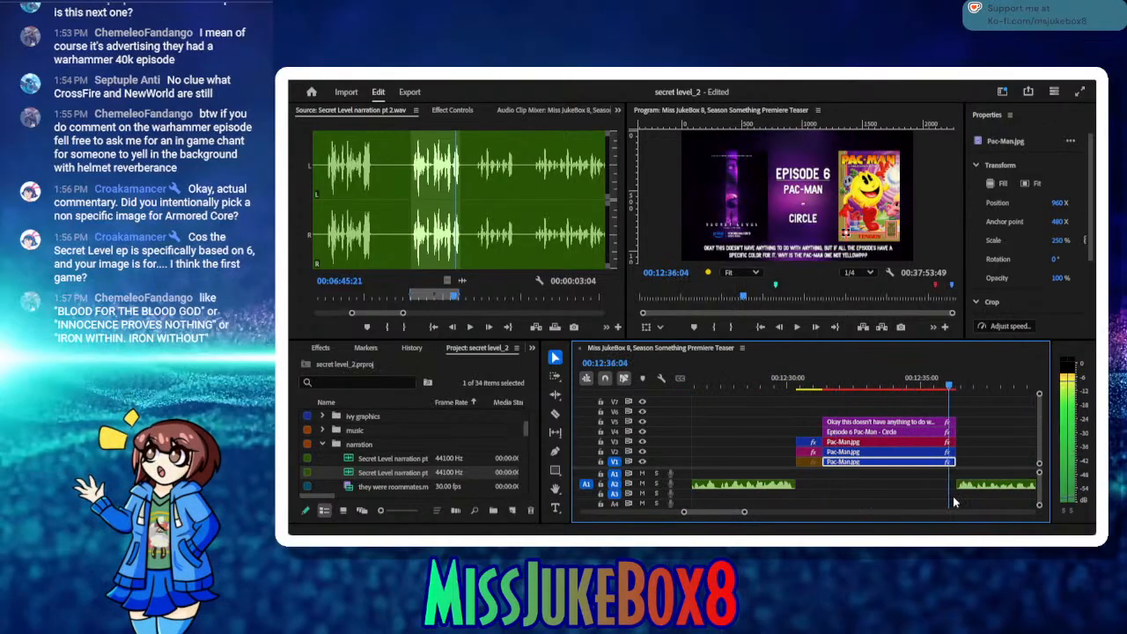
Step: Play back the narration following the Episode 6 Pac-Man title card up to about 00:13:14 to check the delivery
click(797, 328)
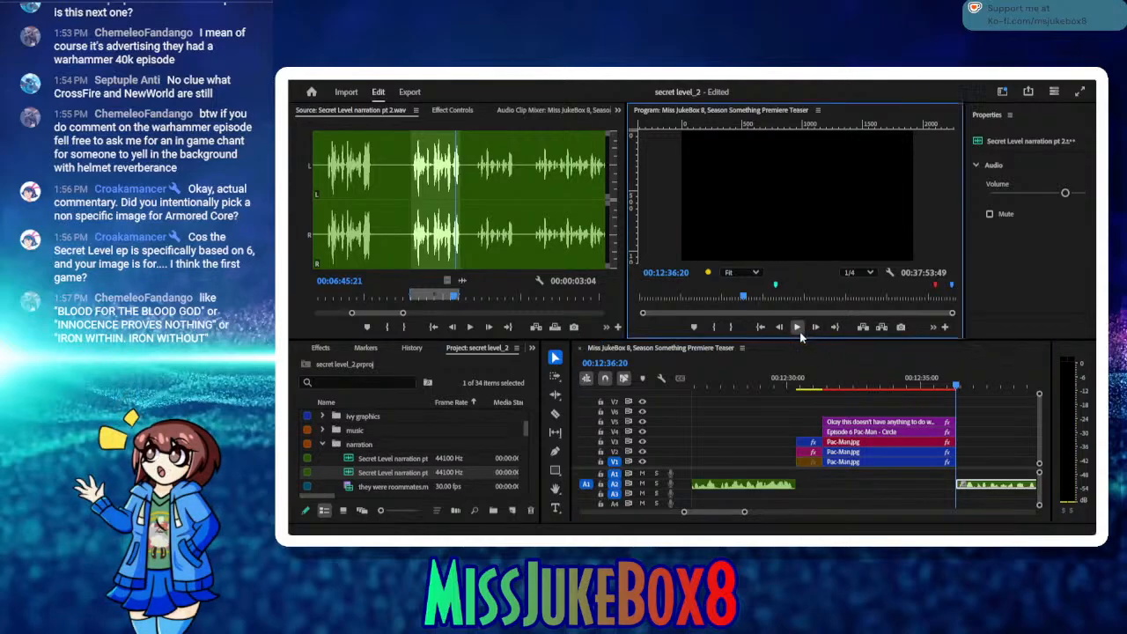
key(space)
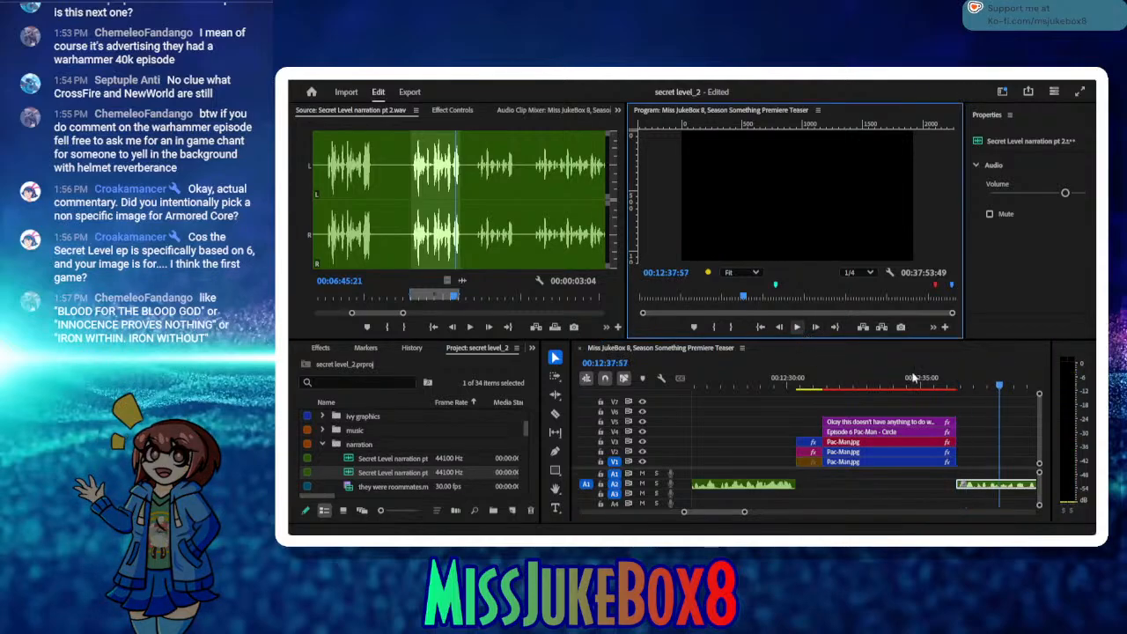
drag(1008, 391, 897, 416)
click(797, 326)
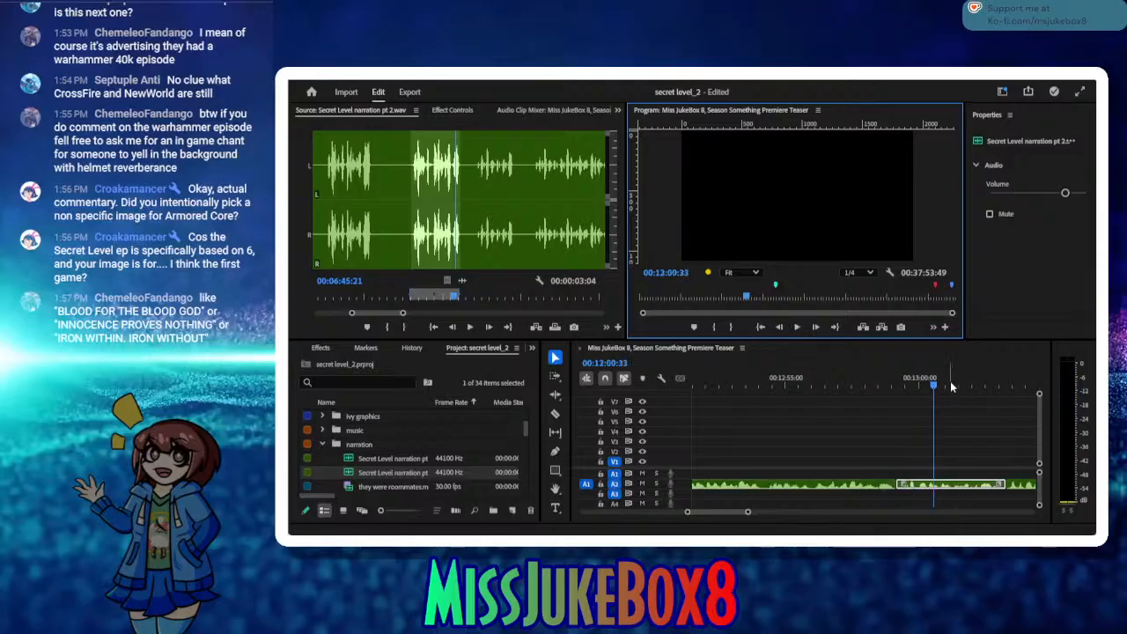
click(1032, 387)
drag(1035, 385, 868, 390)
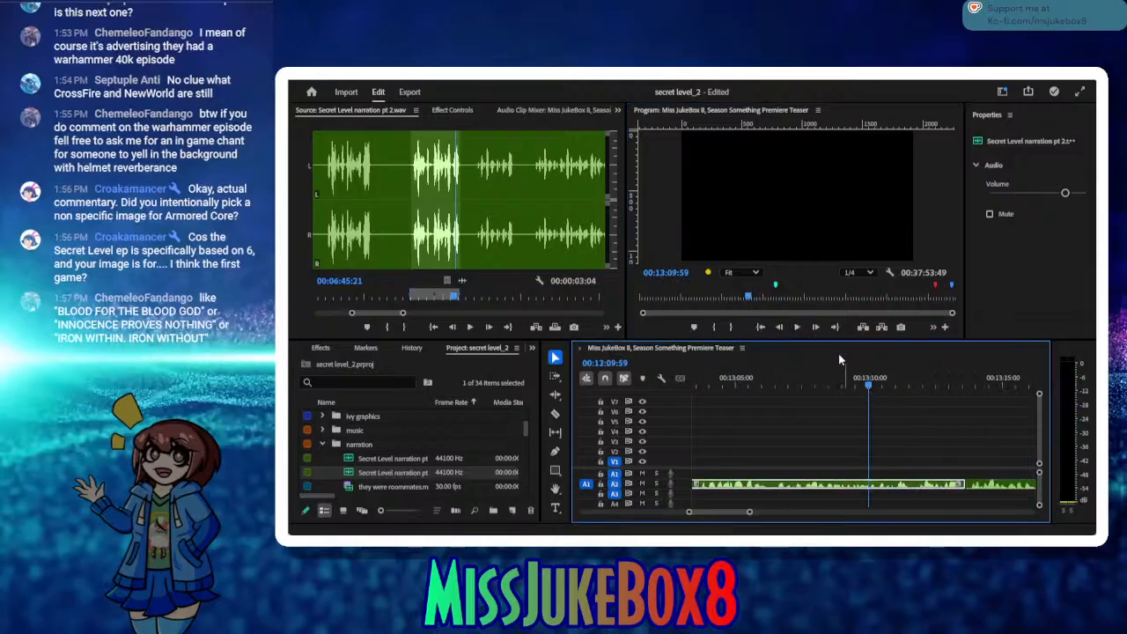
click(795, 327)
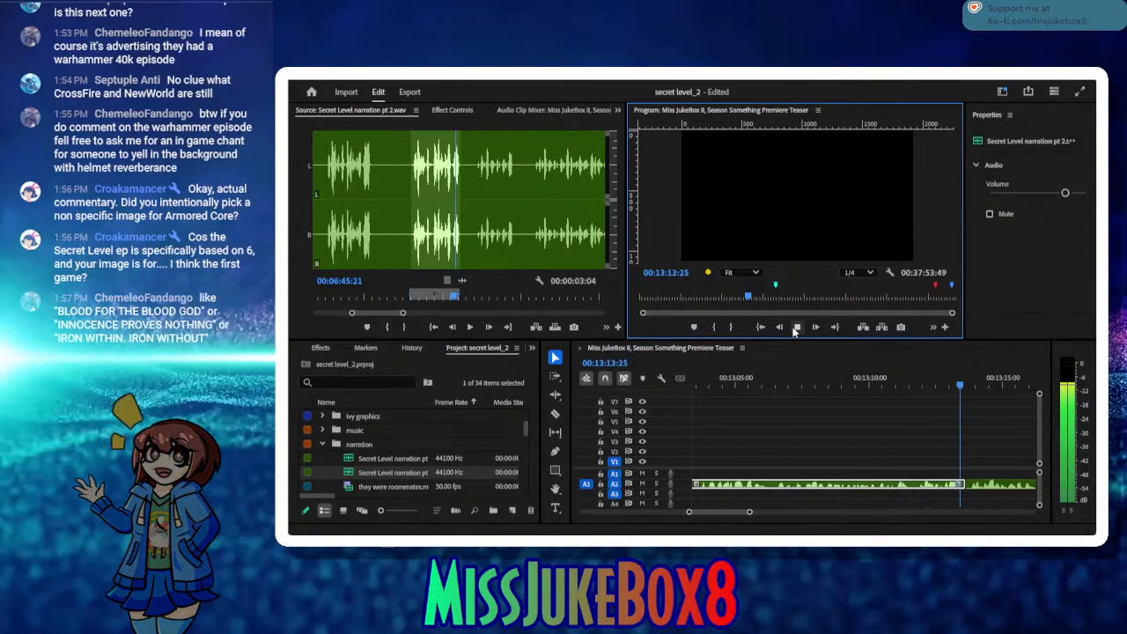
click(795, 327)
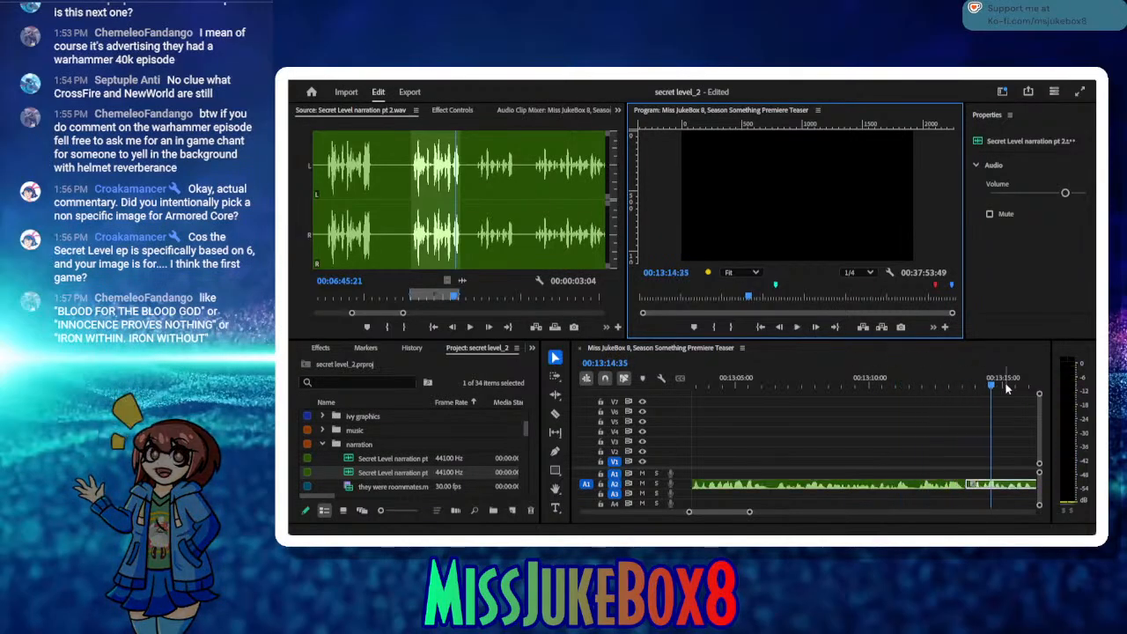
Step: Review the narration from about 00:13:30 up to the start of the Episode 7 Crossfire title card
drag(1006, 388, 795, 402)
click(788, 328)
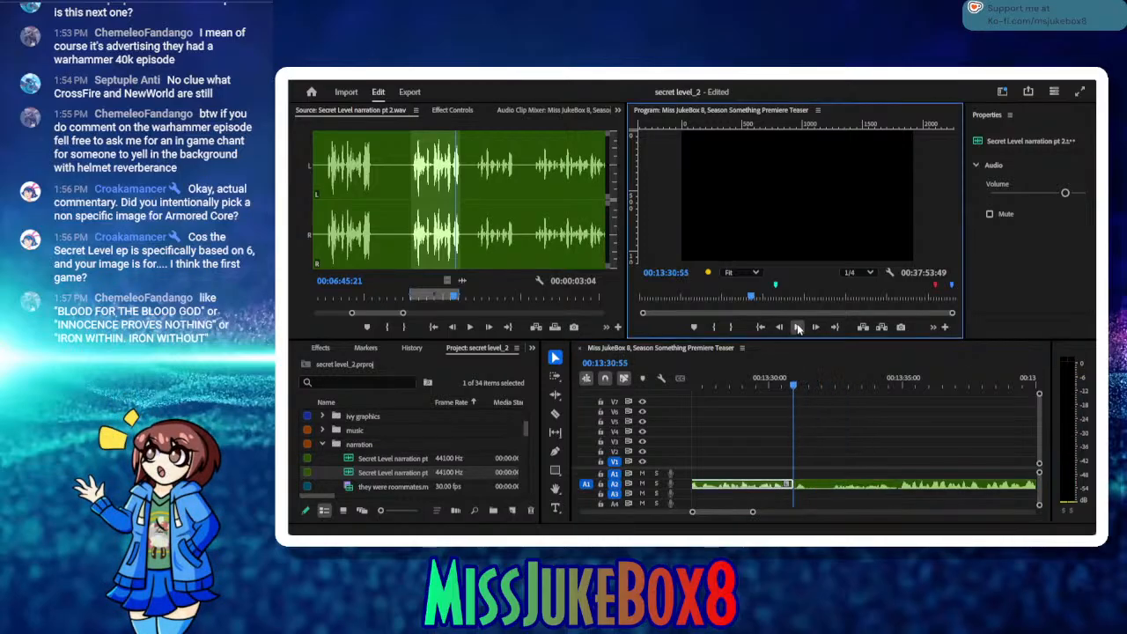
click(797, 328)
click(826, 391)
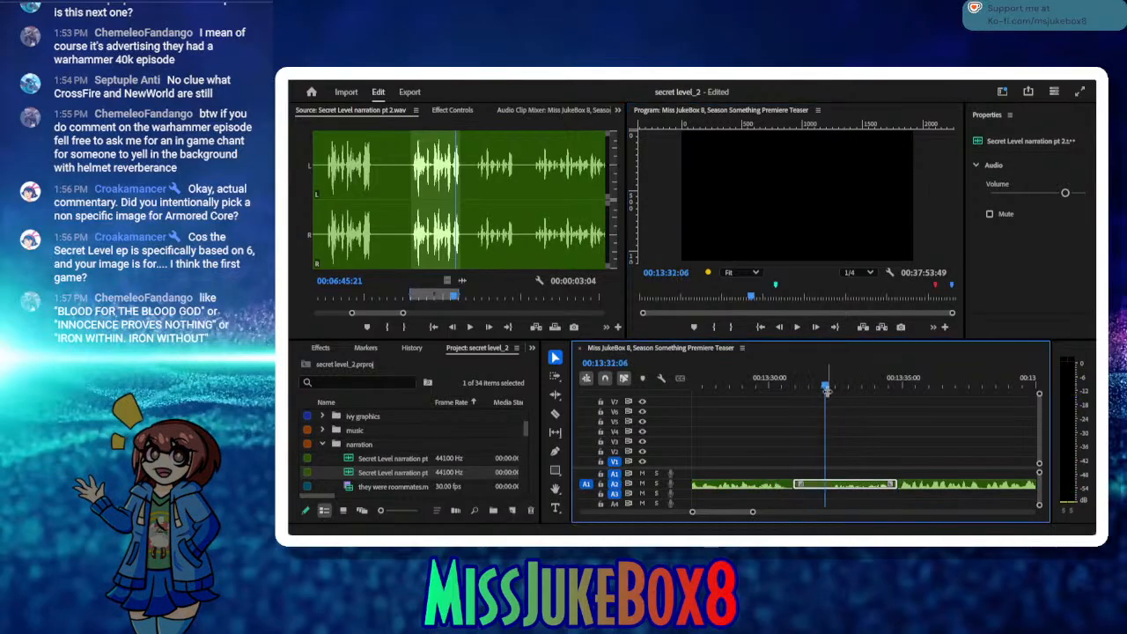
drag(828, 390, 821, 428)
click(796, 328)
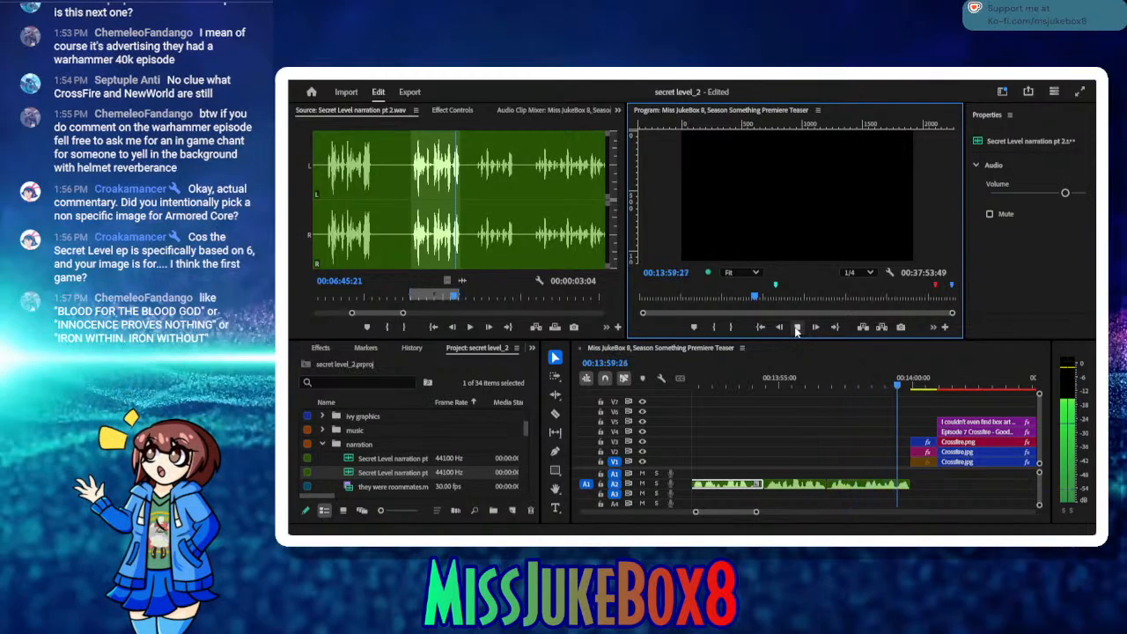
click(796, 327)
Step: Replay the marked range of Secret Level narration pt 2.wav from its In point
click(433, 327)
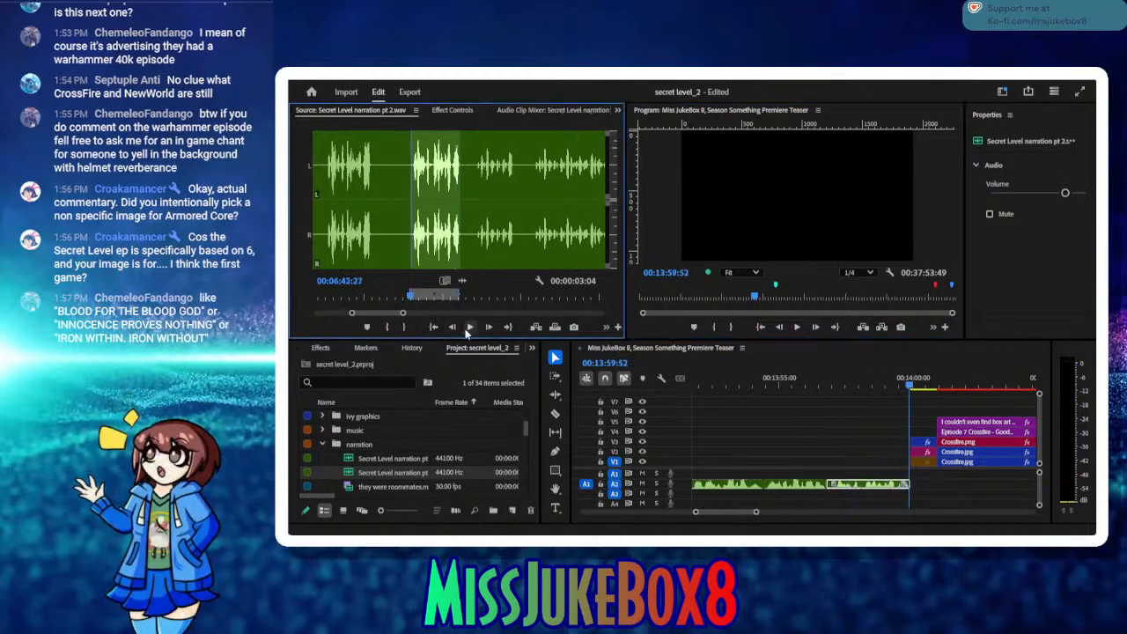
click(467, 329)
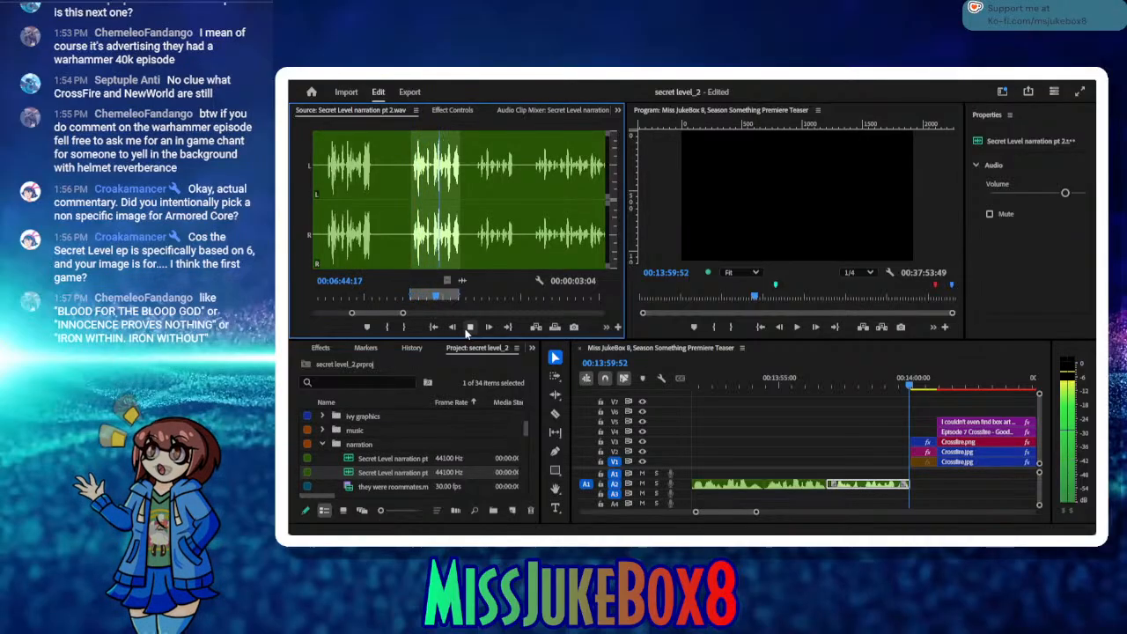
click(470, 327)
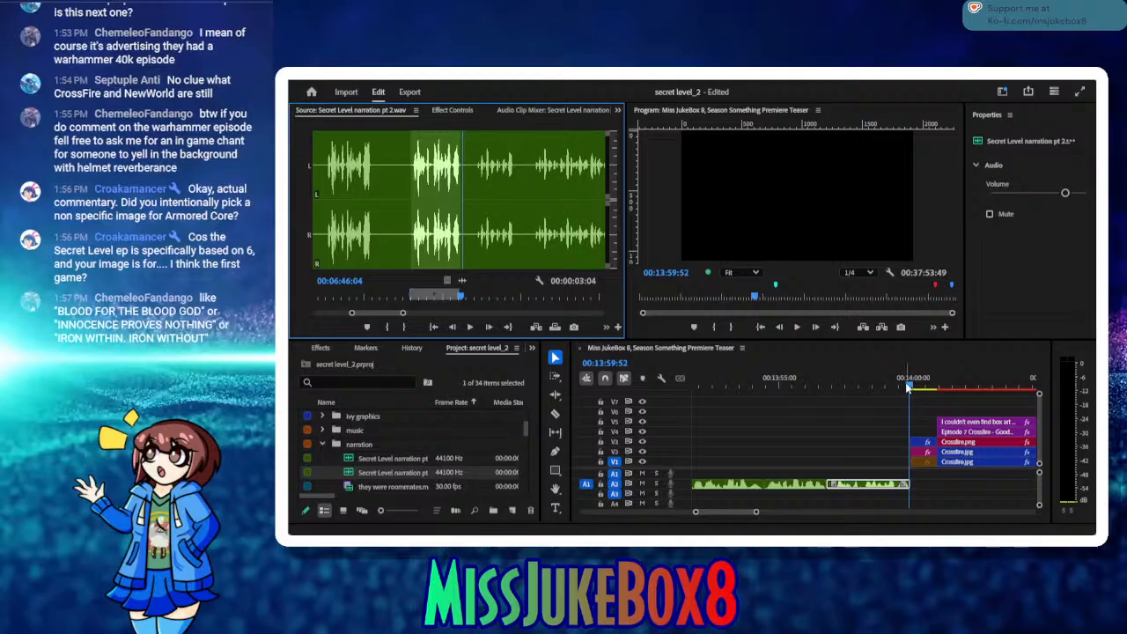
Step: Review the timeline from the Episode 7 Crossfire title card through to the Episode 9 The Outer Worlds title card
drag(908, 388, 963, 419)
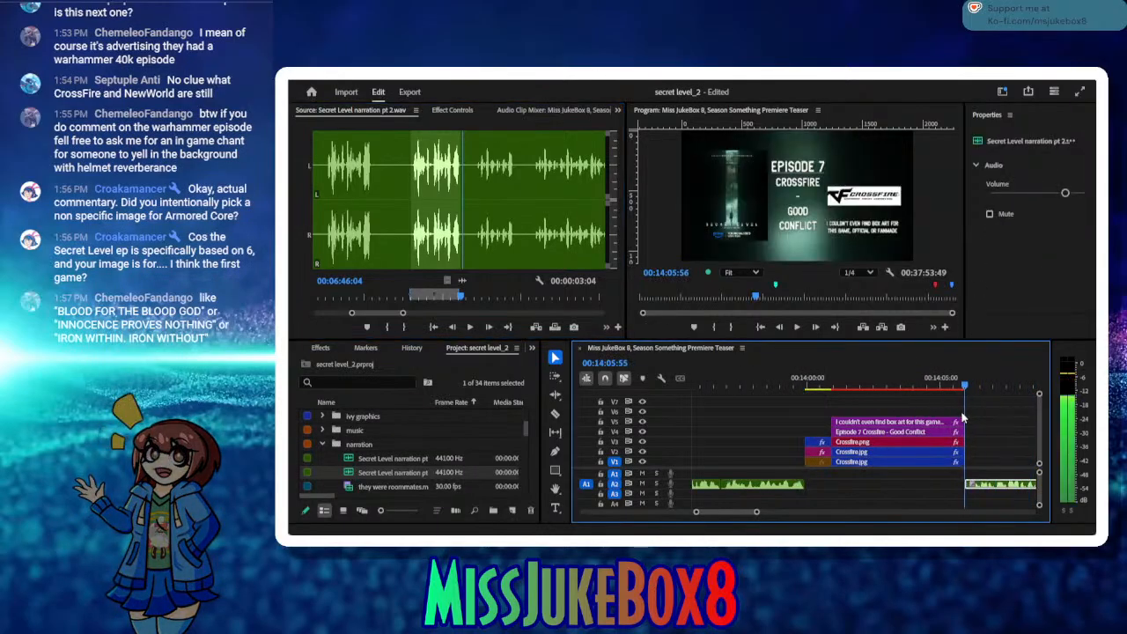
click(797, 327)
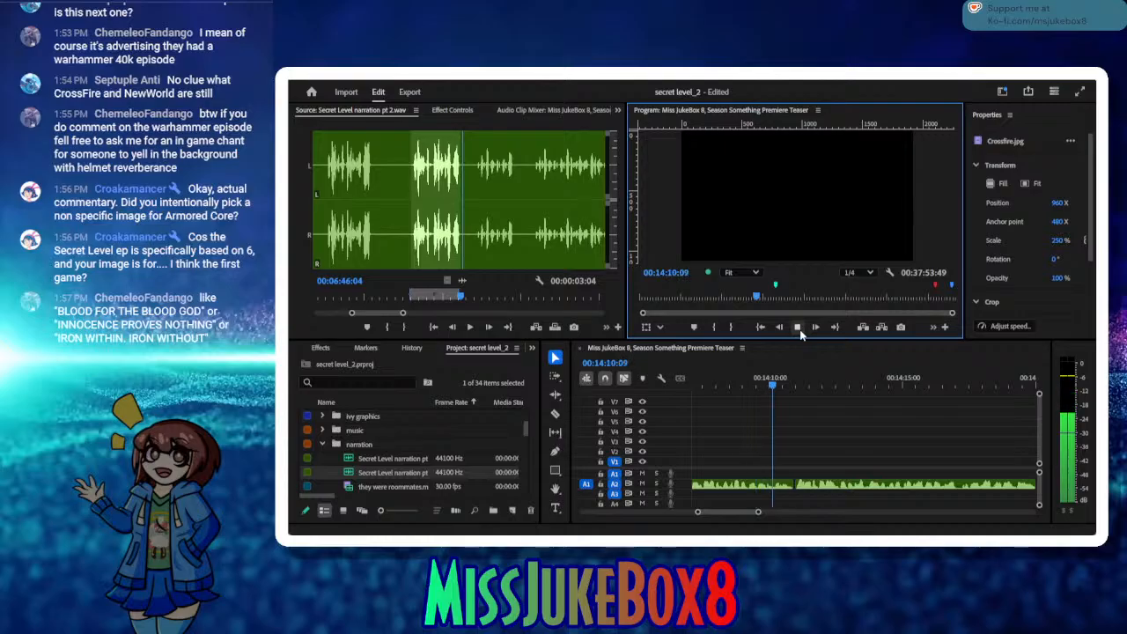
click(798, 327)
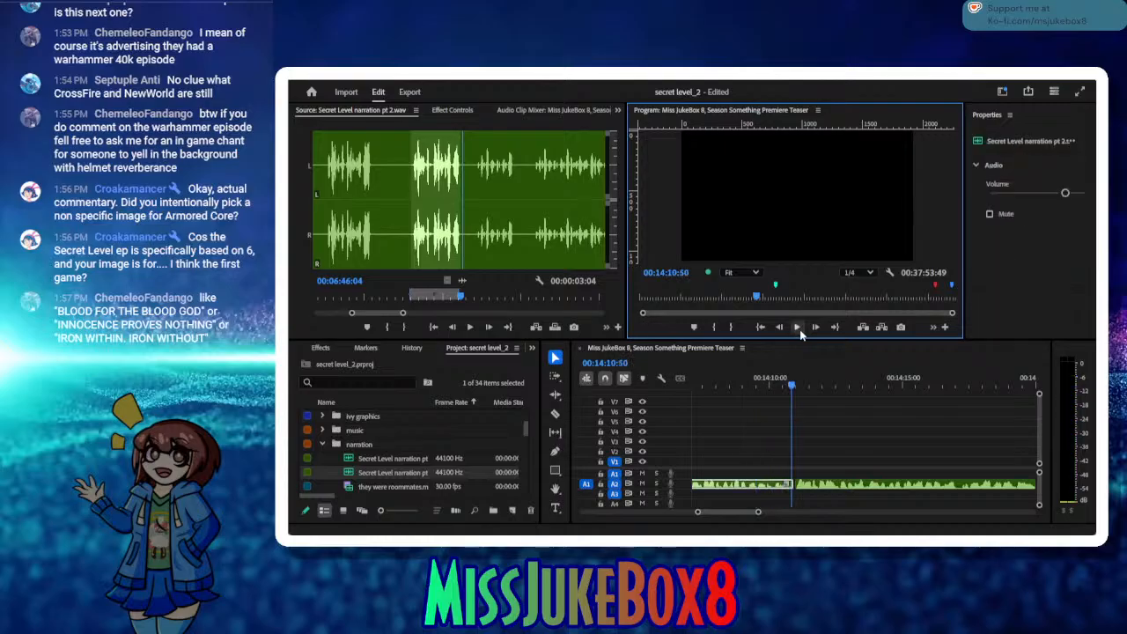
click(798, 386)
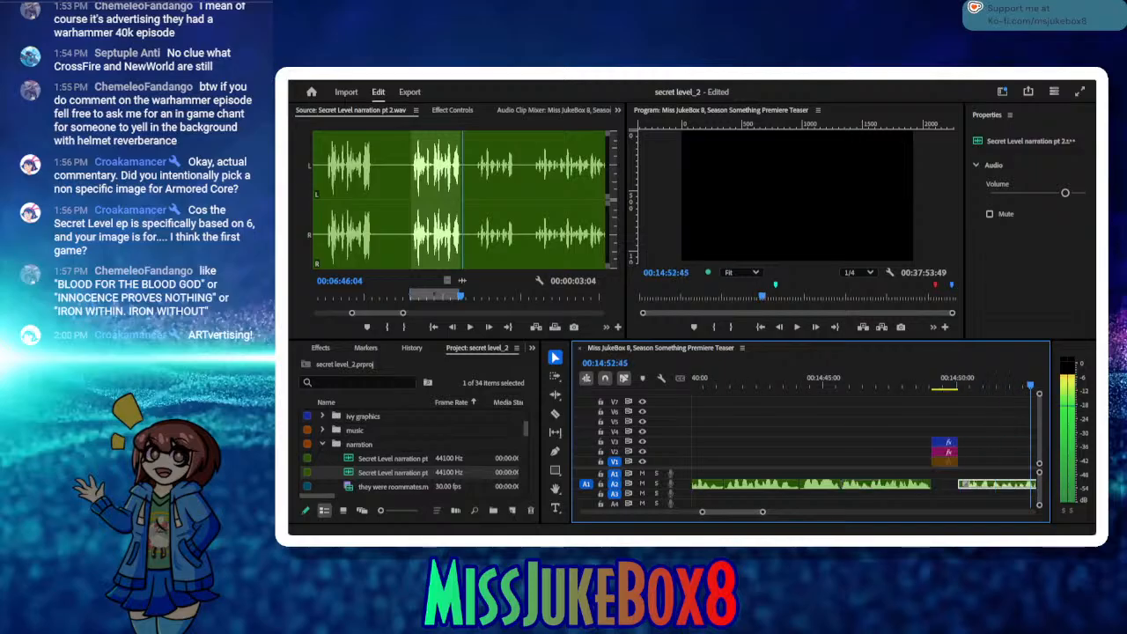
drag(1032, 430, 874, 523)
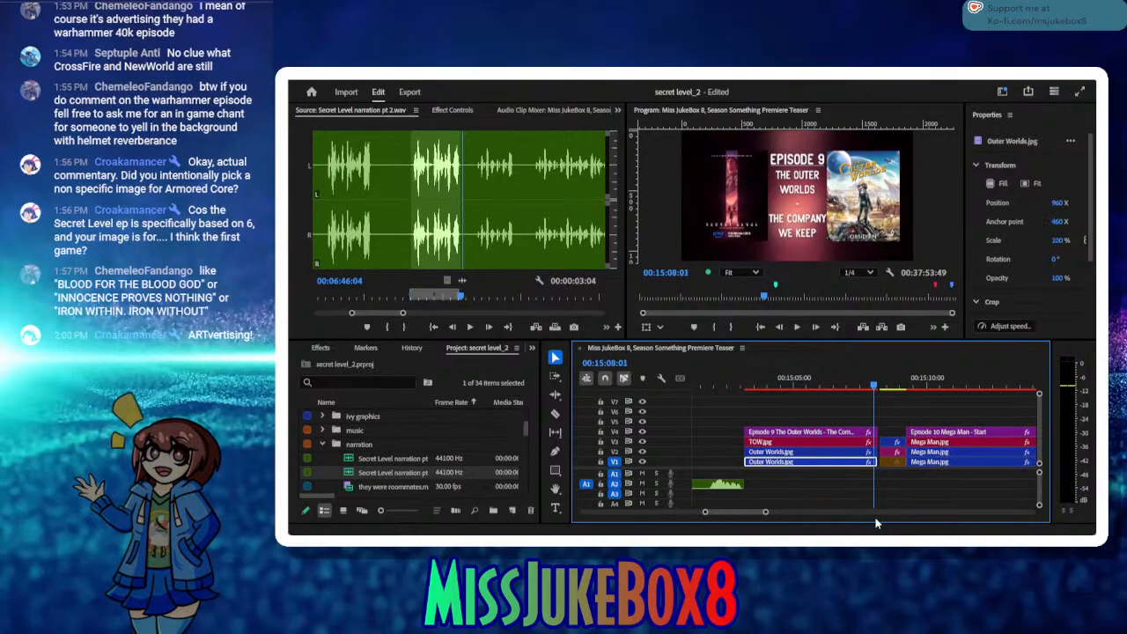
Step: Listen through Secret Level narration pt 2.wav beyond the marked range, up to about 00:07:42, to find the needed line
click(497, 295)
key(space)
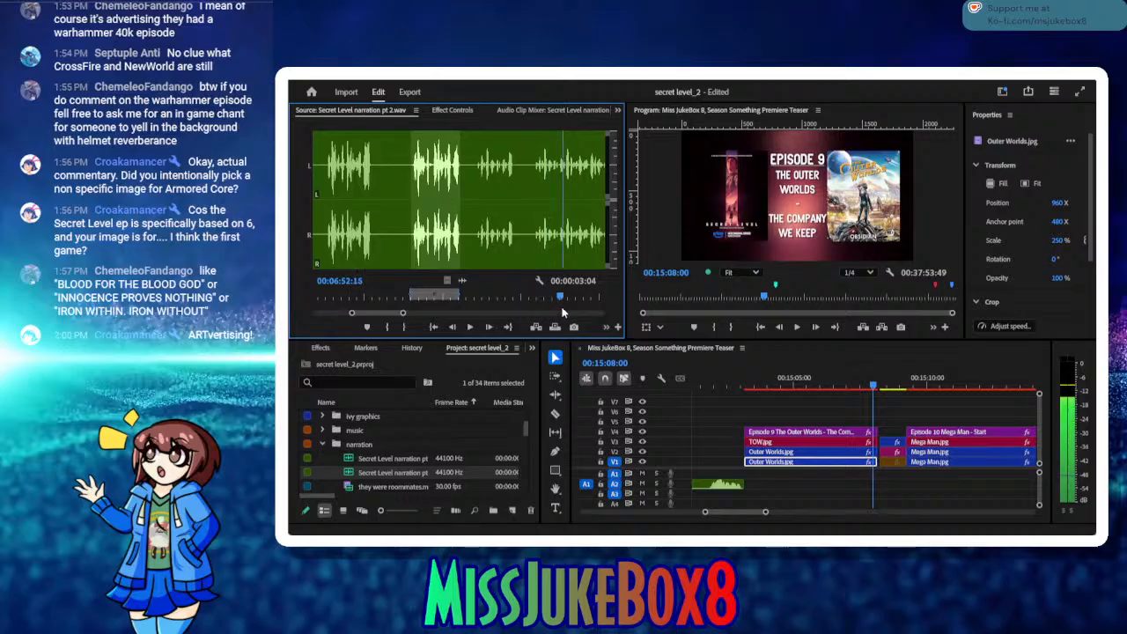
drag(562, 307, 436, 303)
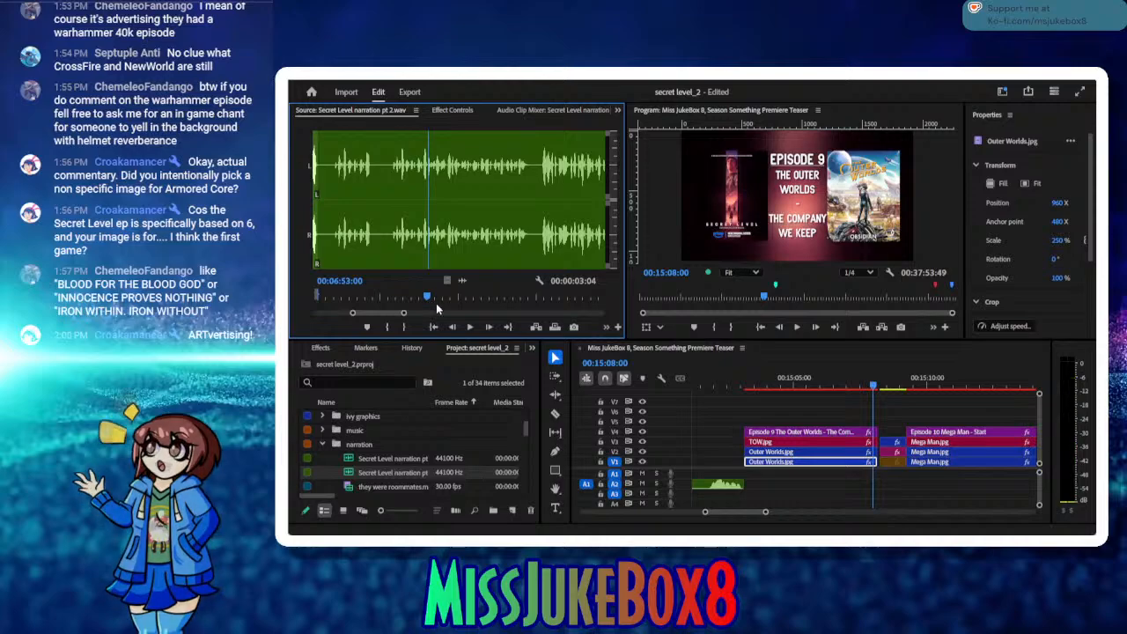
click(465, 328)
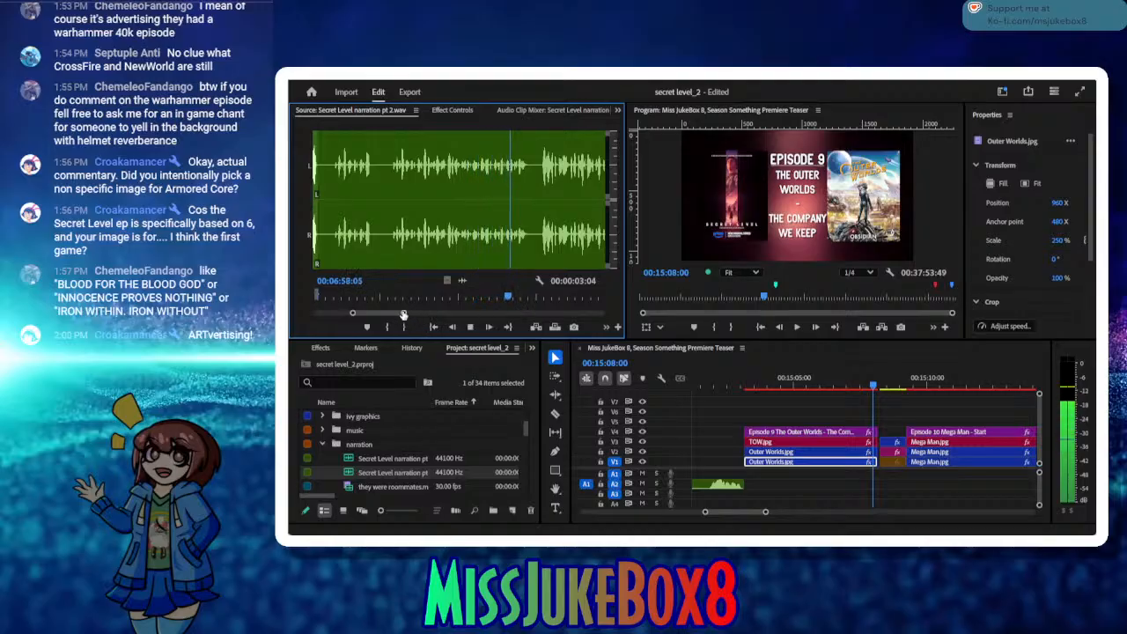
drag(404, 314, 439, 315)
click(498, 298)
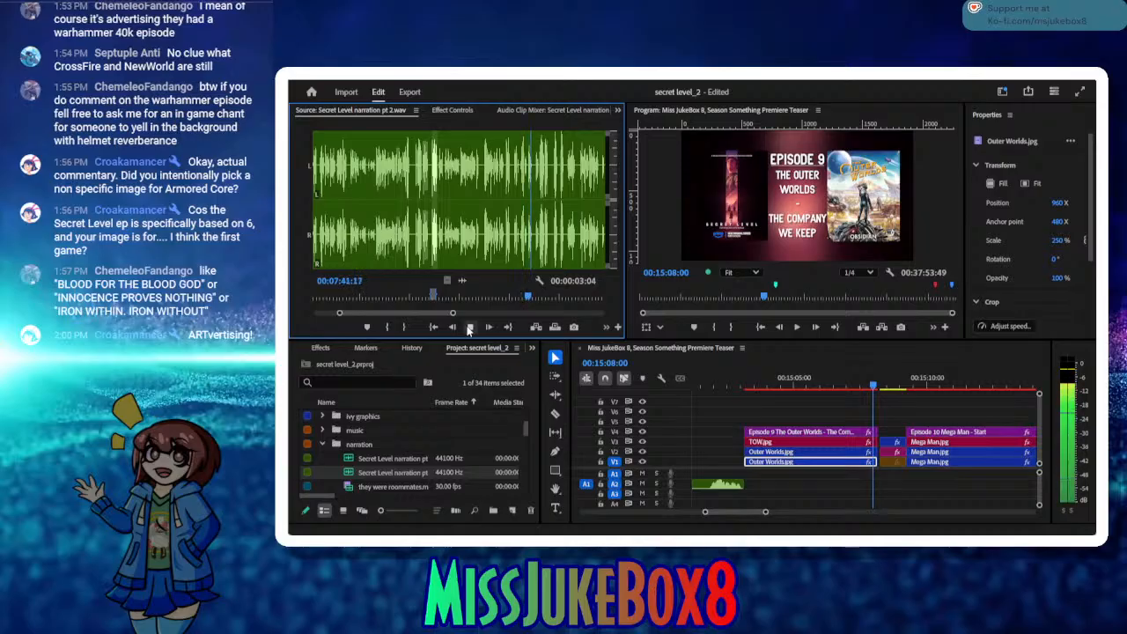
click(469, 327)
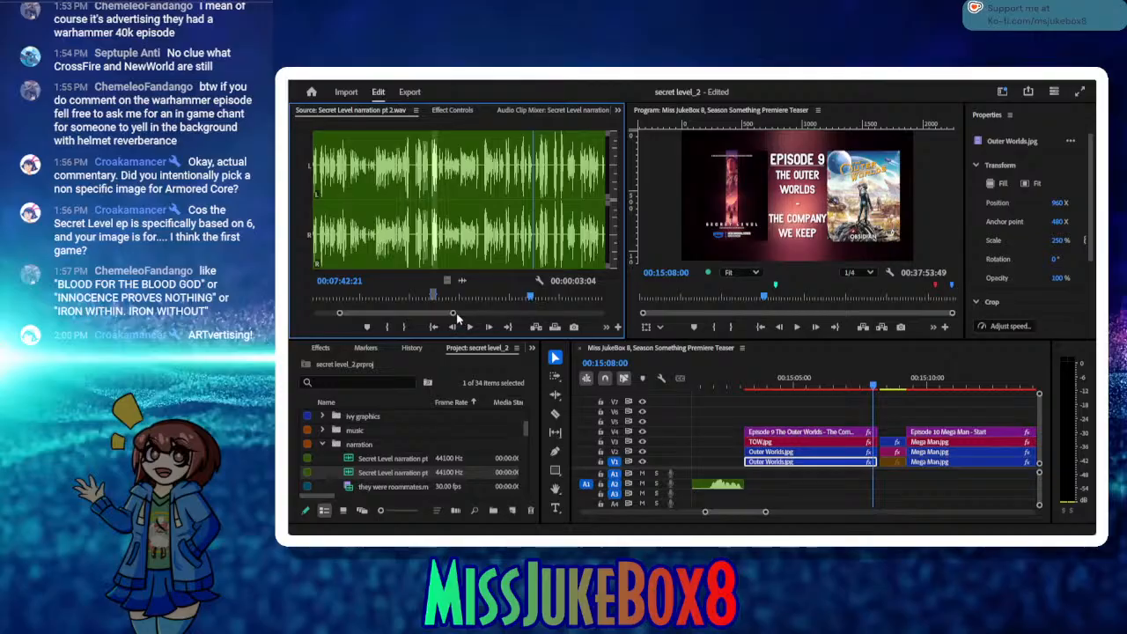
Step: Mark a new range in Secret Level narration pt 2.wav with the In point at 00:07:35:26 and the Out point at 00:07:39:13
drag(455, 315, 435, 299)
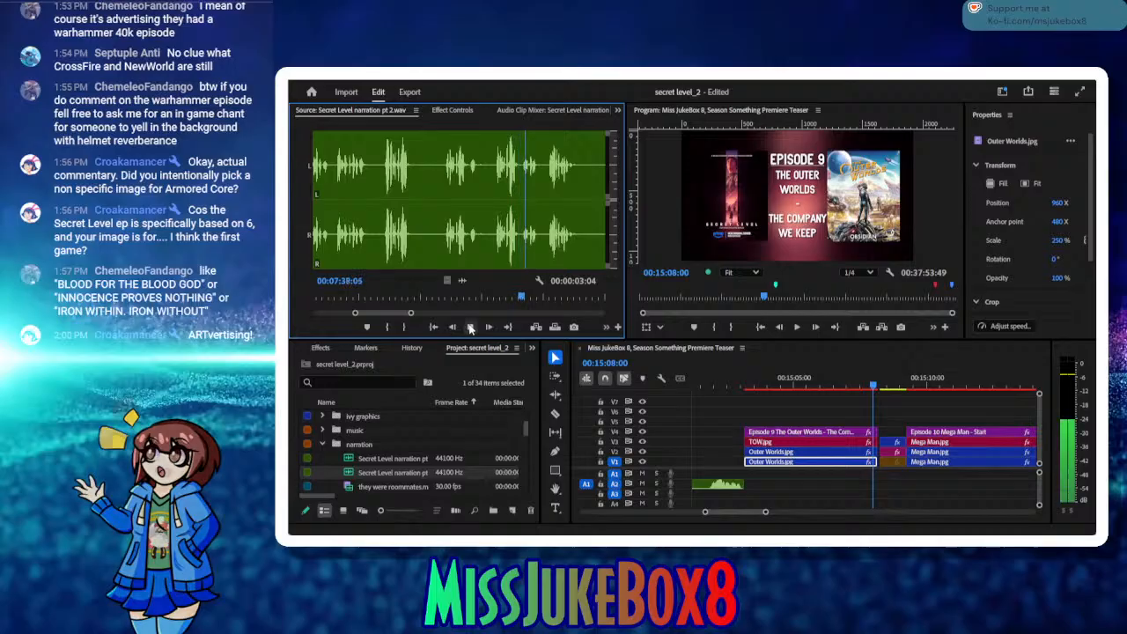
click(471, 327)
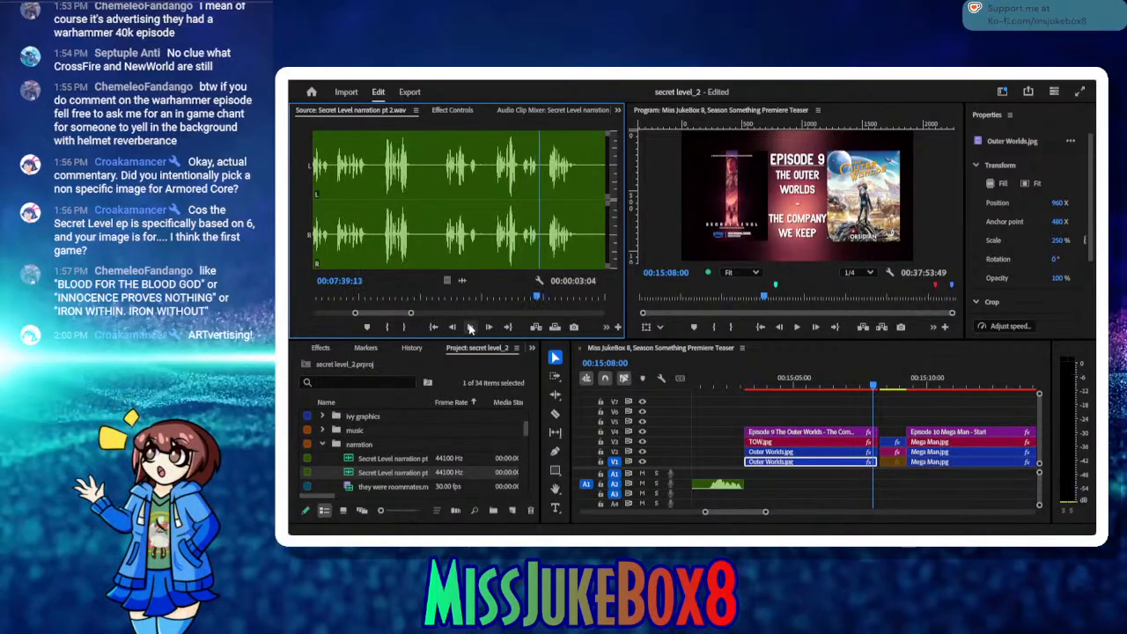
click(405, 327)
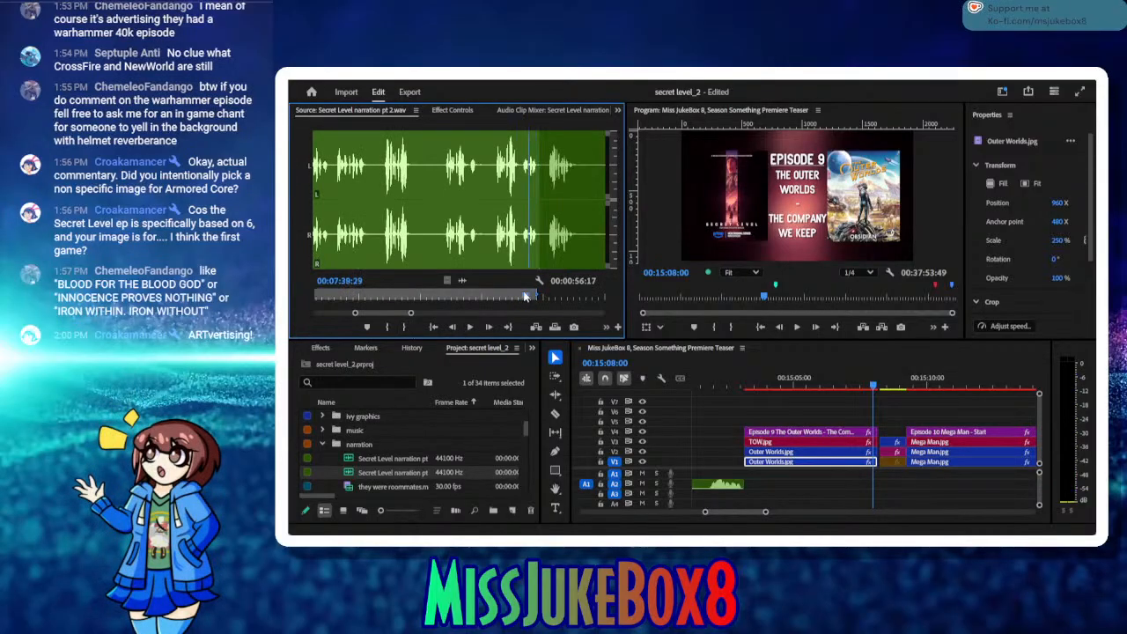
click(385, 327)
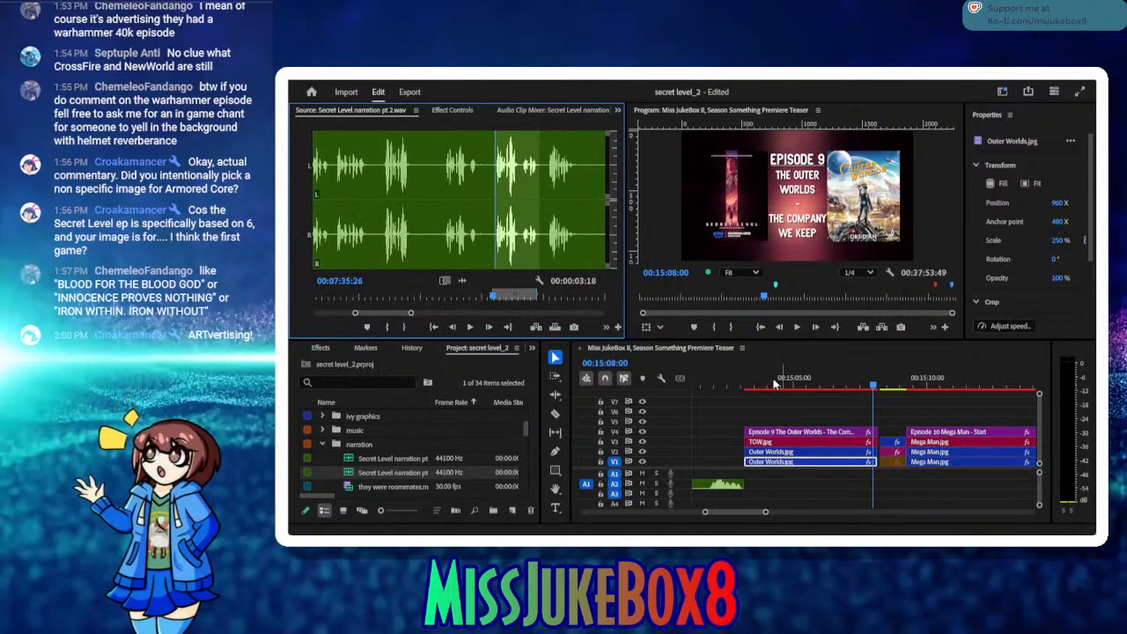
Step: Delete the short narration clip around 00:14:38 on A2 and insert the marked source range at 00:14:38:41
drag(722, 385, 750, 445)
click(796, 327)
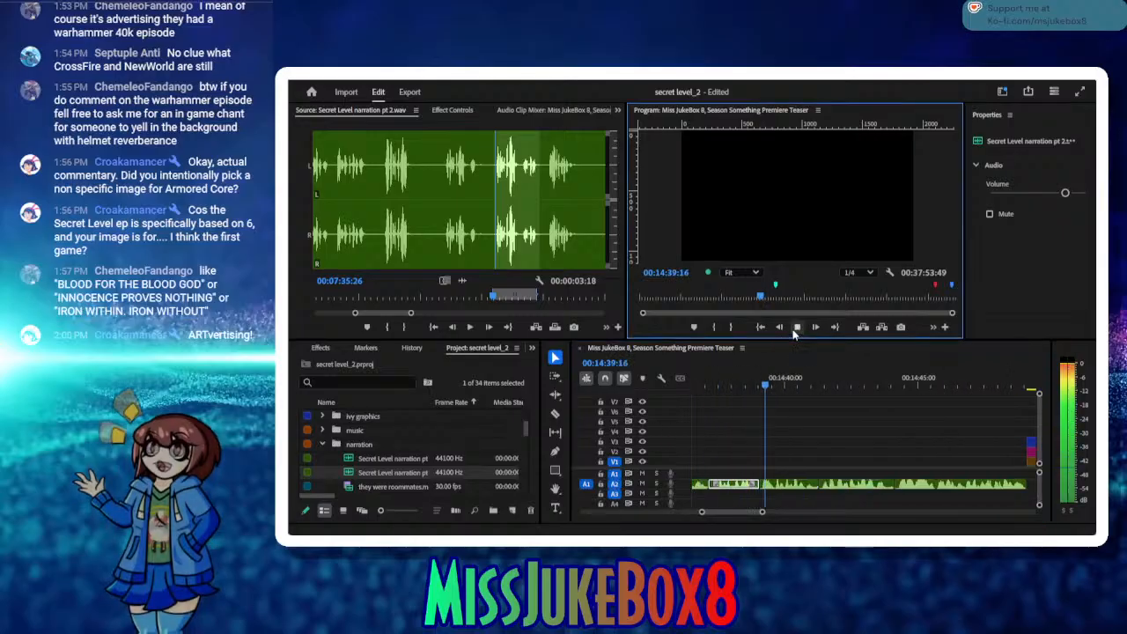
drag(728, 377, 705, 376)
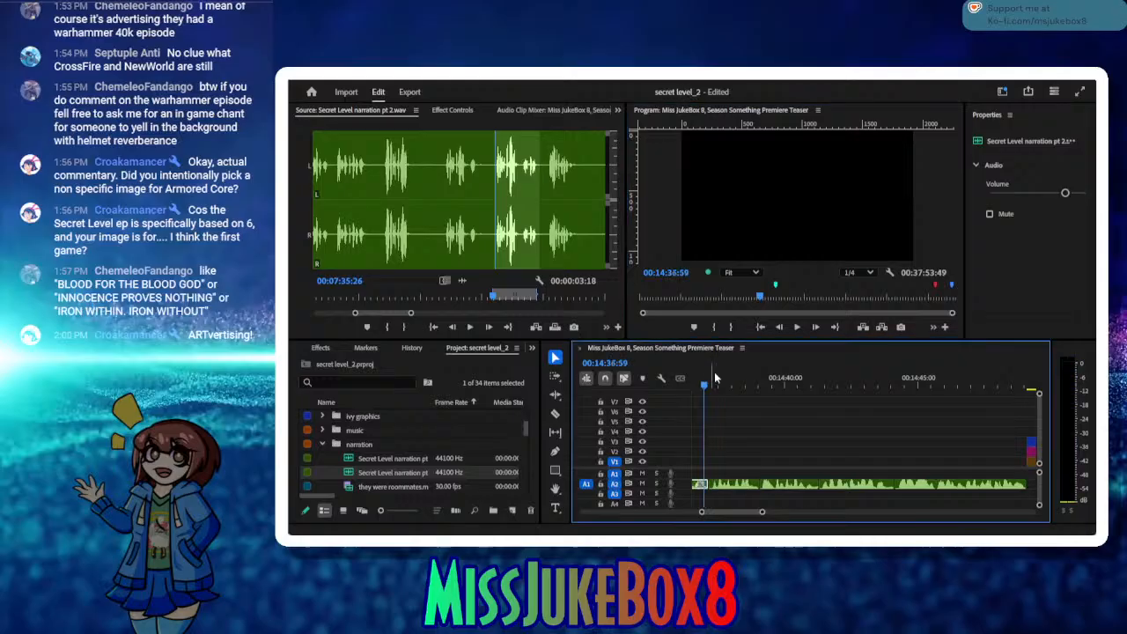
click(798, 328)
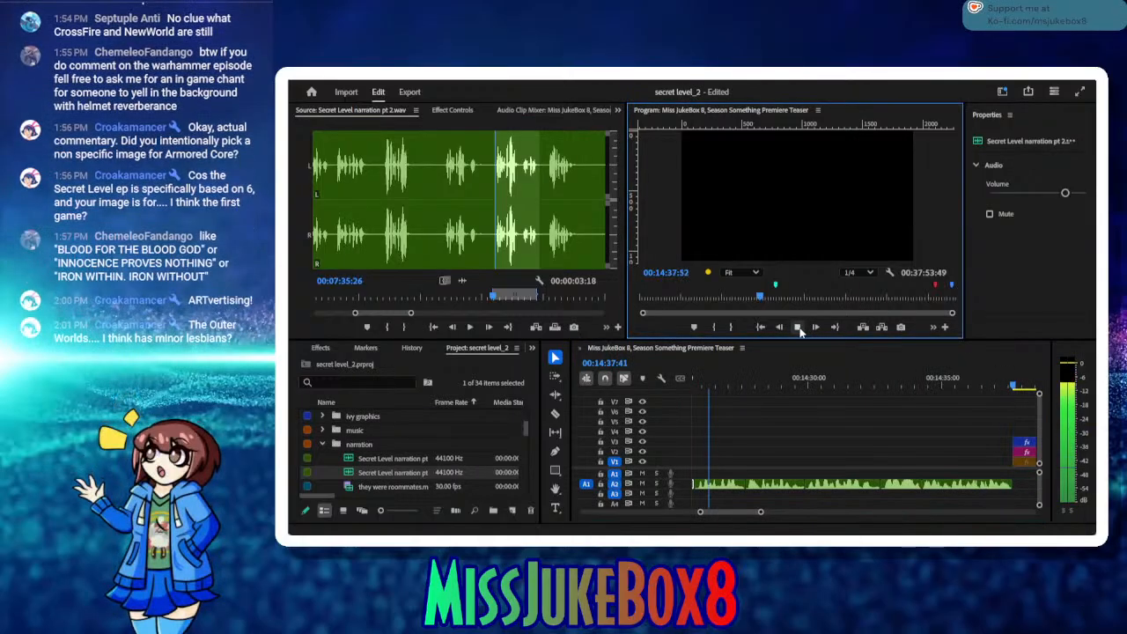
click(798, 327)
click(724, 491)
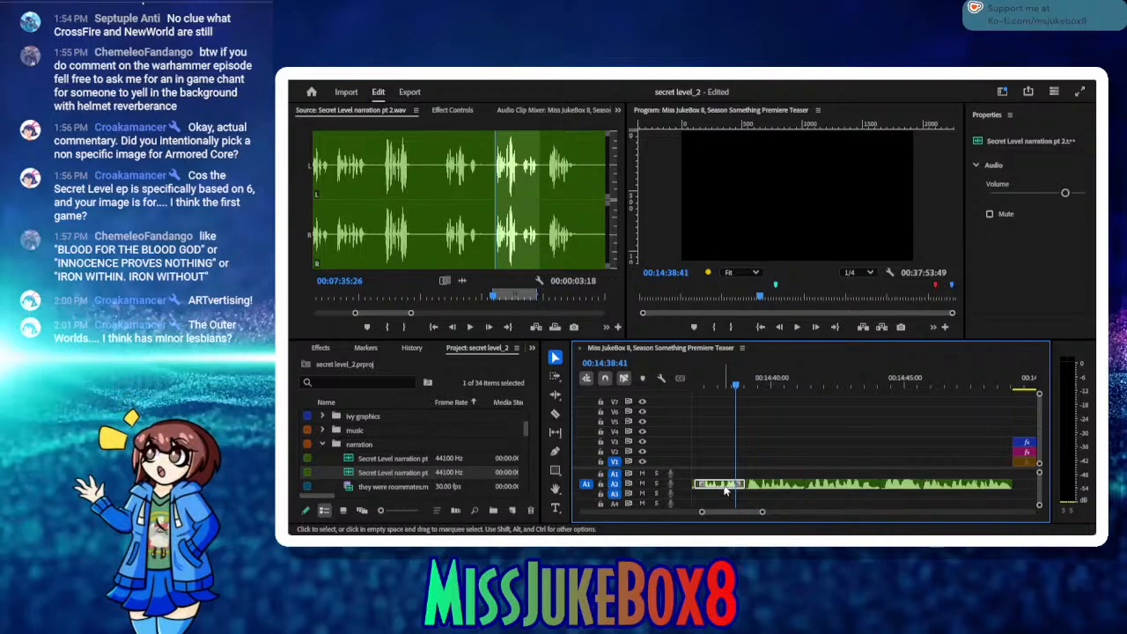
key(Delete)
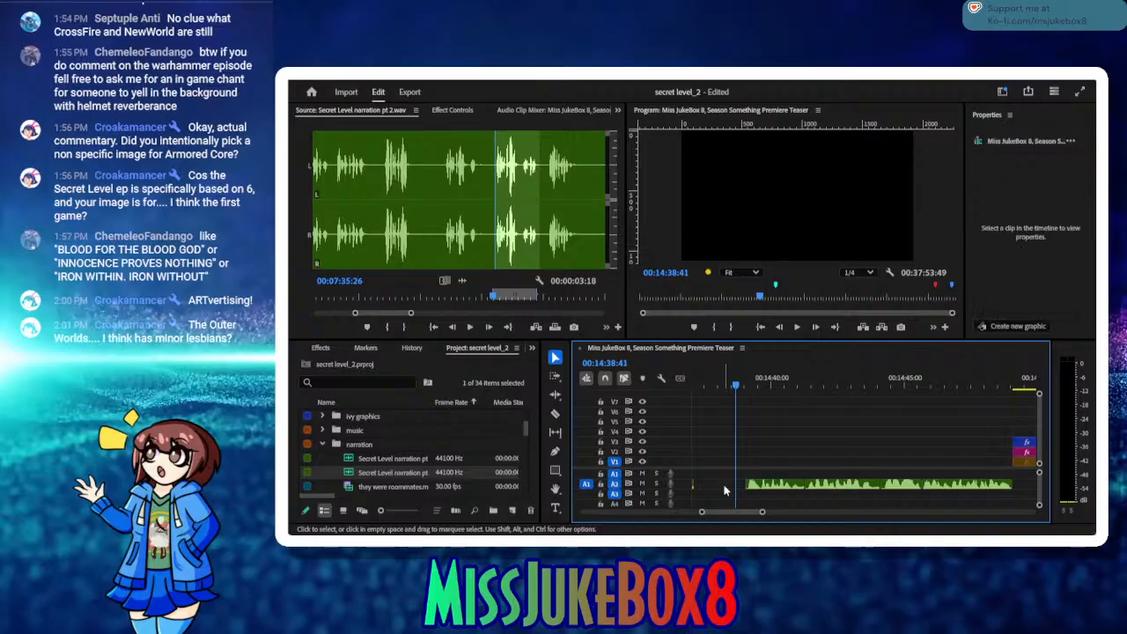
click(535, 328)
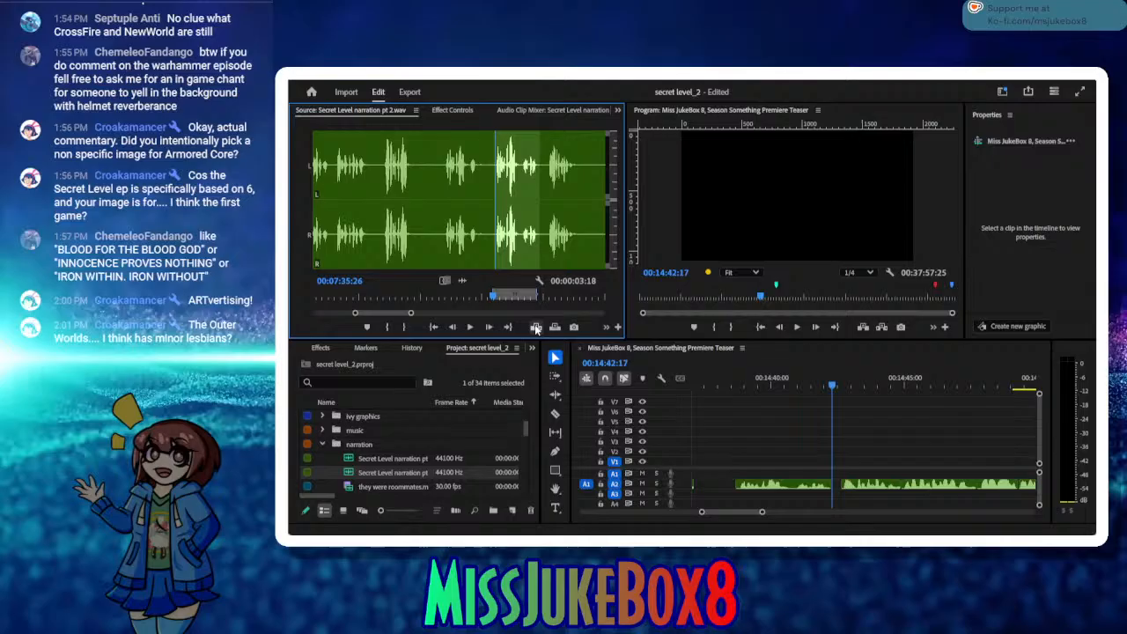
Step: Ripple delete the empty gaps before and after the inserted narration clip on A2
click(713, 487)
key(shift+Delete)
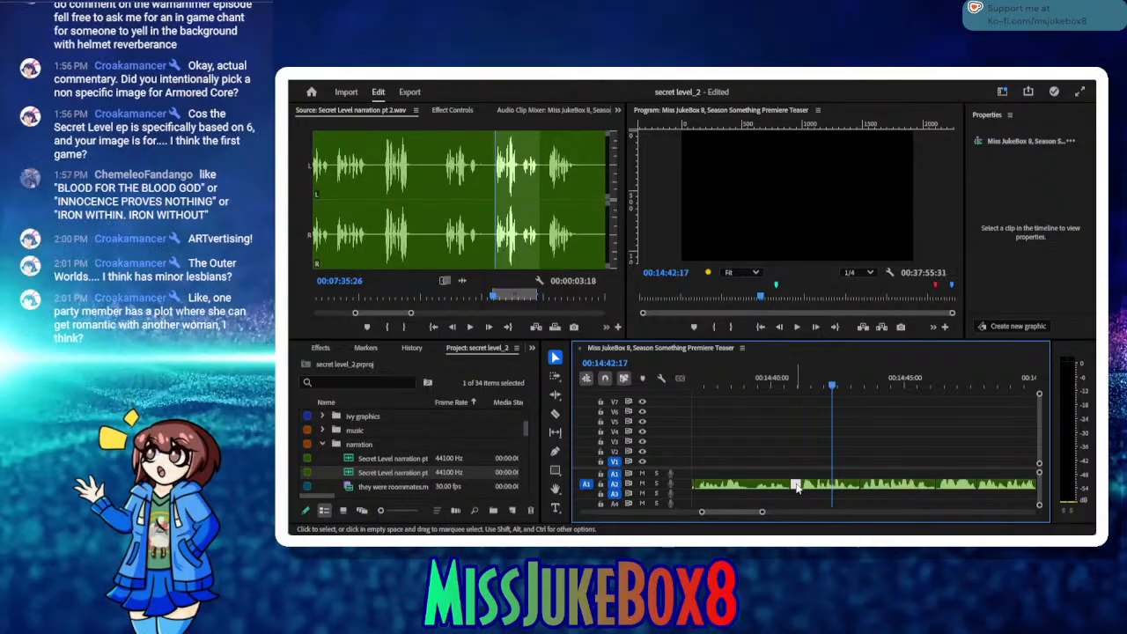
key(shift+Delete)
Step: Play the narration from about 00:14:26:55 through the inserted clip to check the edit
drag(796, 379, 726, 411)
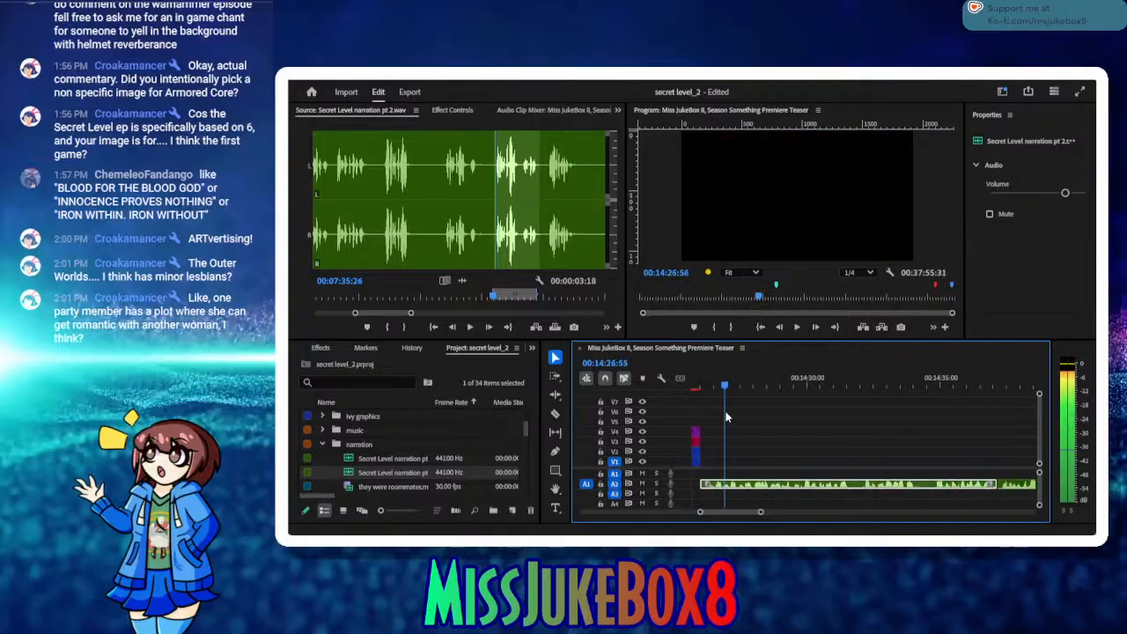
click(797, 328)
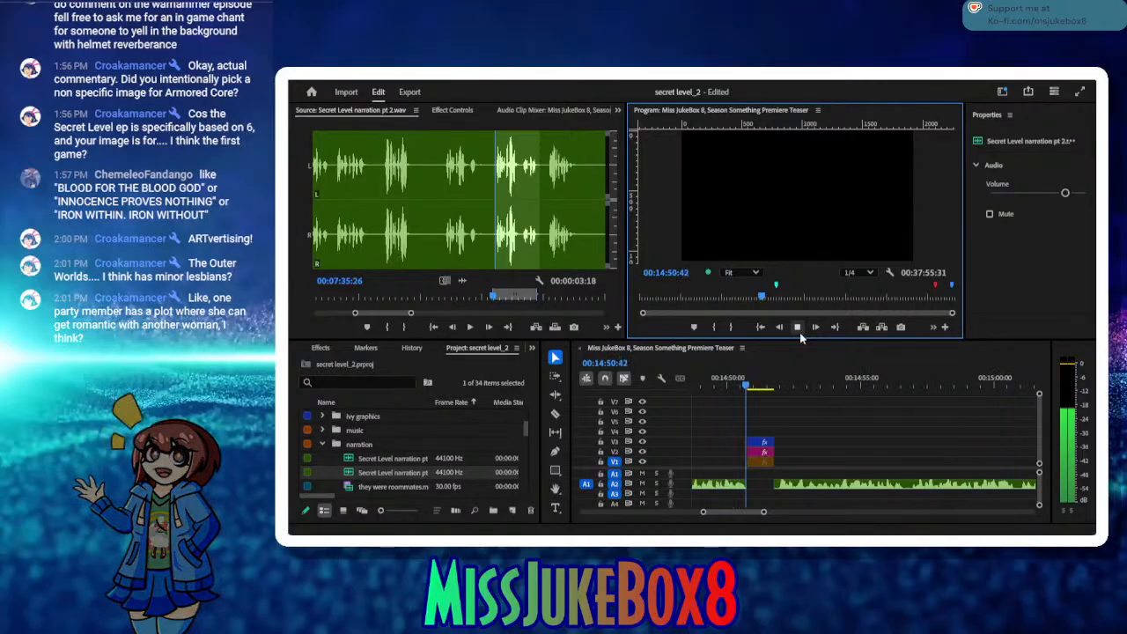
Step: Listen through Secret Level narration pt 2.wav beyond the marked range, sampling takes up to about 00:08:25
click(797, 327)
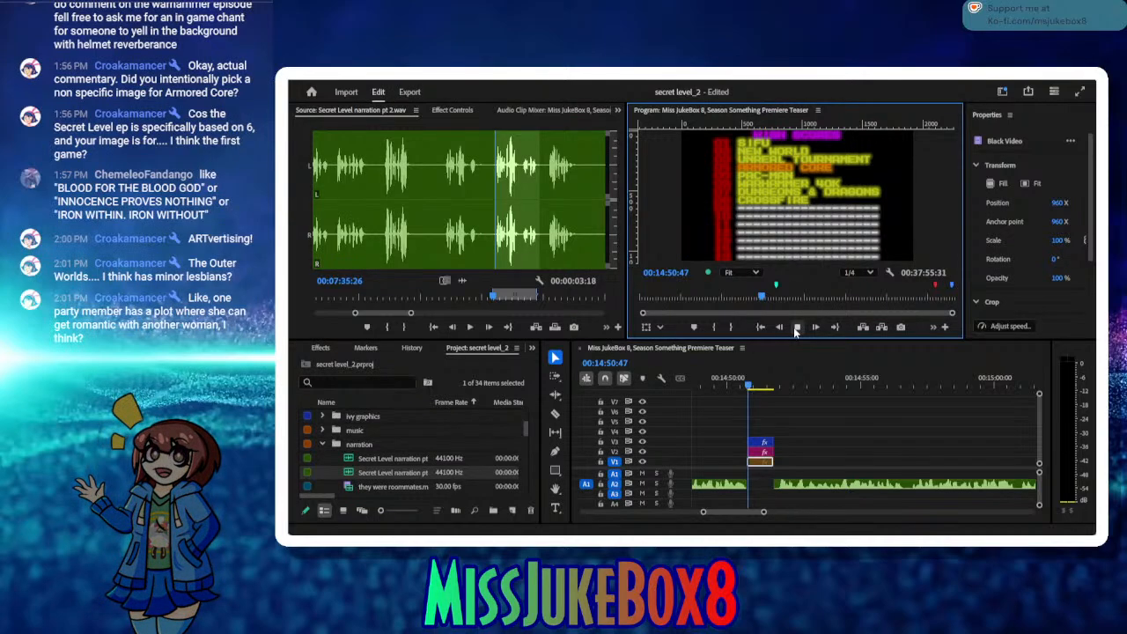
click(796, 328)
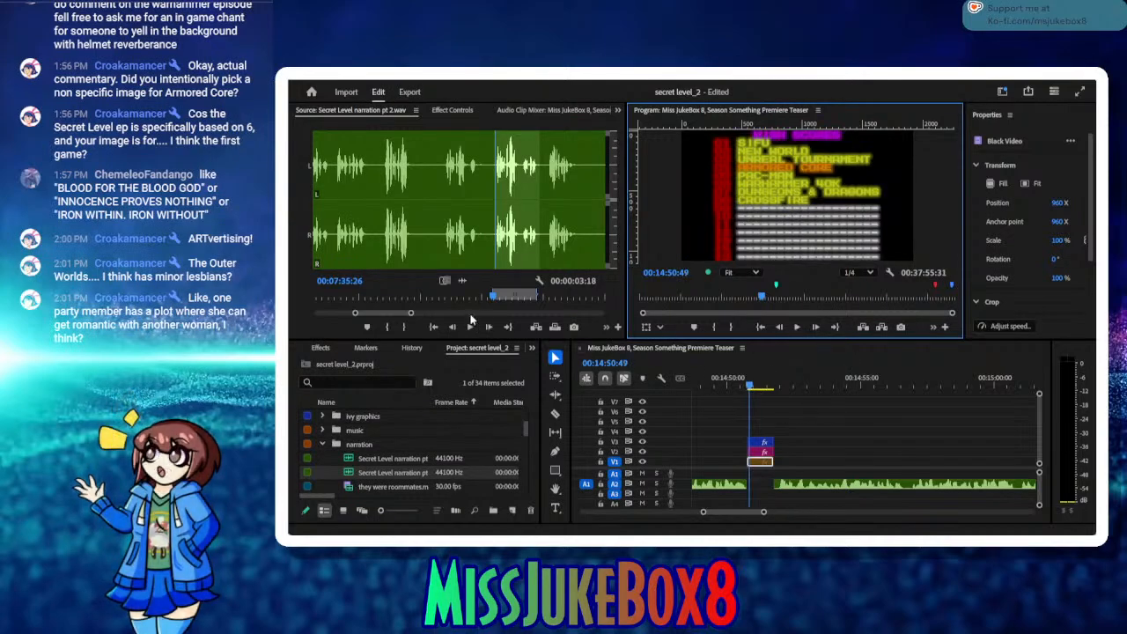
click(391, 312)
click(552, 298)
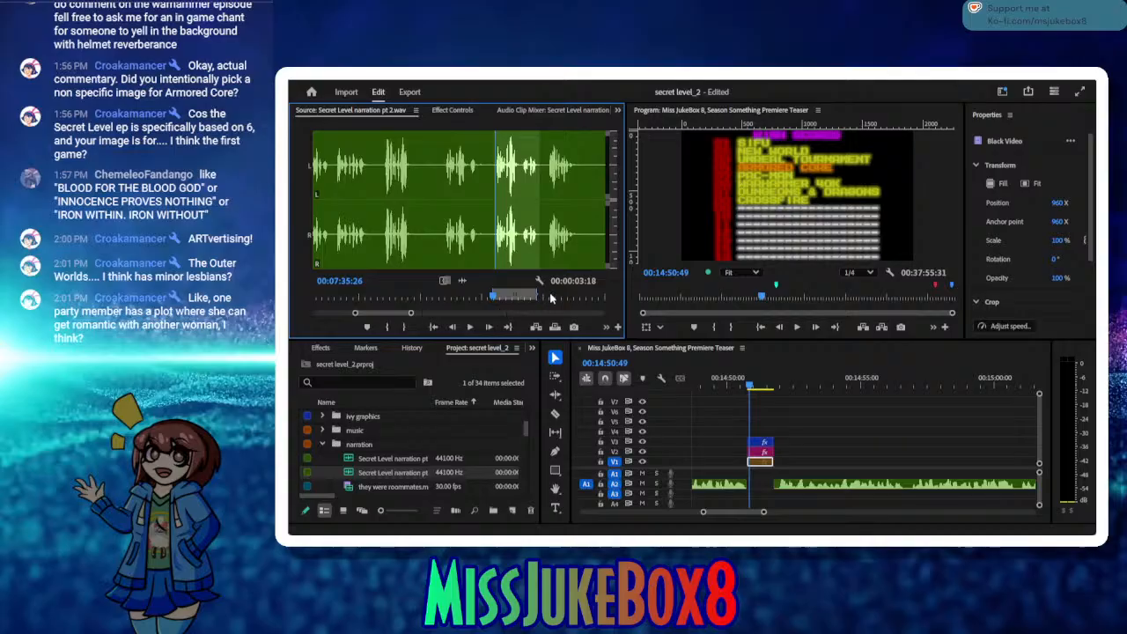
click(470, 328)
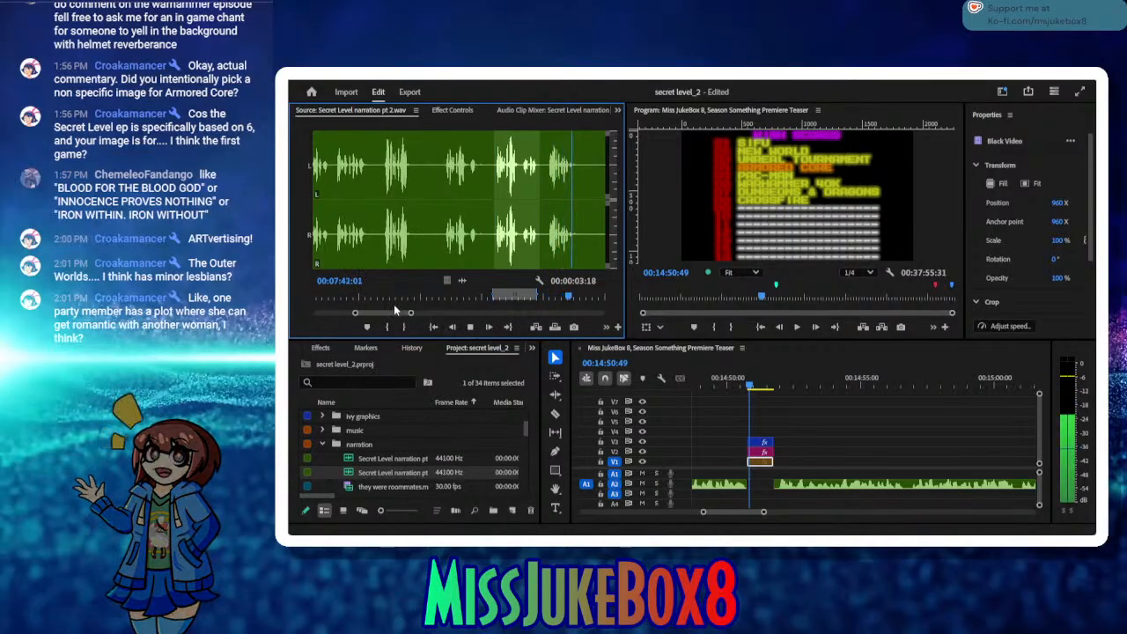
drag(410, 314, 426, 314)
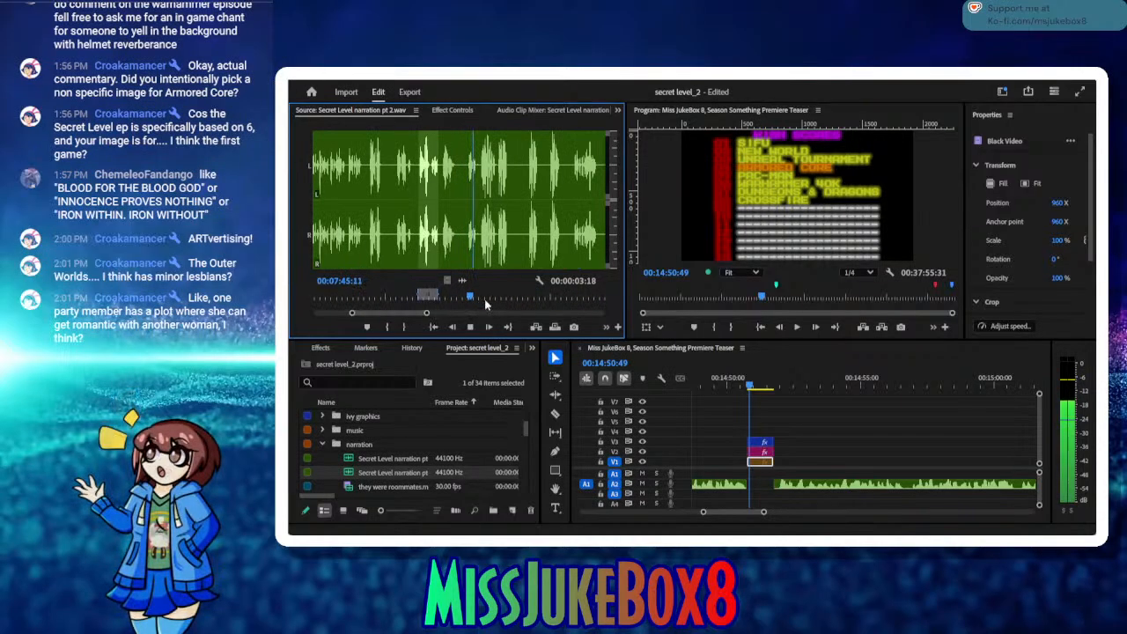
drag(484, 299, 437, 312)
click(469, 326)
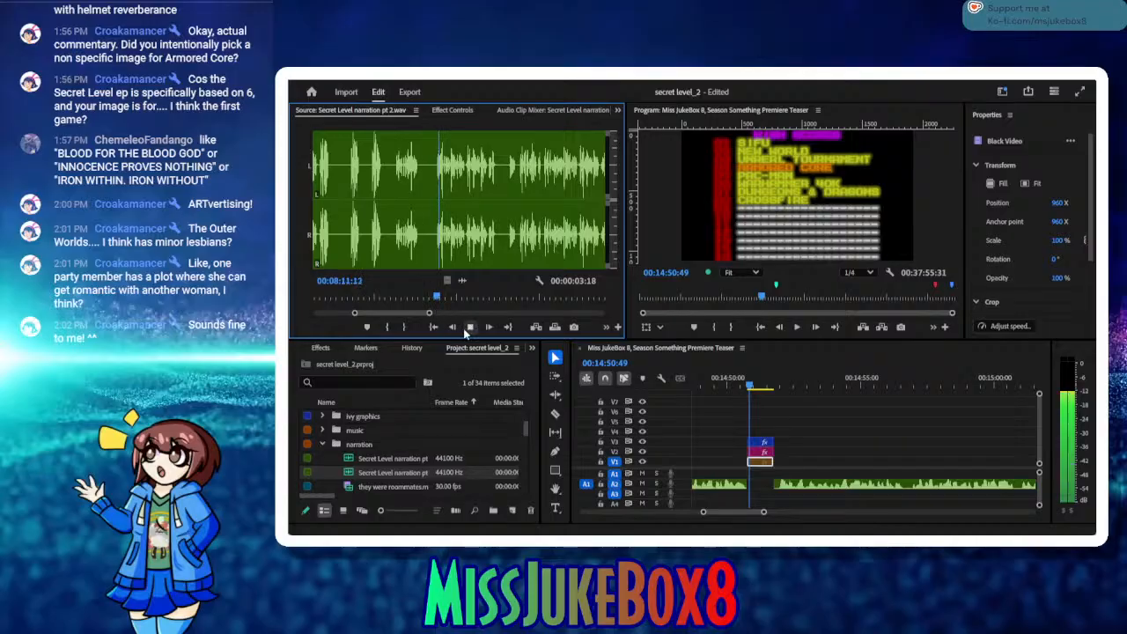
drag(459, 301, 501, 306)
click(473, 326)
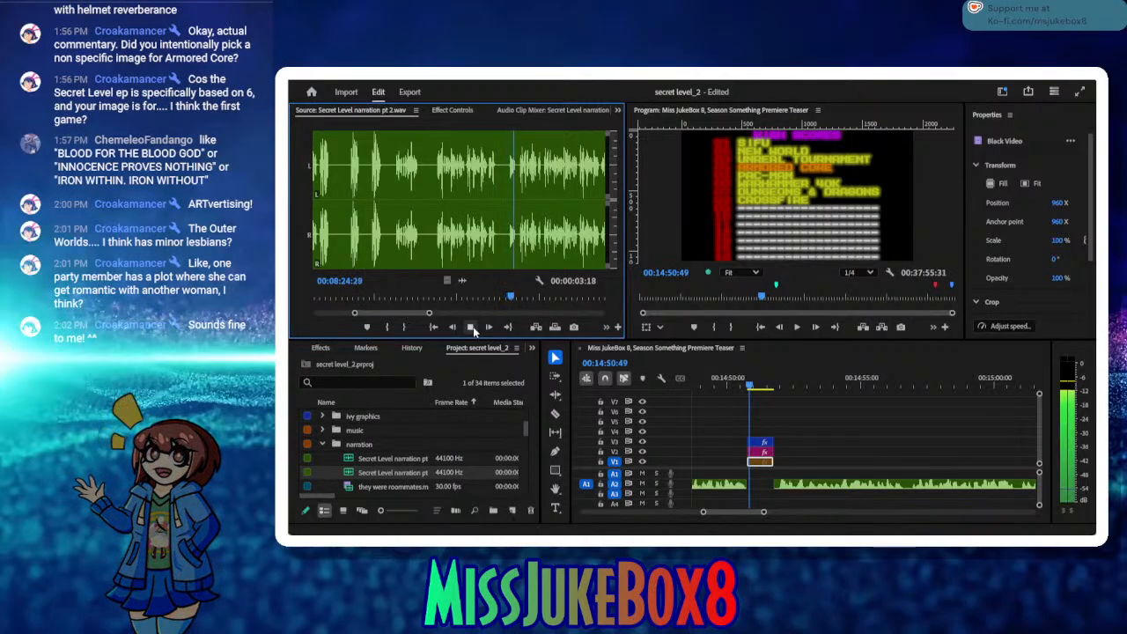
click(473, 327)
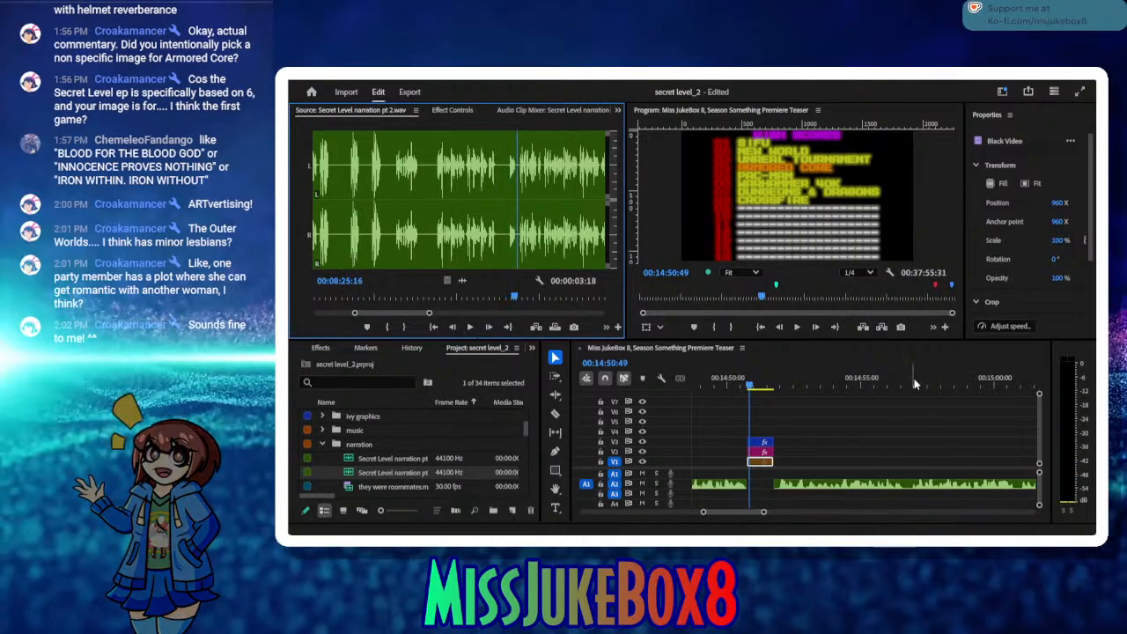
Step: Replay the narration clips on A2 between about 00:14:42 and 00:14:47 to judge the spacing between lines
mouse_move(991, 387)
mouse_down()
mouse_move(1050, 392)
mouse_move(969, 391)
mouse_move(978, 395)
mouse_up()
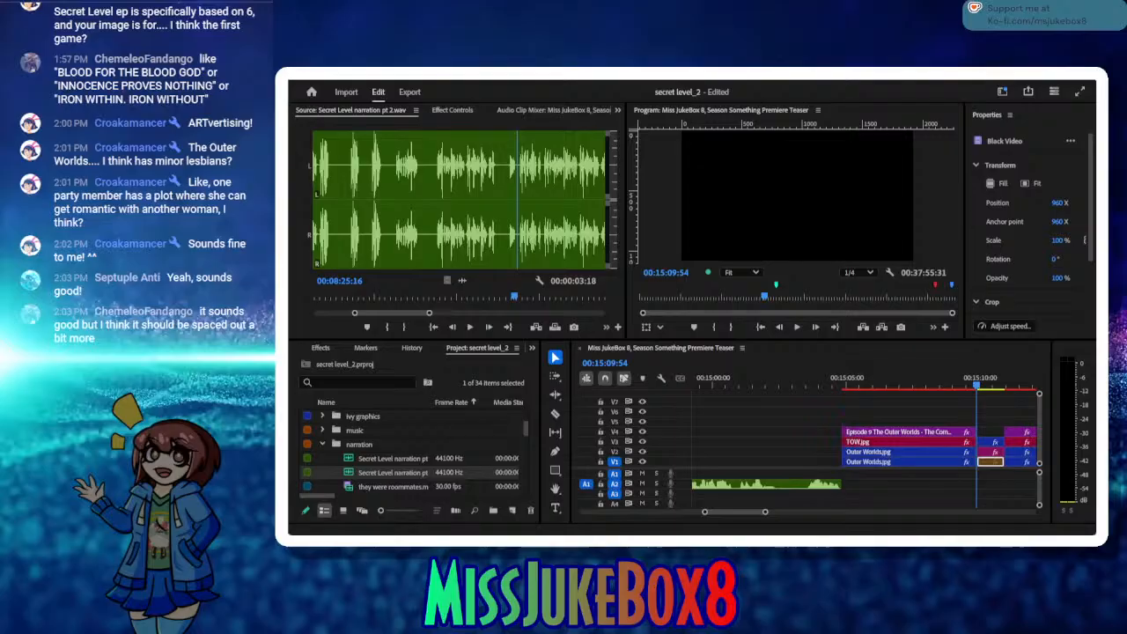
click(334, 326)
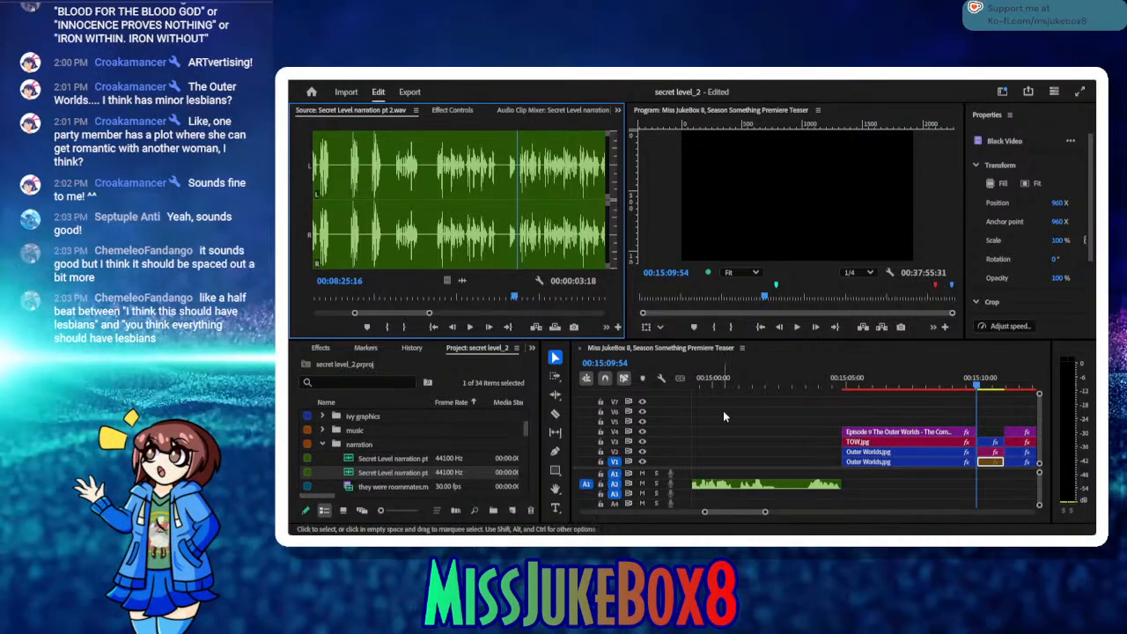
drag(730, 384, 918, 399)
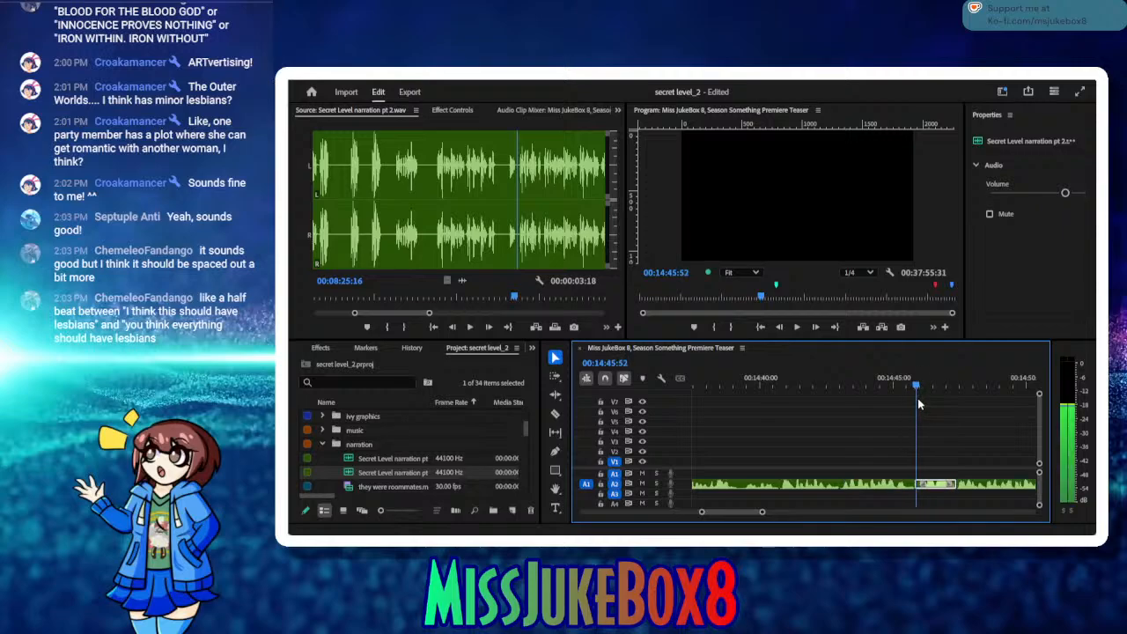
drag(917, 399, 915, 399)
click(800, 329)
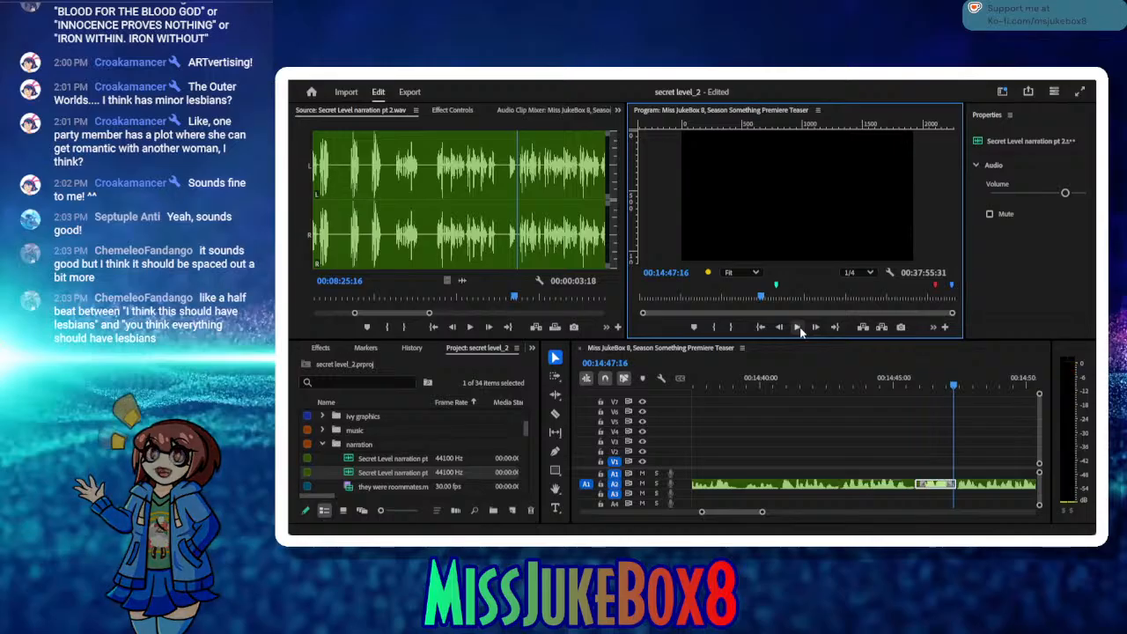
drag(936, 385, 831, 386)
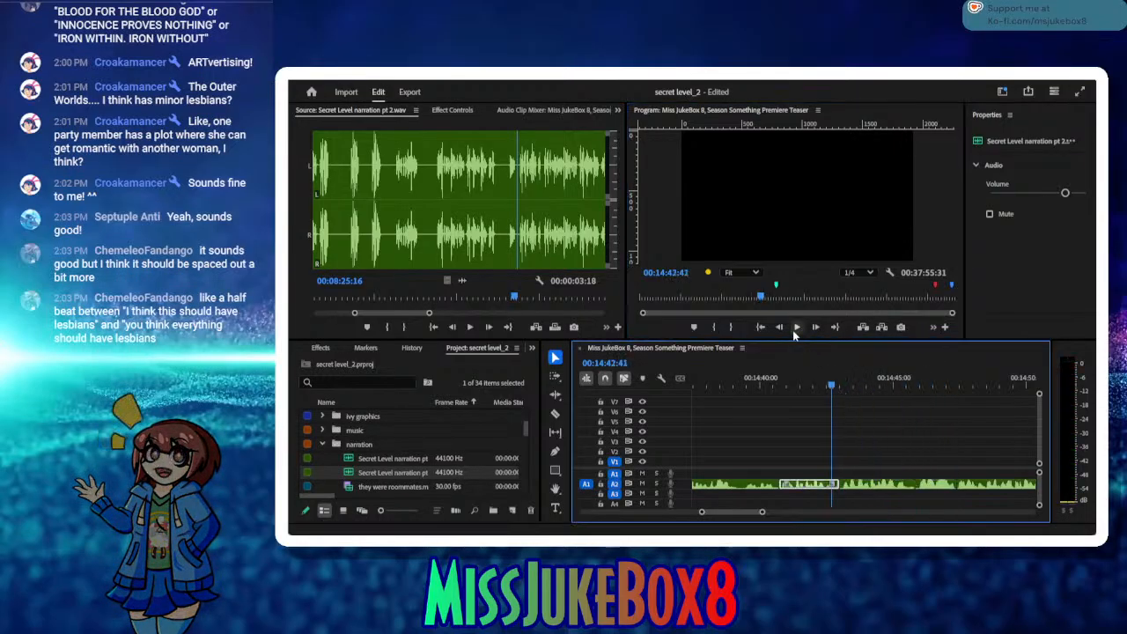
click(795, 328)
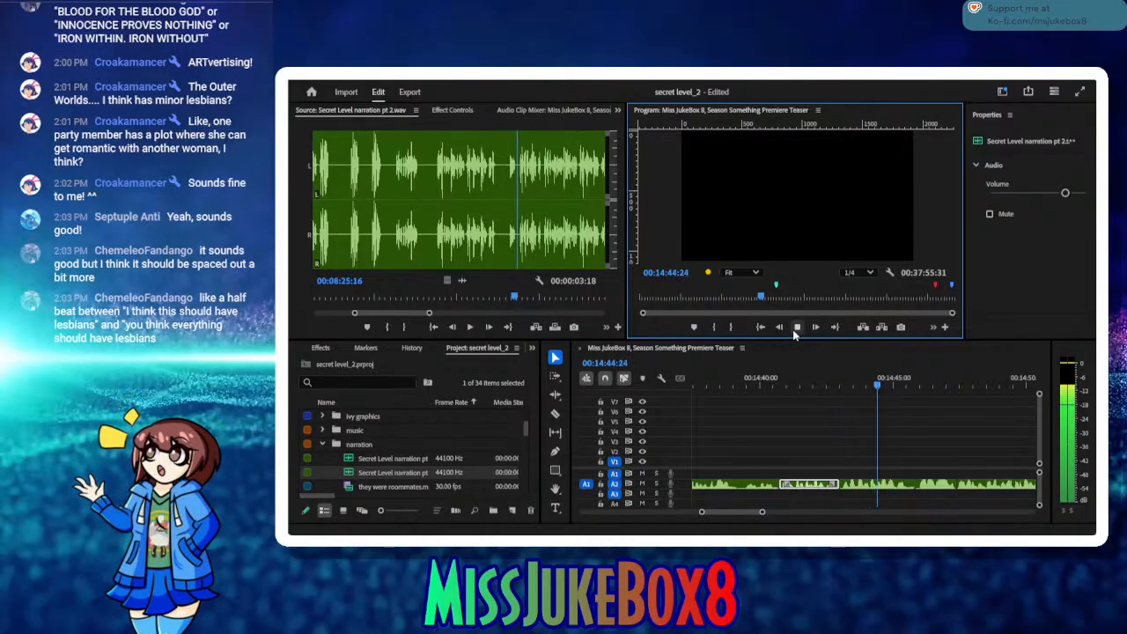
click(796, 328)
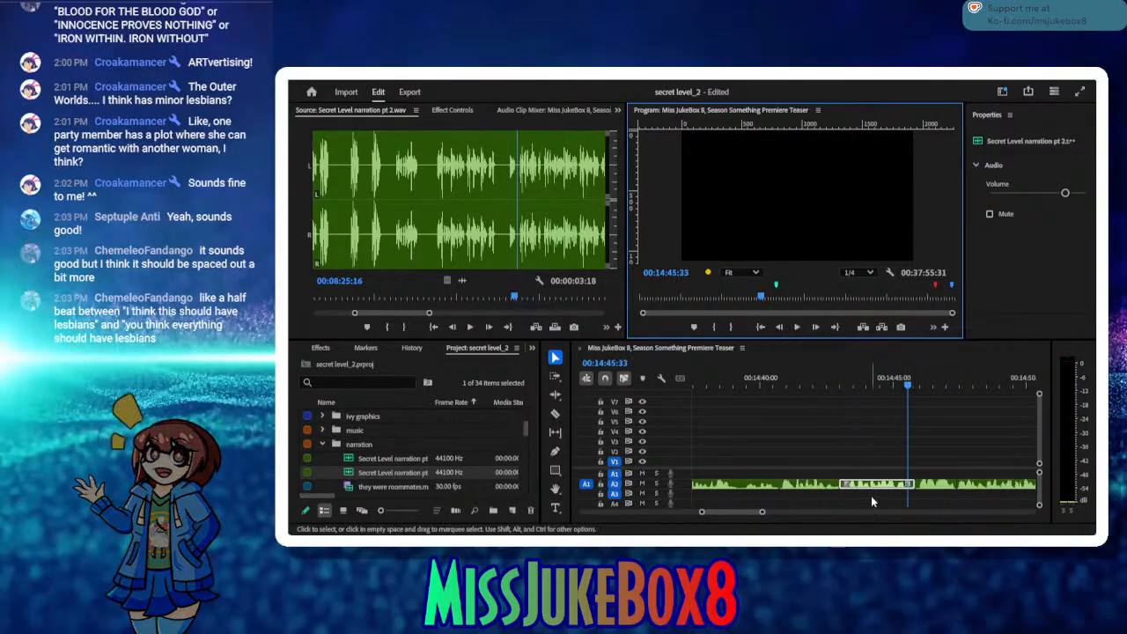
click(907, 387)
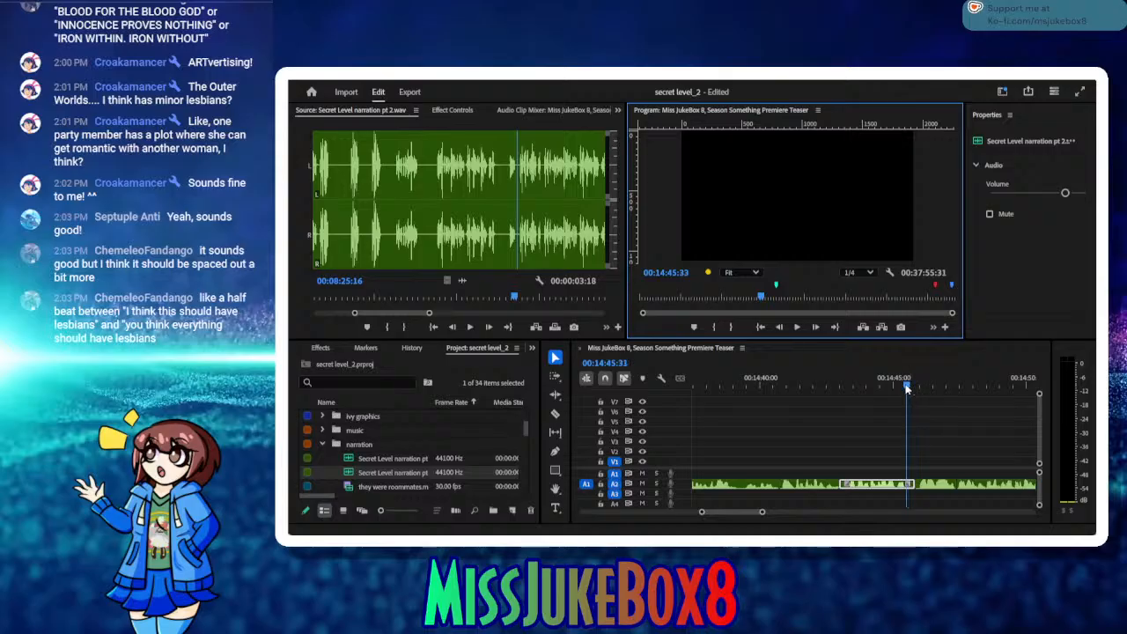
drag(907, 388, 892, 386)
Step: Browse the available audio effects and expand the Delay and Echo group
click(326, 348)
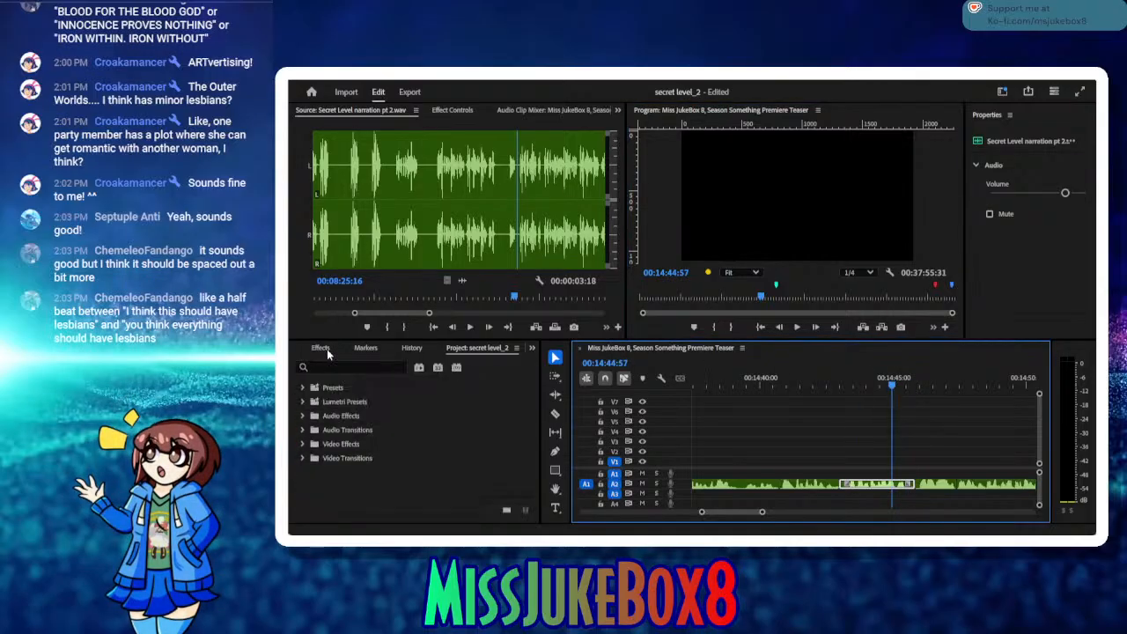
click(303, 430)
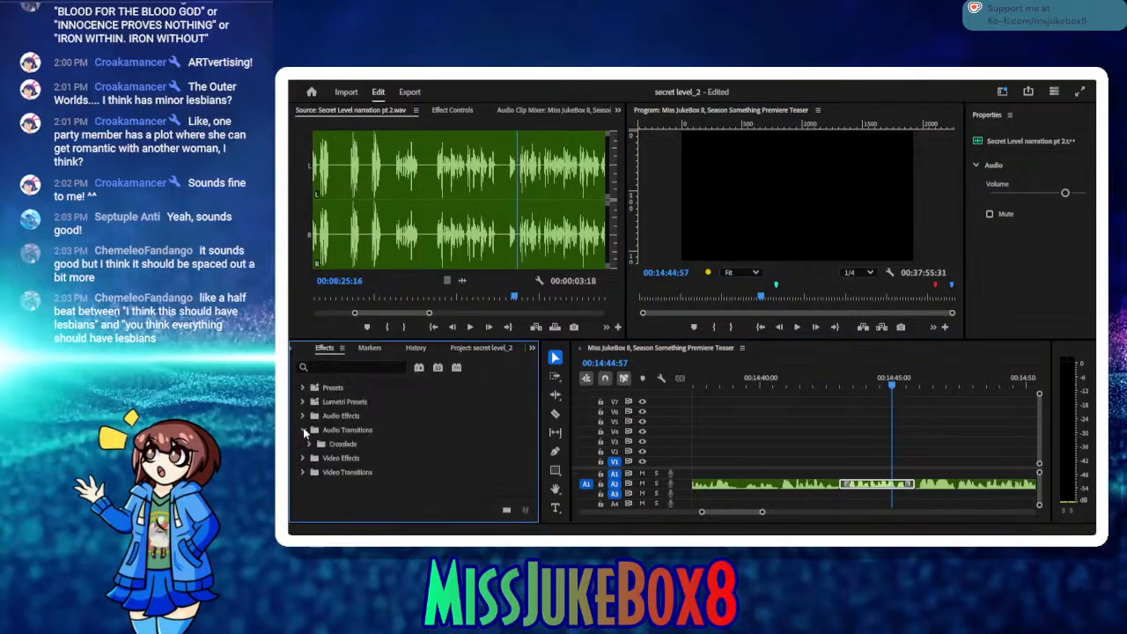
click(304, 429)
click(304, 416)
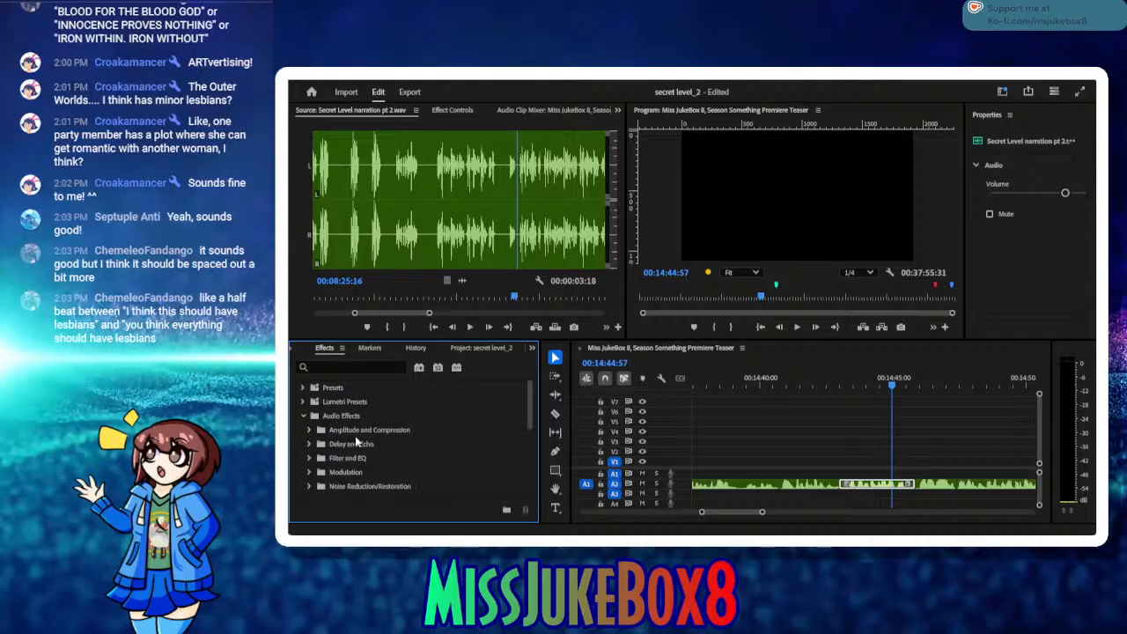
click(308, 443)
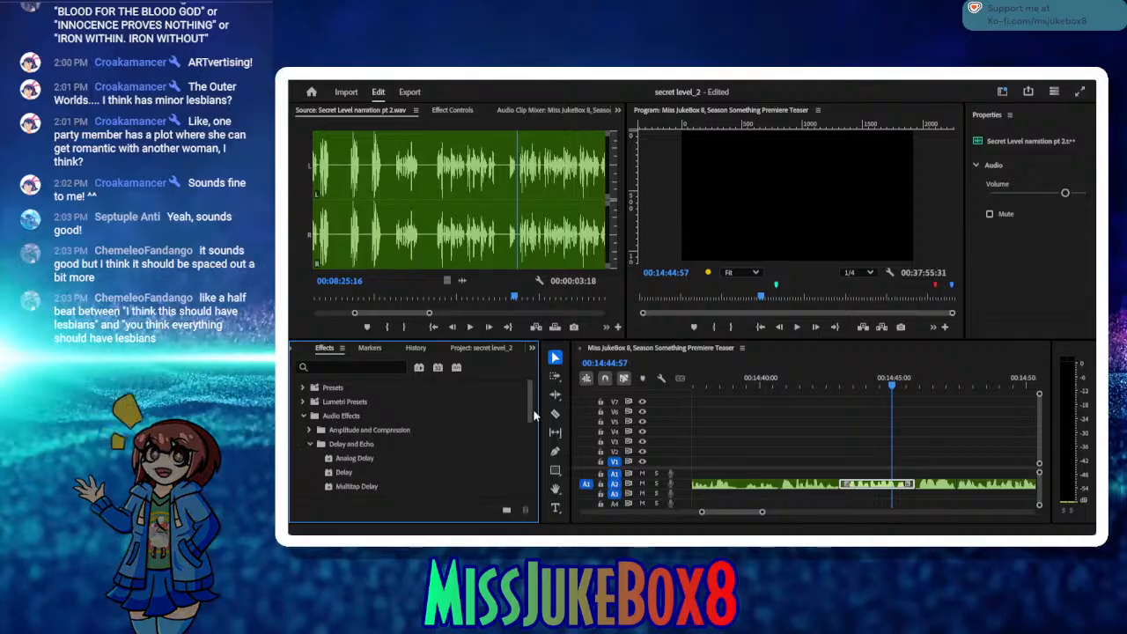
scroll(525, 422, down, 2)
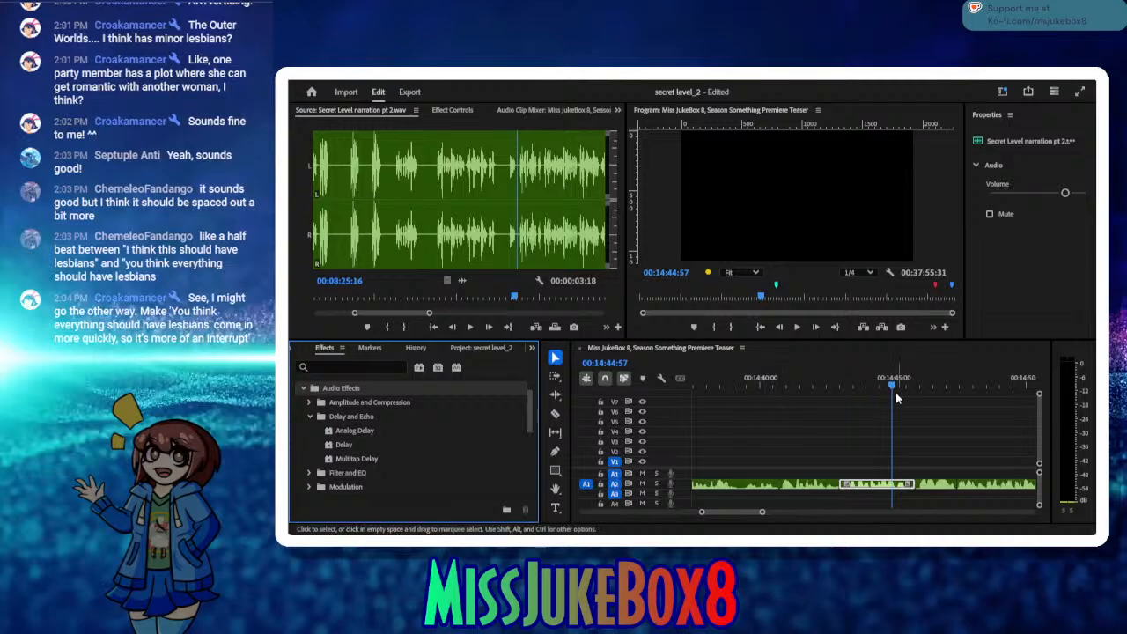
Step: Move the narration clip starting near 00:14:43 from A2 to A3, shift it slightly earlier to overlap the preceding line, and play the overlap
drag(851, 385, 818, 387)
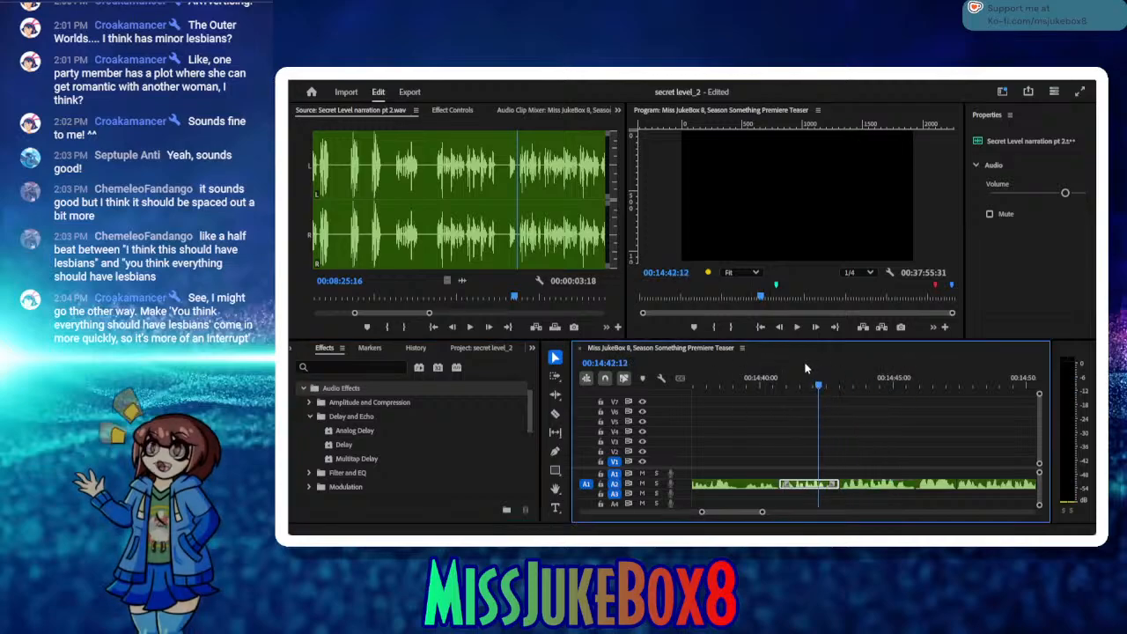
click(797, 328)
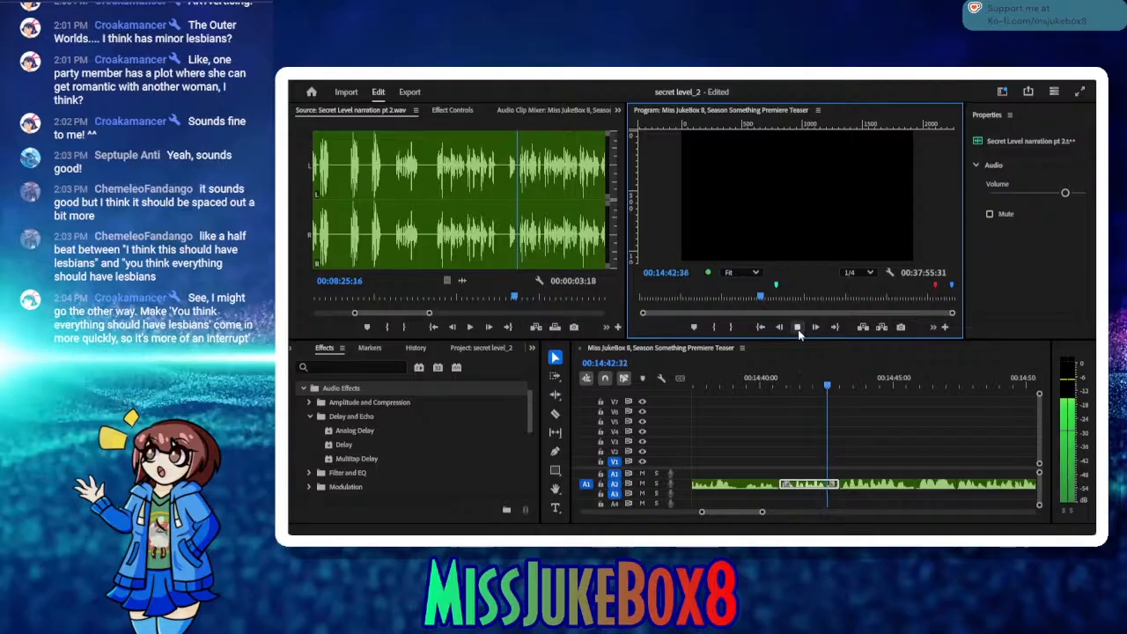
click(798, 328)
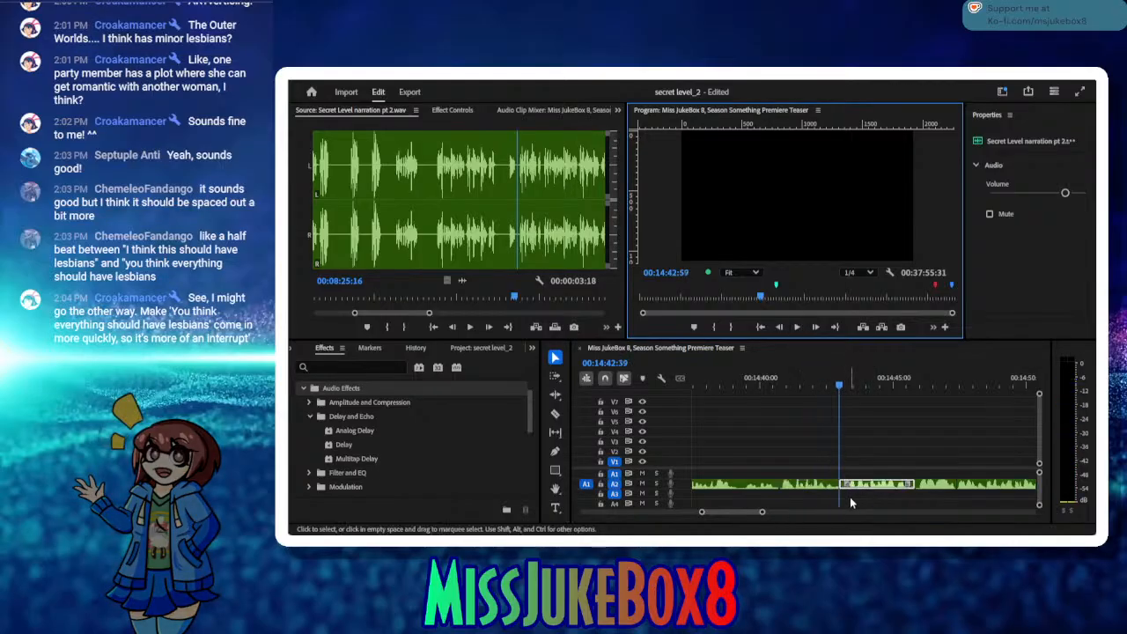
drag(856, 488, 858, 498)
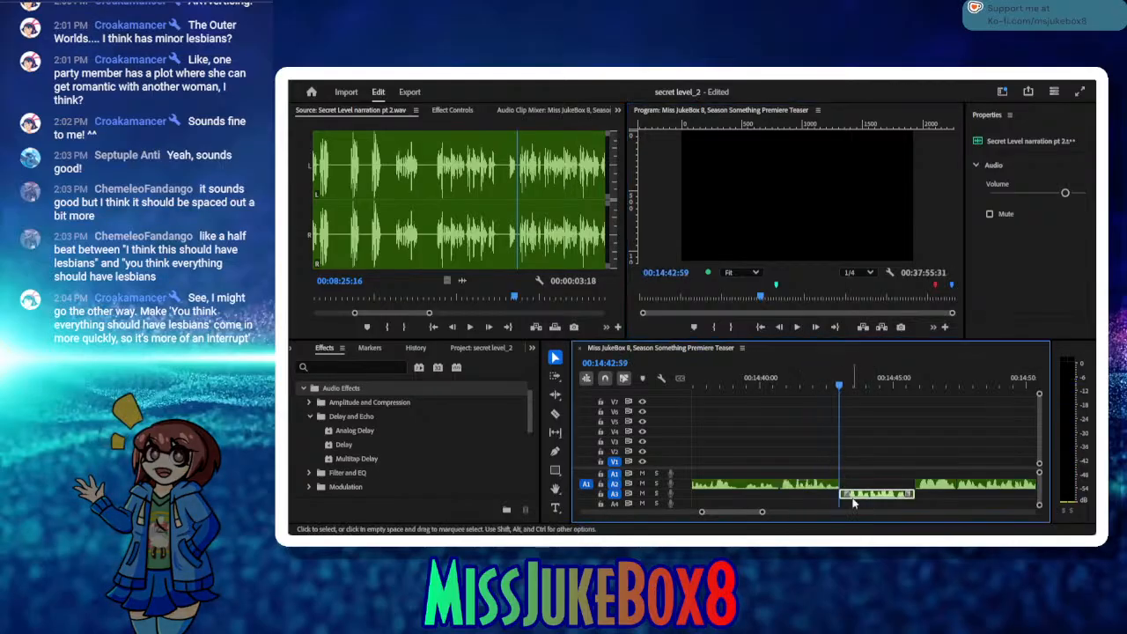
drag(838, 387, 786, 392)
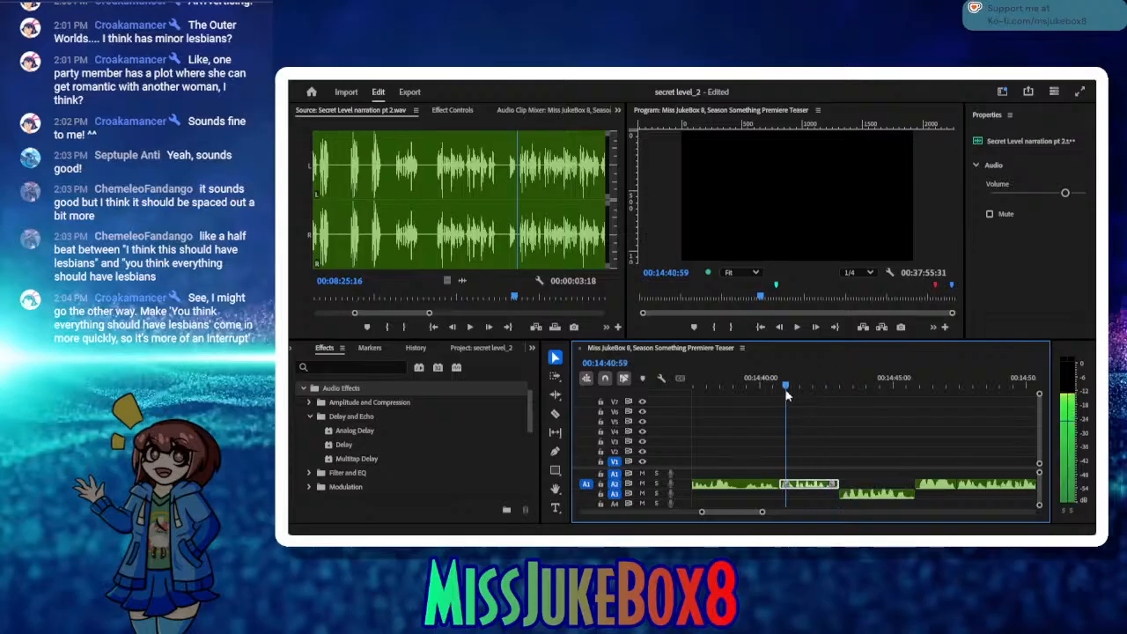
drag(858, 495, 849, 498)
click(798, 327)
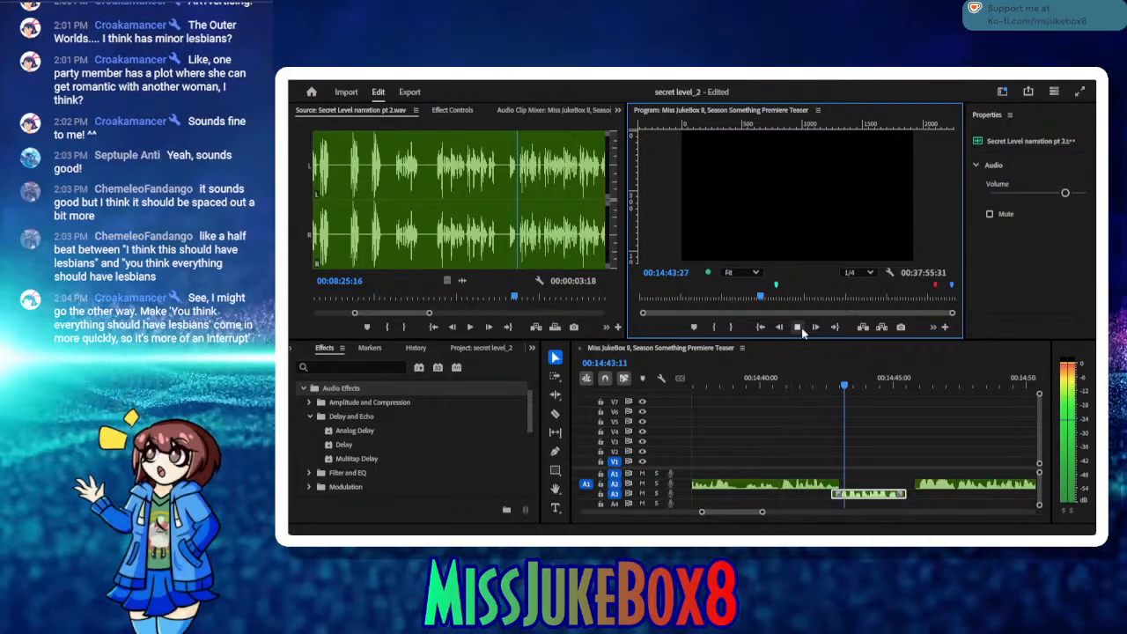
click(801, 327)
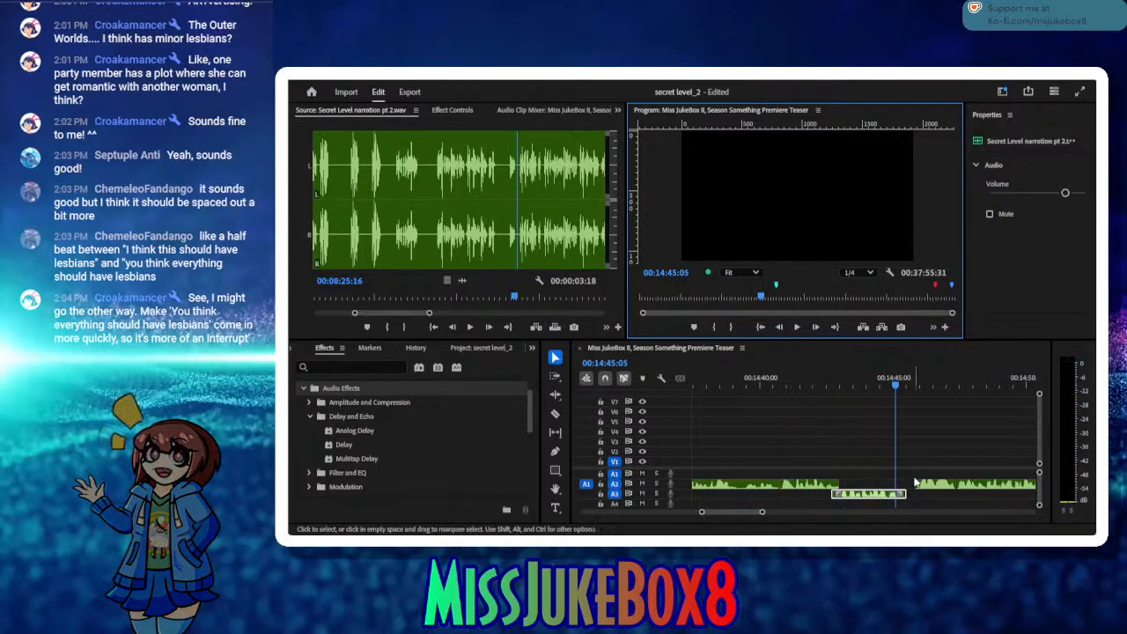
Step: Move the following short narration clip on A2 earlier to start at 00:14:45:05, and play the exchange from 00:14:40:10
drag(935, 485, 919, 490)
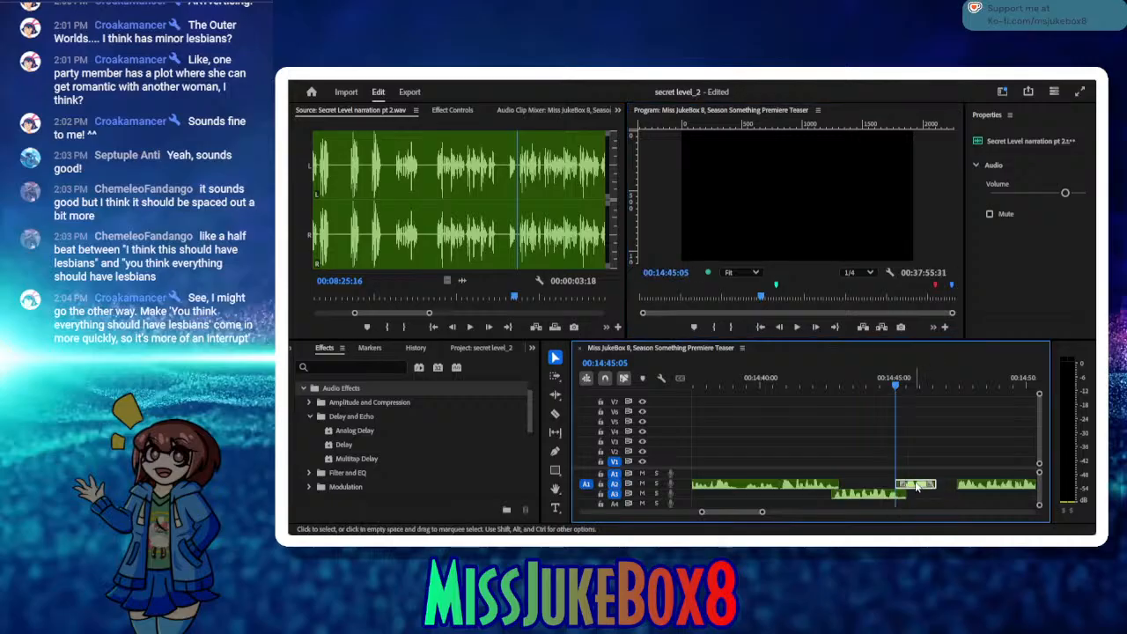
click(797, 328)
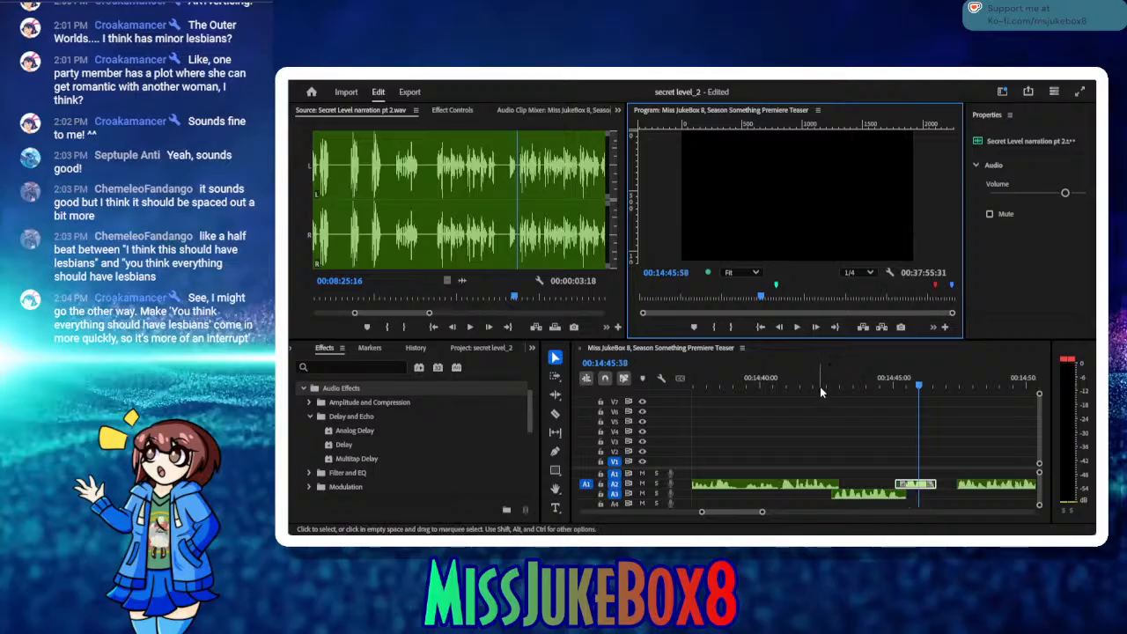
drag(808, 384, 764, 384)
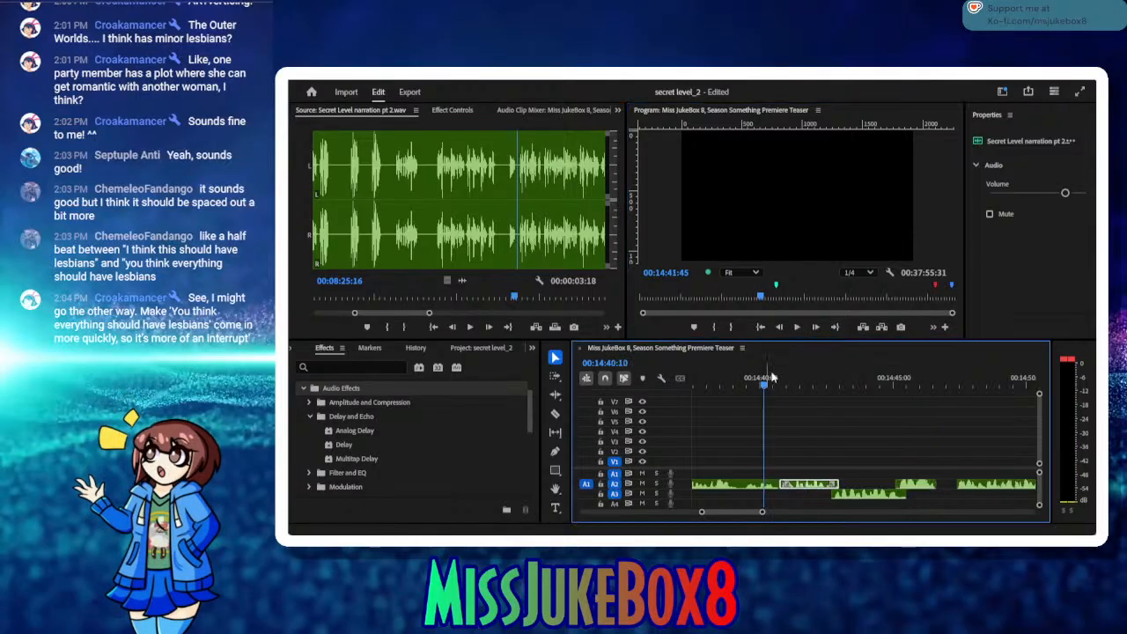
click(802, 330)
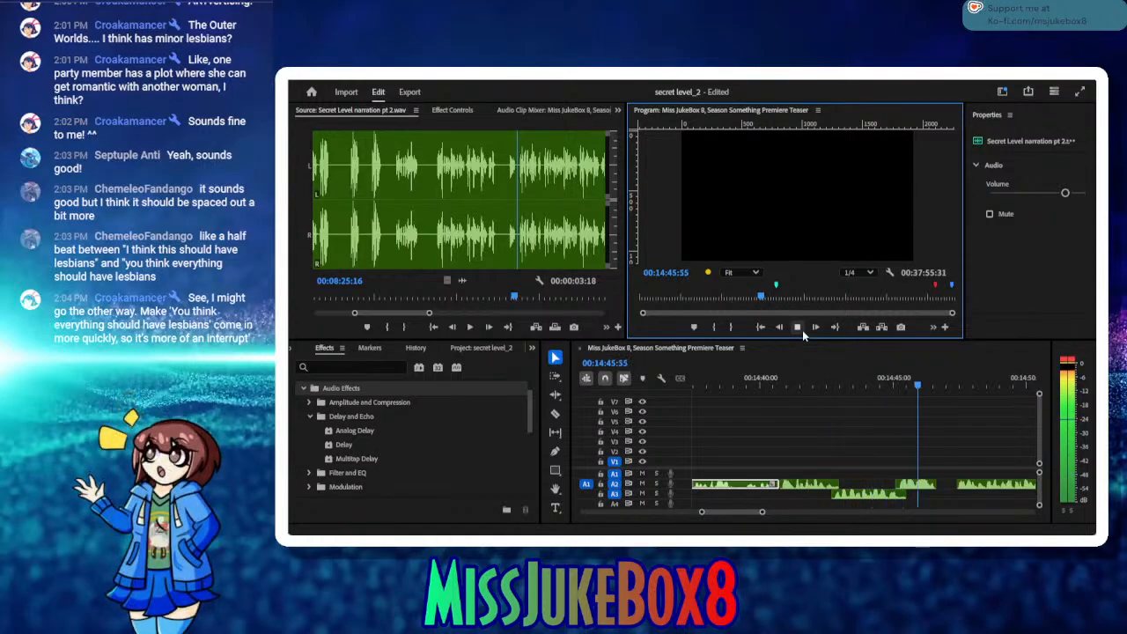
click(802, 330)
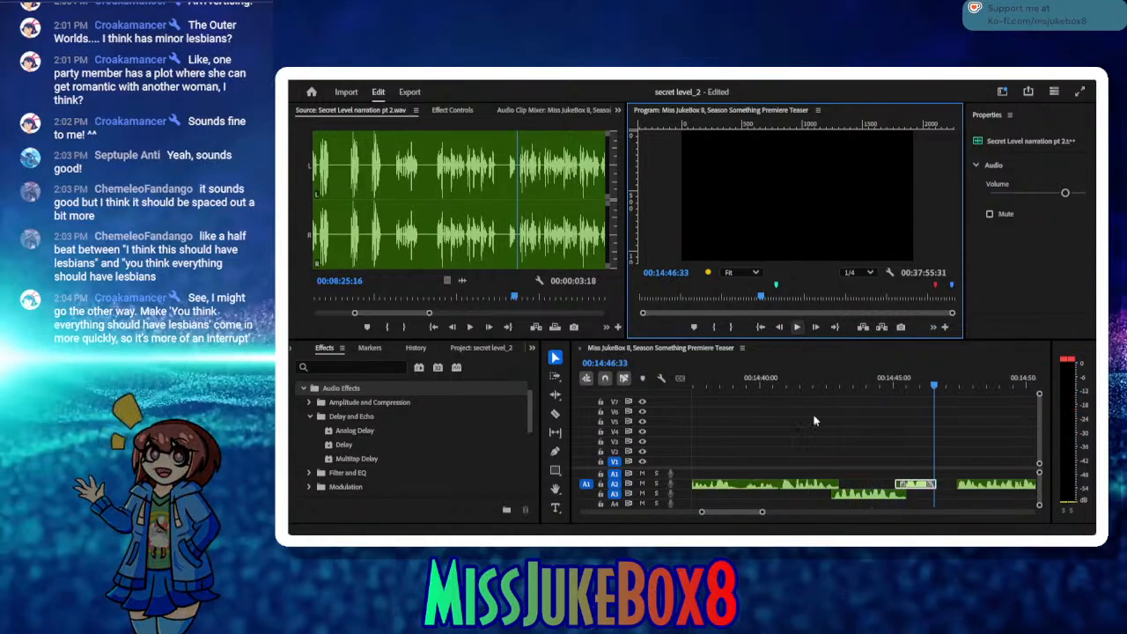
Step: Select the overlapping narration clip on A3, park the playhead at 00:14:43:39, and look over the Analog Delay and Delay effects
click(855, 497)
click(336, 447)
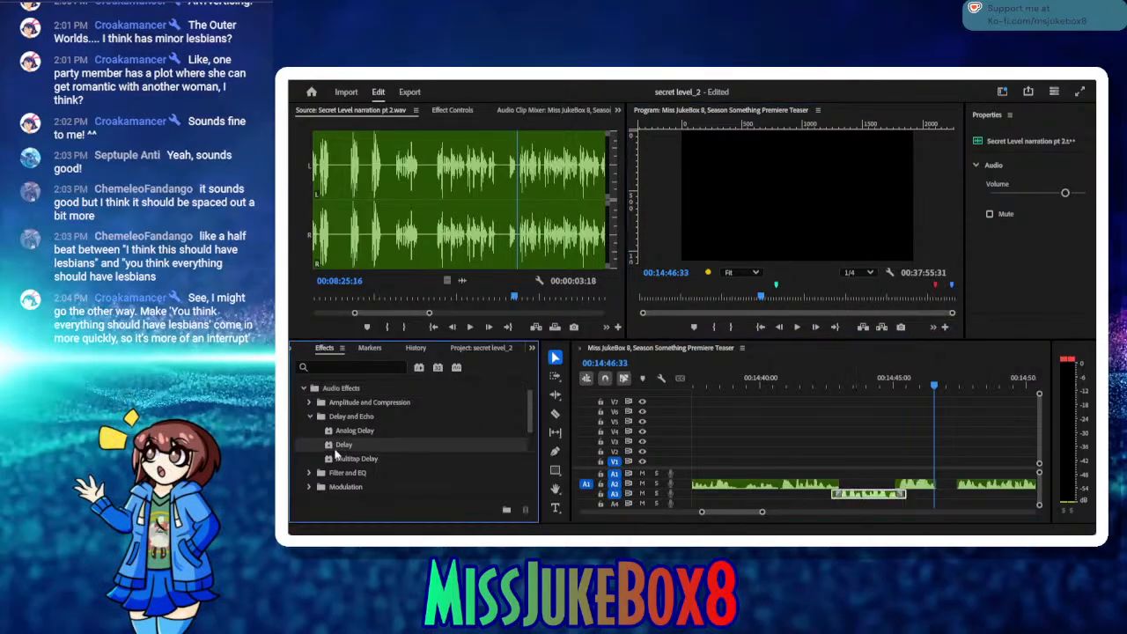
click(332, 432)
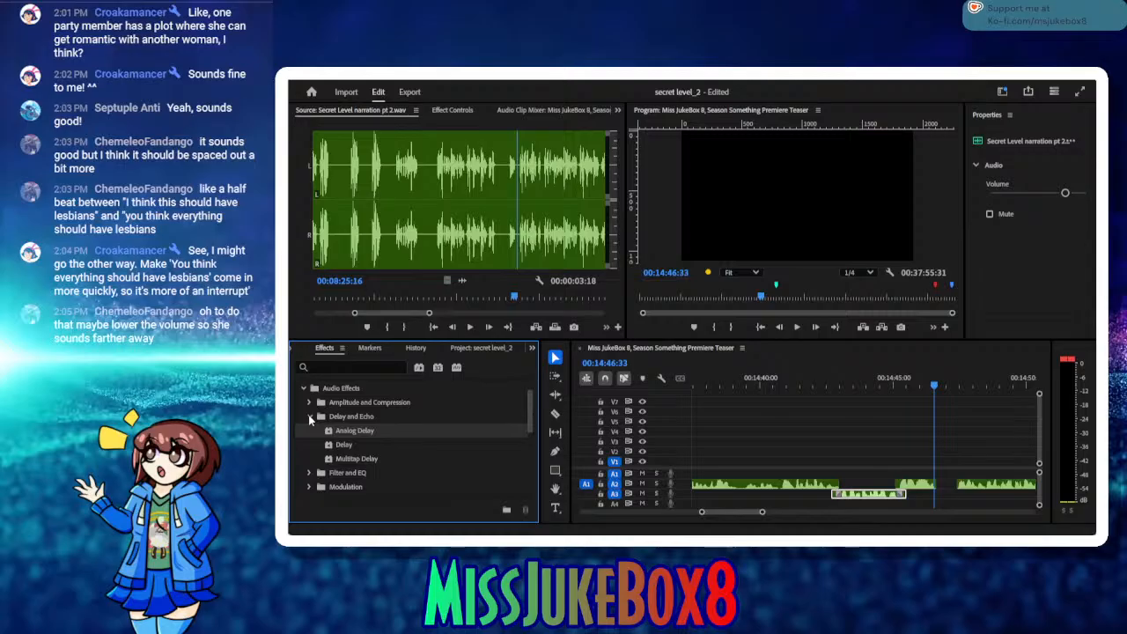
click(886, 502)
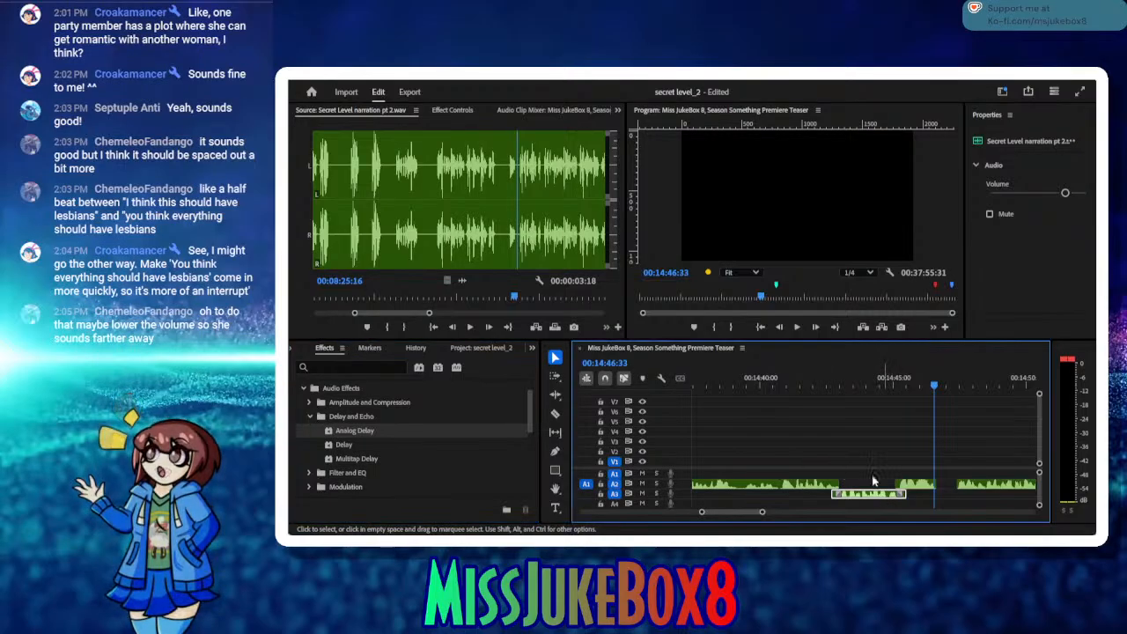
click(857, 385)
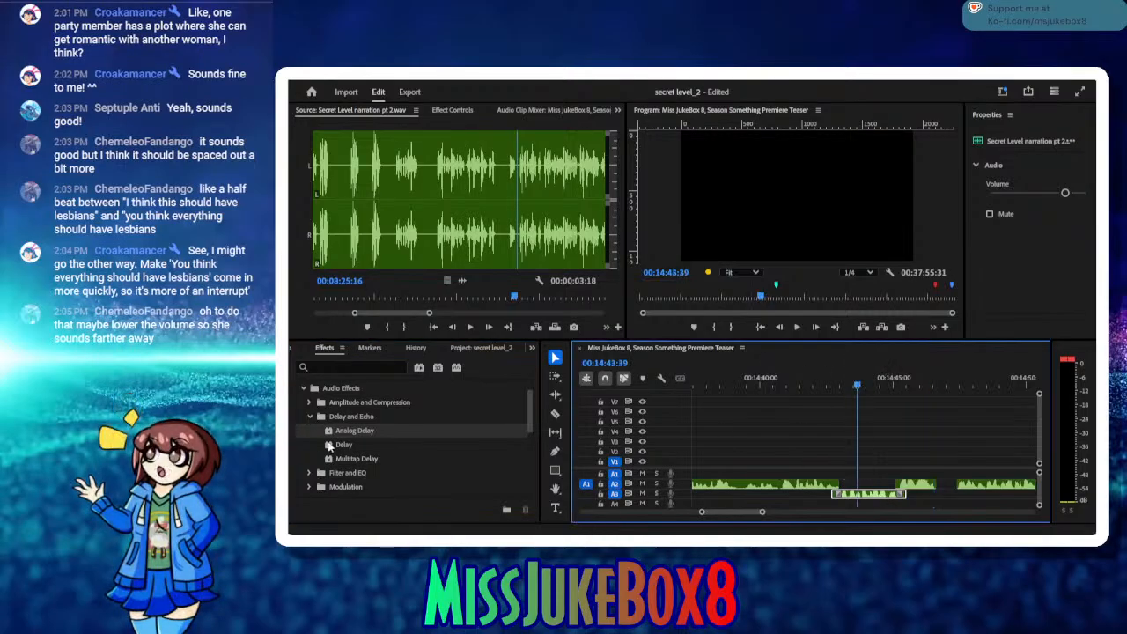
click(331, 445)
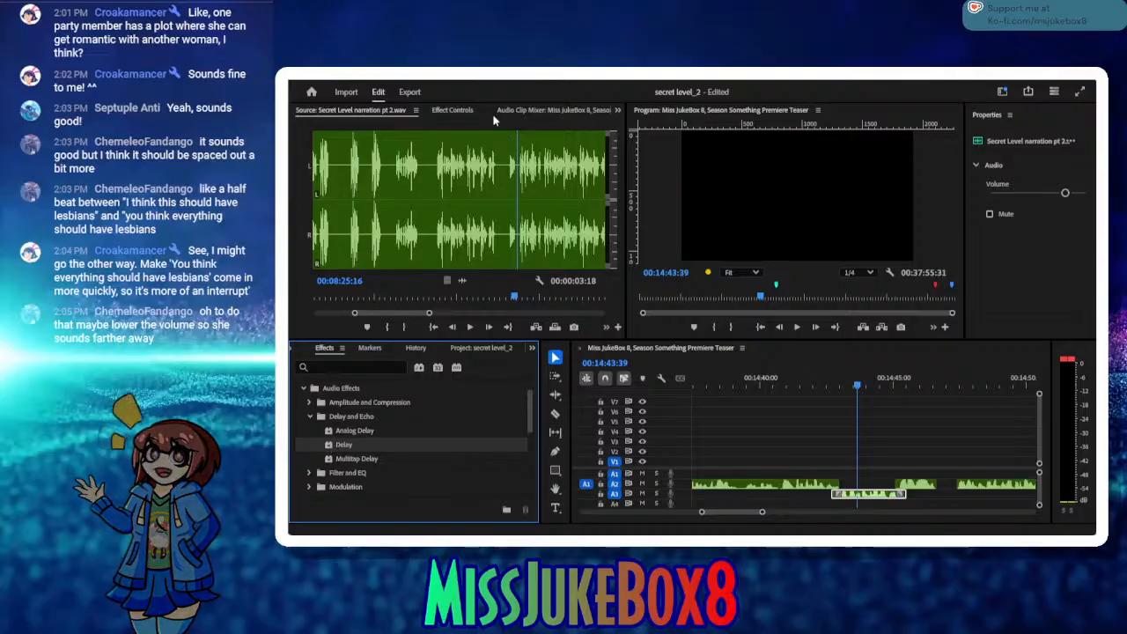
Step: Set the volume level of the overlapping A3 narration clip to -9 dB and play the exchange through to about 00:14:46:37
click(451, 110)
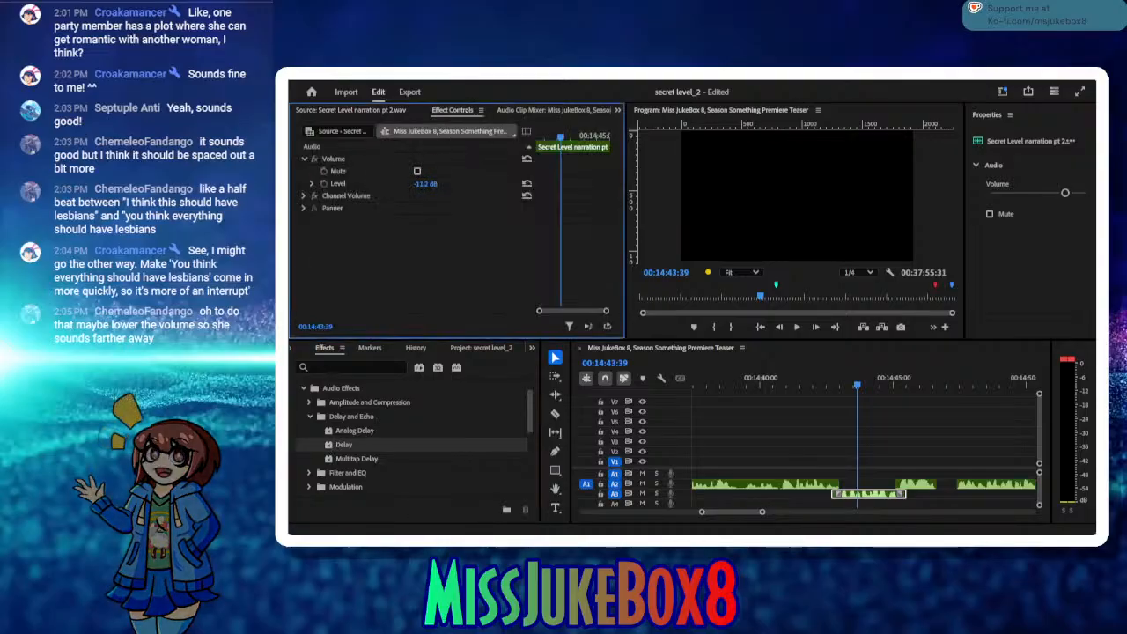
drag(425, 184, 434, 184)
click(429, 183)
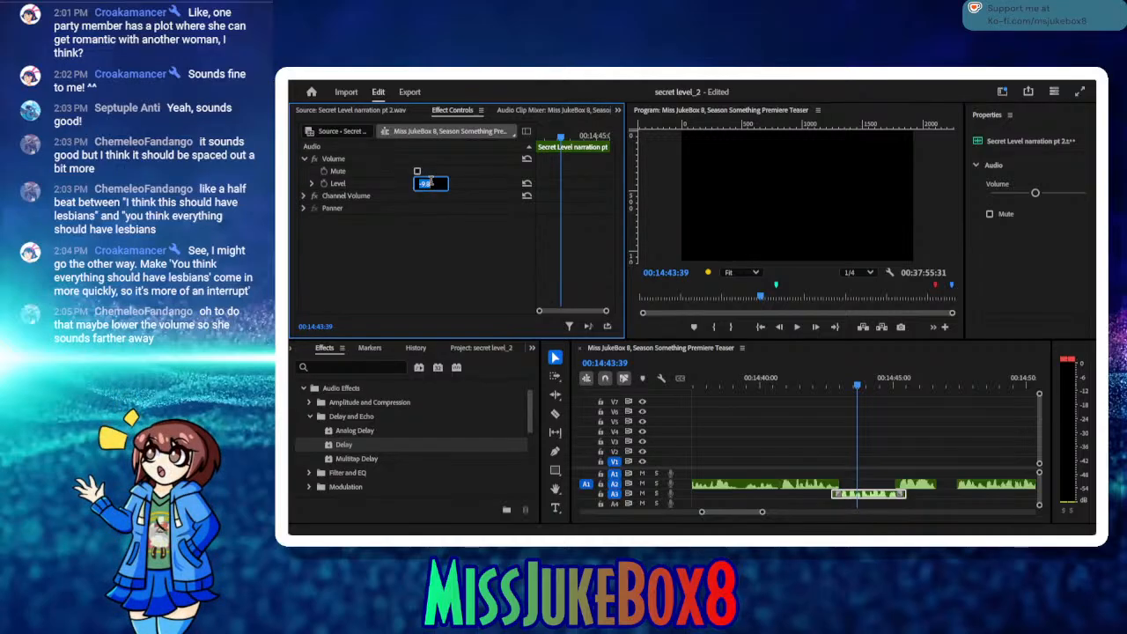
text(9)
key(BackSpace)
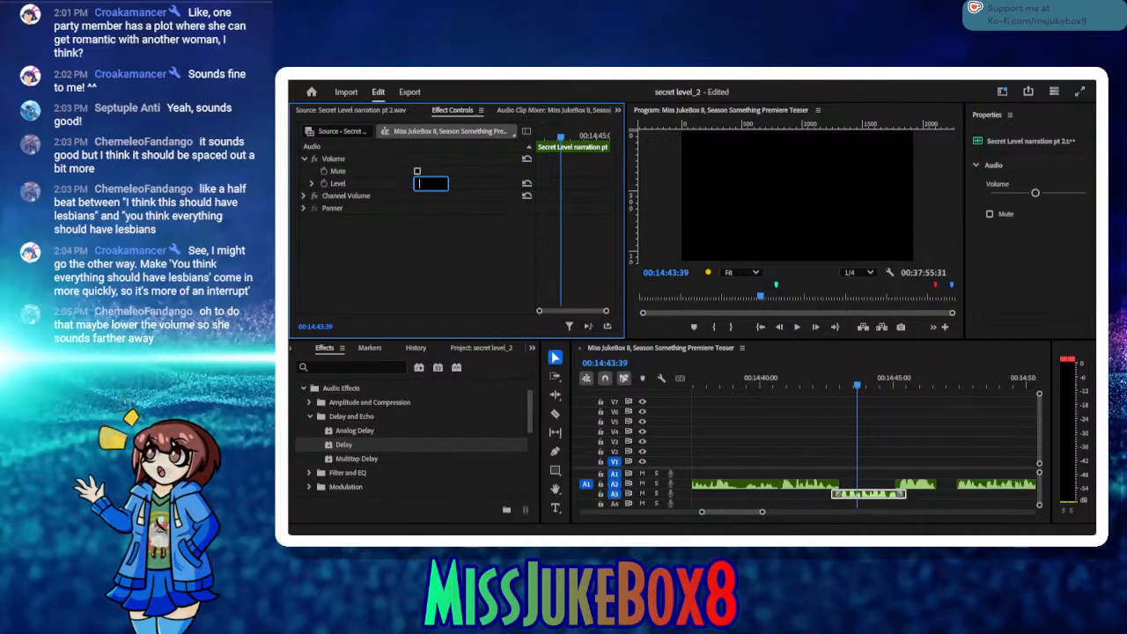
text(-9.0 dB)
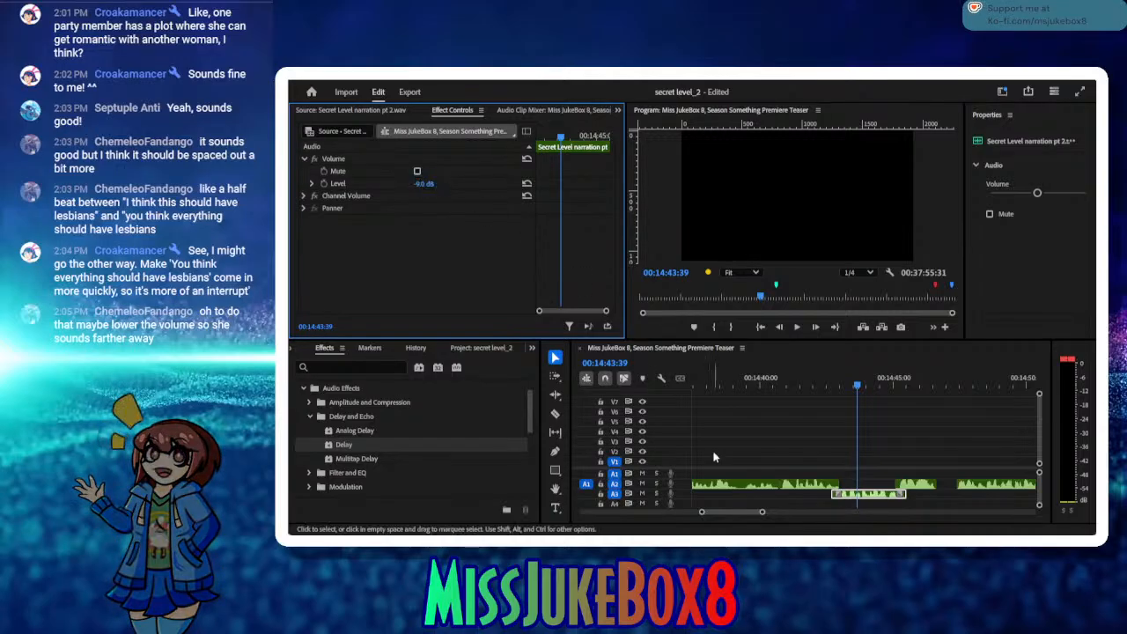
click(783, 381)
click(798, 328)
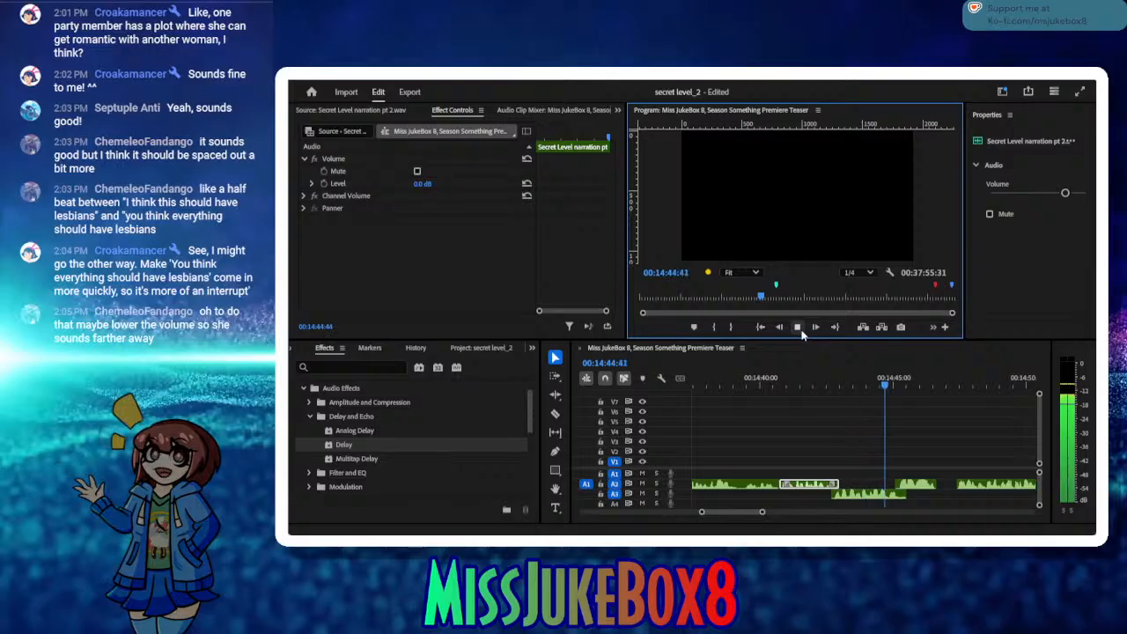
click(797, 327)
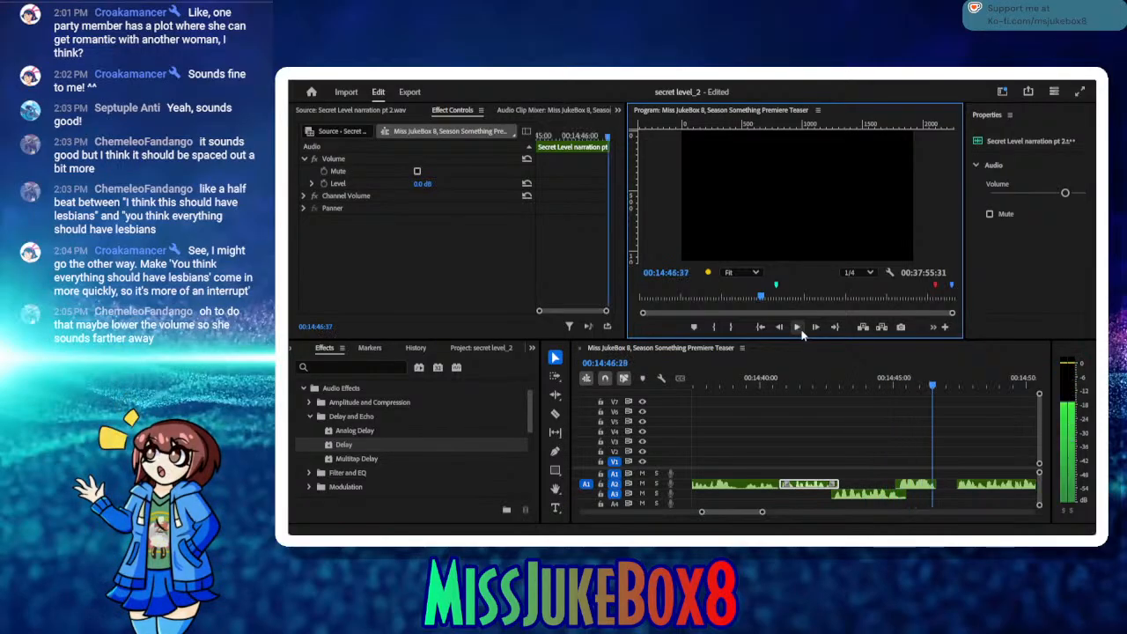
Step: Park the playhead at 00:14:43:10 over the A3 narration clip and pick the Analog Delay effect
click(843, 383)
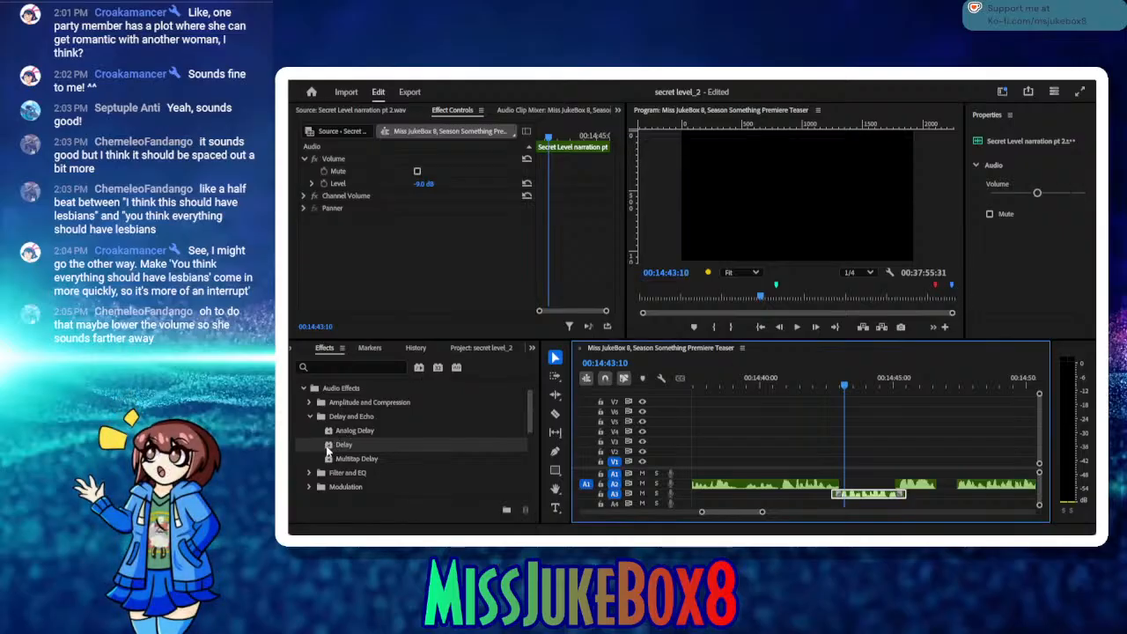
click(327, 431)
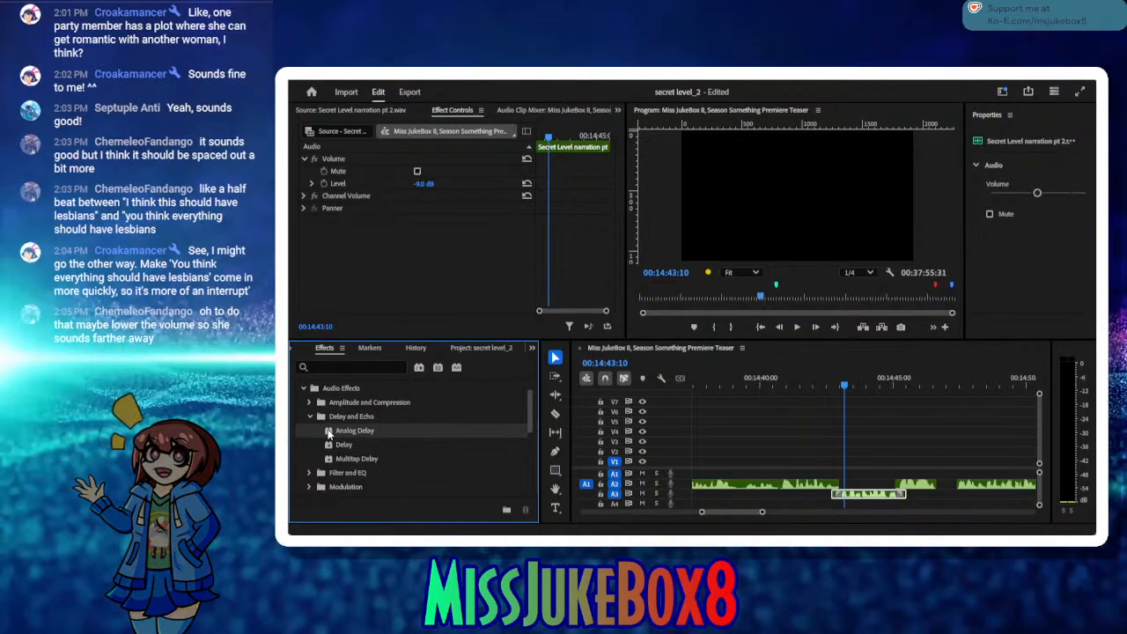
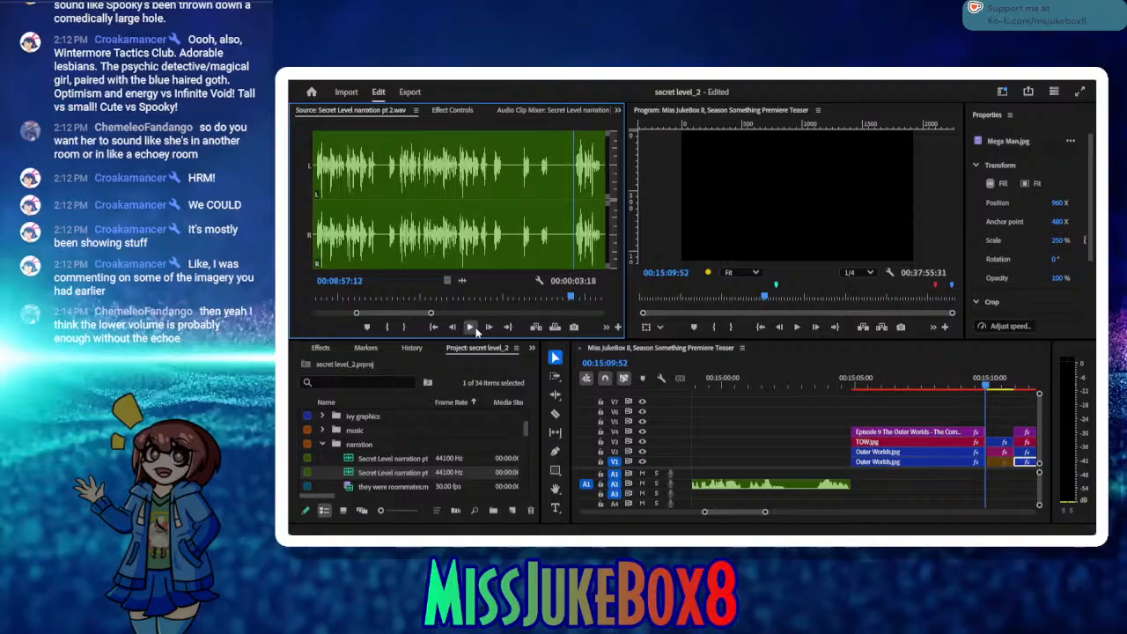
Step: Play the narration pt 2 source on to 00:09:15:22, set the Out point there, and set the In point 00:00:05:07 before it
click(471, 327)
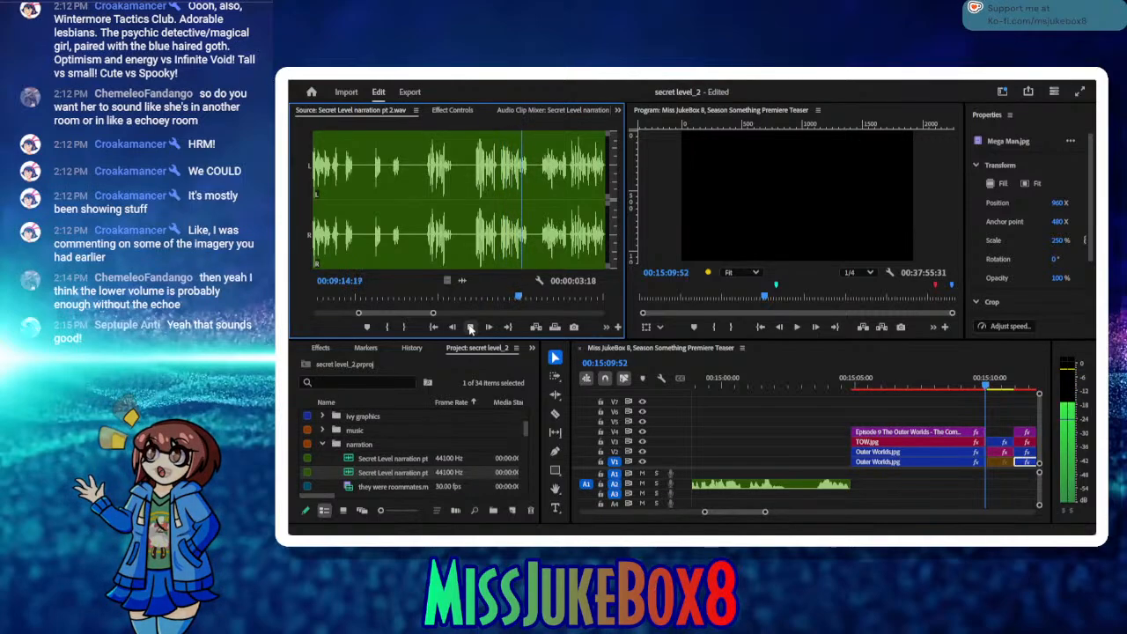
click(470, 327)
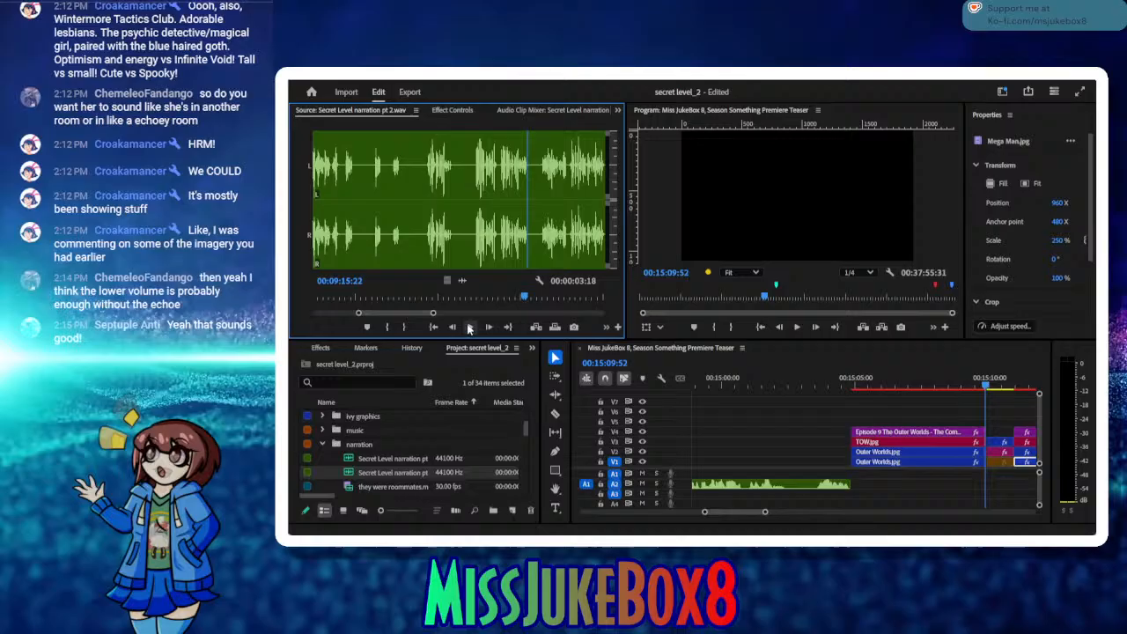
click(402, 326)
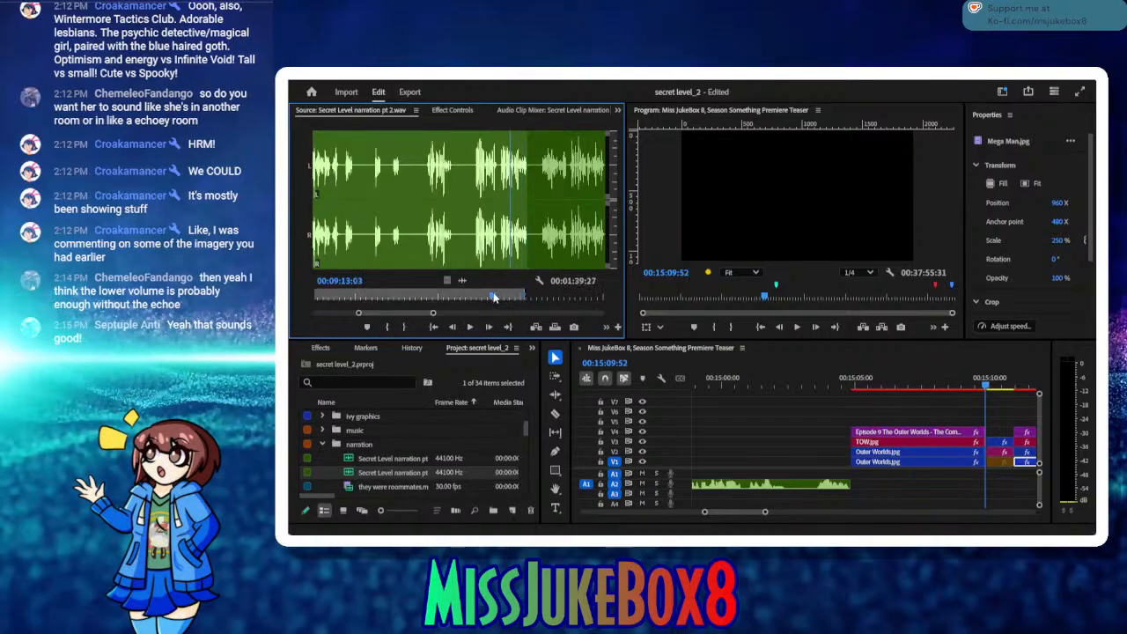
drag(480, 298, 499, 297)
click(388, 327)
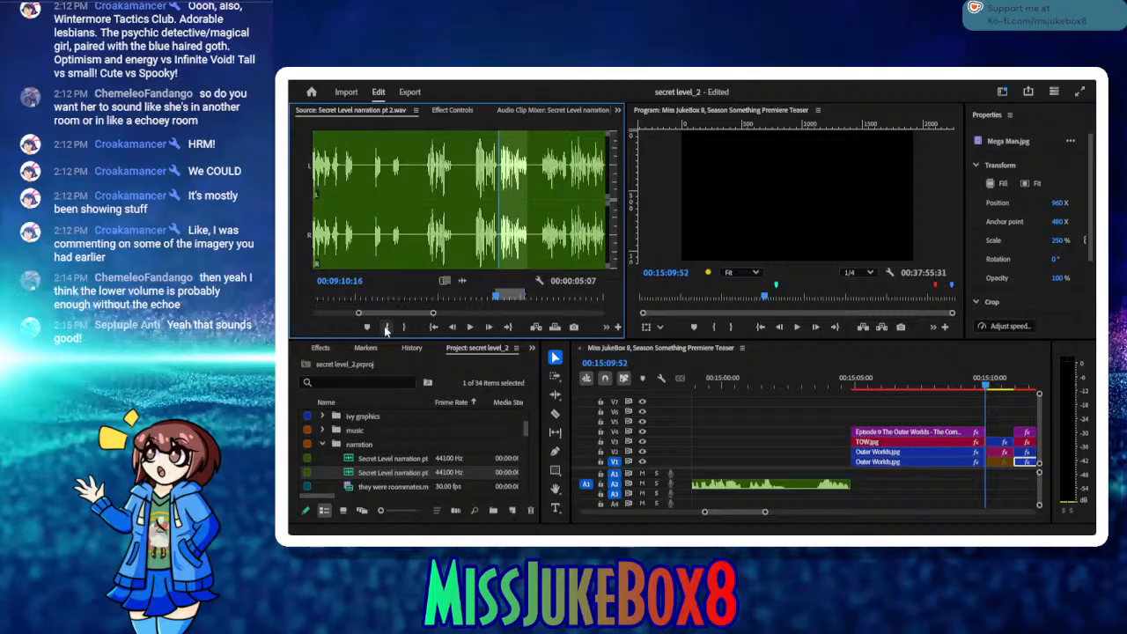
Step: Tighten the In point to 00:09:10:26, play the marked narration, and insert it into the timeline at 00:15:09:52
click(470, 327)
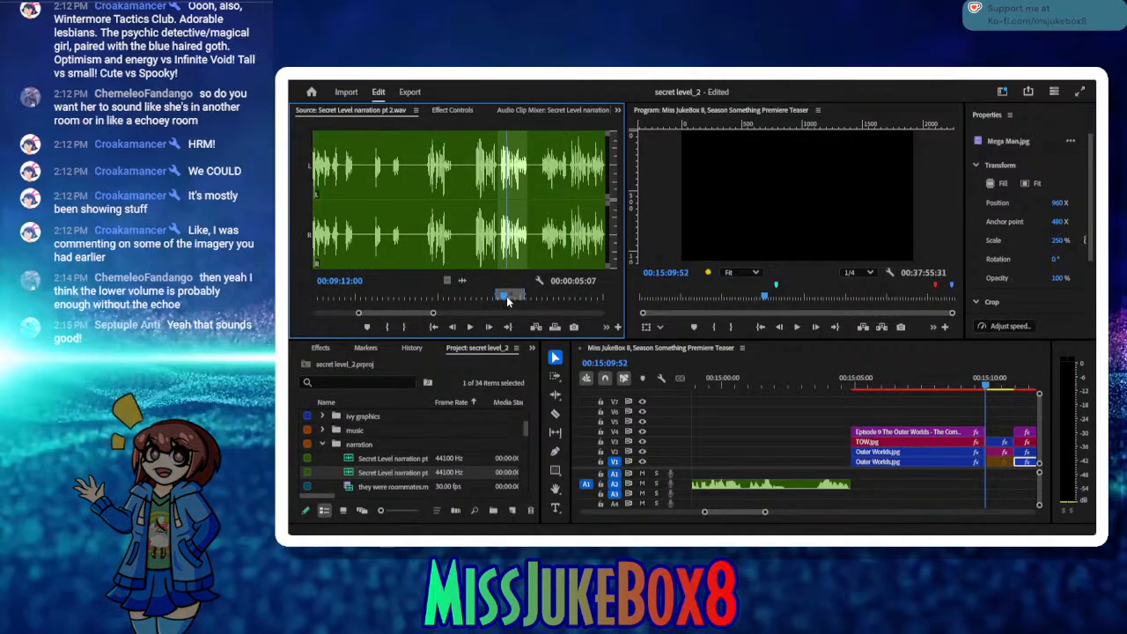
drag(504, 300, 498, 300)
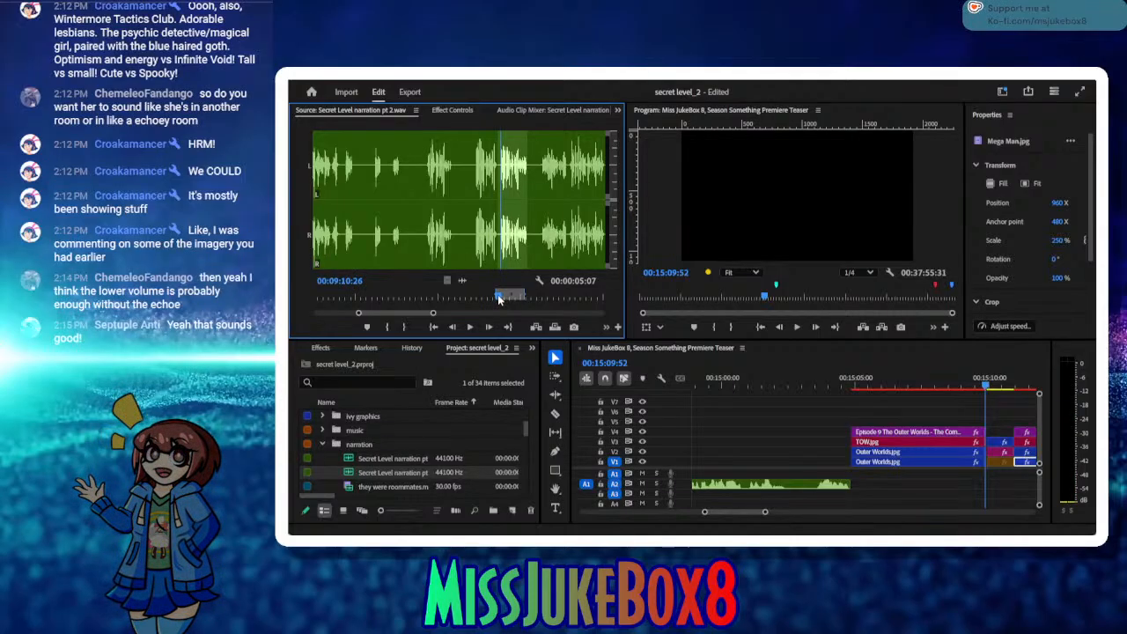
click(470, 326)
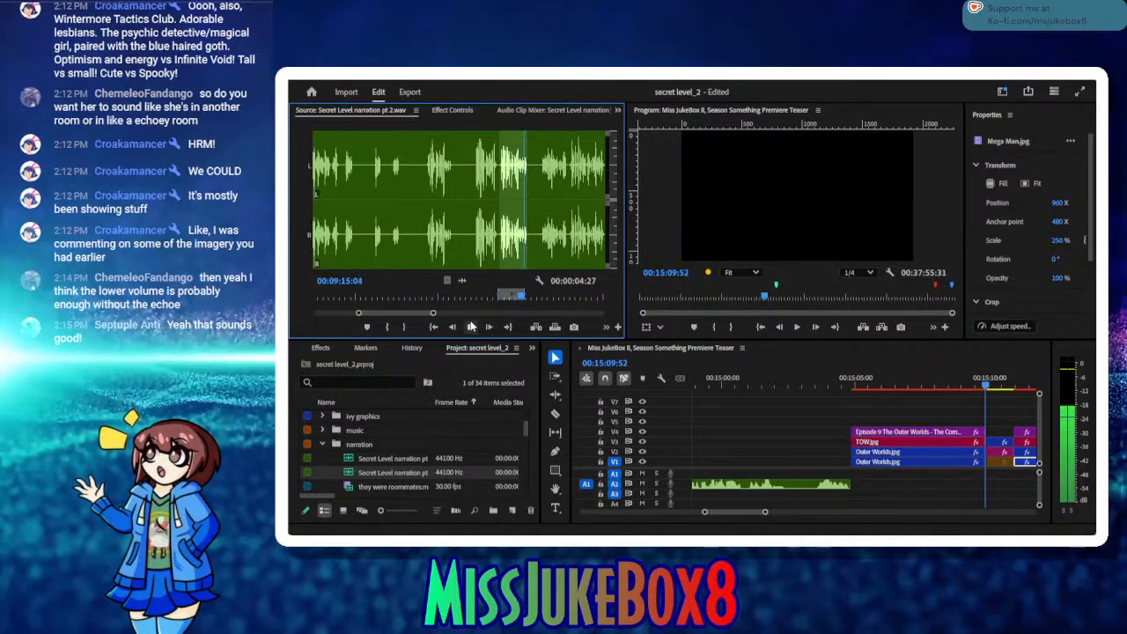
click(470, 327)
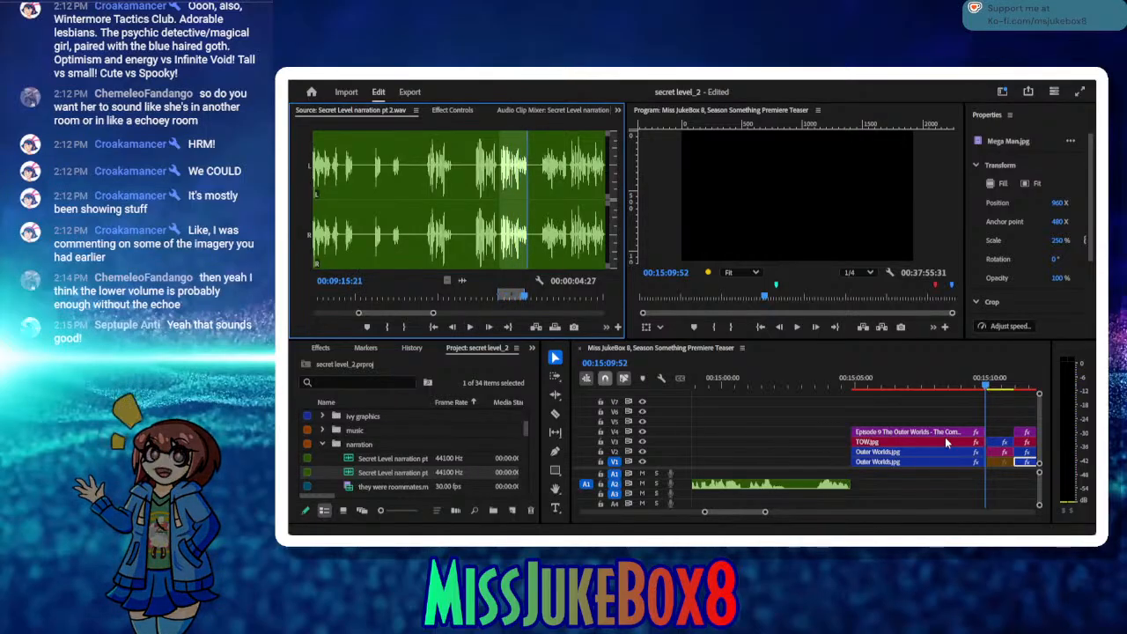
drag(765, 518, 754, 515)
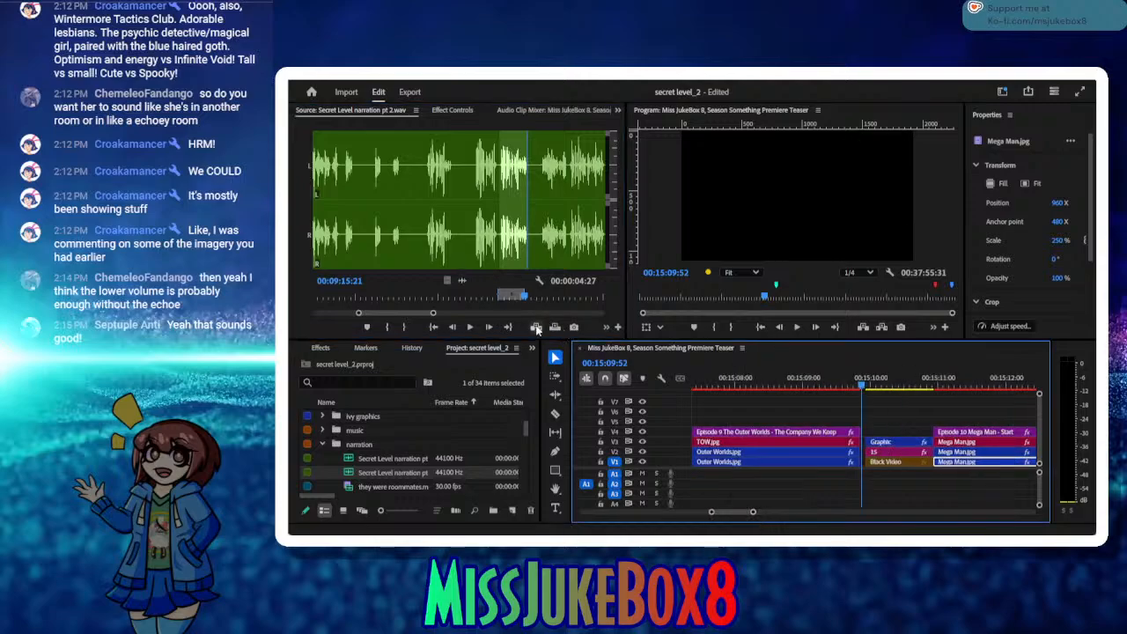
click(536, 326)
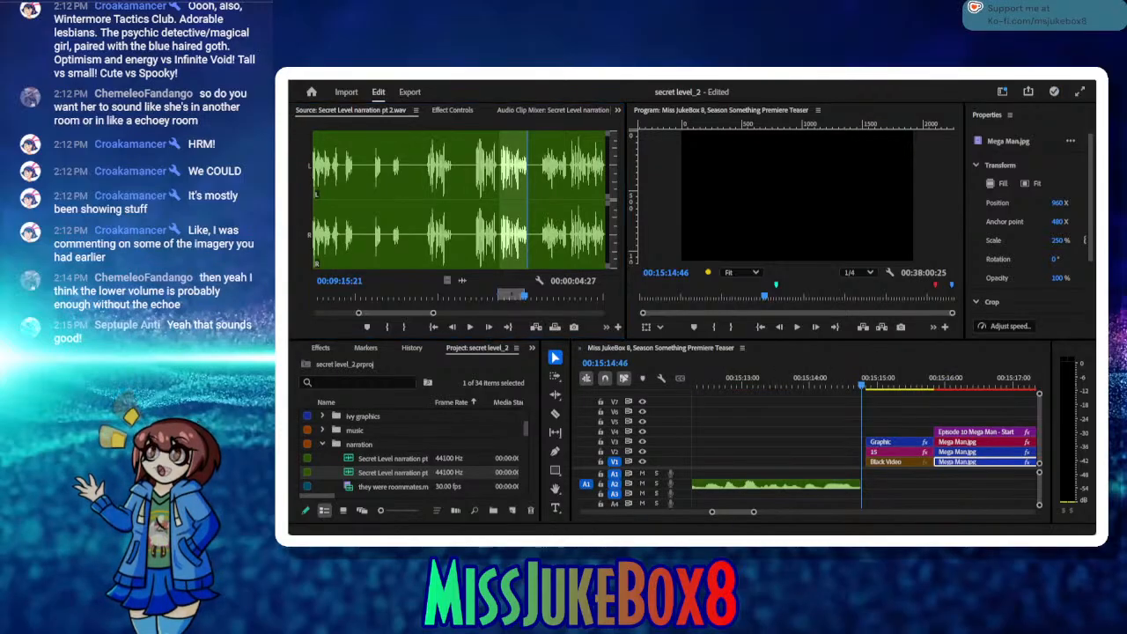
Step: Play the source narration on past the next phrase and set the Out point back at 00:09:22:25
click(473, 328)
click(471, 327)
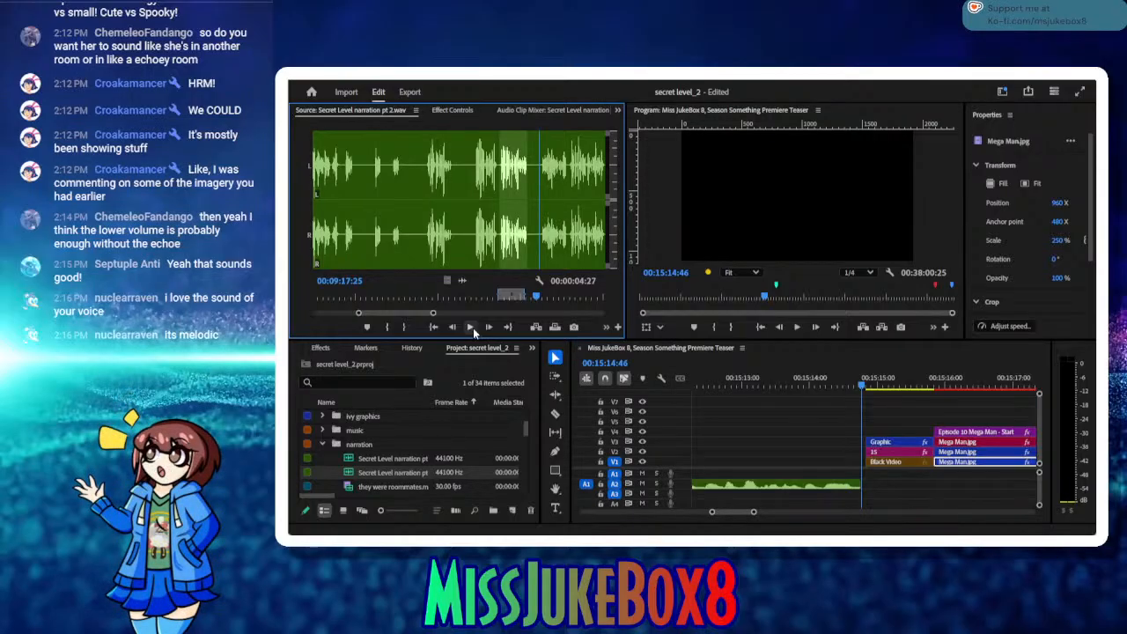
click(471, 327)
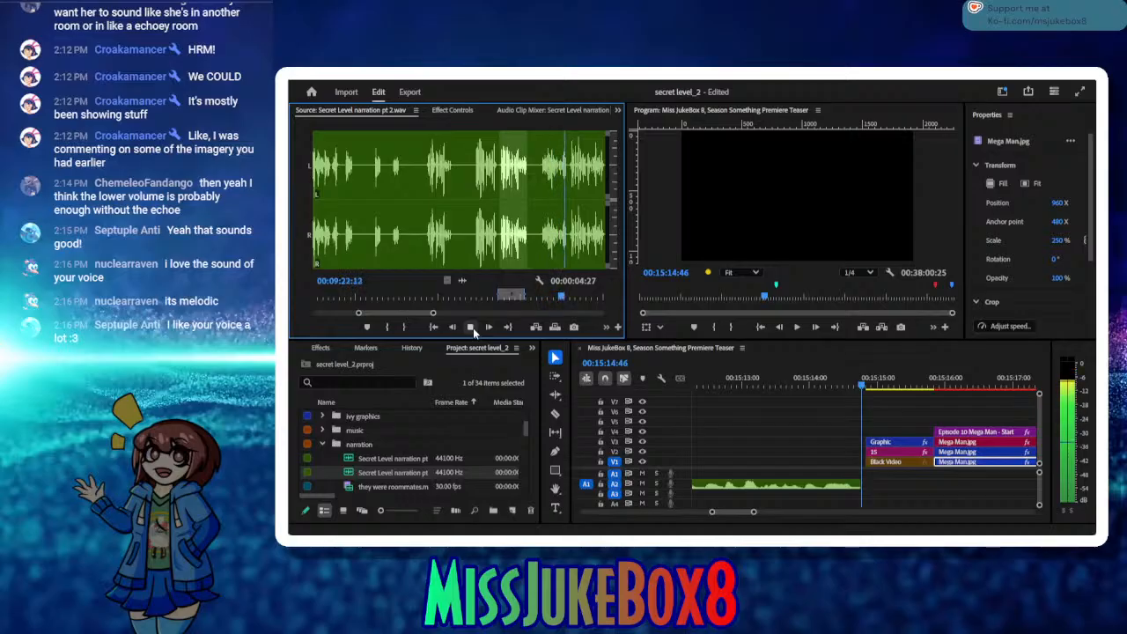
click(471, 327)
click(471, 327)
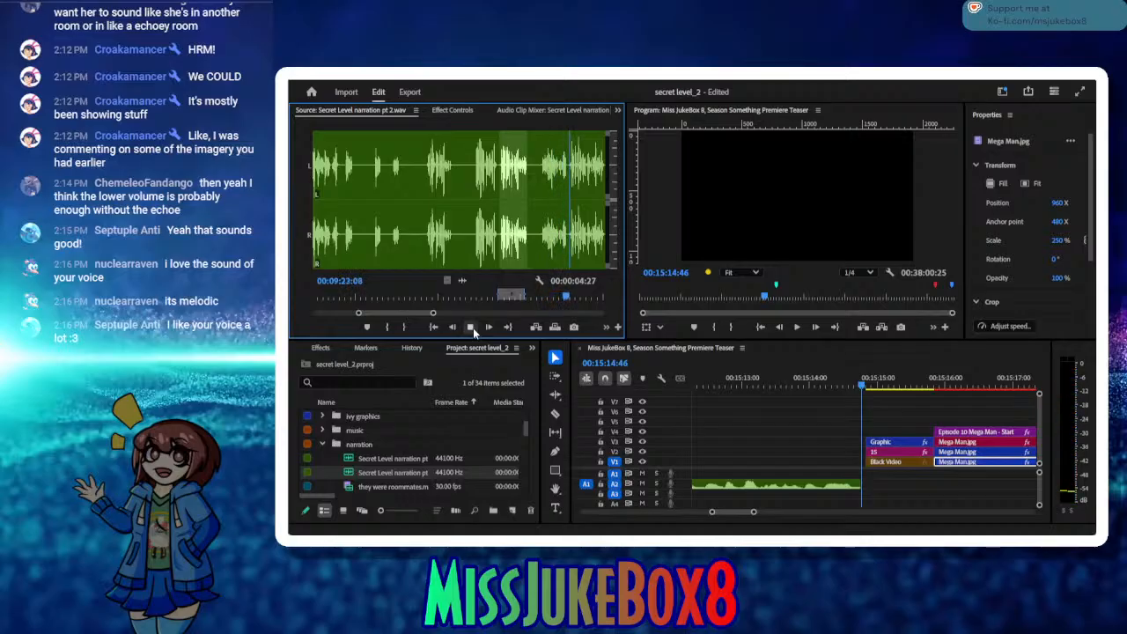
click(471, 328)
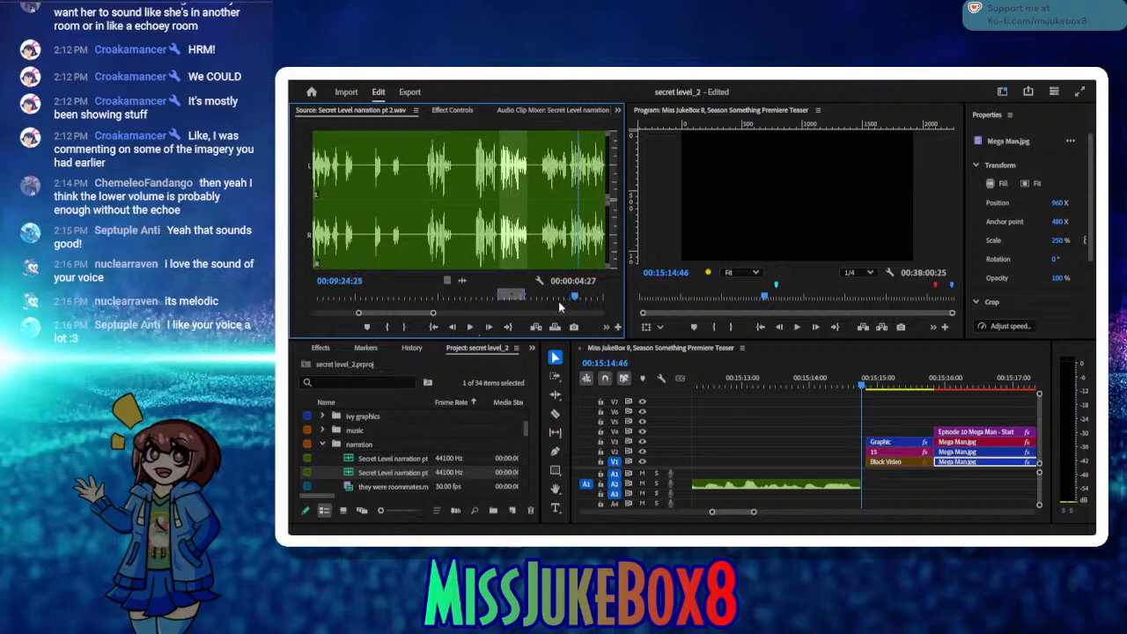
drag(569, 297, 566, 296)
click(451, 327)
click(451, 327)
click(406, 327)
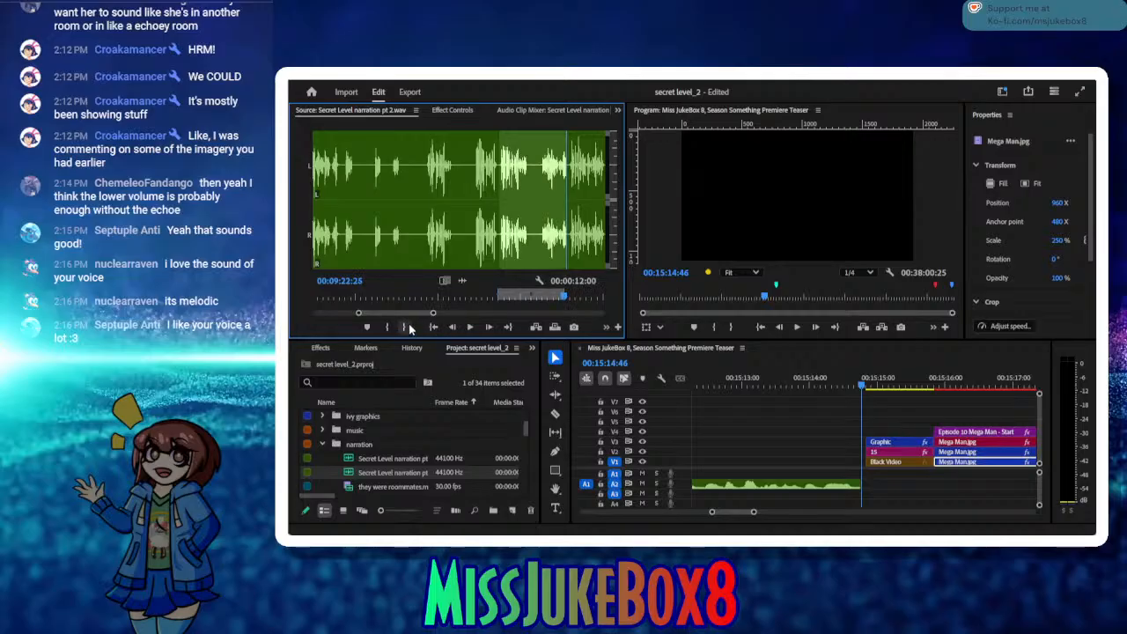
Step: Set the In point at 00:09:18:00, play the marked phrase, and insert it into the timeline at 00:15:14:46
click(536, 296)
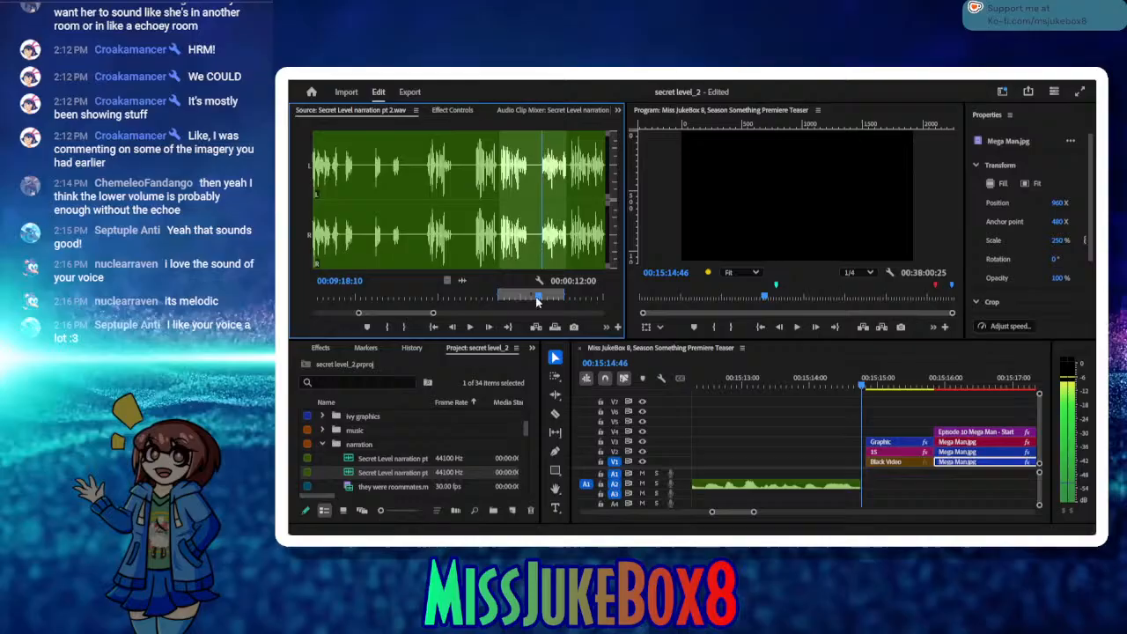
click(392, 327)
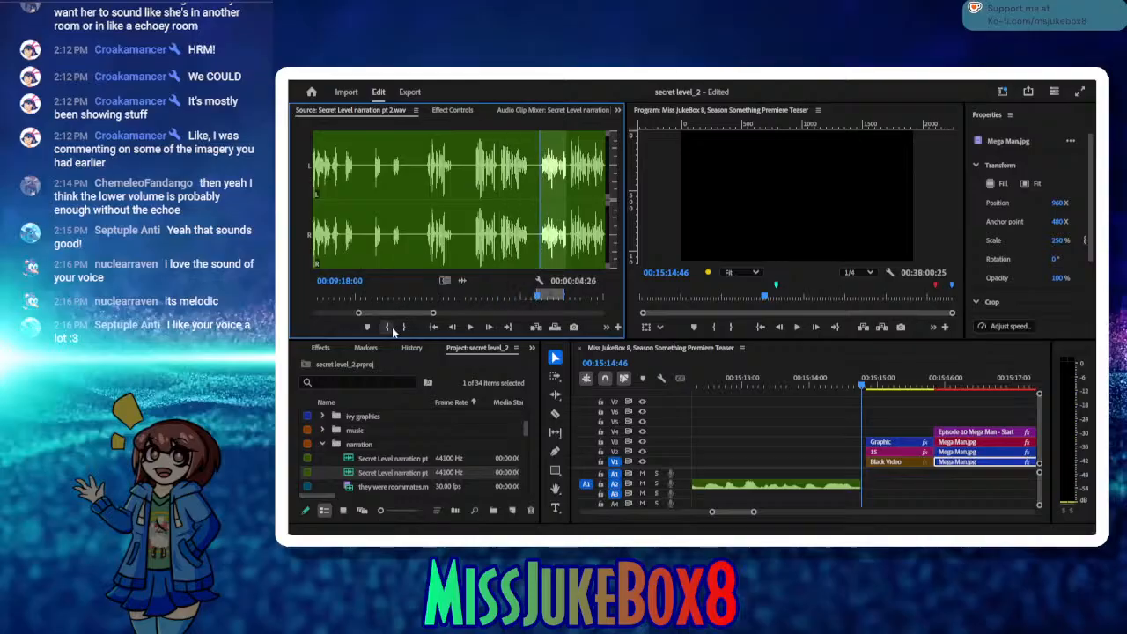
click(469, 327)
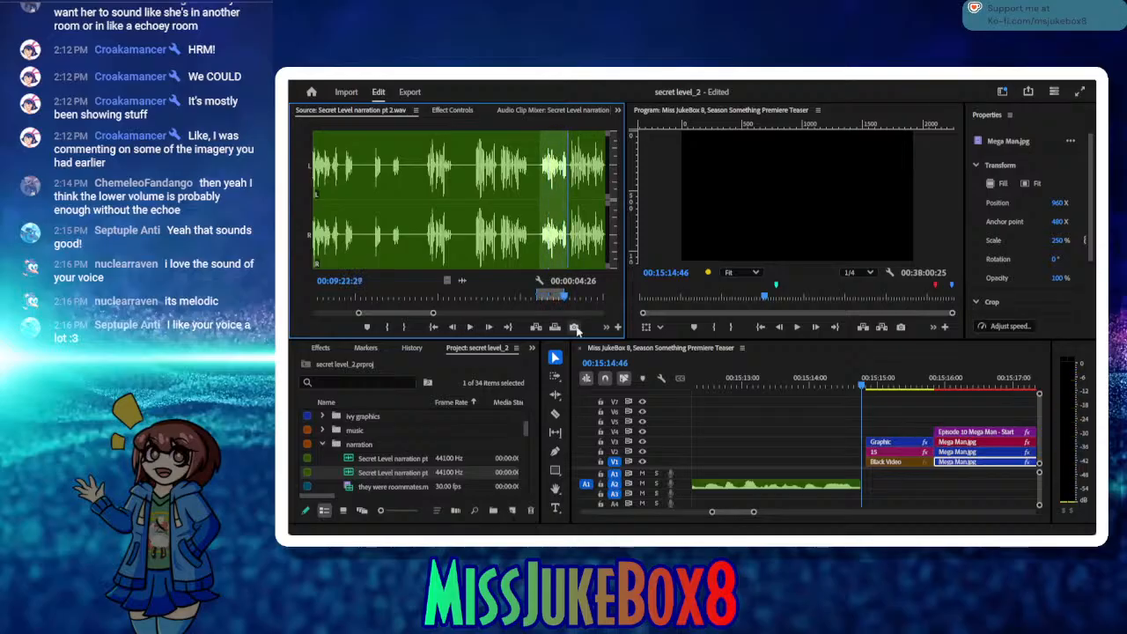
click(536, 326)
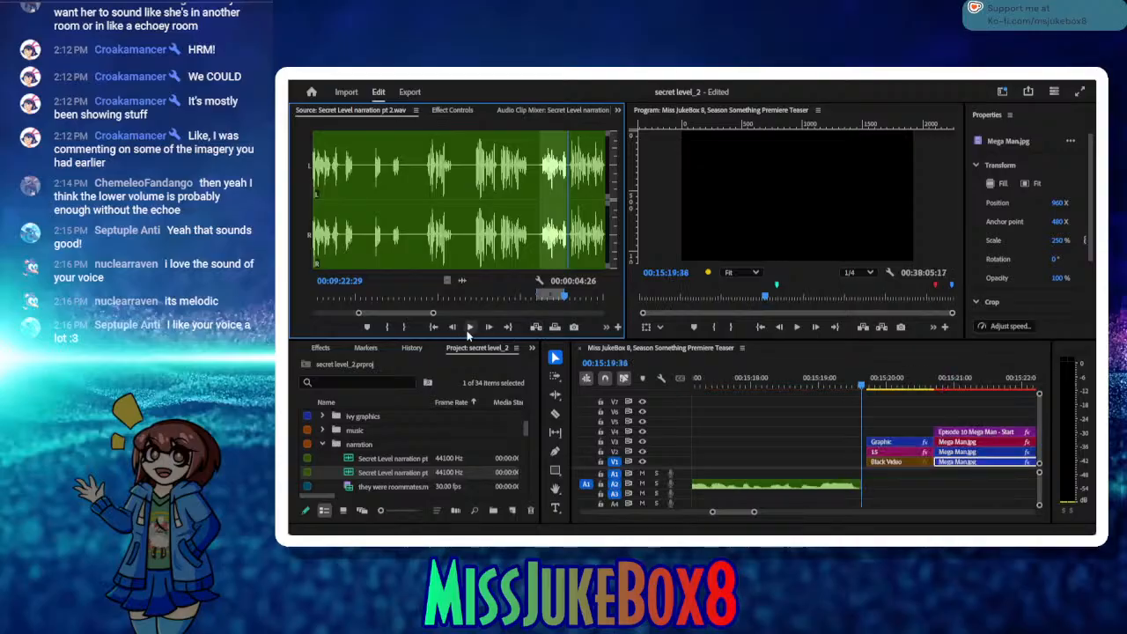
Step: Listen to the following source narration, replay it from 00:09:23:08, and stop at 00:09:36:20
click(470, 327)
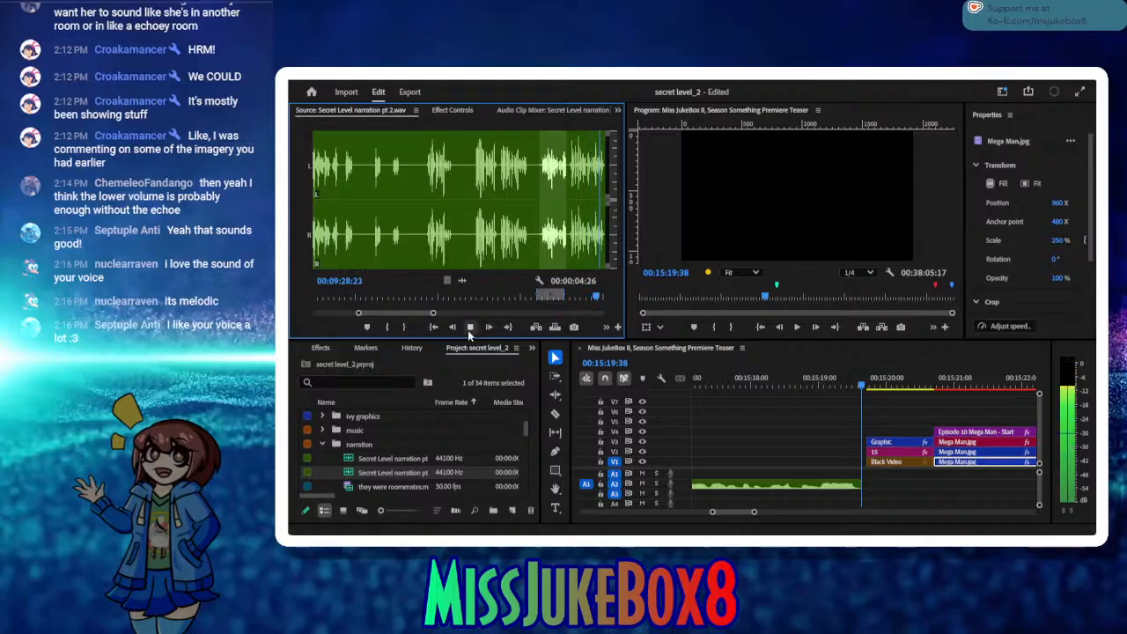
click(469, 330)
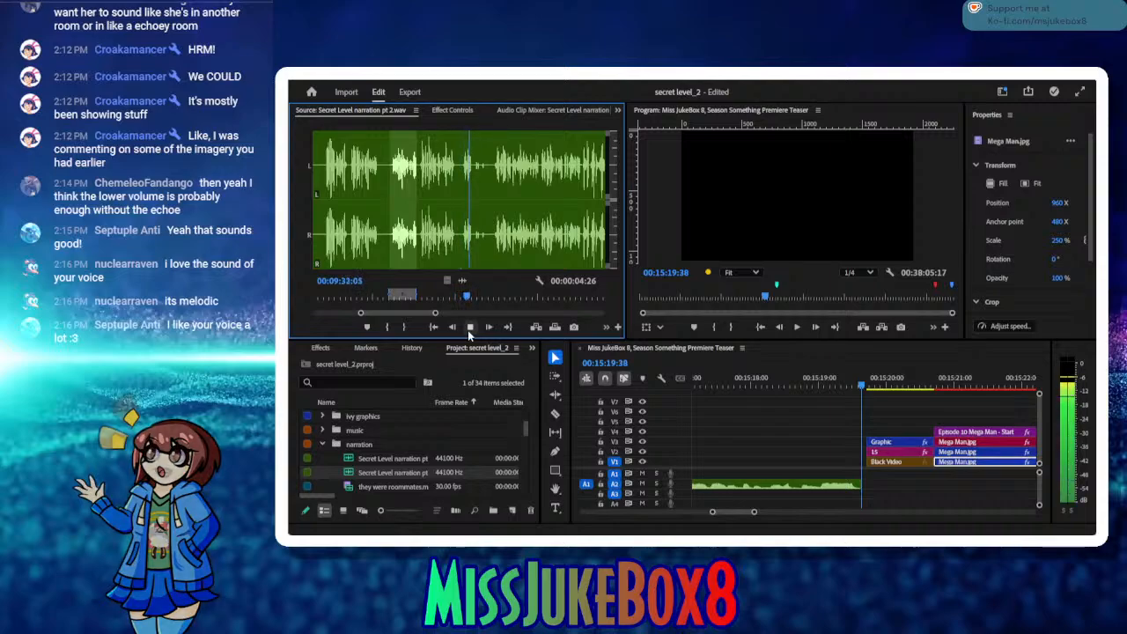
click(470, 327)
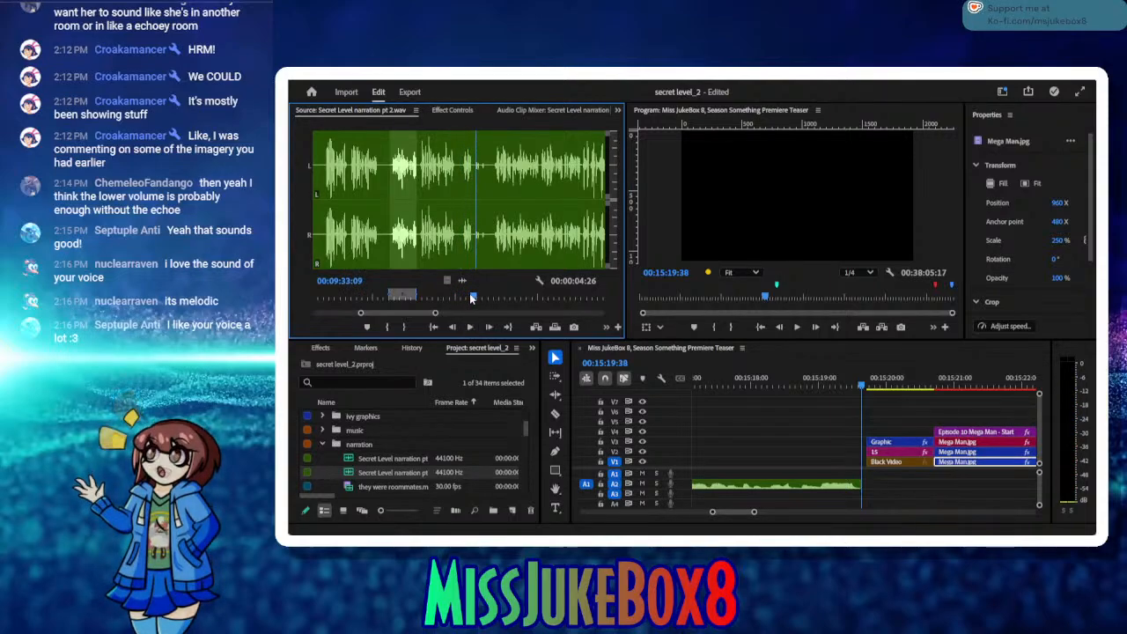
drag(469, 296, 440, 302)
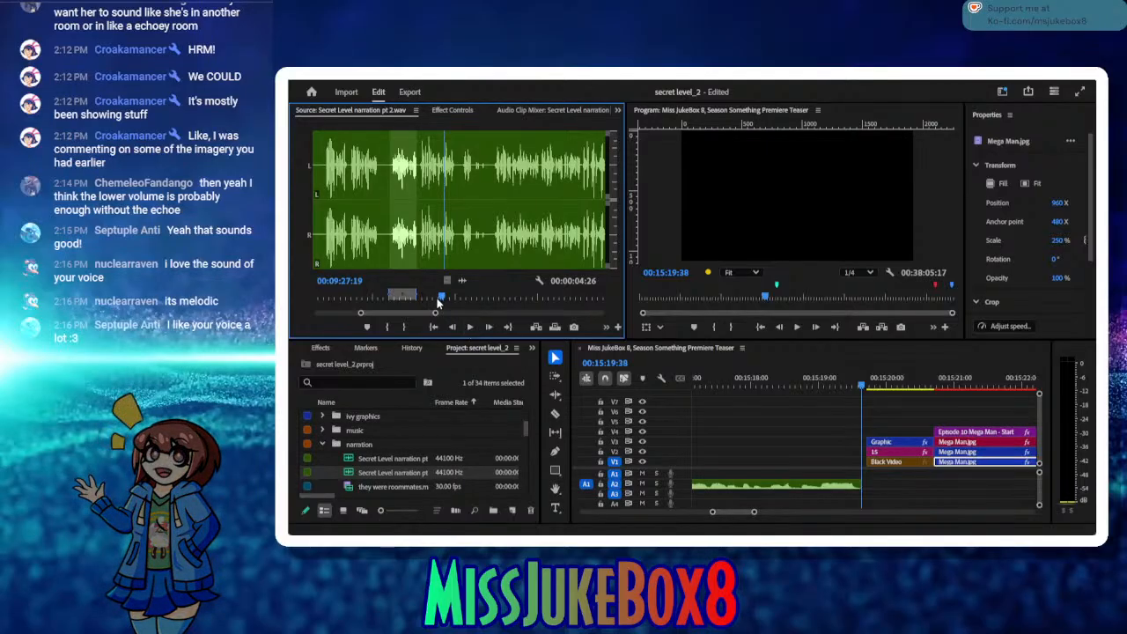
drag(439, 299, 417, 299)
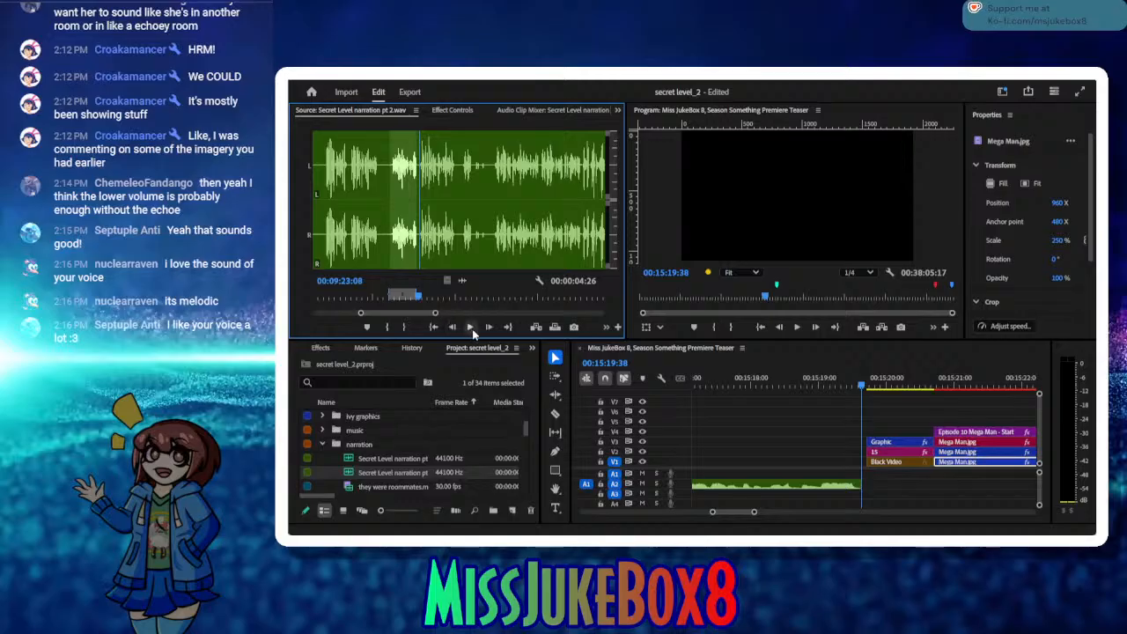
click(472, 329)
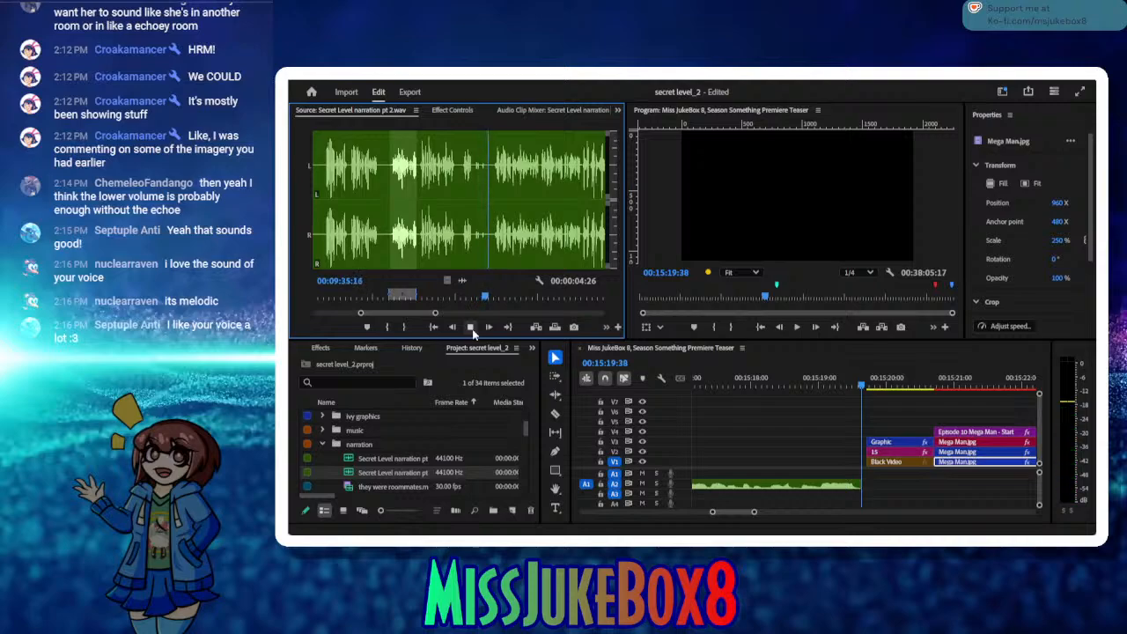
click(471, 327)
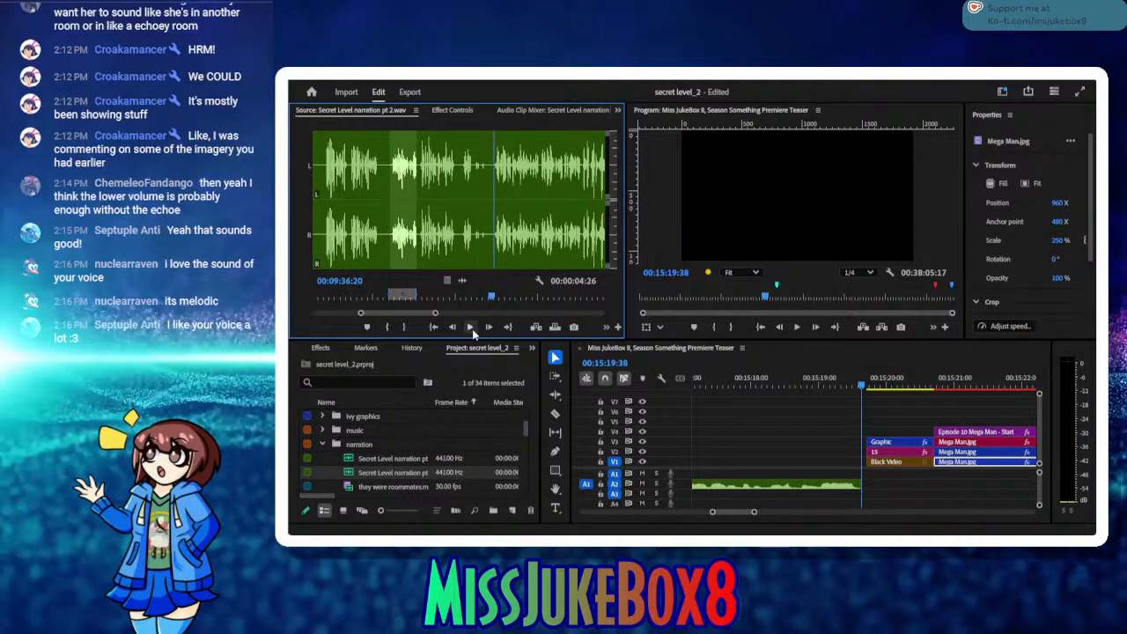
Step: Insert the narration from 00:09:36:20 to 00:10:04:01 into the timeline at 00:15:19:38, and play the source on to 00:10:12:06
click(389, 327)
click(470, 328)
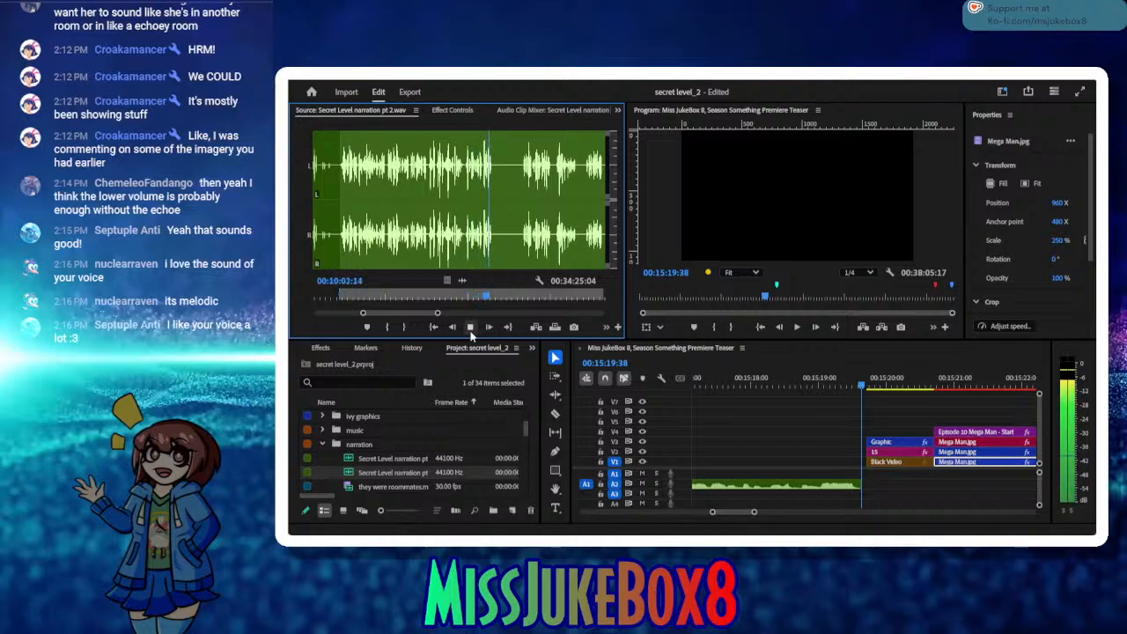
click(470, 328)
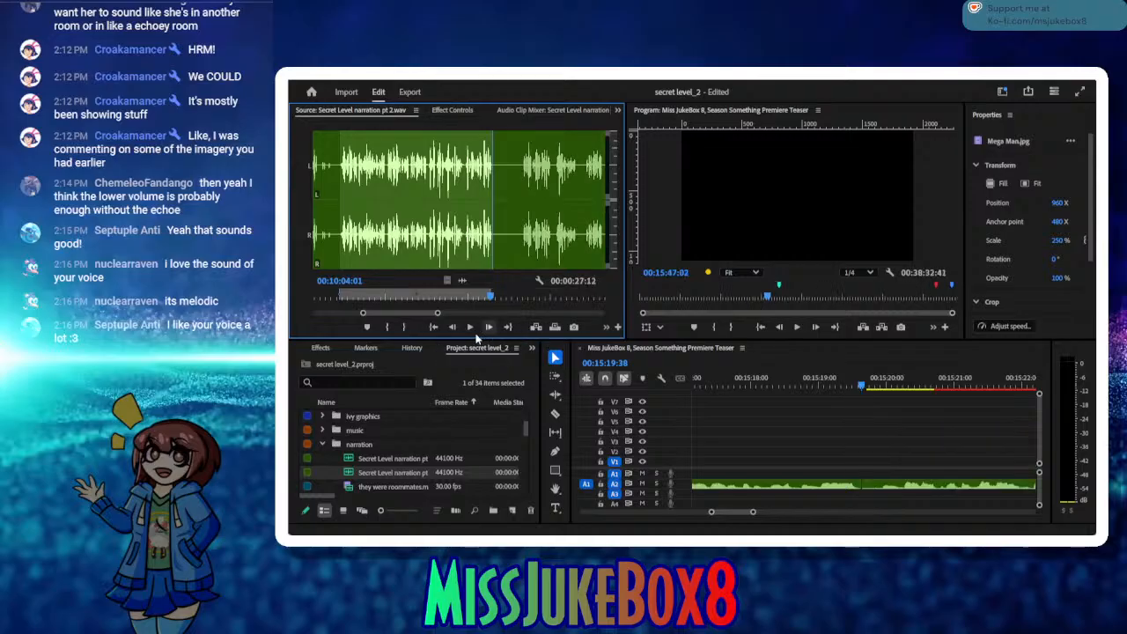
click(472, 328)
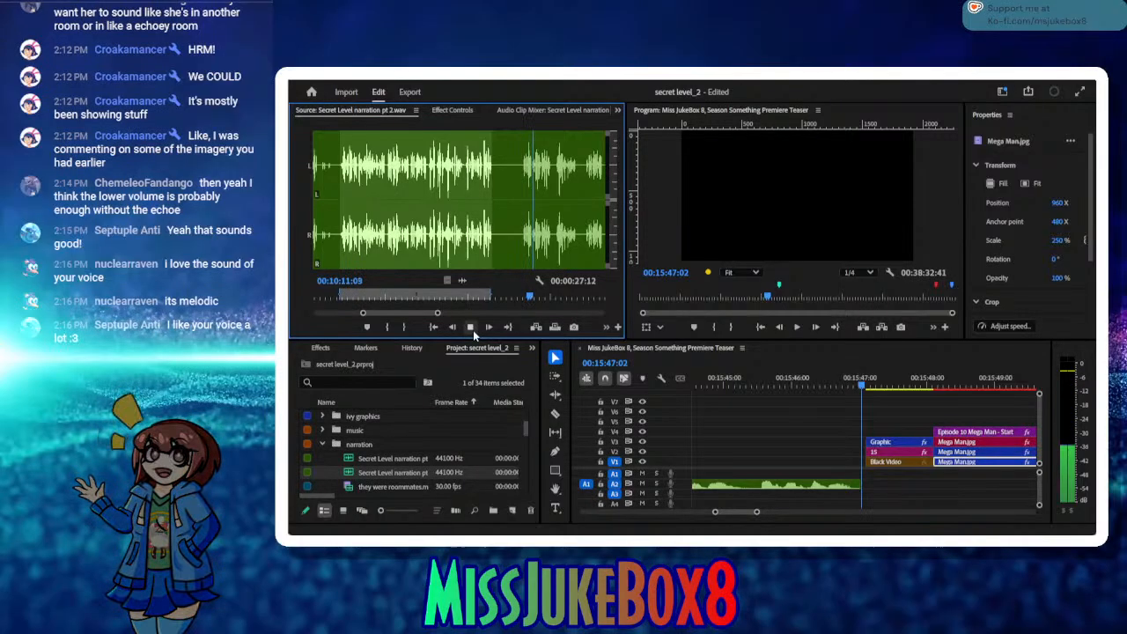
click(471, 328)
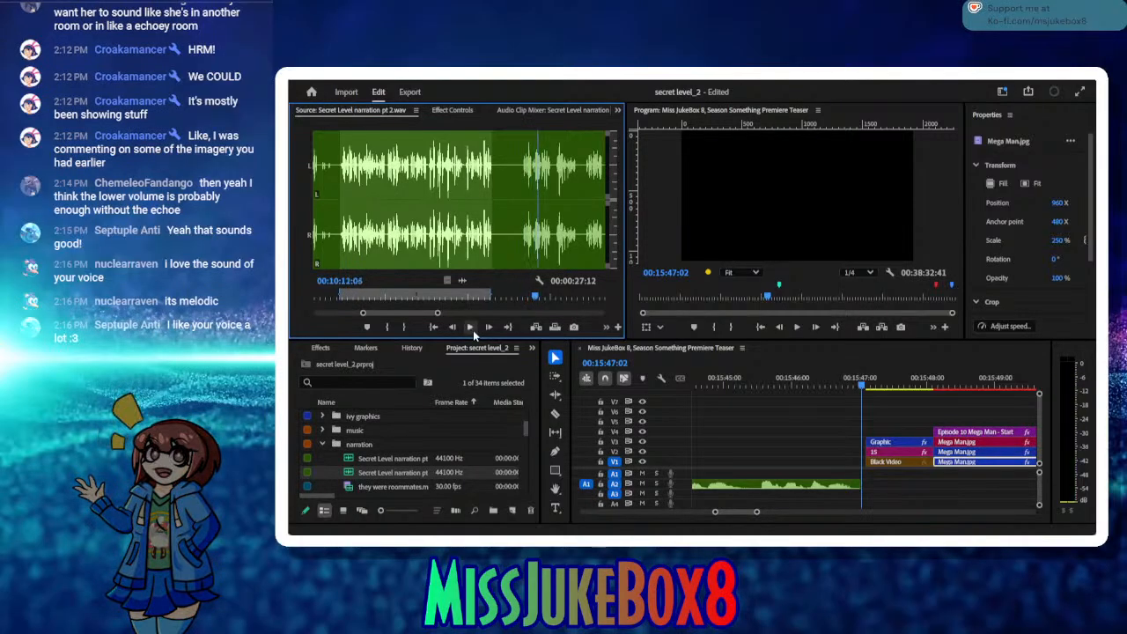
Step: Play back the end of the inserted narration up to 00:15:41:49 and split the A2 clip there
click(801, 384)
drag(800, 387, 662, 389)
click(797, 326)
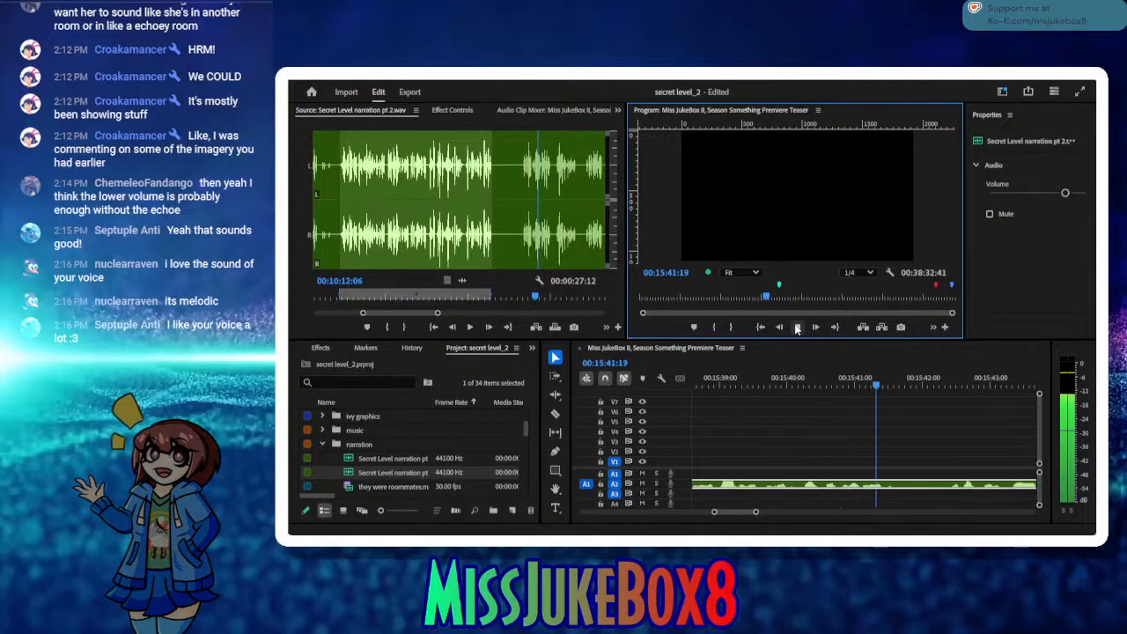
click(797, 327)
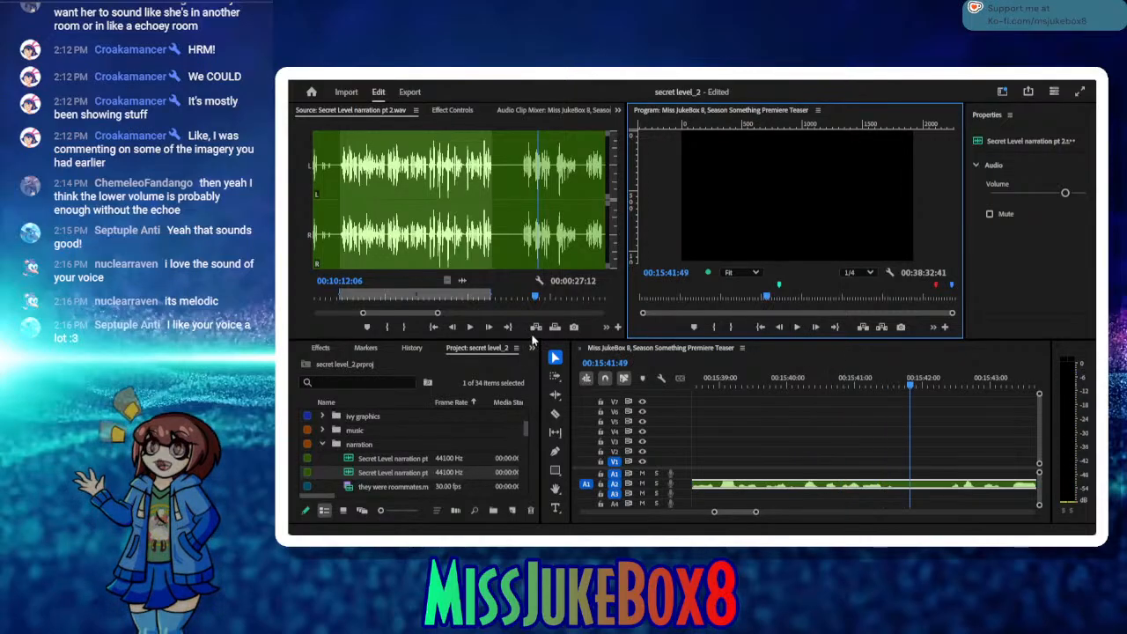
click(554, 414)
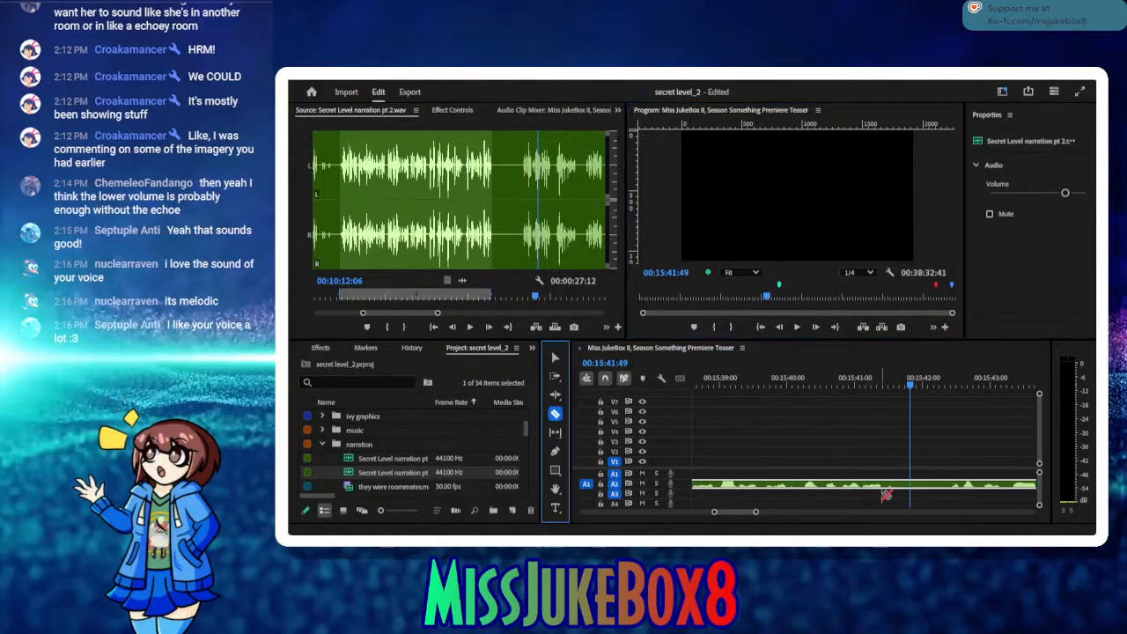
click(910, 484)
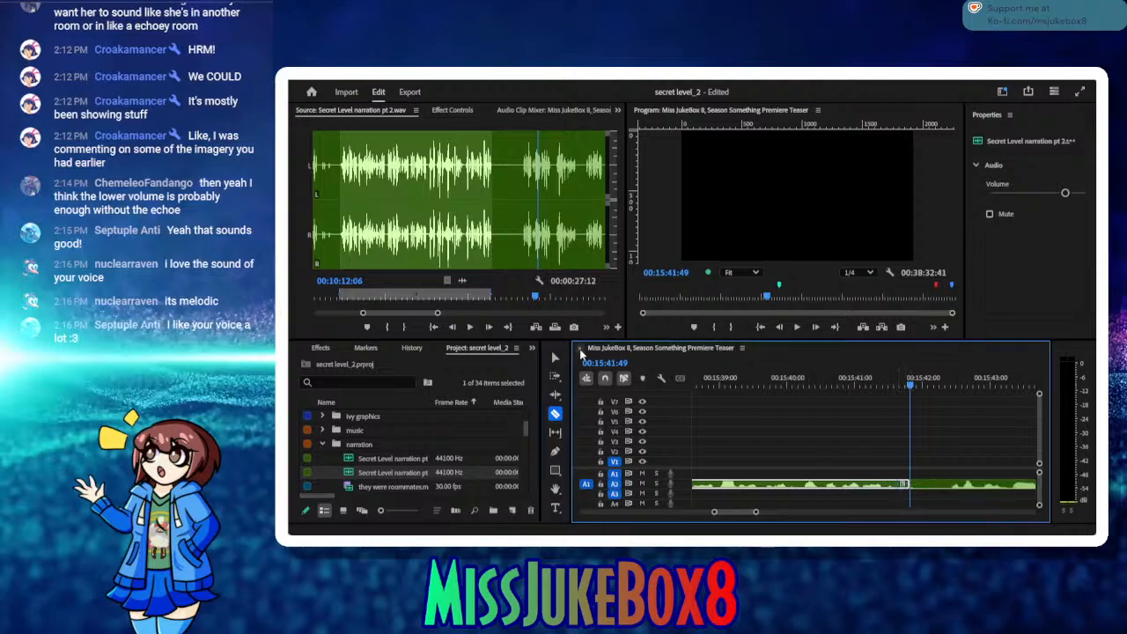
click(554, 357)
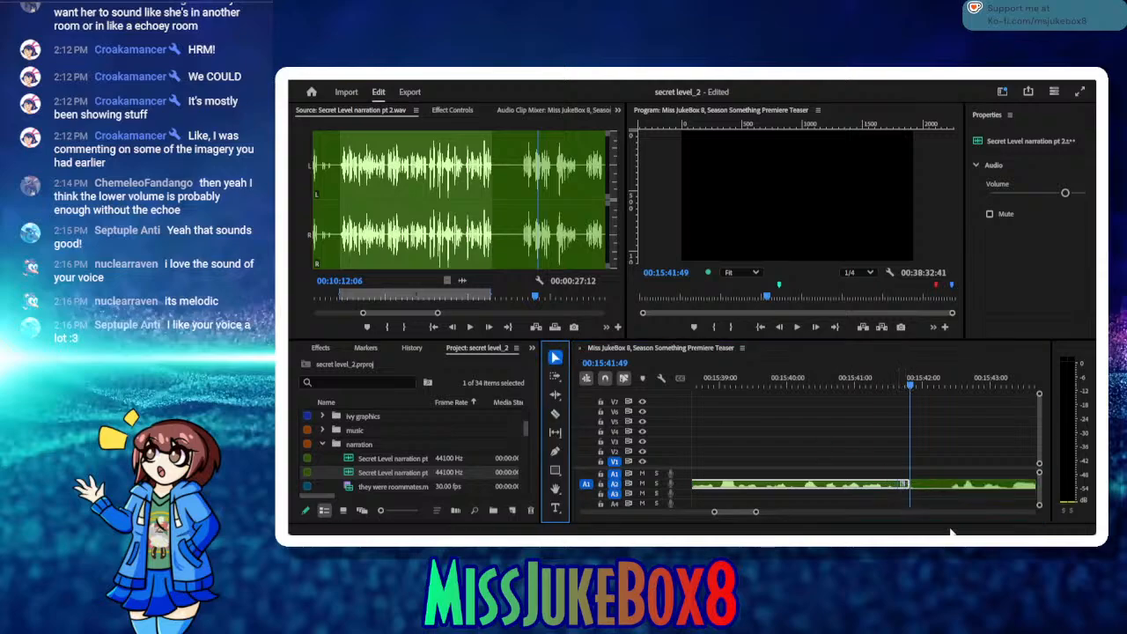
Step: Delete the leftover A2 clip after 00:15:41:49 and set the source In point at 00:10:09:08
click(931, 485)
click(934, 487)
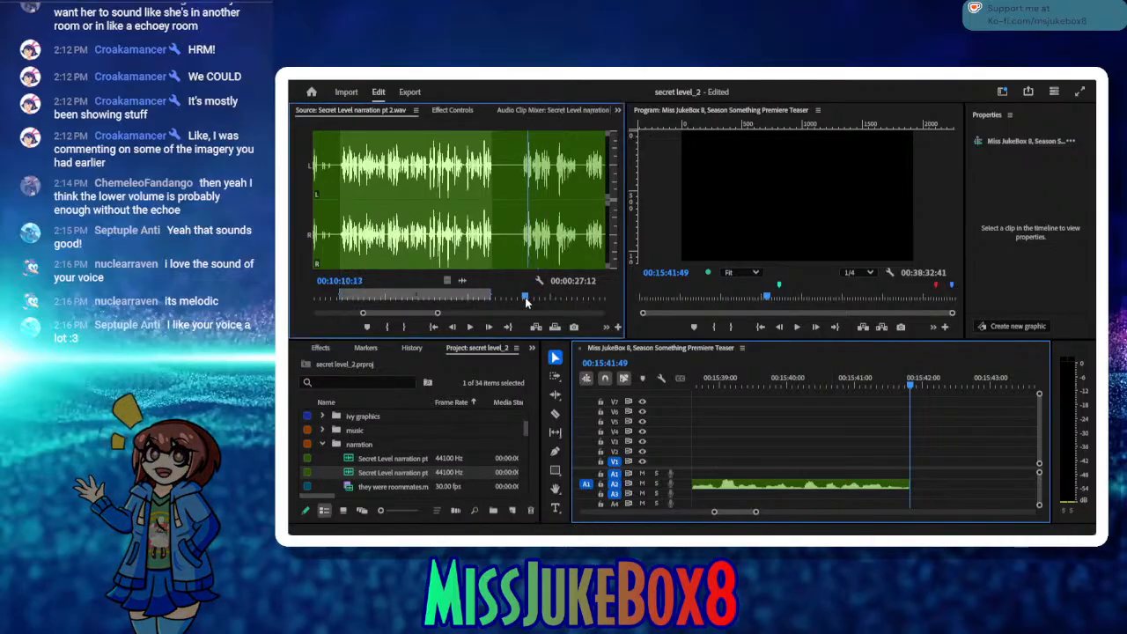
drag(531, 294, 520, 296)
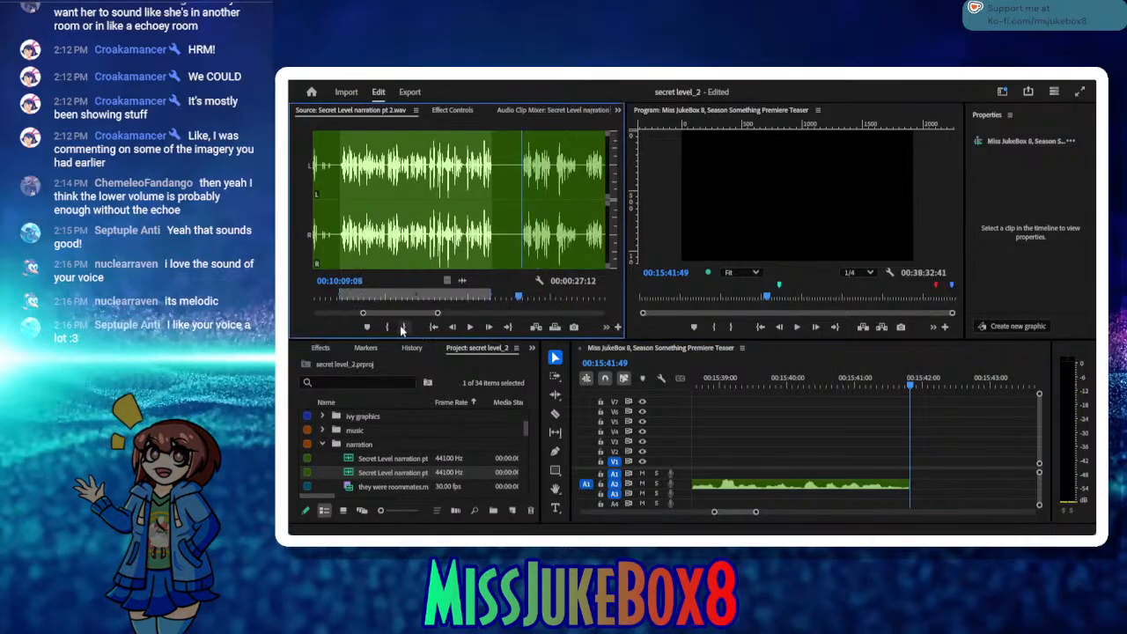
key(ctrl+shift+x)
Step: Play the source narration on, set its Out point at 00:10:19:00, and insert the marked range into the timeline at 00:15:41:49
click(471, 327)
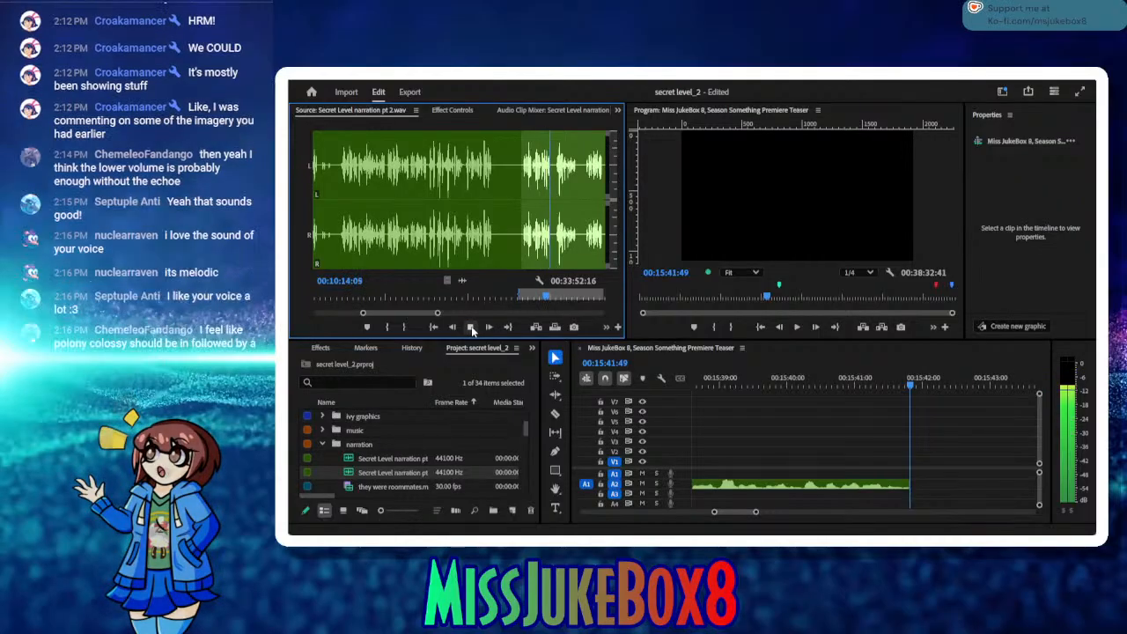
click(471, 327)
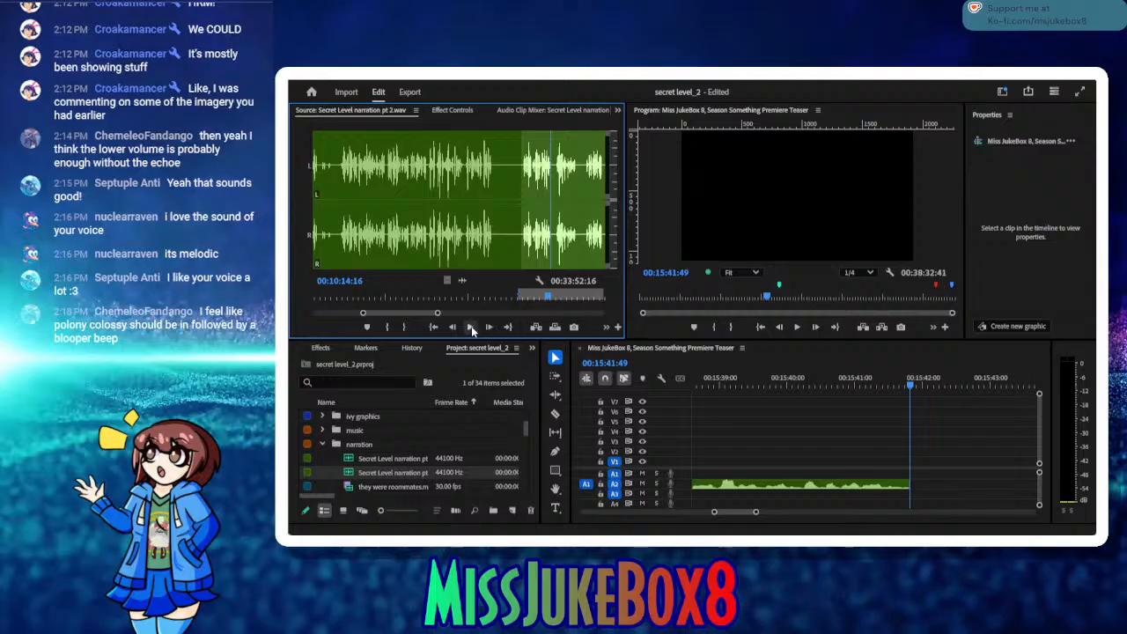
click(472, 329)
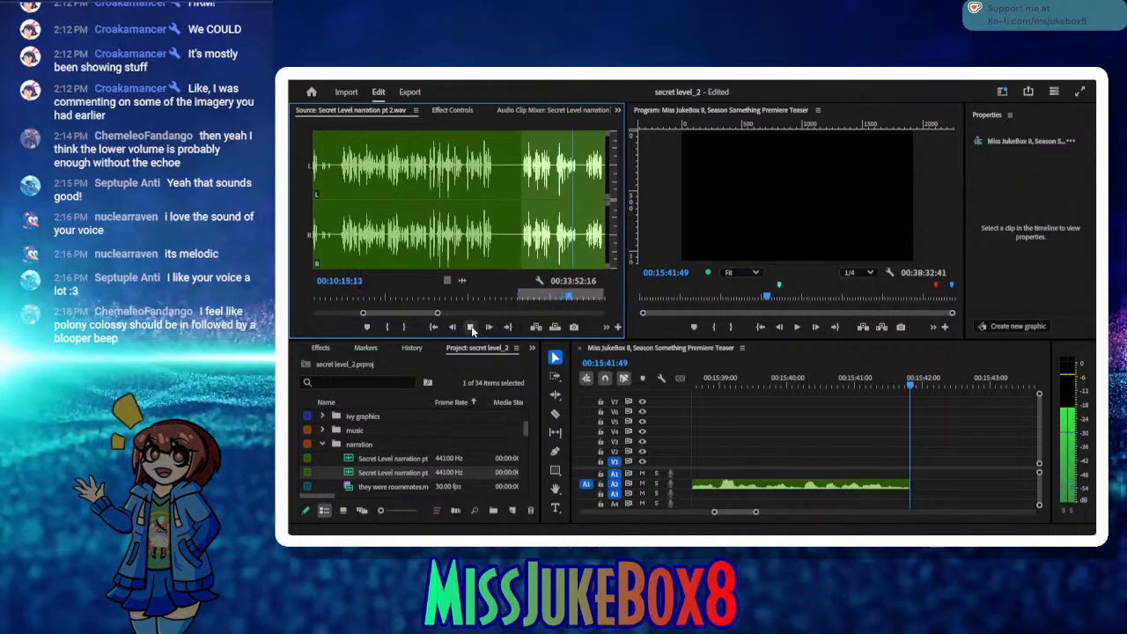
click(472, 329)
click(402, 327)
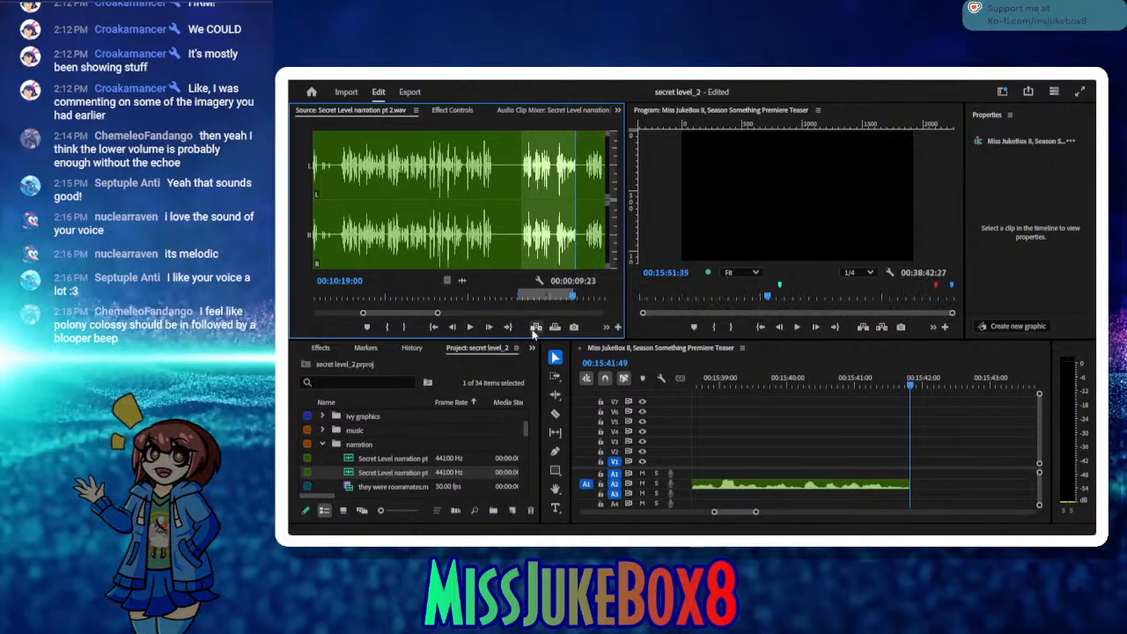
click(535, 327)
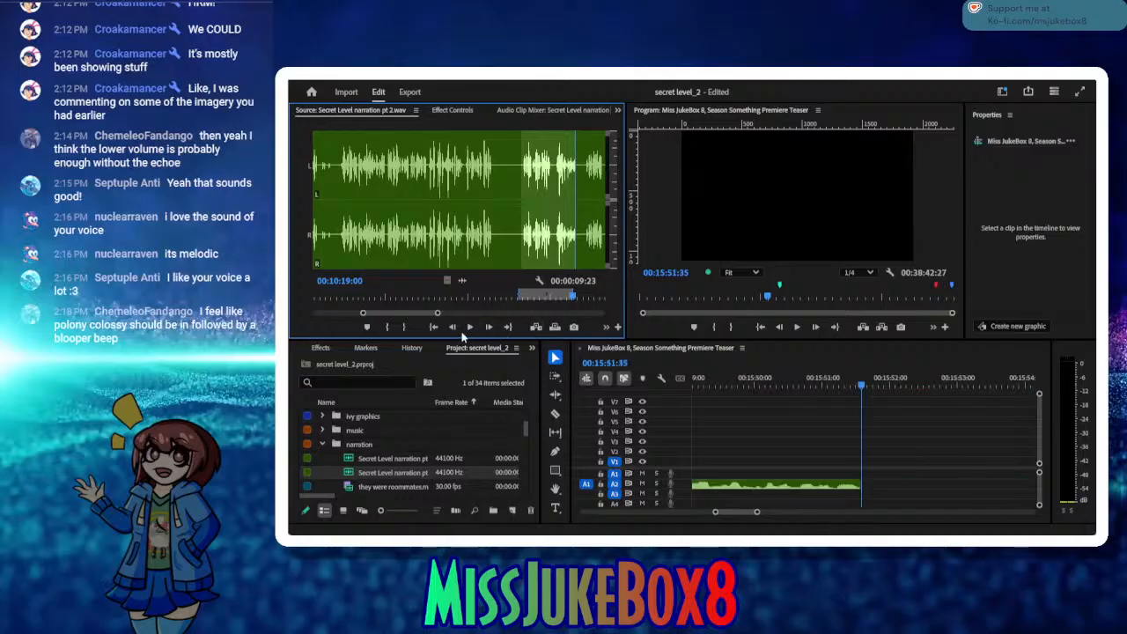
Step: Play the source on, mark the phrase from 00:10:20:24 to 00:10:23:27, and insert it into the timeline at 00:15:51:35
click(469, 327)
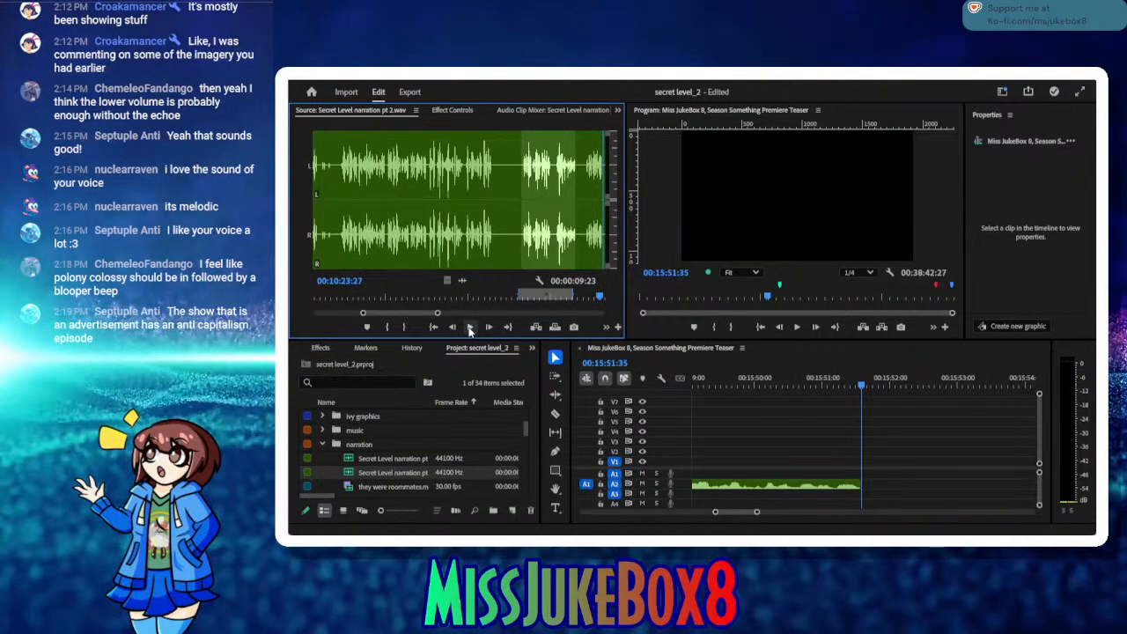
click(404, 327)
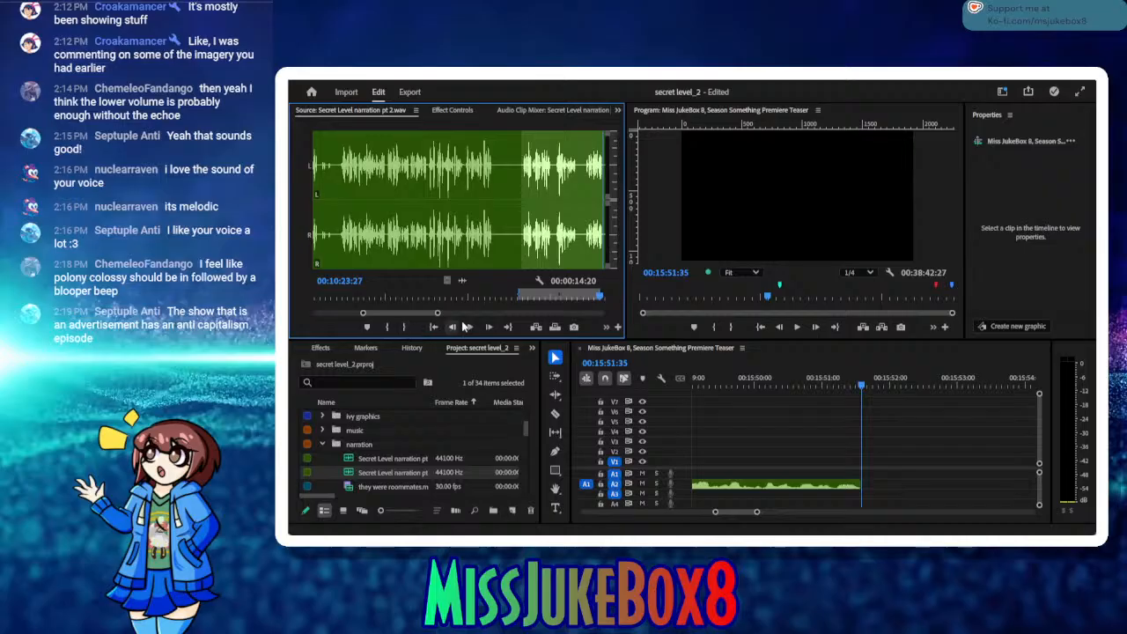
drag(602, 300, 583, 299)
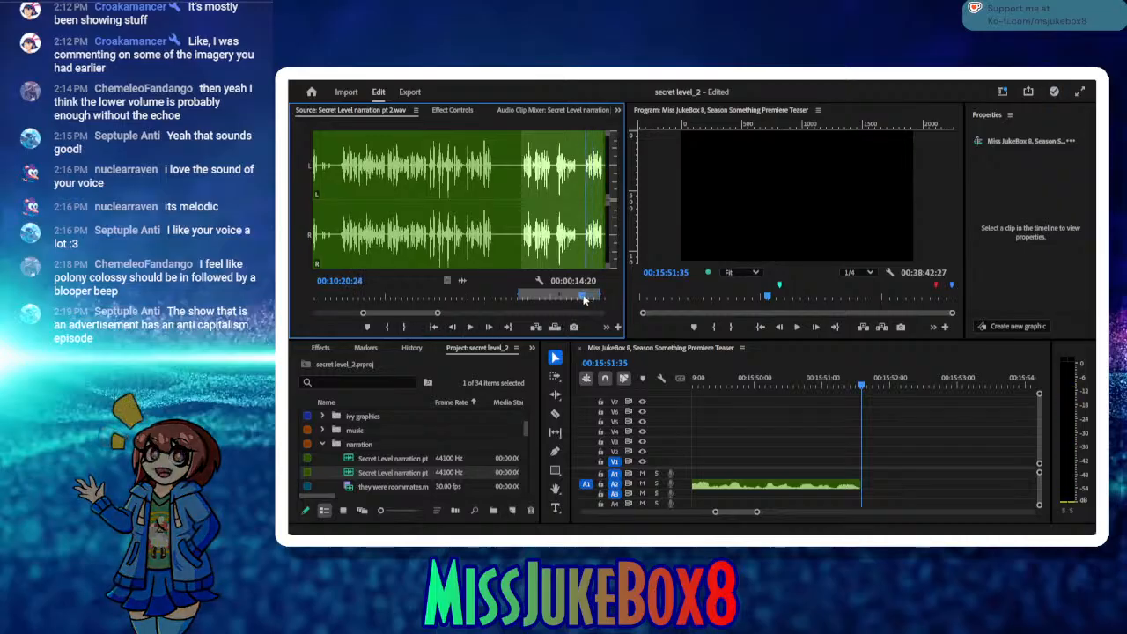
click(392, 330)
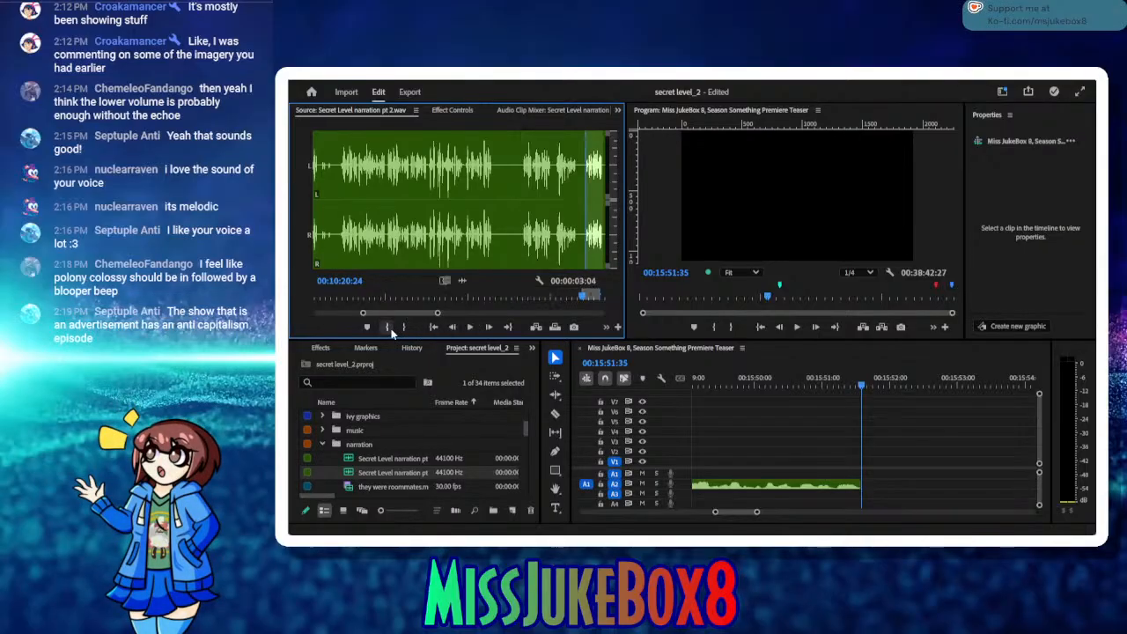
click(536, 327)
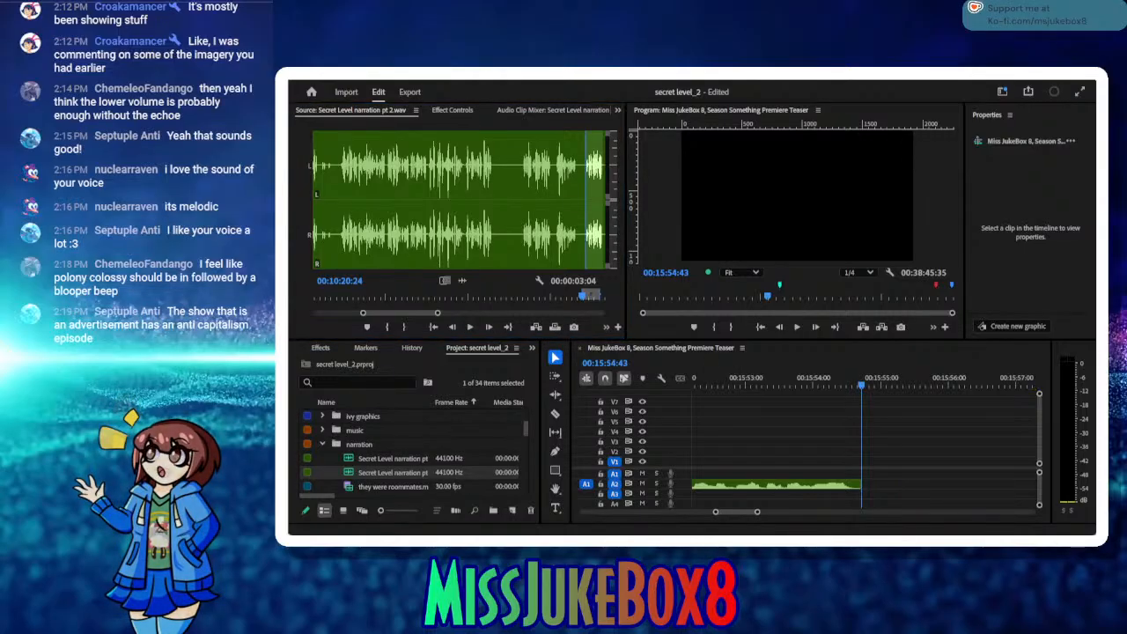
Step: Listen to the source narration from 00:10:20:24 and stop at 00:10:30:01
click(307, 328)
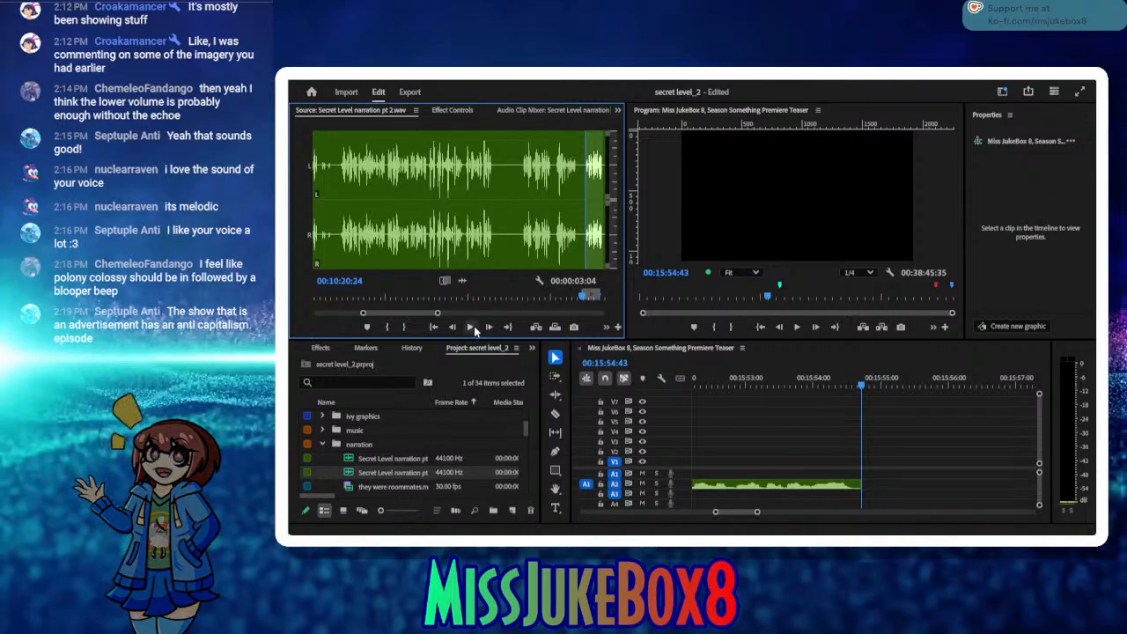
click(470, 327)
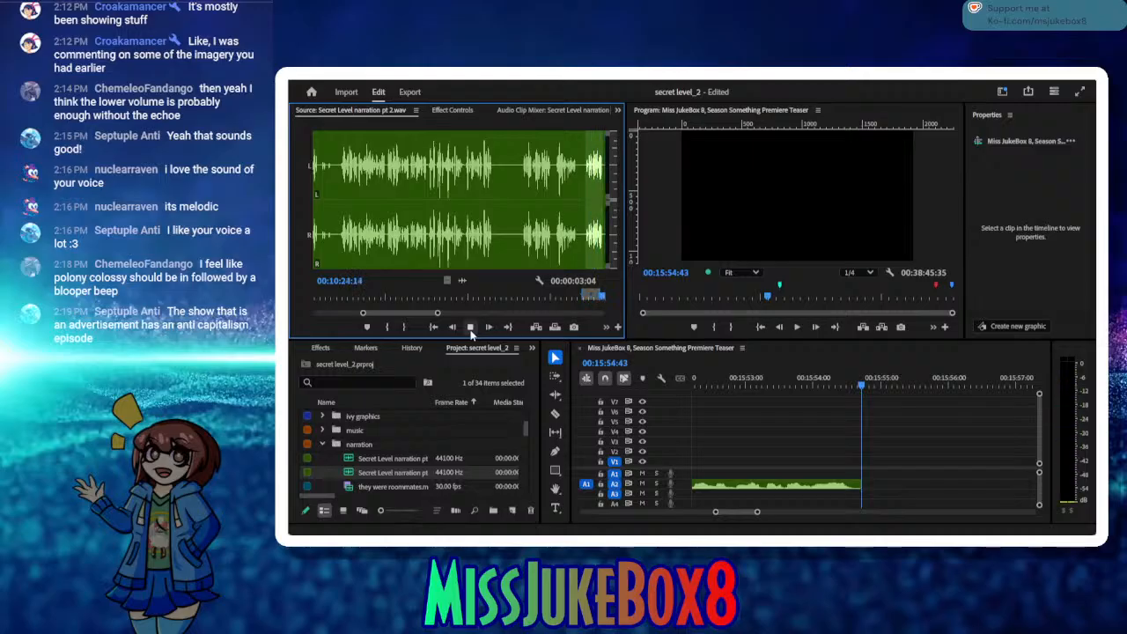
click(470, 326)
click(470, 327)
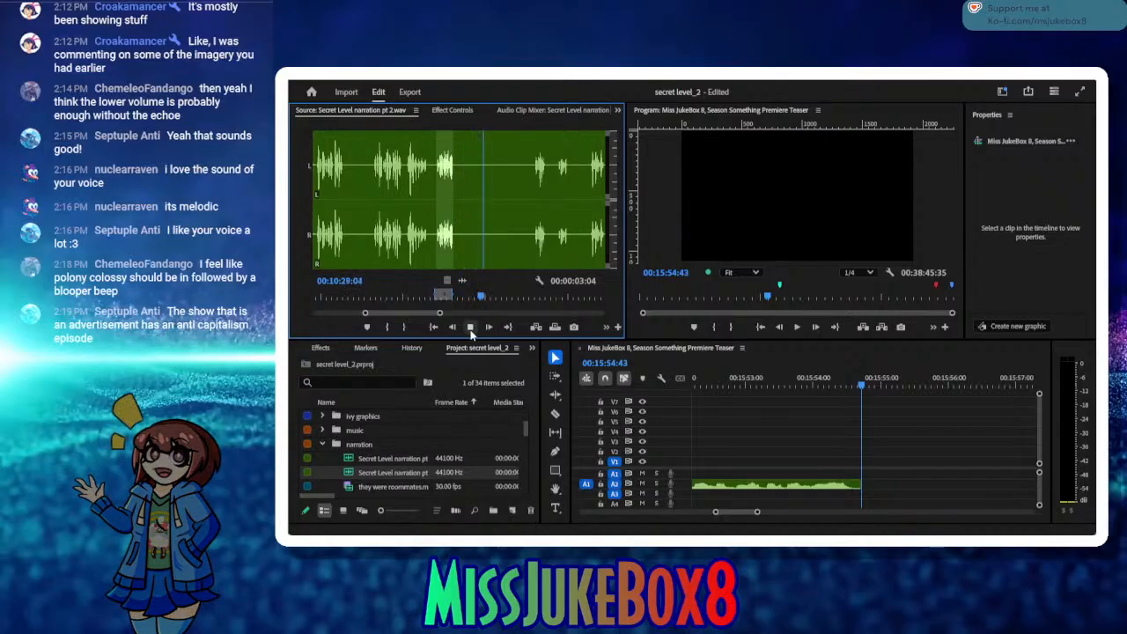
click(470, 327)
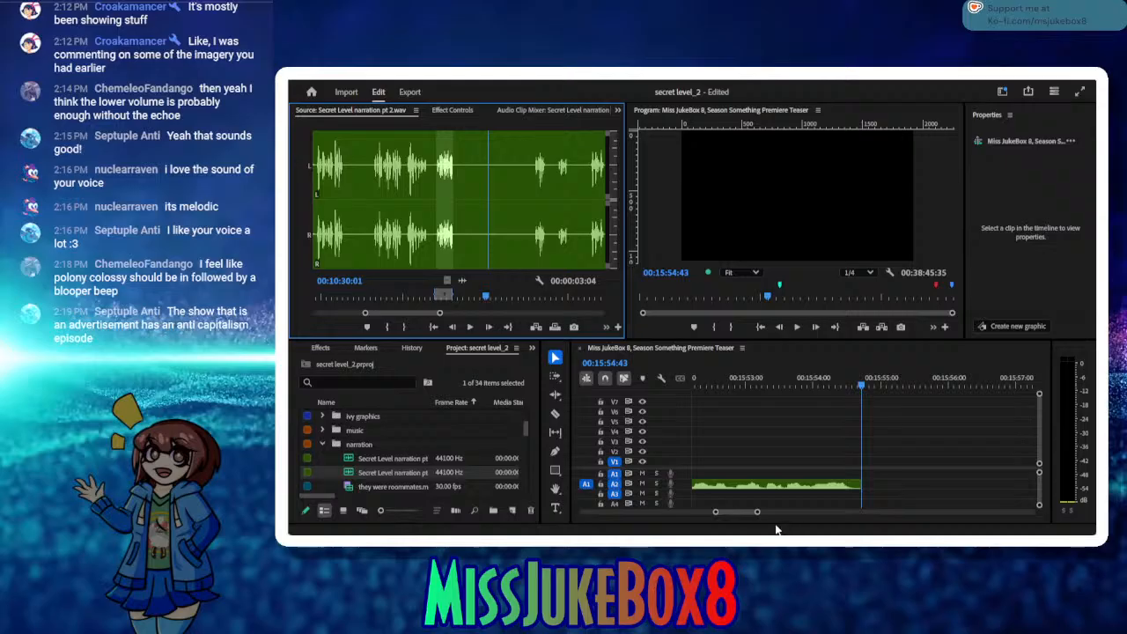
Step: Move the short three-track clip stack before the Mega Man clips to the narration's end at 00:15:54:43 and place the playhead at 00:15:56:07
drag(757, 512, 774, 512)
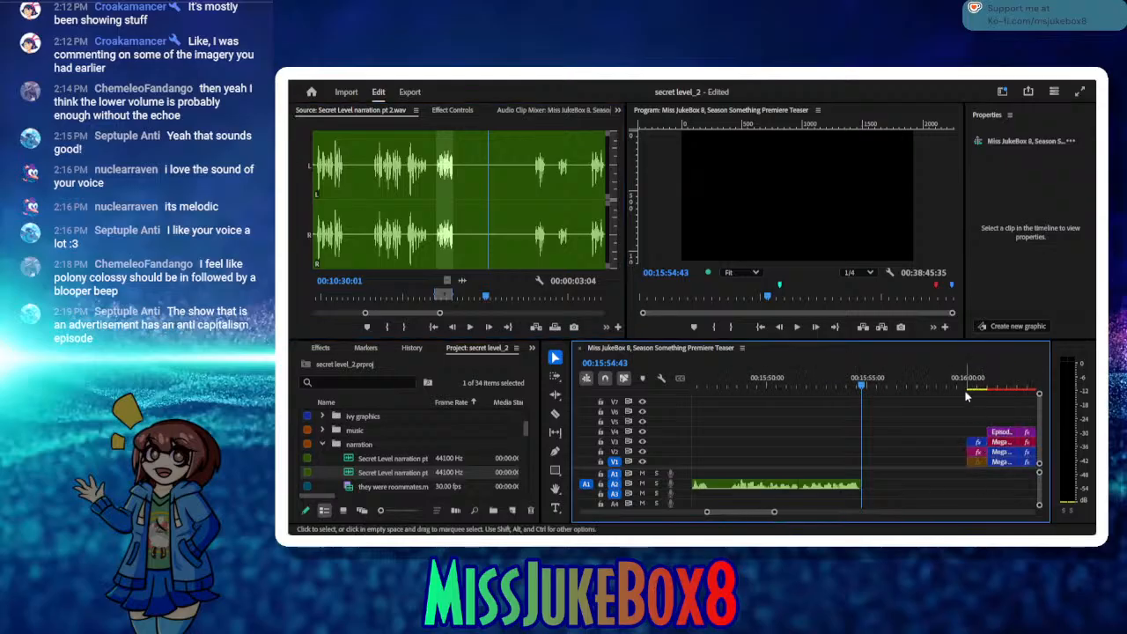
drag(968, 388, 868, 447)
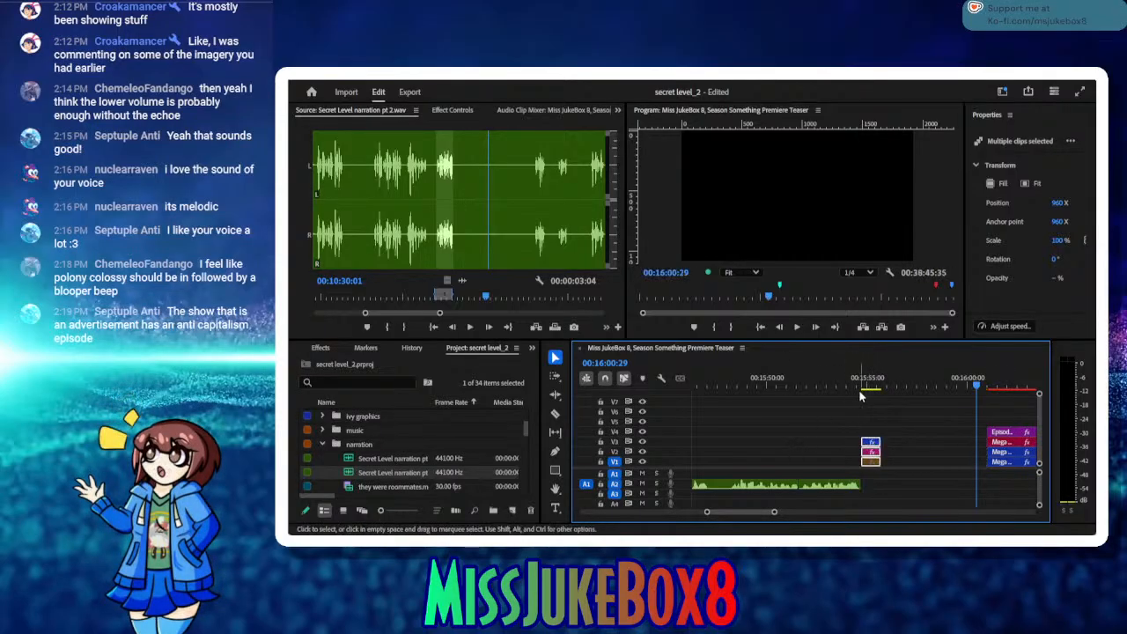
mouse_move(888, 378)
mouse_down()
mouse_move(872, 378)
mouse_move(891, 385)
mouse_up()
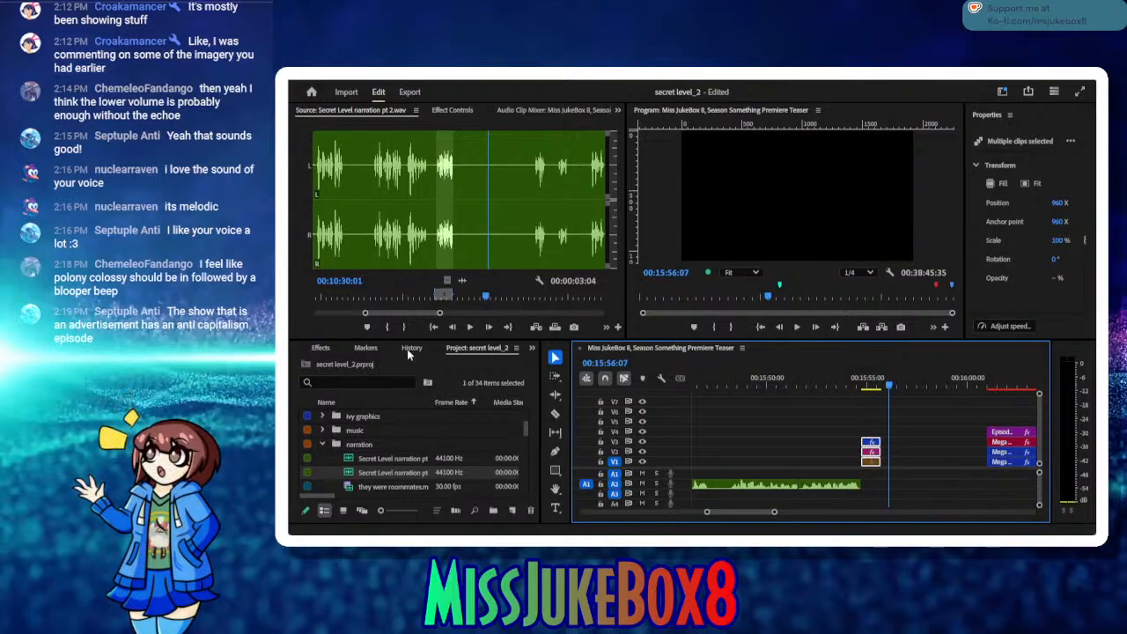
Step: Listen to the following source narration, replay it from 00:10:38:10, and continue to about 00:10:48:16
click(471, 332)
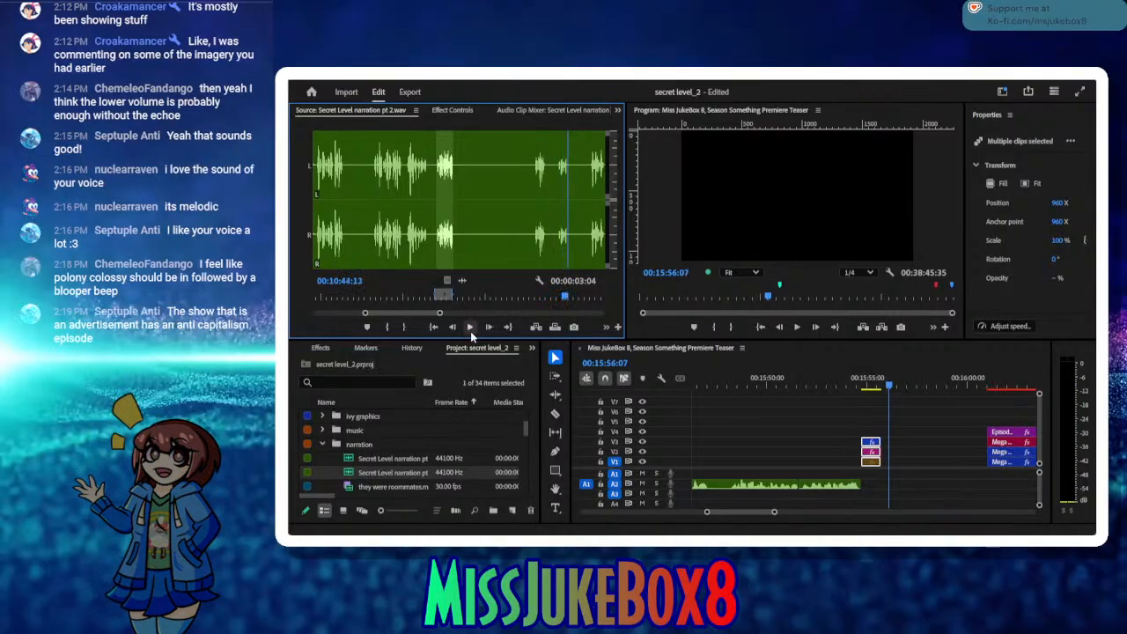
click(469, 328)
drag(564, 299, 530, 297)
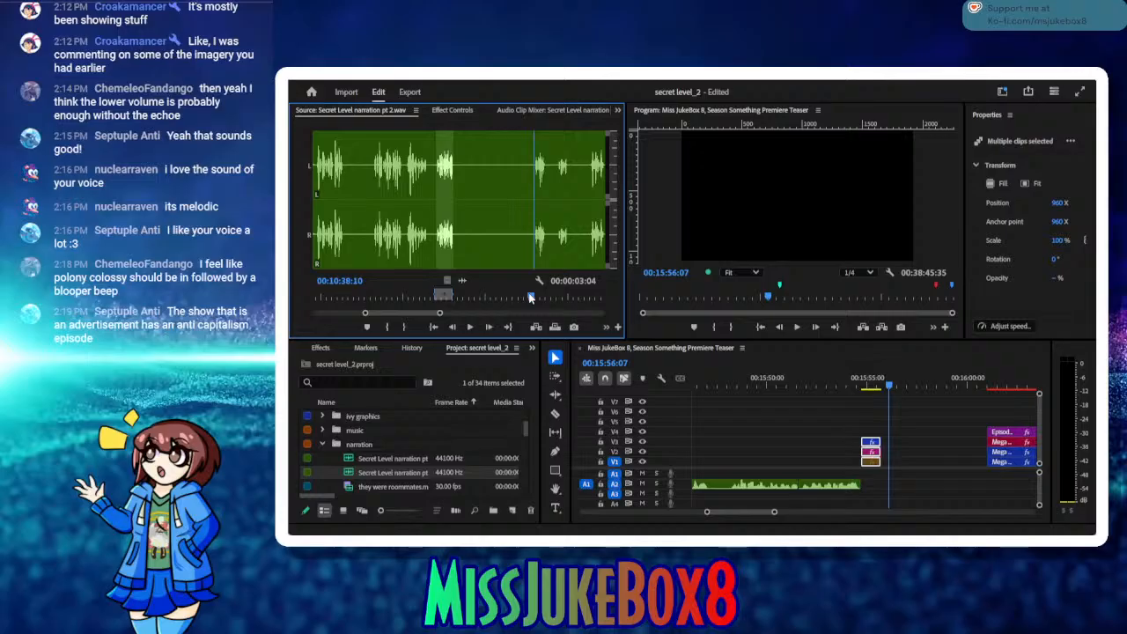
click(470, 331)
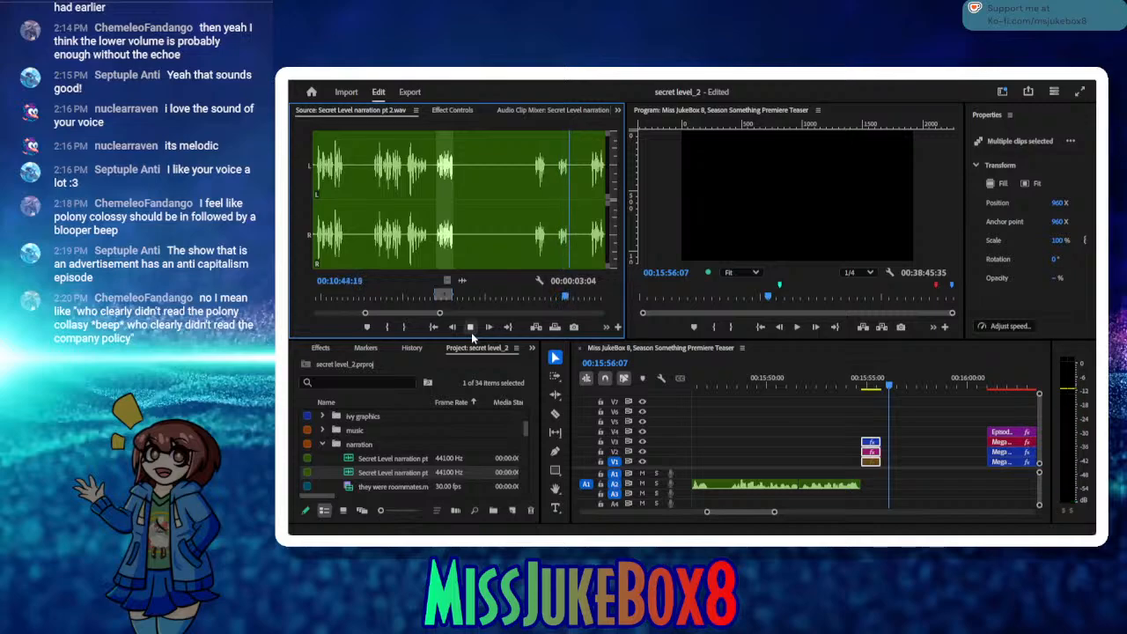
click(471, 331)
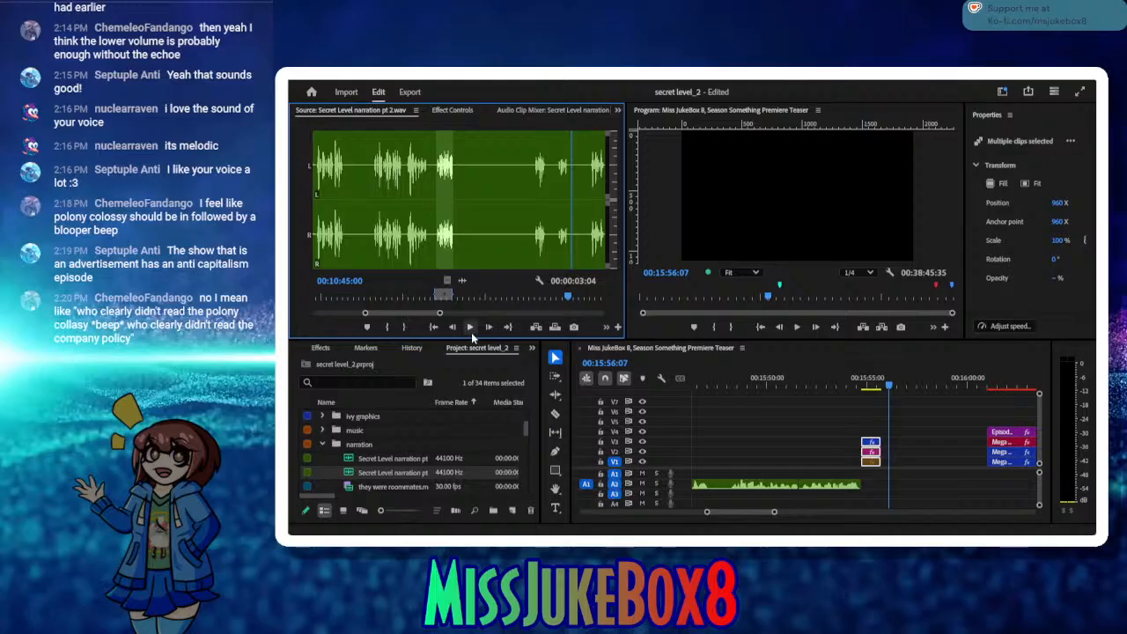
click(472, 333)
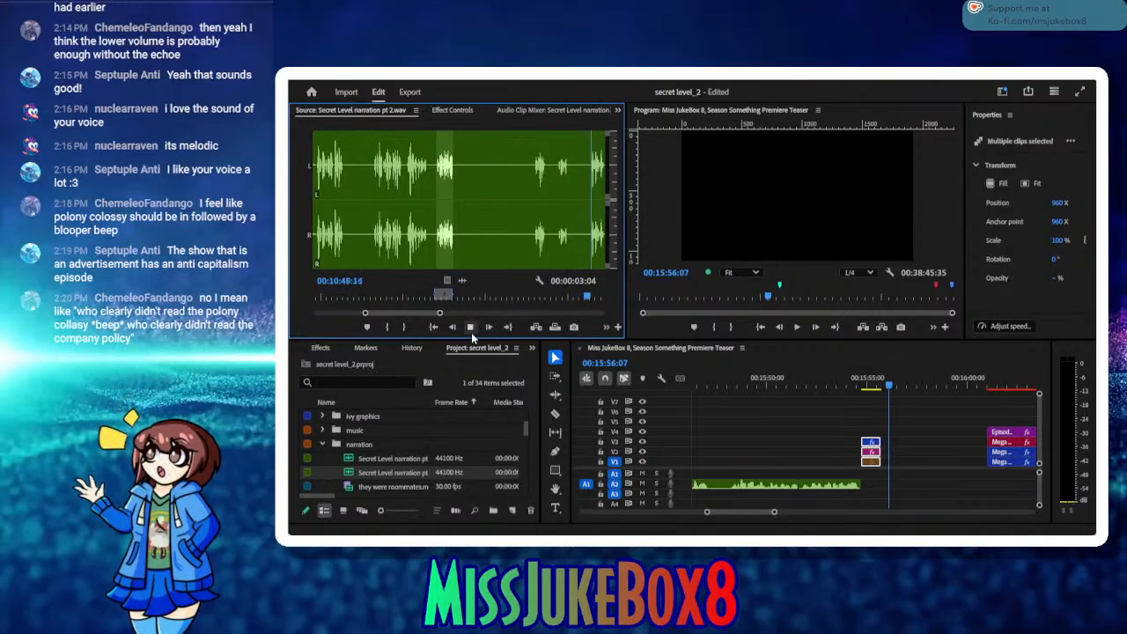
click(472, 331)
Step: Mark the source phrase from 00:10:36:20 to 00:10:44:14 and insert it into the timeline at 00:15:56:07
drag(564, 299, 531, 301)
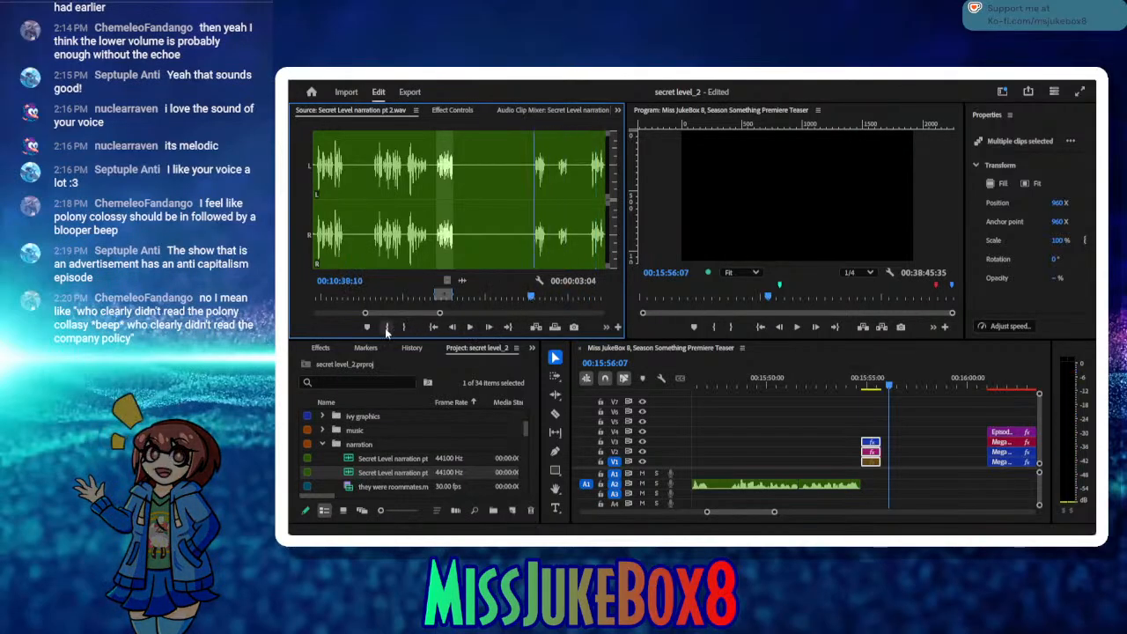
drag(533, 301, 497, 303)
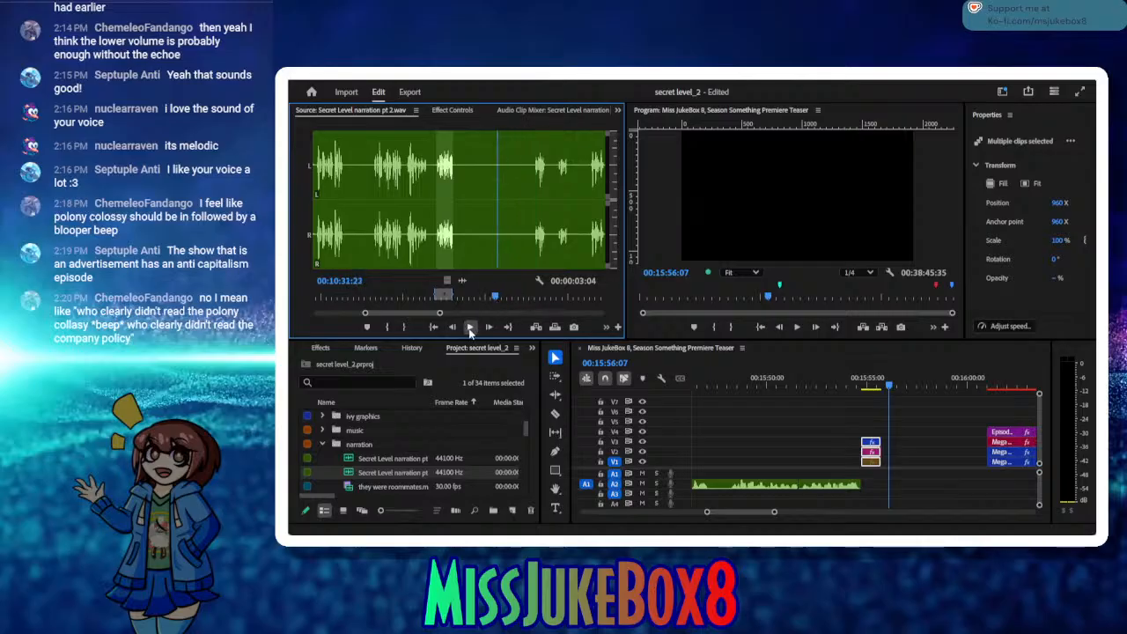
click(470, 327)
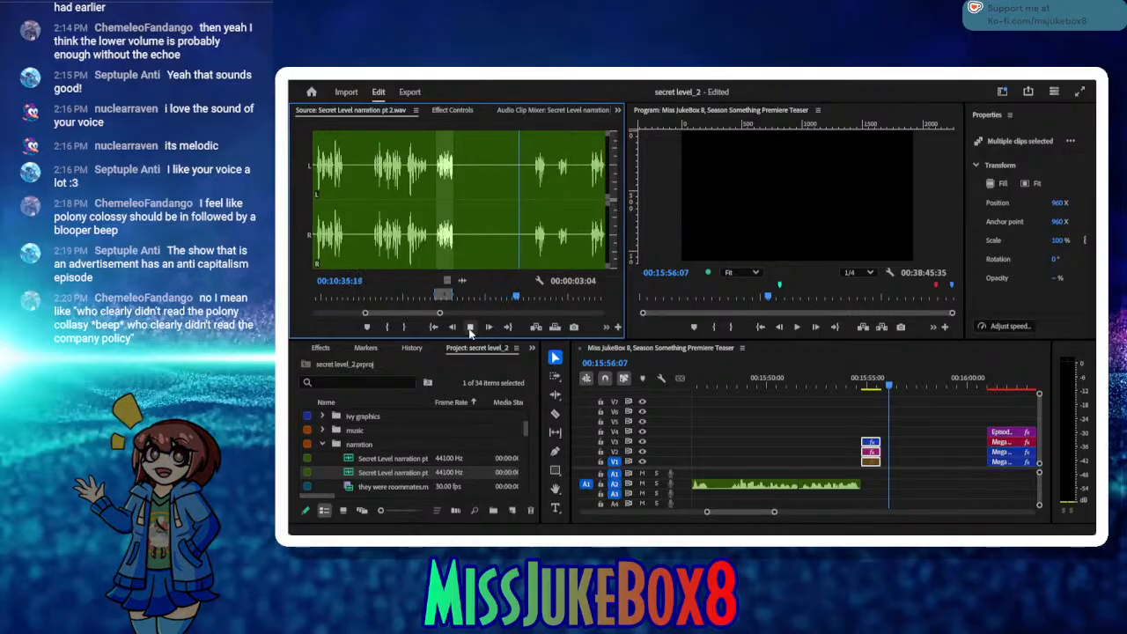
click(384, 327)
drag(525, 297, 568, 300)
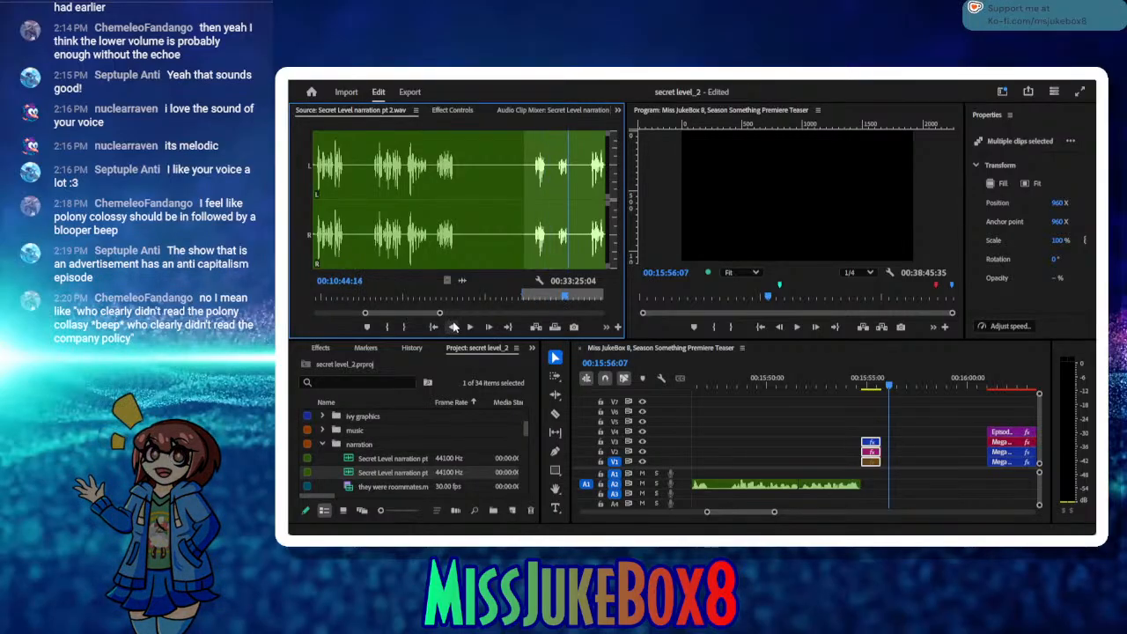
click(404, 328)
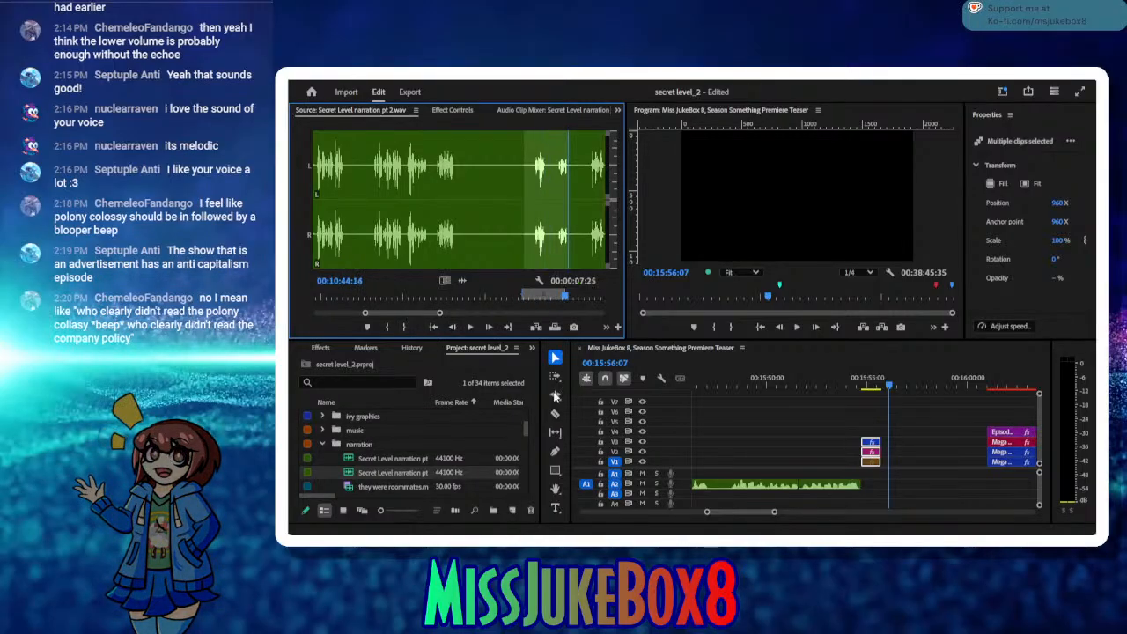
click(534, 327)
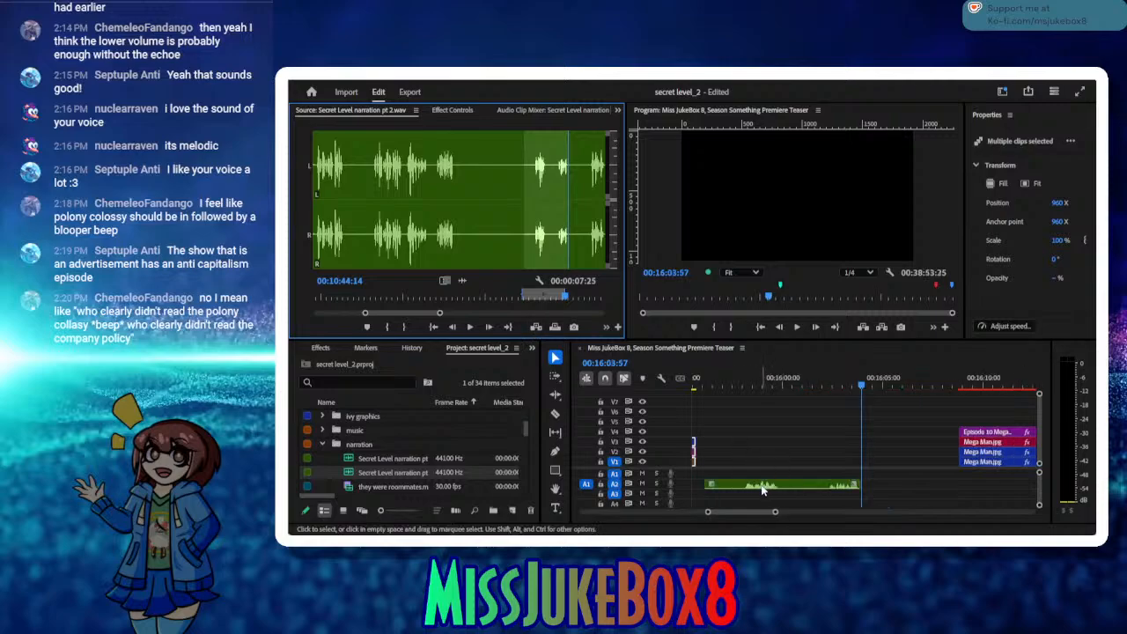
Step: Move the Episode 10 Mega Man clips directly after the short clip stack and place the inserted narration right behind them
drag(763, 487, 797, 487)
drag(961, 420, 735, 442)
drag(845, 489, 902, 486)
Step: Play back the Mega Man title and the following narration from 00:15:56:51 to 00:16:08:34
drag(762, 390, 727, 388)
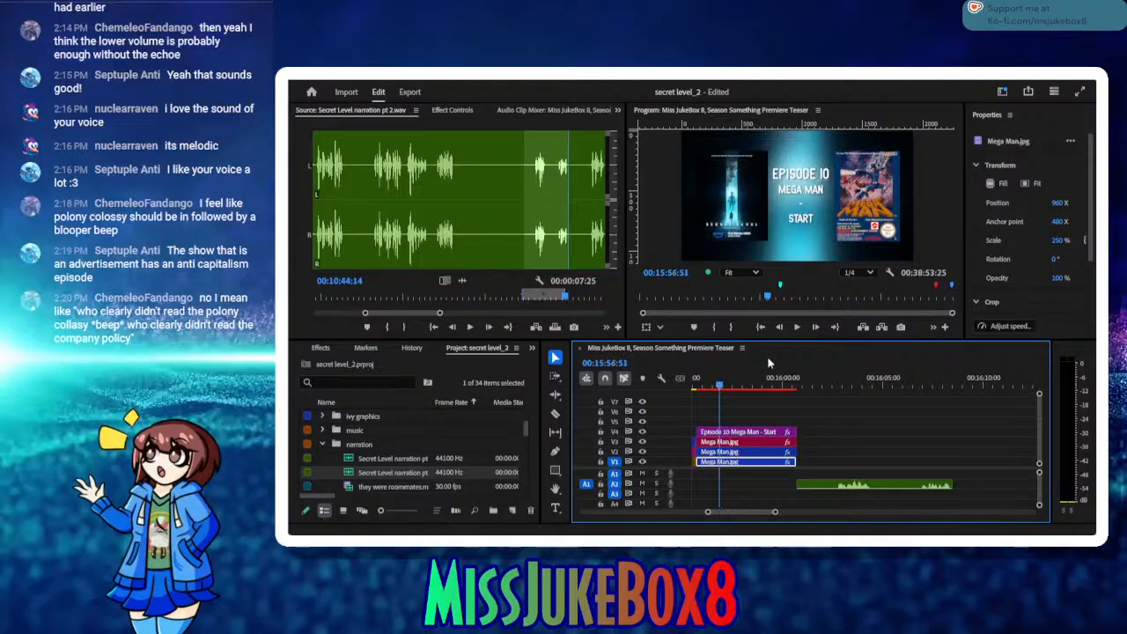
click(796, 327)
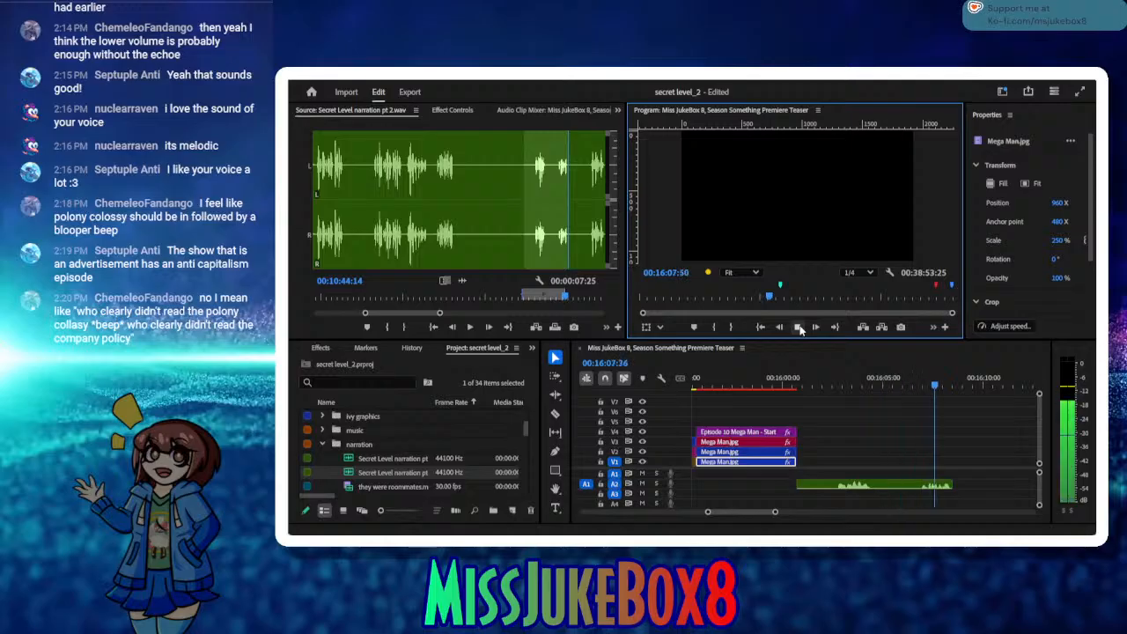
click(798, 327)
Step: Move the Episode 11 Exodus clip stack to the narration's end at 00:16:08:34 and set the playhead to 00:16:08:30
drag(751, 512, 753, 514)
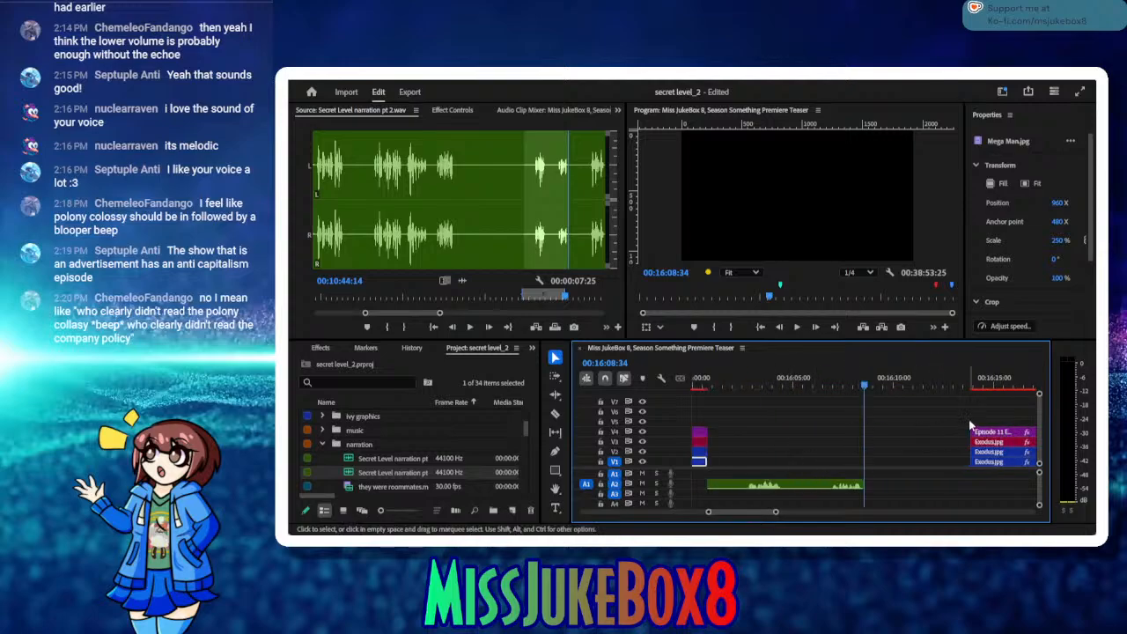
drag(962, 415, 880, 440)
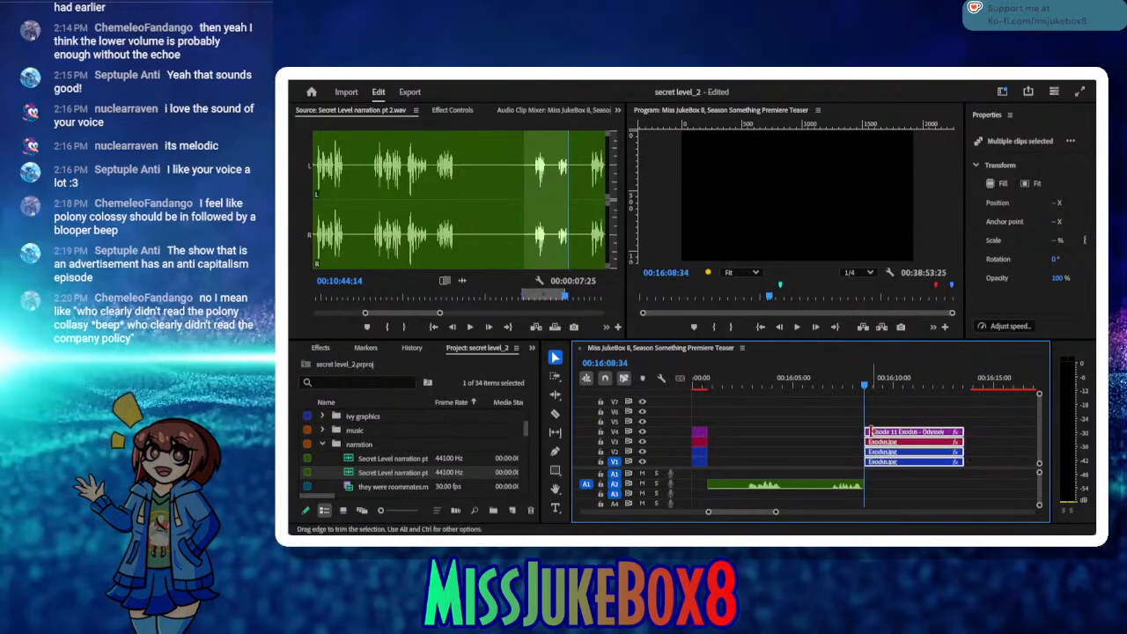
click(863, 386)
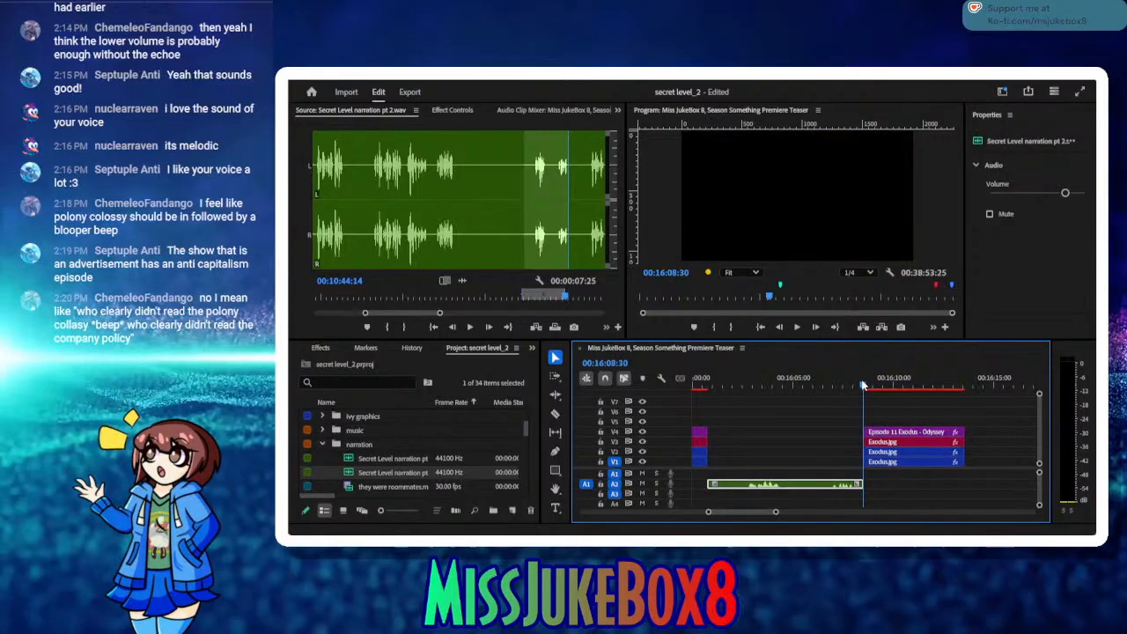
Step: Mark a source in point at 00:10:48:05 in the narration and listen to the take that follows
drag(863, 386, 878, 386)
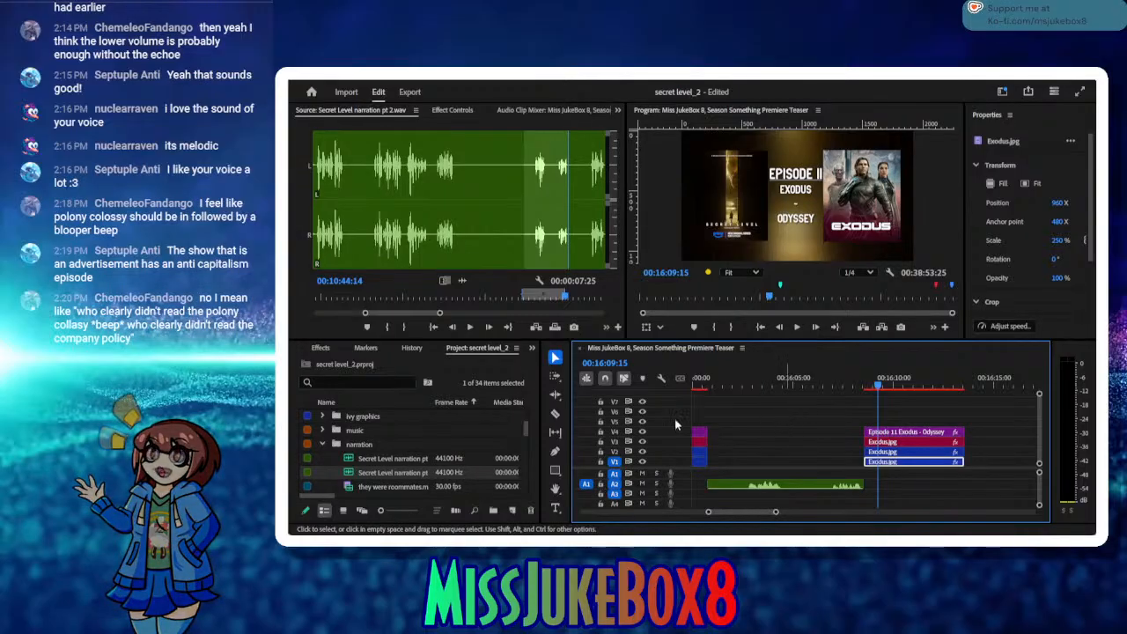
click(471, 327)
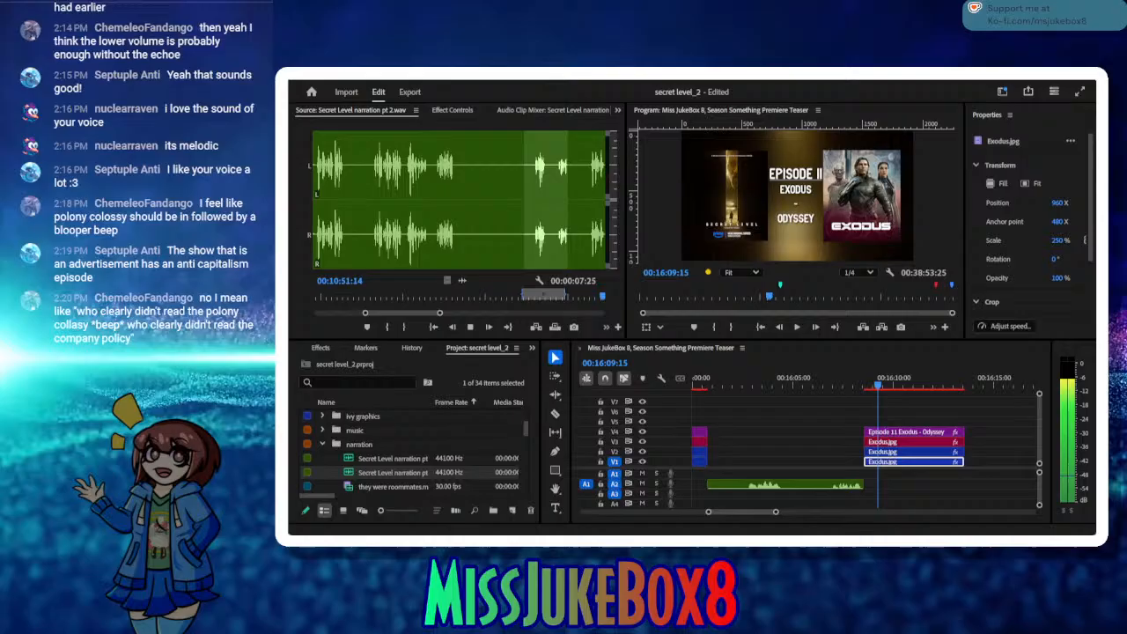
click(471, 327)
drag(455, 302, 435, 300)
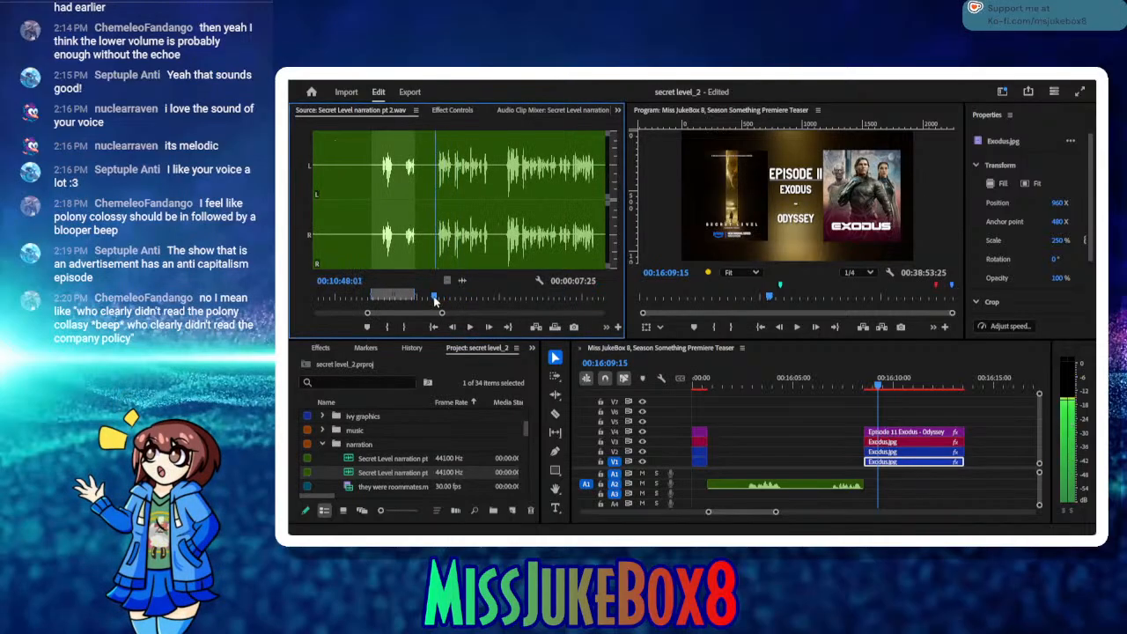
click(388, 327)
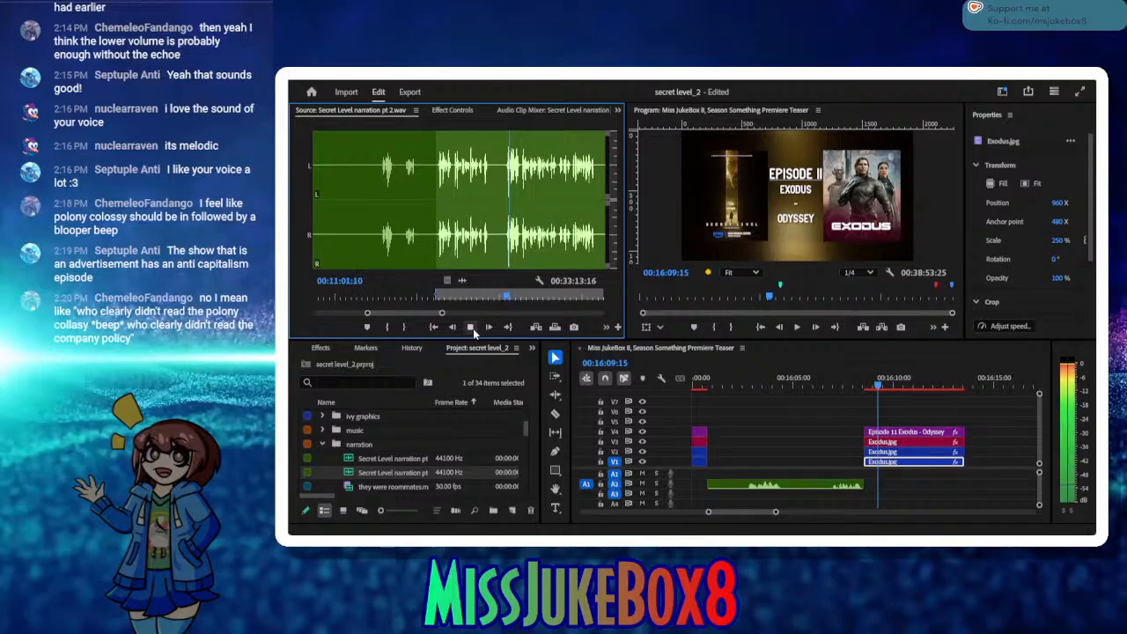
click(471, 327)
Step: Mark the source narration phrase from 00:11:00:20 to 00:11:12:15
click(504, 297)
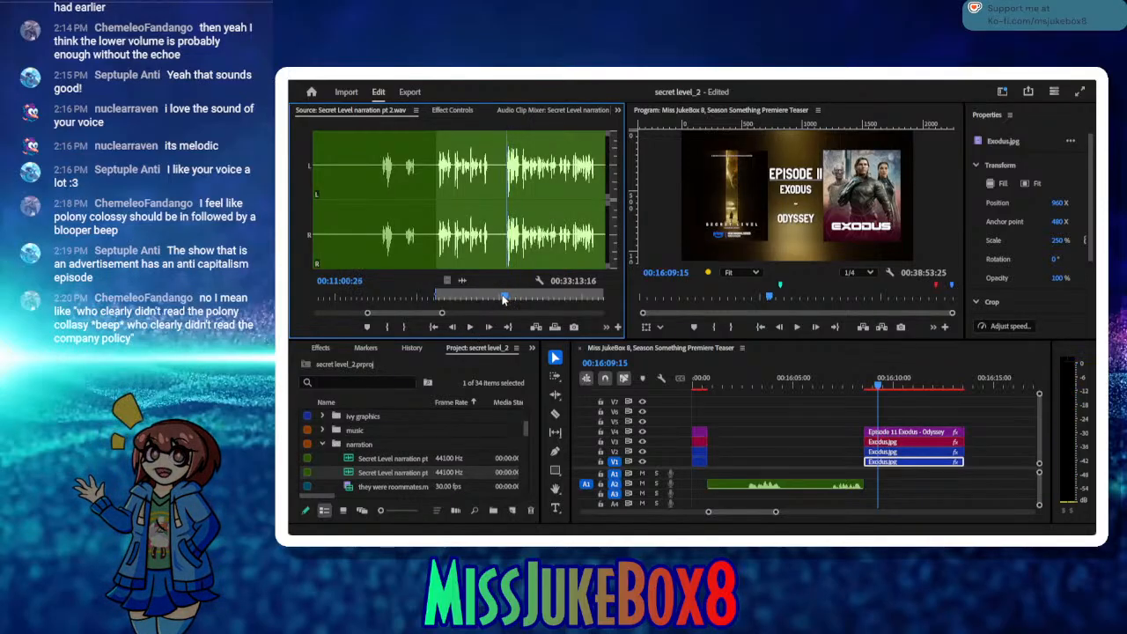
click(387, 327)
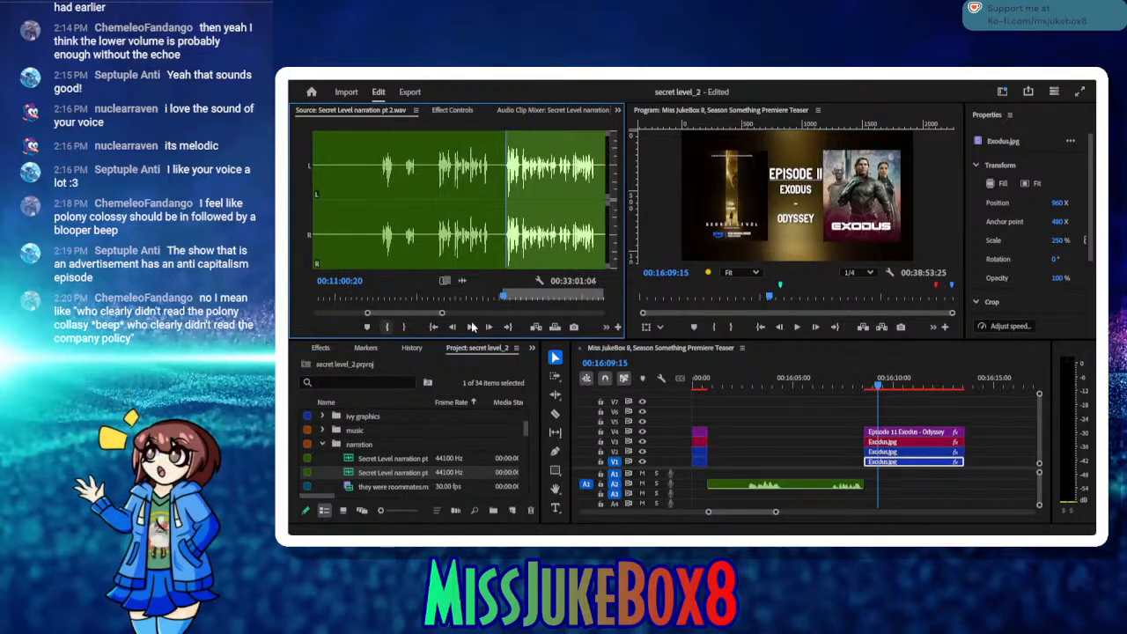
click(471, 327)
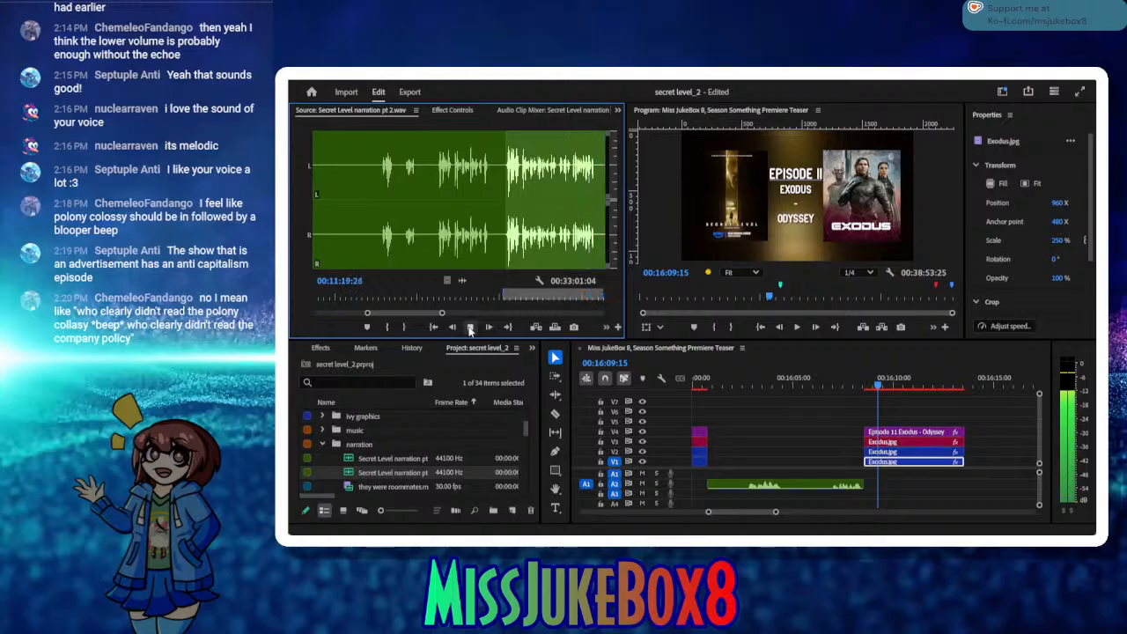
drag(457, 297, 409, 297)
click(468, 328)
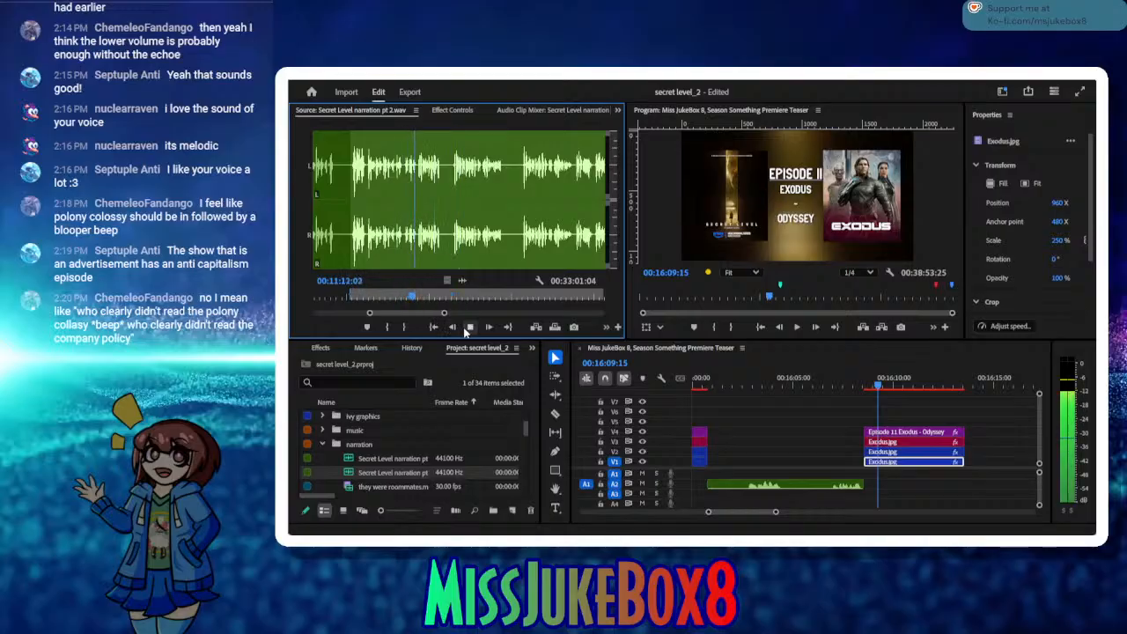
click(404, 327)
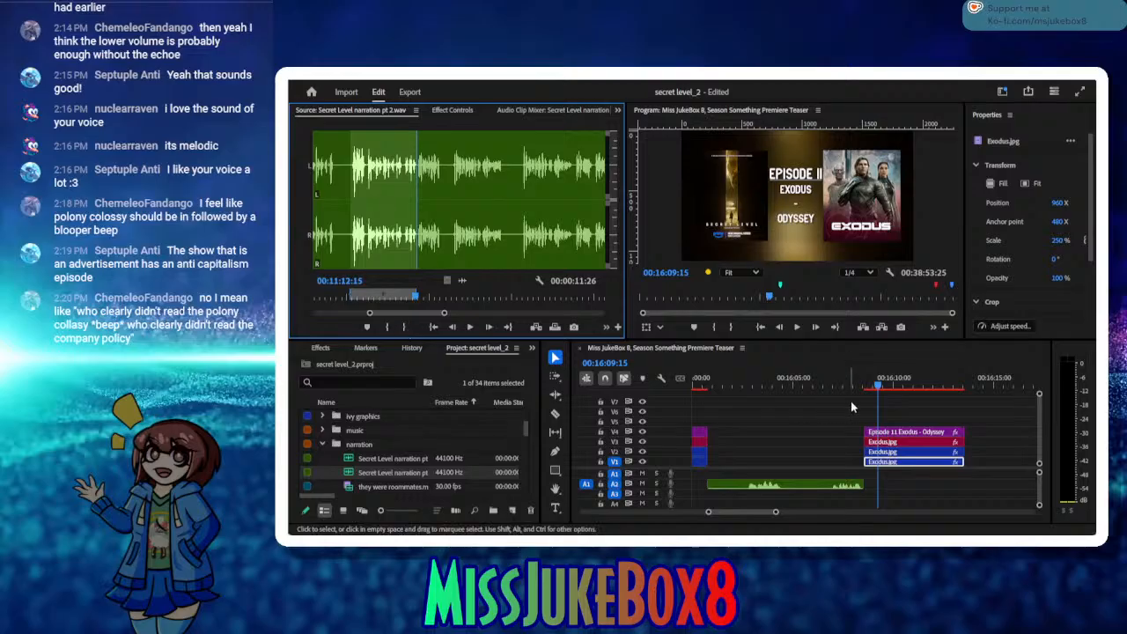
Step: Insert the marked narration at 00:16:13:57 and move it directly against the end of the Episode 11 Exodus clips
click(972, 388)
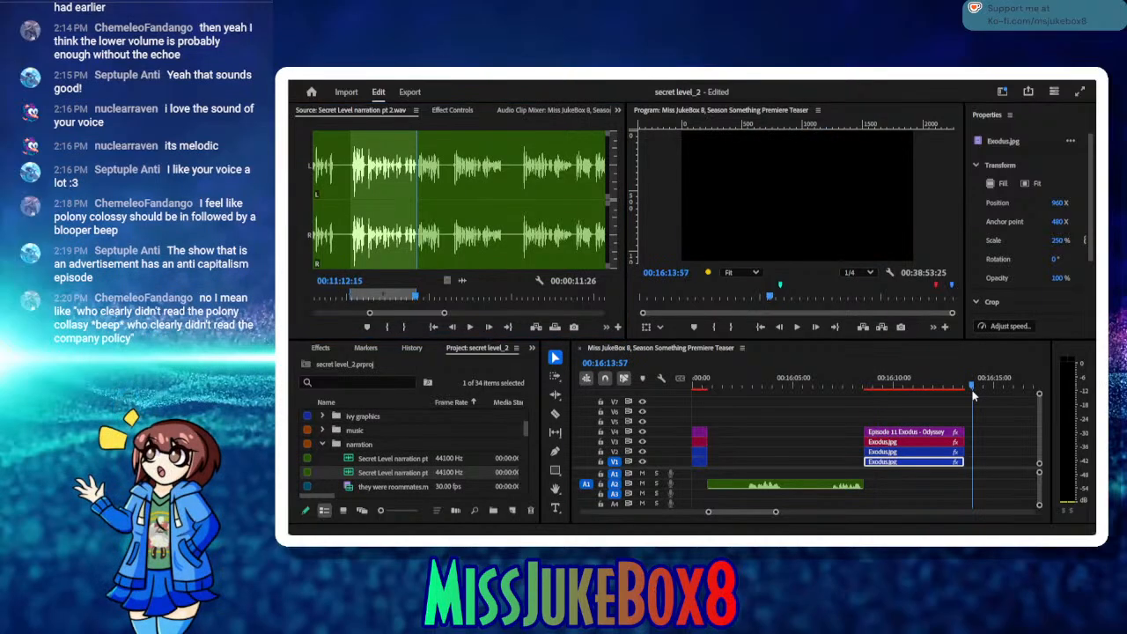
click(534, 327)
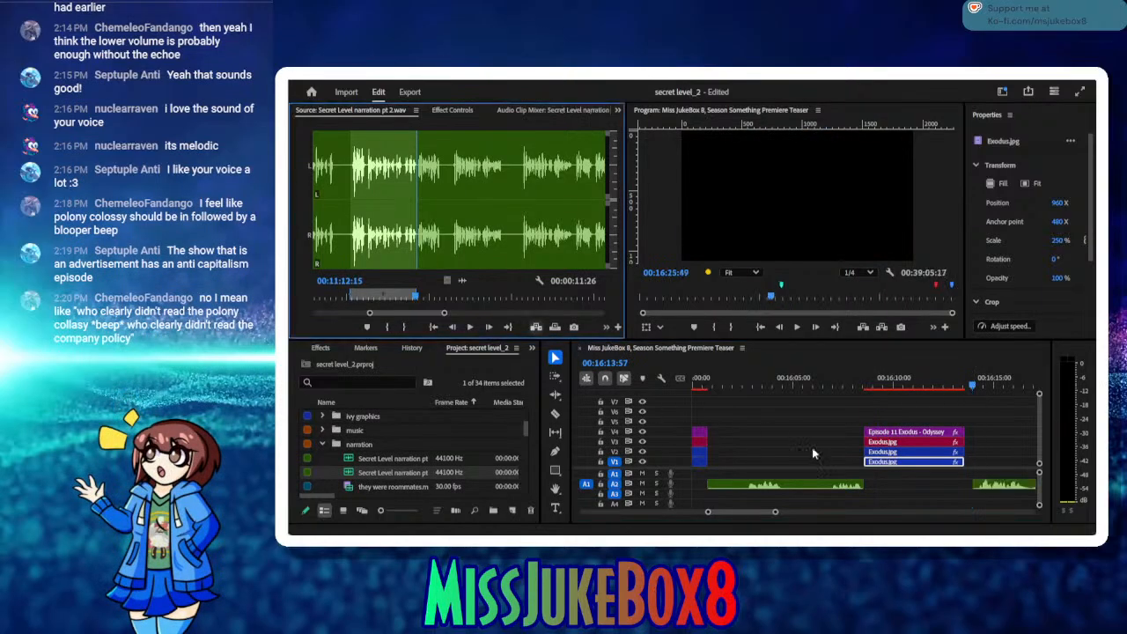
drag(757, 385, 729, 384)
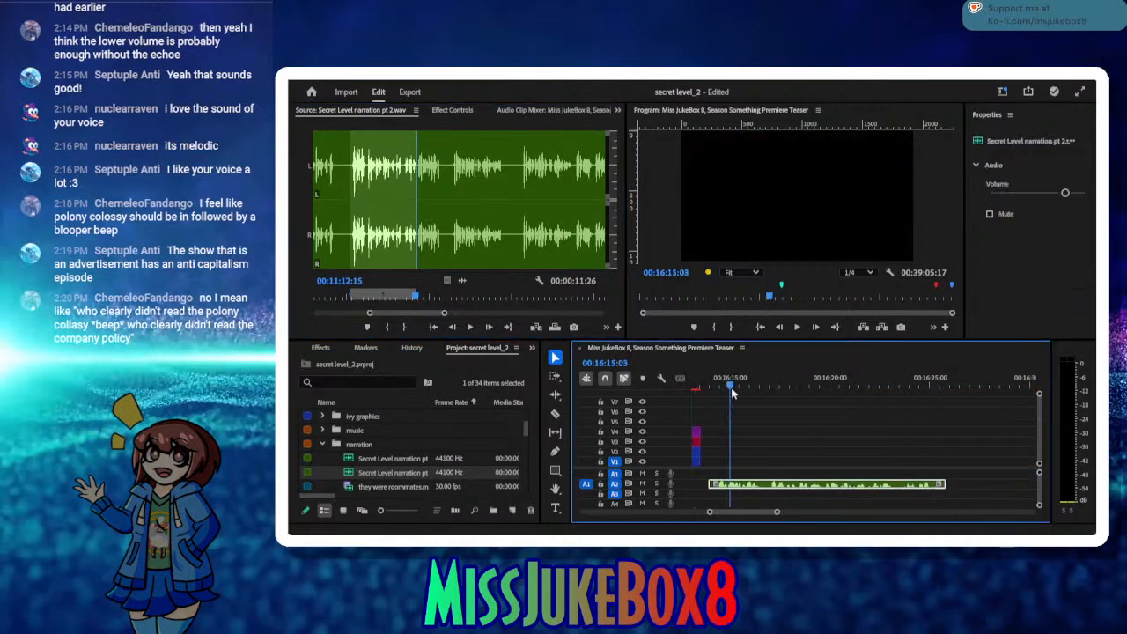
drag(749, 489, 741, 490)
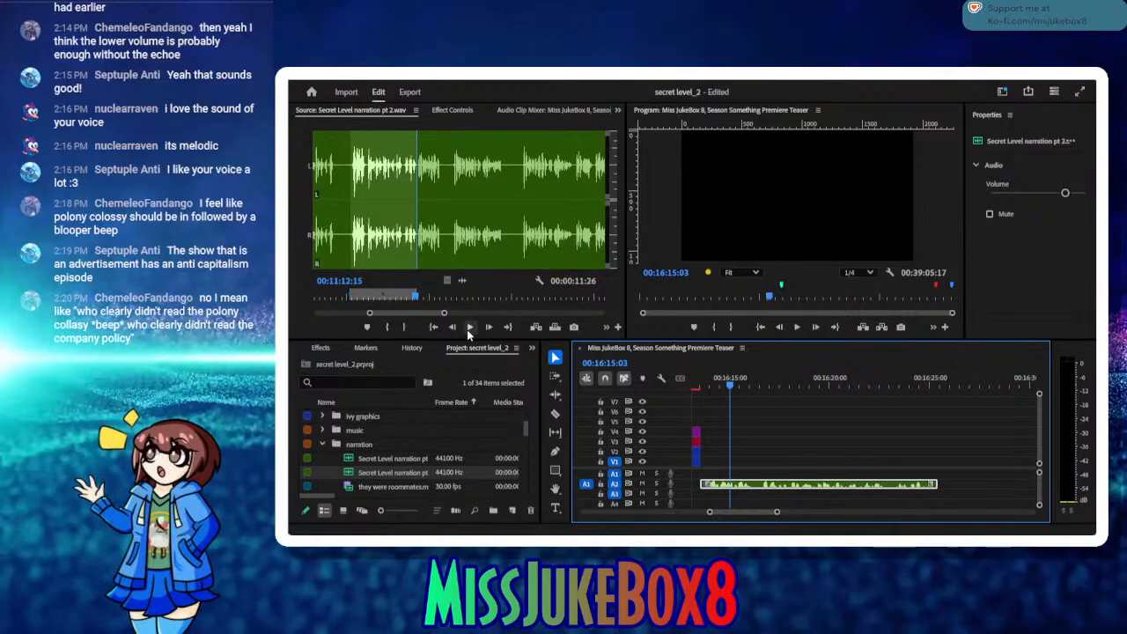
Step: Mark the source take from 00:11:18:26 to 00:11:27:24 and listen on into the next take
click(469, 327)
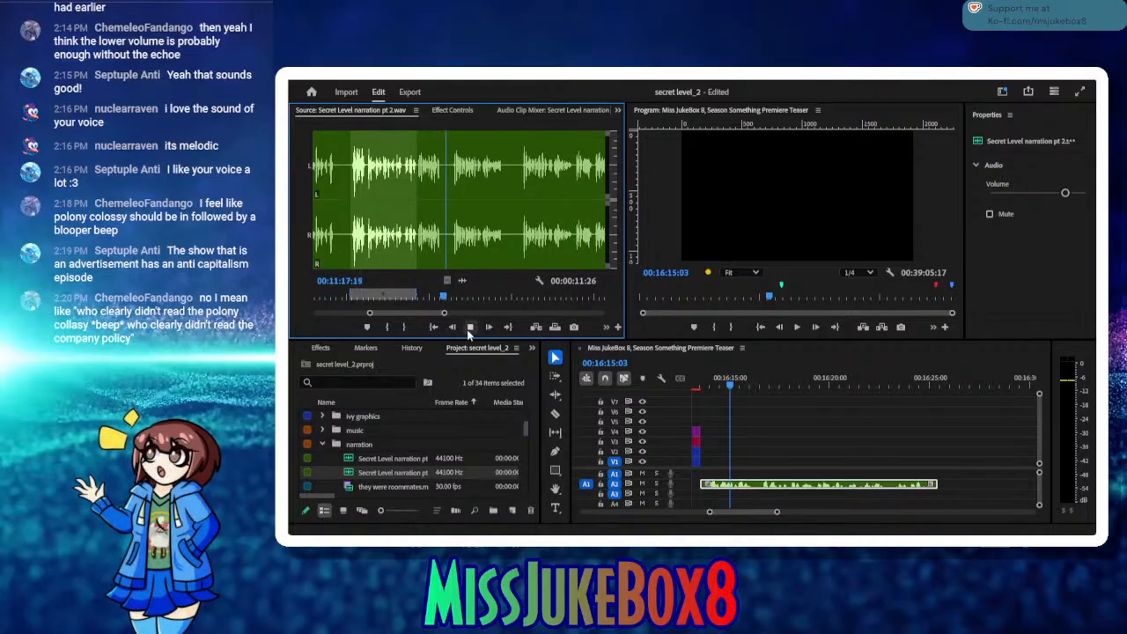
click(469, 328)
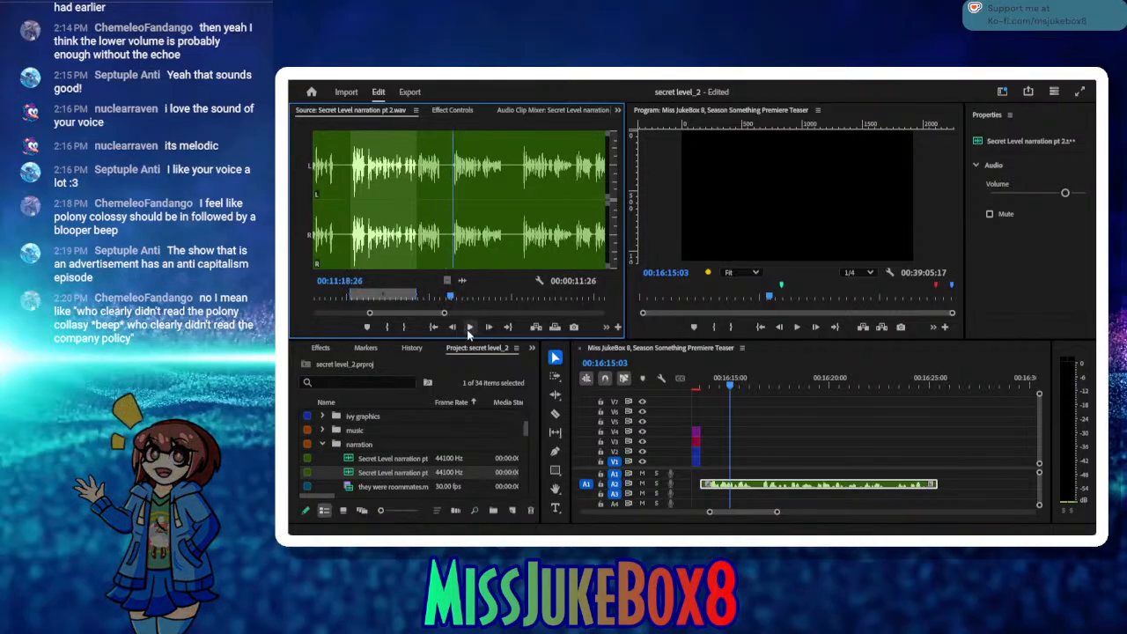
click(388, 327)
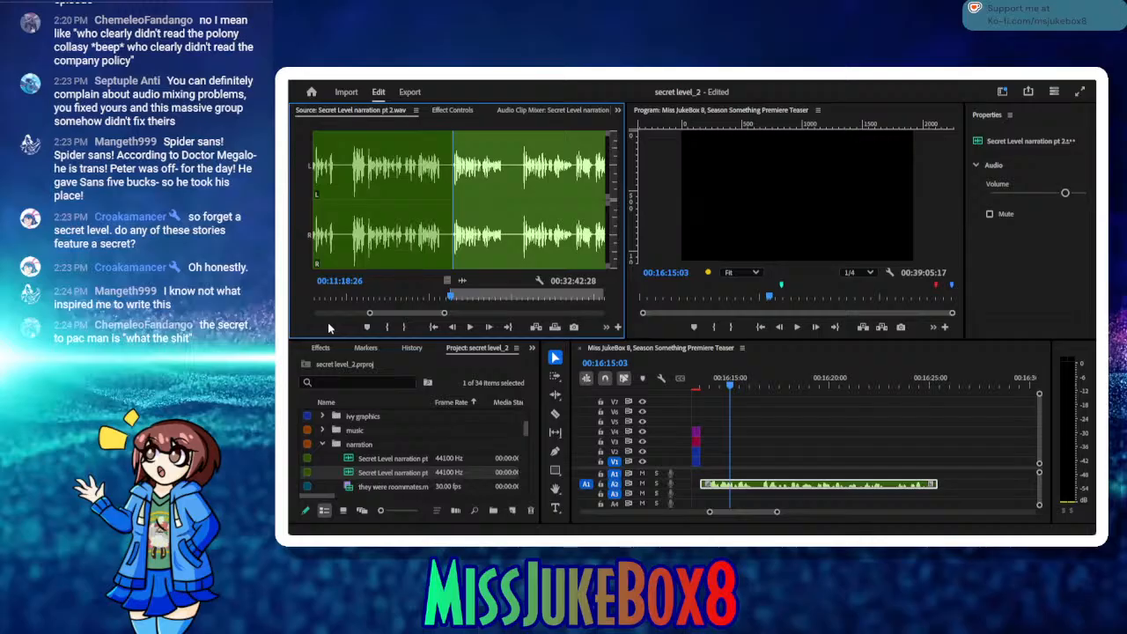
click(469, 328)
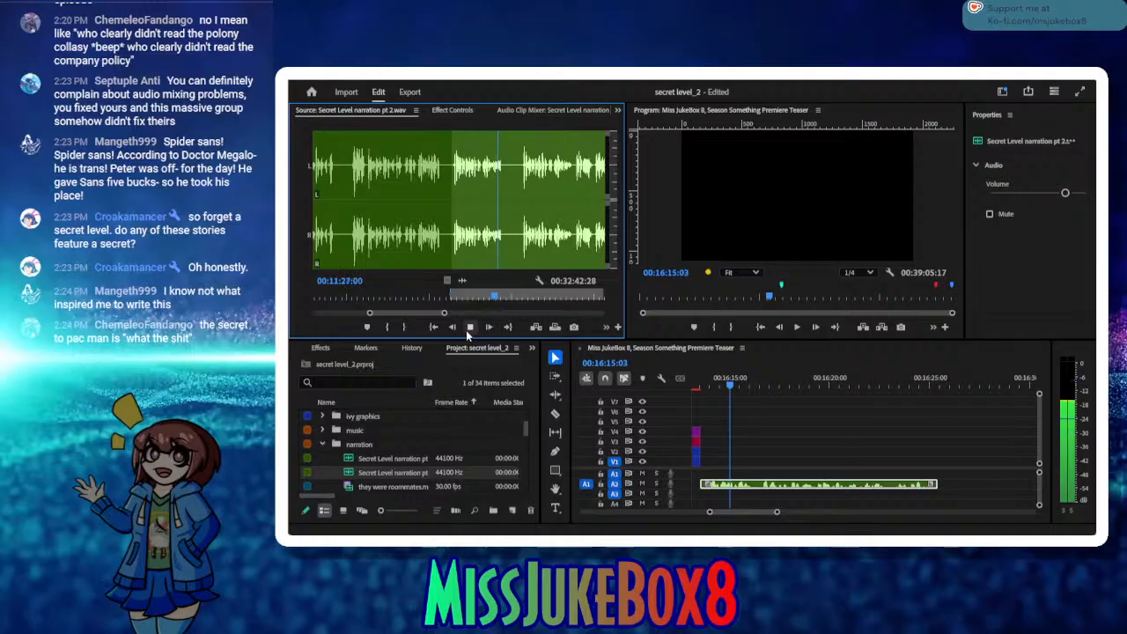
click(468, 330)
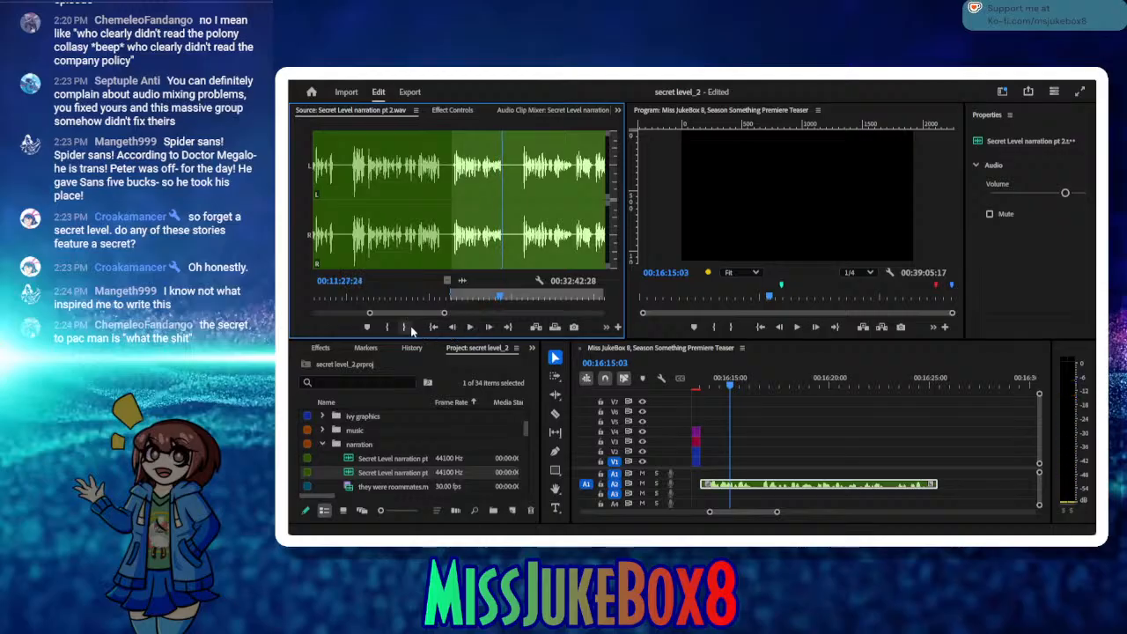
click(406, 328)
click(469, 328)
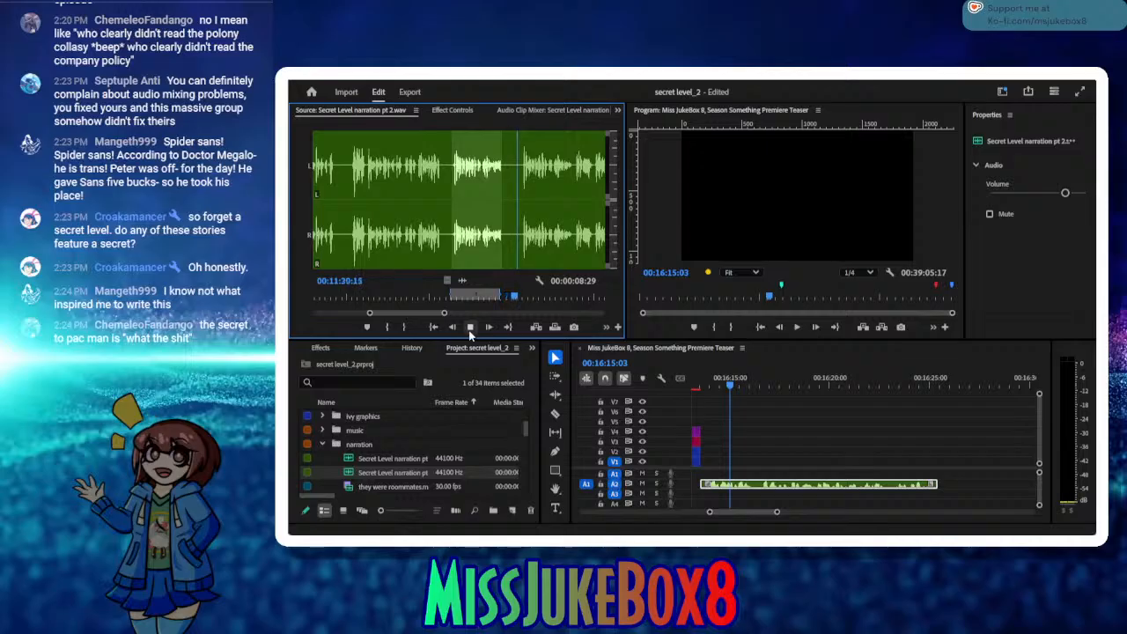
click(470, 327)
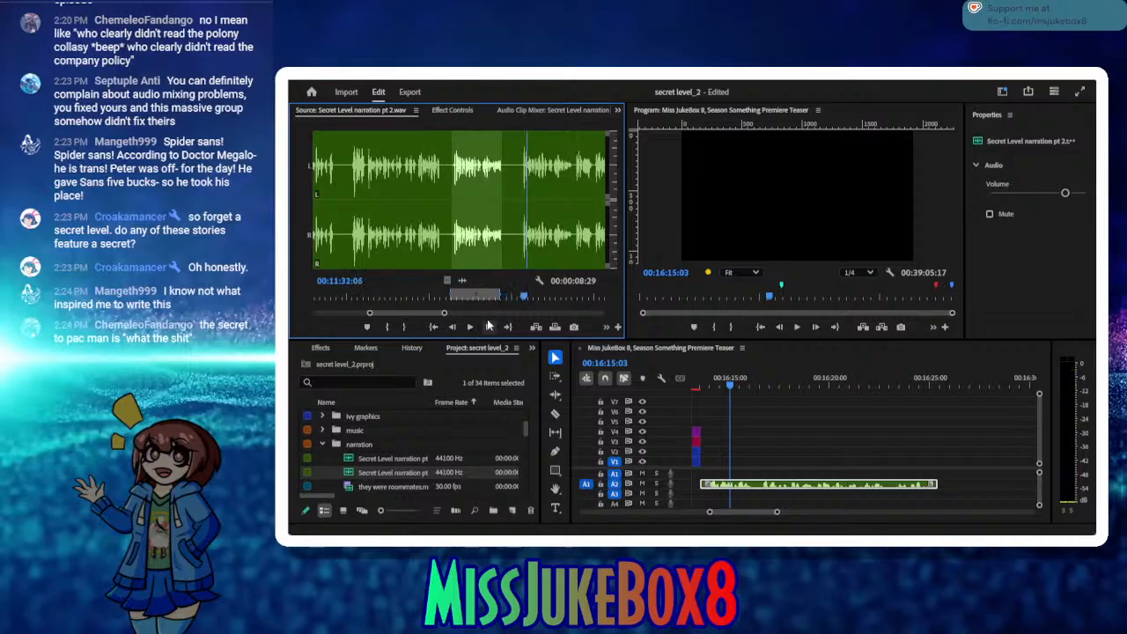
Step: Mark the source narration take from 00:11:31:10 to 00:11:40:09
drag(526, 301, 520, 301)
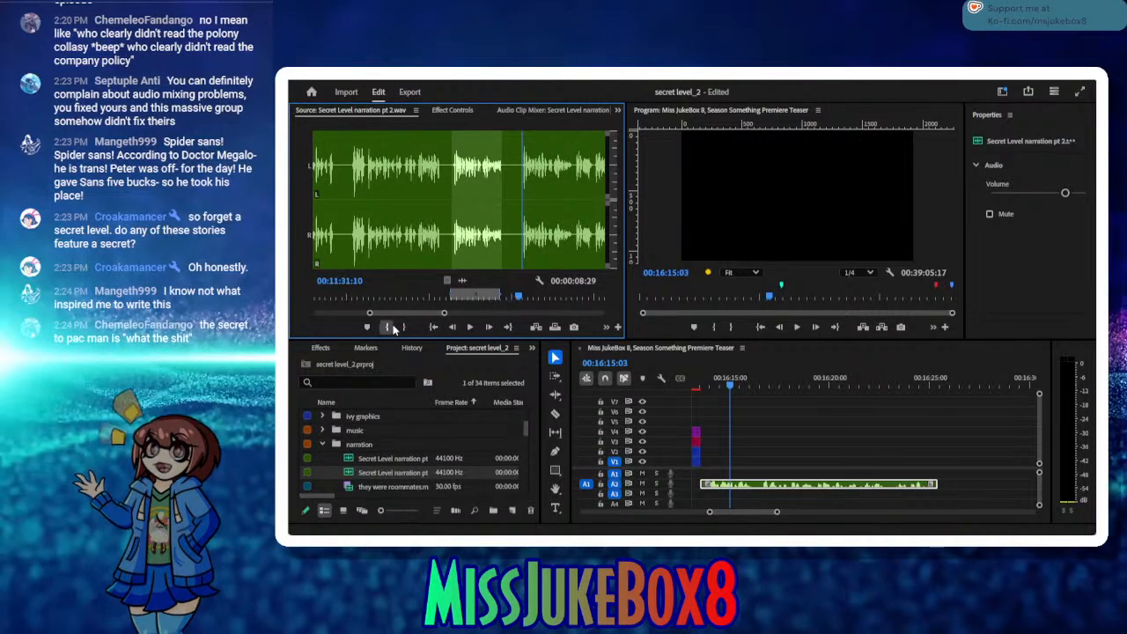
click(388, 326)
click(470, 327)
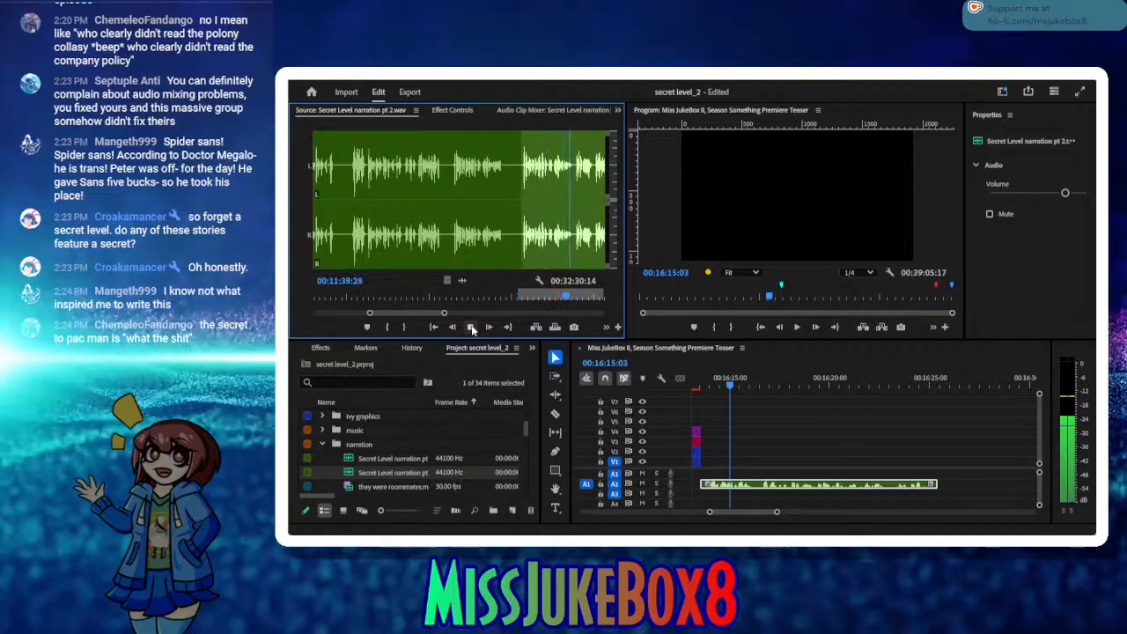
click(471, 327)
click(407, 328)
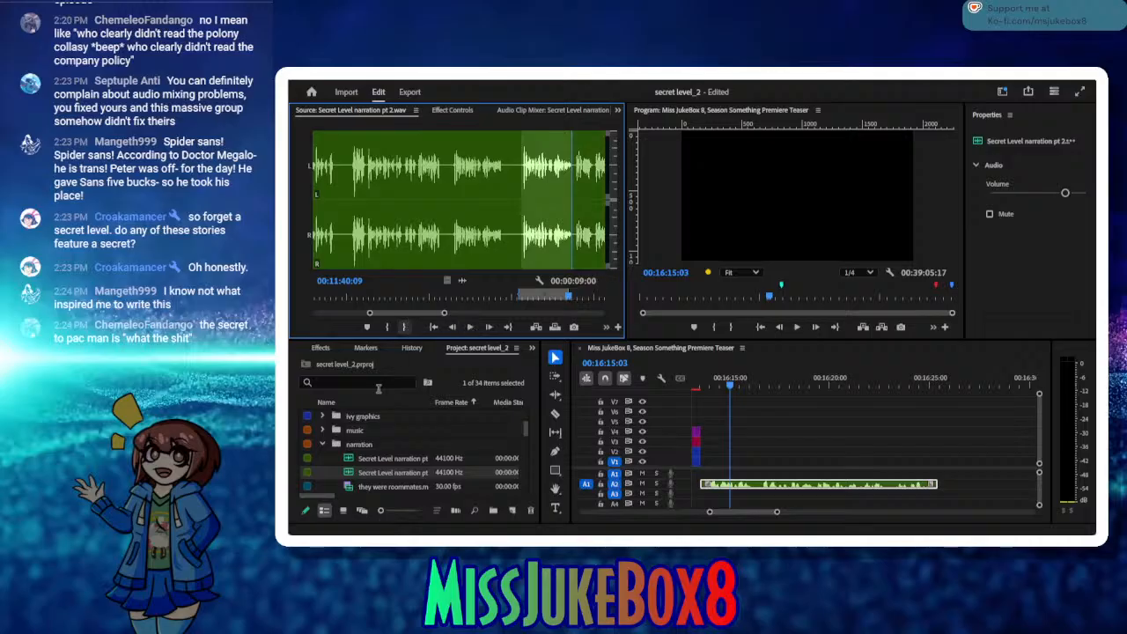
Step: Insert the marked take at 00:16:25:32, closed up against the preceding narration, and set the timeline playhead to its end at 00:16:34:21
click(343, 475)
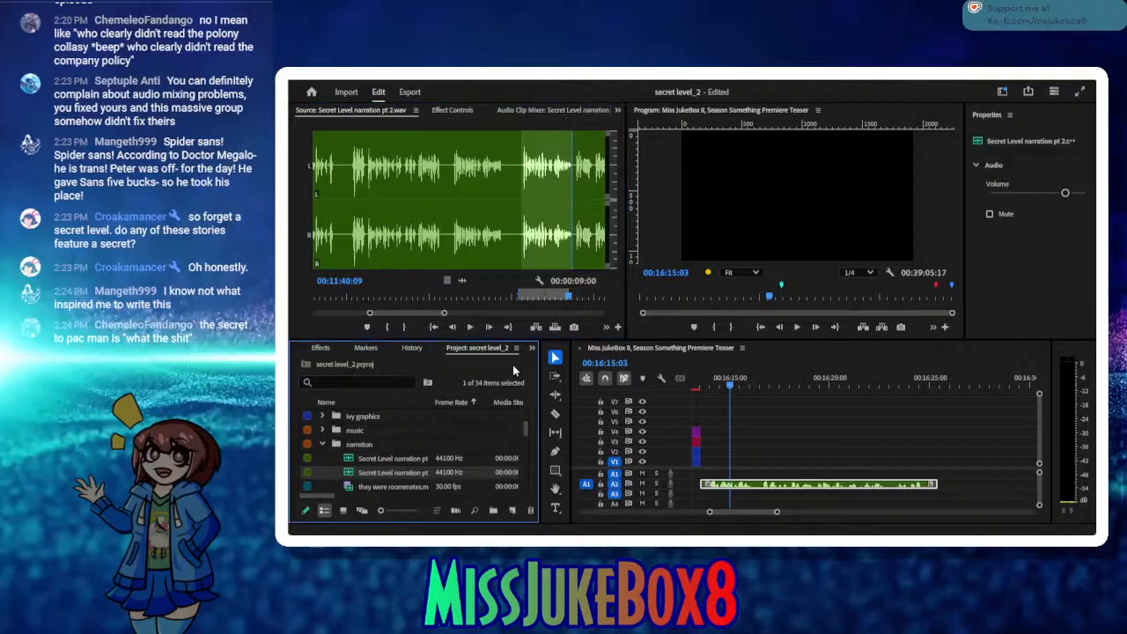
drag(924, 394, 943, 393)
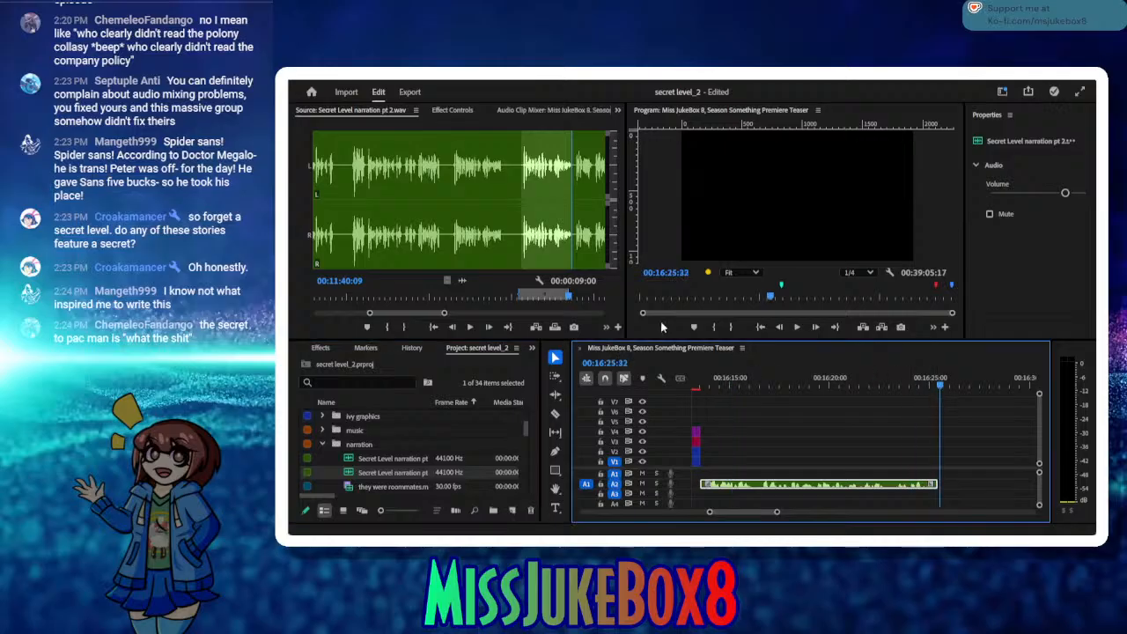
click(536, 327)
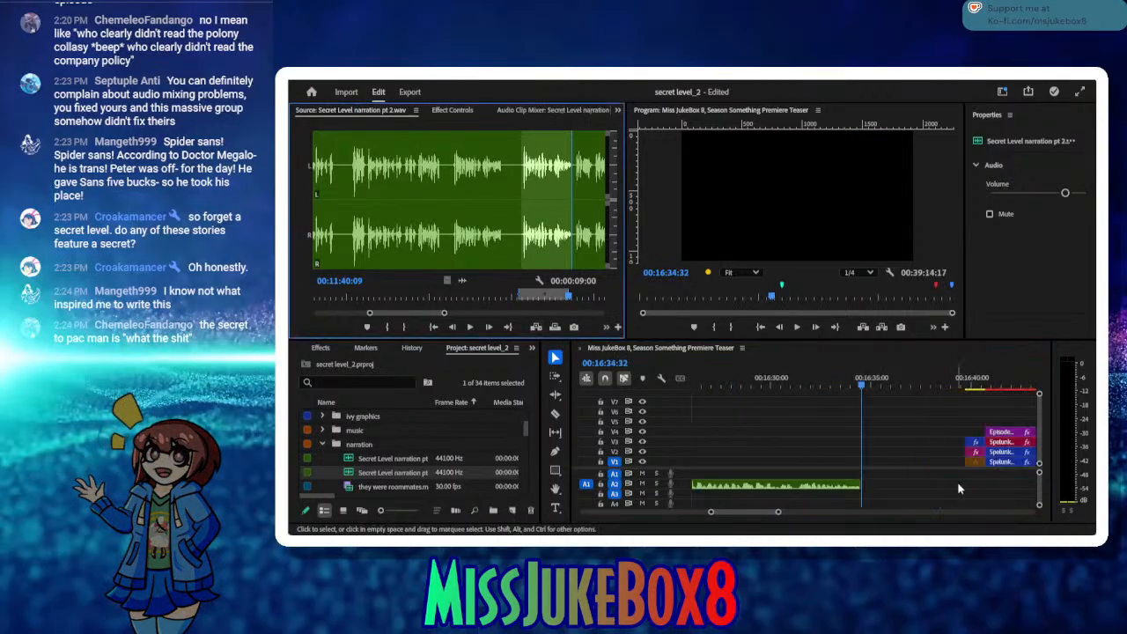
drag(747, 377, 709, 399)
click(772, 483)
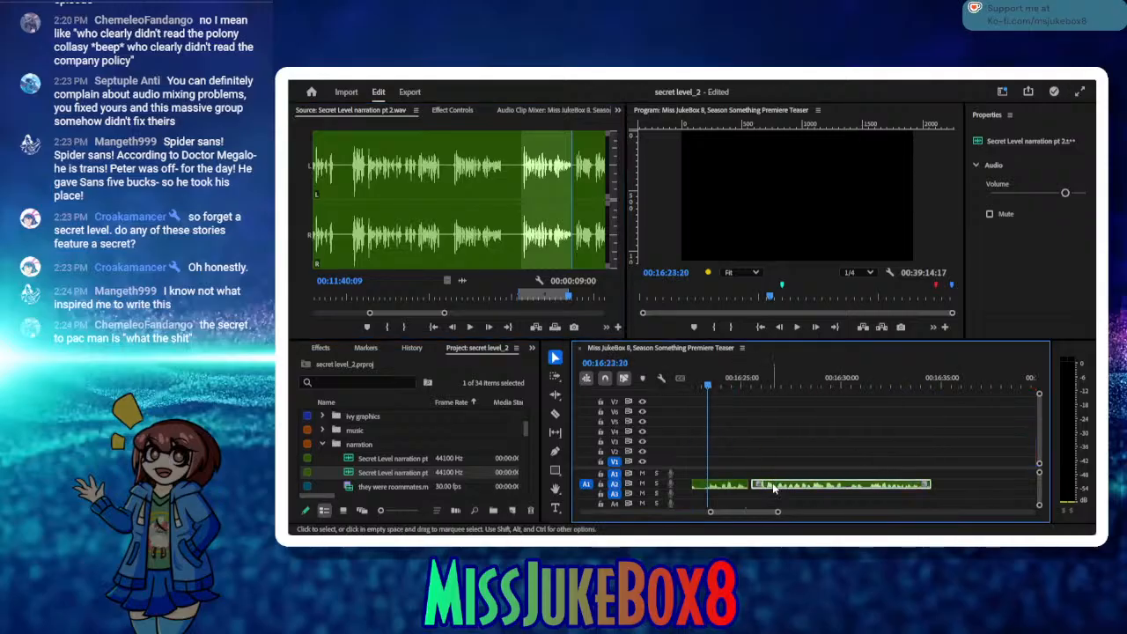
drag(866, 379, 929, 387)
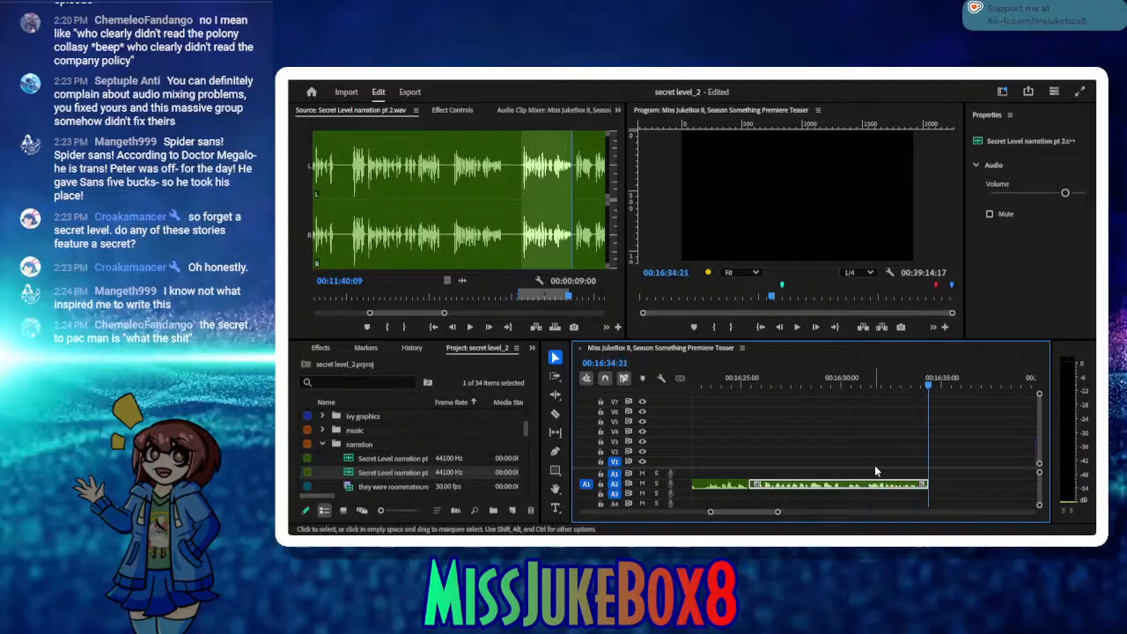
Step: Mark a source in point at 00:11:41:03 and listen to the narration up to 00:11:46:16
click(469, 326)
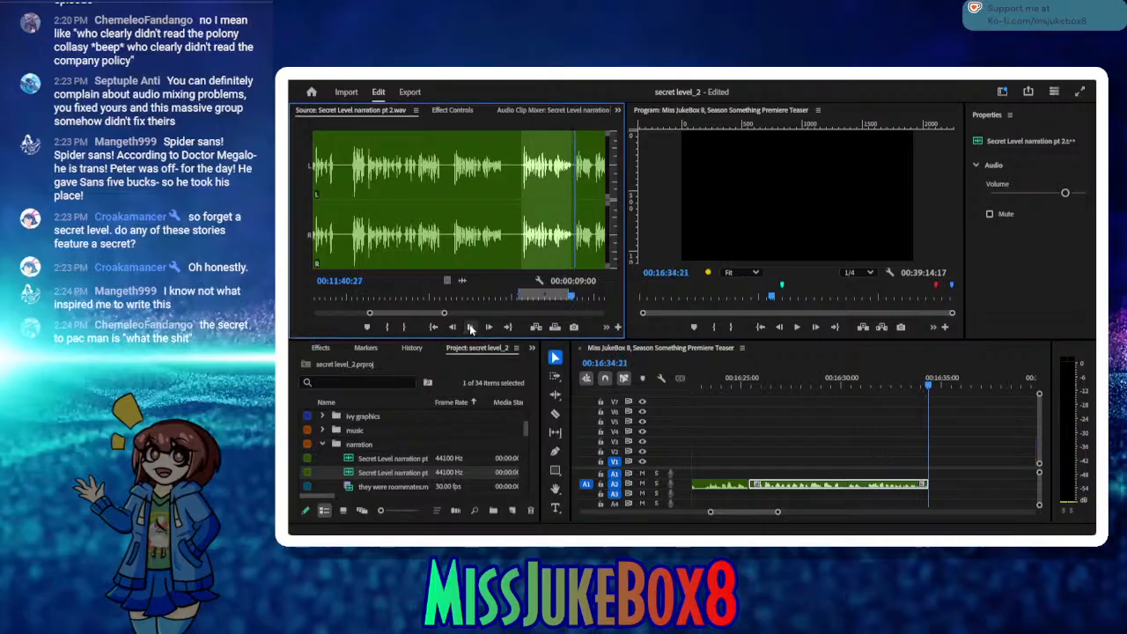
click(388, 326)
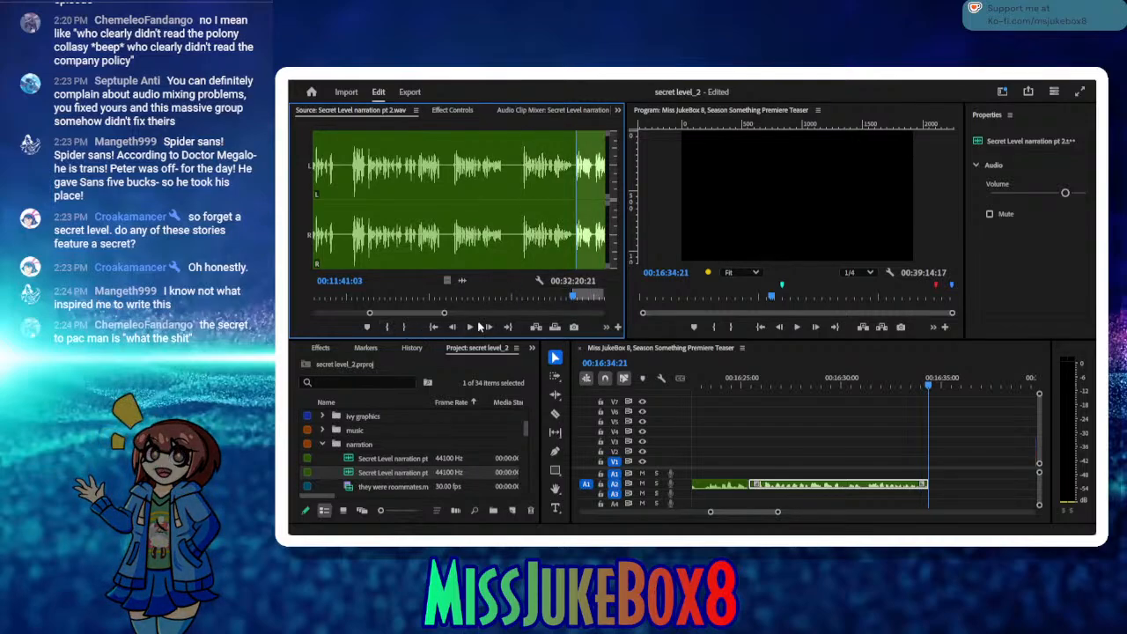
click(469, 326)
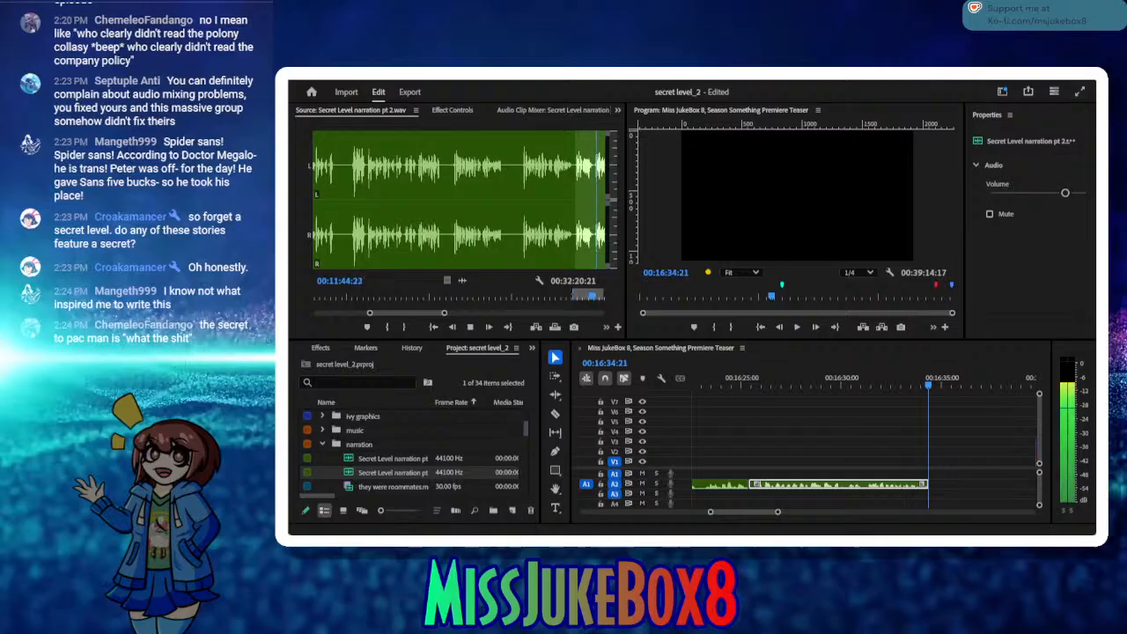
click(472, 327)
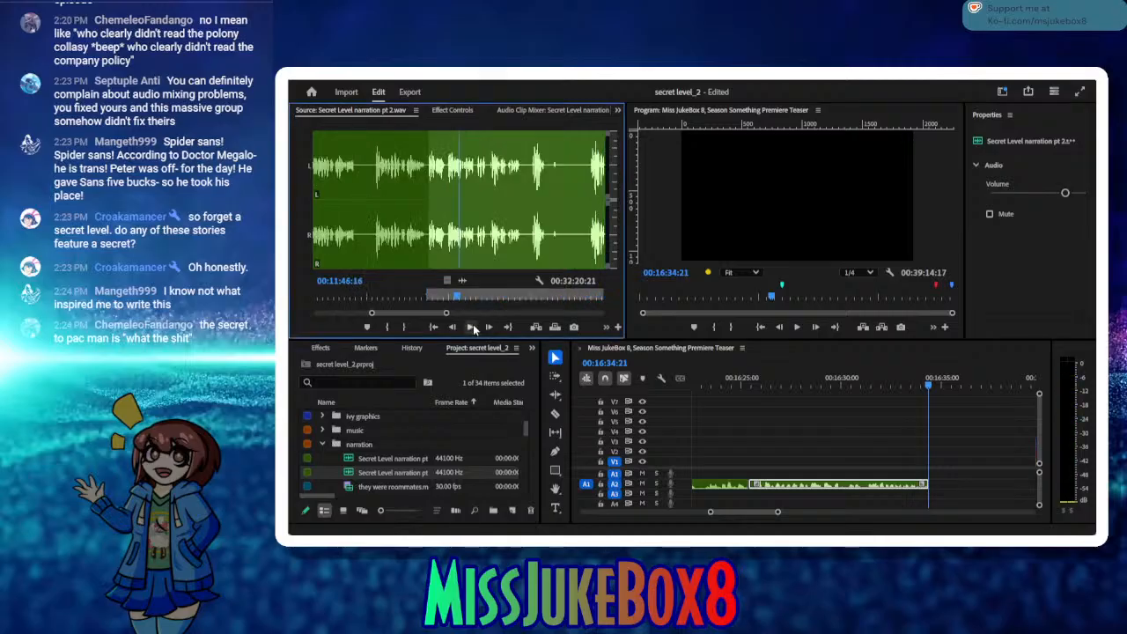
Step: Mark the source narration take from 00:11:44:14 to 00:11:51:16 and insert it into the timeline at 00:16:34:25
drag(458, 299, 449, 299)
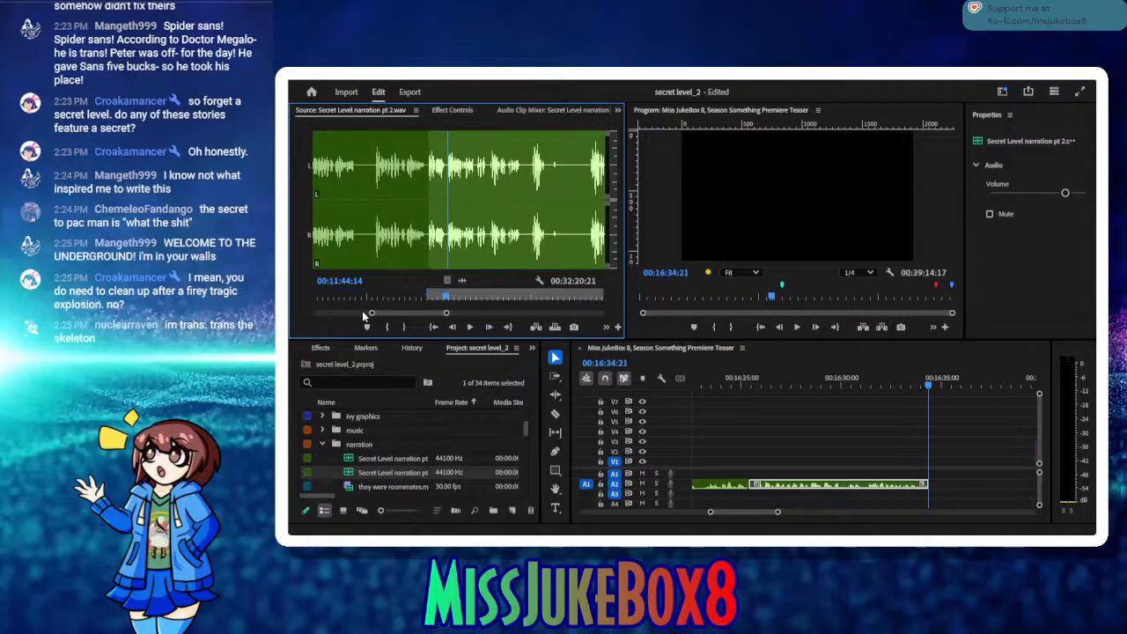
click(389, 326)
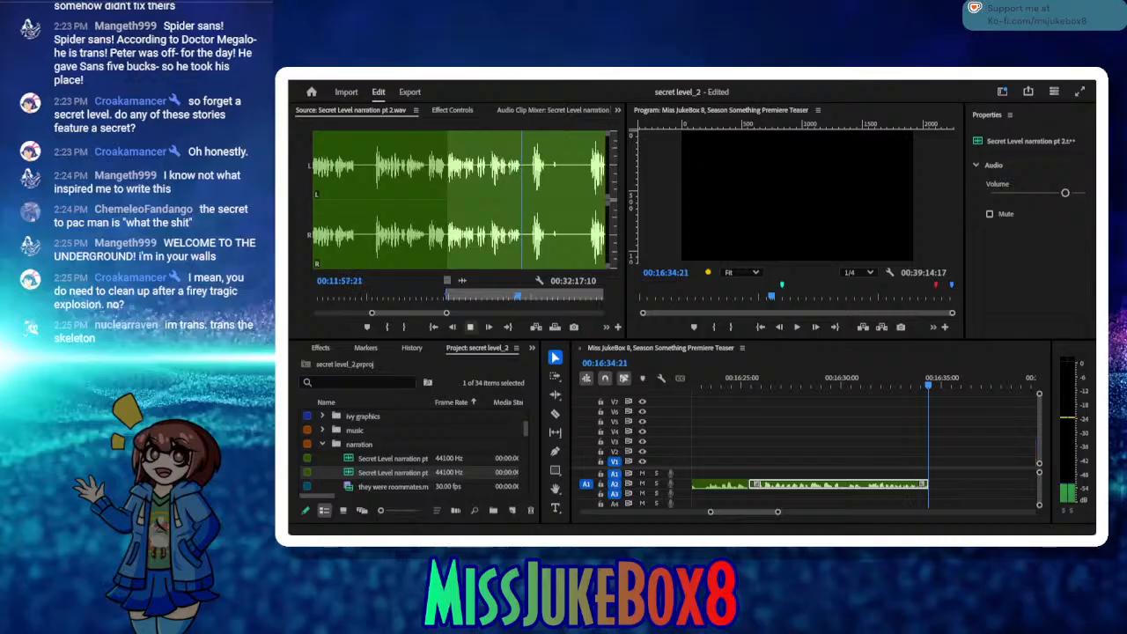
click(522, 298)
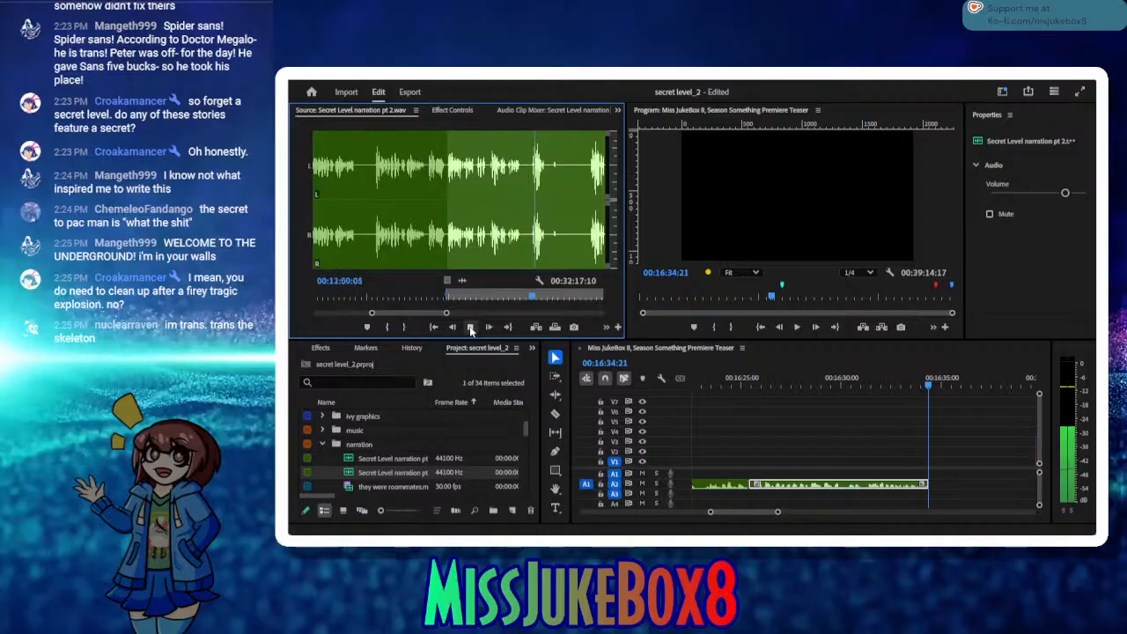
click(471, 328)
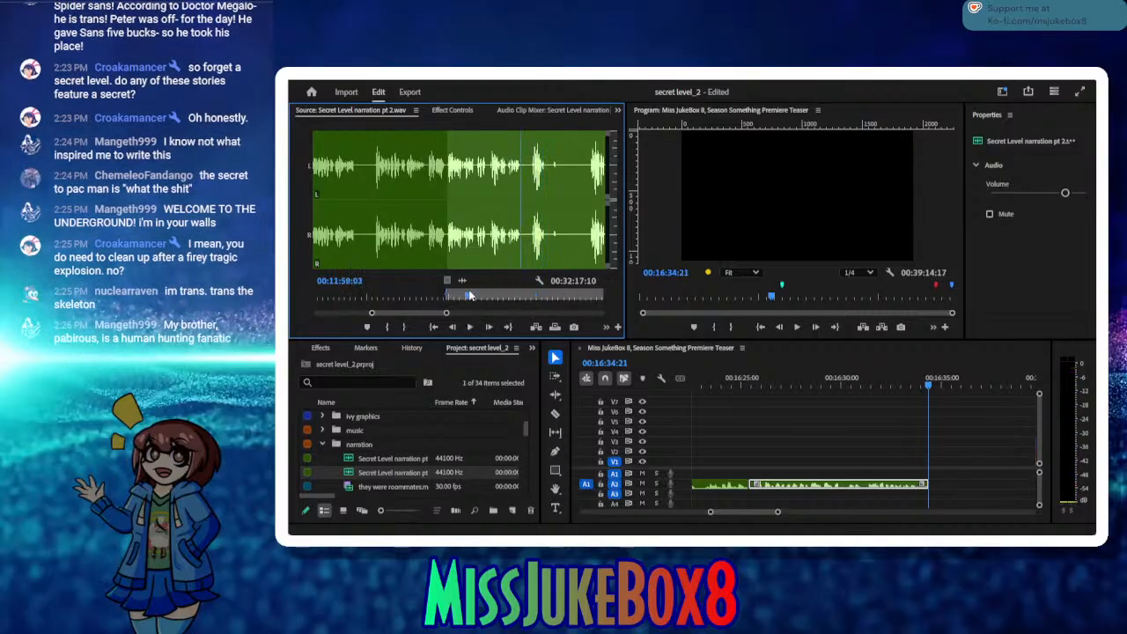
click(480, 296)
click(471, 327)
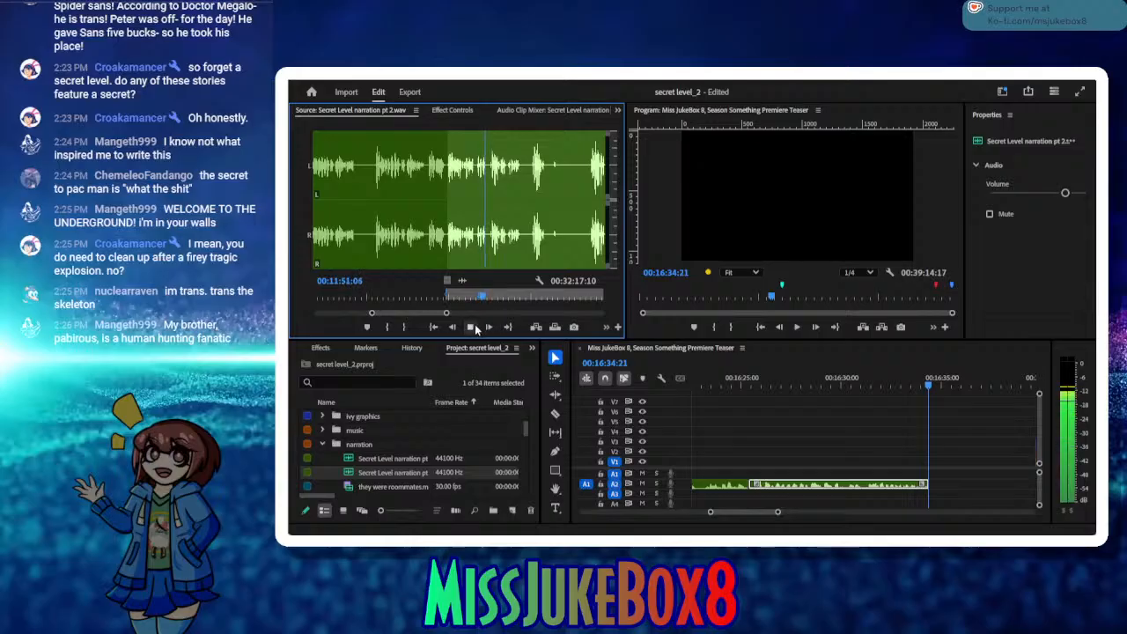
click(404, 326)
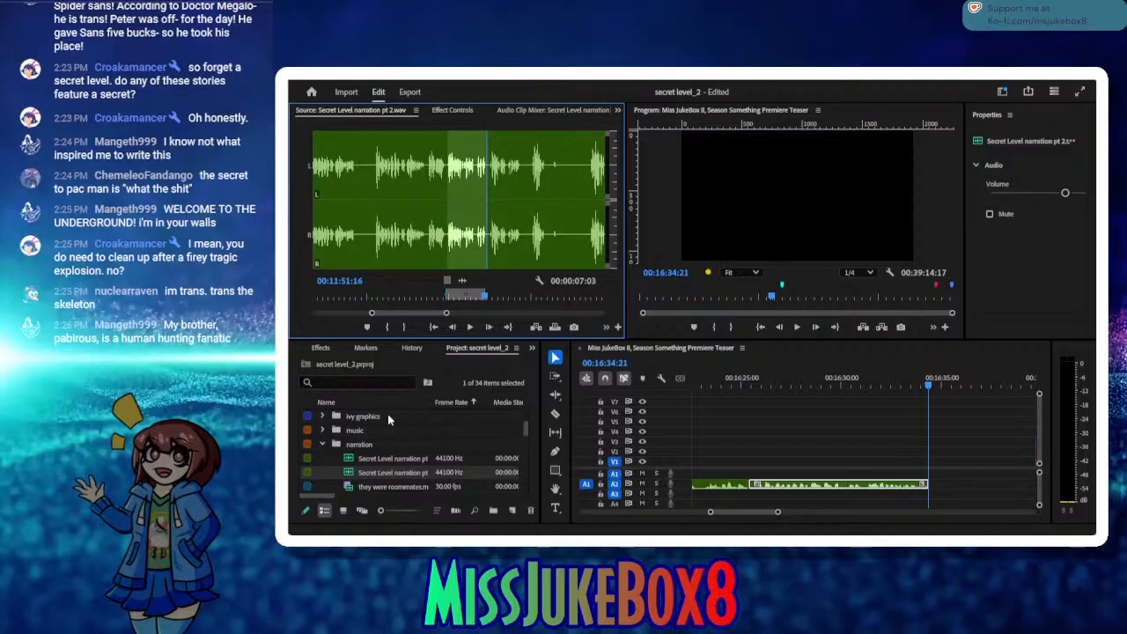
click(819, 327)
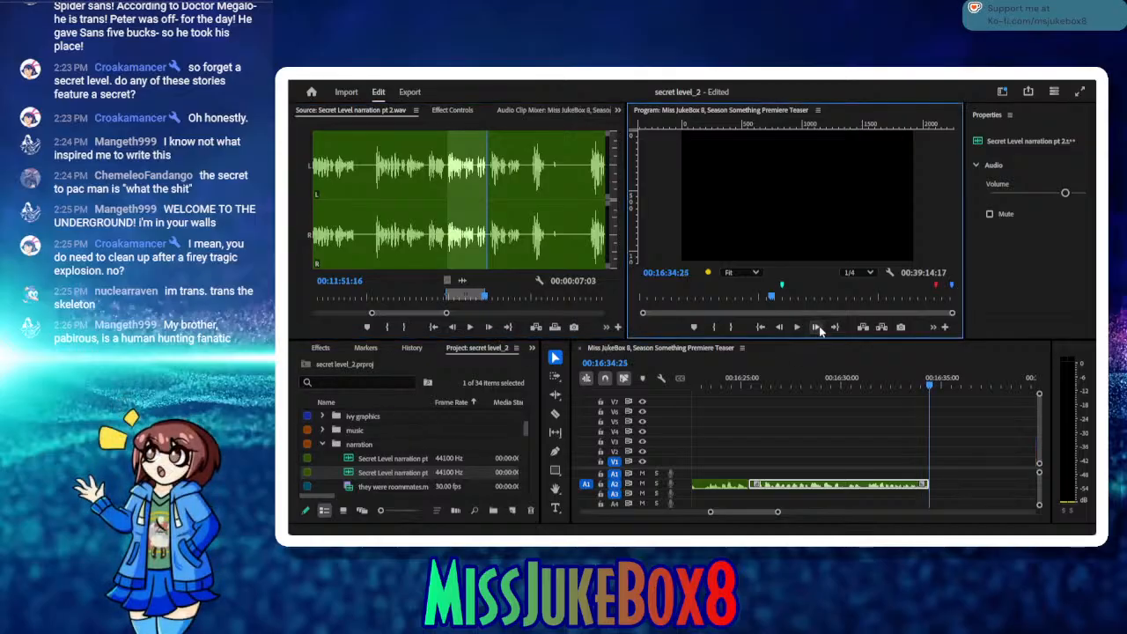
click(536, 327)
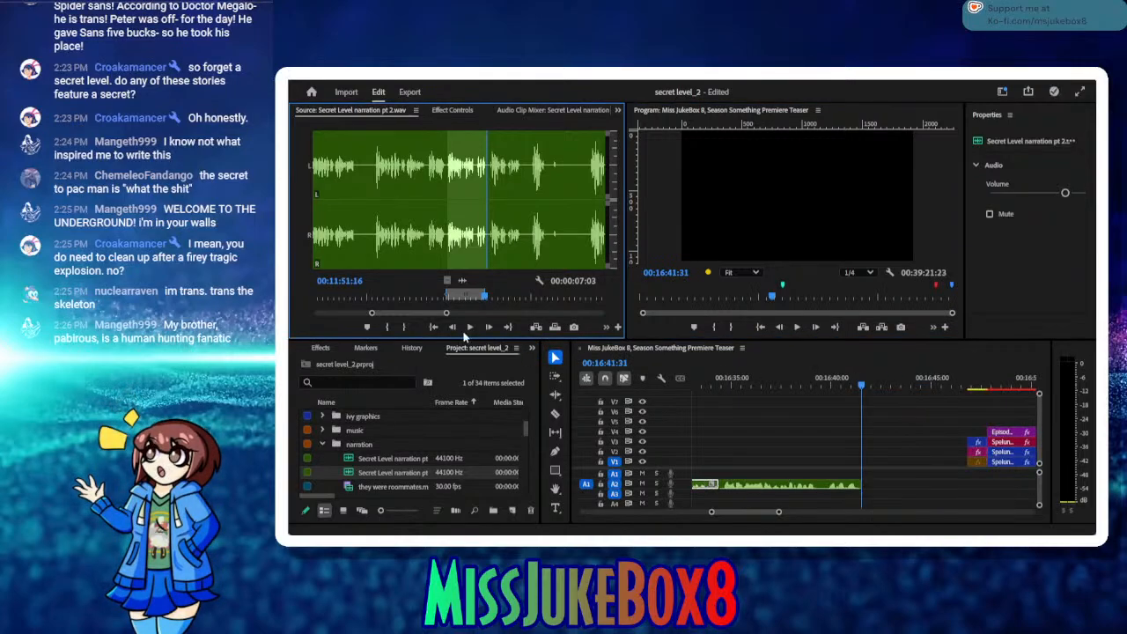
Step: Listen on to the next usable take, mark it from 00:12:10:03 to 00:12:16:07, and insert it at 00:16:41:31
click(469, 326)
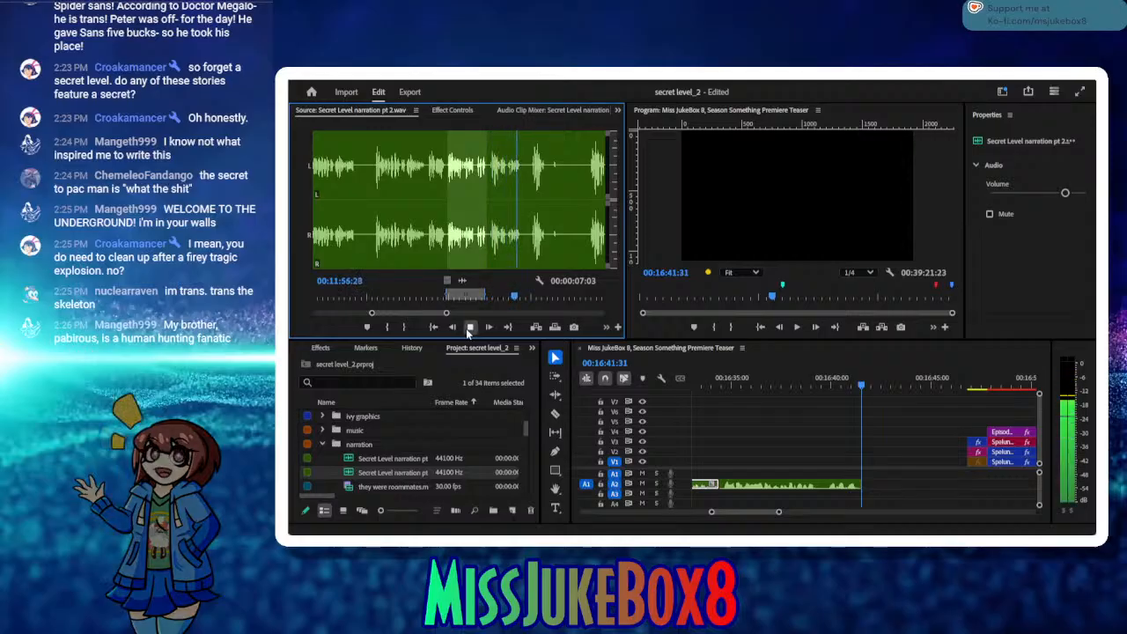
click(469, 327)
click(469, 327)
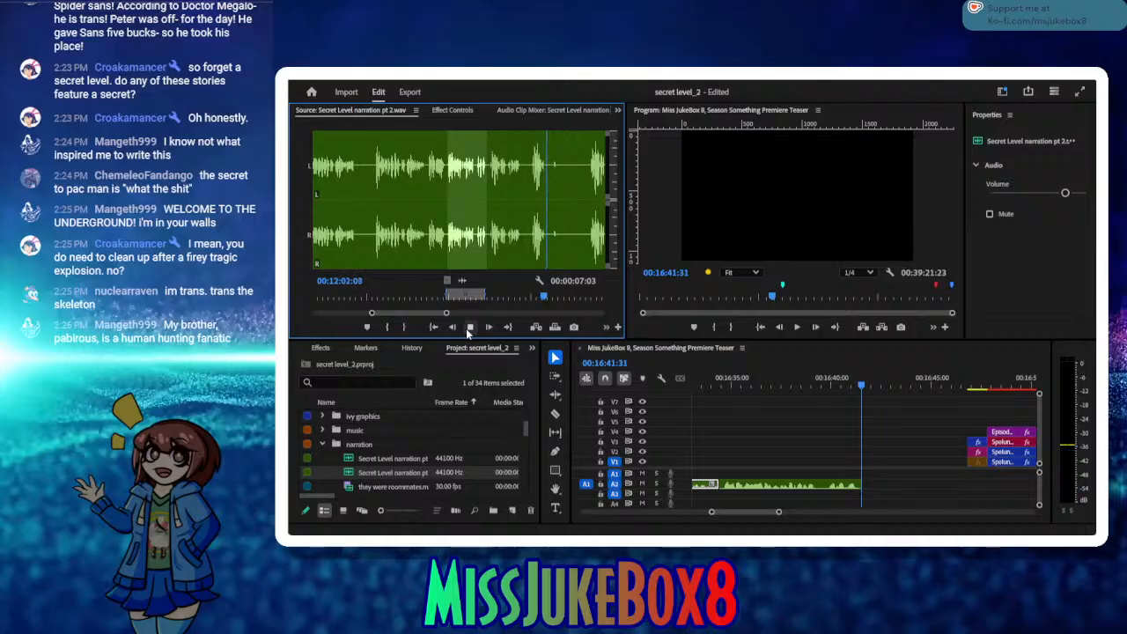
click(470, 327)
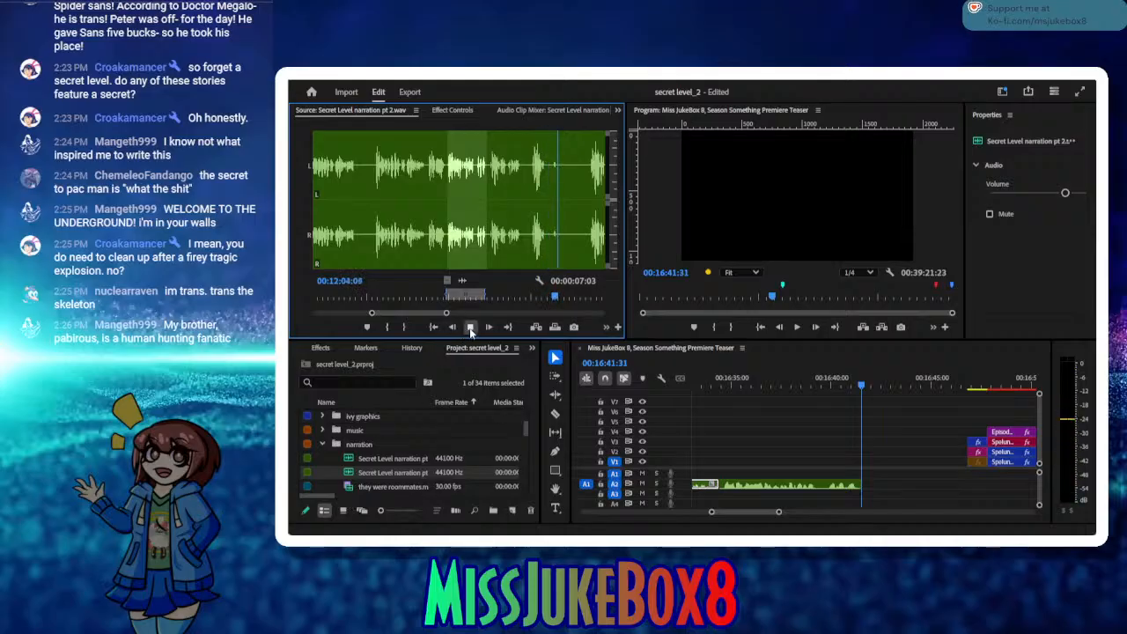
drag(324, 493, 335, 499)
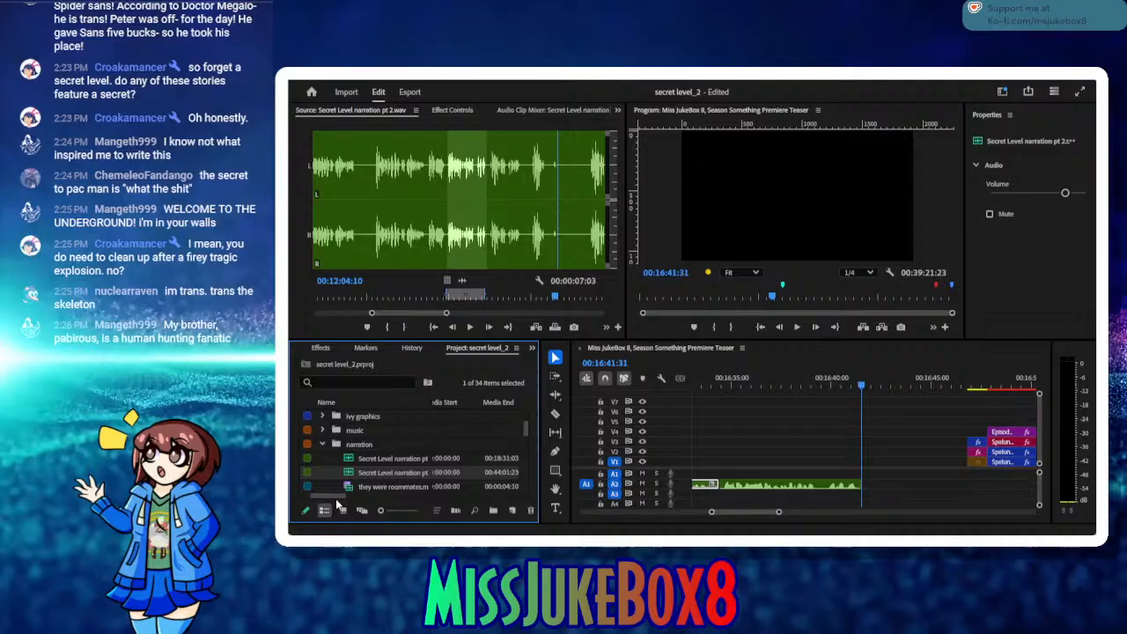
click(471, 326)
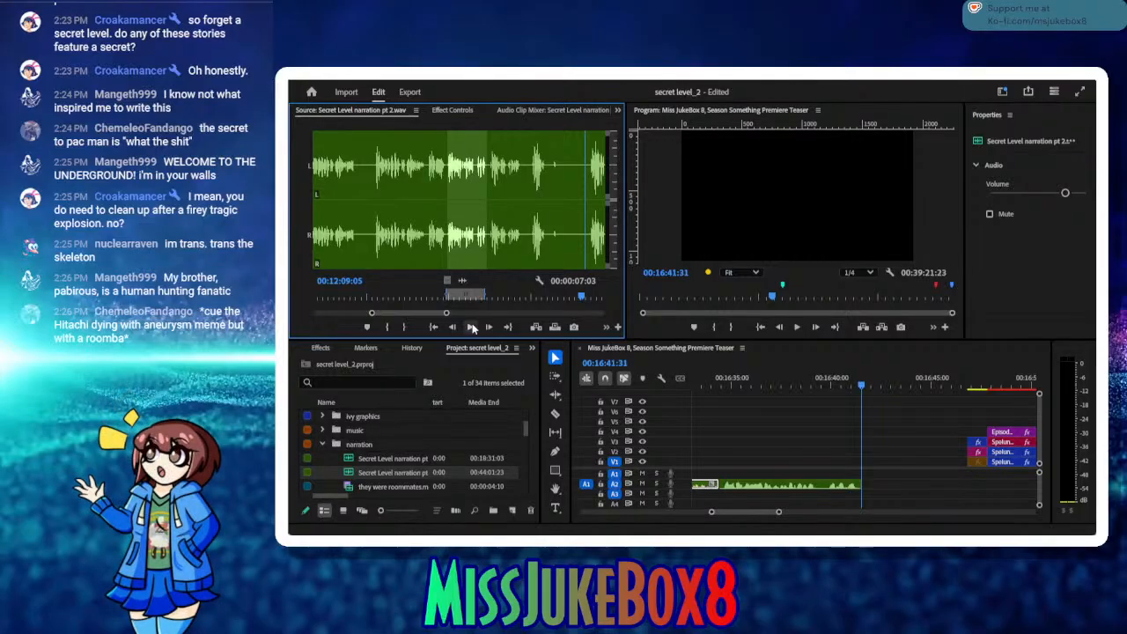
click(472, 328)
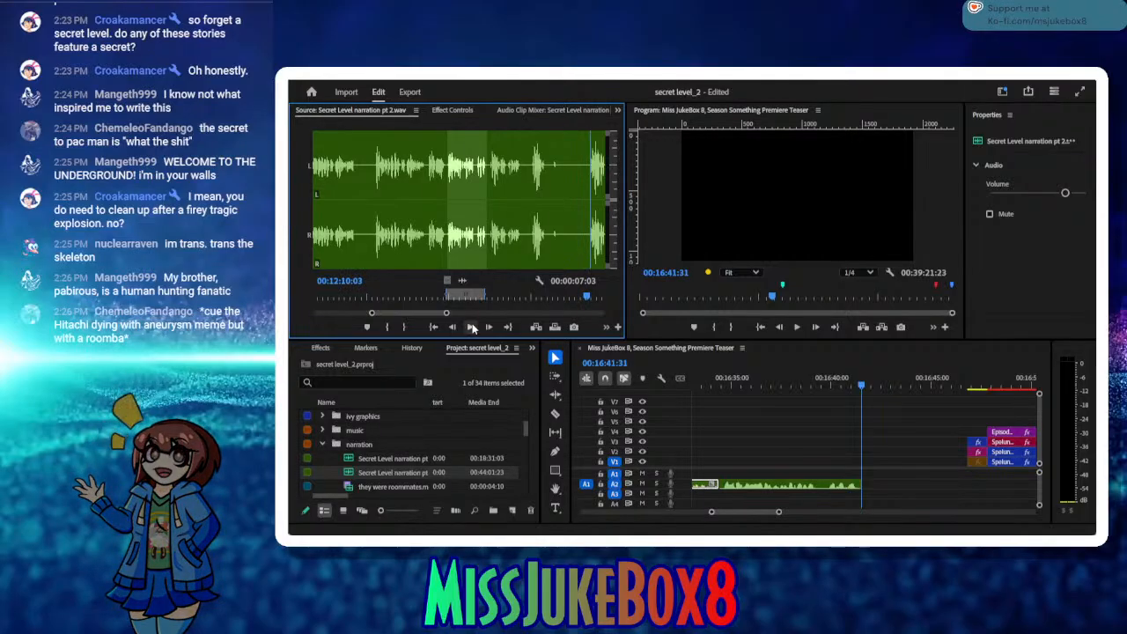
click(386, 326)
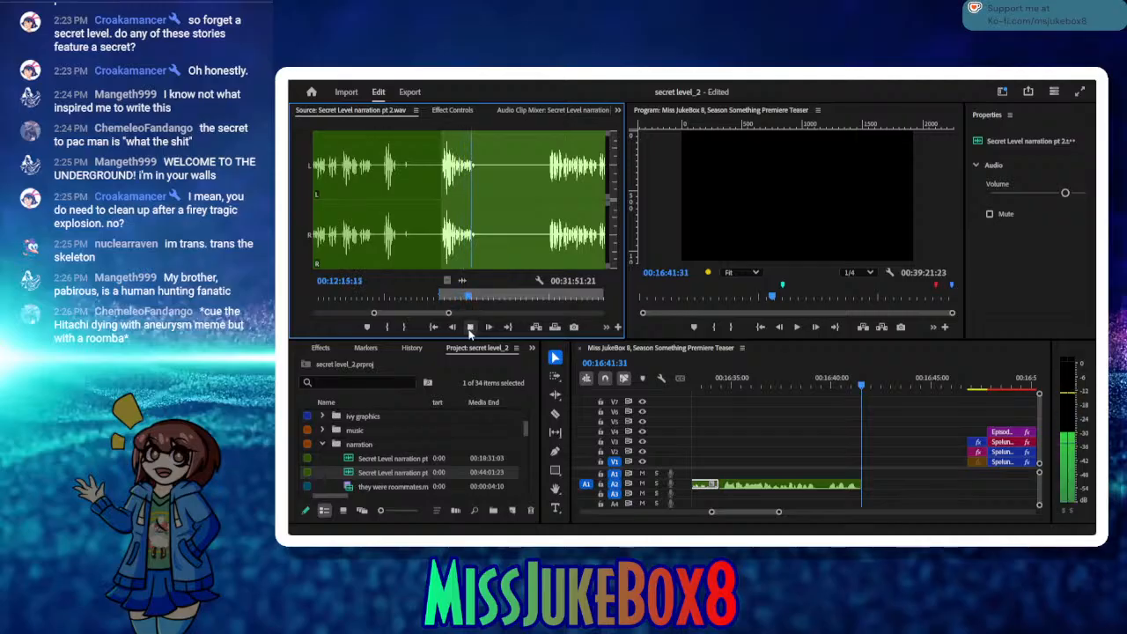
click(470, 328)
click(403, 326)
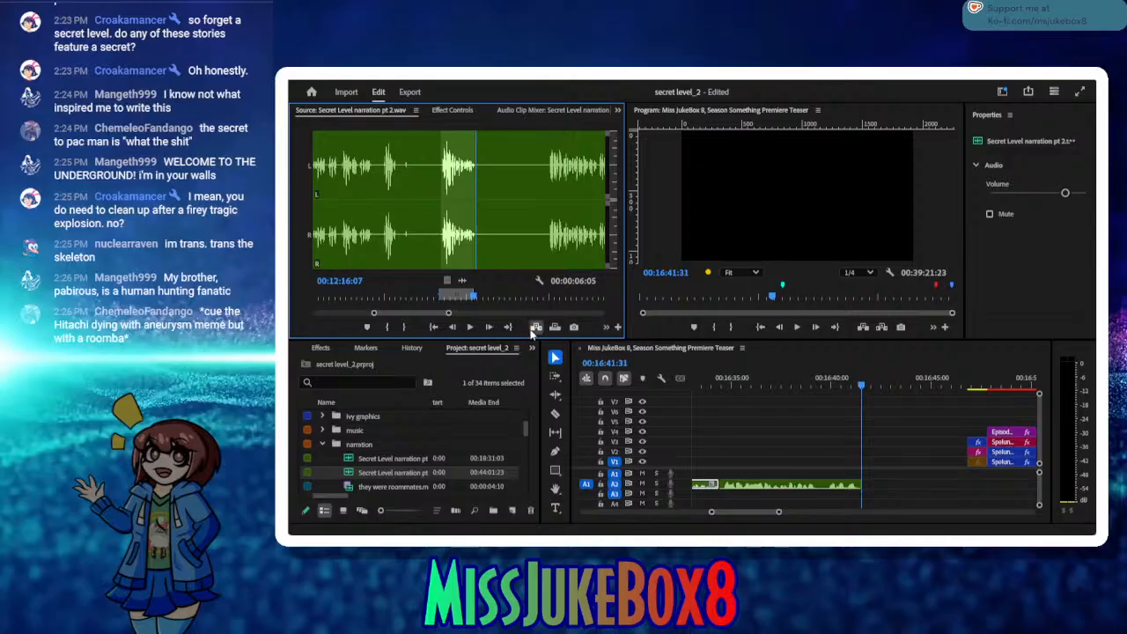
click(535, 327)
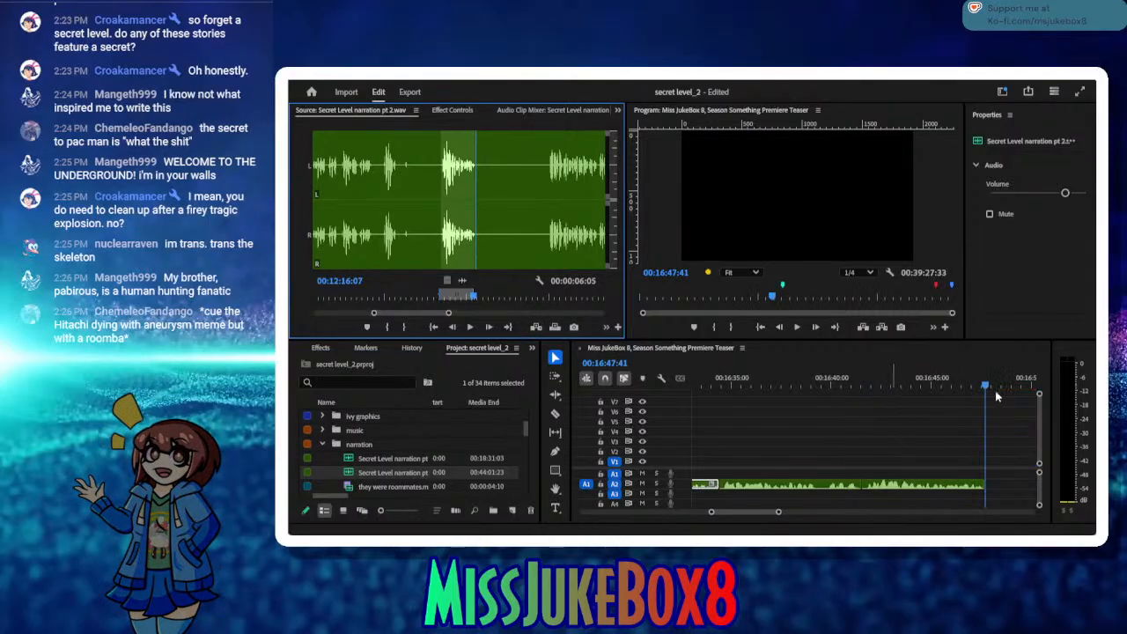
Step: Move the Episode 12 Spelunky title clips back against the end of the narration and save the project
drag(995, 390, 970, 461)
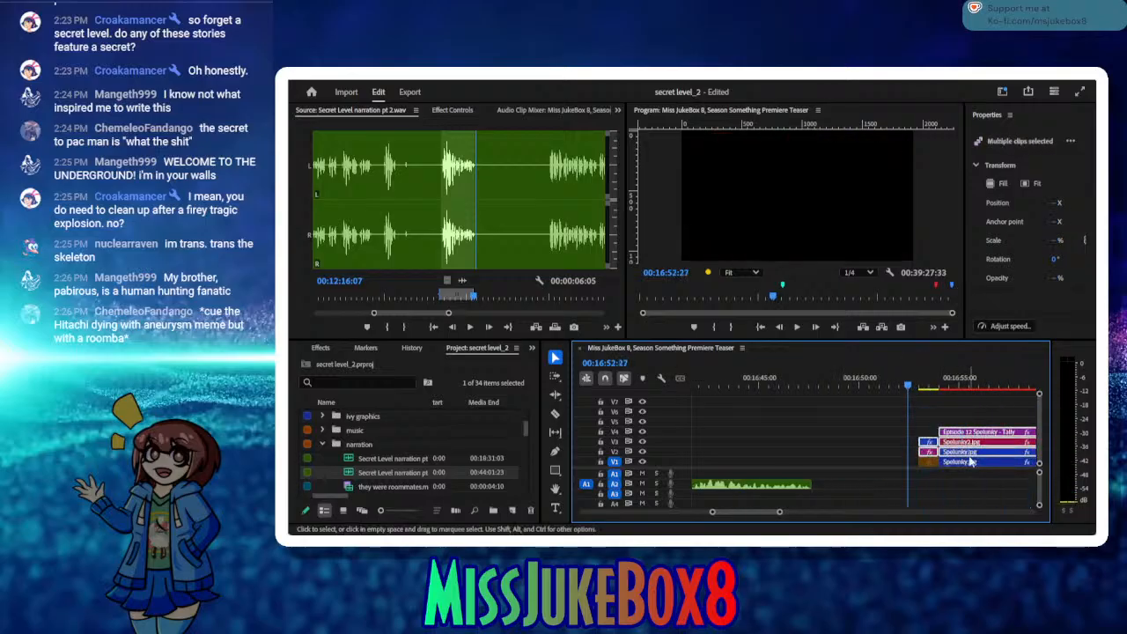
click(904, 406)
drag(912, 411, 853, 453)
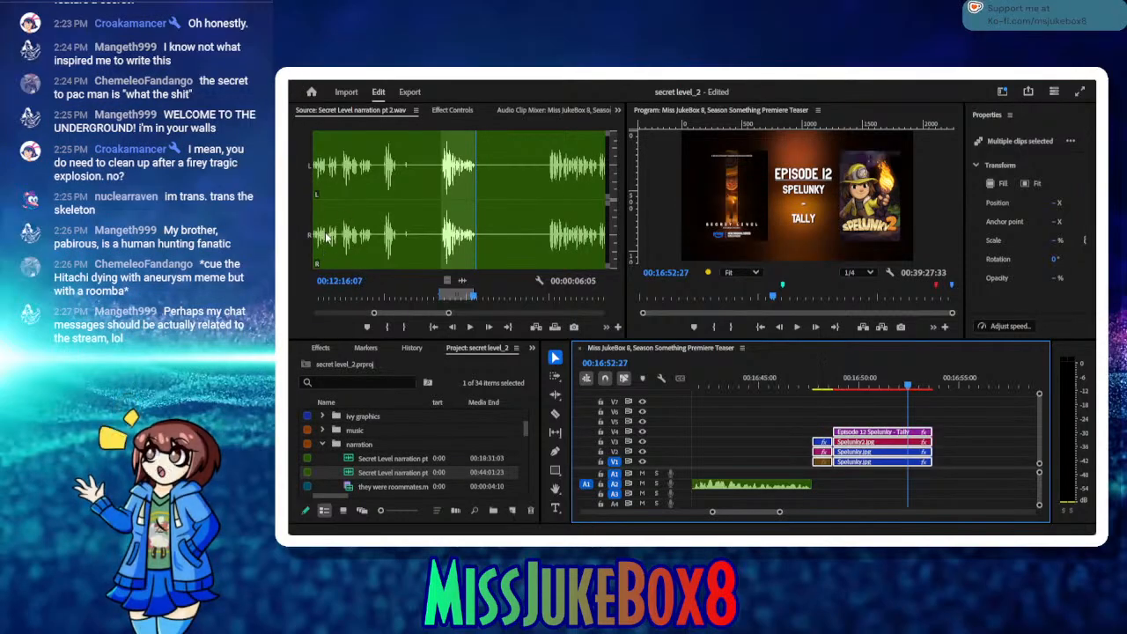
key(ctrl+s)
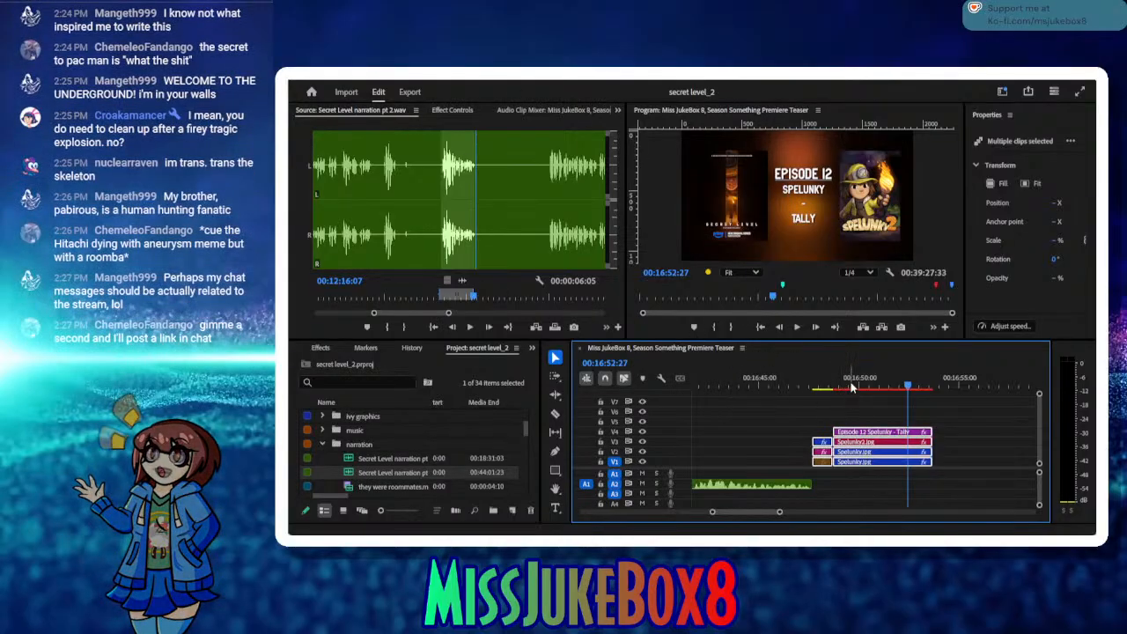
Step: Set the timeline playhead to 00:16:54:01, just past the Spelunky clips, and mark a source in point at 00:12:29:13
drag(852, 387, 884, 408)
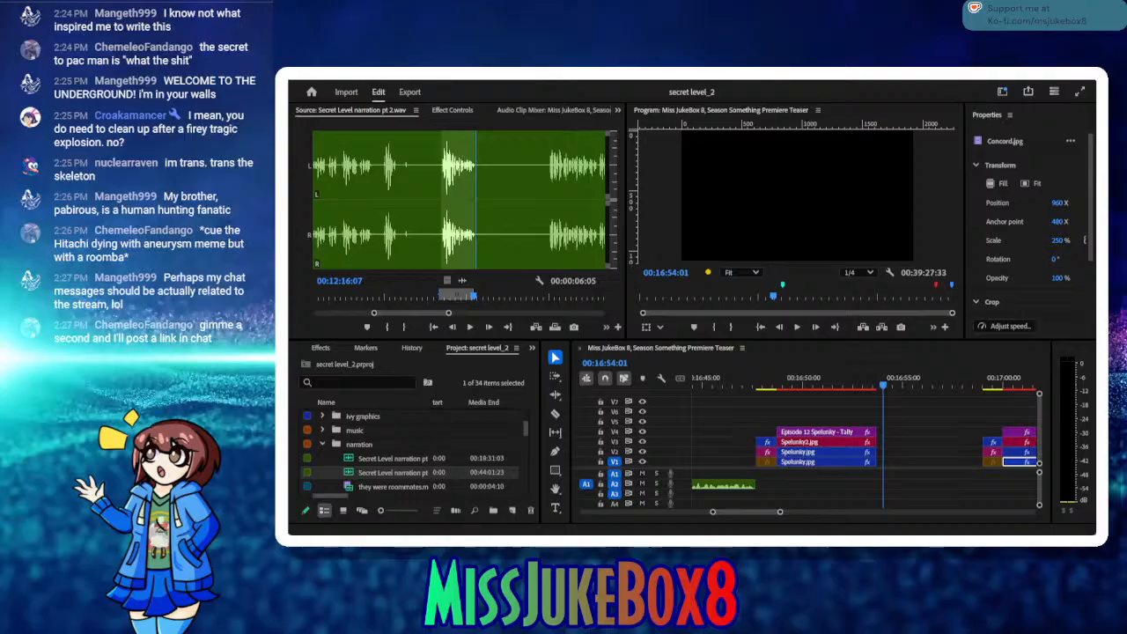
click(474, 329)
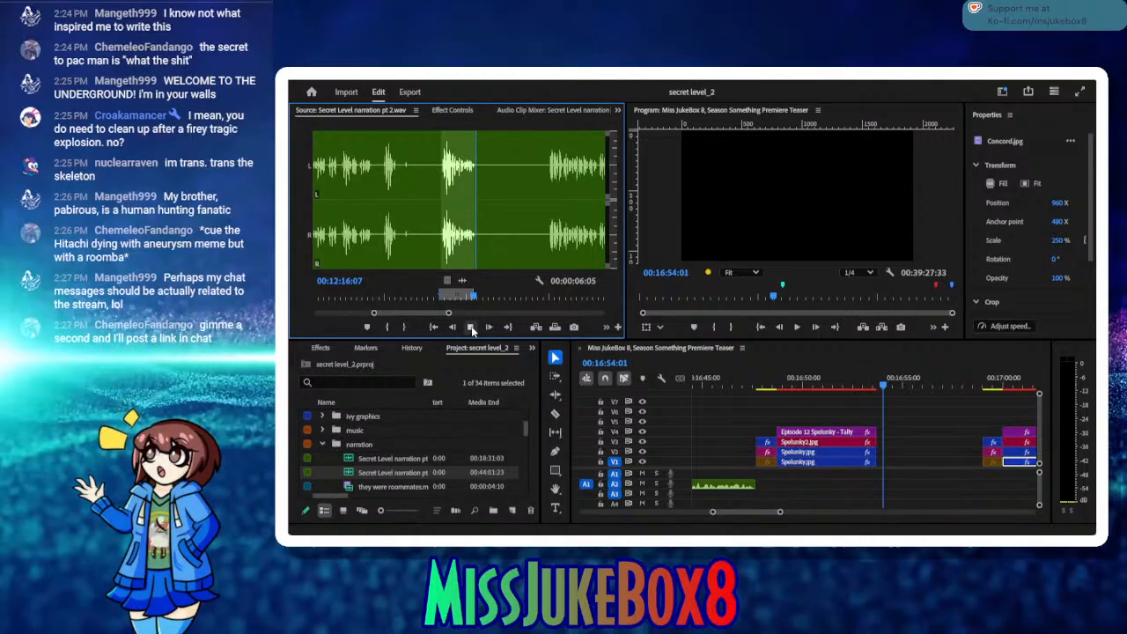
click(472, 328)
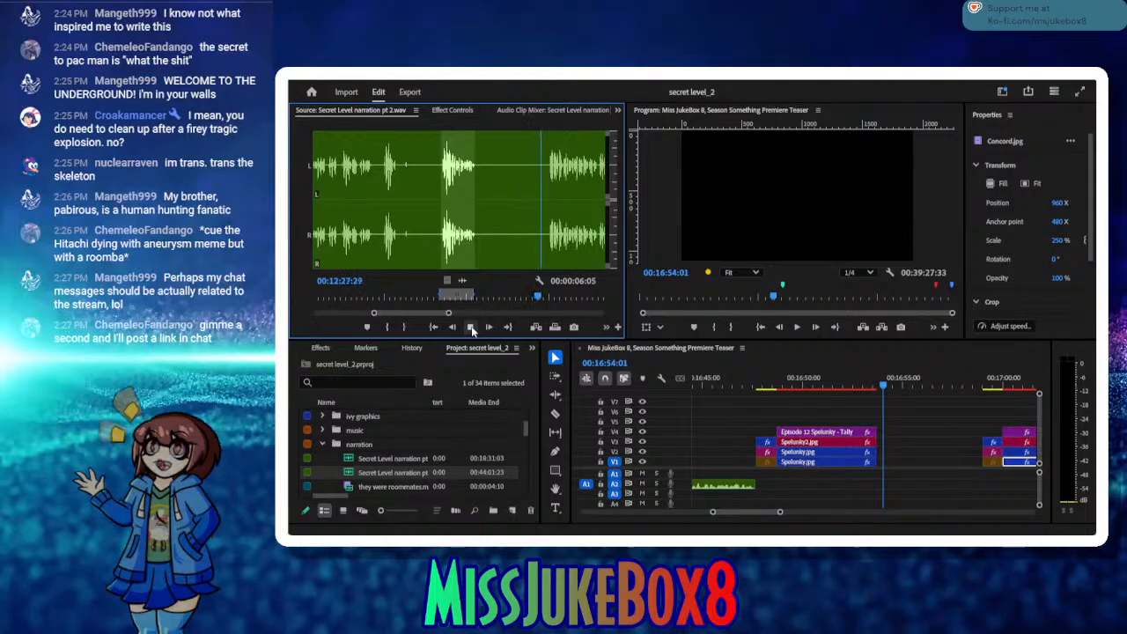
click(471, 330)
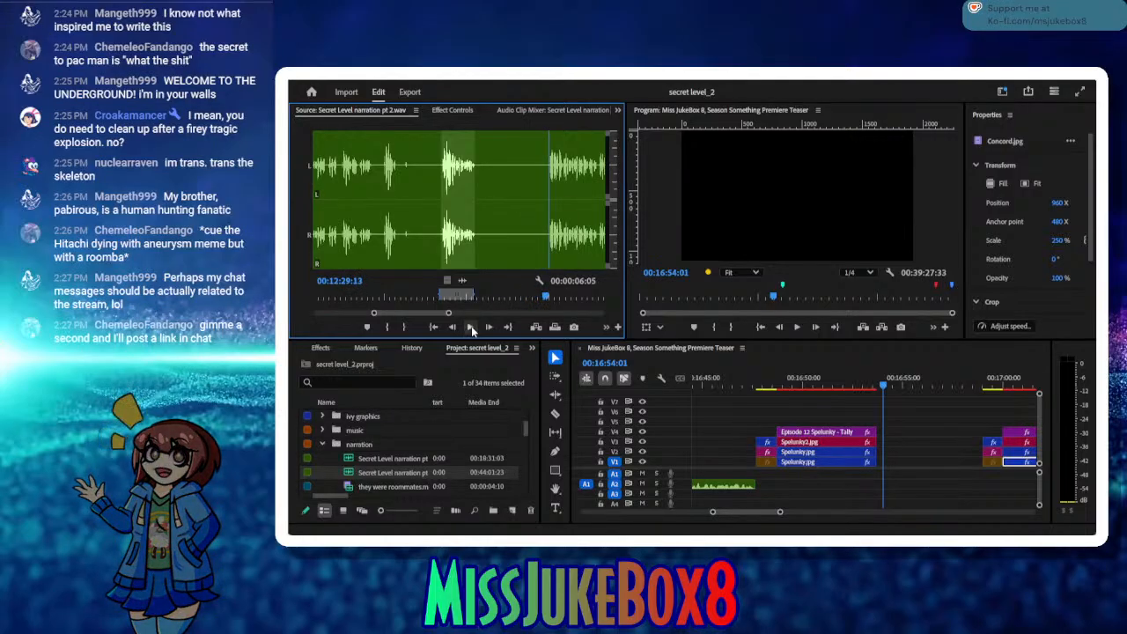
click(387, 328)
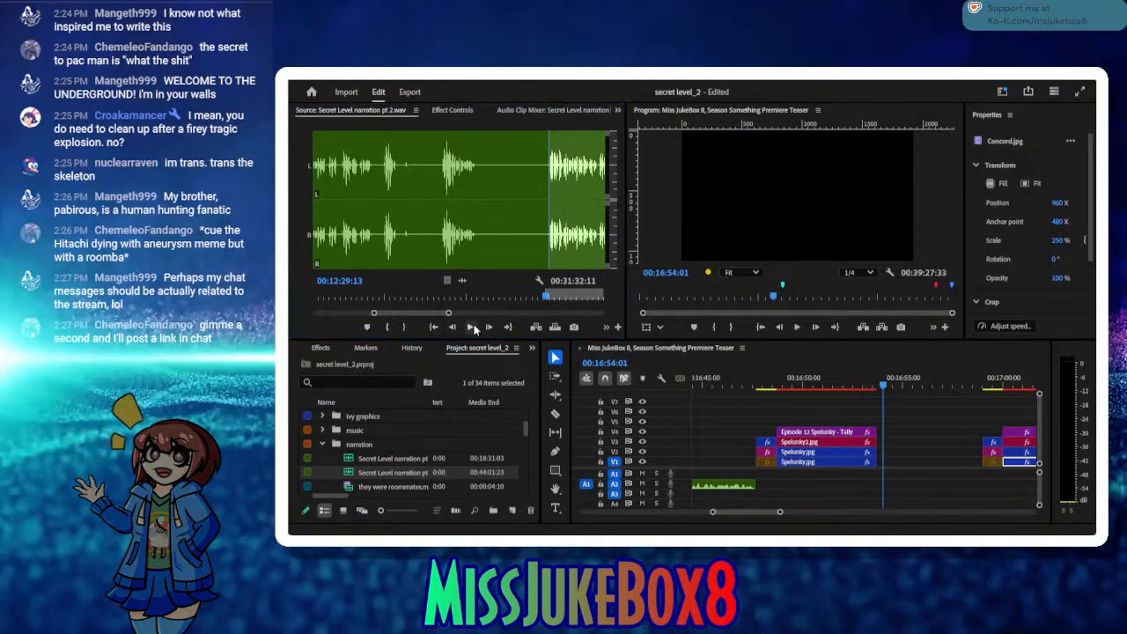
Step: Compare the narration takes following the in point and mark the source out point at 00:12:38:02
click(466, 331)
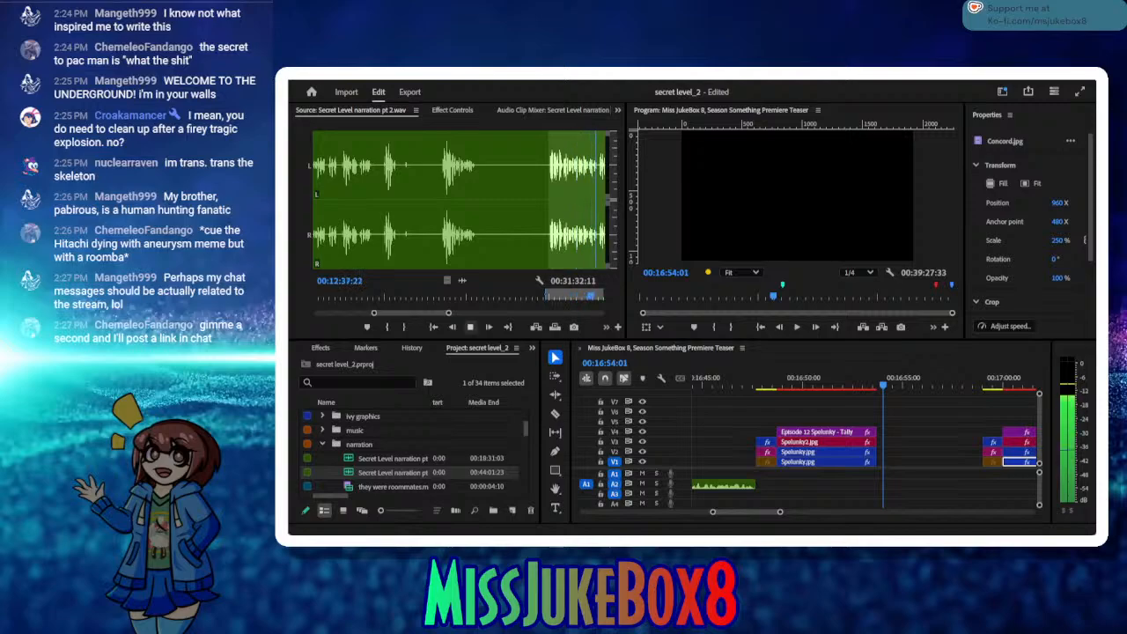
click(471, 327)
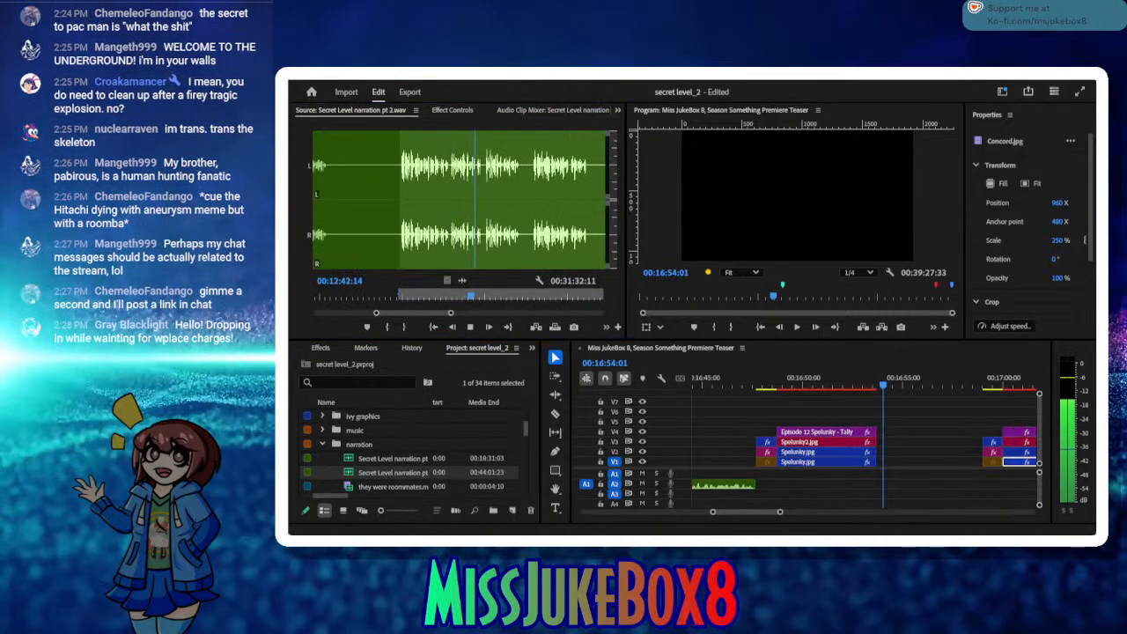
click(472, 327)
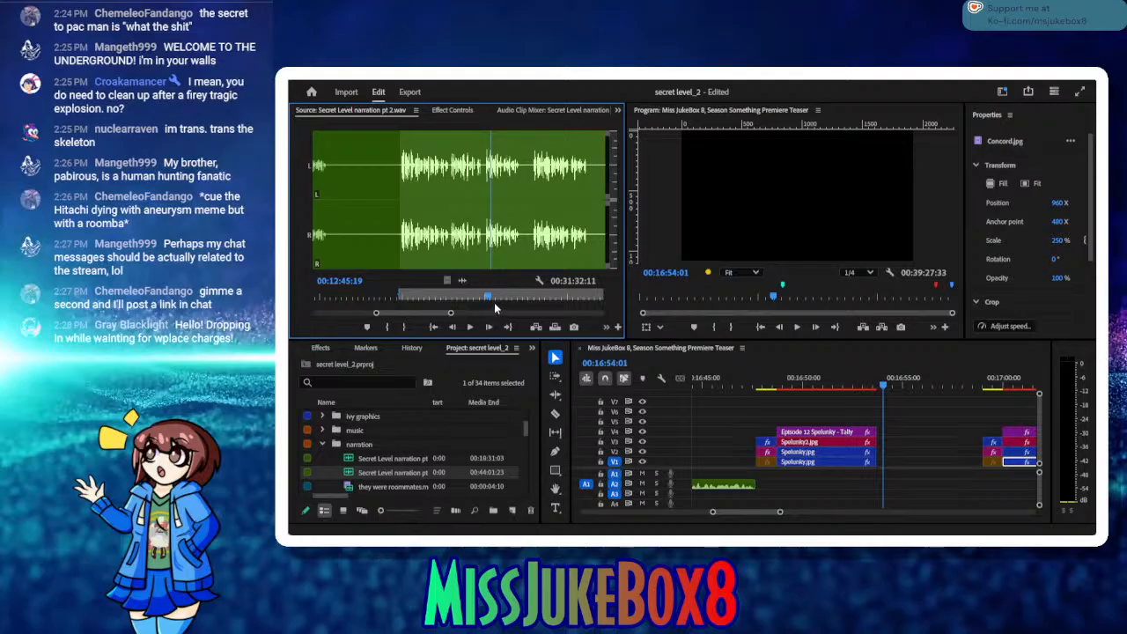
drag(490, 299, 440, 298)
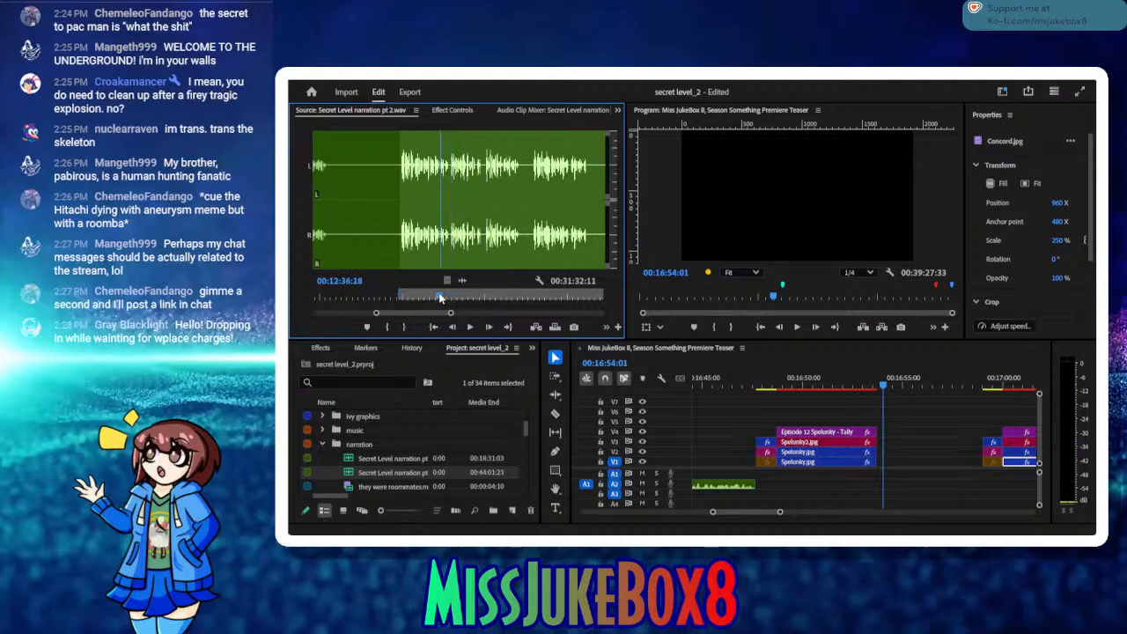
click(469, 328)
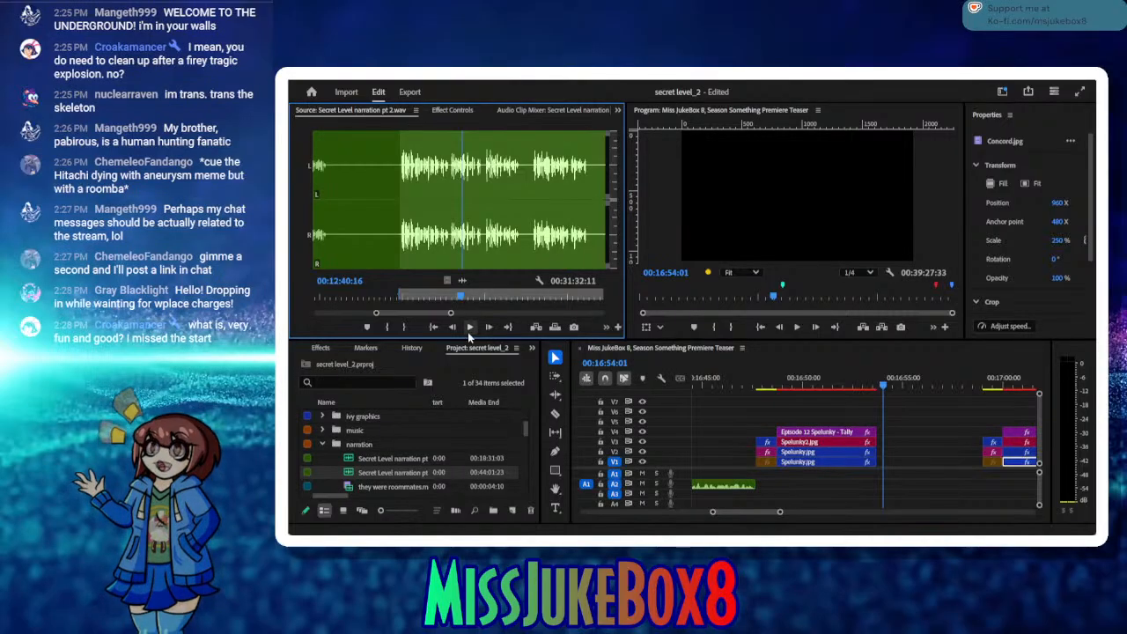
click(469, 329)
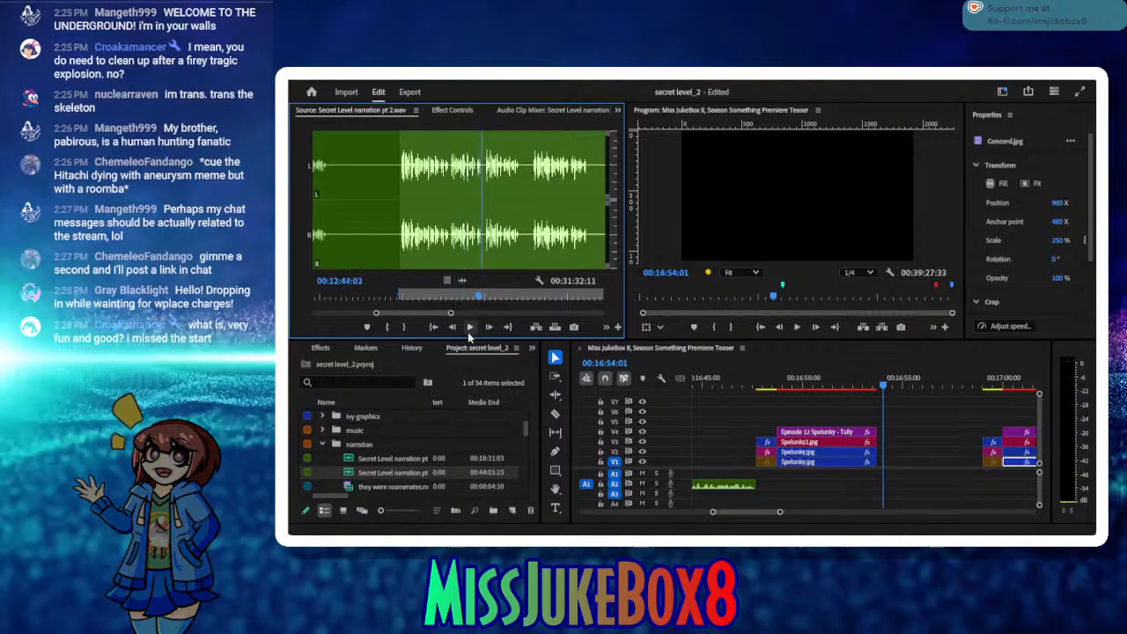
click(469, 328)
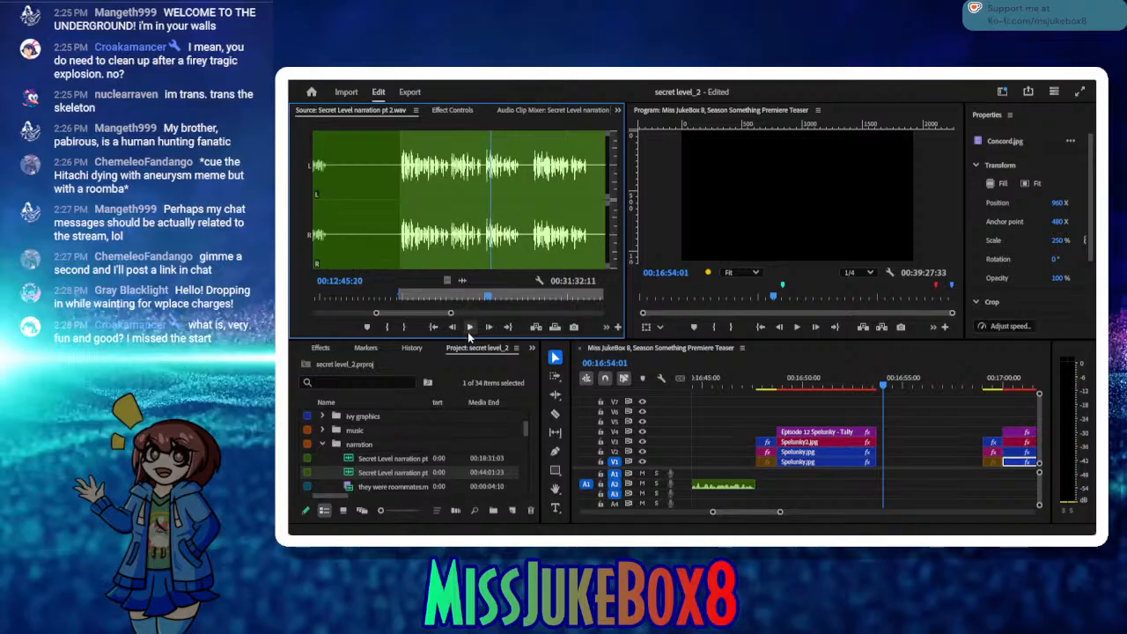
click(472, 328)
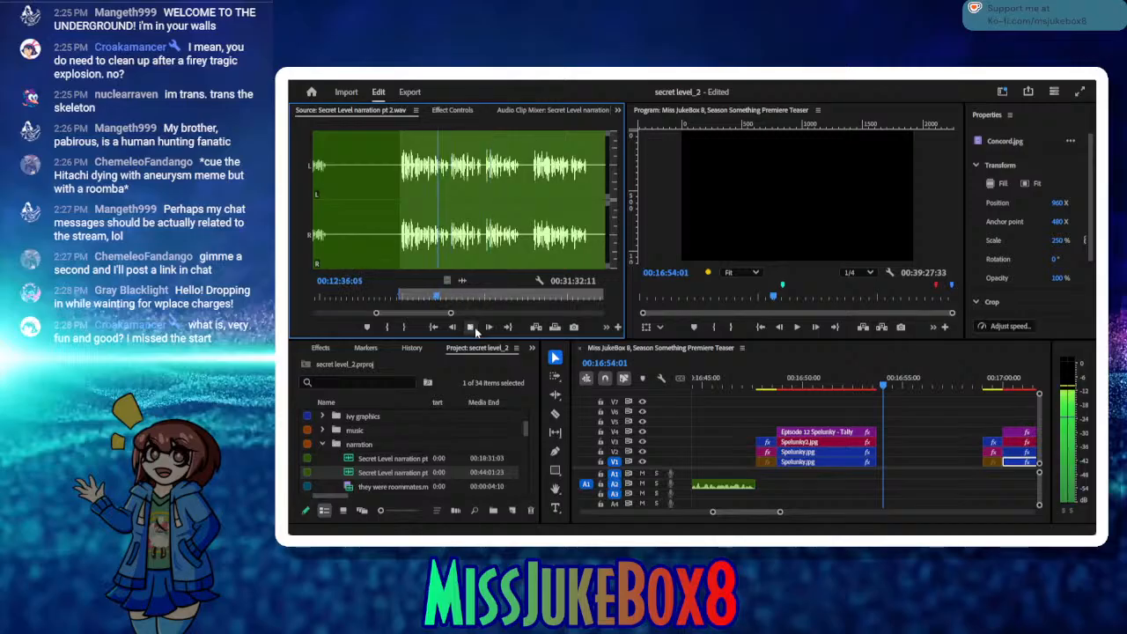
click(472, 328)
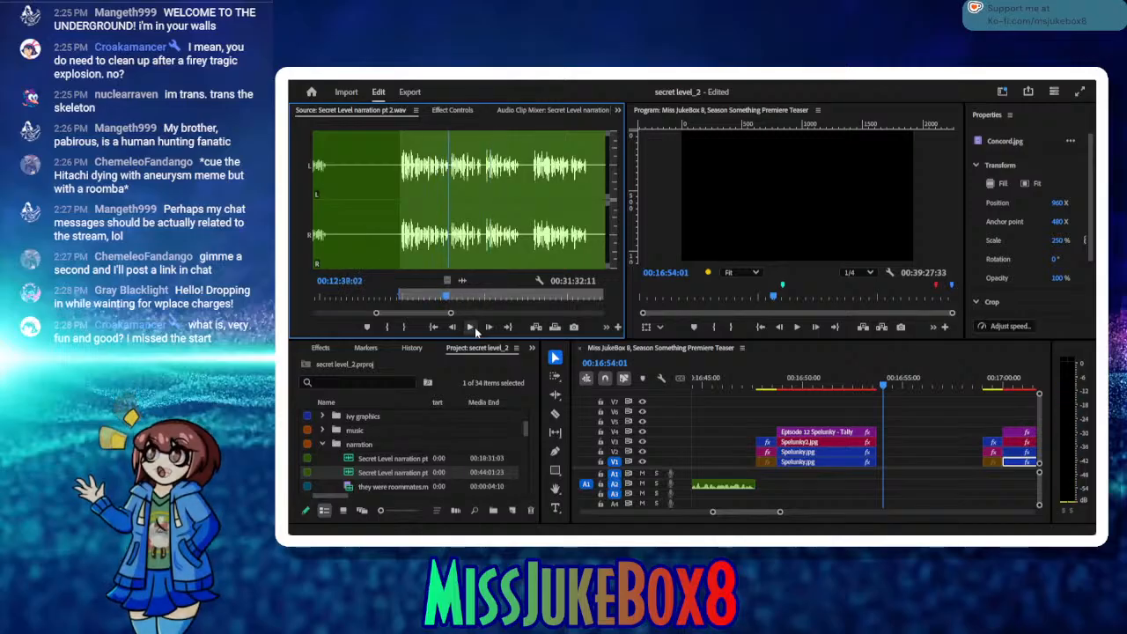
click(406, 328)
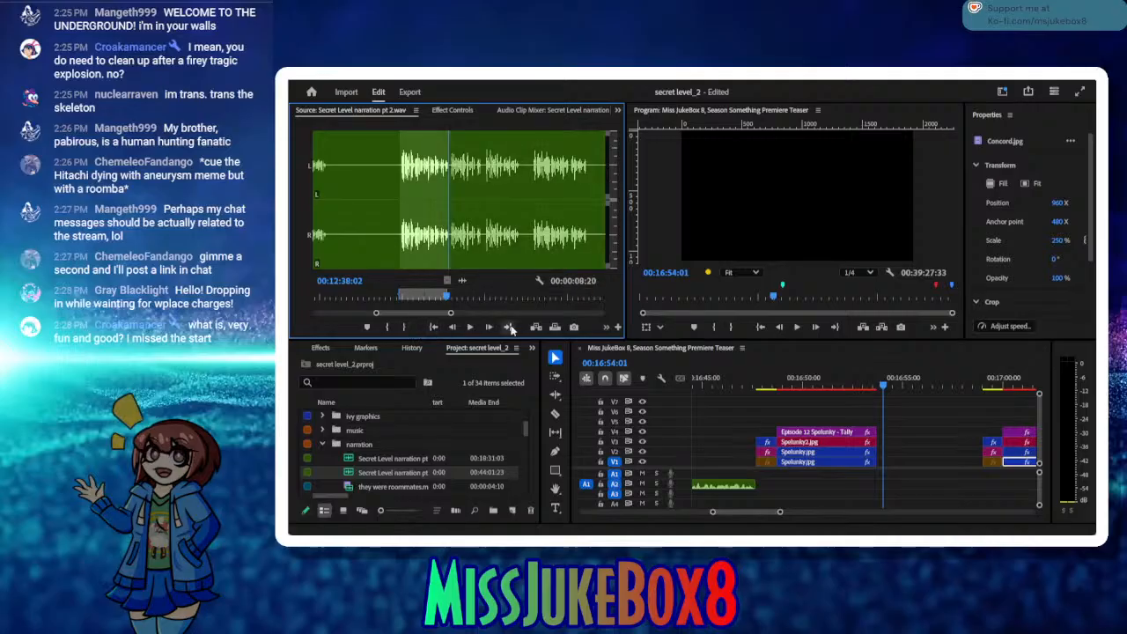
Step: Insert the marked narration take at 00:16:54:01 and move it back against the end of the Spelunky title clips
click(534, 326)
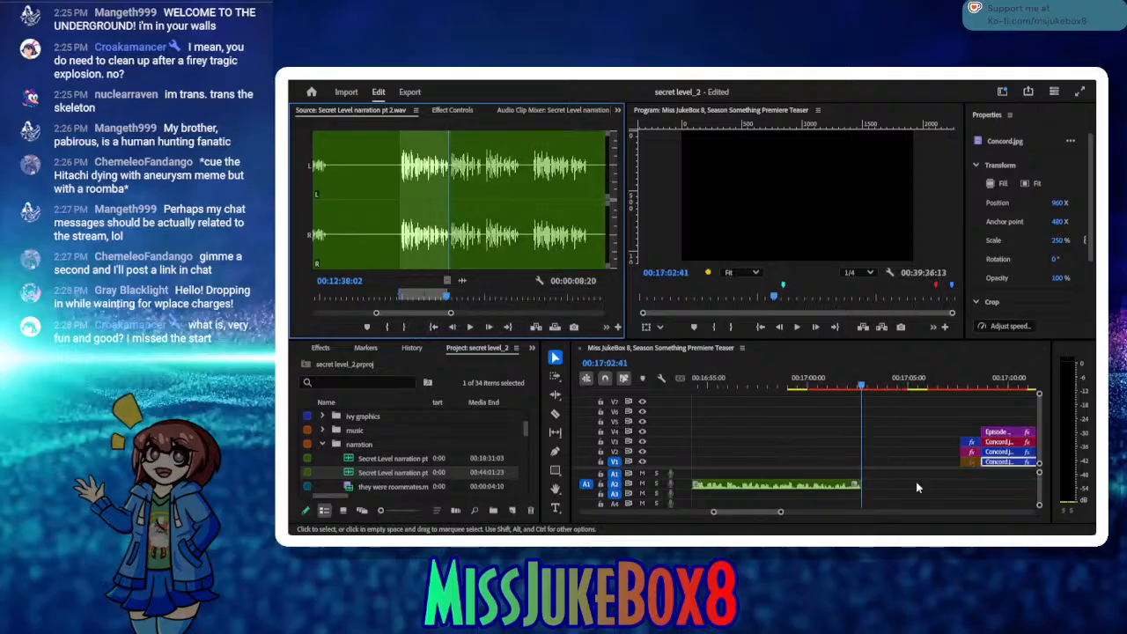
click(763, 388)
drag(682, 396, 735, 416)
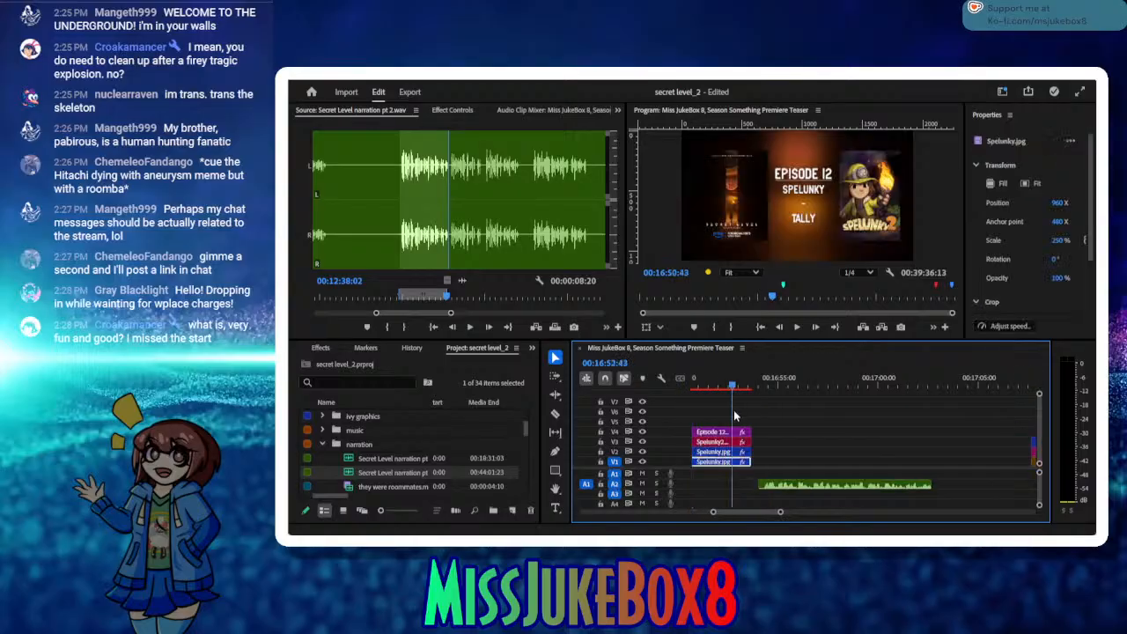
drag(789, 485, 779, 391)
click(819, 388)
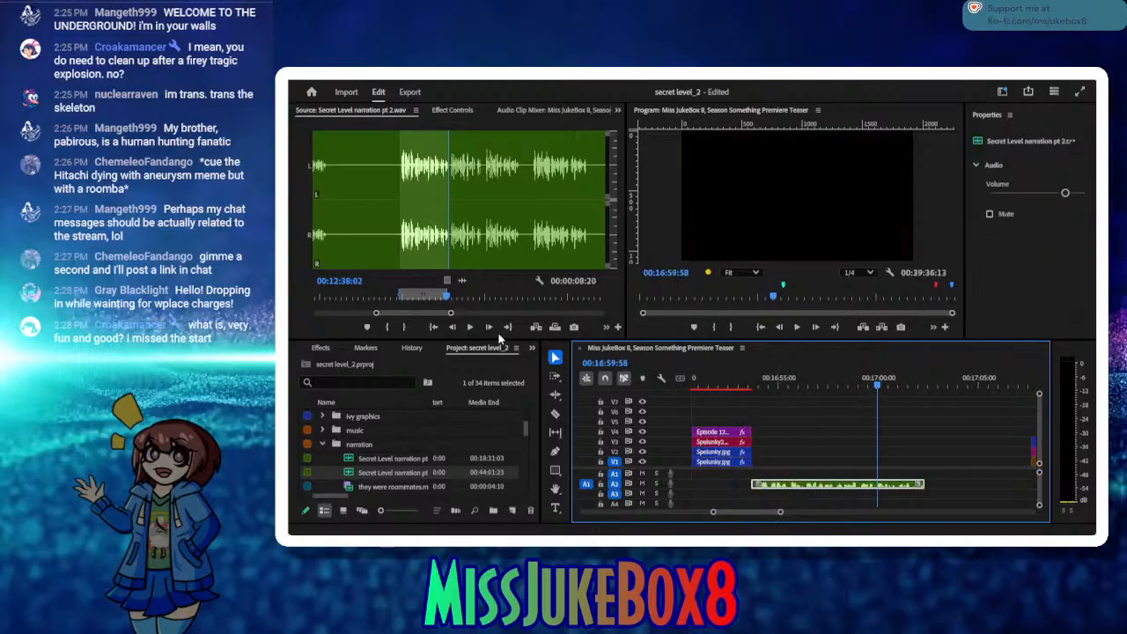
Step: Listen on to the next usable take, mark it from 00:12:44:18 to 00:12:50:20, and insert it at 00:17:02:21
click(470, 326)
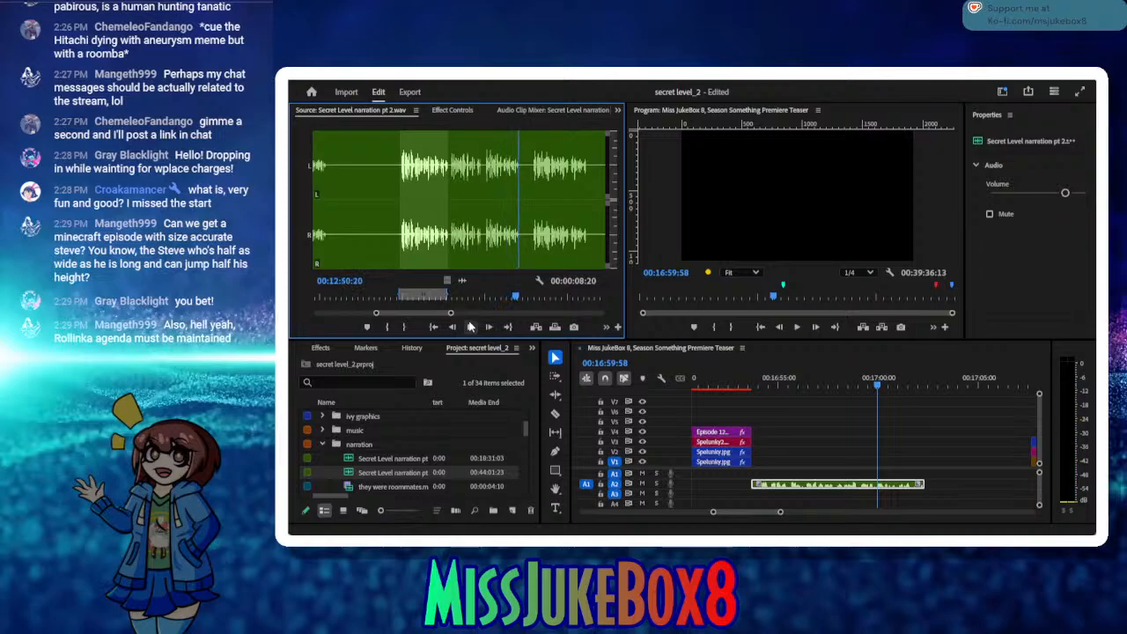
click(403, 327)
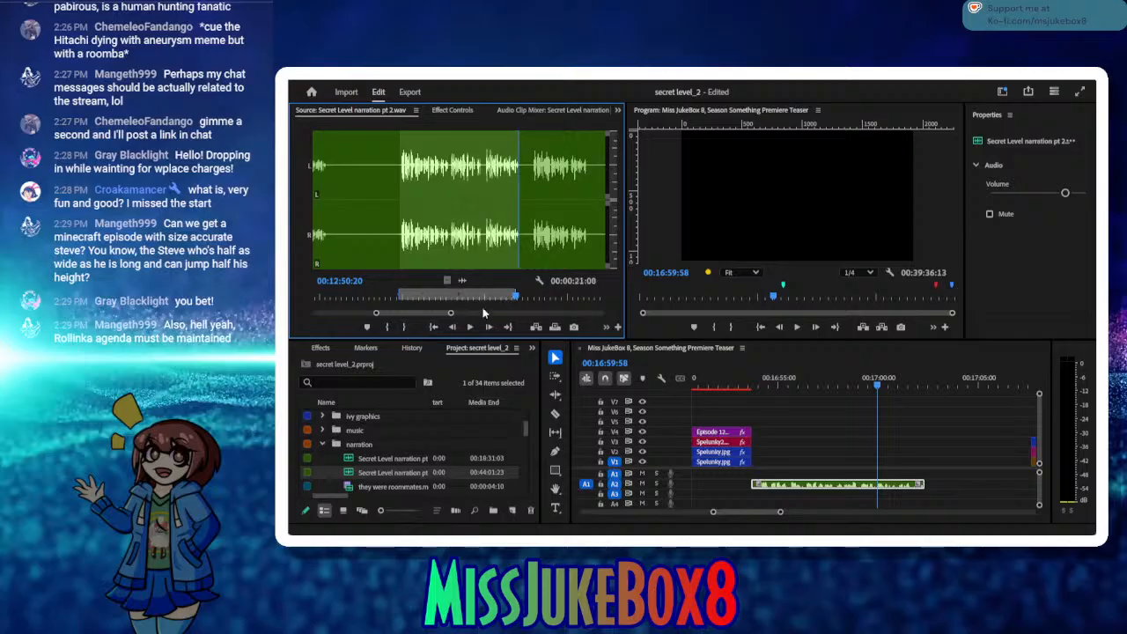
drag(506, 297, 484, 298)
click(387, 327)
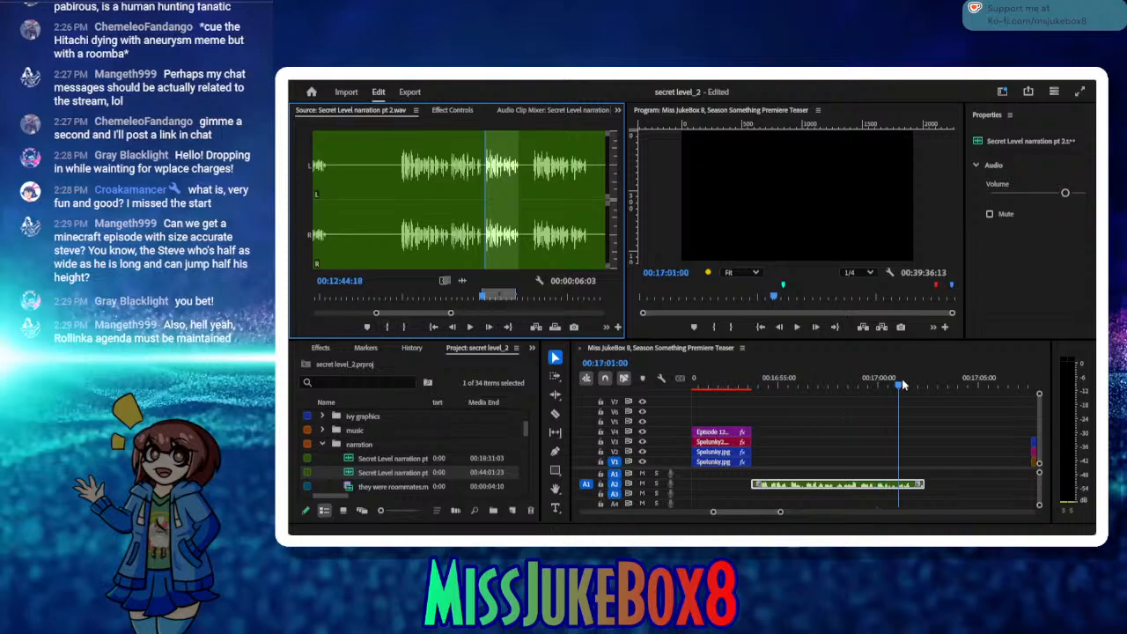
drag(902, 384, 925, 385)
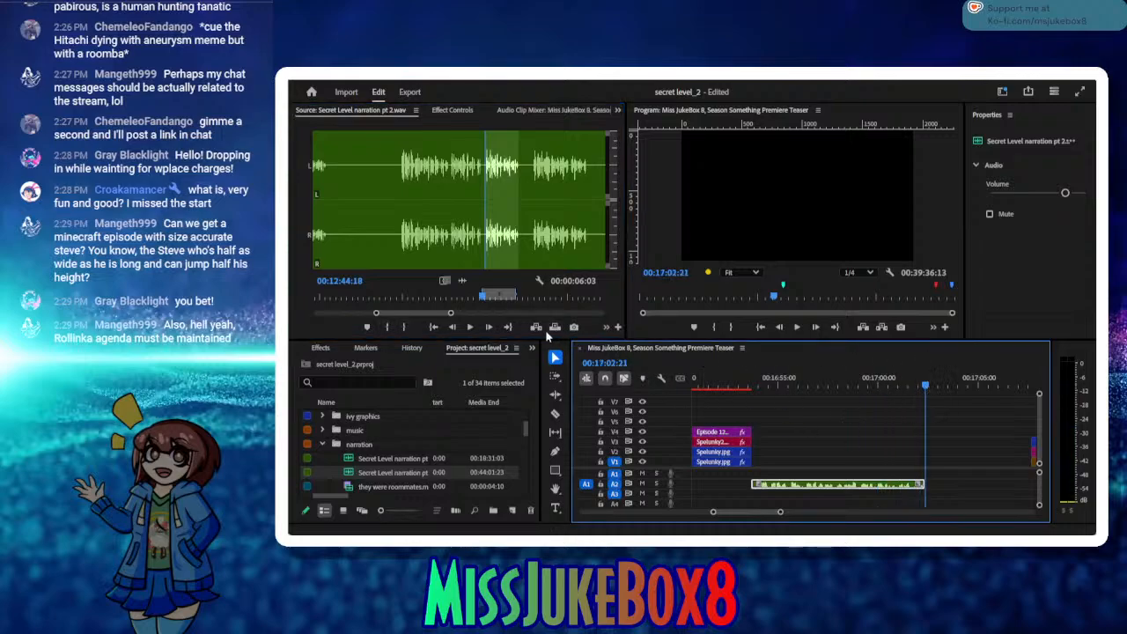
click(537, 327)
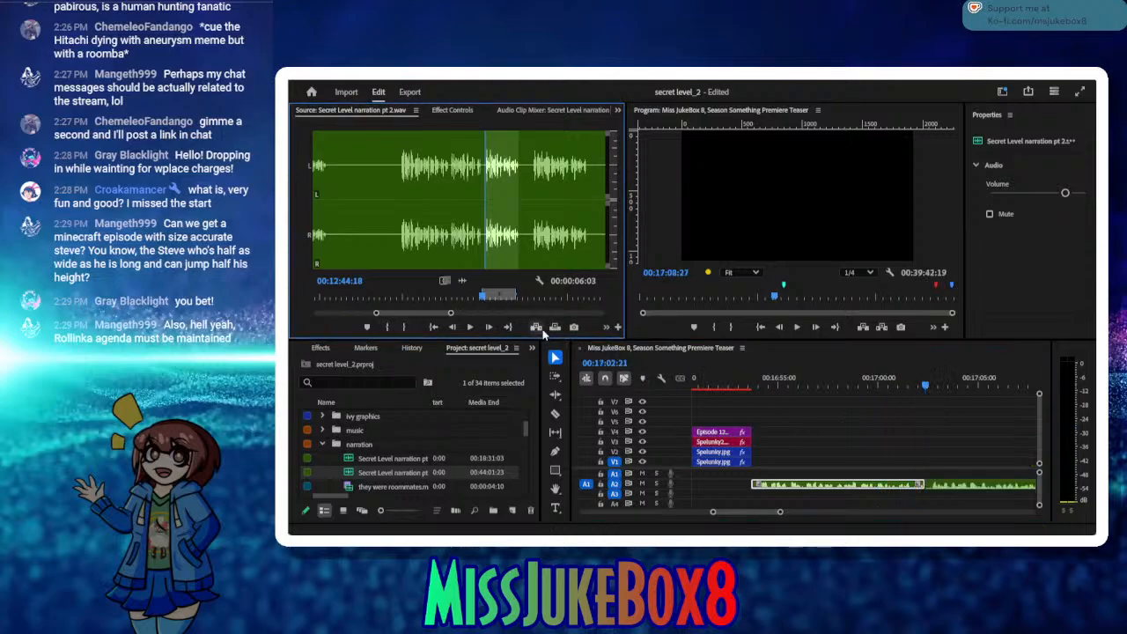
click(779, 485)
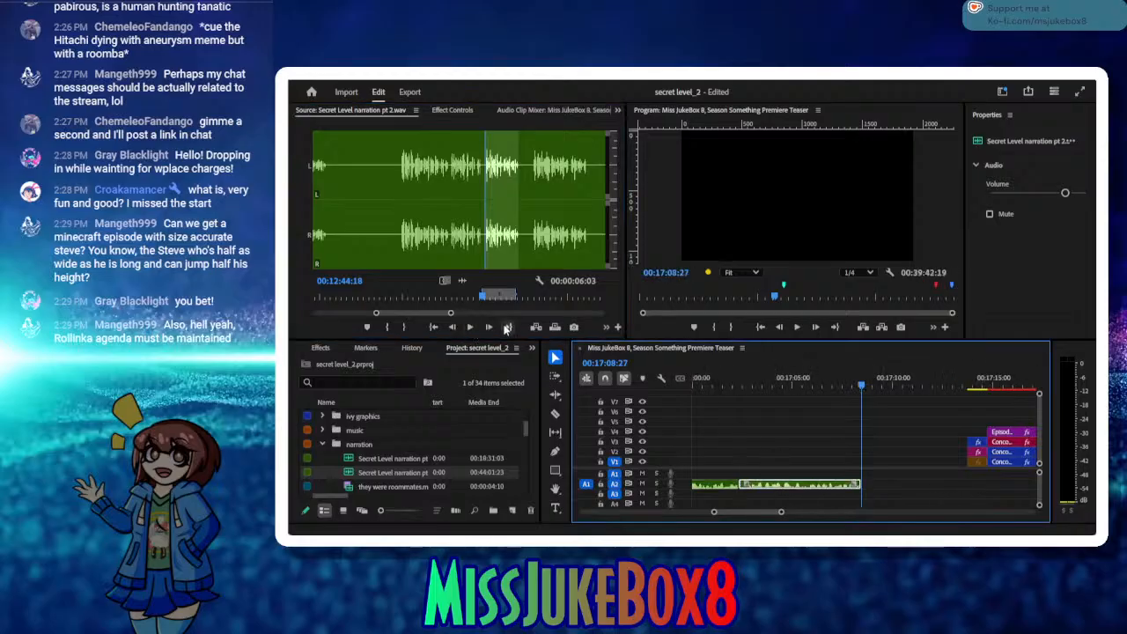
Step: Listen to the following take, mark it from 00:12:53:05 to 00:13:02:29, and insert it at 00:17:08:27
click(506, 327)
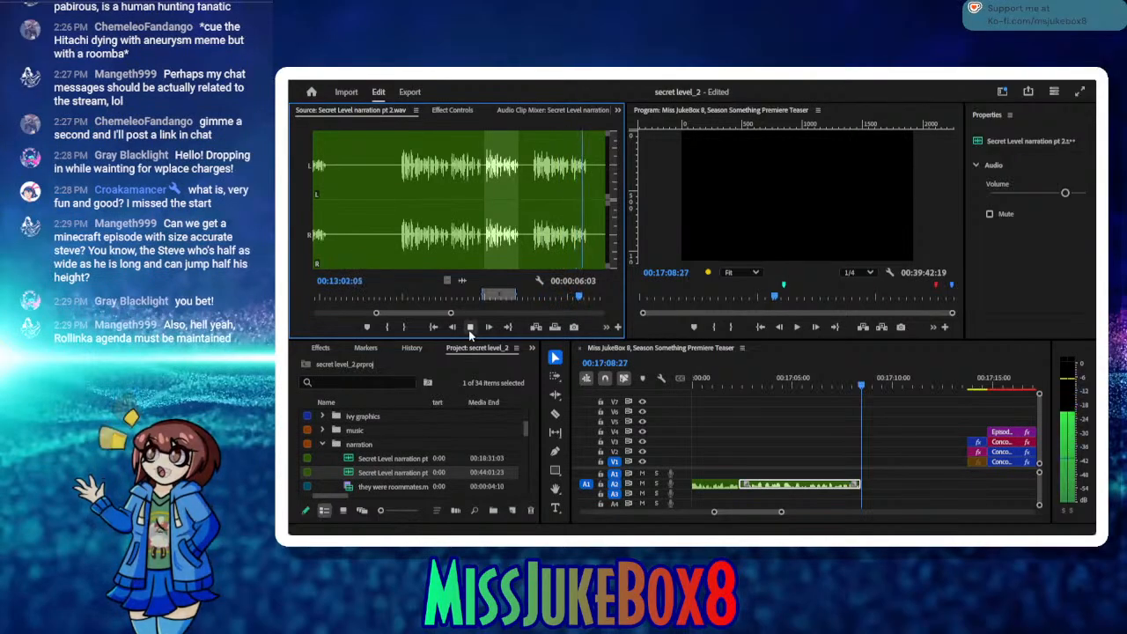
click(470, 328)
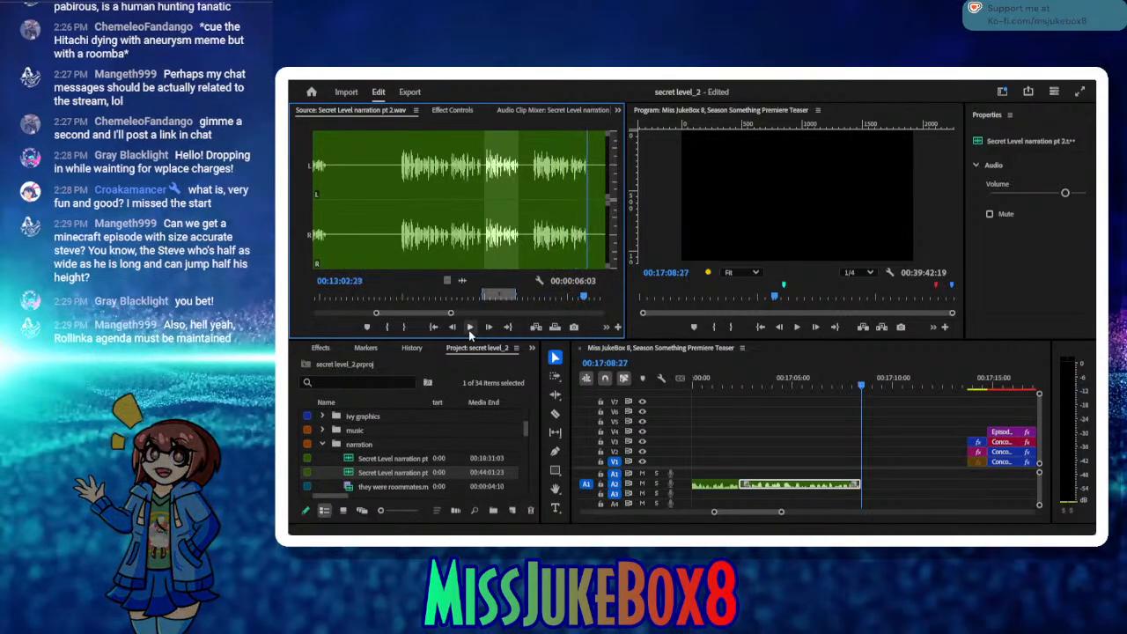
click(403, 327)
click(531, 298)
drag(533, 297, 530, 297)
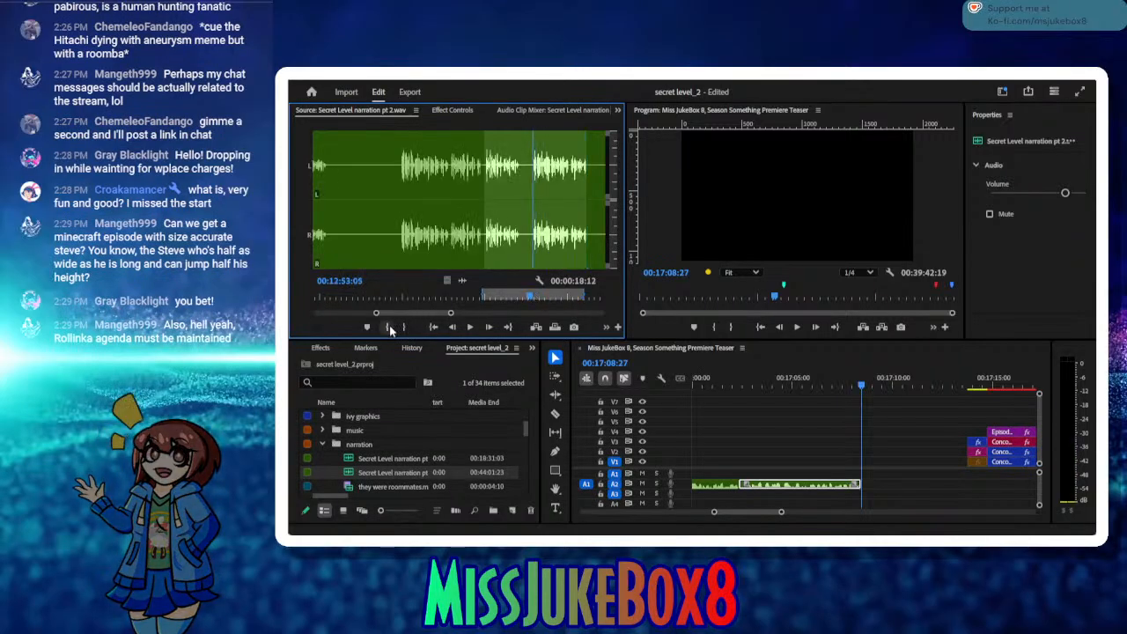
click(389, 326)
click(535, 327)
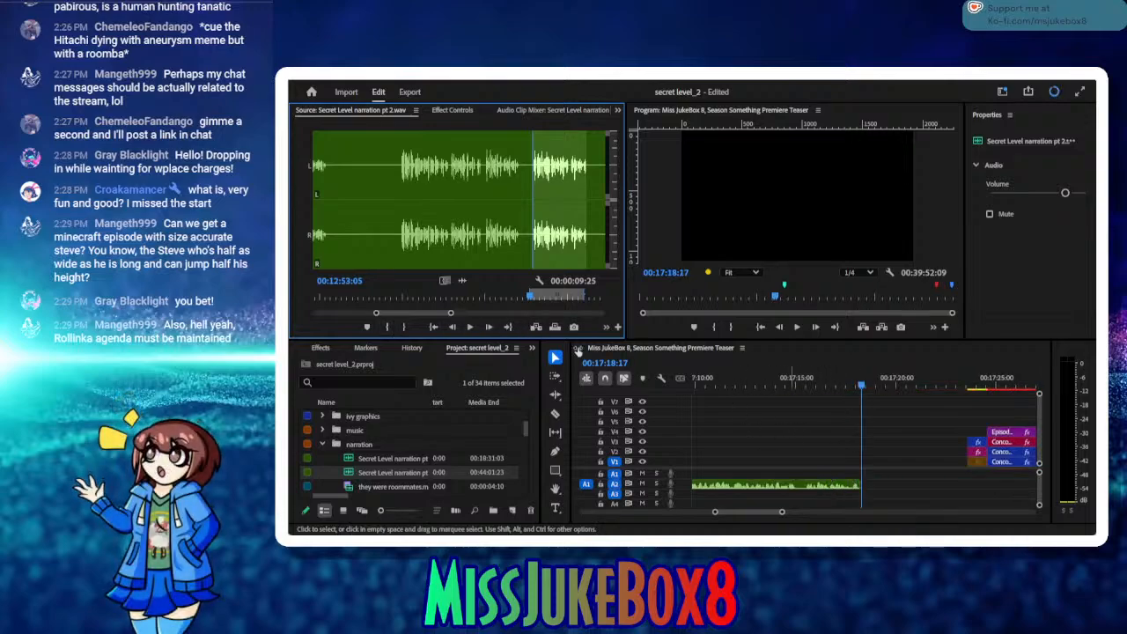
Step: Listen to the alternate take further on in the source and delete the last inserted narration clip from the timeline
click(508, 327)
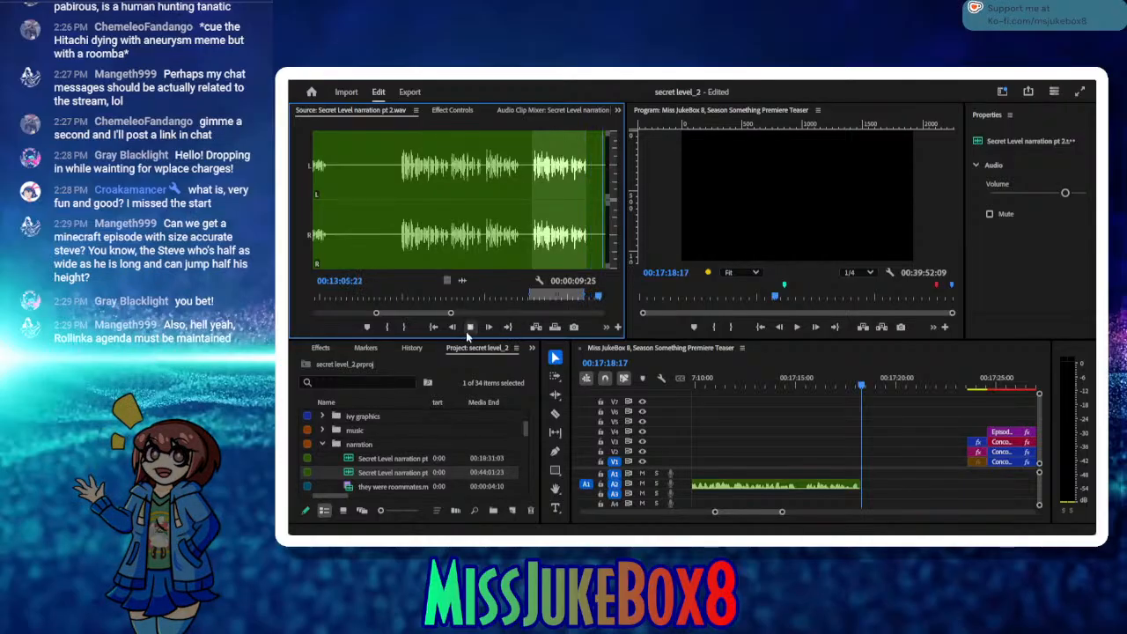
click(468, 330)
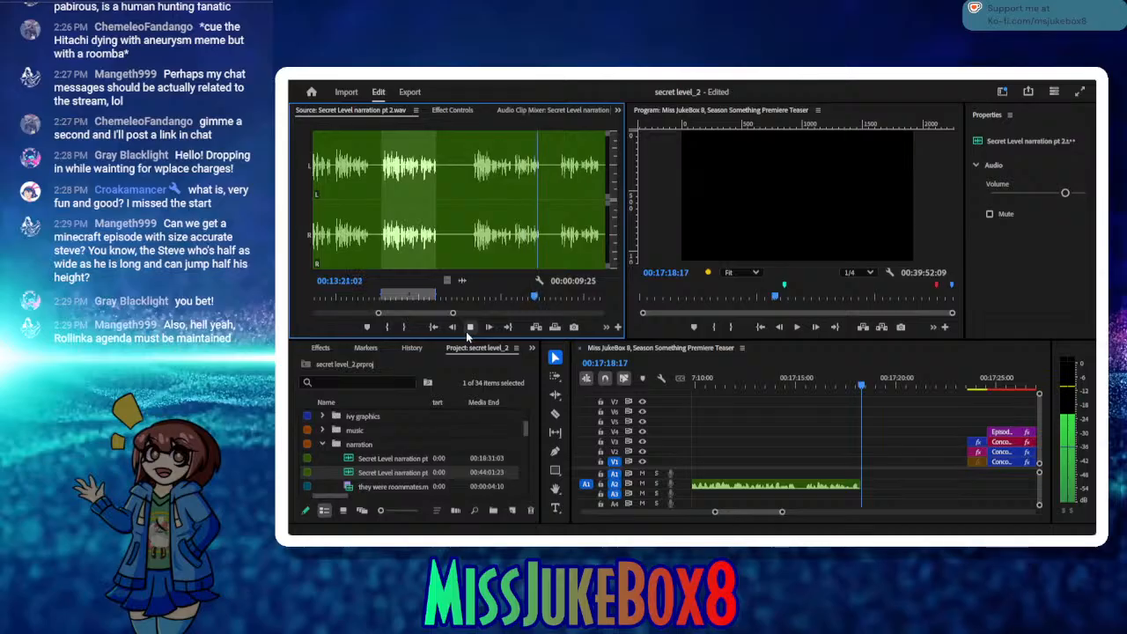
click(469, 327)
click(772, 385)
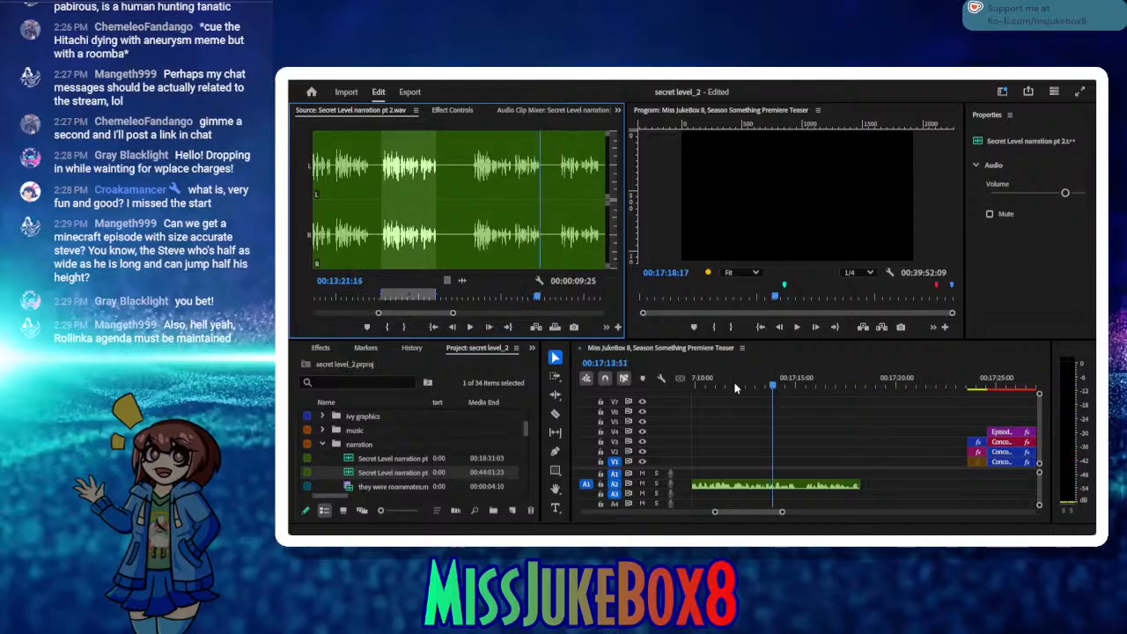
drag(734, 383, 737, 416)
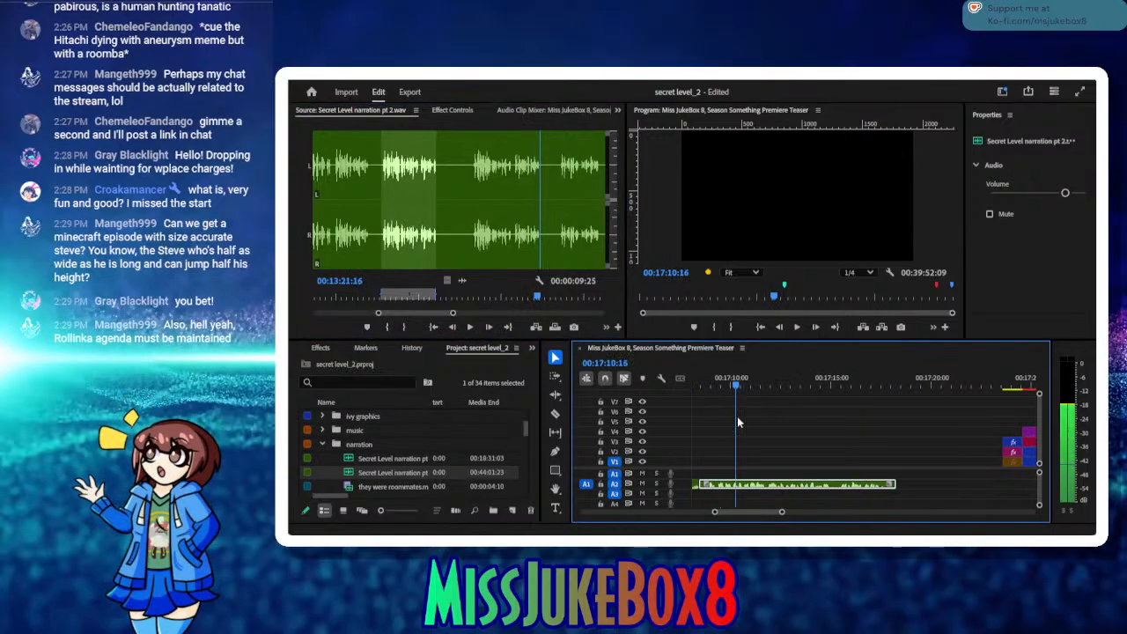
key(Delete)
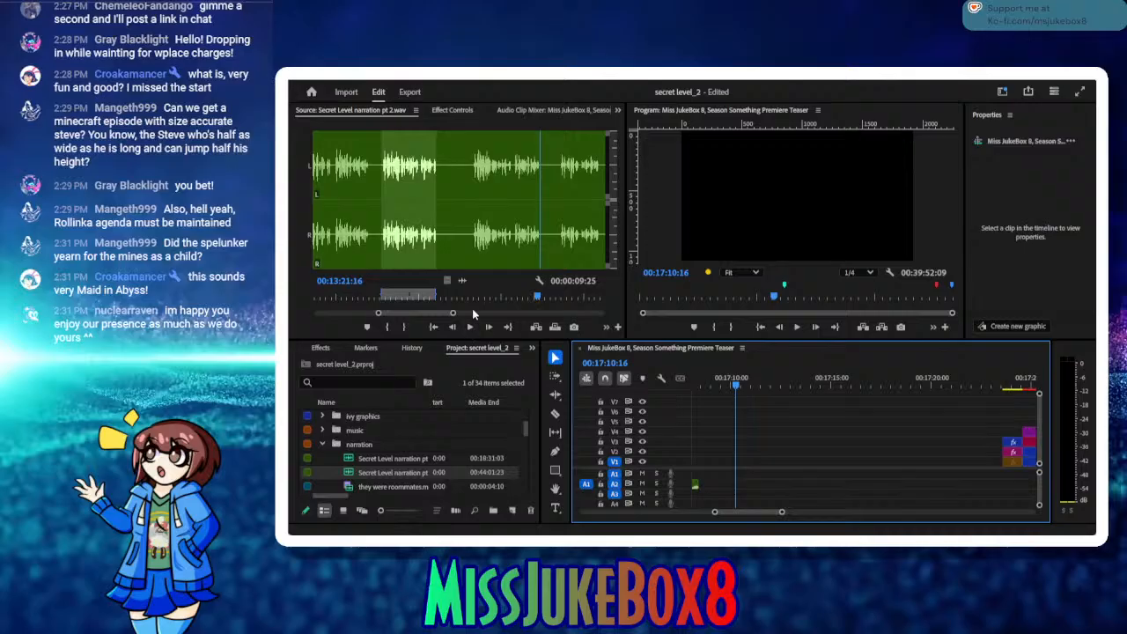
Step: Mark the alternate narration take in the source from 00:13:09:14 to 00:13:21:18
drag(515, 297, 472, 291)
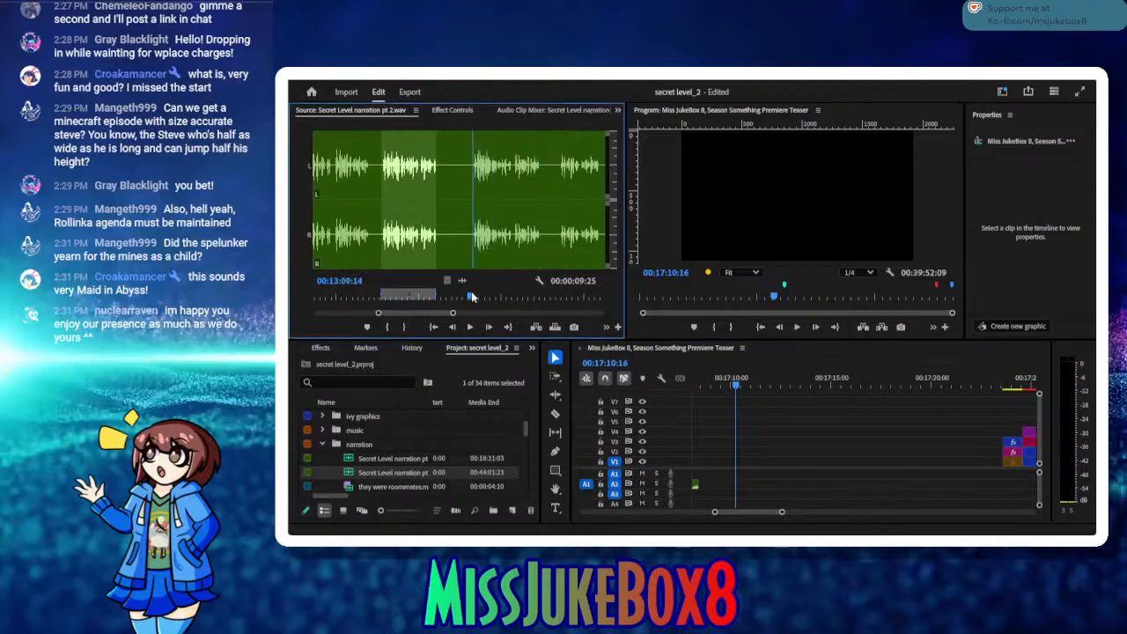
click(388, 326)
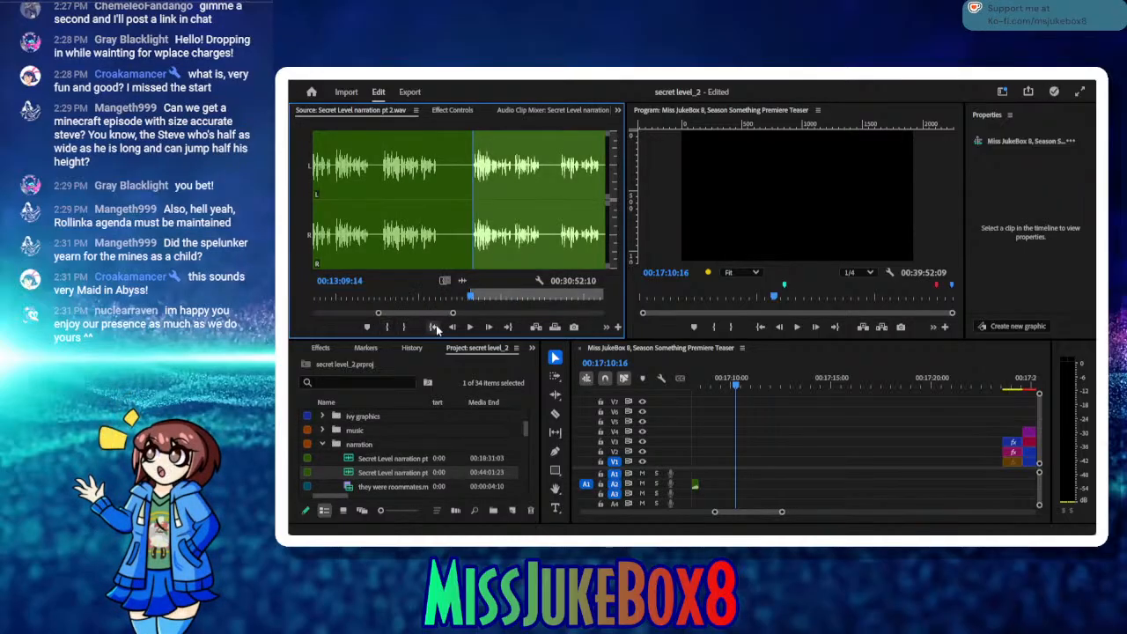
click(470, 327)
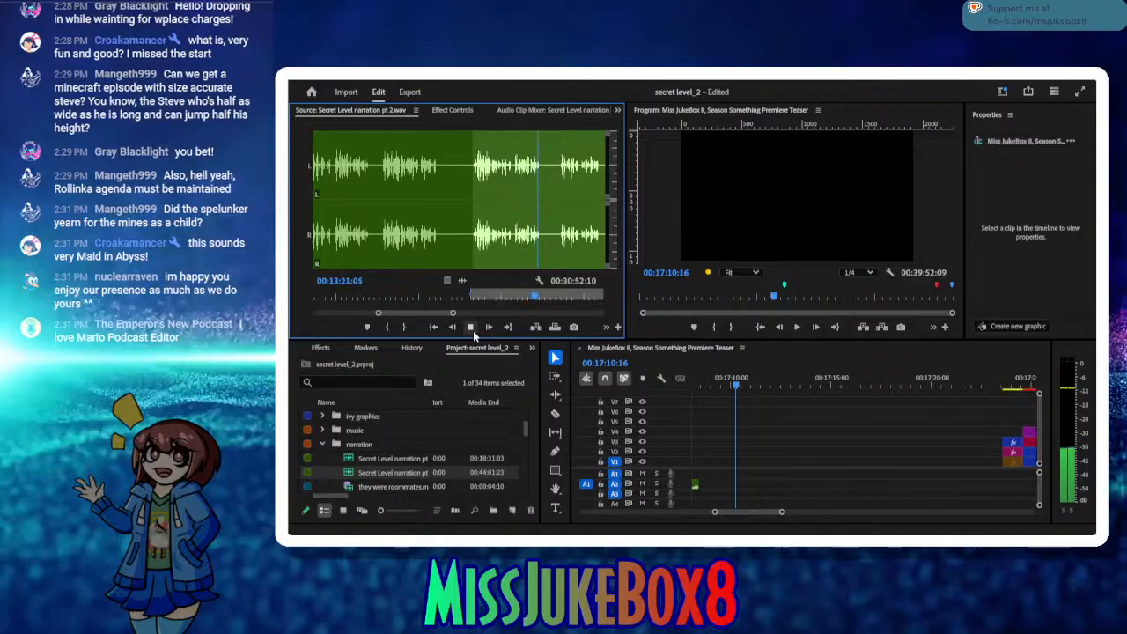
click(470, 327)
click(402, 327)
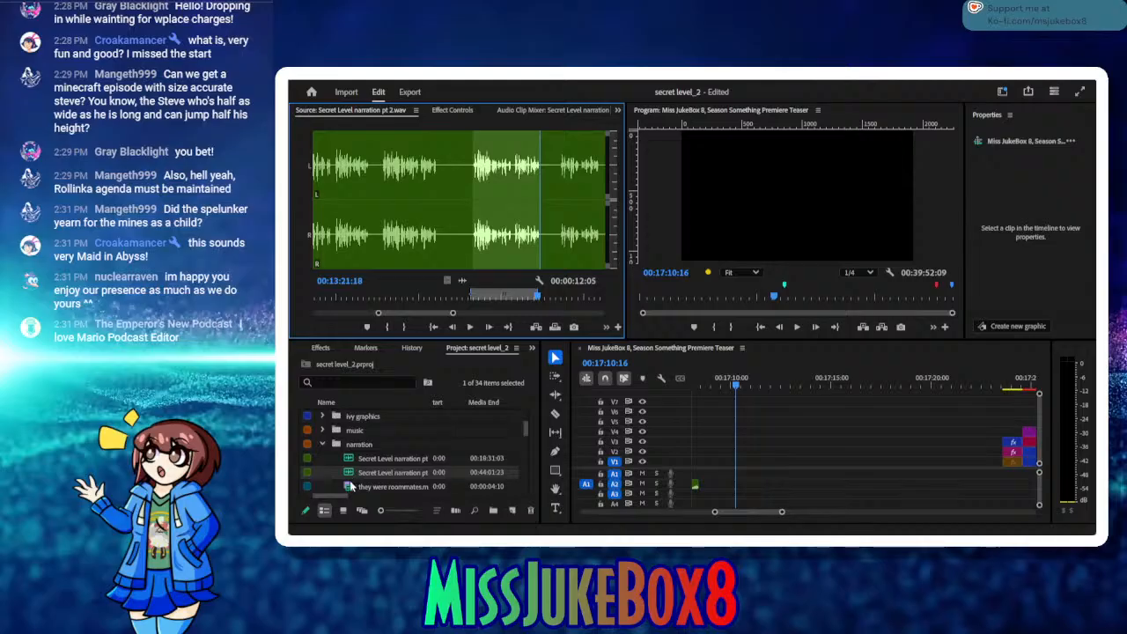
Step: Insert the marked take at 00:17:10:16 and move it back against the end of the preceding narration clip
click(537, 327)
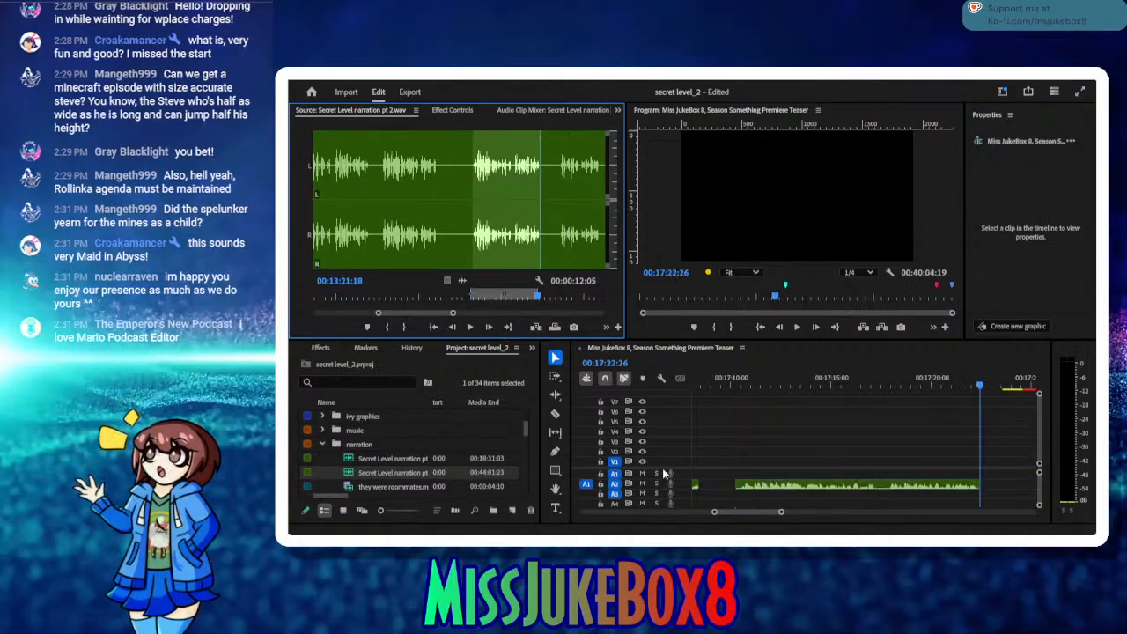
drag(752, 485, 720, 484)
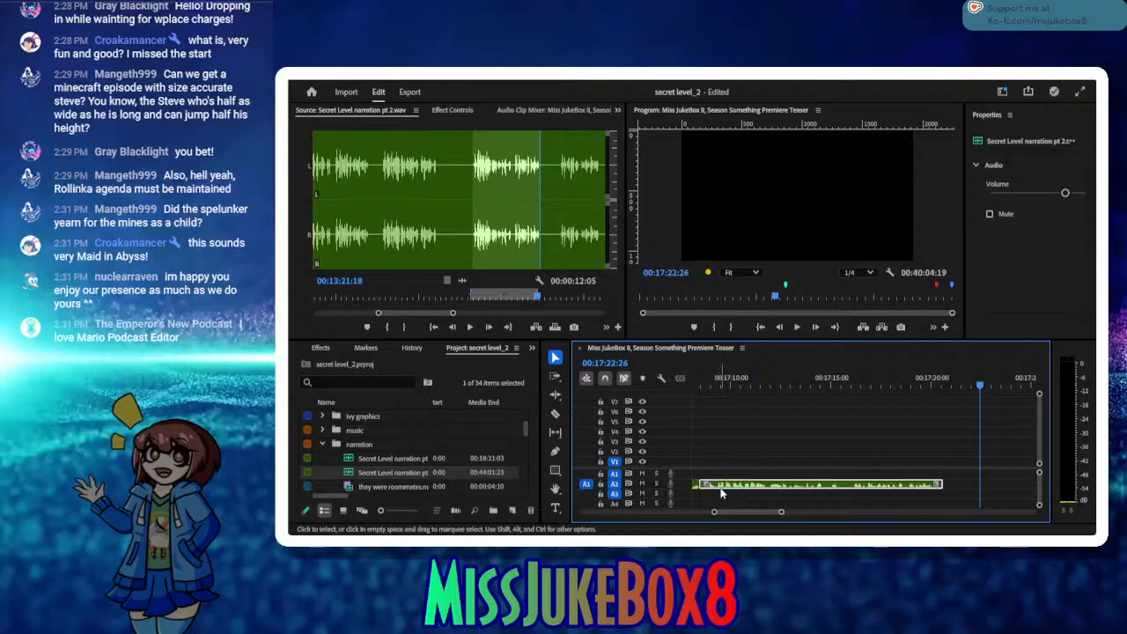
click(787, 382)
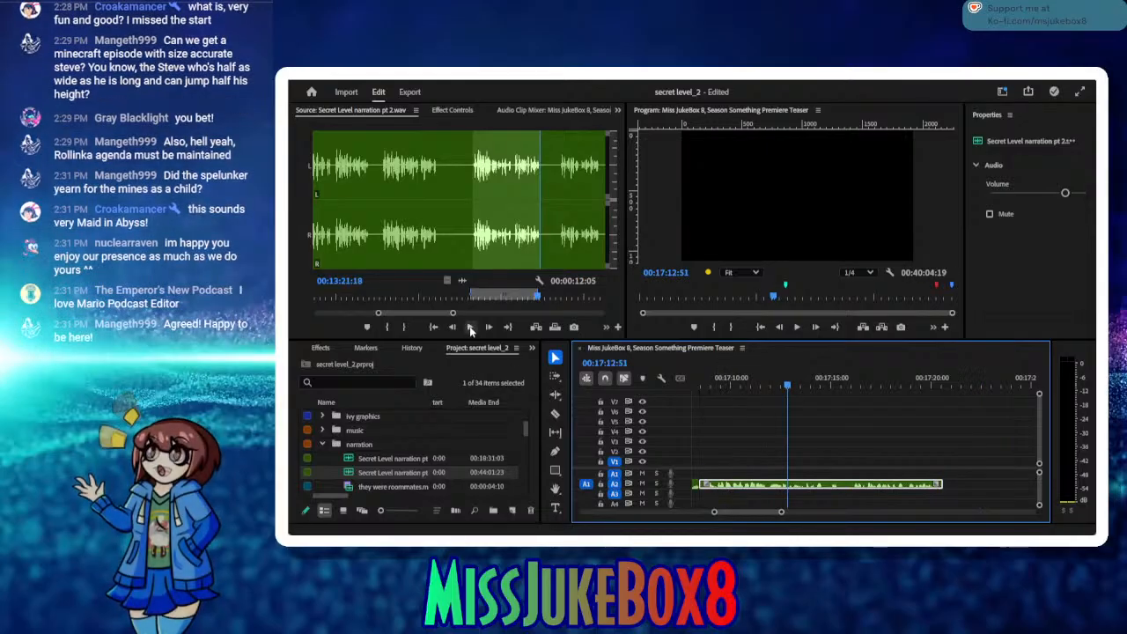
Step: Mark a source in point at 00:13:25:08 for the next take and listen through its opening phrases
click(470, 328)
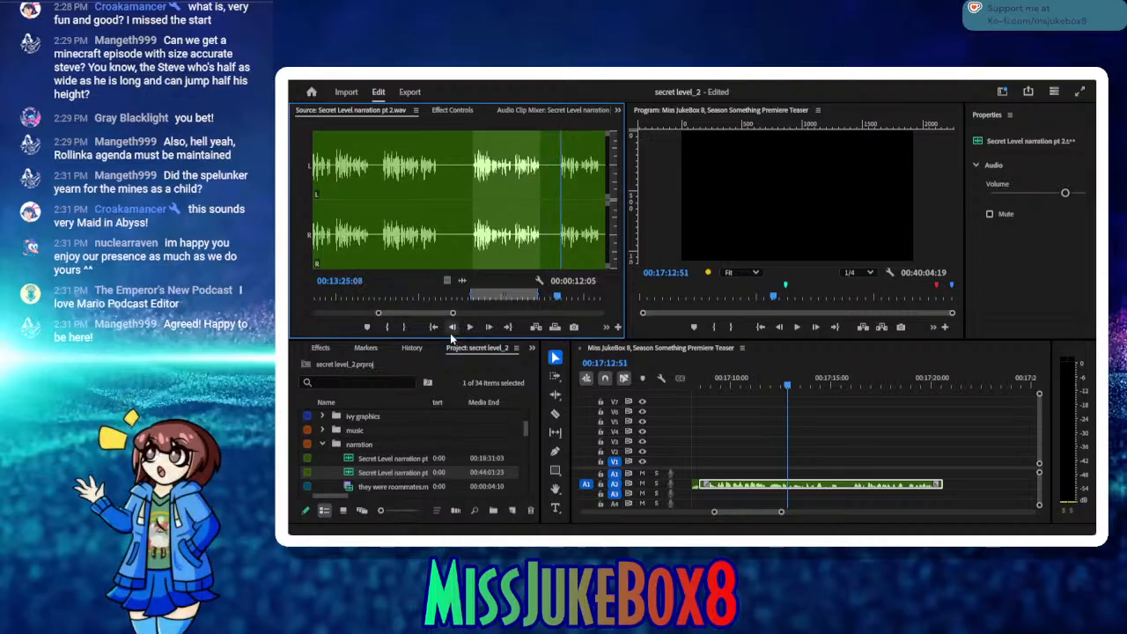
click(386, 328)
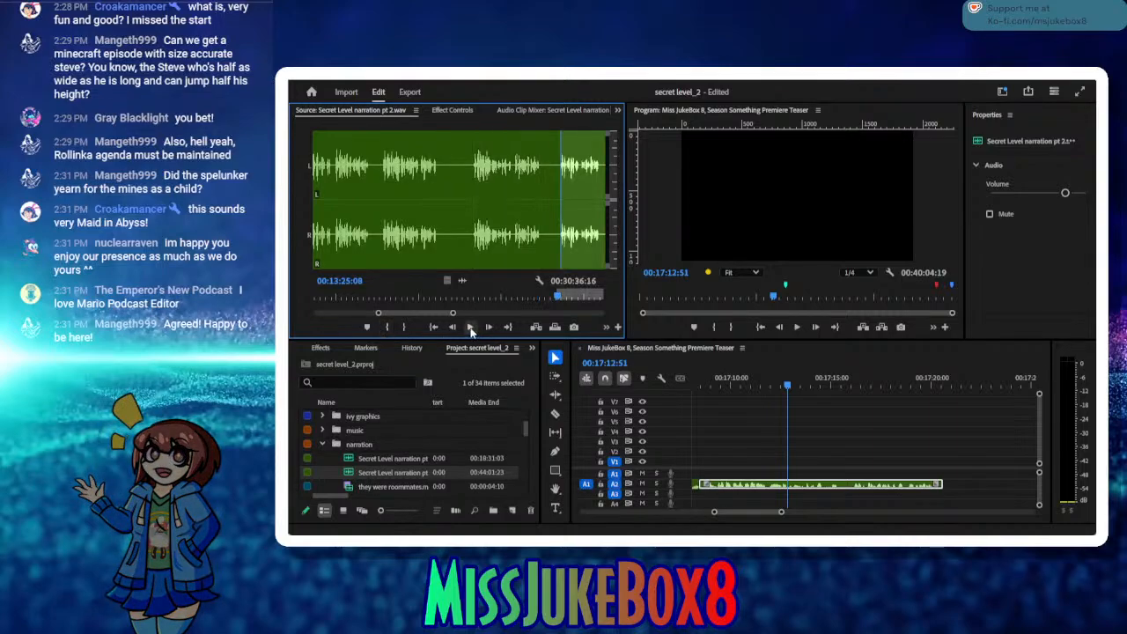
click(471, 328)
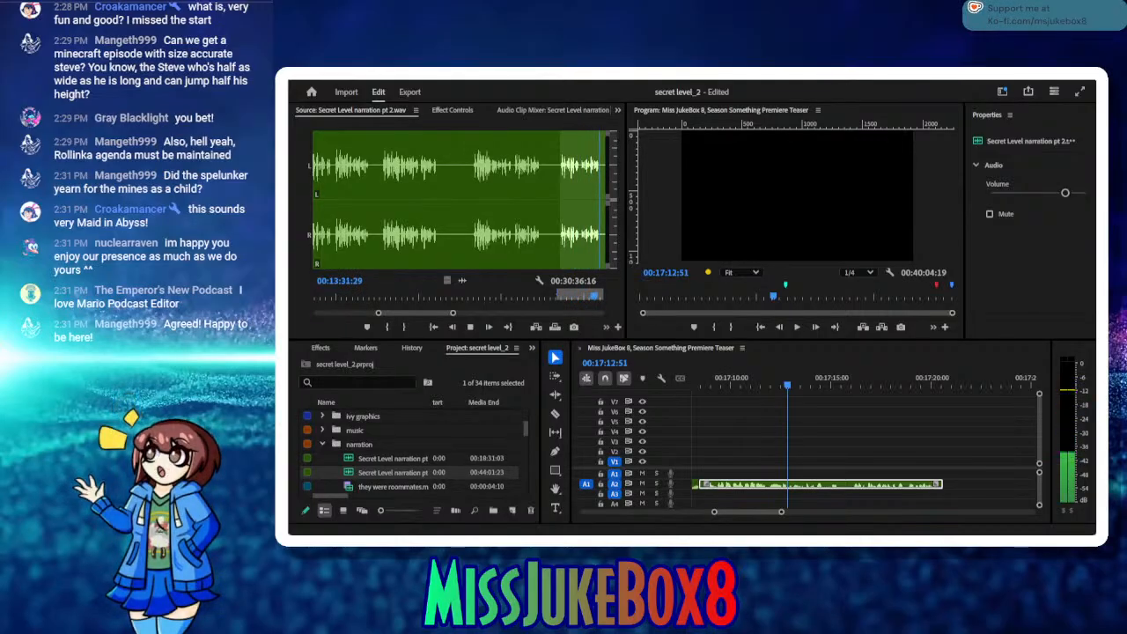
click(469, 326)
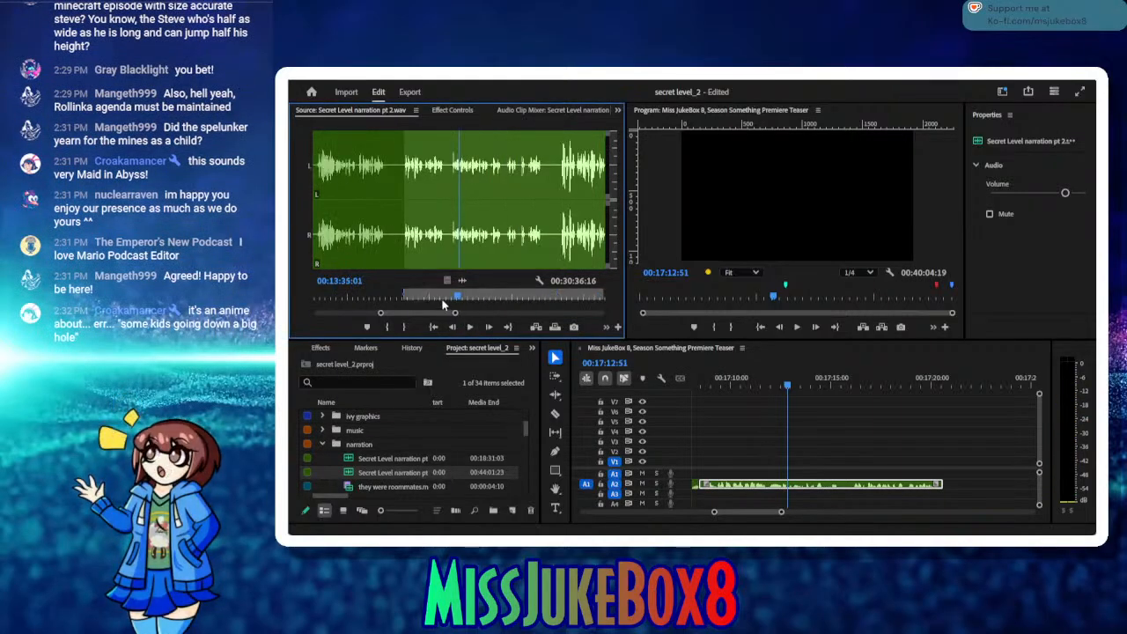
drag(444, 304, 417, 298)
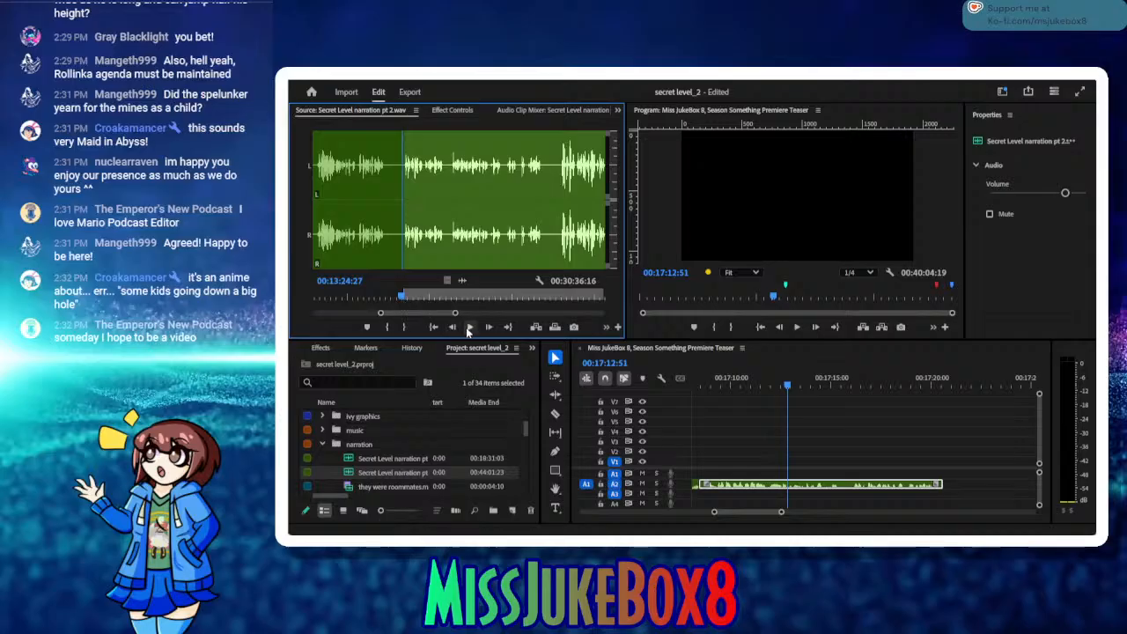
Step: Listen to the opening phrase of the current take and mark the source out point at 00:13:28:19
click(469, 326)
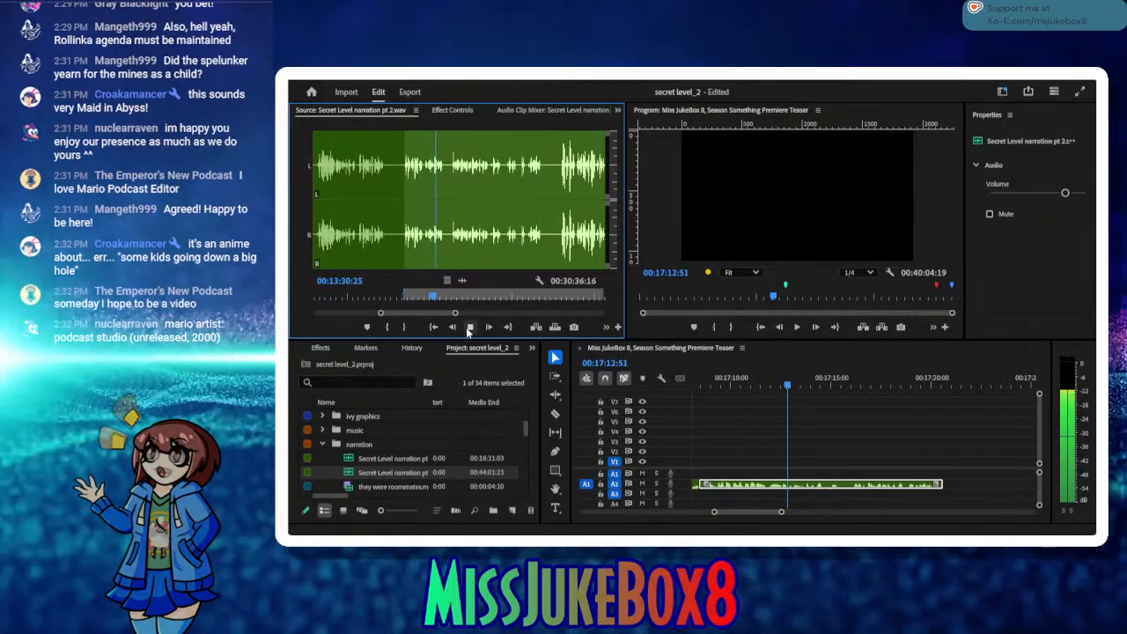
click(466, 326)
drag(434, 297, 415, 295)
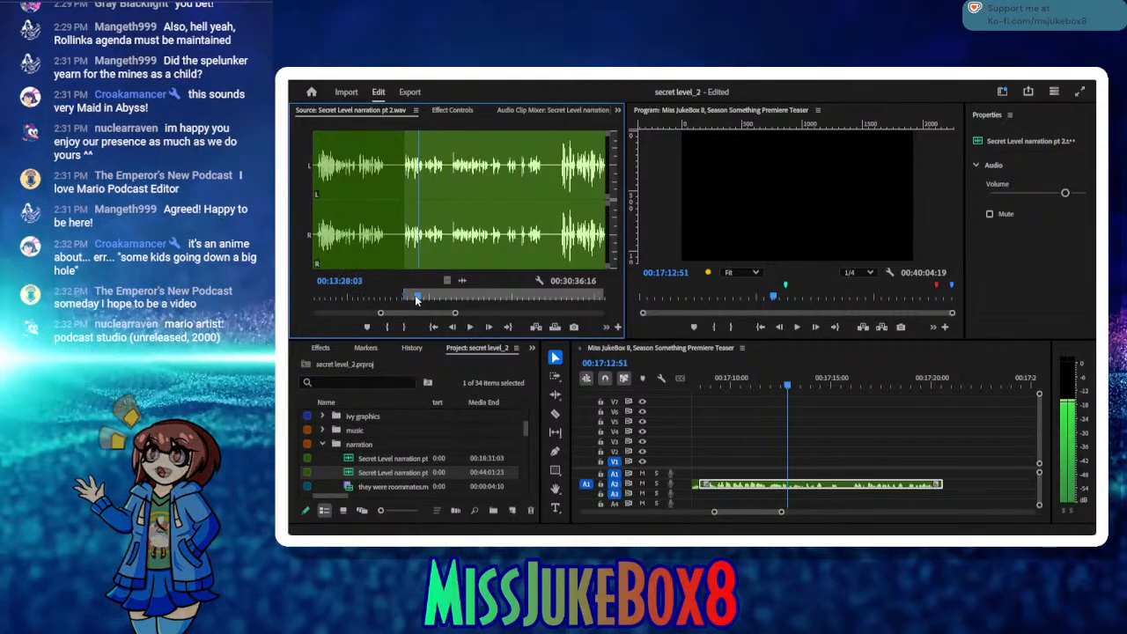
click(469, 326)
click(469, 327)
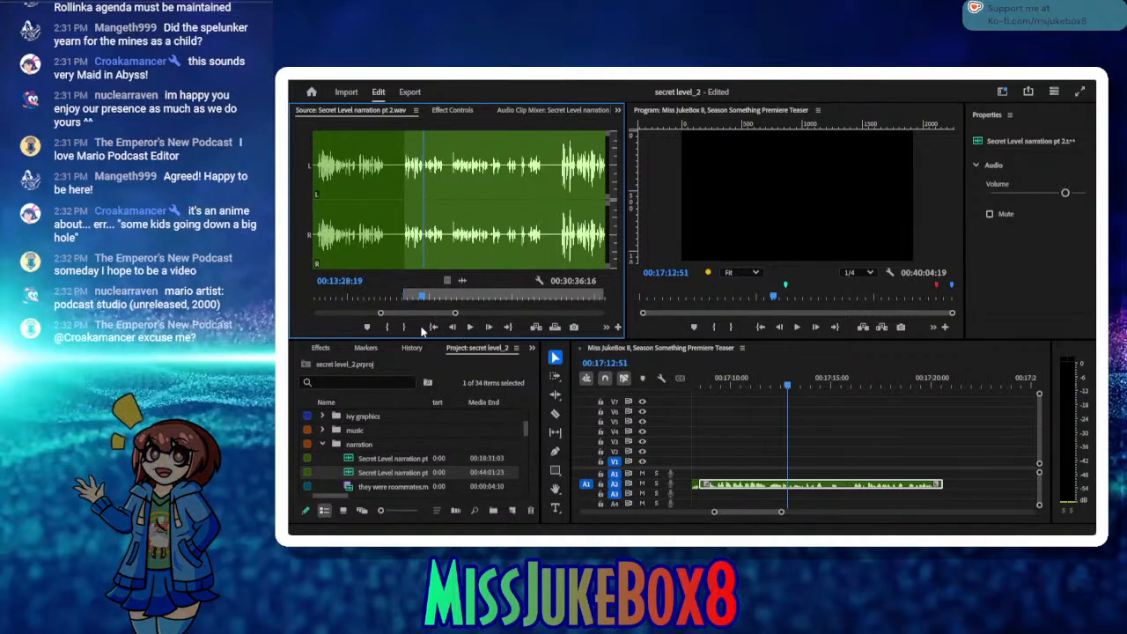
click(405, 326)
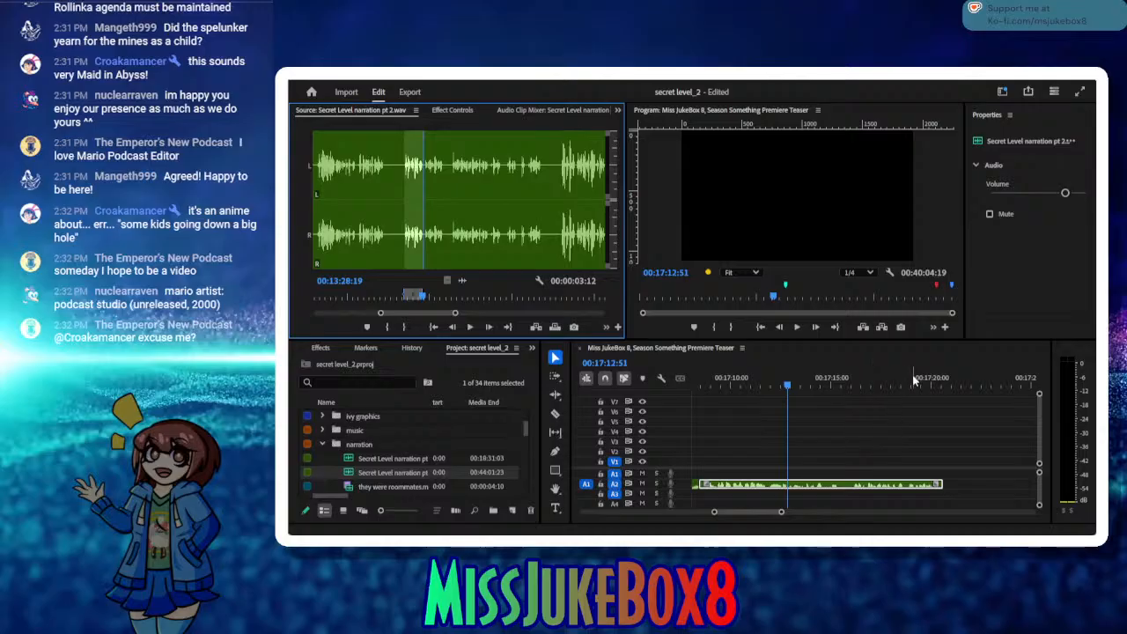
Step: Insert the marked phrase at 00:17:20:58 and move it back against the end of the preceding narration clip
drag(912, 380, 951, 391)
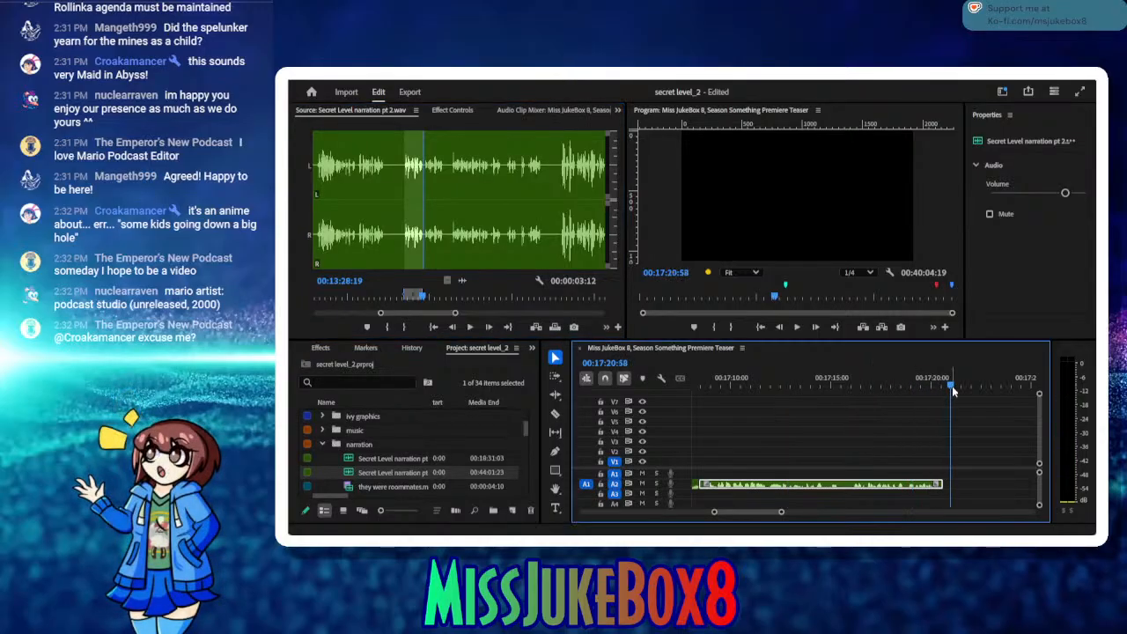
click(536, 328)
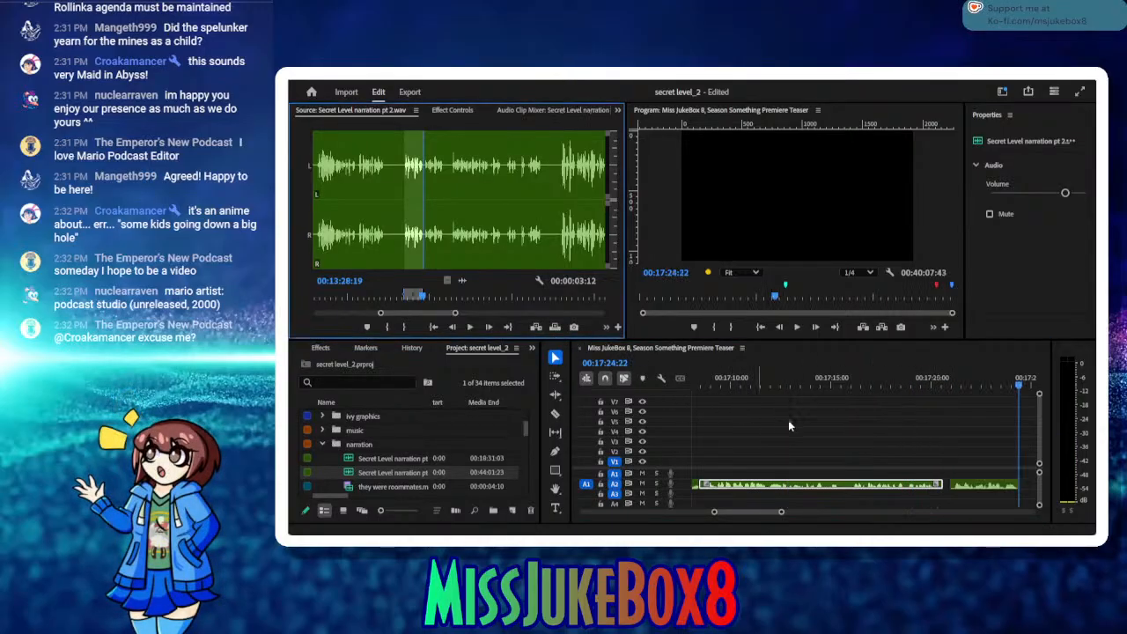
click(982, 485)
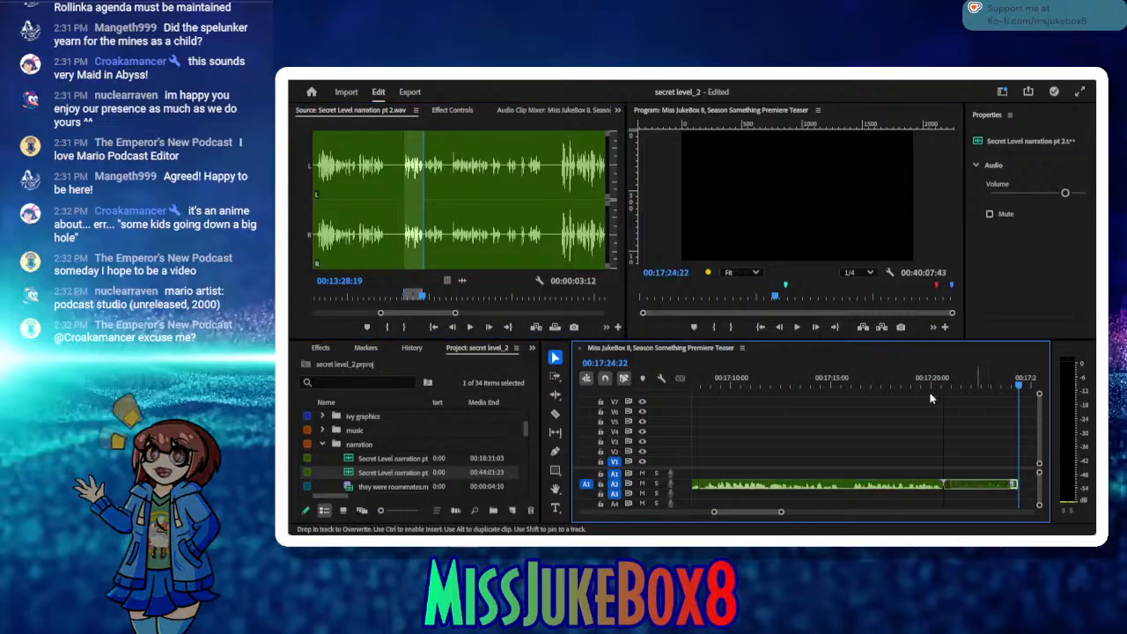
Step: Mark the next narration take in the source from 00:13:33:22 to 00:13:50:02 and insert it at 00:17:24:22
click(473, 329)
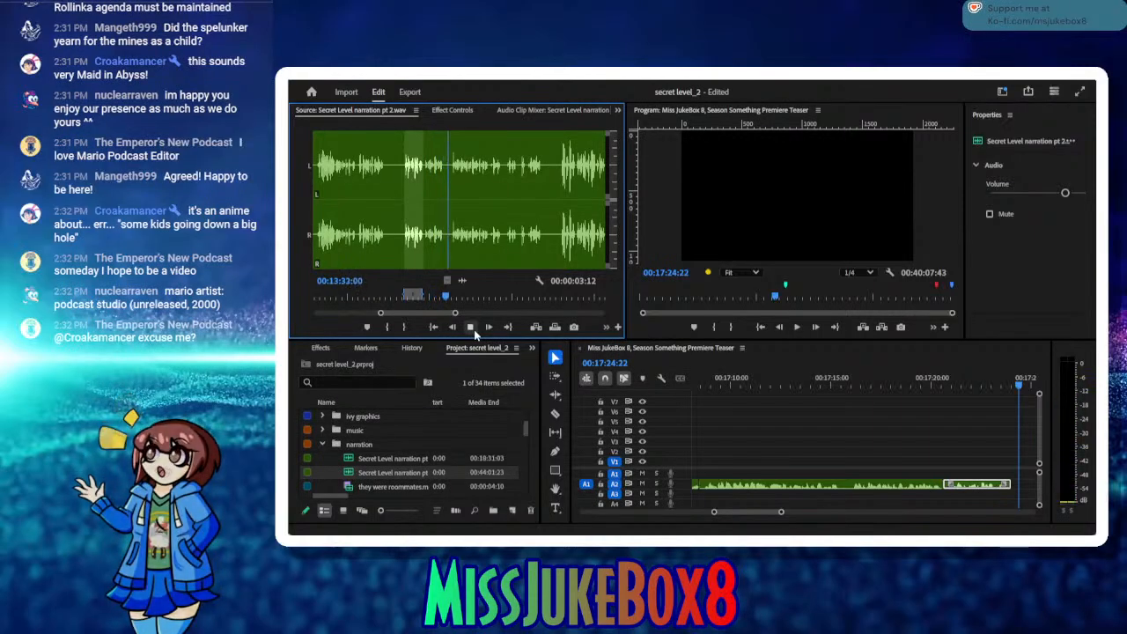
click(474, 329)
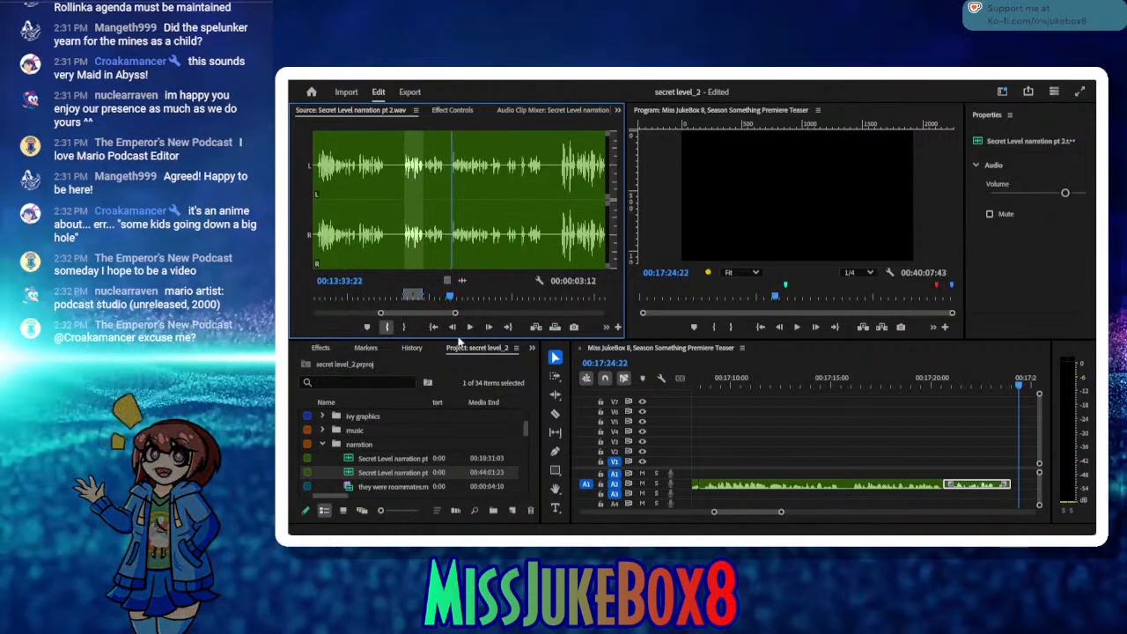
key(i)
click(470, 328)
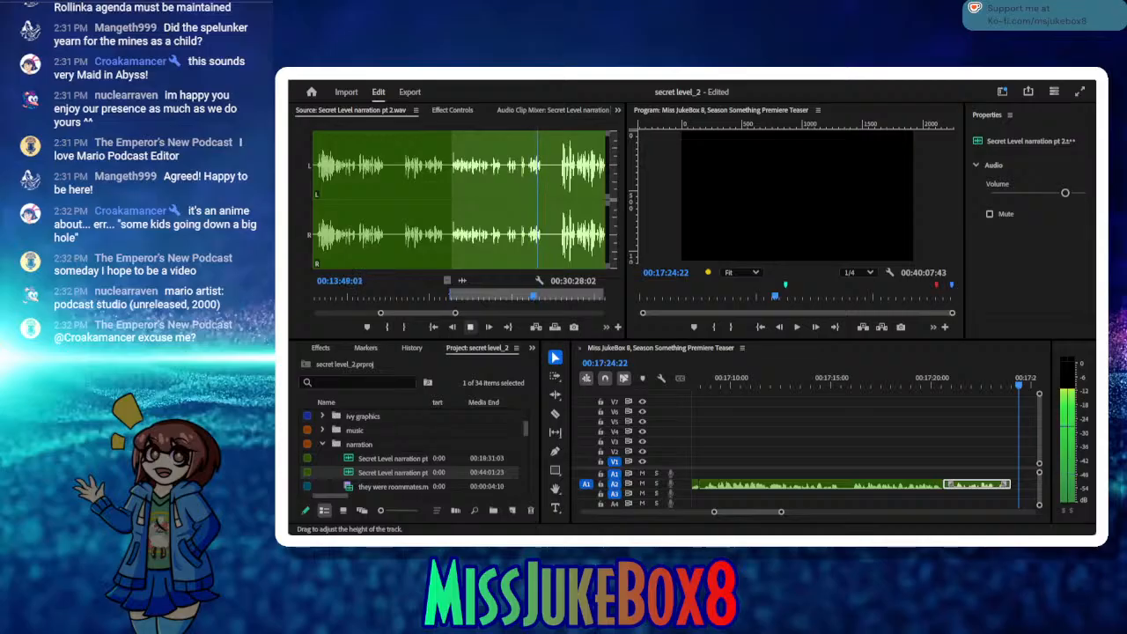
click(470, 327)
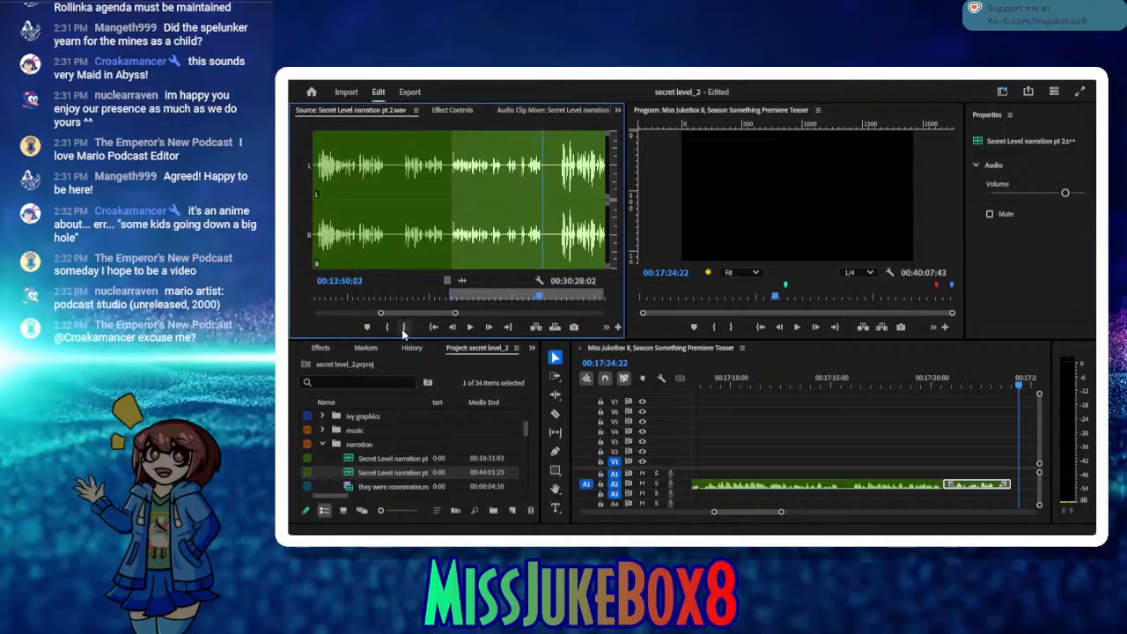
click(404, 327)
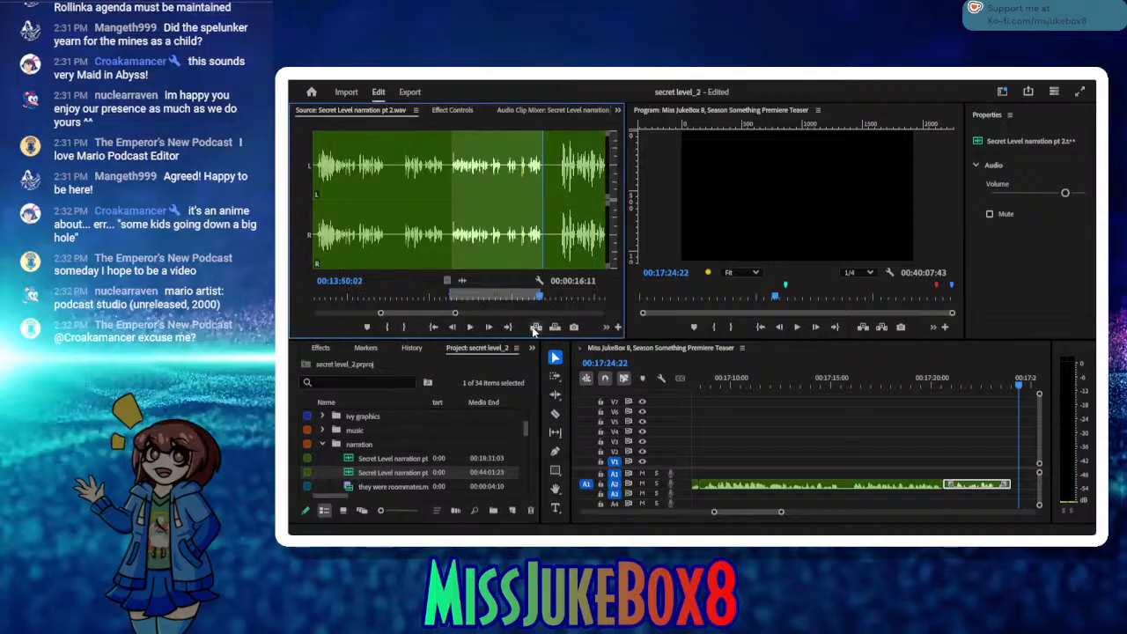
click(534, 328)
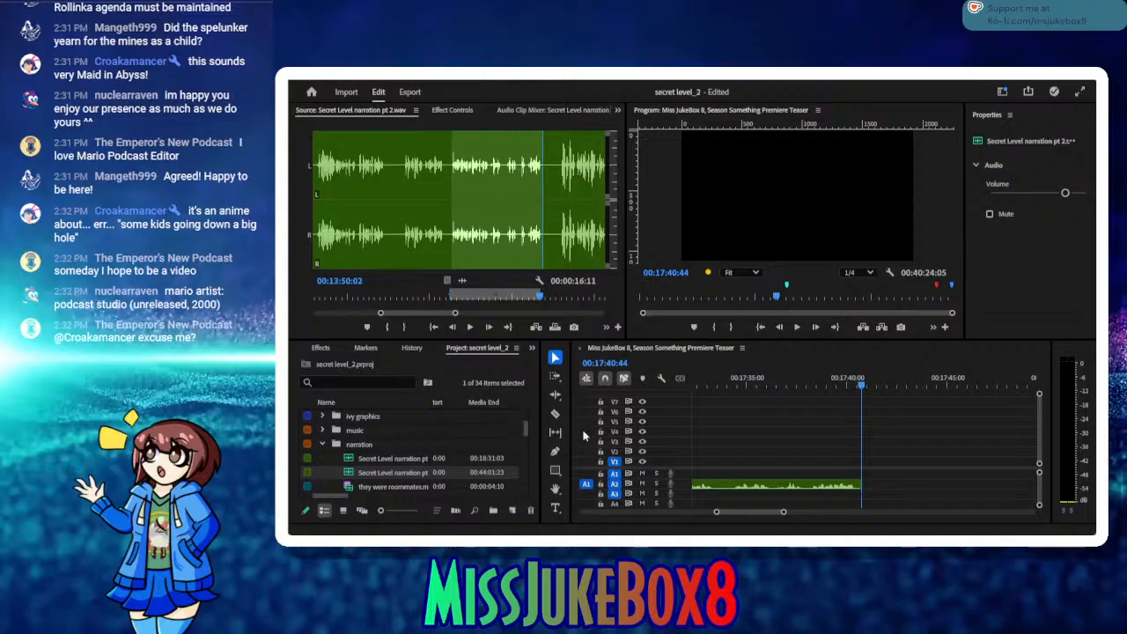
Step: Select the Episode 13 Concord title clips with their transitions and move them back to the narration's end at 00:17:40:44
scroll(775, 513, down, 3)
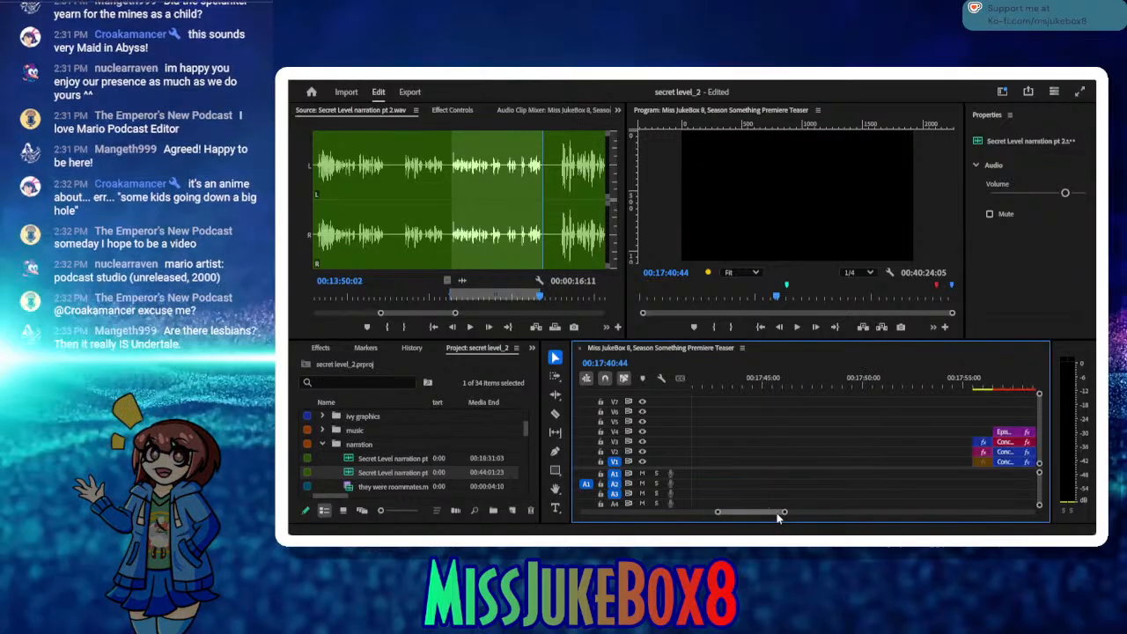
scroll(777, 512, up, 1)
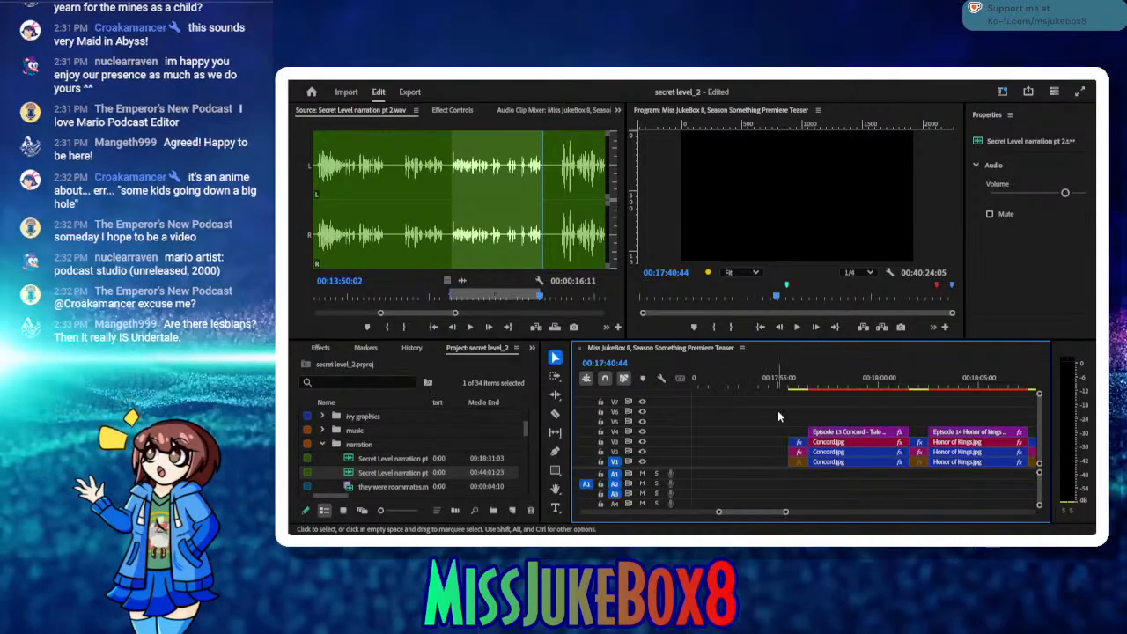
drag(778, 410, 793, 478)
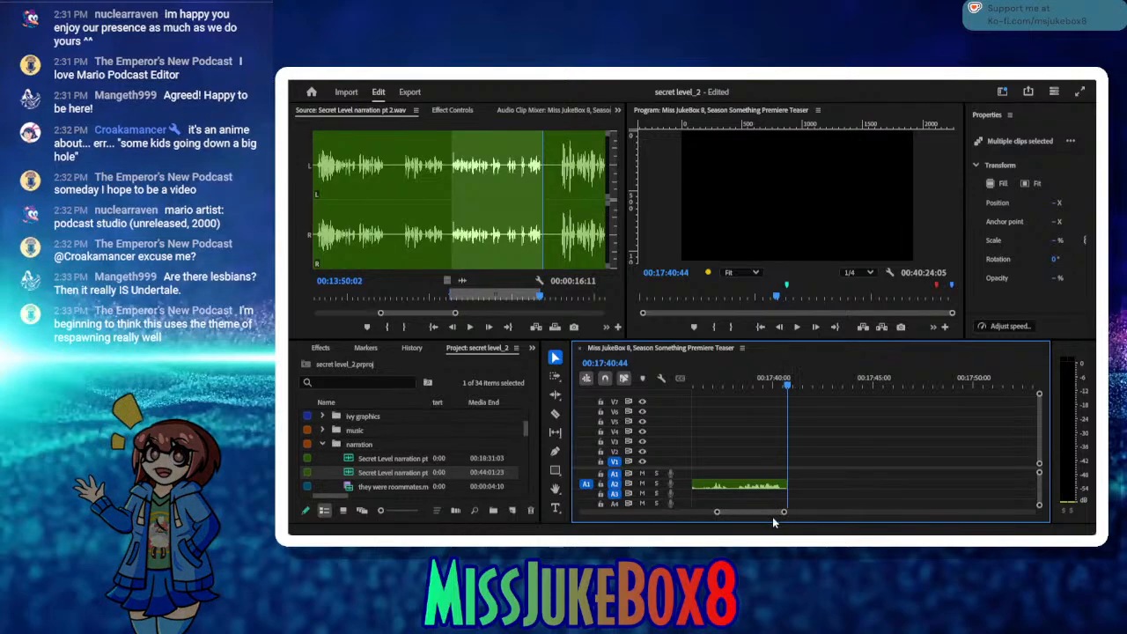
scroll(778, 513, down, 5)
scroll(774, 512, up, 4)
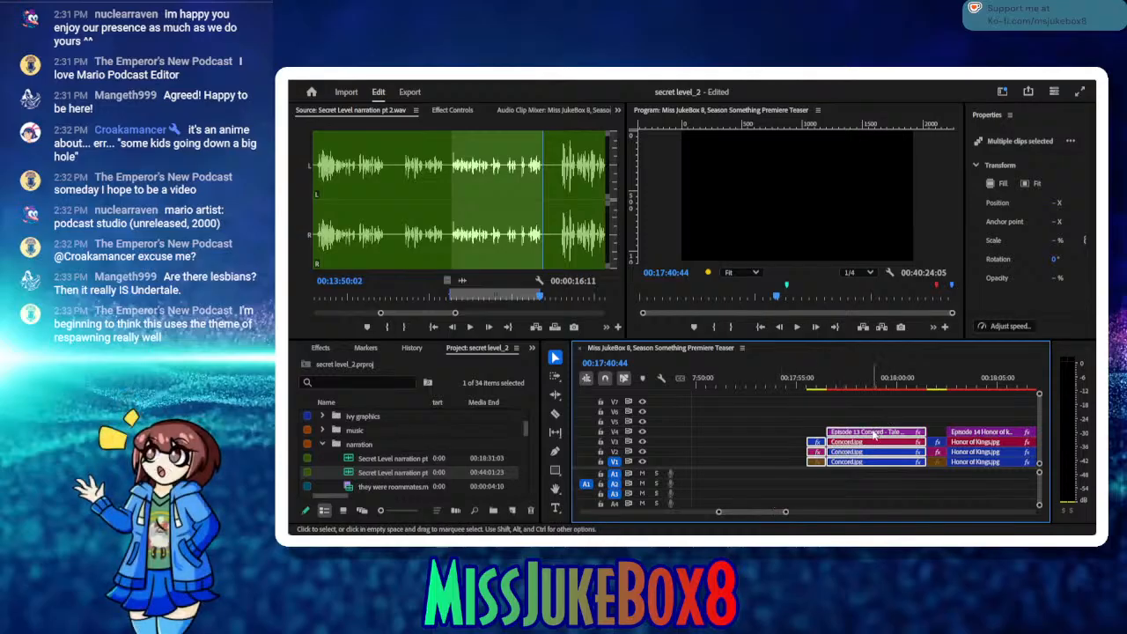
drag(875, 433, 814, 449)
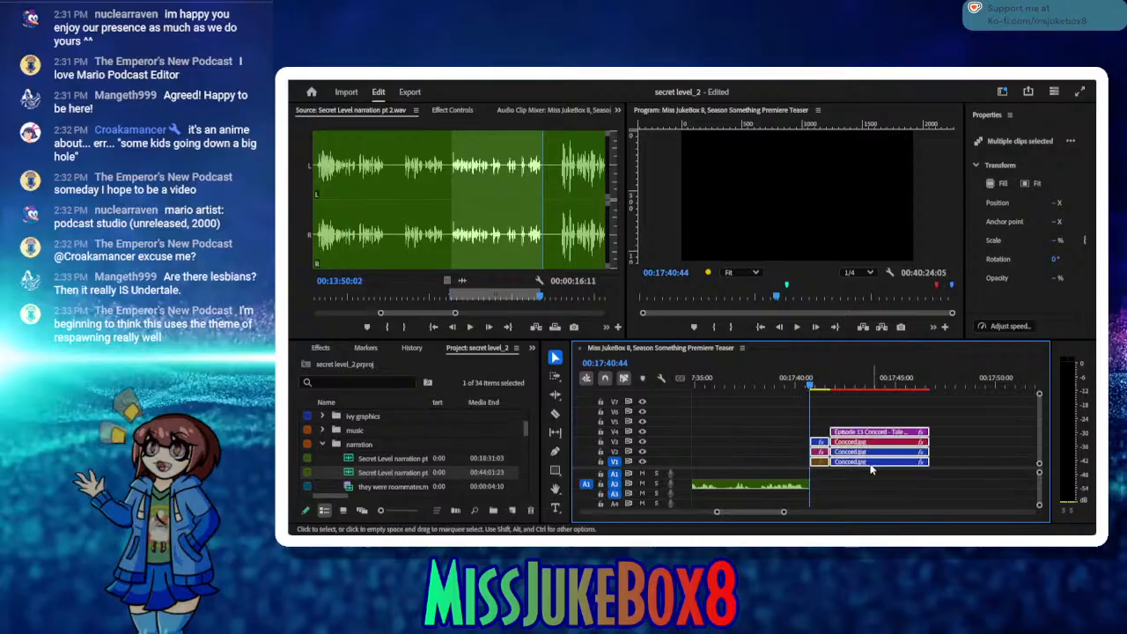
Step: Play back the sequence from the Spelunky title through the new narration and the Concord title, stopping at 00:17:47:07
drag(722, 385, 677, 441)
click(728, 464)
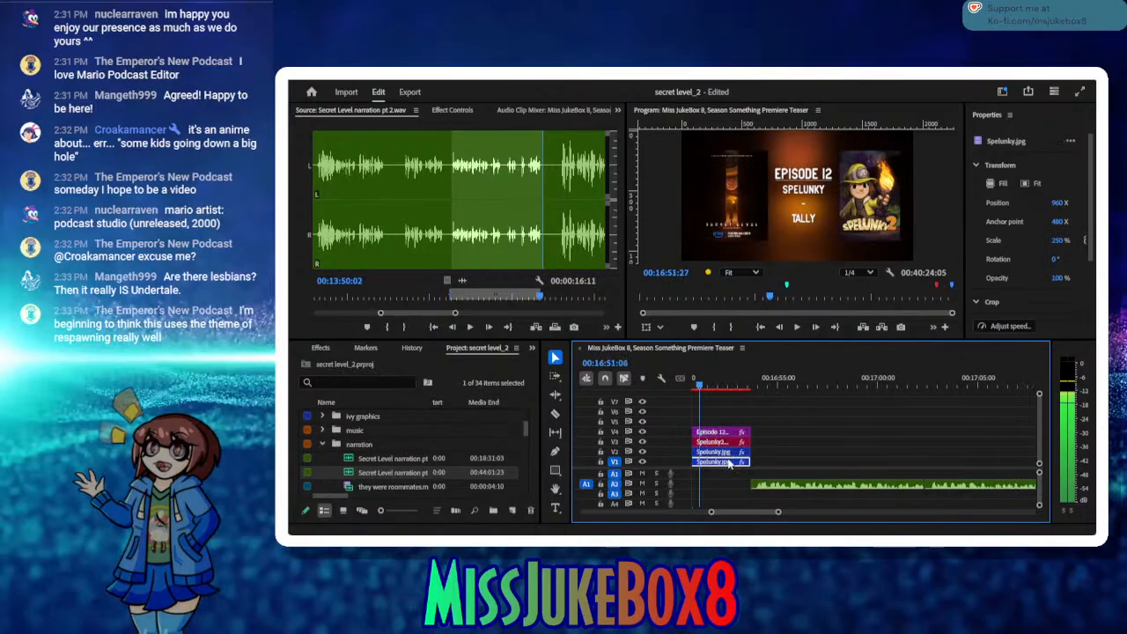
click(797, 328)
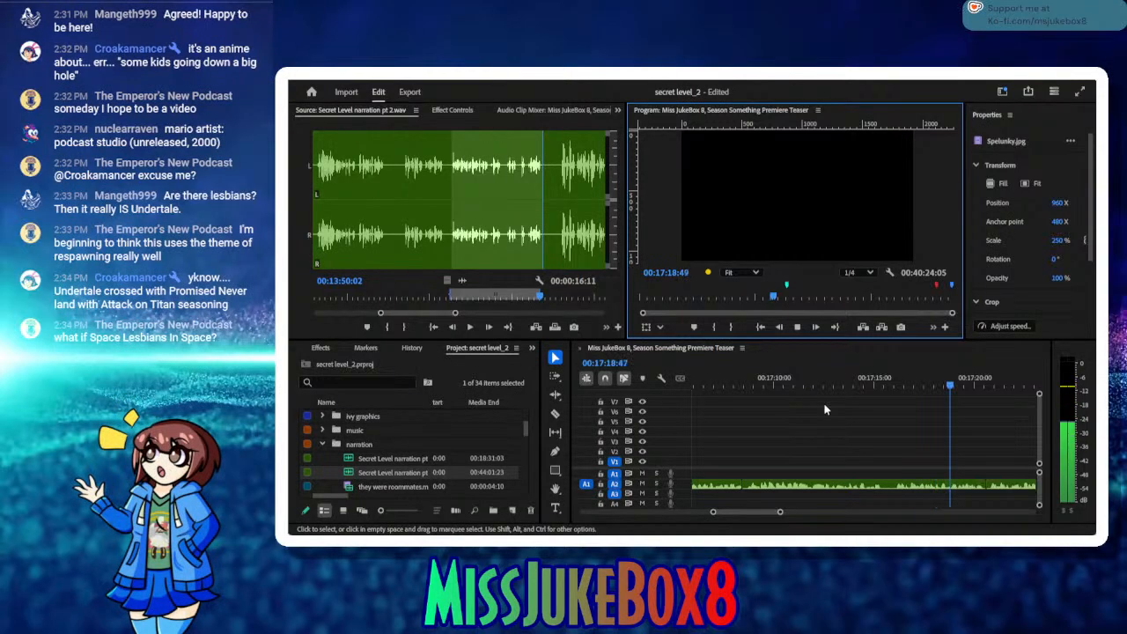
key(space)
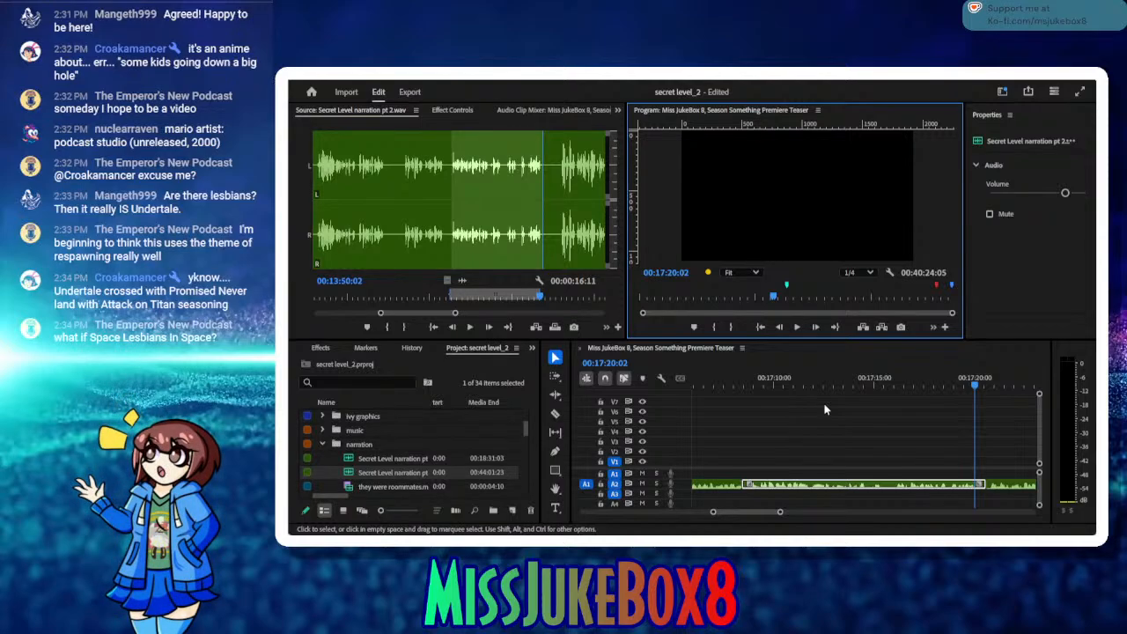
key(space)
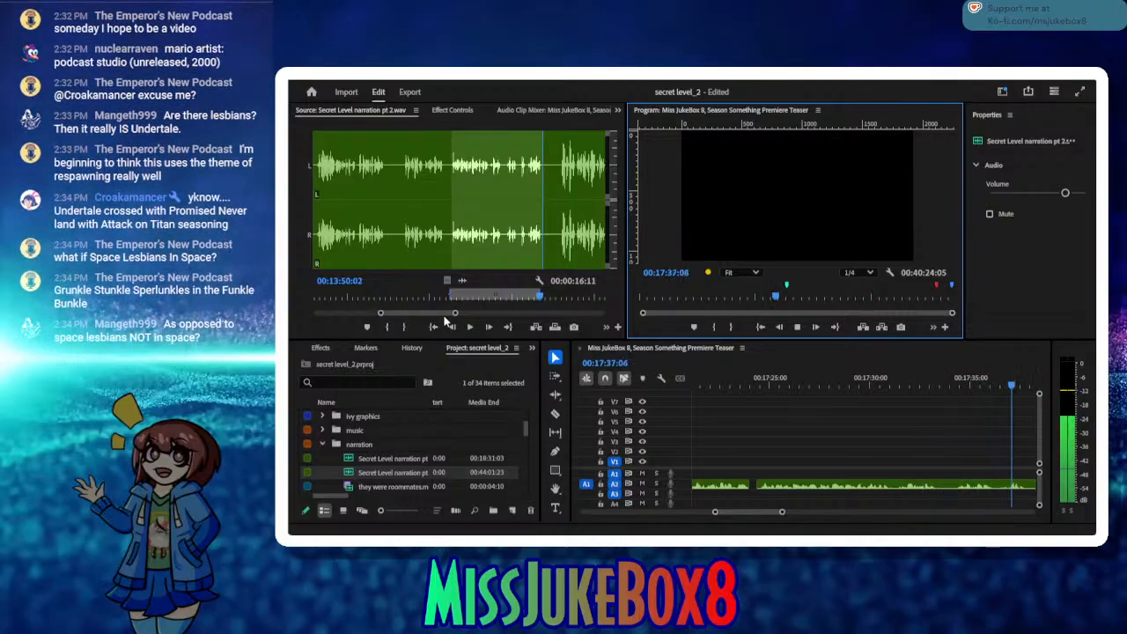
click(798, 328)
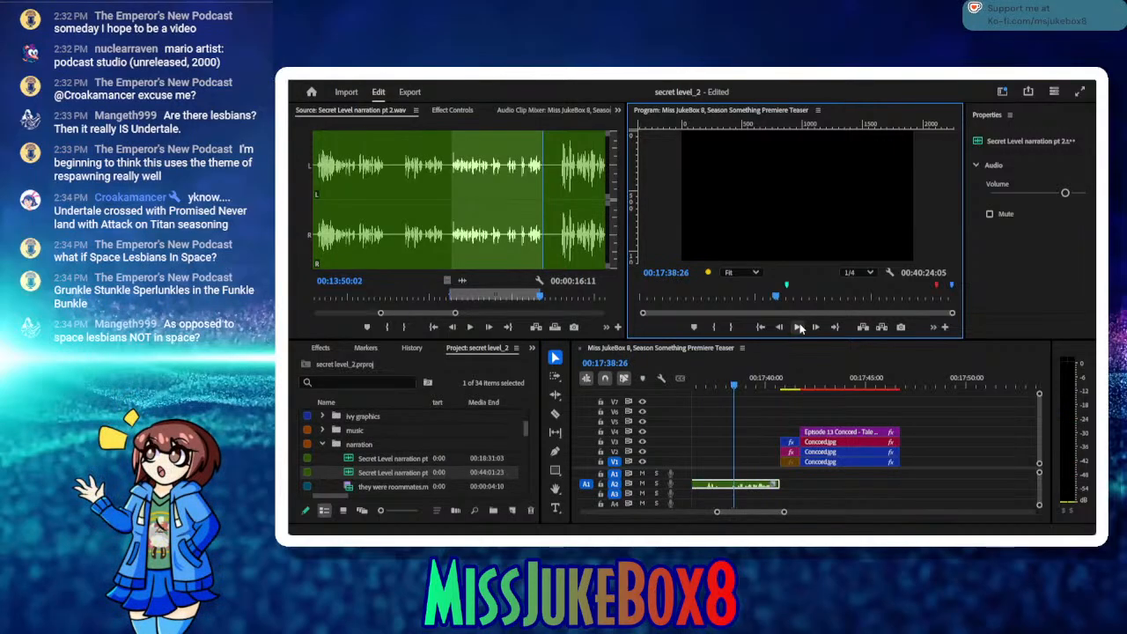
click(799, 328)
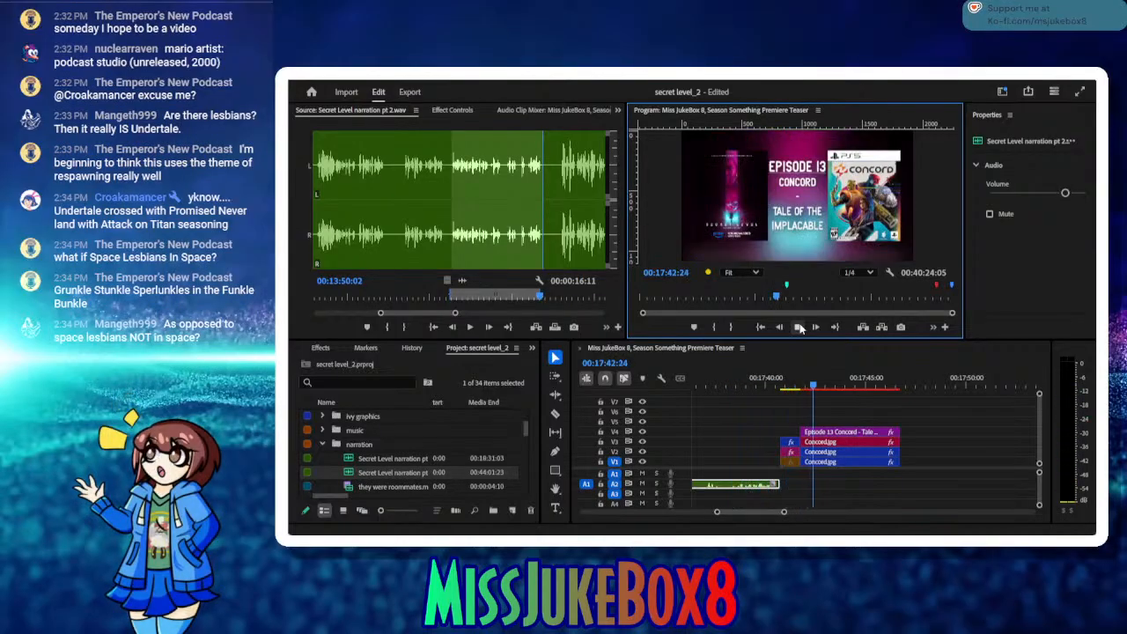
click(799, 328)
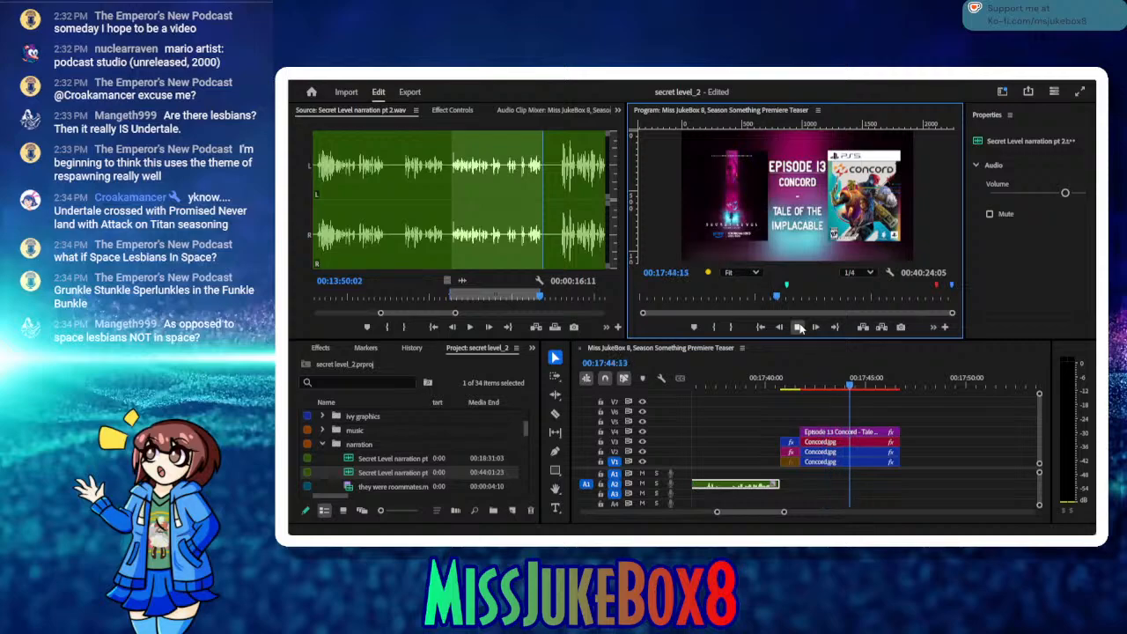
click(799, 327)
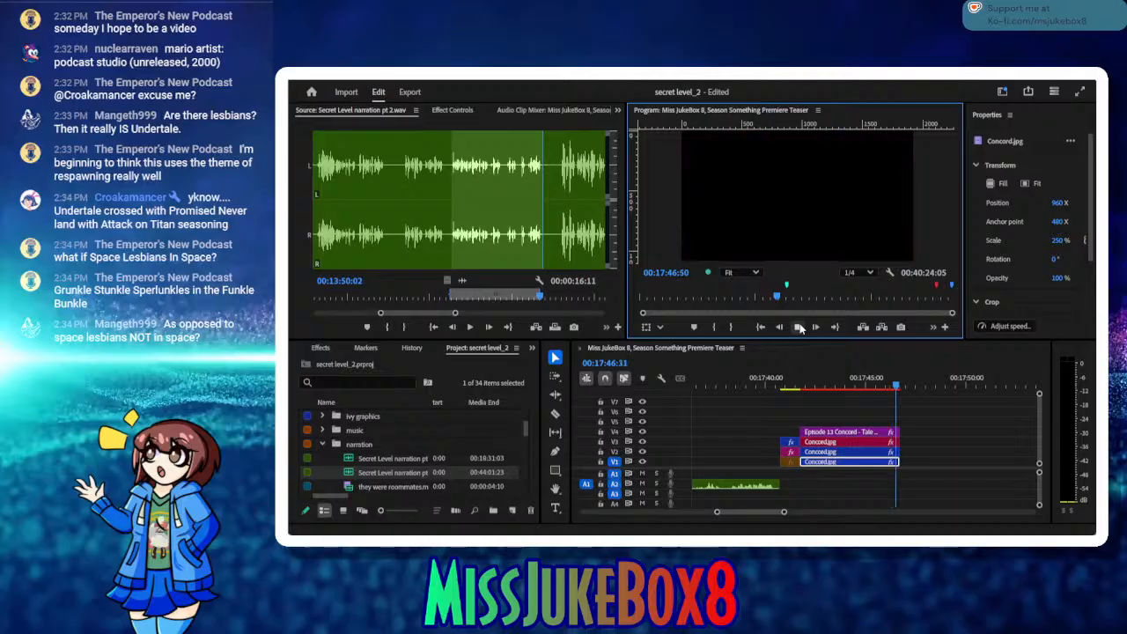
click(800, 327)
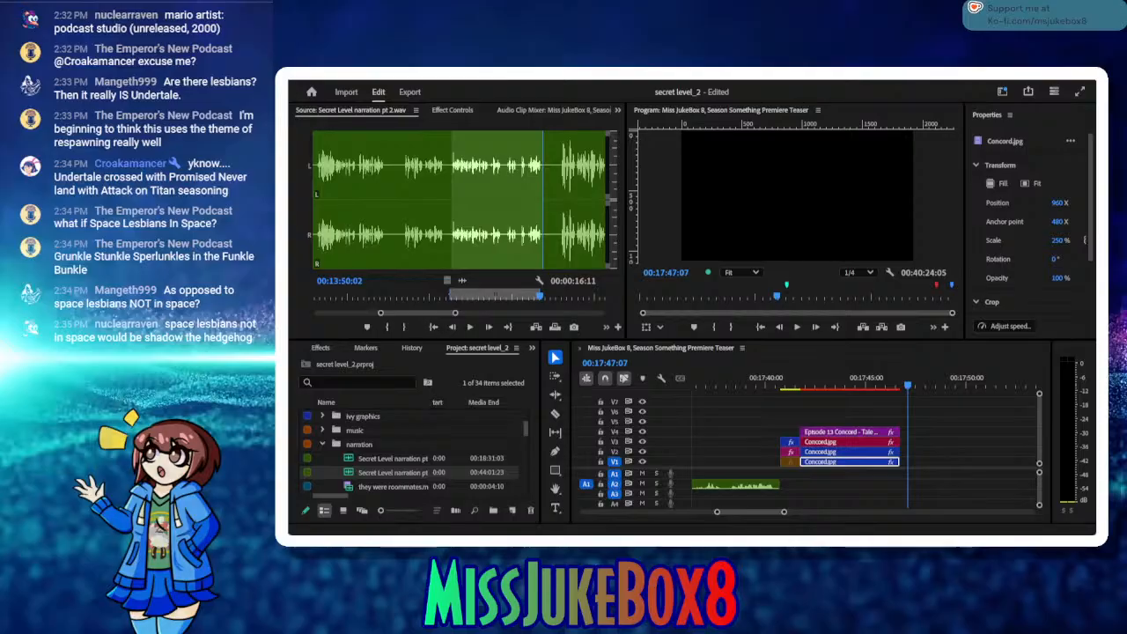
Step: Continue listening in the source past the last used take and mark an in point at 00:13:53:11
click(470, 328)
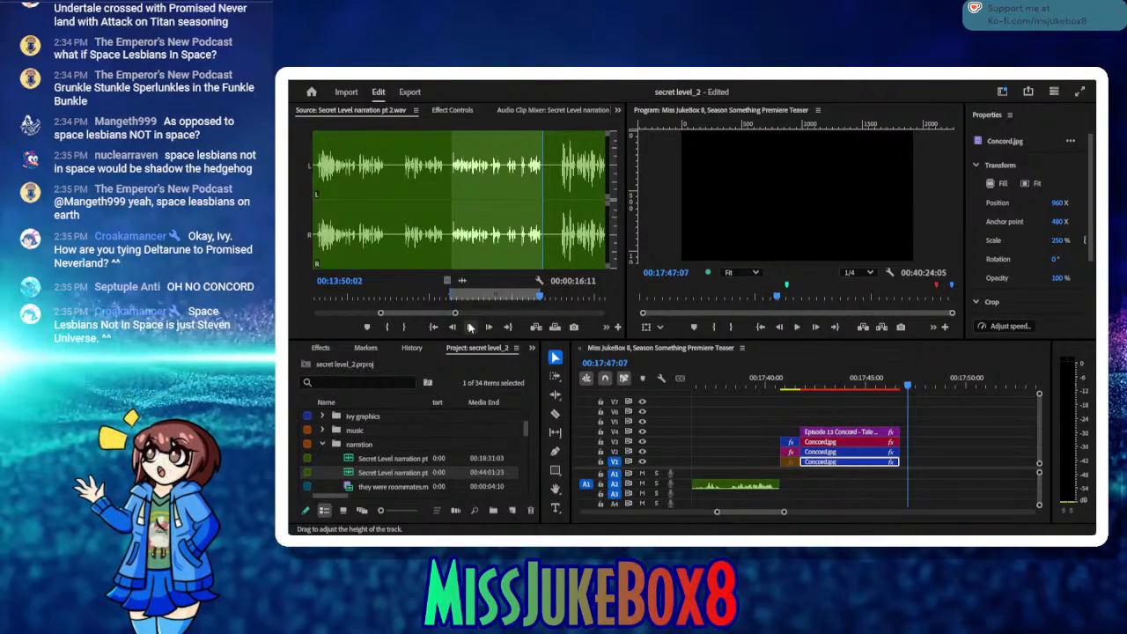
click(470, 327)
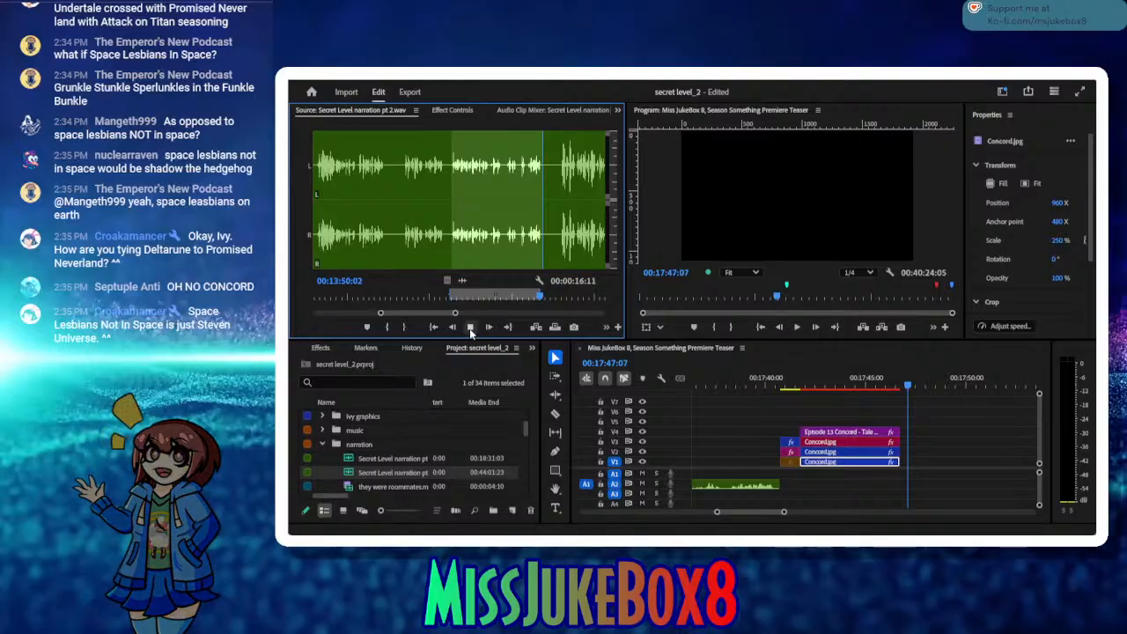
click(471, 326)
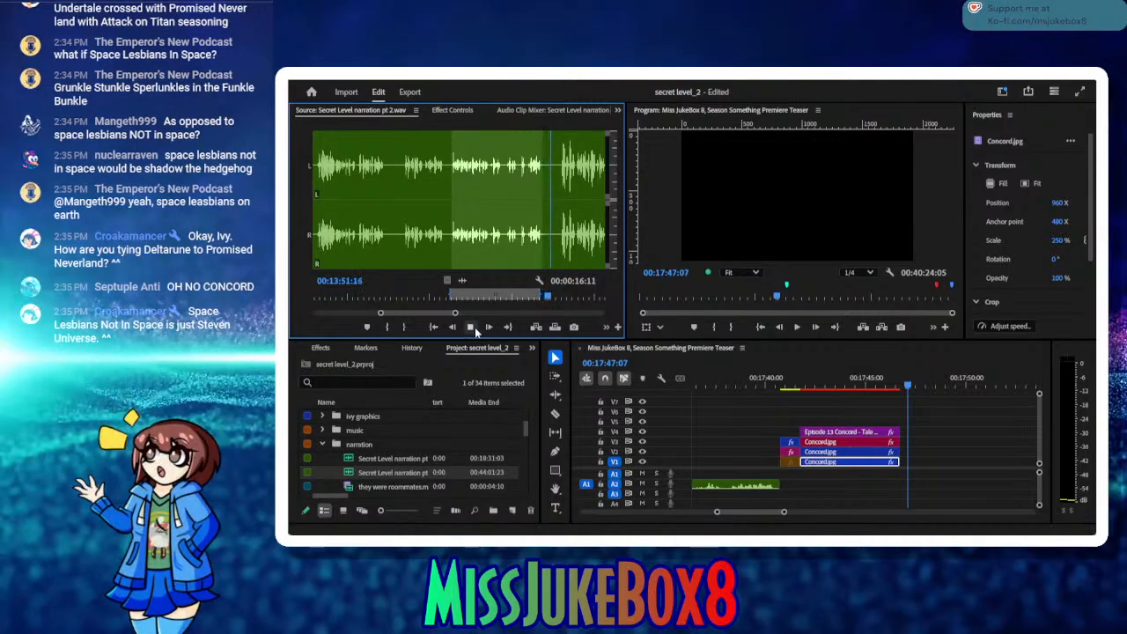
click(472, 327)
click(387, 326)
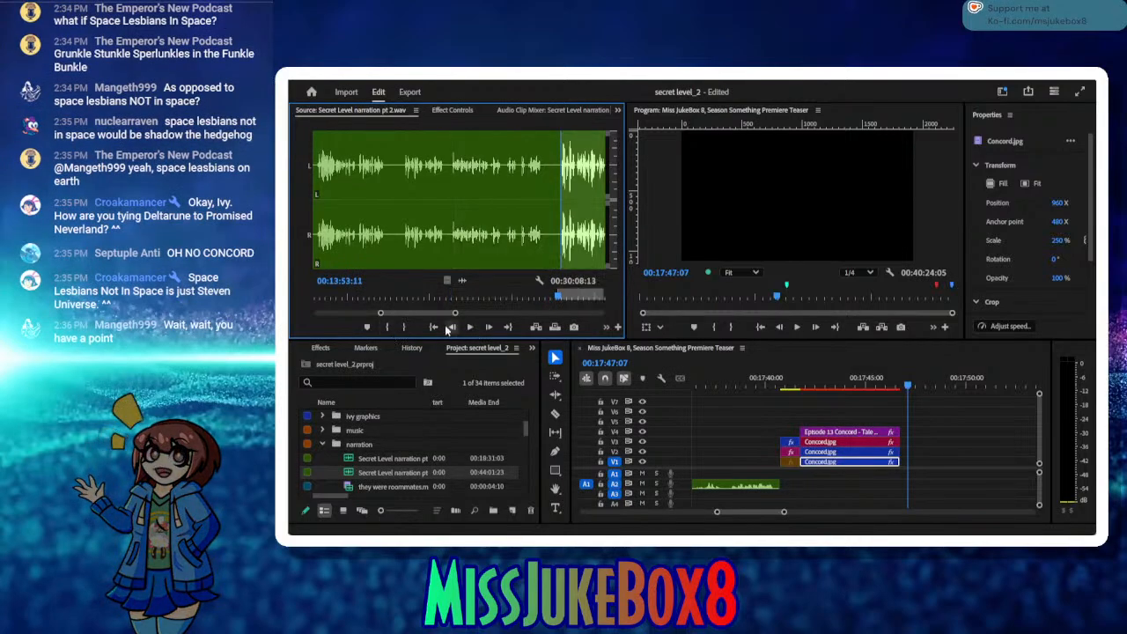
Step: Listen on in the source narration from 00:13:53:11 and reset the in point to 00:14:04:20
click(469, 329)
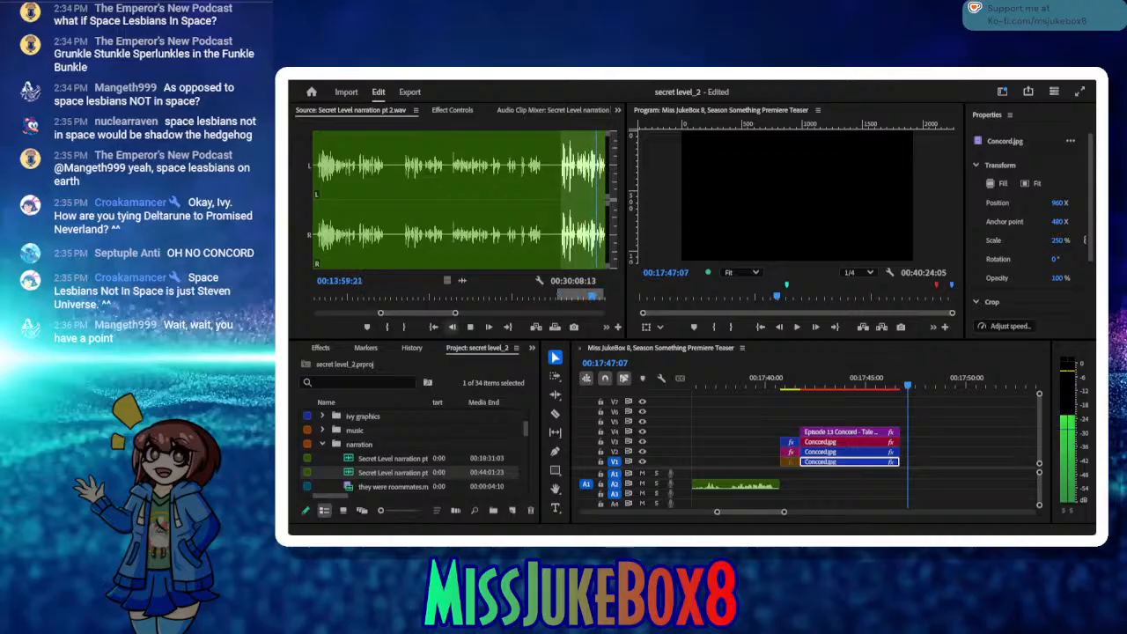
click(469, 327)
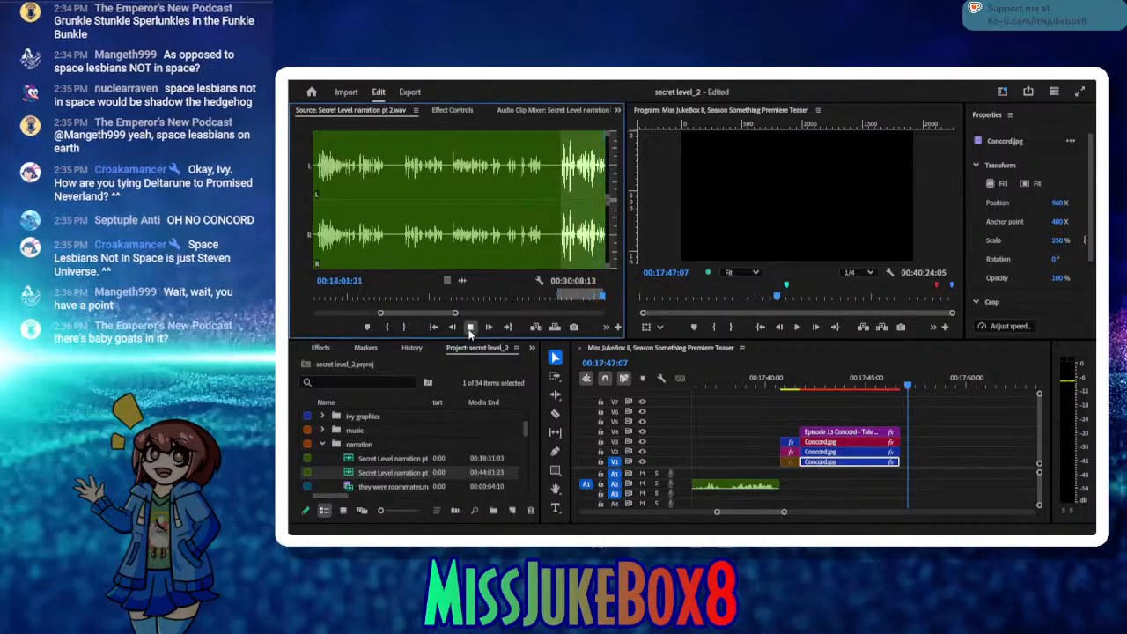
click(469, 327)
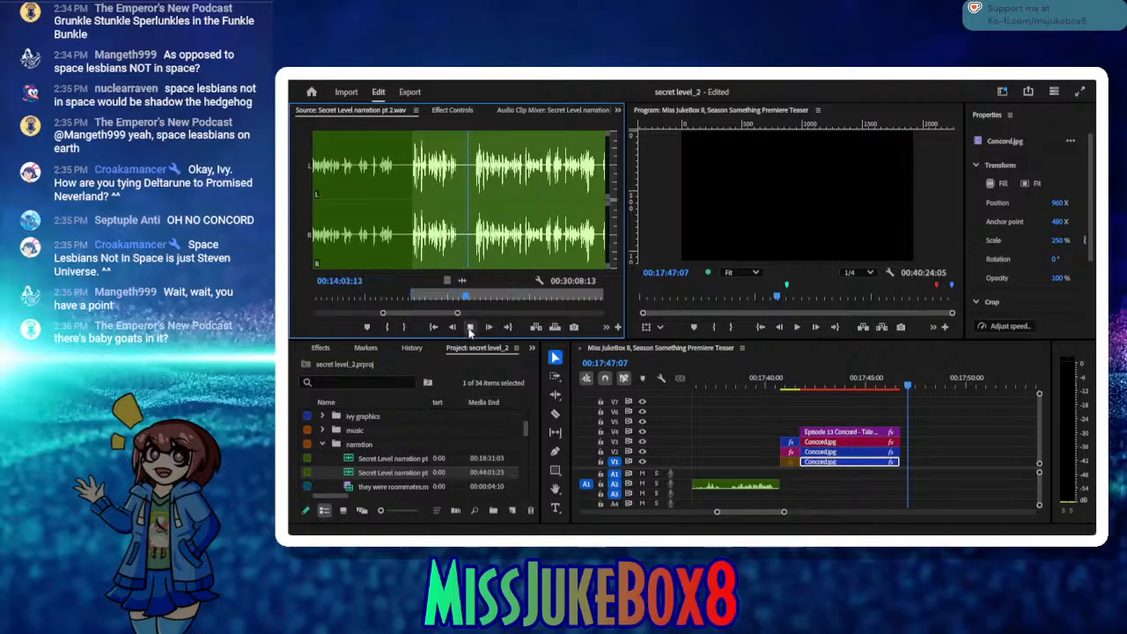
click(469, 327)
drag(489, 299, 477, 300)
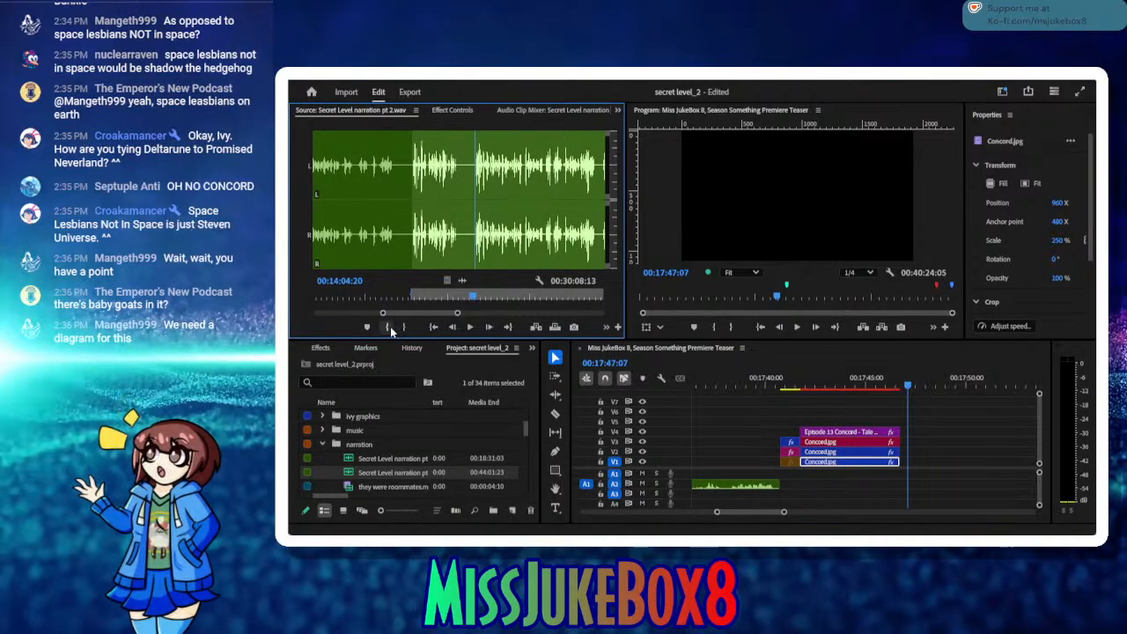
click(387, 327)
Step: Listen through the take, mark its out point at 00:14:26:09 and insert it into the sequence at 00:17:47:07
click(470, 328)
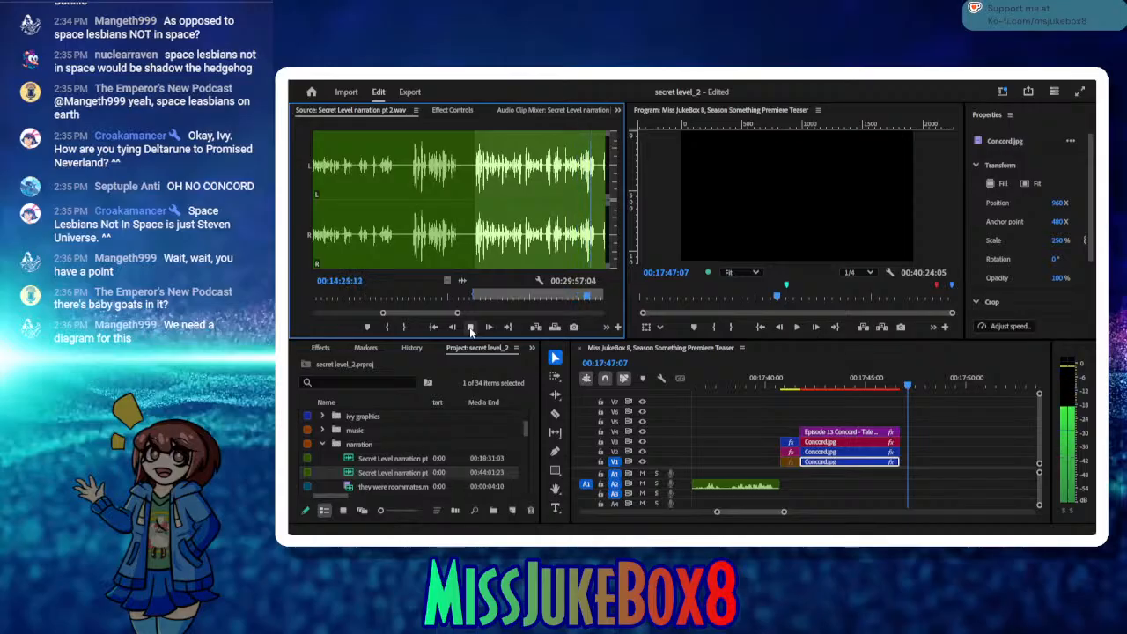
click(470, 327)
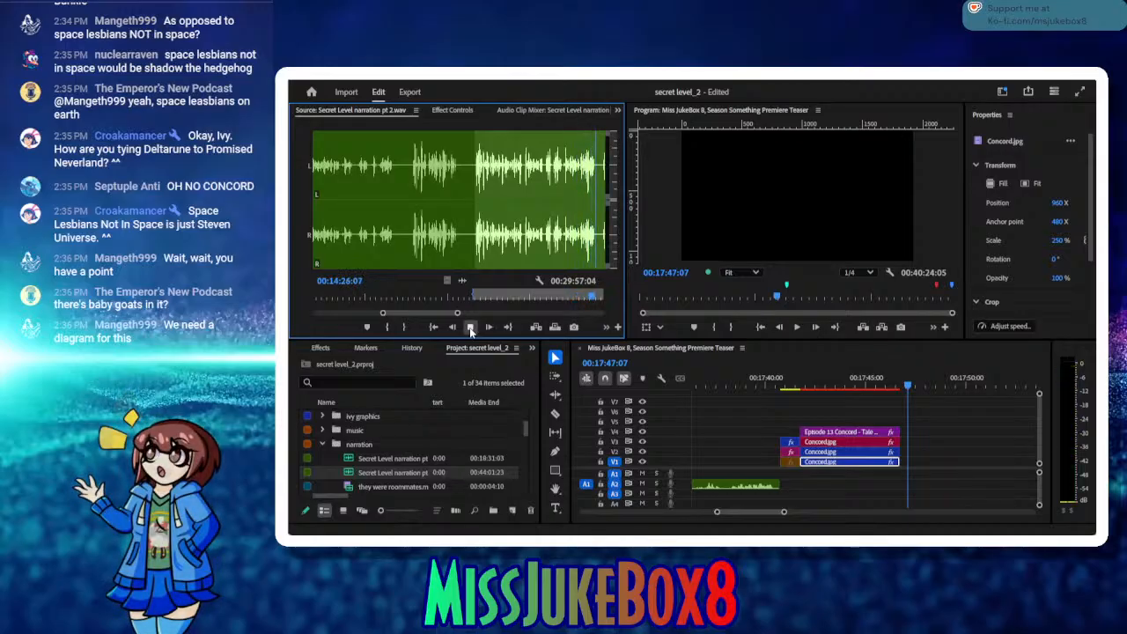
click(402, 328)
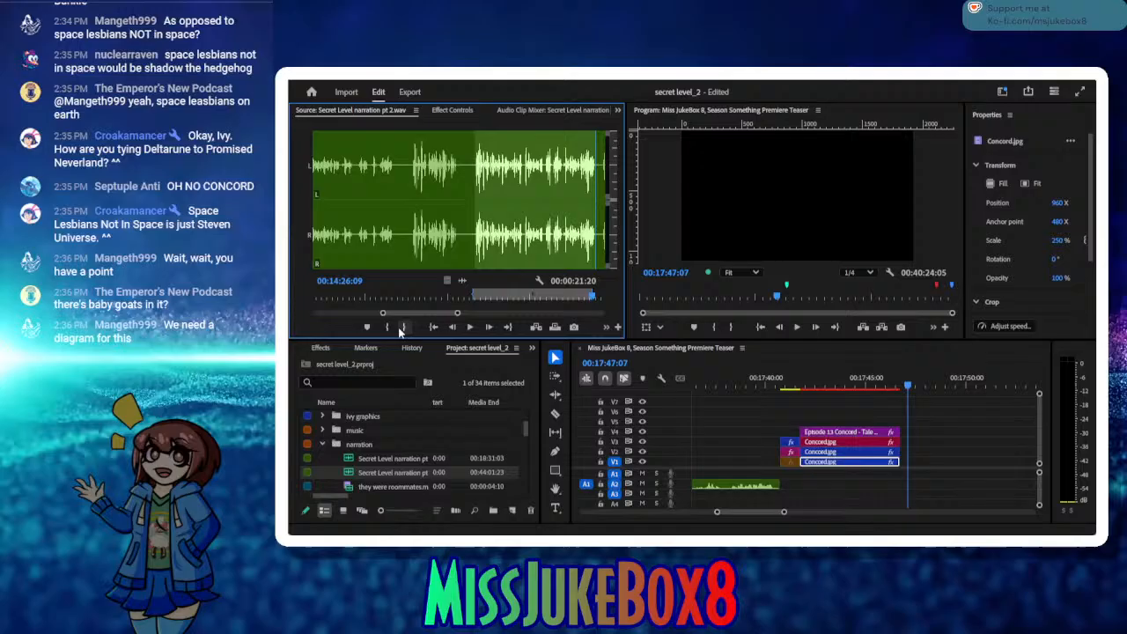
click(540, 331)
Step: Move the inserted narration clip back against the end of the Concord title clips and play back the join
scroll(775, 438, down, 5)
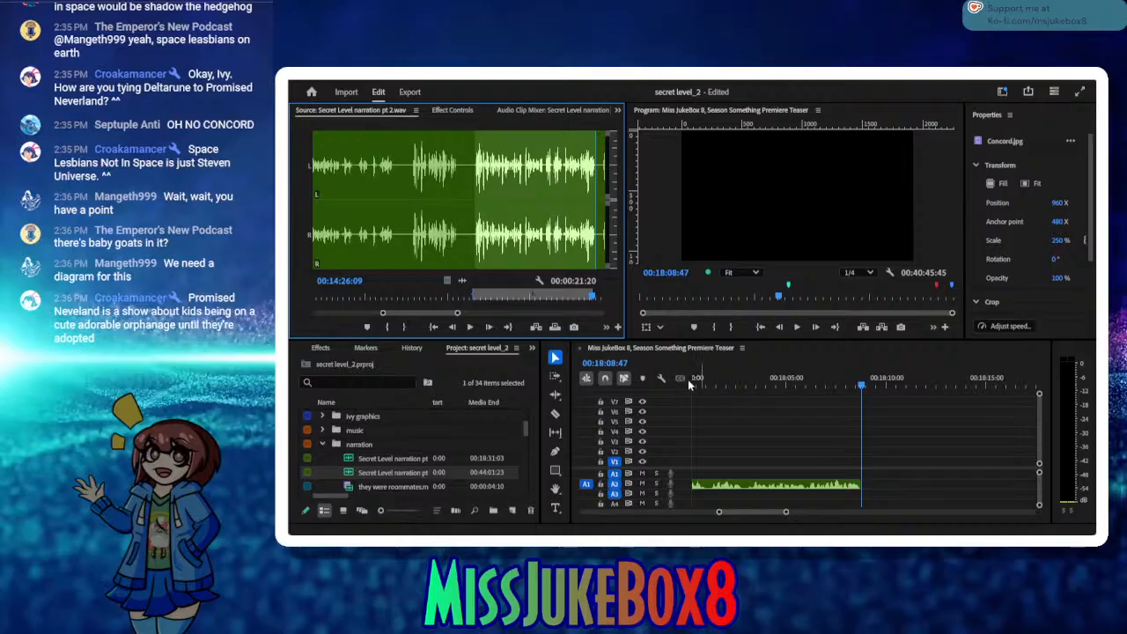
drag(689, 385, 695, 407)
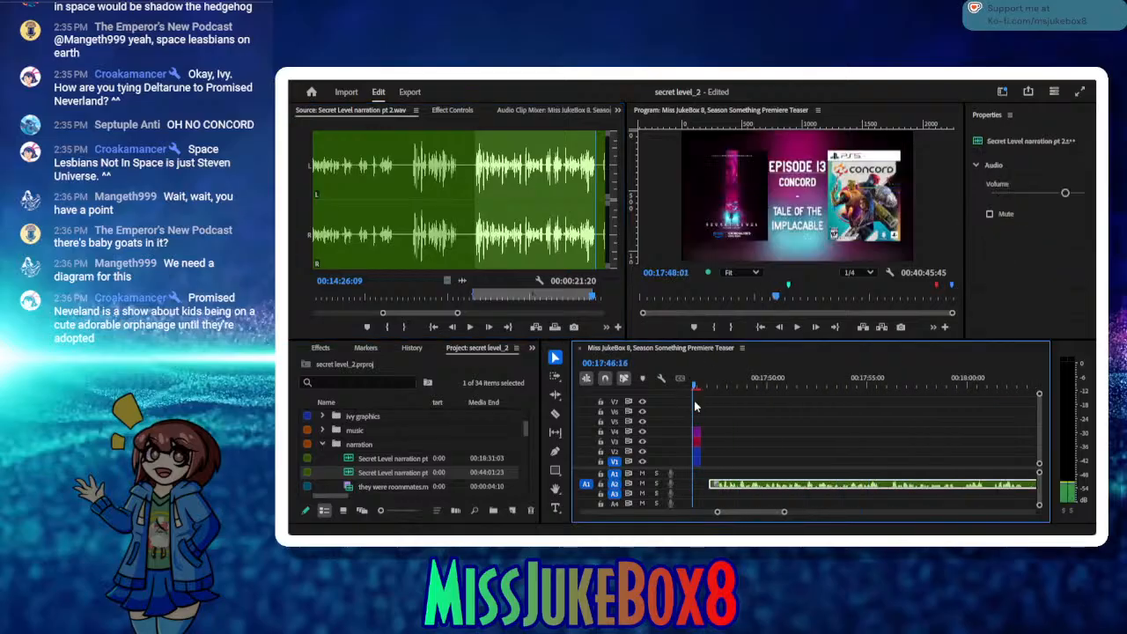
click(696, 460)
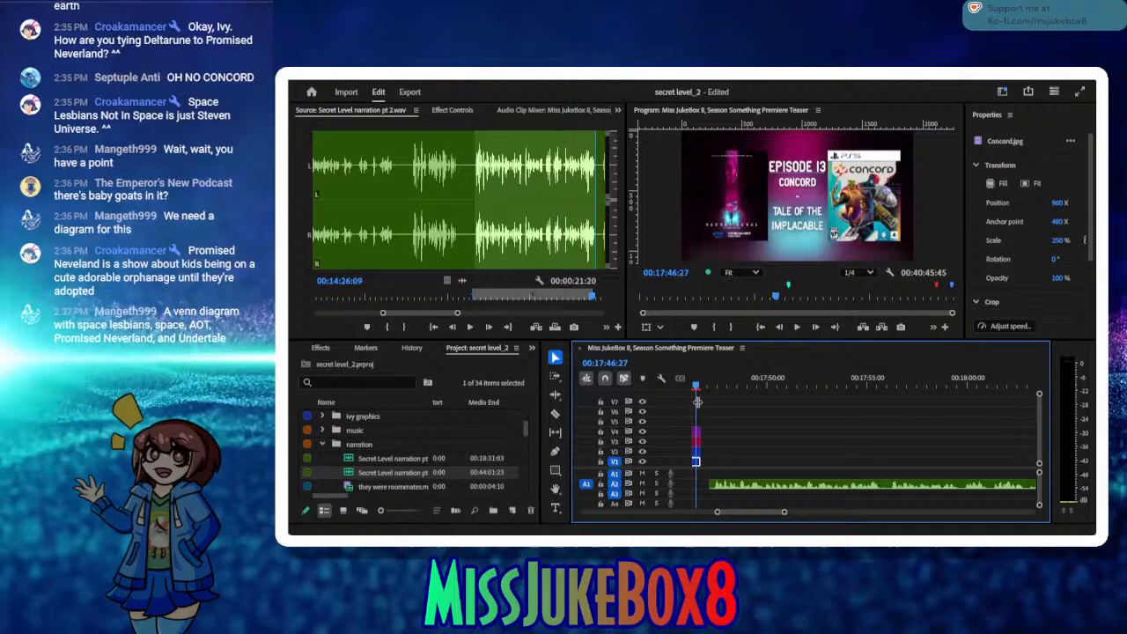
click(769, 484)
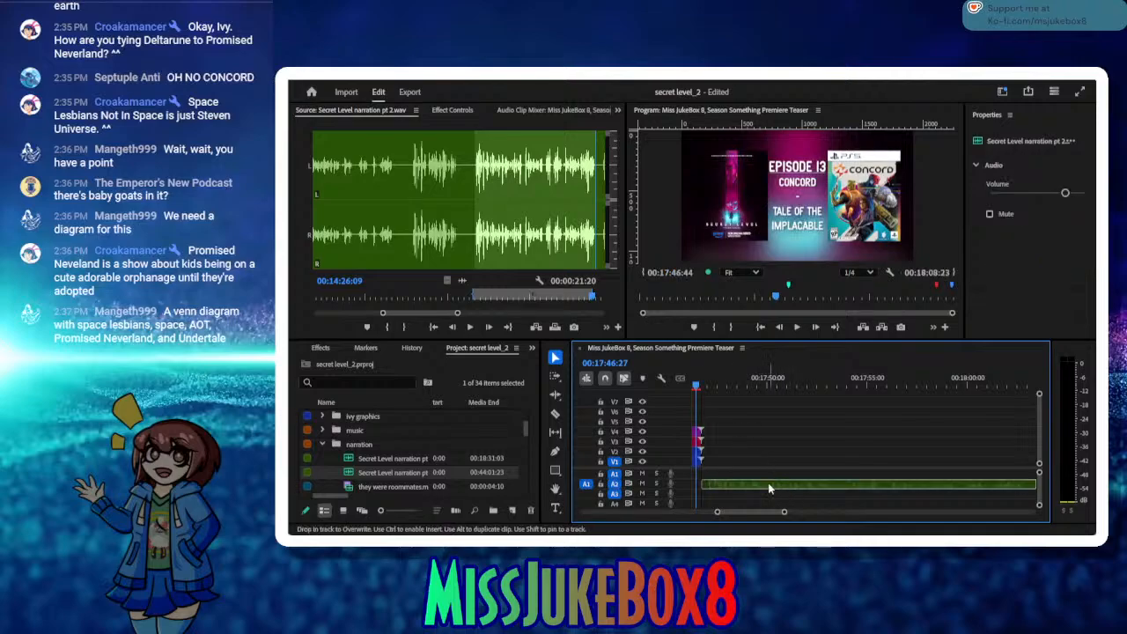
click(797, 327)
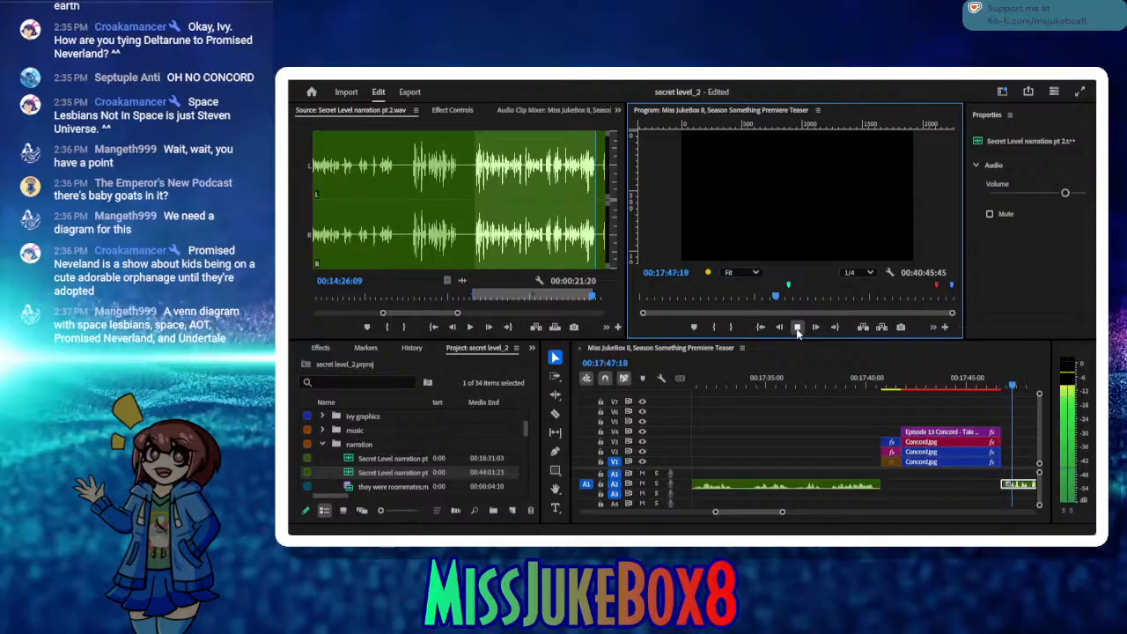
click(797, 328)
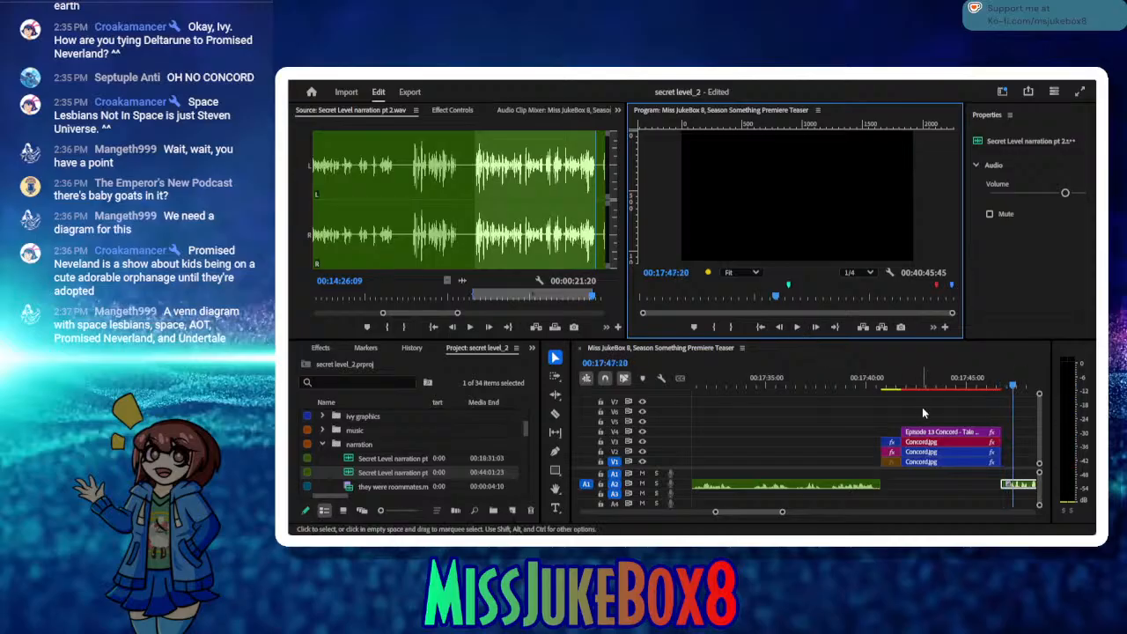
Step: Listen in the source past the inserted take, return to its end and mark a new in point at 00:14:26:11
click(466, 331)
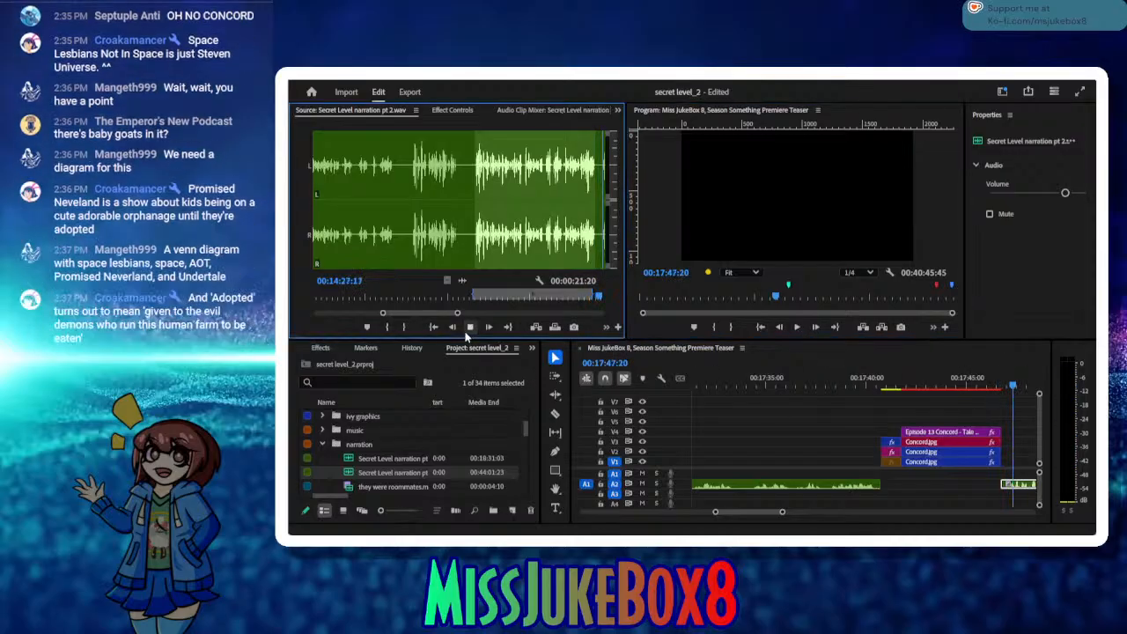
click(467, 332)
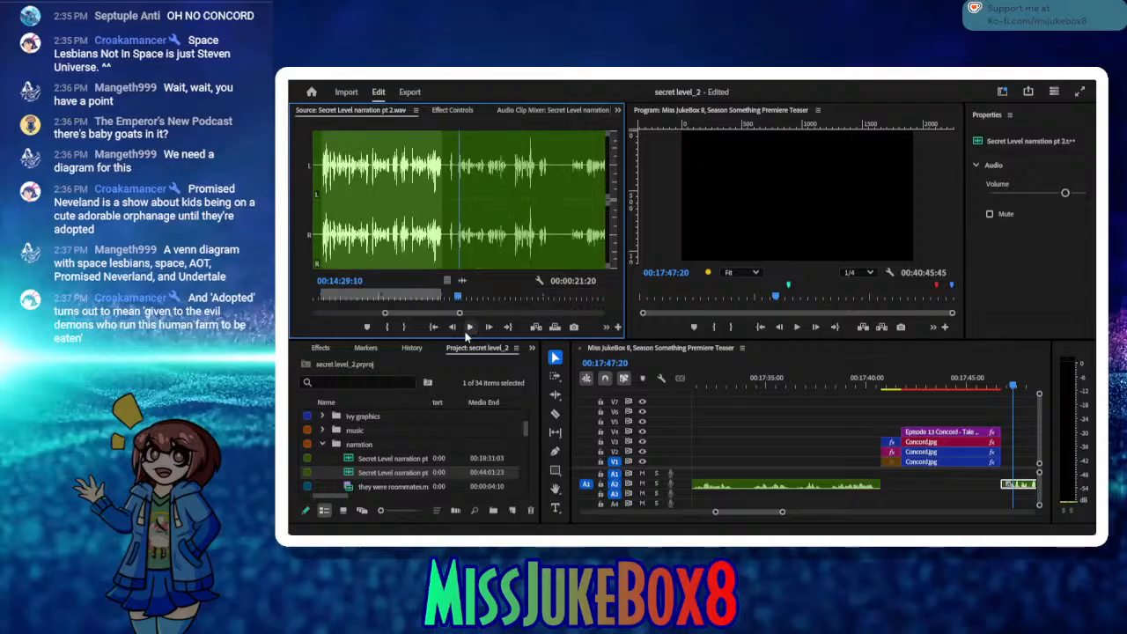
click(467, 333)
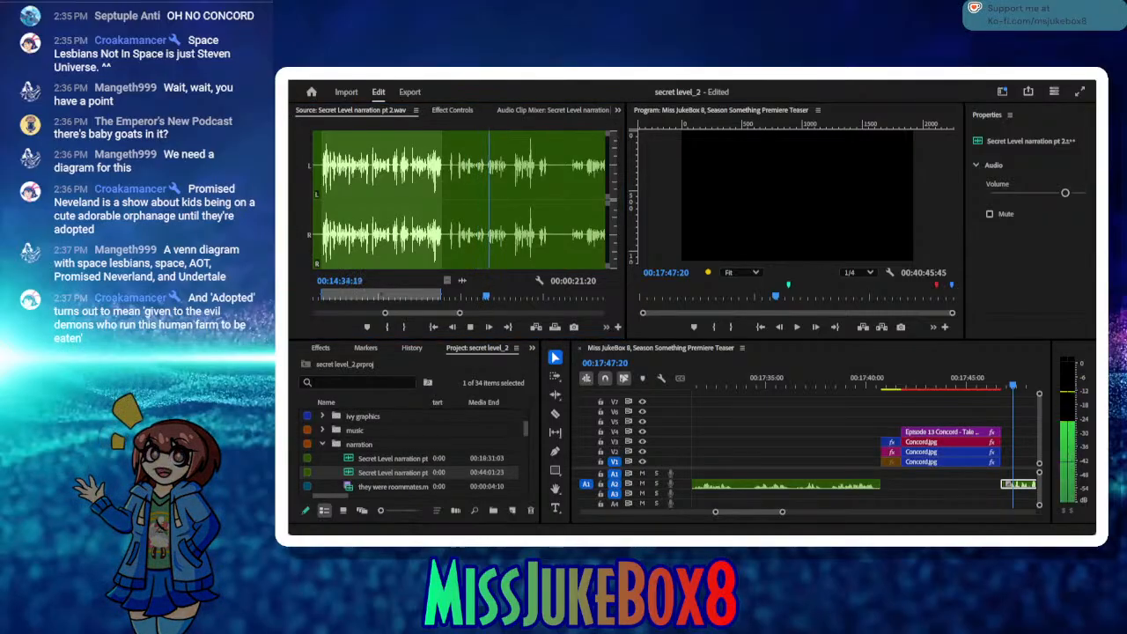
click(472, 329)
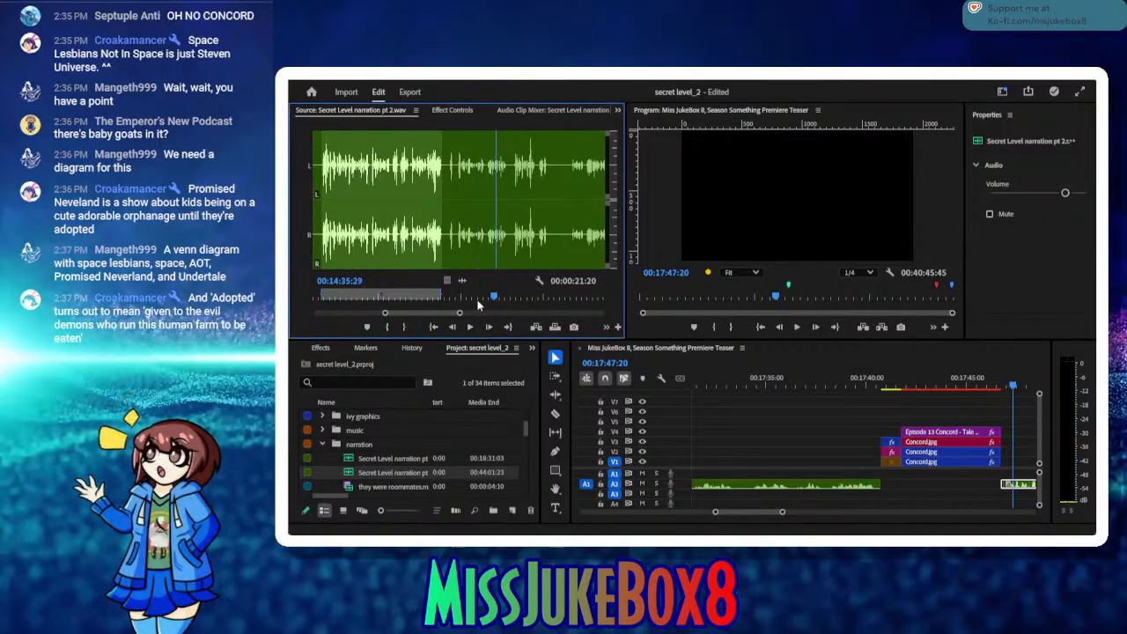
click(467, 297)
drag(467, 296, 444, 298)
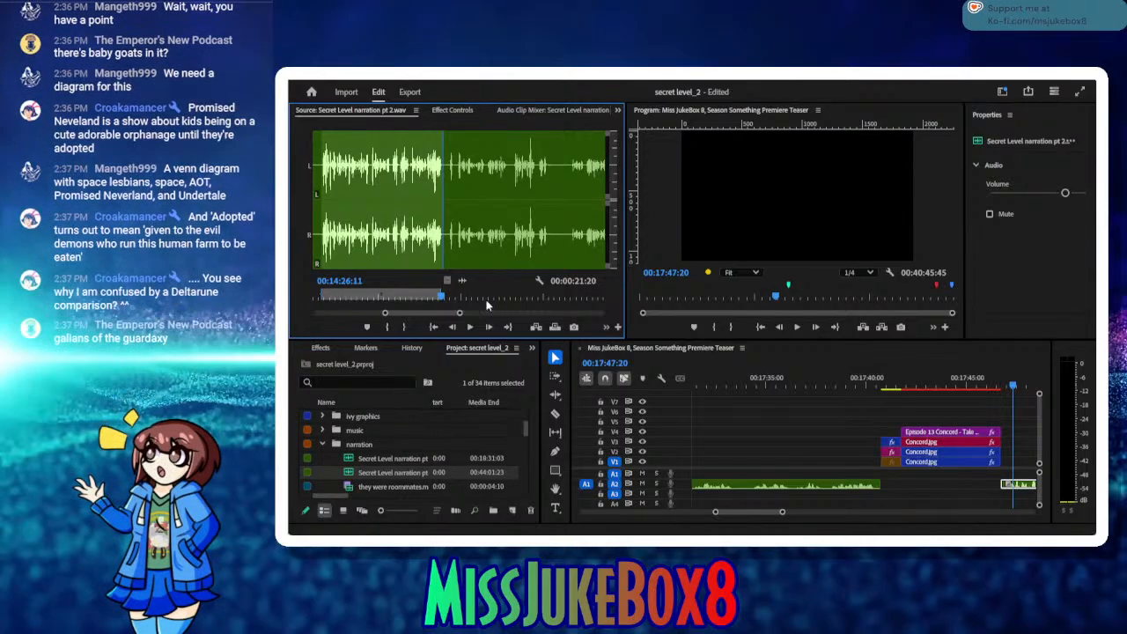
click(388, 327)
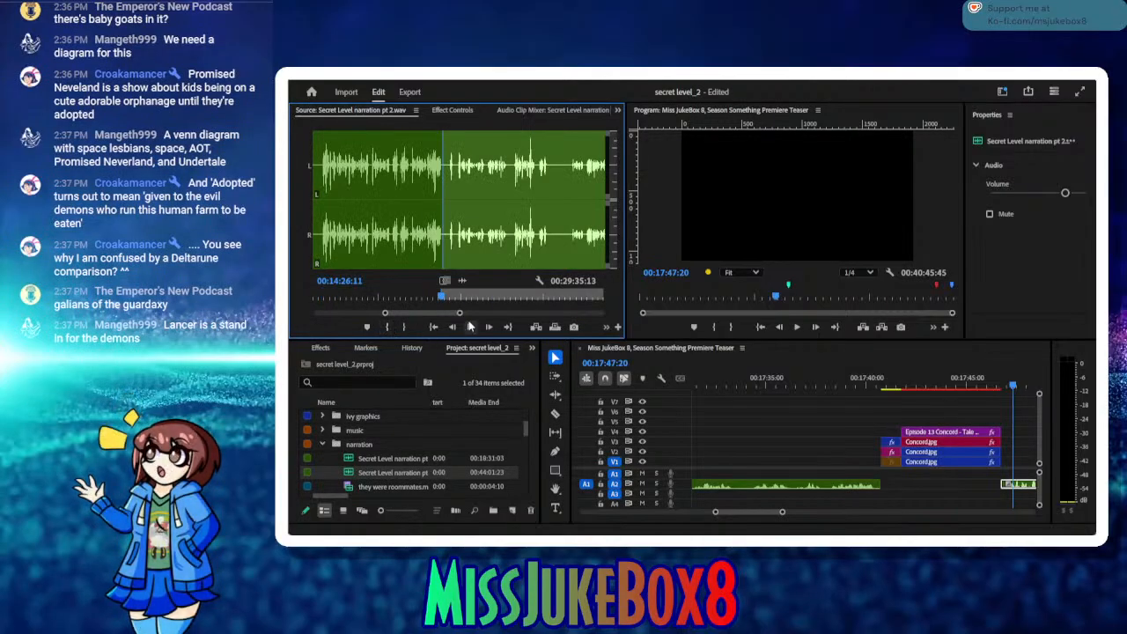
Step: Listen to the next narration take in the source and mark its out point at 00:14:58:04
click(471, 327)
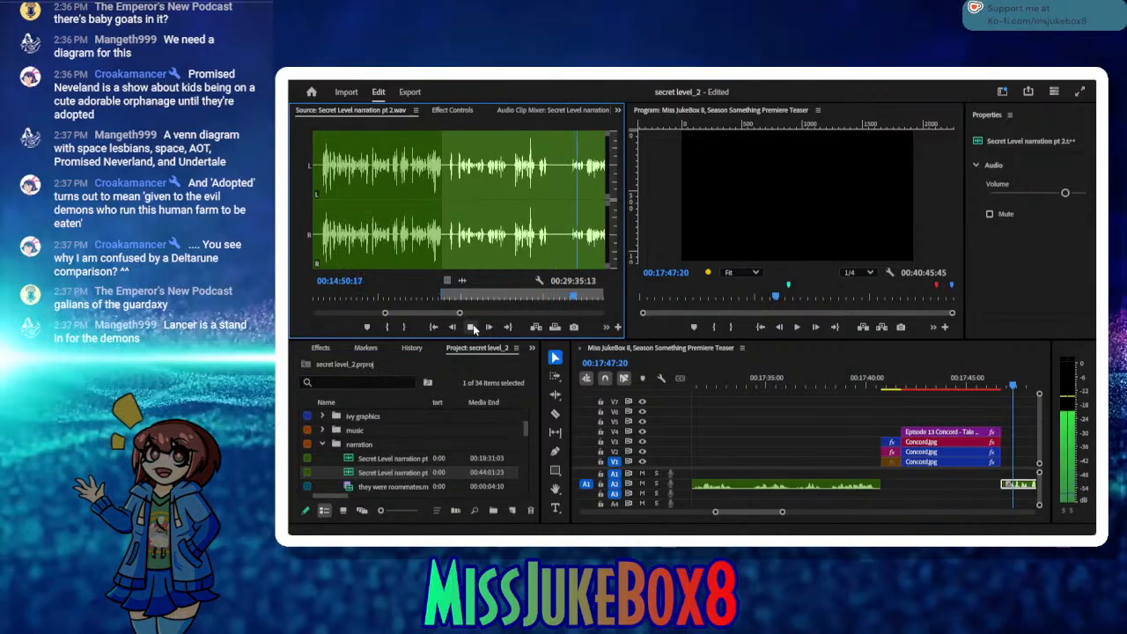
click(472, 327)
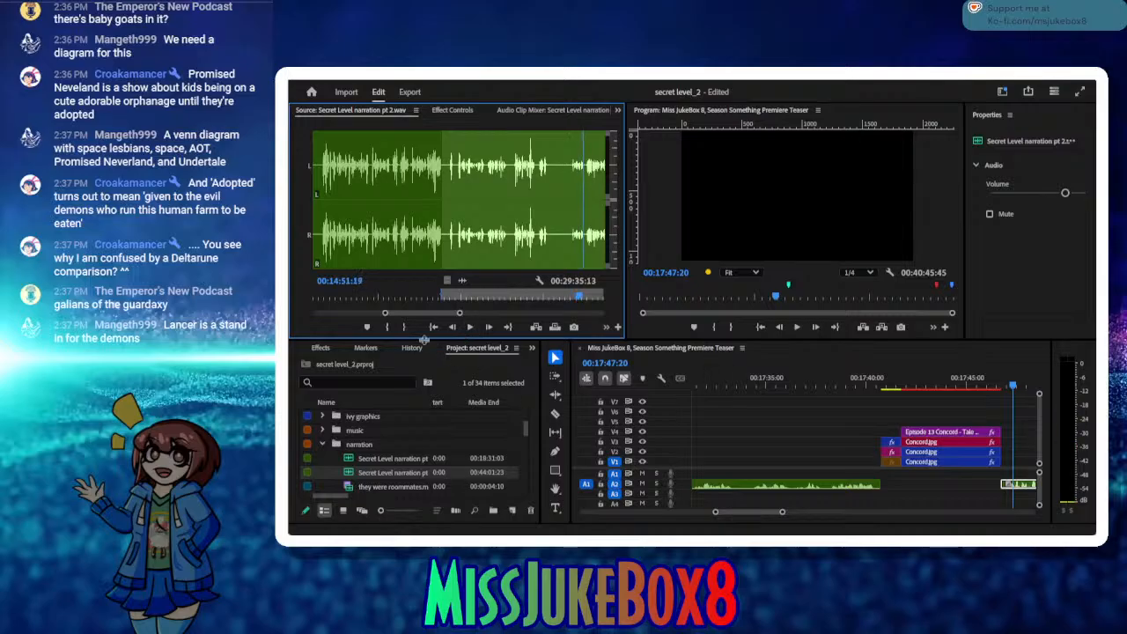
click(469, 326)
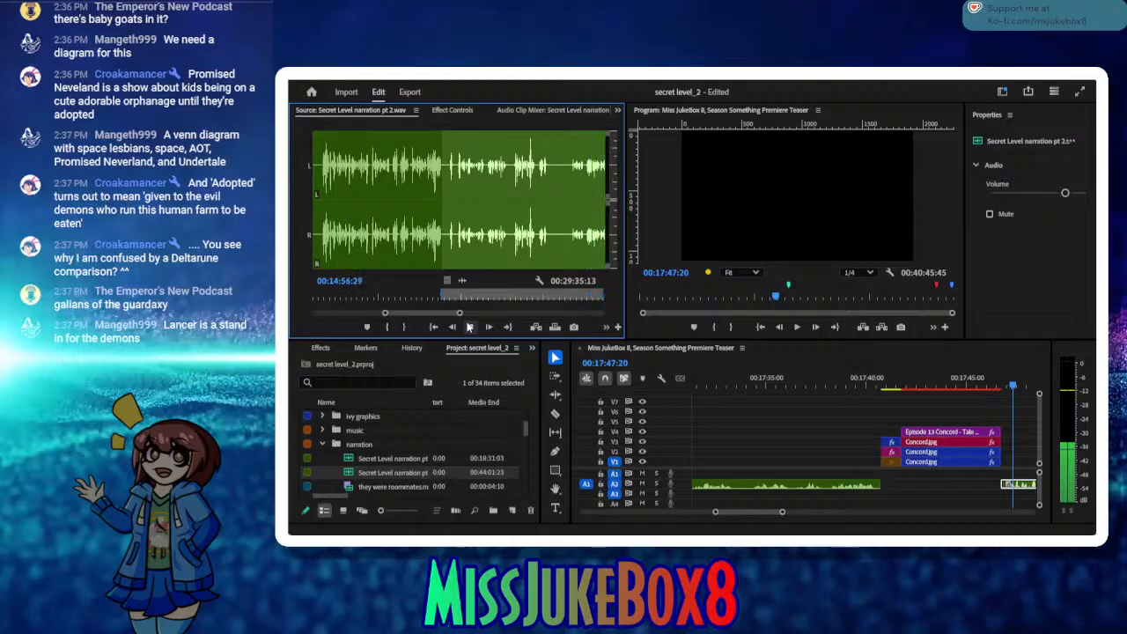
click(469, 327)
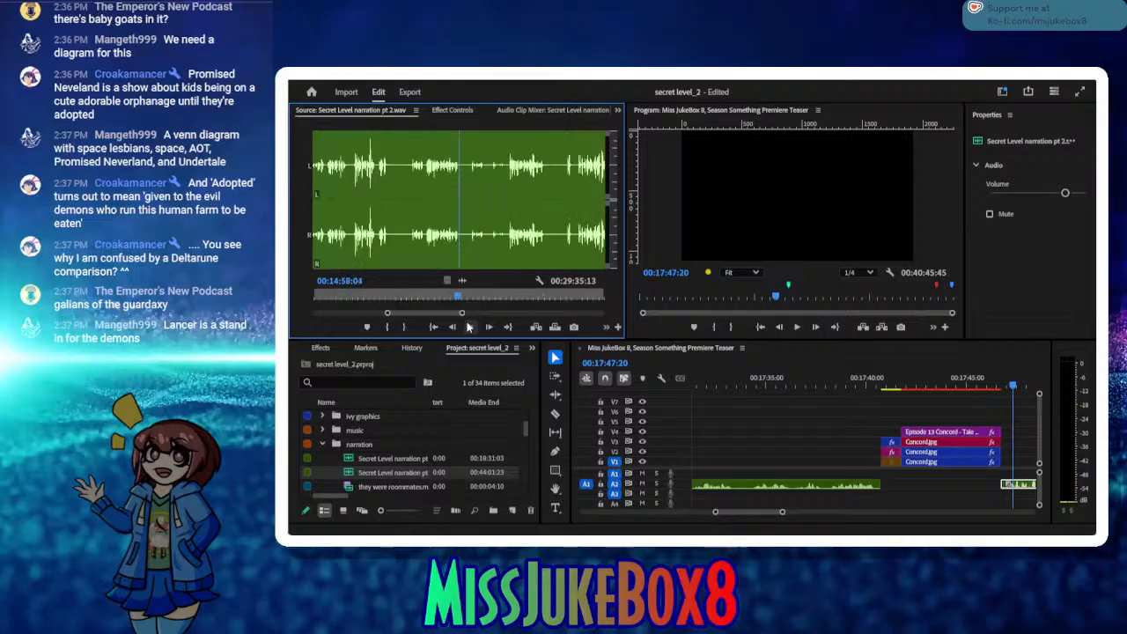
click(405, 327)
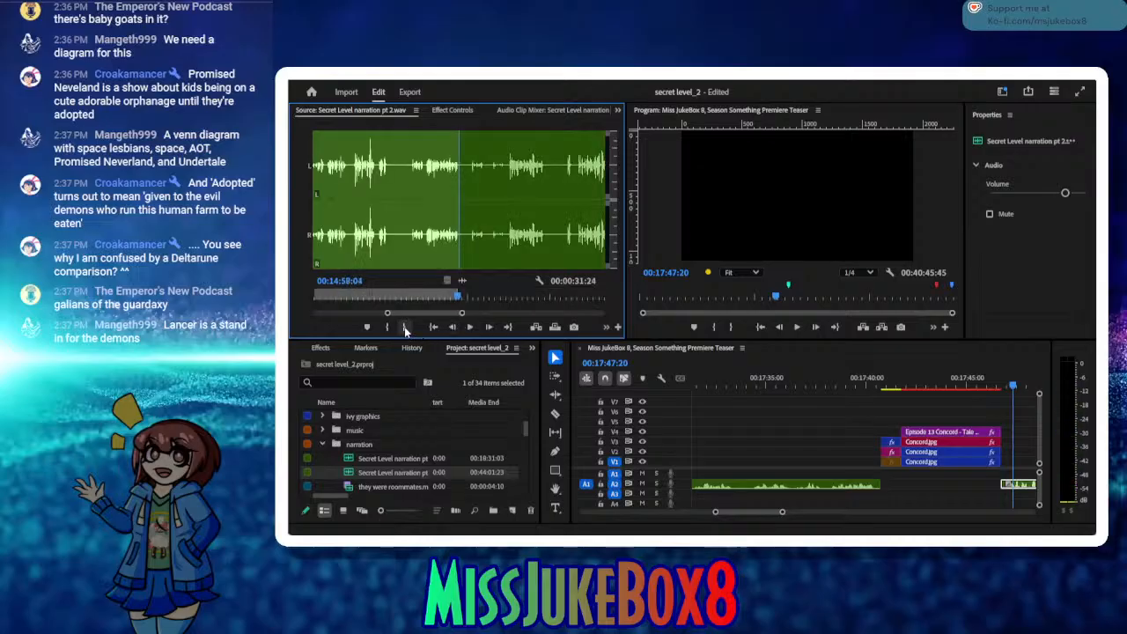
Step: Recheck the source take, set its out point to 00:14:46:11 and insert it in the sequence at 00:18:08:45
click(469, 327)
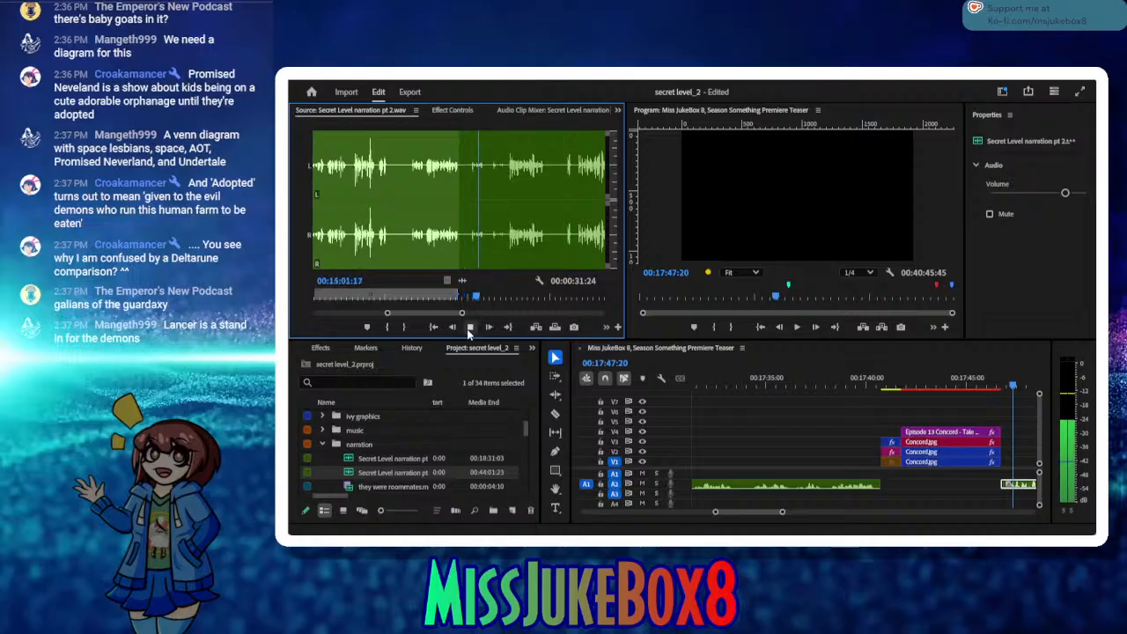
click(470, 330)
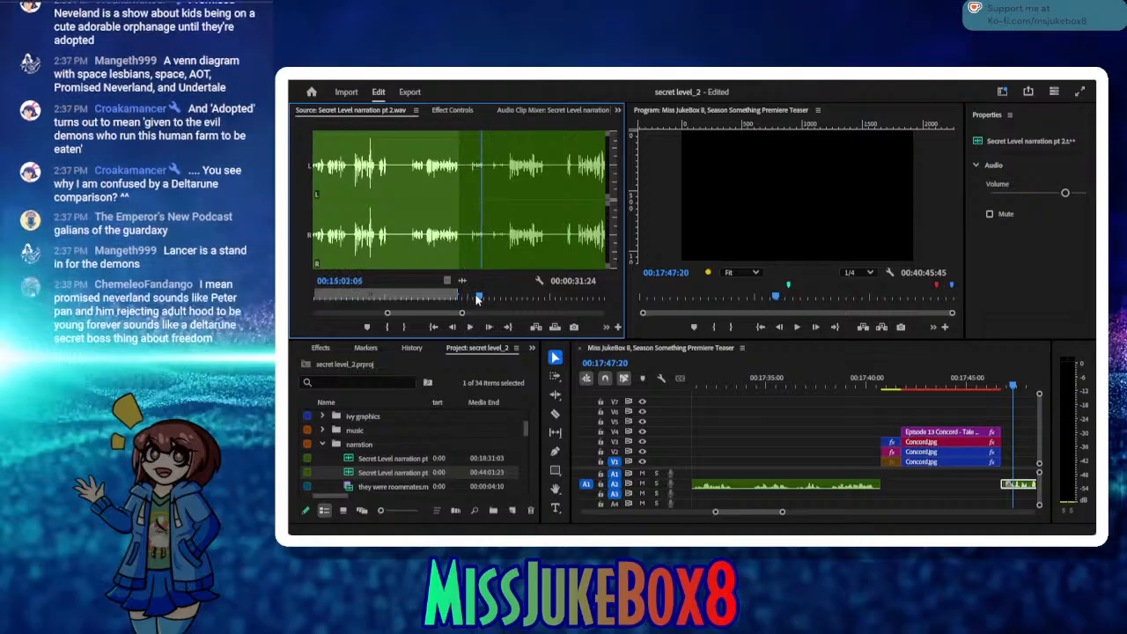
drag(476, 299, 371, 300)
click(470, 328)
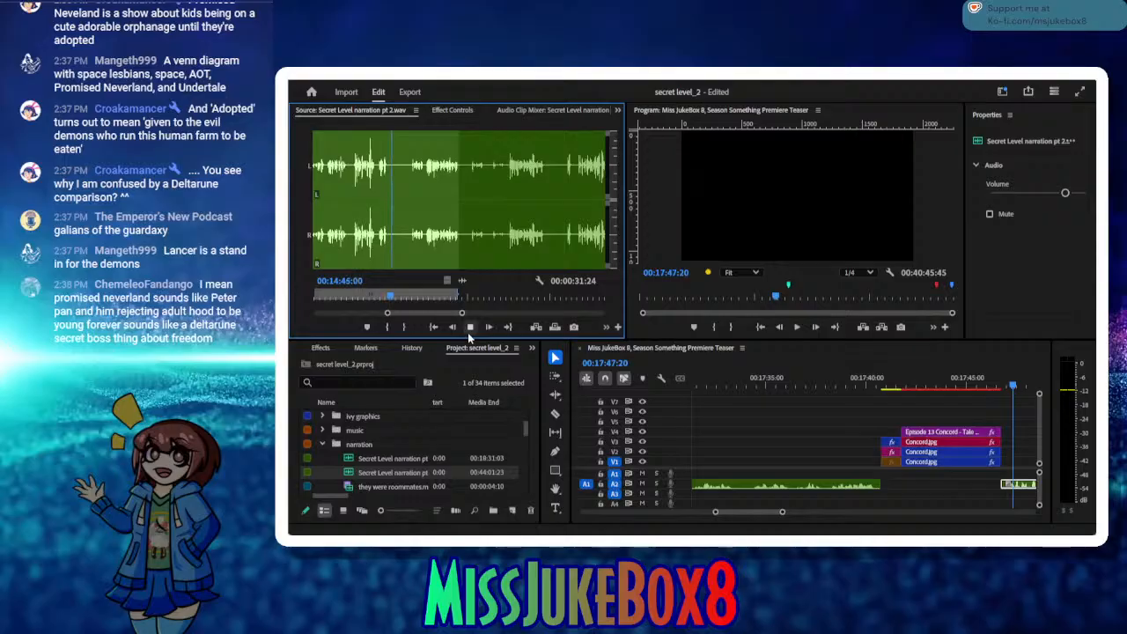
click(470, 328)
click(407, 327)
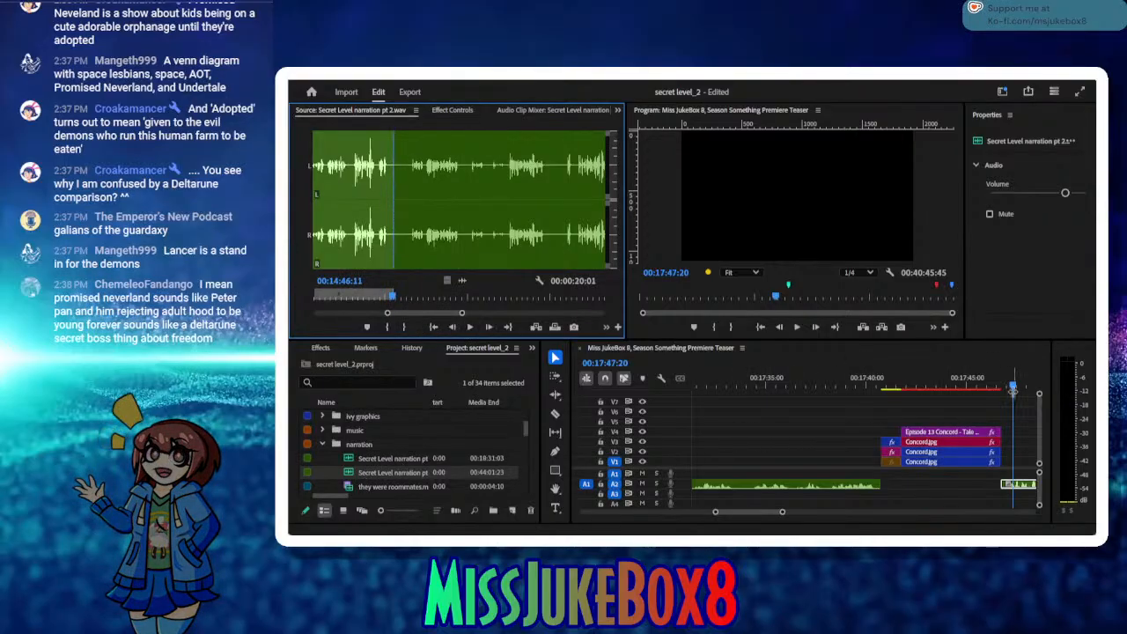
drag(1015, 396, 903, 410)
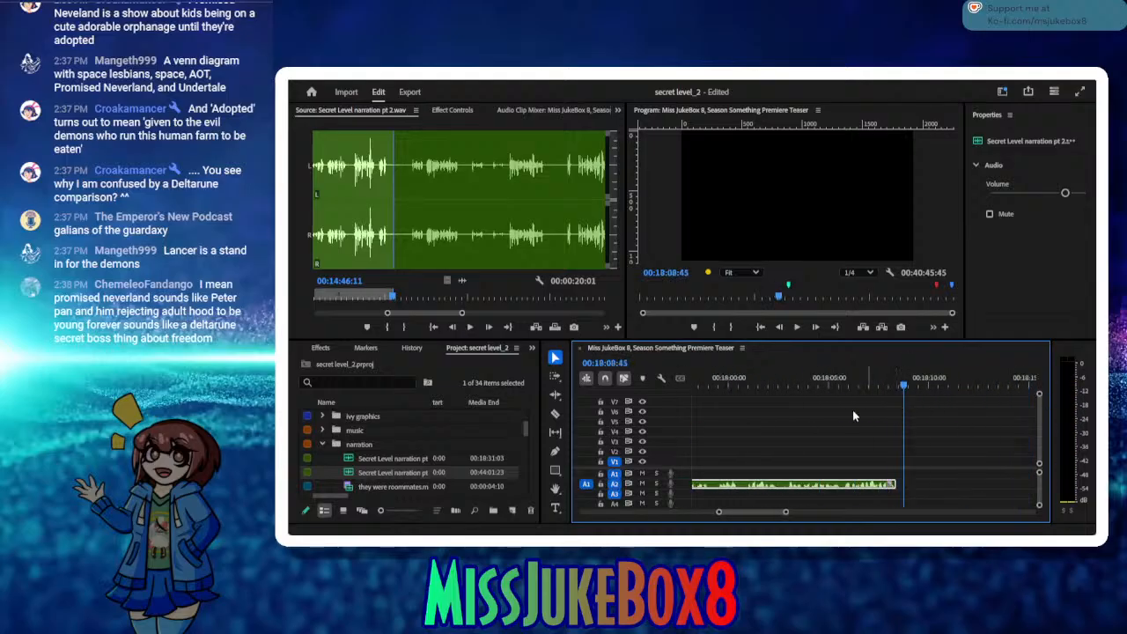
click(536, 327)
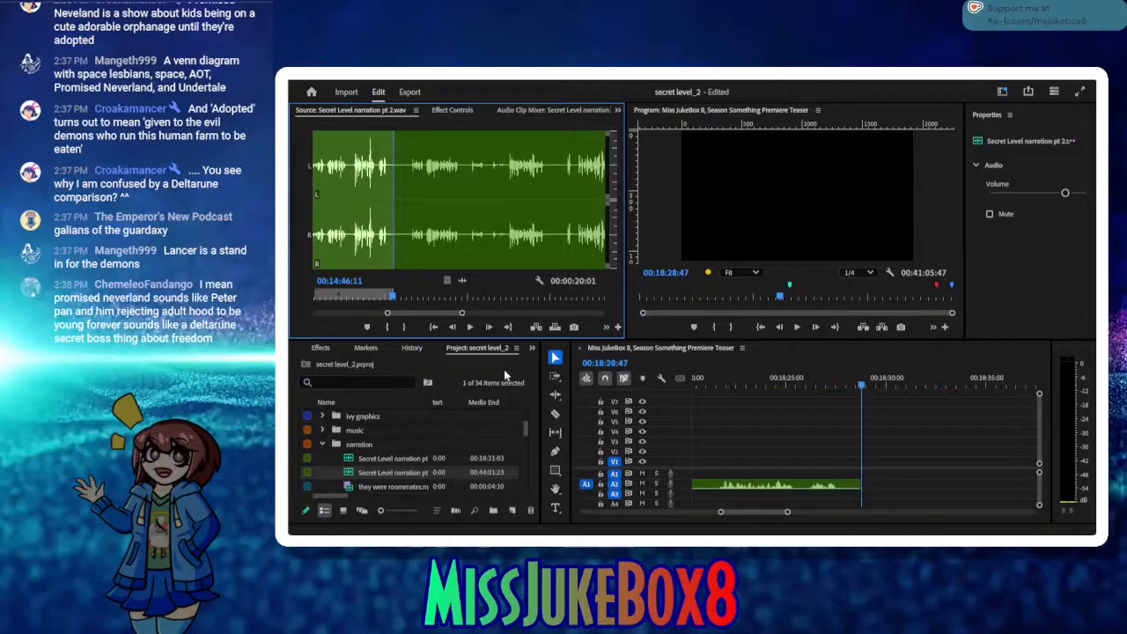
Step: Listen in the source past the inserted take and mark the next take's in point at 00:15:04:01
click(472, 327)
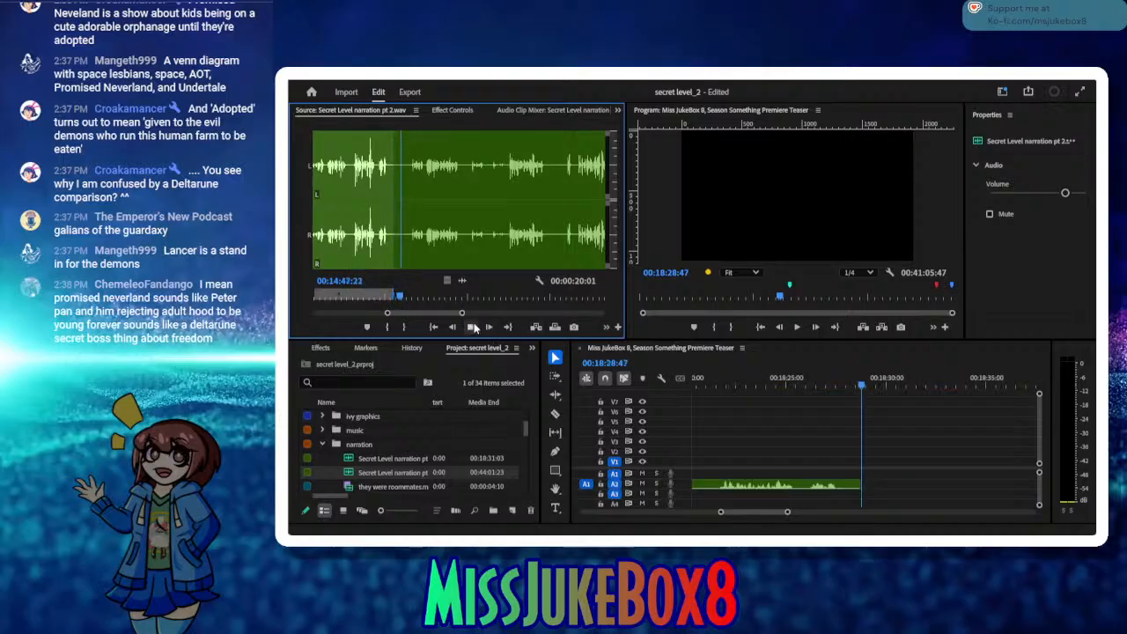
click(470, 326)
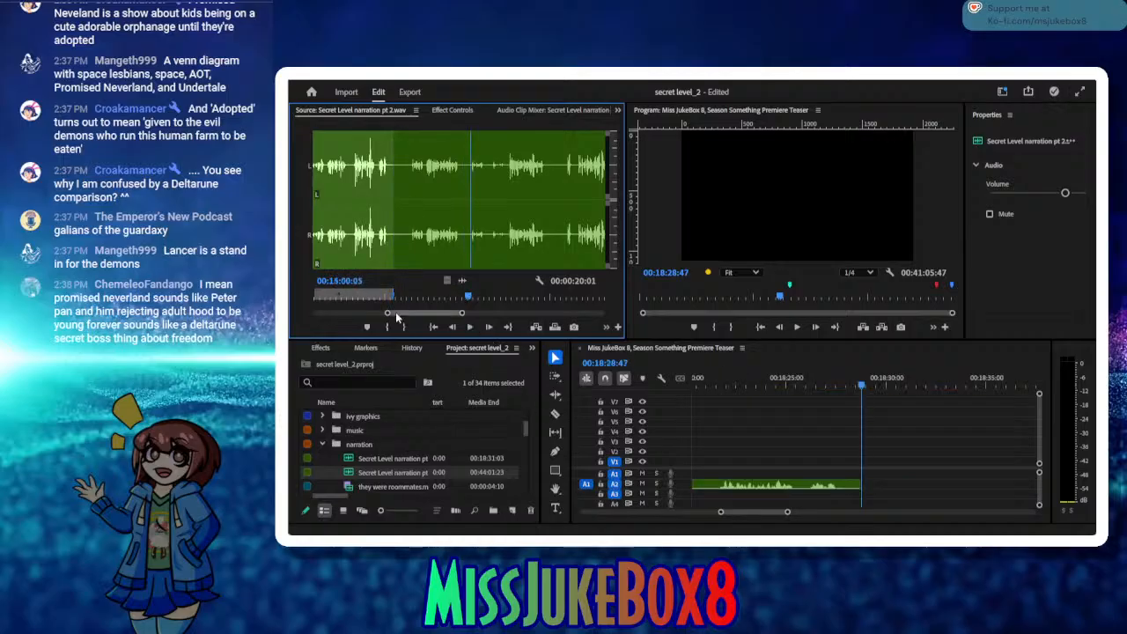
click(387, 328)
click(470, 327)
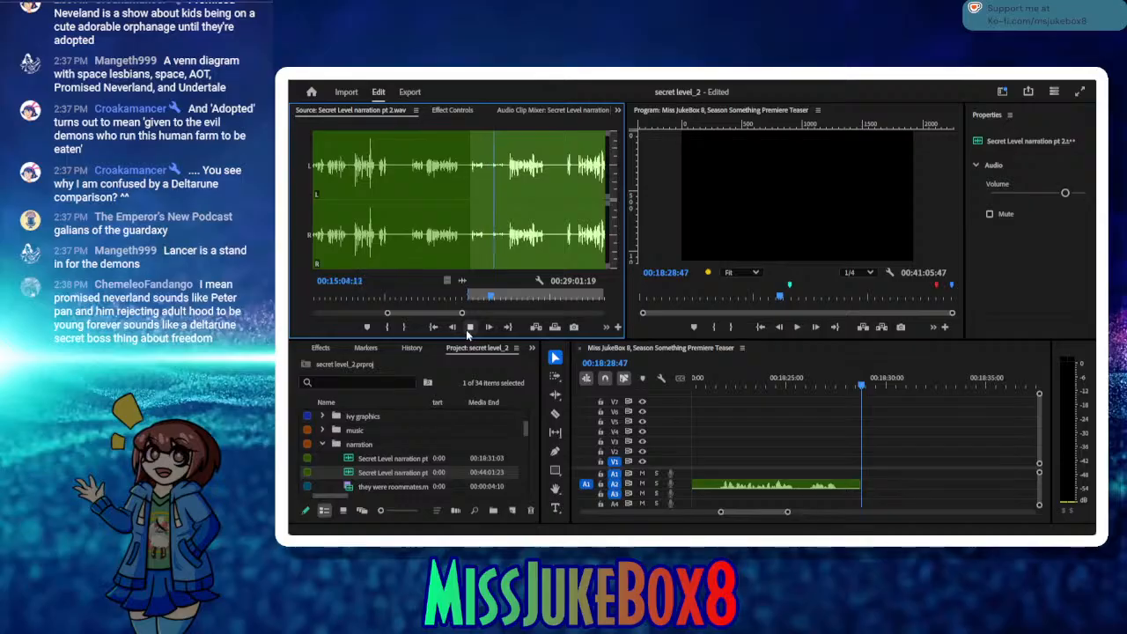
click(469, 327)
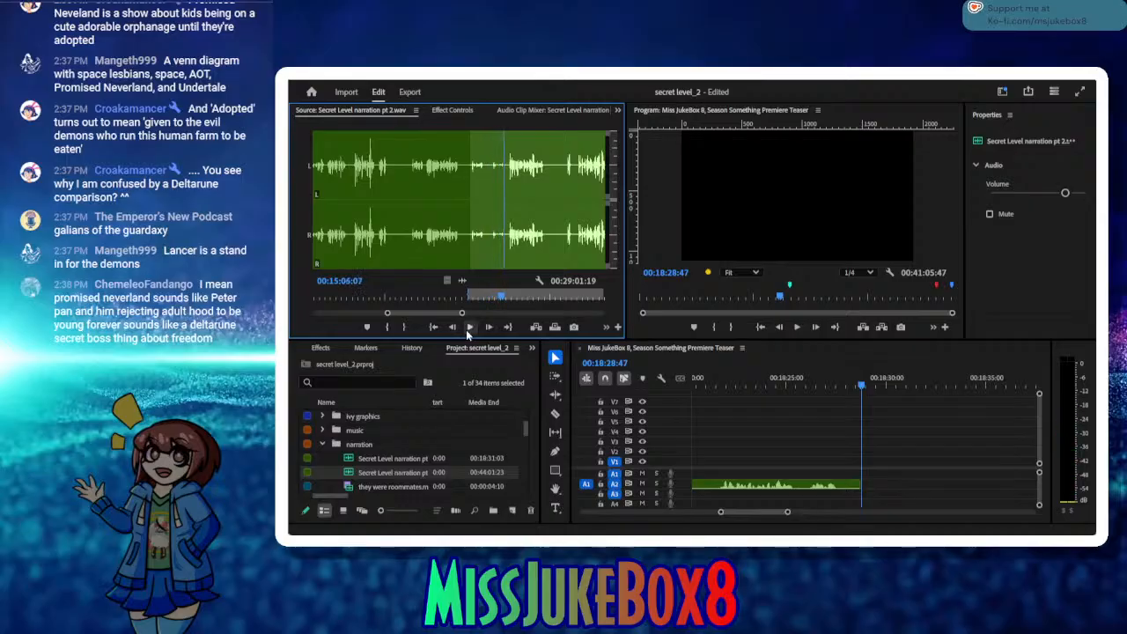
drag(504, 301, 490, 294)
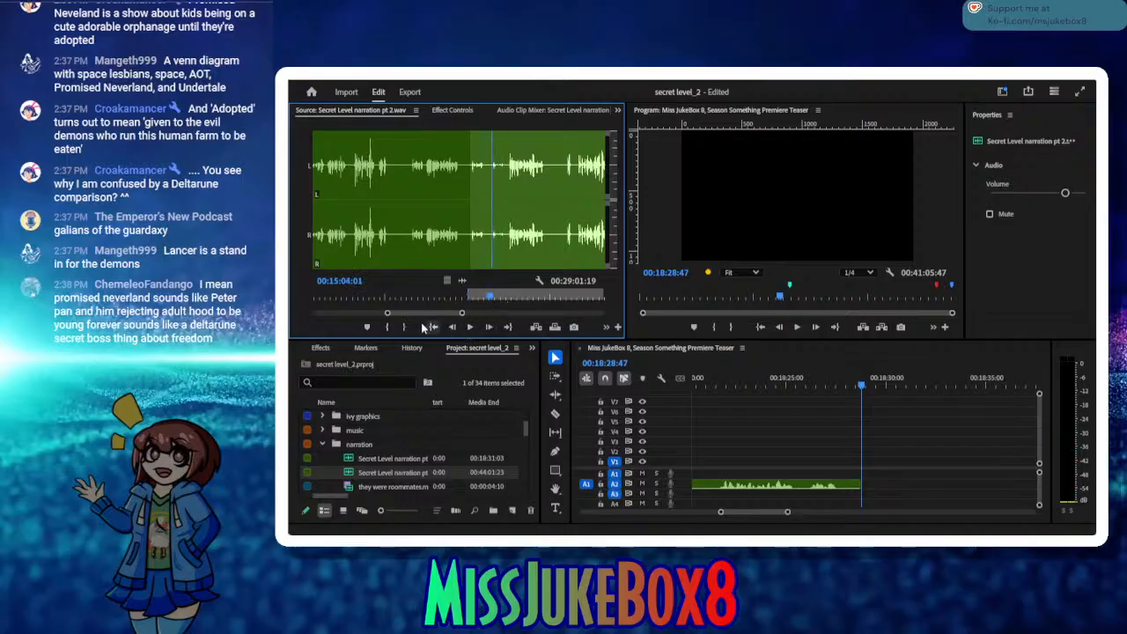
click(392, 330)
Step: Listen to the source take, set its out point to 00:15:13:13 and insert it in the sequence at 00:18:28:47
click(469, 328)
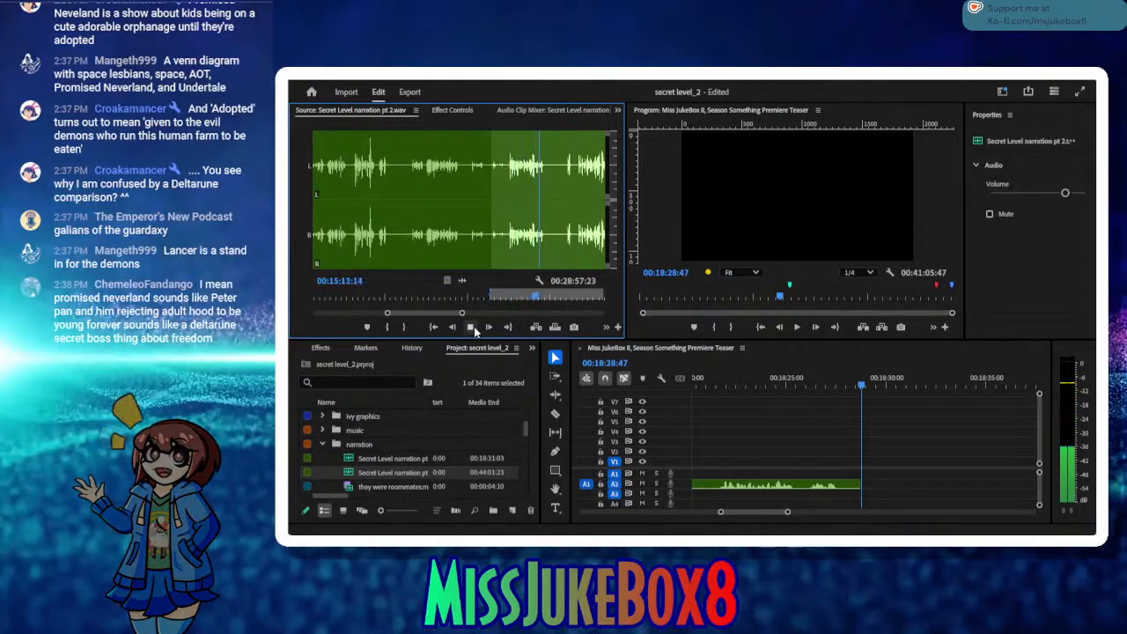
click(474, 328)
click(403, 327)
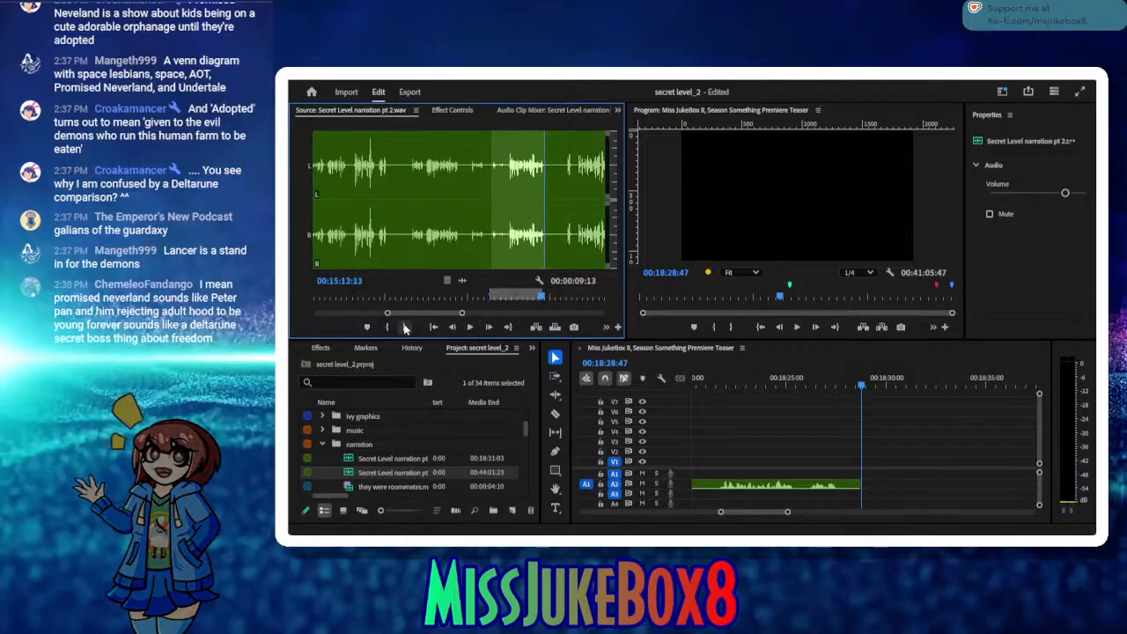
click(536, 328)
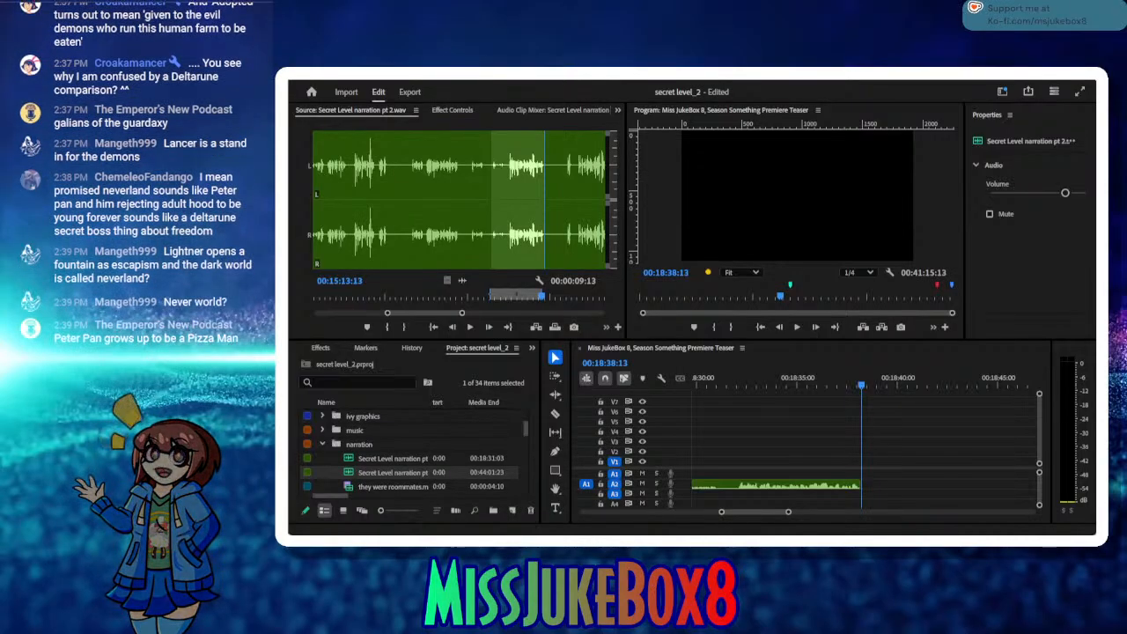
Step: Place the Episode 14 Honor of Kings title clips directly after the inserted narration and play them back
key(alt+Tab)
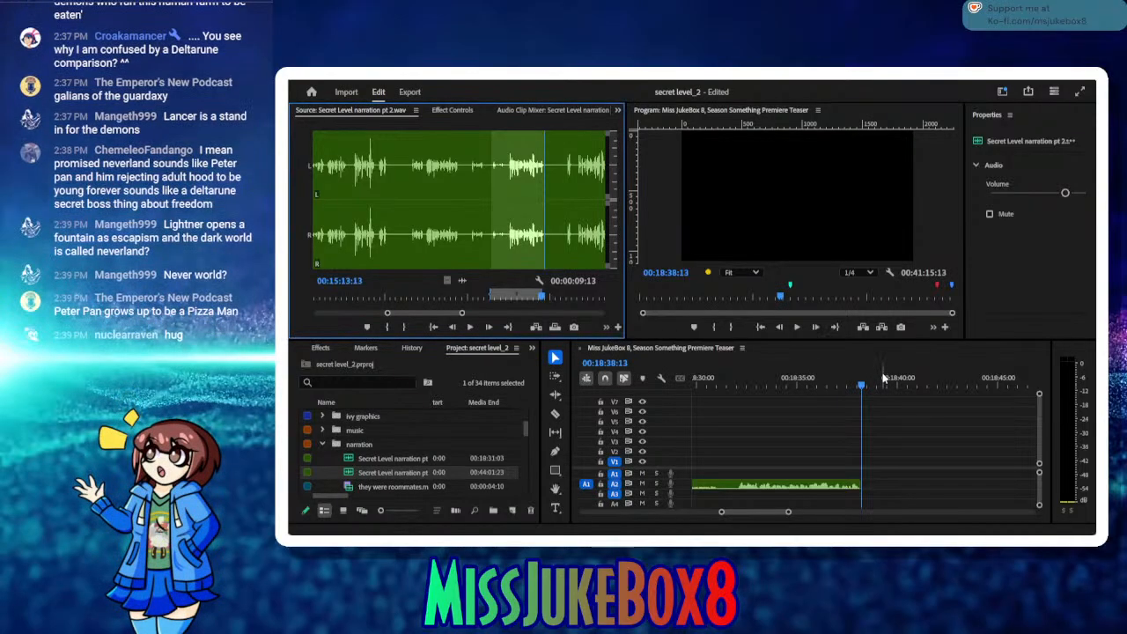
drag(882, 386, 897, 444)
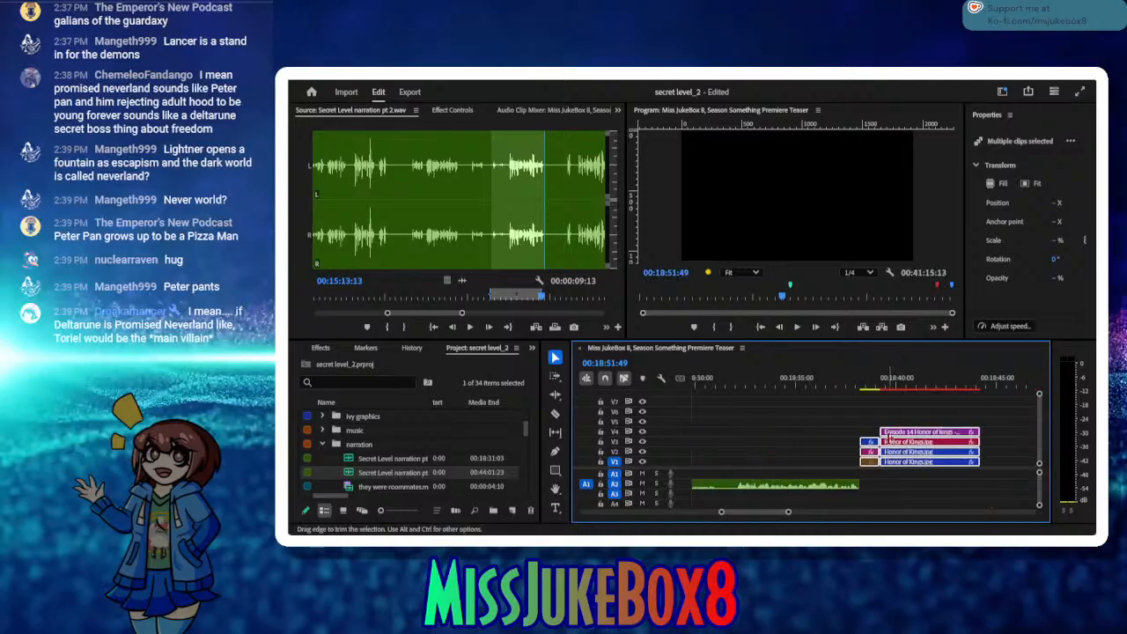
click(870, 385)
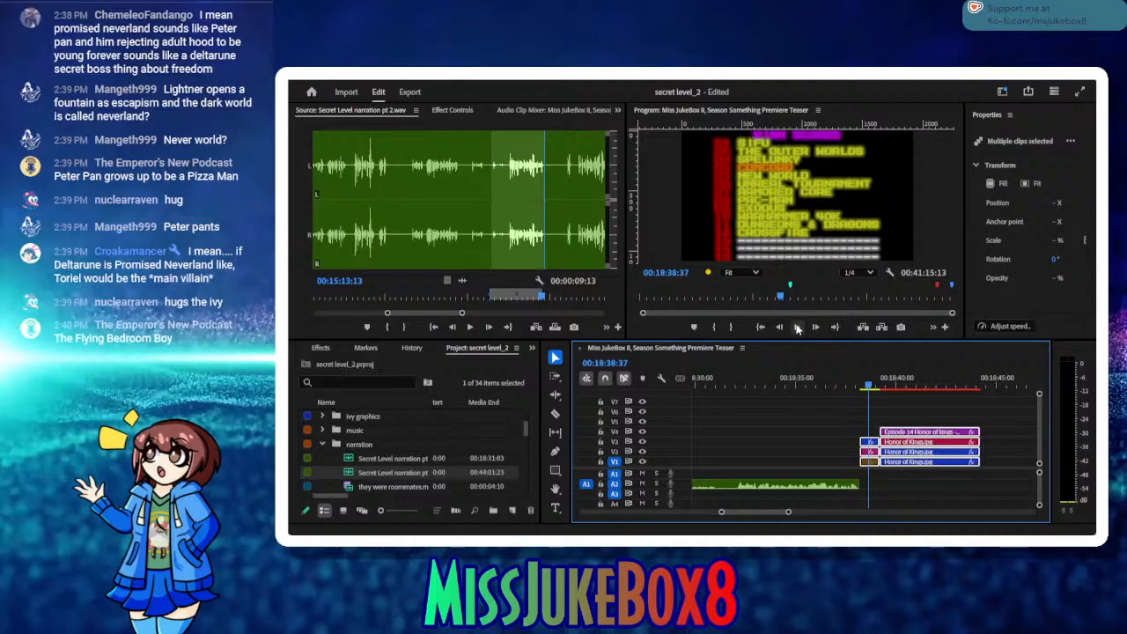
click(797, 326)
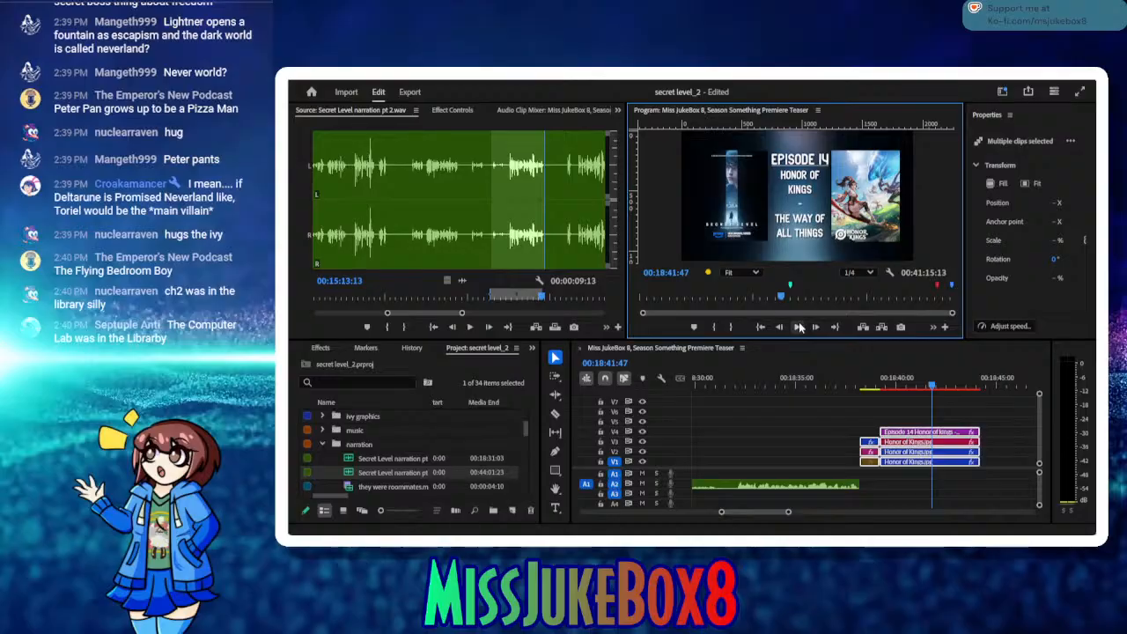
click(799, 328)
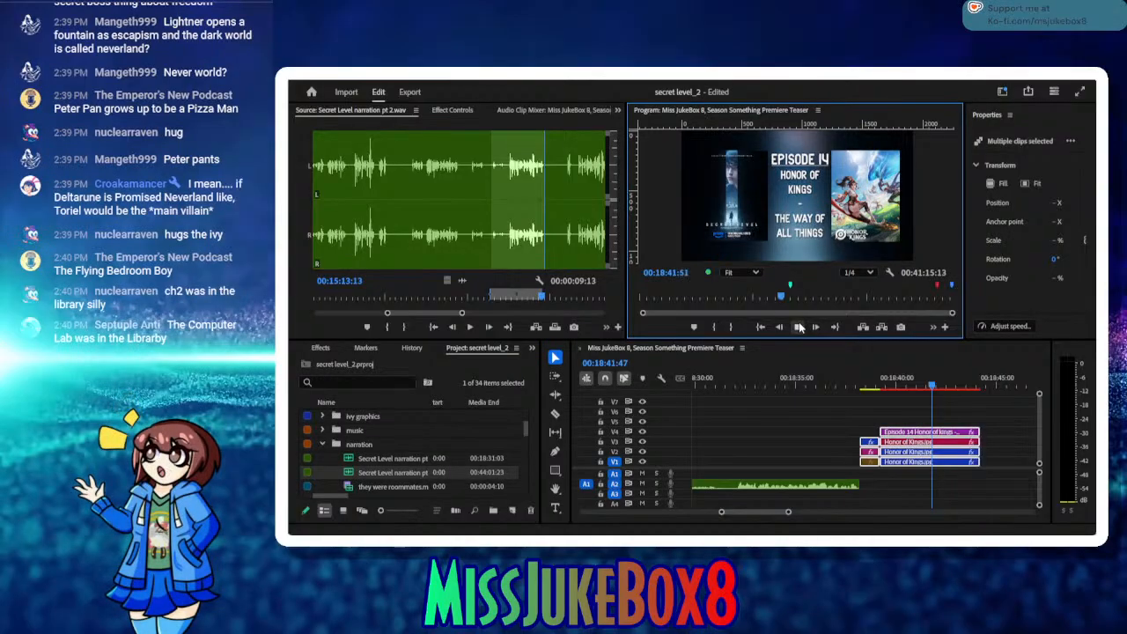
click(799, 328)
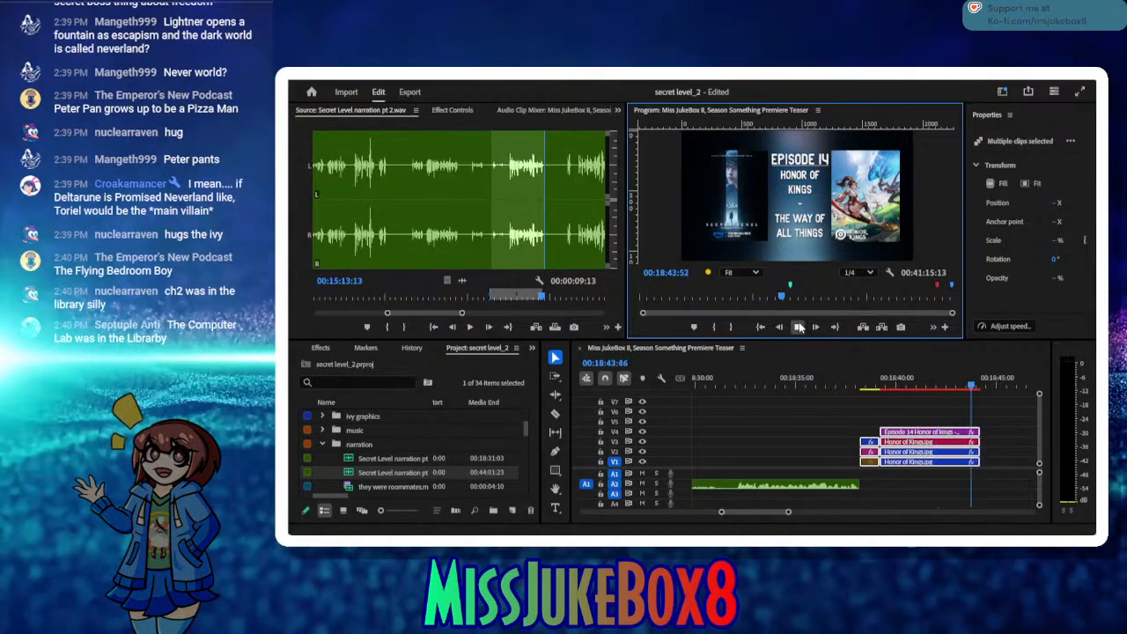
click(799, 327)
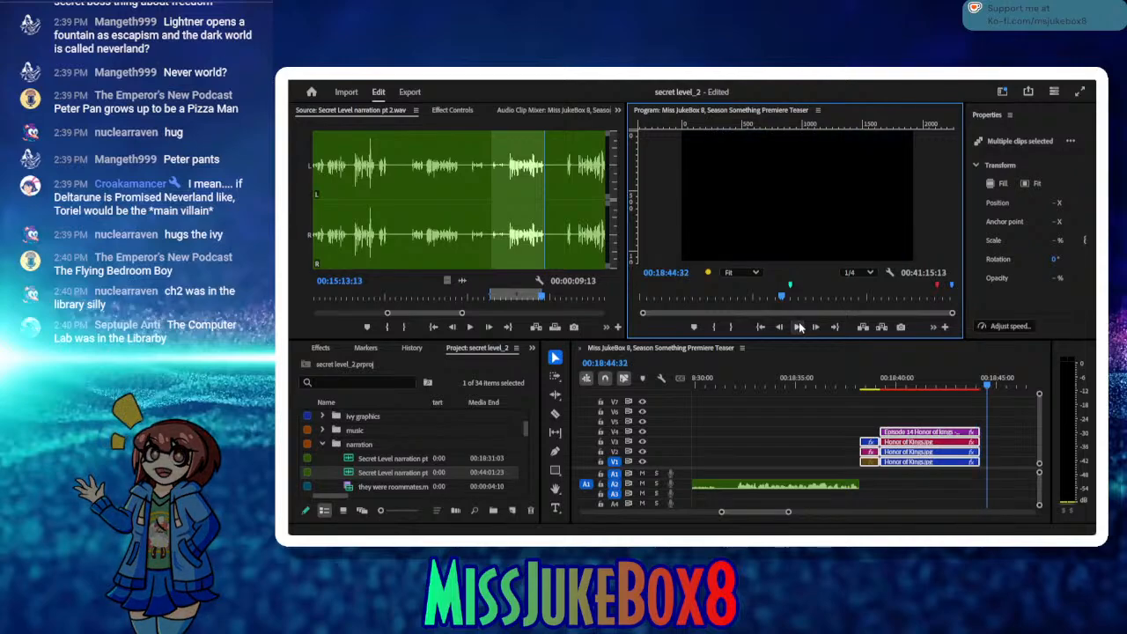
Step: Listen on in the source after the last inserted take and mark a new in point at 00:15:19:17
click(778, 510)
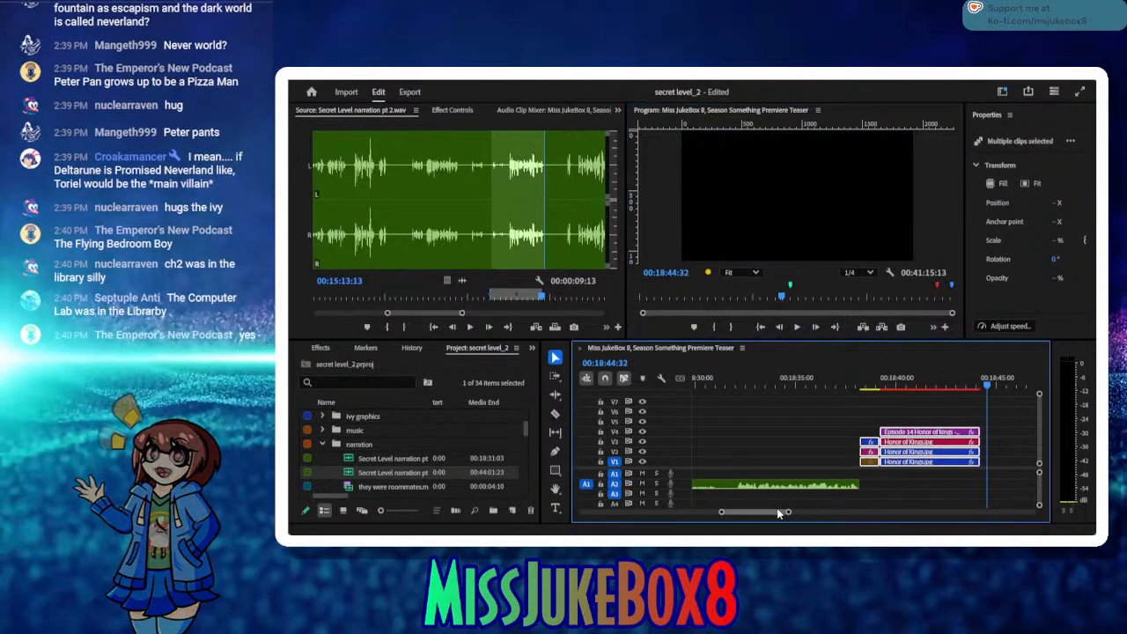
drag(778, 513, 780, 513)
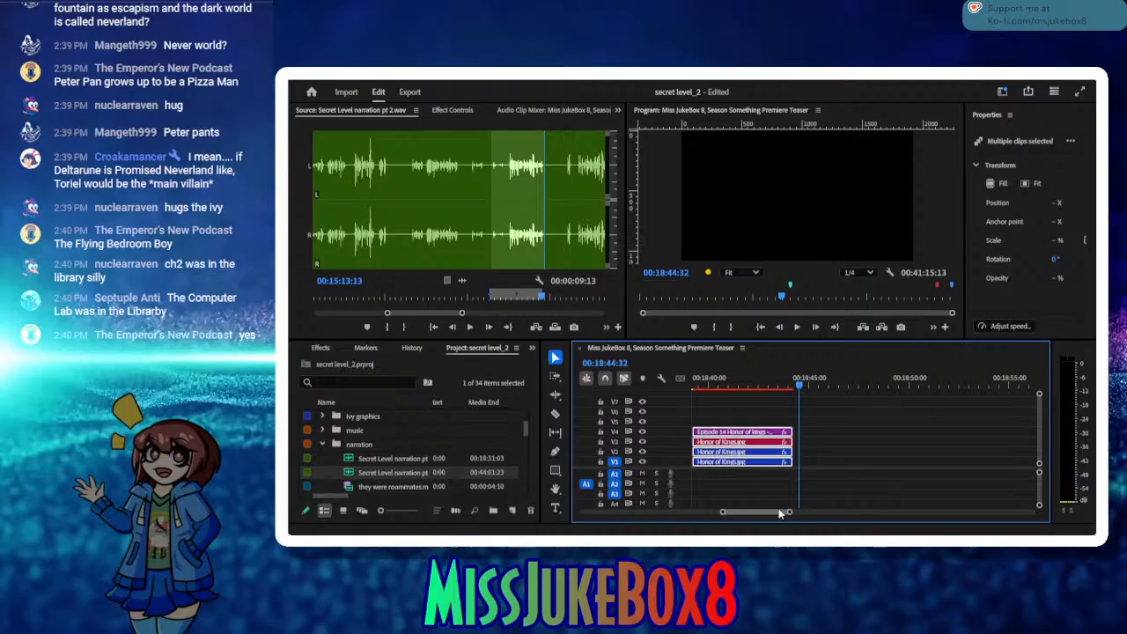
click(471, 328)
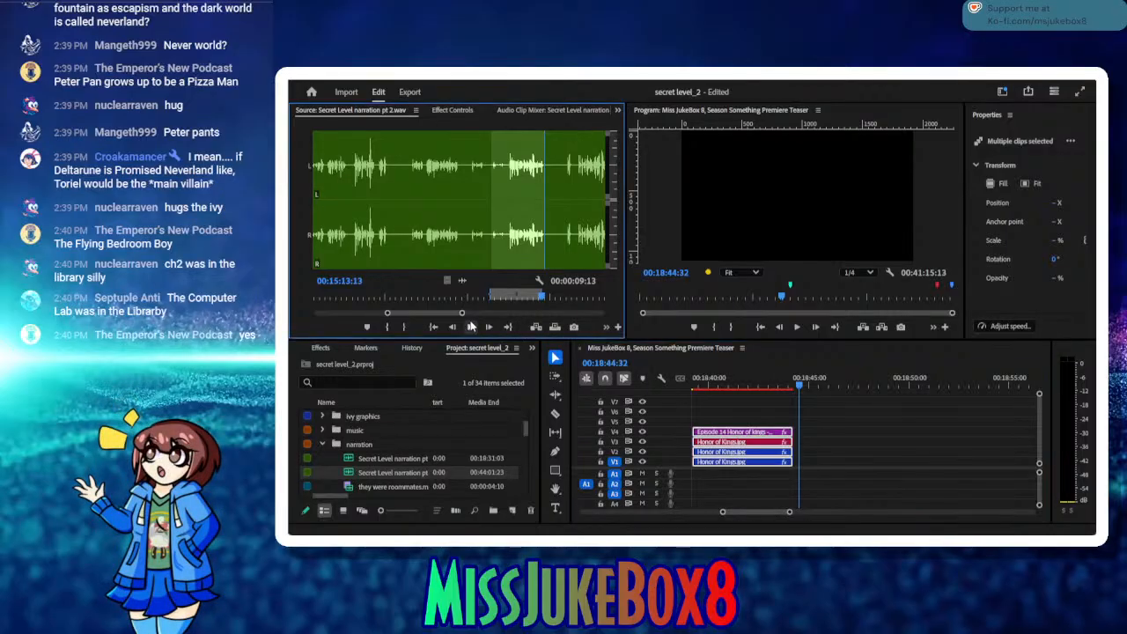
click(472, 328)
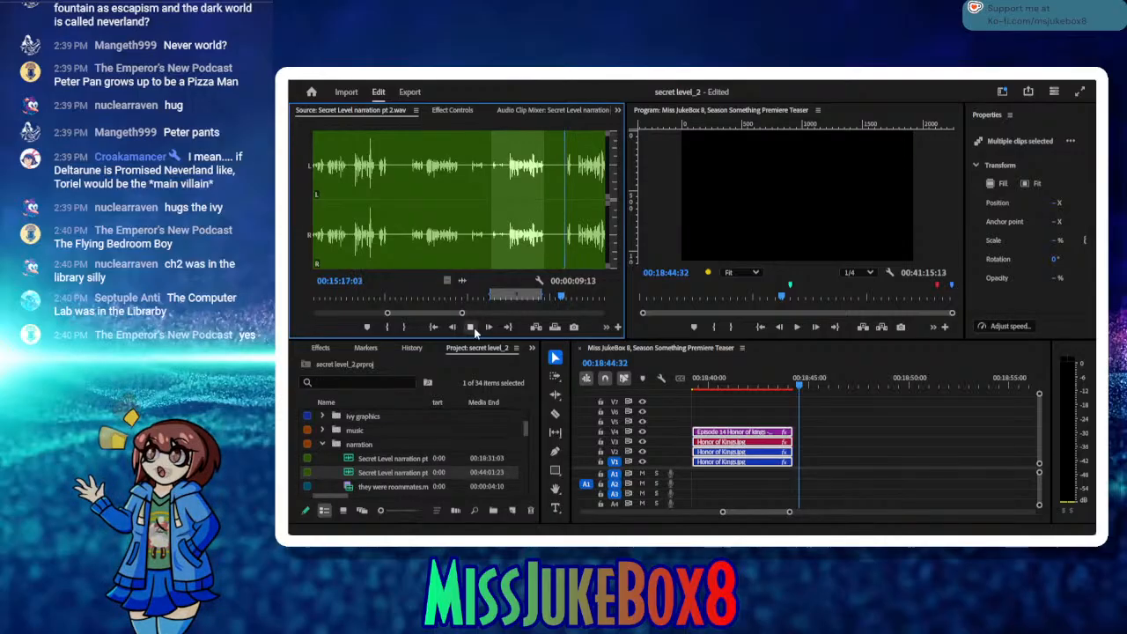
click(473, 330)
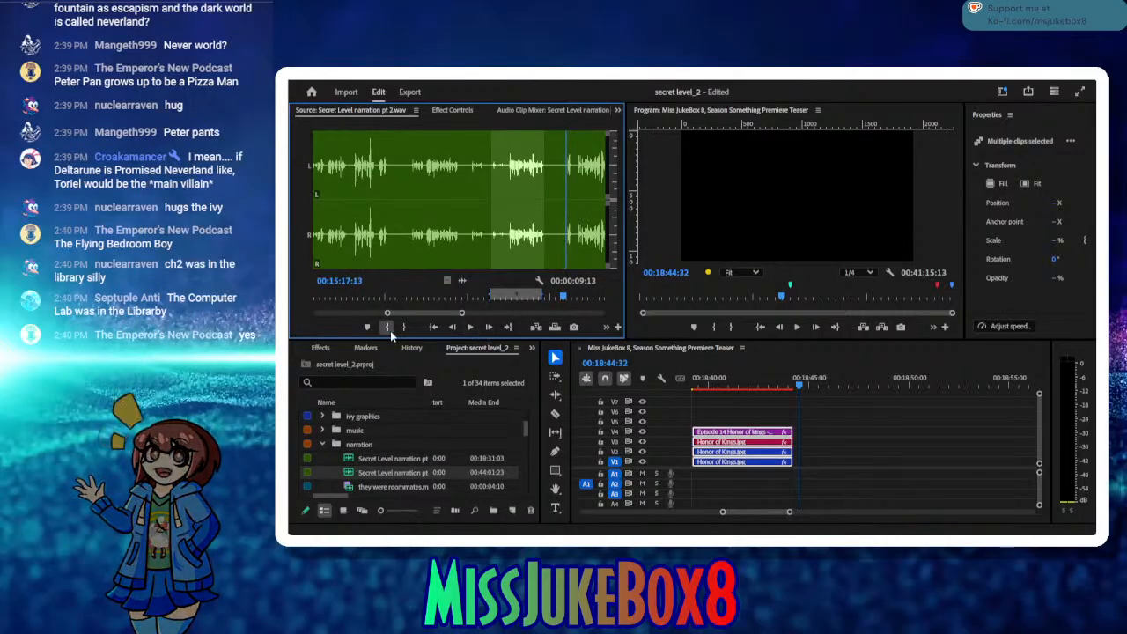
click(388, 327)
click(473, 328)
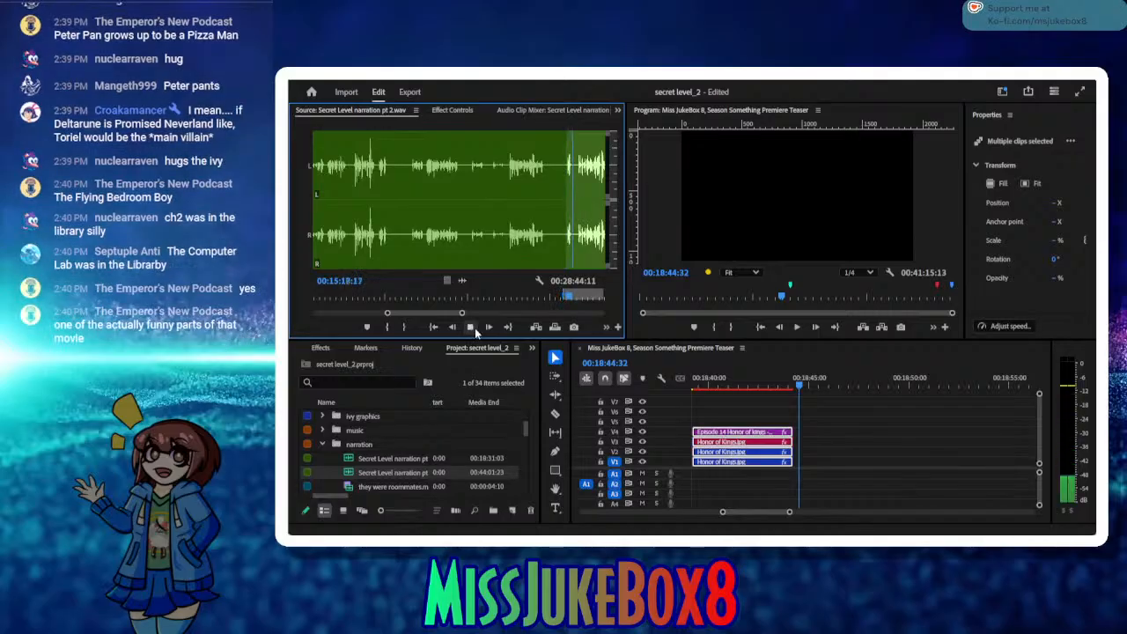
click(474, 329)
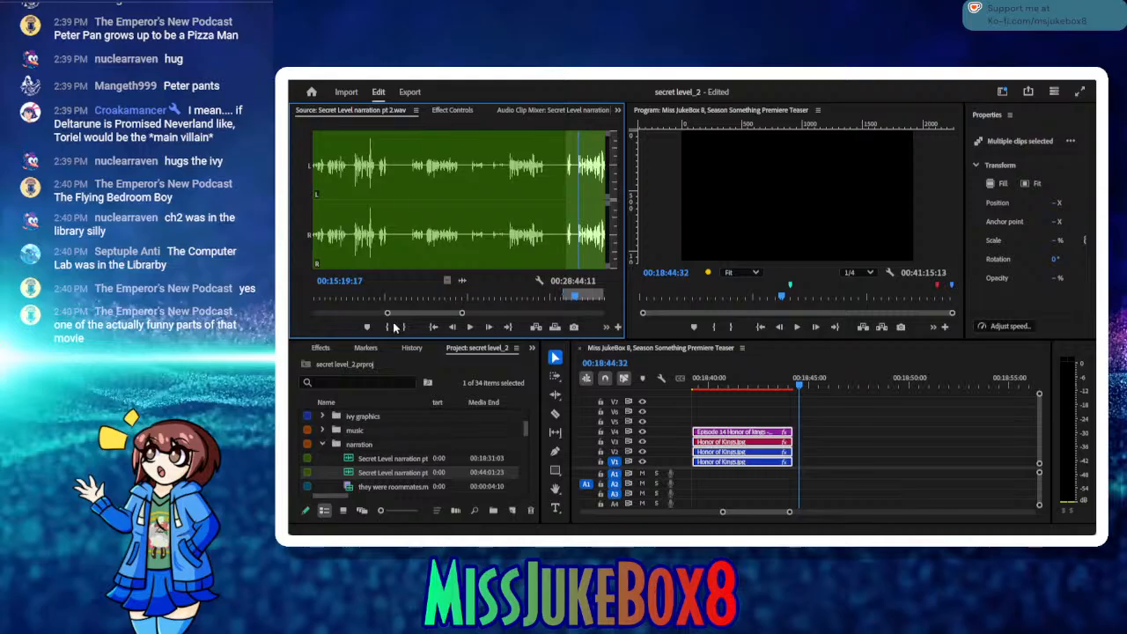
click(393, 327)
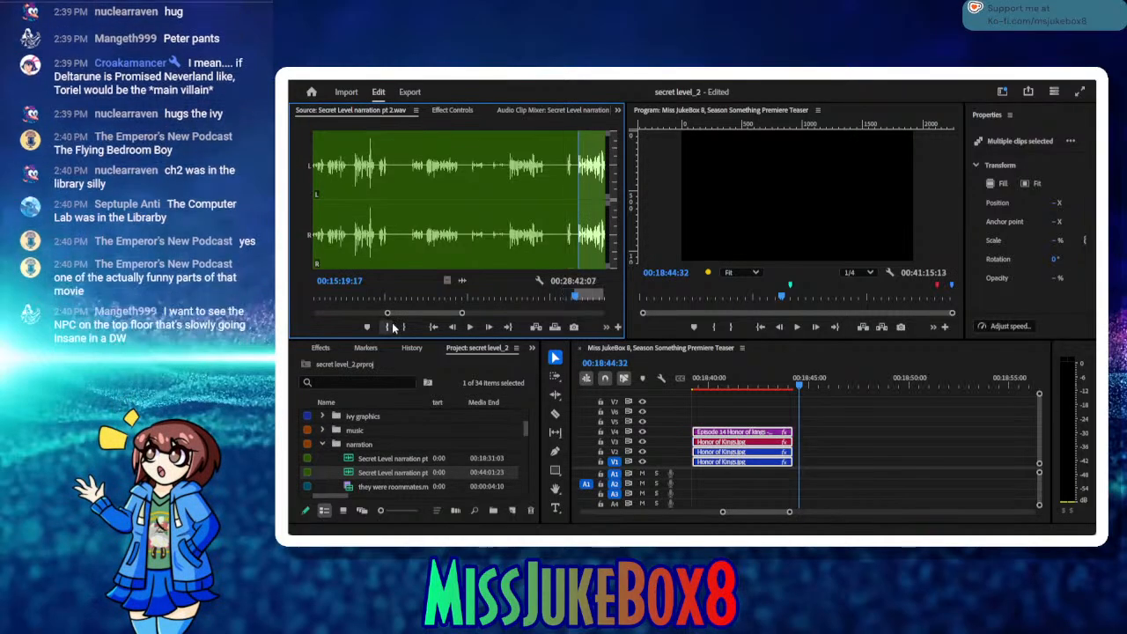
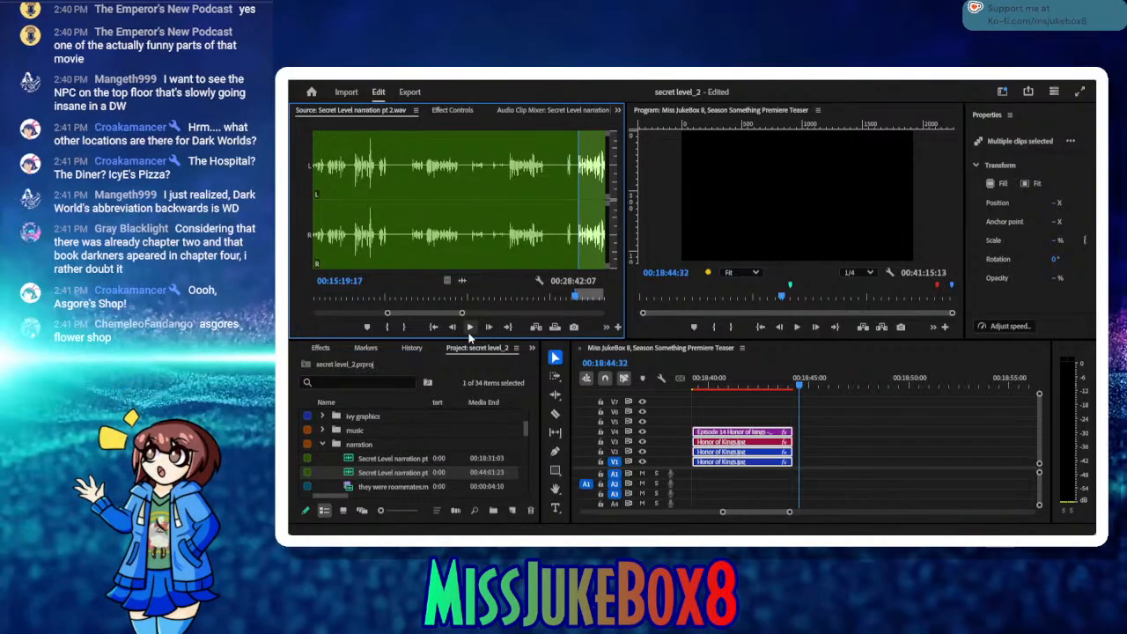
Step: Listen to the source take, set its out point to 00:16:03:15 and insert it in the sequence at 00:18:44:32
click(469, 331)
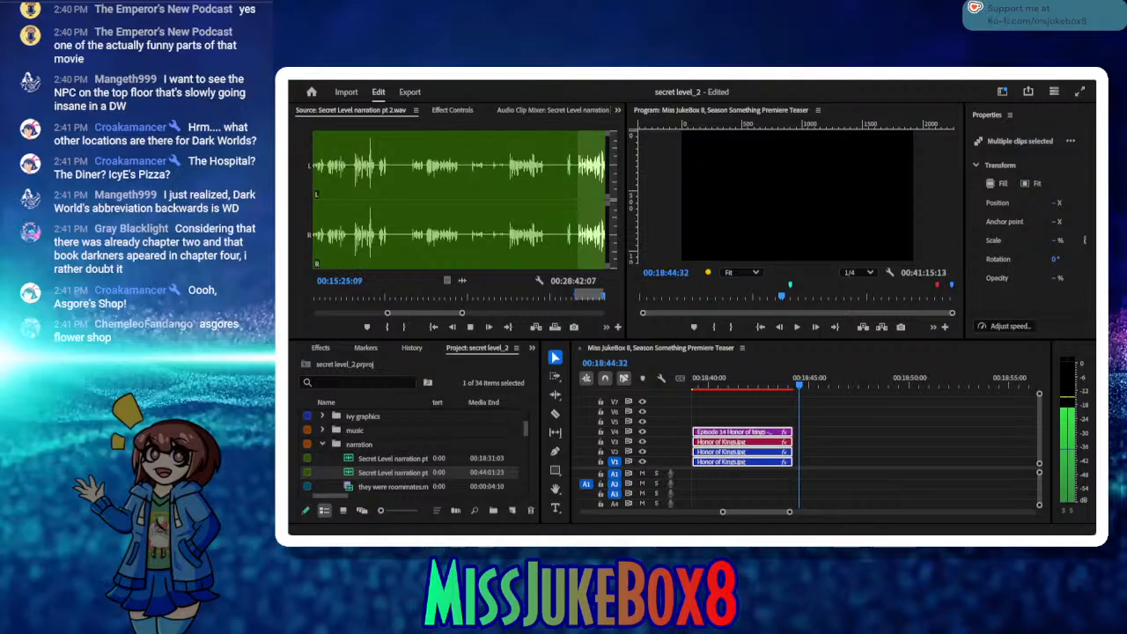
click(470, 328)
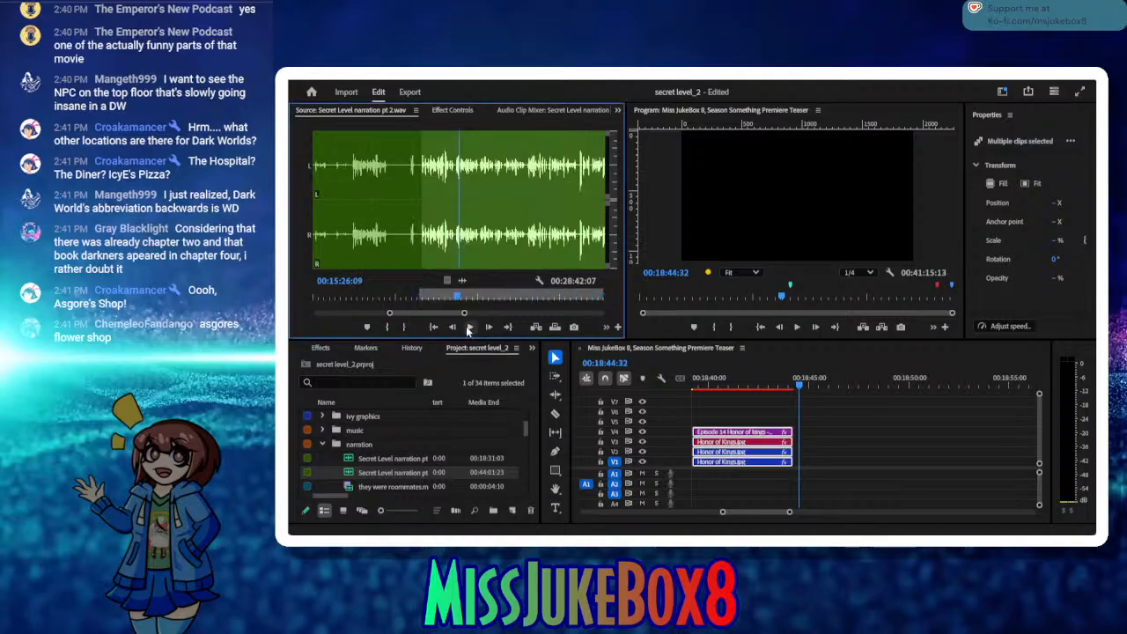
click(469, 328)
click(469, 327)
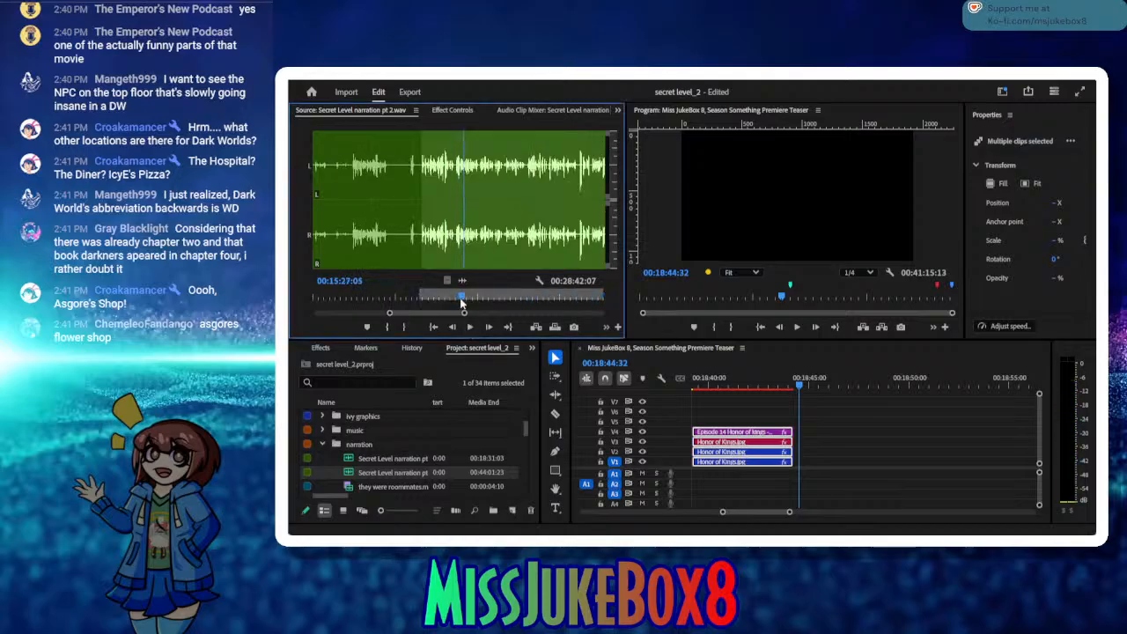
drag(462, 299, 451, 304)
click(471, 327)
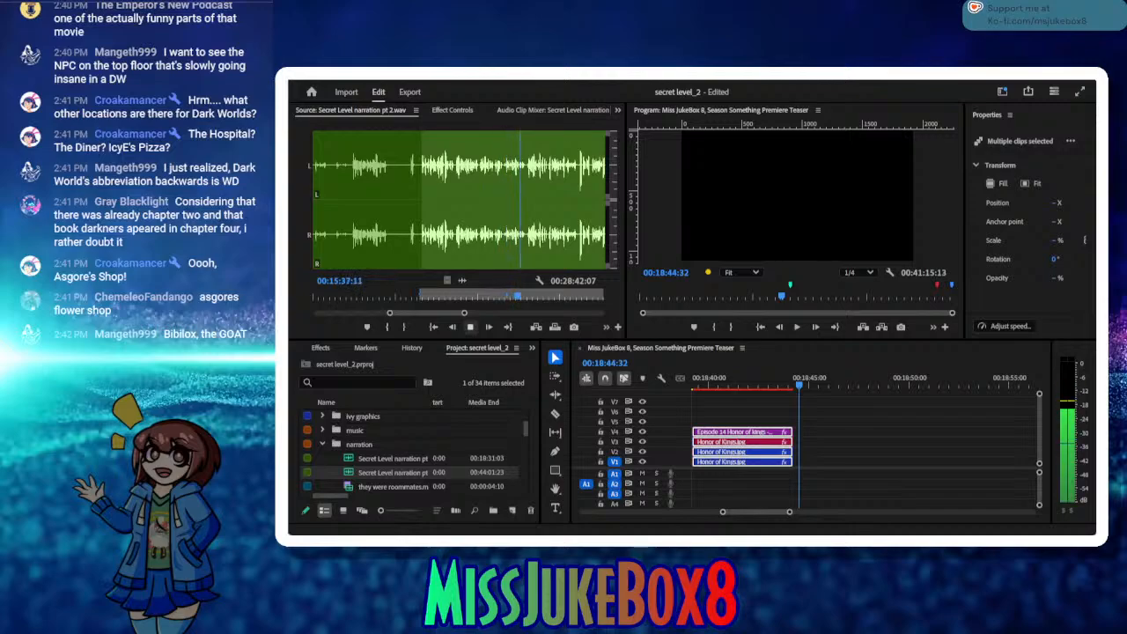
click(471, 327)
click(471, 326)
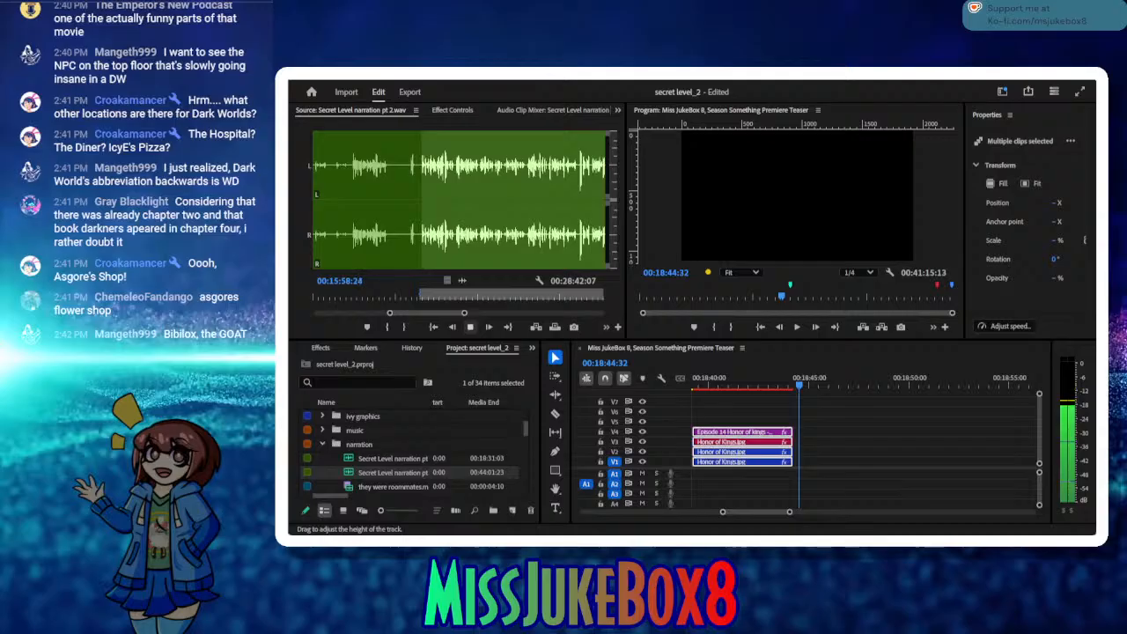
click(473, 329)
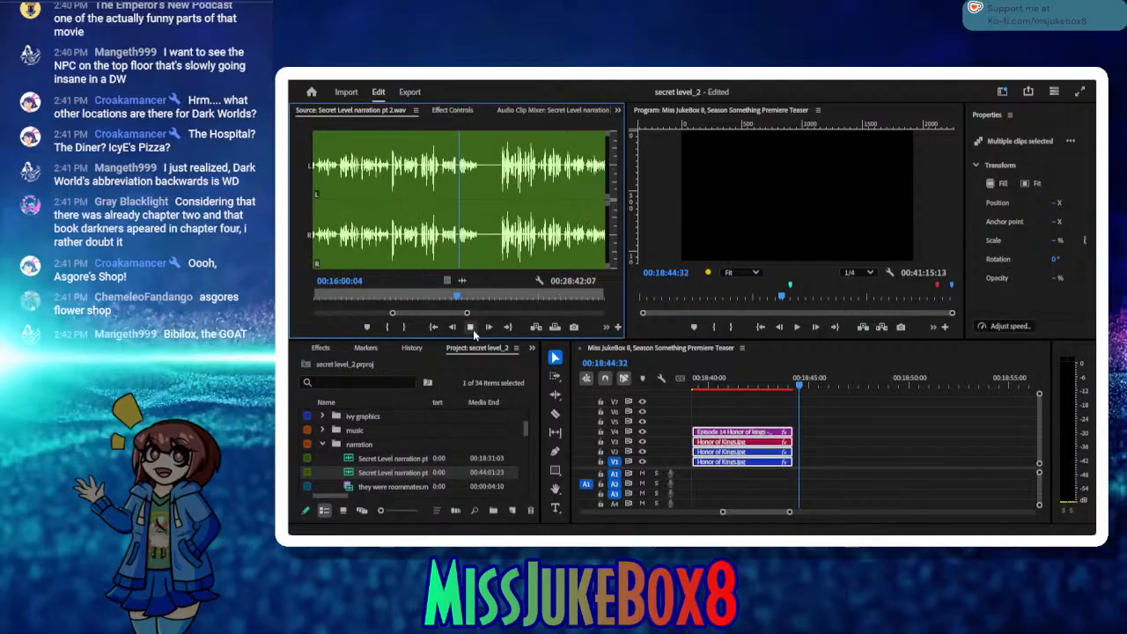
click(473, 329)
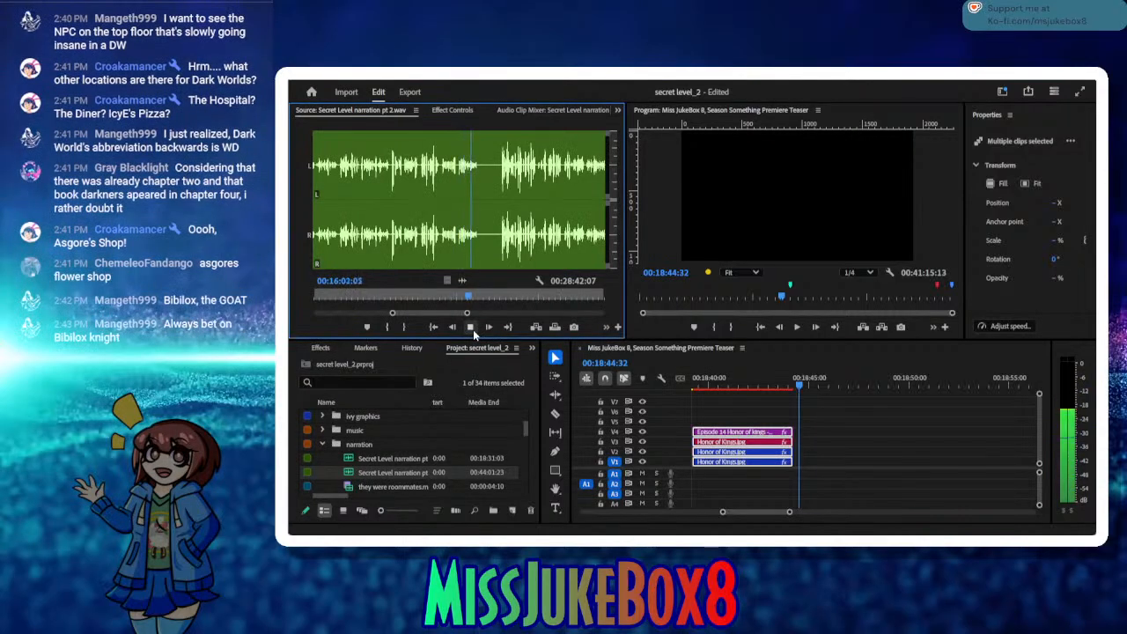
click(473, 329)
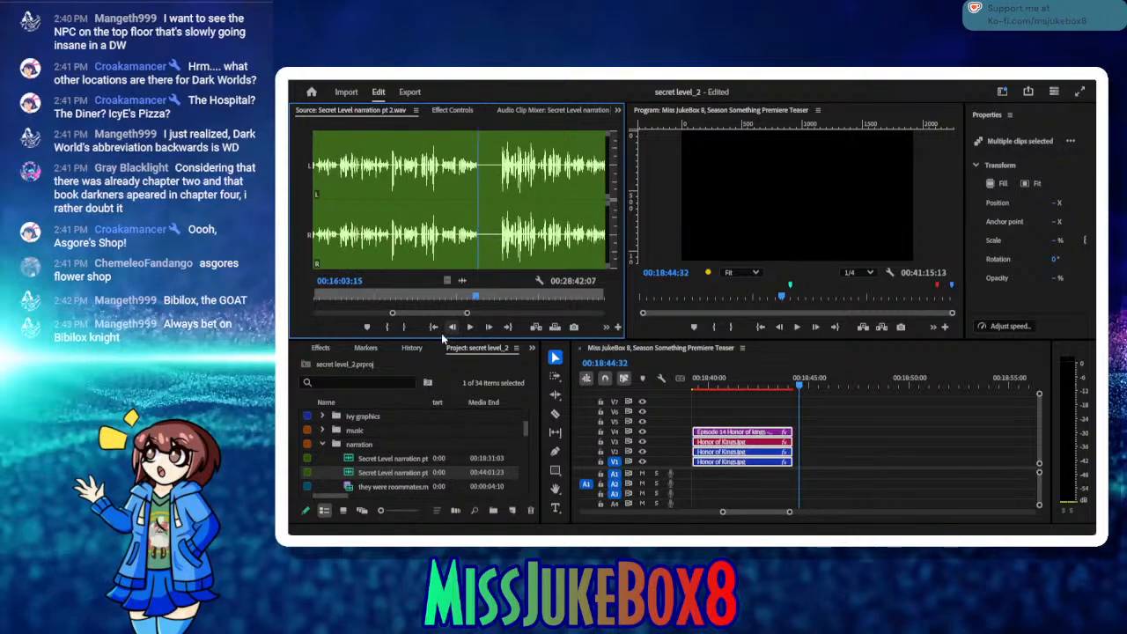
click(402, 331)
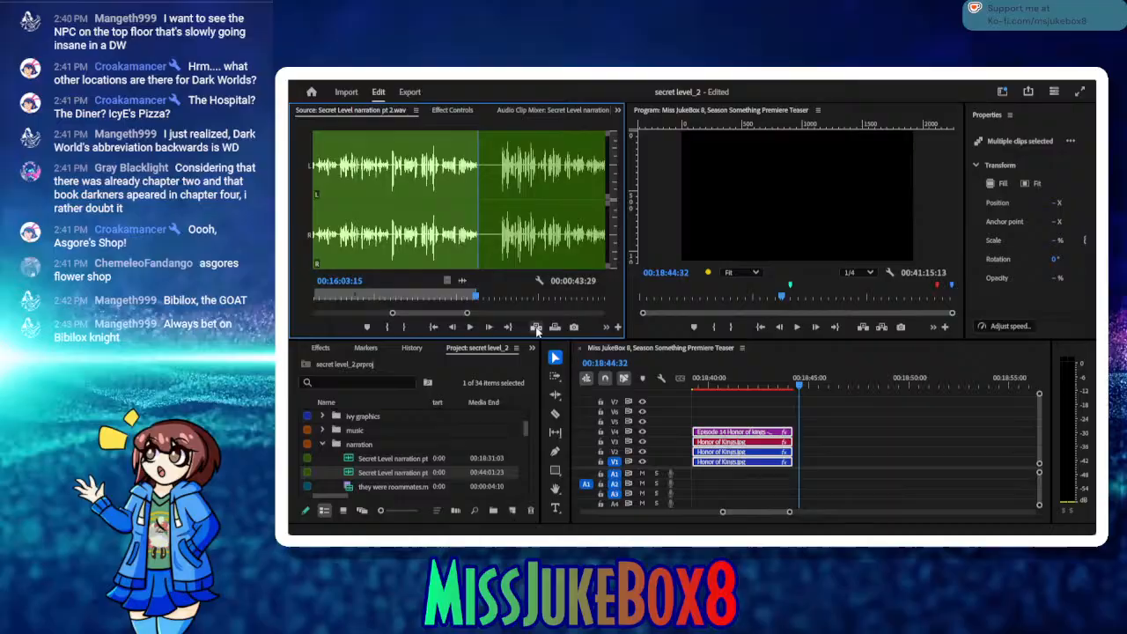
click(535, 326)
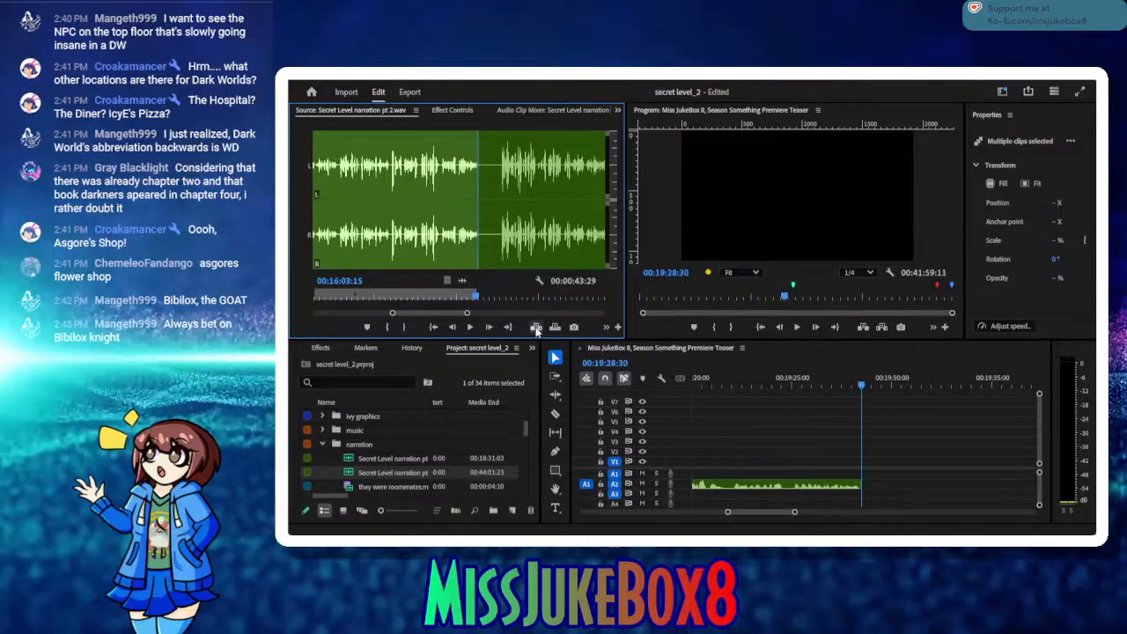
Step: Close the gap between the Episode 14 Honor of Kings title clips and the newly inserted narration clip
mouse_move(723, 385)
mouse_down()
mouse_move(667, 388)
mouse_move(716, 388)
mouse_up()
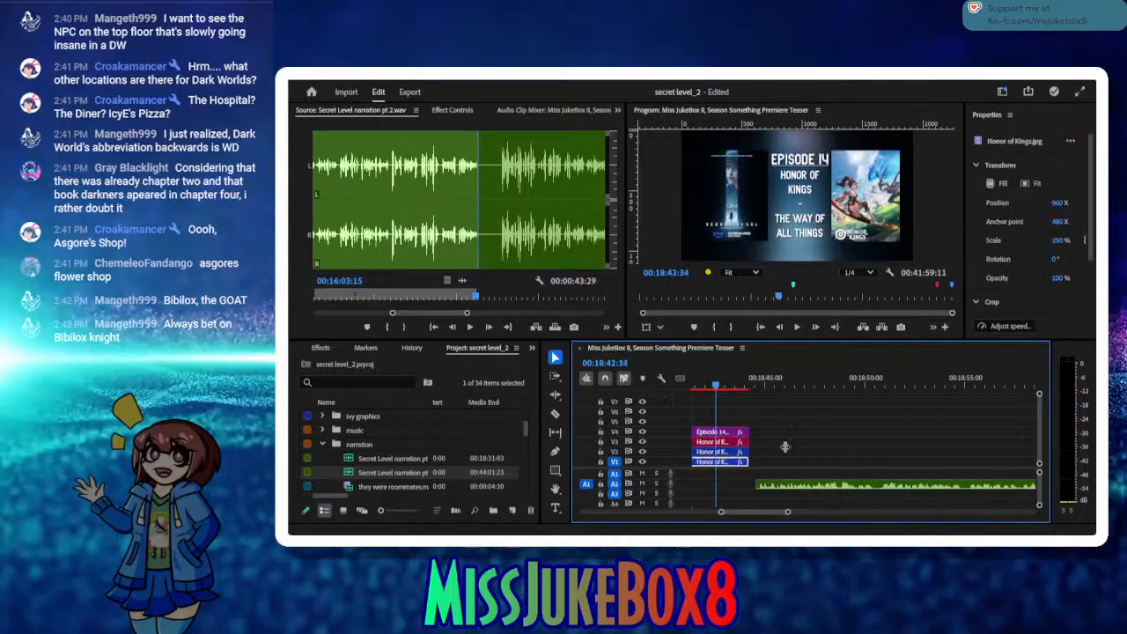
drag(780, 490, 786, 489)
drag(790, 377, 820, 439)
Step: Place the Episode 15 Playtime title clips directly after the inserted narration and save the project
click(827, 438)
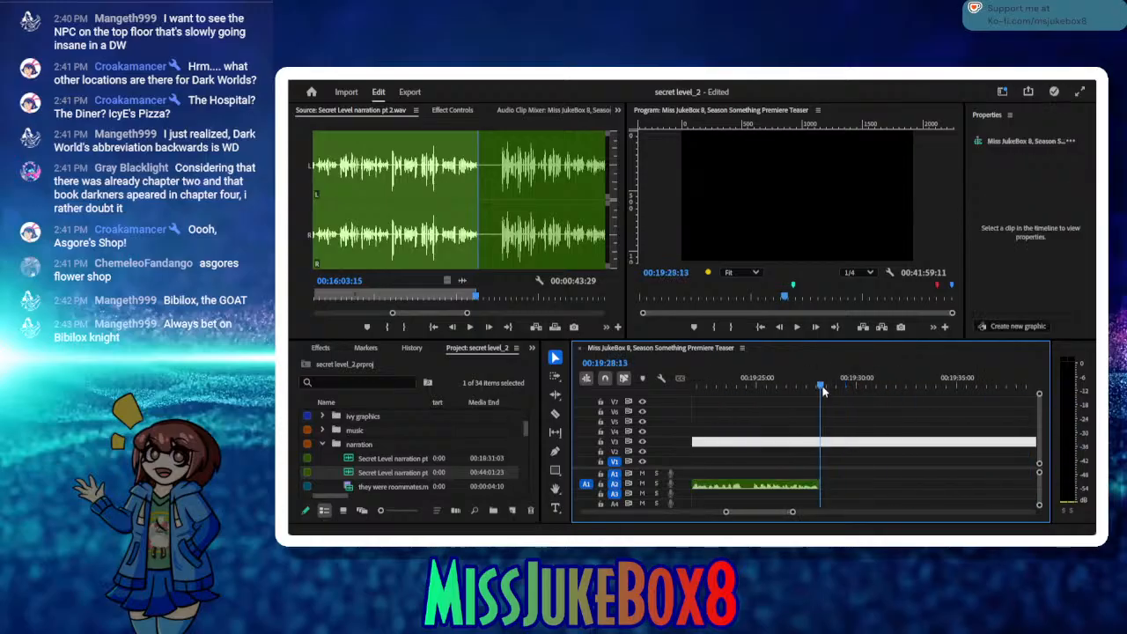
click(825, 388)
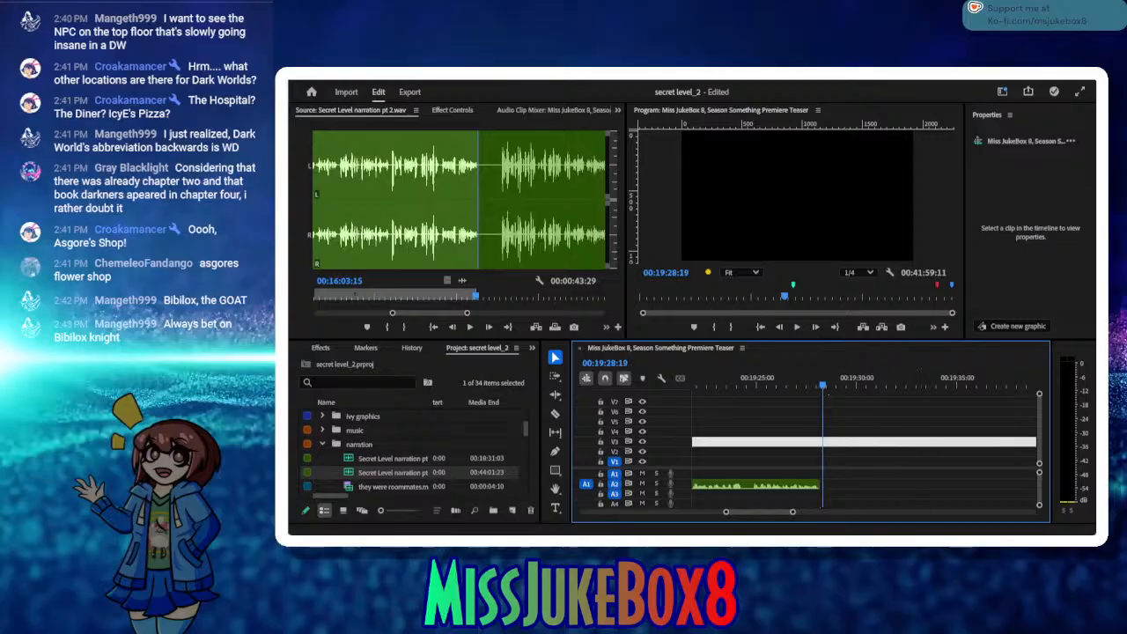
click(469, 330)
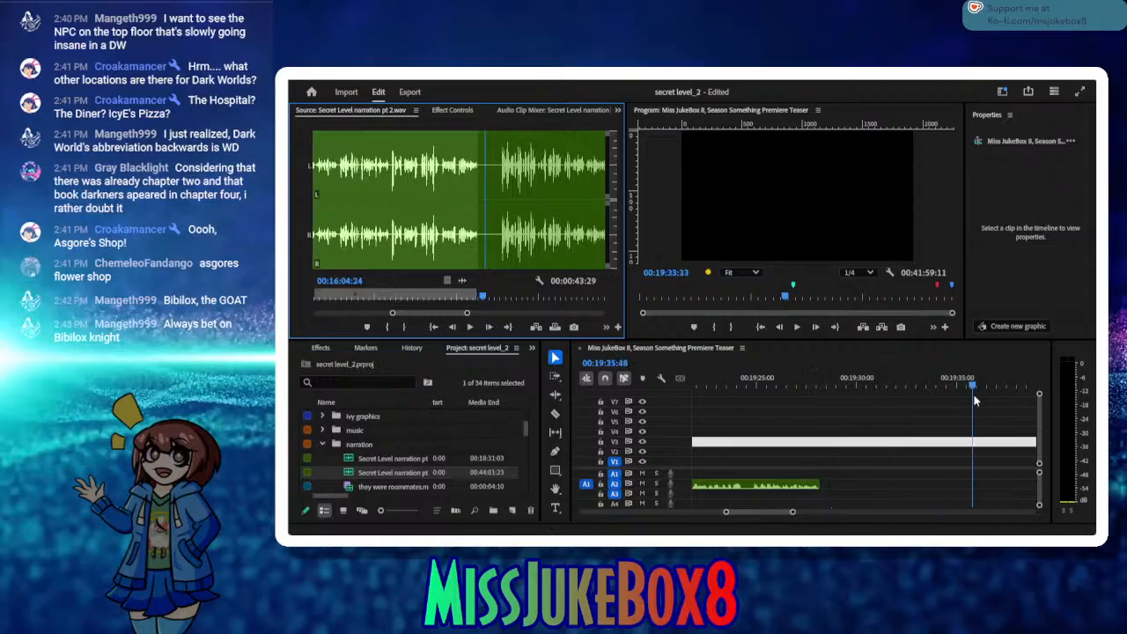
drag(974, 396, 908, 469)
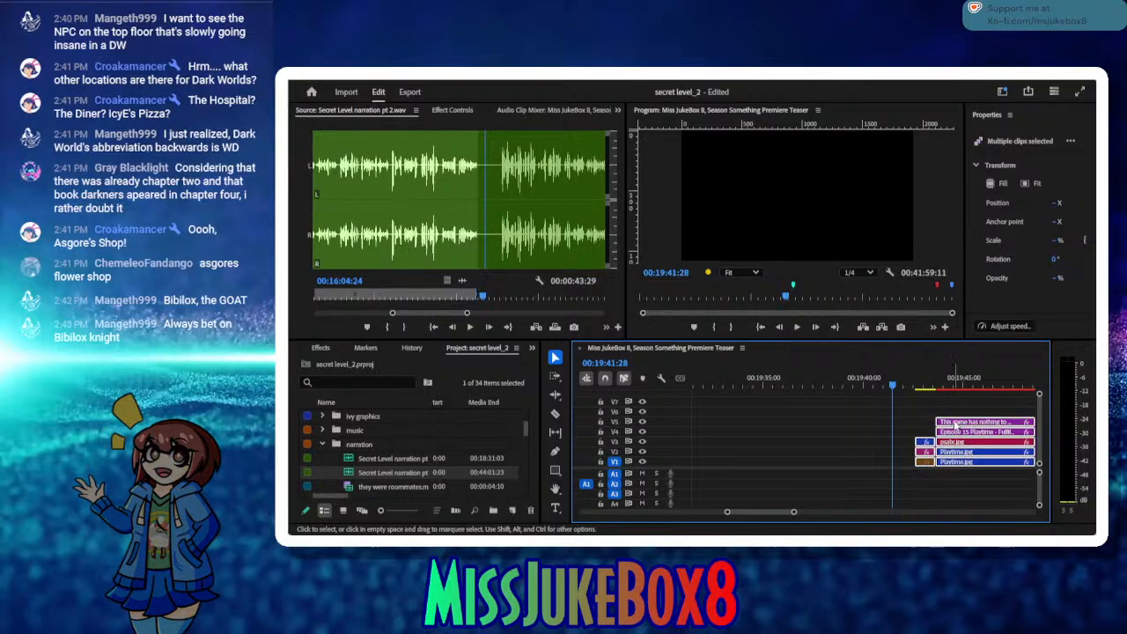
drag(955, 426, 870, 433)
click(835, 387)
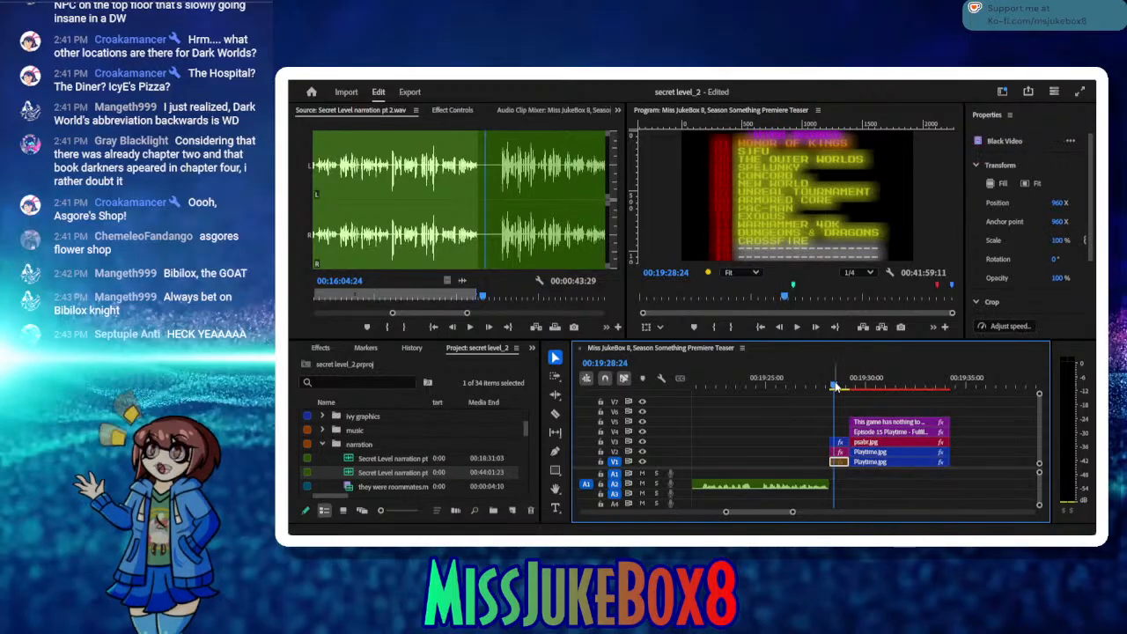
key(Left)
key(Left)
key(ctrl+s)
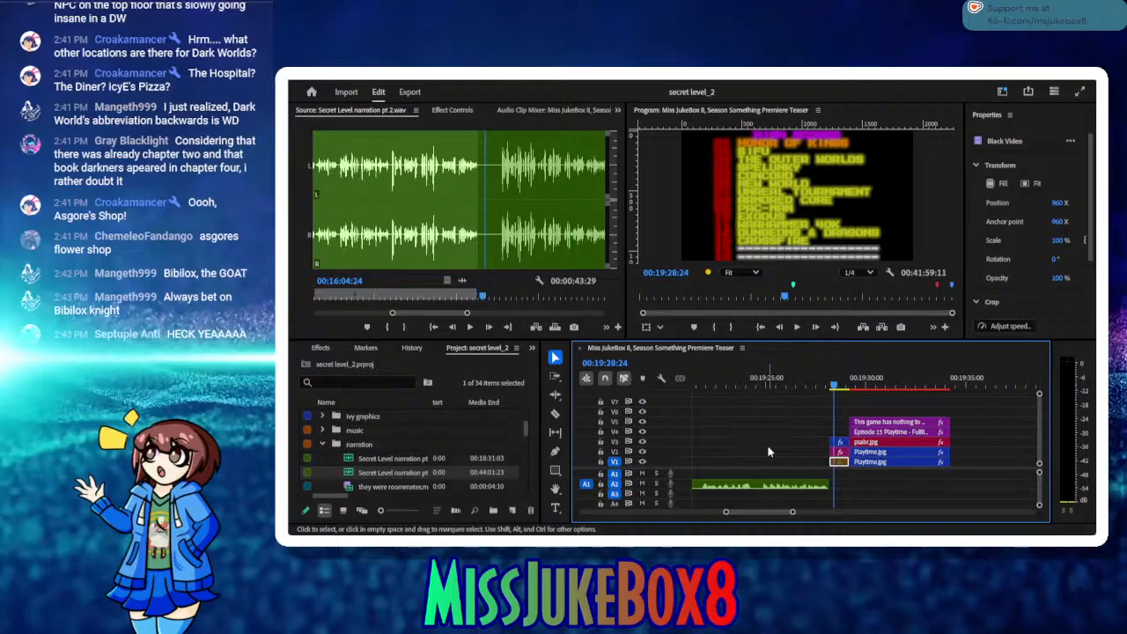
Step: Play back the Episode 15 Playtime title section and examine its title card in the enlarged program view
click(798, 327)
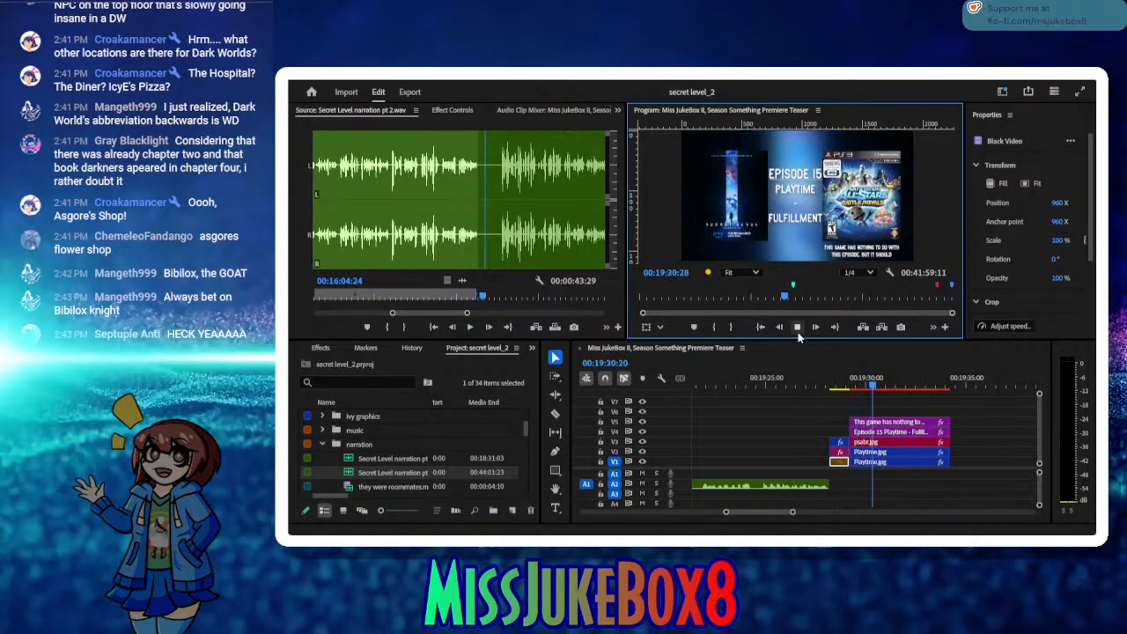
click(798, 331)
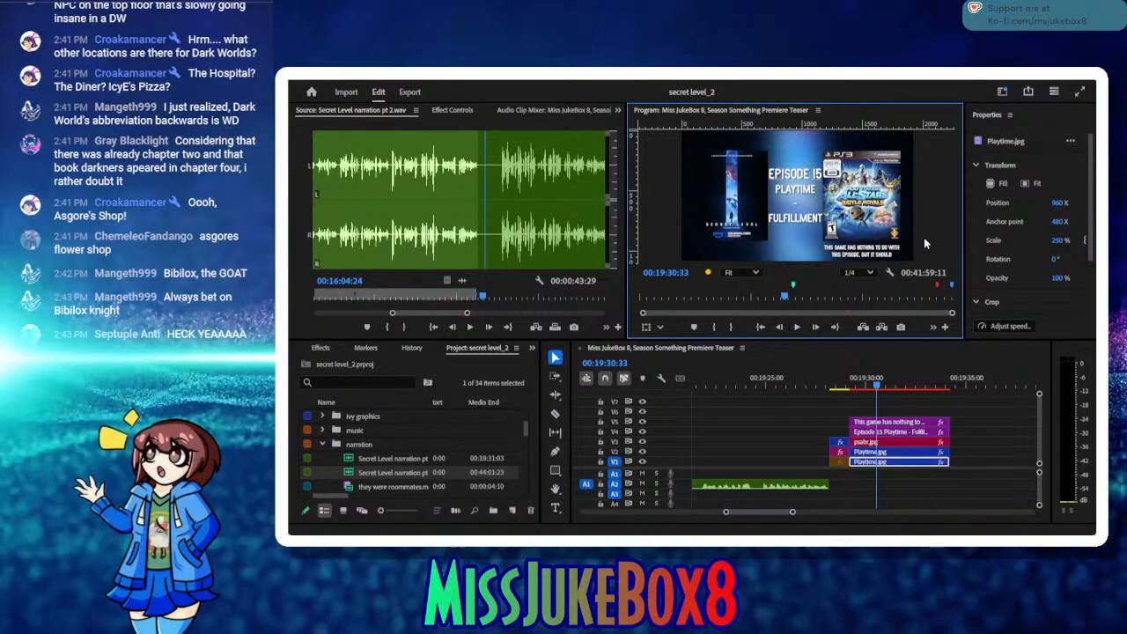
key(grave)
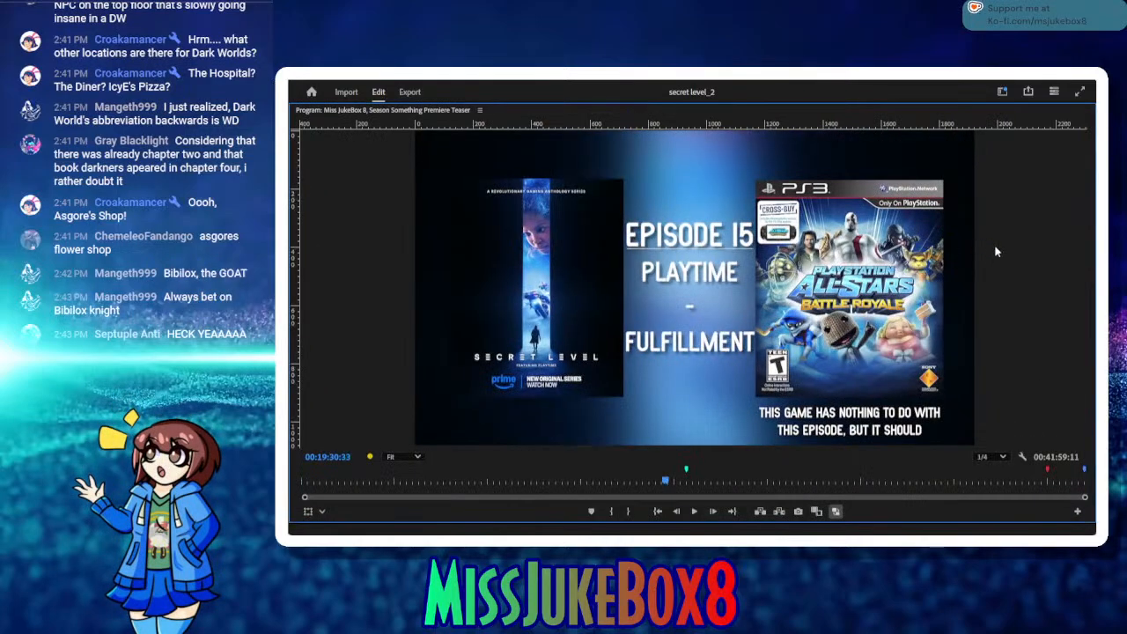
key(grave)
key(grave)
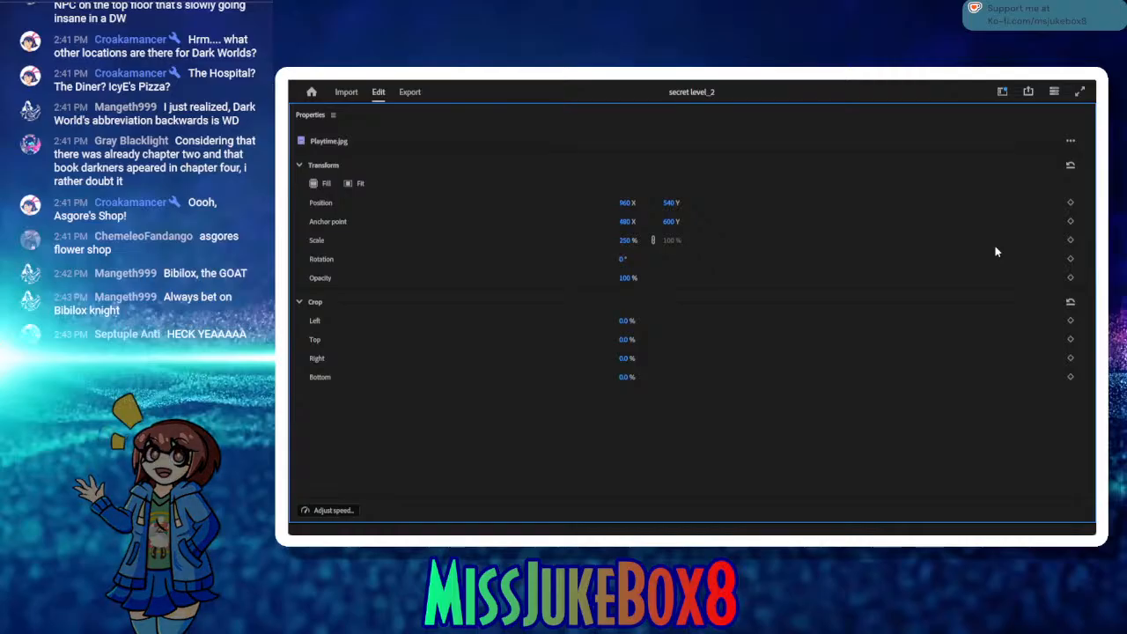
key(grave)
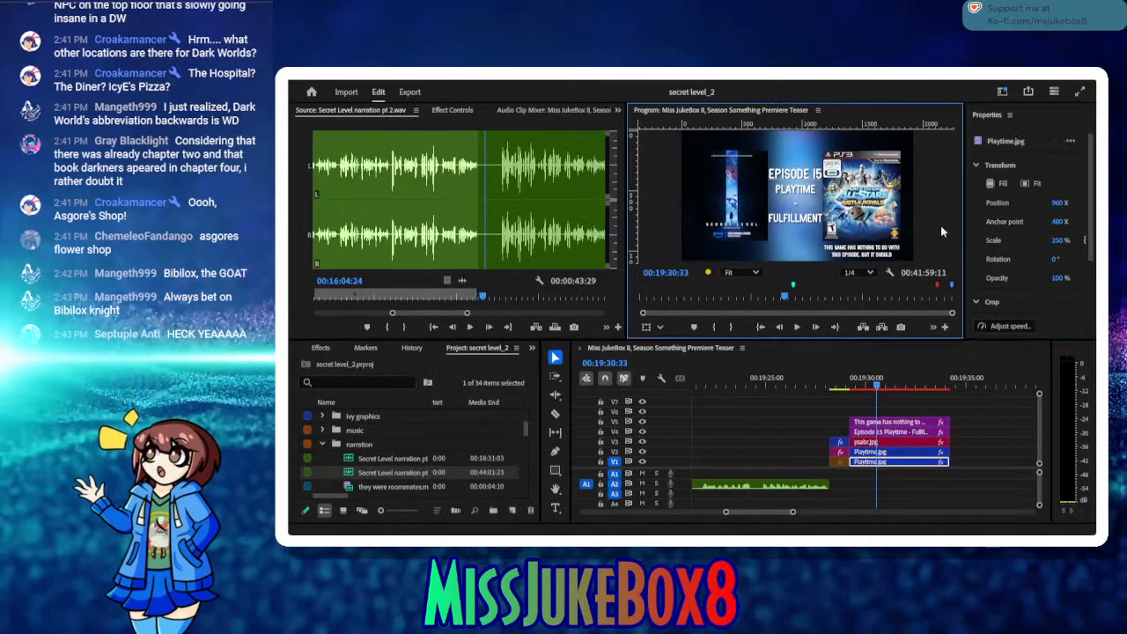
key(grave)
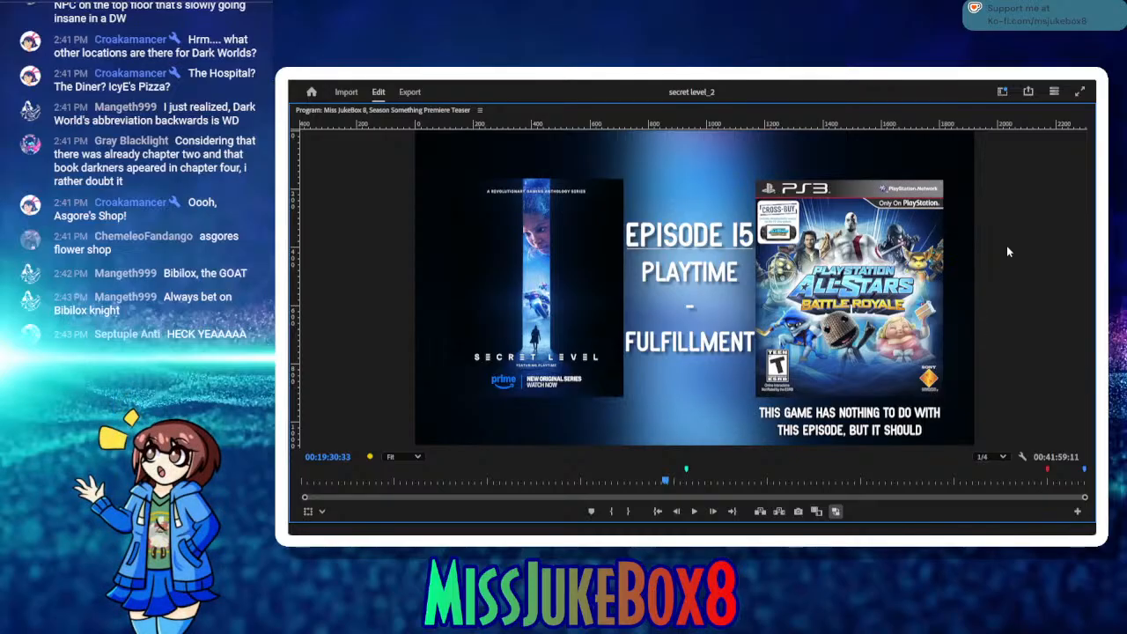
key(grave)
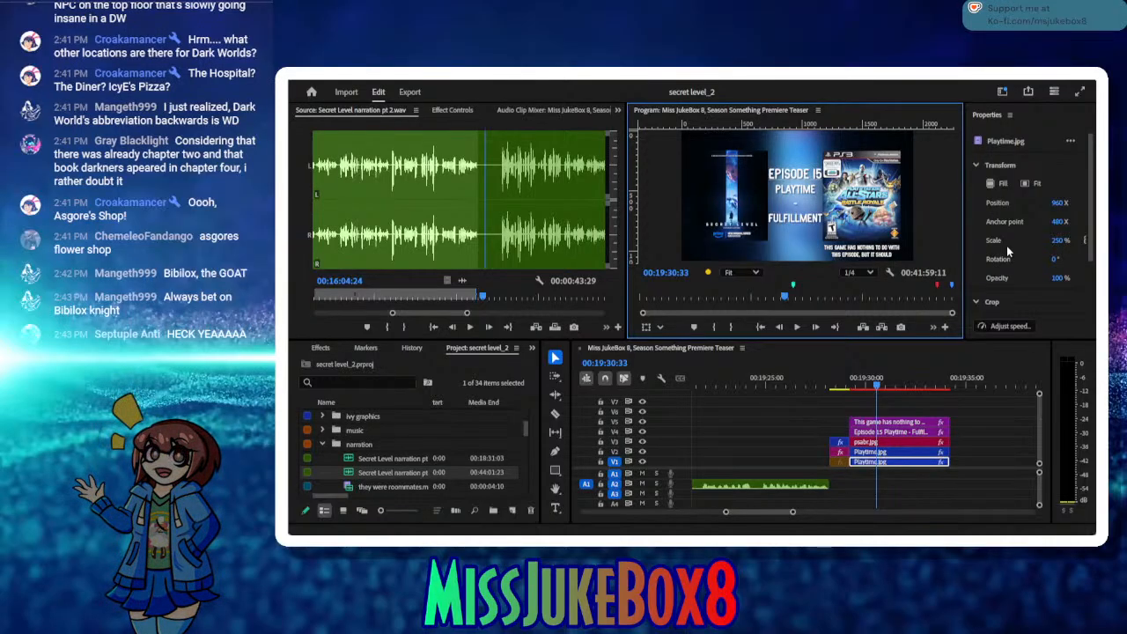
click(797, 326)
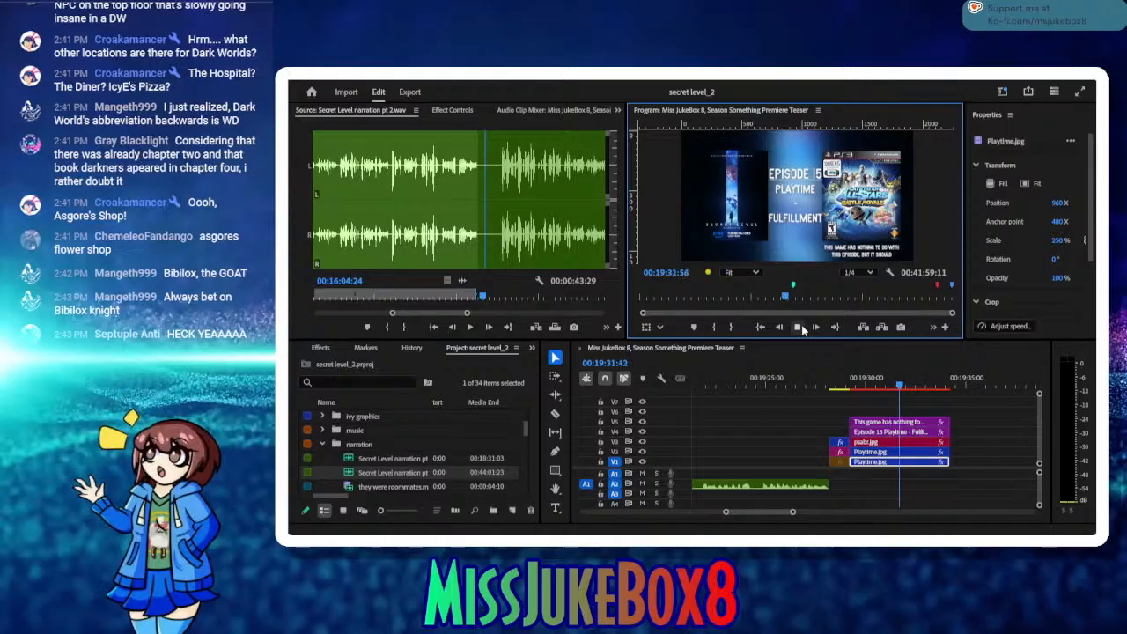
click(801, 327)
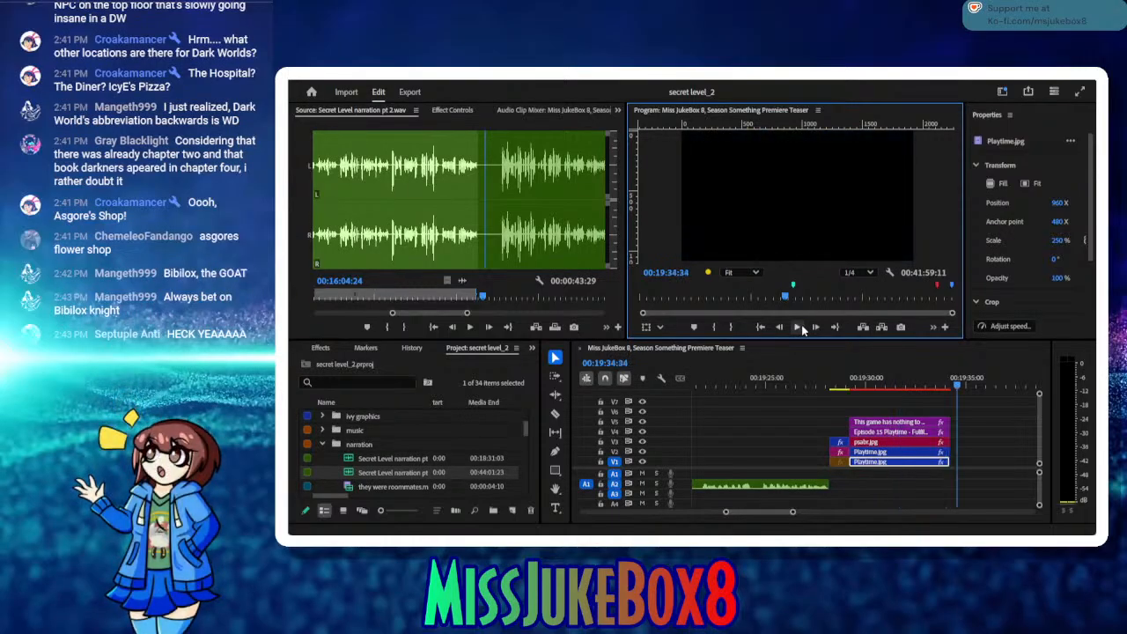
Step: Listen on in the source after the last inserted take and mark the next in point at 00:16:07:16
click(475, 330)
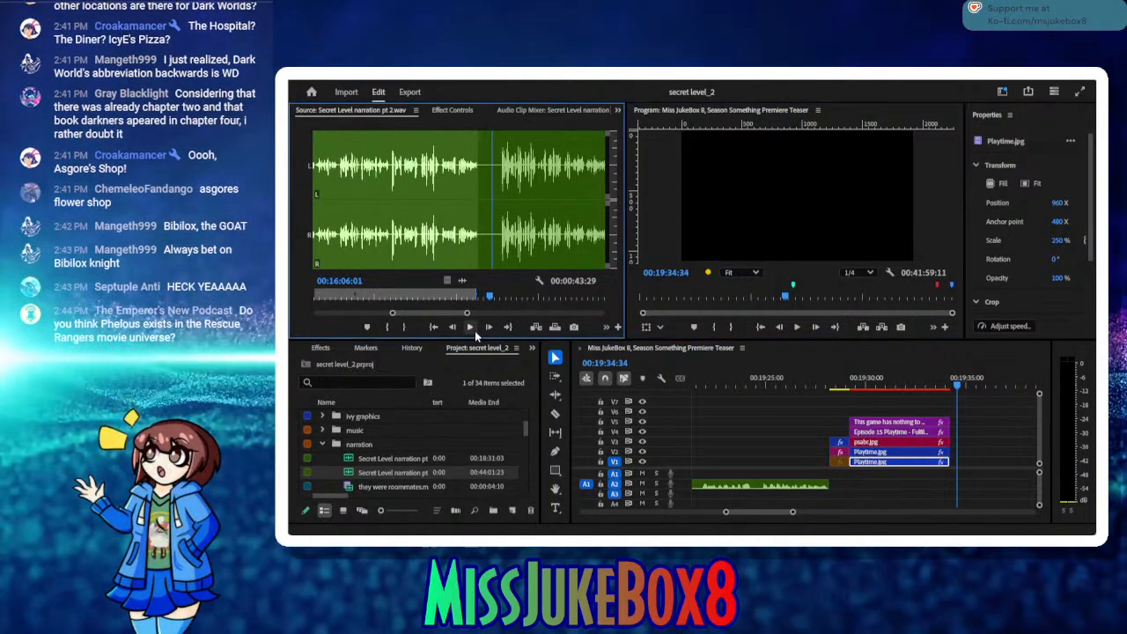
click(475, 330)
click(474, 330)
click(475, 330)
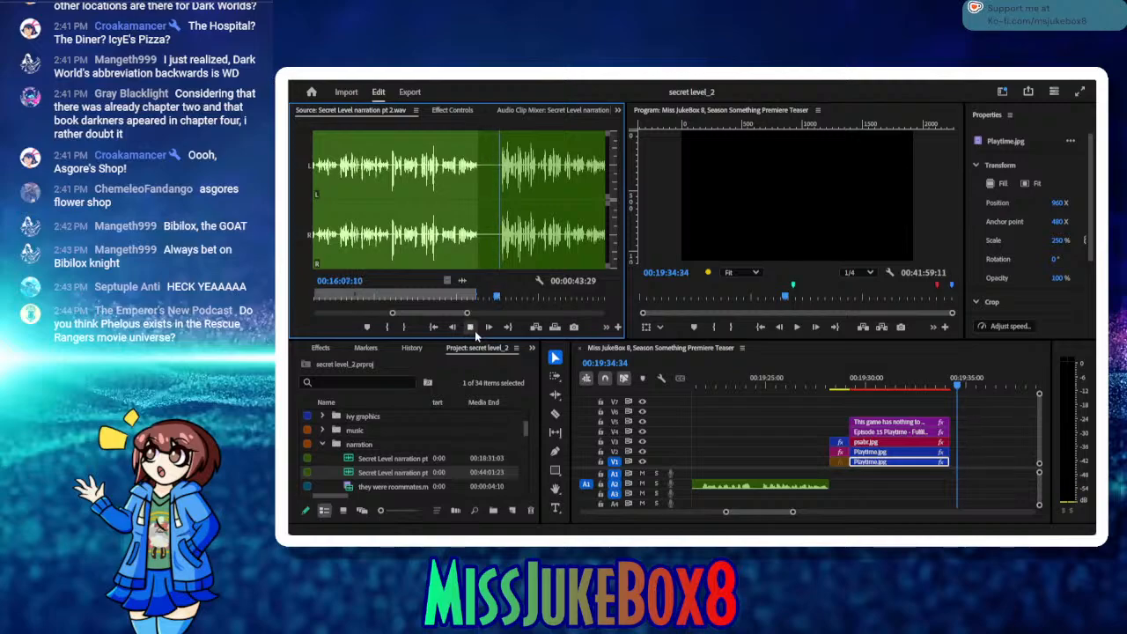
click(475, 330)
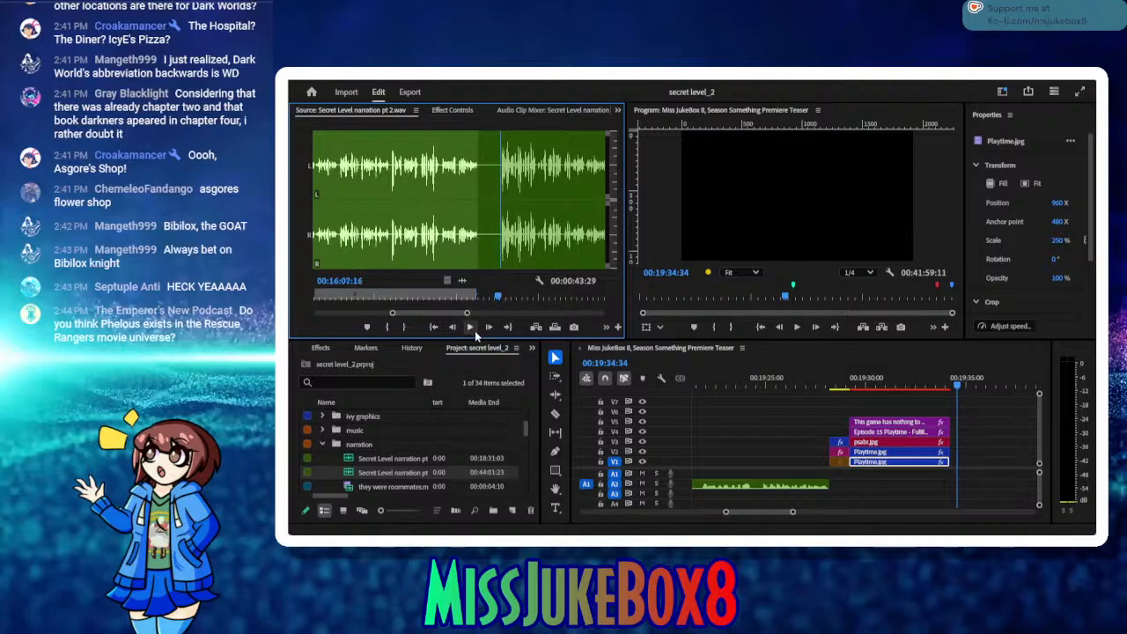
click(390, 326)
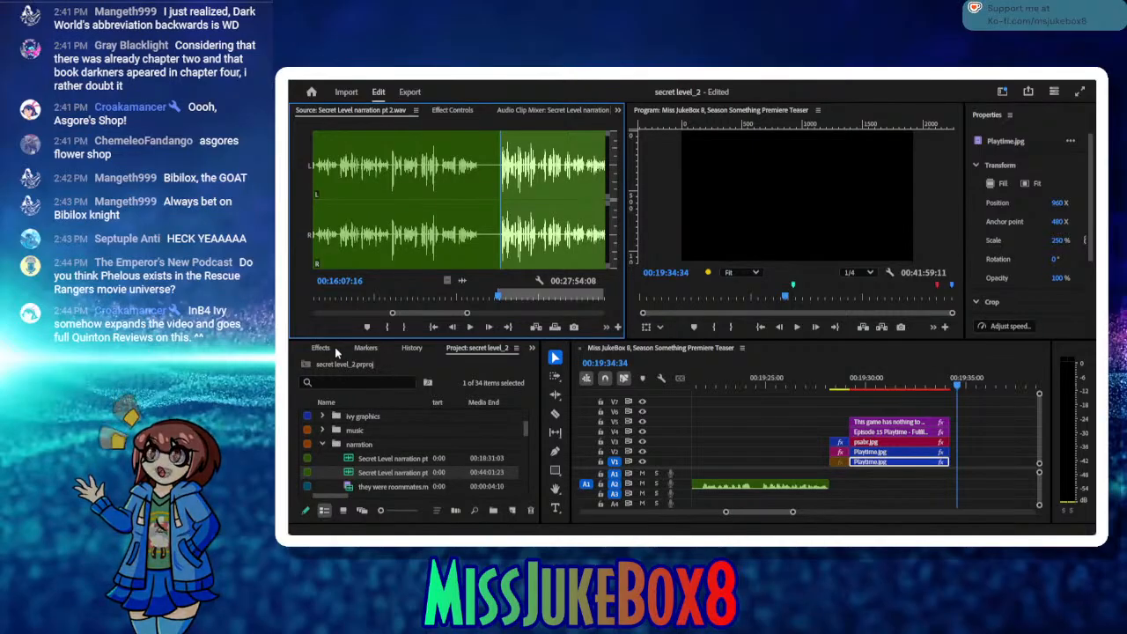
Step: Listen through the source take from its in point and mark the out point at 00:16:29:18
click(470, 326)
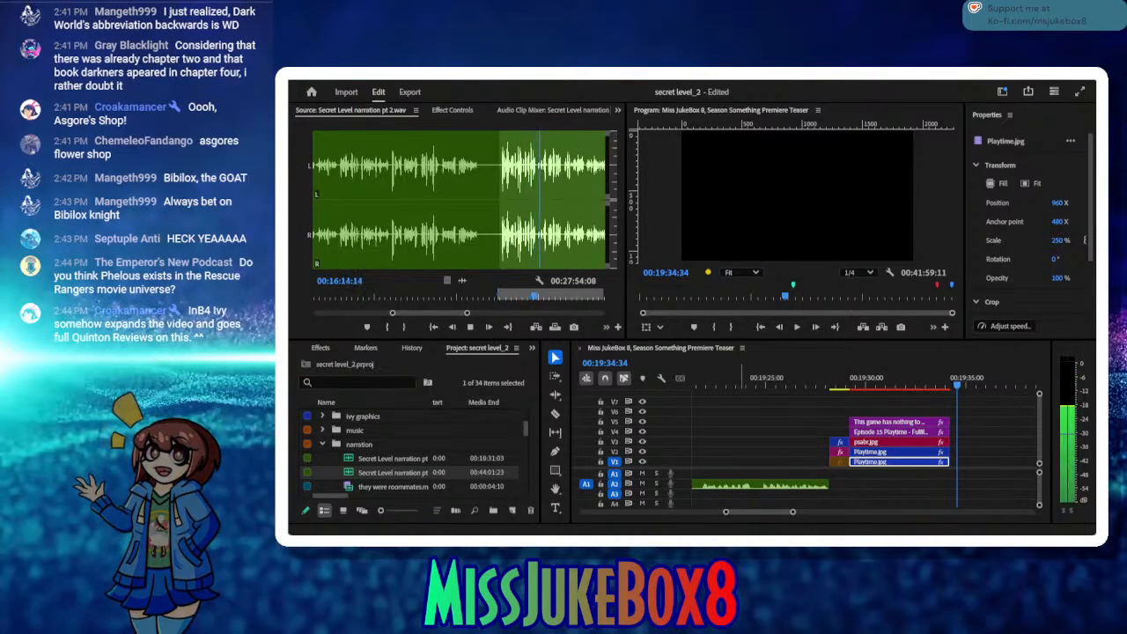
click(476, 325)
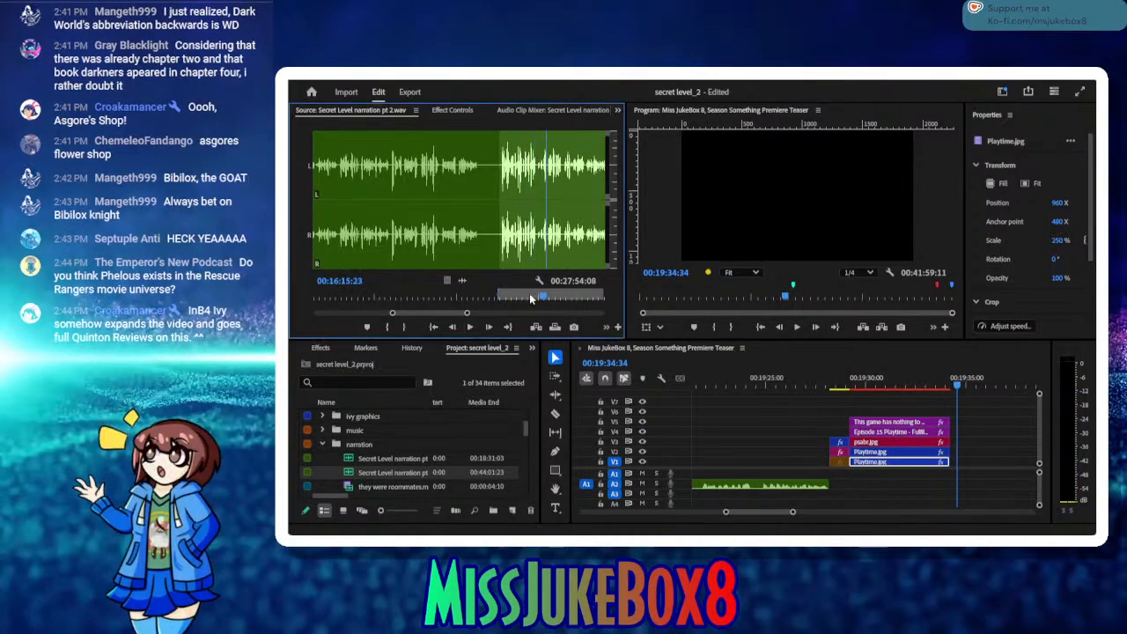
drag(529, 293, 500, 301)
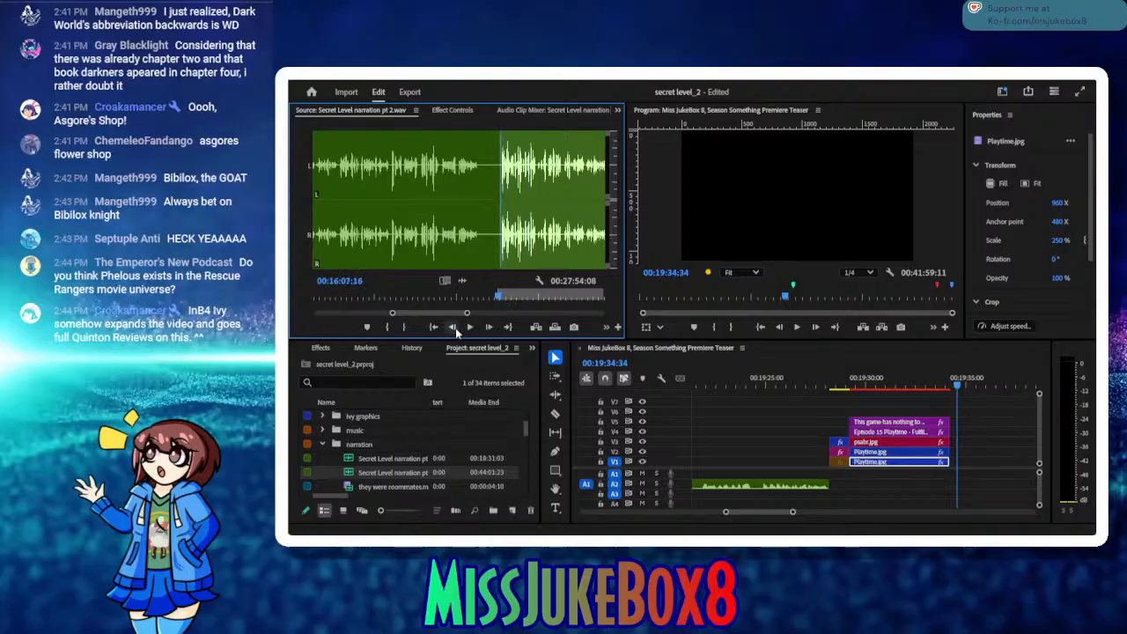
click(467, 329)
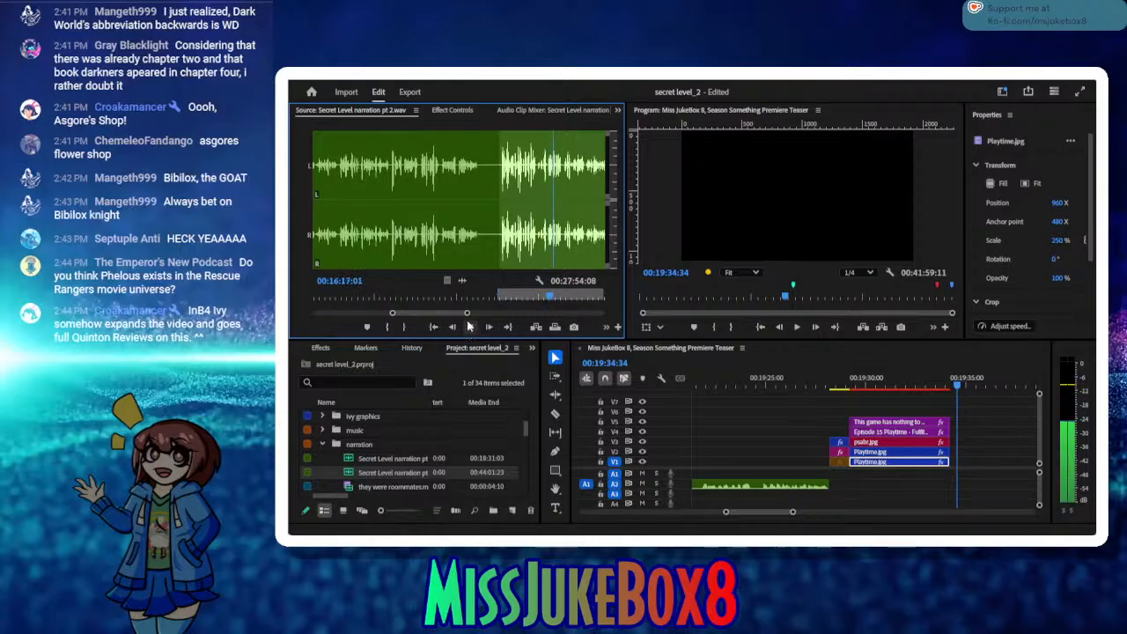
click(468, 325)
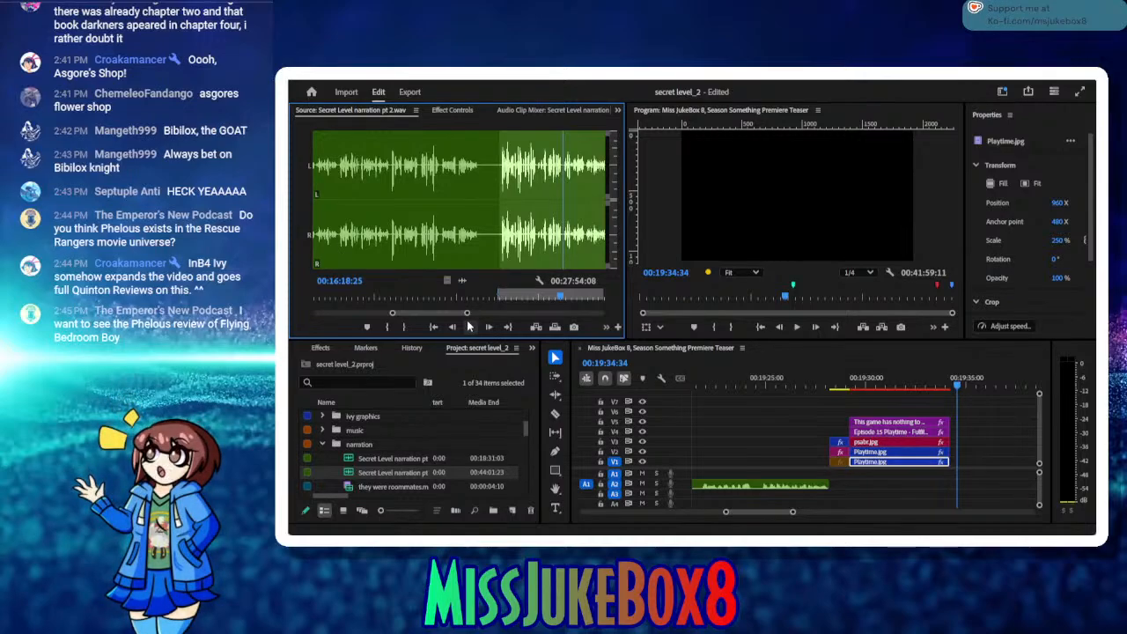
click(468, 327)
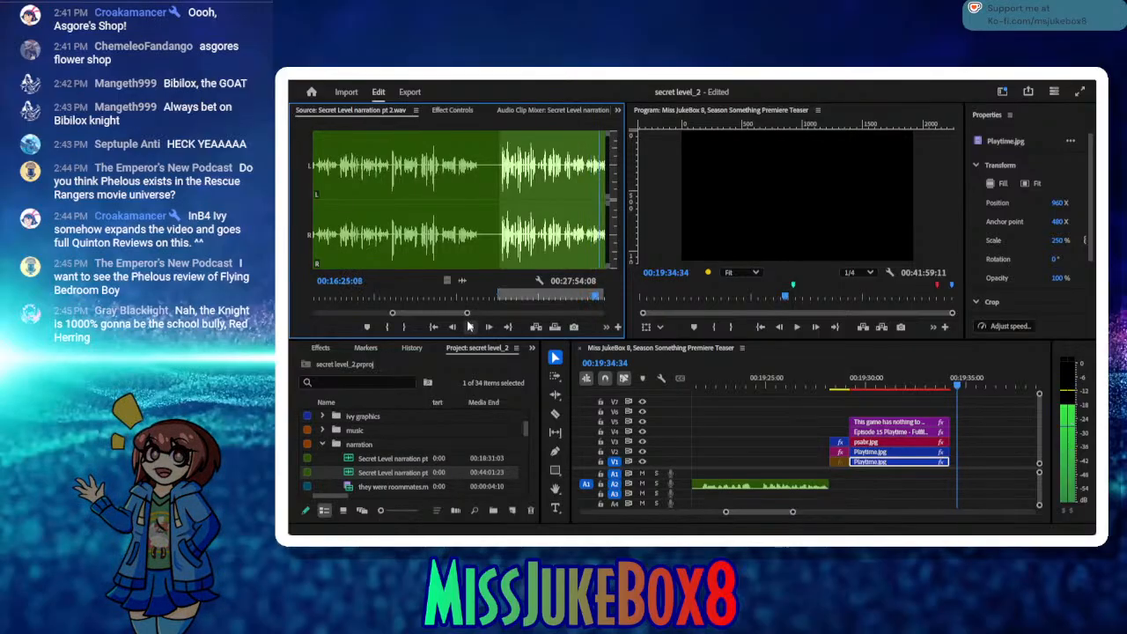
click(469, 326)
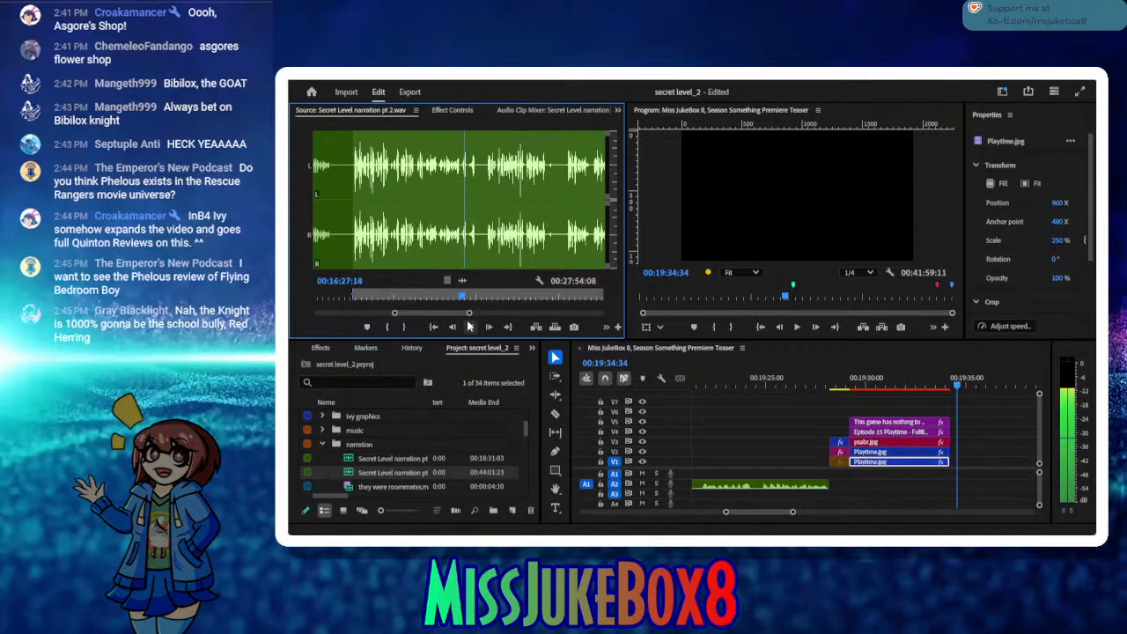
click(470, 326)
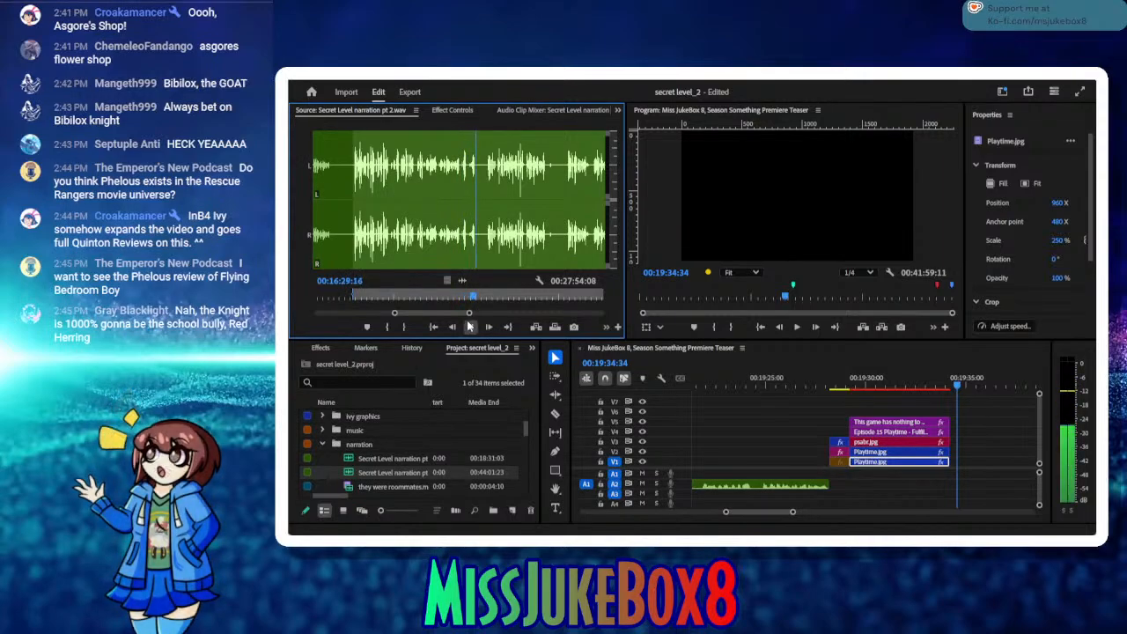
click(404, 327)
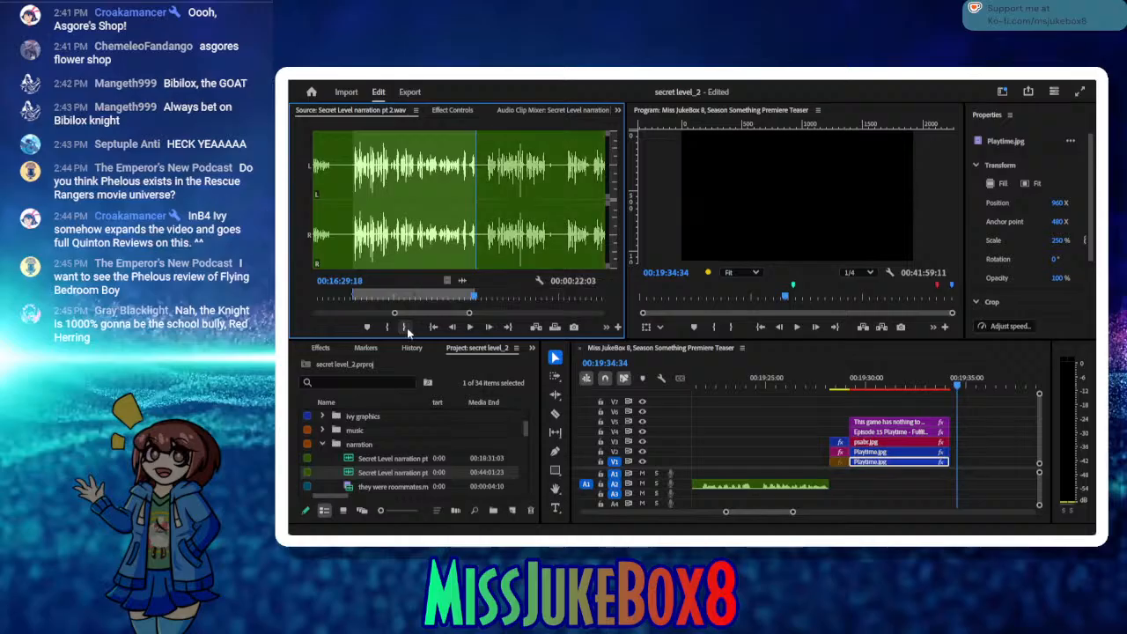
Step: Insert the marked narration take on A2 directly after the Episode 15 Playtime title clips, leaving no gap between them
click(541, 327)
drag(764, 381, 724, 398)
drag(759, 487, 751, 487)
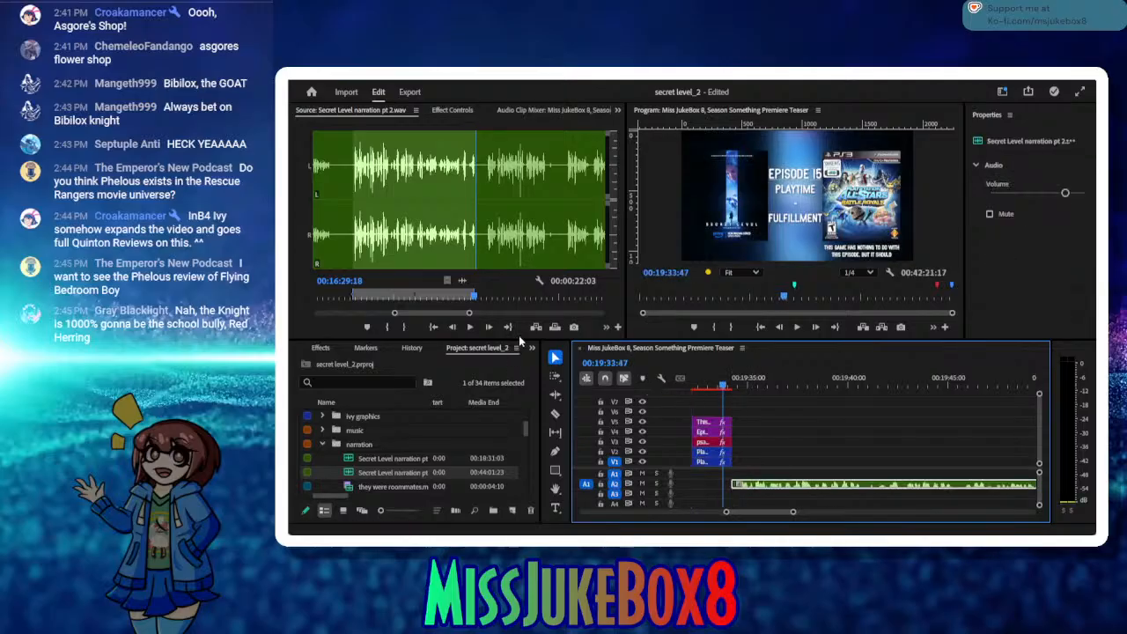
Step: Listen on in the source past the inserted take and mark the next in point at 00:16:33:16
click(473, 332)
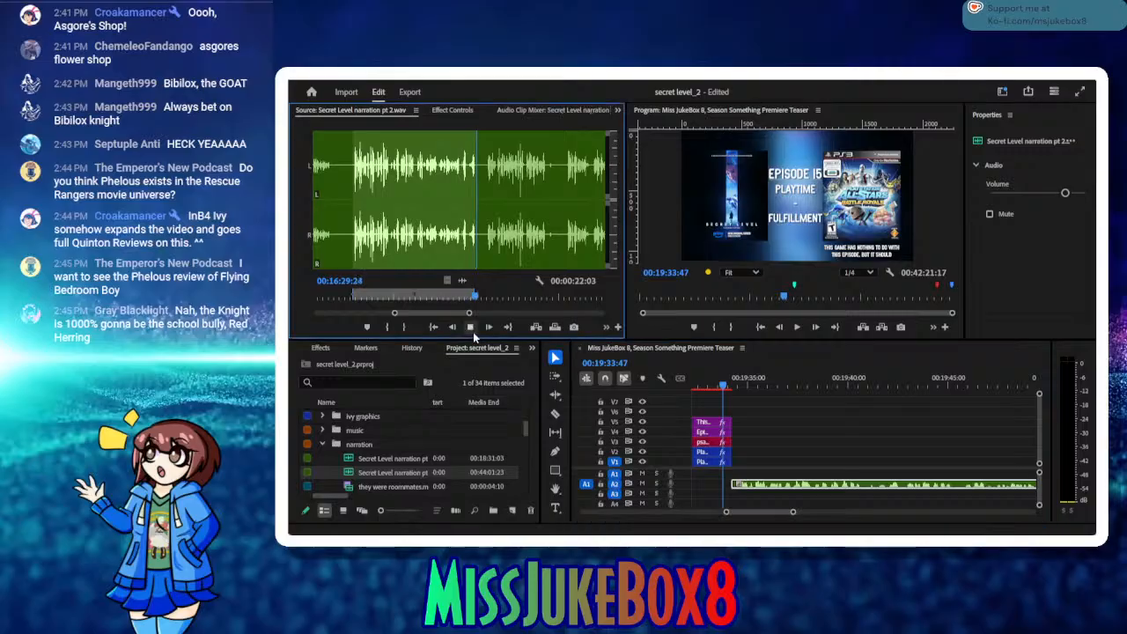
click(473, 332)
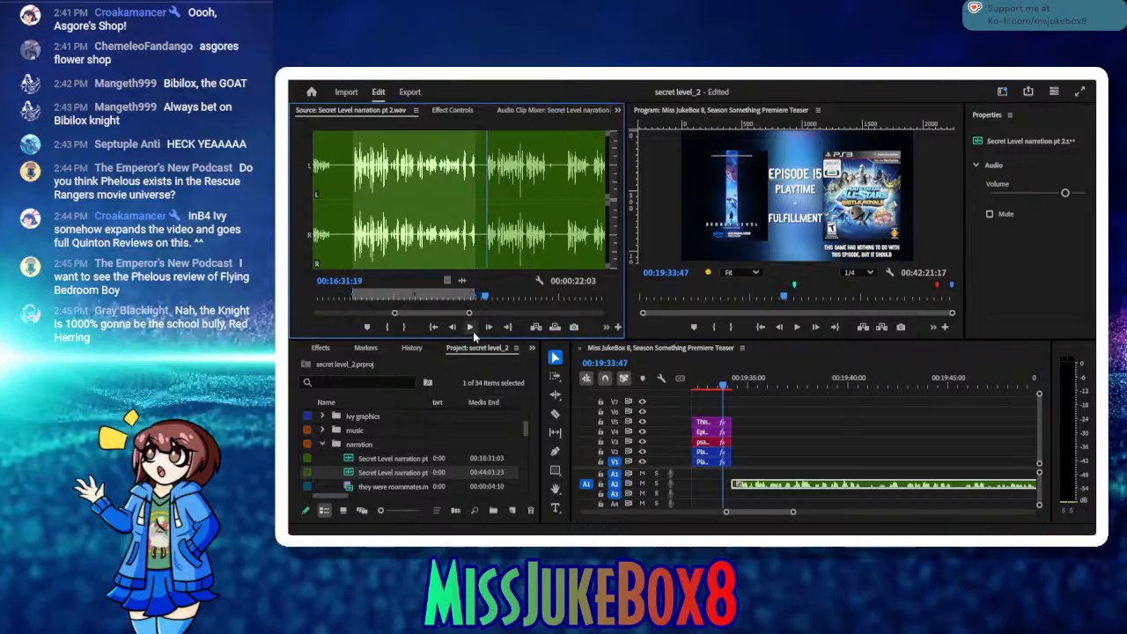
click(388, 329)
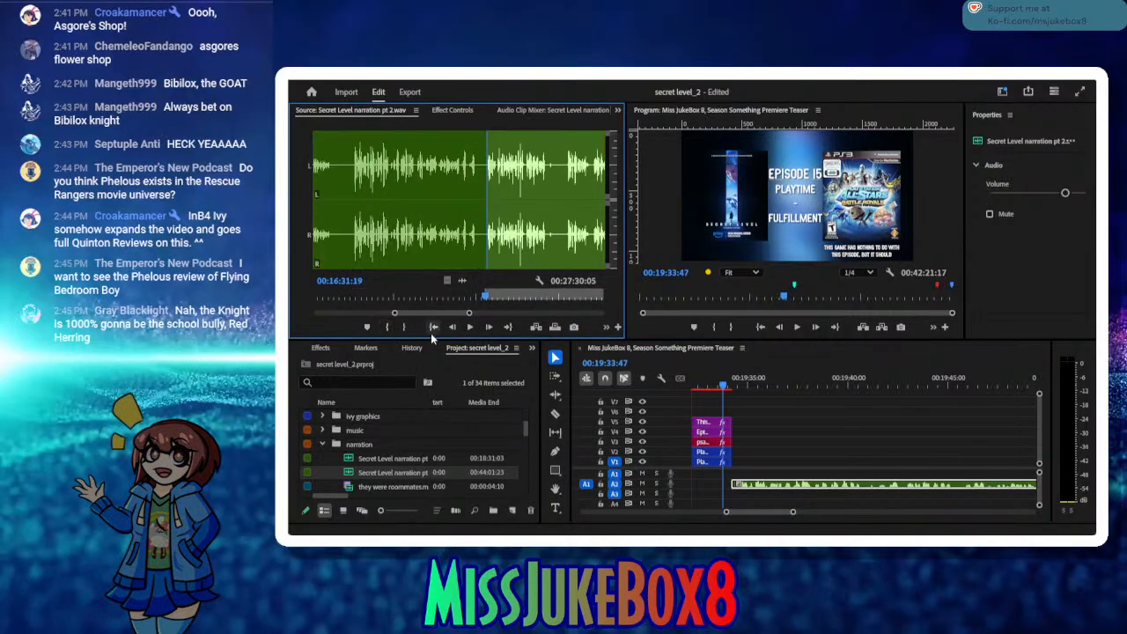
click(469, 328)
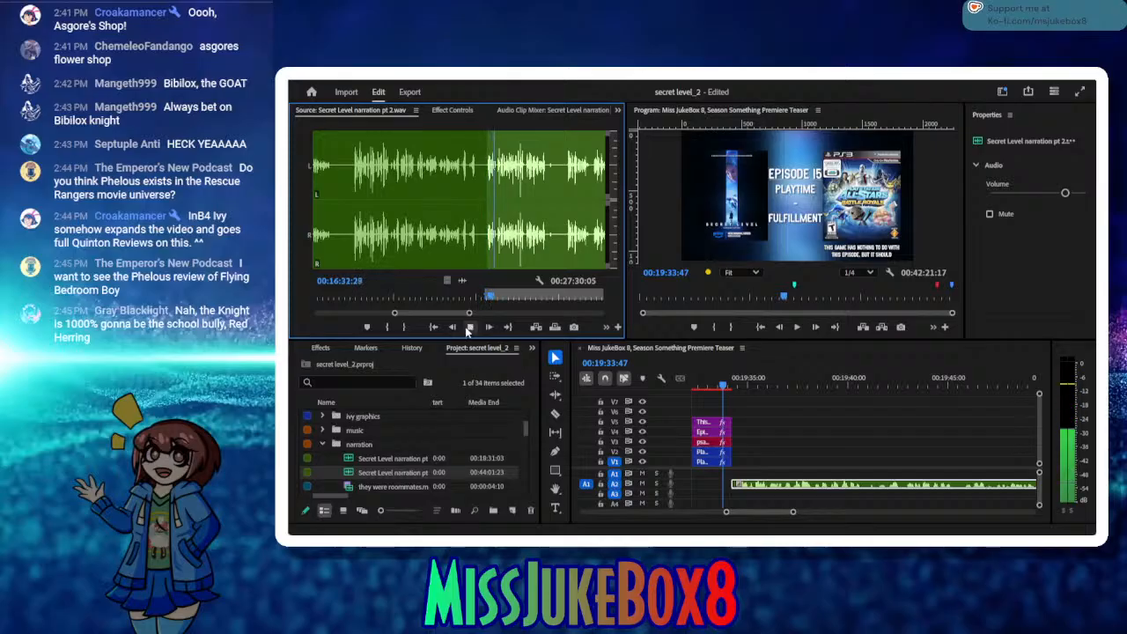
click(466, 330)
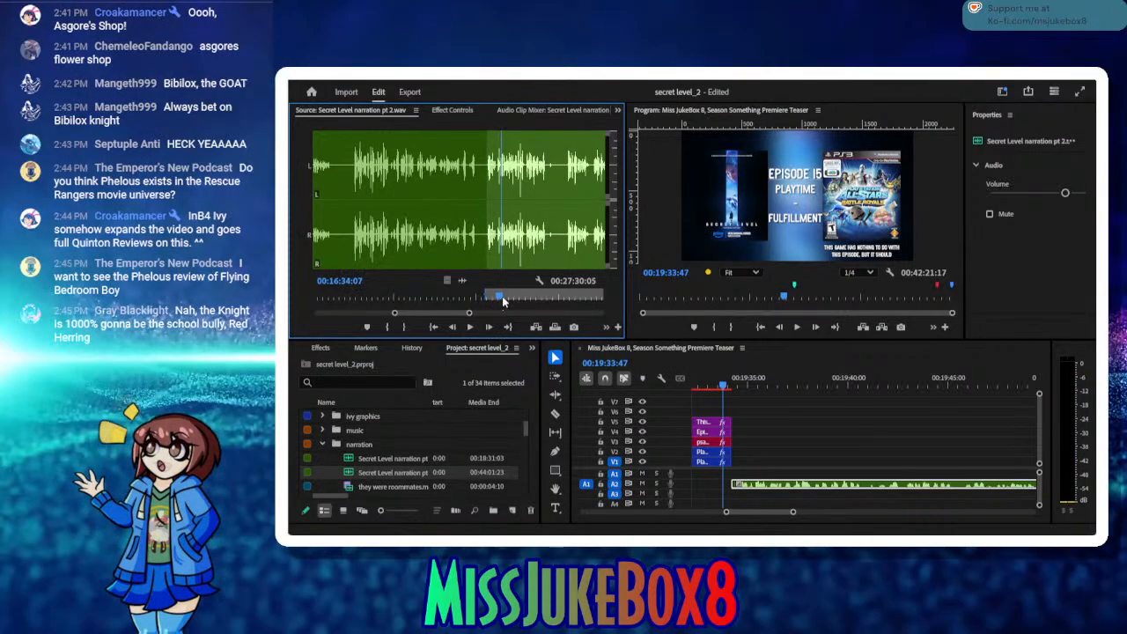
click(498, 299)
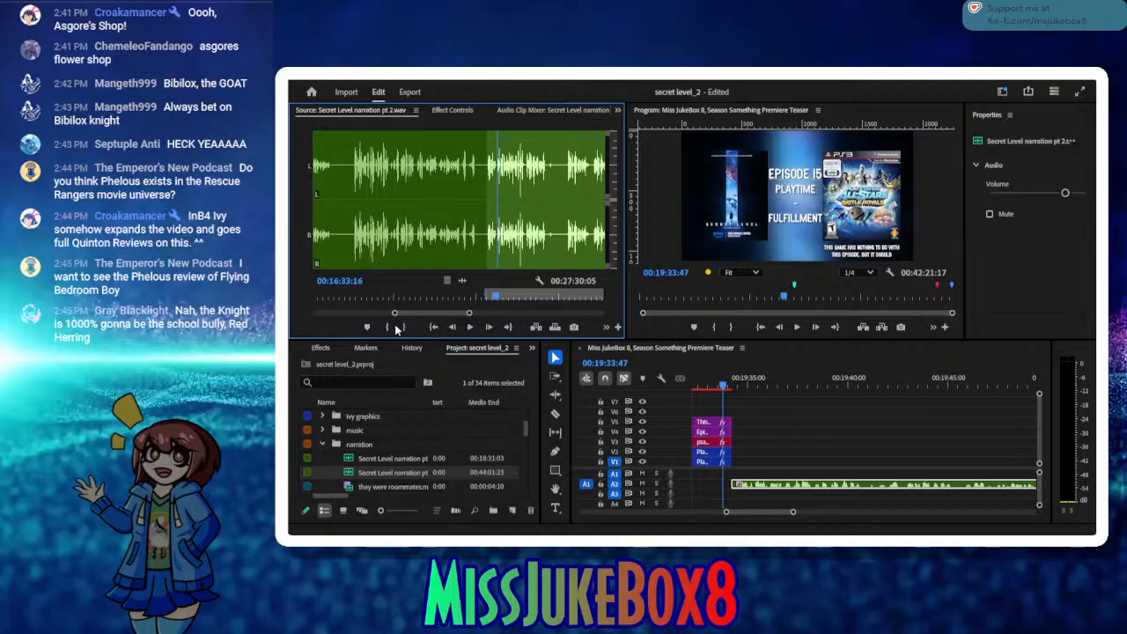
click(388, 327)
Step: Listen to the start of the newly marked take and check the sequence around the inserted narration and the Episode 15 title card
click(469, 326)
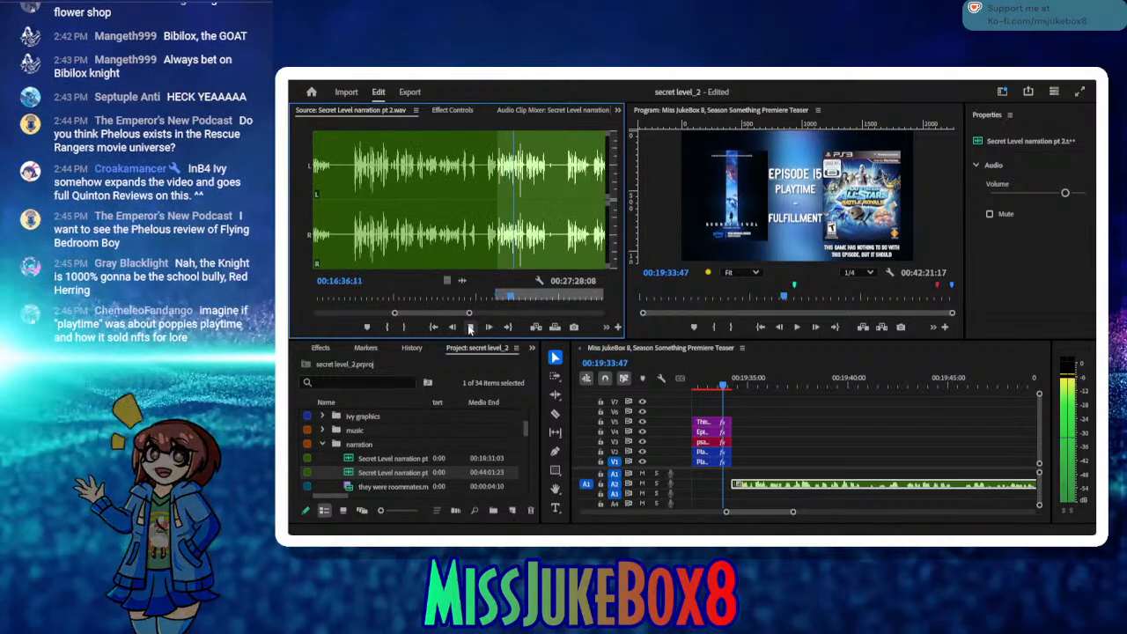
click(469, 326)
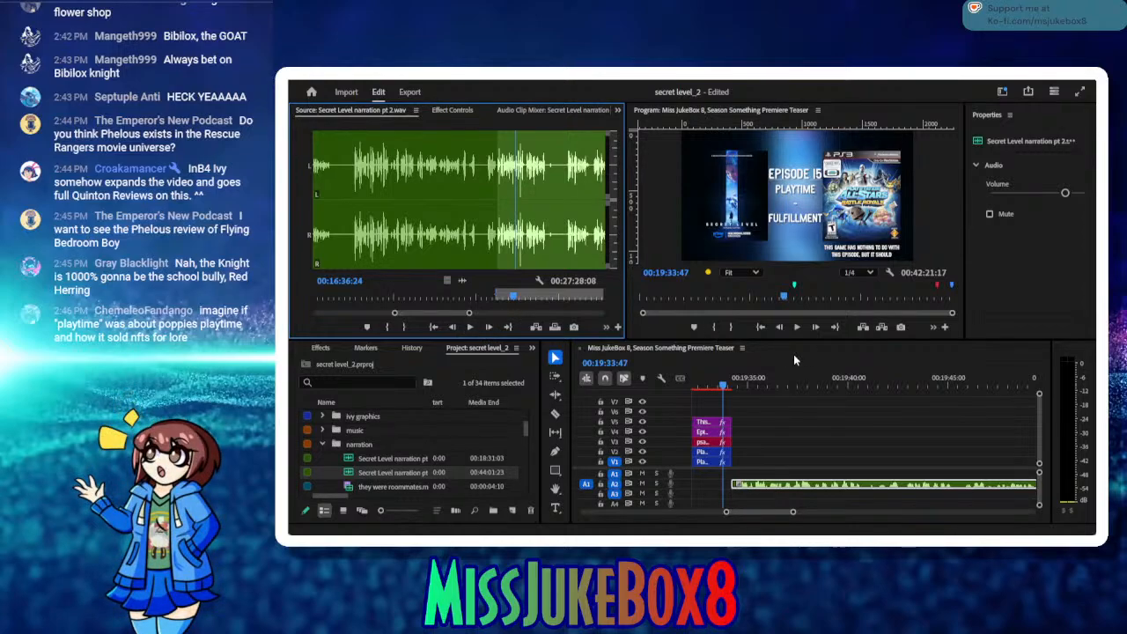
drag(793, 385, 742, 404)
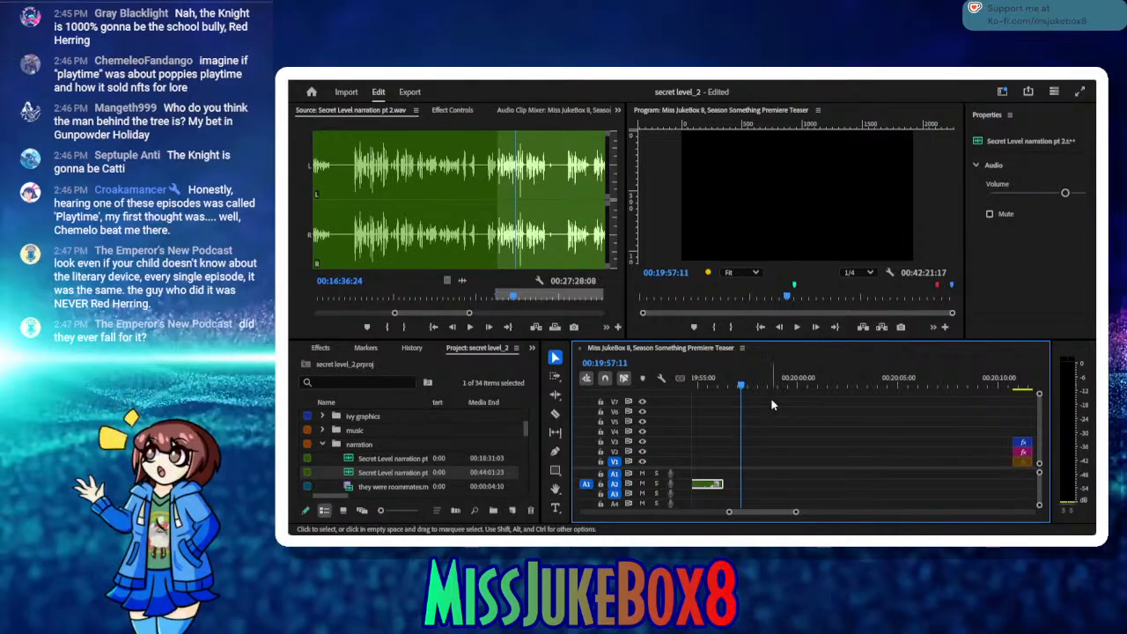
mouse_move(724, 381)
mouse_down()
mouse_move(685, 381)
mouse_move(715, 386)
mouse_up()
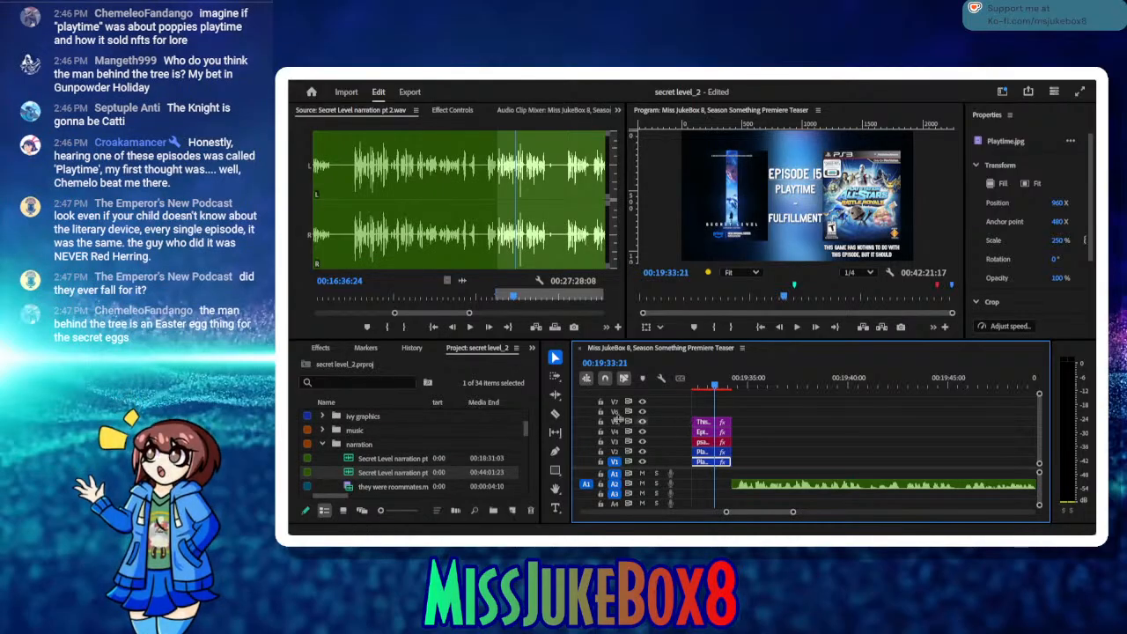
Step: Replay the source take from its in point and mark the out point at 00:16:38:16
click(469, 328)
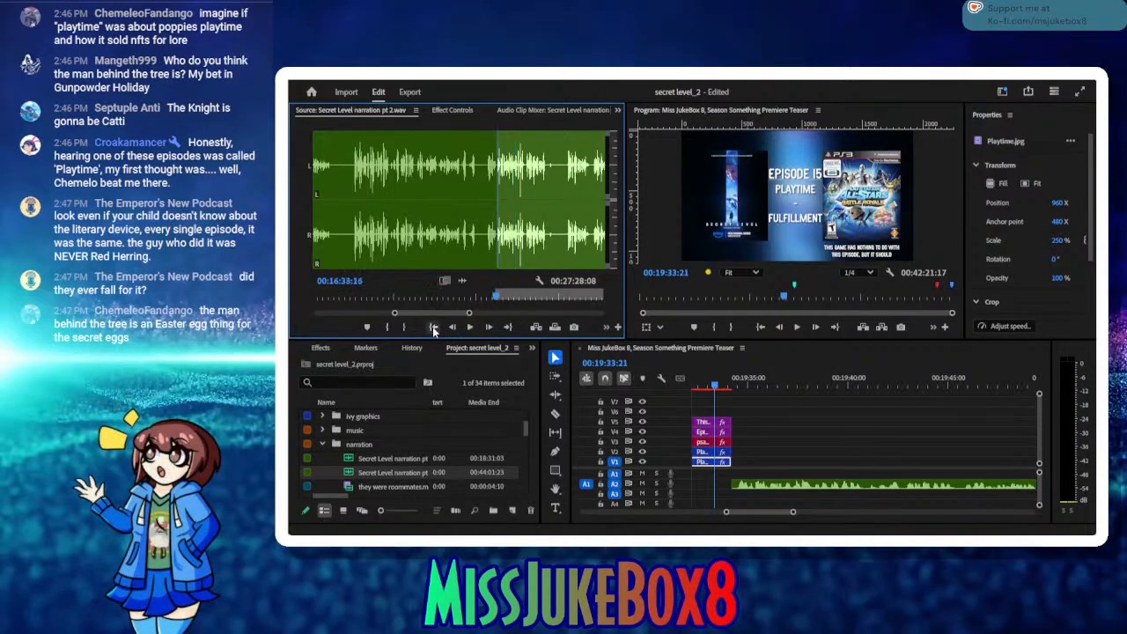
click(471, 328)
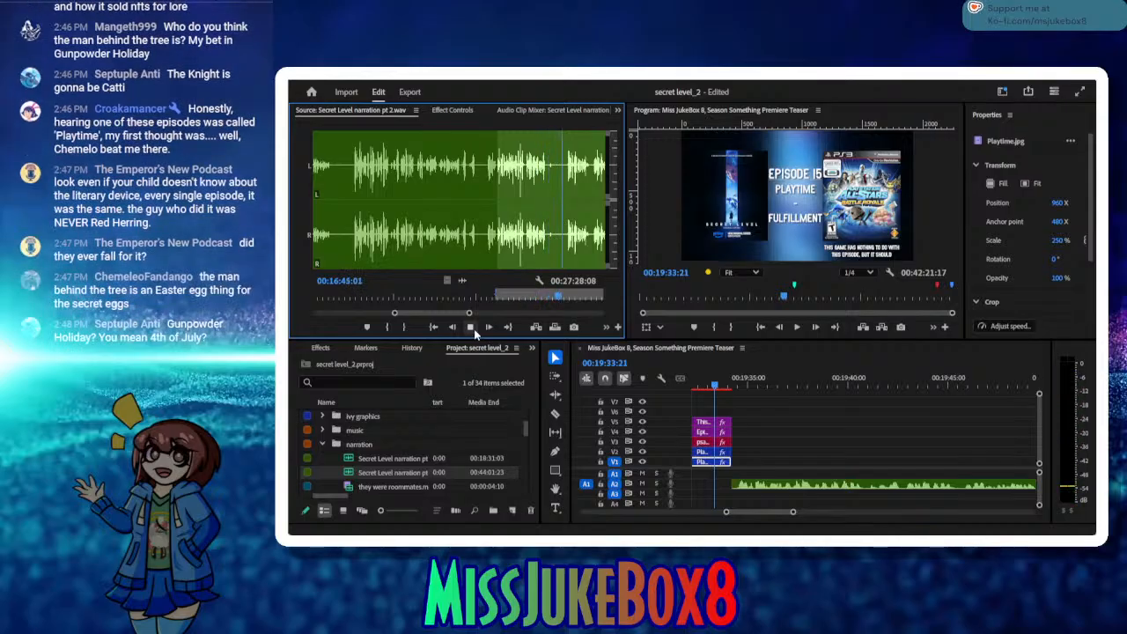
click(471, 327)
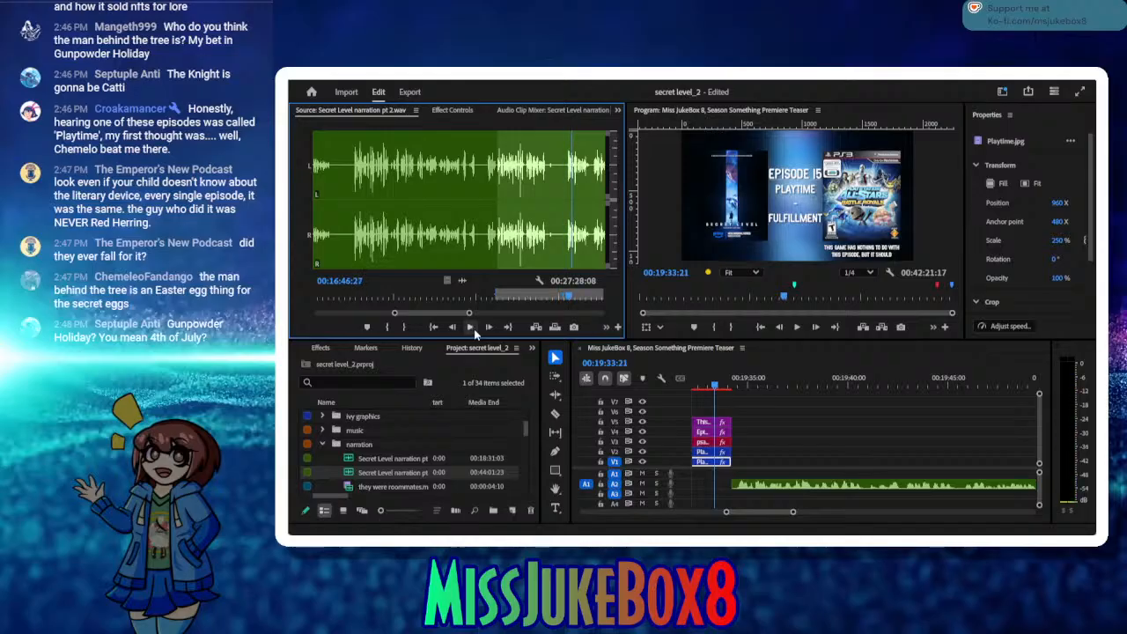
click(520, 301)
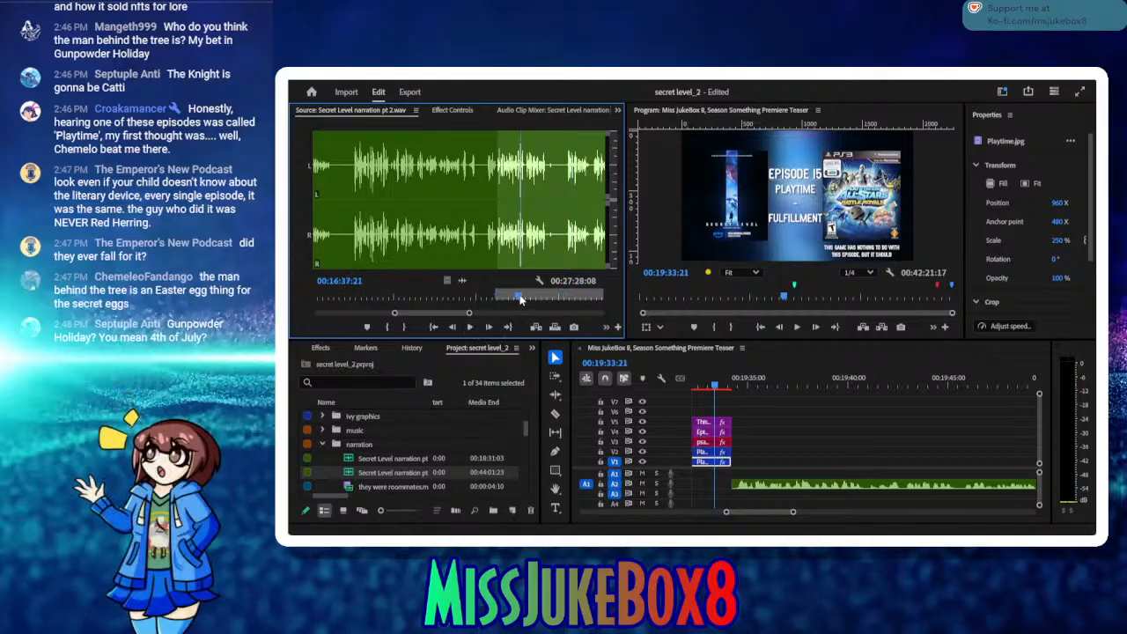
drag(517, 300, 515, 300)
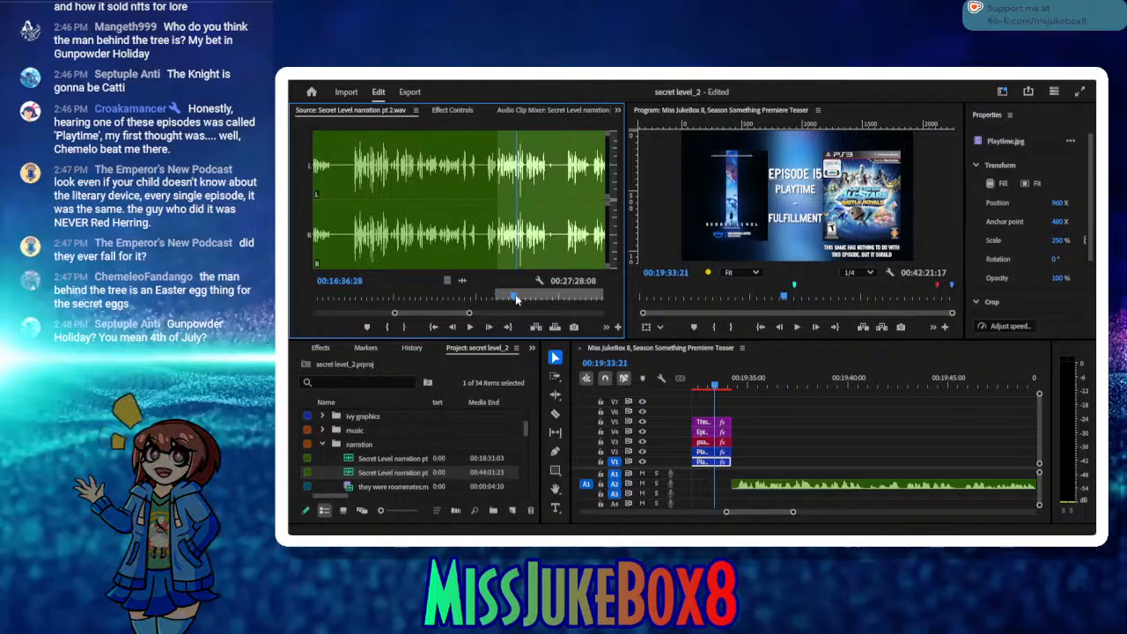
click(471, 327)
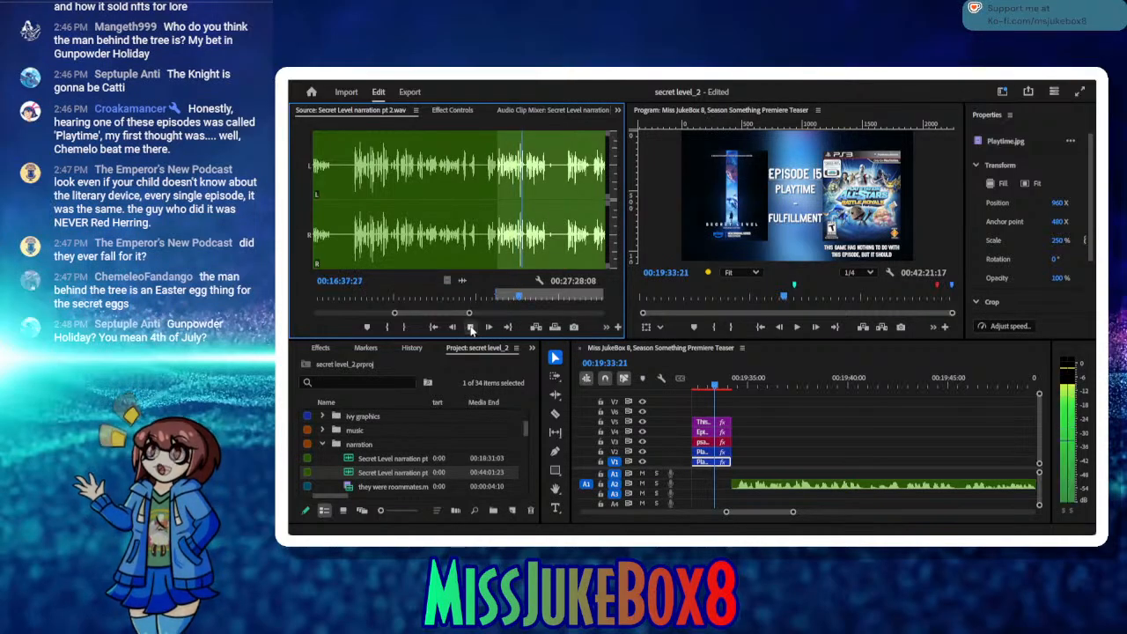
click(471, 328)
click(405, 327)
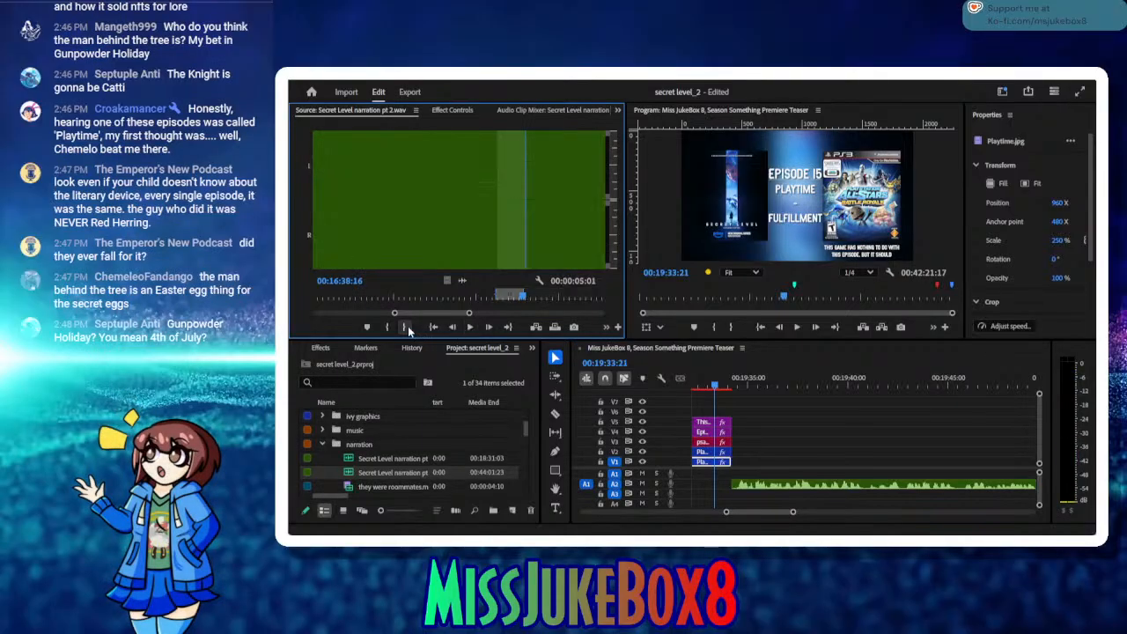
Step: Insert the marked take after the last narration clip on A2 and close the small gap between the two clips
drag(753, 379, 933, 384)
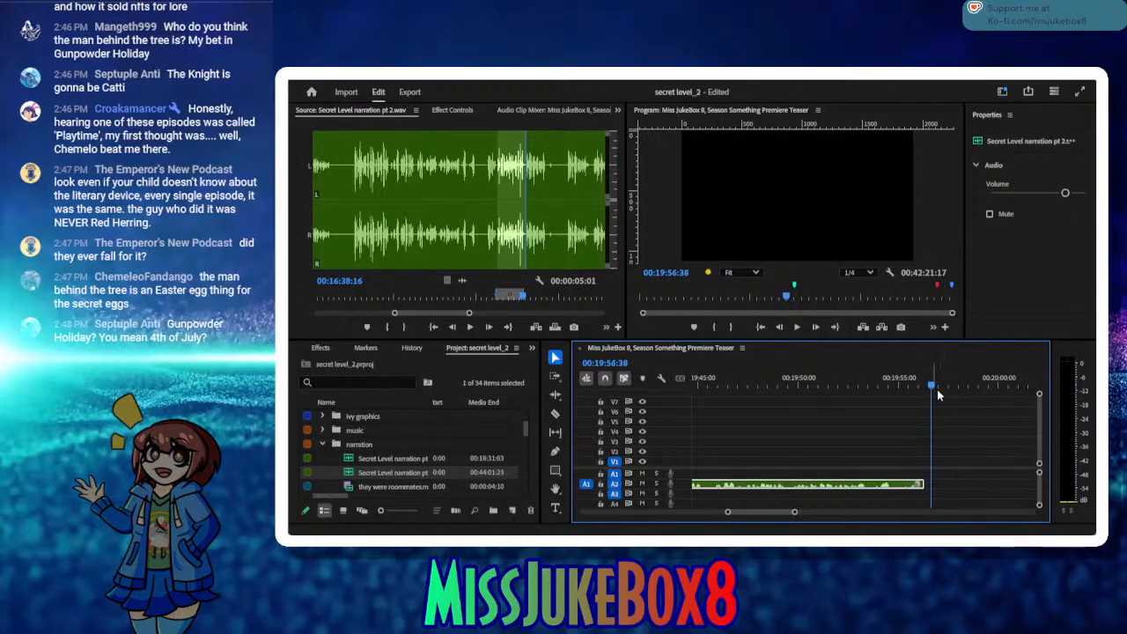
click(948, 483)
click(537, 327)
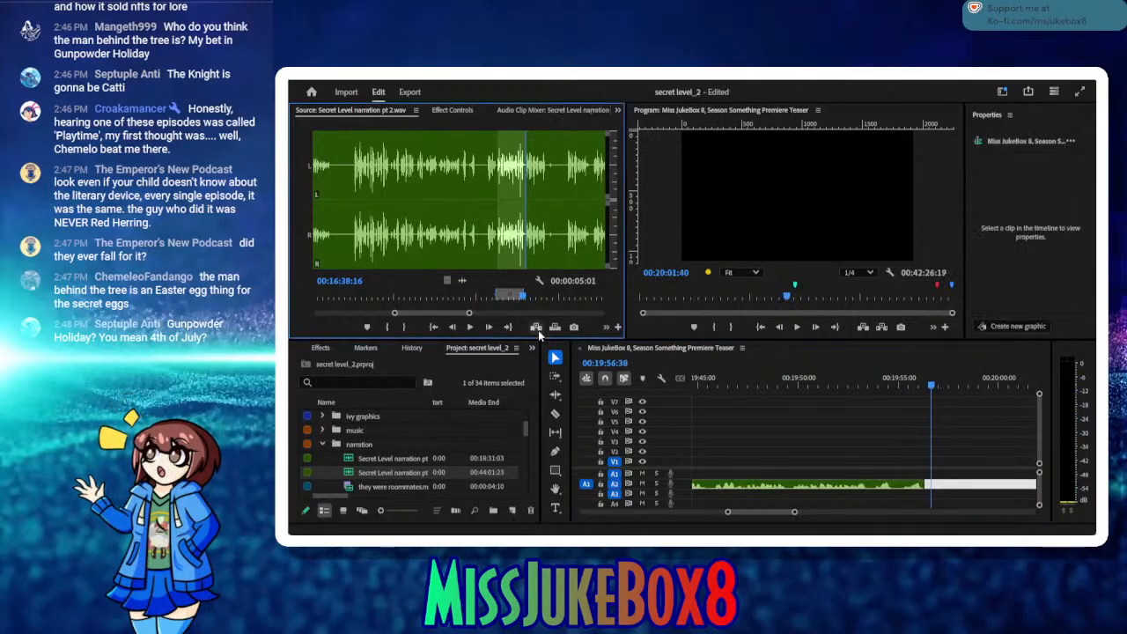
click(927, 488)
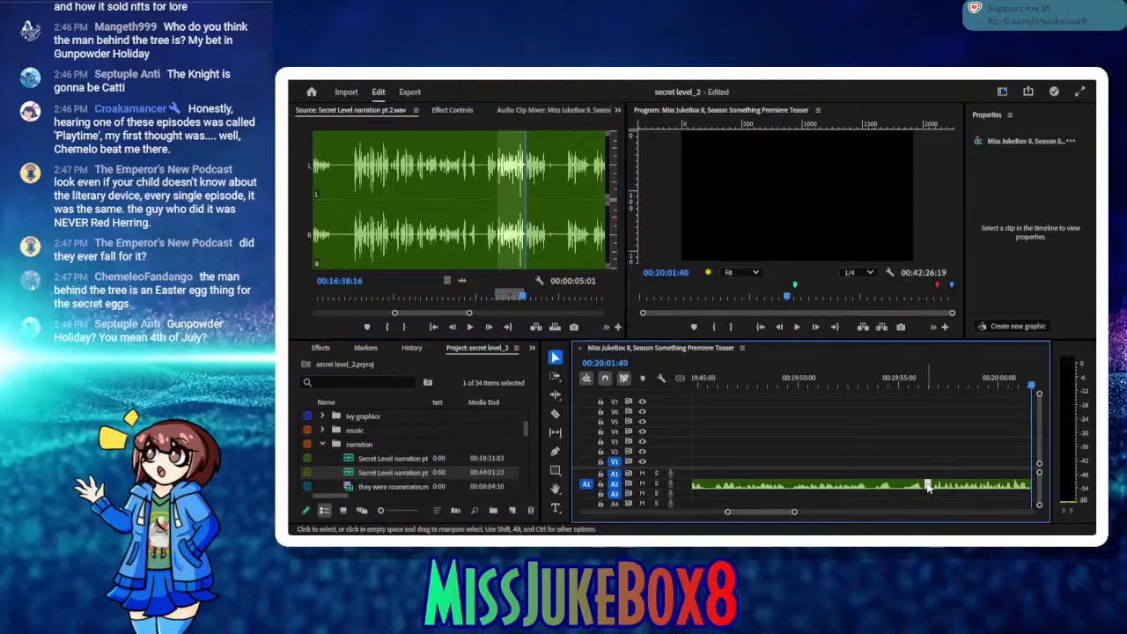
key(Delete)
drag(943, 381, 975, 406)
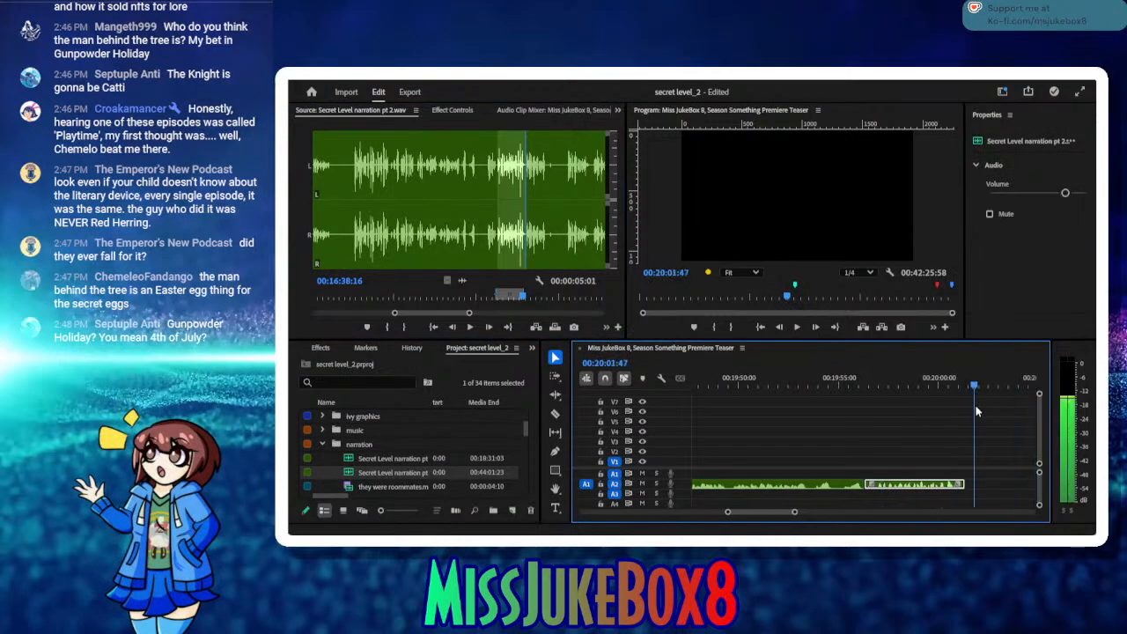
Step: Listen on in the source for the next usable line and mark its in point at 00:16:45:24
click(469, 327)
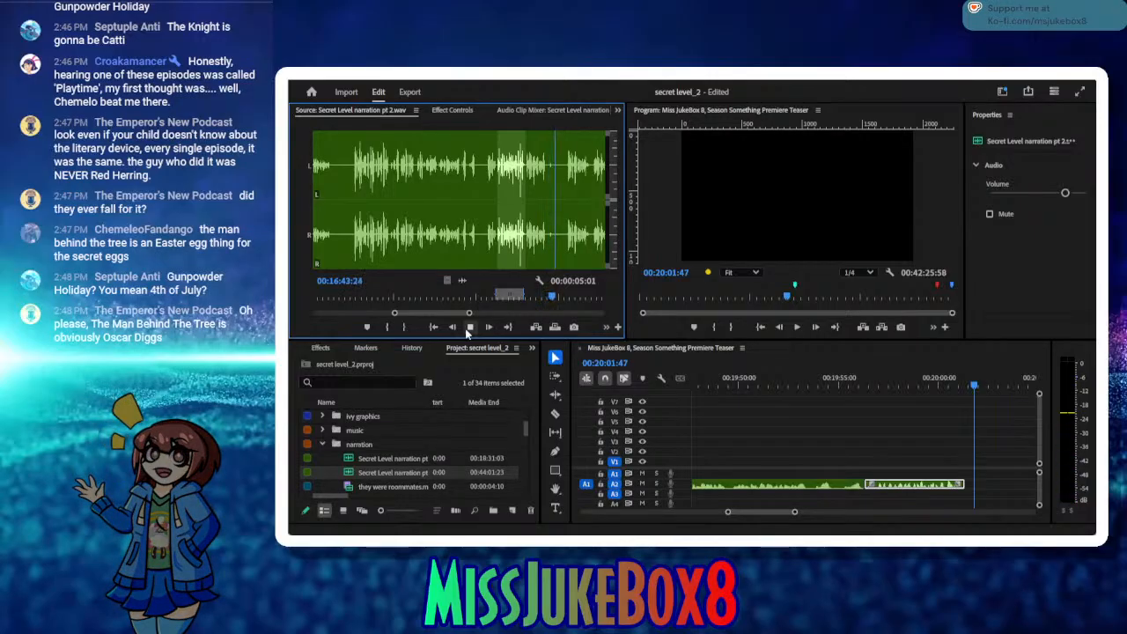
click(468, 327)
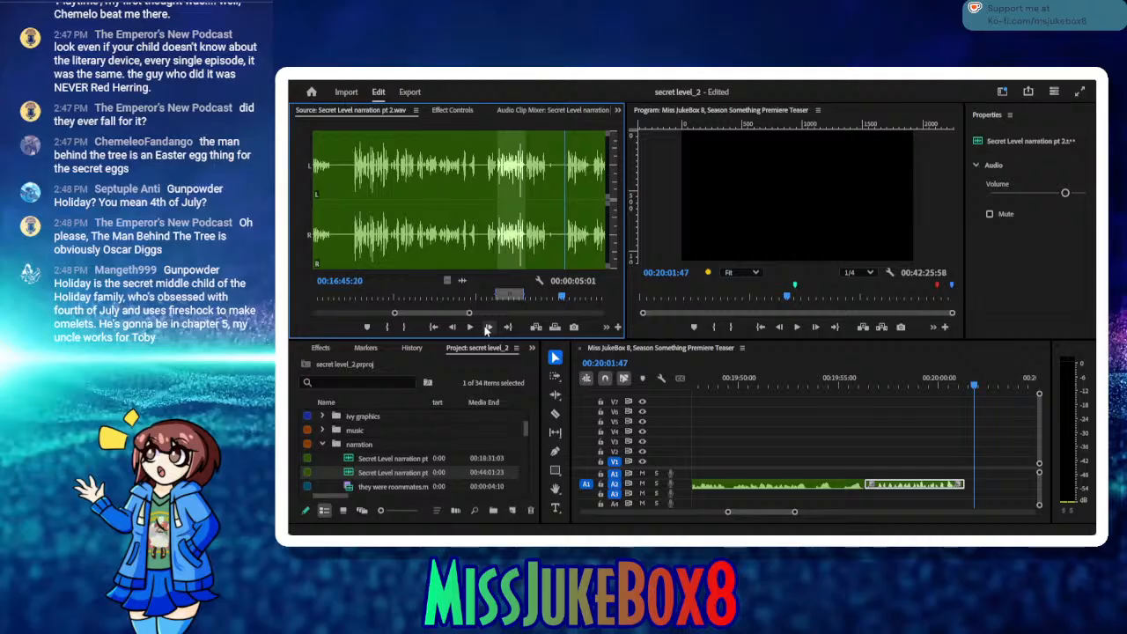
click(488, 327)
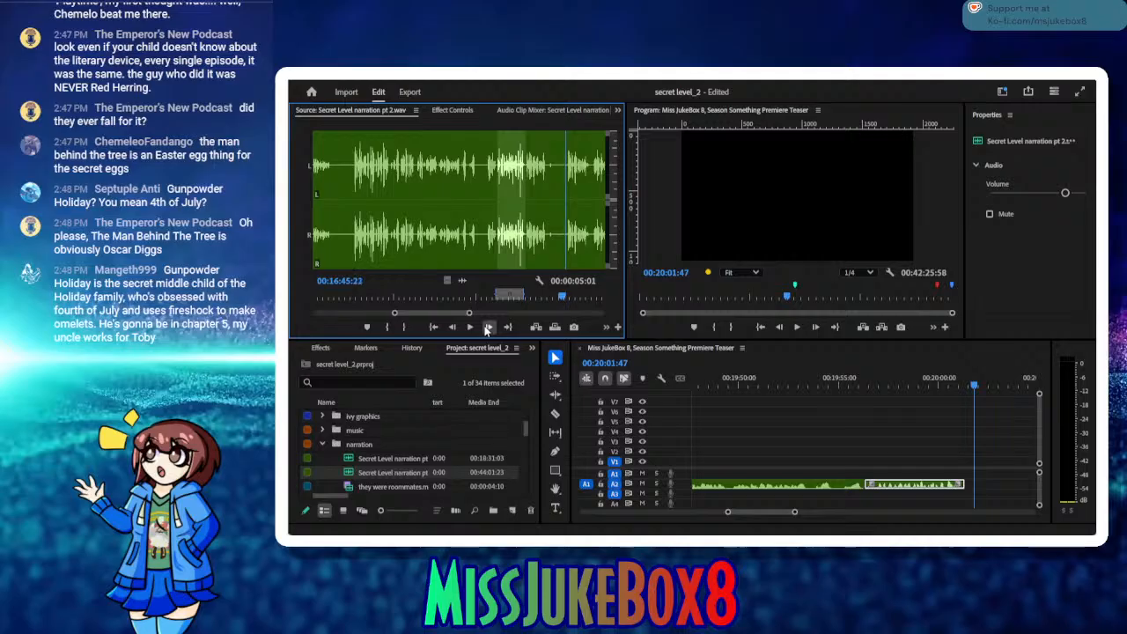
click(389, 326)
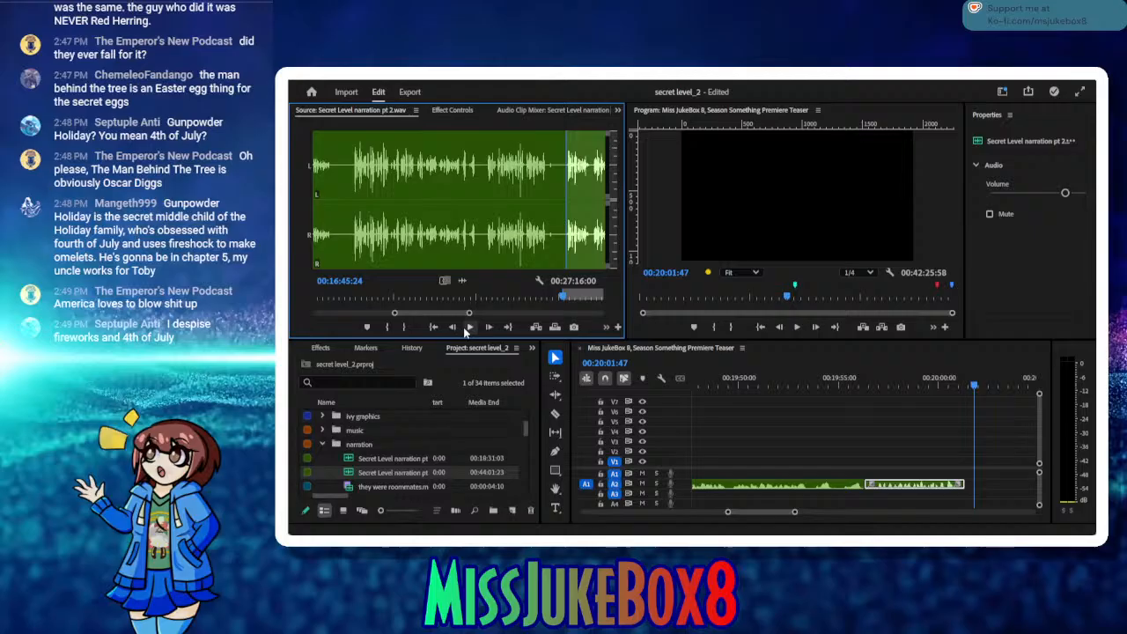
Step: Audition the source narration, mark the in point at 00:16:50:20 and the out point at 00:16:57:22
click(468, 327)
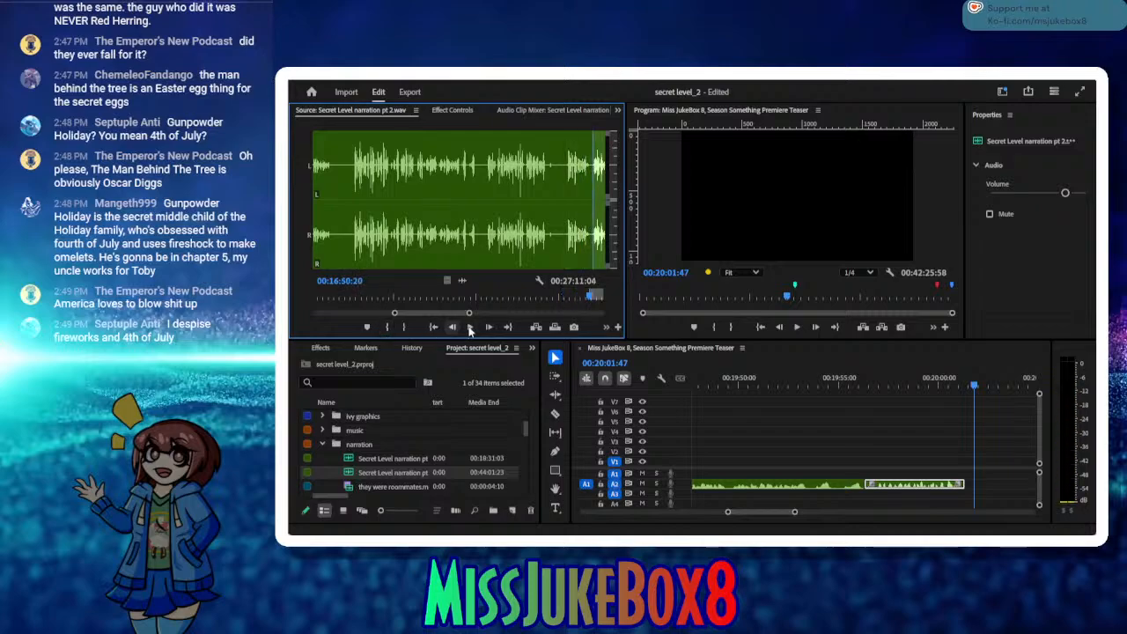
click(469, 327)
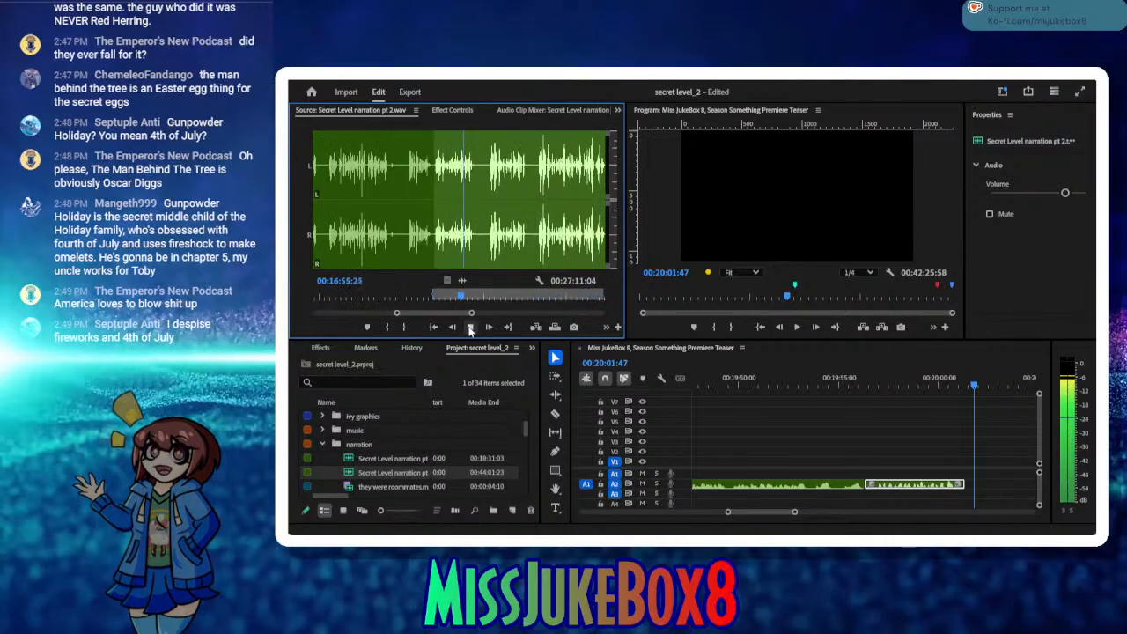
click(470, 328)
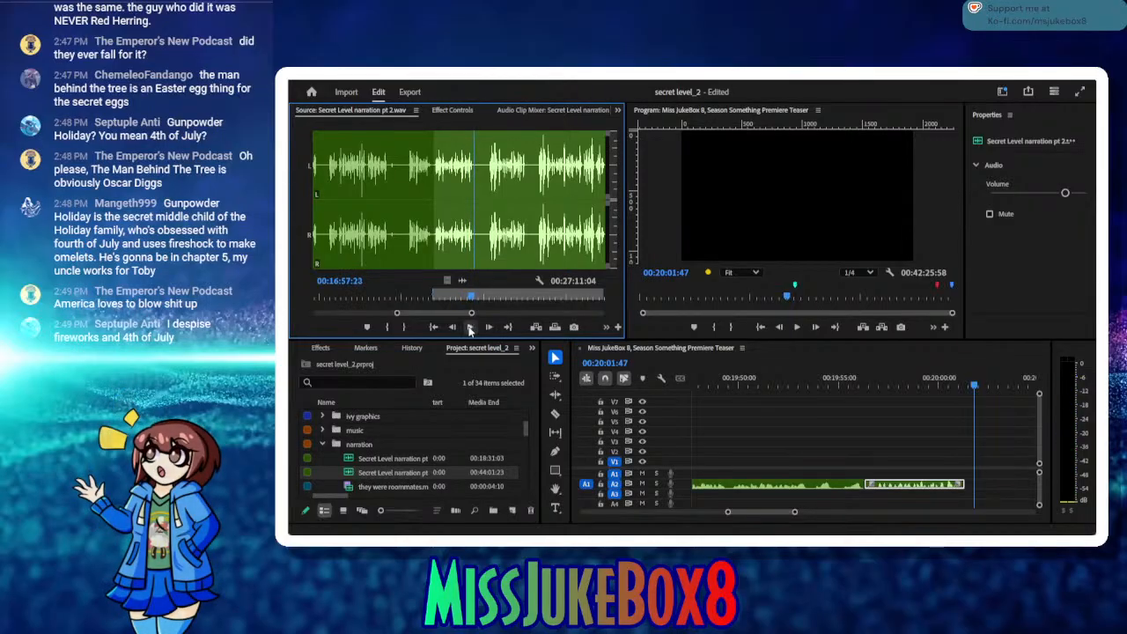
click(406, 331)
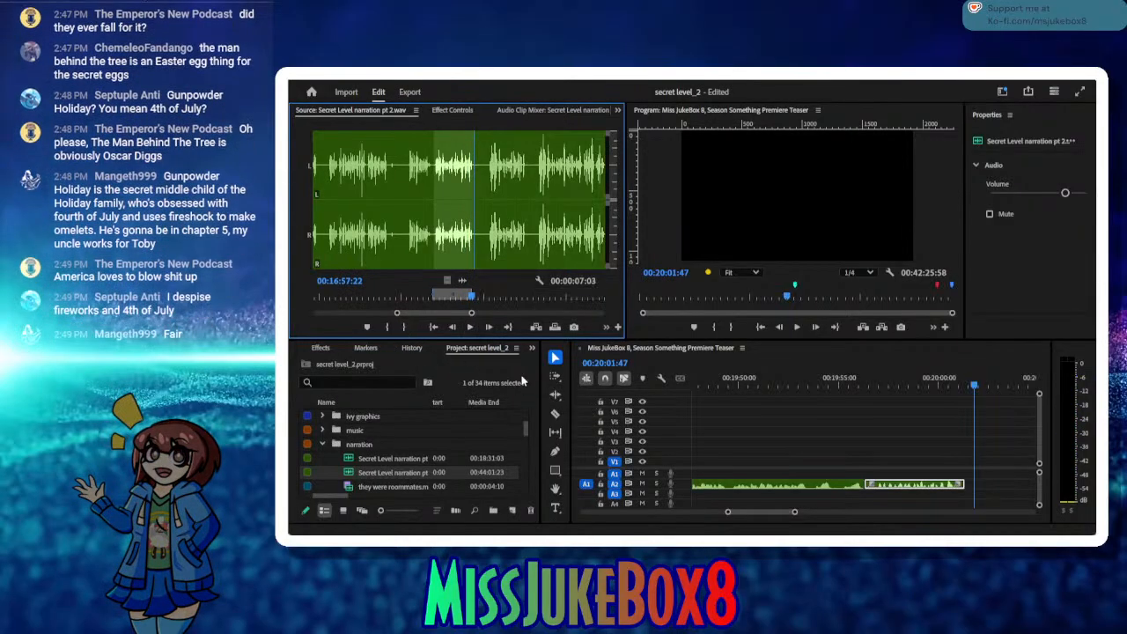
Step: Insert the marked take on A2 at 00:20:01:47 and close the gap before it
click(535, 326)
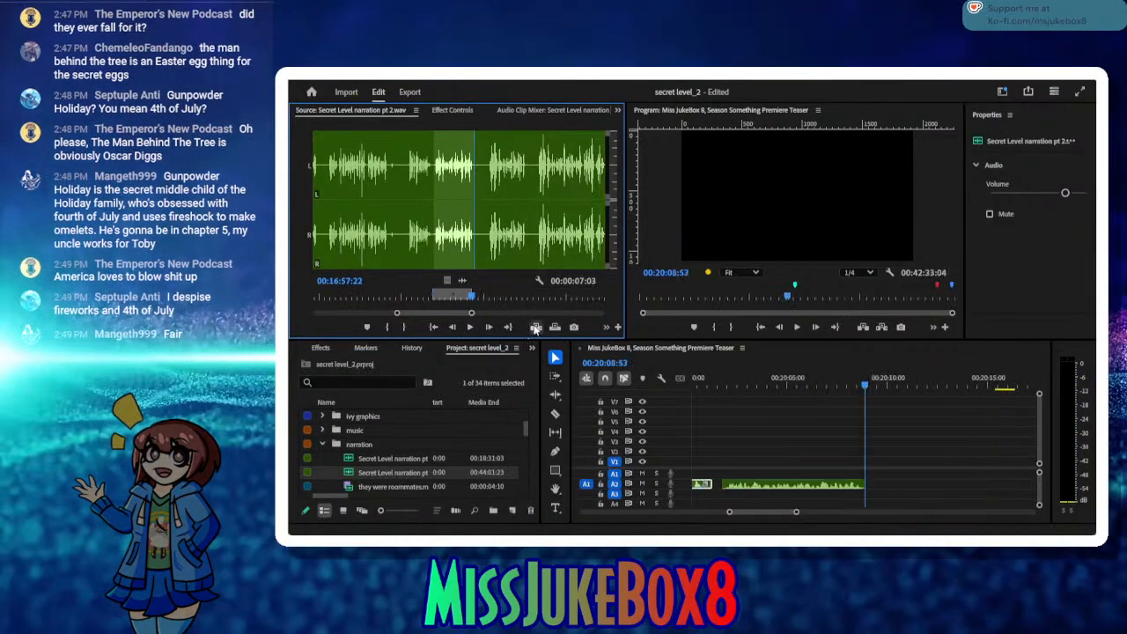
click(717, 483)
key(Delete)
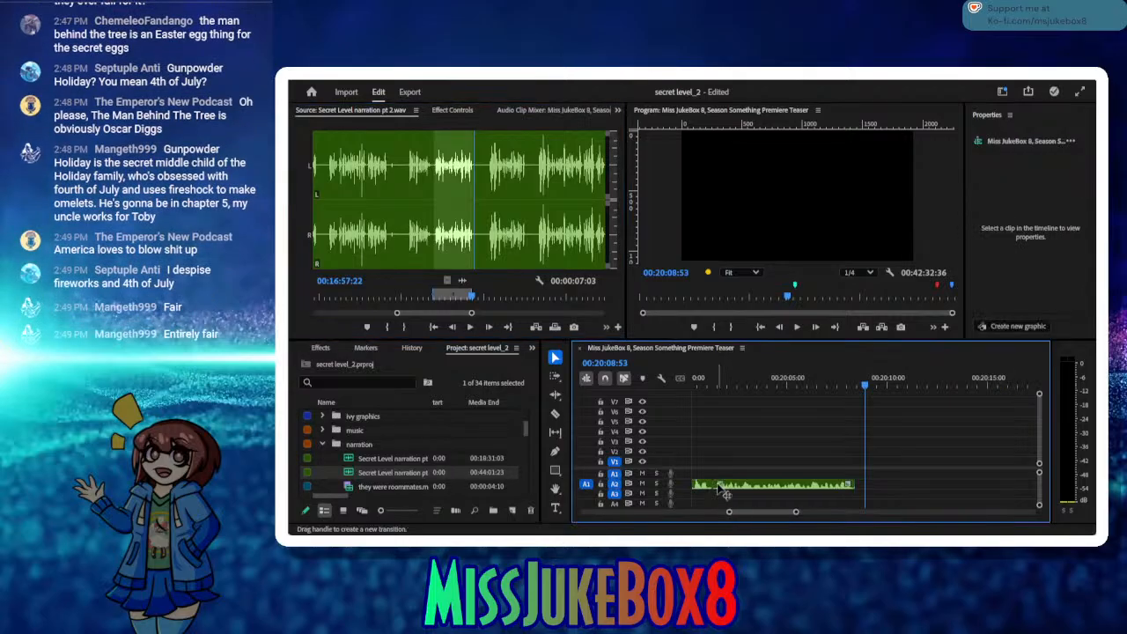
Step: Listen on in the source for the next line and mark its in point at 00:17:00:12
click(480, 334)
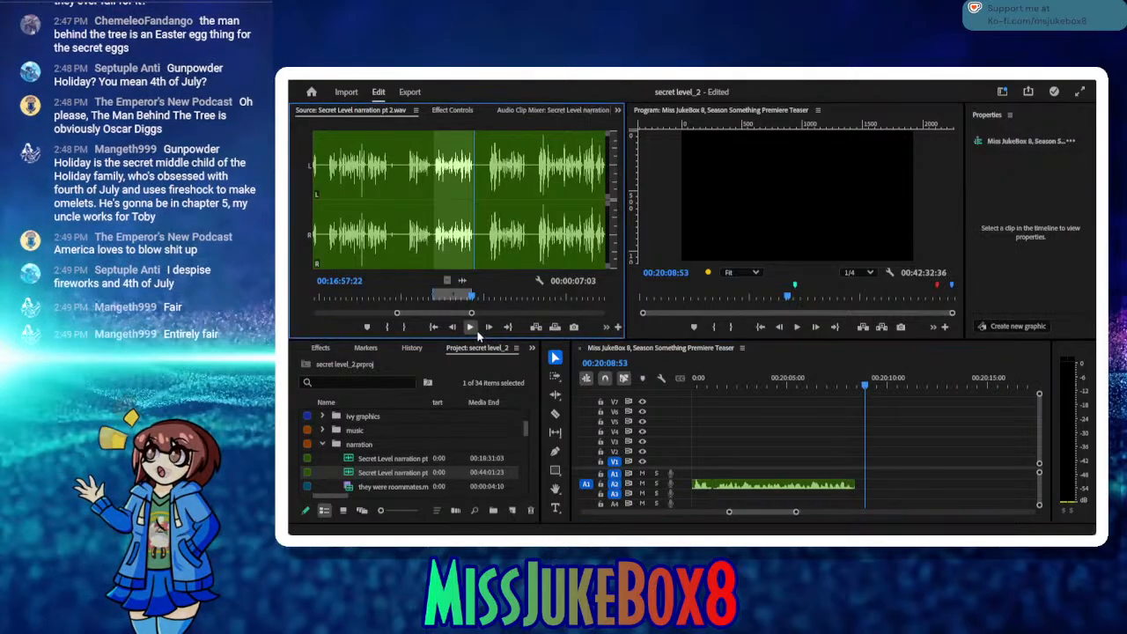
click(475, 331)
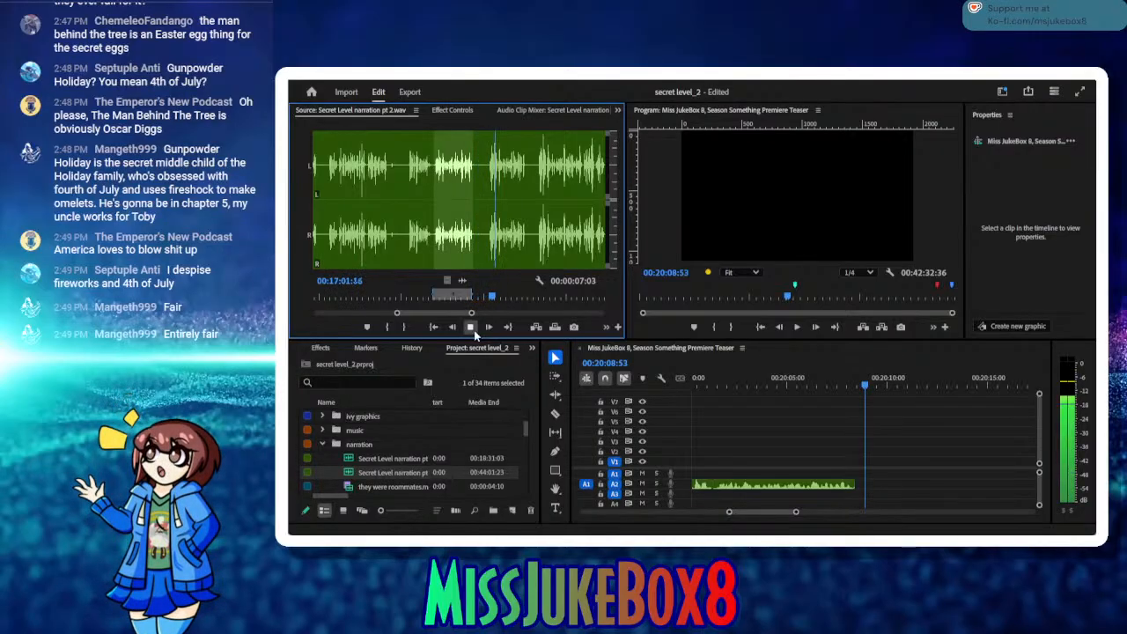
click(474, 333)
drag(491, 300, 487, 302)
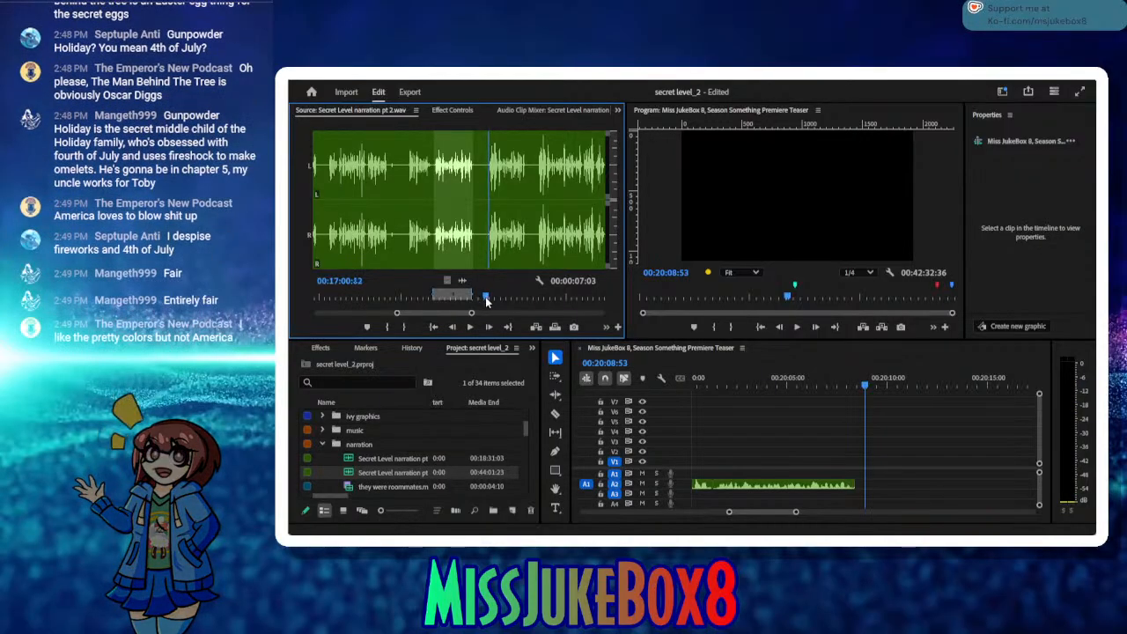
click(391, 326)
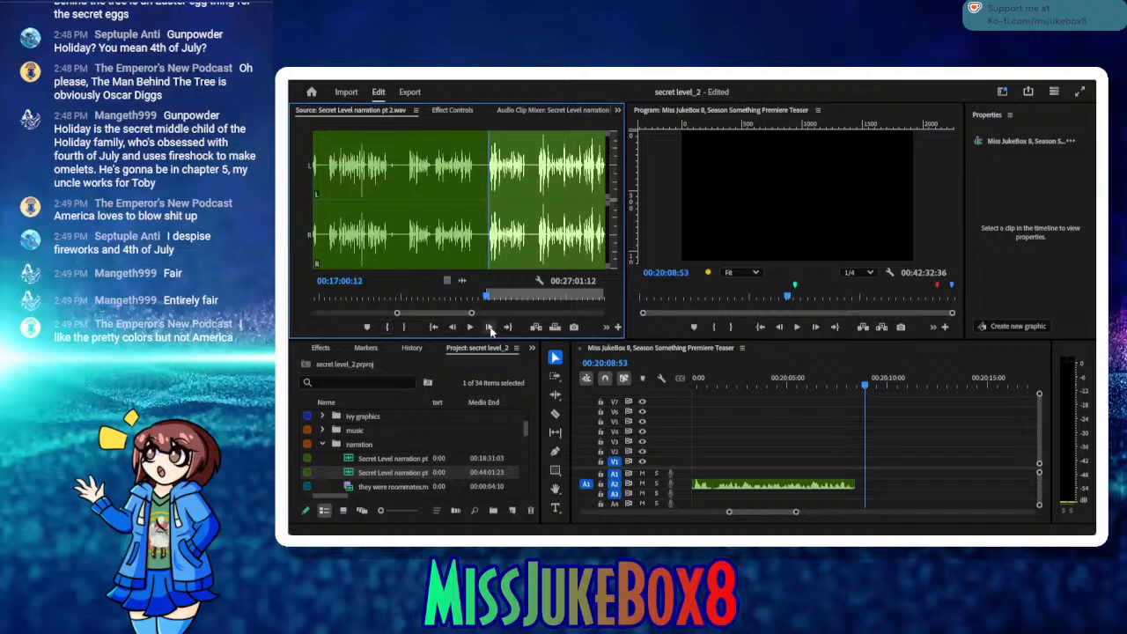
Step: Audition the take from its in point and re-mark the in point at the next reading, 00:17:09:08
click(469, 328)
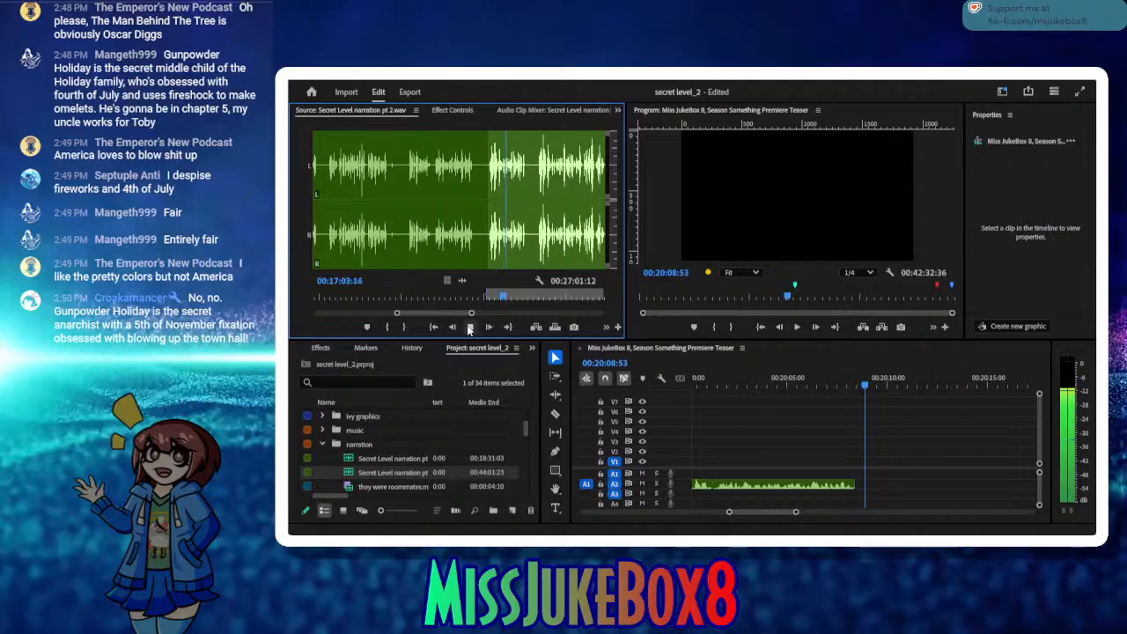
click(470, 328)
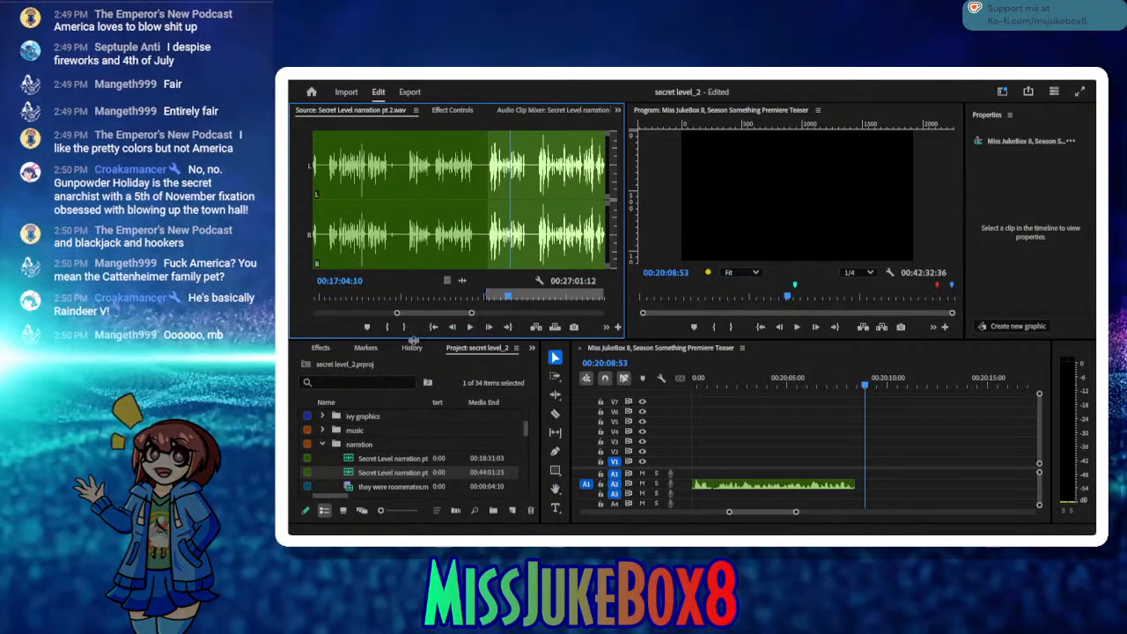
click(434, 328)
click(469, 328)
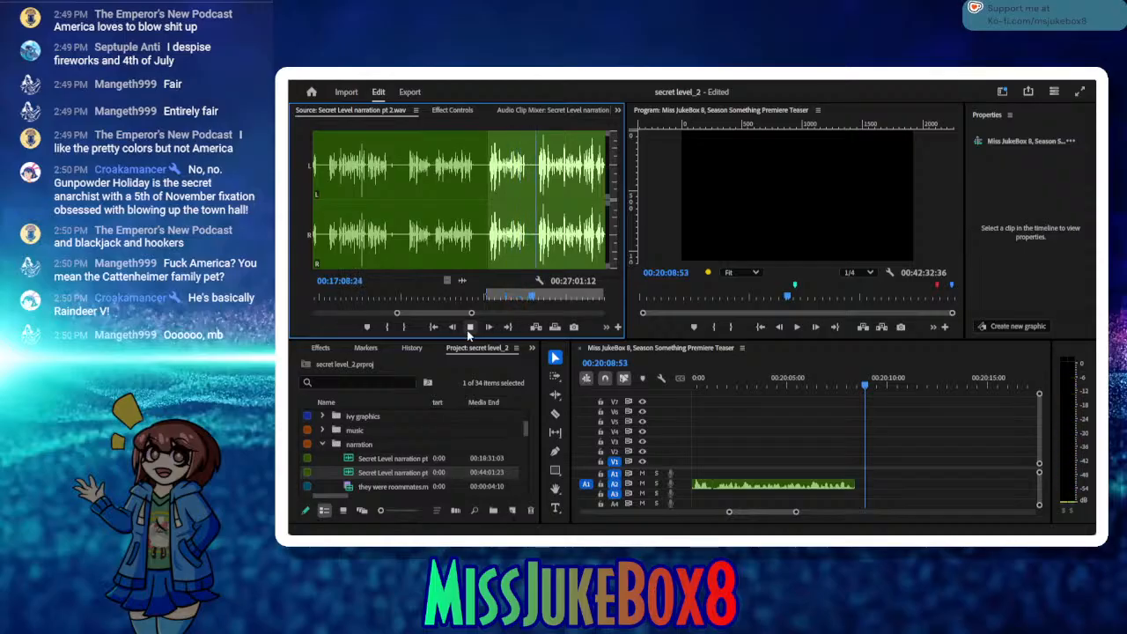
click(389, 327)
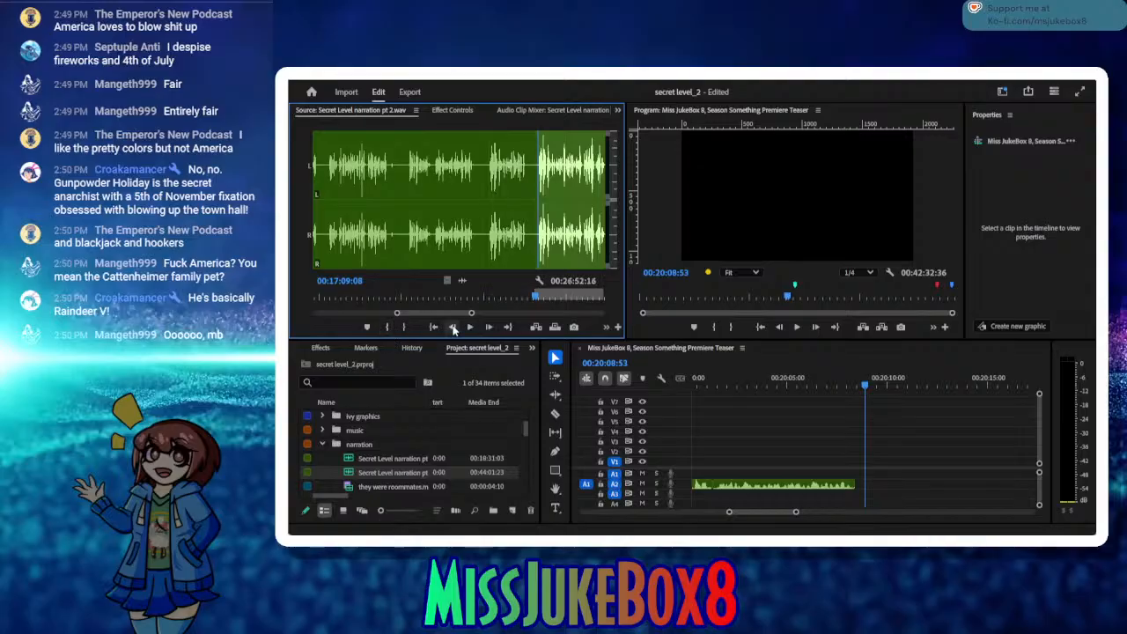
Step: Listen through the long source passage, back up to the end of the usable line and mark the out point at 00:17:37:21
click(467, 328)
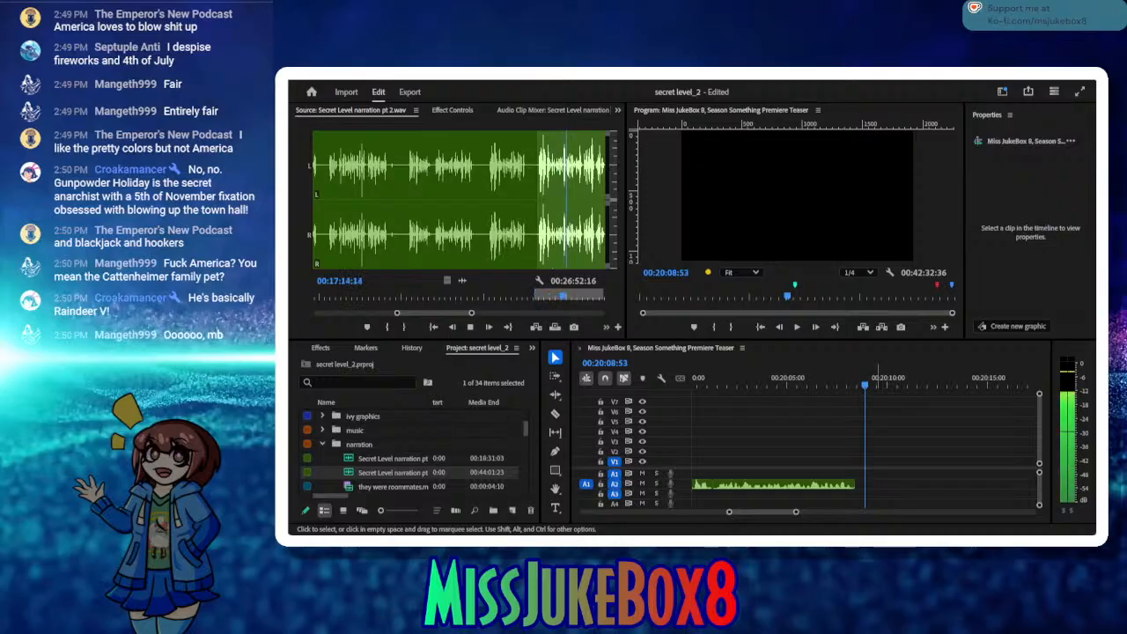
click(541, 296)
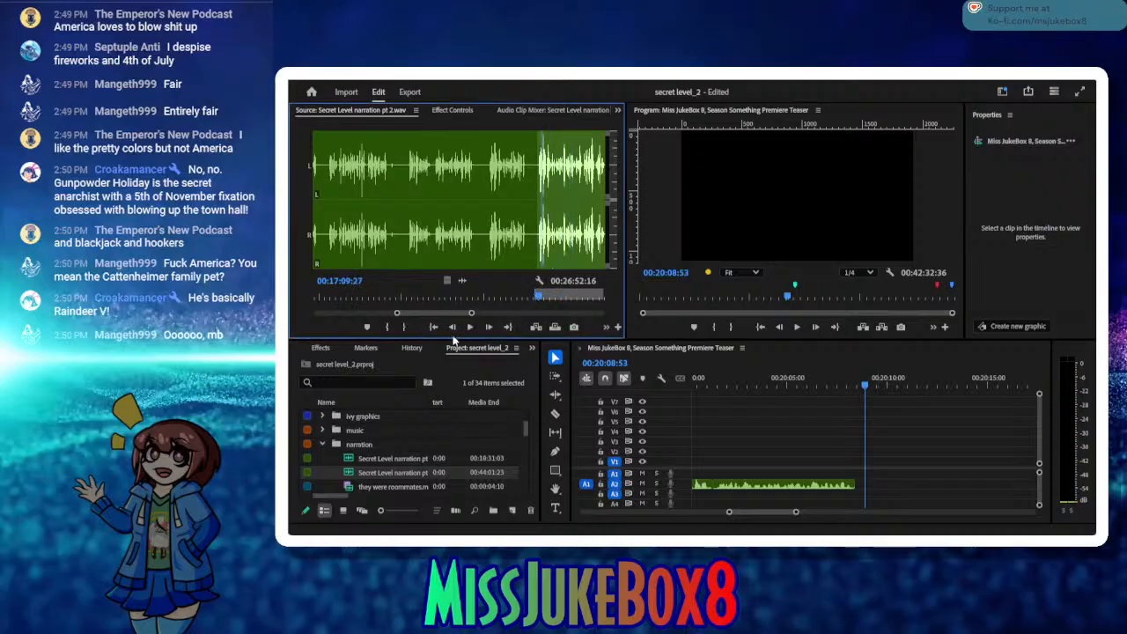
click(470, 326)
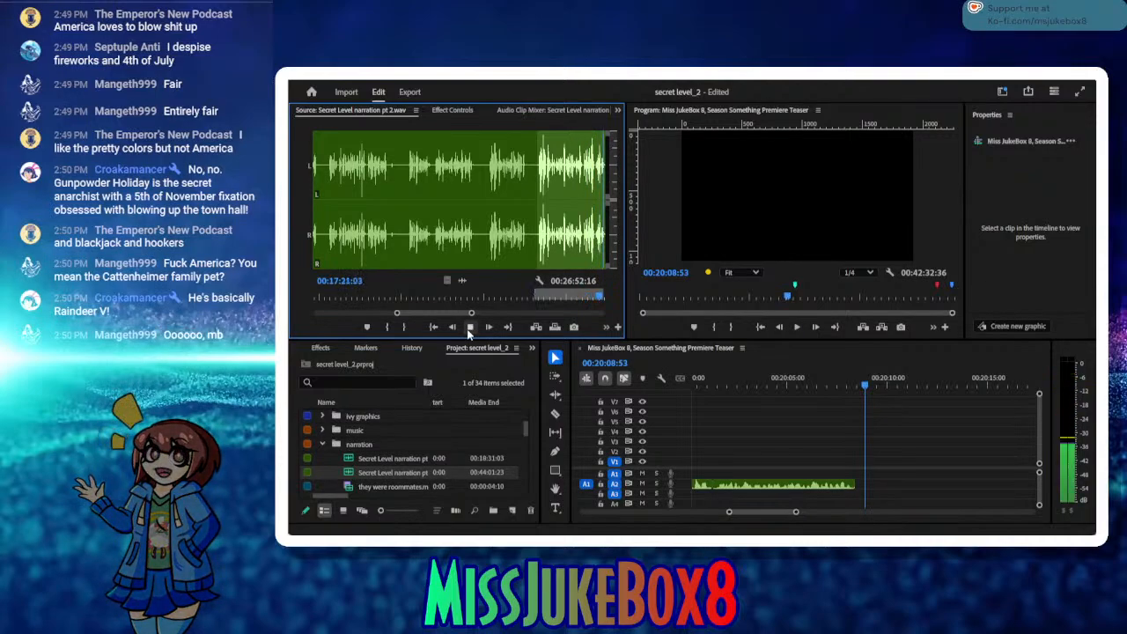
click(468, 329)
click(469, 327)
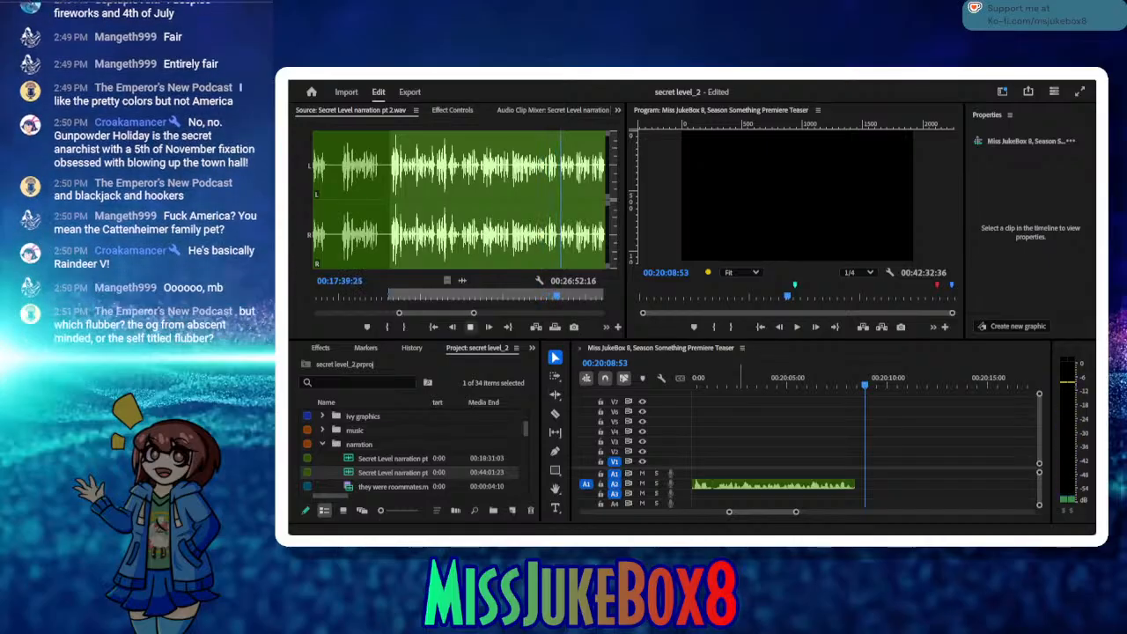
click(557, 305)
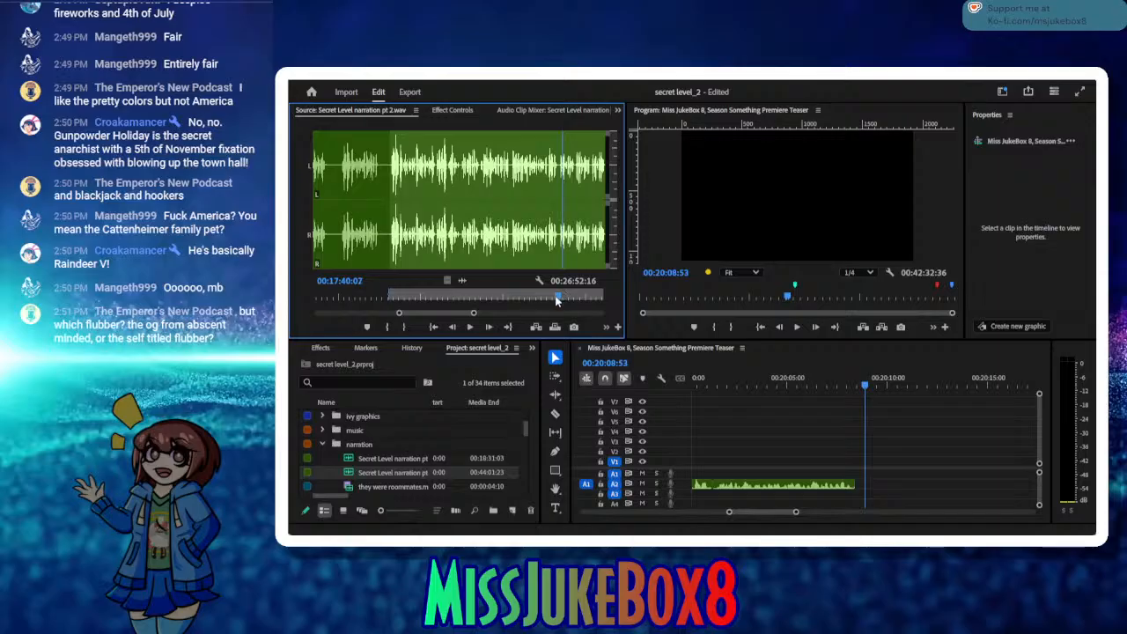
drag(558, 301, 541, 303)
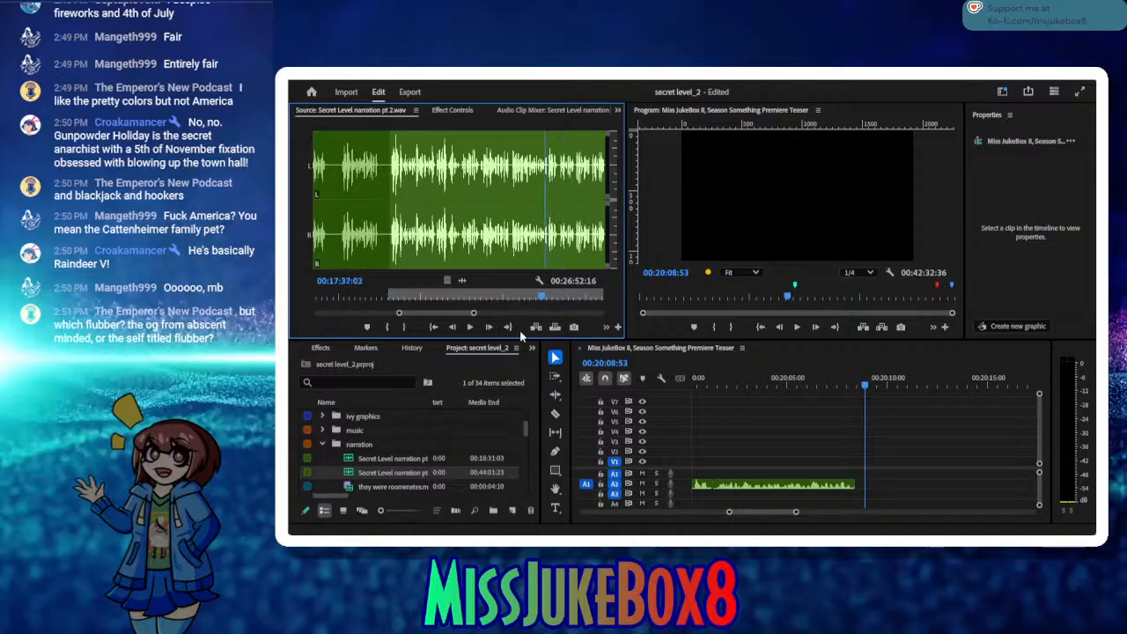
click(471, 326)
click(408, 328)
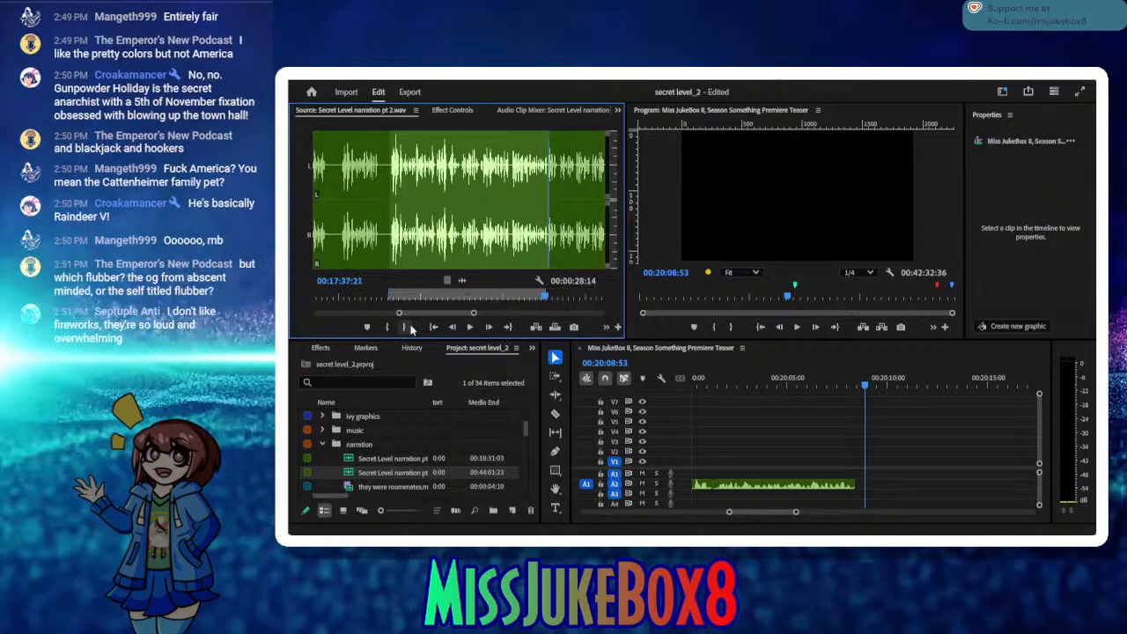
Step: Insert the marked passage on A2 at 00:20:08:53, close the gap before it and check the end of the inserted clip
click(537, 326)
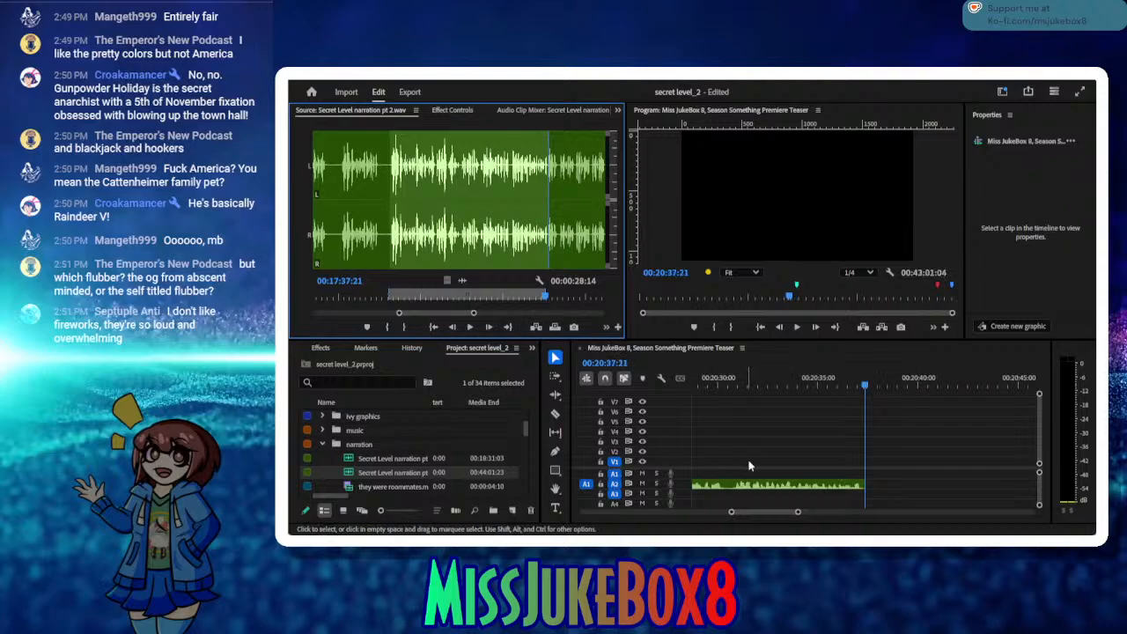
drag(666, 395, 763, 396)
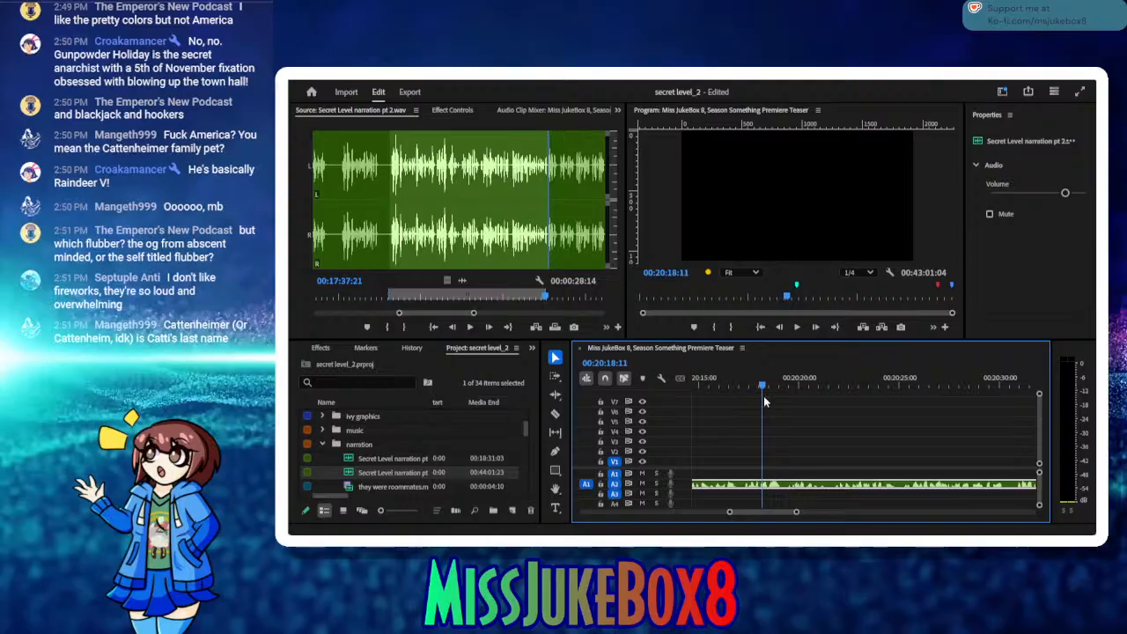
drag(763, 395, 777, 441)
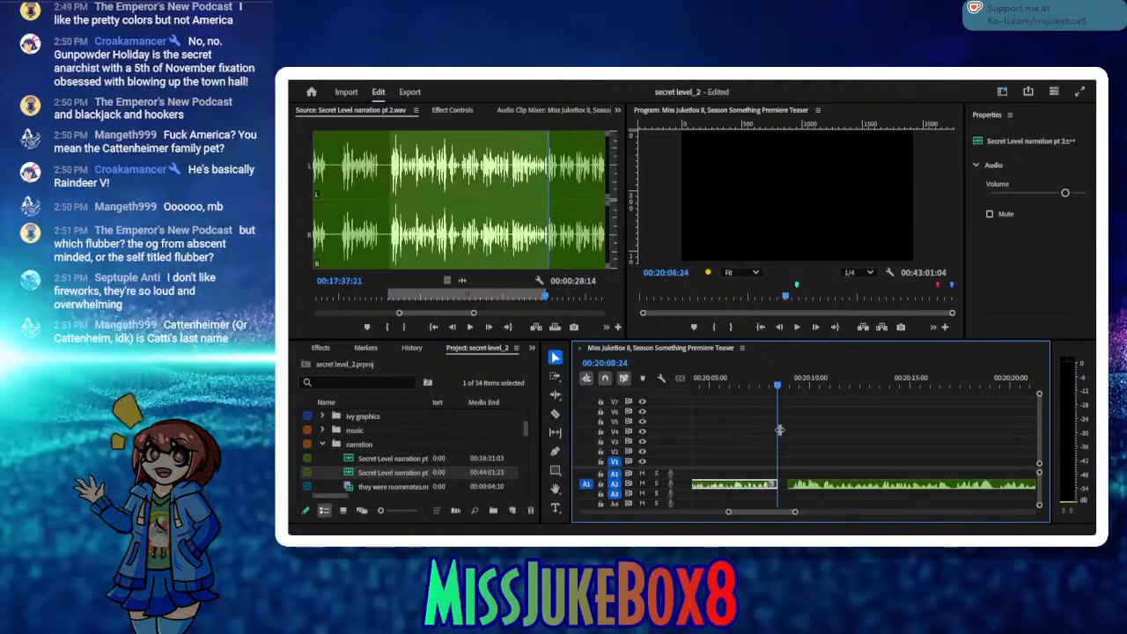
click(783, 486)
key(Delete)
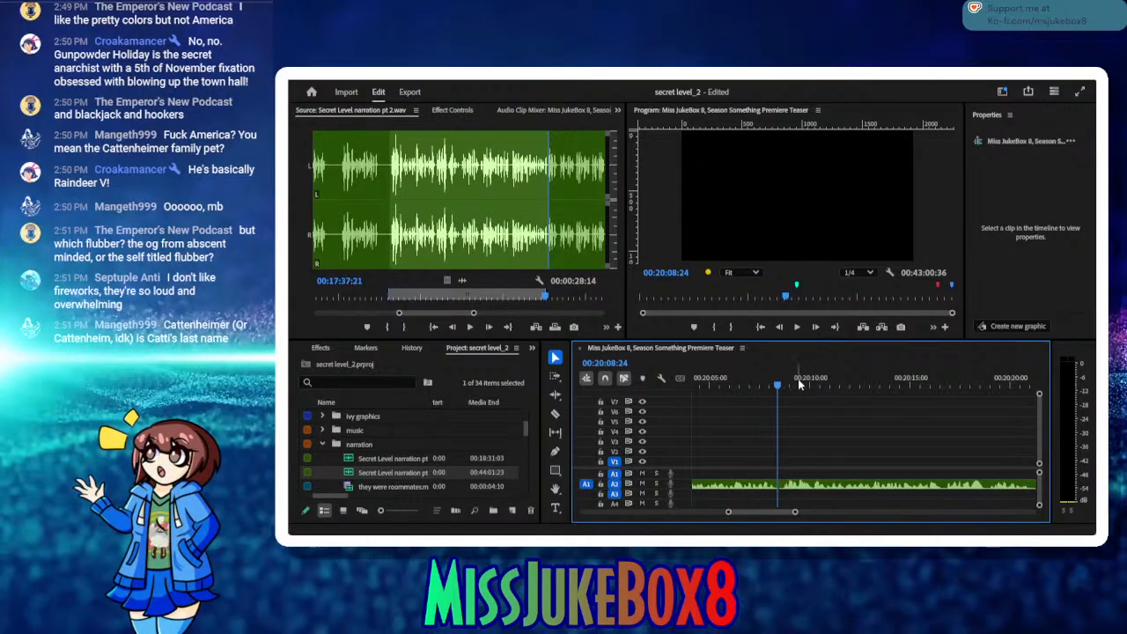
drag(800, 382, 774, 399)
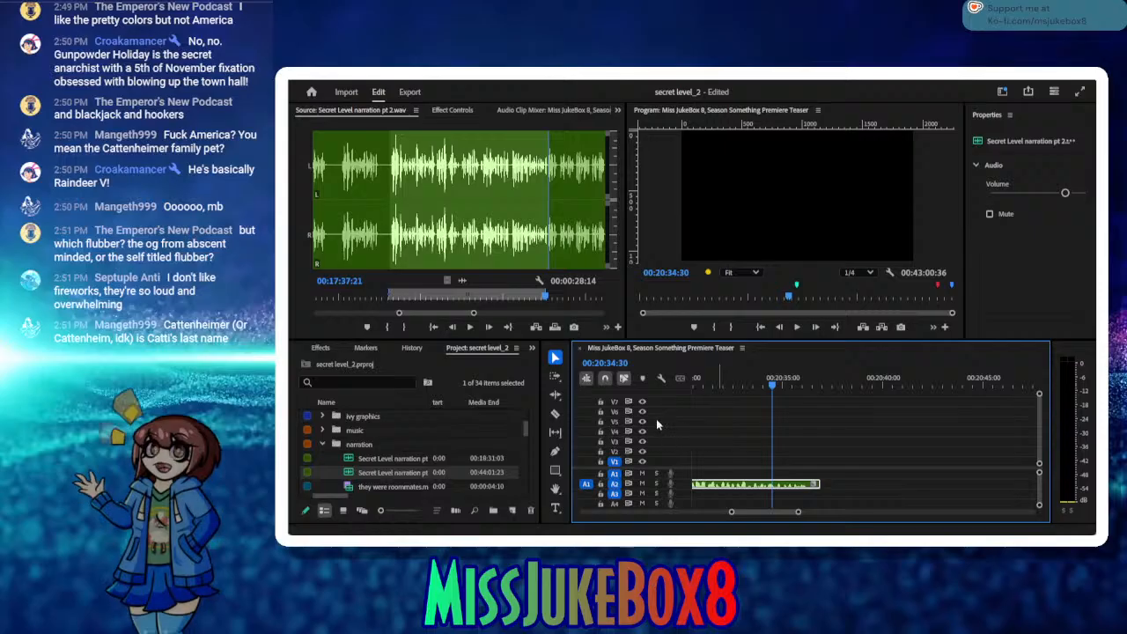
Step: Listen on in the source and mark the next take from about 00:17:39 to 00:17:49:28
click(503, 329)
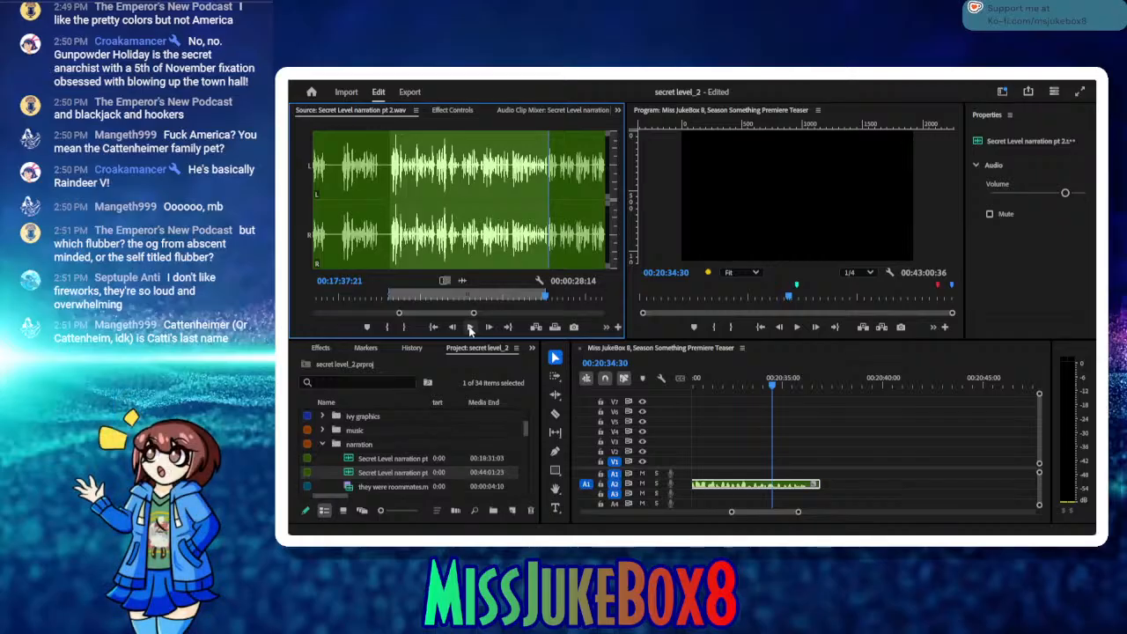
click(472, 328)
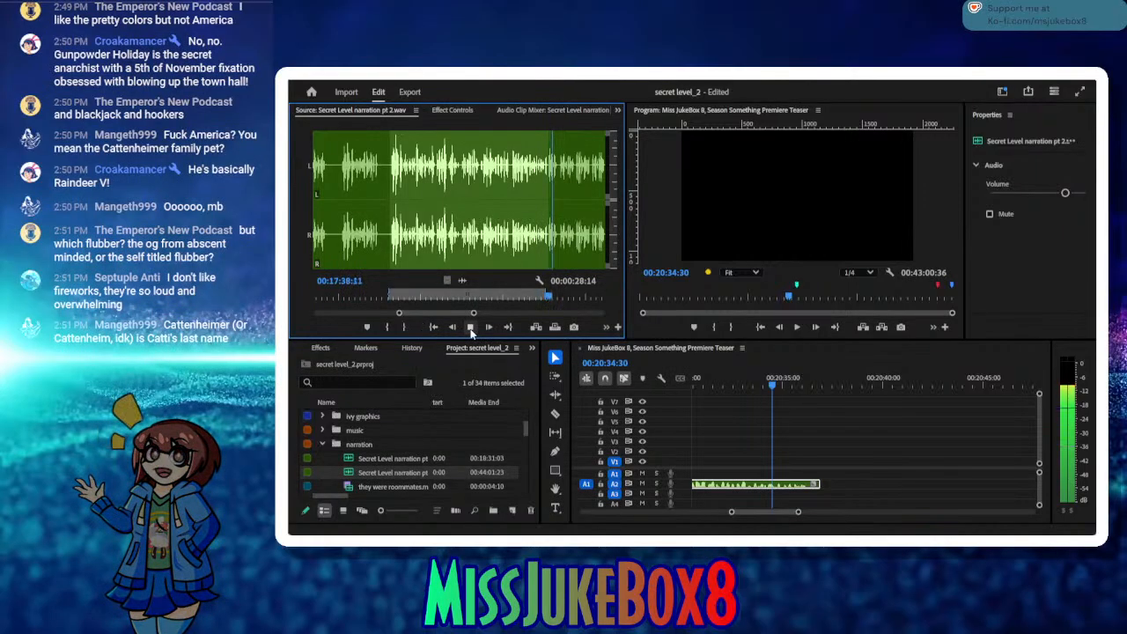
click(471, 328)
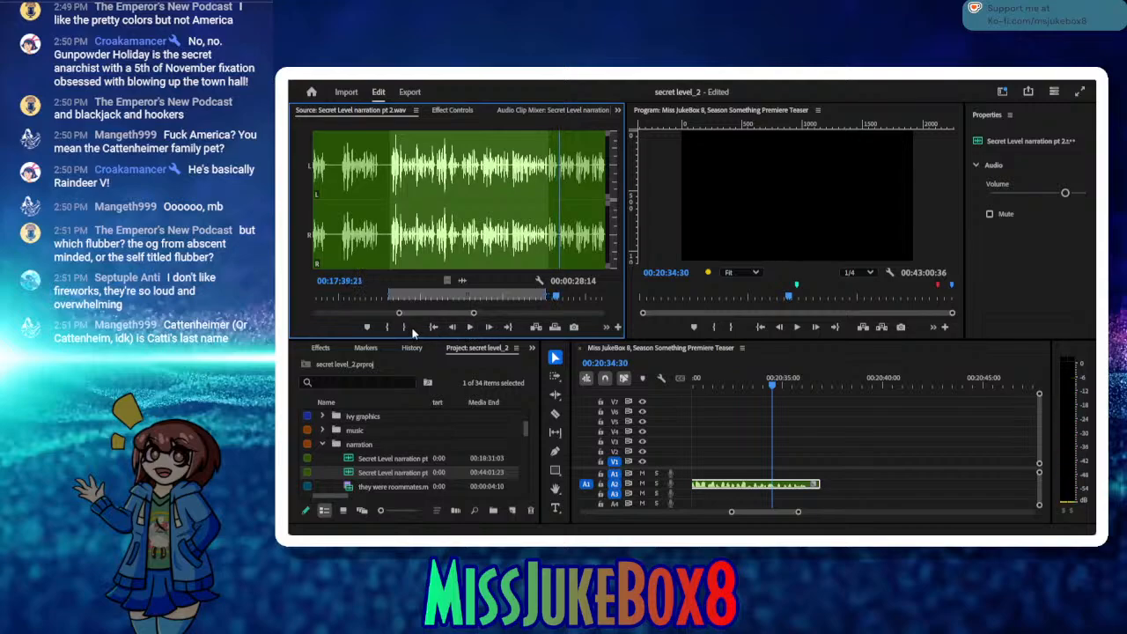
click(388, 328)
click(469, 329)
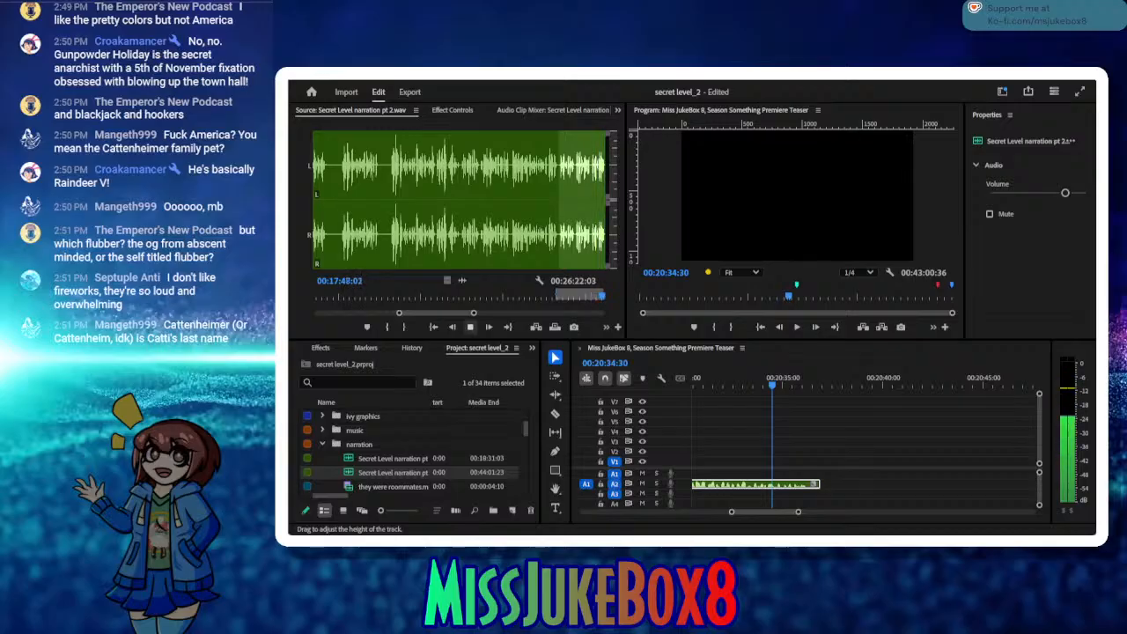
click(470, 327)
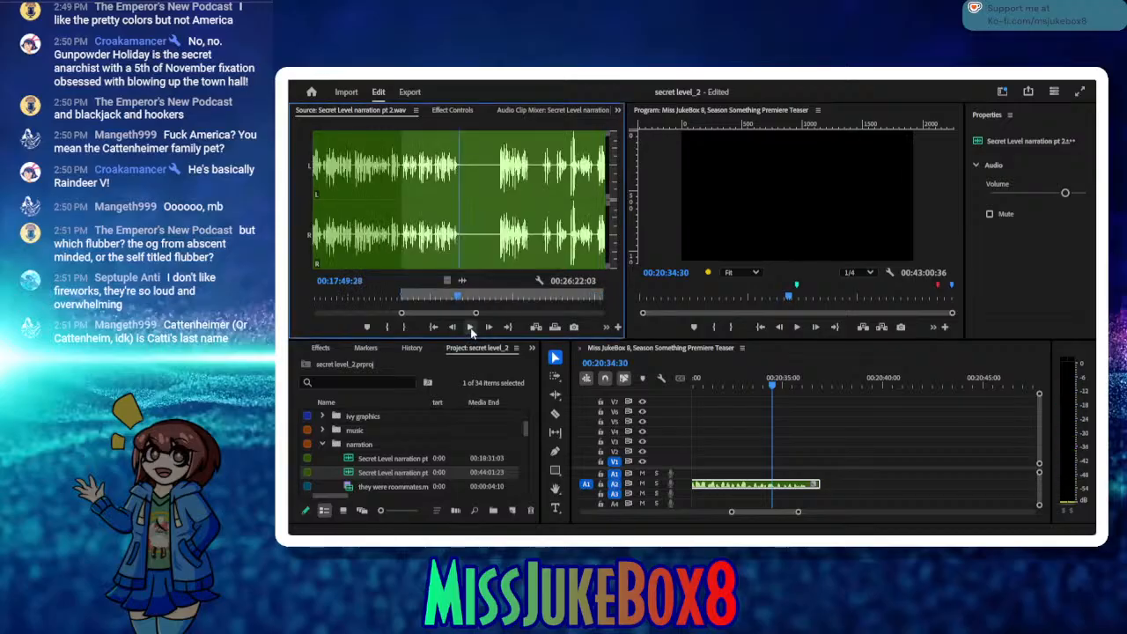
click(405, 327)
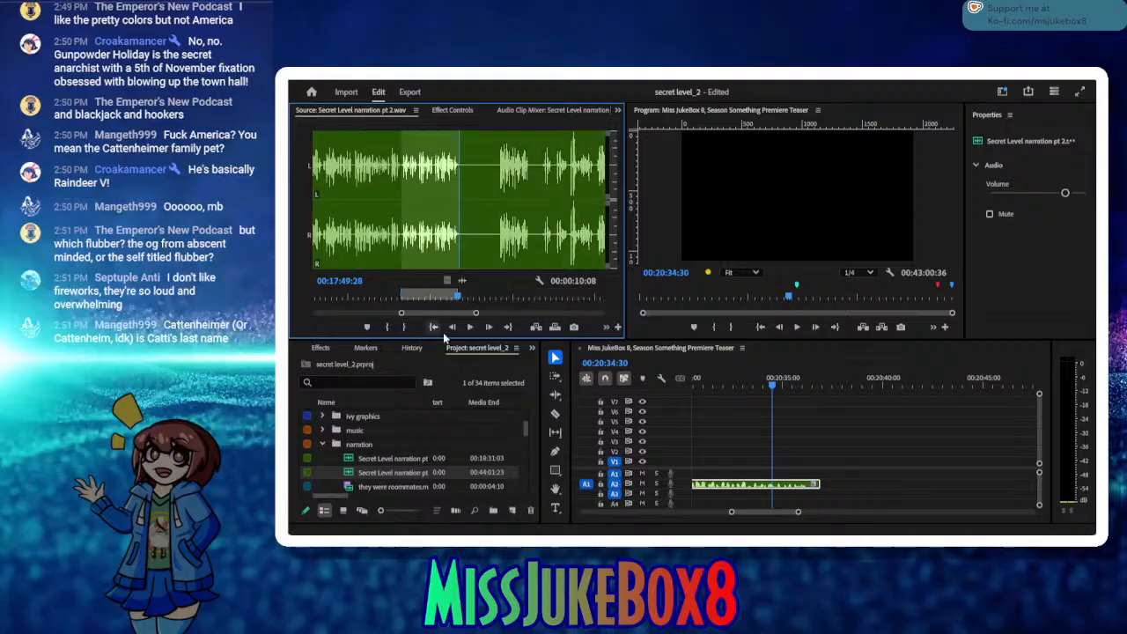
Step: Insert the marked take on A2 at 00:20:37:01 and close the small gap after the preceding narration clip
drag(831, 375, 823, 378)
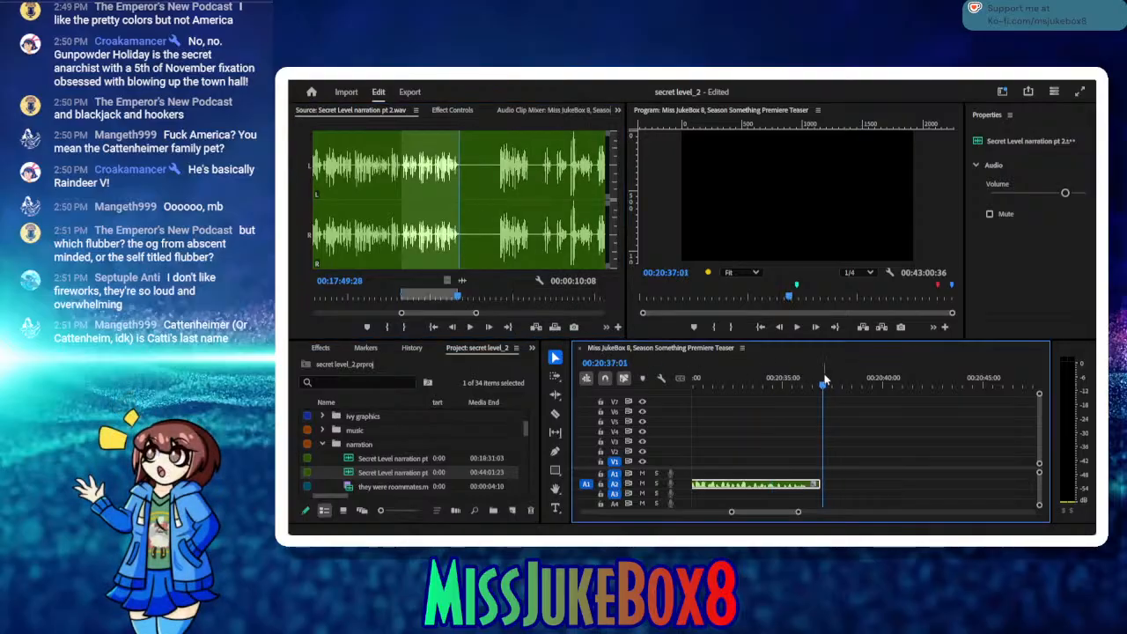
click(534, 327)
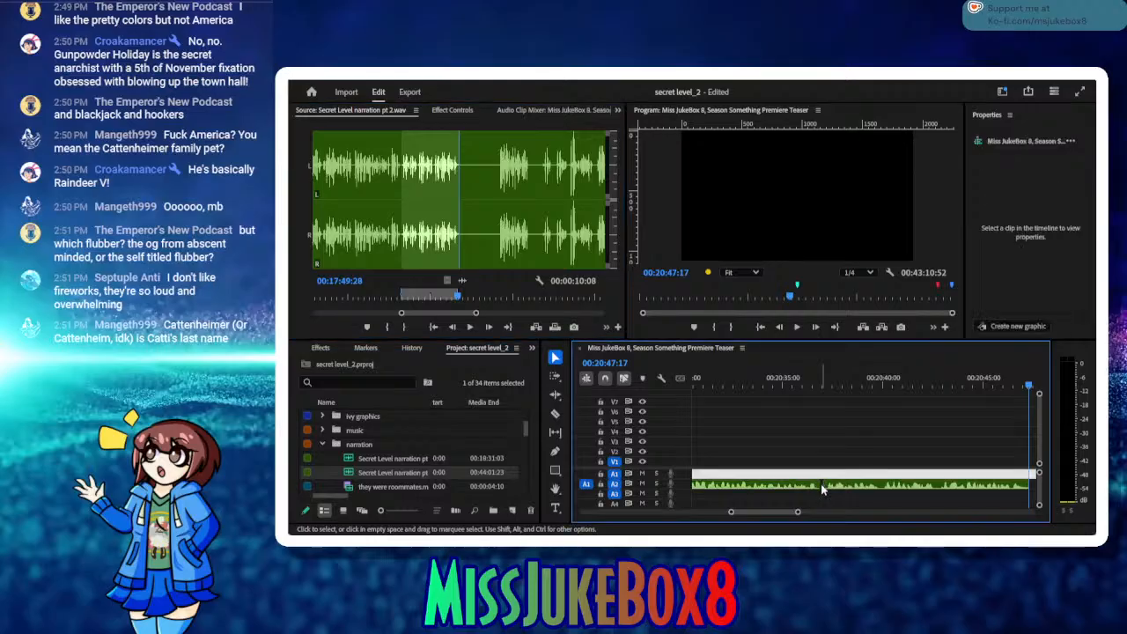
click(820, 490)
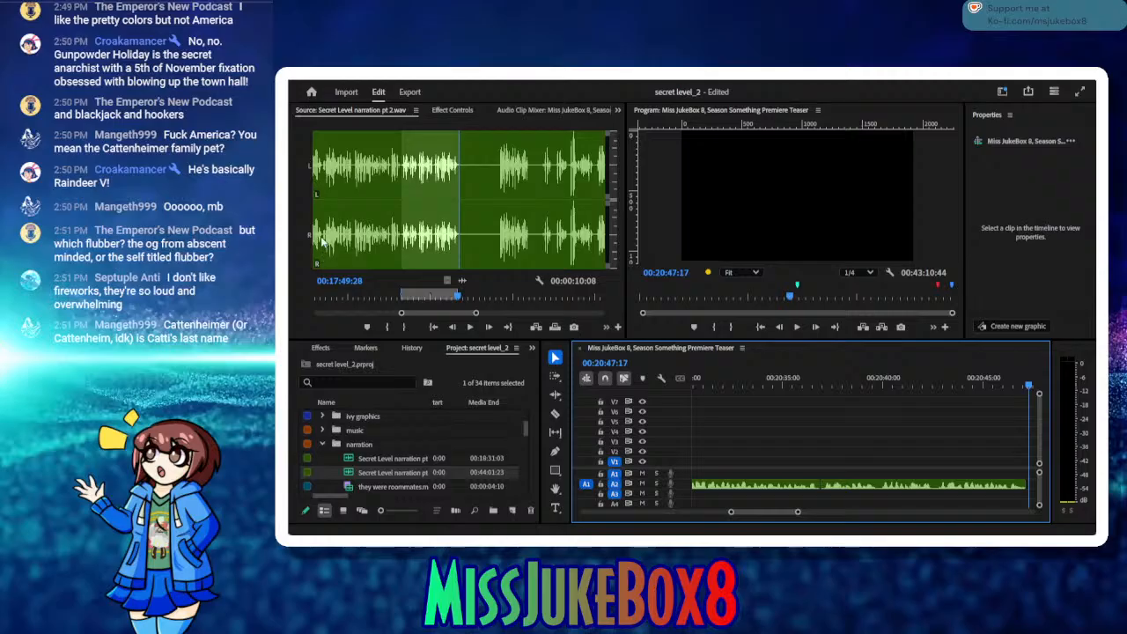
Step: Save the project and move the stacked graphics clips on V1 to V3 to the end of the A2 narration at about 00:20:47:16
key(ctrl+s)
click(837, 385)
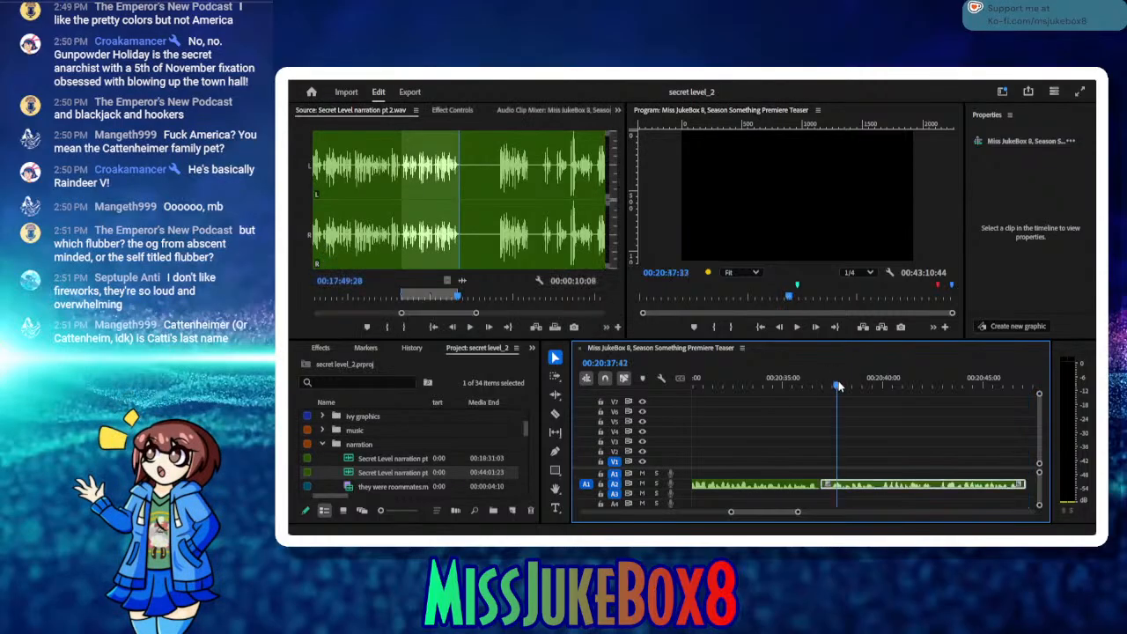
drag(838, 386, 981, 453)
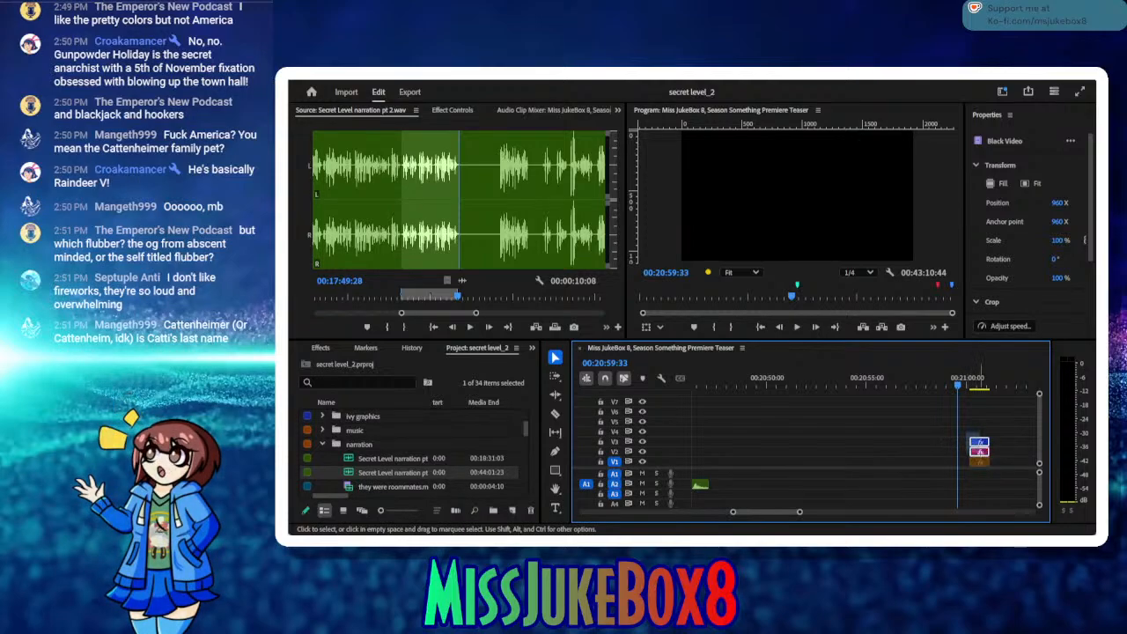
click(966, 434)
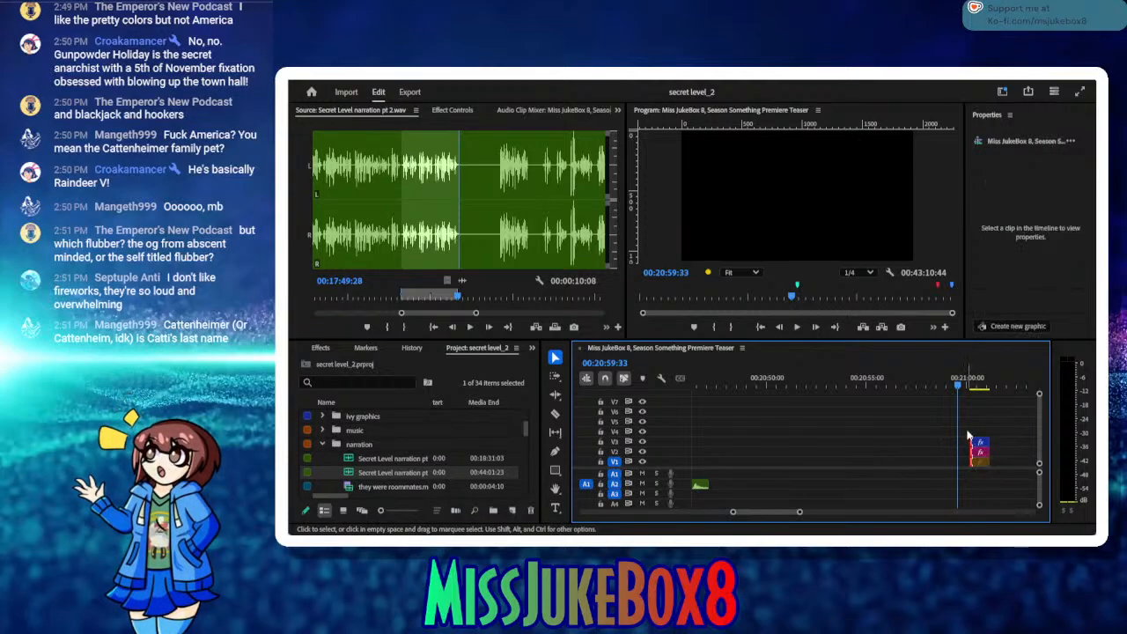
click(966, 434)
drag(966, 434, 720, 458)
drag(703, 385, 713, 389)
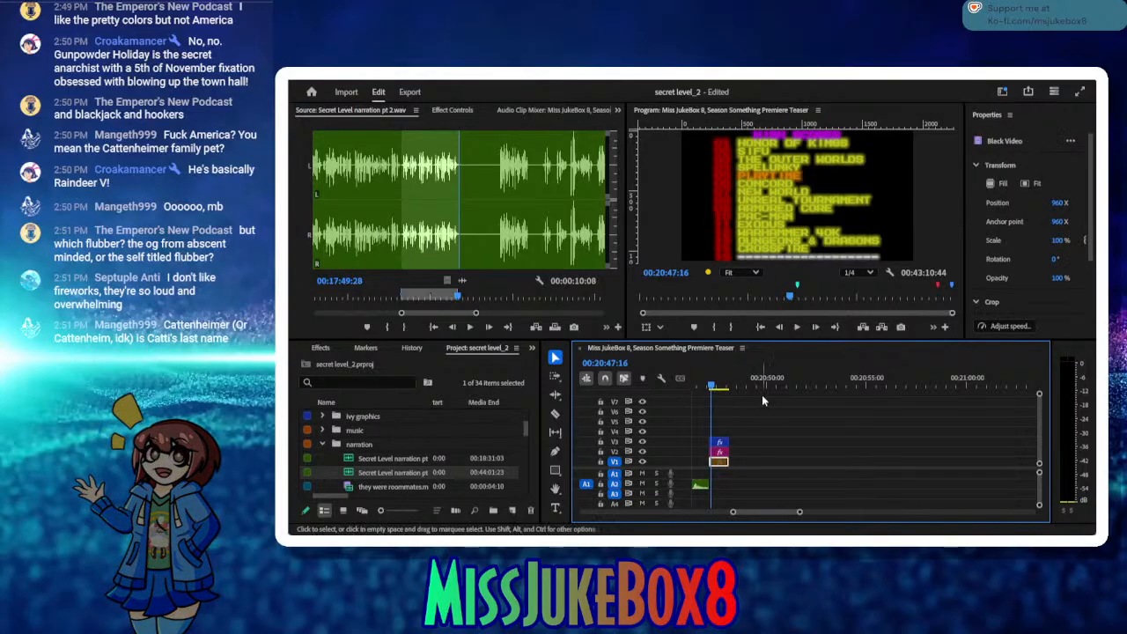
Step: Mark the next source take from 00:17:57:00 to 00:18:02:13 and insert it on A2 directly after the stacked graphics clips
click(797, 328)
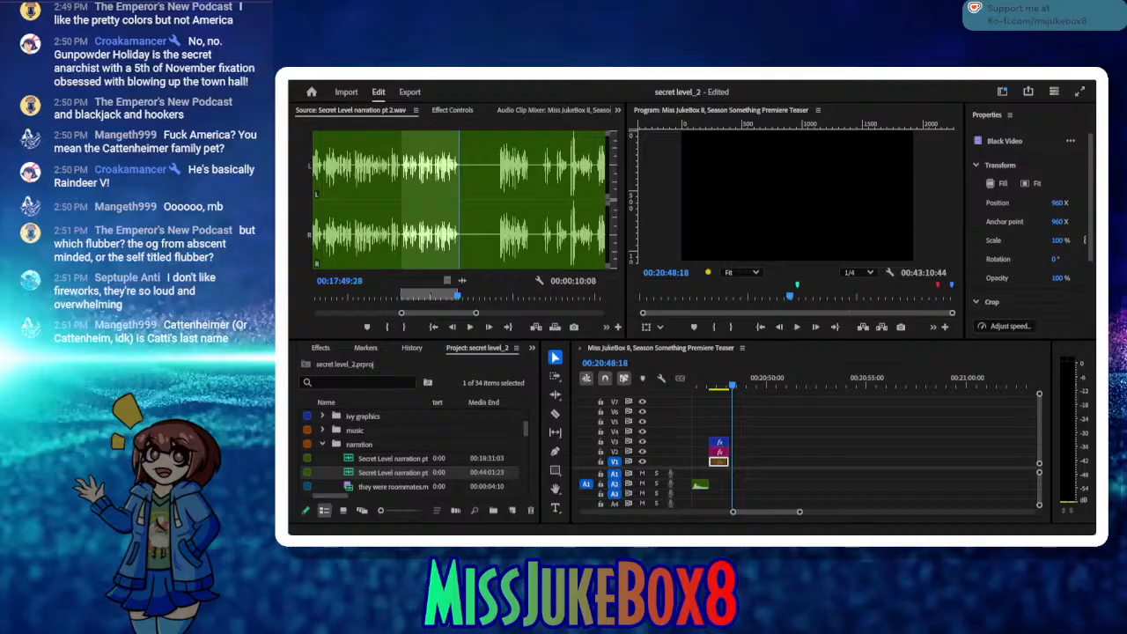
click(470, 335)
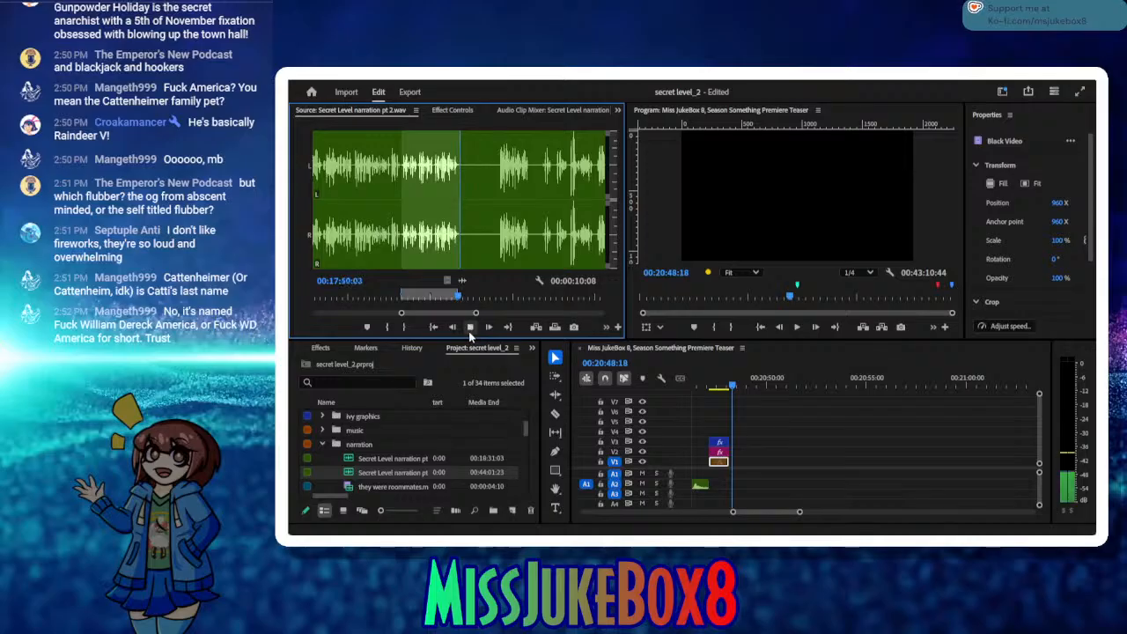
click(470, 333)
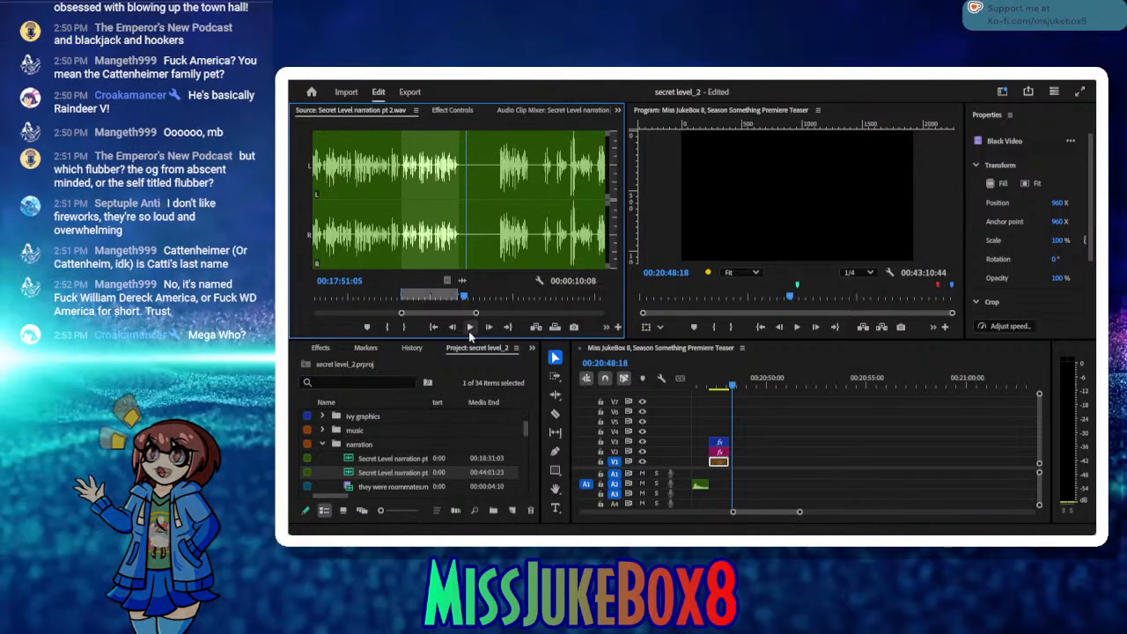
click(470, 330)
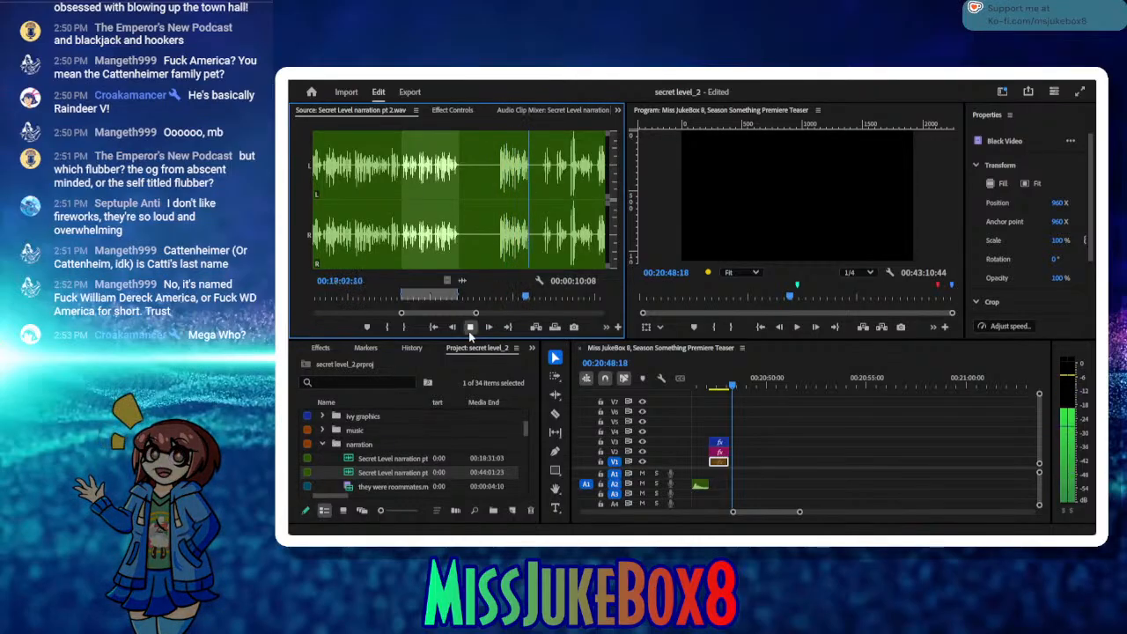
click(470, 330)
click(405, 327)
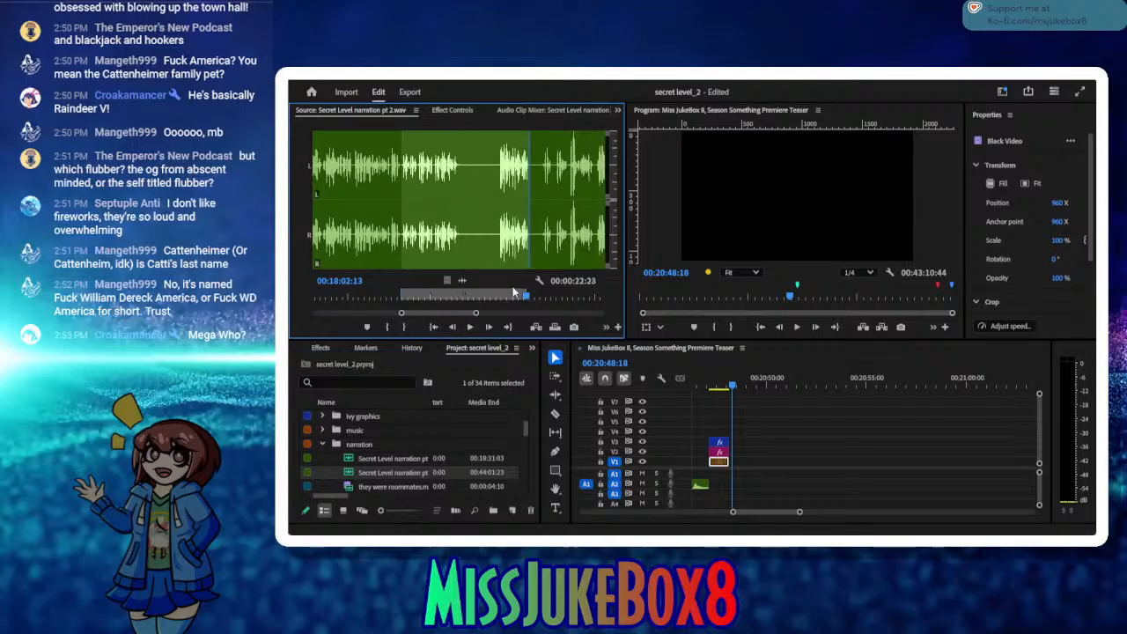
drag(509, 295, 499, 300)
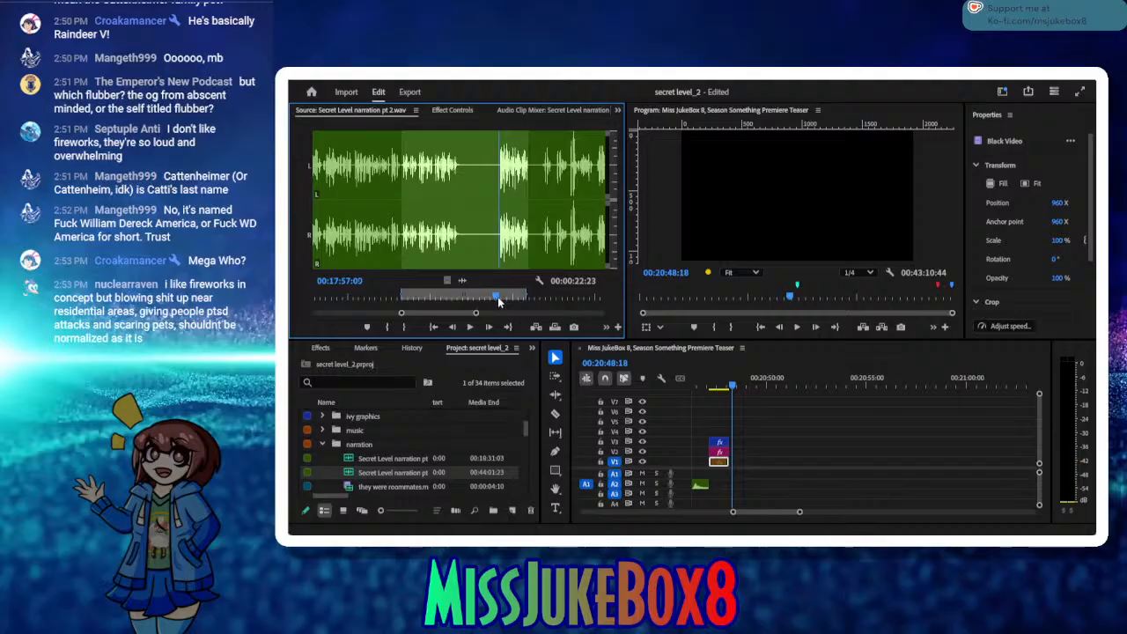
click(387, 327)
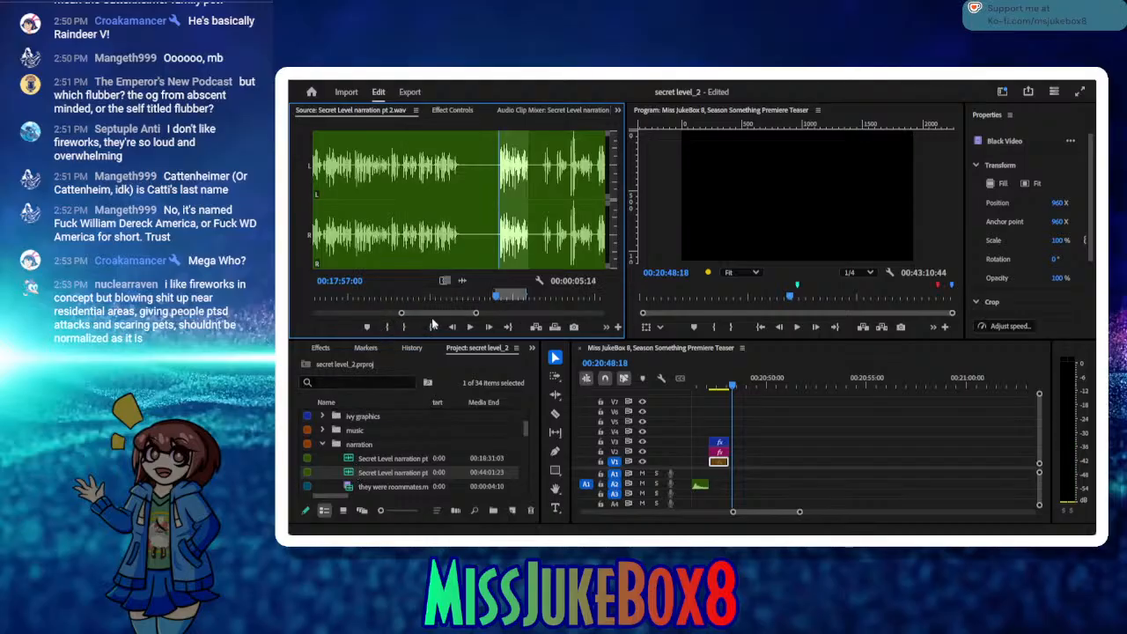
click(533, 330)
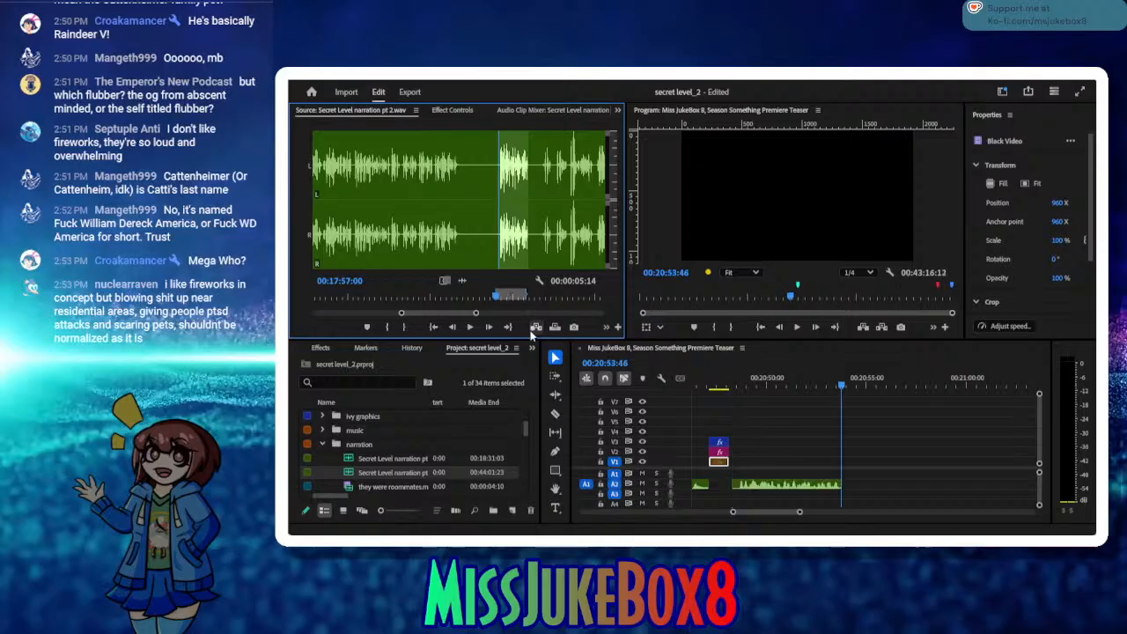
click(747, 487)
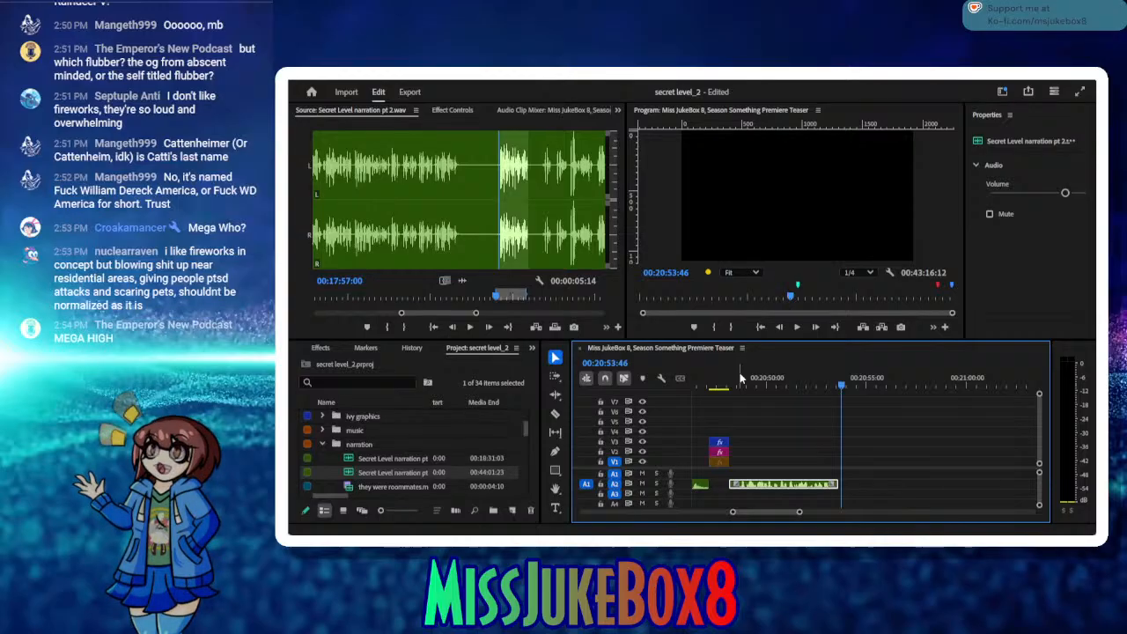
Step: Try the source take from 00:18:09:18 to 00:18:13:28 on A2 directly after the last narration clip and play back the join
click(508, 327)
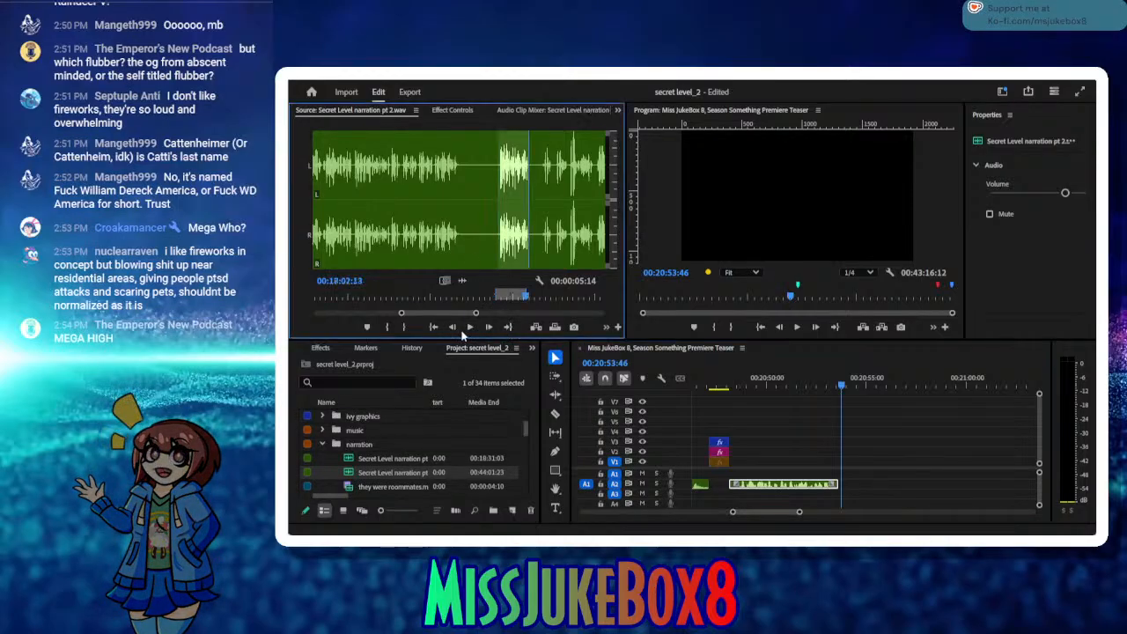
click(468, 327)
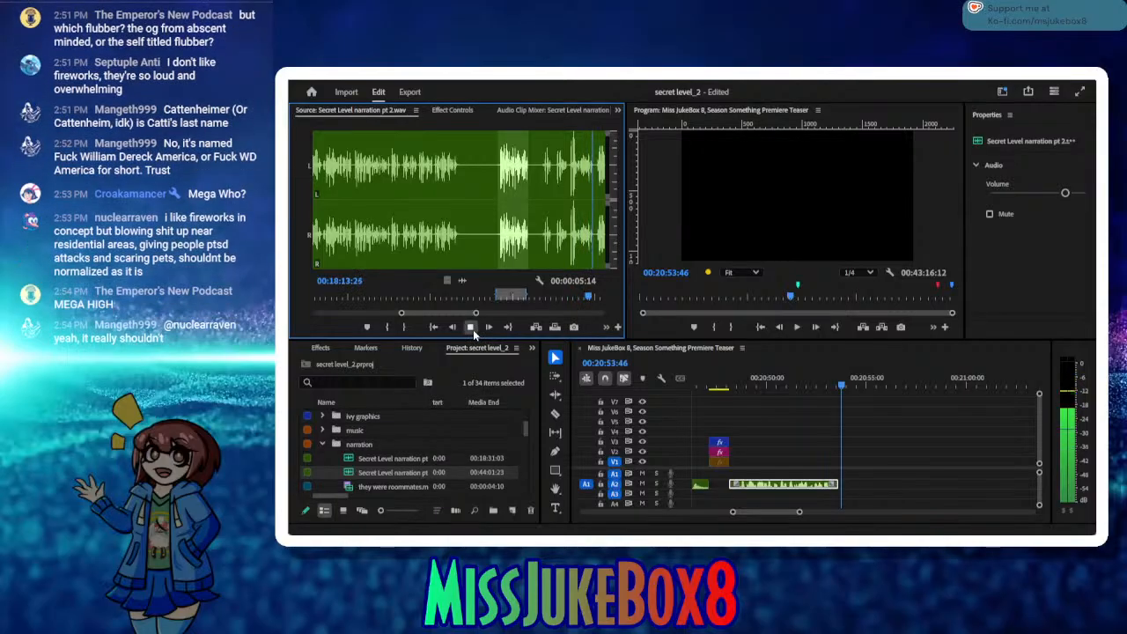
click(470, 327)
click(405, 327)
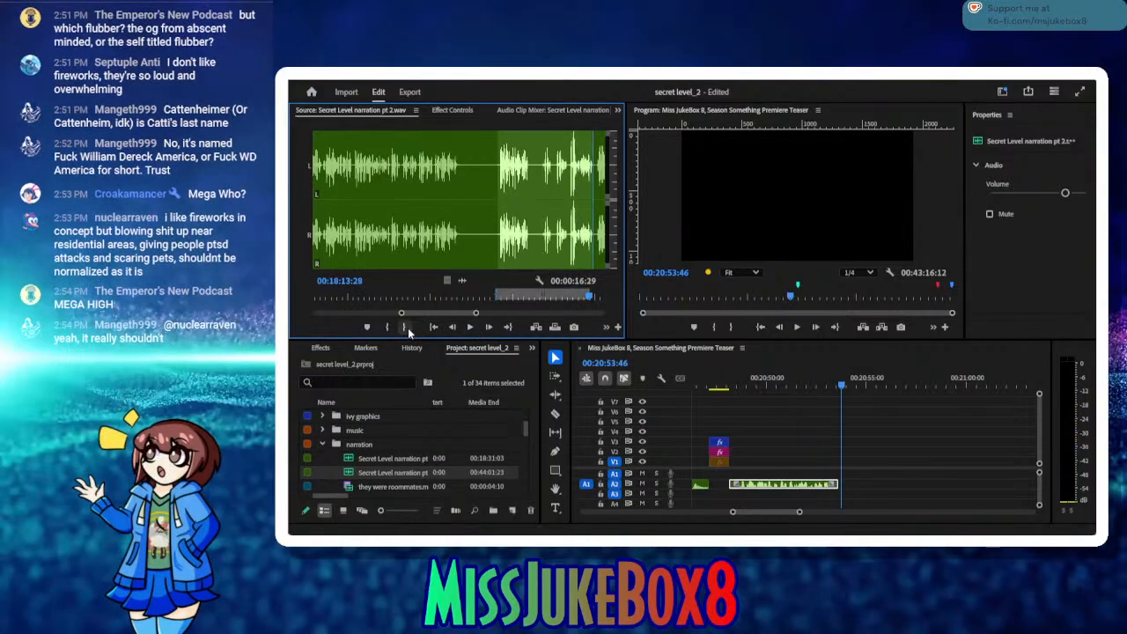
click(577, 291)
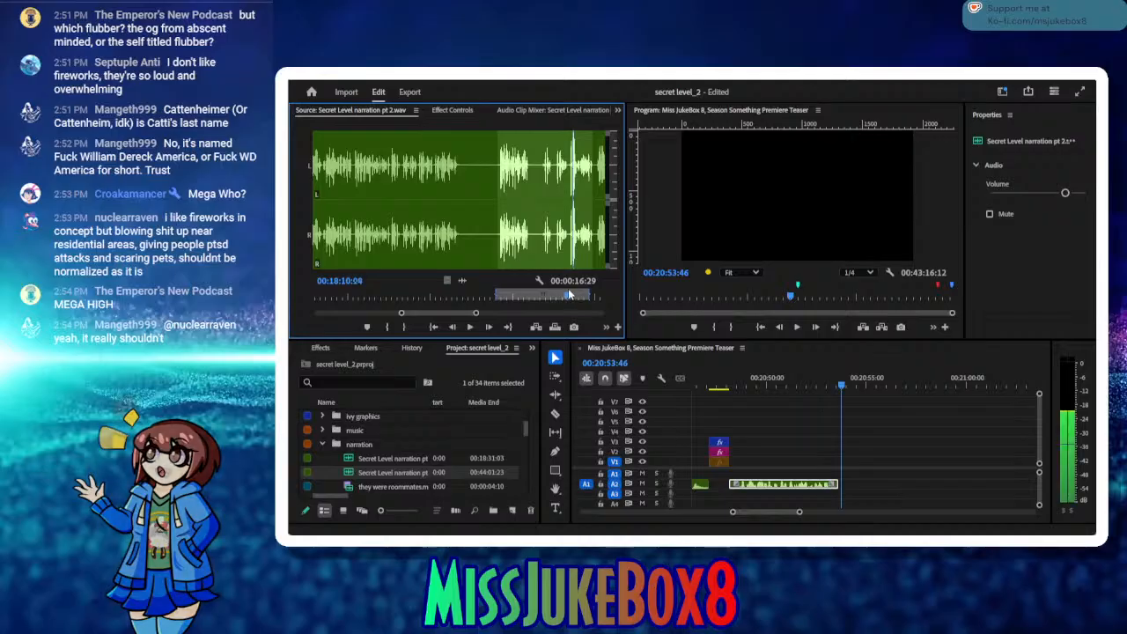
mouse_move(568, 288)
mouse_down()
mouse_move(555, 286)
mouse_move(568, 294)
mouse_up()
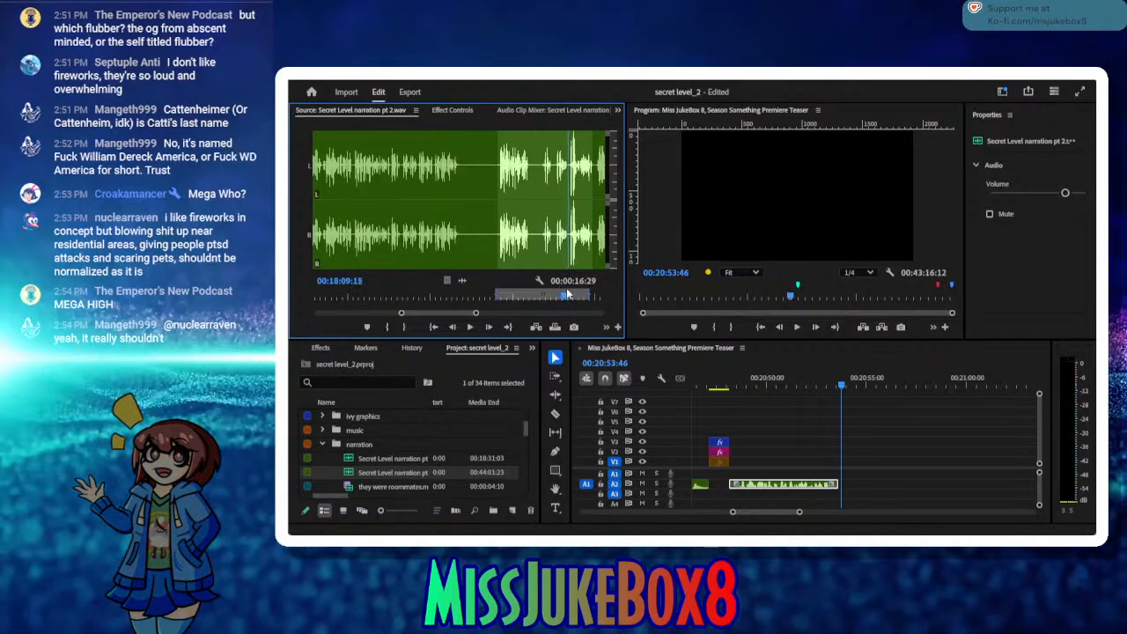
click(385, 328)
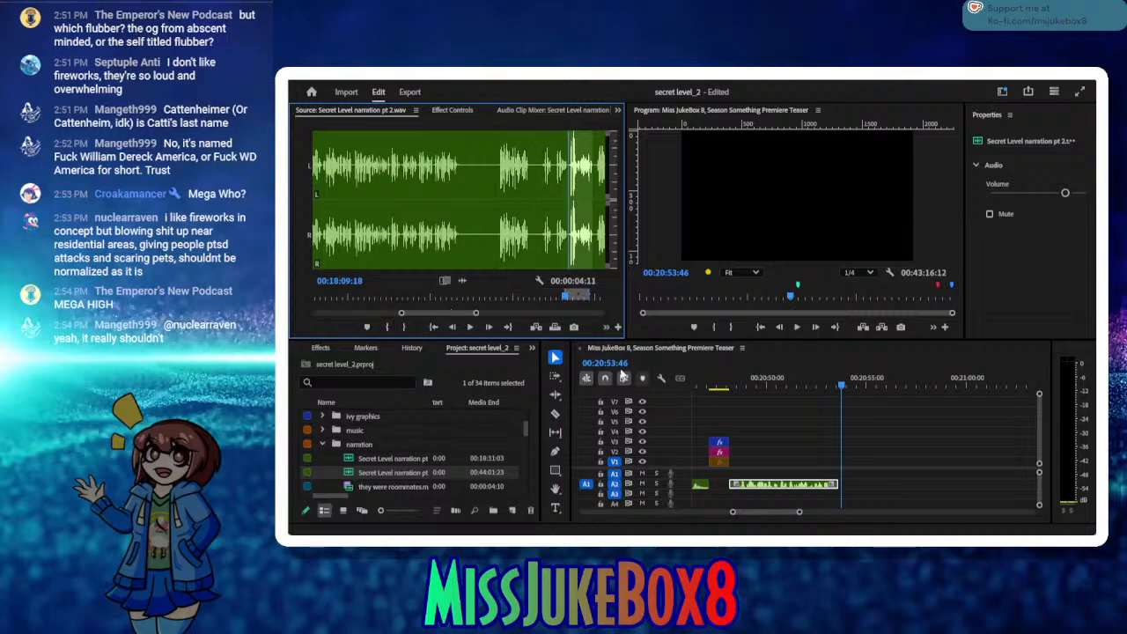
click(540, 330)
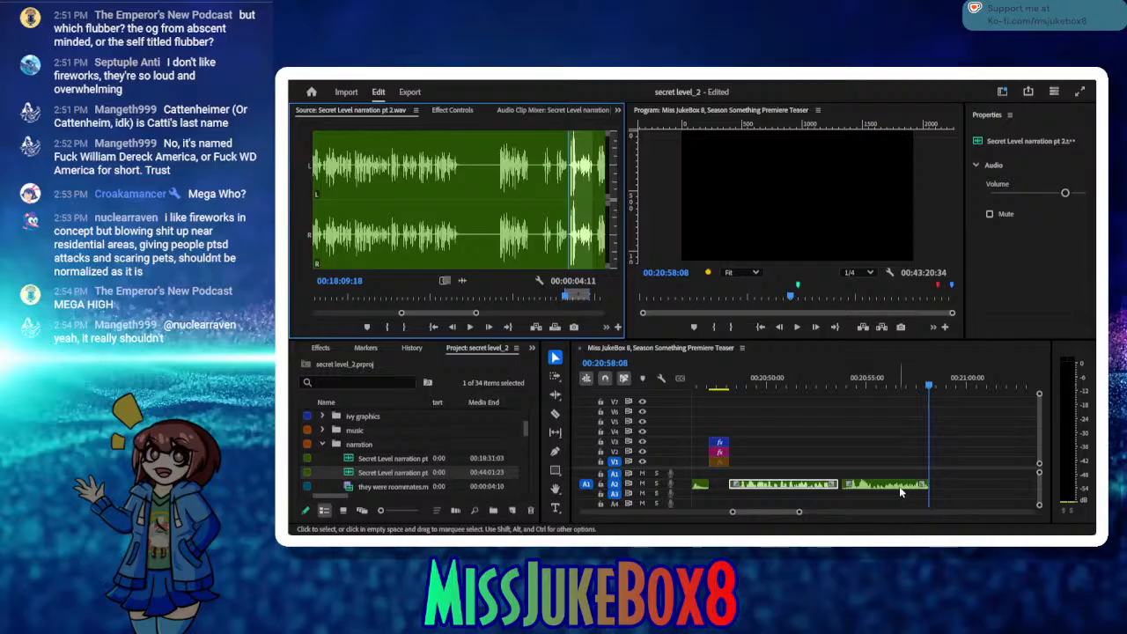
drag(835, 385, 797, 377)
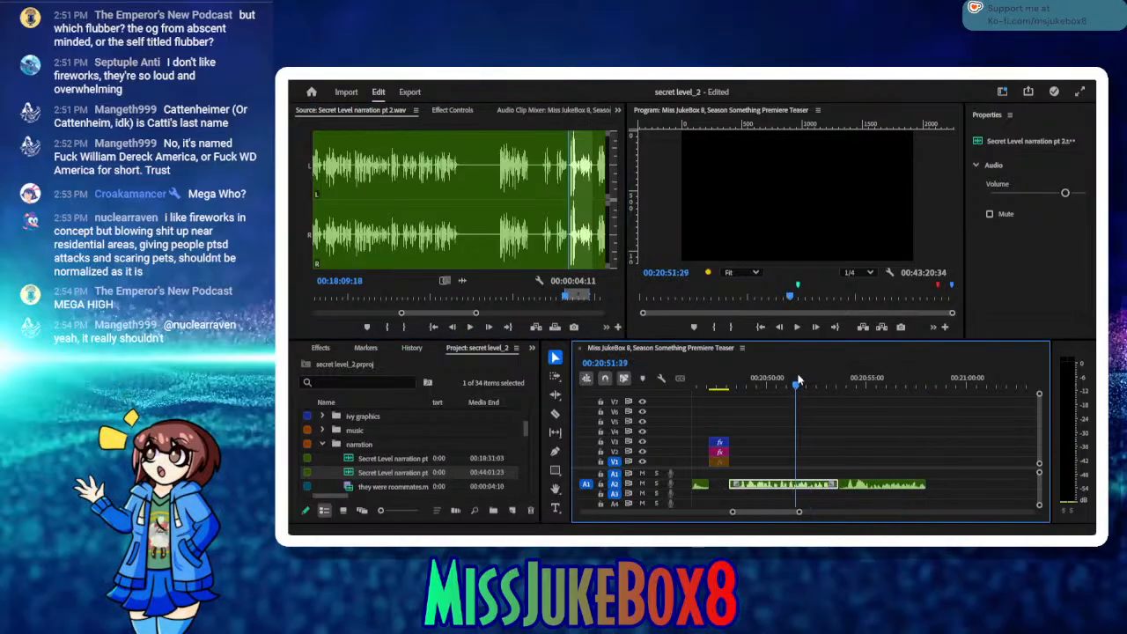
click(795, 330)
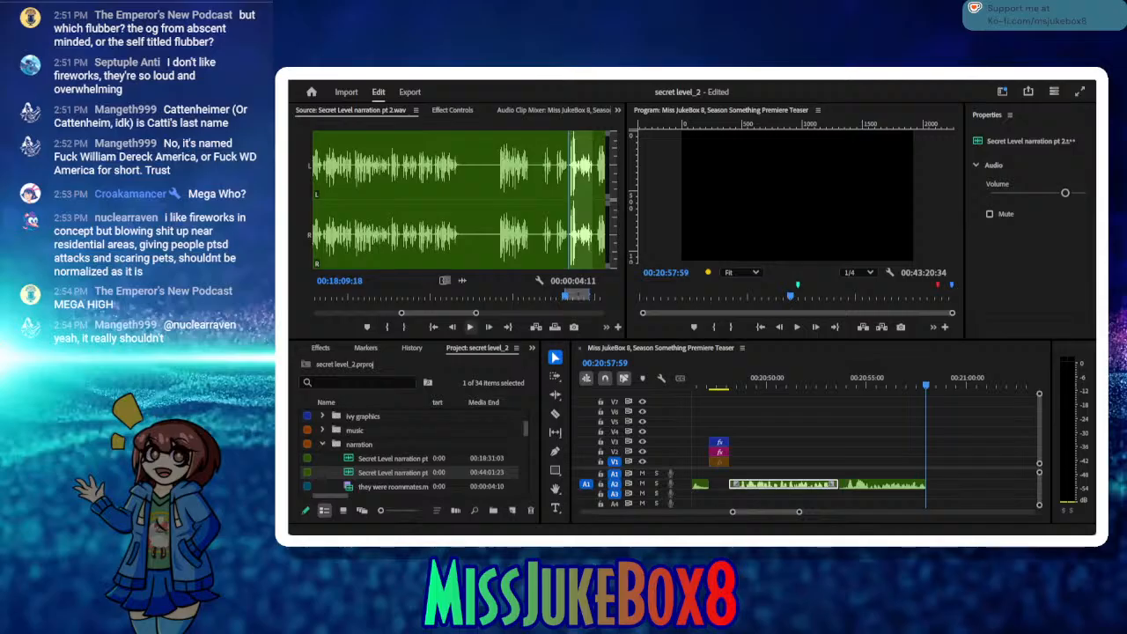
Step: Listen on in the source to the following retake and delete the last inserted narration clip from A2
click(469, 328)
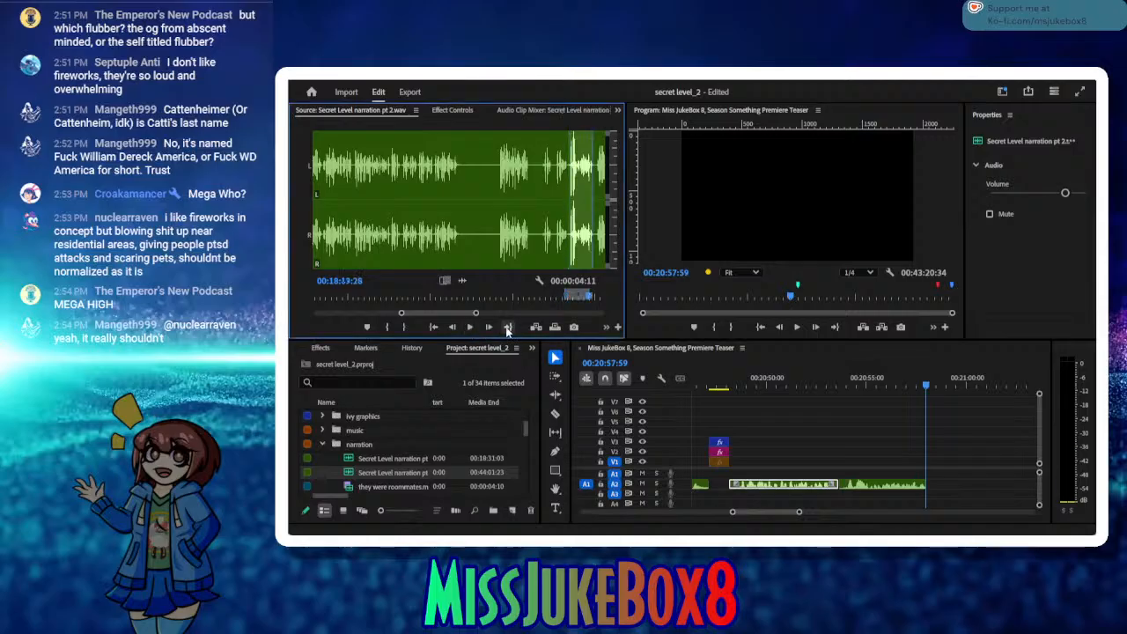
click(472, 329)
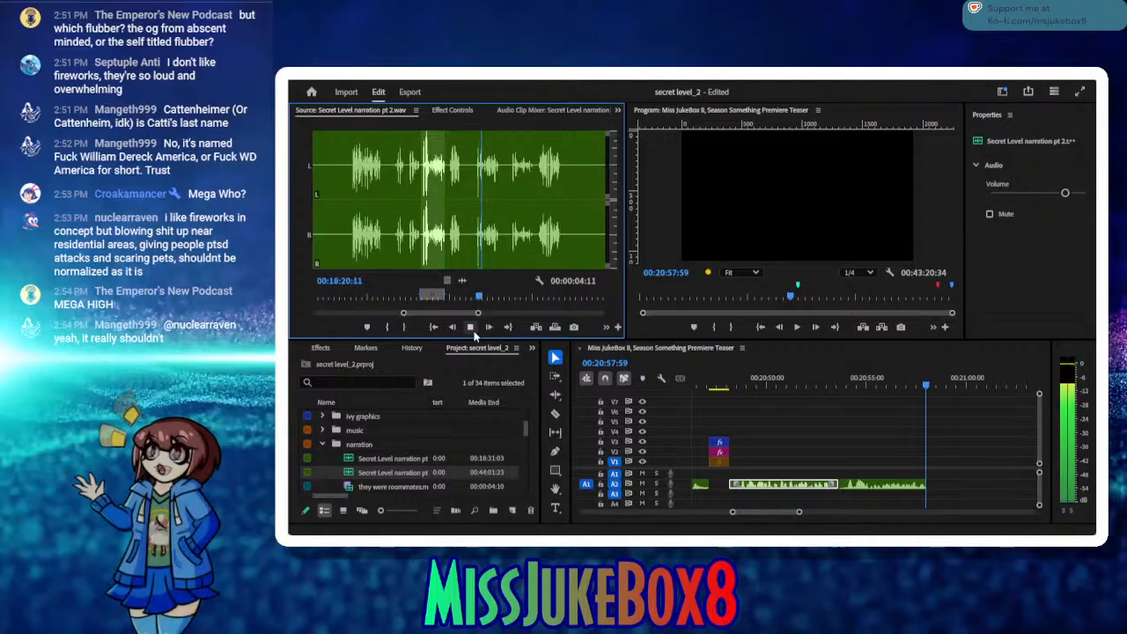
click(471, 328)
click(898, 488)
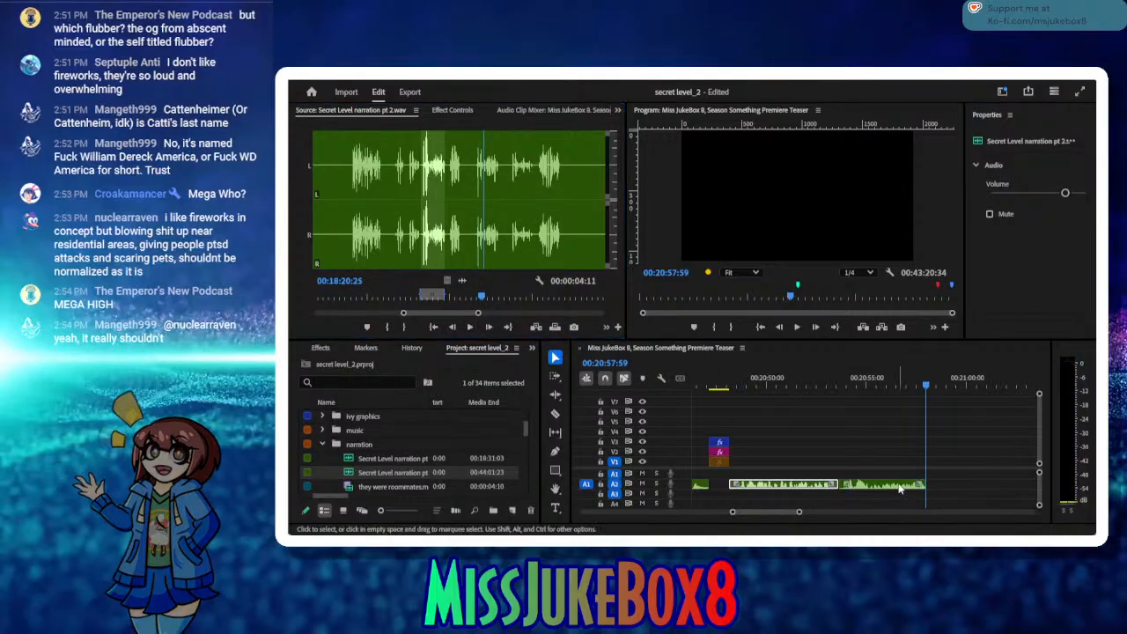
key(Delete)
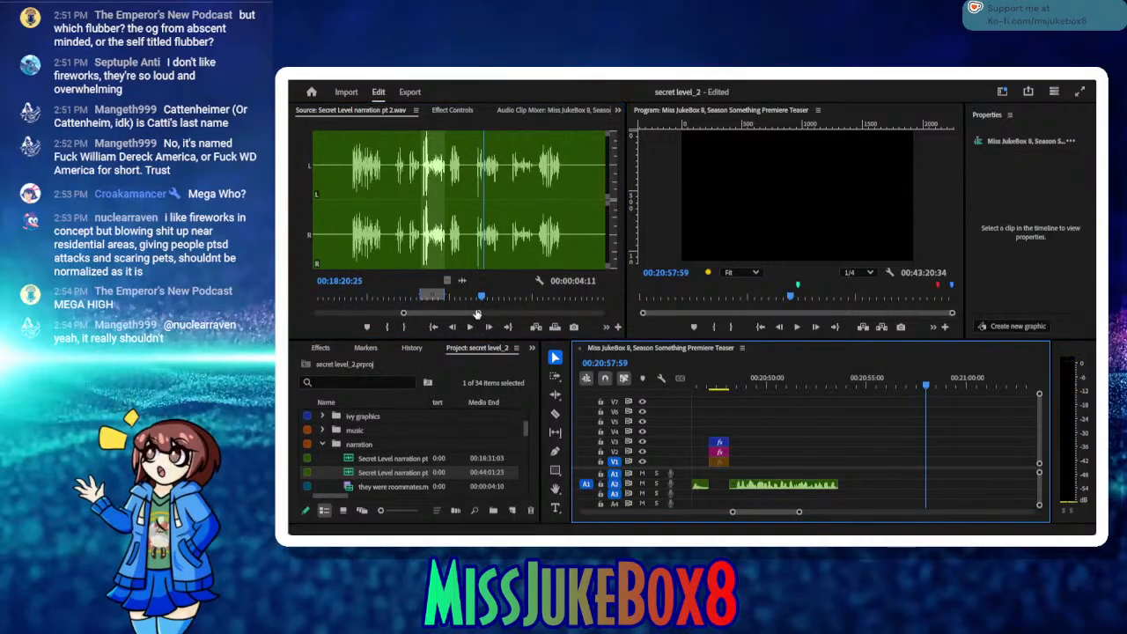
Step: Mark the retake in the source from 00:18:19:09 to 00:18:23:15
click(483, 299)
drag(484, 301, 475, 300)
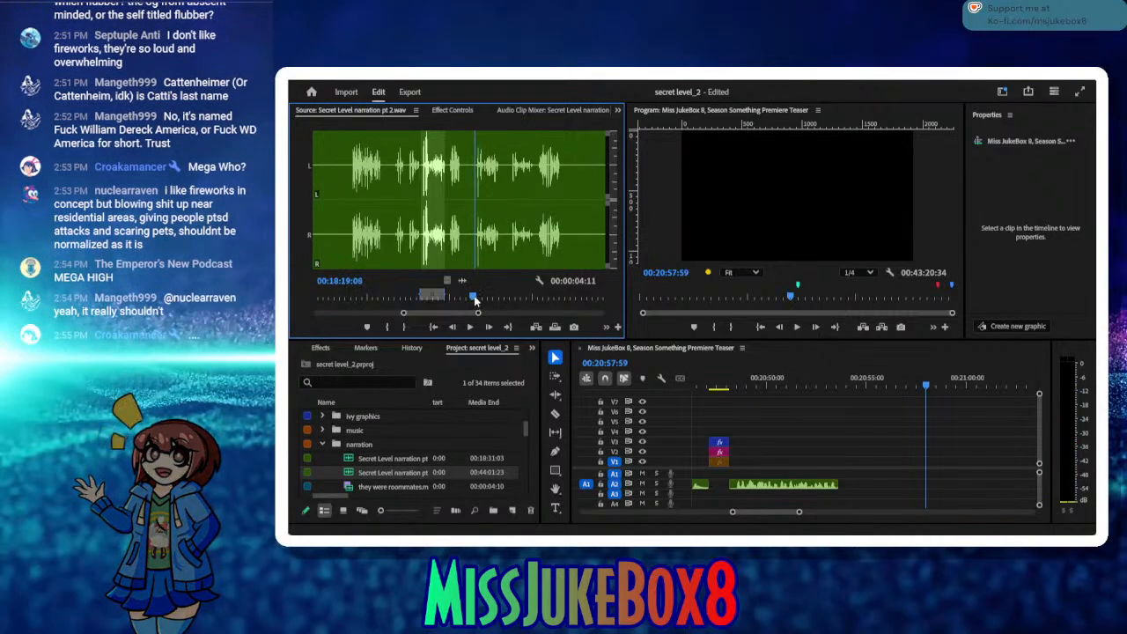
click(386, 327)
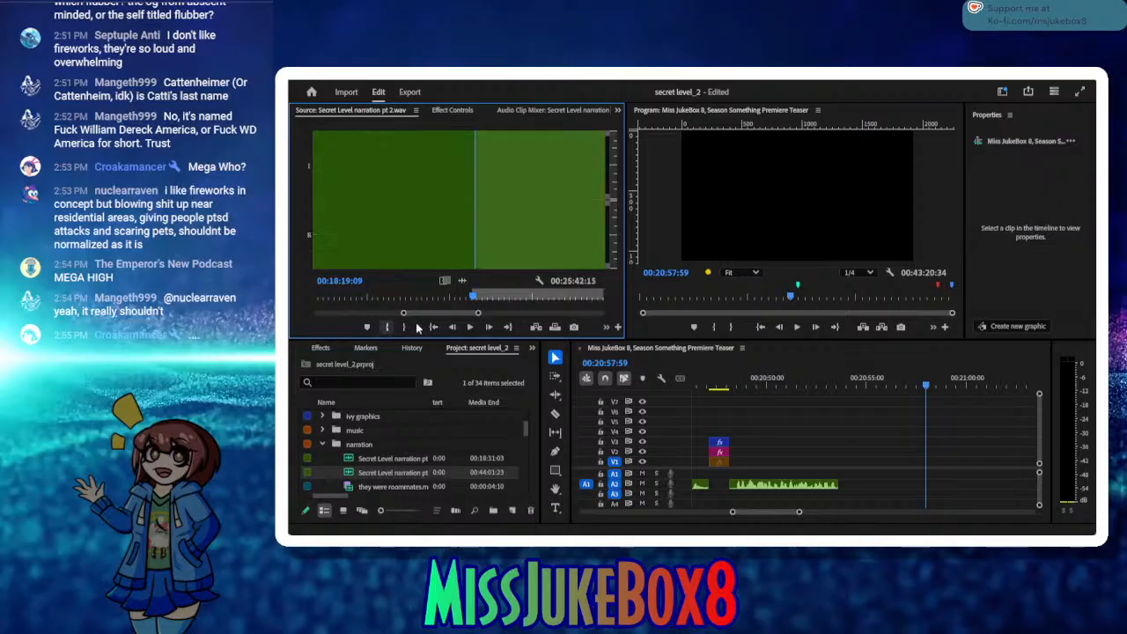
click(471, 328)
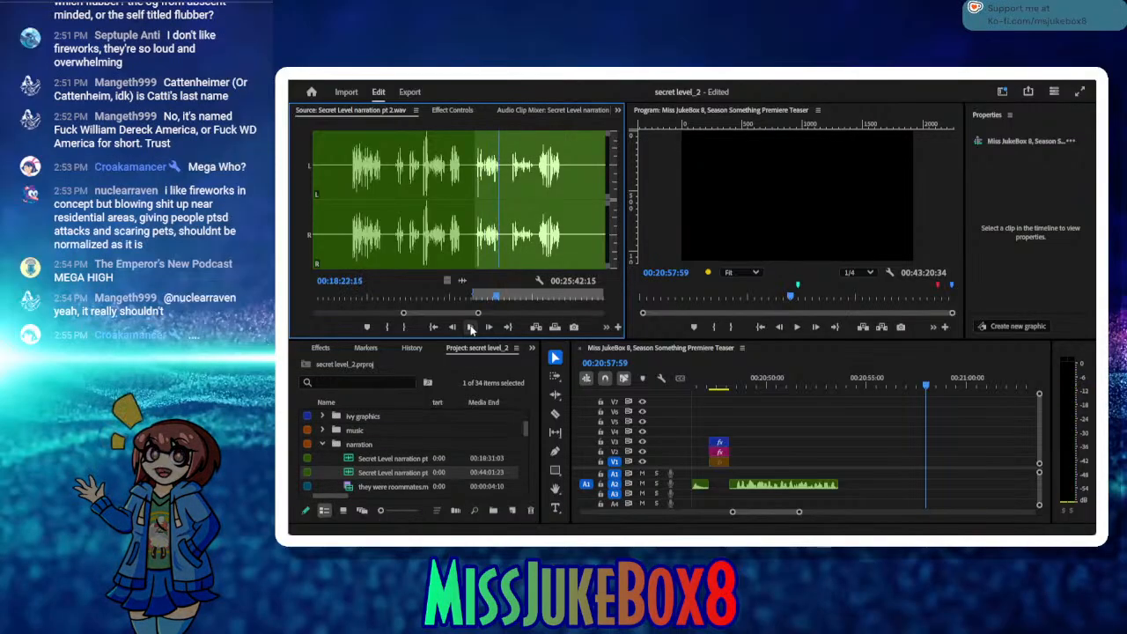
click(407, 326)
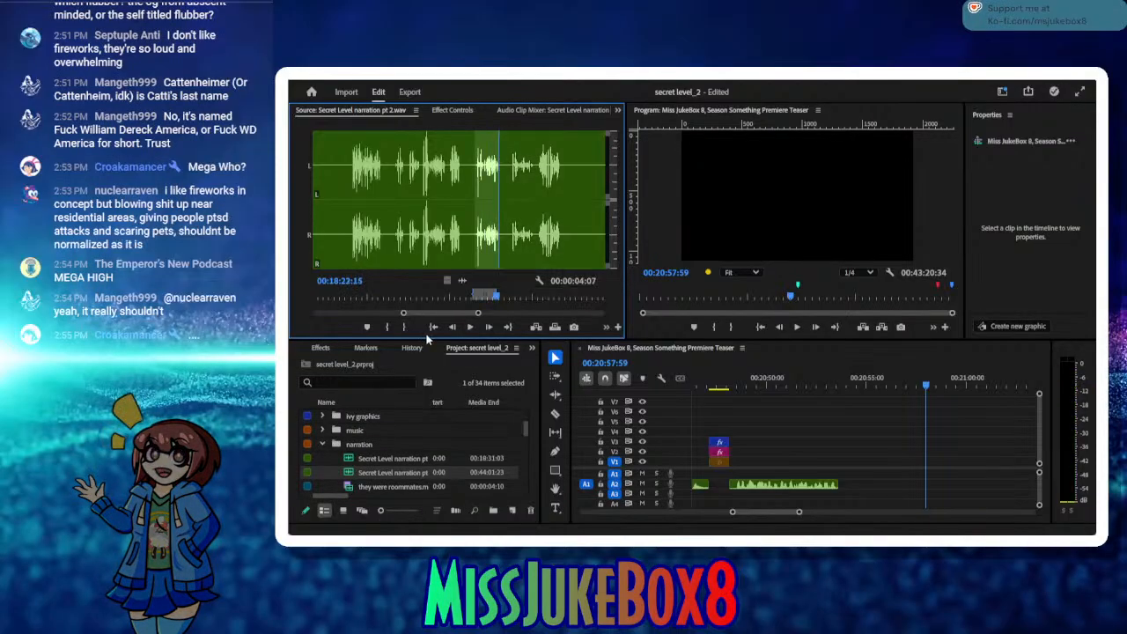
Step: Insert the marked retake on A2, move it against the end of the preceding narration clip and play back the join
click(536, 327)
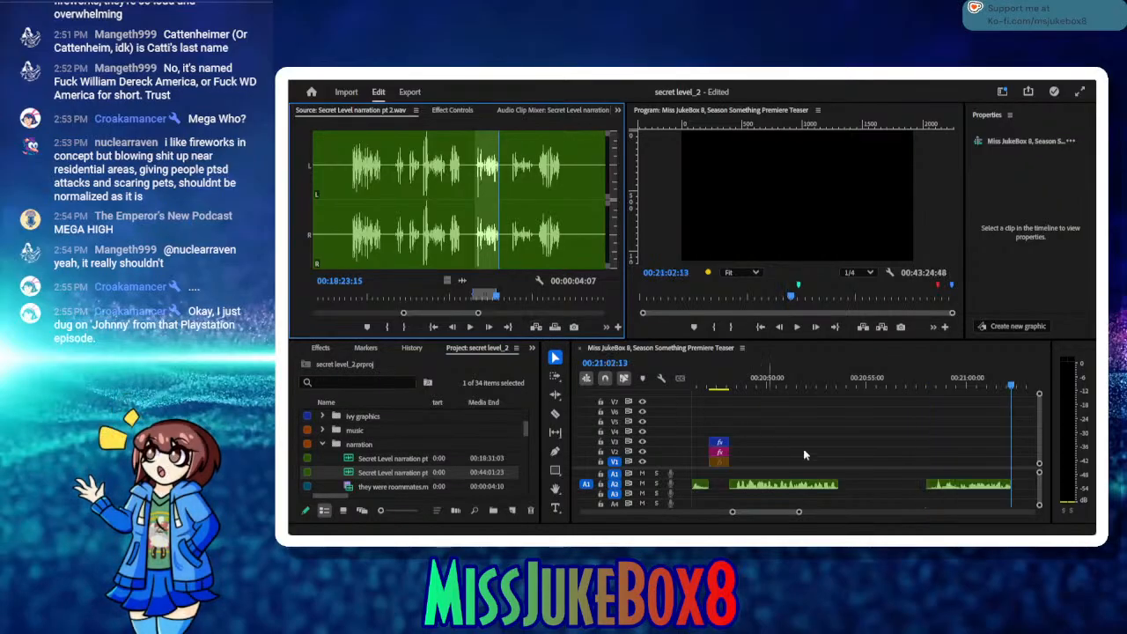
drag(947, 489, 875, 492)
click(793, 381)
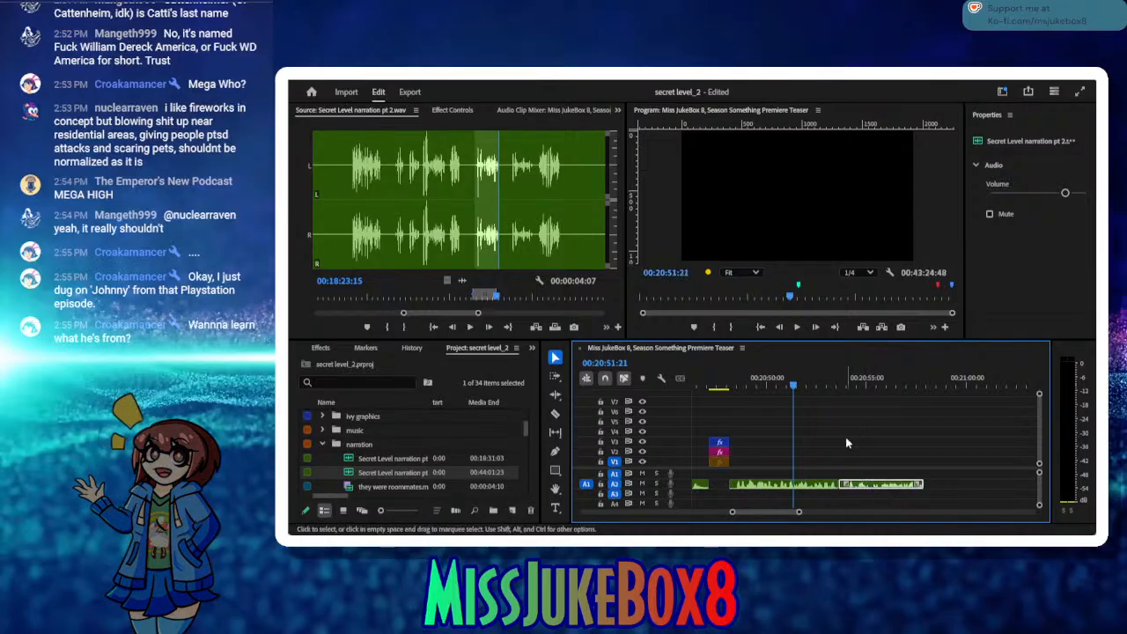
click(820, 383)
click(797, 327)
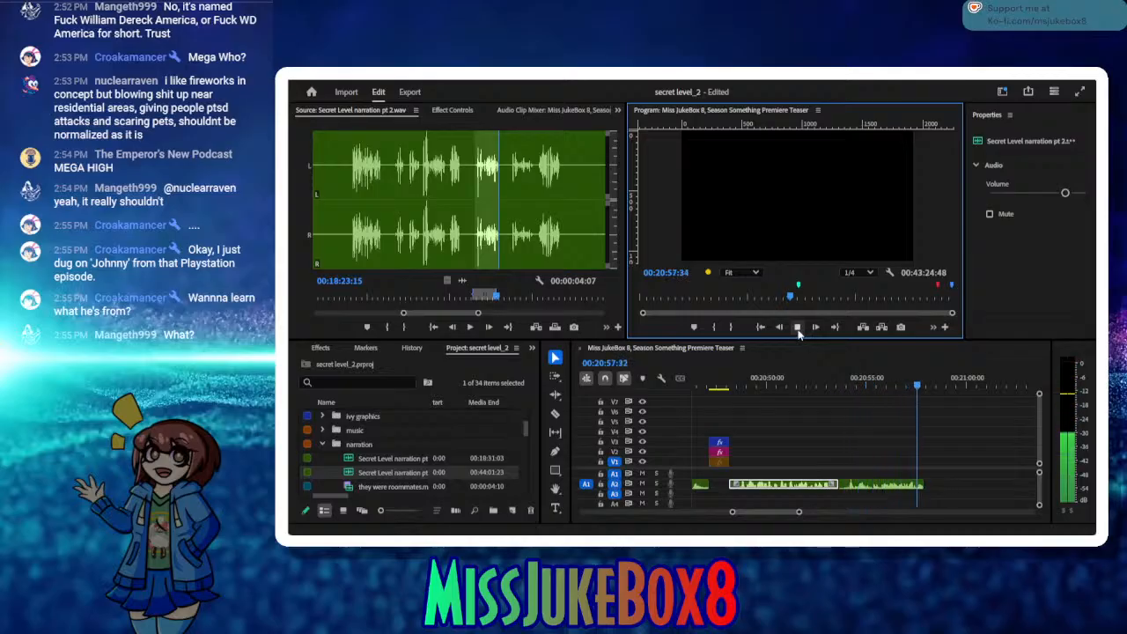
Step: Listen on in the source and mark the take from 00:18:30:16 to 00:18:34:16
click(468, 327)
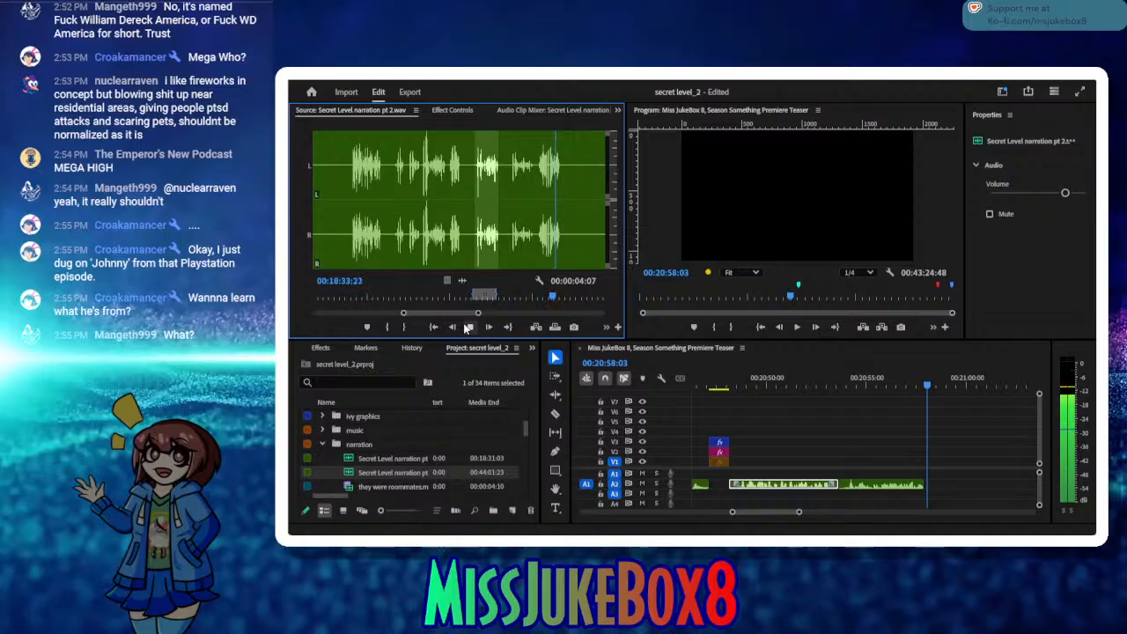
click(465, 327)
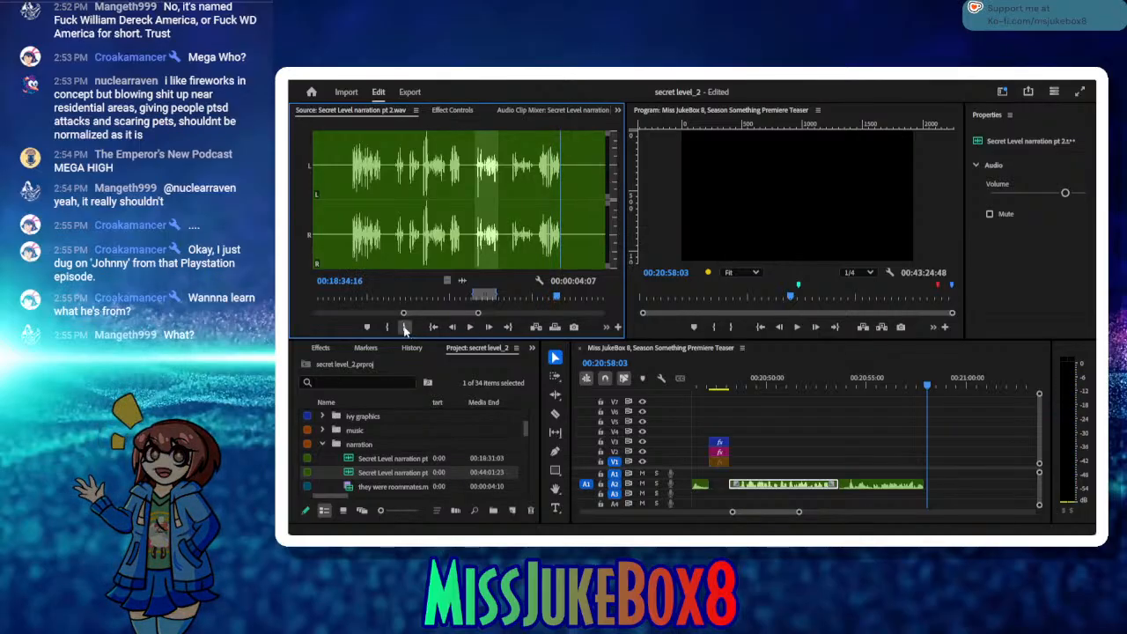
key(o)
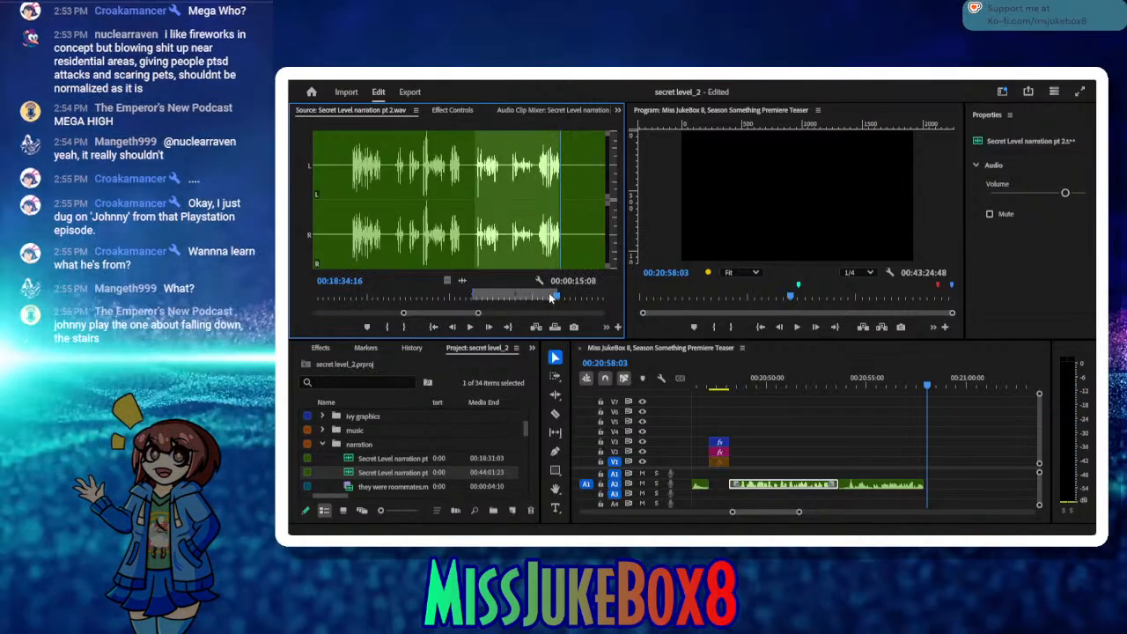
click(548, 297)
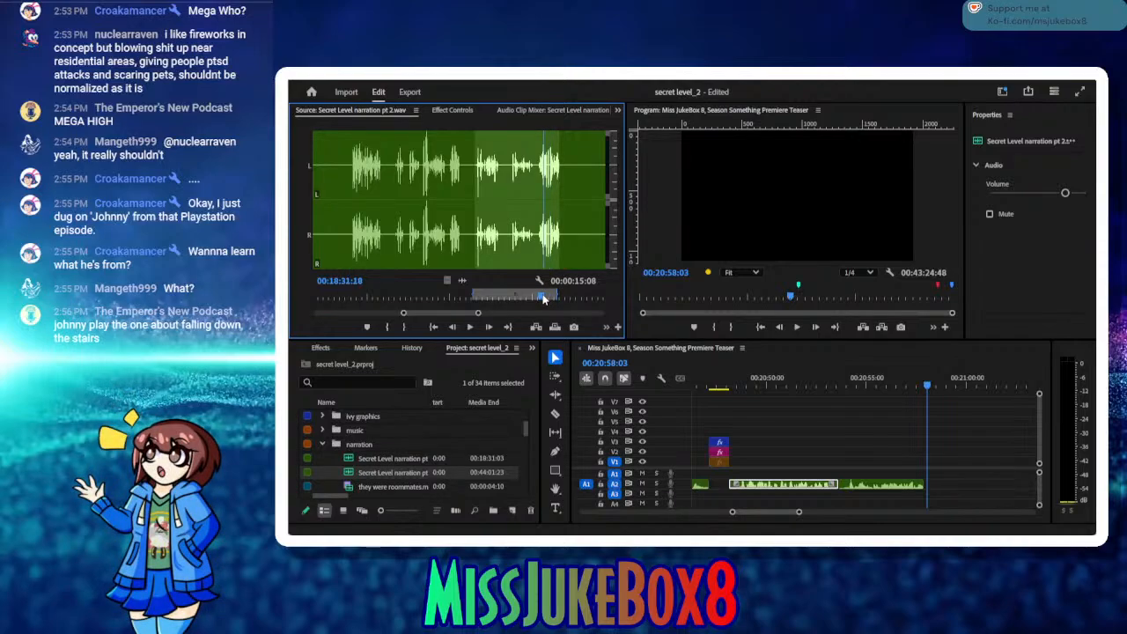
drag(543, 297, 538, 300)
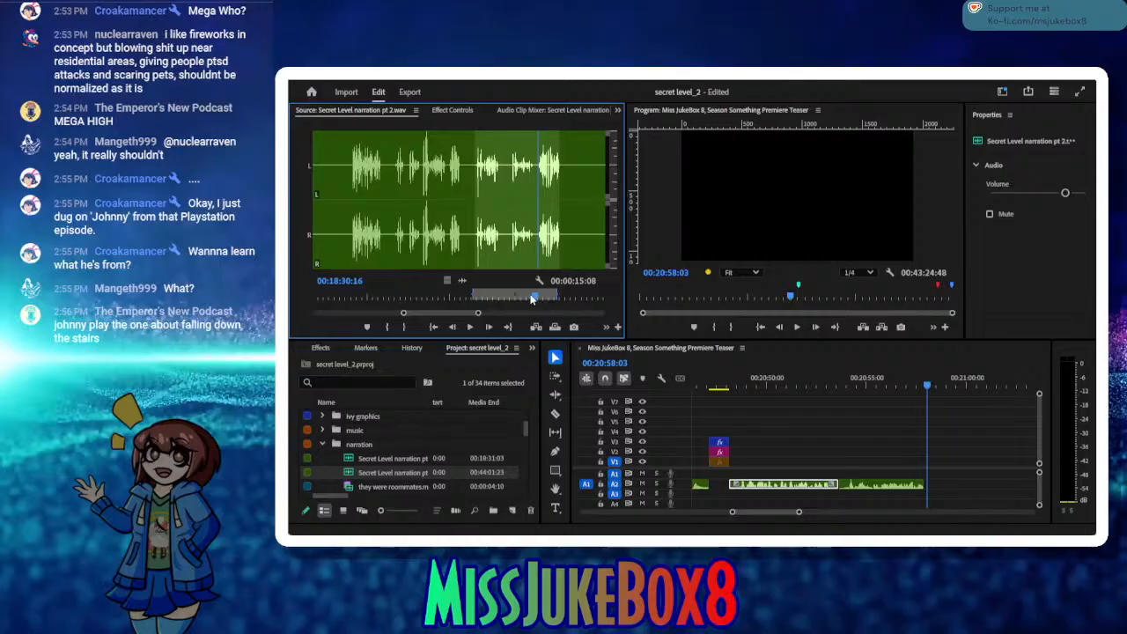
click(385, 328)
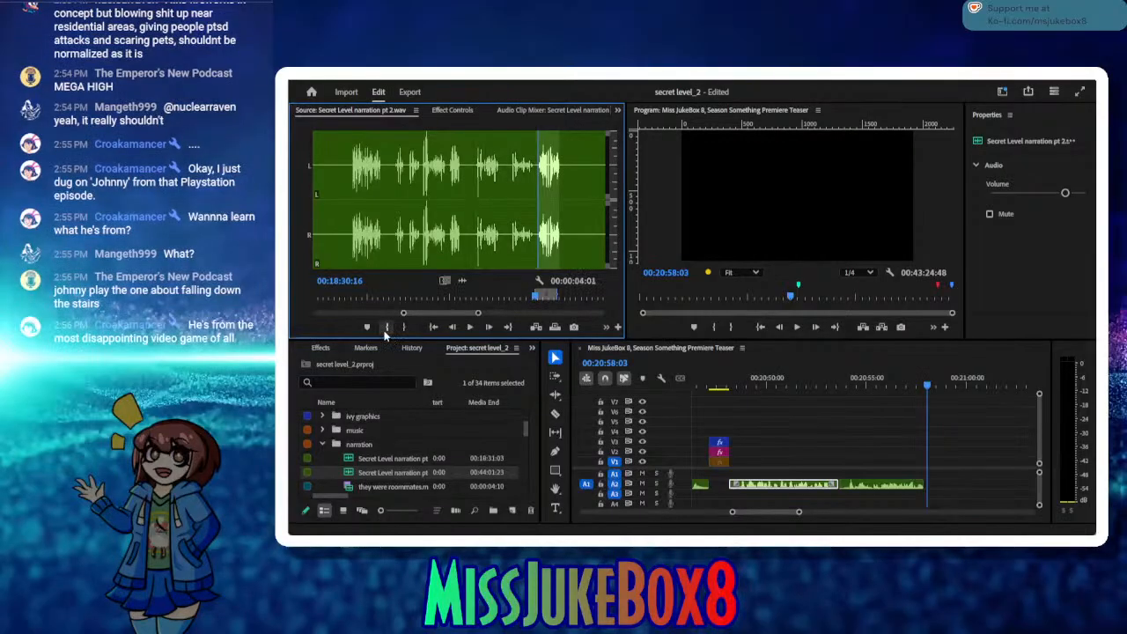
Step: Insert the marked take on A2, move it against the end of the preceding narration clip and save the project
click(533, 327)
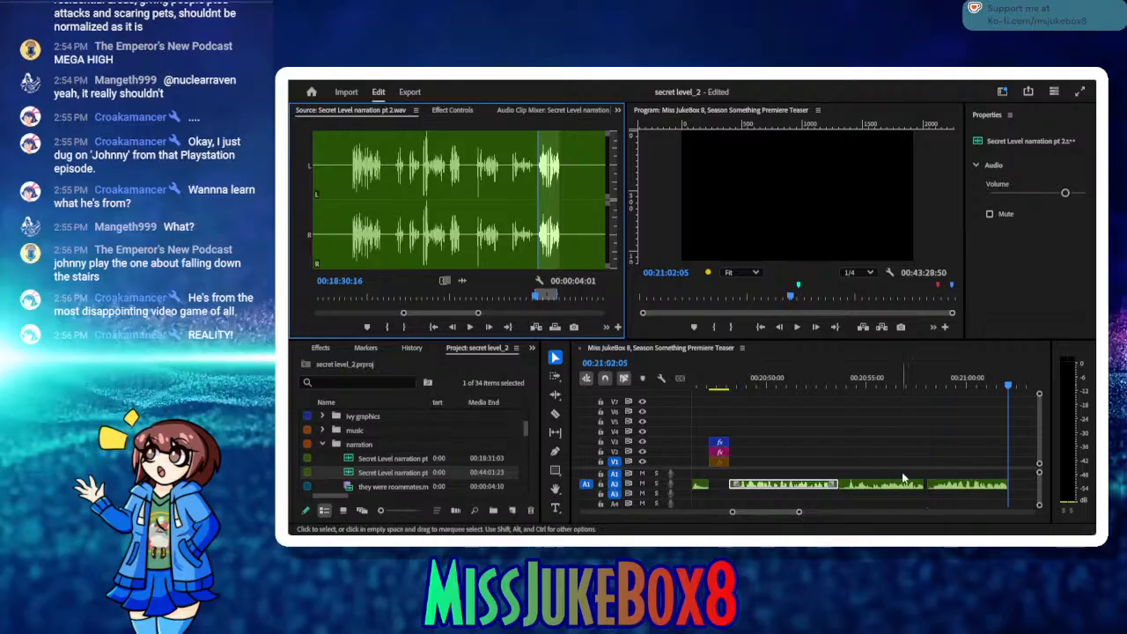
click(953, 487)
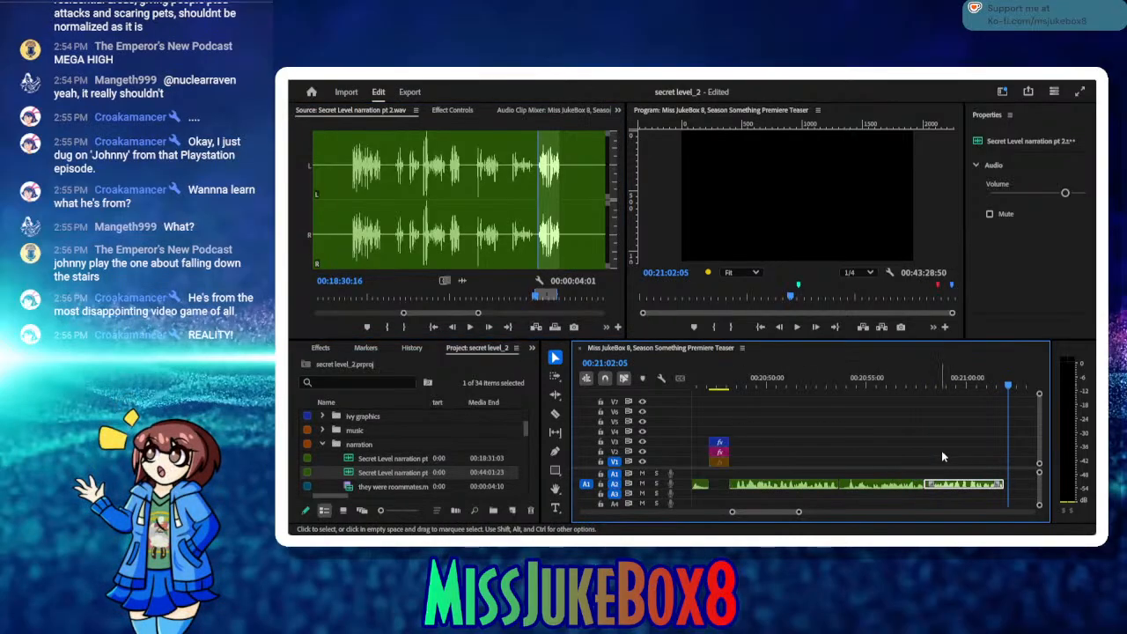
click(939, 385)
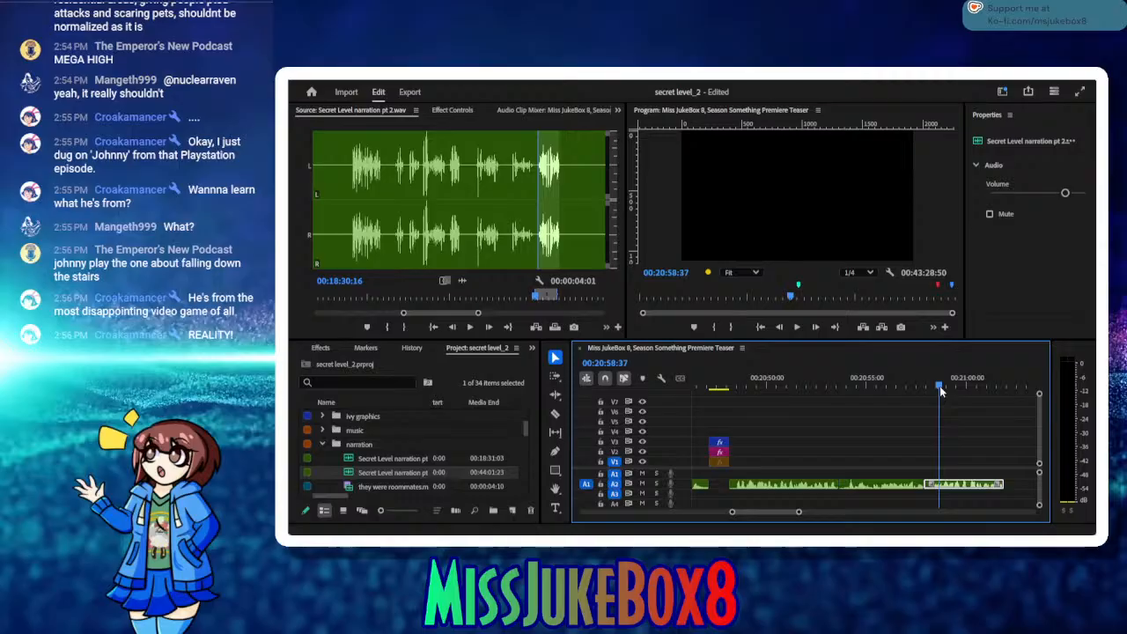
key(ctrl+s)
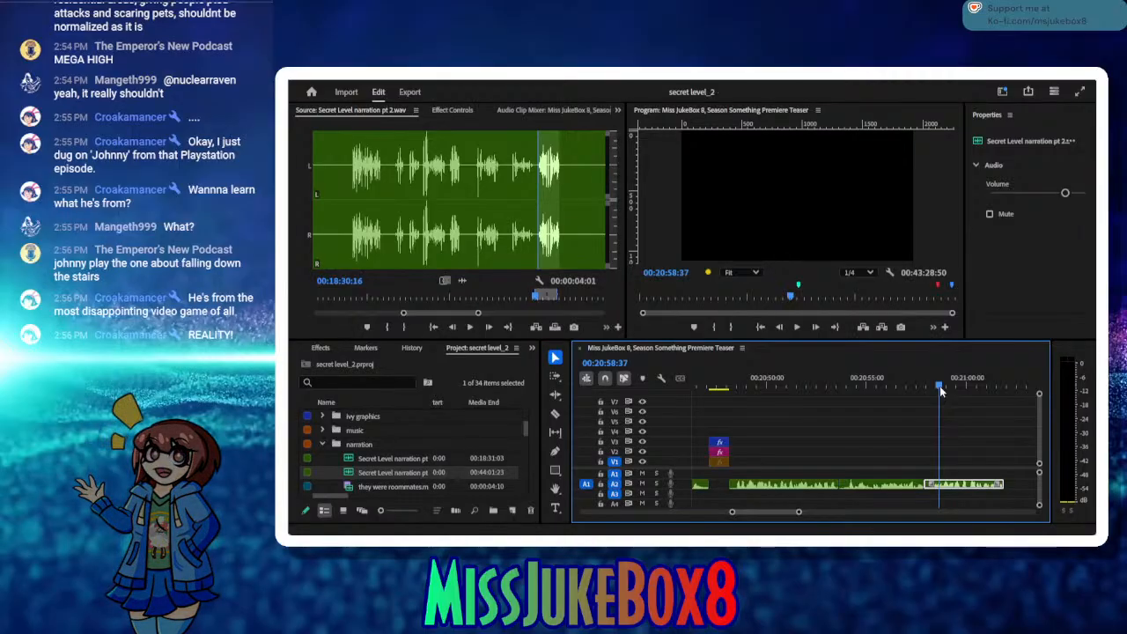
Step: Add a sequence marker at 00:21:02:04, just past the end of the last narration clip
mouse_move(960, 384)
mouse_down()
mouse_move(1035, 394)
mouse_move(943, 397)
mouse_up()
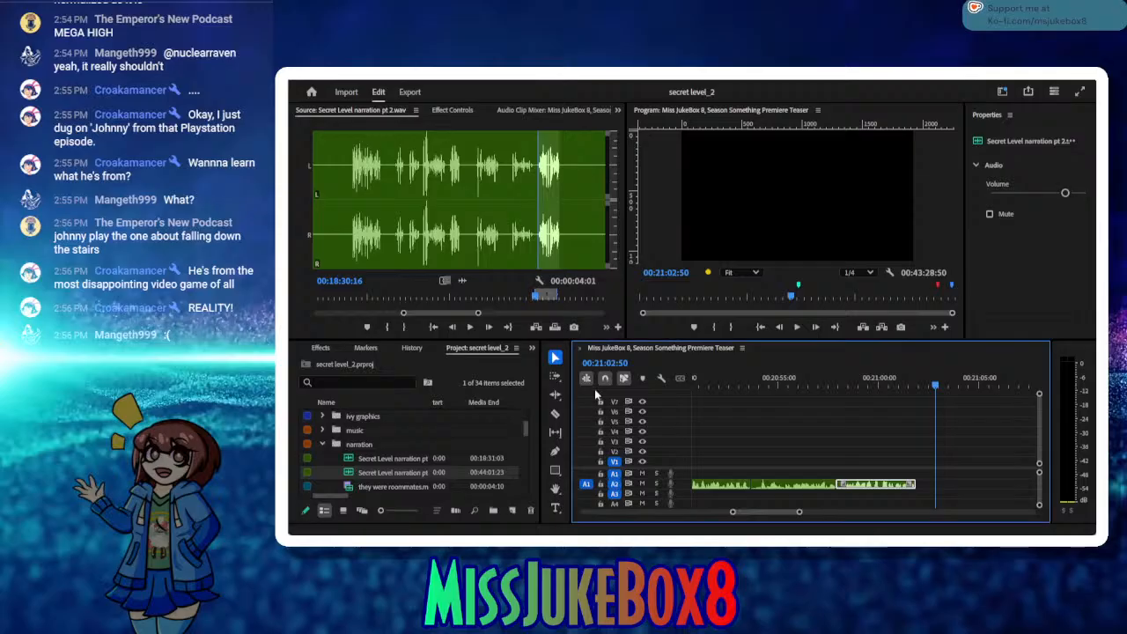
click(744, 385)
drag(838, 399, 851, 453)
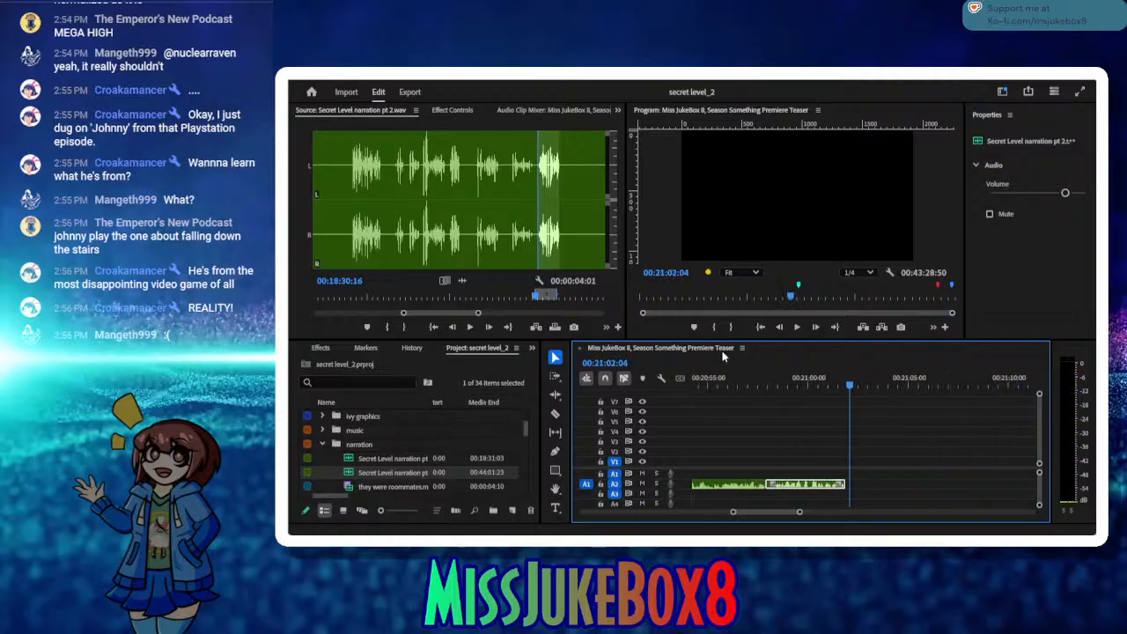
click(691, 327)
Step: Search backwards through the sequence's edit points for the Episode 10 Mega Man title graphics
click(753, 389)
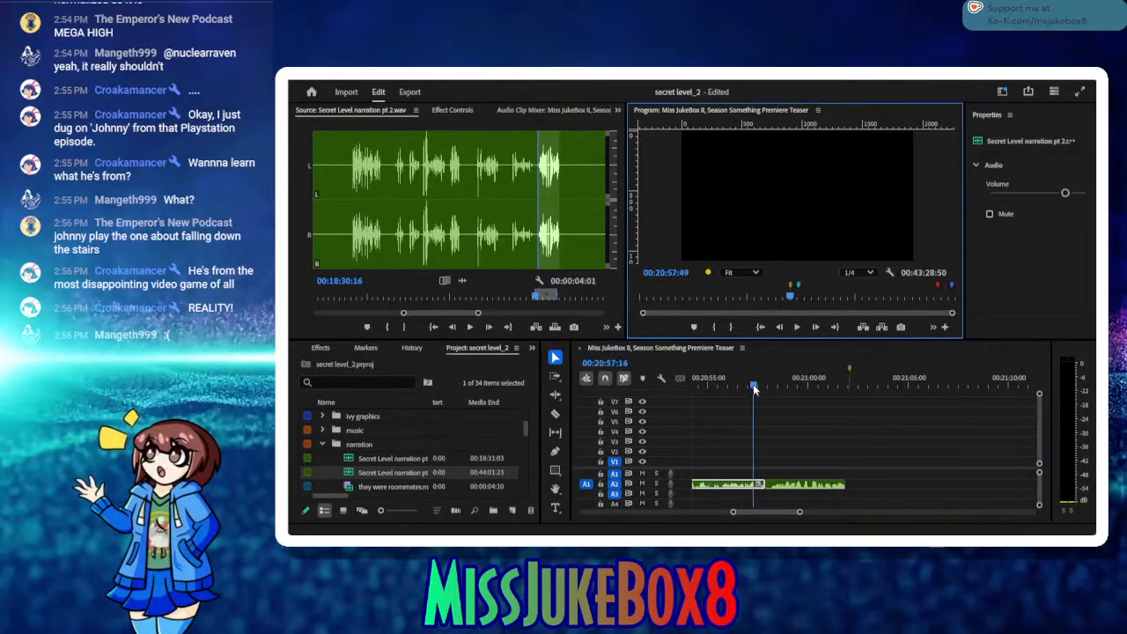
drag(754, 388, 774, 422)
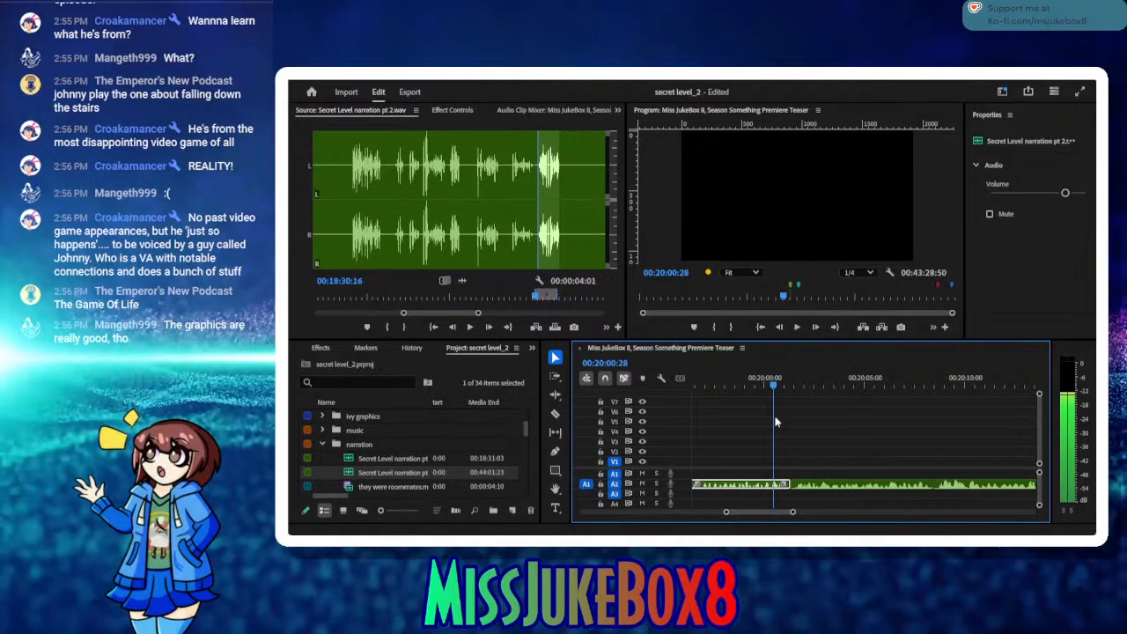
drag(774, 422, 759, 426)
key(Up)
key(Up)
key(Up)
key(Up)
key(Up)
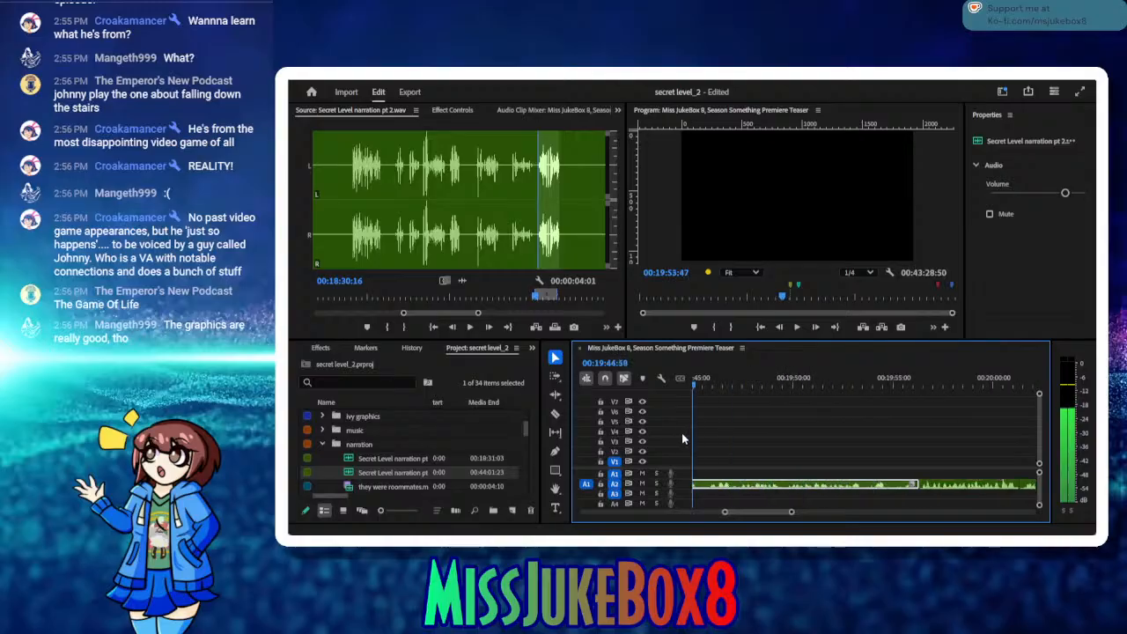
drag(692, 438, 742, 443)
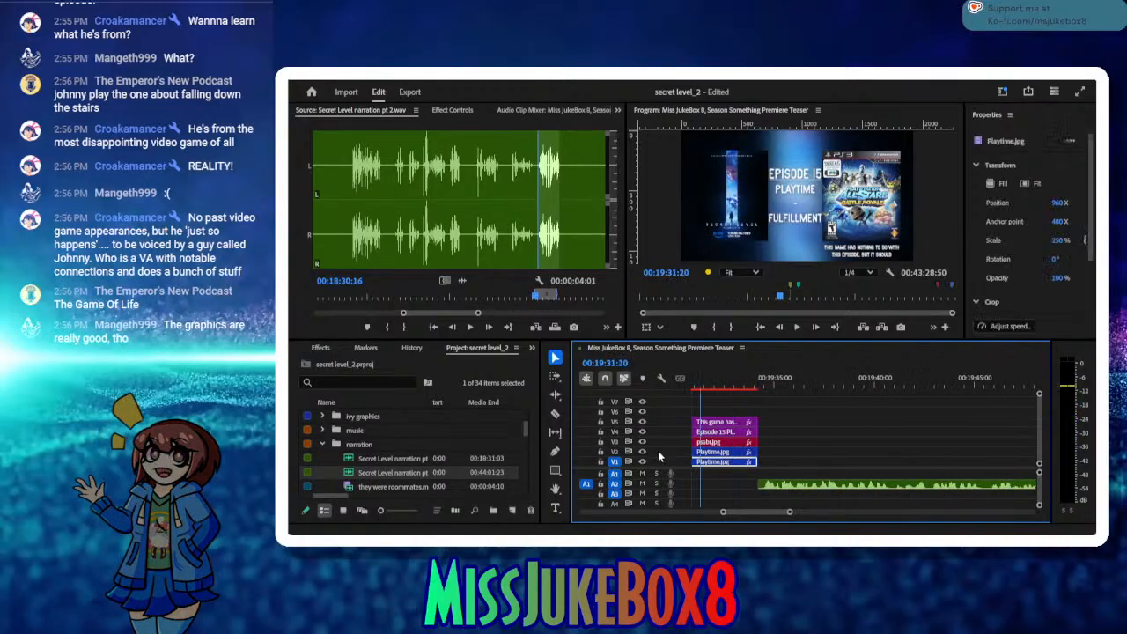
key(Up)
key(Up)
key(Up)
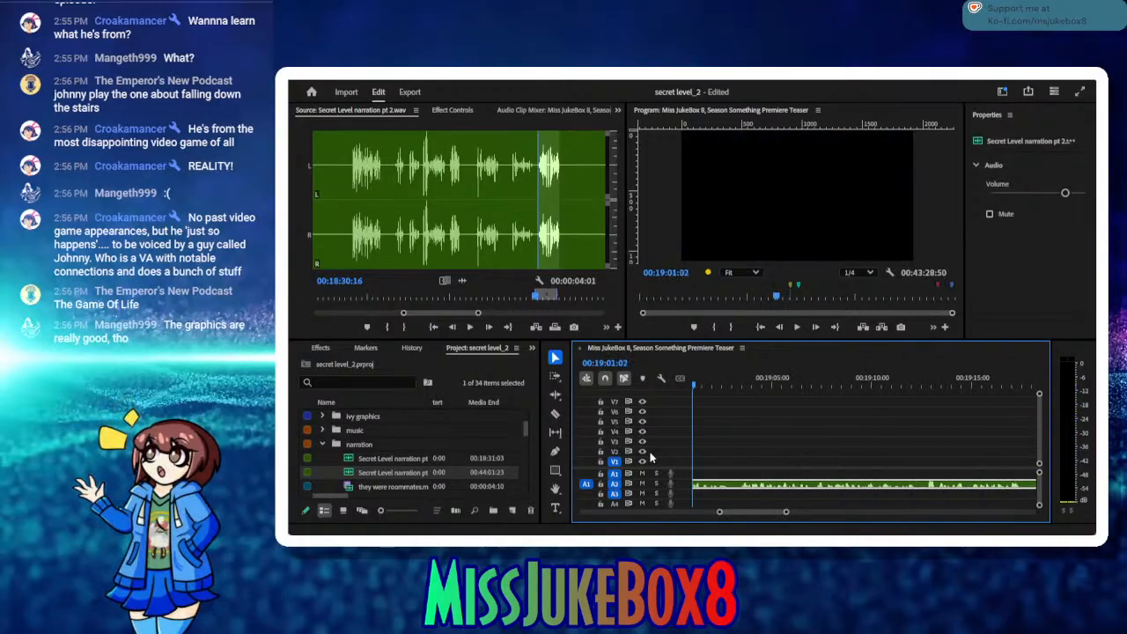
key(space)
key(Up)
key(Up)
key(Up)
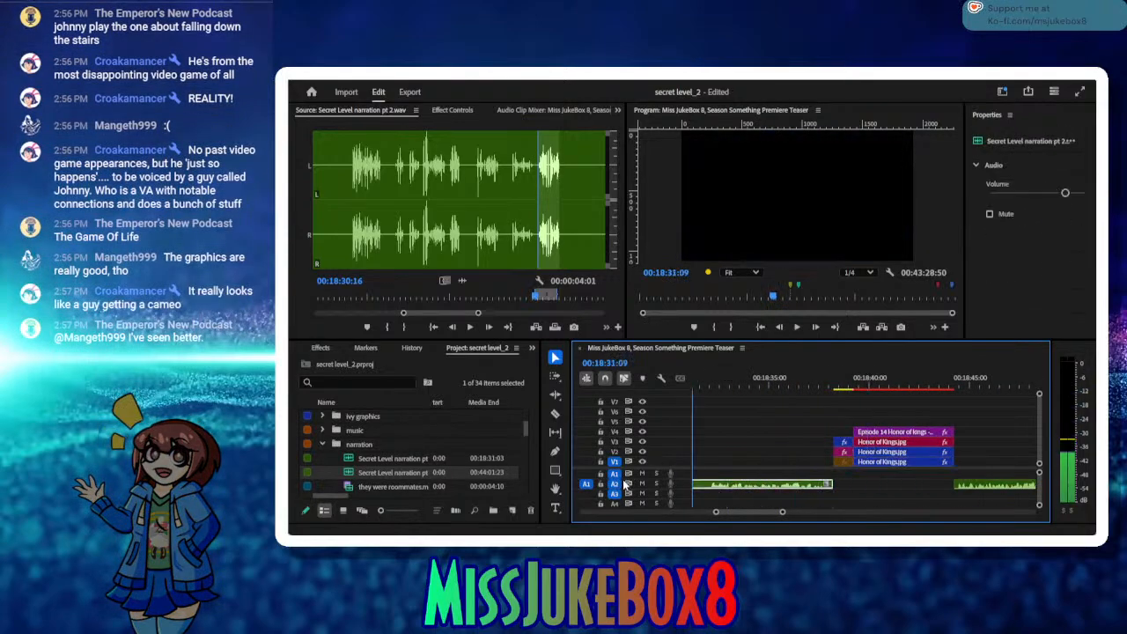
key(Up)
key(Up)
key(Up)
key(Up)
key(Up)
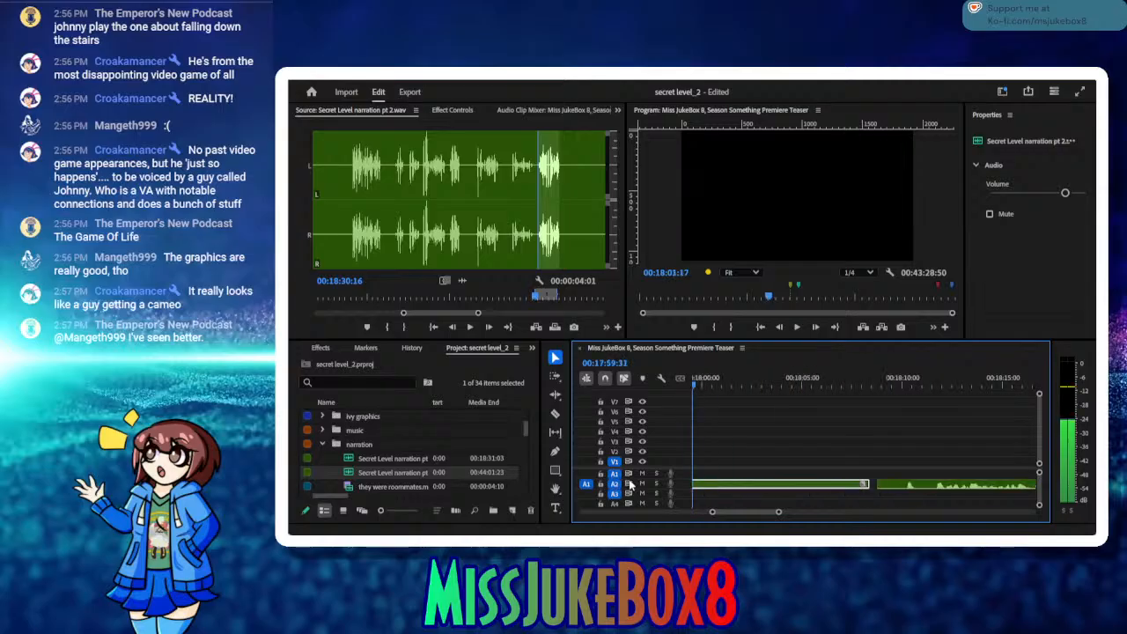
key(Up)
key(Up)
key(Up)
key(Up)
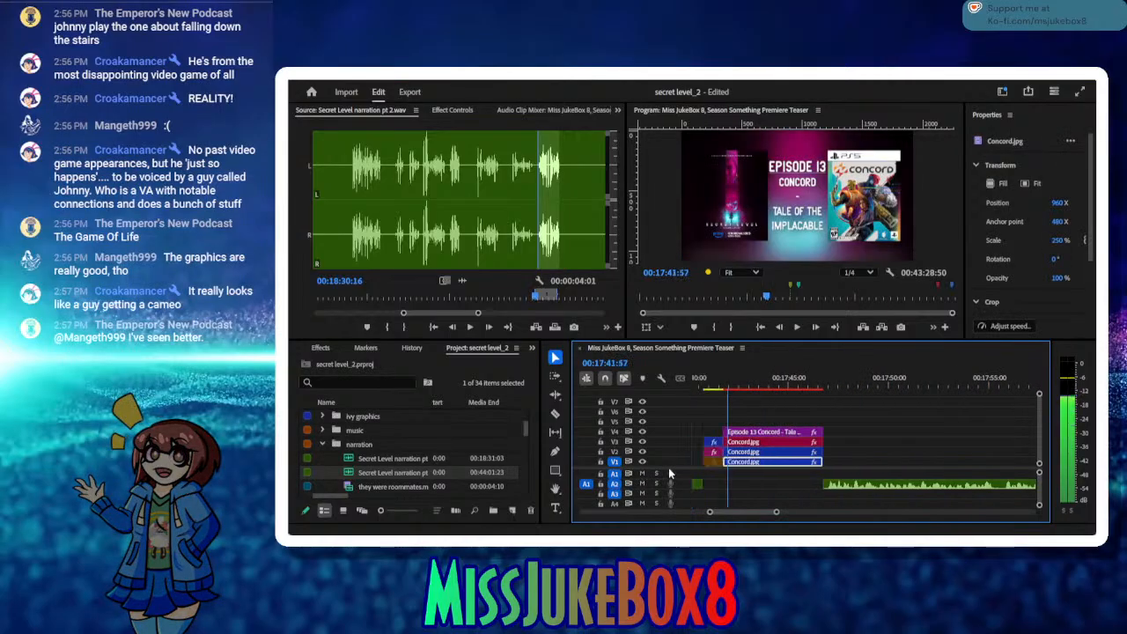
key(Up)
key(Up)
key(Up)
key(Up)
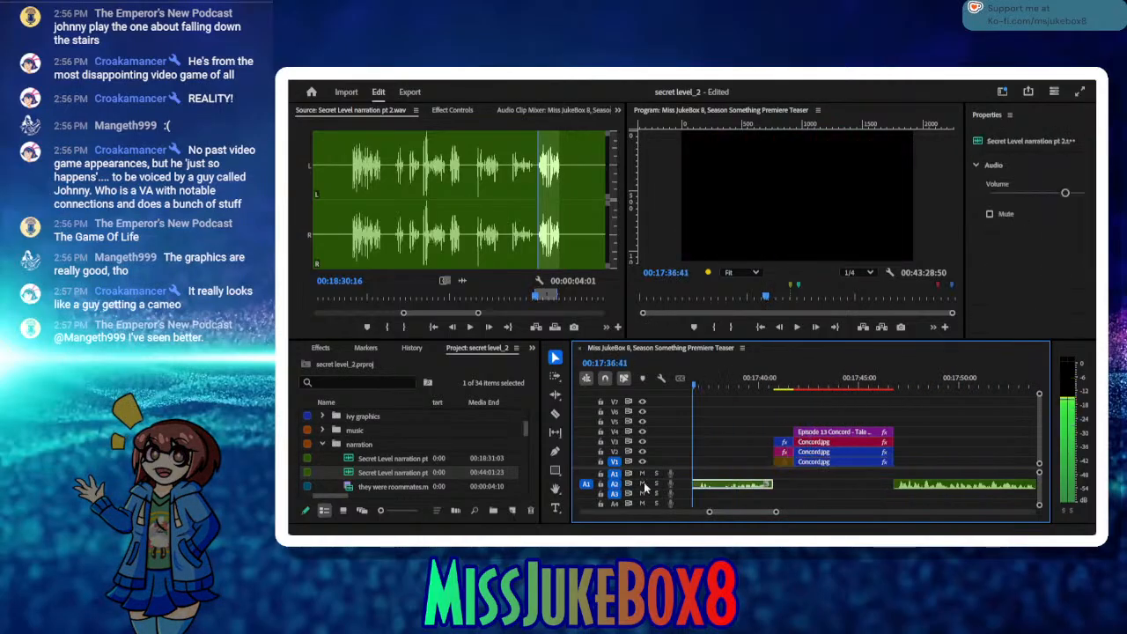
key(Up)
key(Up)
key(Up)
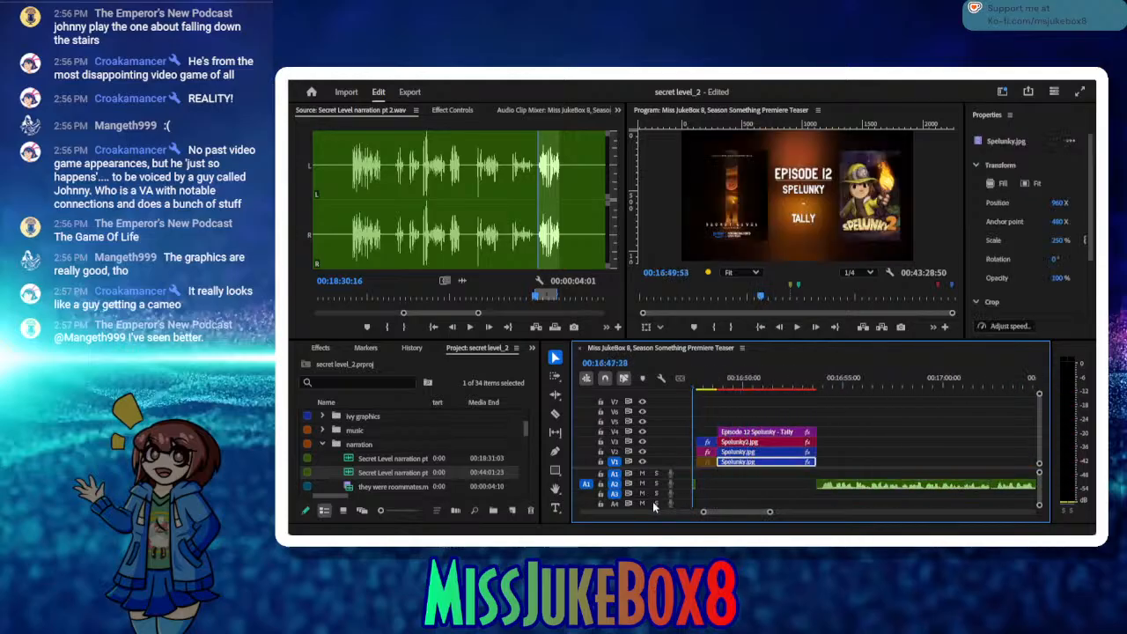
key(Up)
key(Up)
key(Up)
key(Up)
key(Up)
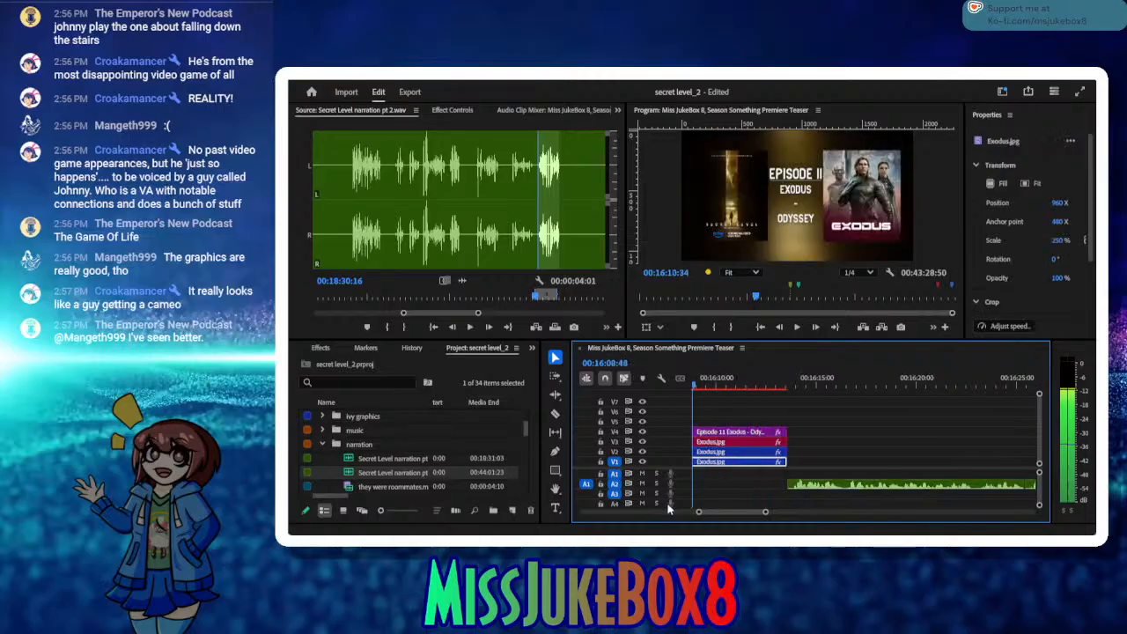
Step: Copy the Episode 10 Mega Man graphics on V1 to V4 and return to the last narration clip
drag(663, 499, 868, 466)
click(865, 451)
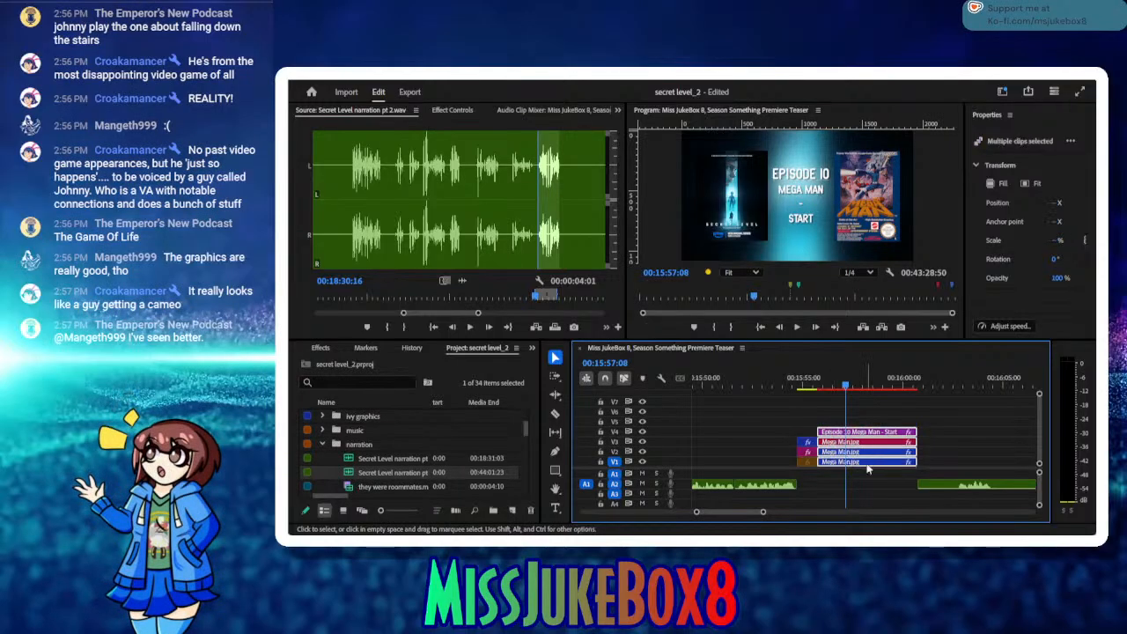
drag(879, 387, 758, 429)
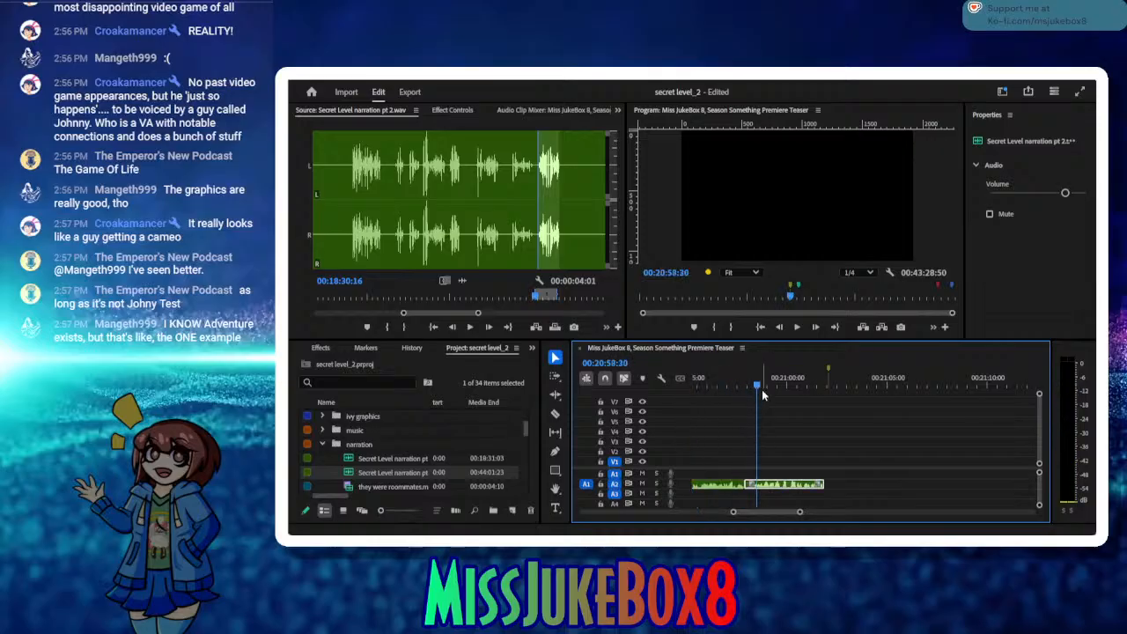
Step: Play back the last narration clip, paste the Episode 10 Mega Man graphics on V1 to V4 and move them against the clip's end
click(797, 326)
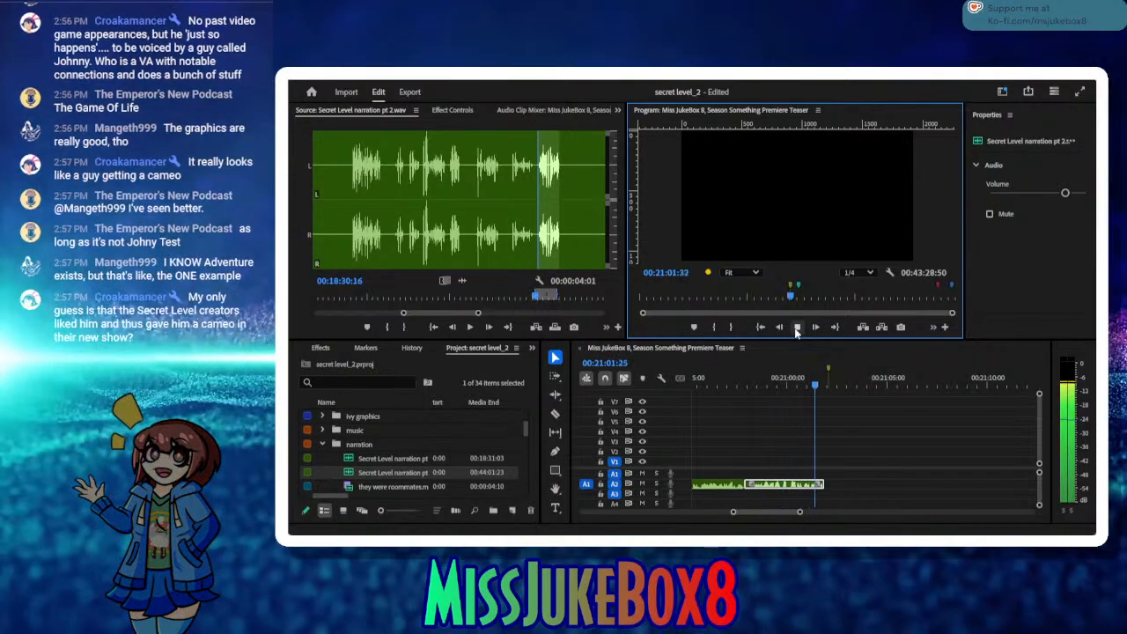
click(797, 327)
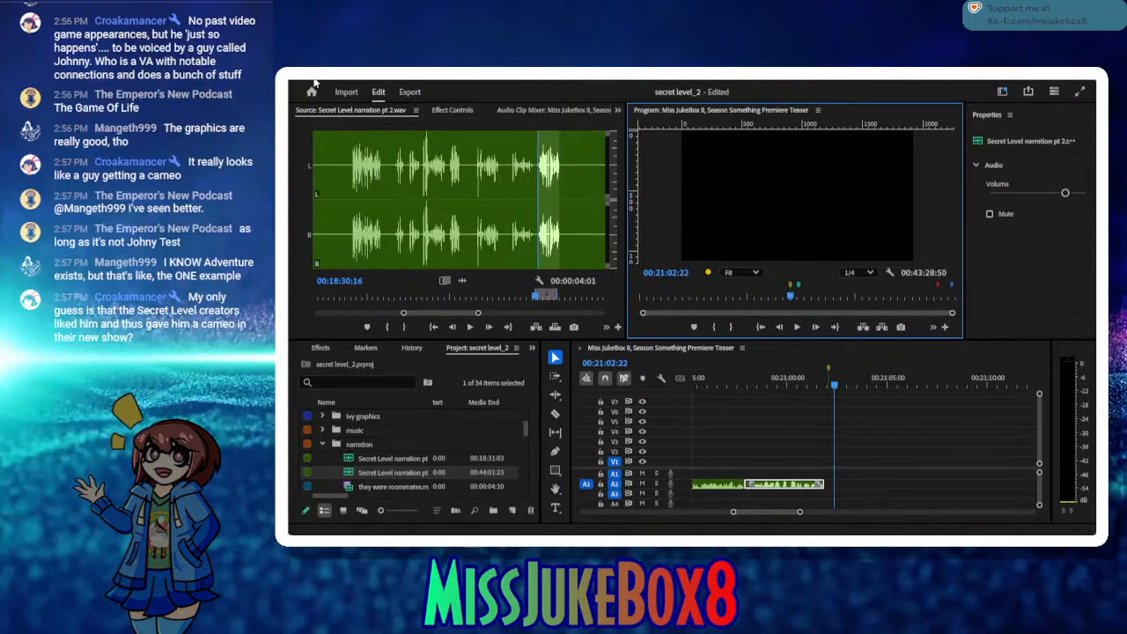
click(857, 465)
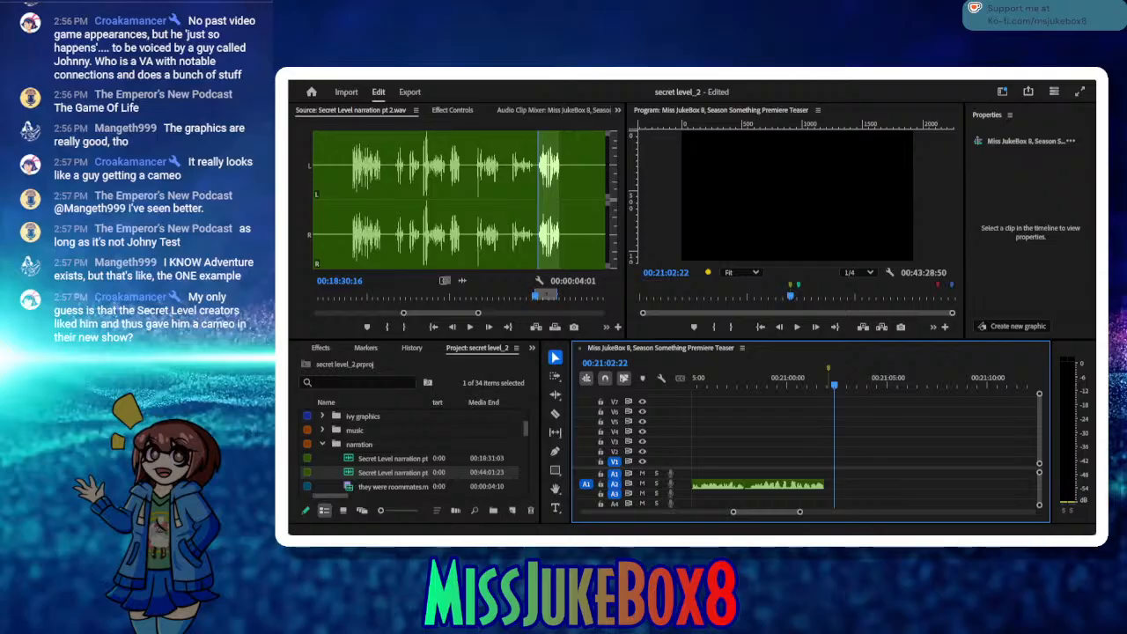
key(ctrl+v)
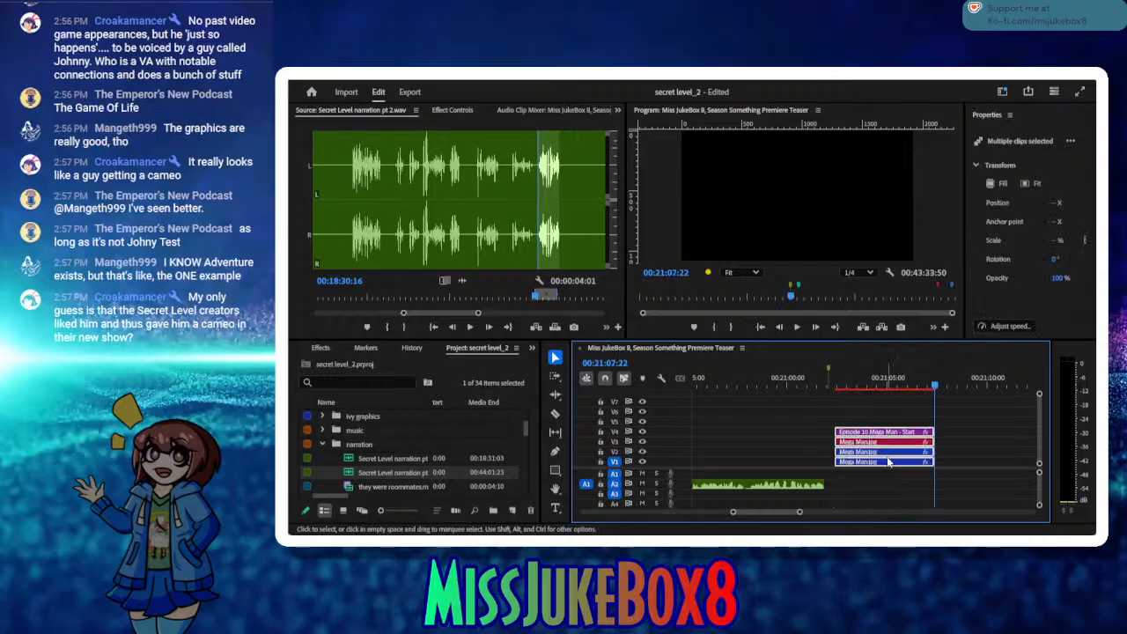
drag(880, 436, 872, 435)
click(863, 385)
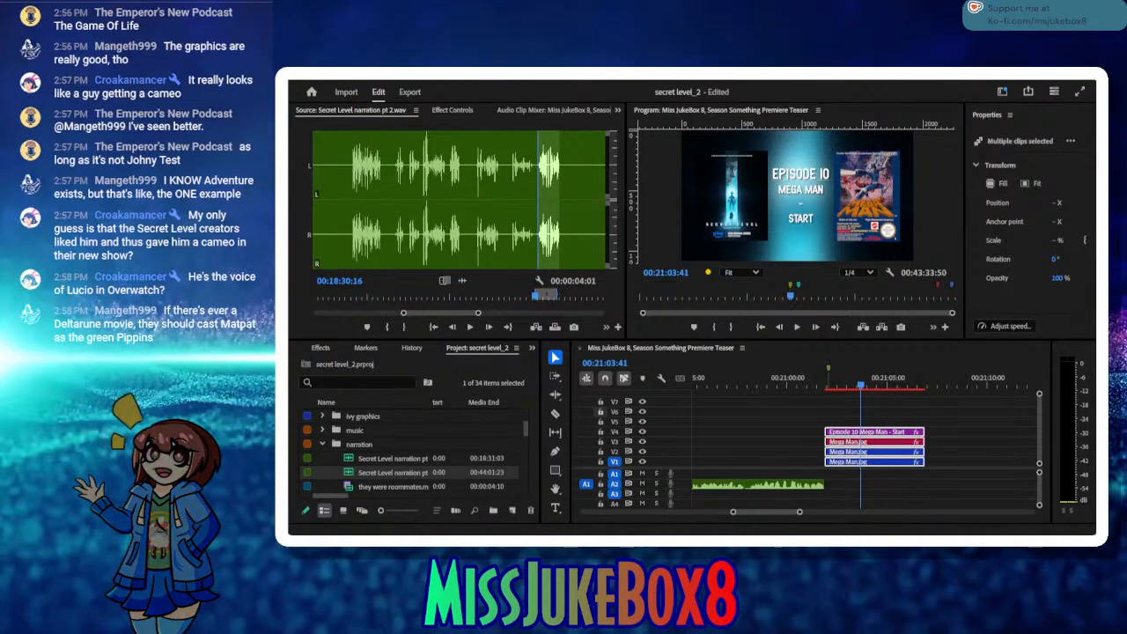
Step: Return the sequence playhead to the last narration clip's end, play the source onward and mark the next take's In point at 00:18:54:12
key(alt+Tab)
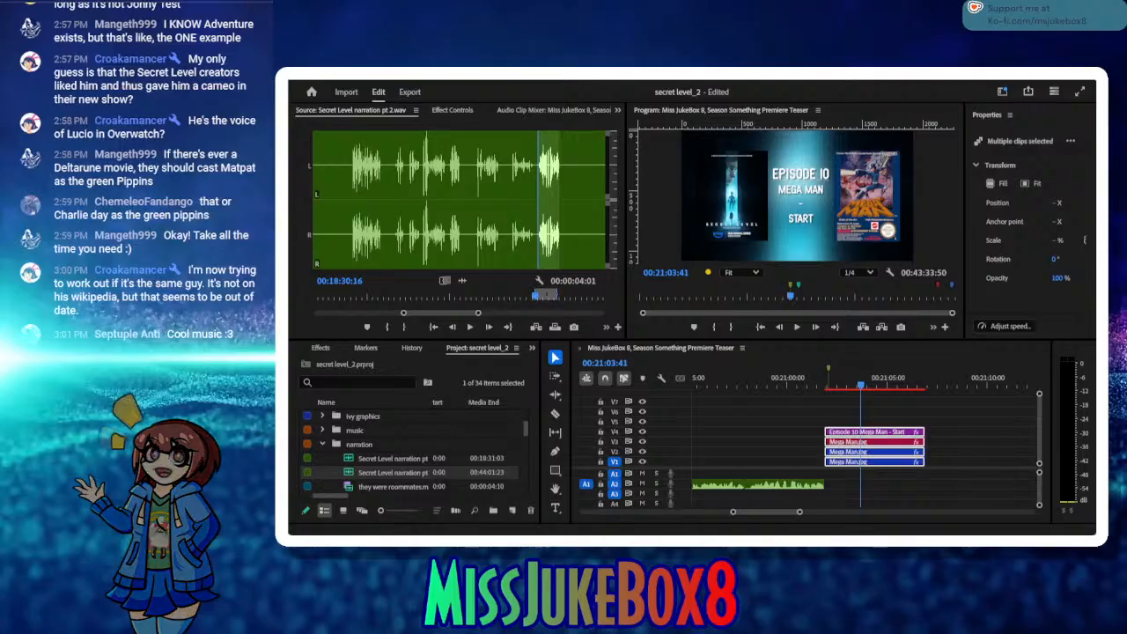
click(347, 331)
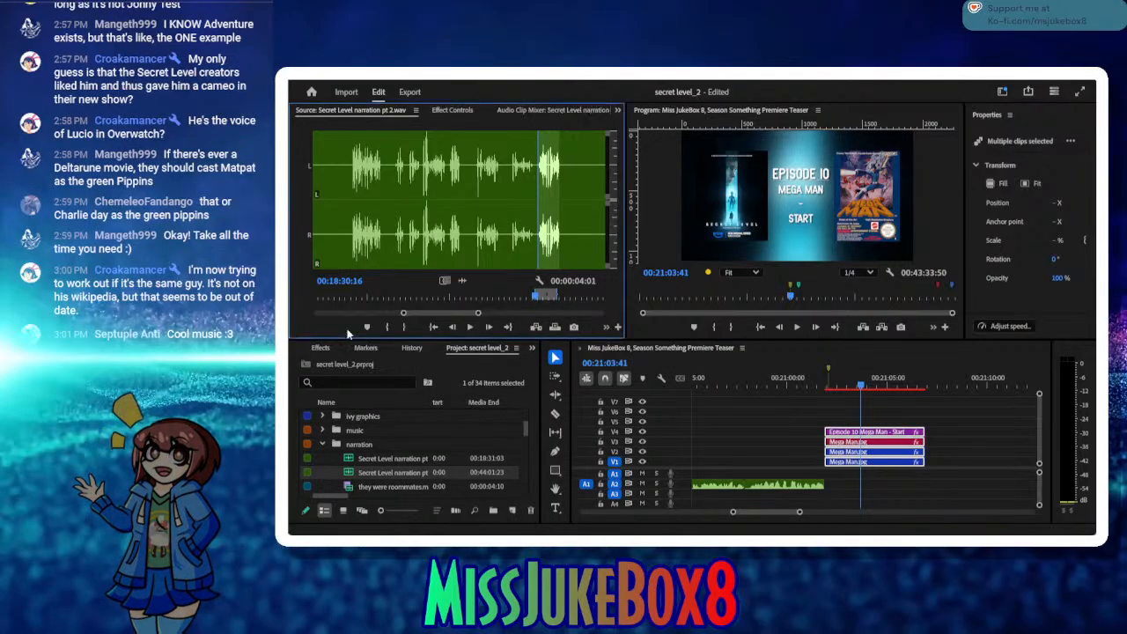
click(826, 387)
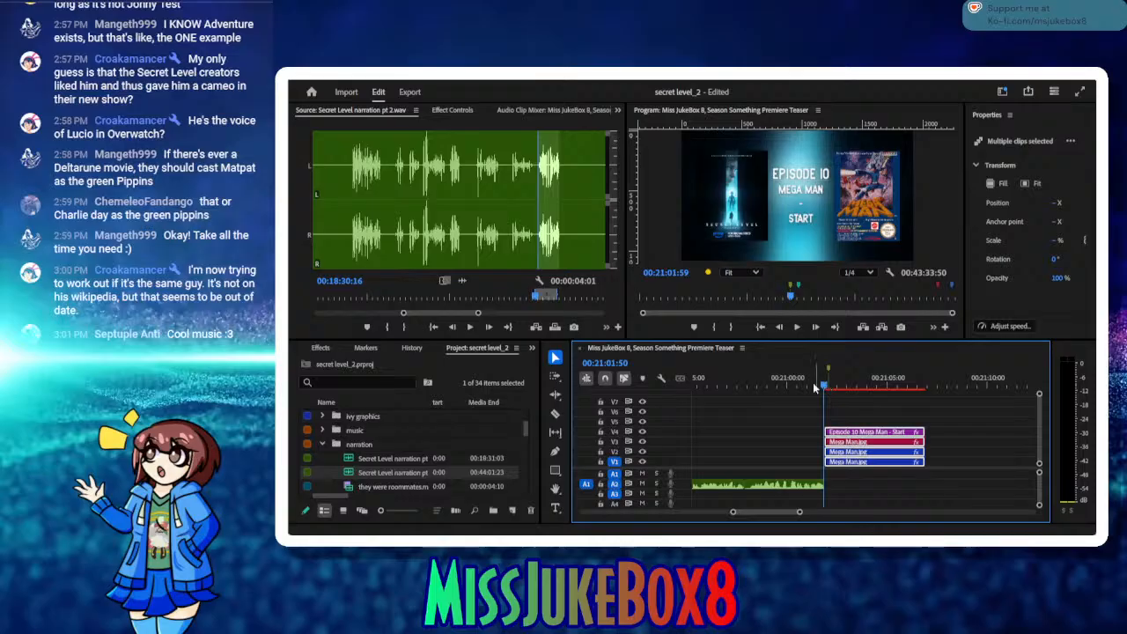
click(469, 333)
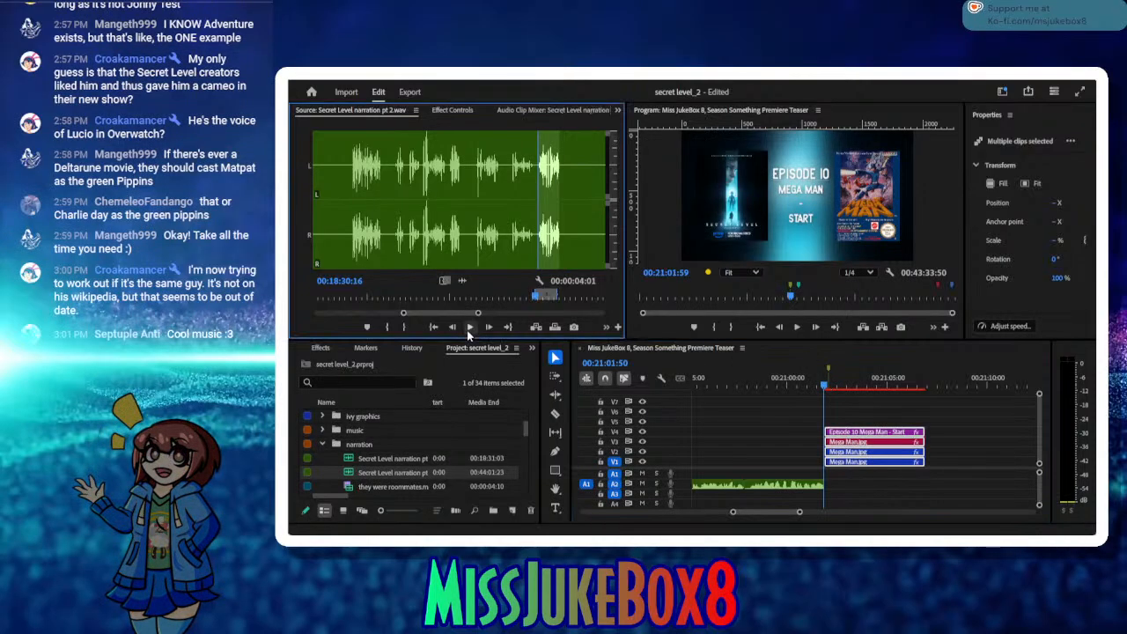
click(470, 327)
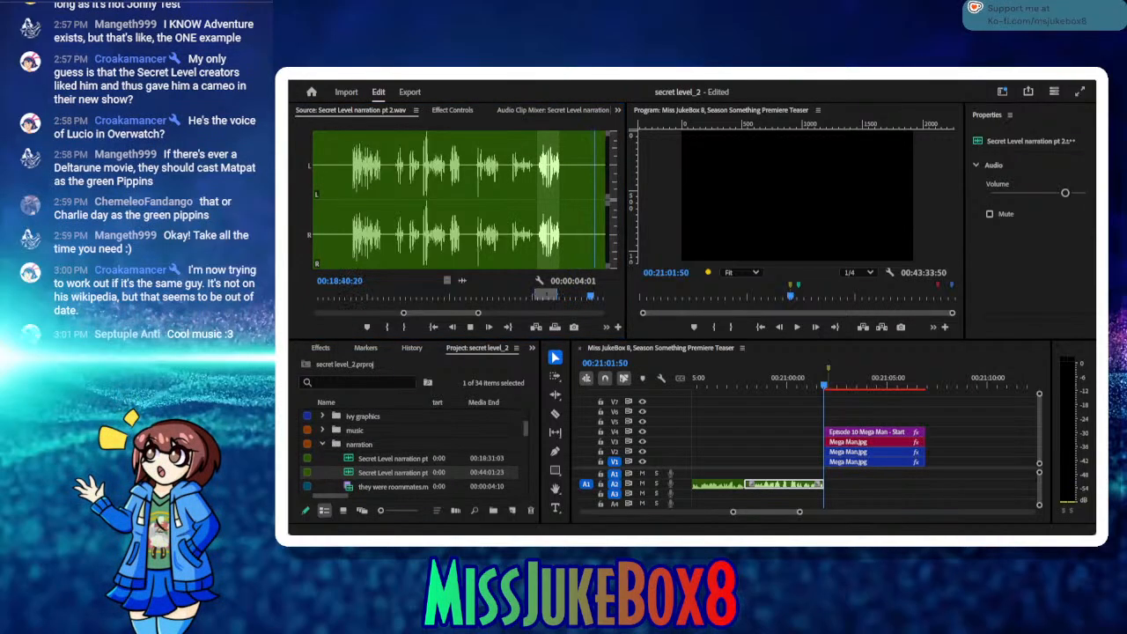
click(469, 328)
click(467, 328)
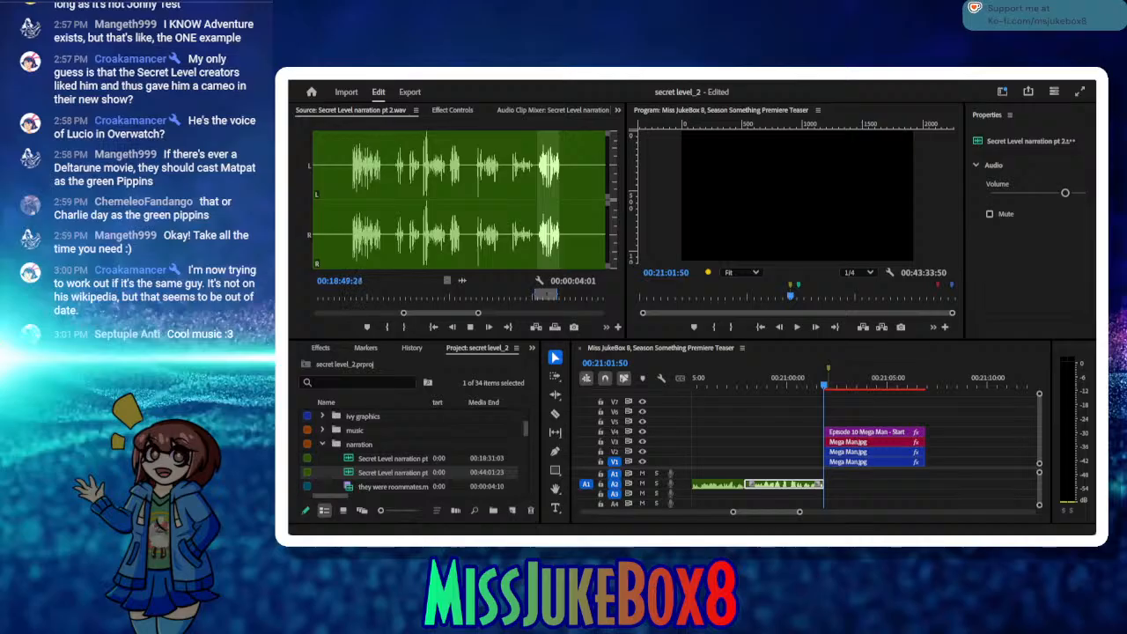
click(463, 332)
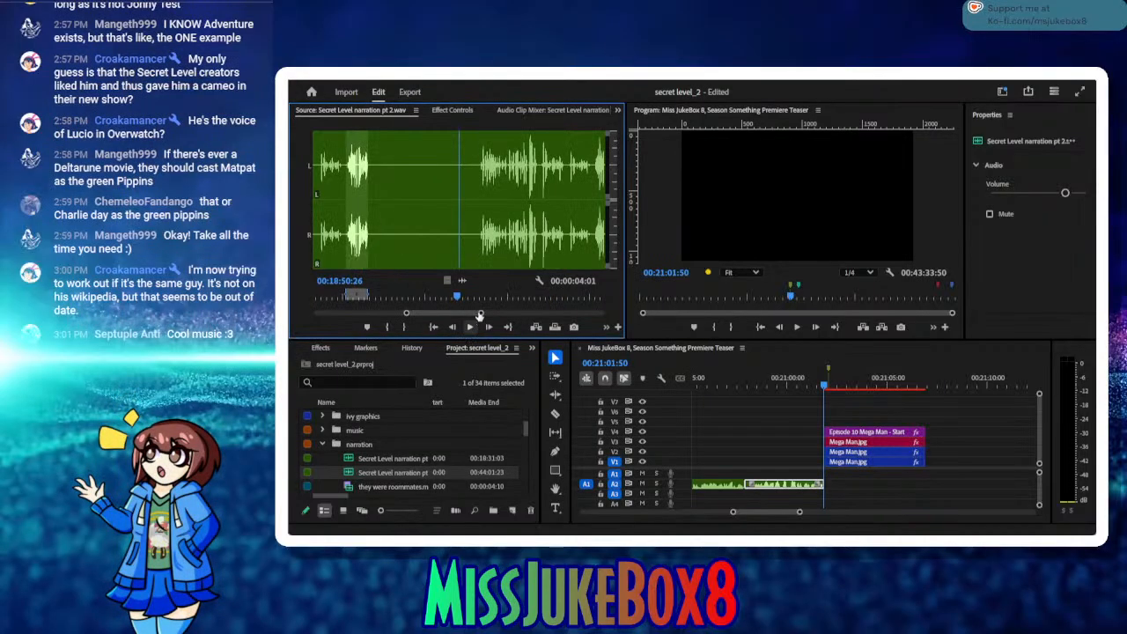
click(465, 297)
drag(465, 297, 478, 298)
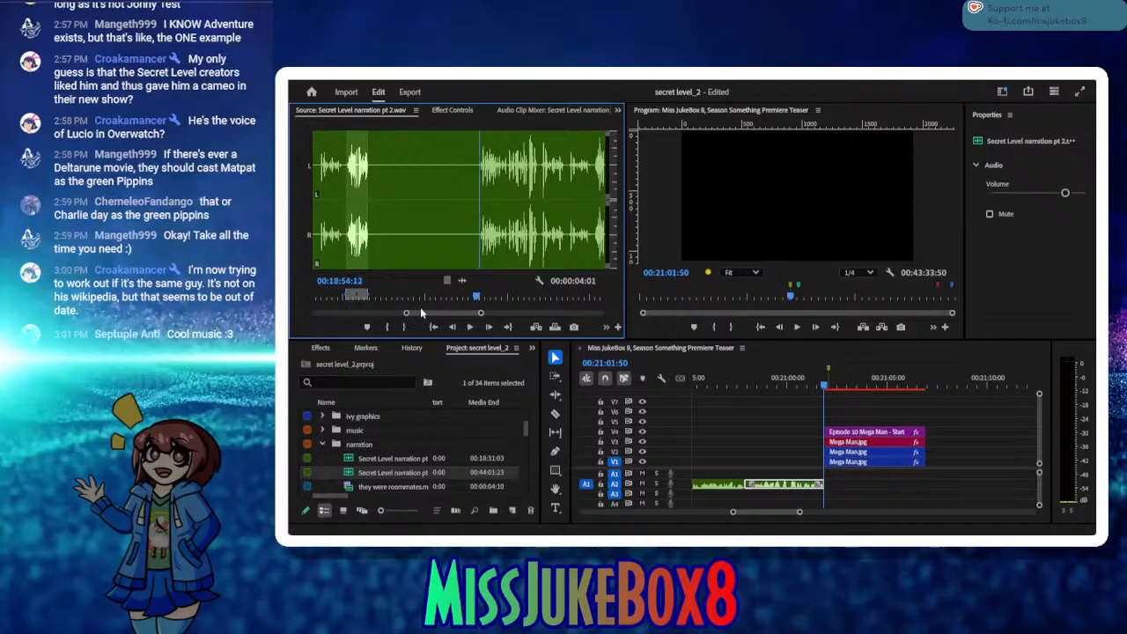
click(390, 328)
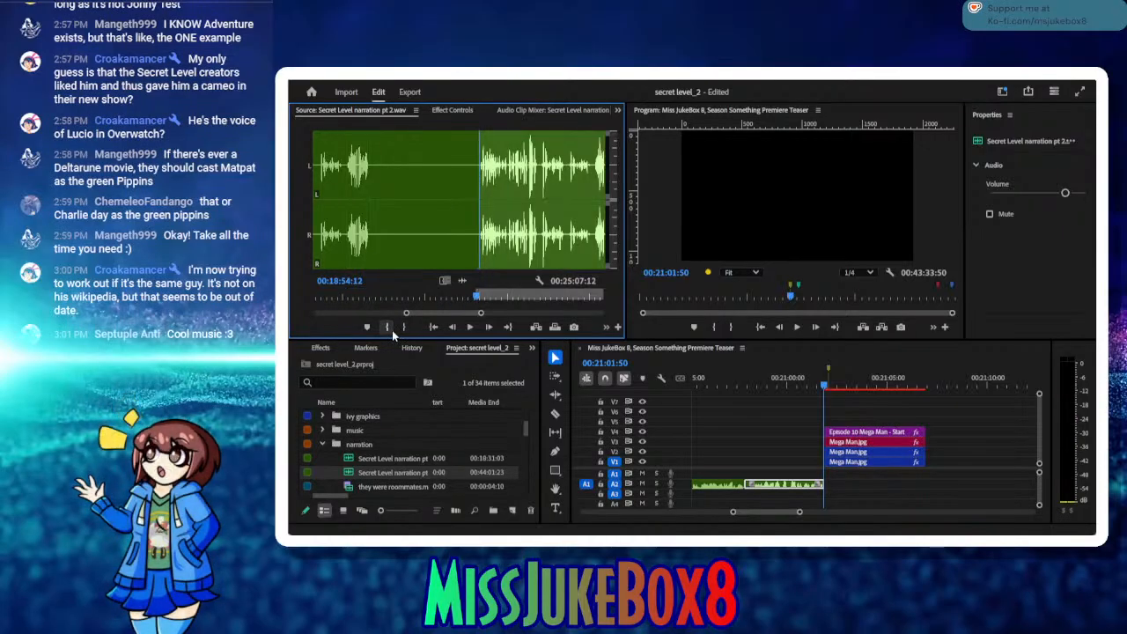
Step: Audition the source take from its In point and mark its Out point at 00:19:05:01
click(467, 327)
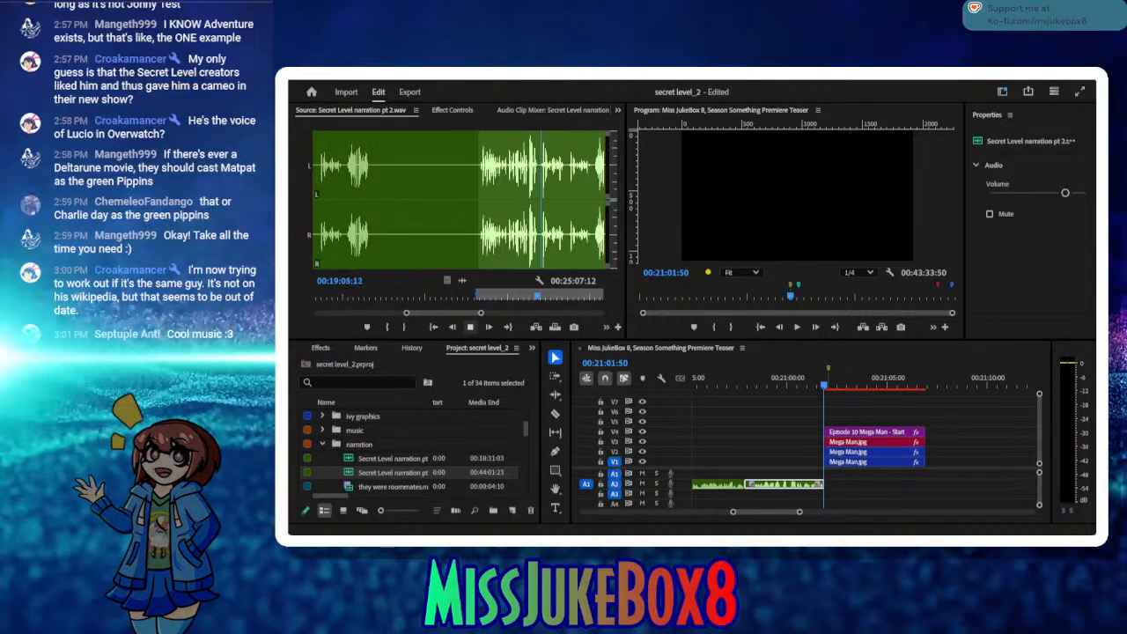
click(469, 327)
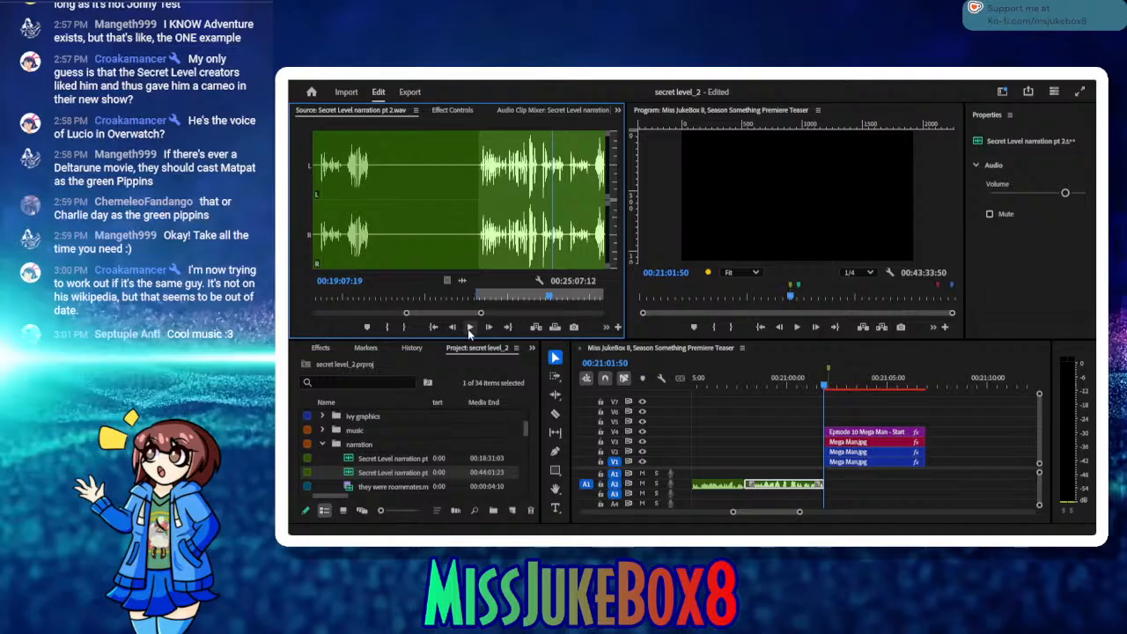
click(469, 327)
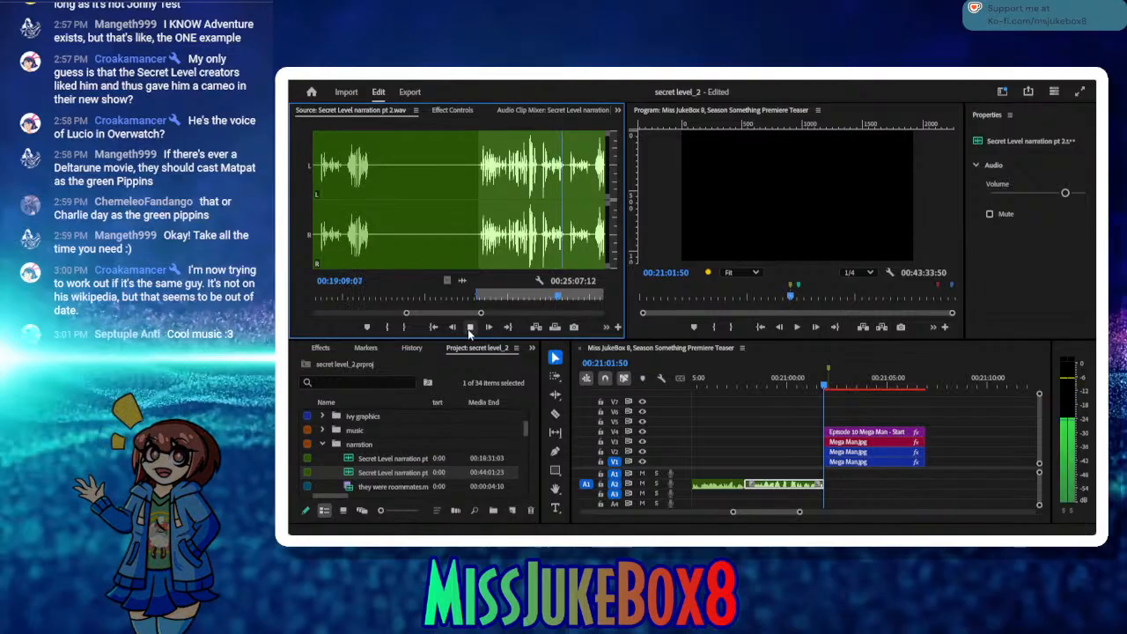
click(469, 326)
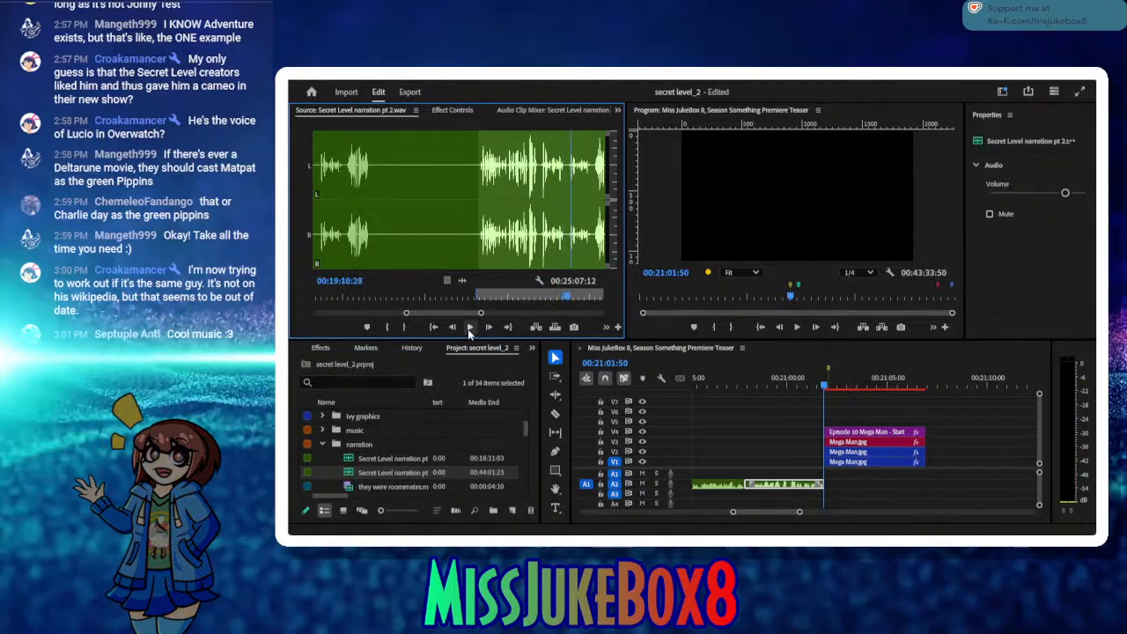
drag(568, 296, 544, 298)
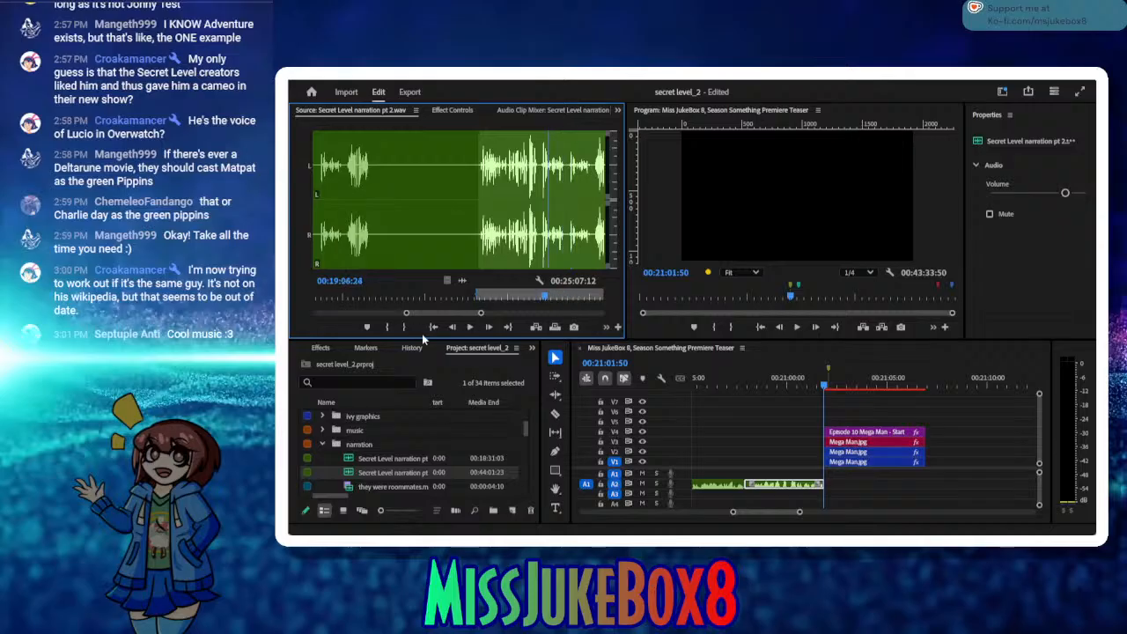
click(433, 327)
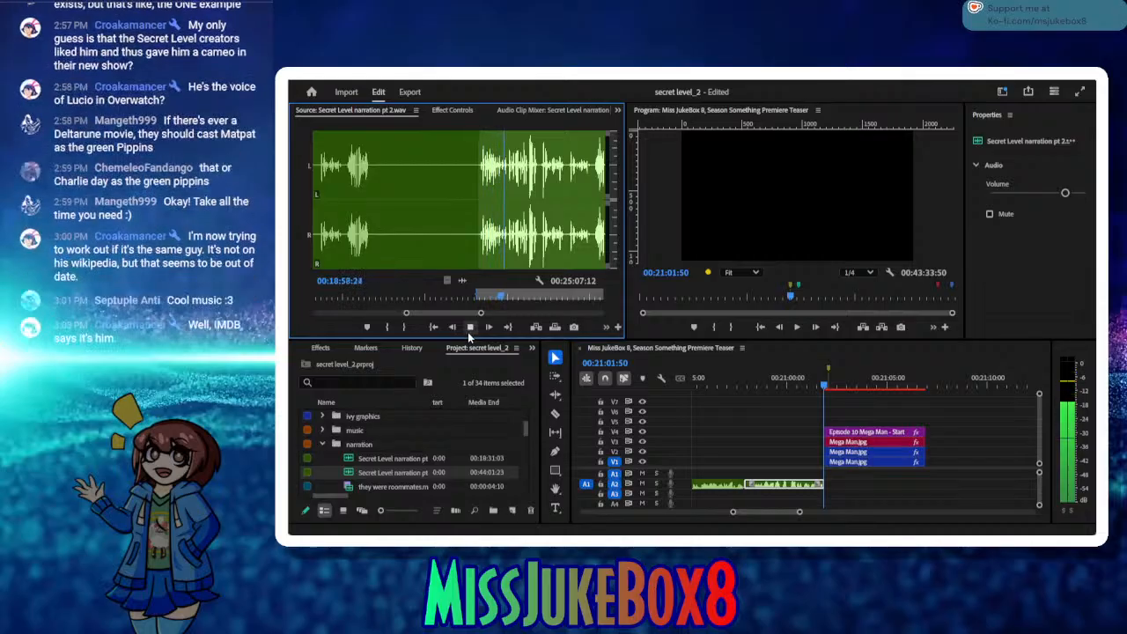
click(468, 332)
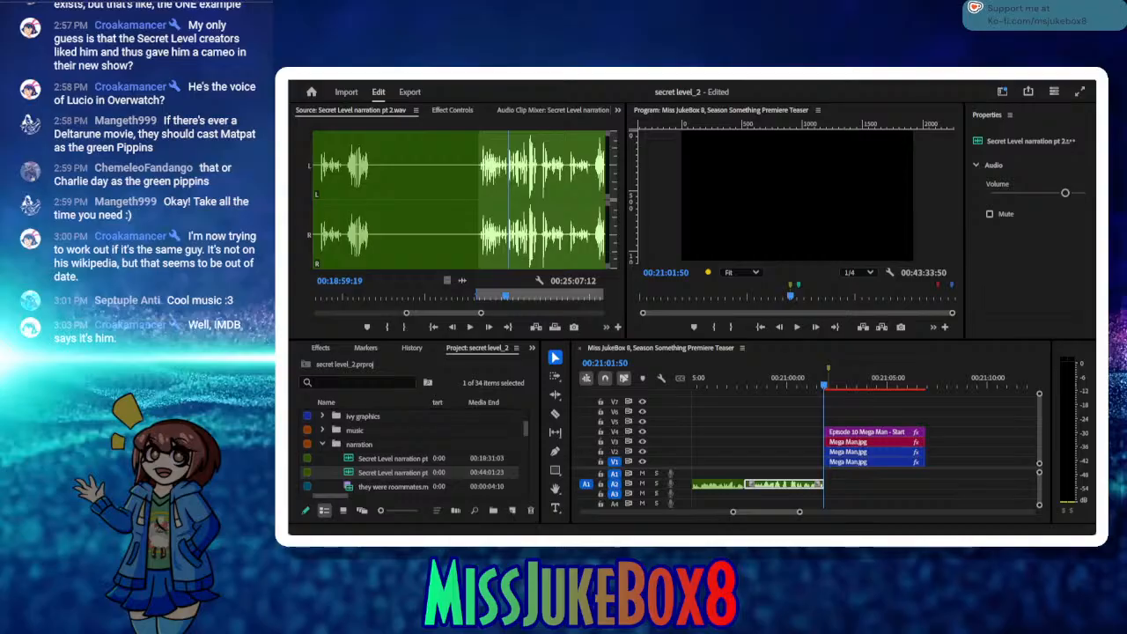
click(341, 332)
click(467, 331)
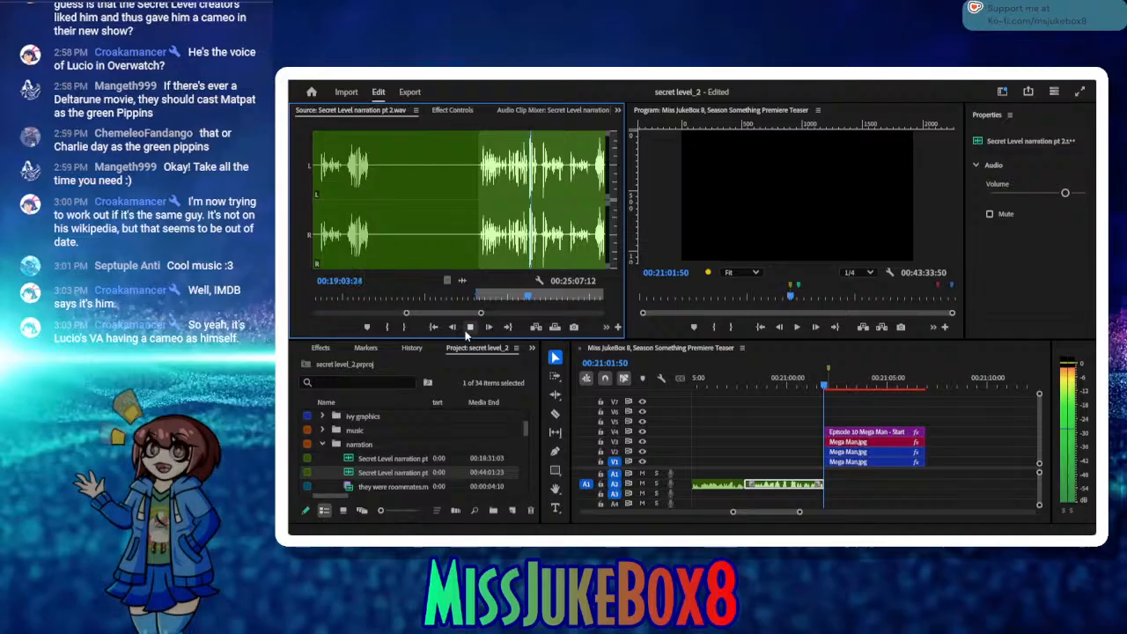
click(467, 331)
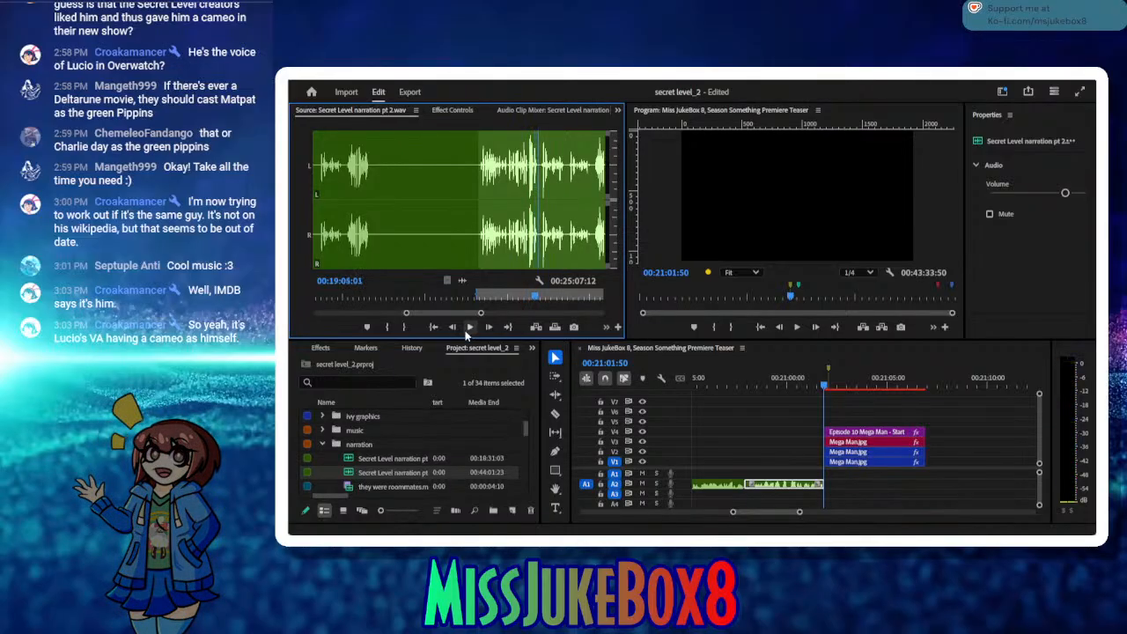
click(400, 327)
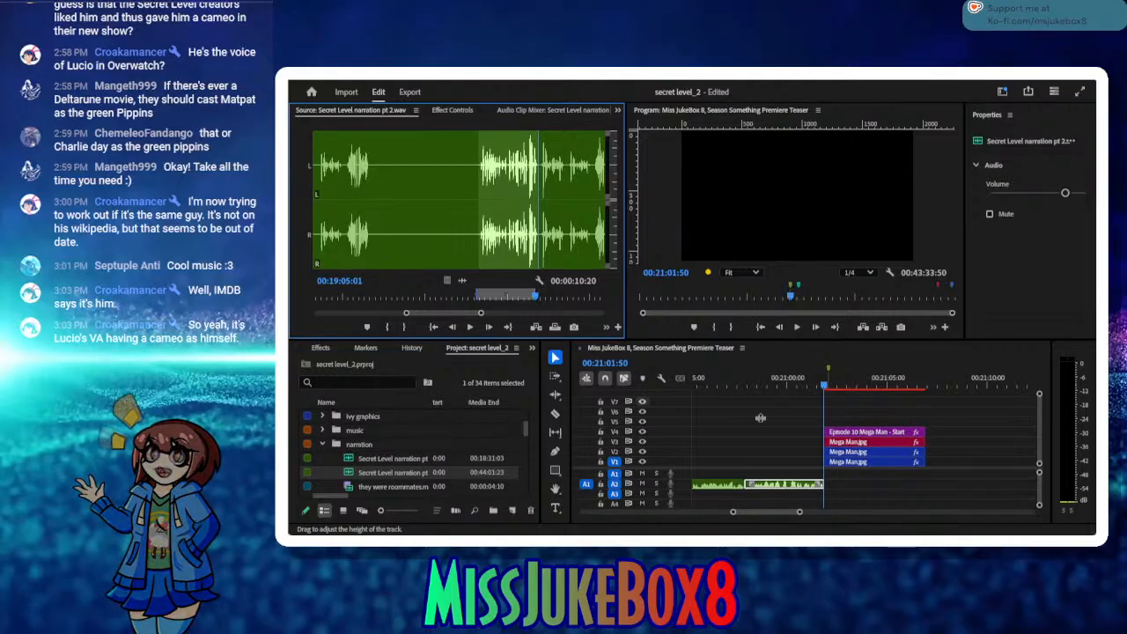
Step: Delete the A2 narration clip under 00:20:49:42 and insert the marked source take there in its place
drag(755, 381, 841, 403)
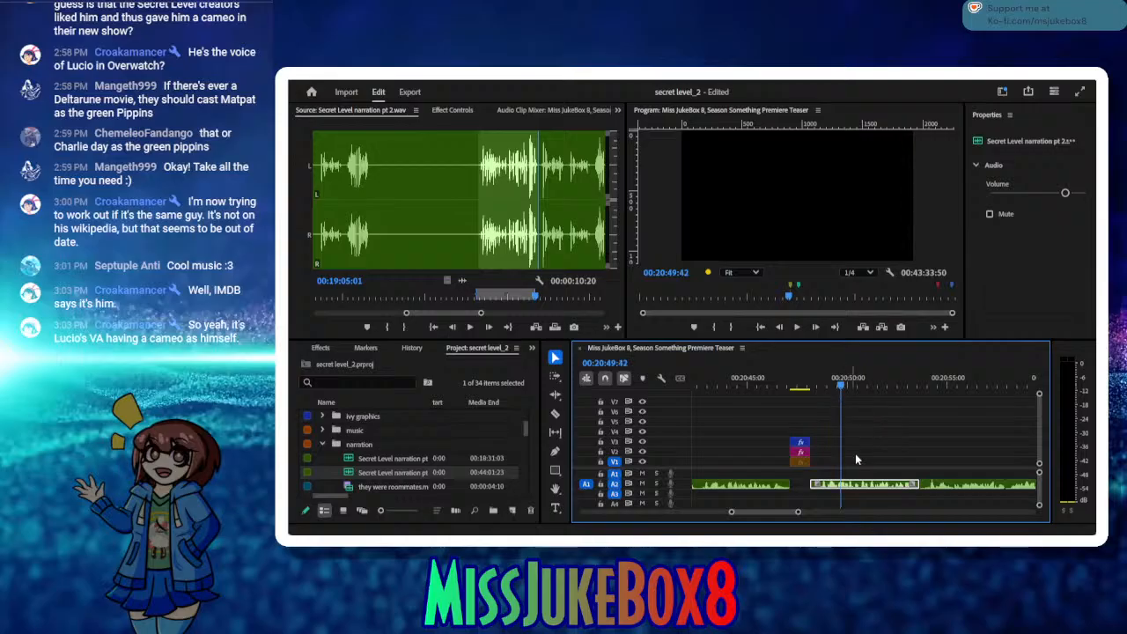
key(Delete)
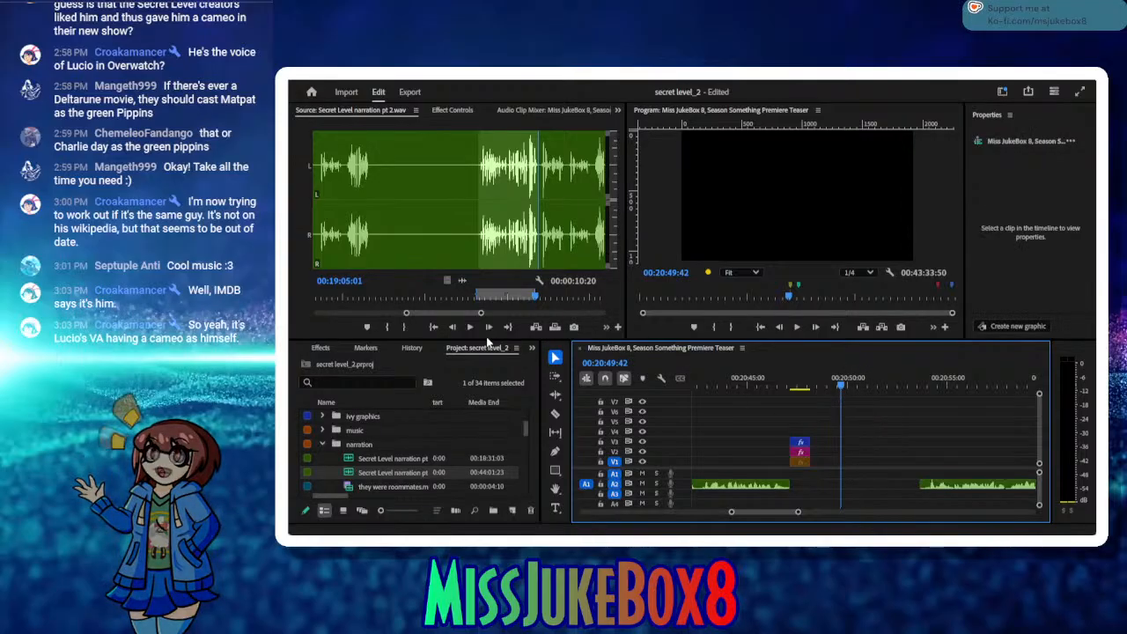
click(536, 326)
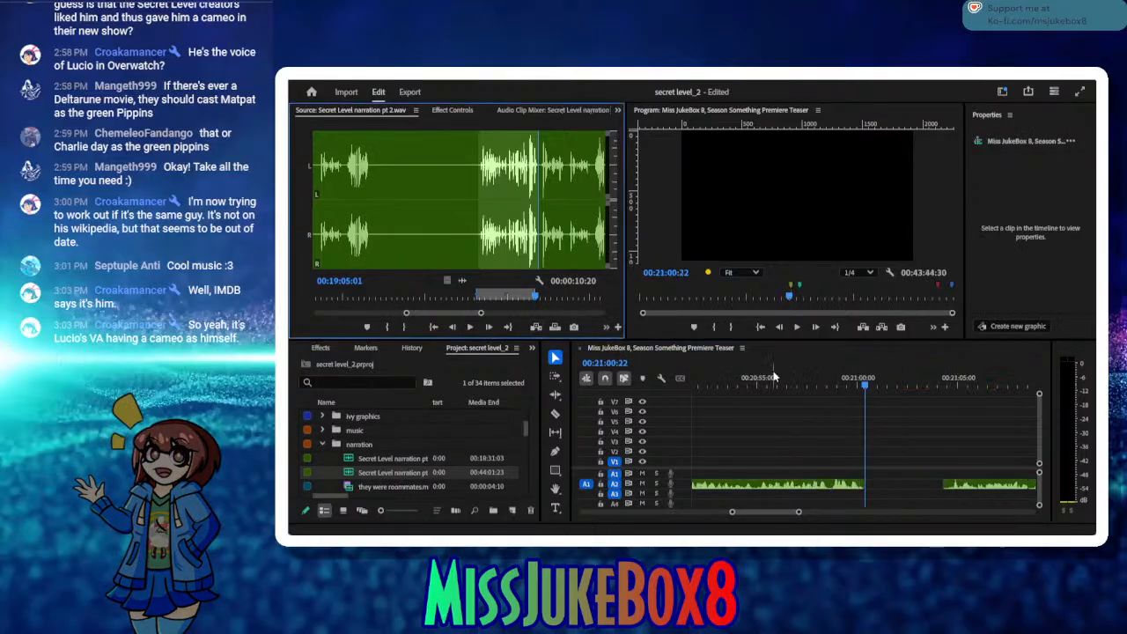
Step: Move the inserted narration clip back to where the preceding graphics end and close the gap after it on A2
drag(736, 386, 732, 422)
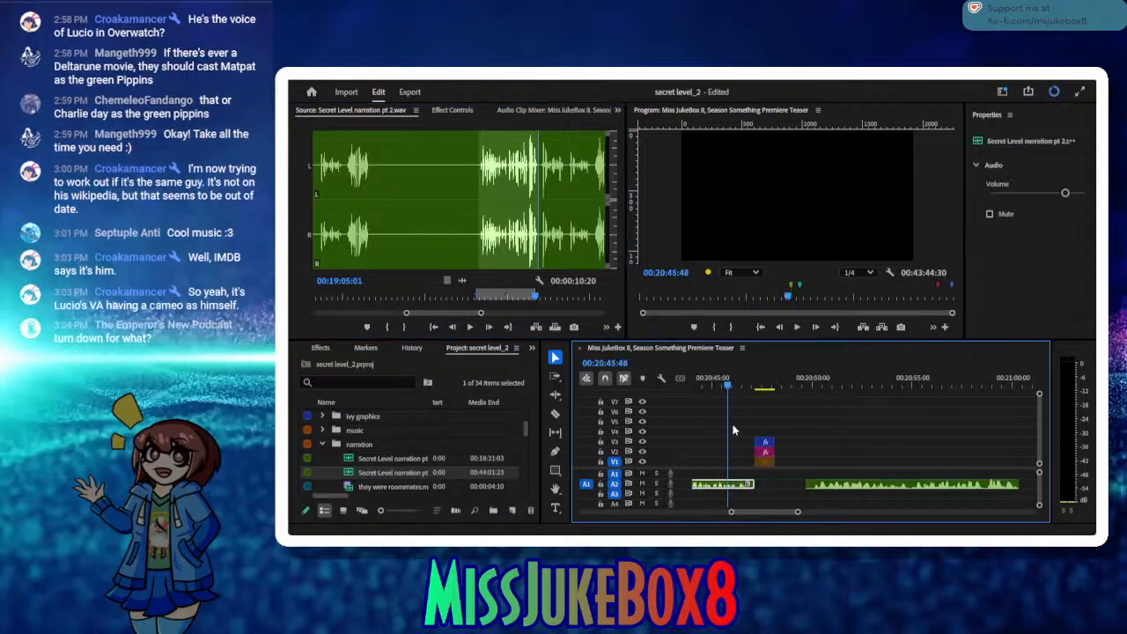
drag(836, 487, 810, 493)
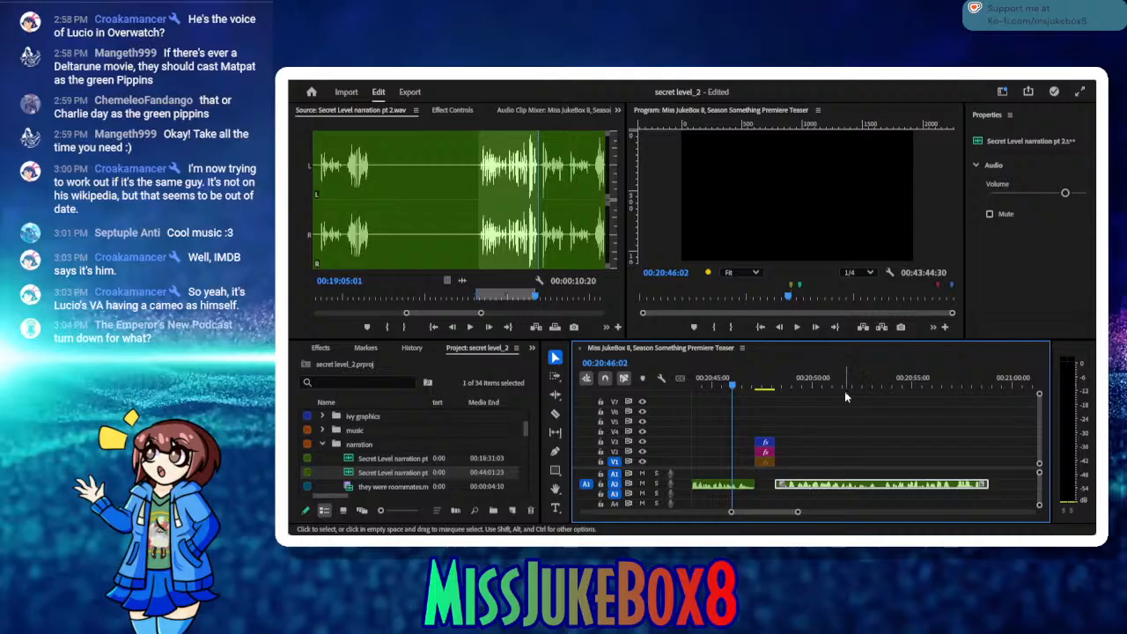
drag(844, 393, 916, 393)
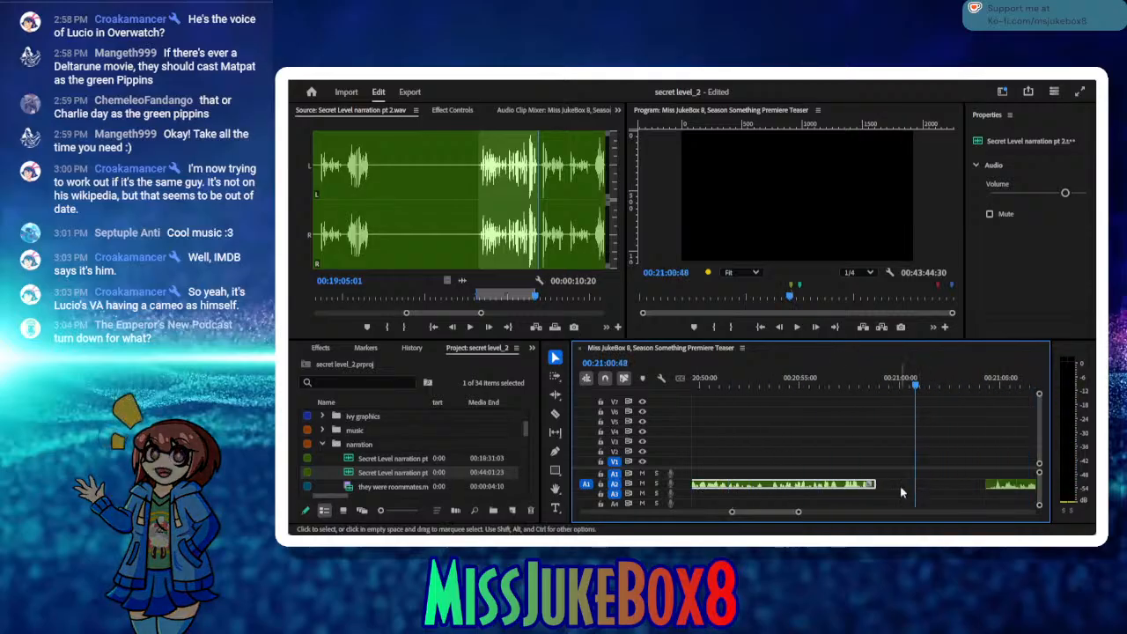
click(899, 487)
key(Delete)
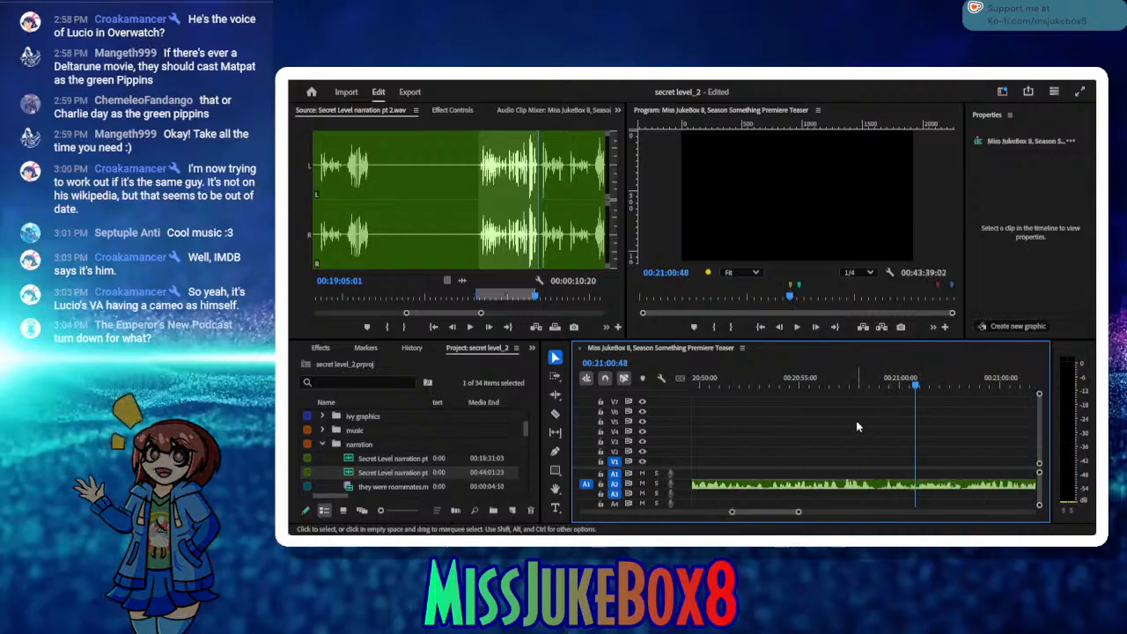
Step: Check the replaced narration around 00:20:57:21, play the source beyond its Out point and move the sequence playhead past the Mega Man graphics to 00:21:12:50
click(847, 386)
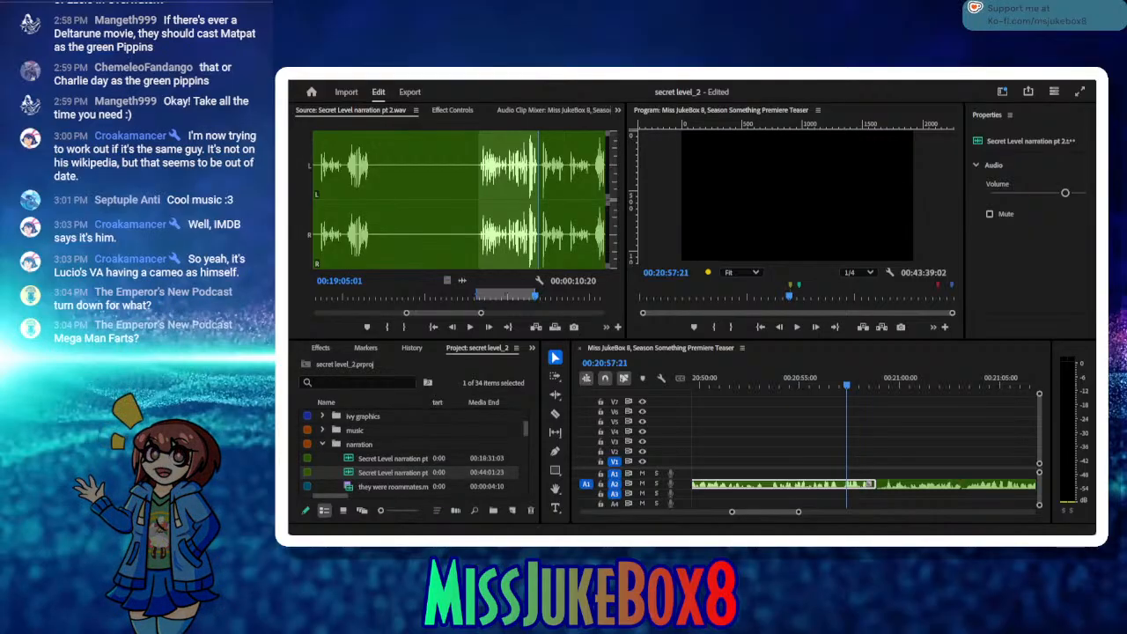
click(673, 359)
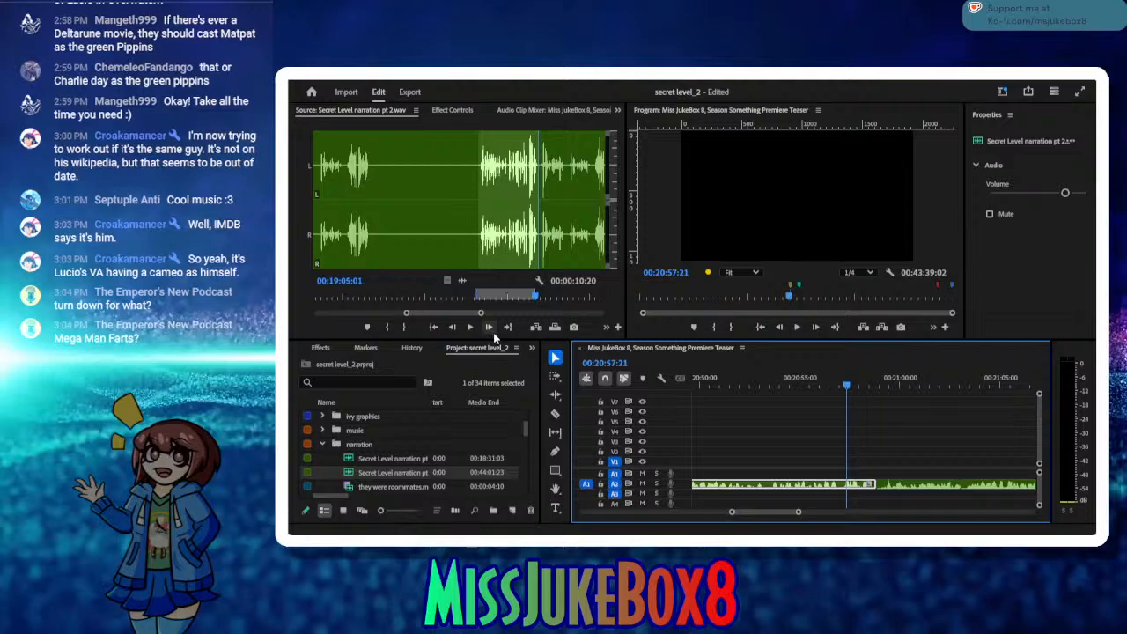
click(493, 332)
click(493, 332)
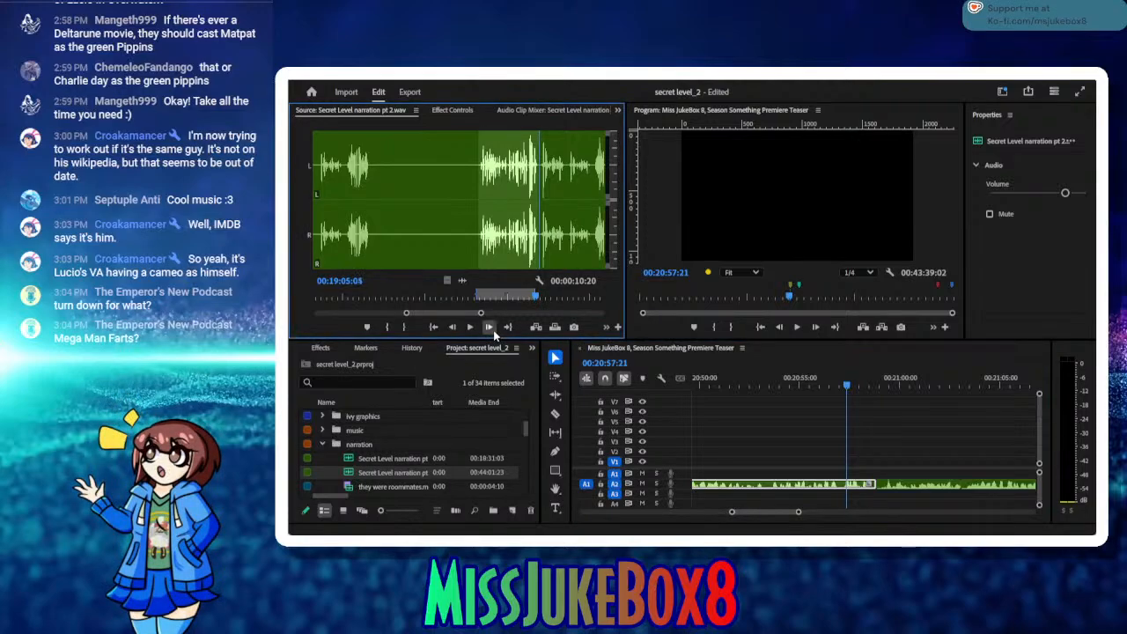
click(471, 328)
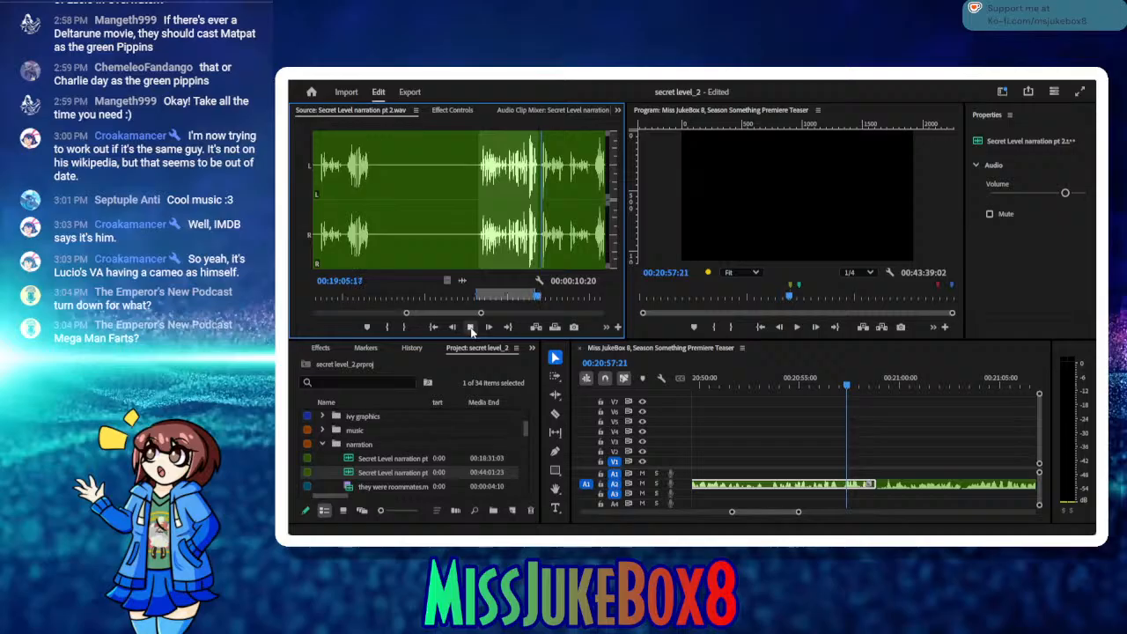
drag(864, 385, 945, 387)
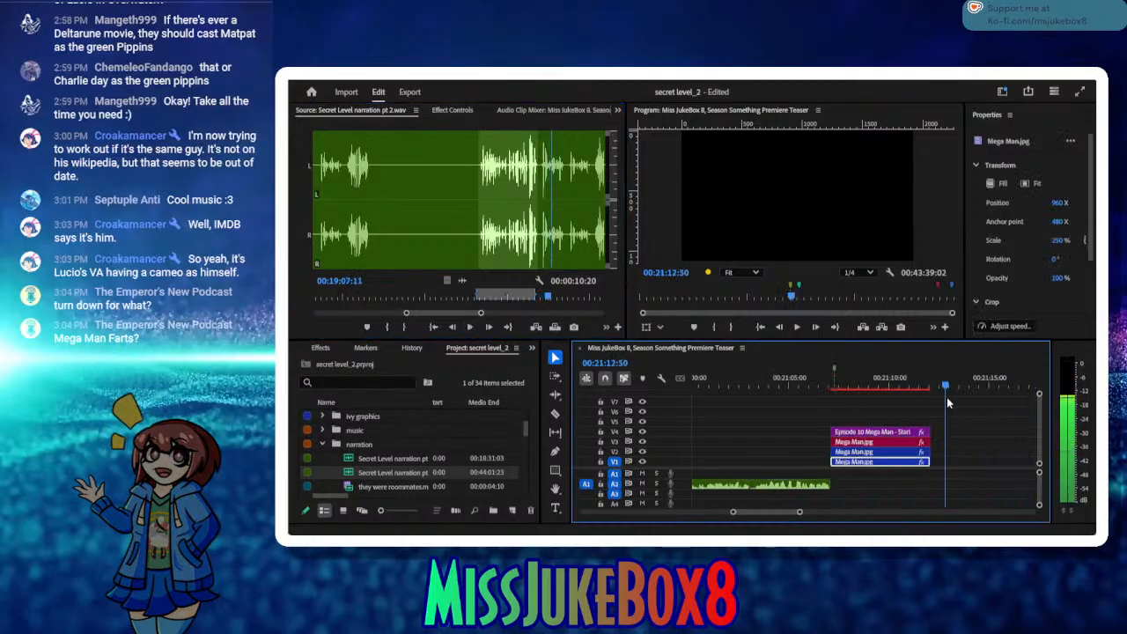
Step: Play the source narration beyond the previous take and mark a new In point at 00:19:25:10
click(469, 327)
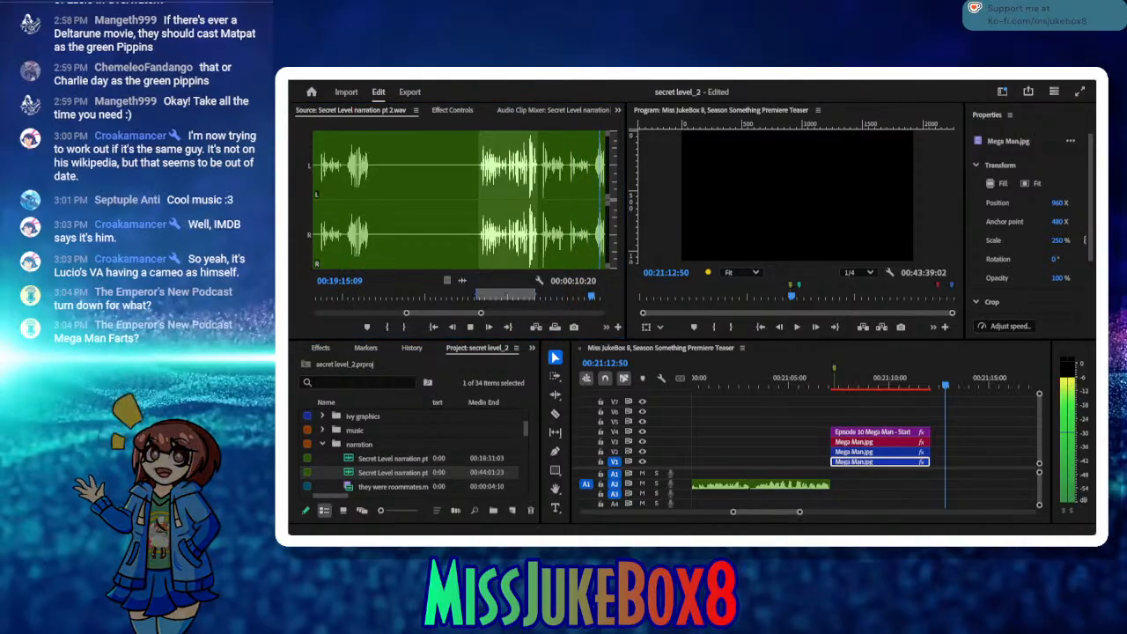
click(470, 329)
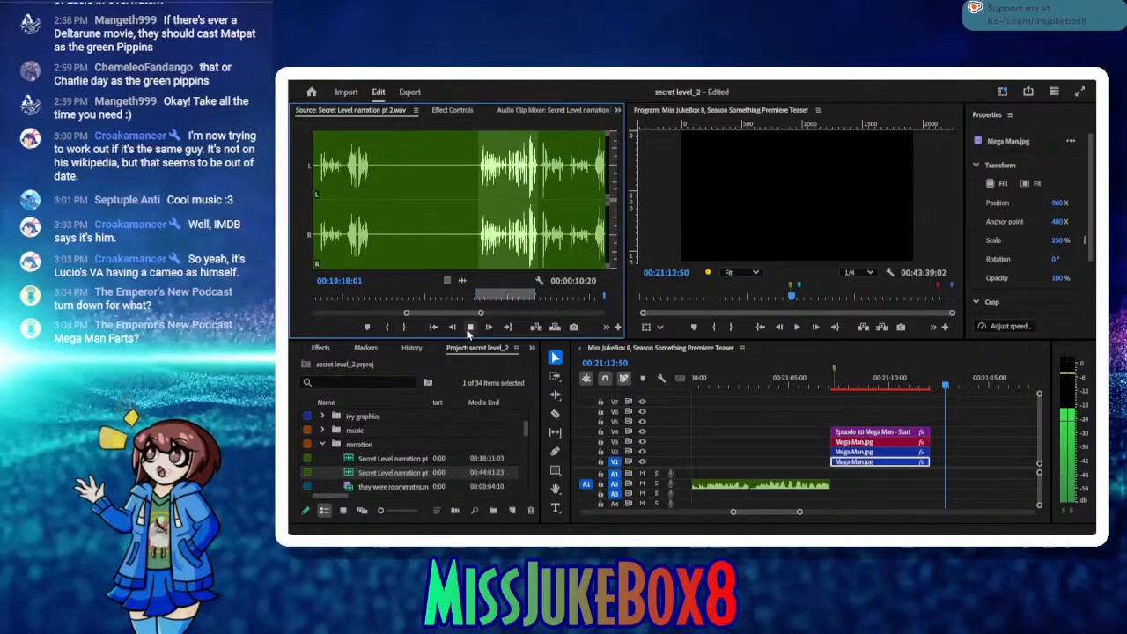
click(470, 328)
click(470, 327)
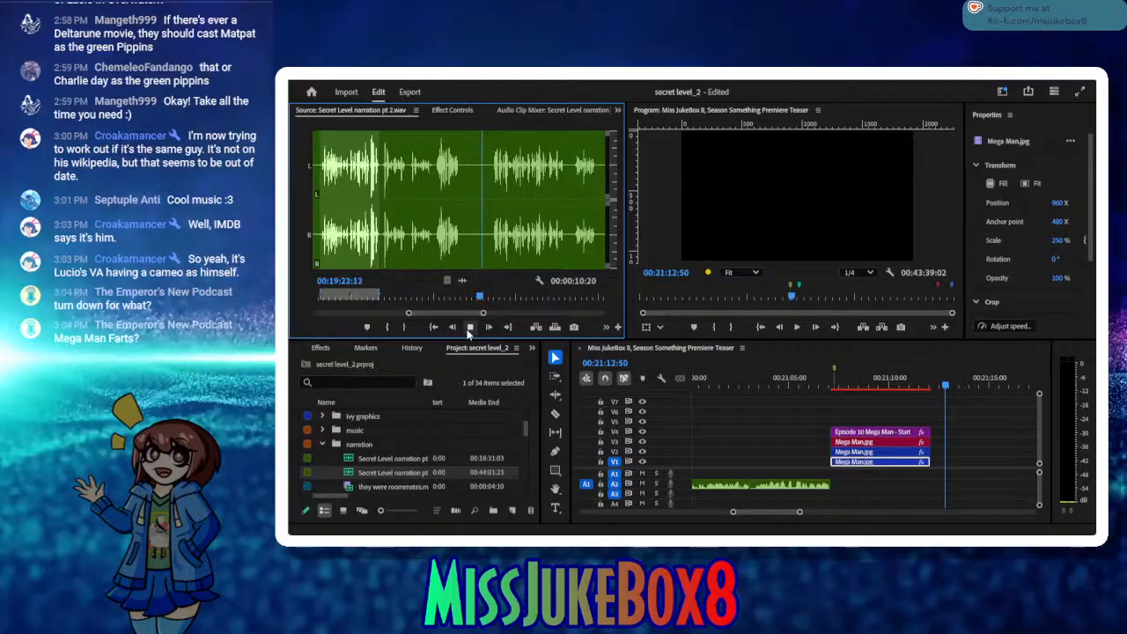
click(470, 328)
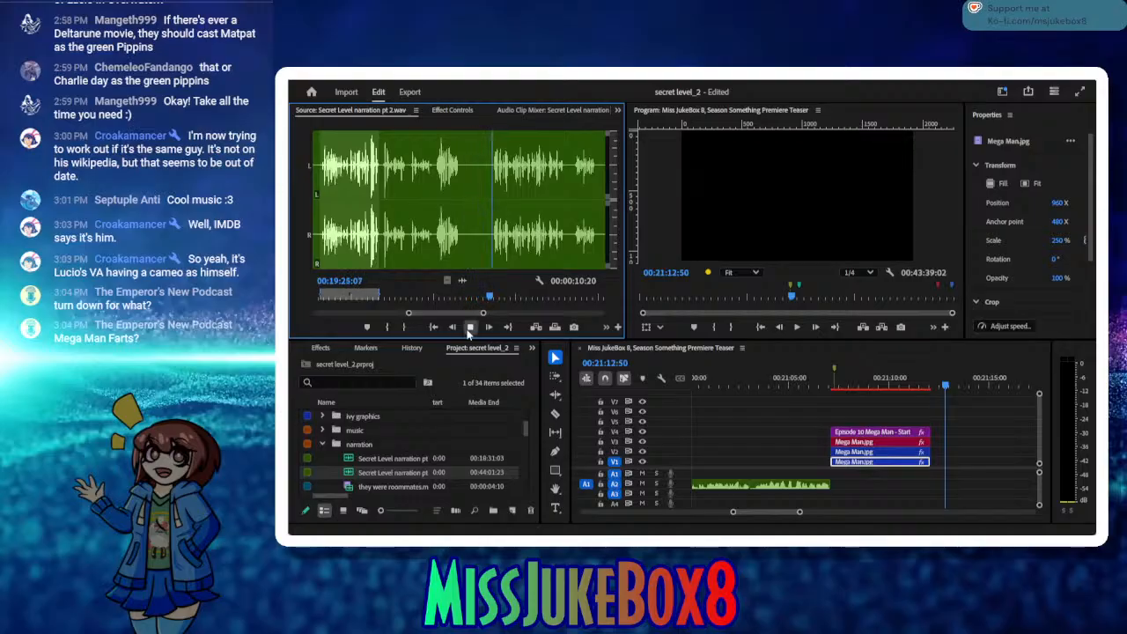
click(386, 327)
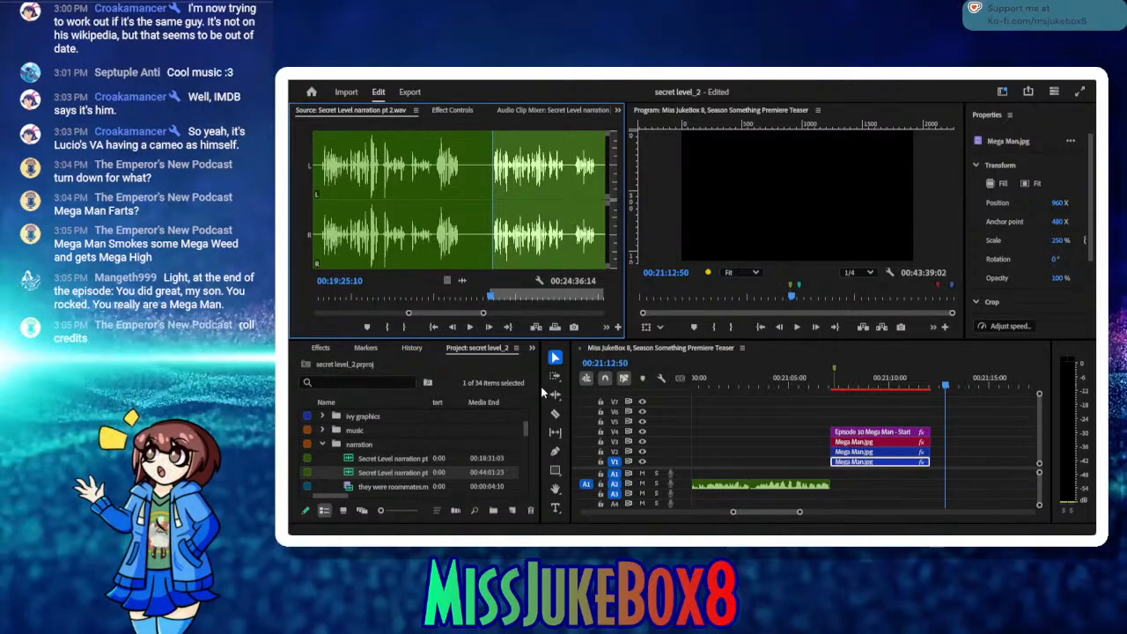
Step: Audition the source take from its In point, replay its ending and mark the Out point at 00:19:35:03
click(471, 328)
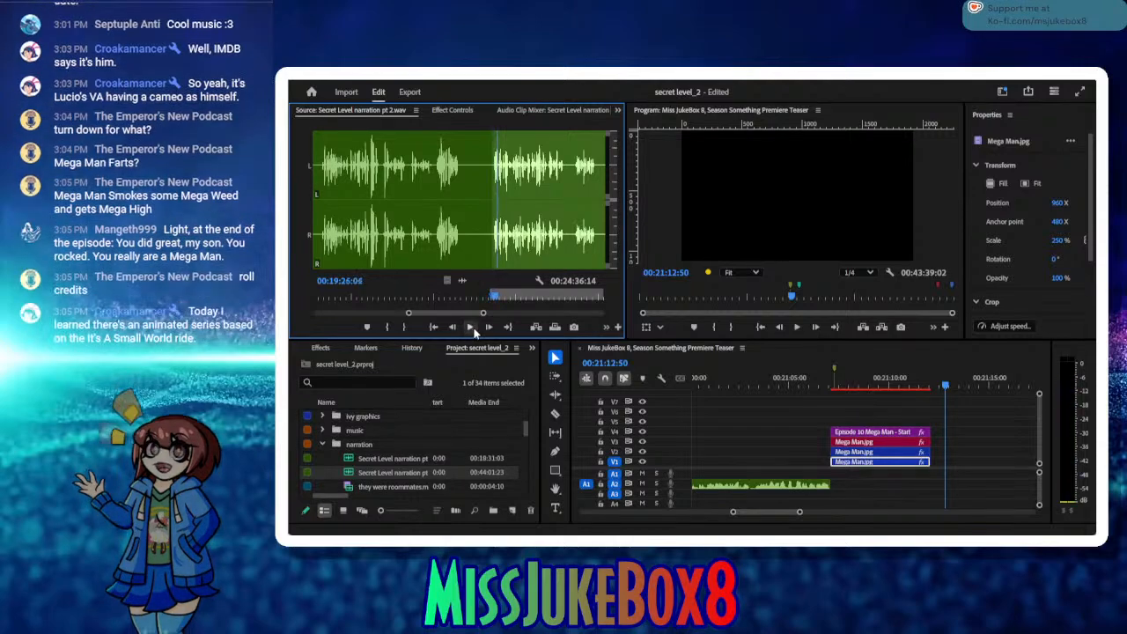
click(434, 328)
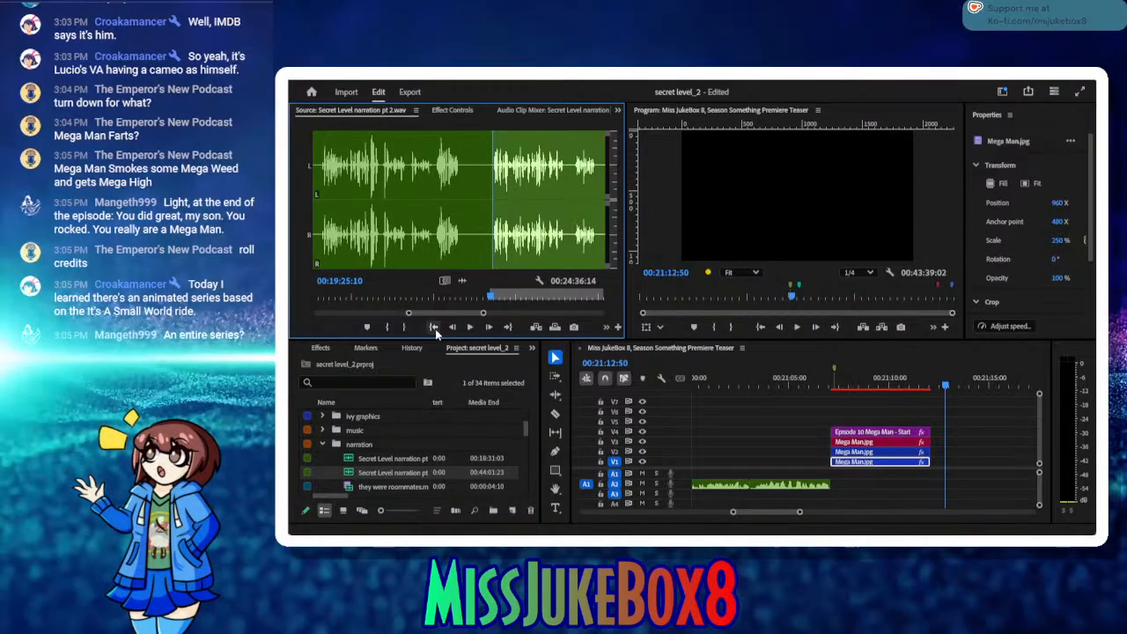
click(469, 327)
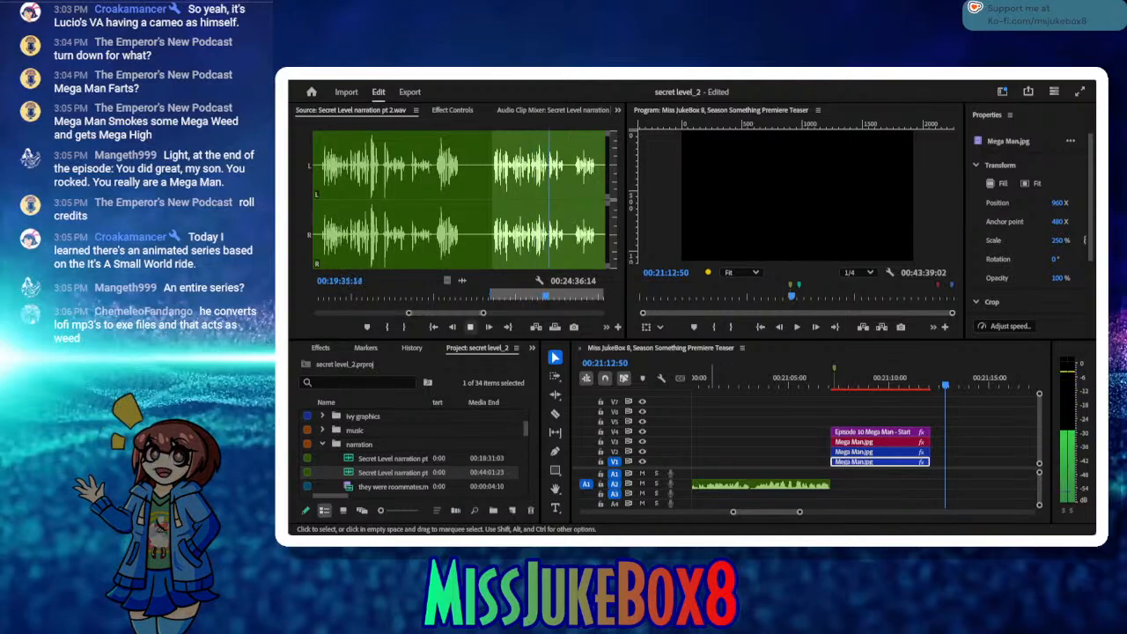
click(470, 327)
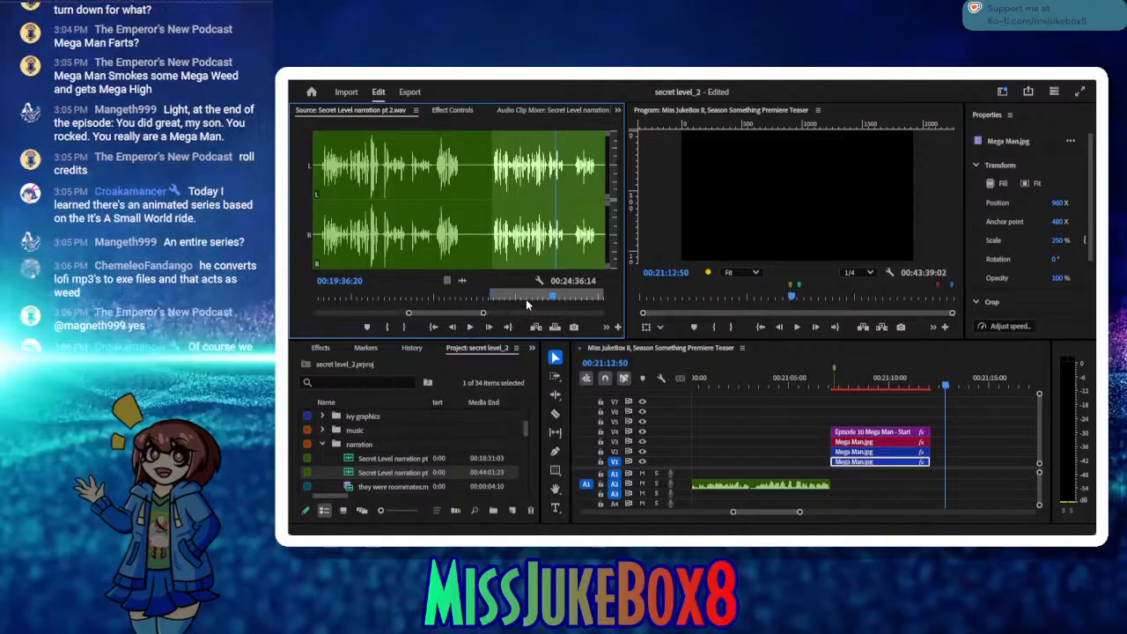
drag(552, 298, 536, 298)
click(469, 326)
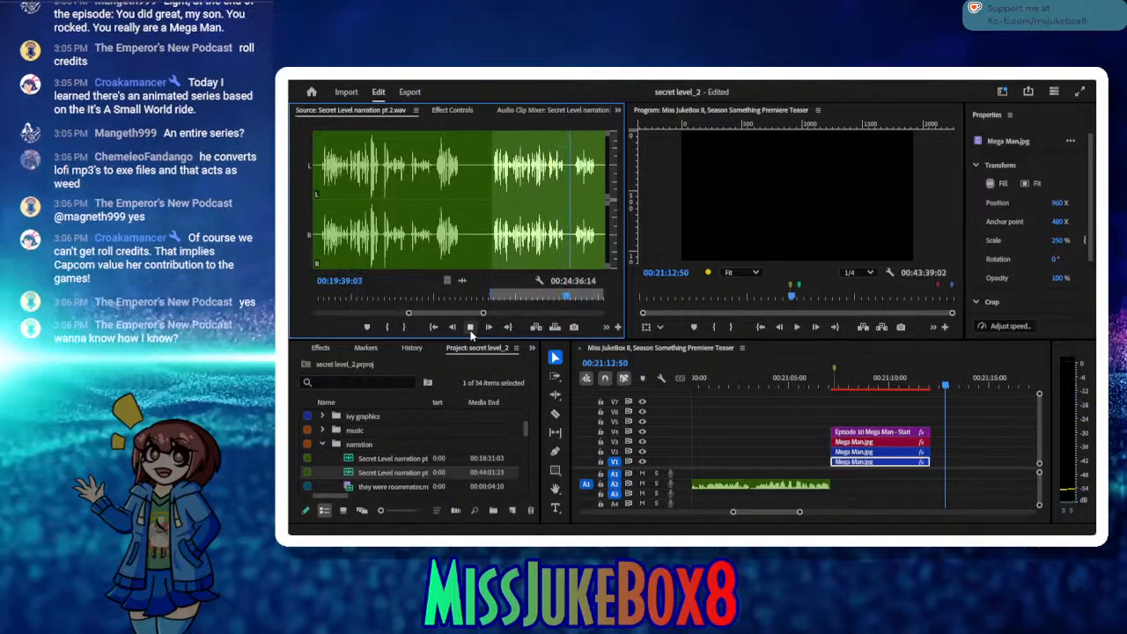
click(471, 329)
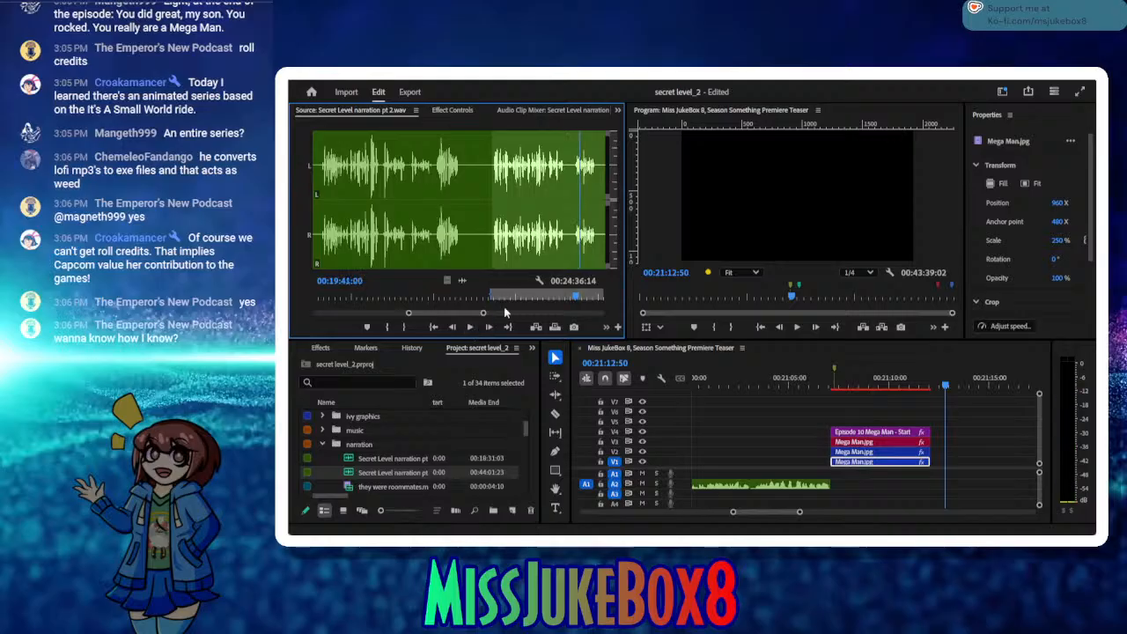
drag(574, 298, 540, 298)
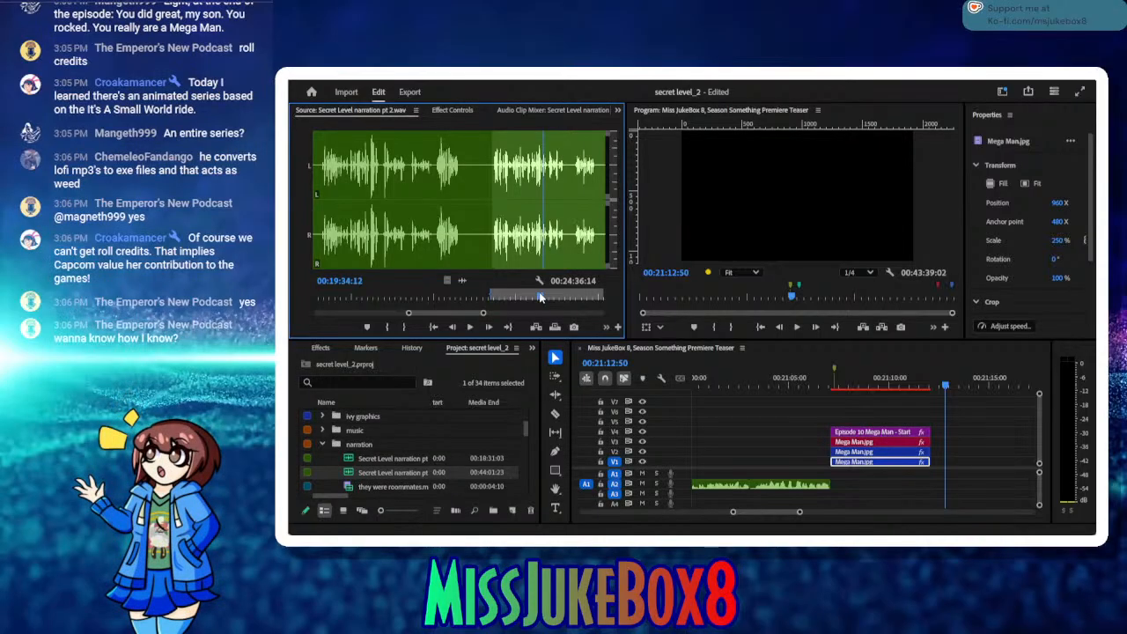
drag(537, 297, 533, 297)
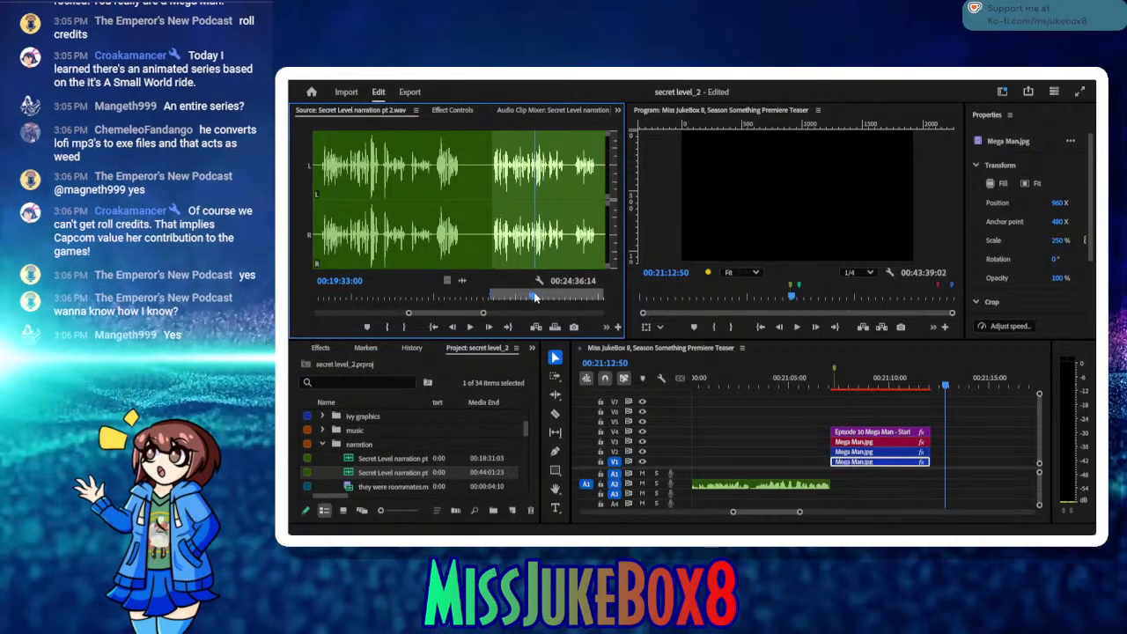
click(469, 328)
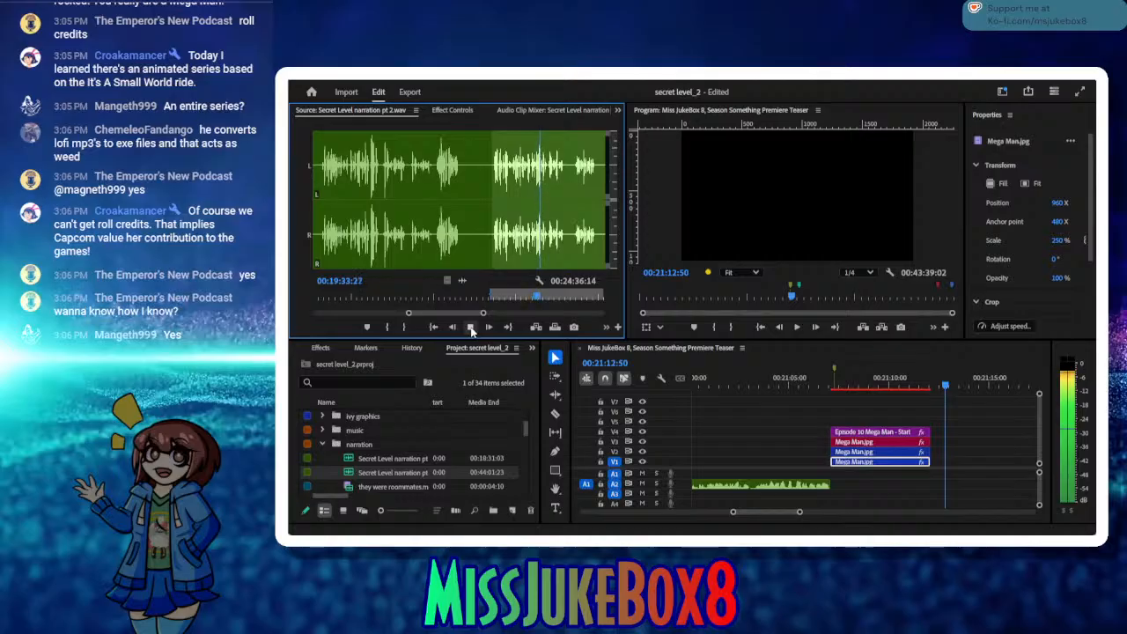
click(471, 328)
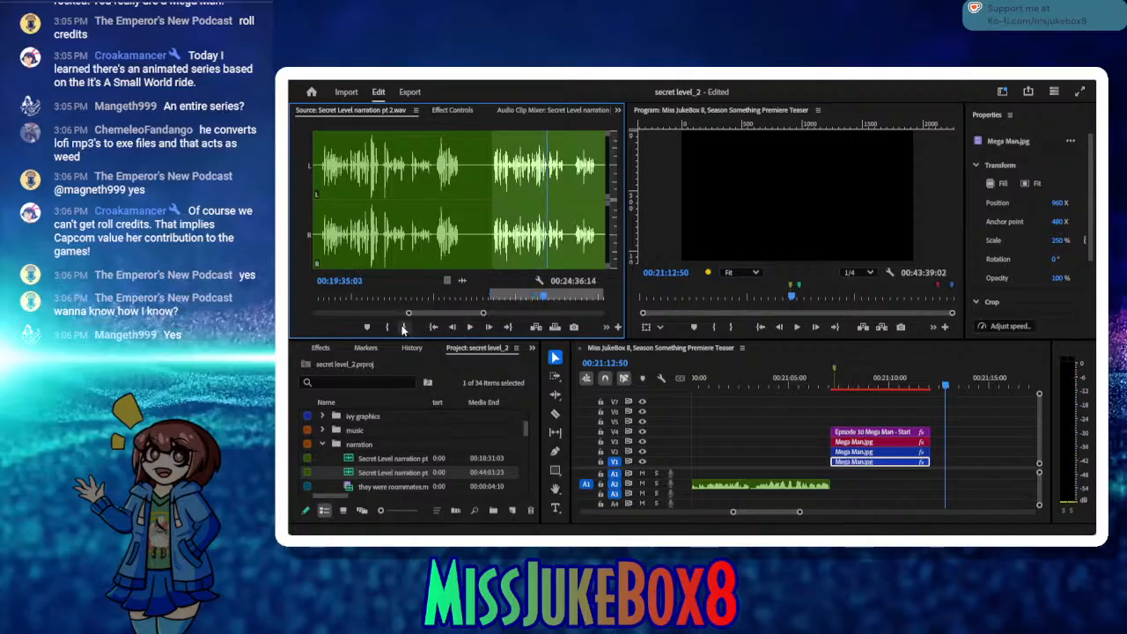
click(403, 327)
Step: Insert the marked source take on A2 and move it back to where the Mega Man graphics end
click(553, 328)
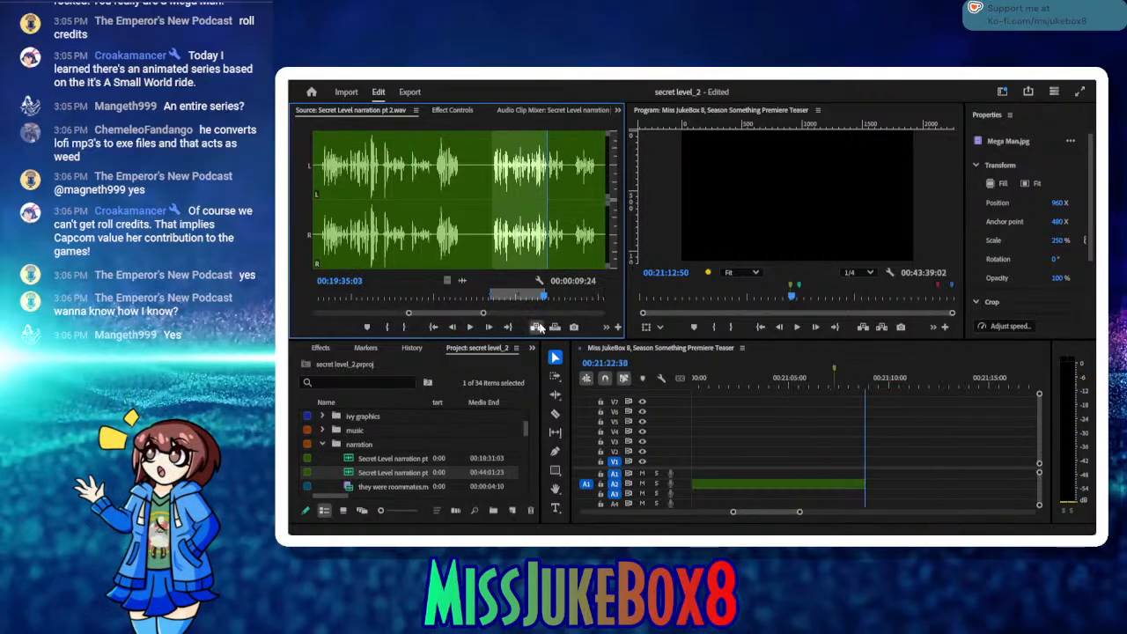
drag(670, 384, 855, 407)
drag(891, 489, 887, 490)
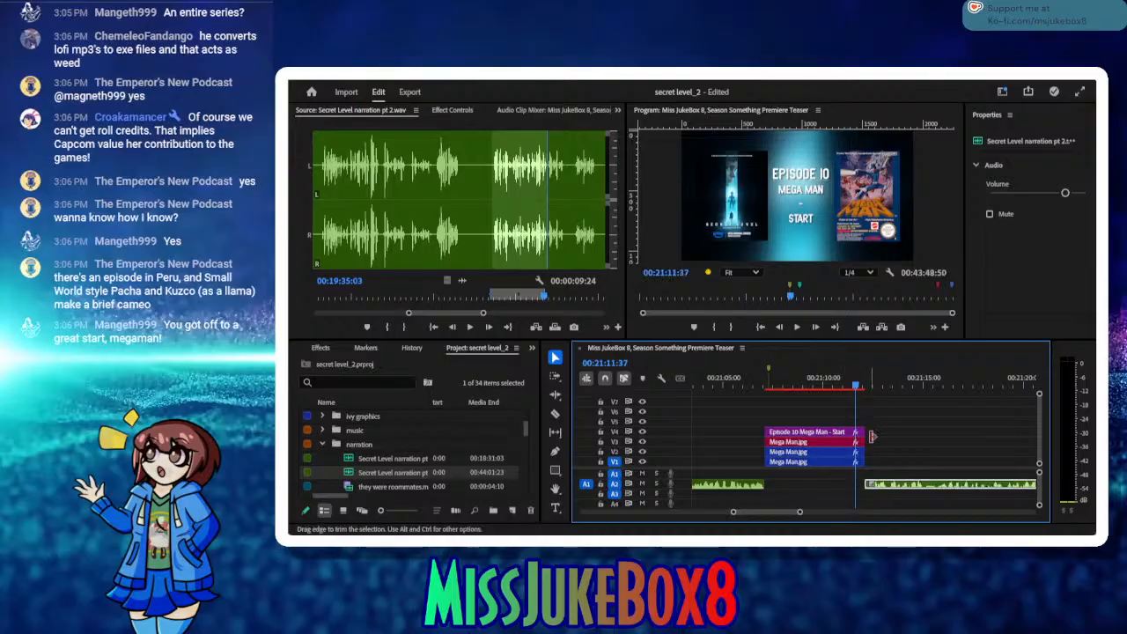
Step: Move the sequence playhead just past the inserted narration to 00:21:22:13 and deselect the clip
drag(878, 385, 854, 405)
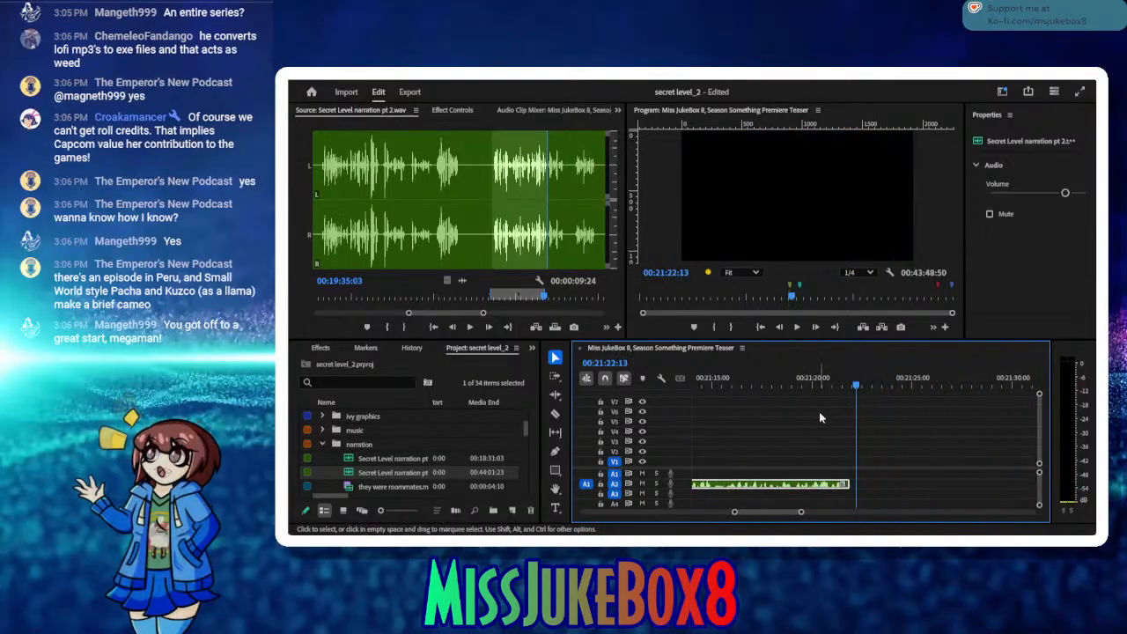
click(819, 411)
click(817, 429)
click(816, 401)
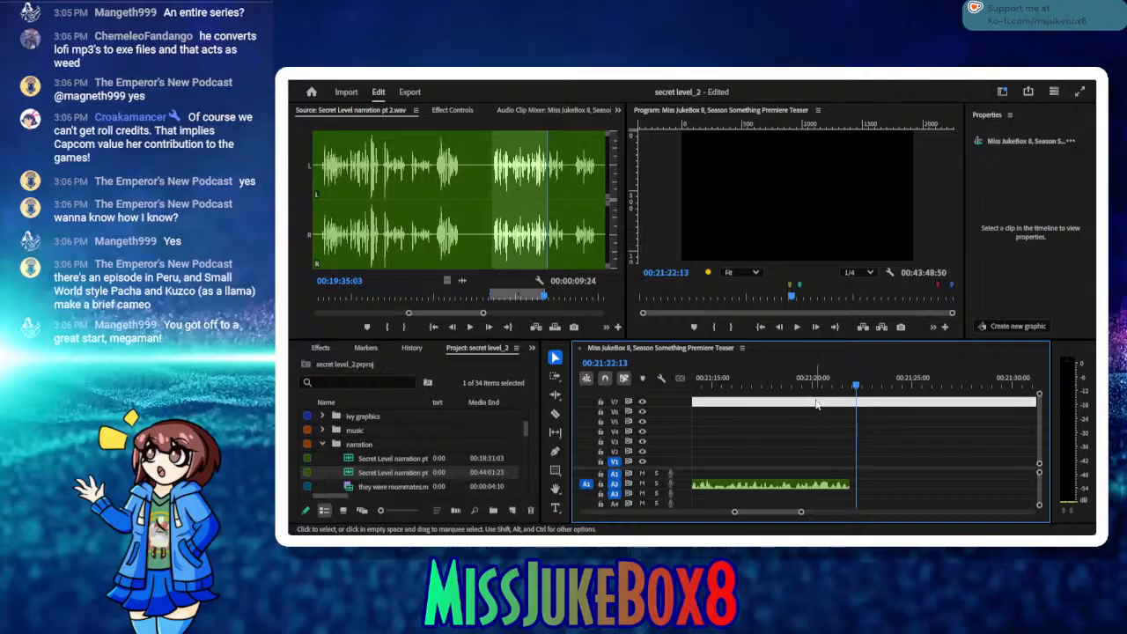
Step: Play the source beyond its Out point, step back a frame and mark a new In point at 00:19:40:05
click(501, 326)
click(470, 326)
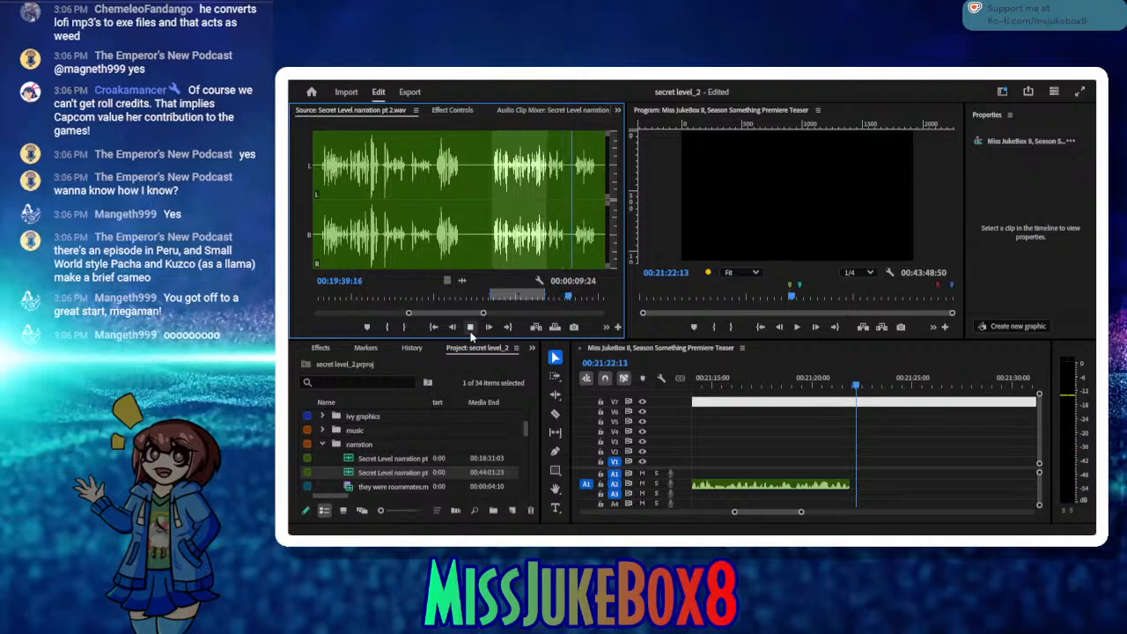
click(471, 330)
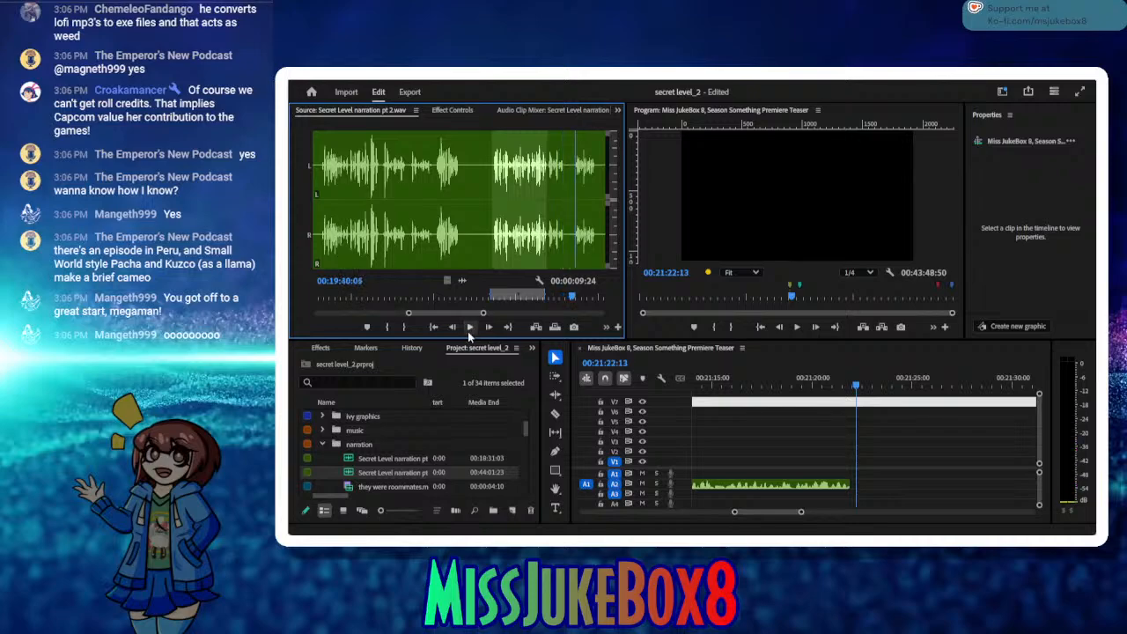
click(456, 330)
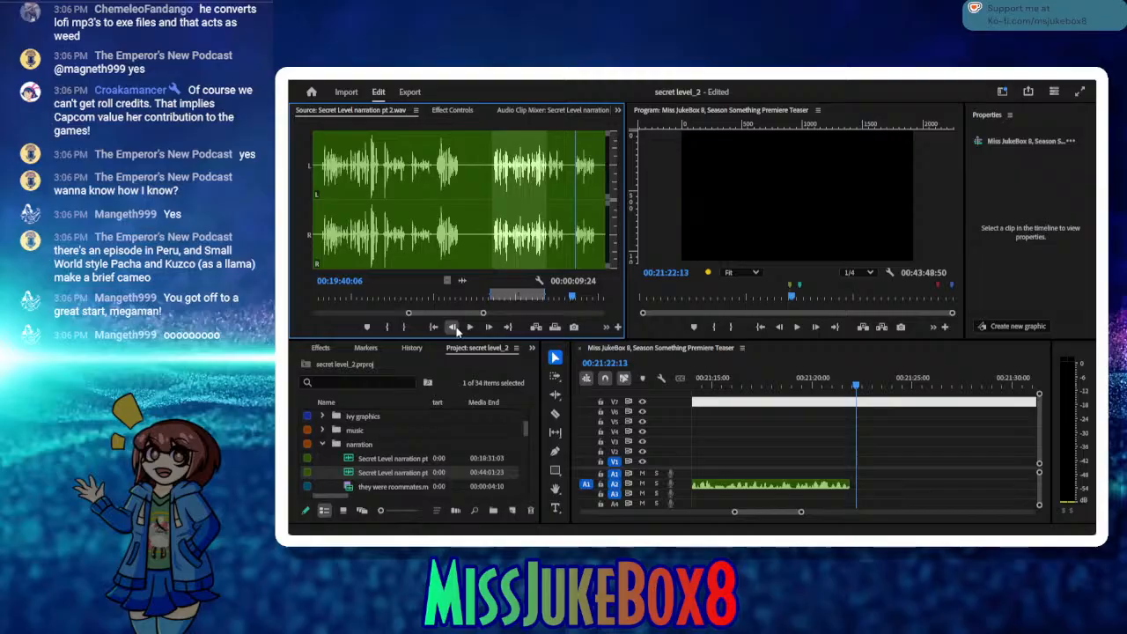
click(456, 330)
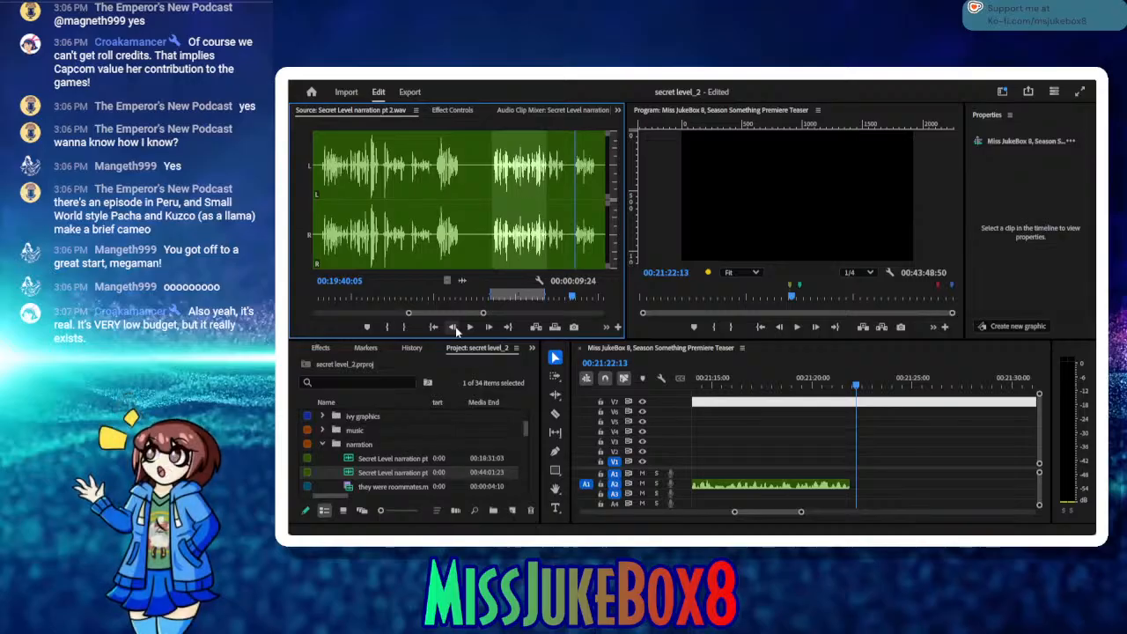
click(386, 327)
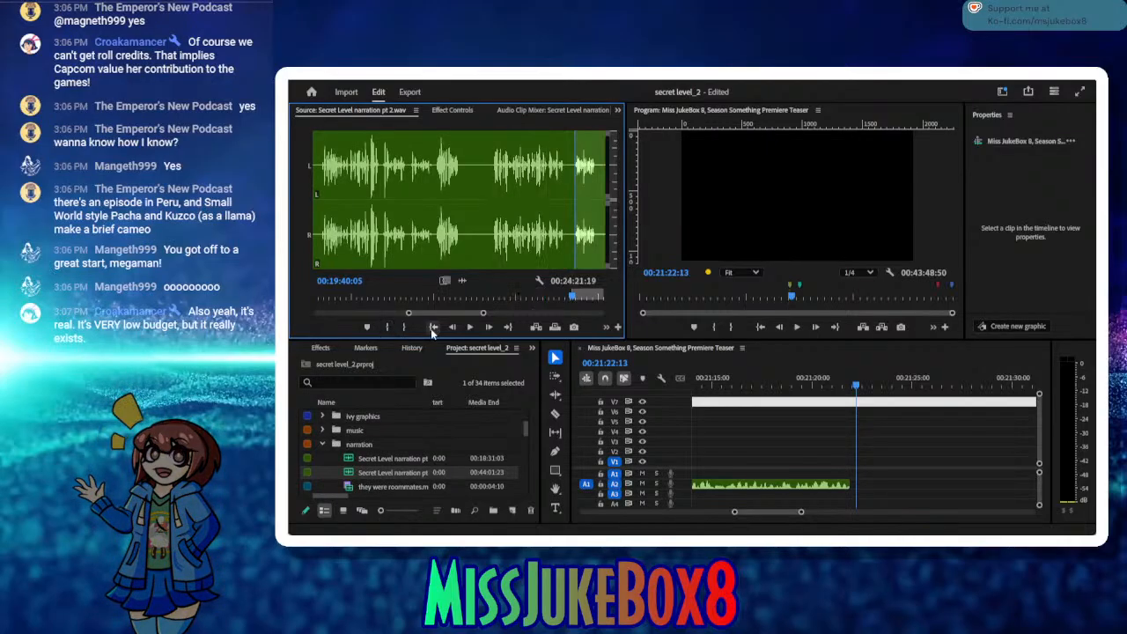
Step: Audition the next source phrase, move the In point to 00:19:45:13 and play from there
click(471, 326)
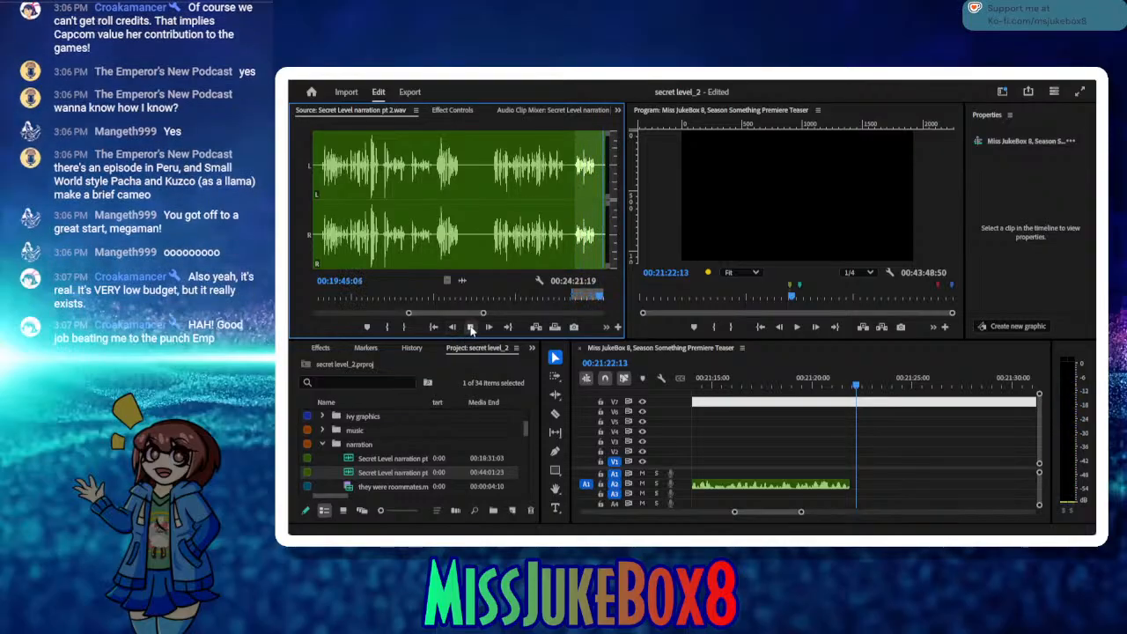
click(471, 327)
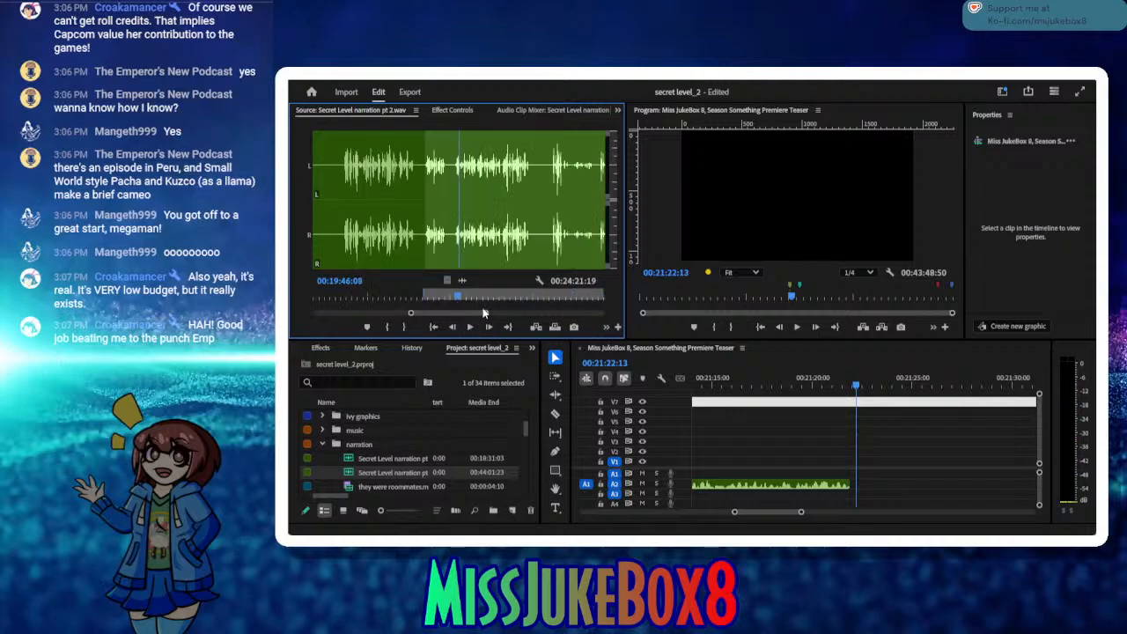
drag(452, 297, 454, 296)
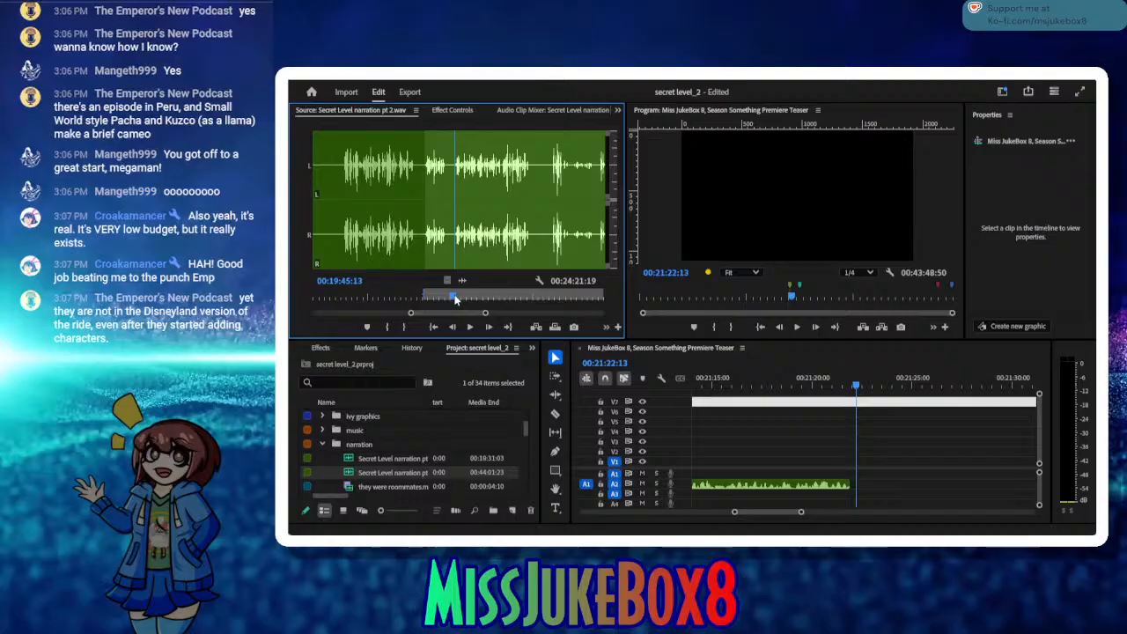
click(388, 328)
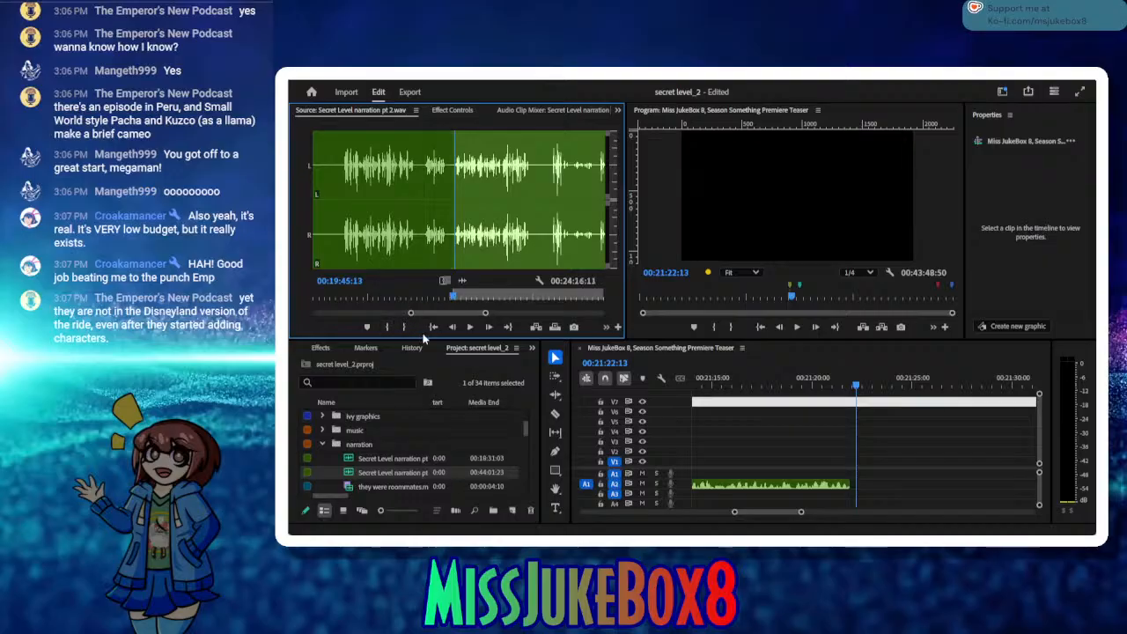
click(471, 328)
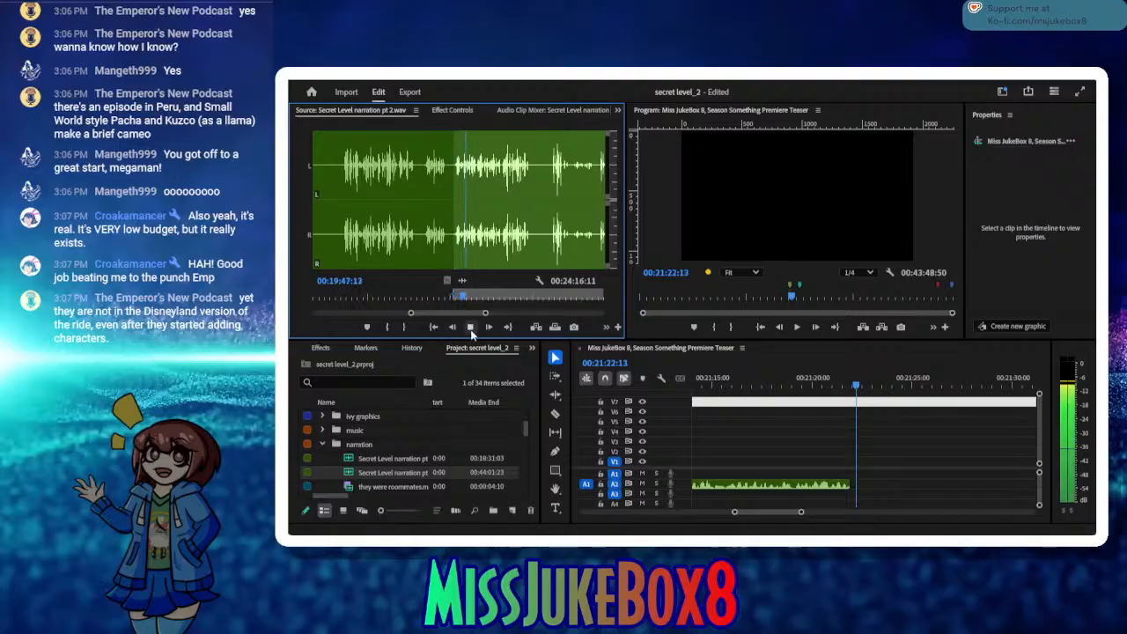
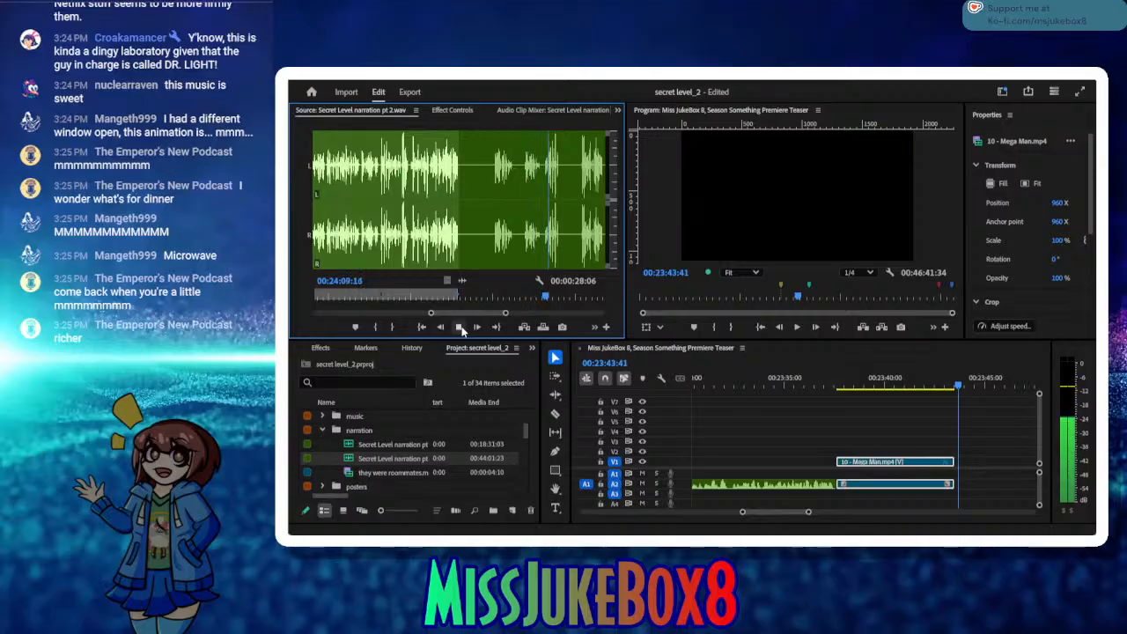
Step: Mark the source take from In 00:24:05:04 to Out 00:24:11:14 and listen to what follows the Out point
click(461, 328)
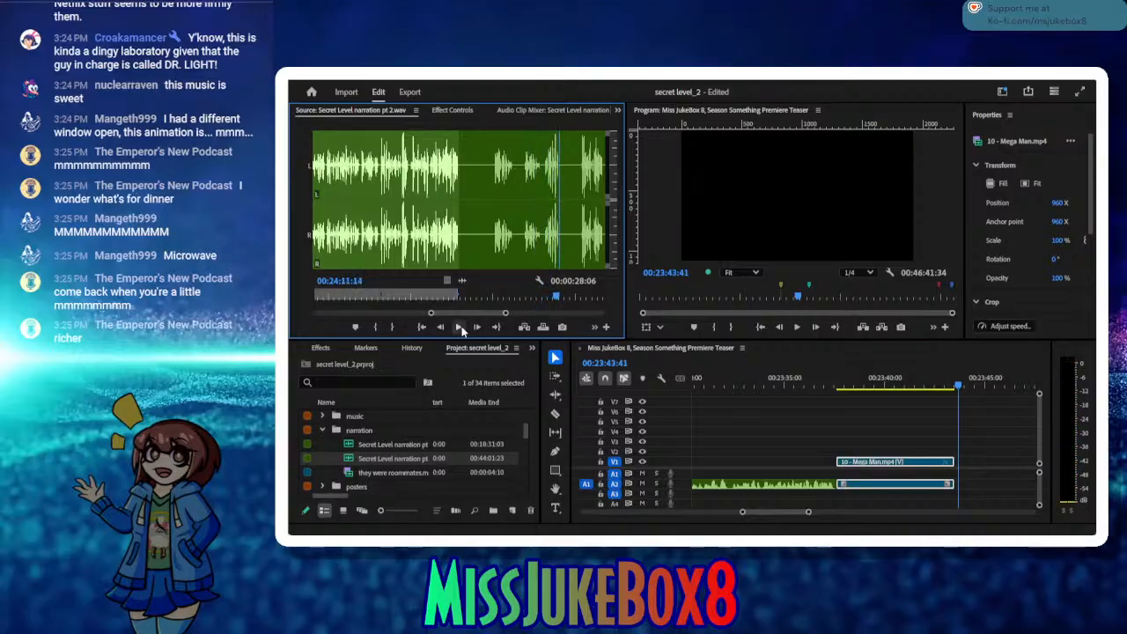
click(393, 328)
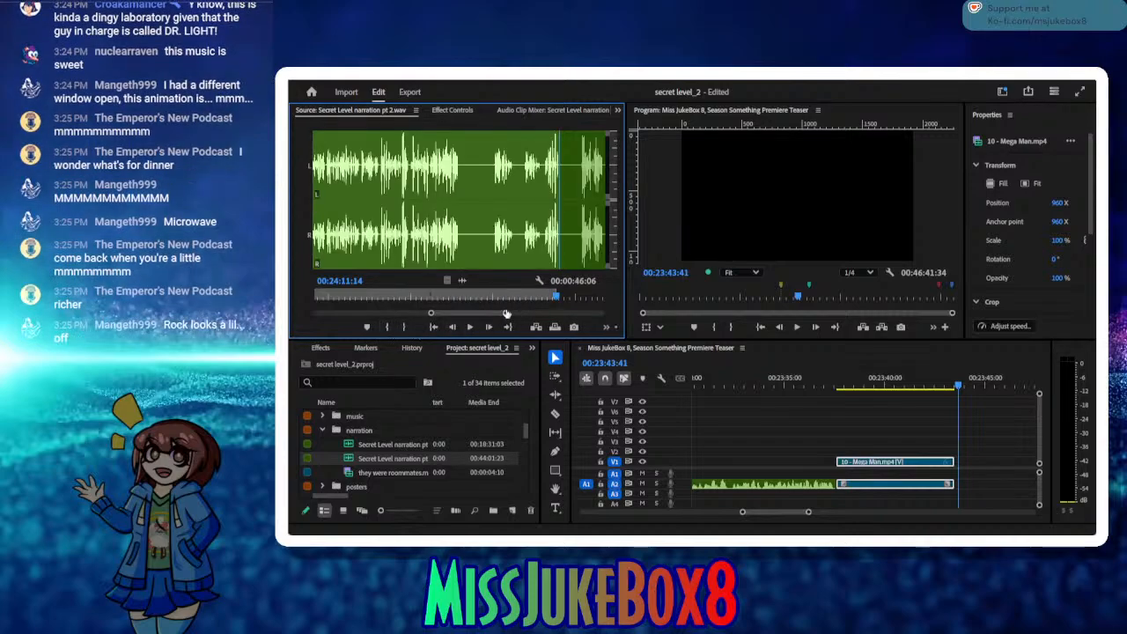
drag(535, 297, 523, 296)
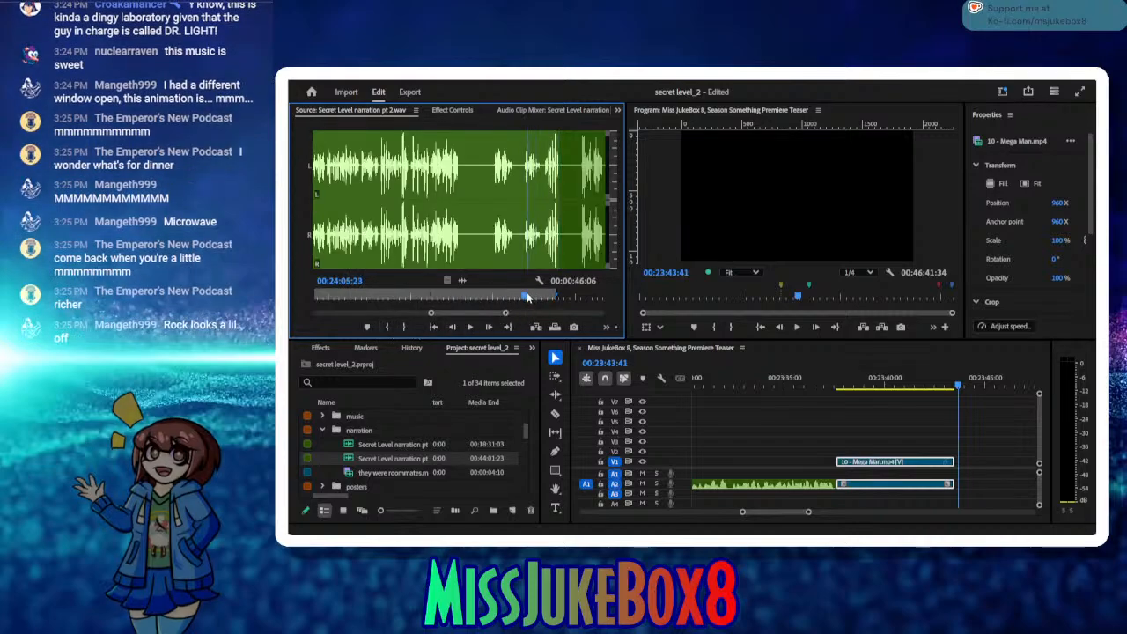
click(388, 327)
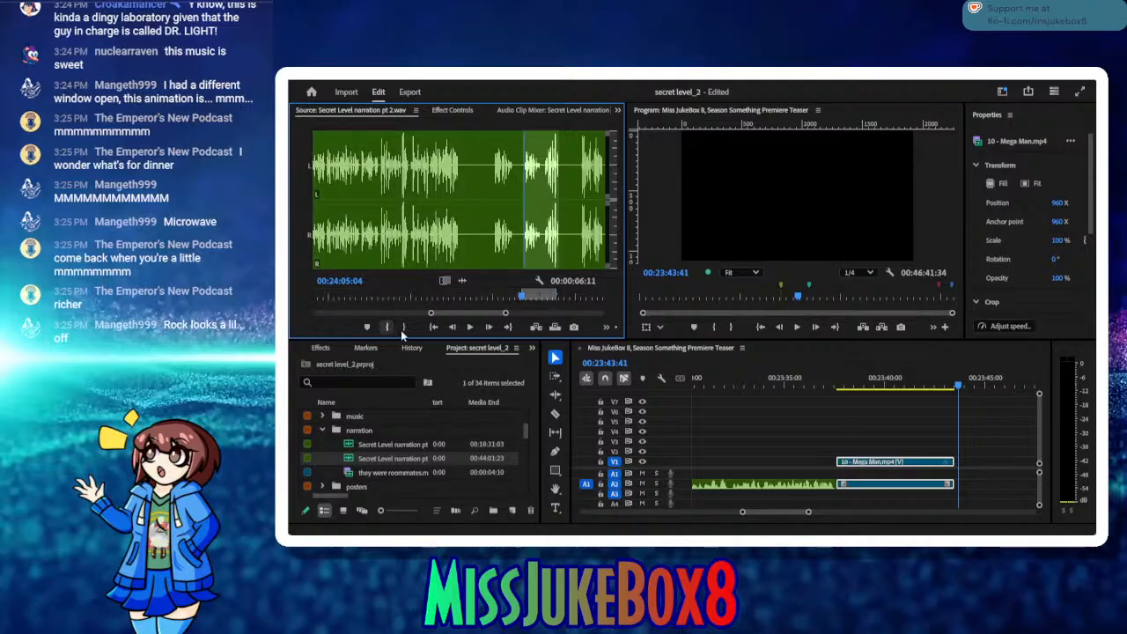
click(507, 327)
click(472, 329)
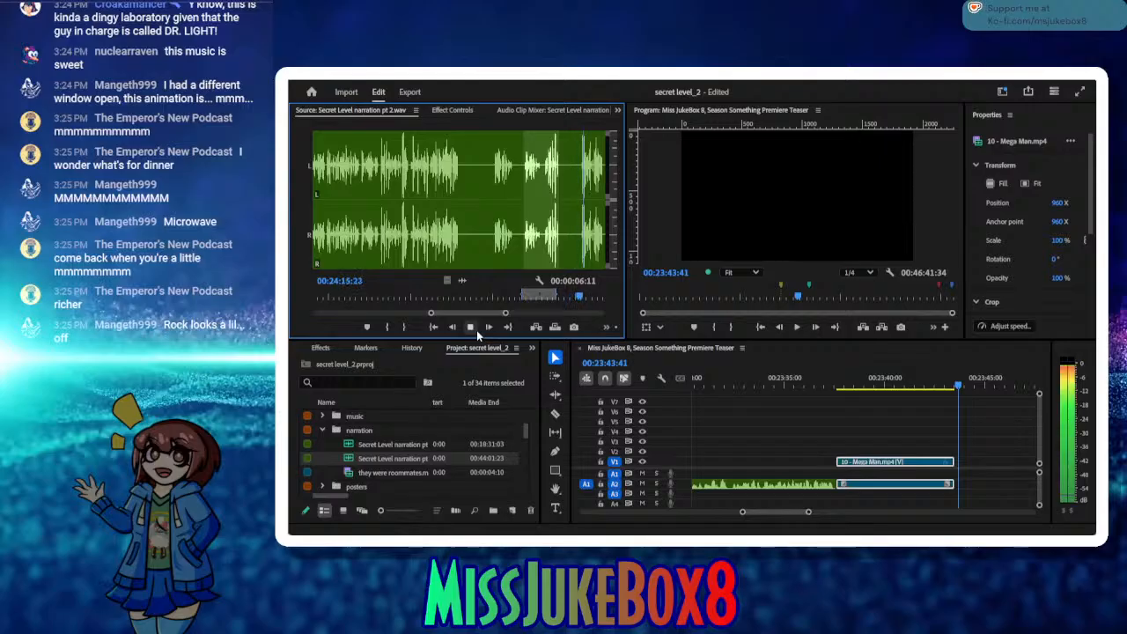
click(471, 327)
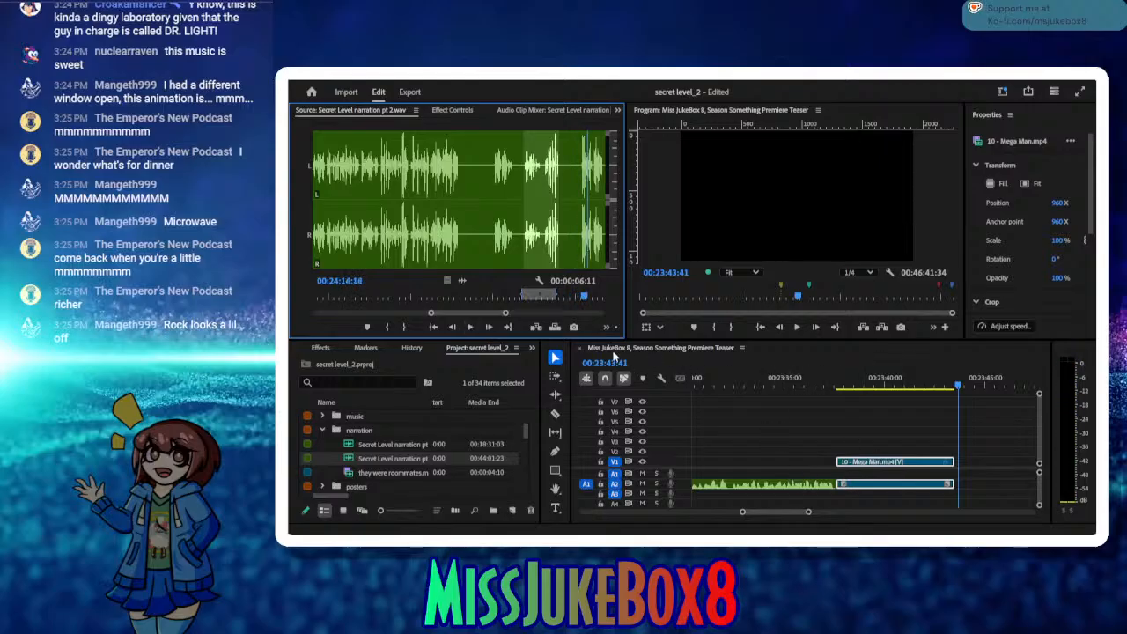
Step: Insert the marked source take on A2, move it back against the end of the Mega Man clip and check the placement
click(534, 327)
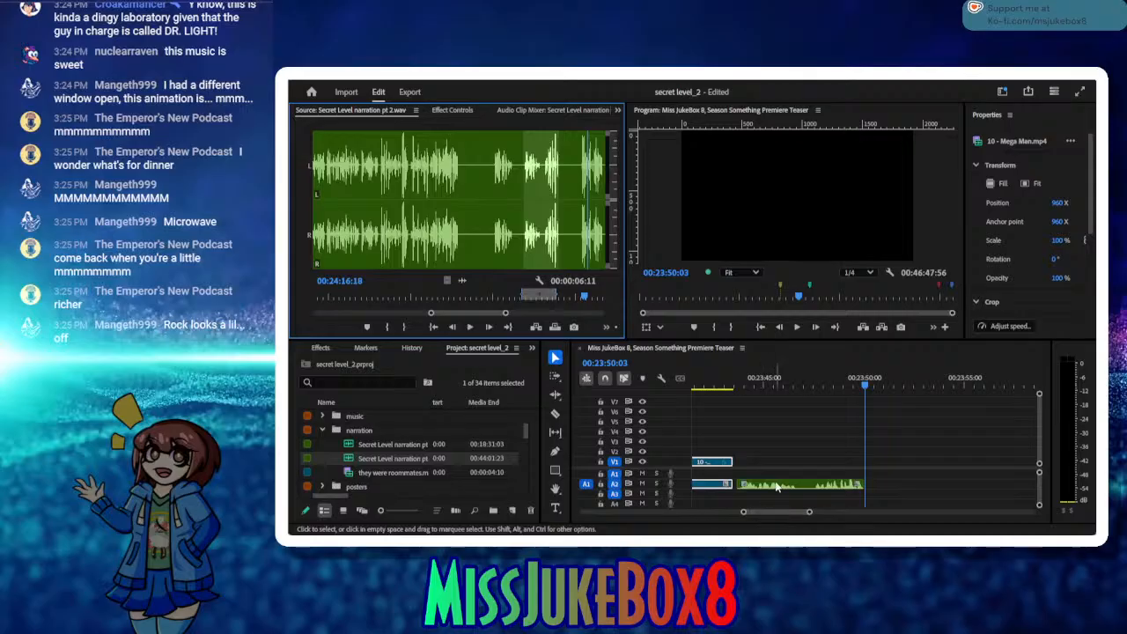
drag(776, 486, 772, 486)
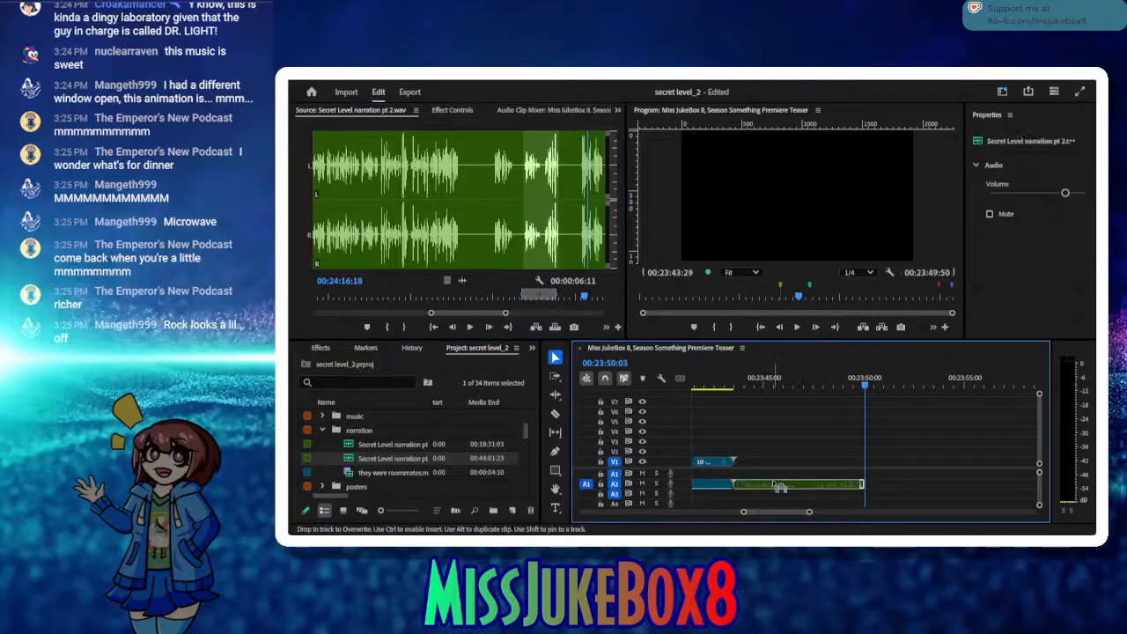
drag(724, 388, 740, 410)
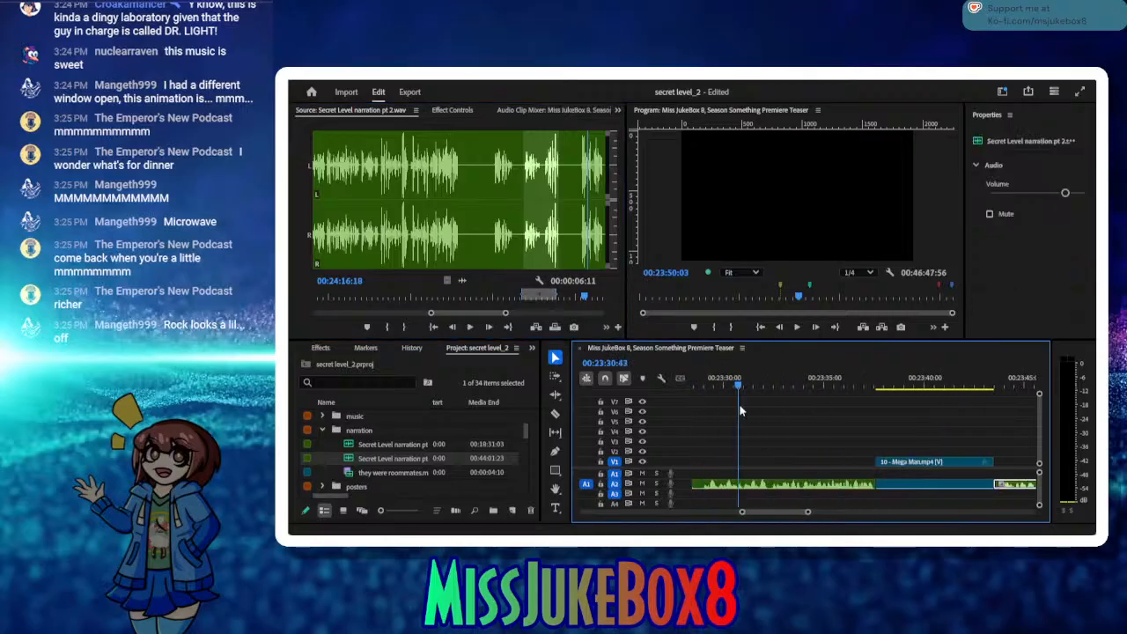
drag(906, 405, 844, 414)
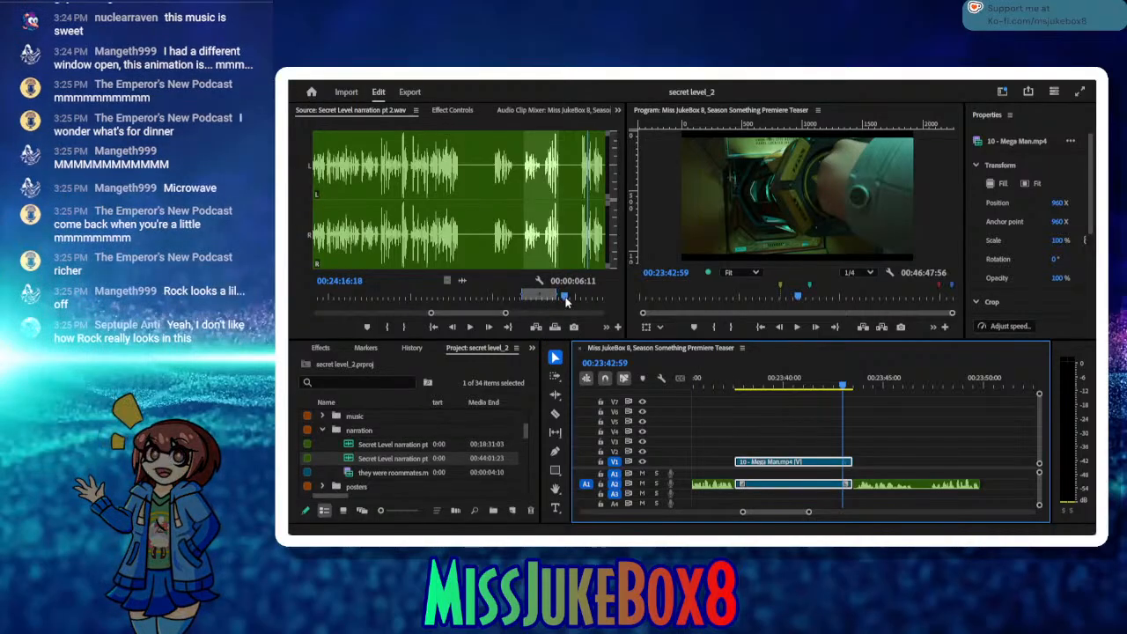
Step: Audition the source narration beyond the Out point and mark a new In point just before the next phrase
drag(565, 302, 561, 300)
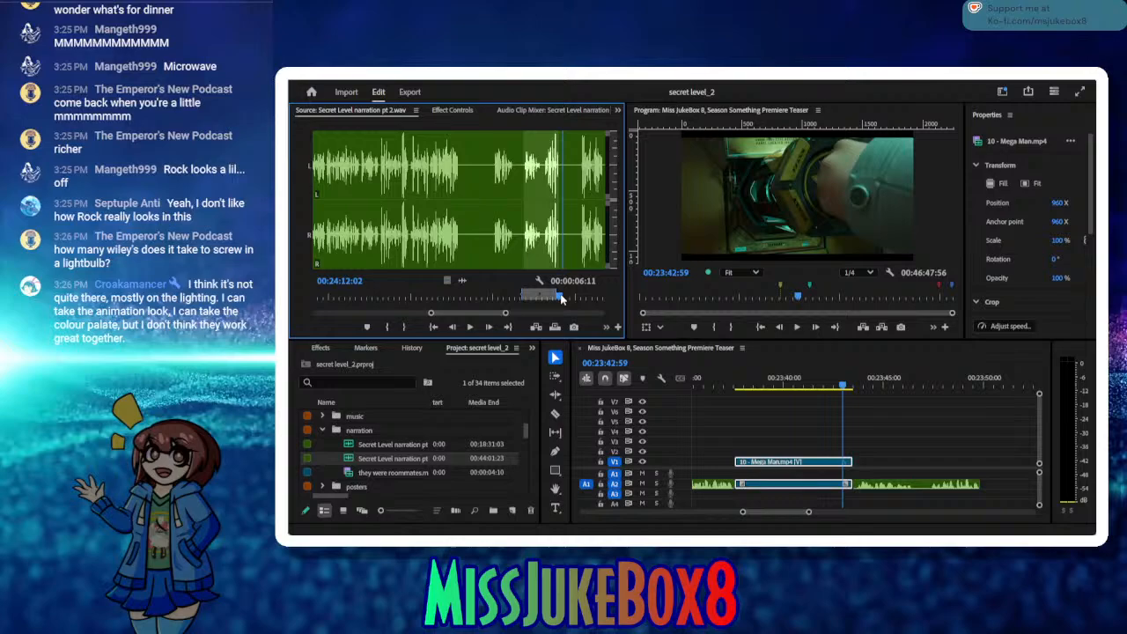
click(470, 327)
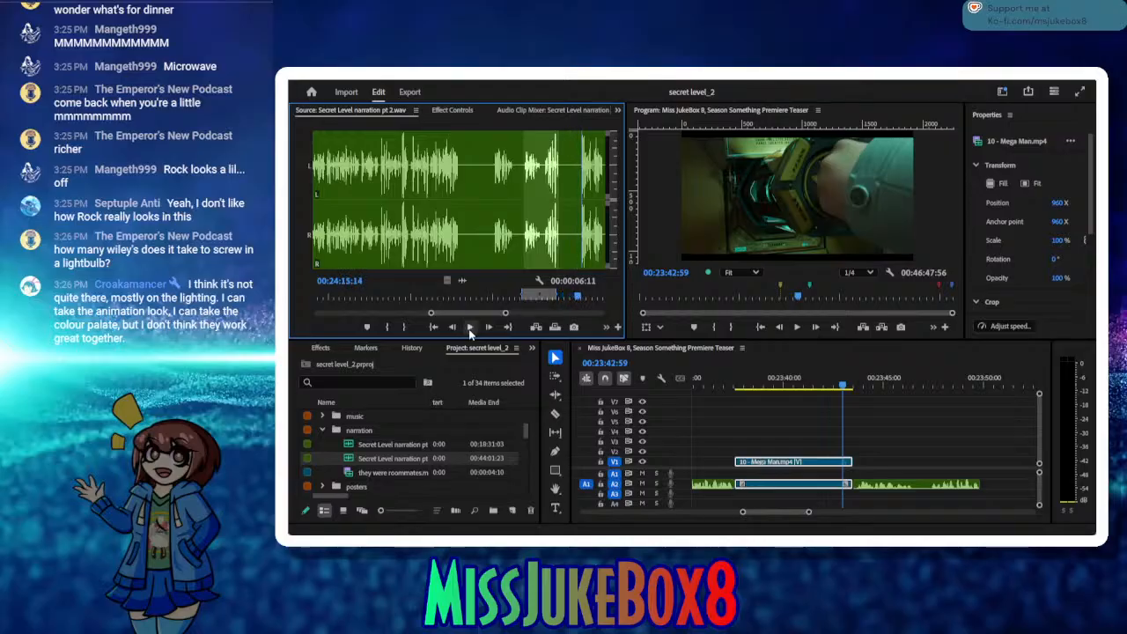
click(470, 328)
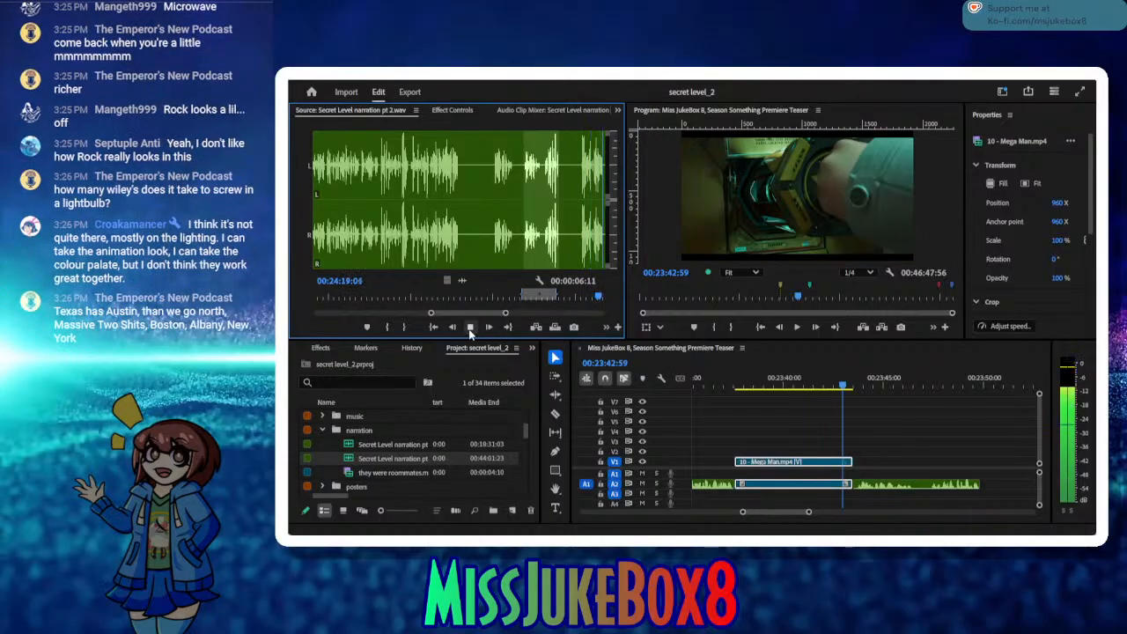
click(470, 327)
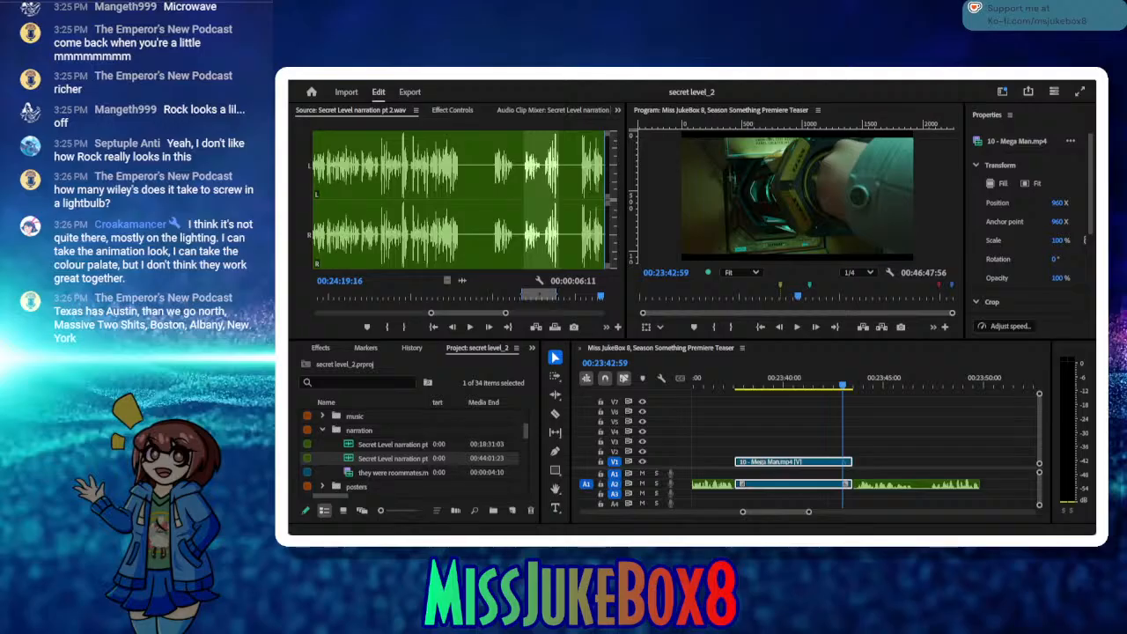
click(469, 329)
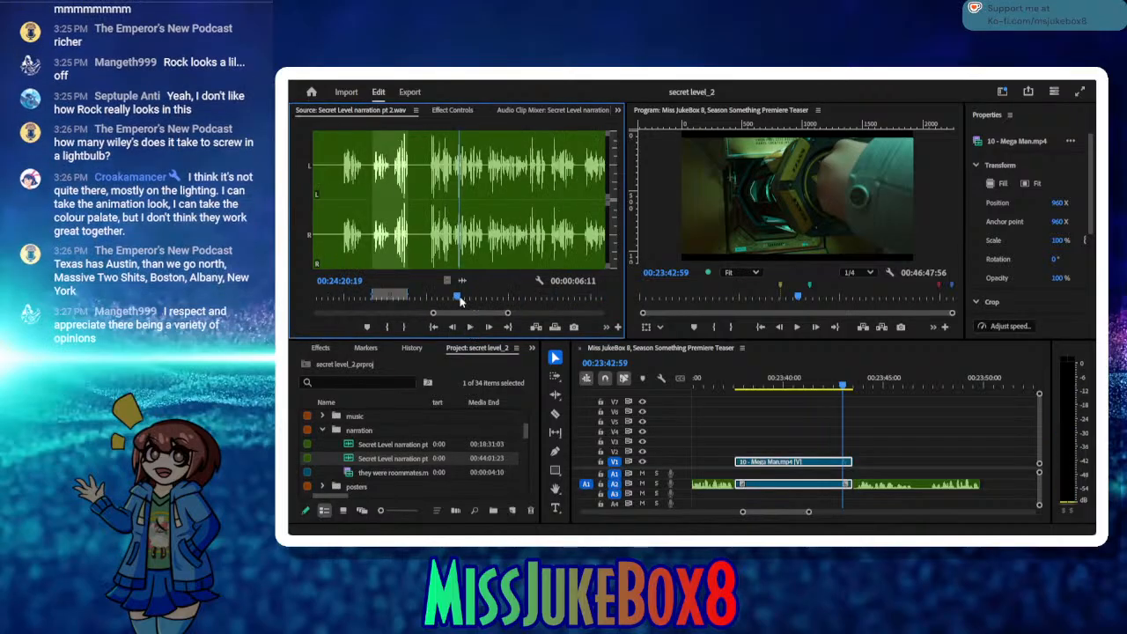
drag(455, 292, 429, 290)
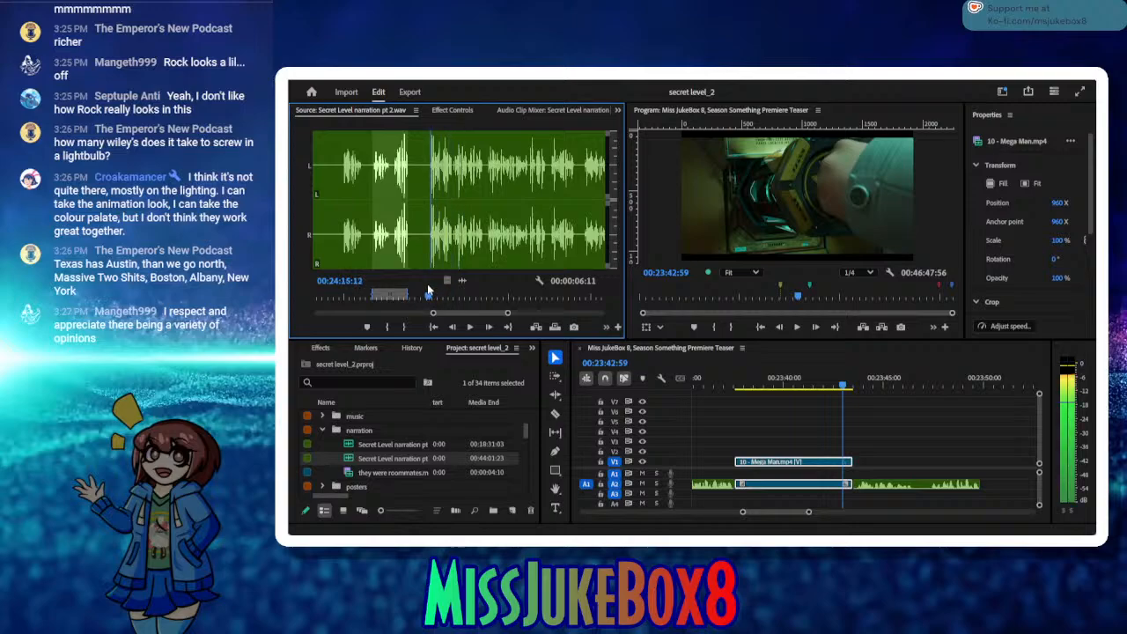
click(387, 327)
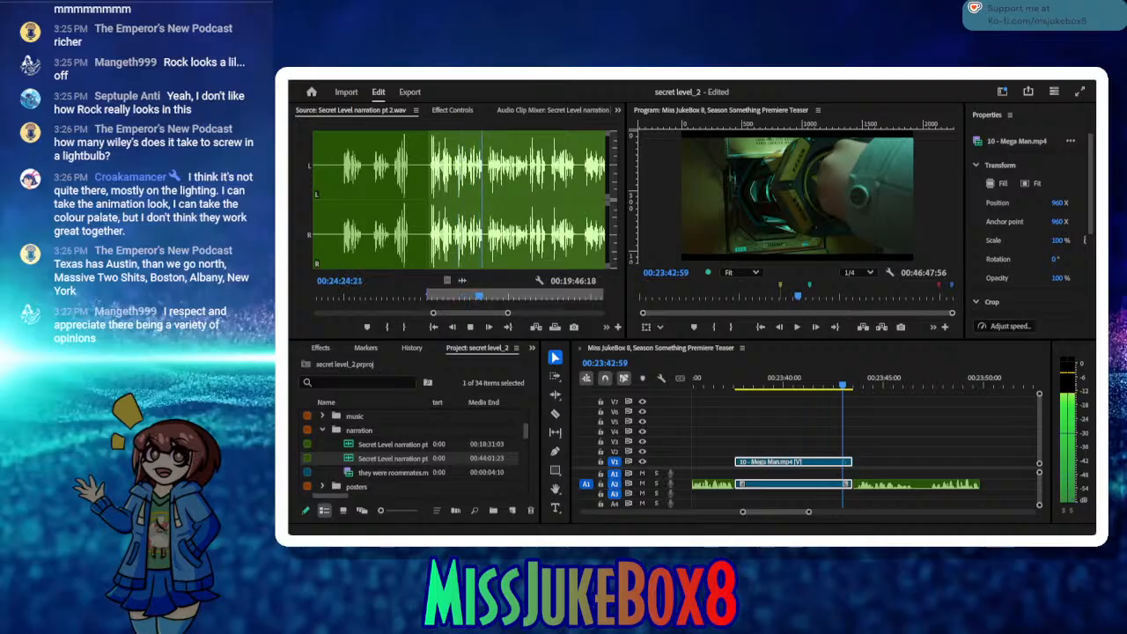
Step: Audition the phrase ending repeatedly in the source and mark the Out point at 00:24:22:03
click(472, 328)
drag(489, 299, 474, 298)
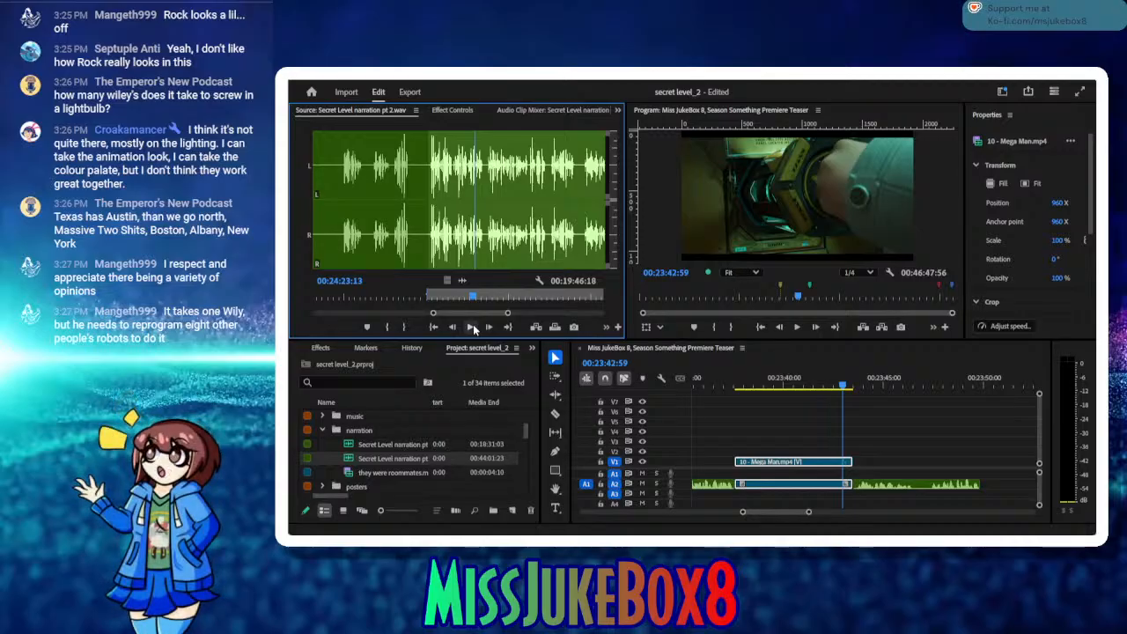
click(472, 327)
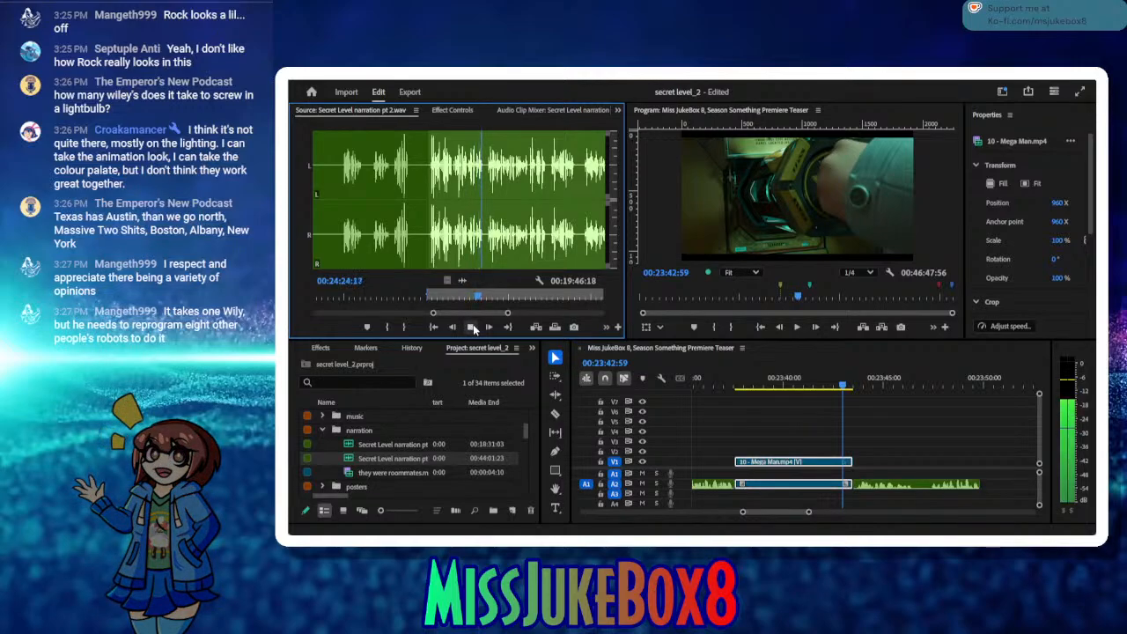
click(473, 327)
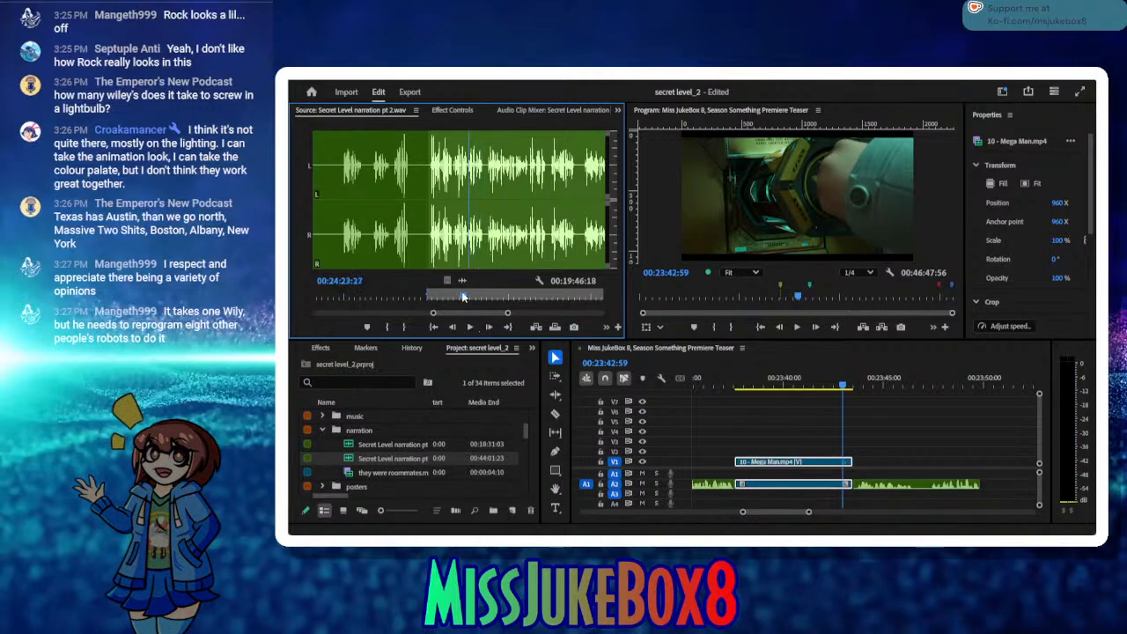
click(471, 329)
click(471, 329)
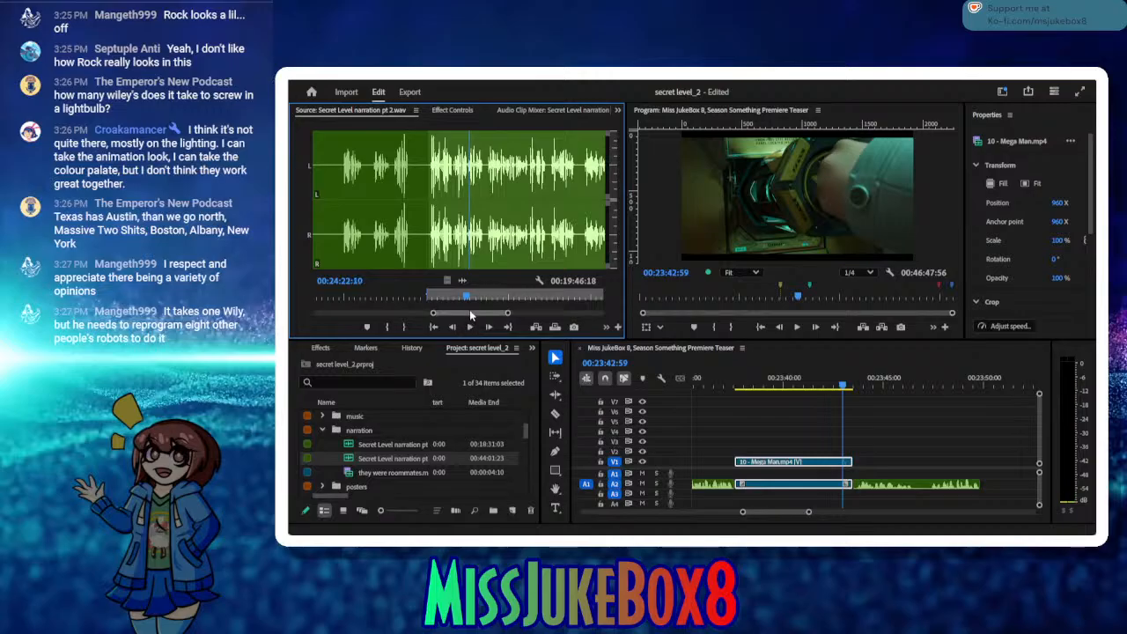
click(469, 300)
drag(470, 301, 458, 301)
click(470, 328)
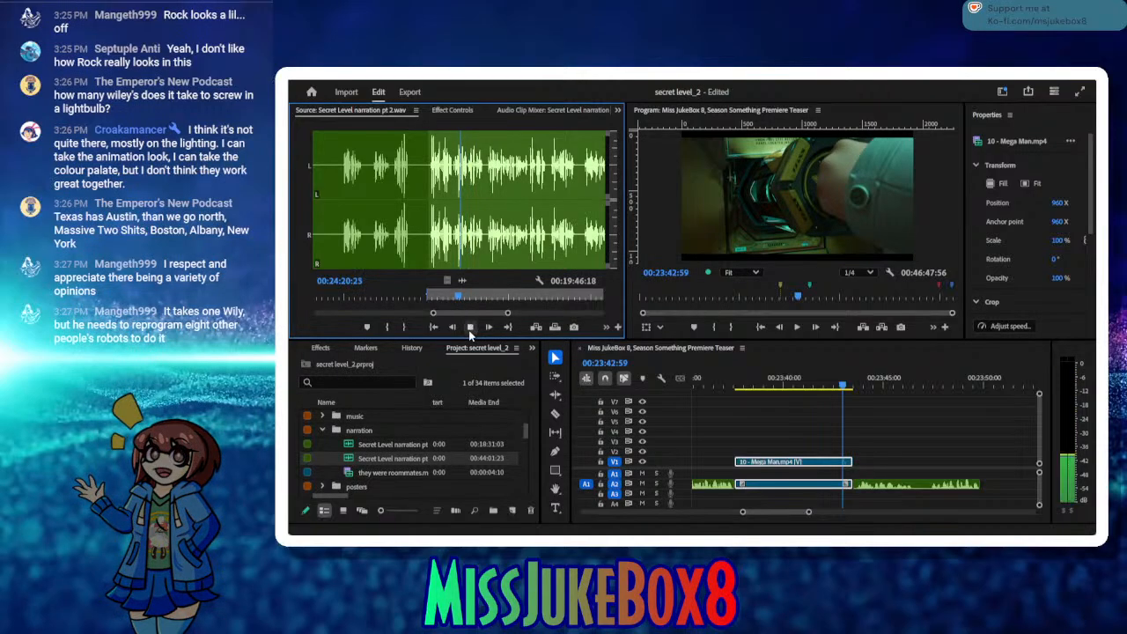
click(470, 329)
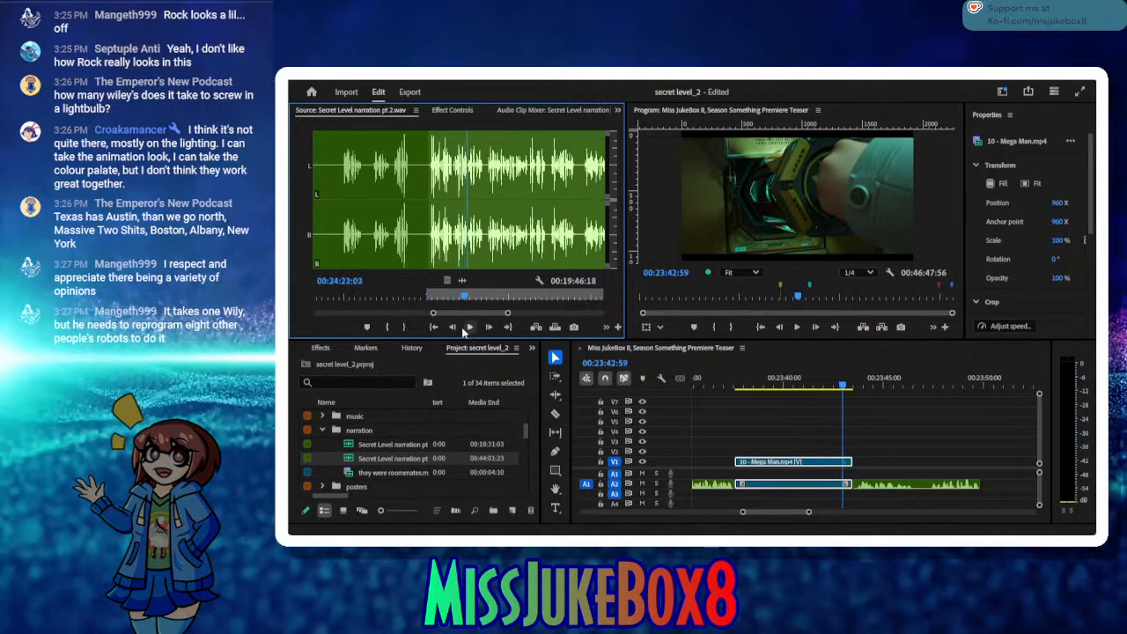
click(405, 328)
Step: Move the sequence playhead to the end of the last narration clip and insert the marked source take there on A2
click(873, 387)
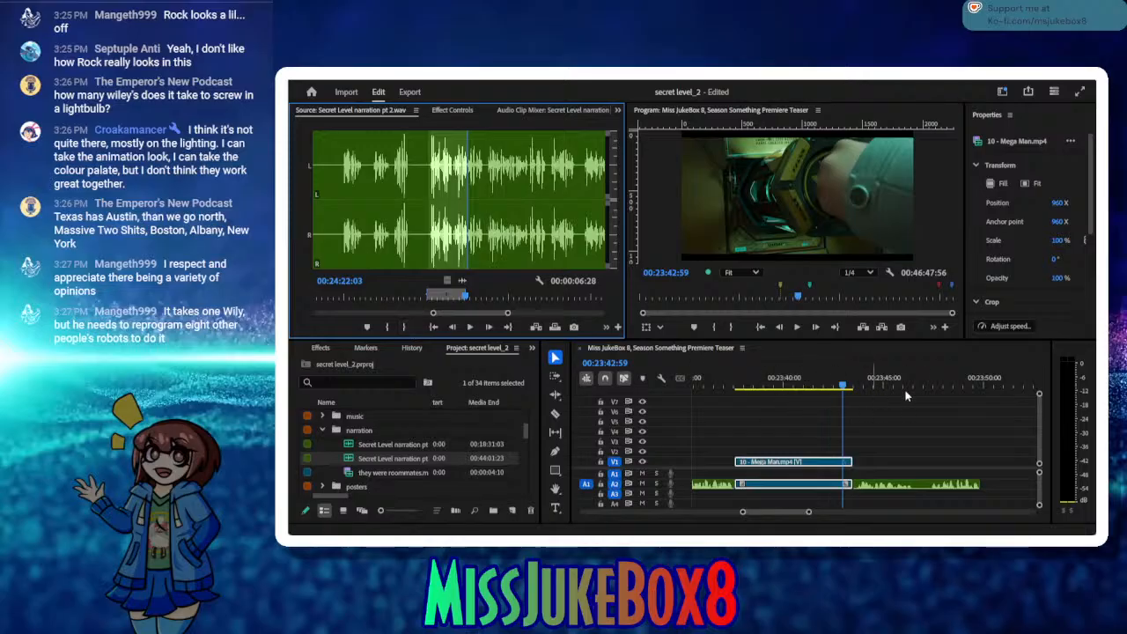
click(943, 386)
drag(945, 388, 982, 391)
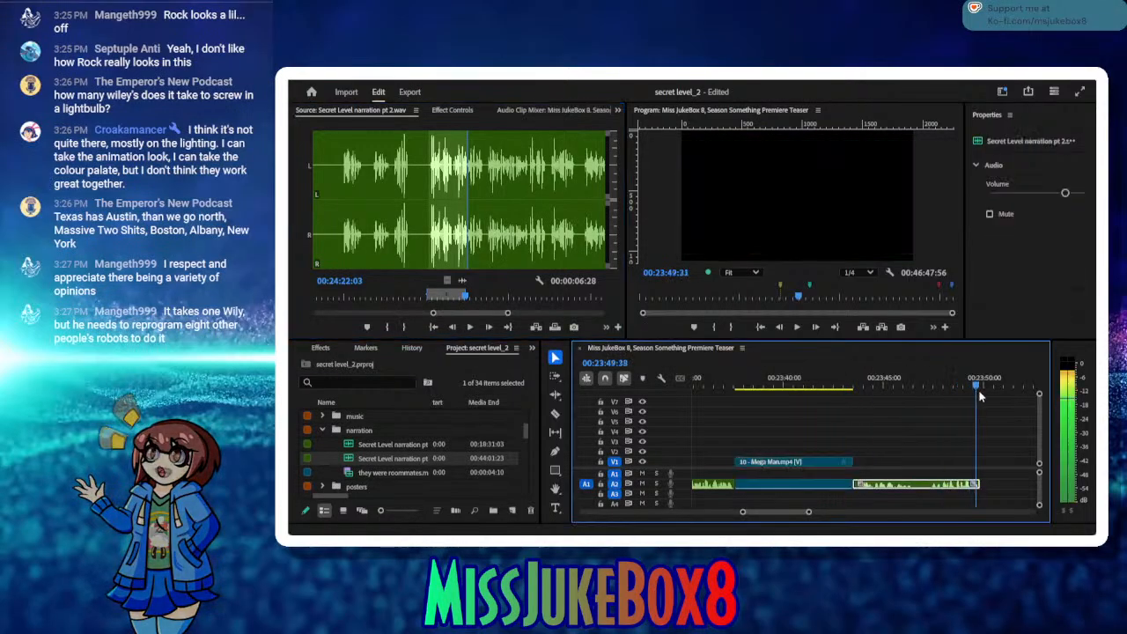
click(535, 327)
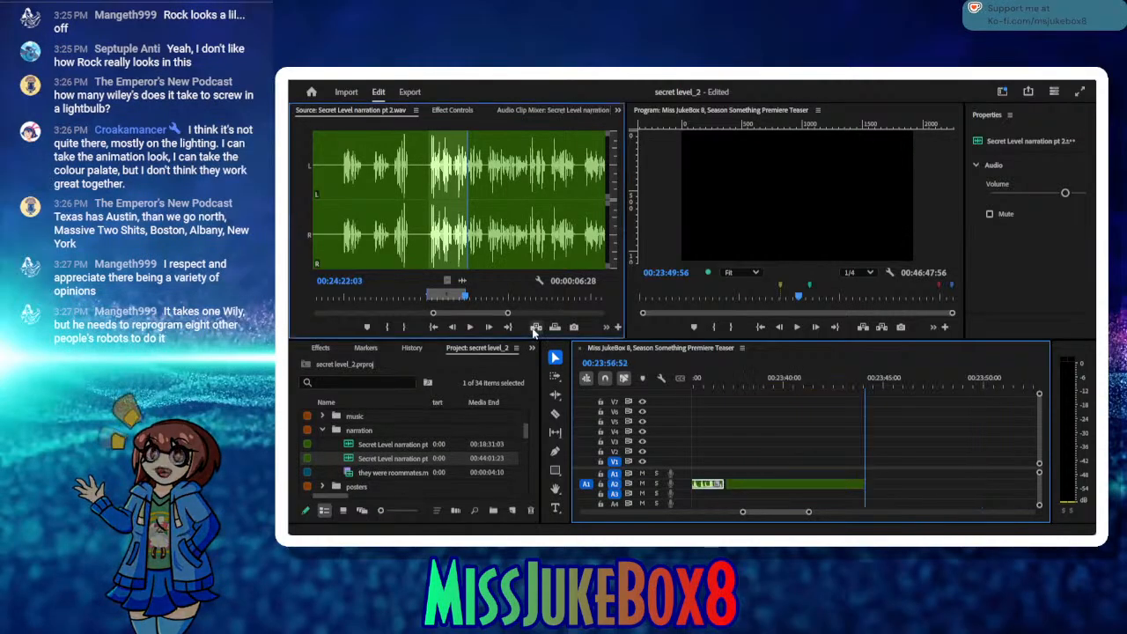
Step: Close the small gap before the newly inserted narration clip on A2 and save the project
click(724, 484)
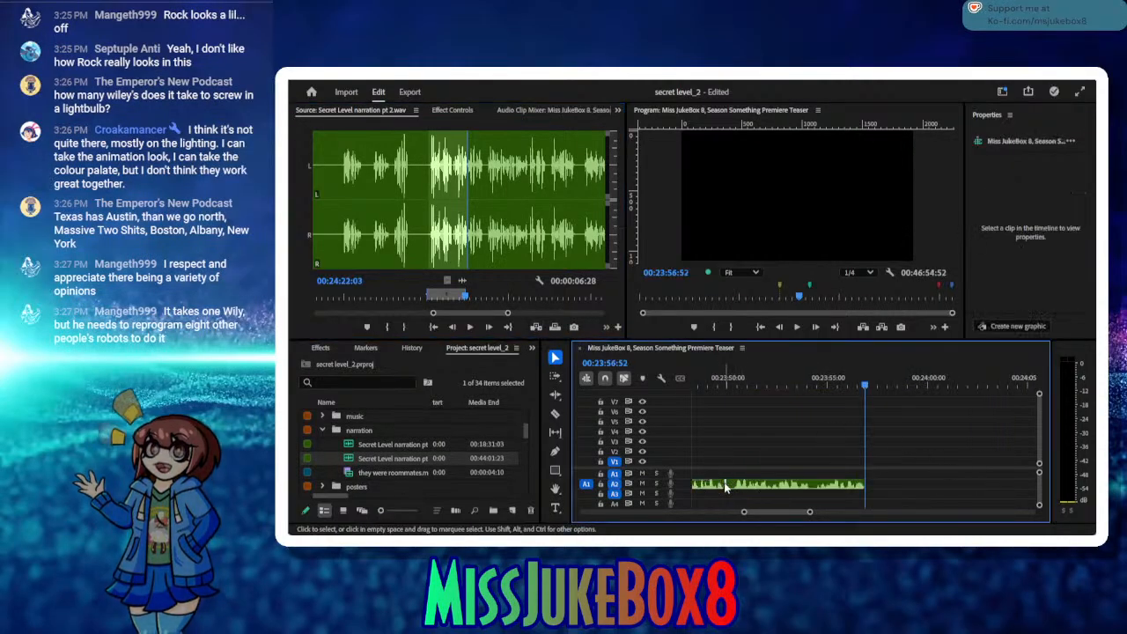
key(Delete)
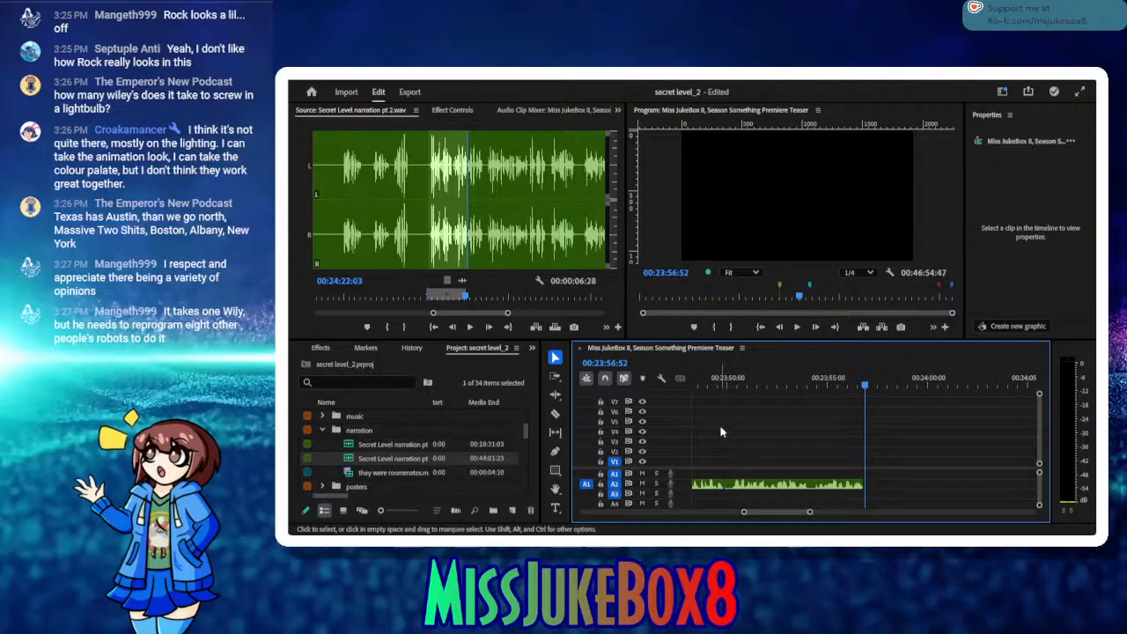
key(ctrl+s)
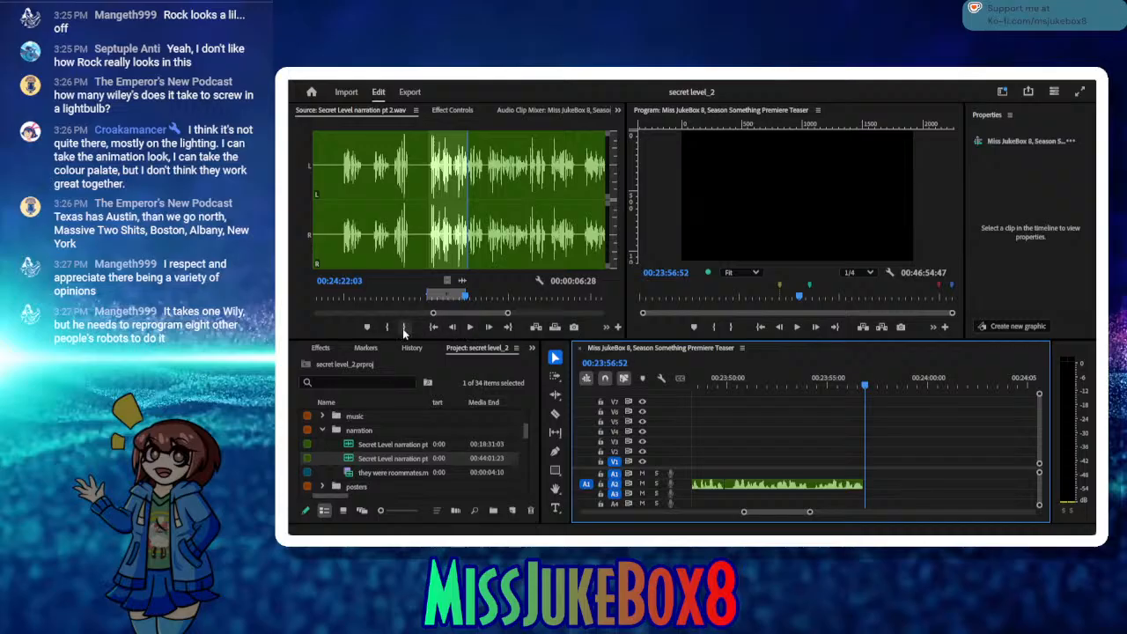
Step: Audition the following source phrases and mark the next take from In 00:24:25:20 to Out 00:24:32:29
click(469, 328)
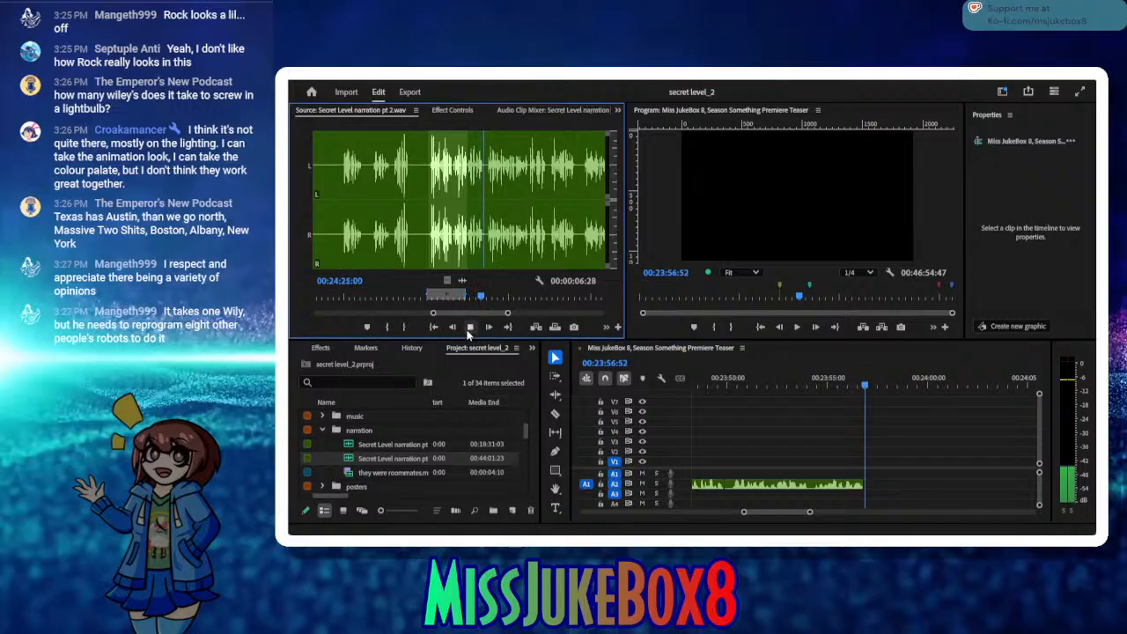
click(392, 327)
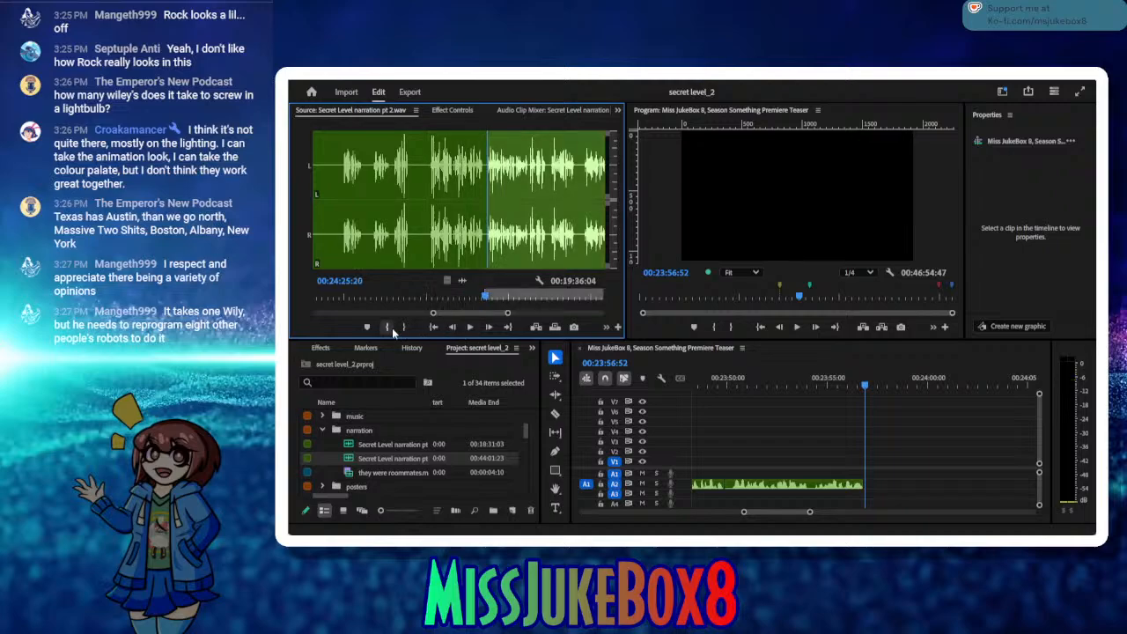
click(469, 326)
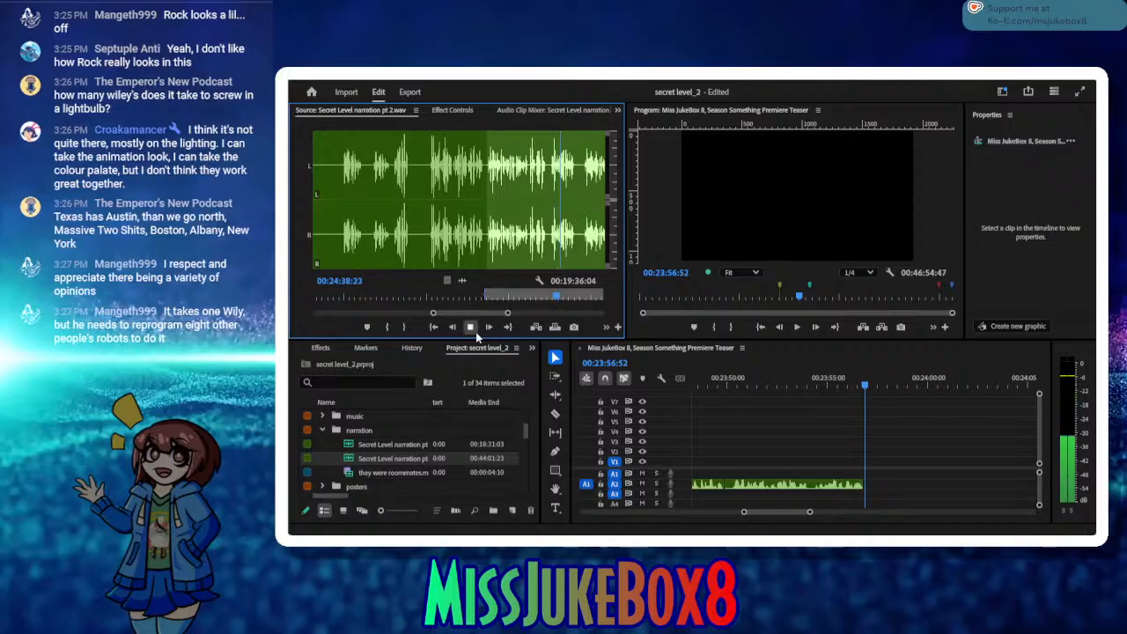
click(470, 328)
drag(556, 300, 516, 292)
click(470, 327)
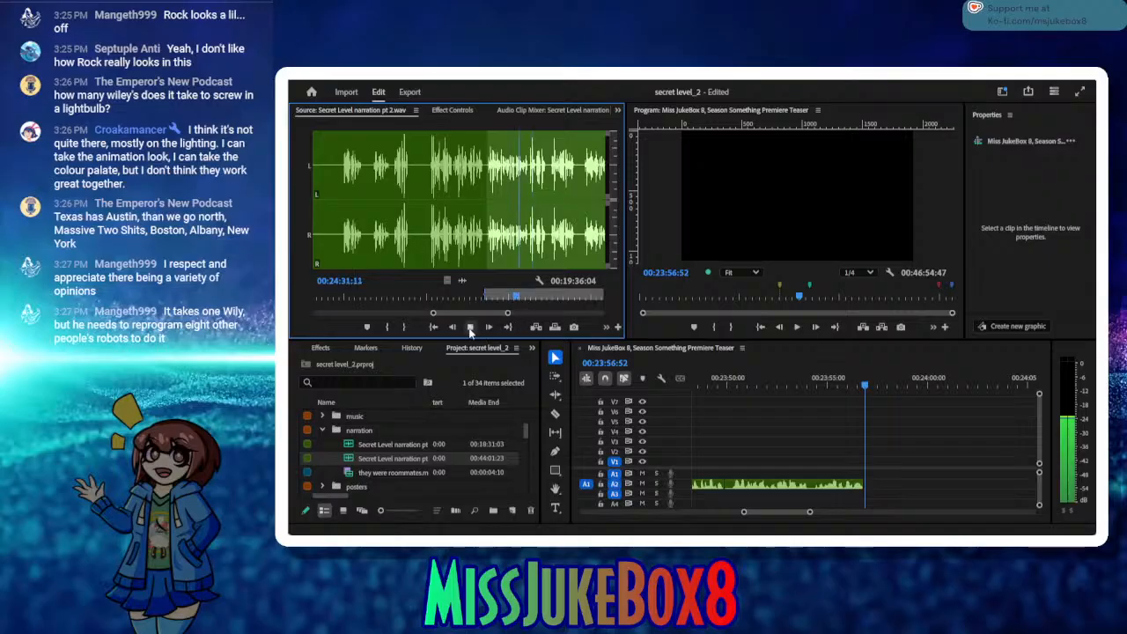
click(470, 326)
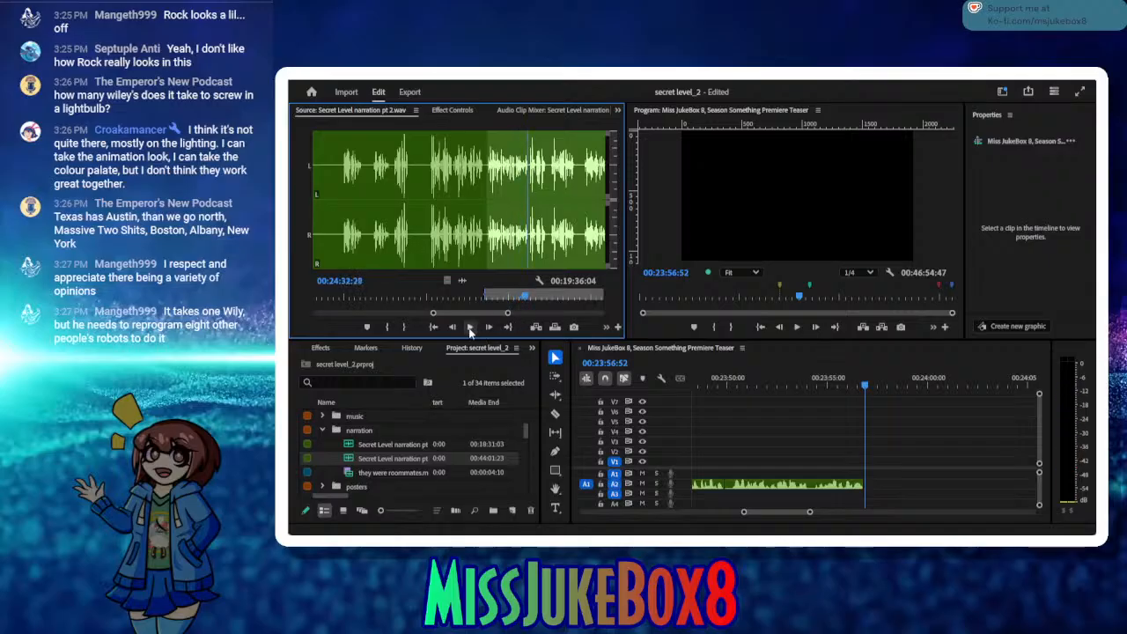
click(403, 327)
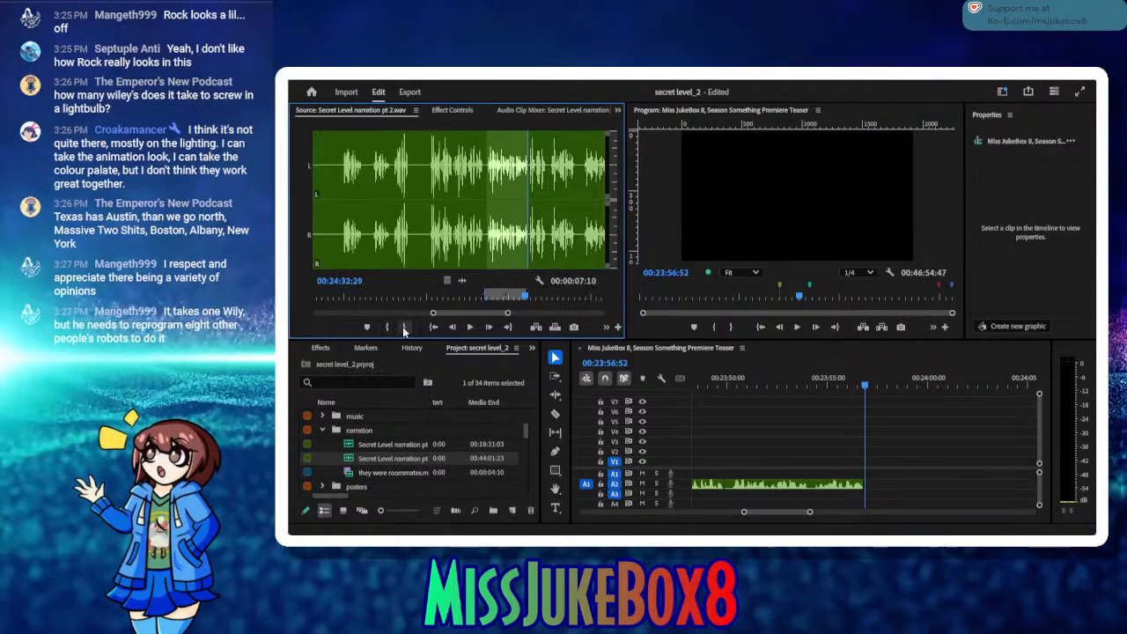
Step: Insert the marked take at the end of the A2 narration, close the small gap before it and save the project
click(531, 326)
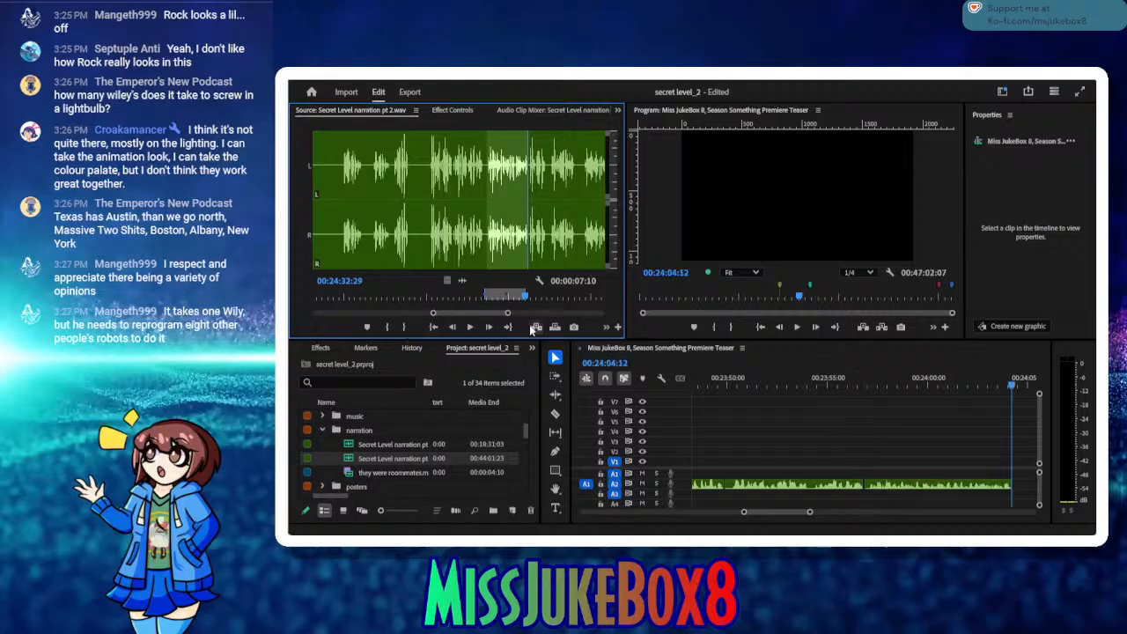
click(863, 484)
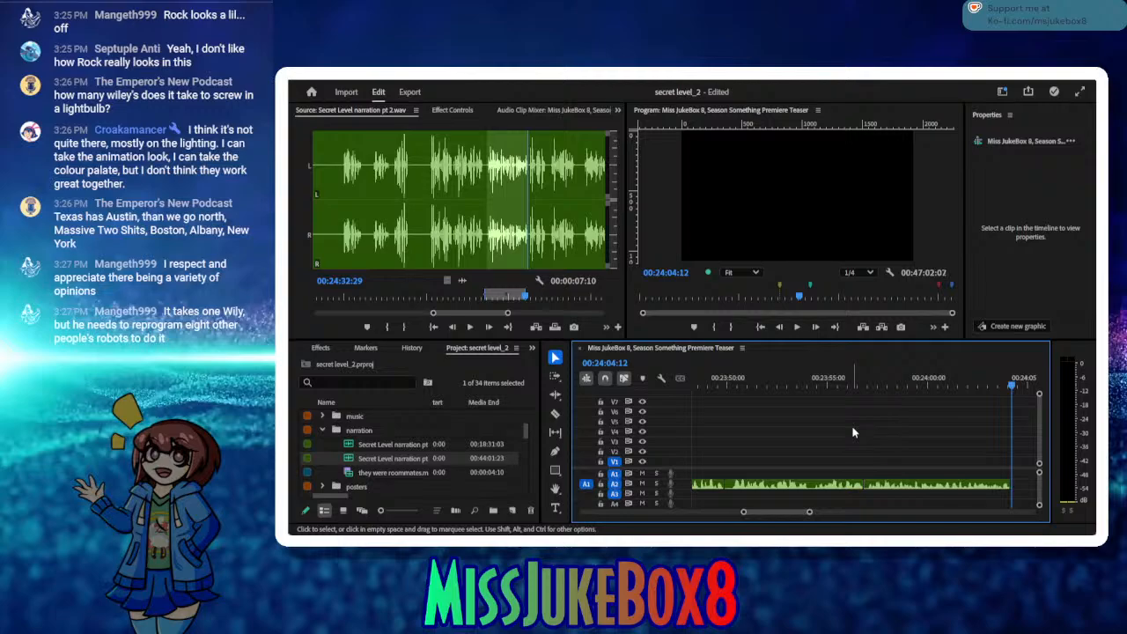
key(ctrl+s)
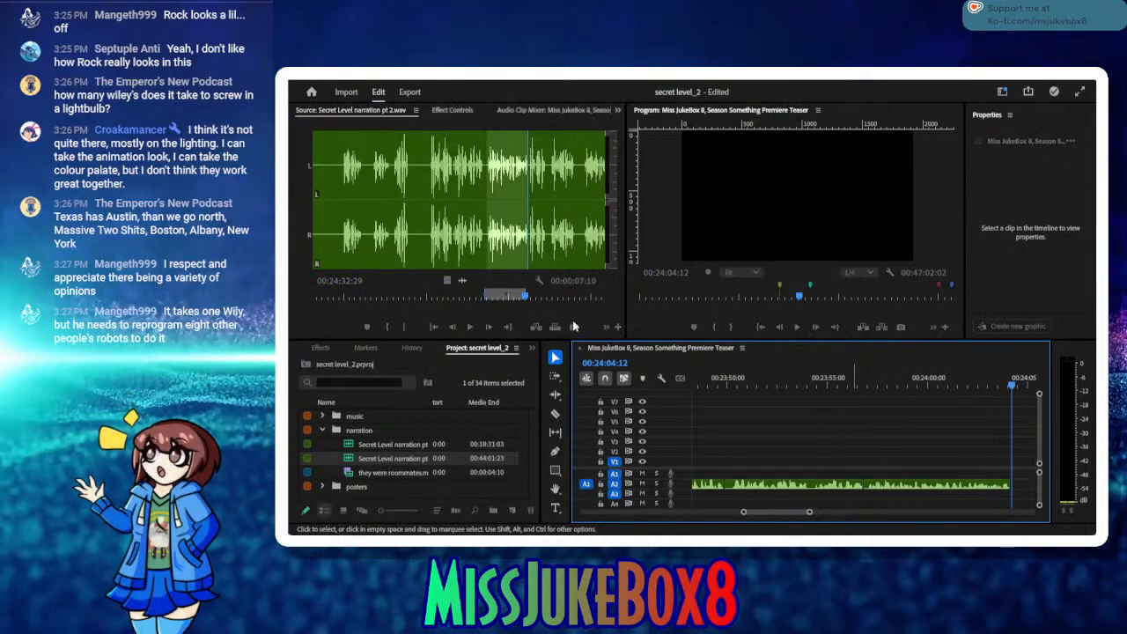
Step: Audition the following source phrases and mark the next take with its Out point at 00:24:41:11
click(471, 327)
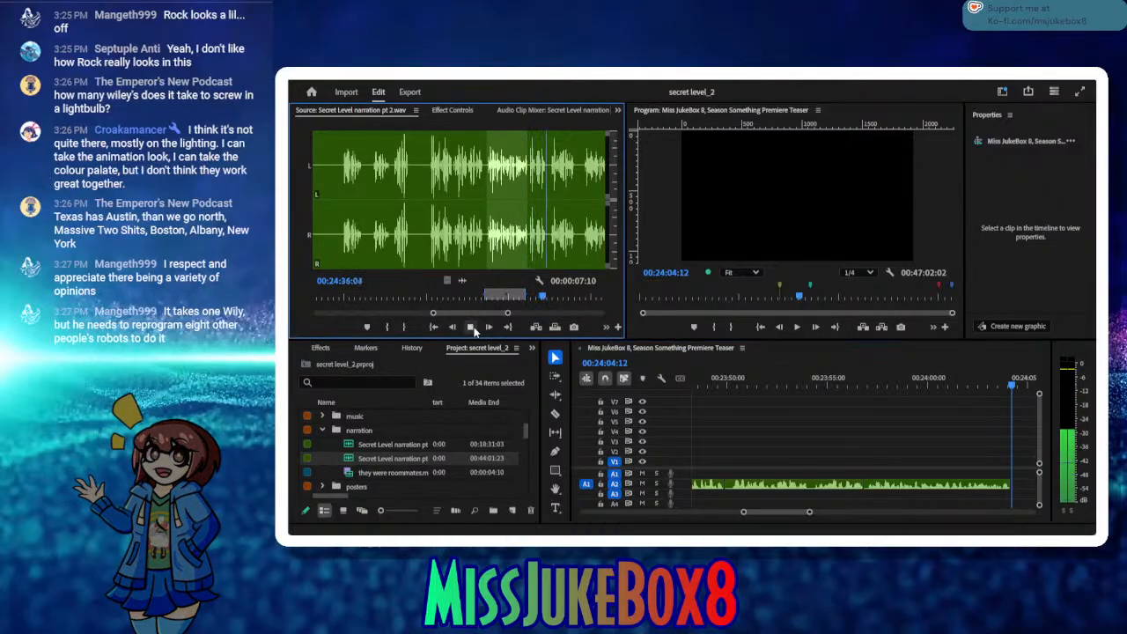
click(473, 328)
click(387, 328)
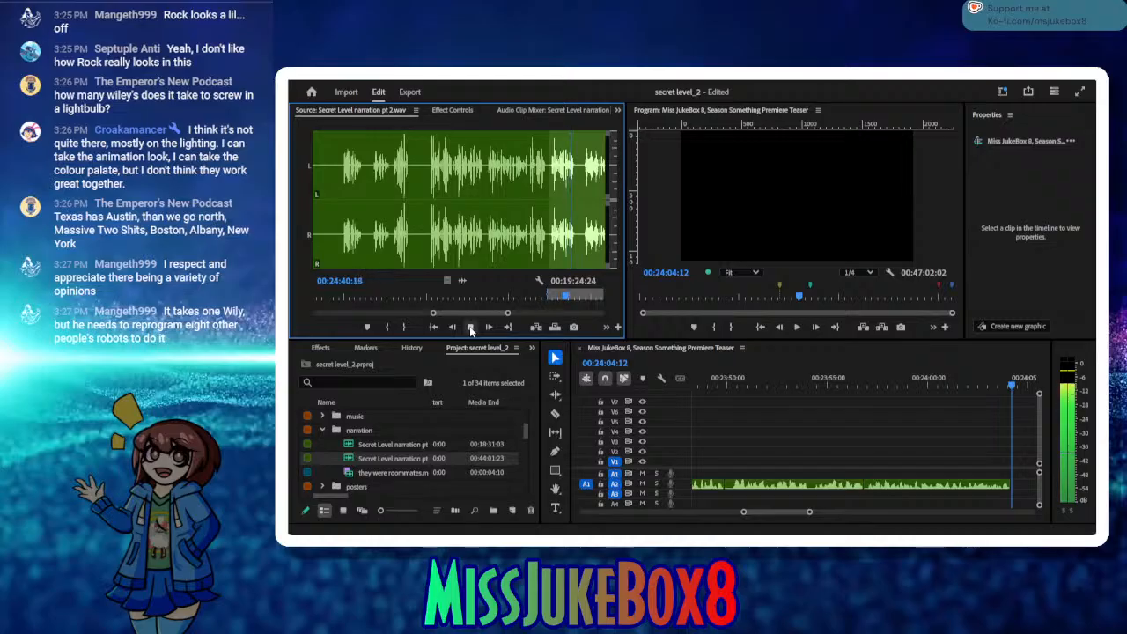
click(471, 328)
click(406, 331)
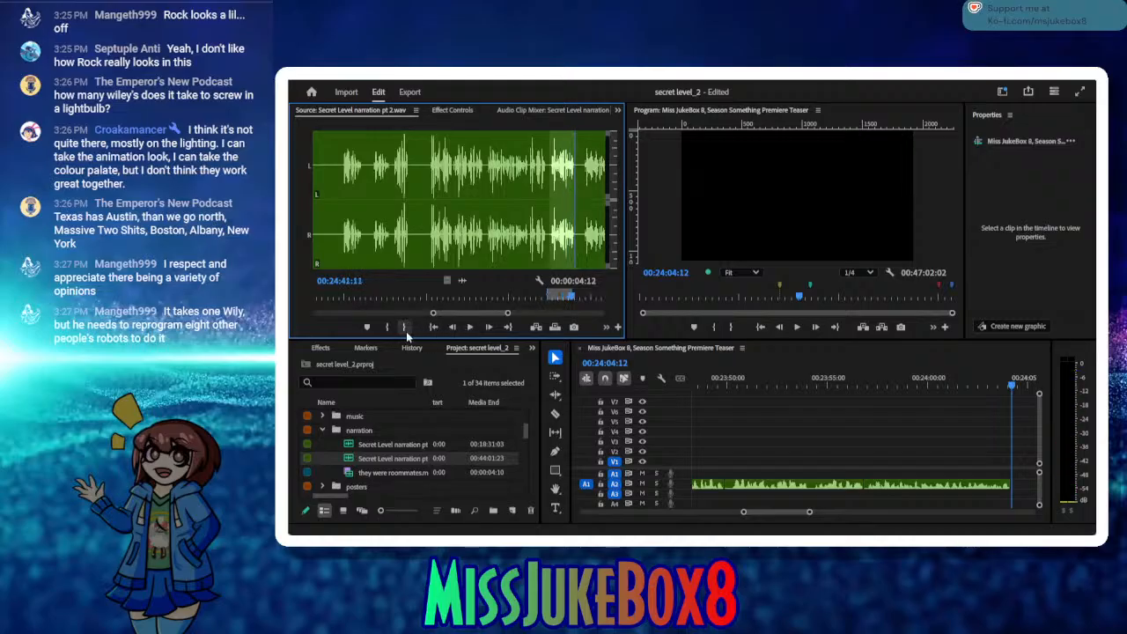
Step: Insert the take ending at 00:24:41:11 after the last A2 clip, remove the gap before it and save the project
click(537, 327)
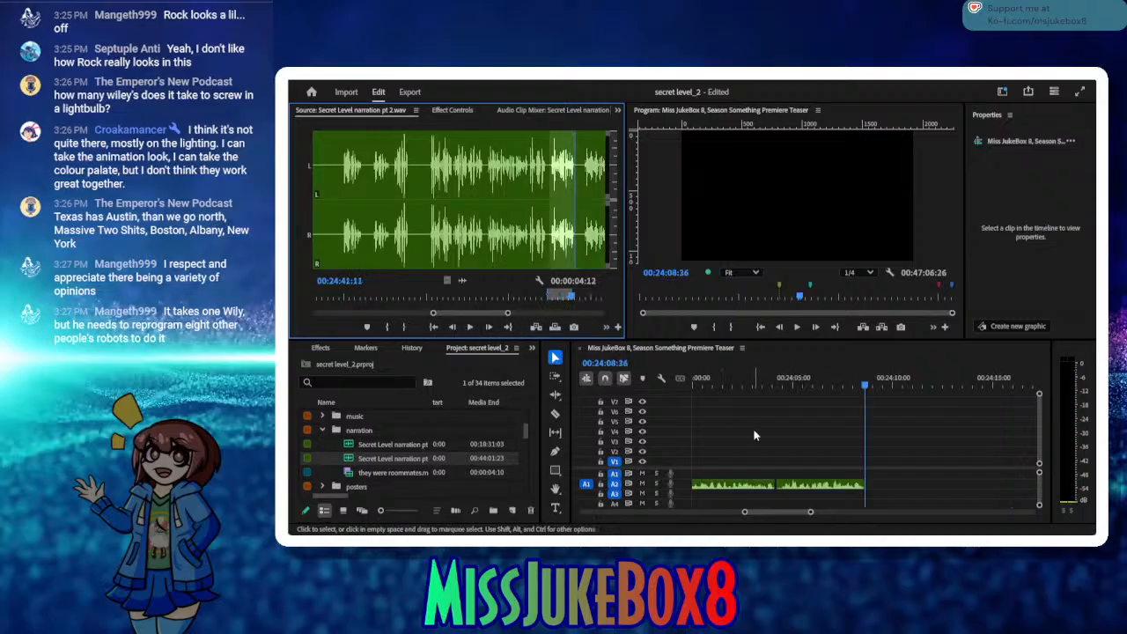
click(775, 481)
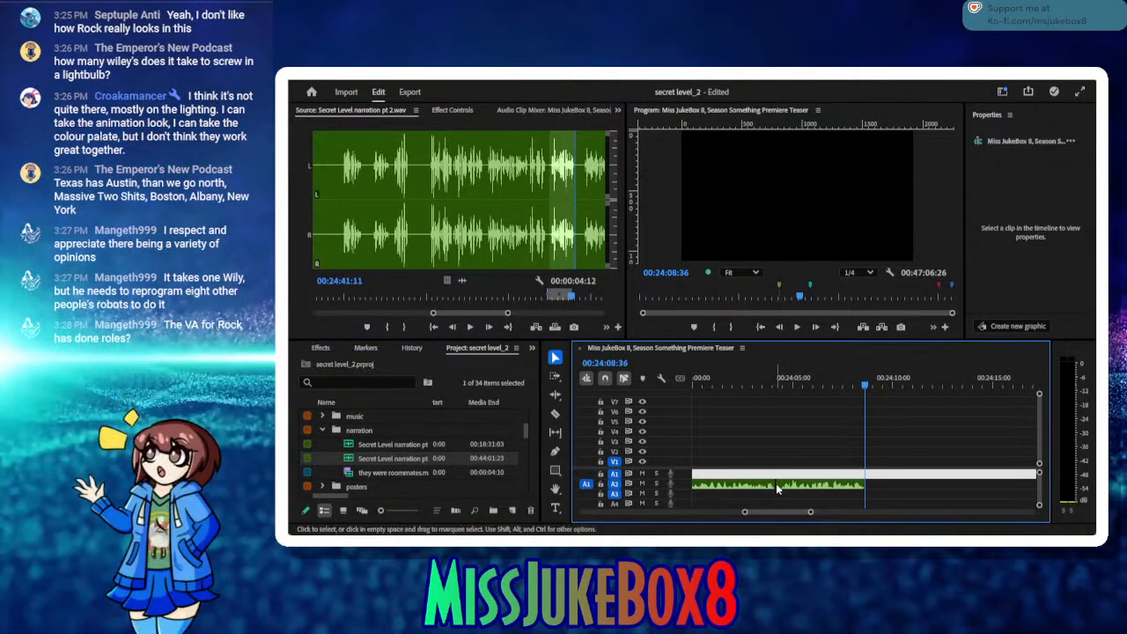
click(775, 485)
key(Delete)
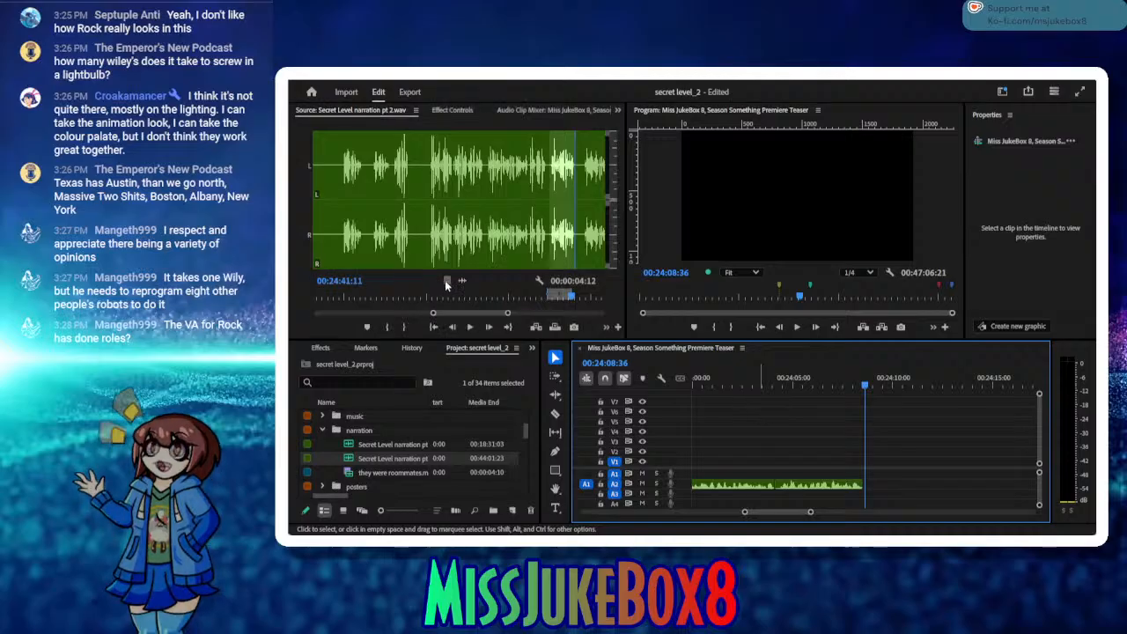
key(ctrl+s)
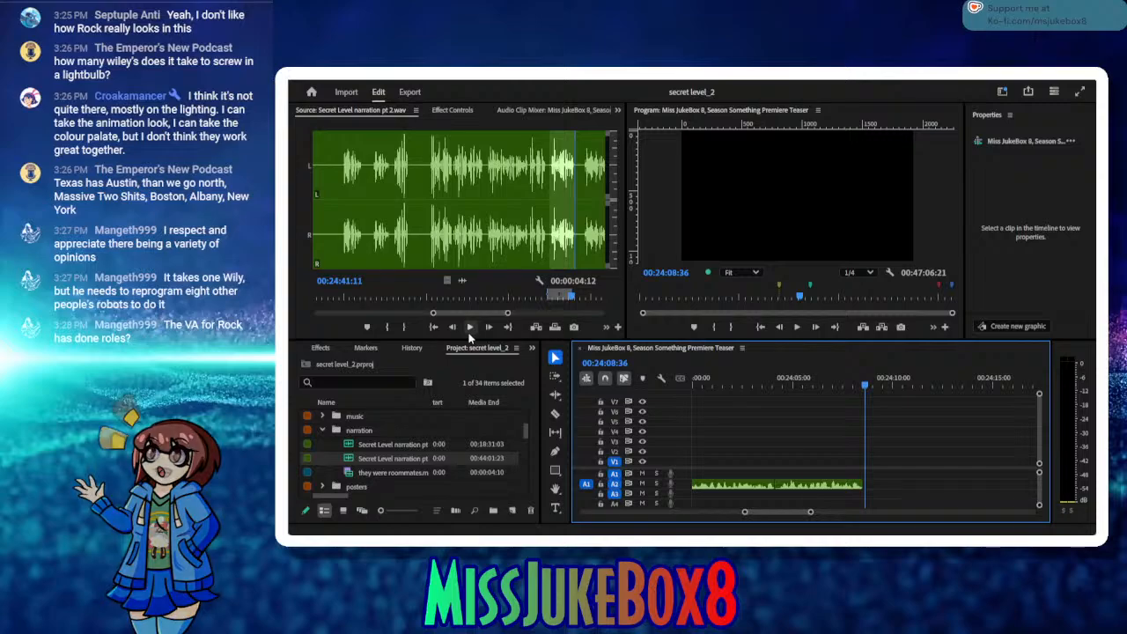
Step: Audition the next source phrase and mark a candidate take from In 00:24:43:03 to Out 00:24:48:20
click(469, 330)
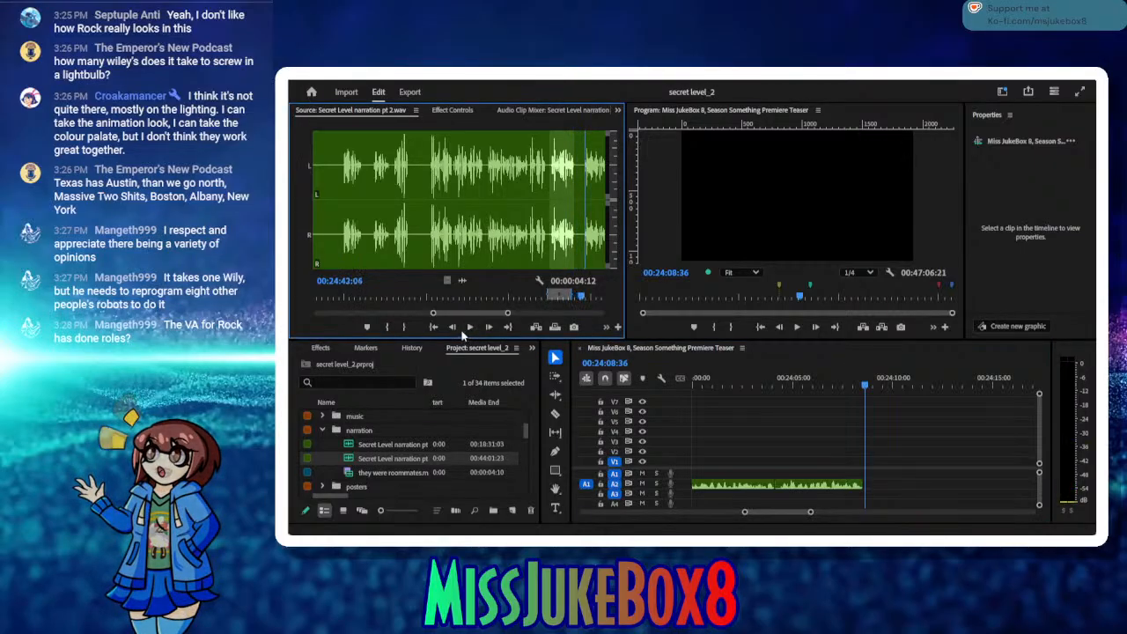
click(450, 328)
click(450, 327)
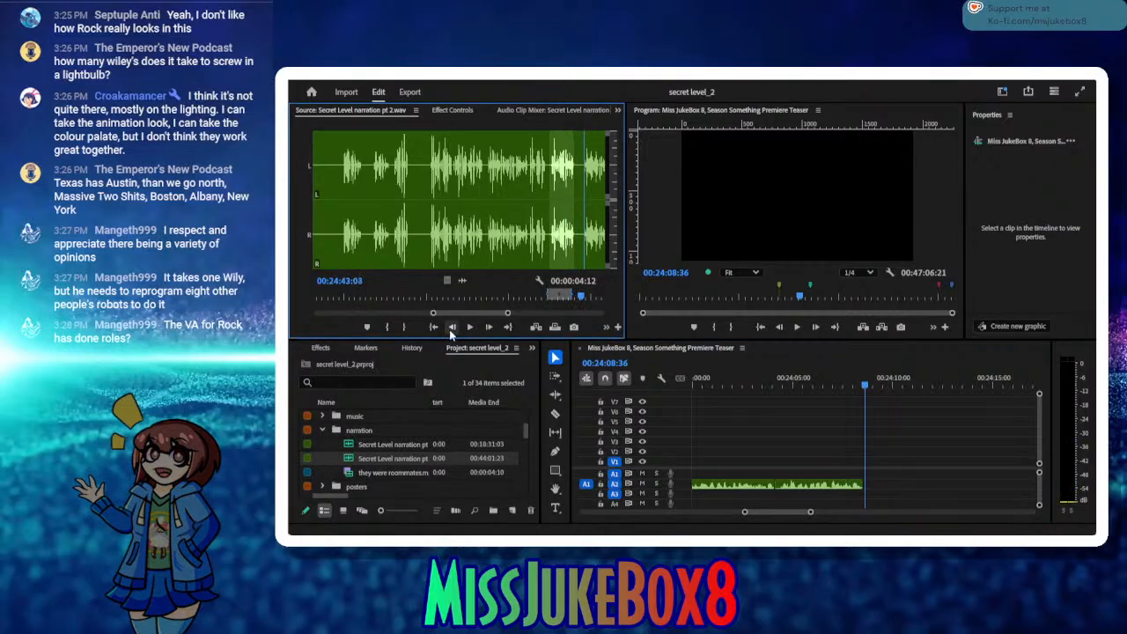
click(388, 327)
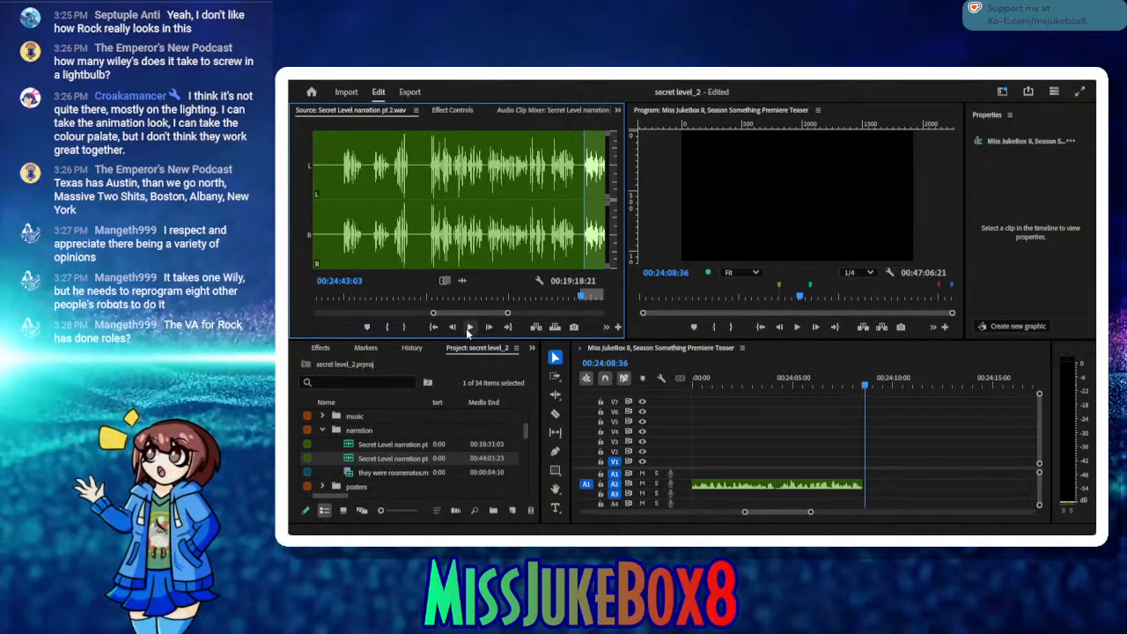
click(469, 328)
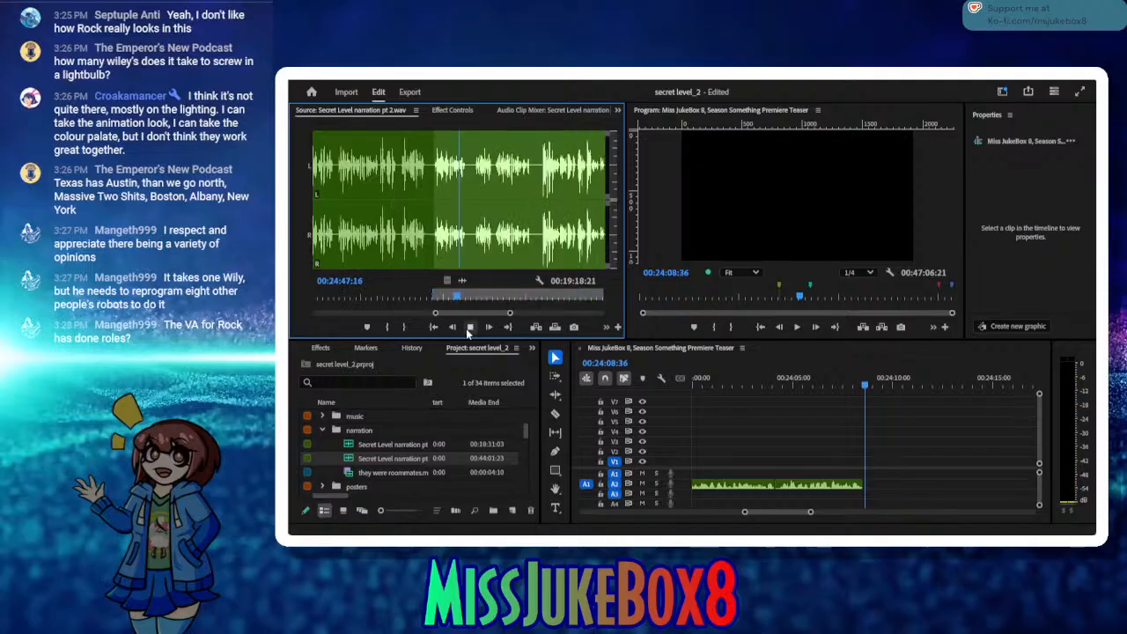
click(469, 327)
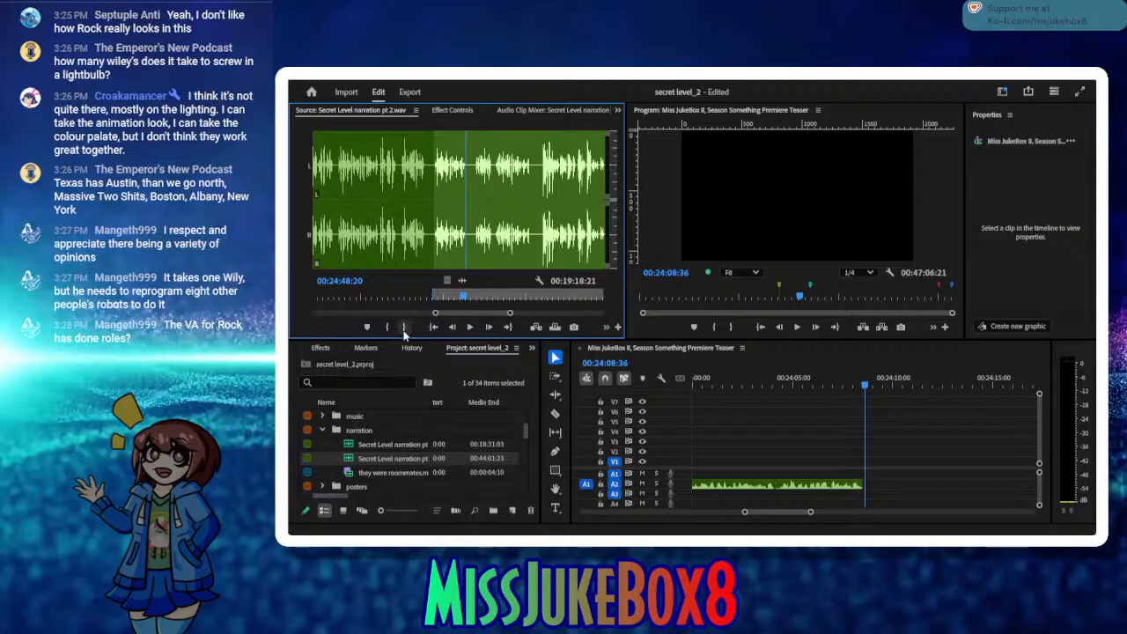
click(404, 328)
Step: Audition the following reading in the source and mark the take from In 00:24:53:29 to Out 00:25:00:09
click(469, 327)
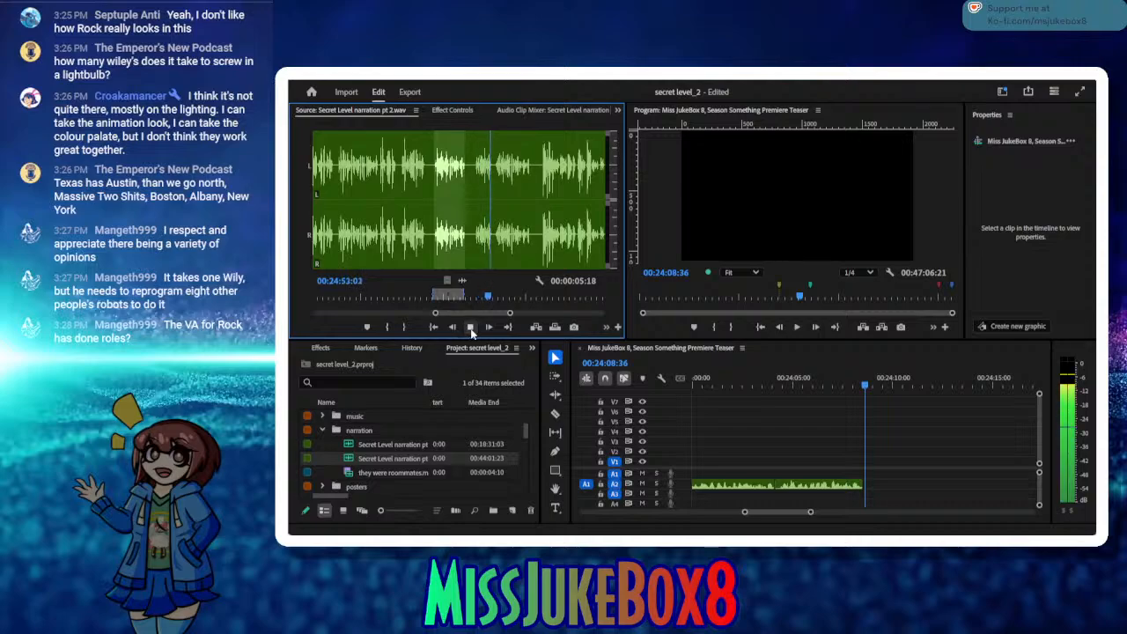
click(470, 327)
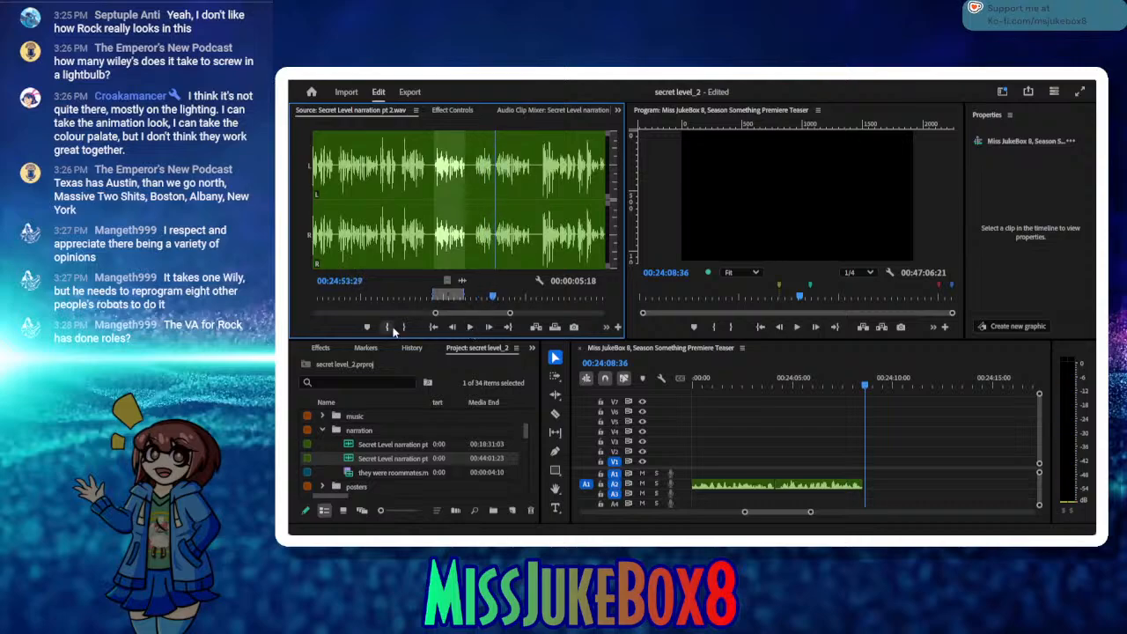
key(i)
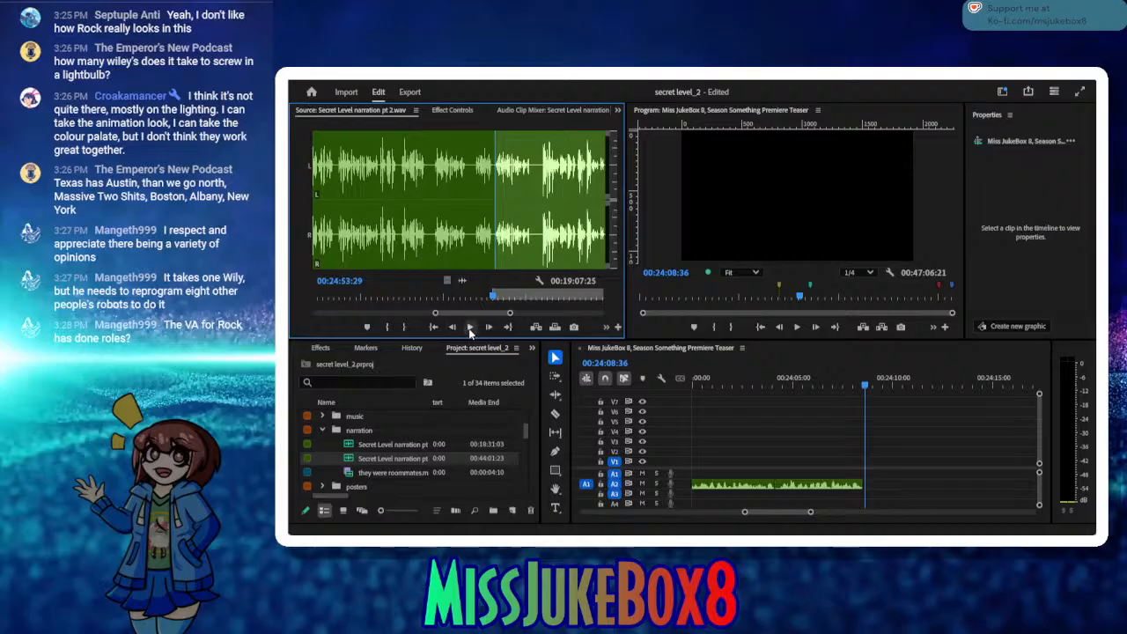
click(470, 327)
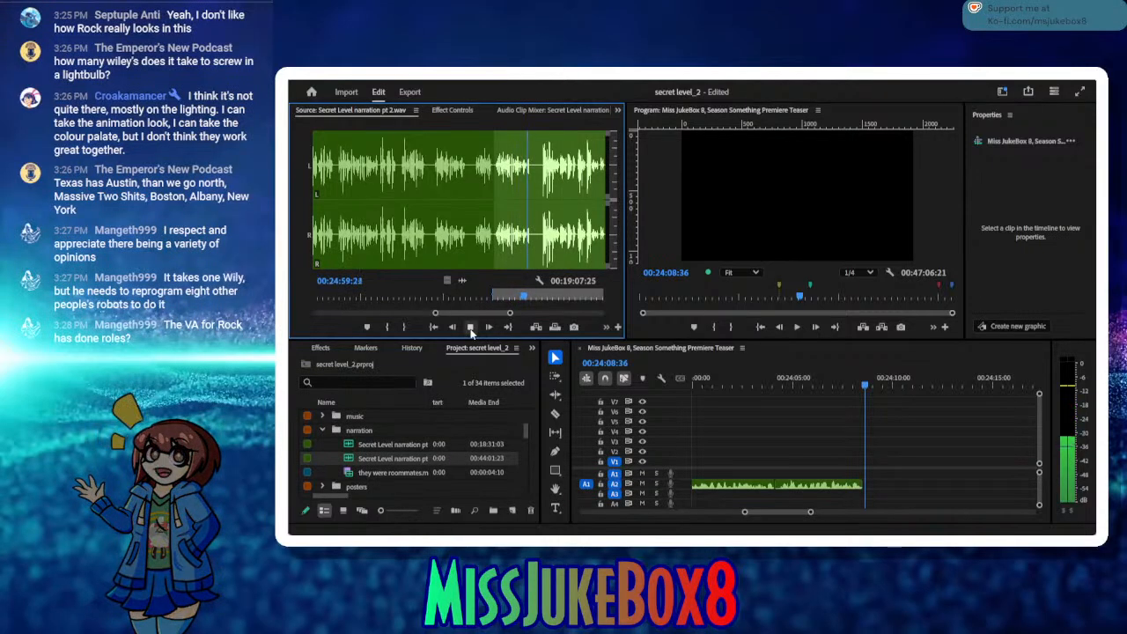
click(471, 329)
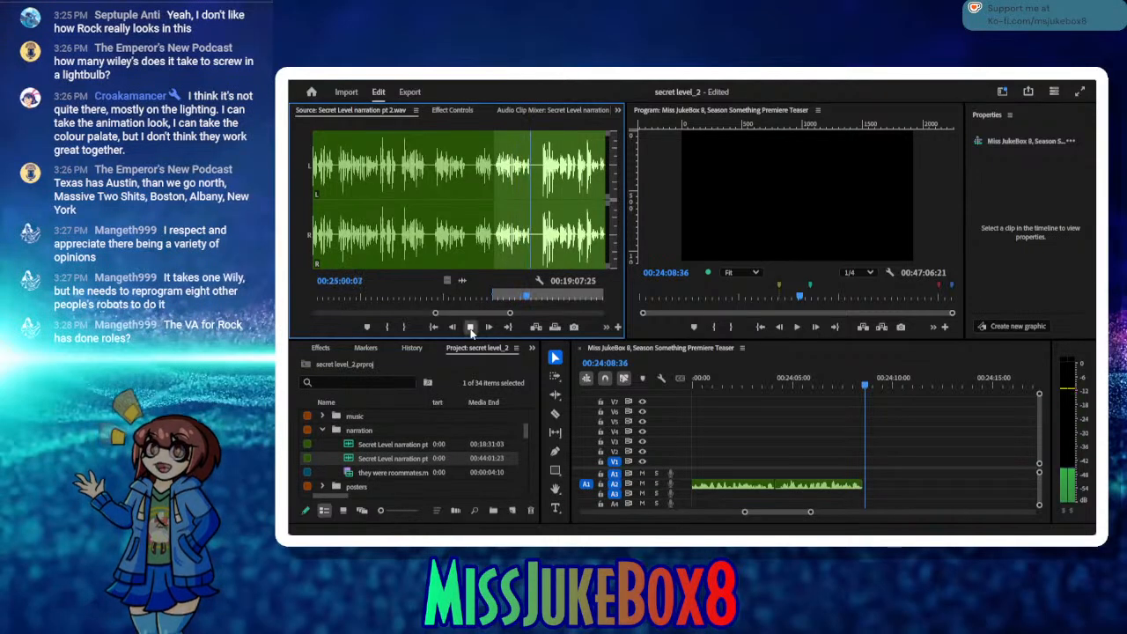
click(405, 328)
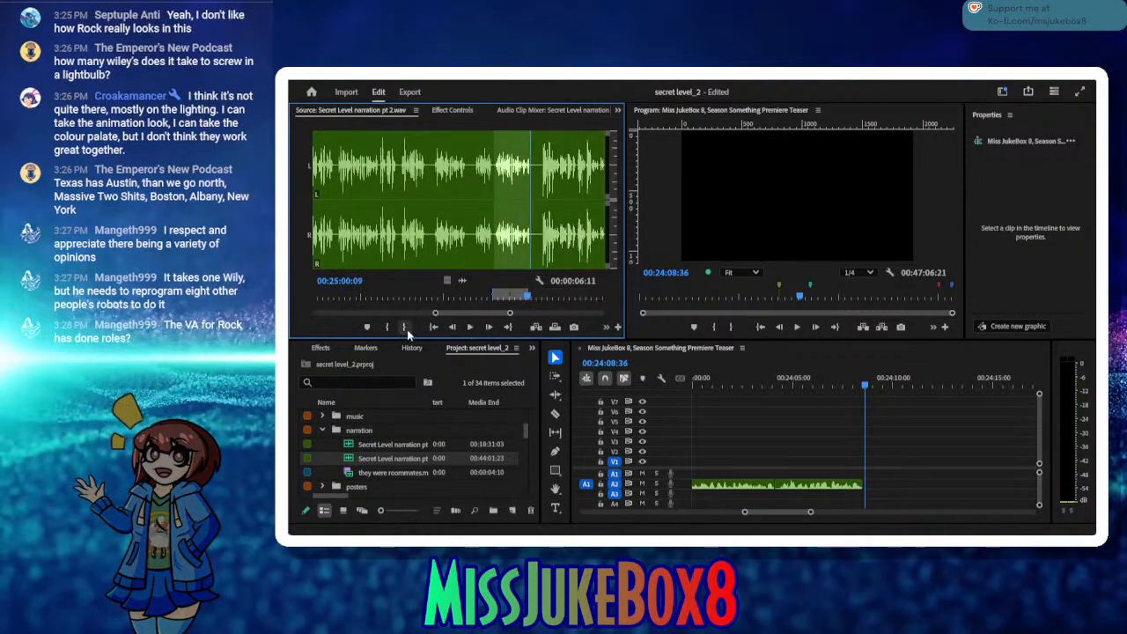
Step: Insert the marked take after the last narration clip on A2, close the gap at the join and save the project
click(536, 328)
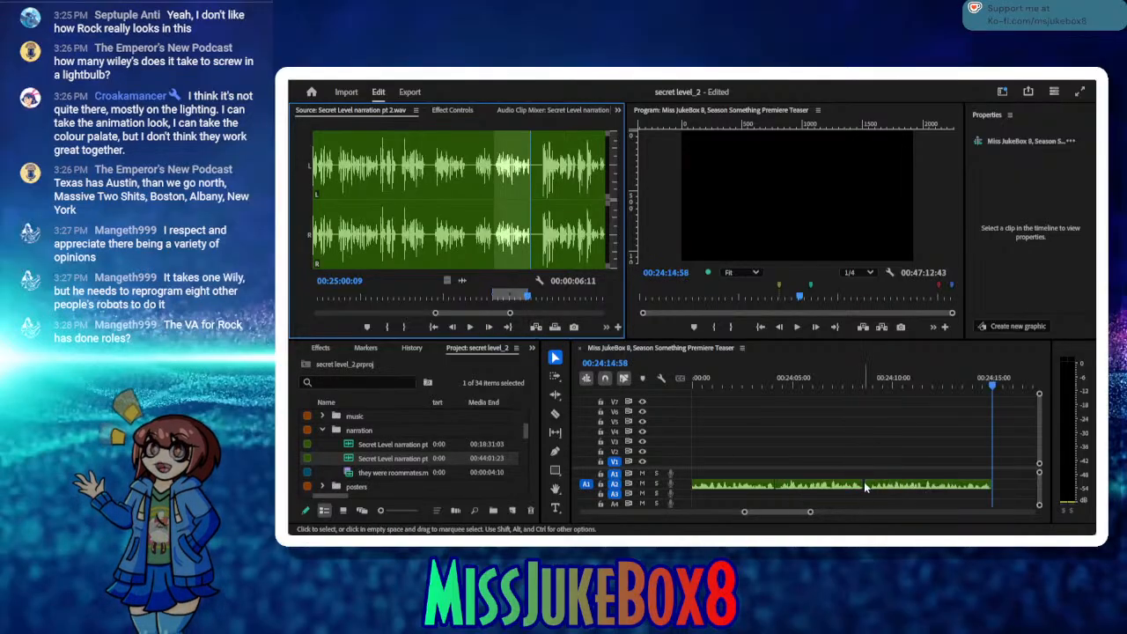
click(863, 481)
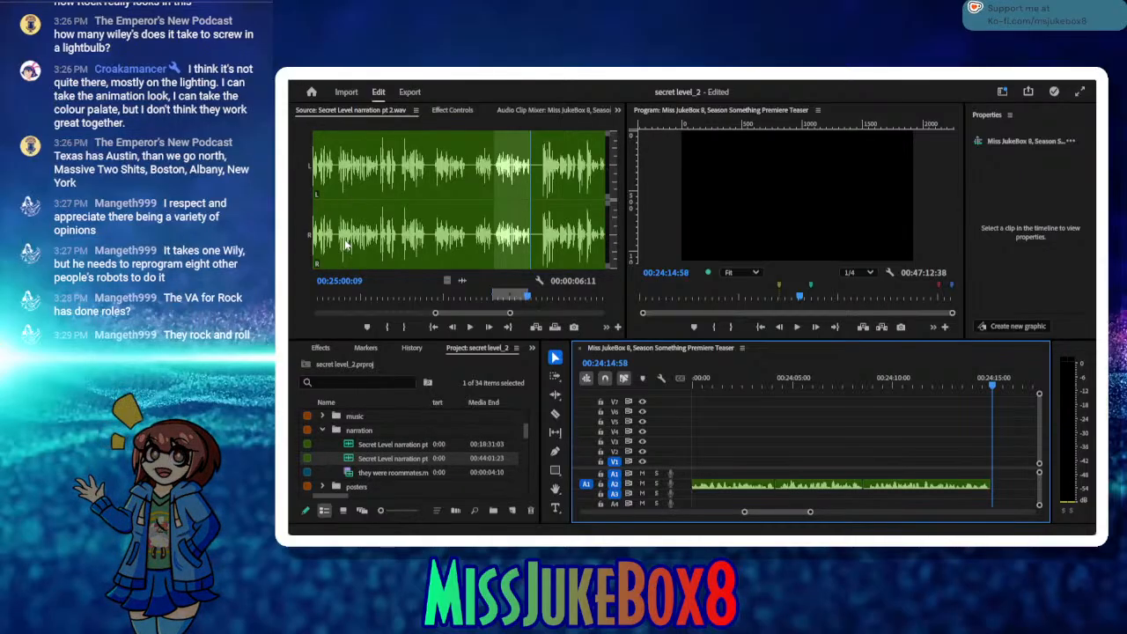
key(ctrl+s)
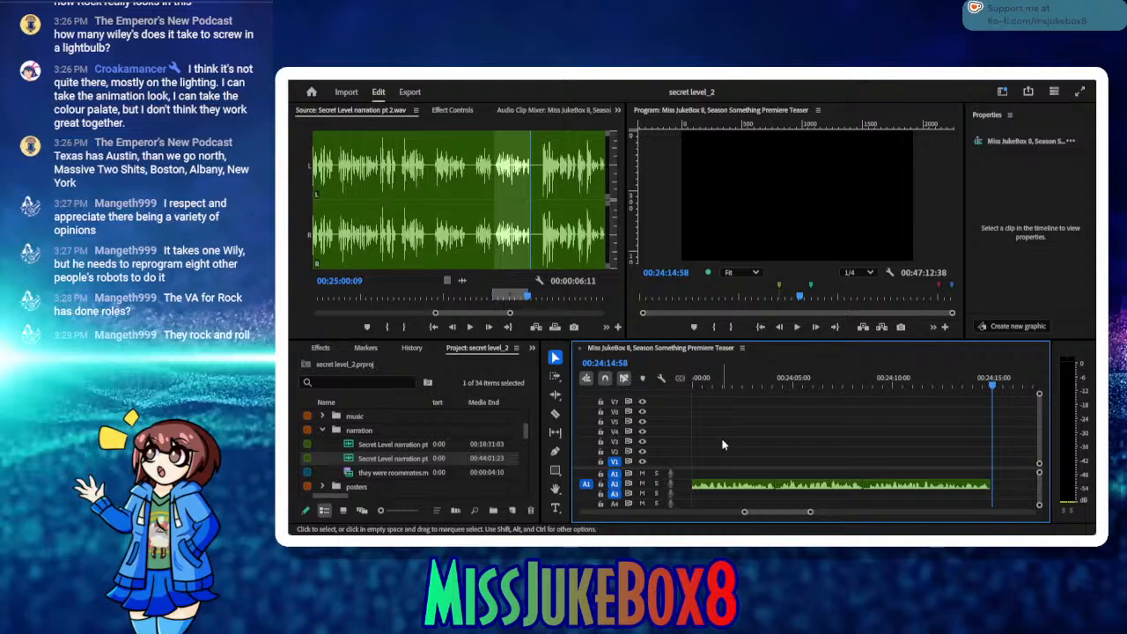
Step: Find the start of the next source phrase, mark the In point at 00:25:02:06, check it and save the project
click(466, 334)
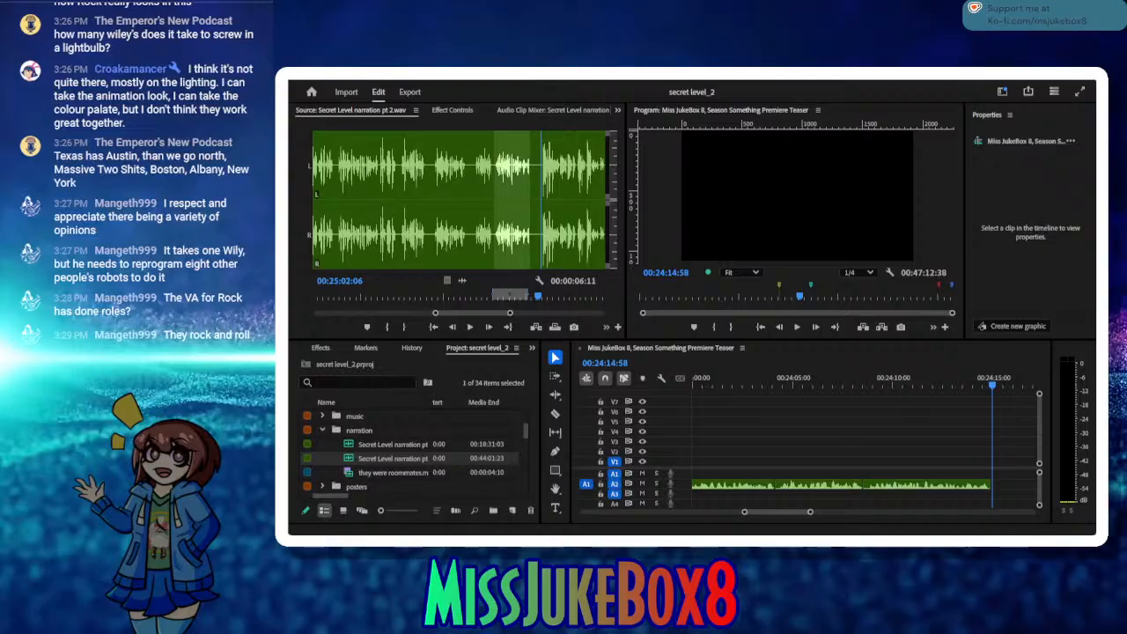
click(470, 333)
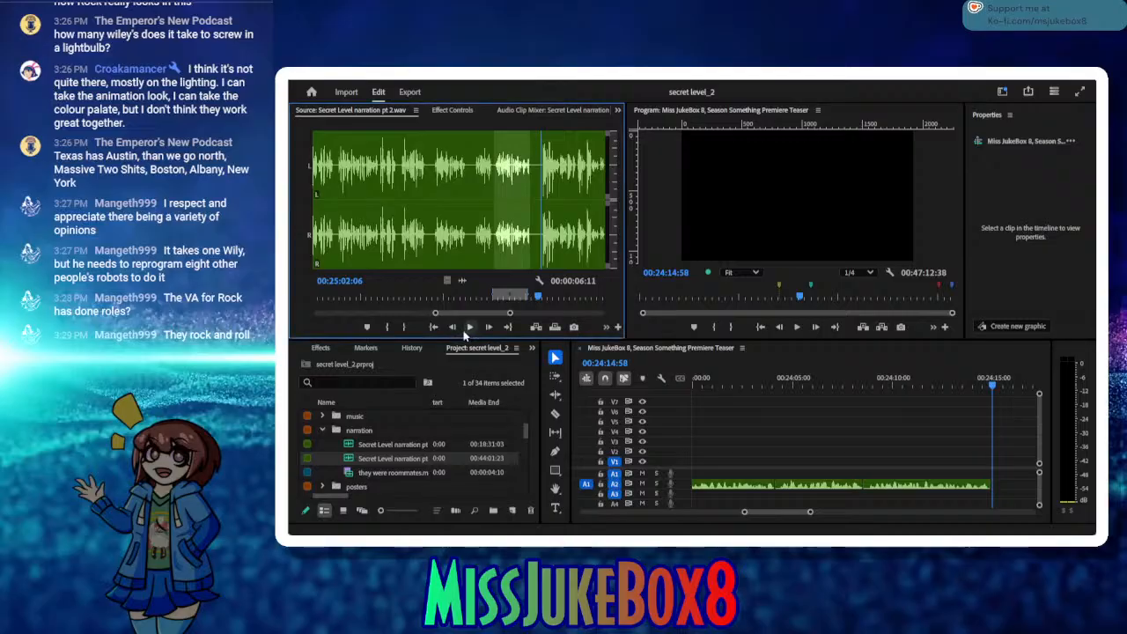
key(i)
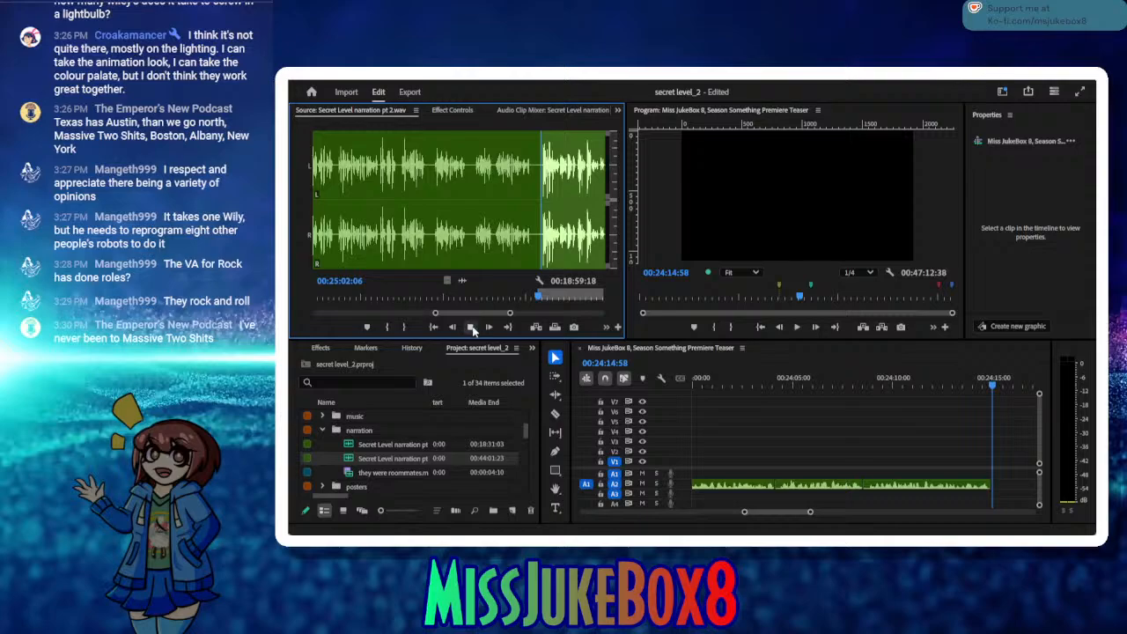
click(472, 328)
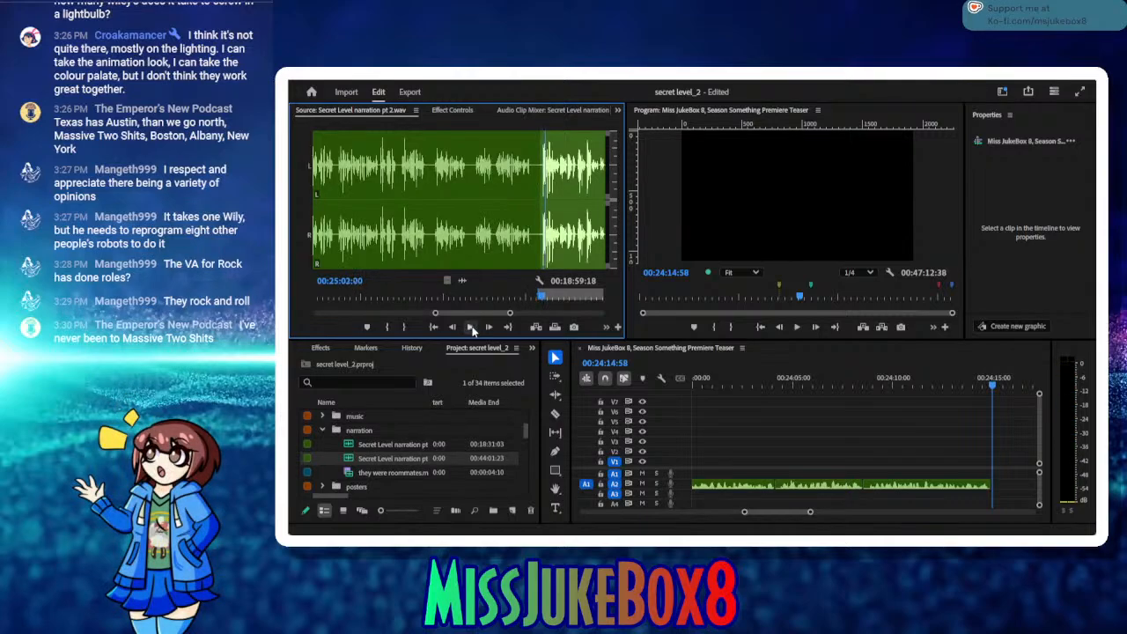
click(449, 330)
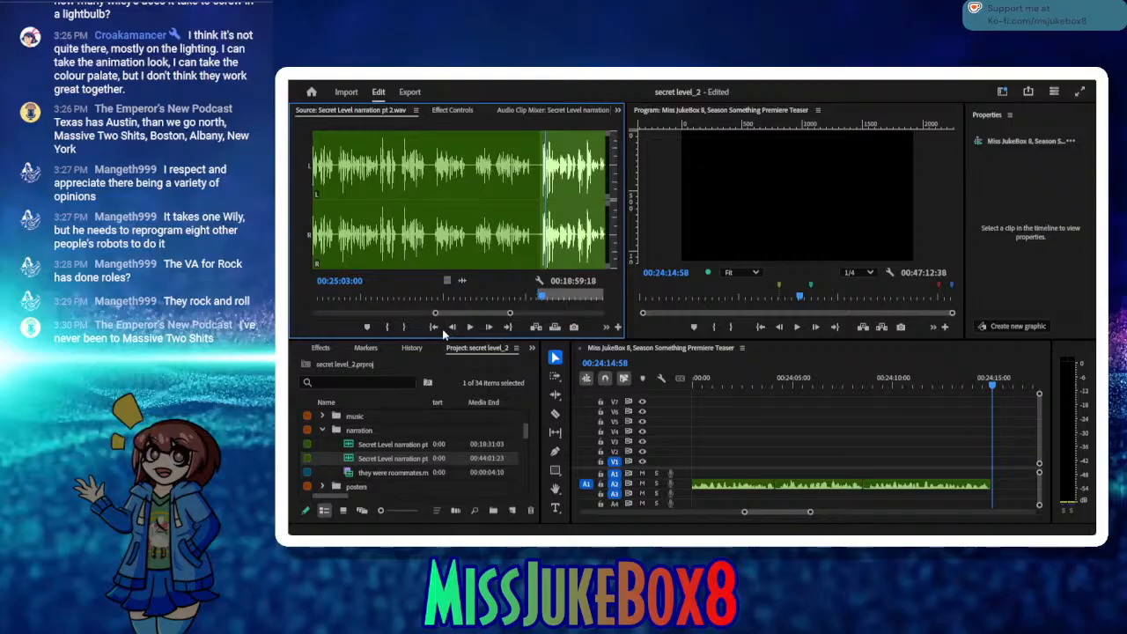
click(435, 327)
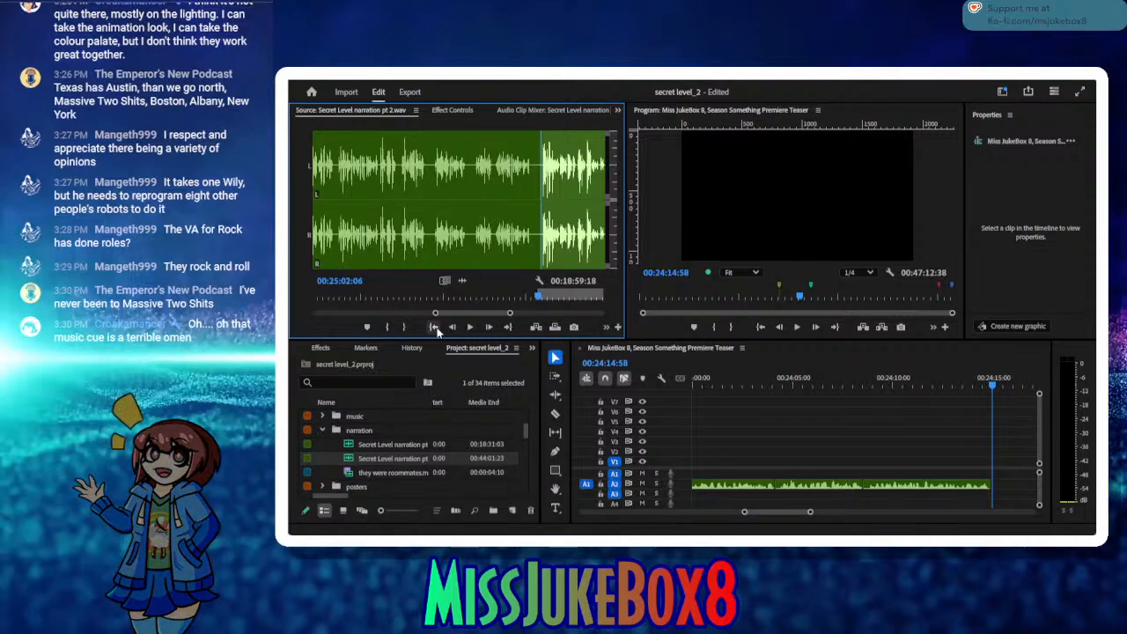
key(ctrl+s)
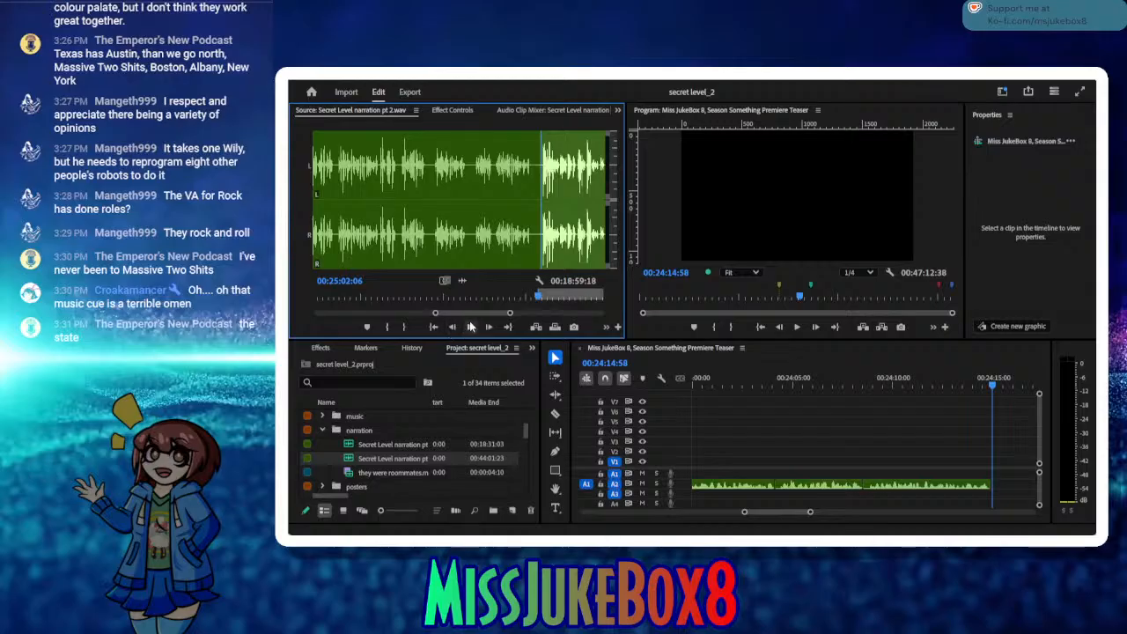
Step: Audition the source phrase from its In point, recheck its ending and mark the Out point at 00:25:12:17
click(470, 327)
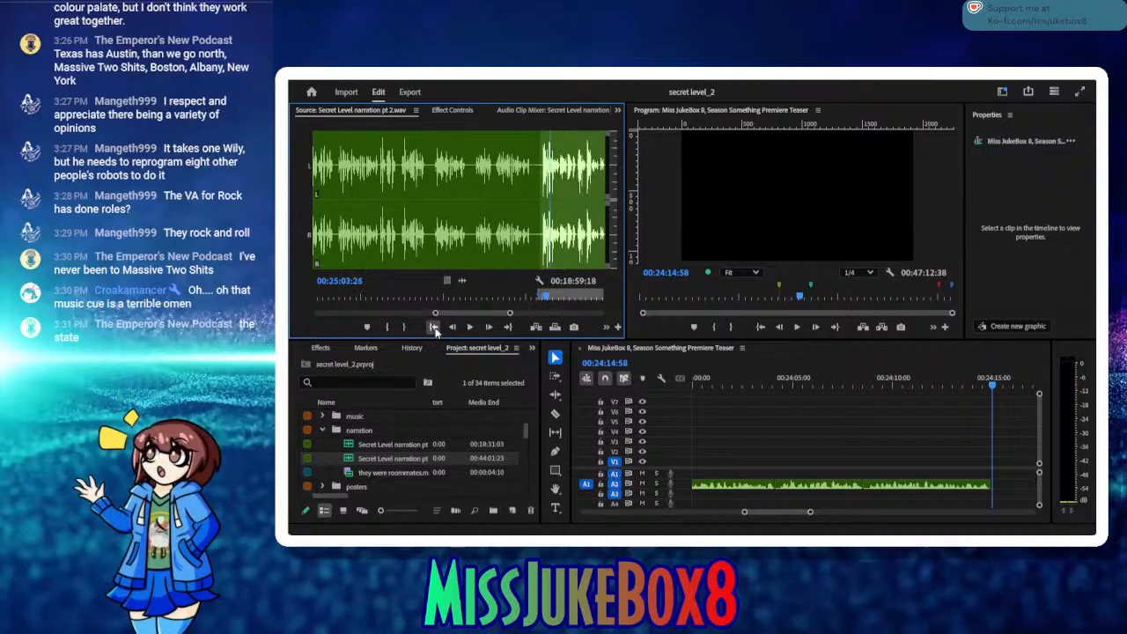
click(433, 327)
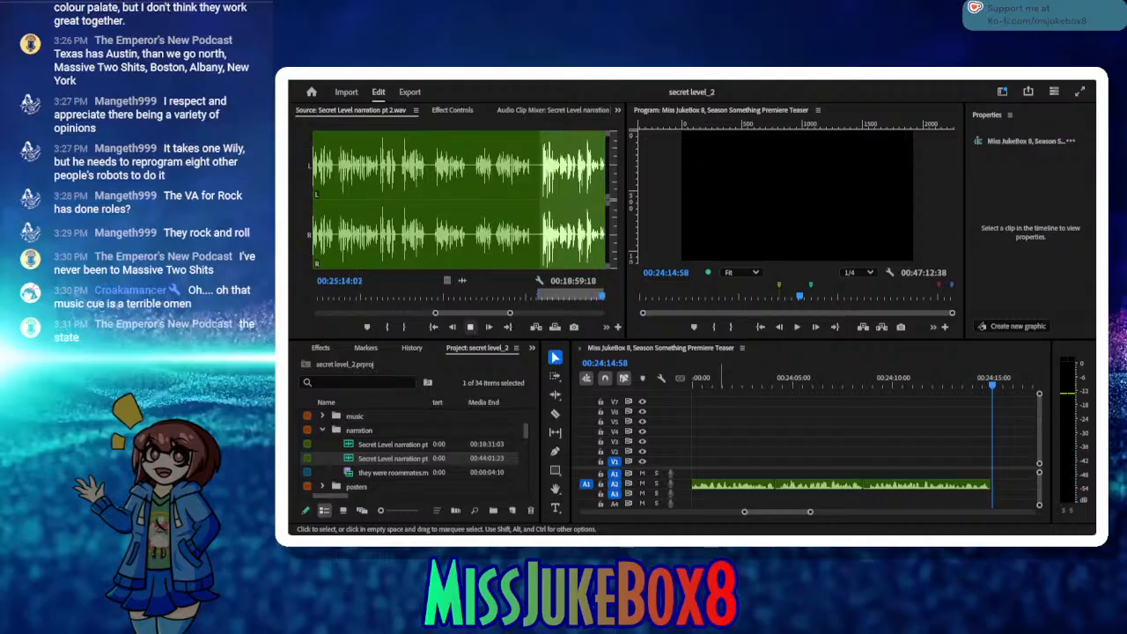
click(469, 327)
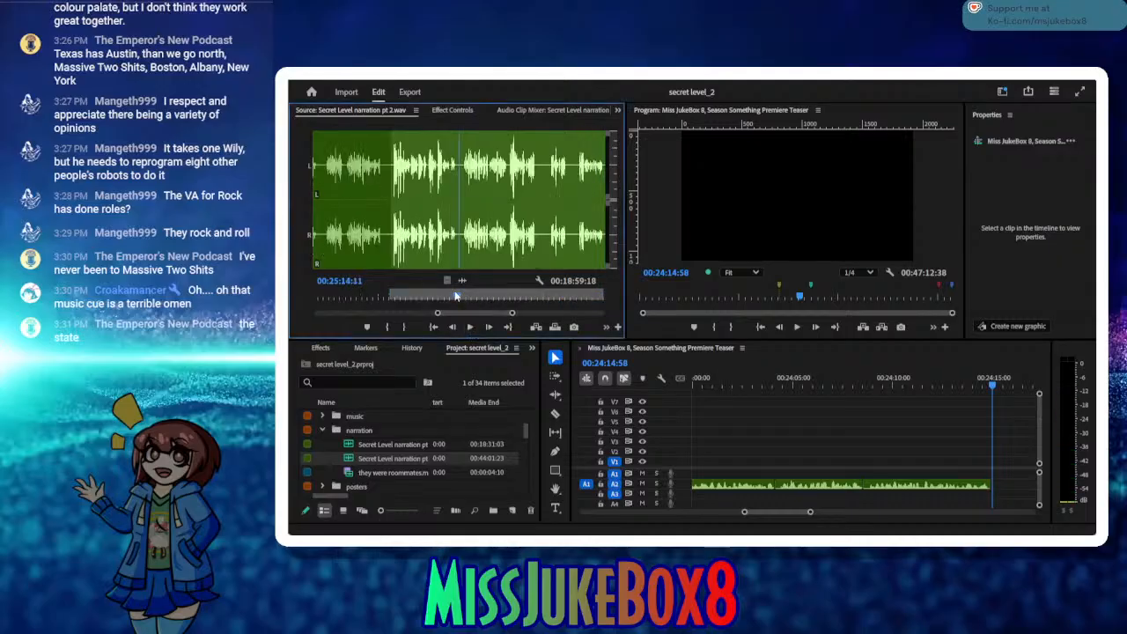
click(470, 327)
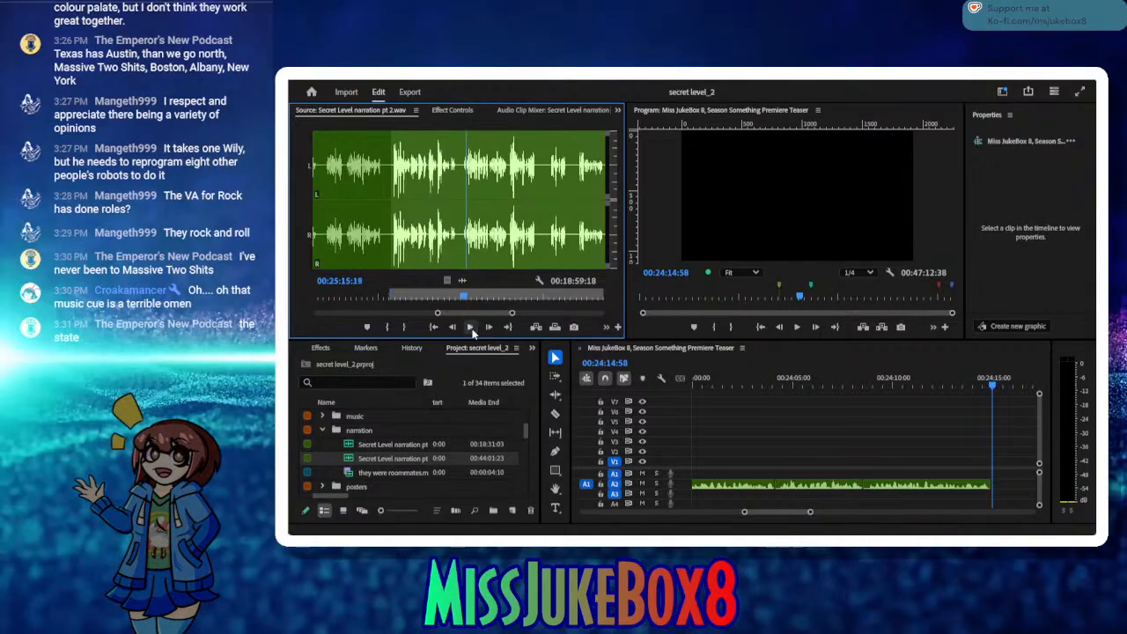
drag(465, 300, 422, 295)
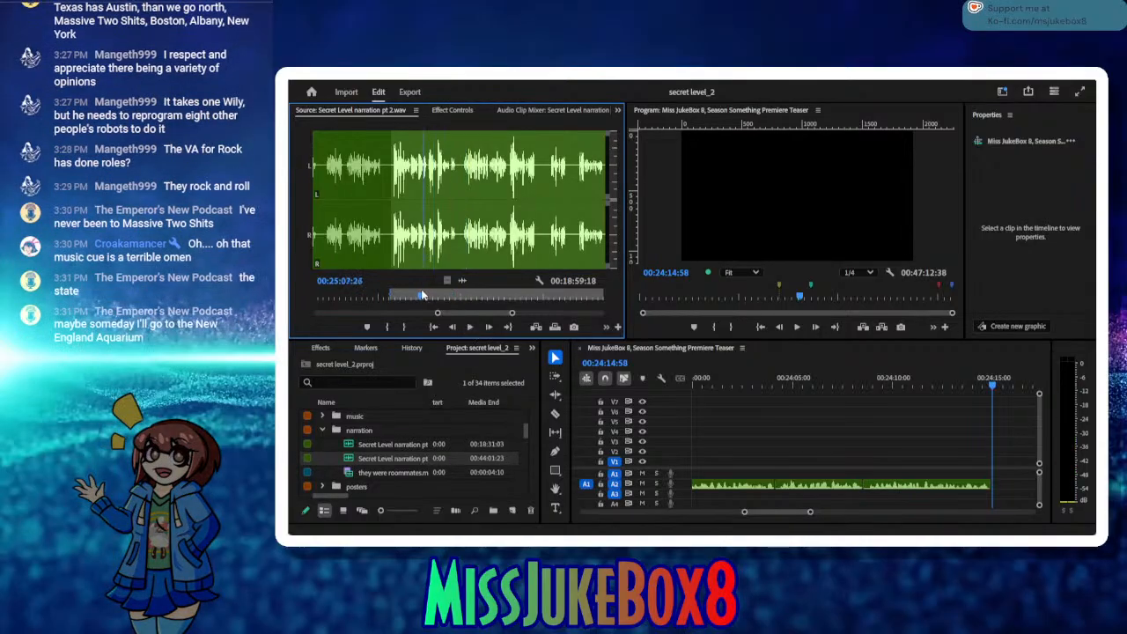
click(469, 327)
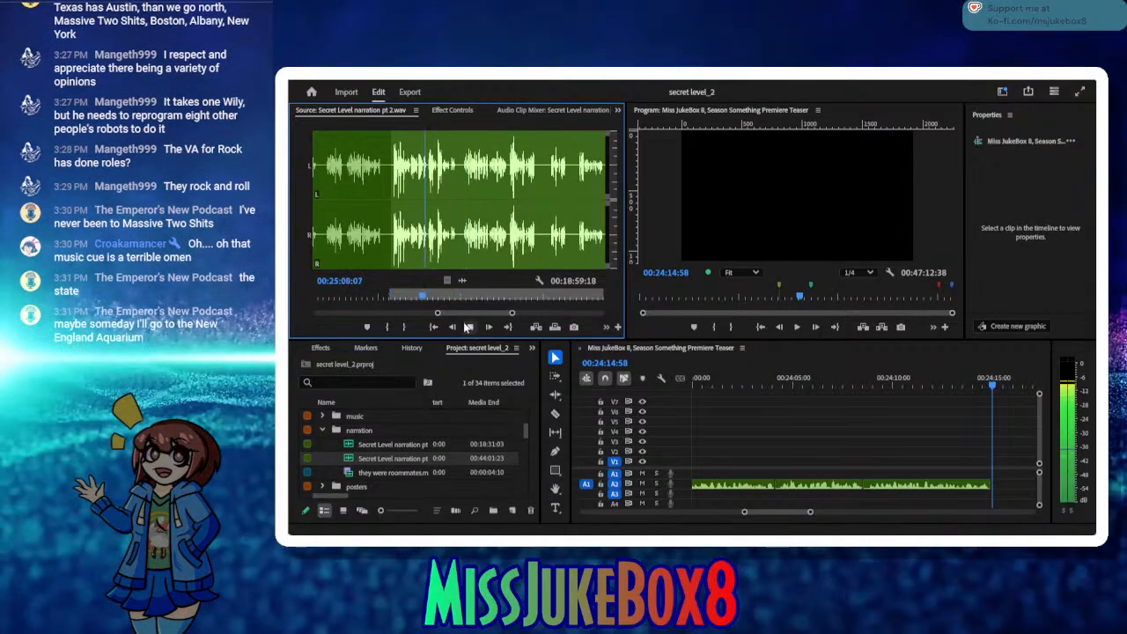
click(468, 327)
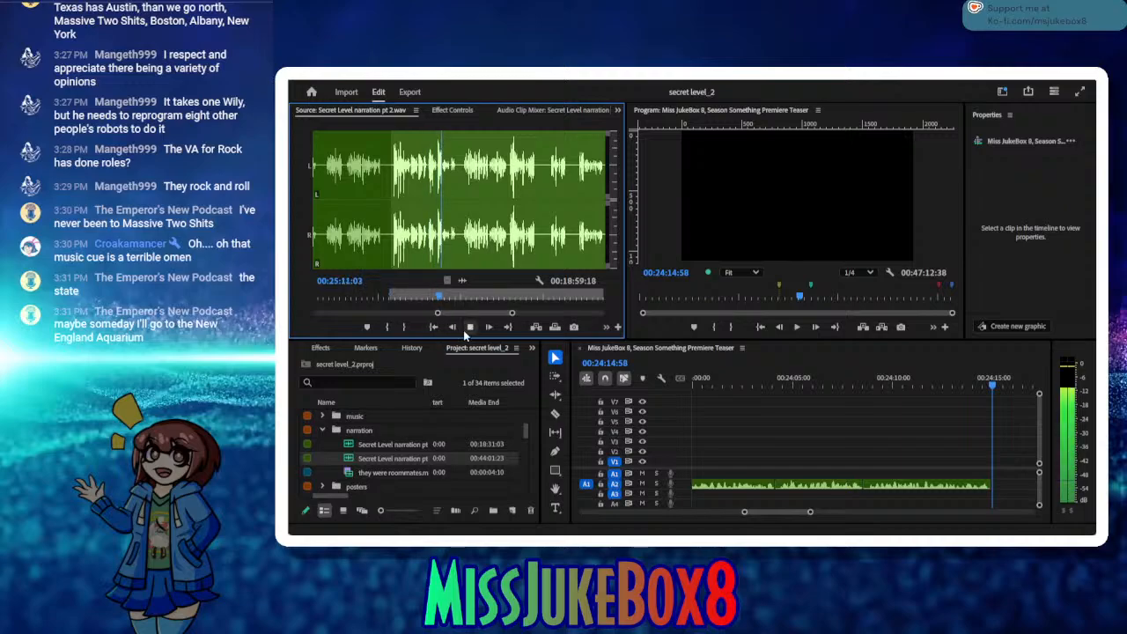
click(468, 328)
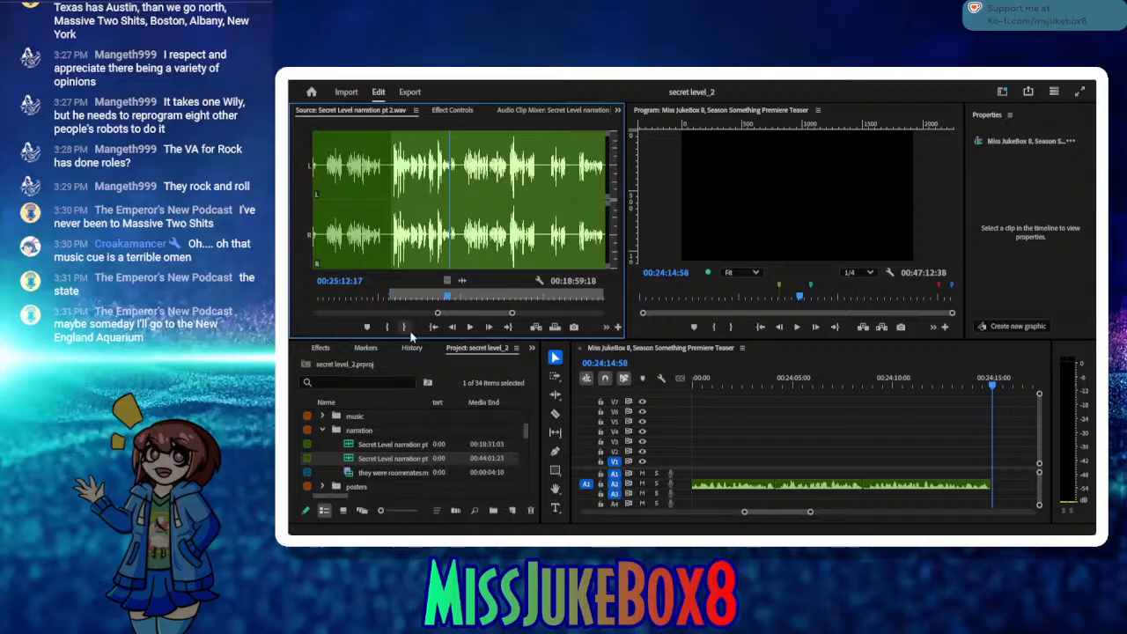
click(404, 329)
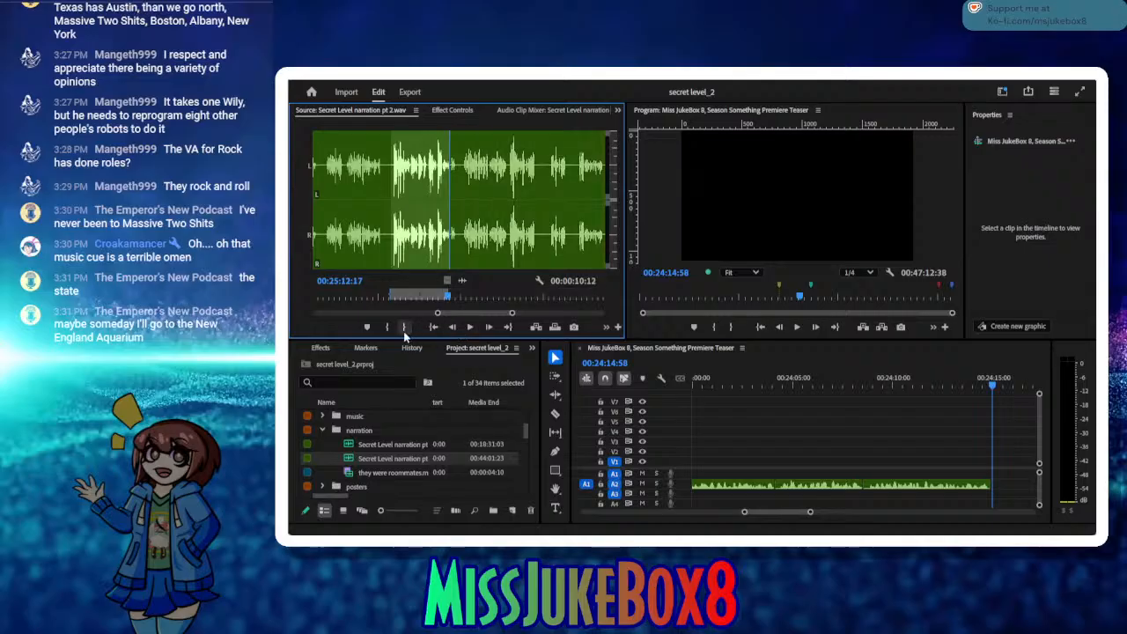
Step: Insert the marked take after the last narration clip on A2, close the small gap before it and save the project
click(533, 328)
click(773, 380)
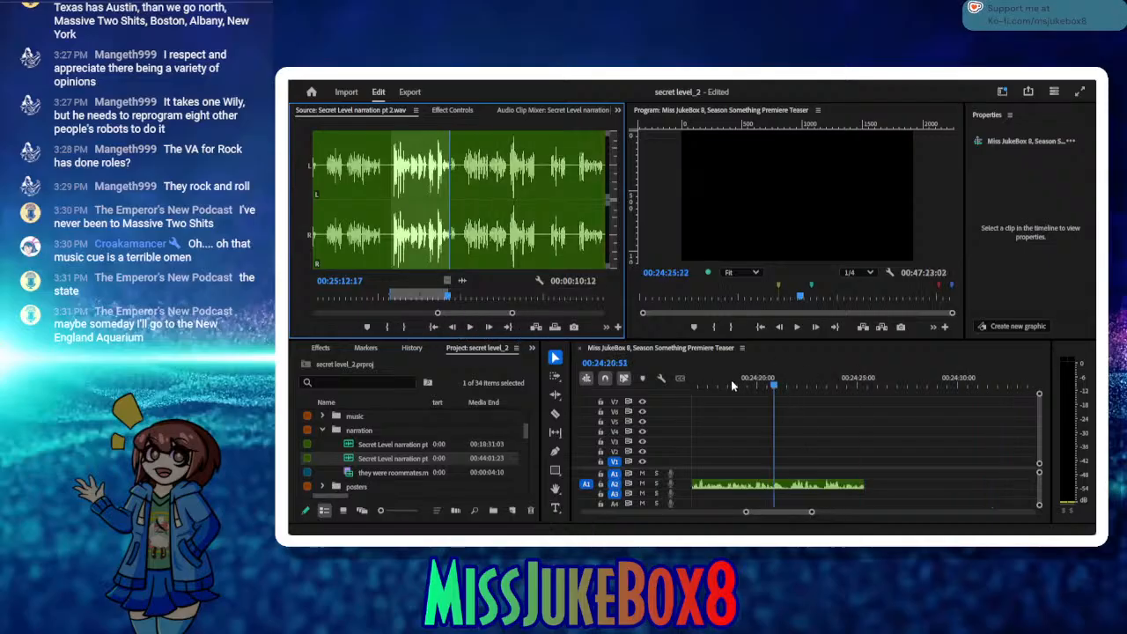
drag(732, 382, 673, 387)
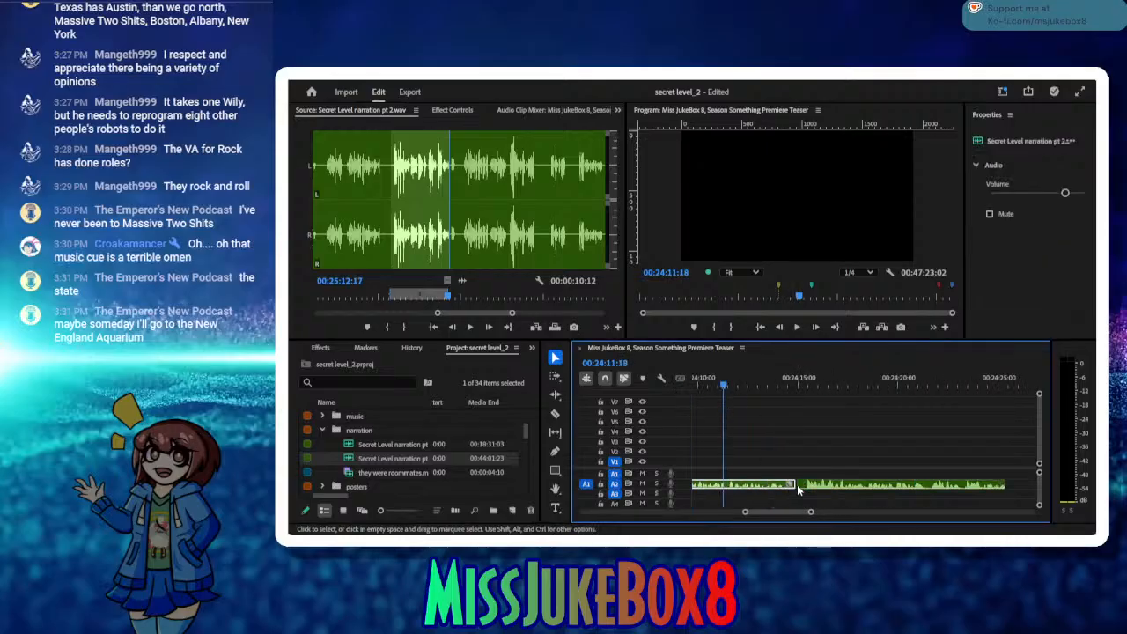
click(797, 440)
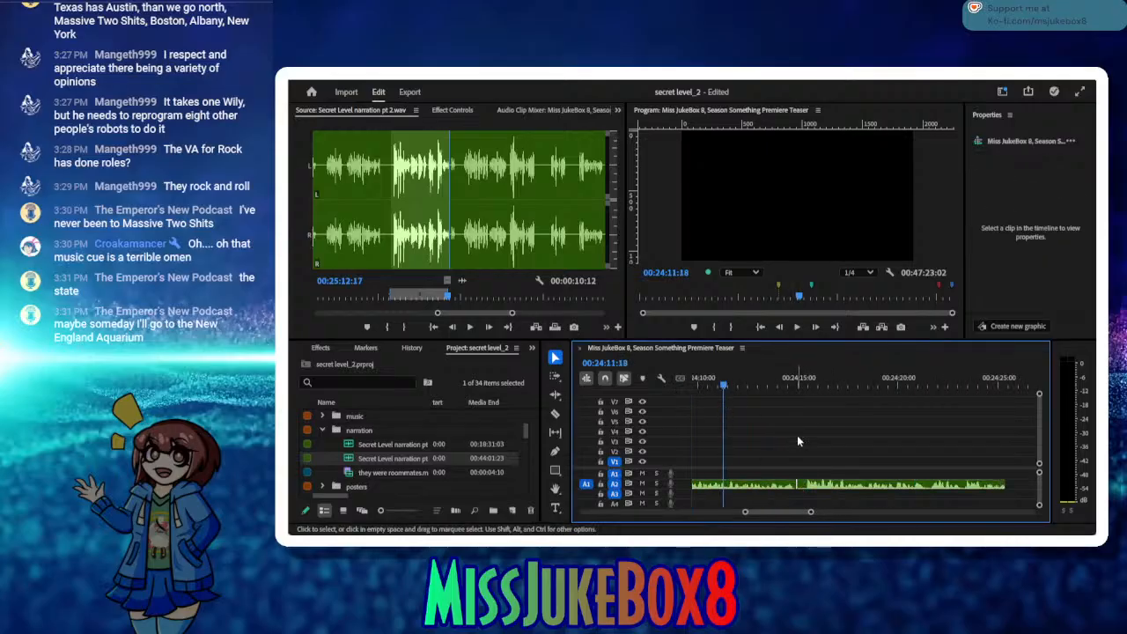
click(984, 386)
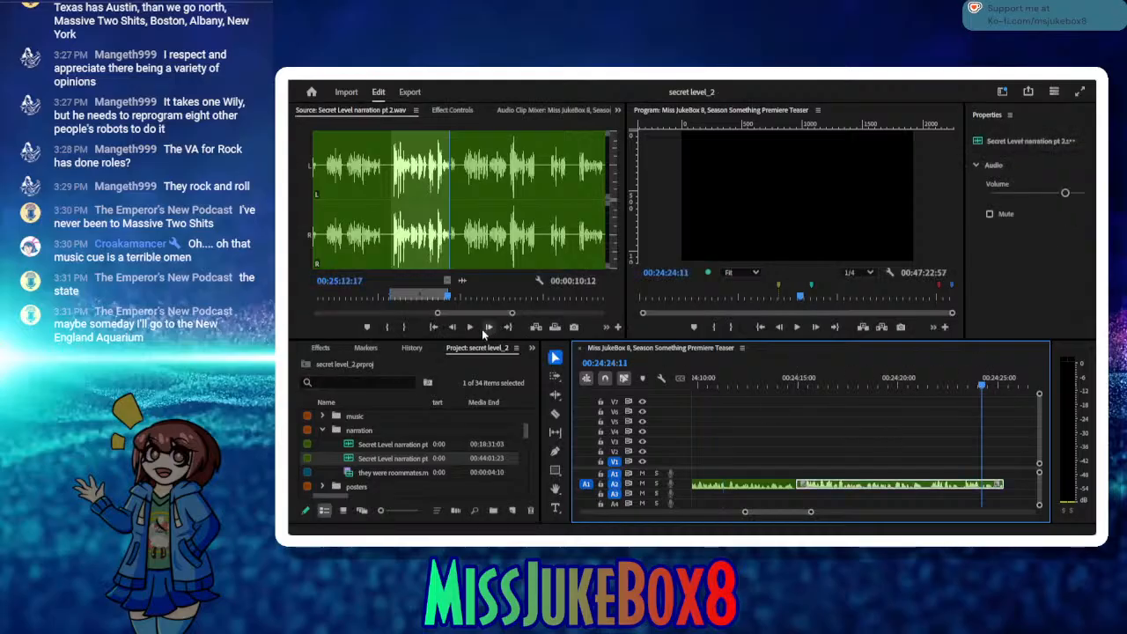
Step: Audition the next source phrase and mark the take from In 00:25:15:00 to Out 00:25:27:29
click(467, 331)
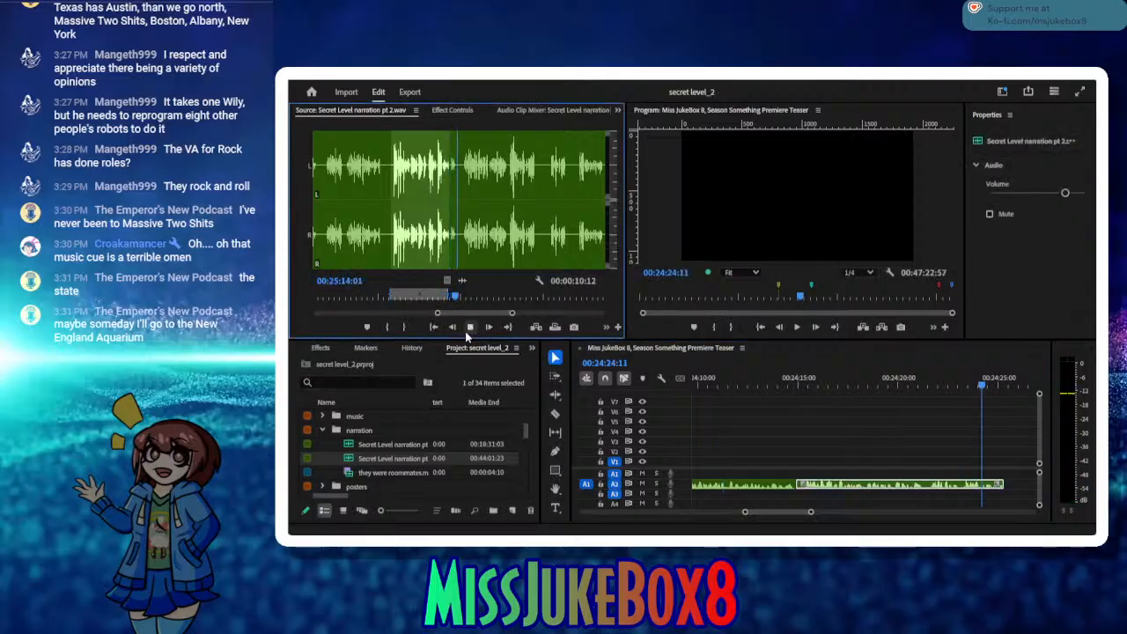
click(467, 331)
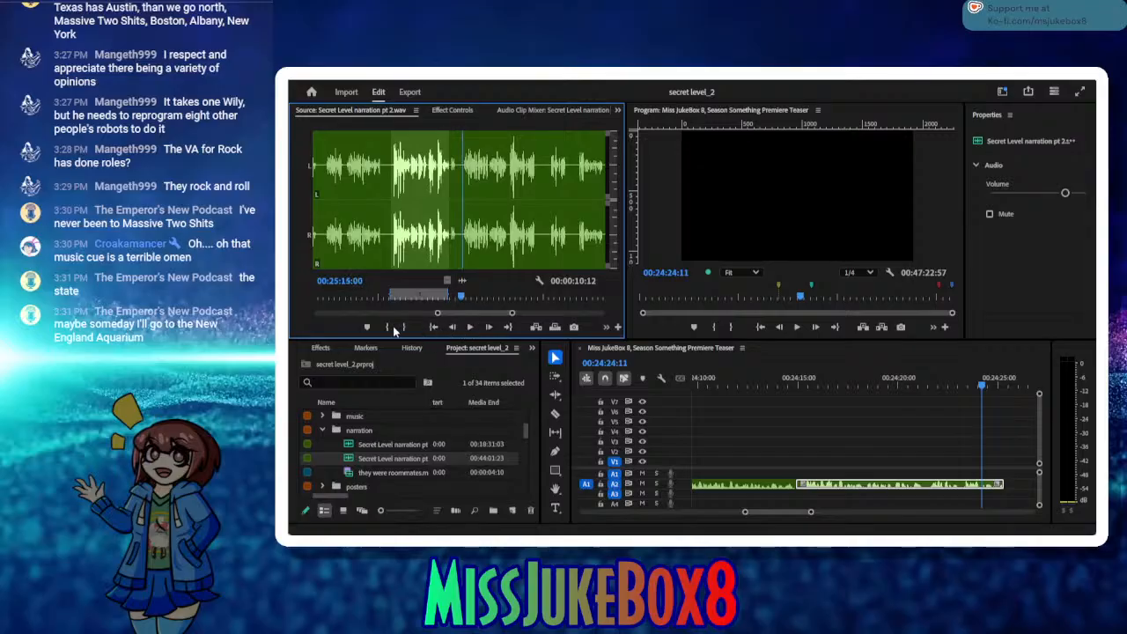
click(388, 326)
click(472, 326)
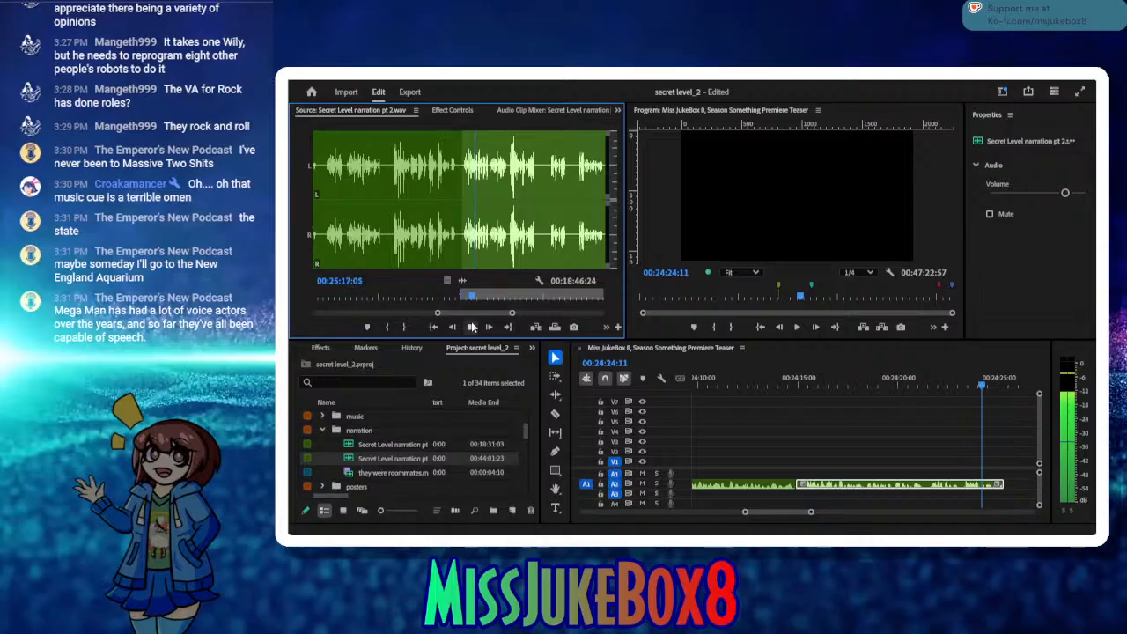
click(472, 327)
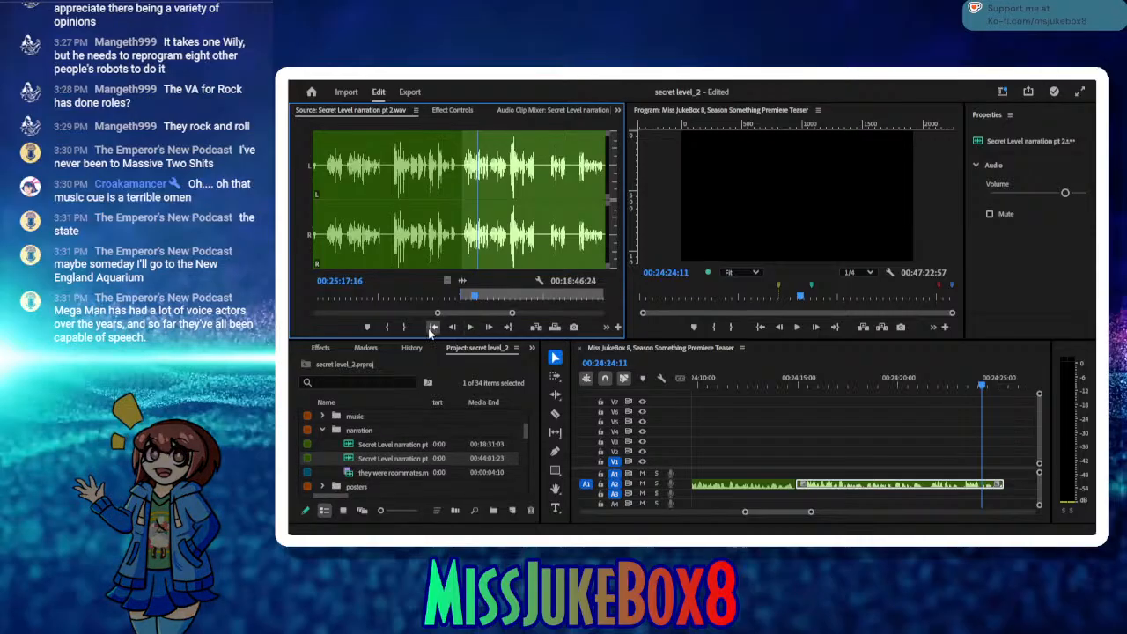
click(431, 327)
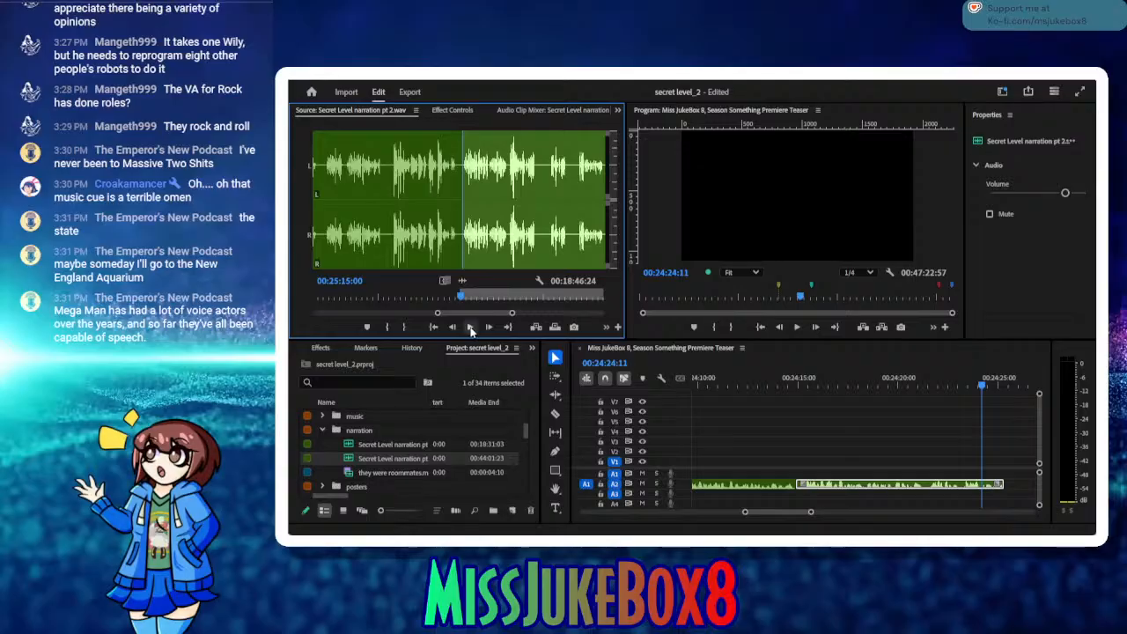
click(470, 328)
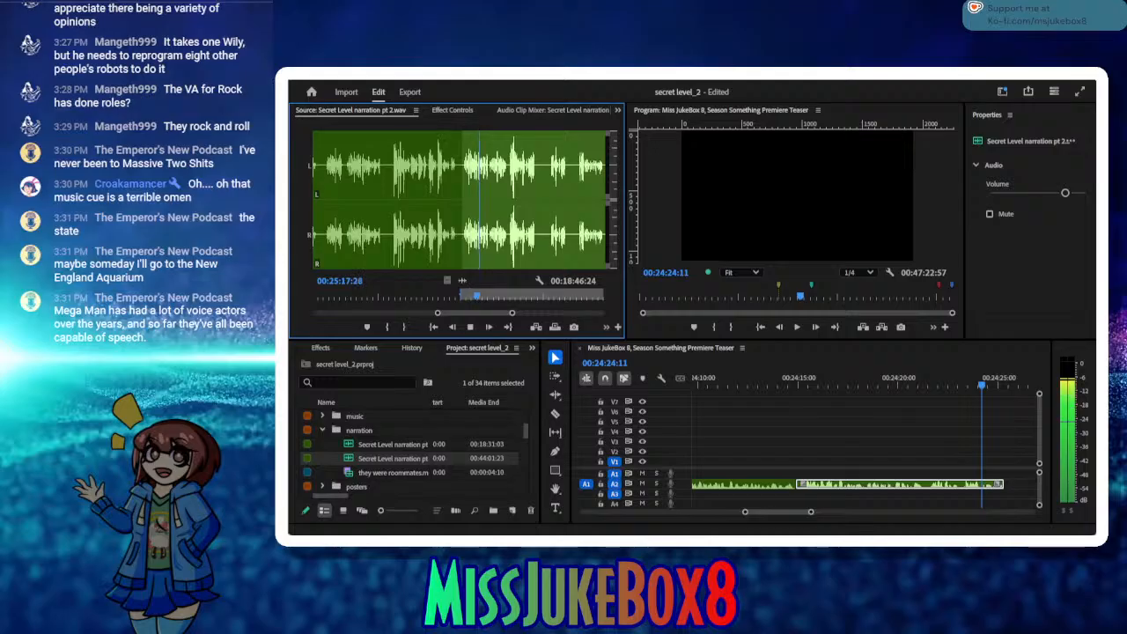
click(470, 326)
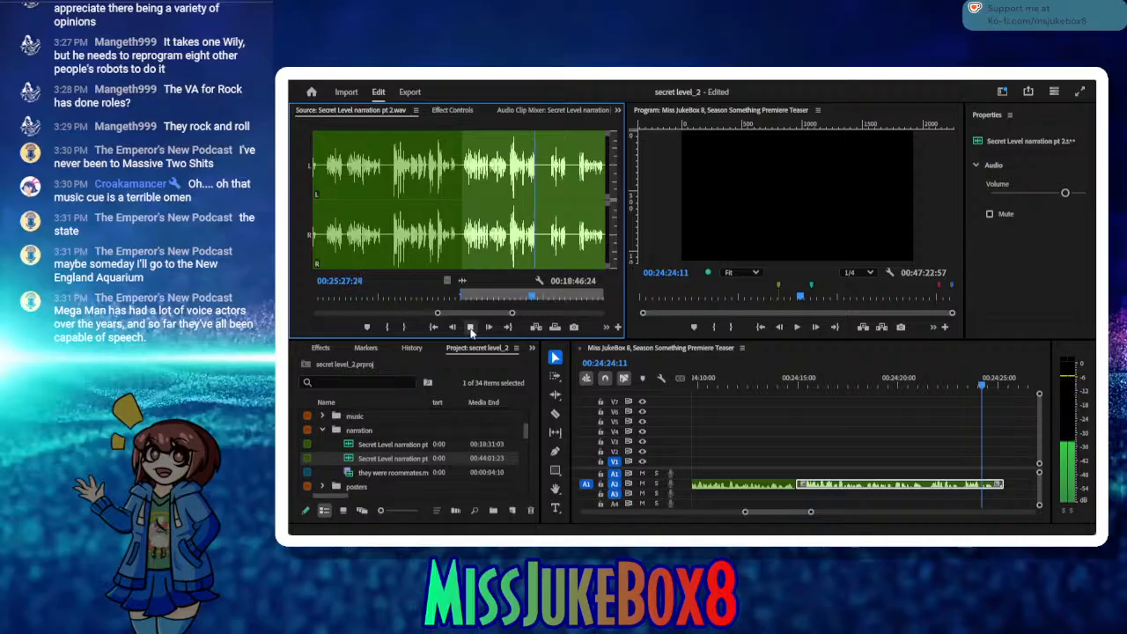
click(410, 326)
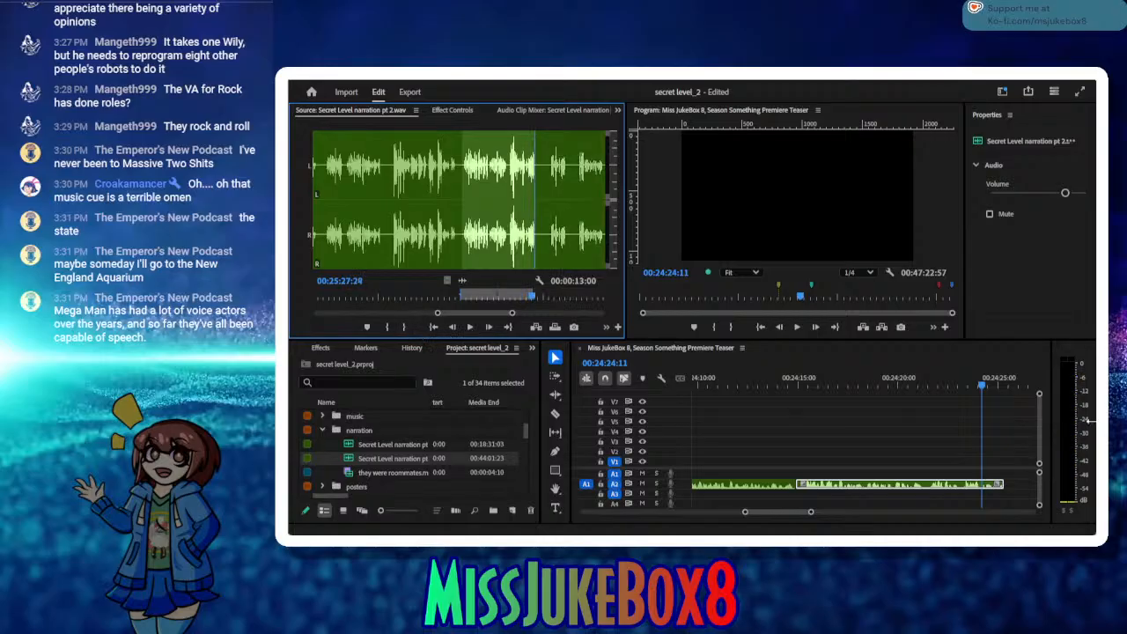
Step: Insert the newly marked take at 00:24:25:22, after the last A2 narration clip, and close the gap at the join
click(1002, 392)
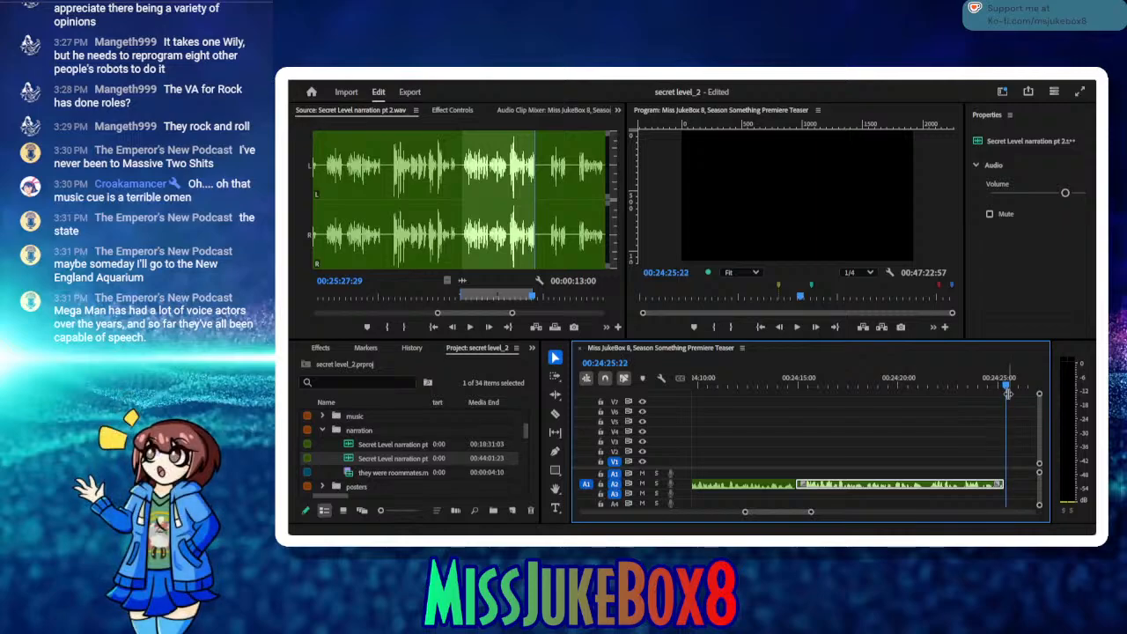
click(536, 327)
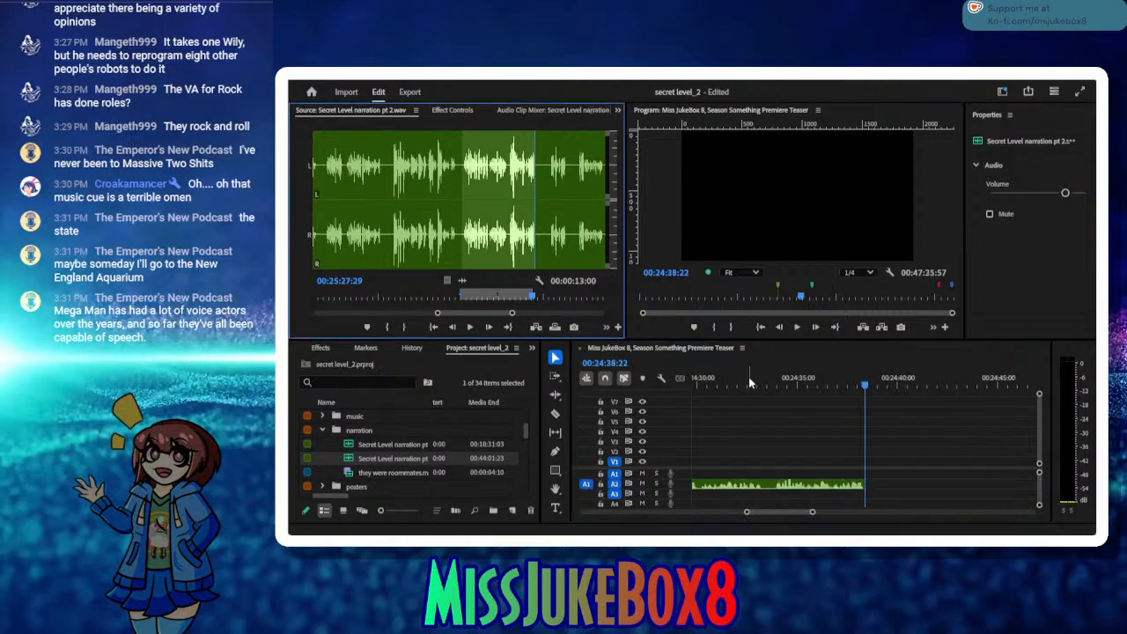
mouse_move(723, 376)
mouse_down()
mouse_move(673, 379)
mouse_move(734, 379)
mouse_up()
click(779, 420)
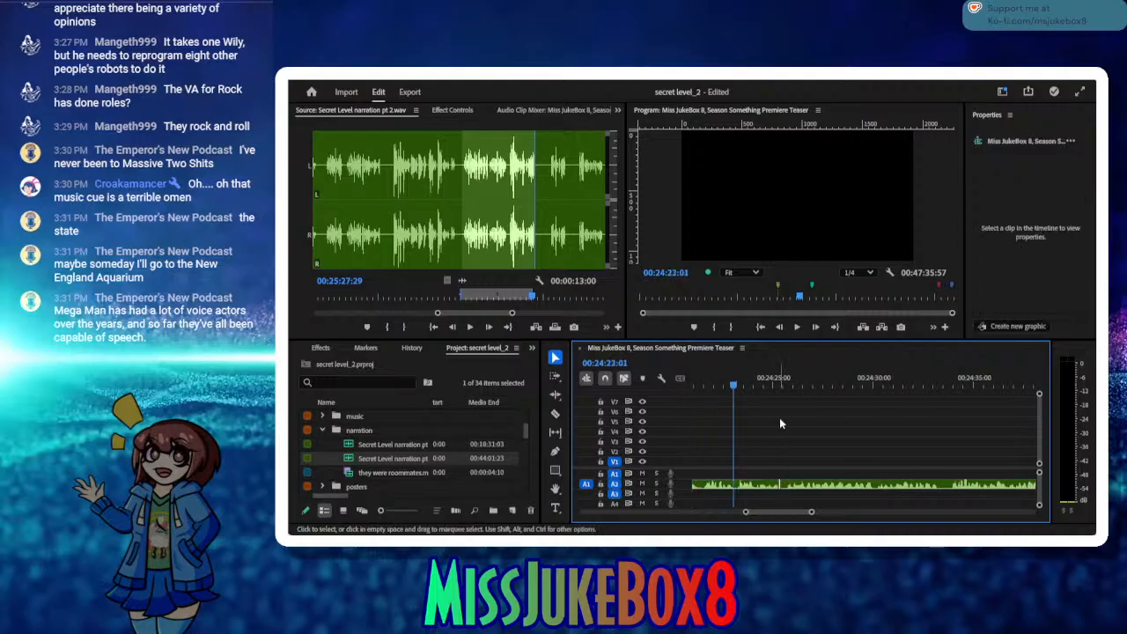
Step: Save the project and play the sequence from just after the join to the end of the newly inserted narration
drag(779, 383, 790, 386)
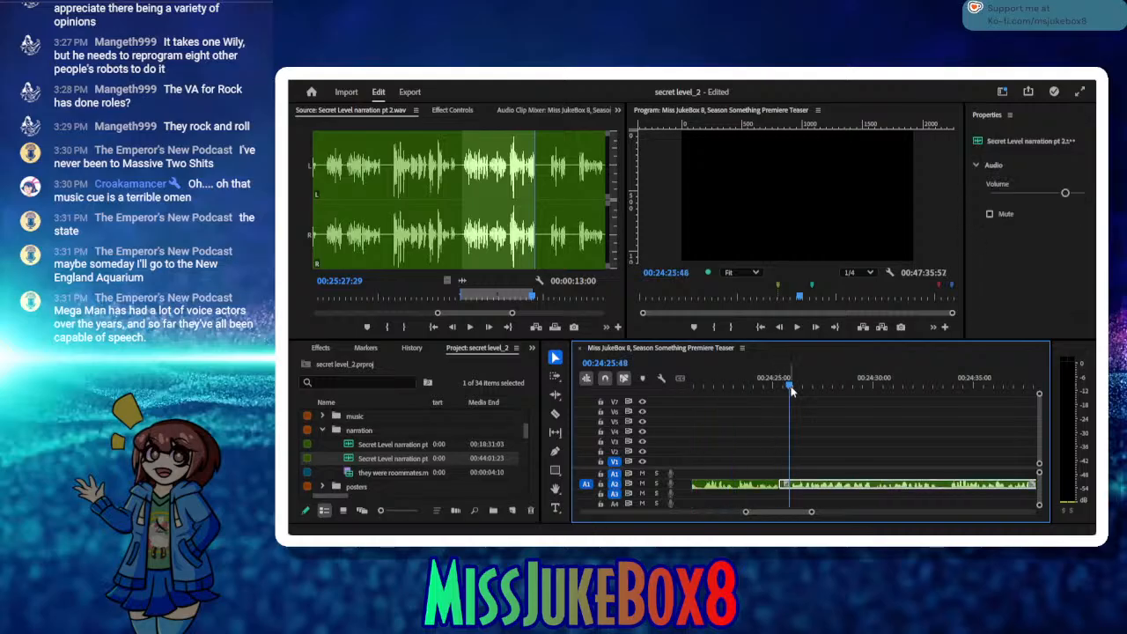
key(ctrl+s)
click(795, 327)
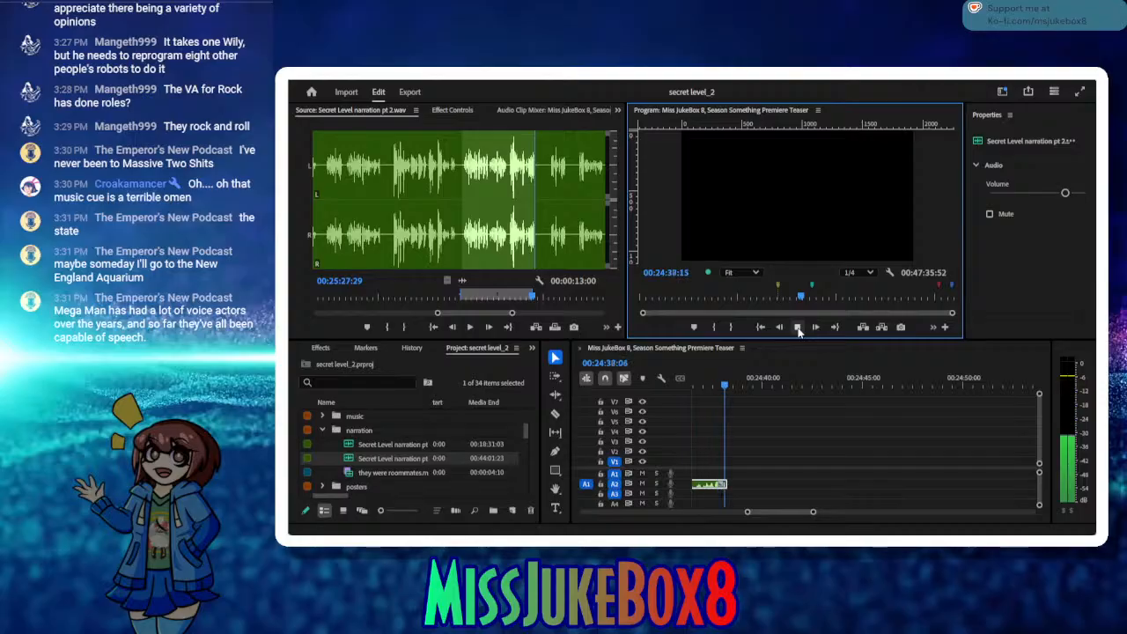
click(798, 327)
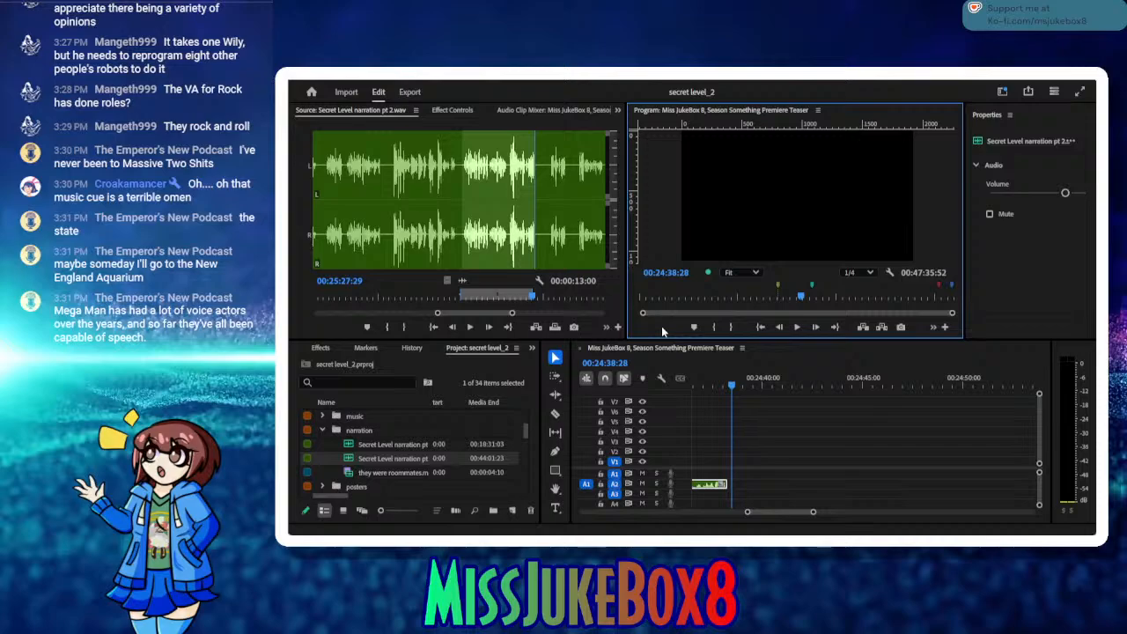
Step: Add a text box reading "clip from Mega Man Powered Up goes here" and move its V1 graphic clip to start where the narration ends
click(555, 508)
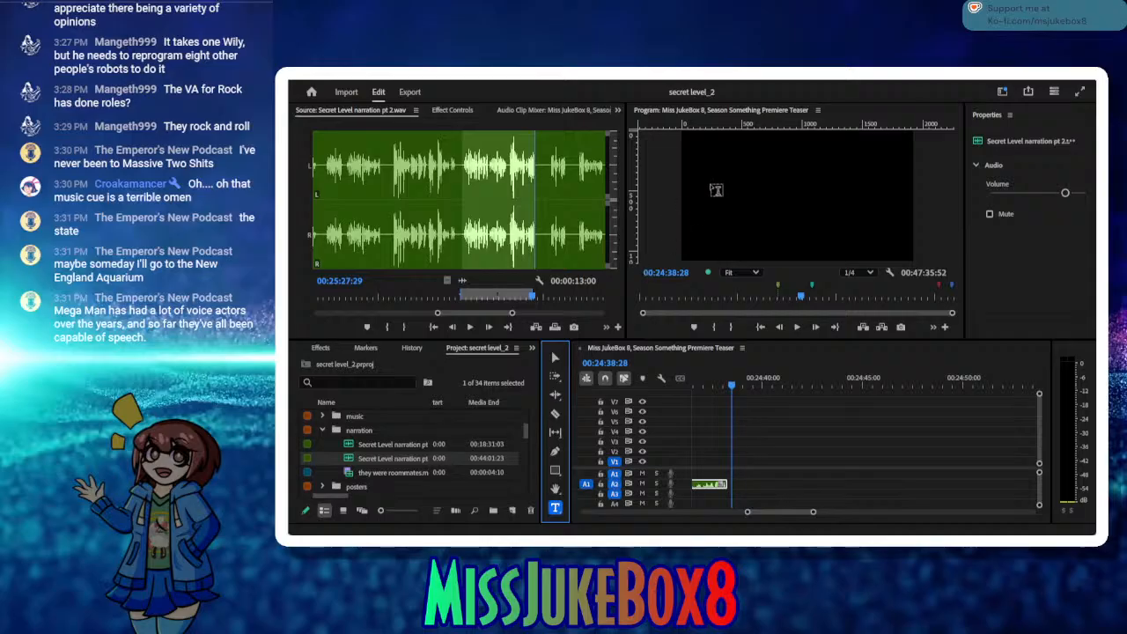
click(742, 173)
drag(767, 190, 855, 228)
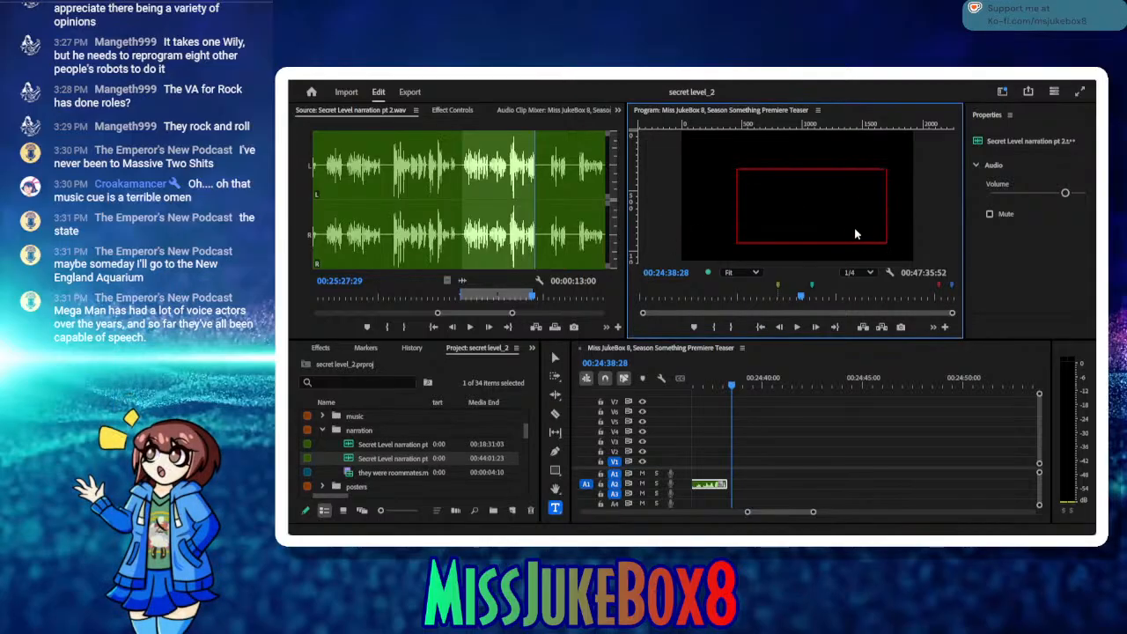
text(C)
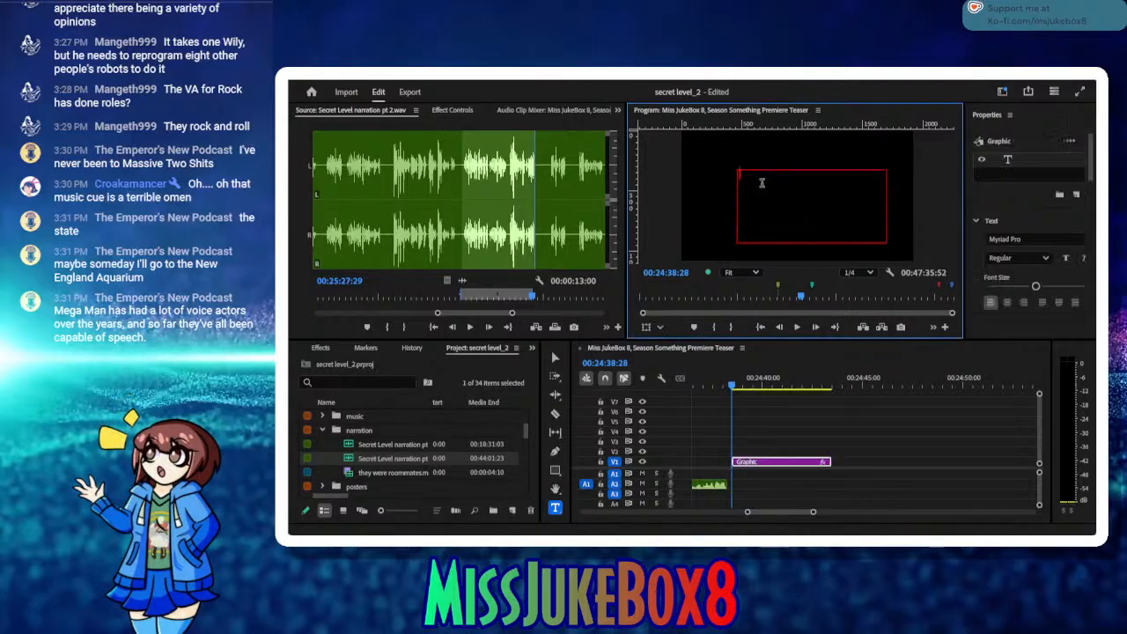
text(lip ()
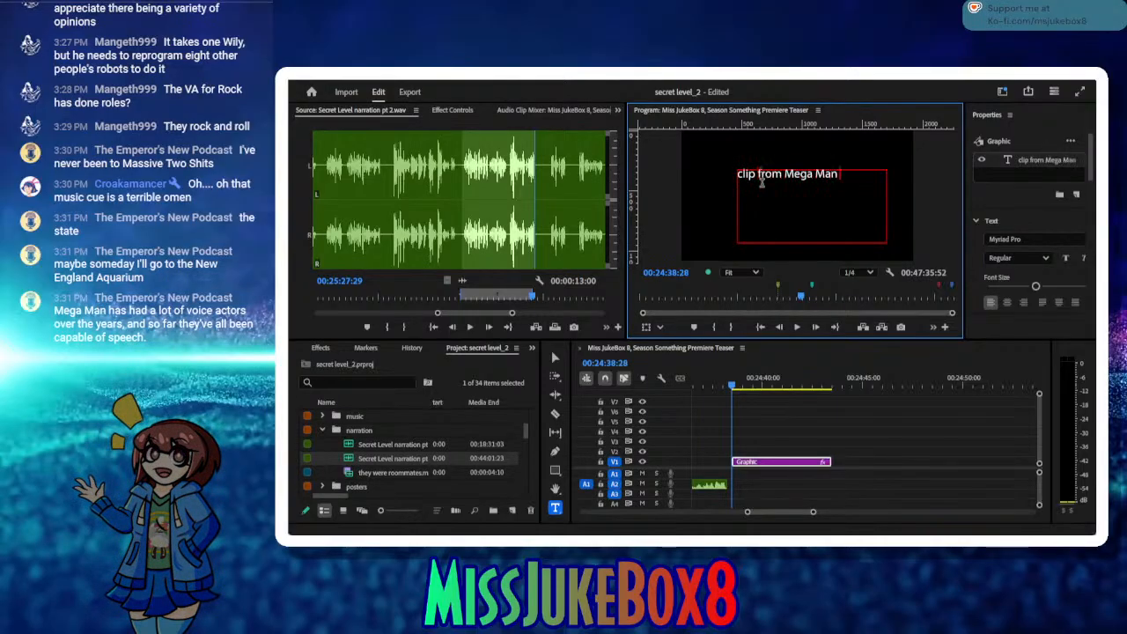
text(rom Mega Man Powered Up)
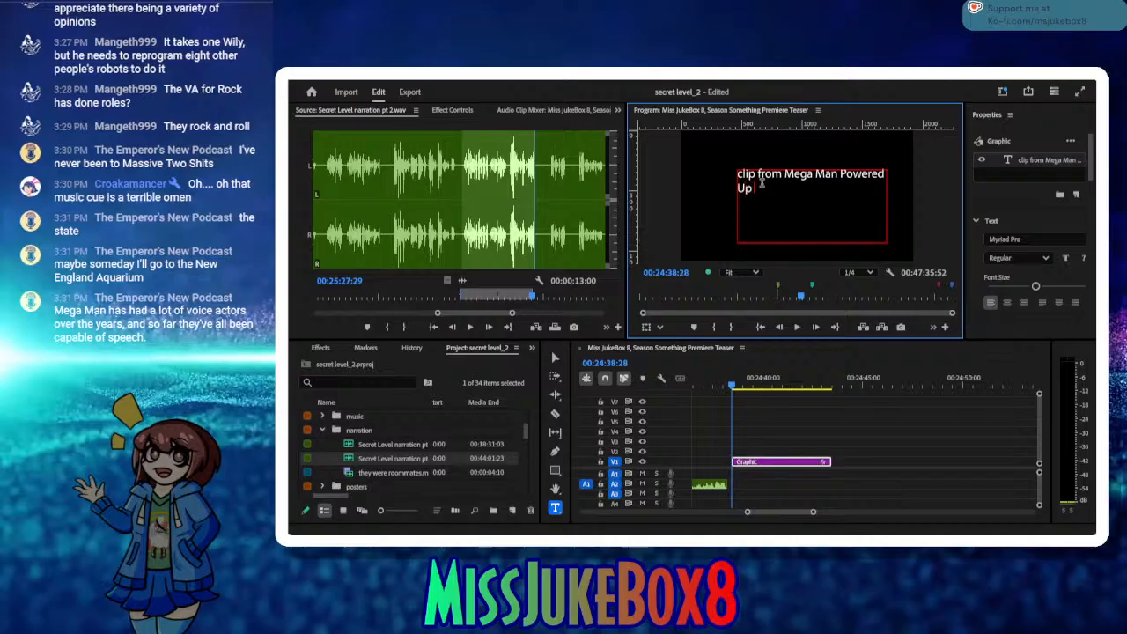
text( goes here)
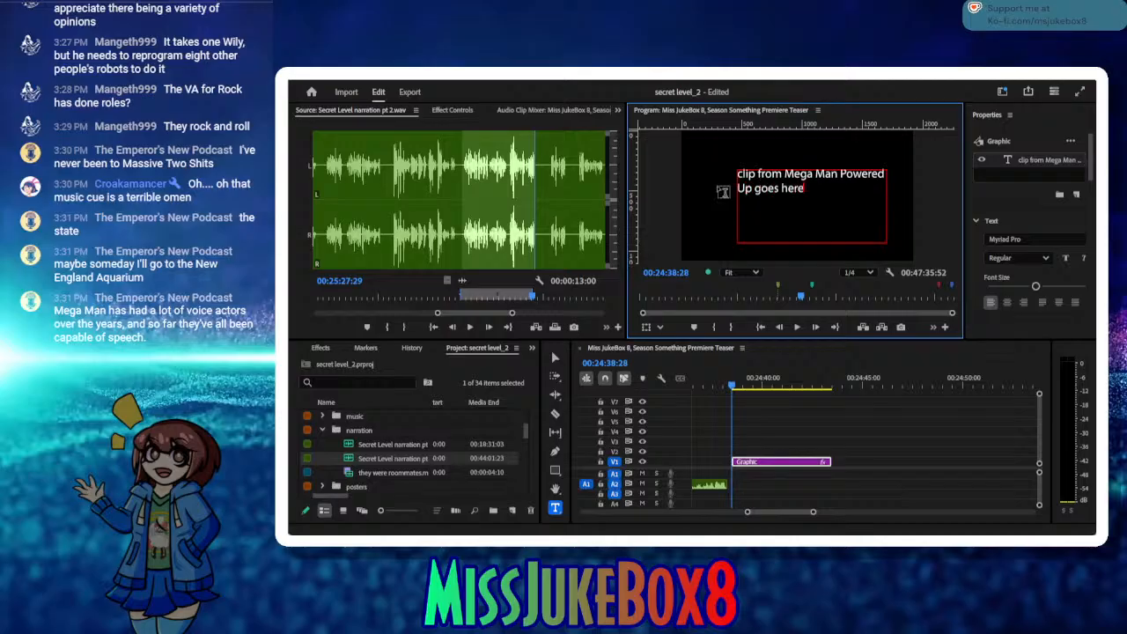
click(556, 358)
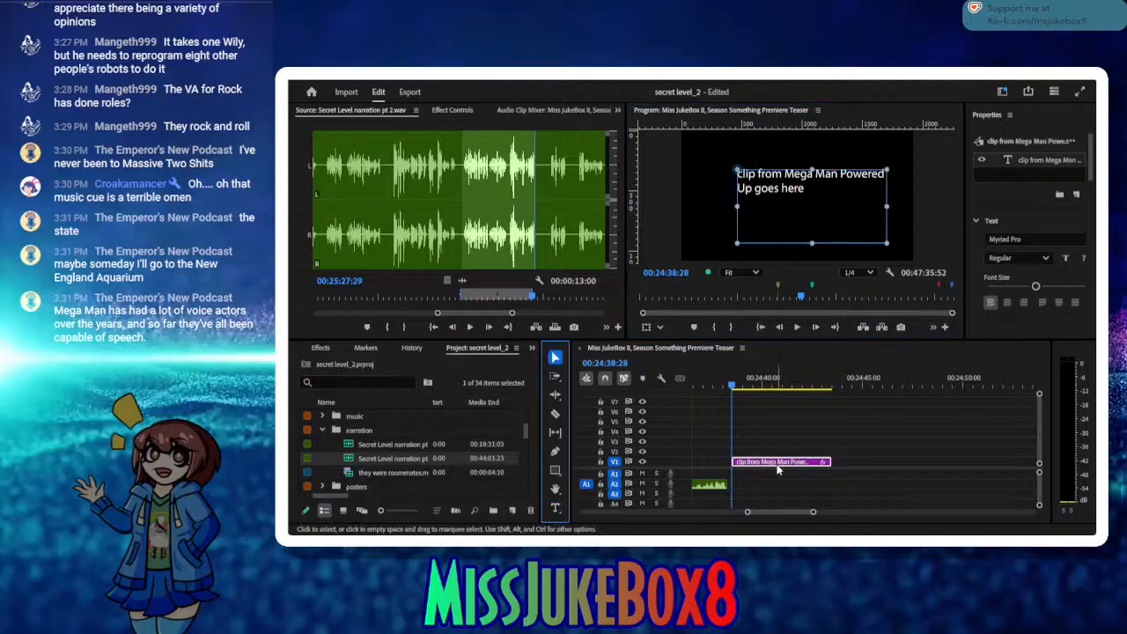
drag(779, 465, 773, 467)
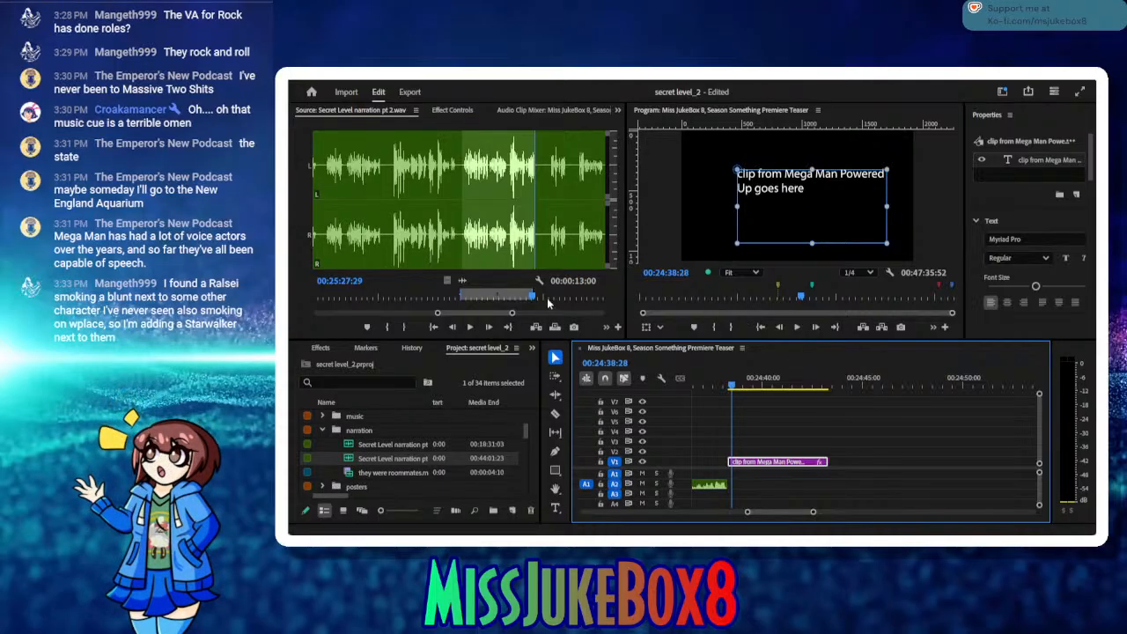
Step: Audition the next source phrase and mark the take from In 00:25:30:22 to Out 00:25:33:18
click(472, 328)
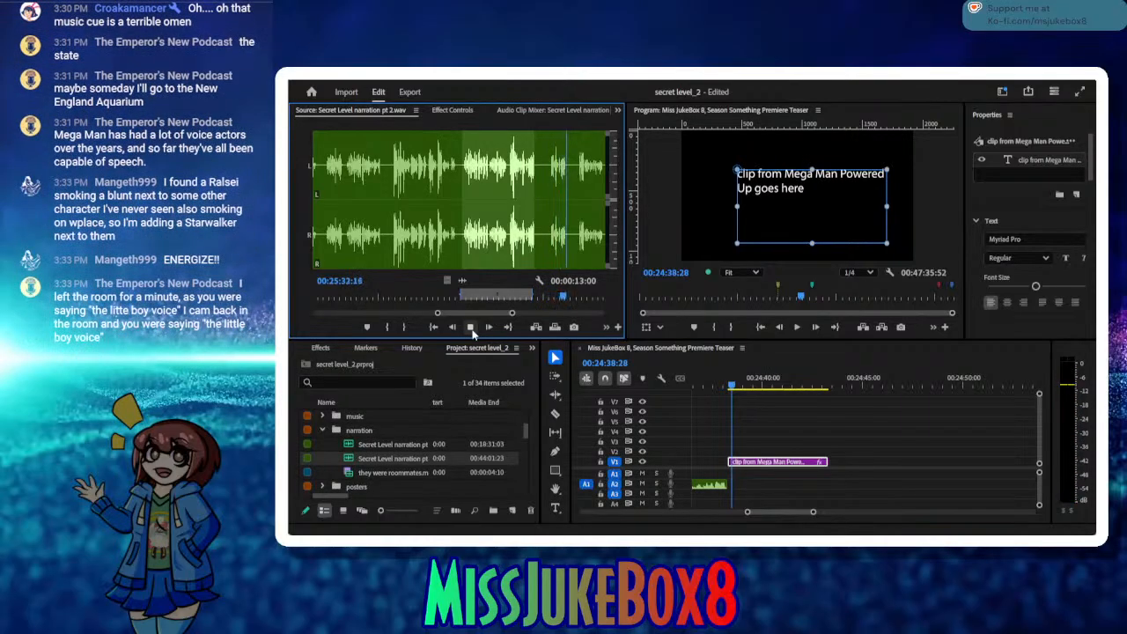
click(470, 327)
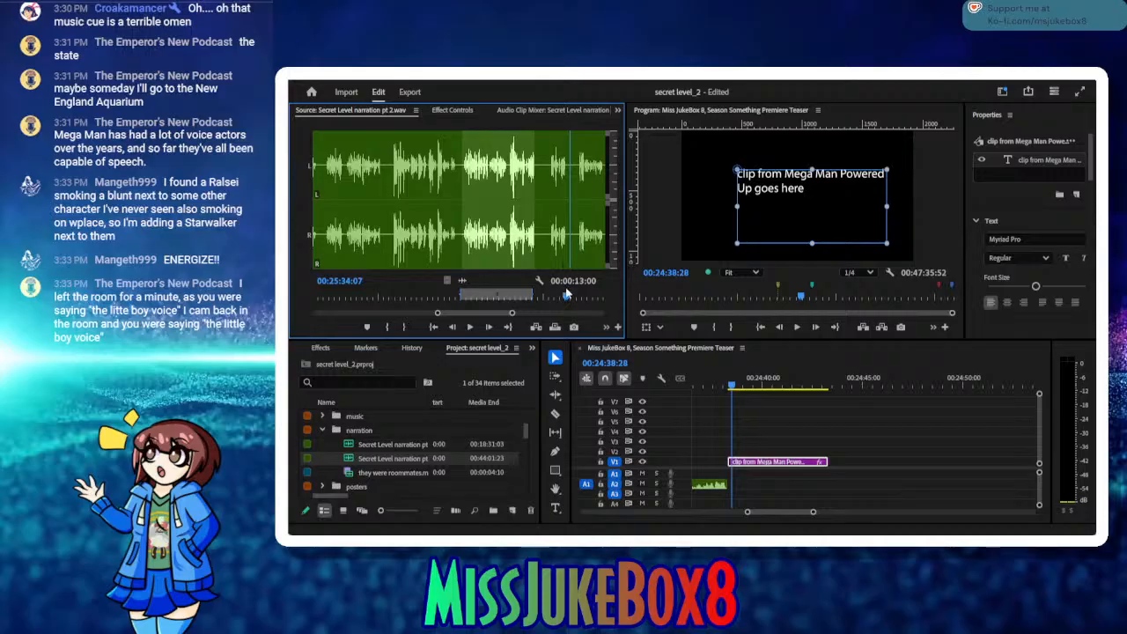
drag(568, 300, 547, 297)
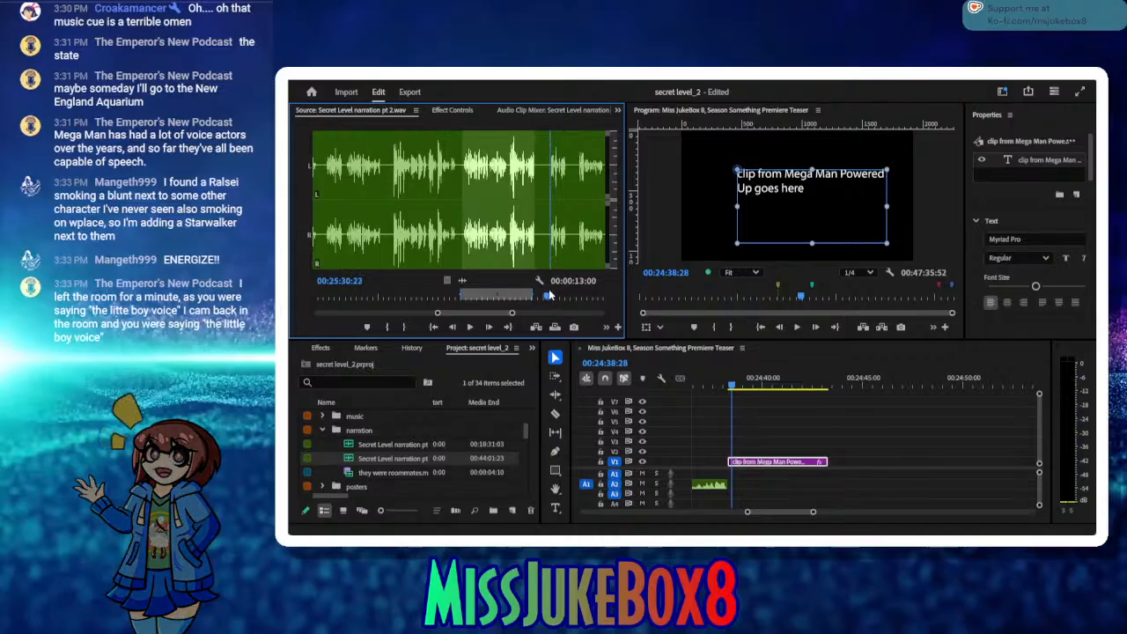
click(388, 327)
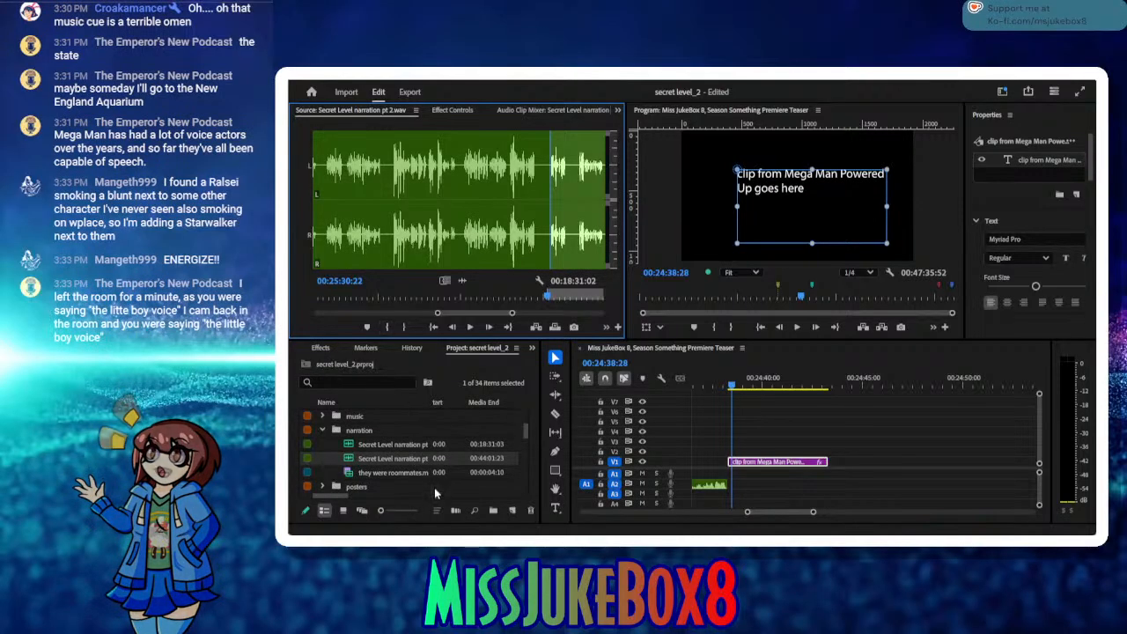
click(468, 330)
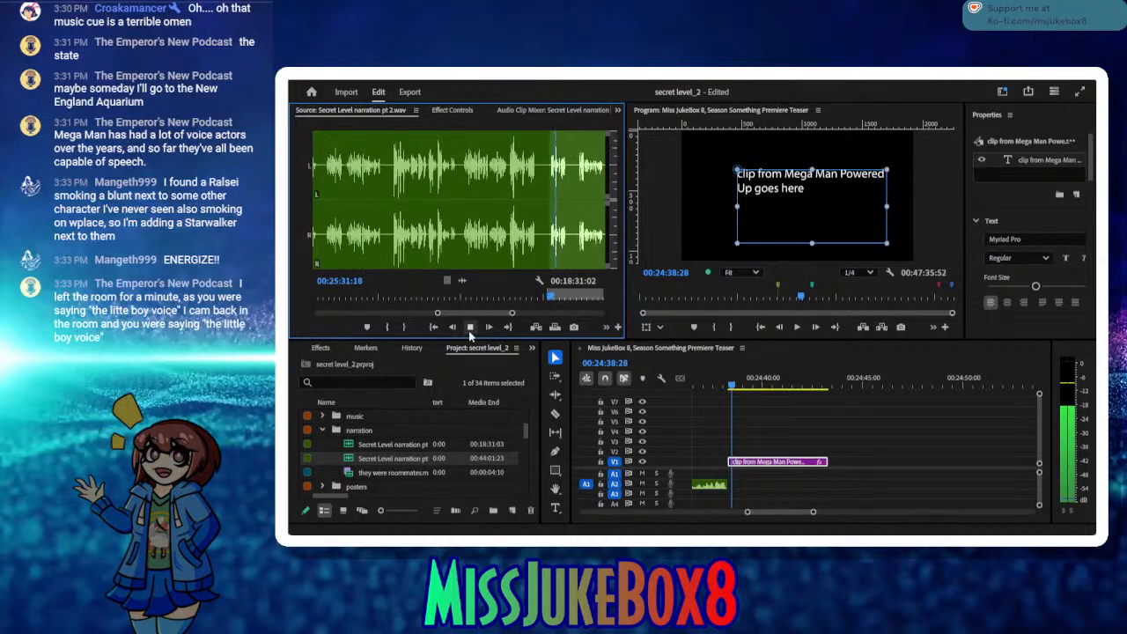
click(468, 330)
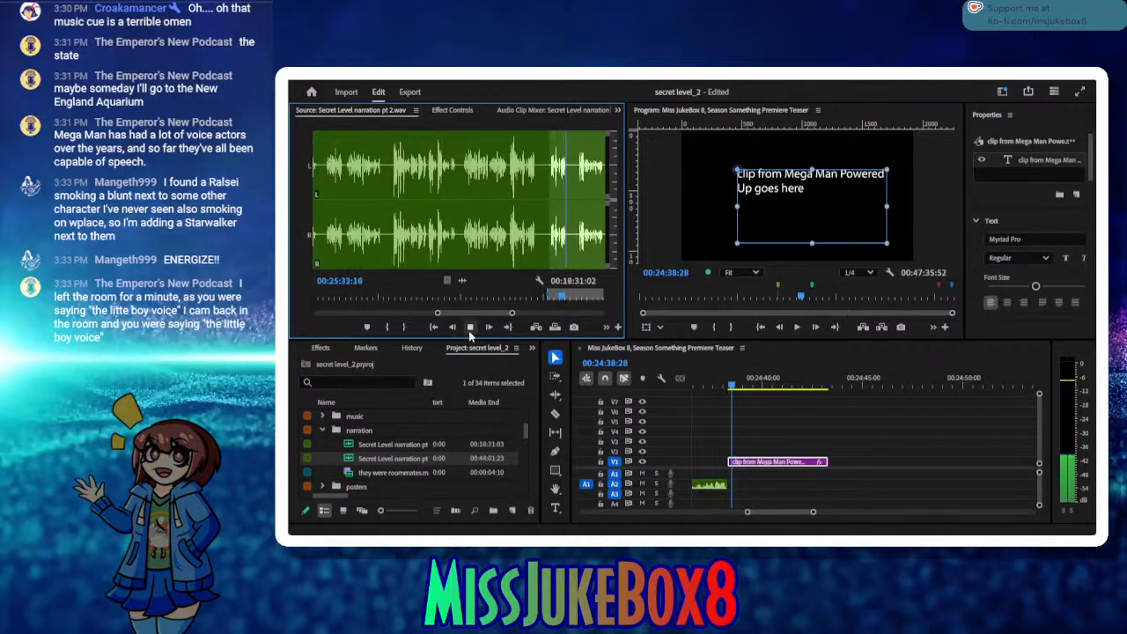
click(403, 326)
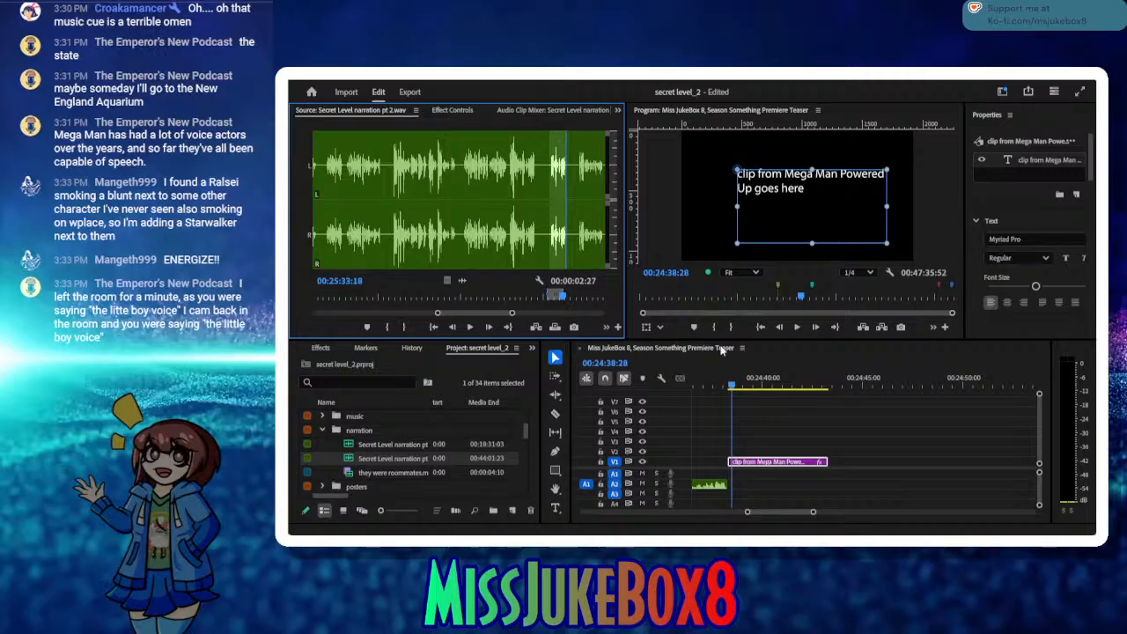
Step: Insert the marked take on A2 at 00:24:43:26, close the gap after the Mega Man Powered Up placeholder, and save the project
drag(792, 389, 832, 383)
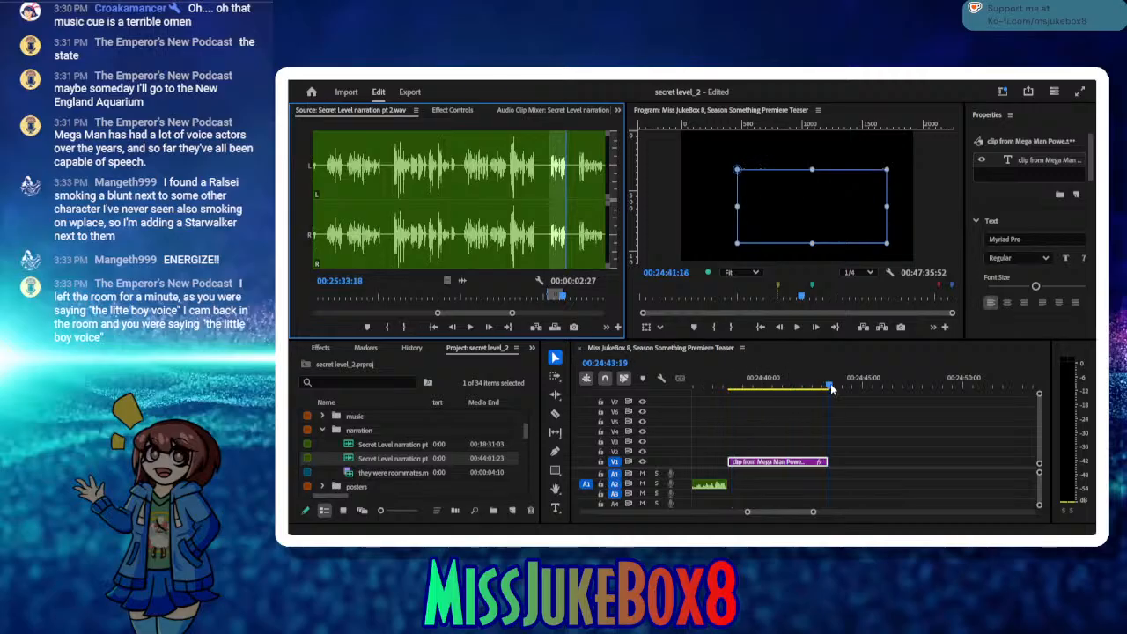
click(838, 462)
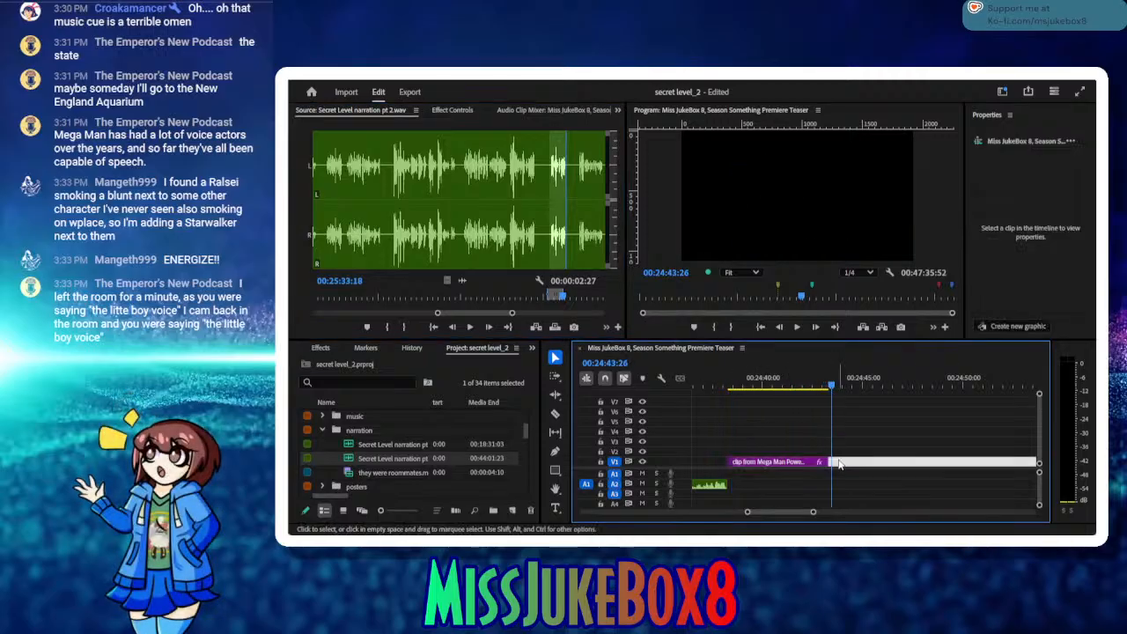
key(ctrl+v)
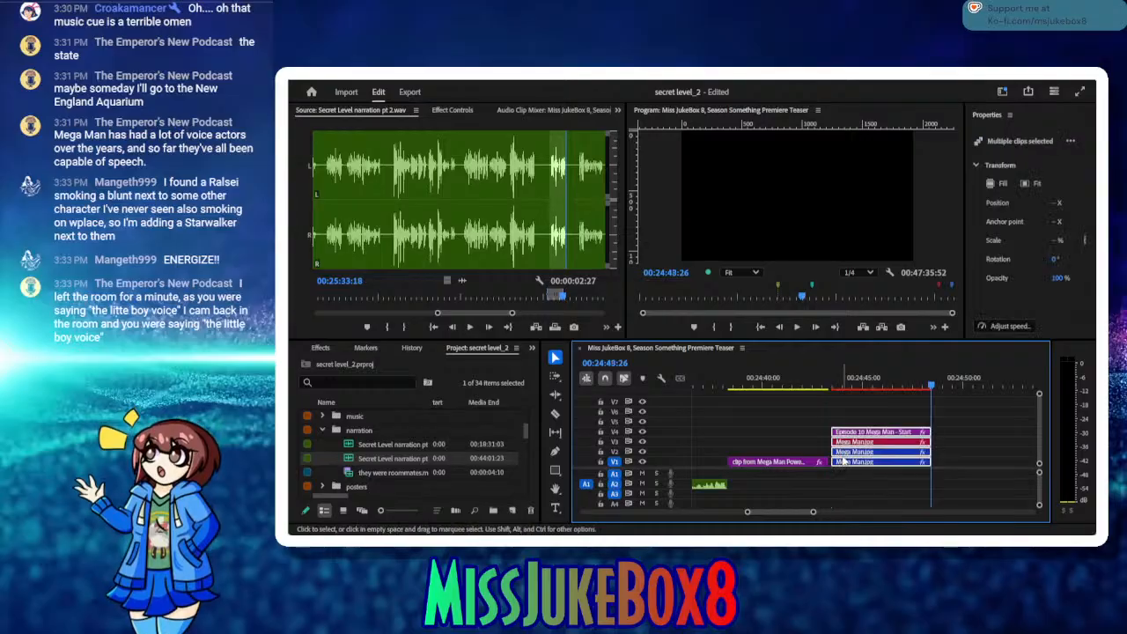
key(ctrl+z)
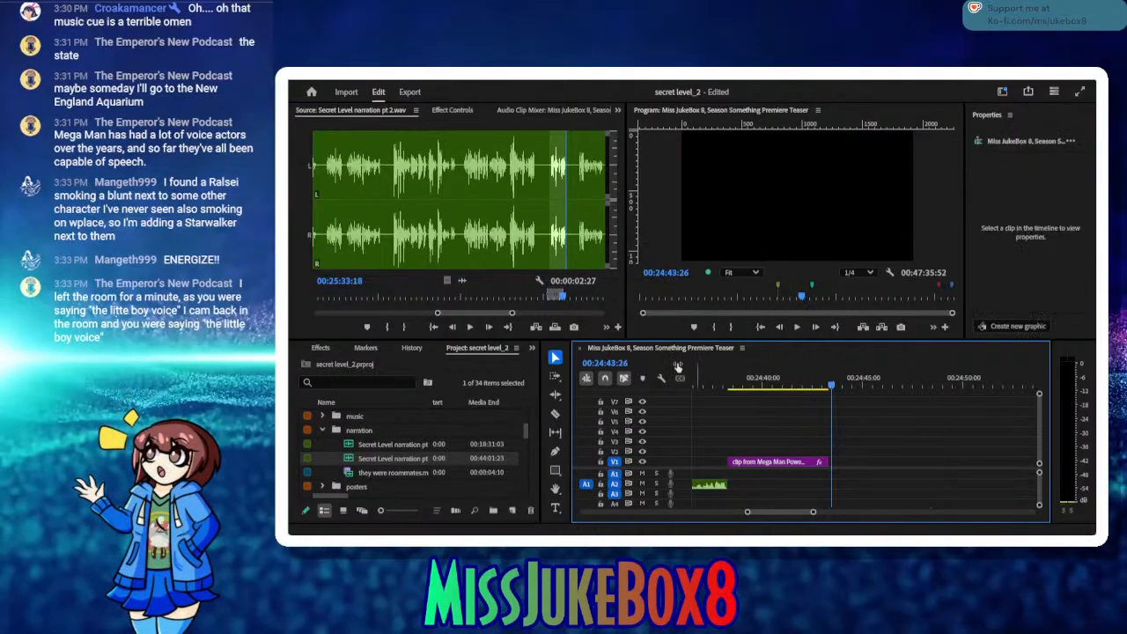
click(536, 328)
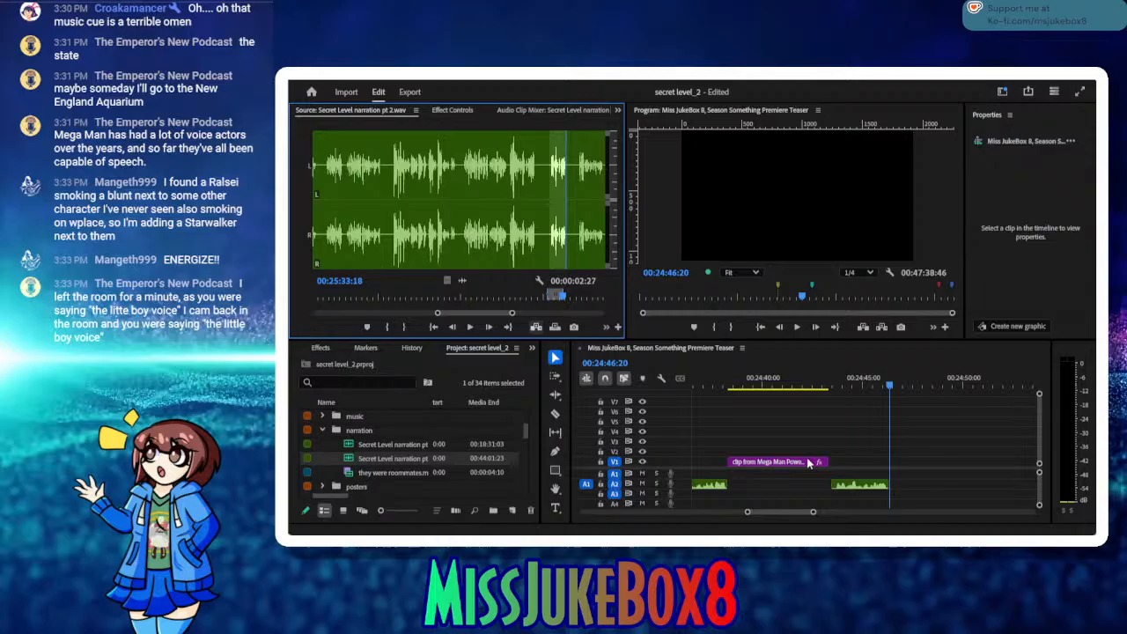
click(856, 486)
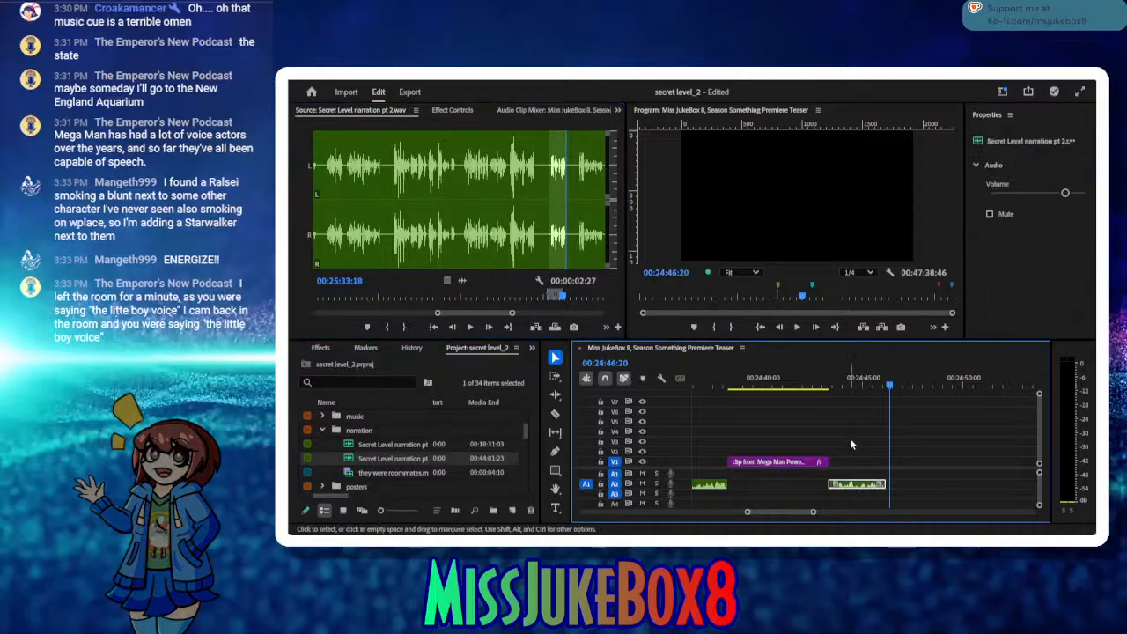
key(ctrl+s)
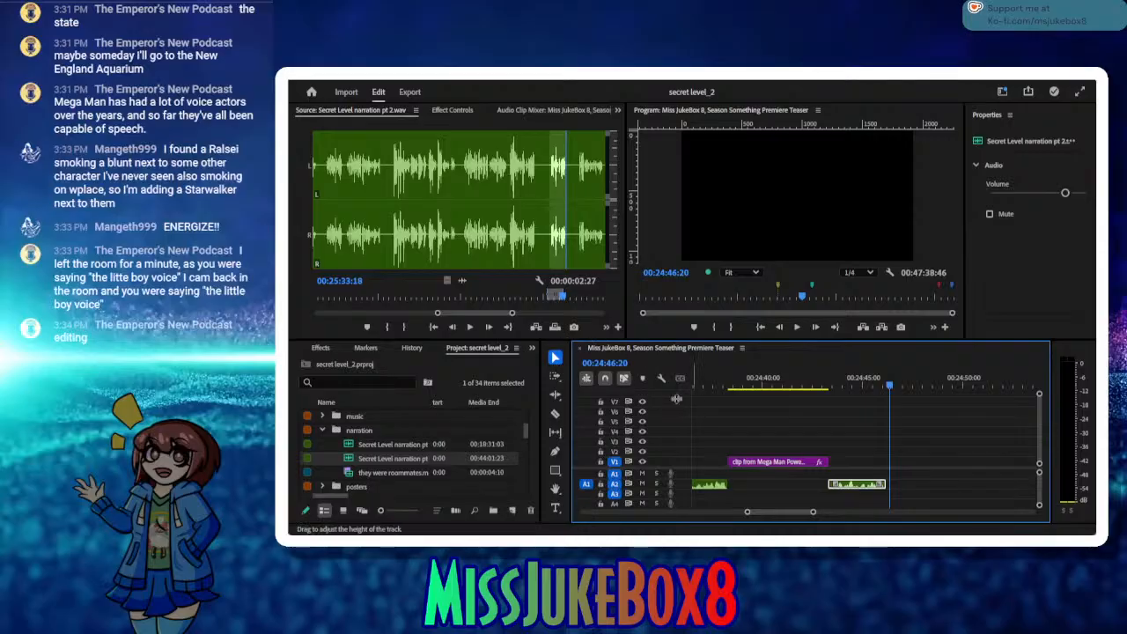
Step: Add a text box reading "clip from Mega Man 8 here" and move its V1 graphic clip to start where the last narration clip ends
click(555, 508)
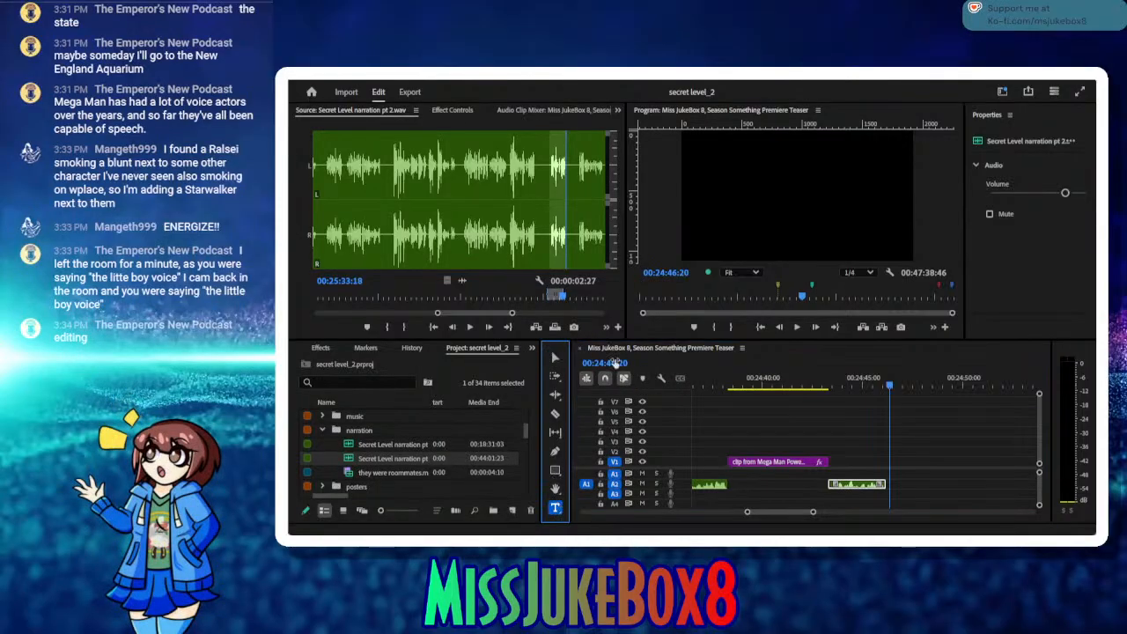
drag(713, 174, 837, 232)
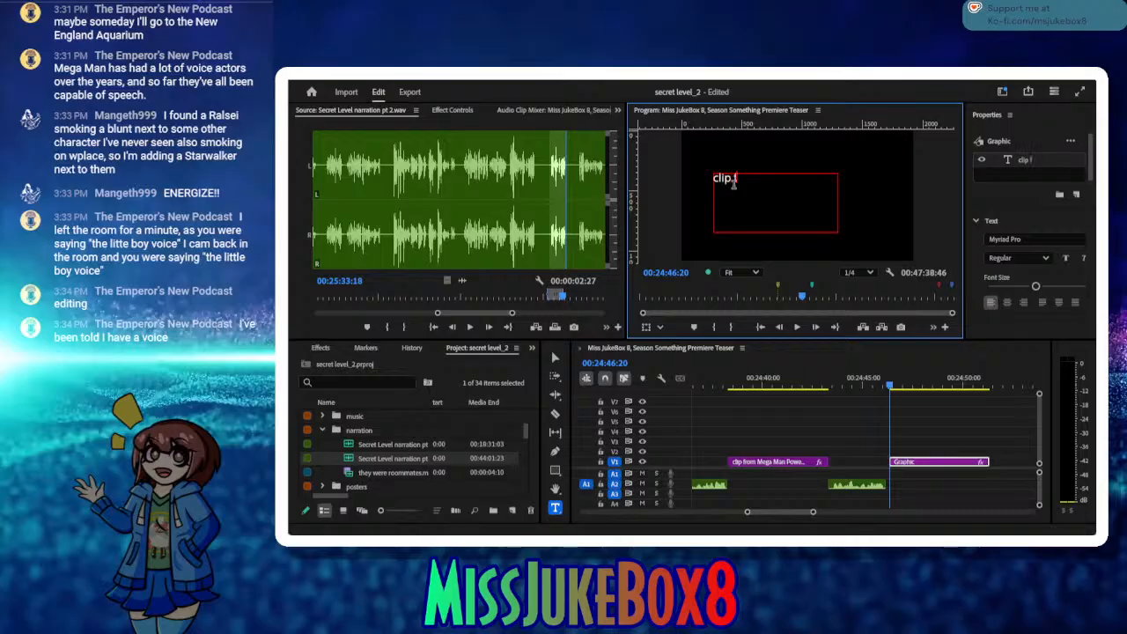
text(Mega Man)
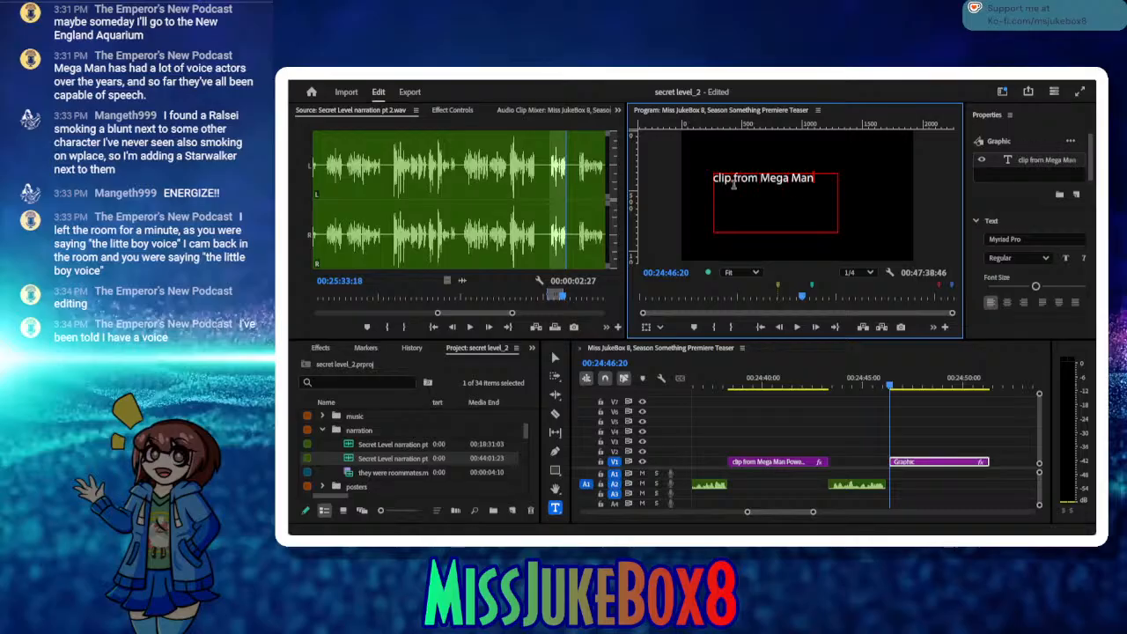
text( 8)
key(Return)
text(here)
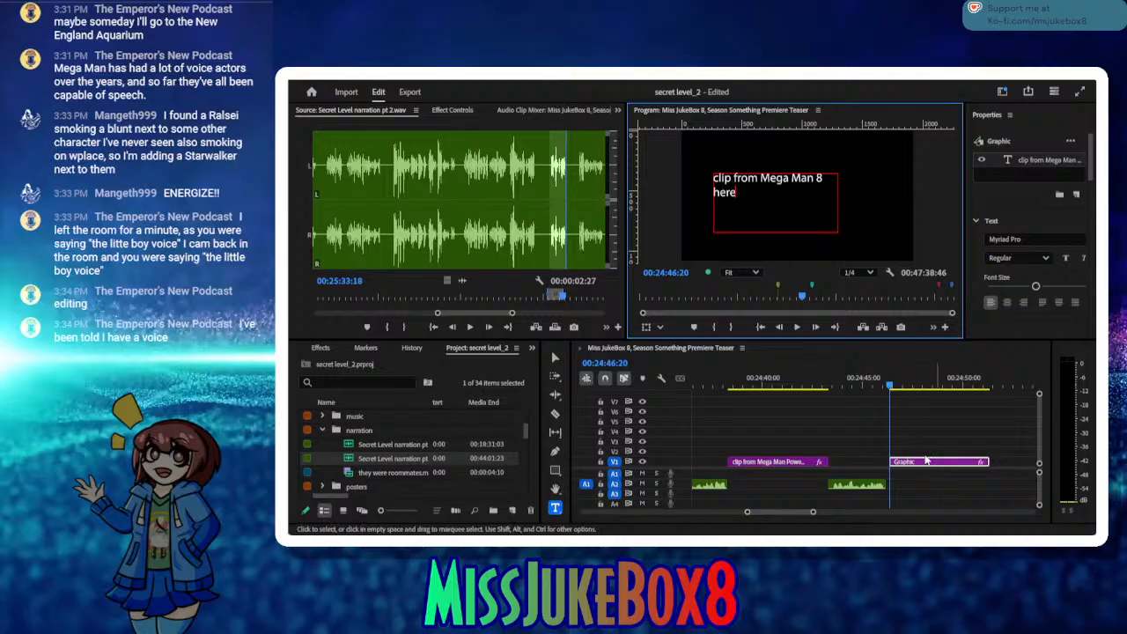
key(Escape)
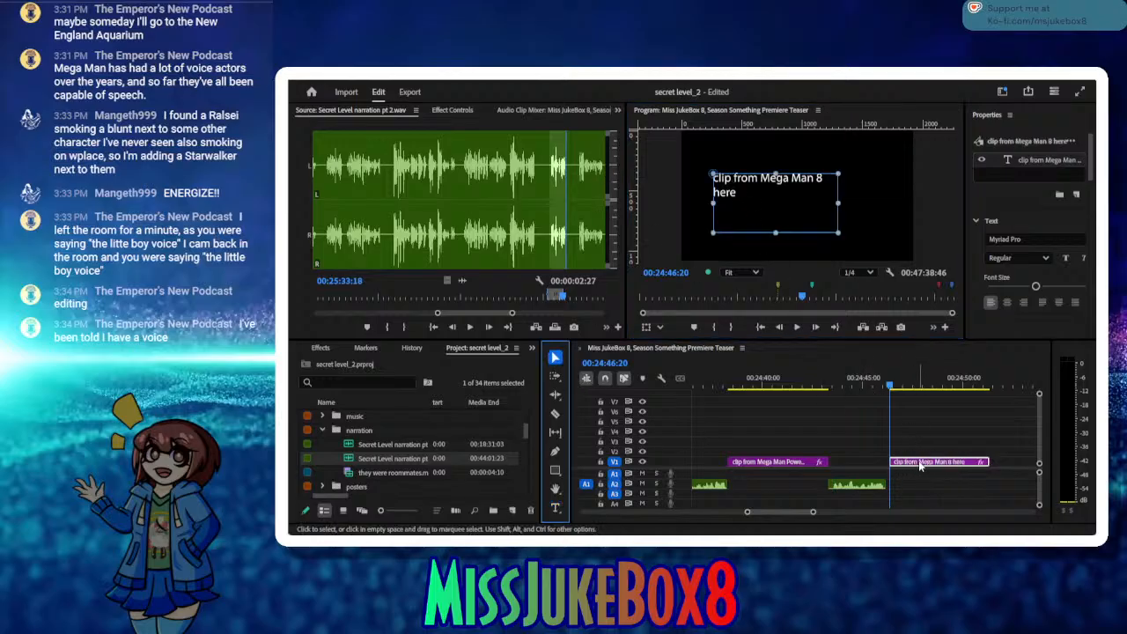
drag(918, 461, 913, 461)
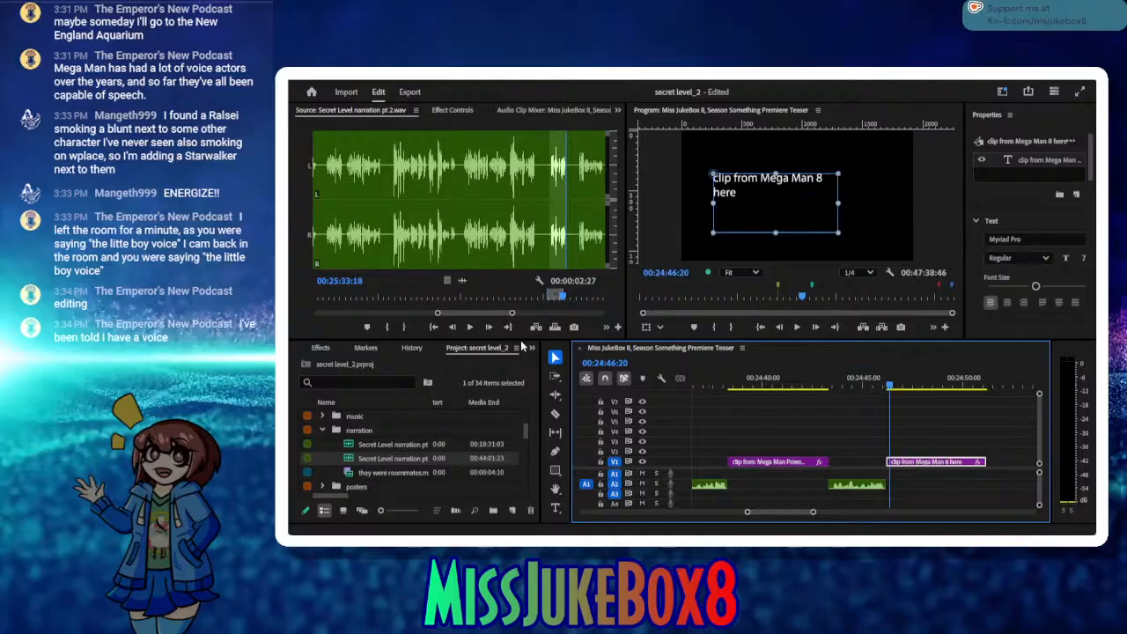
Step: Audition the following source phrase and mark the take from In 00:25:35:19 to Out 00:25:40:09
click(475, 326)
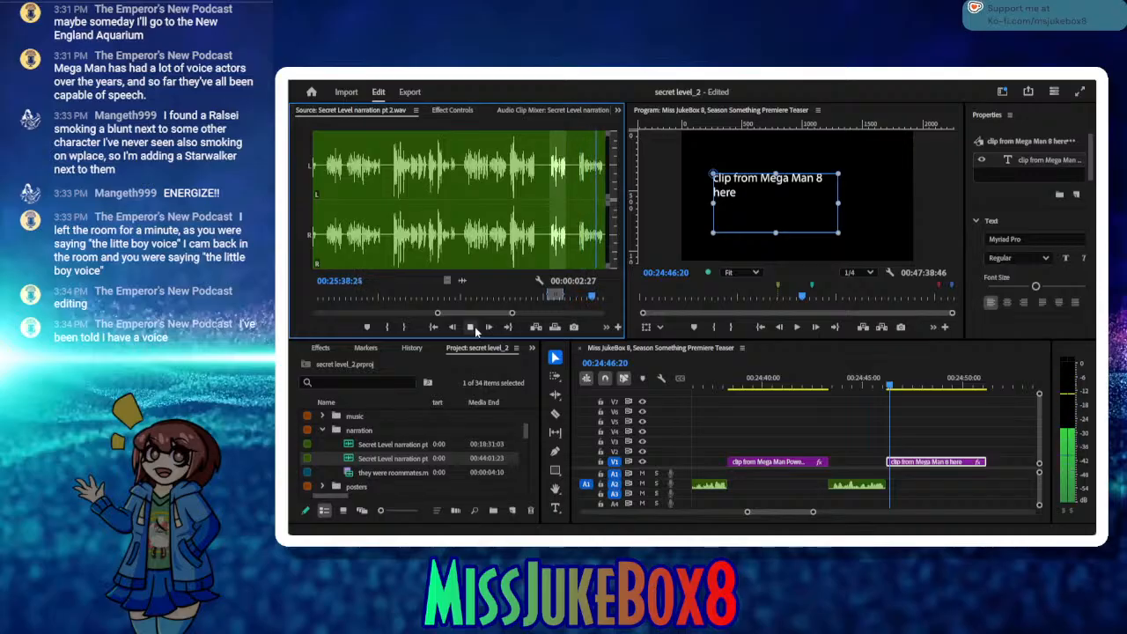
click(473, 327)
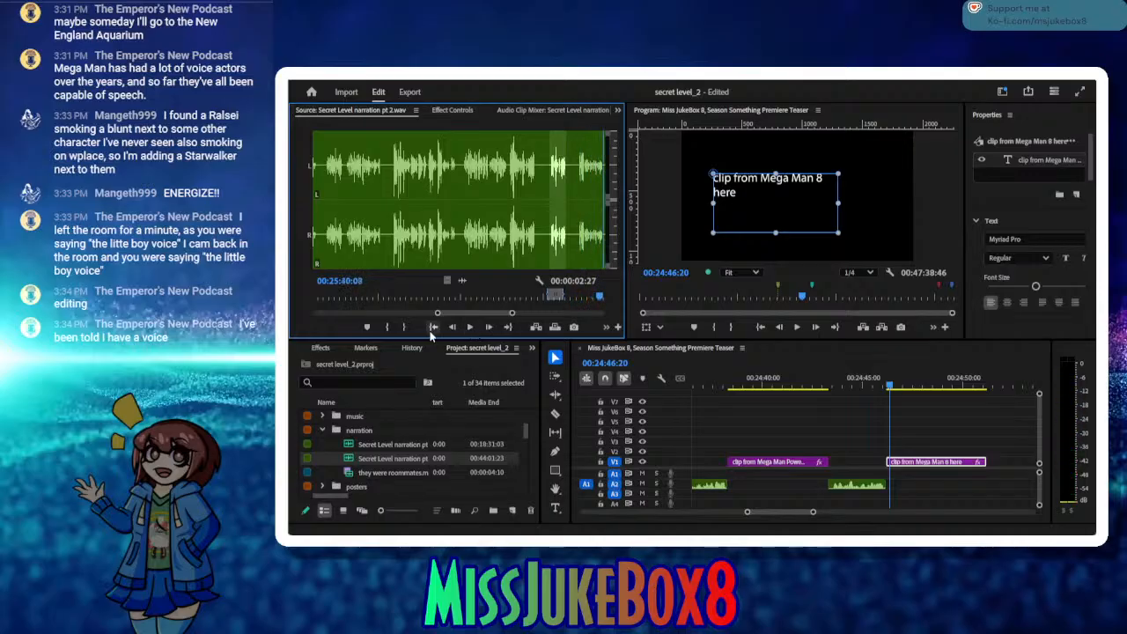
click(407, 327)
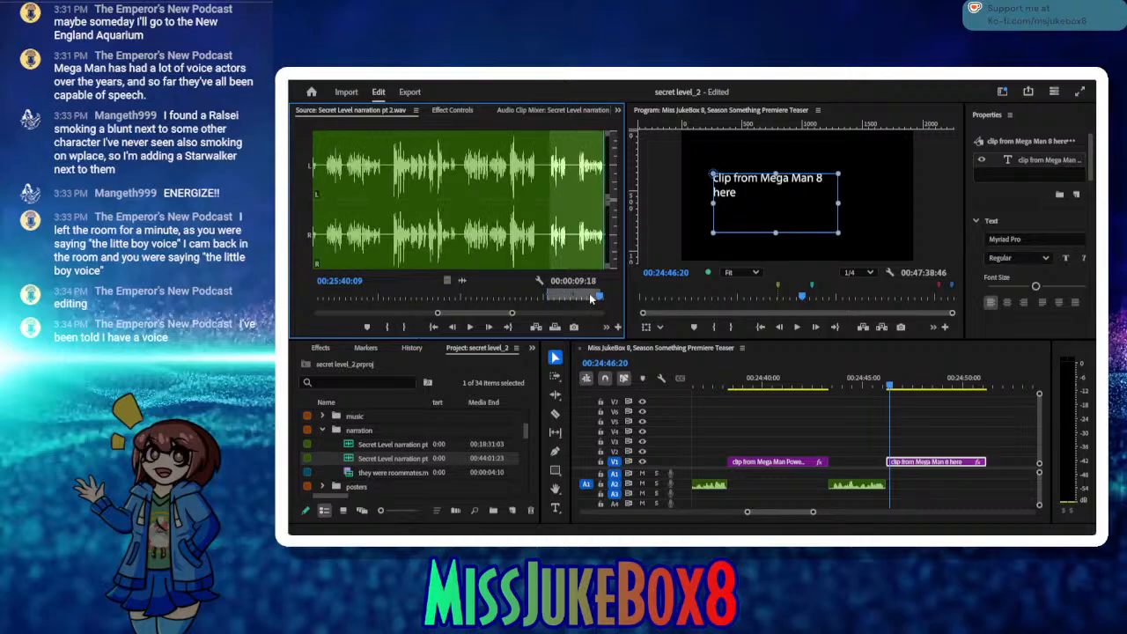
click(580, 298)
key(space)
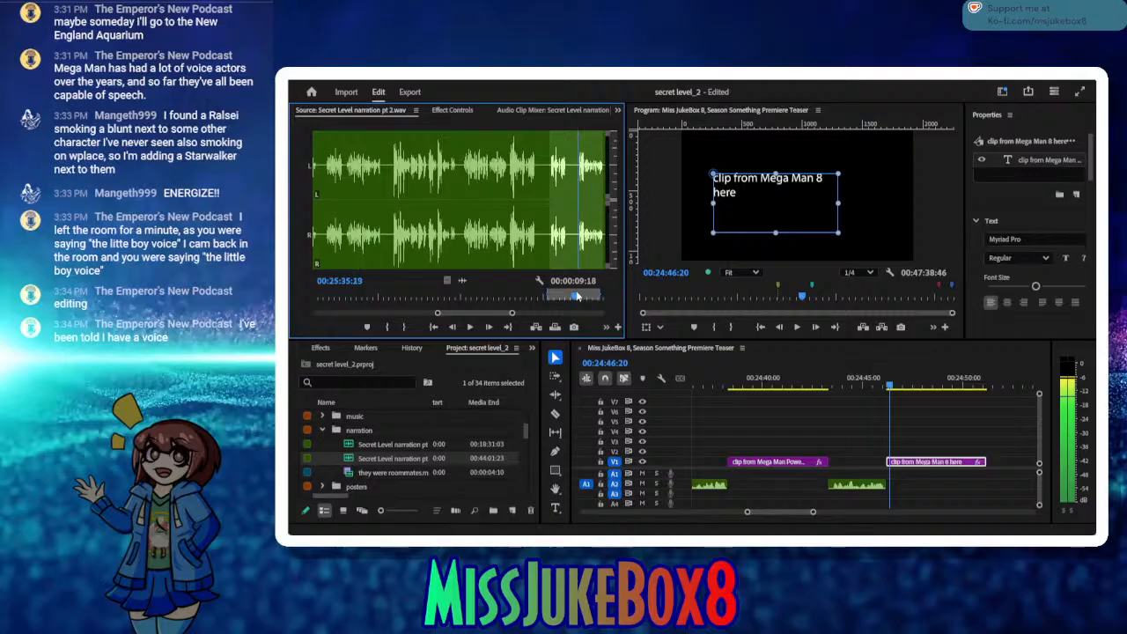
key(space)
click(387, 327)
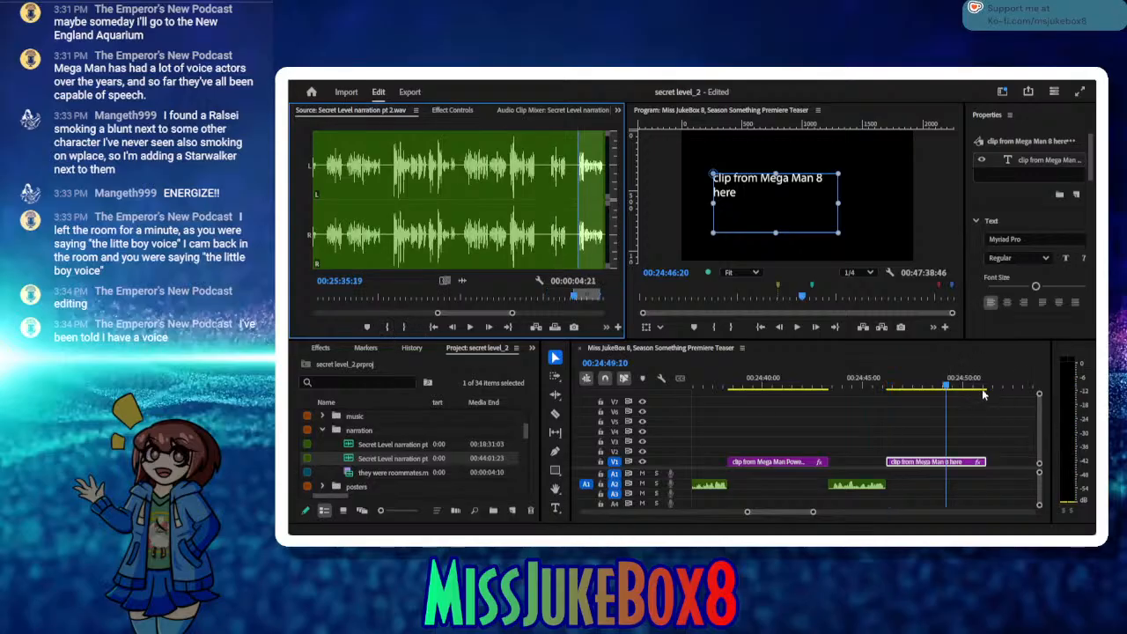
Step: Insert the marked take on A2 at 00:24:51:31, close the gap after the Mega Man 8 placeholder, and save the project
drag(1008, 396, 951, 390)
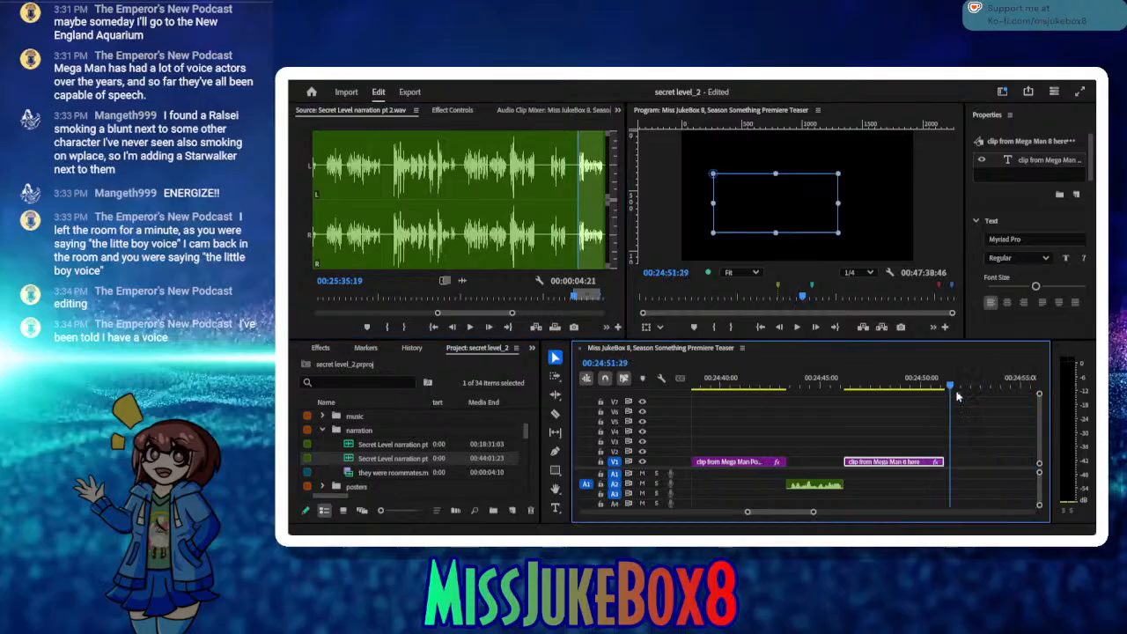
click(962, 410)
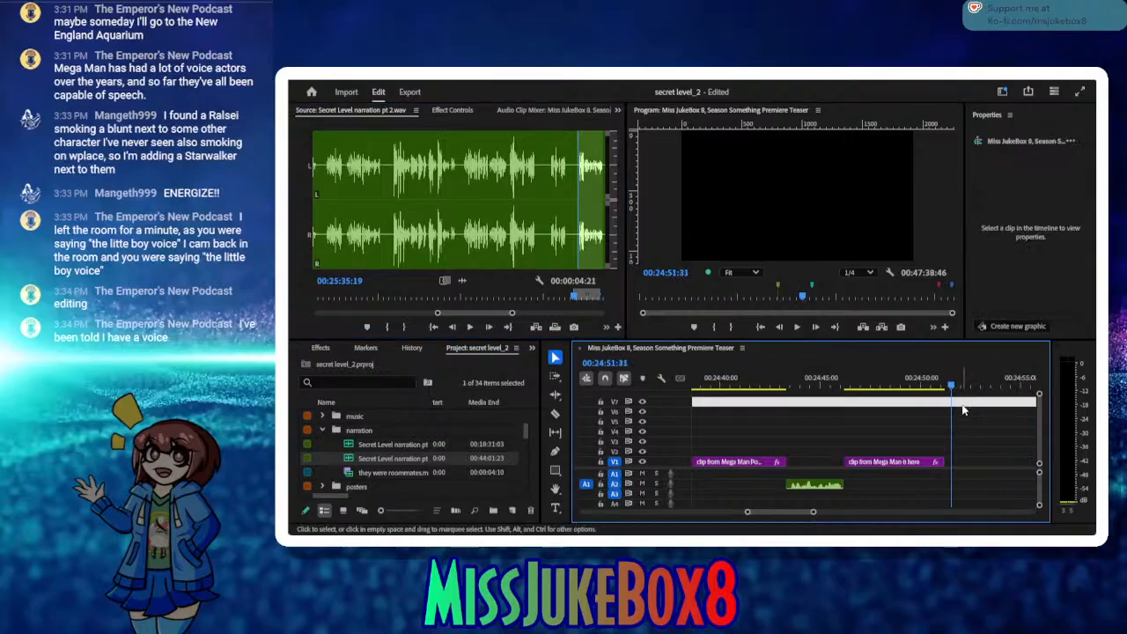
click(963, 421)
key(ctrl+v)
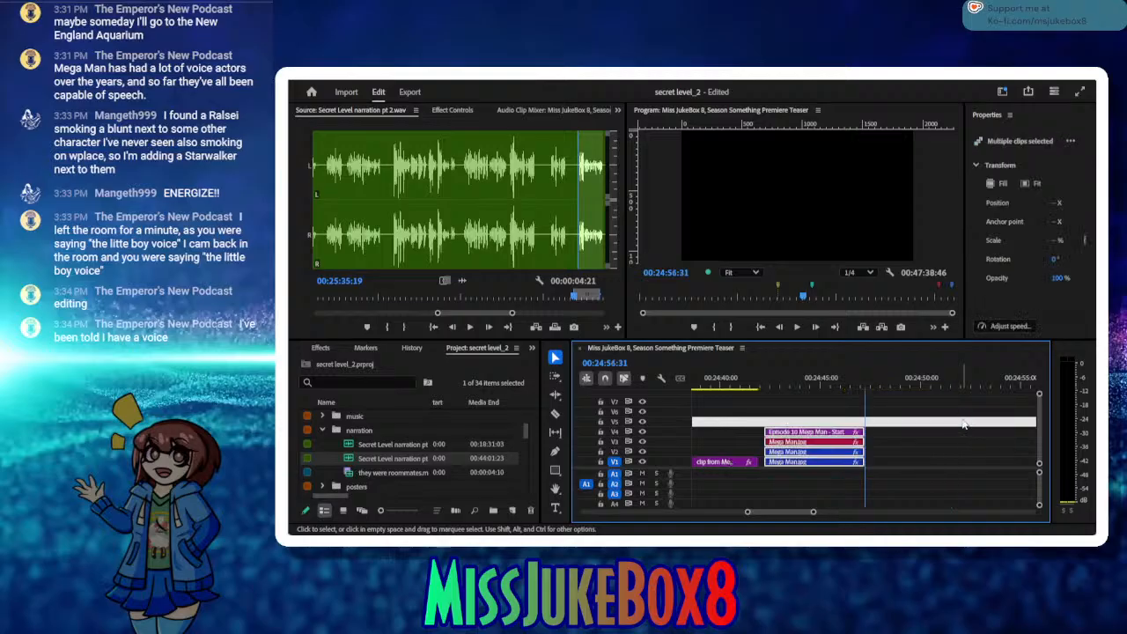
key(ctrl+z)
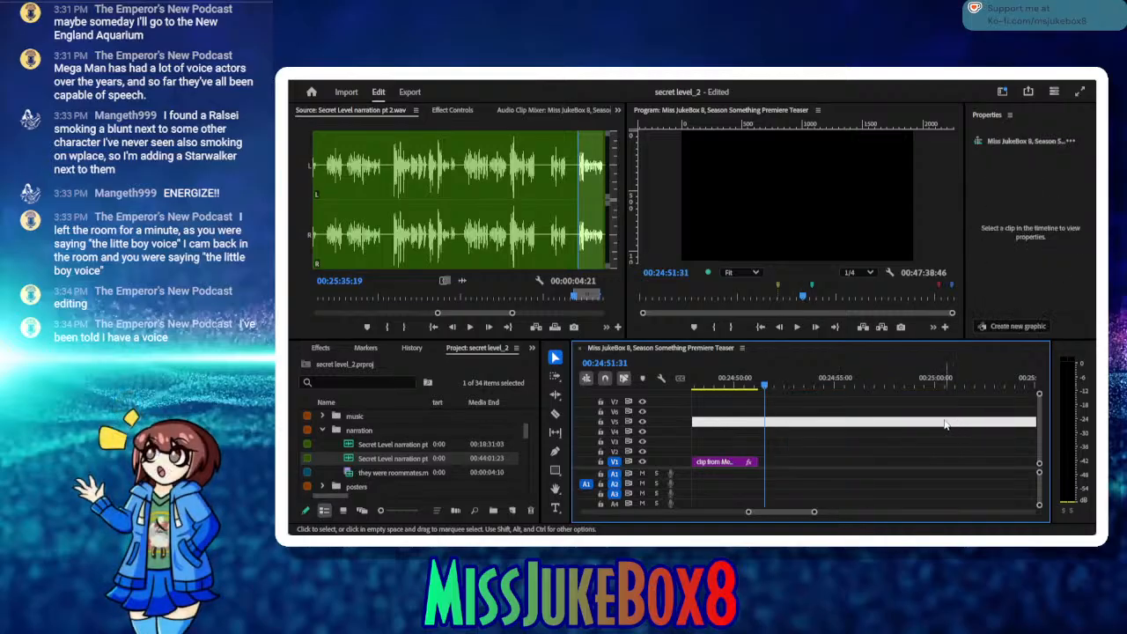
click(537, 327)
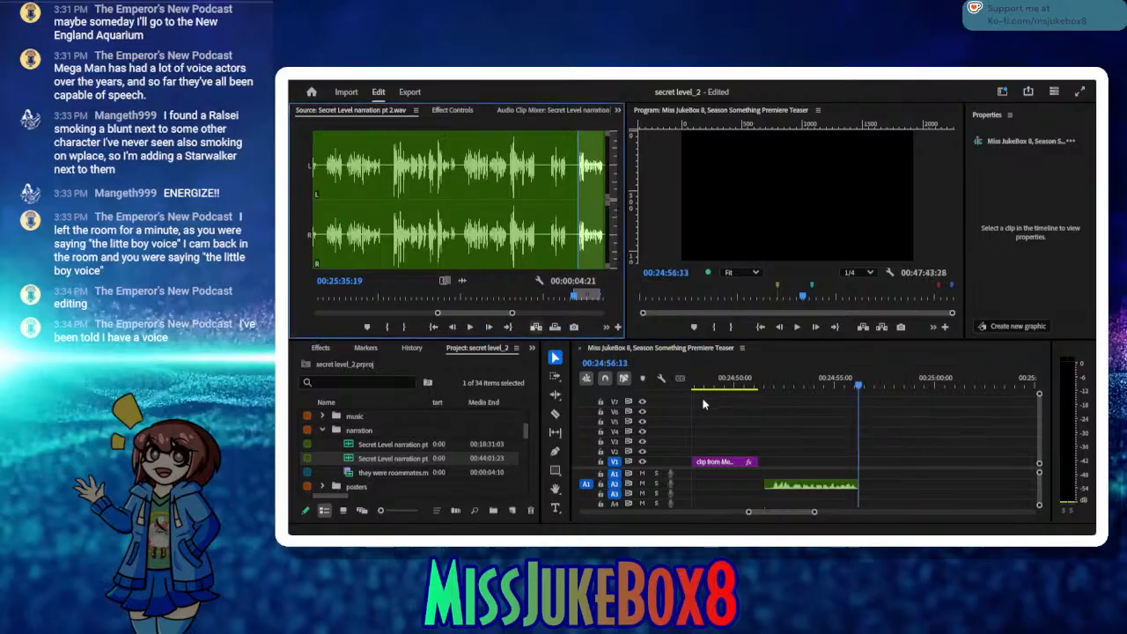
click(796, 487)
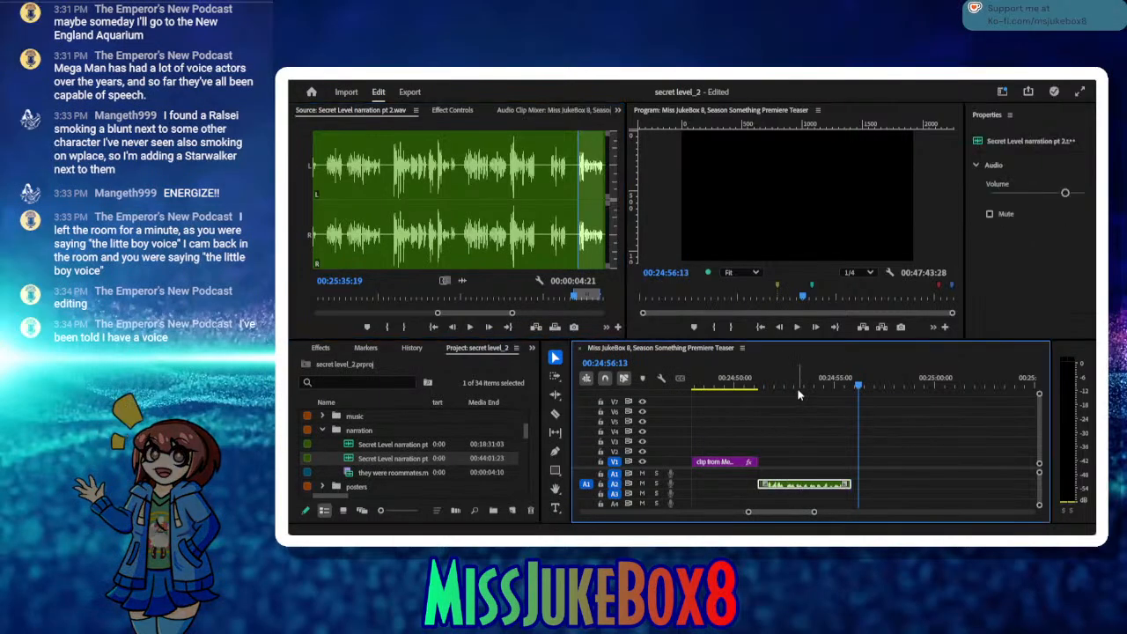
key(ctrl+s)
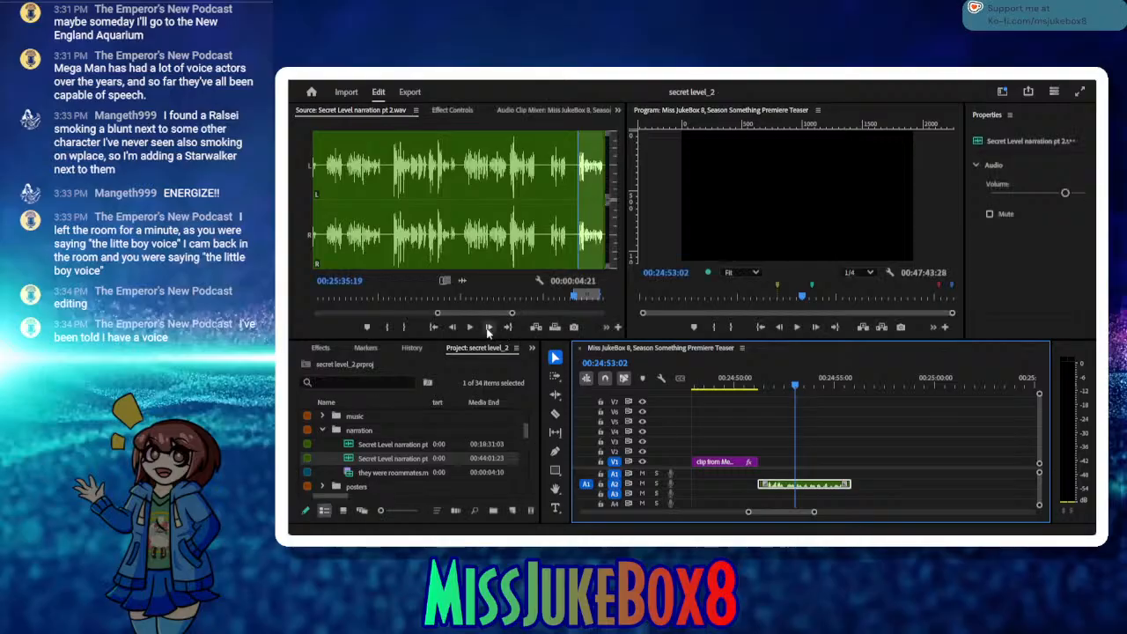
Step: Audition the next source takes, trying In points at 00:25:41:00 and 00:25:46:24
click(471, 328)
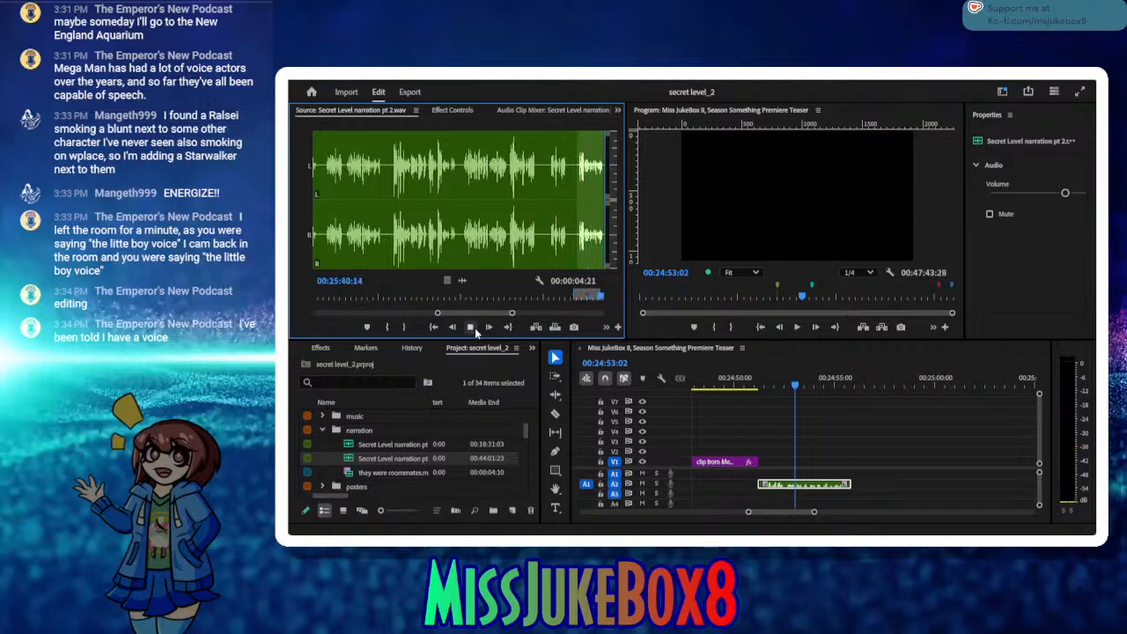
click(471, 327)
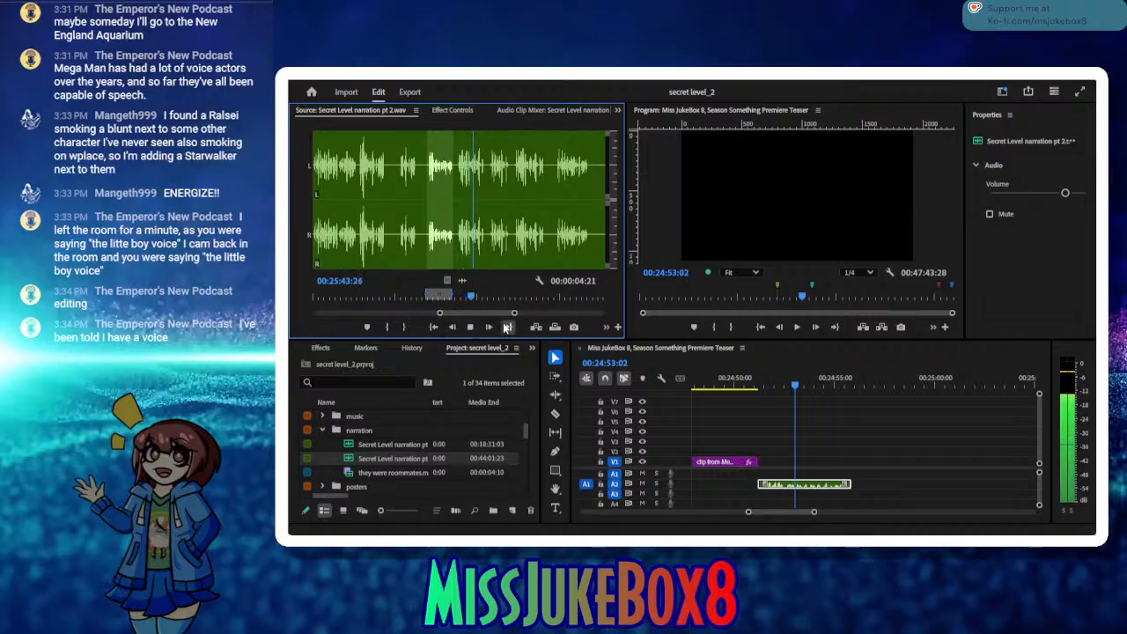
click(470, 328)
click(471, 328)
click(471, 327)
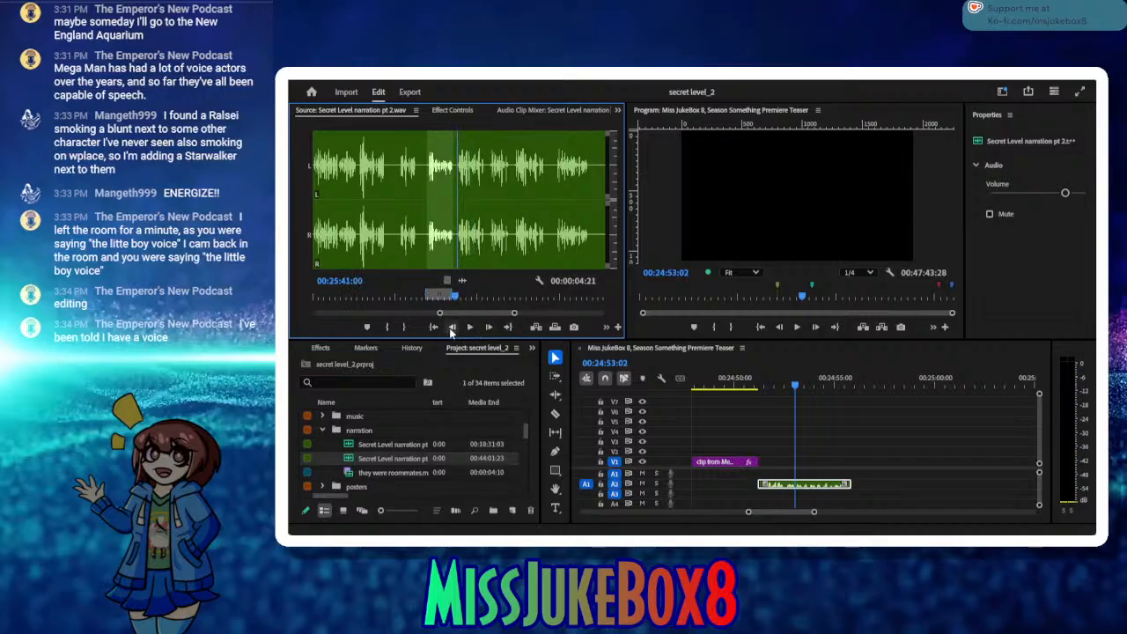
click(388, 327)
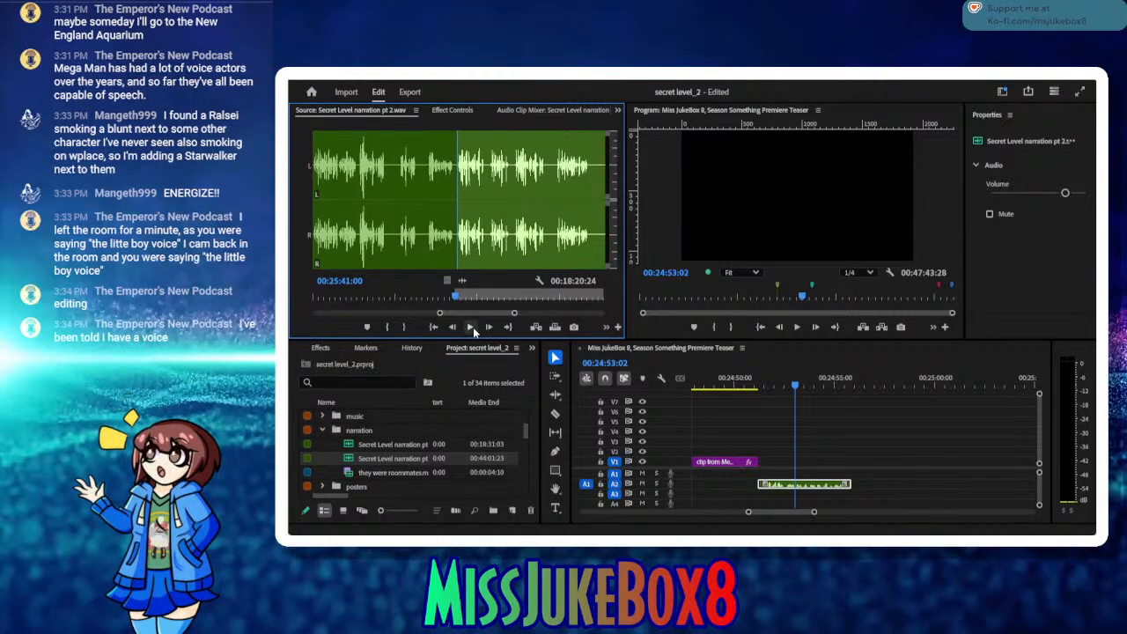
click(472, 329)
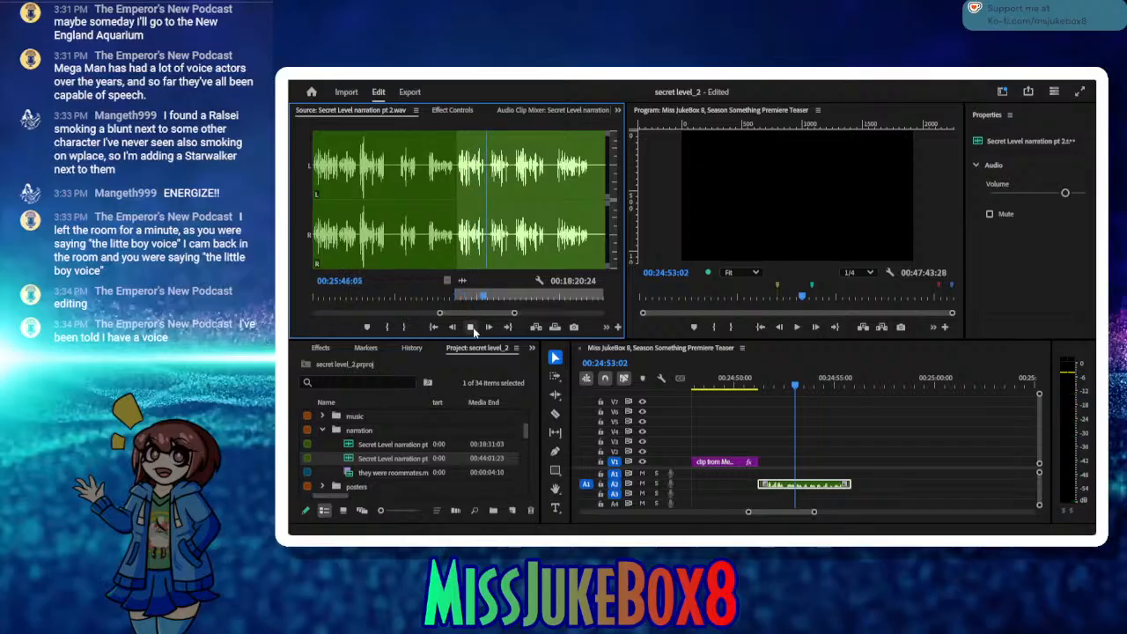
click(471, 329)
click(388, 327)
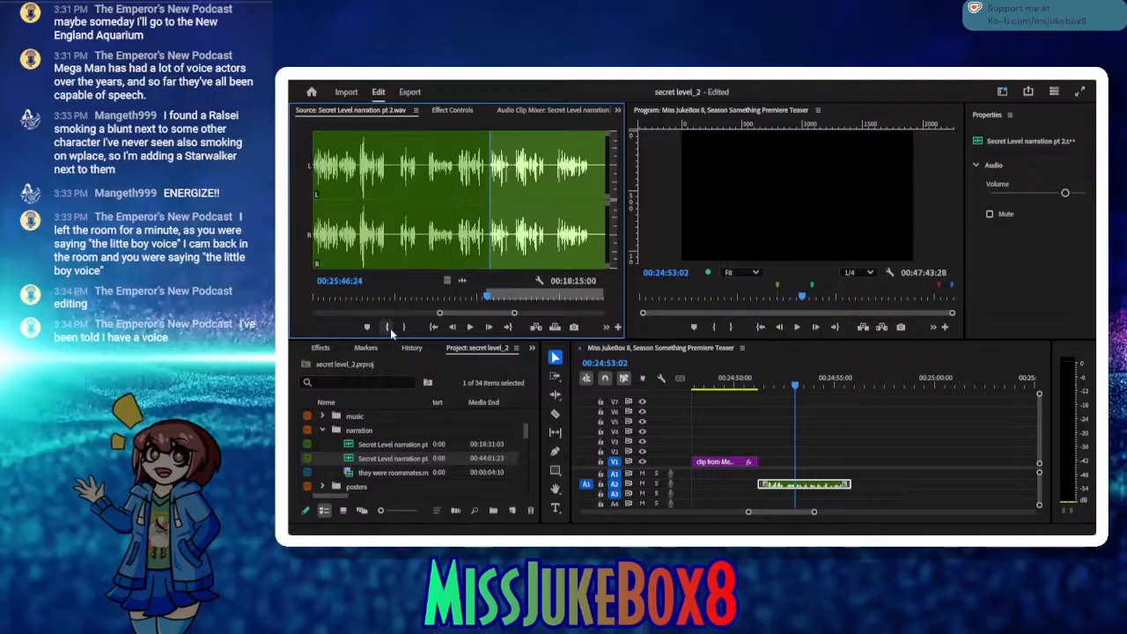
Step: Audition the following source takes and mark the chosen one from In 00:25:51:09 to Out 00:25:56:17
click(470, 327)
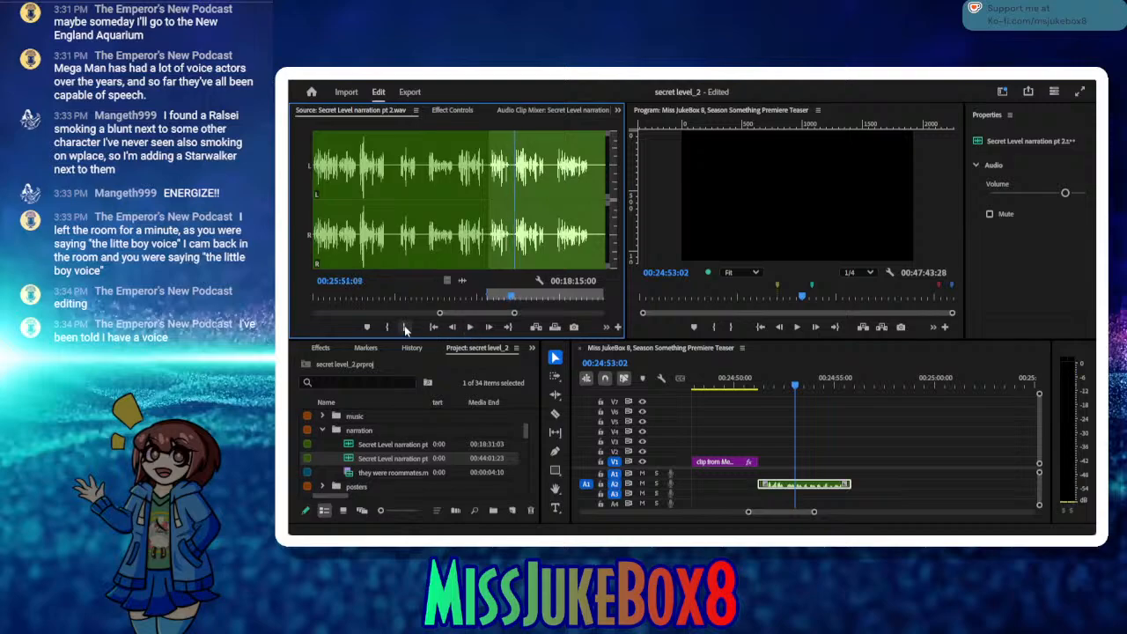
click(387, 327)
click(470, 328)
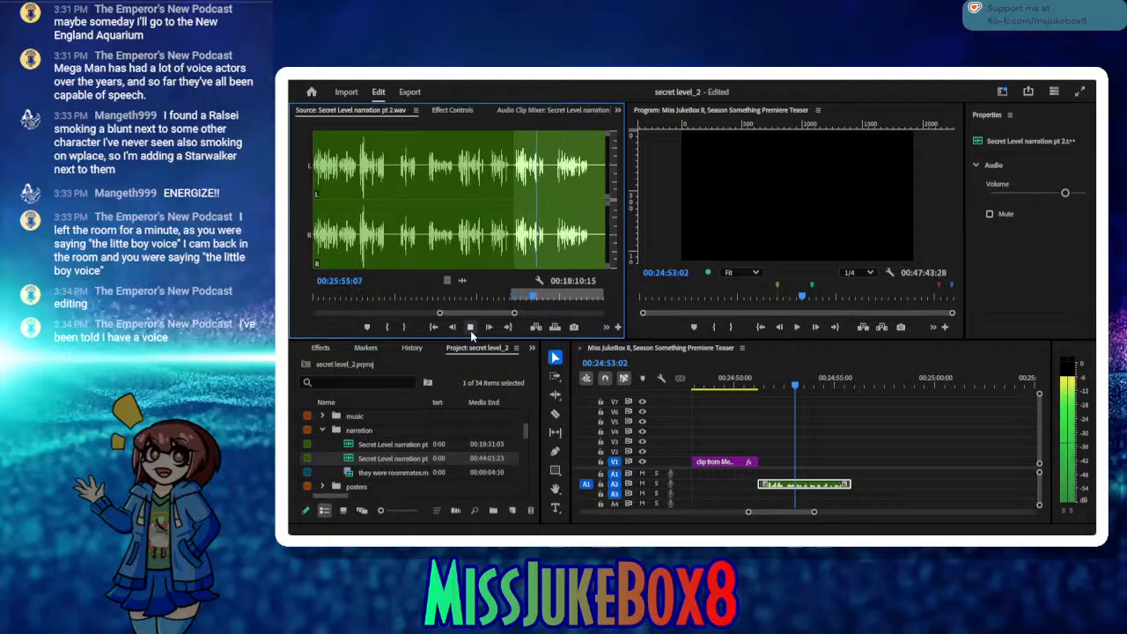
click(470, 328)
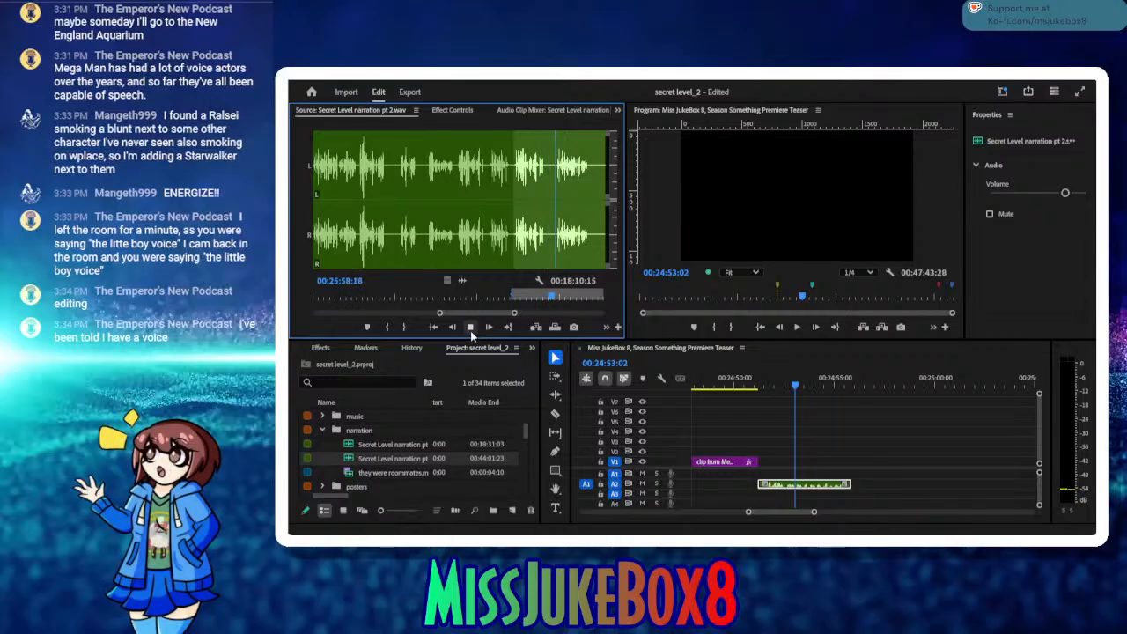
click(470, 327)
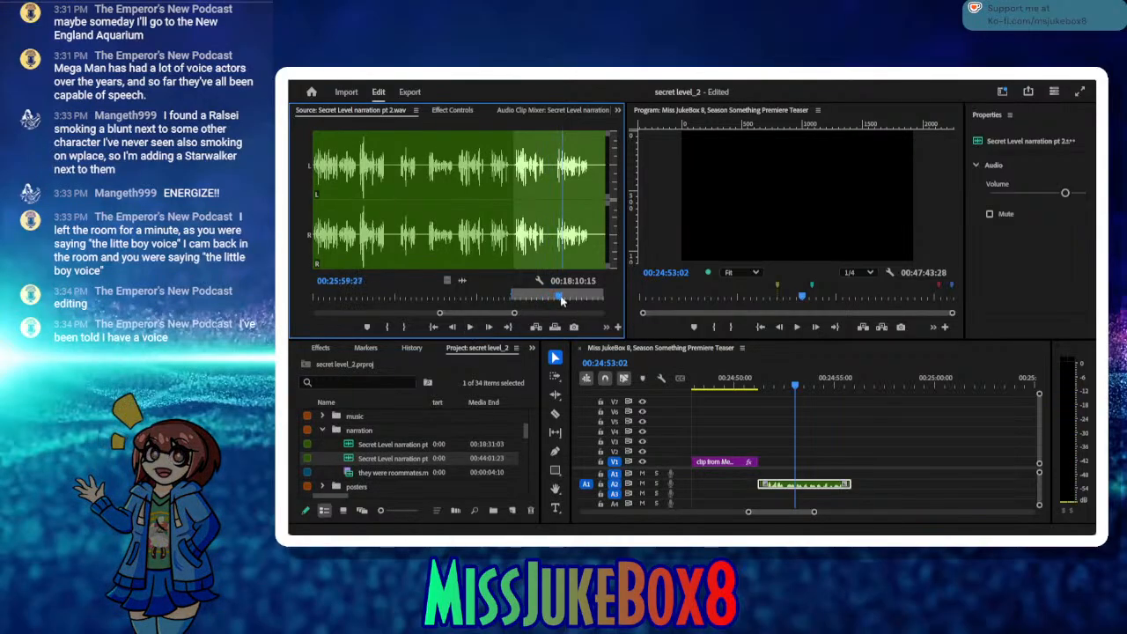
drag(561, 300, 542, 299)
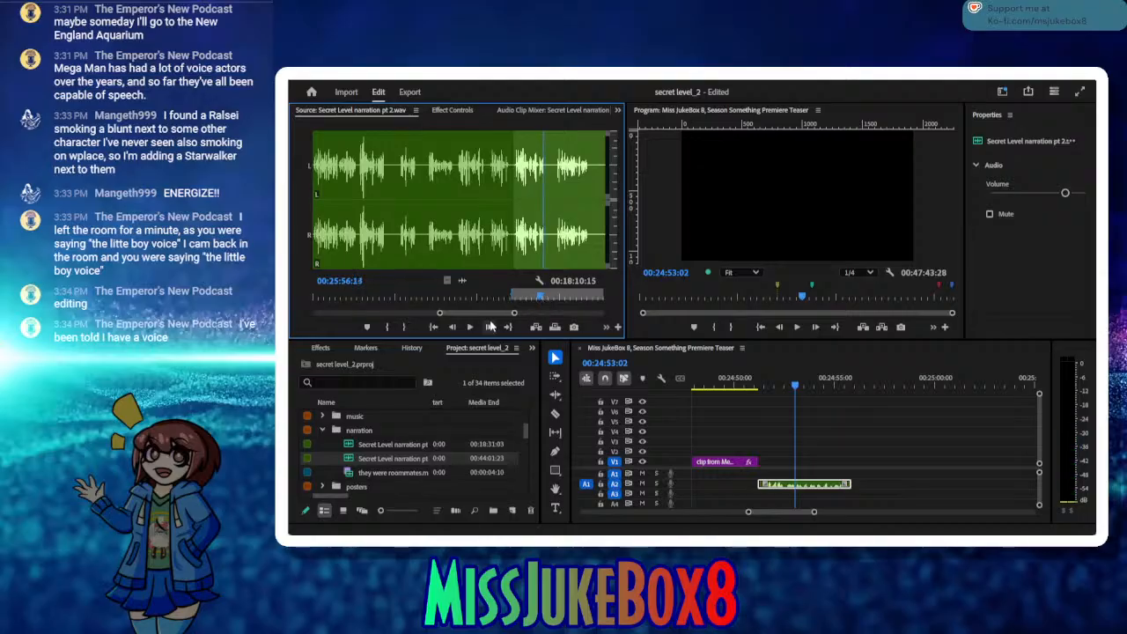
click(406, 328)
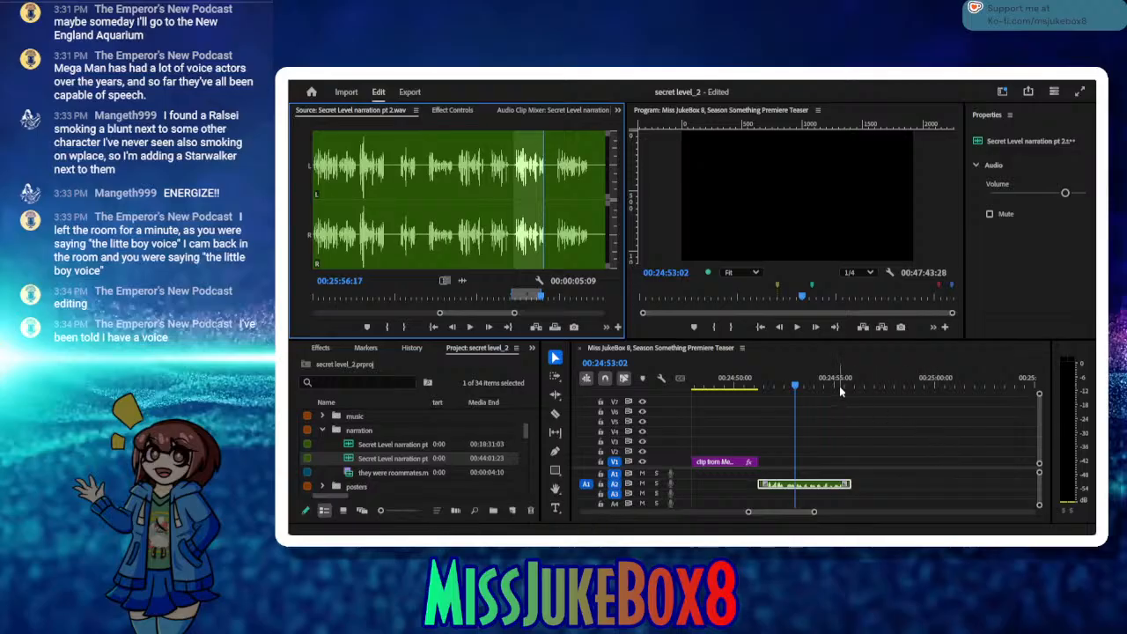
Step: Insert the marked take on A2 at 00:24:55:59, close the gap before it, and save the project
drag(841, 388, 854, 390)
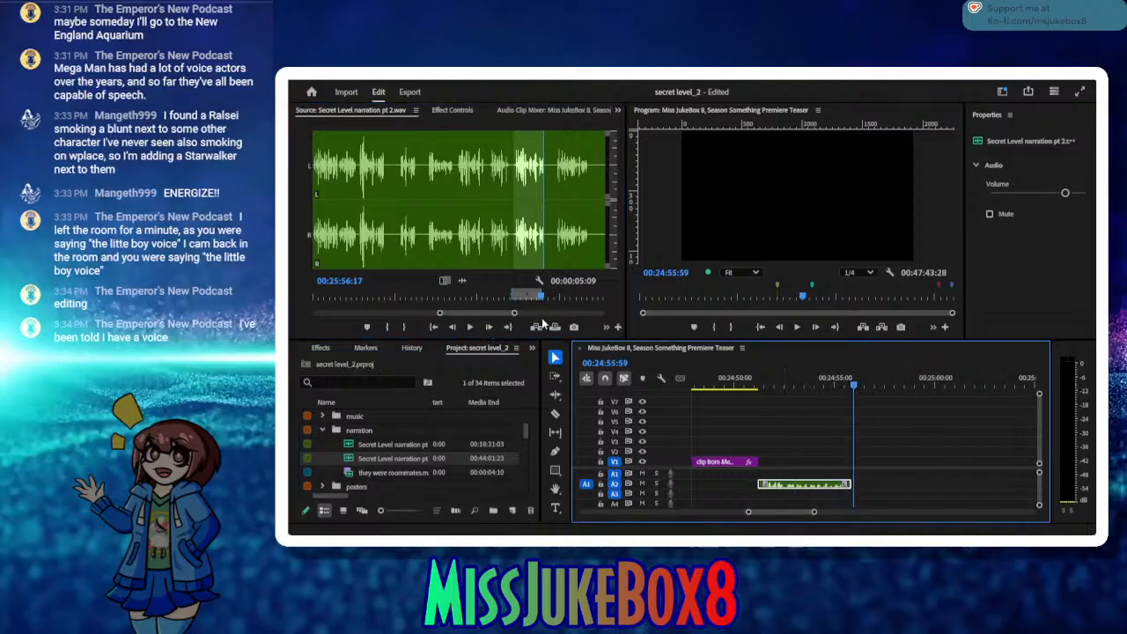
click(536, 327)
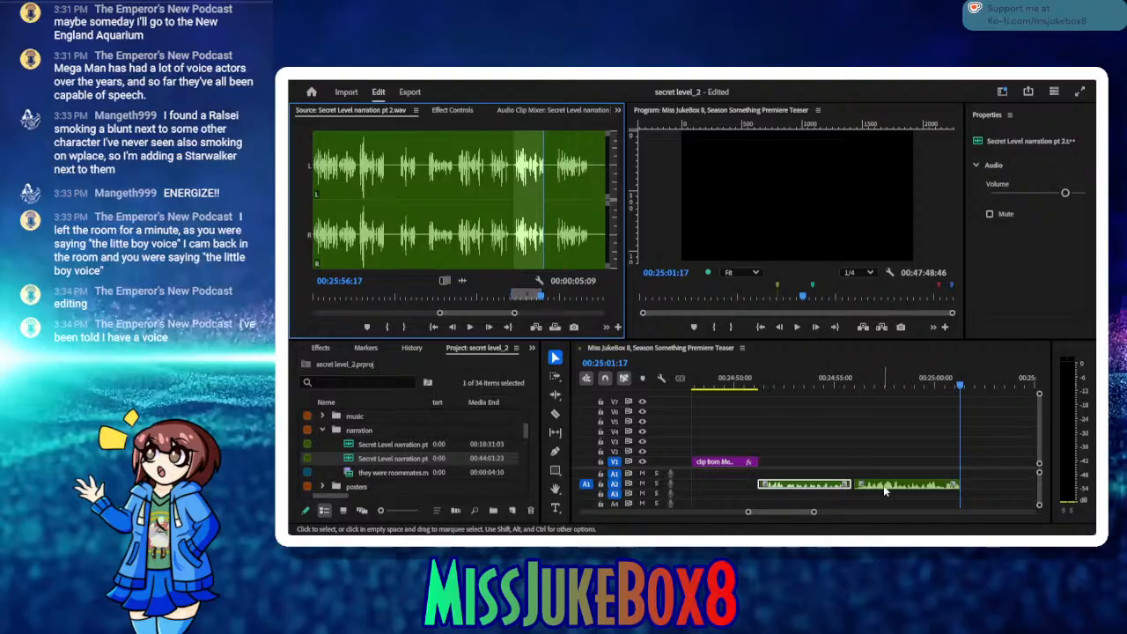
click(883, 491)
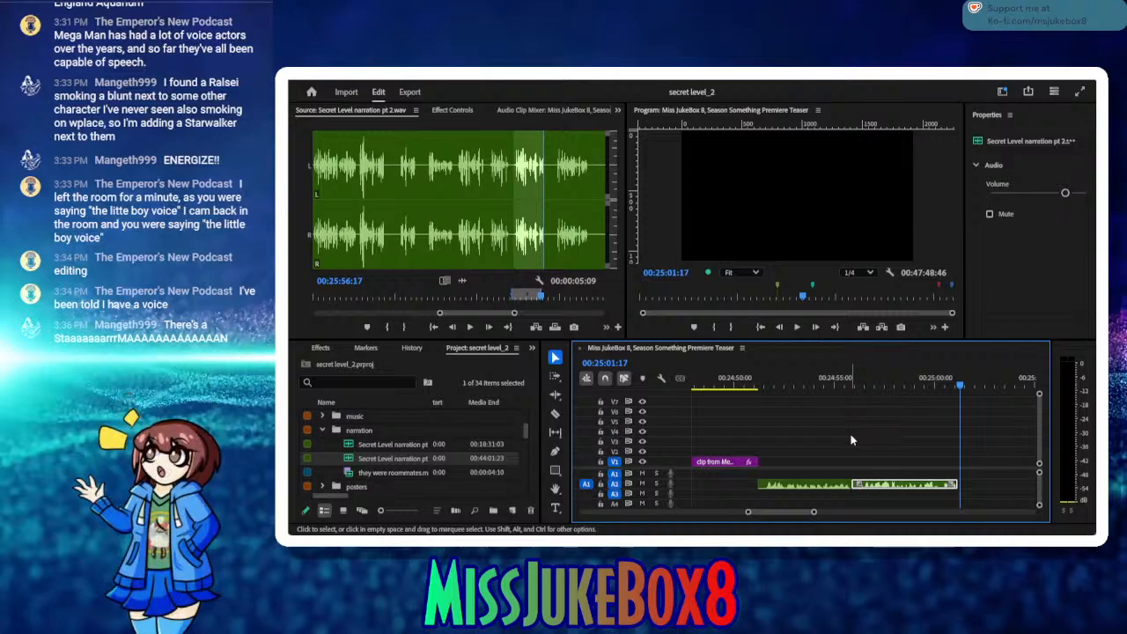
Step: Audition the next source phrase and mark the take from In 00:25:58:25 to Out 00:26:04:14
click(470, 327)
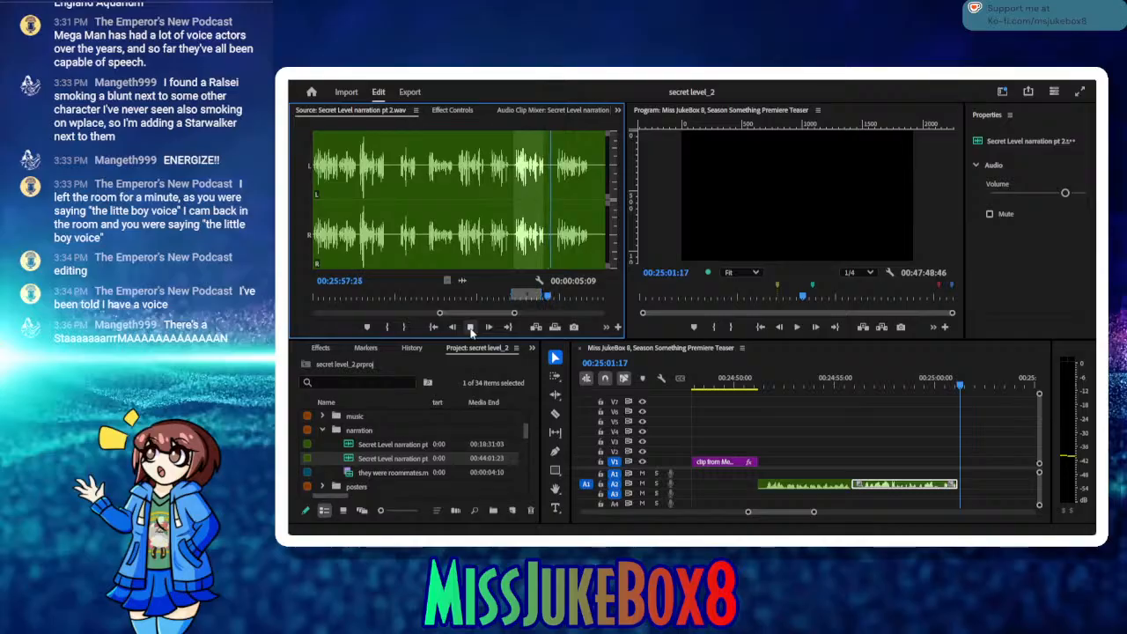
click(388, 328)
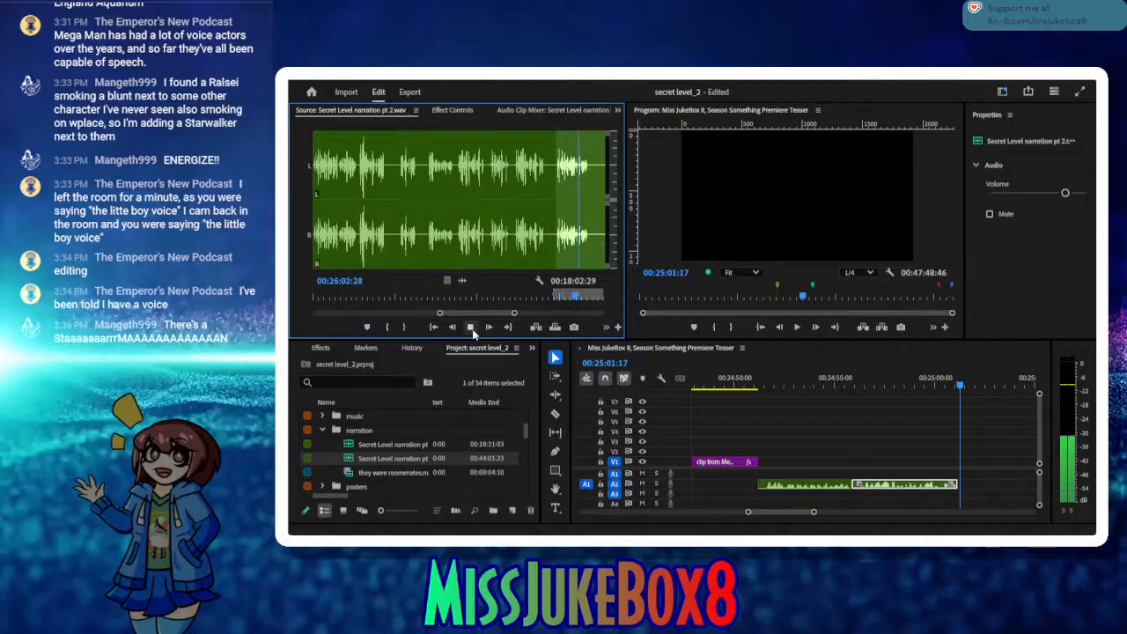
click(470, 328)
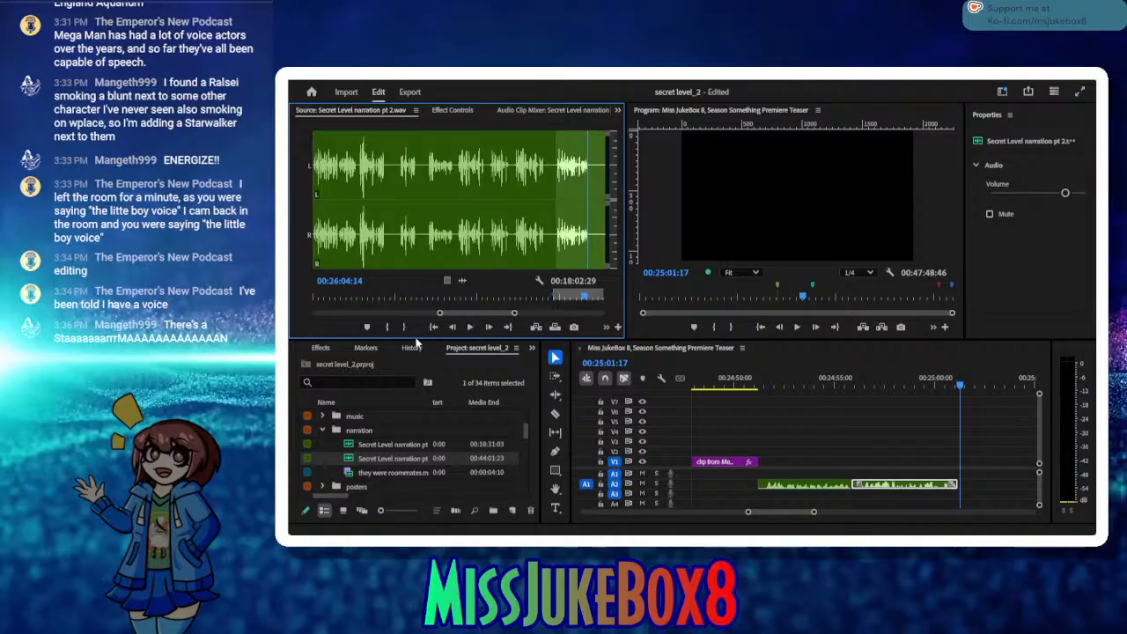
click(406, 327)
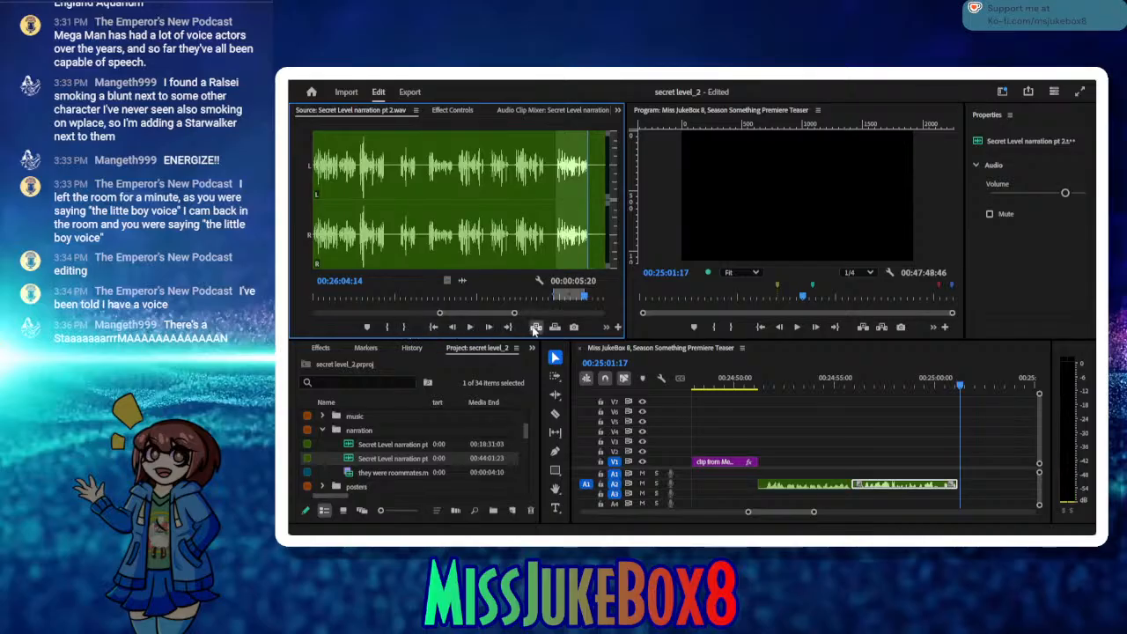
Step: Insert the marked take on A2 at 00:25:01:17, close the gap before it, and save the project
click(534, 327)
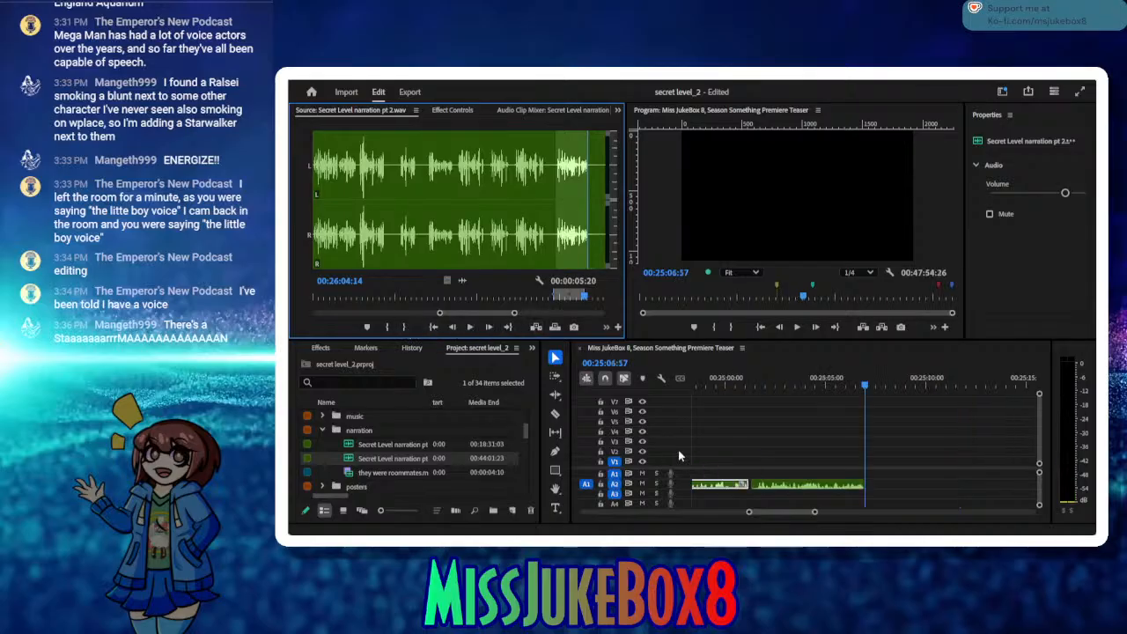
click(749, 483)
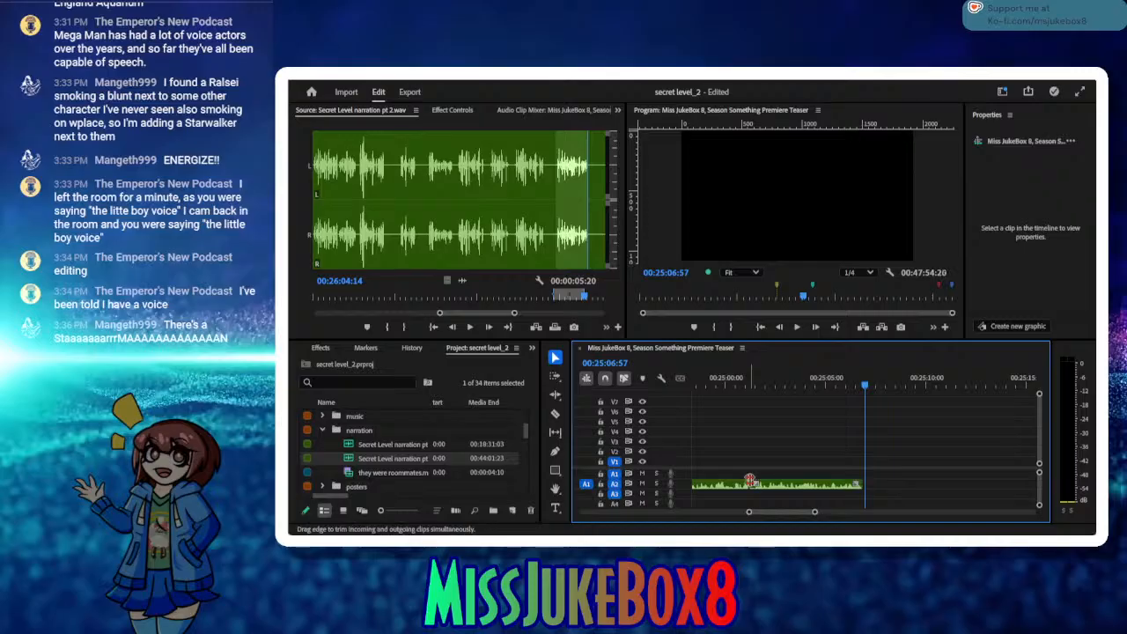
key(ctrl+s)
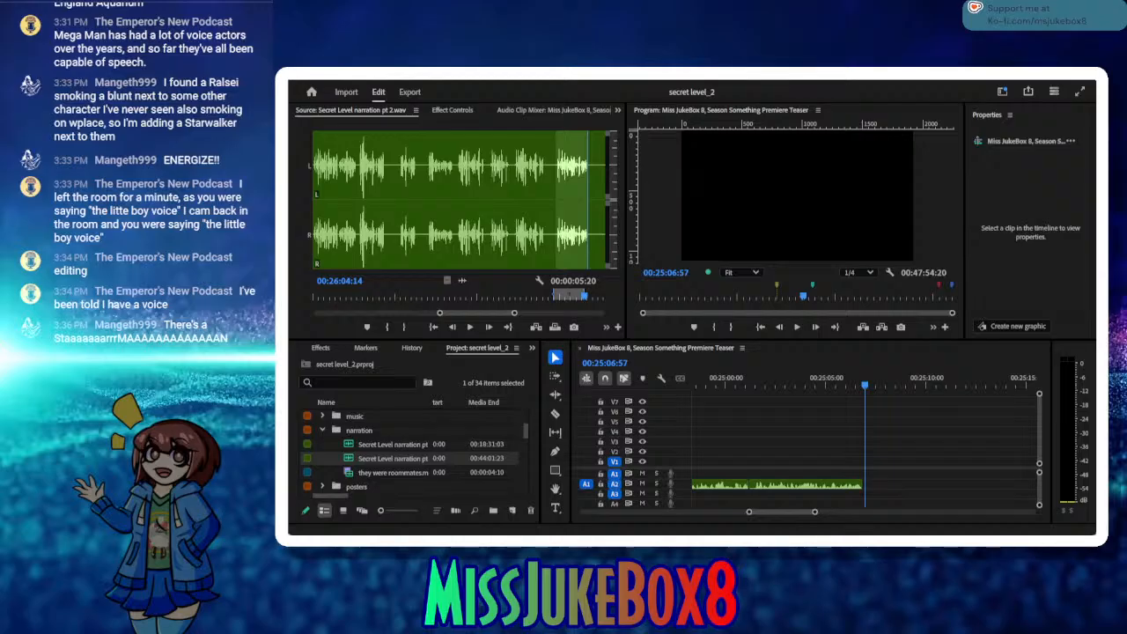
Step: Play on to the start of the next long narration passage in the source and mark its In point at about 00:26:07
click(468, 333)
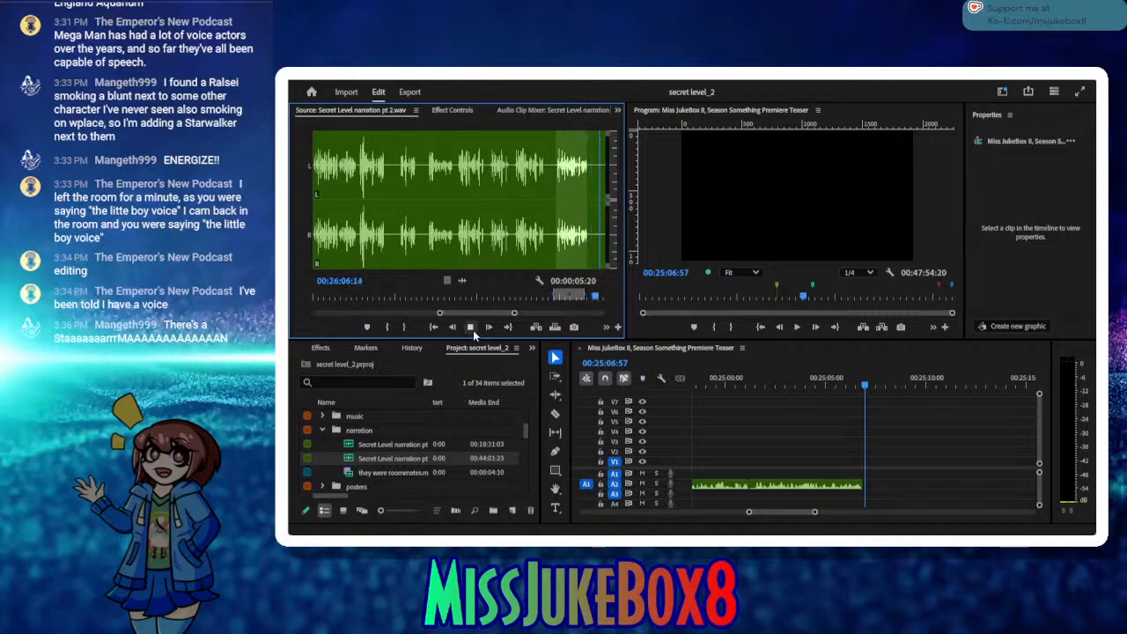
click(472, 331)
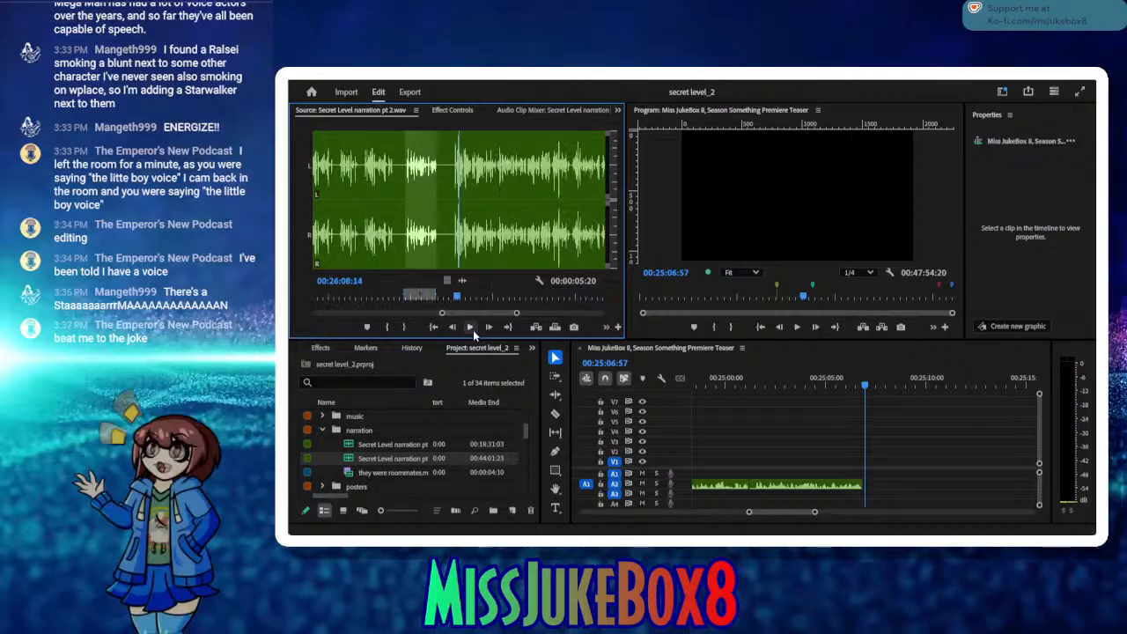
click(455, 299)
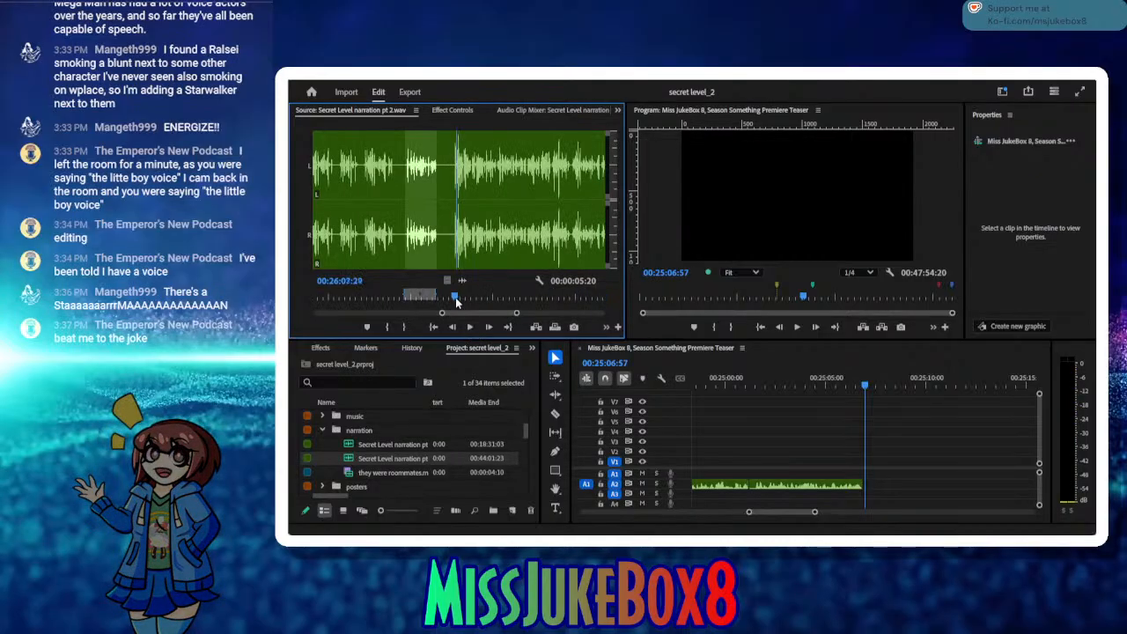
drag(455, 301, 452, 301)
click(385, 328)
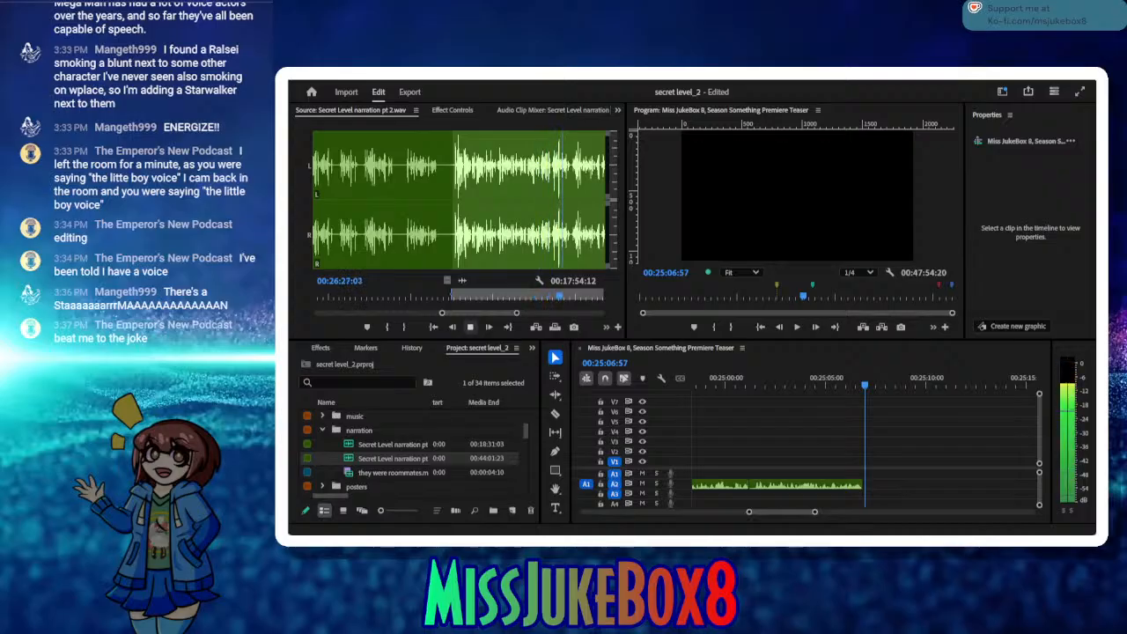
Step: Audition the long narration passage to find its end and mark the Out point at 00:26:33:24
click(469, 326)
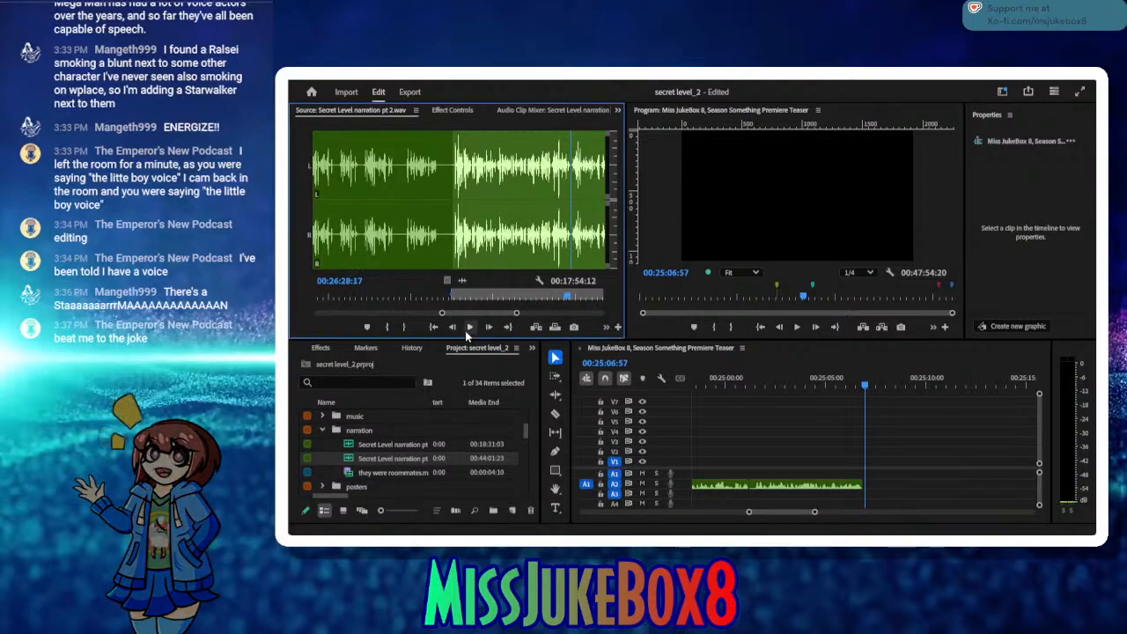
click(469, 328)
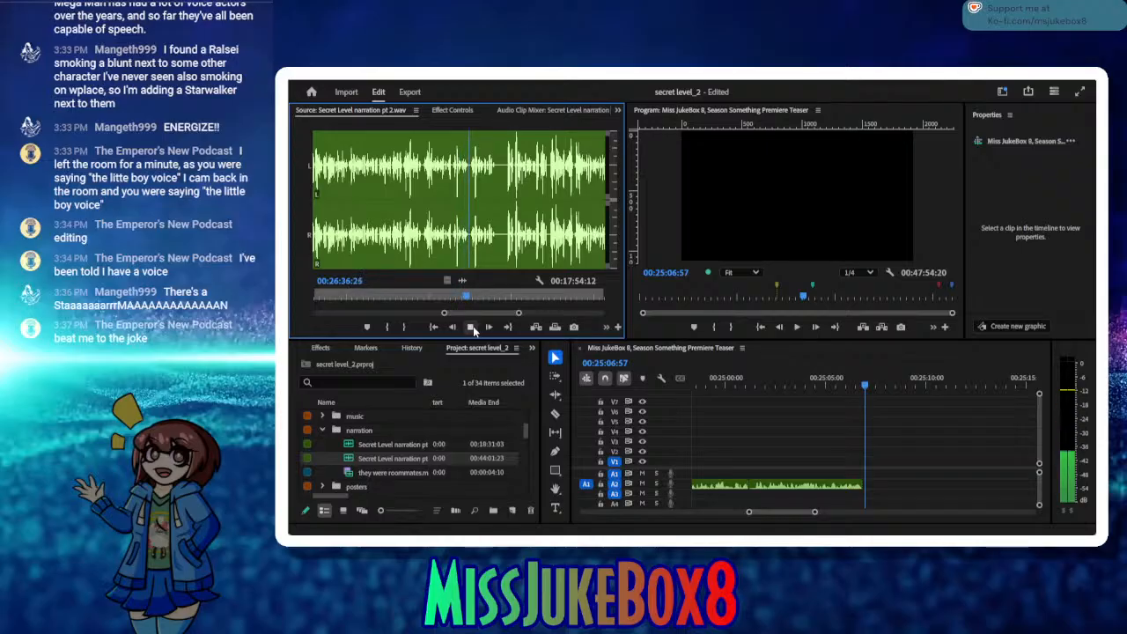
click(471, 327)
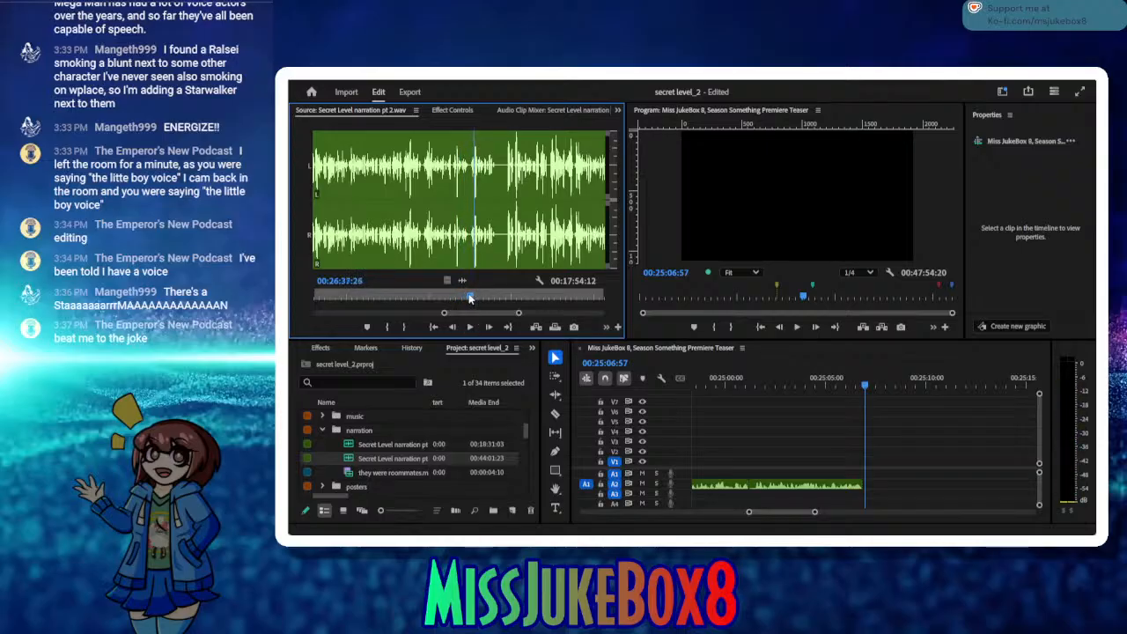
drag(469, 298, 442, 296)
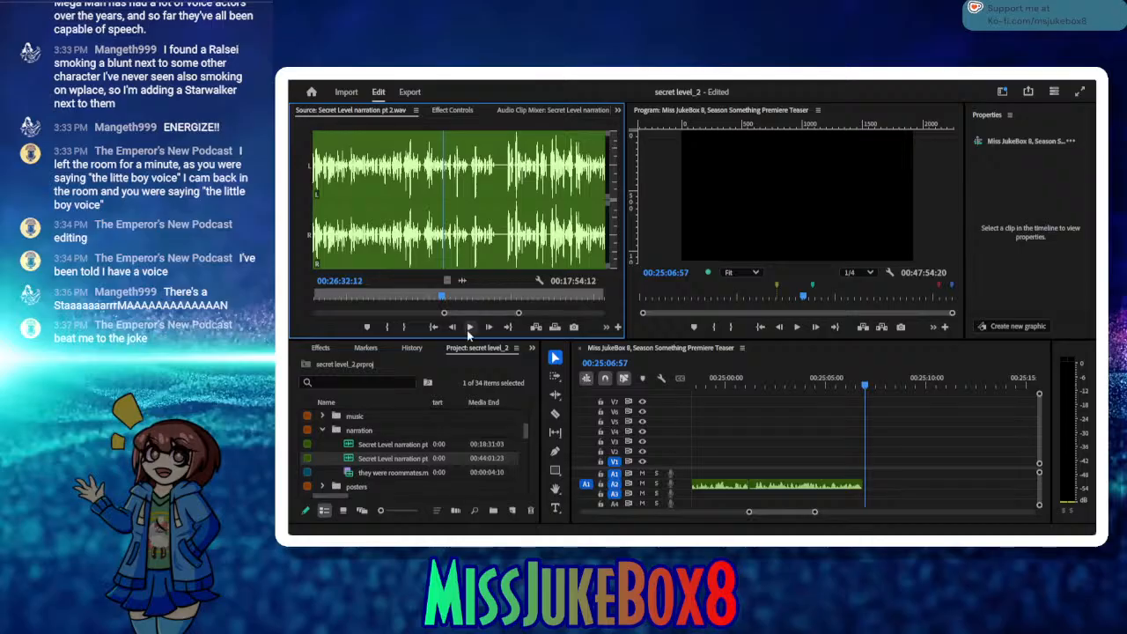
click(469, 328)
click(469, 328)
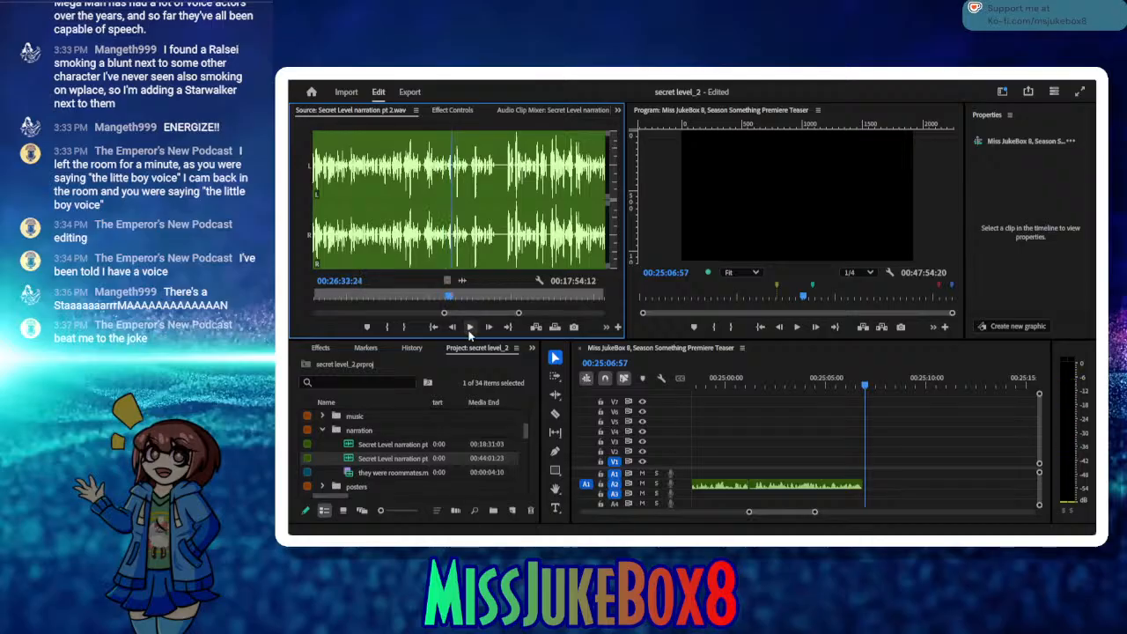
click(403, 327)
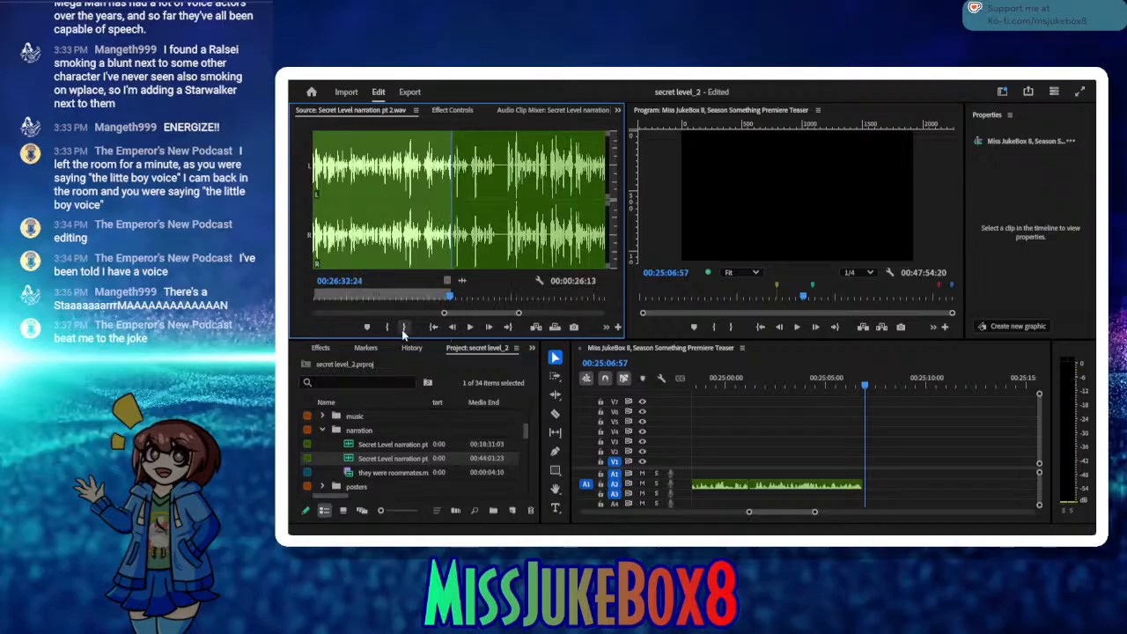
Step: Insert the marked passage on A2 at 00:25:06:57 and audition the source audio that follows it
click(536, 328)
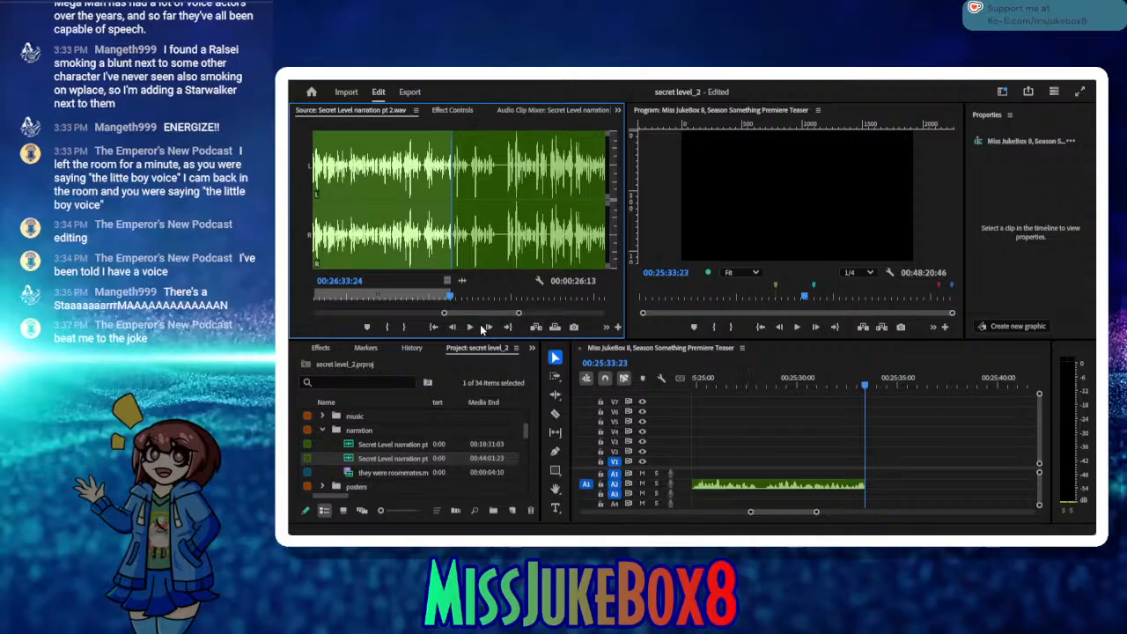
click(471, 328)
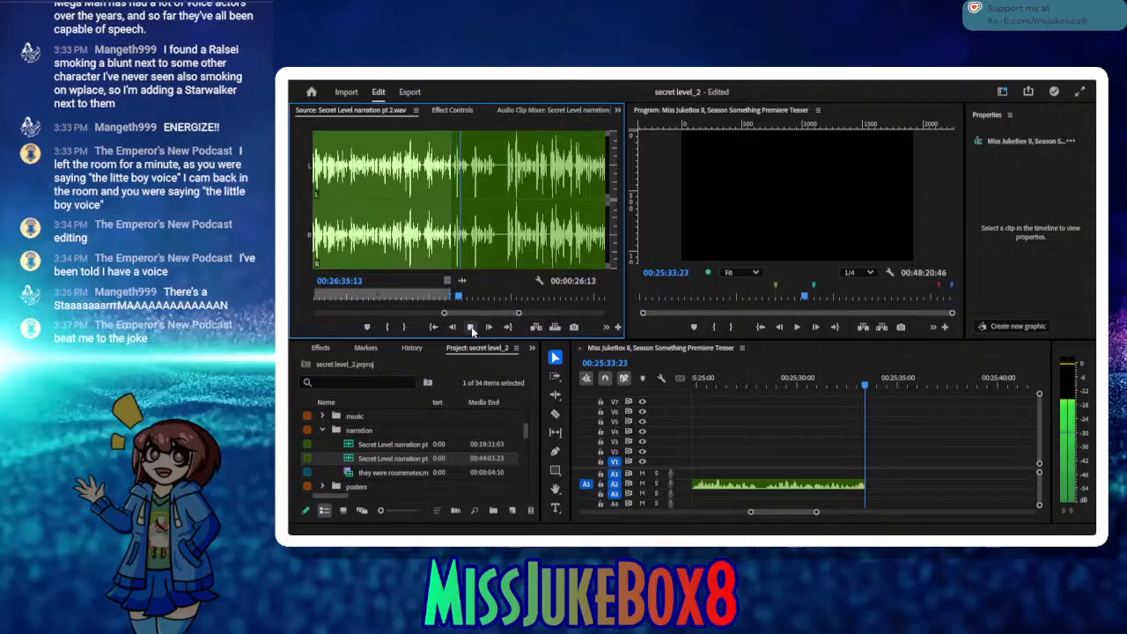
click(472, 330)
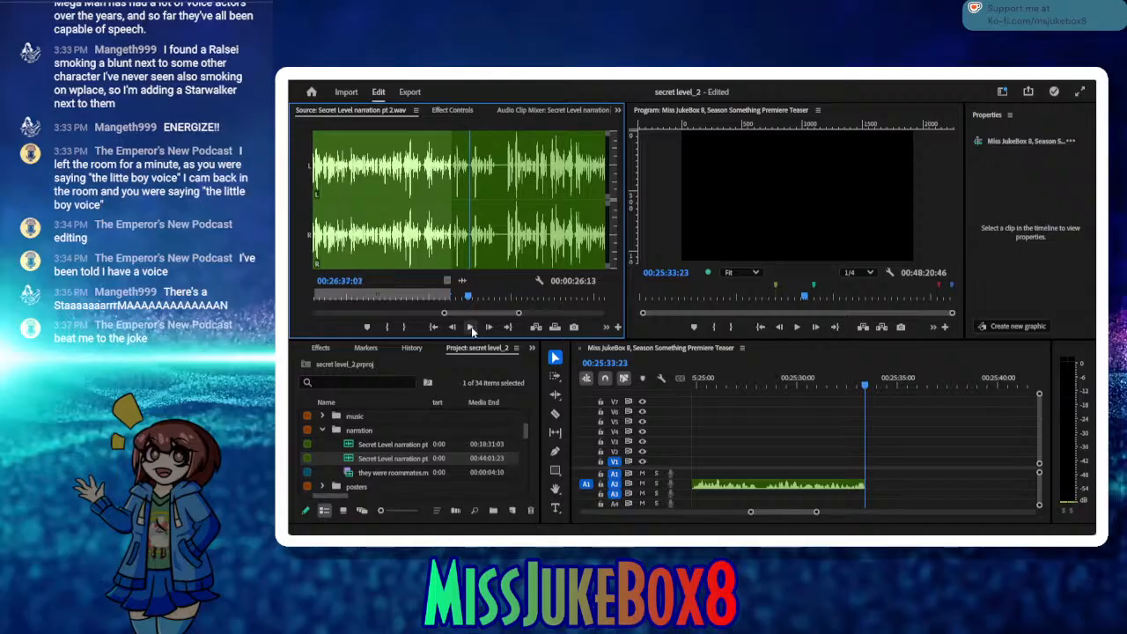
Step: Mark the next source phrase from 00:26:37:06 to 00:26:41:22 and insert it on A2 at 00:25:33:23
click(488, 331)
click(487, 331)
click(487, 331)
click(488, 331)
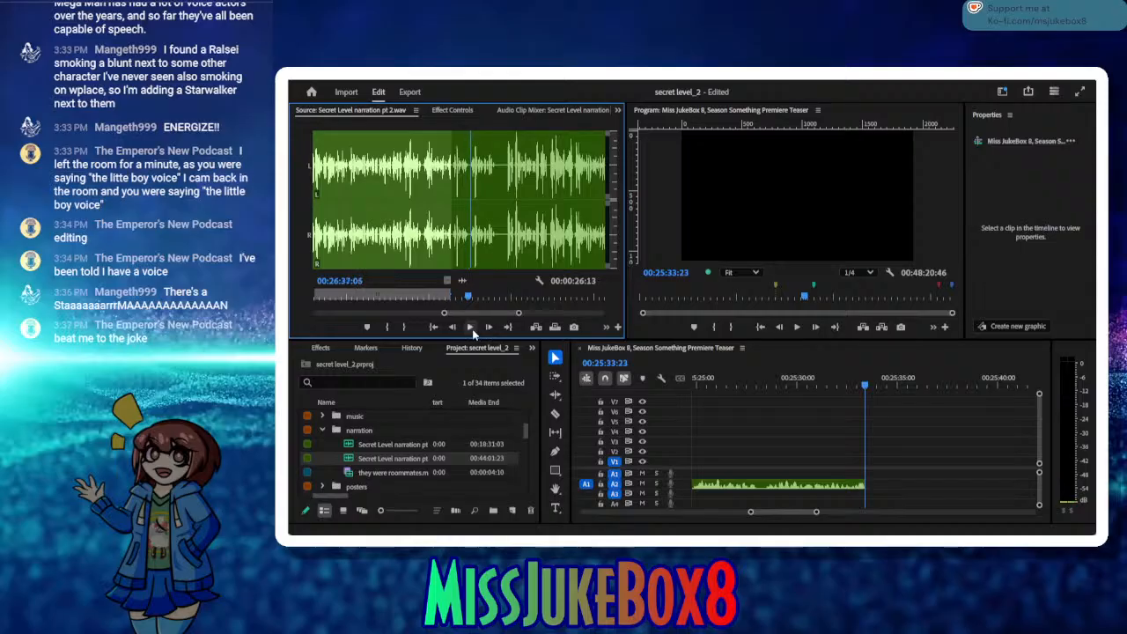
click(387, 328)
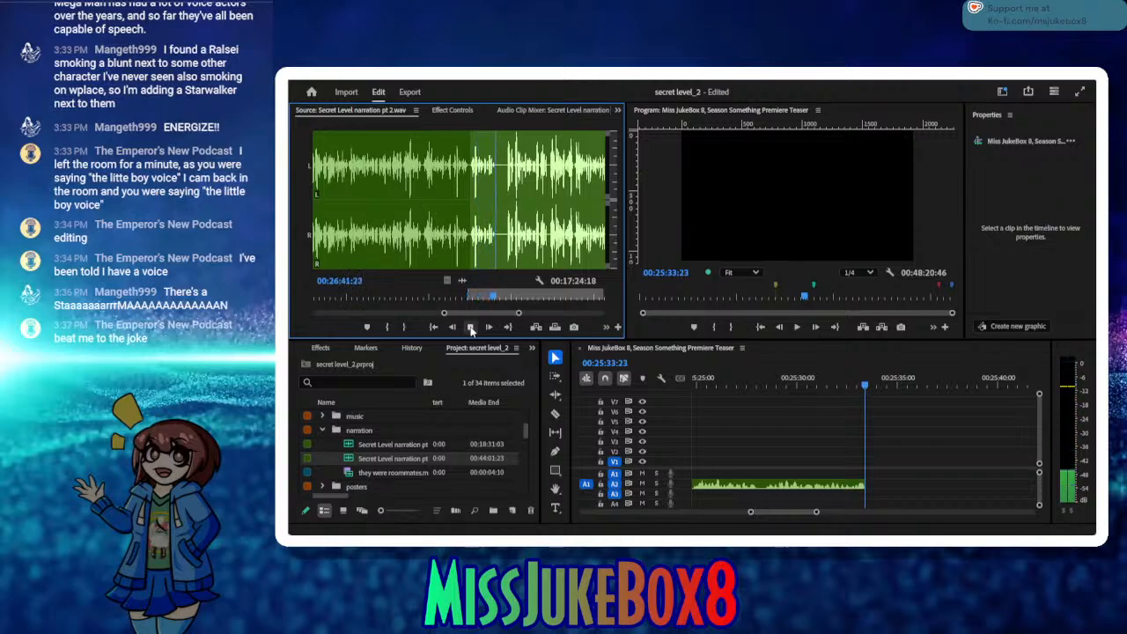
click(471, 327)
click(405, 327)
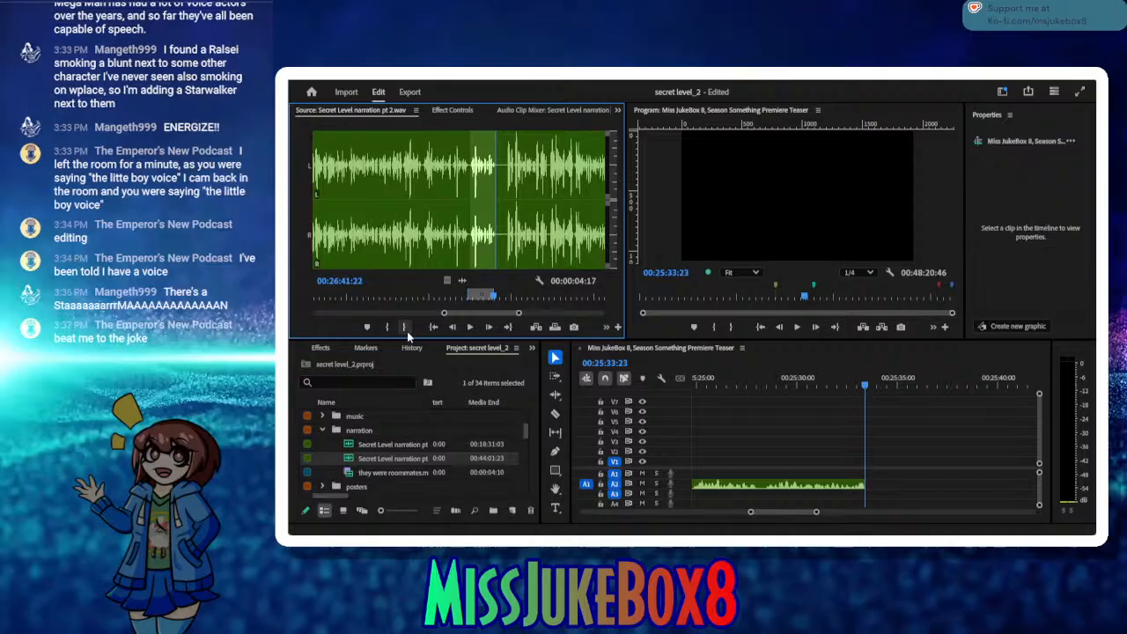
click(535, 326)
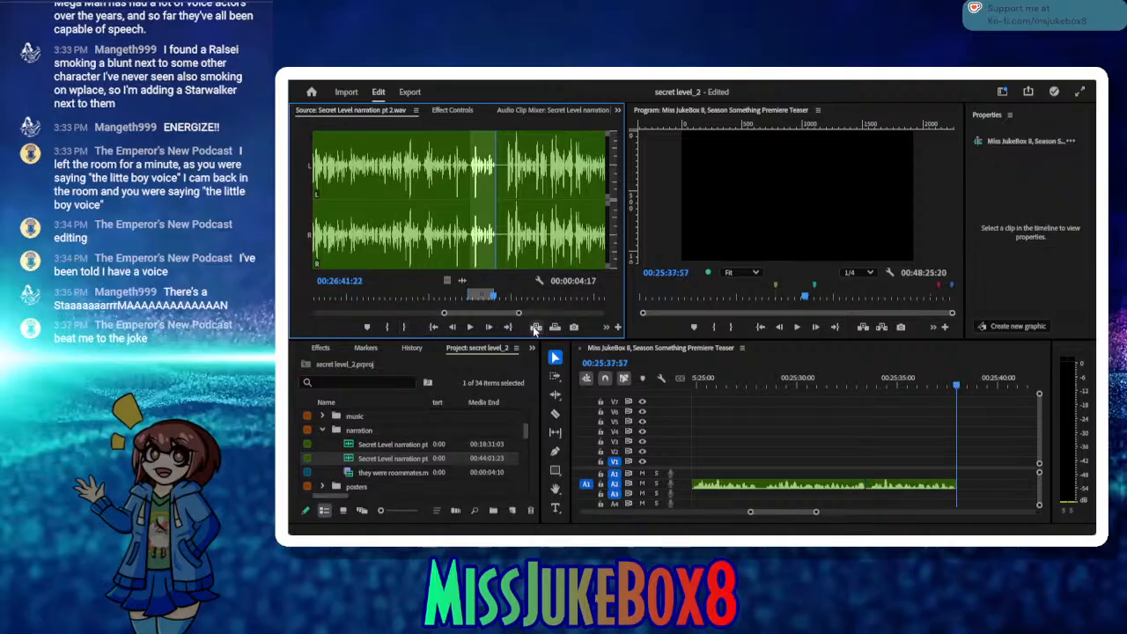
Step: Audition the start of the following narration phrase and set its In point at about 00:26:45:00
click(471, 328)
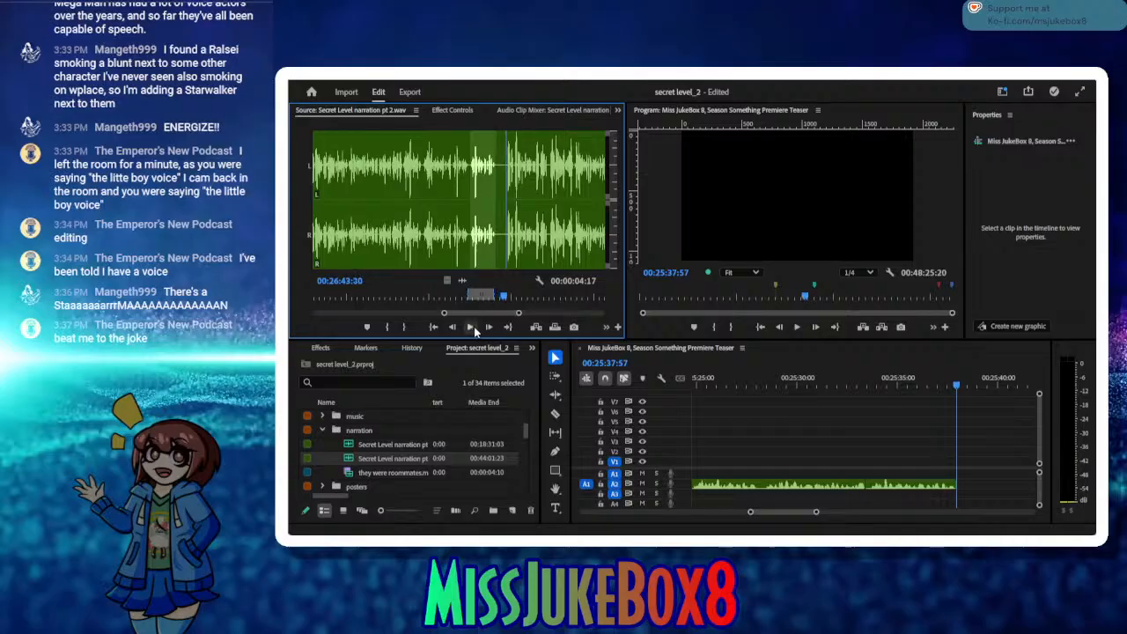
click(390, 328)
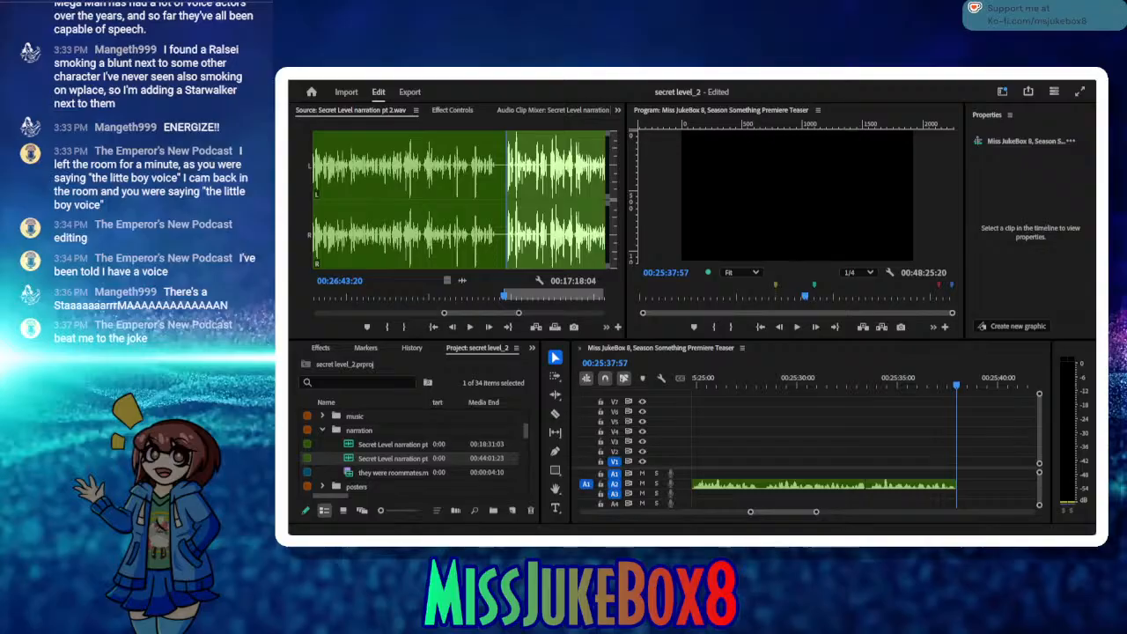
click(475, 330)
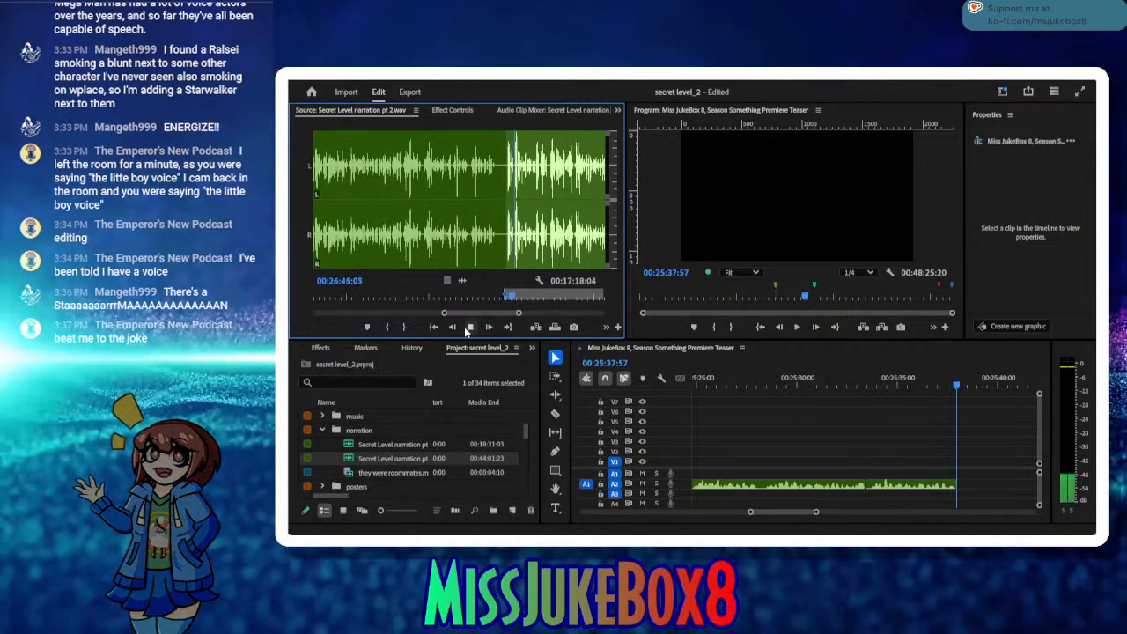
click(470, 327)
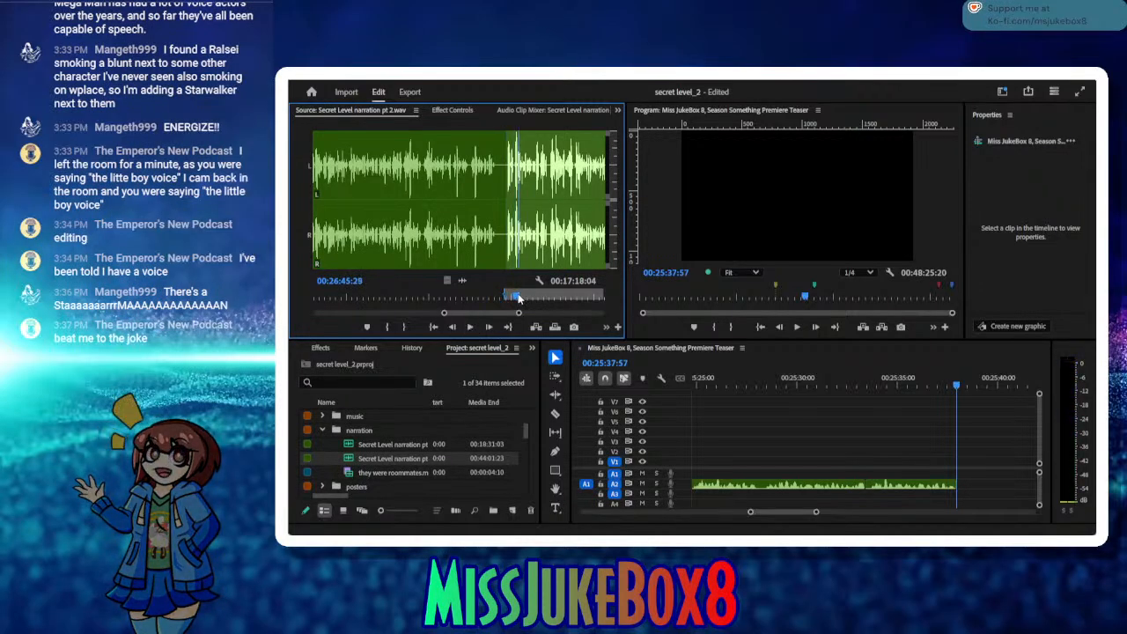
drag(515, 299, 514, 299)
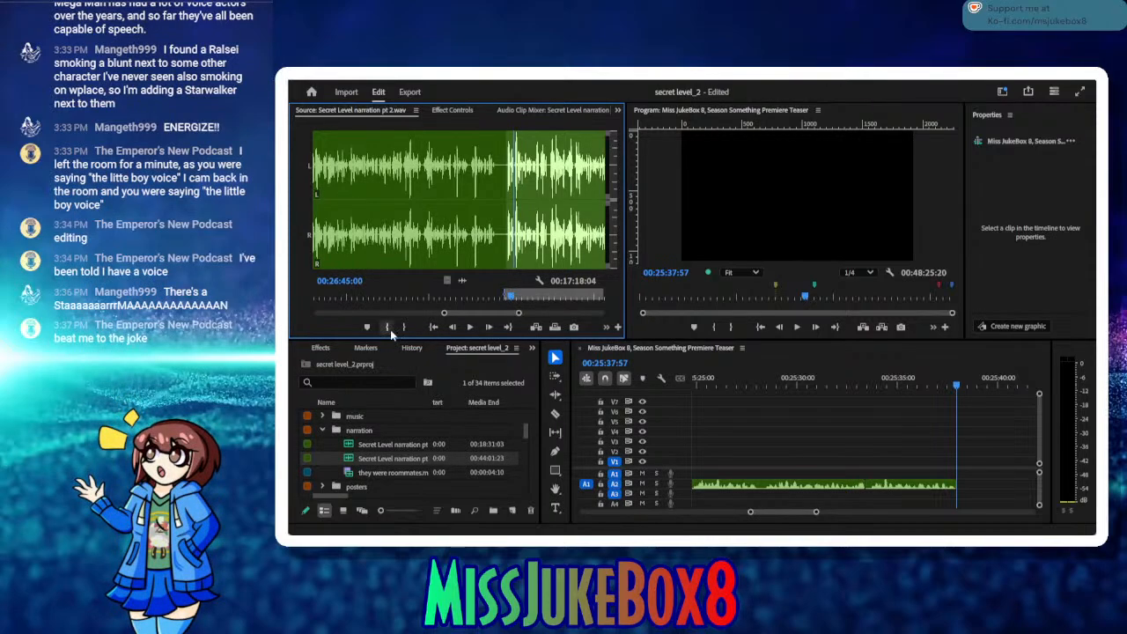
Step: Audition the phrase, mark its Out point at 00:26:49:24, and insert it on A2 at 00:25:37:57
click(471, 327)
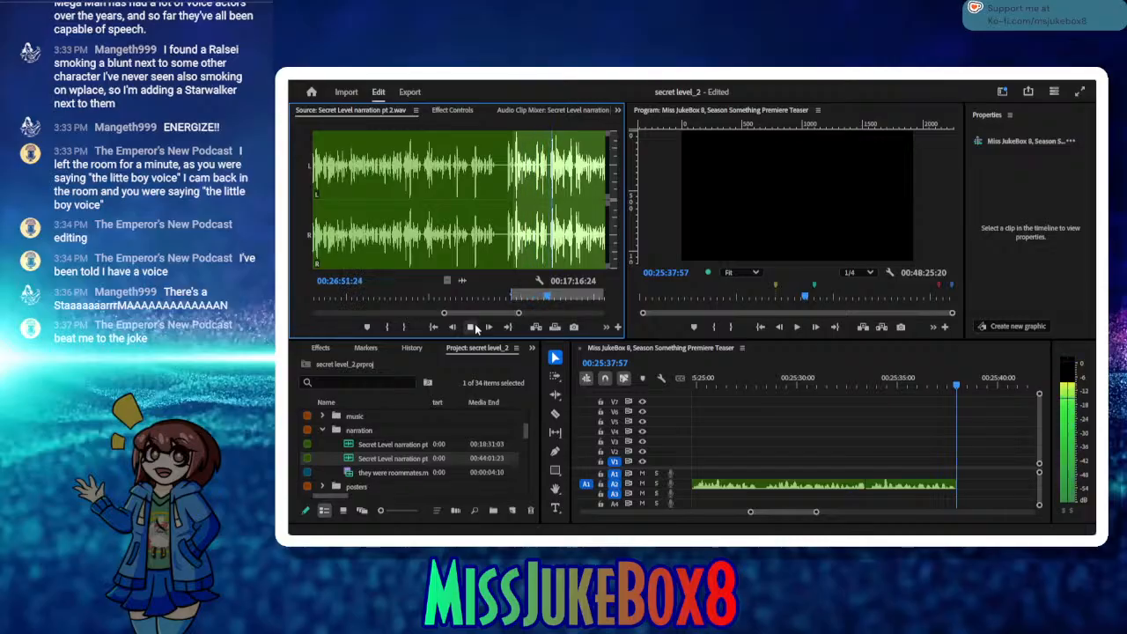
click(474, 326)
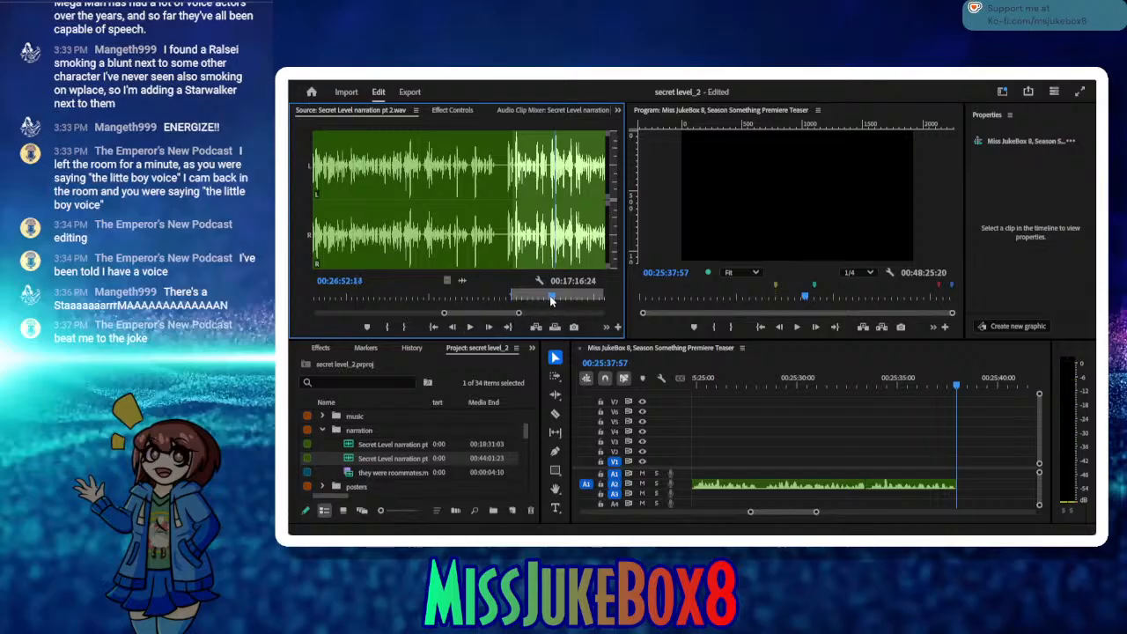
click(528, 297)
click(471, 326)
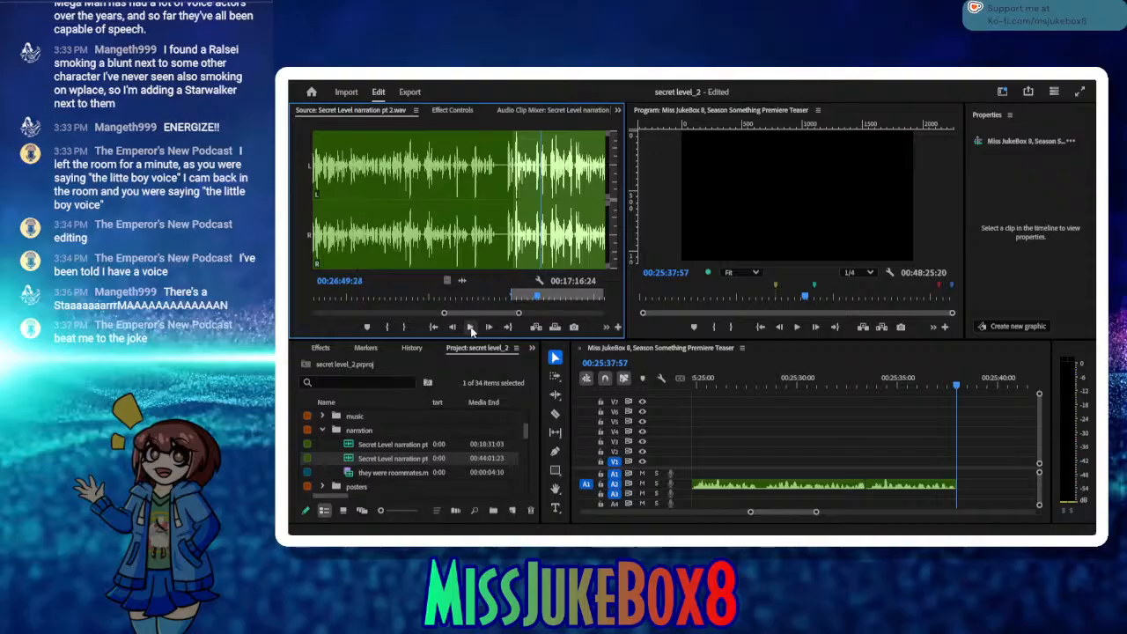
click(405, 328)
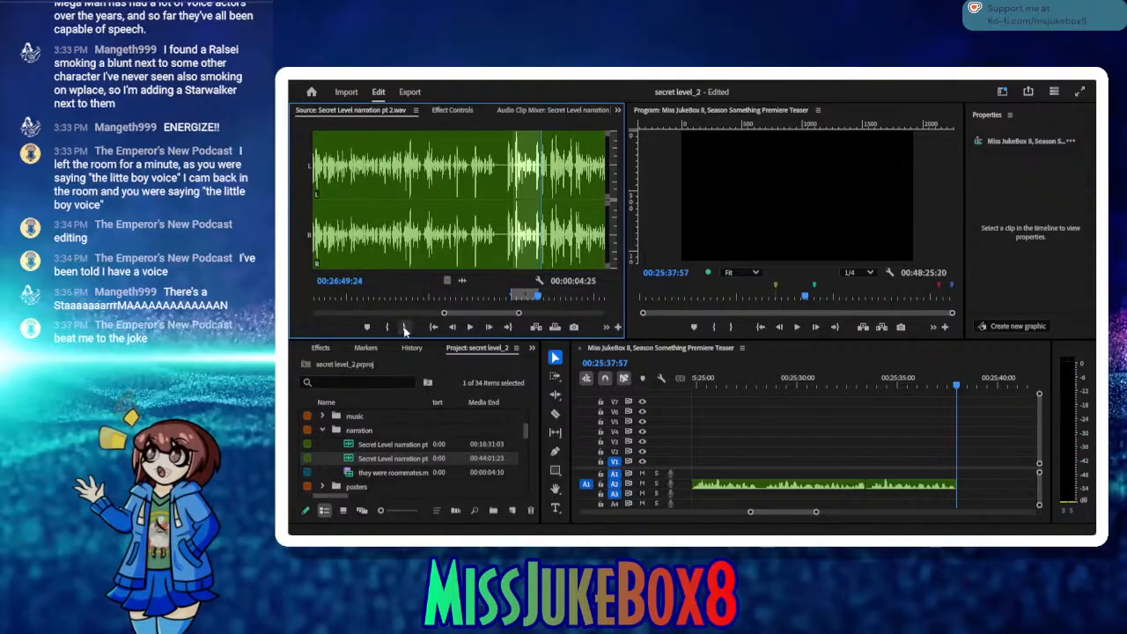
click(536, 326)
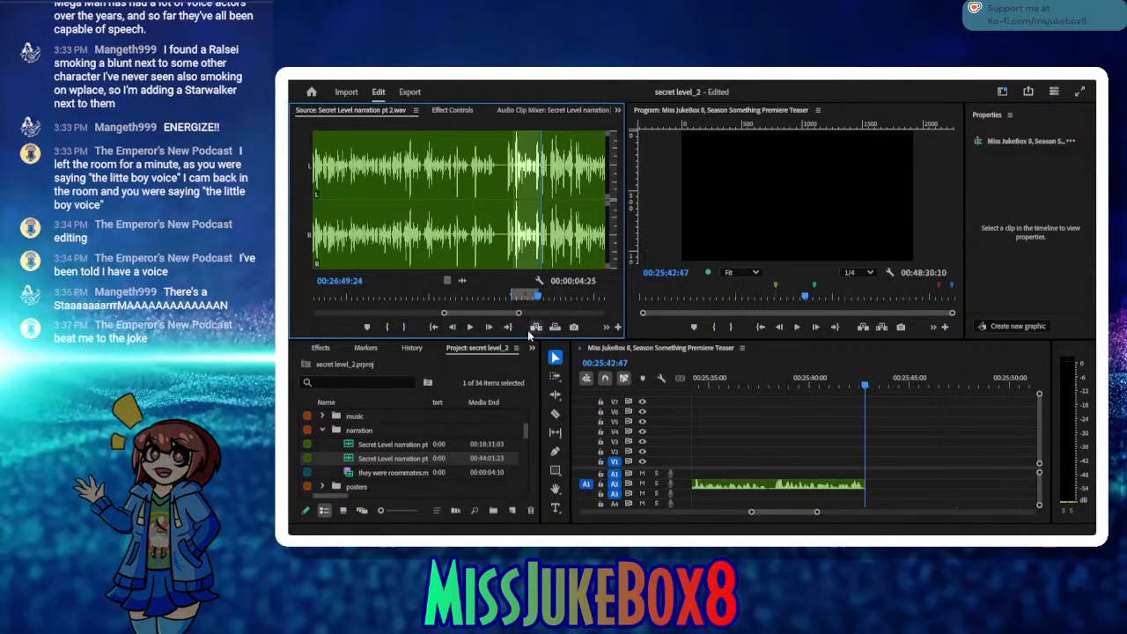
Step: Audition the next narration passage and mark it from 00:26:51:14 to 00:27:02:09
click(471, 327)
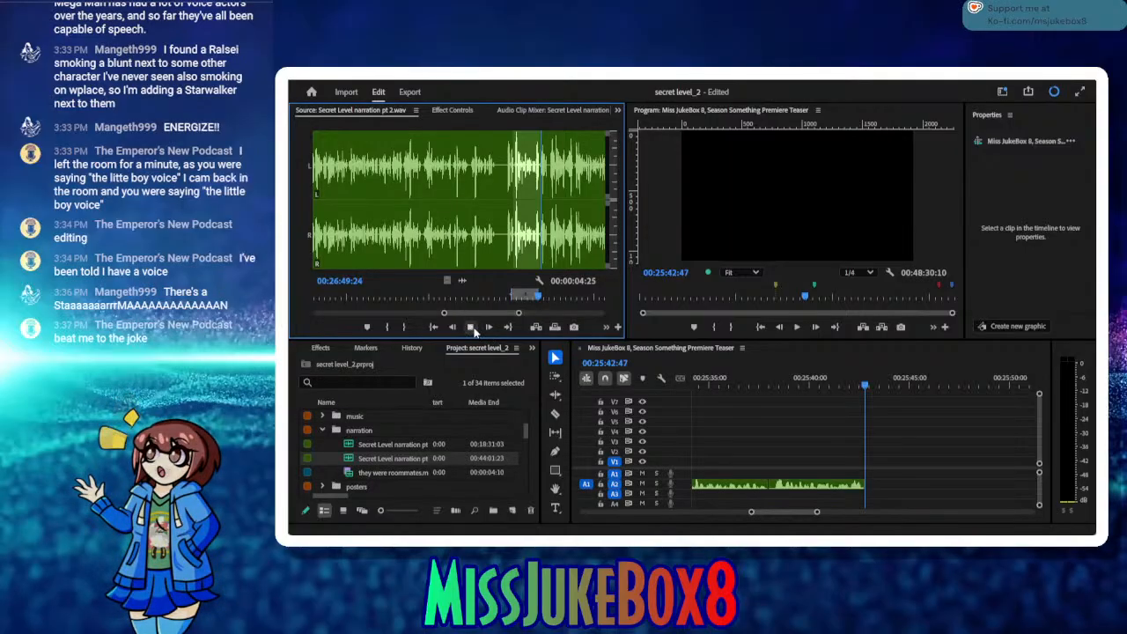
click(471, 328)
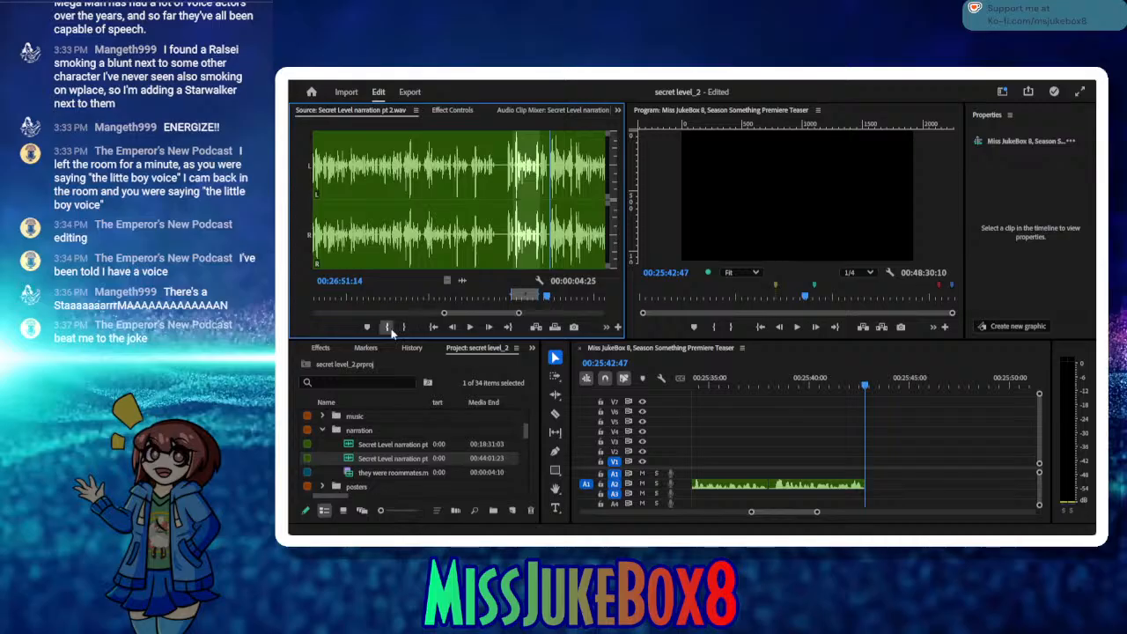
click(388, 328)
click(471, 328)
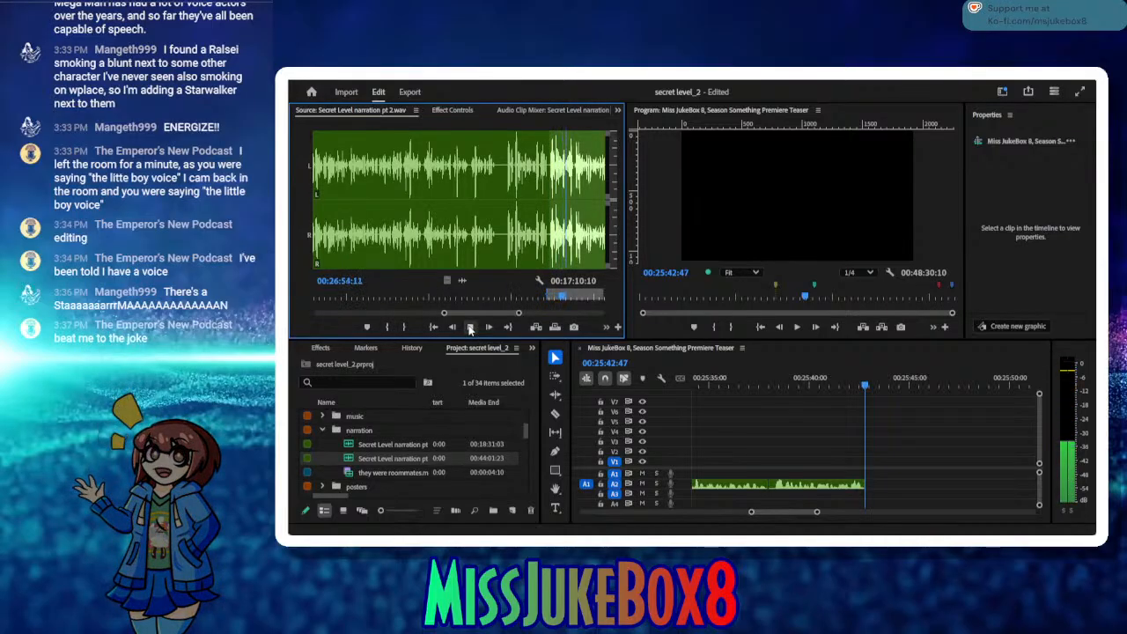
click(471, 328)
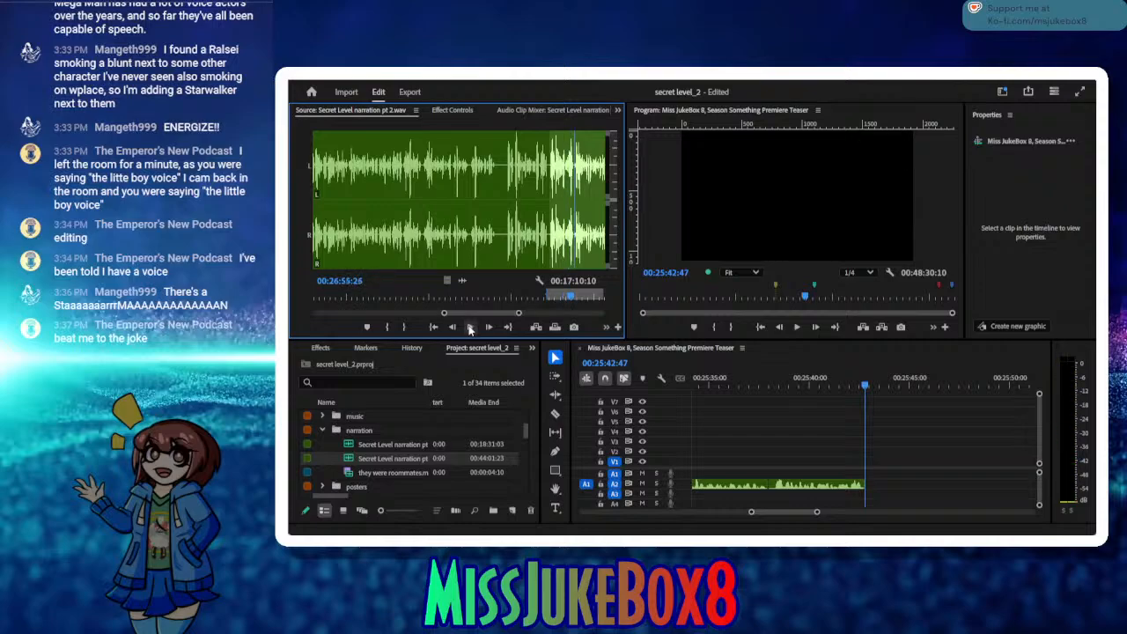
click(471, 327)
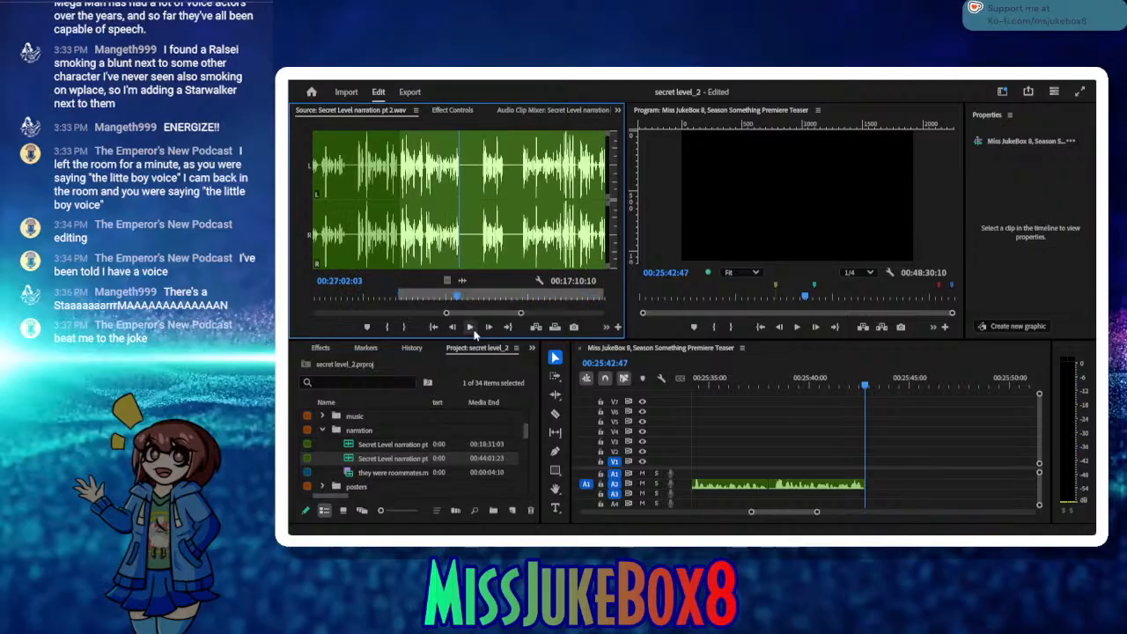
click(470, 327)
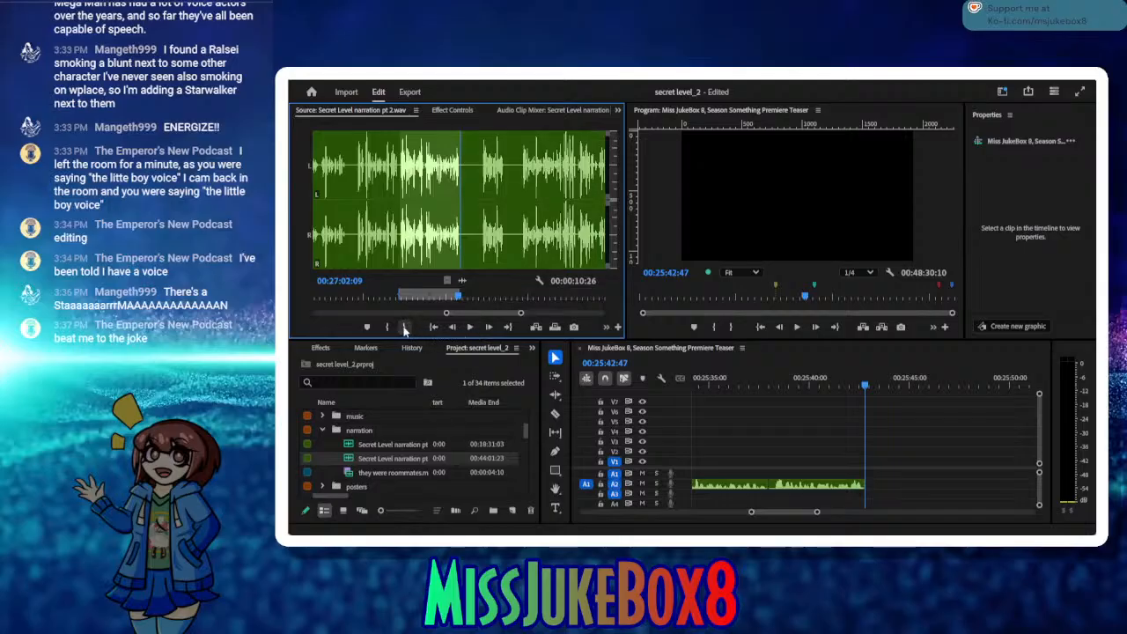
click(403, 327)
Step: Insert the marked passage on A2 at 00:25:42:47 and save the project
click(538, 327)
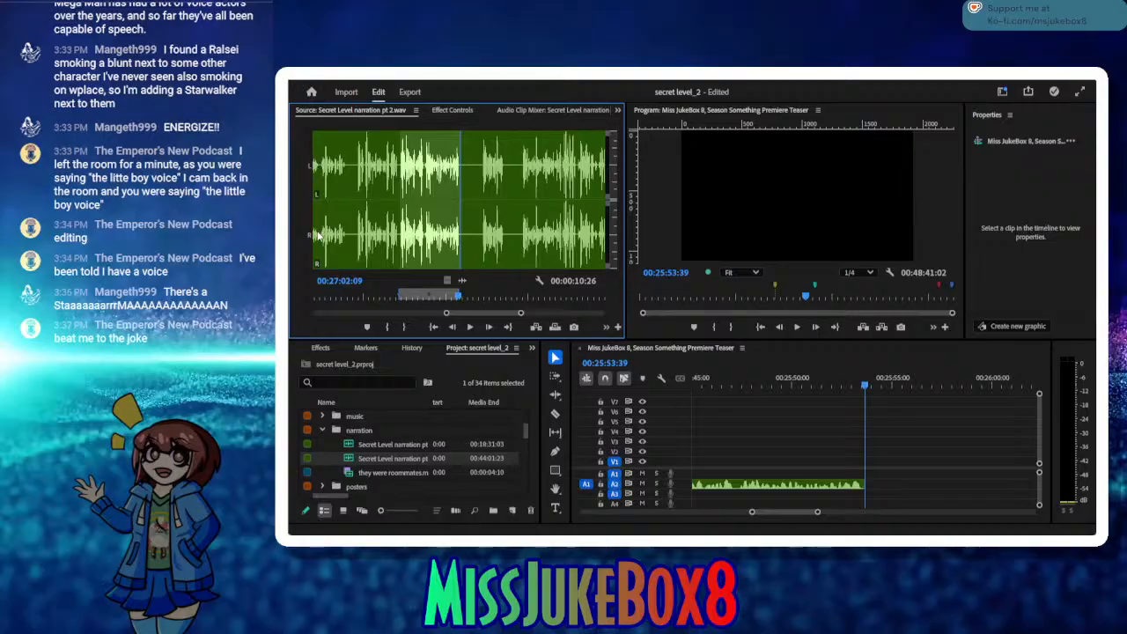
key(ctrl+s)
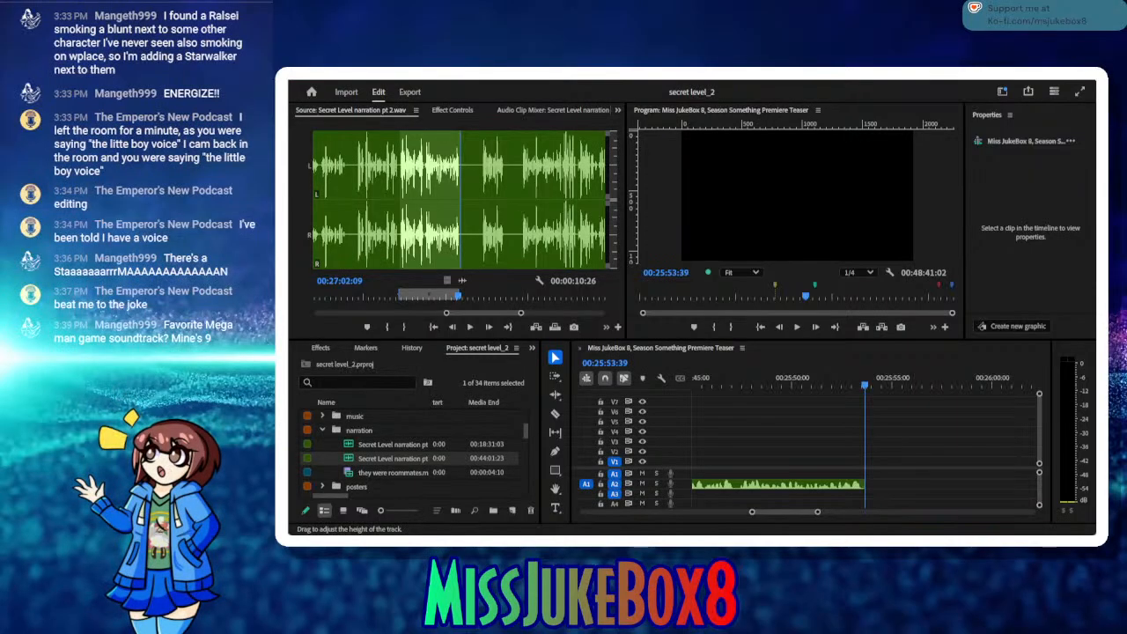
Step: Collapse the narration bin and look through the music bin and the other project bins for material
scroll(526, 431, up, 2)
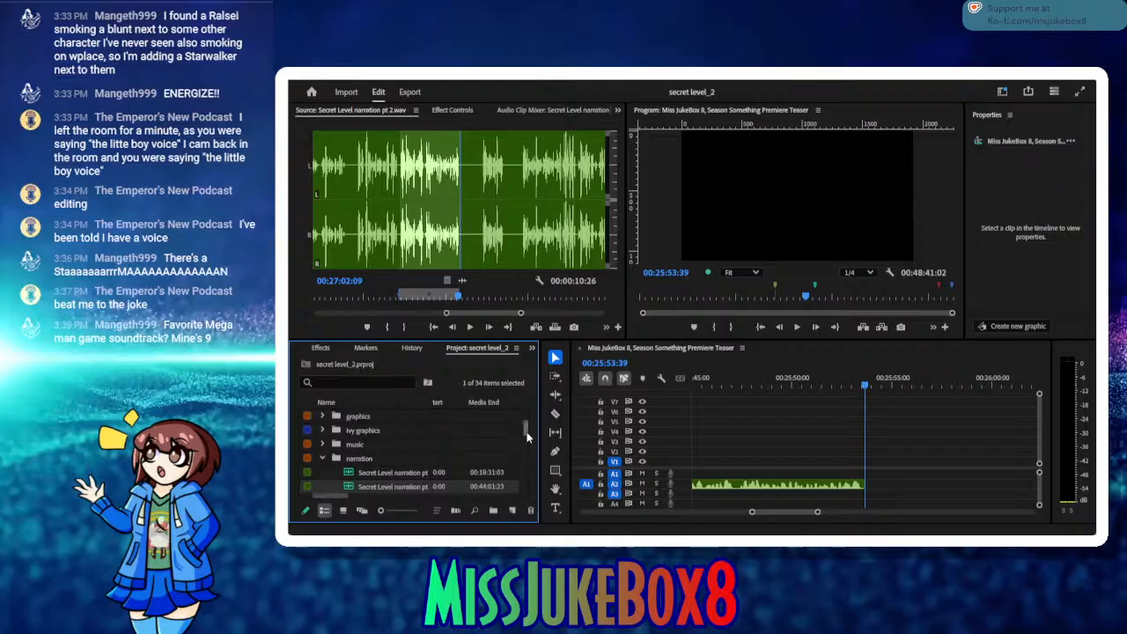
click(323, 458)
click(322, 445)
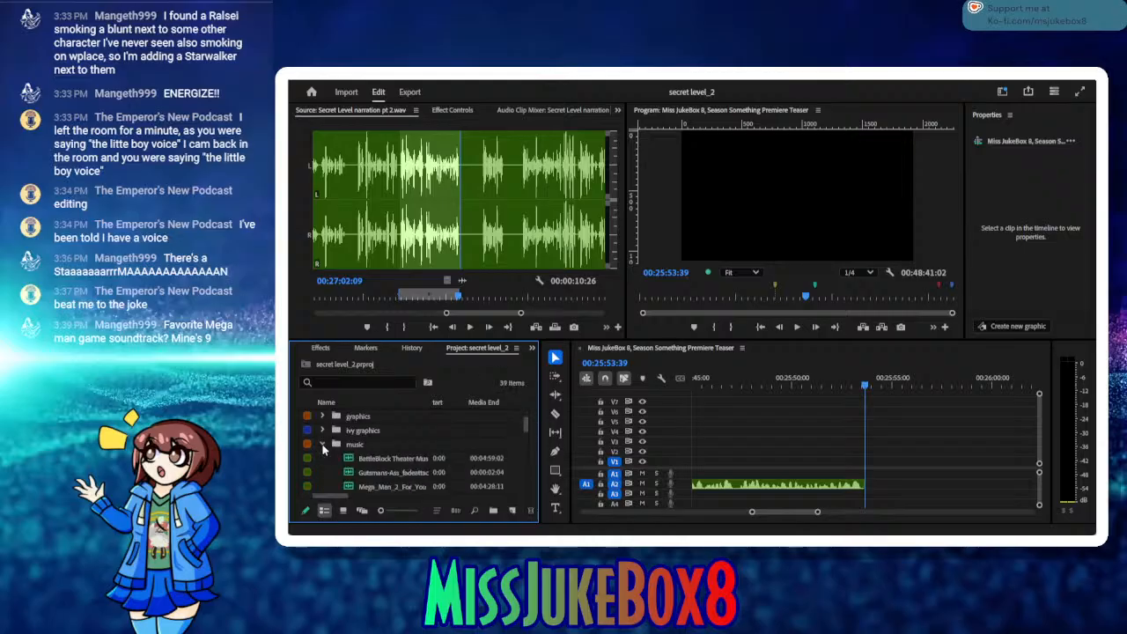
click(322, 445)
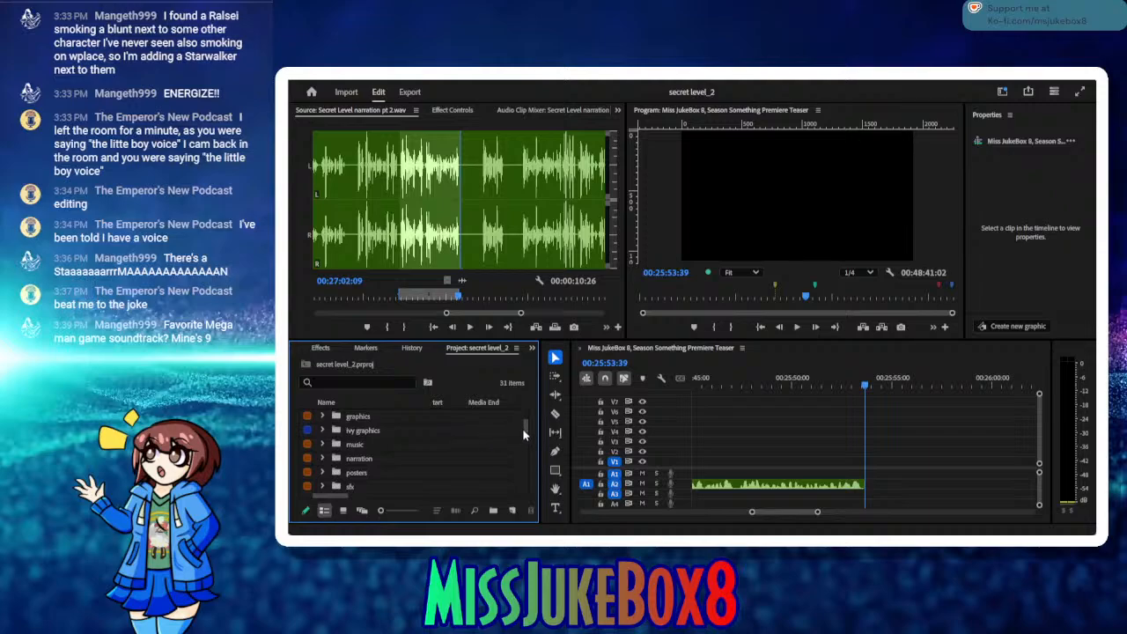
drag(523, 428, 534, 450)
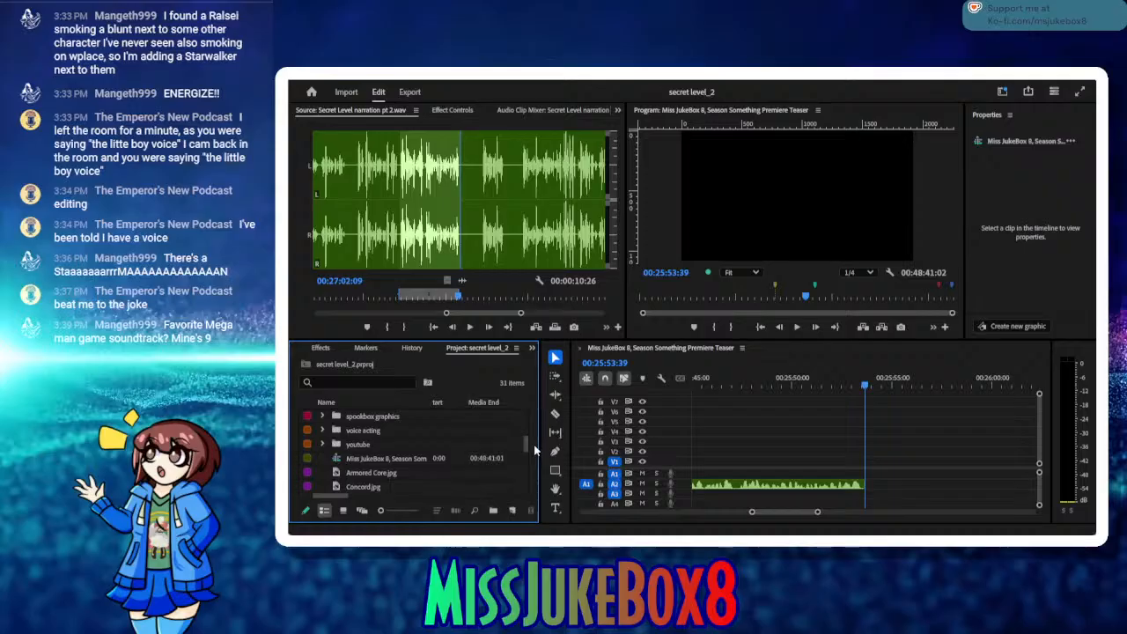
mouse_move(535, 449)
mouse_down()
mouse_move(530, 417)
mouse_move(529, 428)
mouse_up()
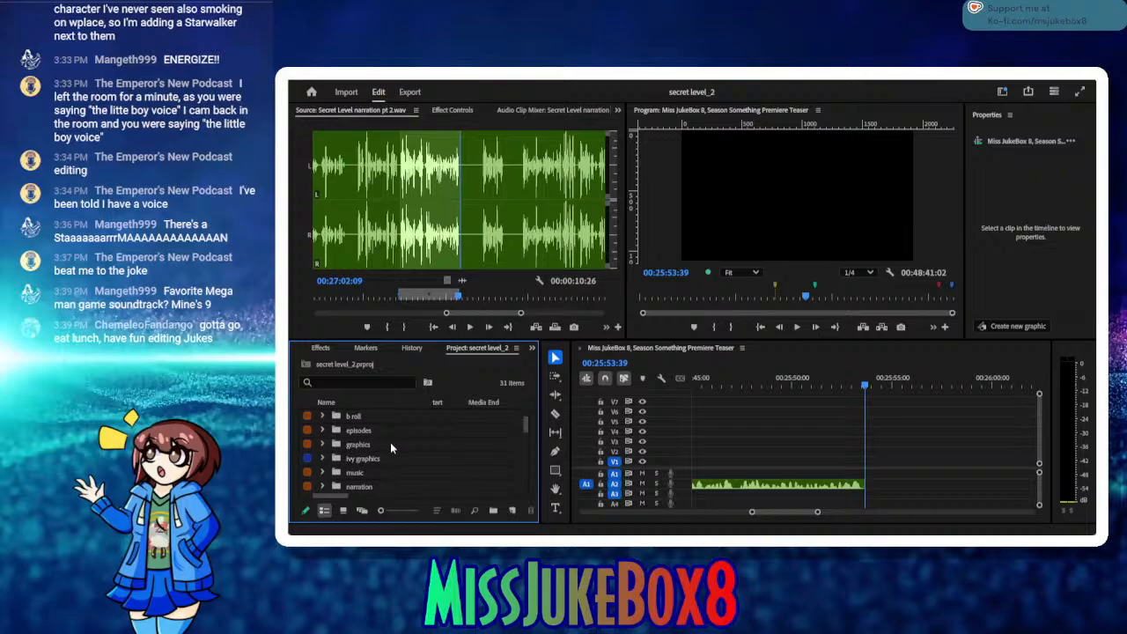
click(322, 472)
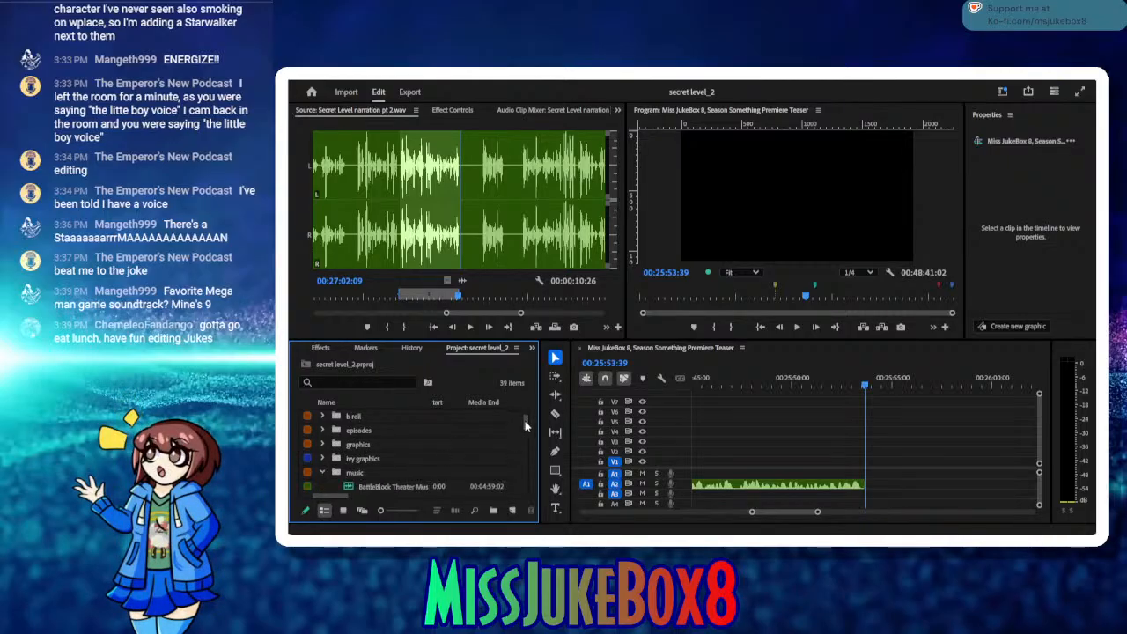
scroll(526, 426, down, 2)
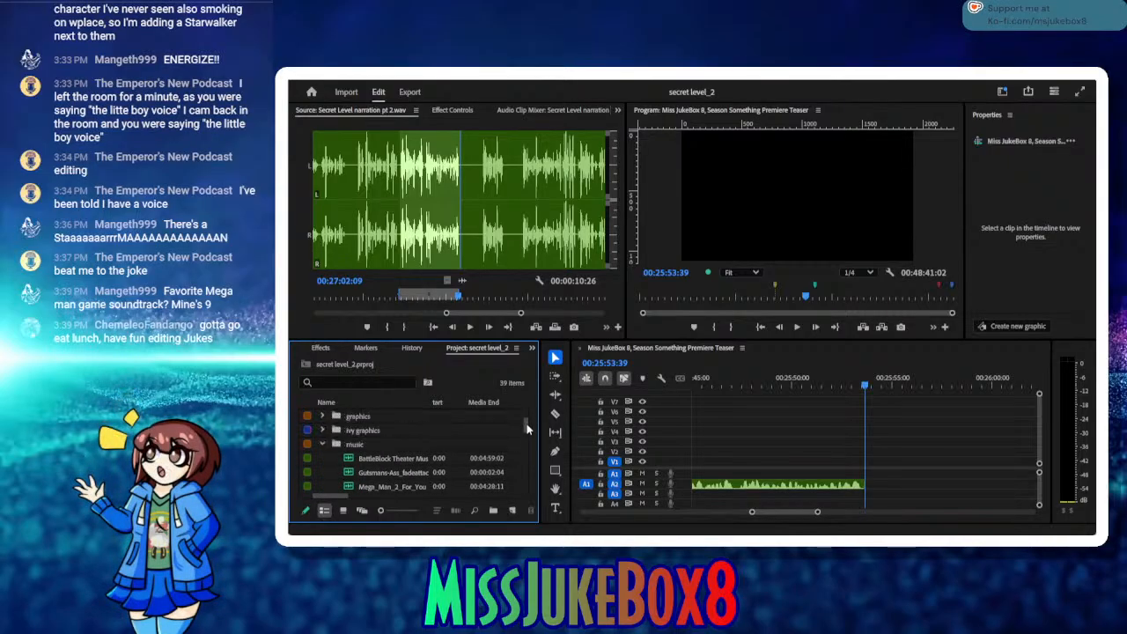
click(322, 444)
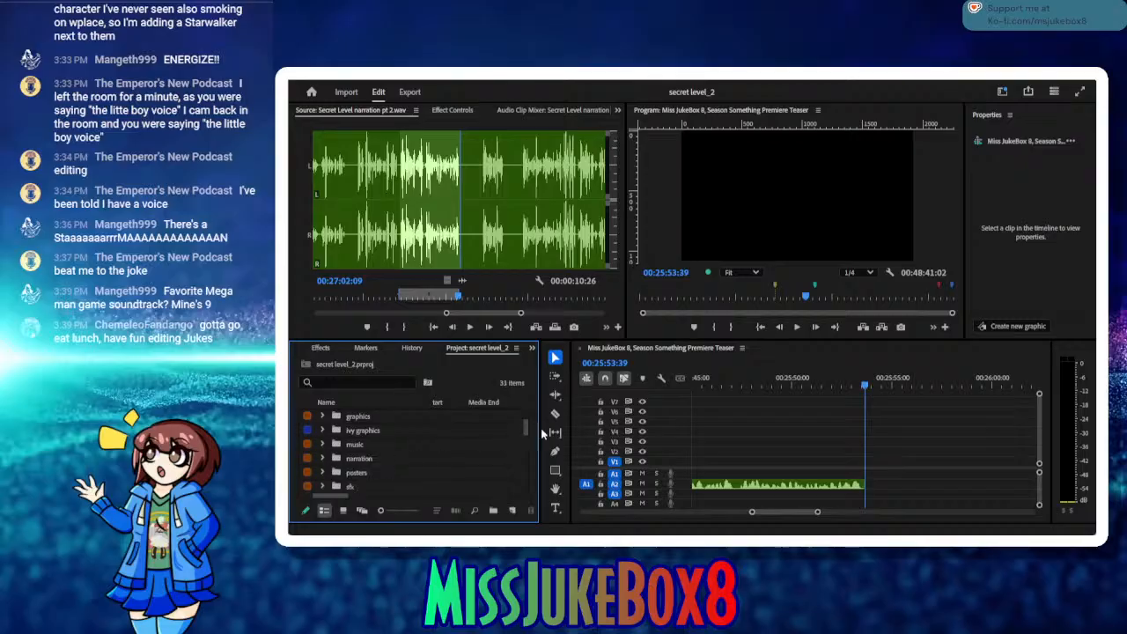
Step: Expand the episodes bin and open 10 - Mega Man.mp4 as the source clip
scroll(527, 425, up, 3)
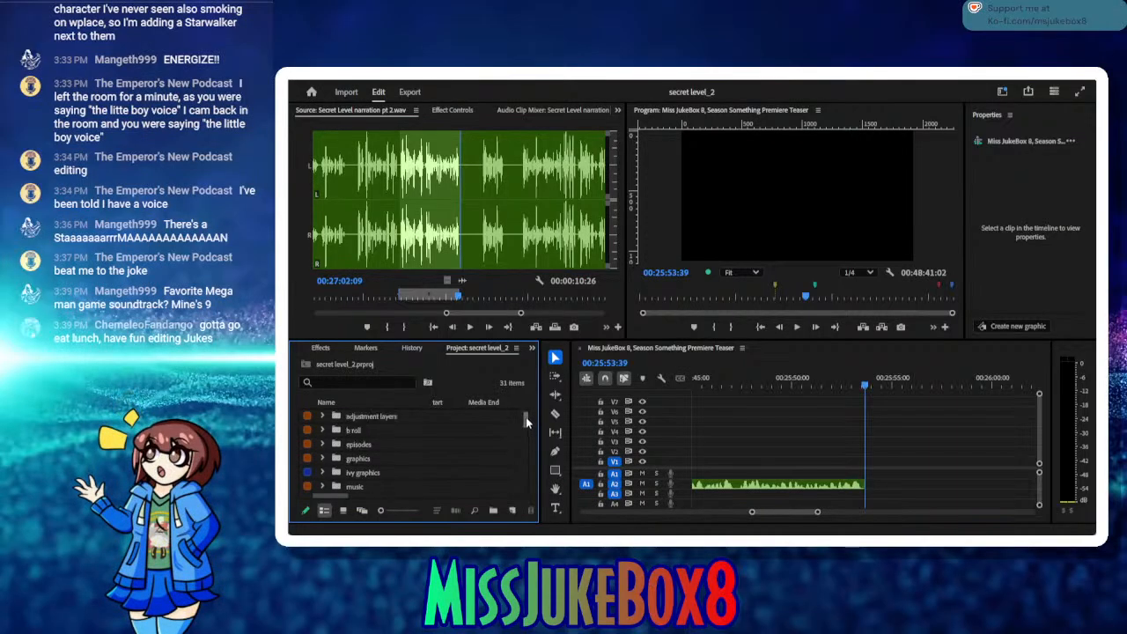
click(322, 444)
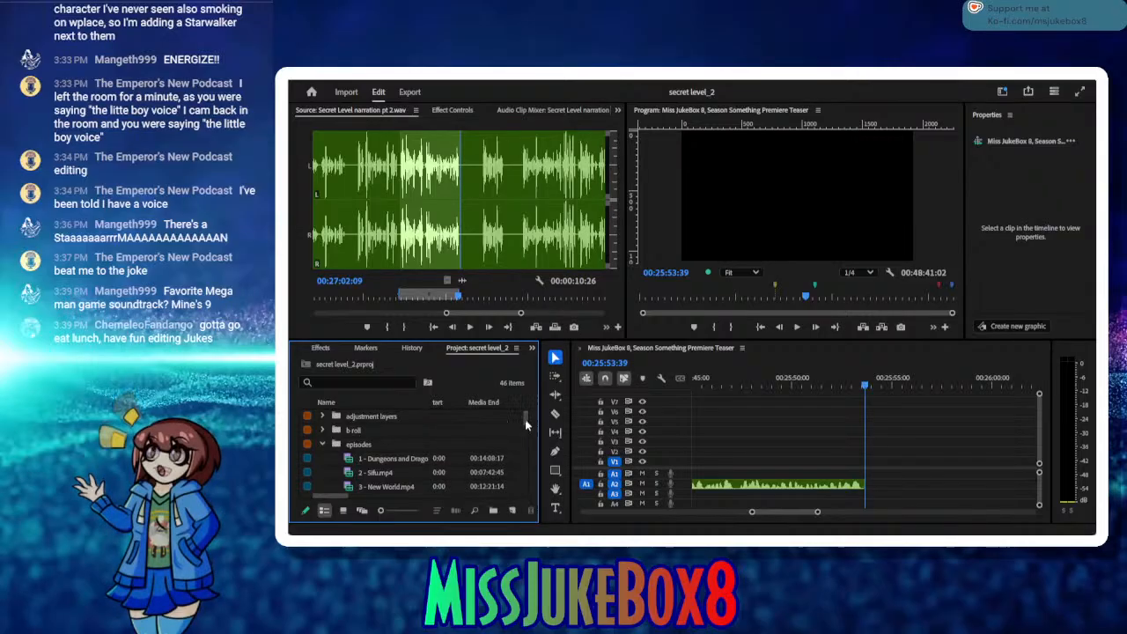
scroll(525, 422, down, 3)
drag(524, 430, 524, 449)
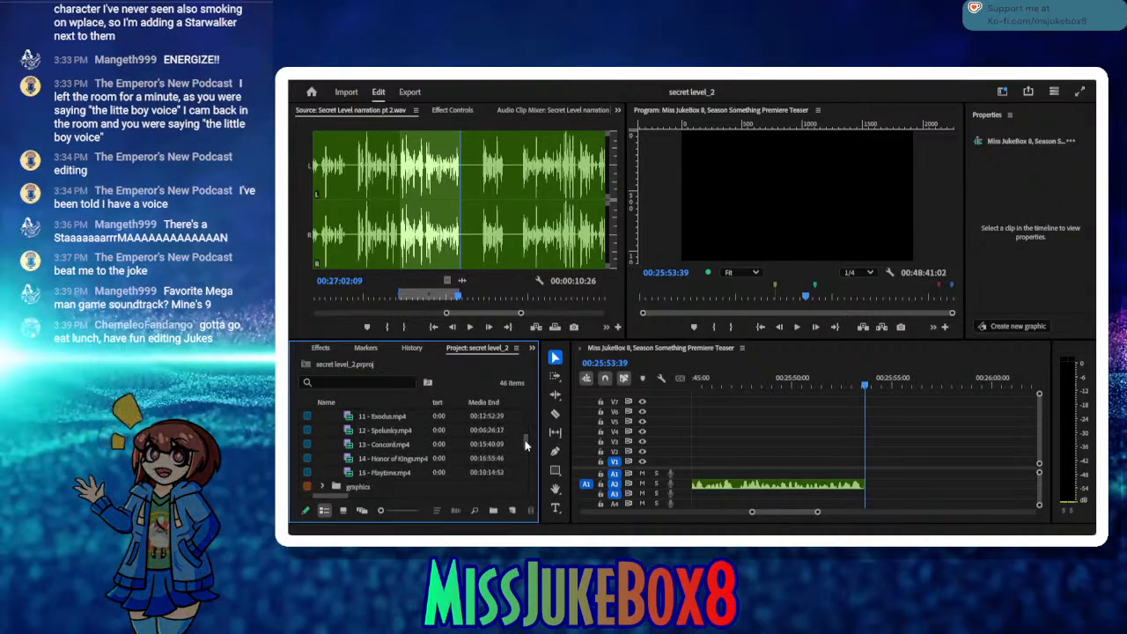
scroll(522, 439, up, 3)
double_click(360, 445)
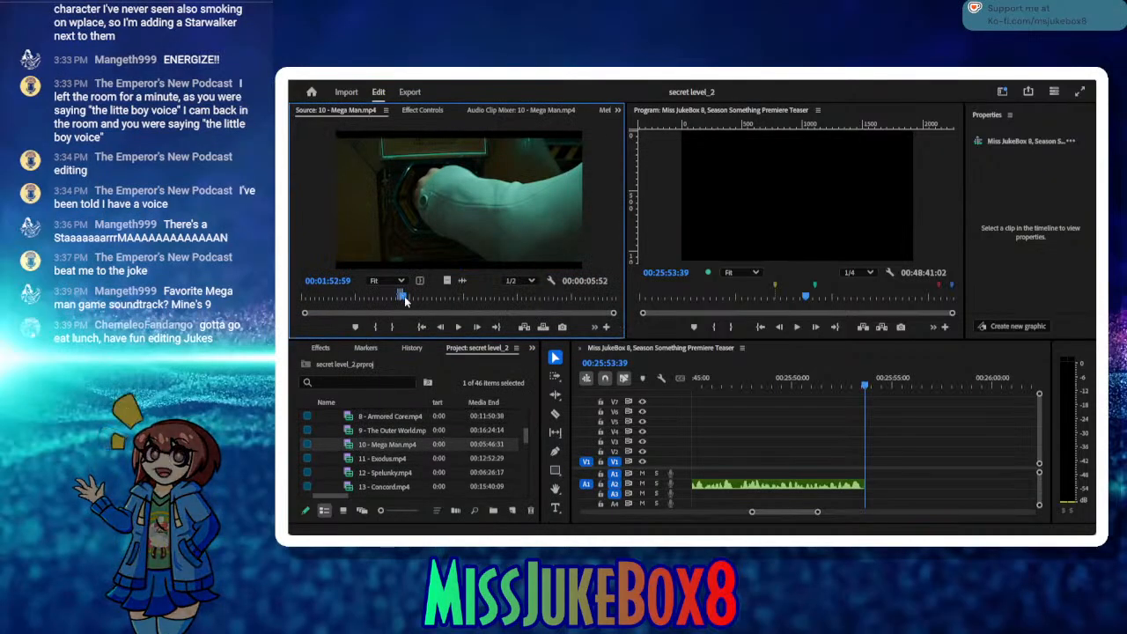
Step: Scrub through the Mega Man episode and play the bearded scientist's scene up to about 00:02:05:44
drag(405, 300, 410, 299)
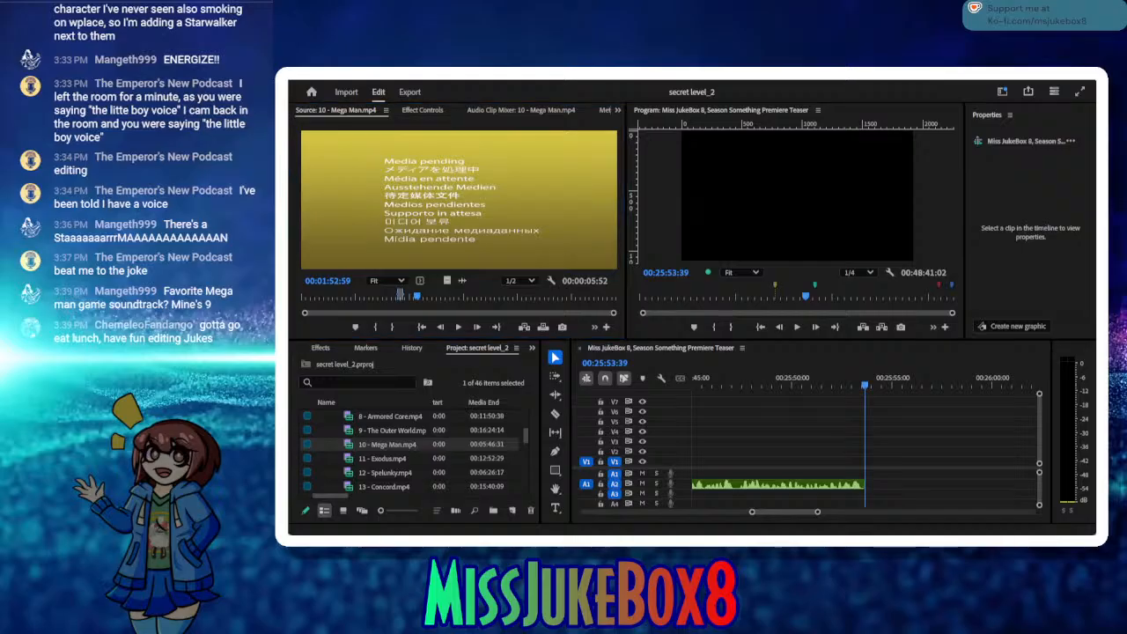
click(428, 297)
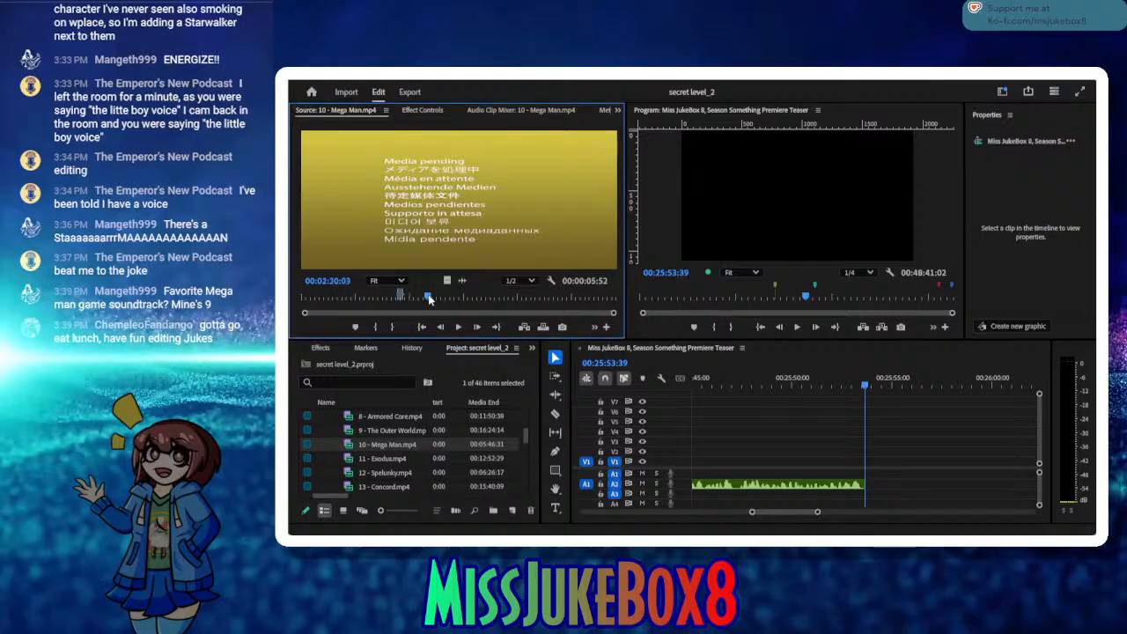
mouse_move(428, 298)
mouse_down()
mouse_move(444, 302)
mouse_move(413, 298)
mouse_up()
click(455, 327)
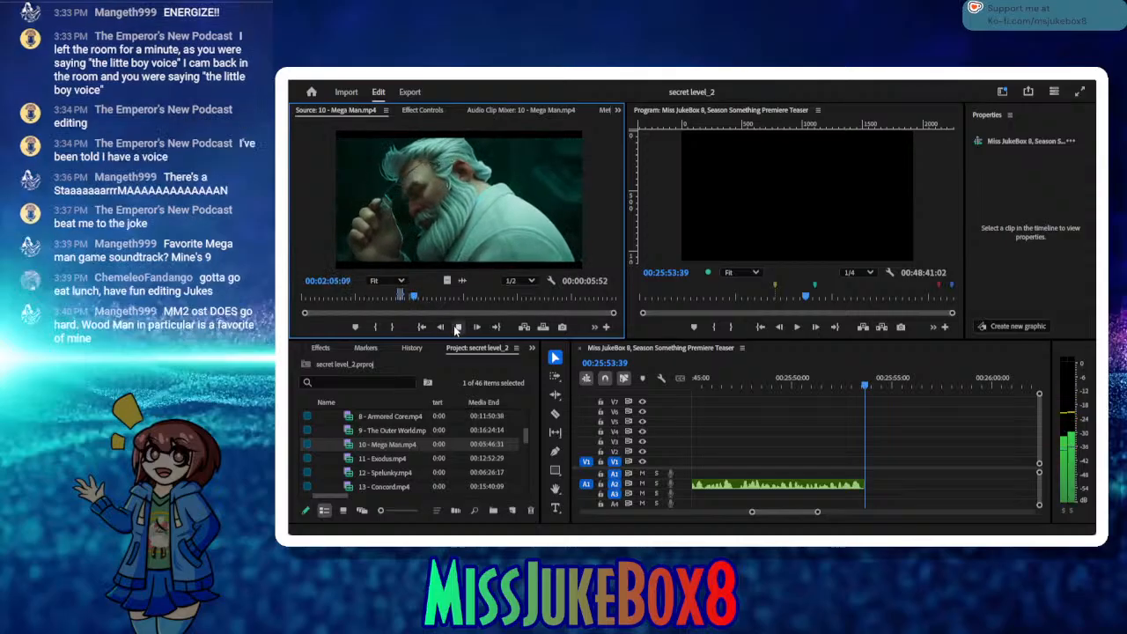
click(455, 327)
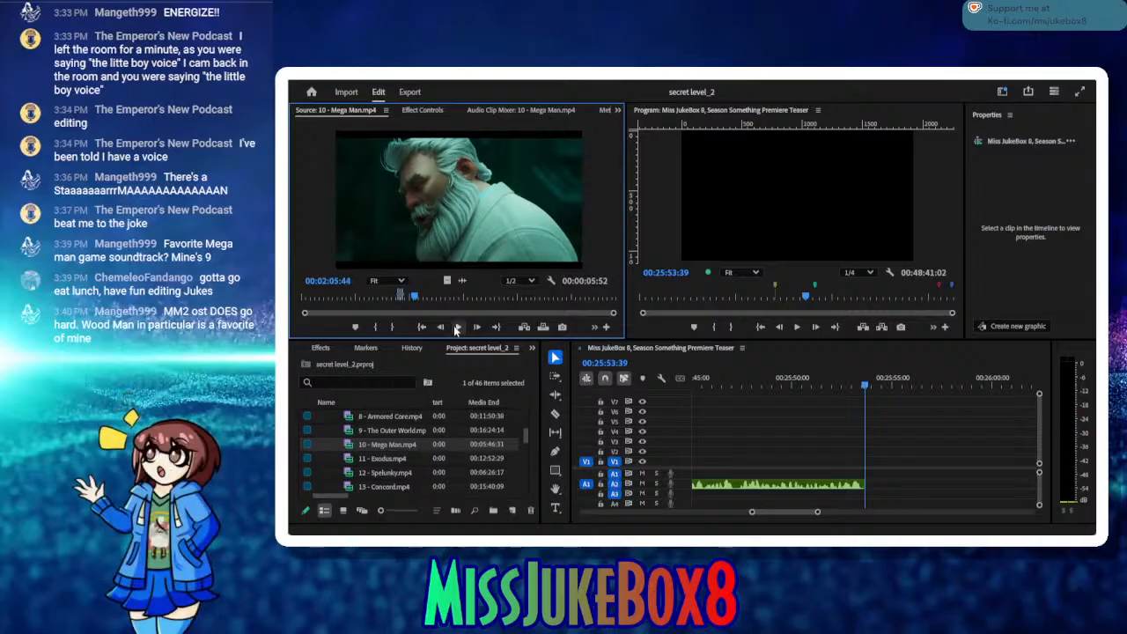
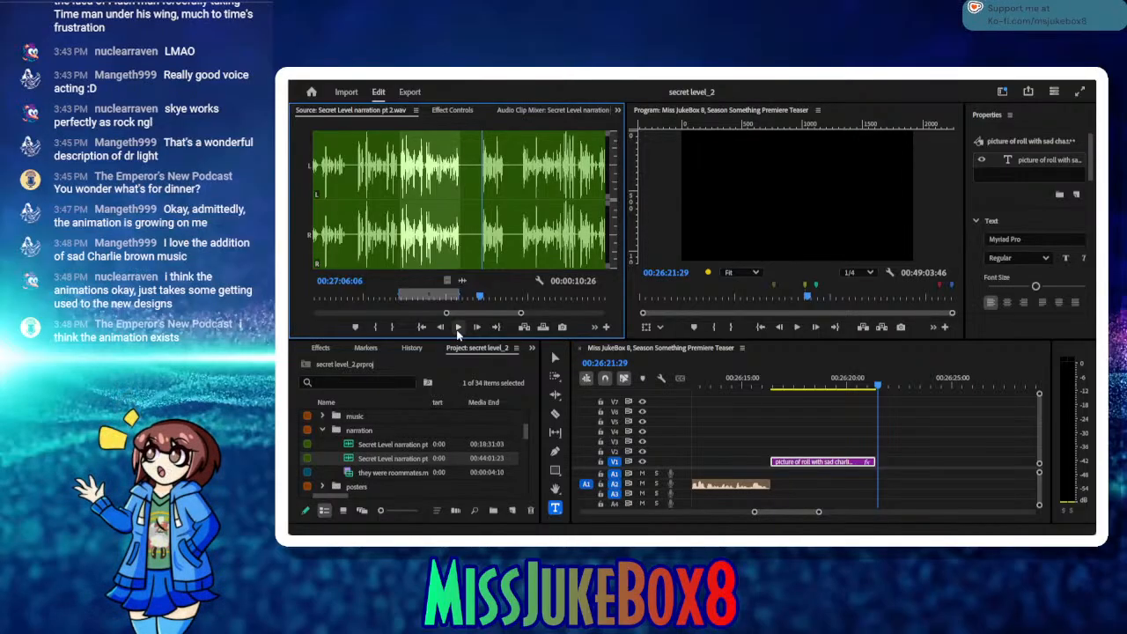
Step: Play on through Secret Level narration pt 2.wav to the next usable take and set the In point at 00:27:13:10
click(457, 329)
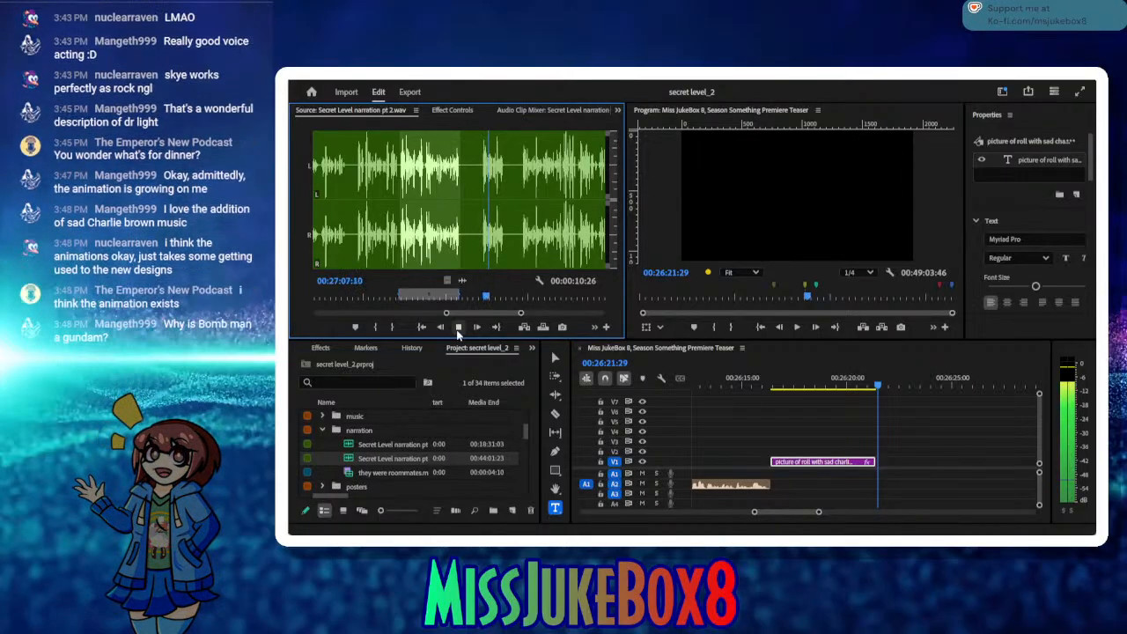
click(457, 328)
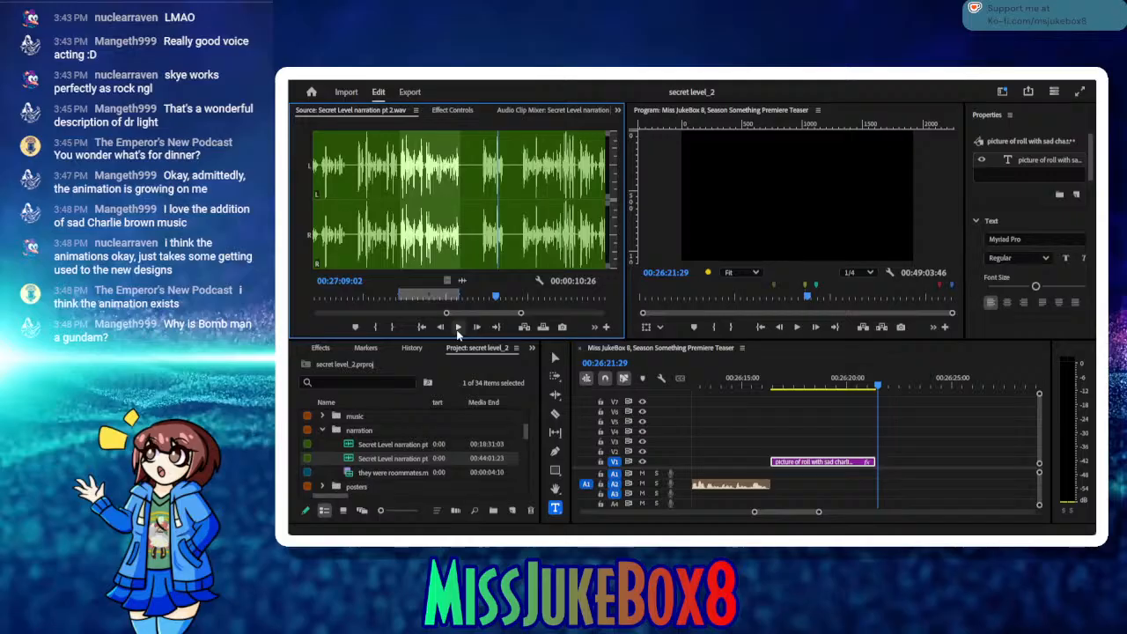
click(457, 328)
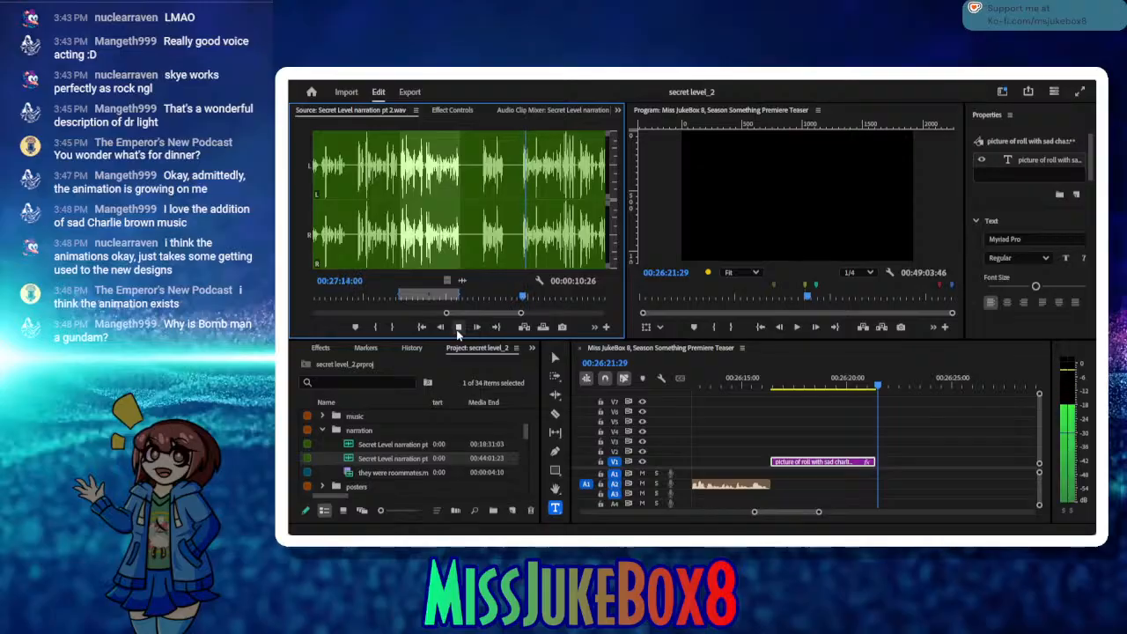
click(456, 328)
drag(527, 296, 515, 298)
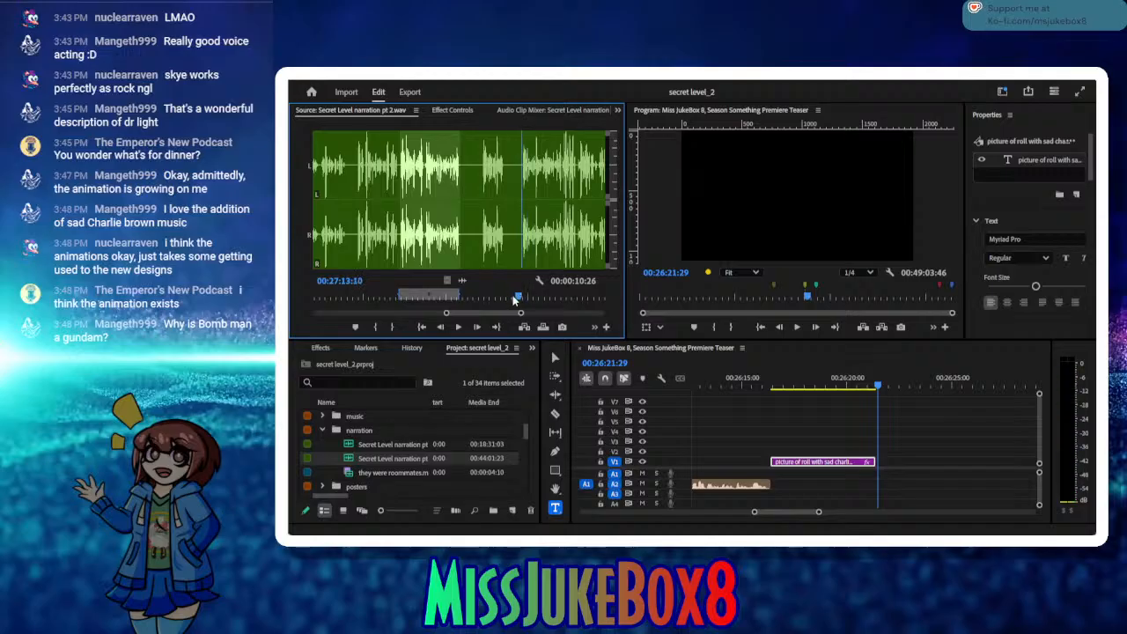
click(380, 327)
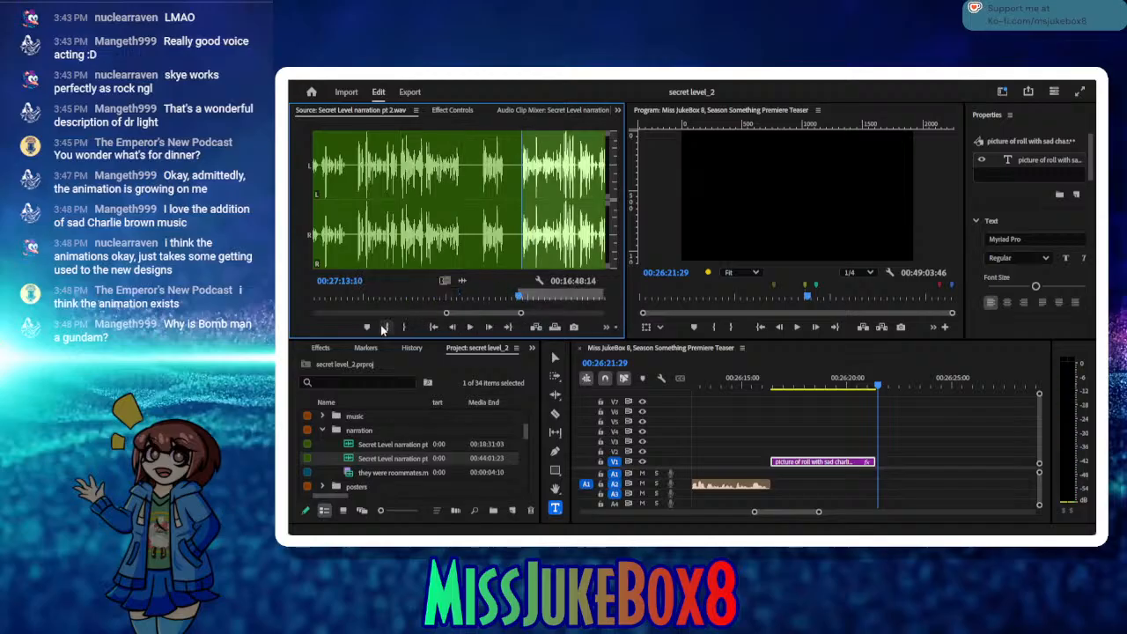
Step: Listen through the take, replaying part of it, and set the Out point at 00:27:37:17
click(470, 327)
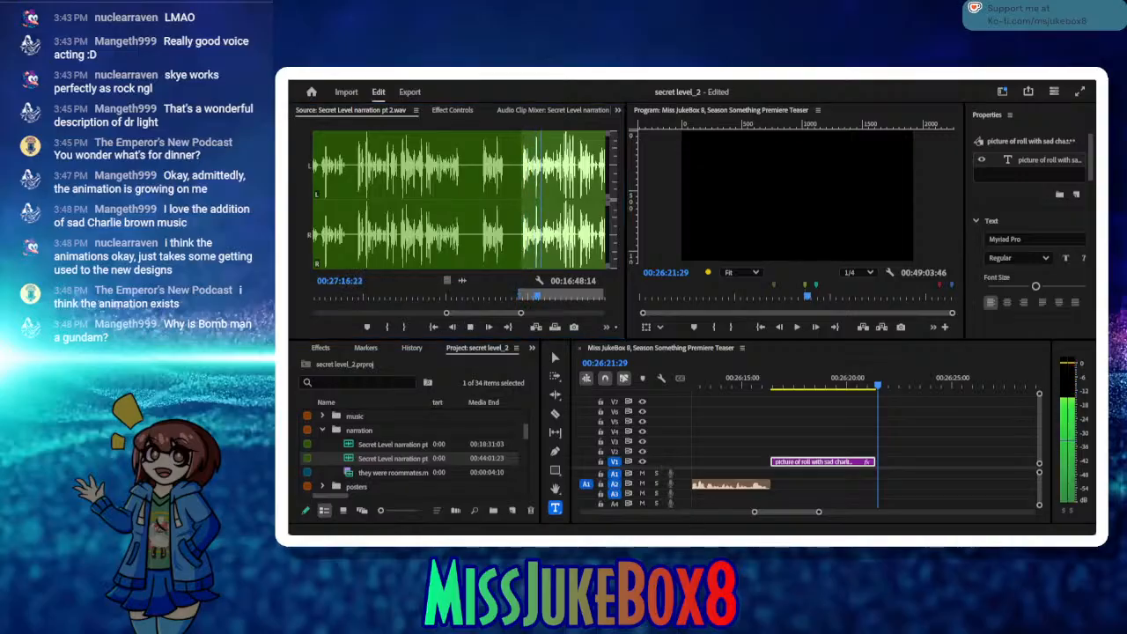
click(545, 295)
drag(545, 301, 524, 310)
click(472, 327)
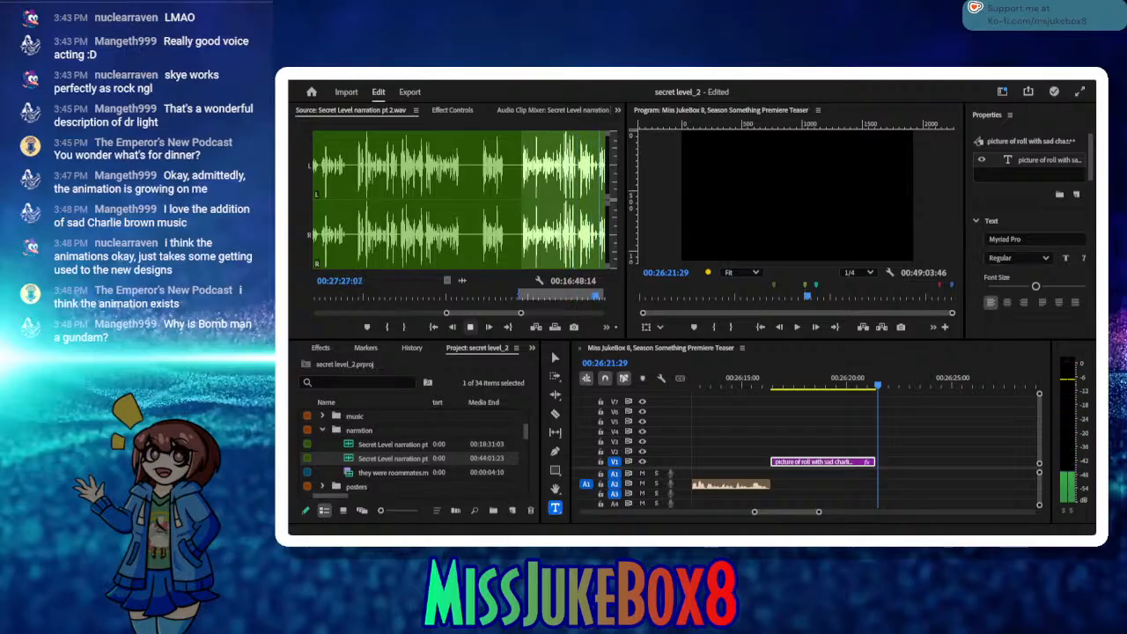
click(470, 327)
click(470, 328)
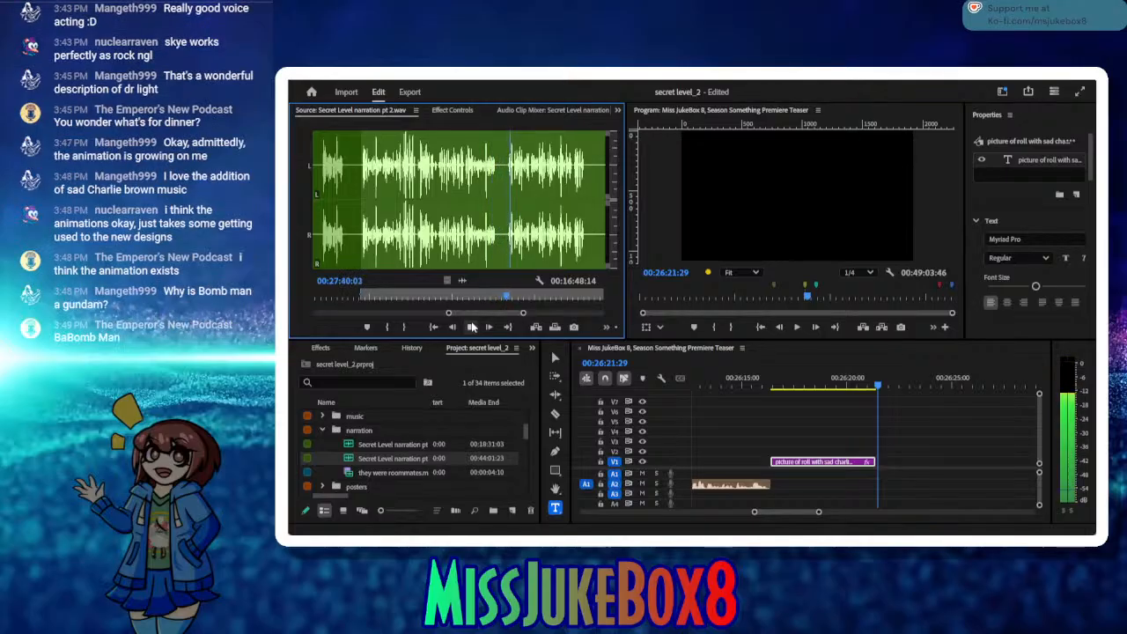
click(471, 327)
drag(508, 296, 495, 299)
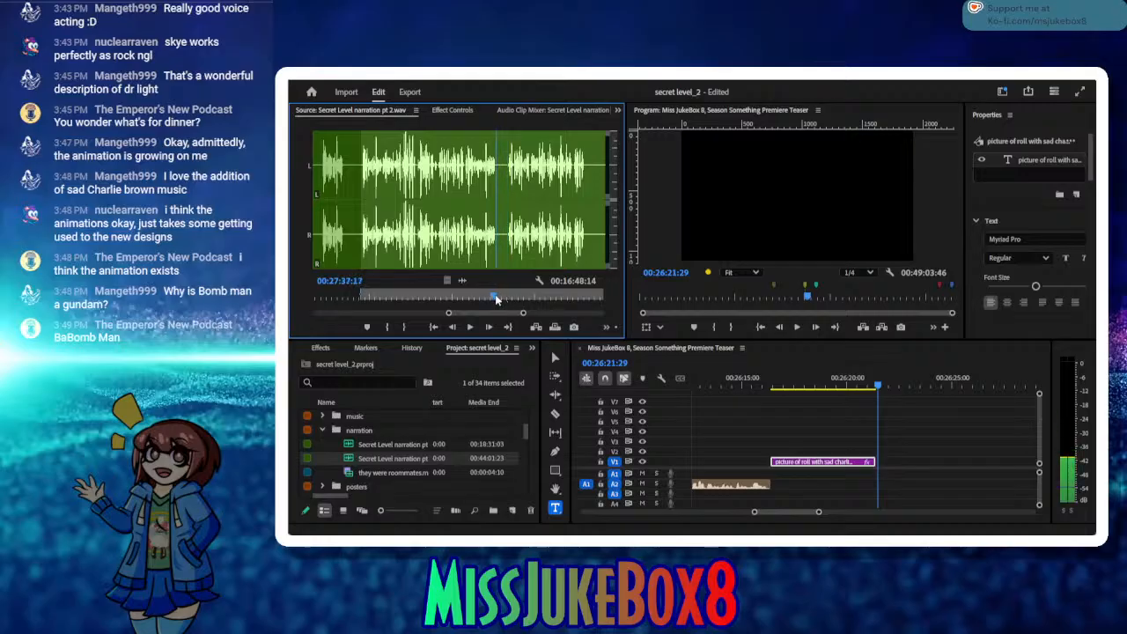
click(404, 327)
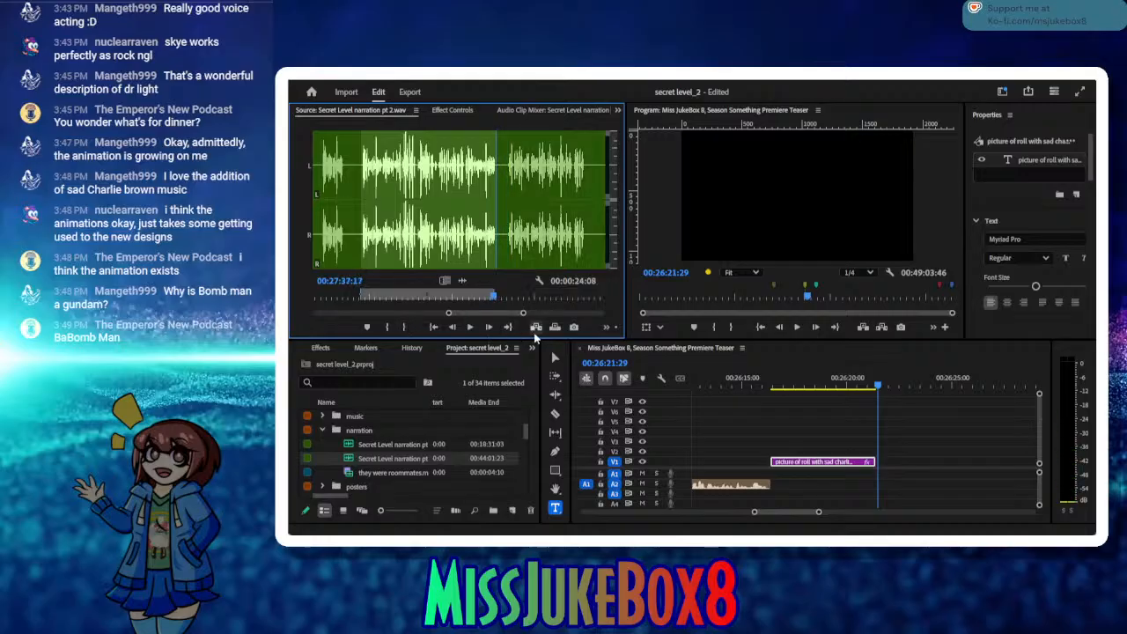
Step: Insert the marked passage on A2 at 00:26:21:29, shift it against the roll picture text placeholder, and save the project
click(529, 327)
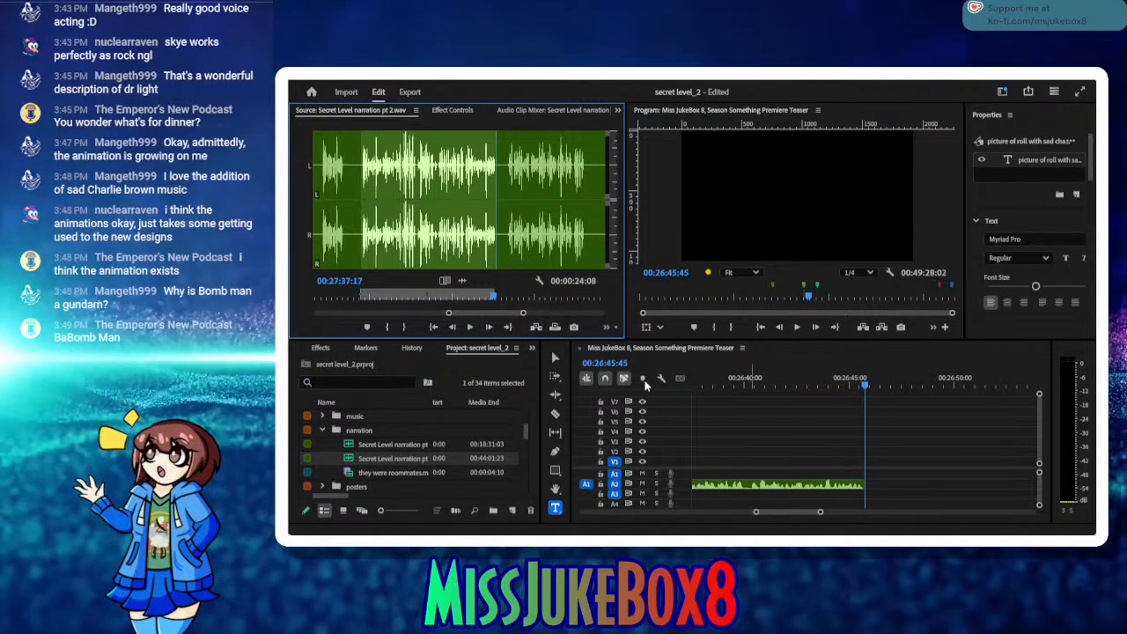
drag(751, 386, 722, 421)
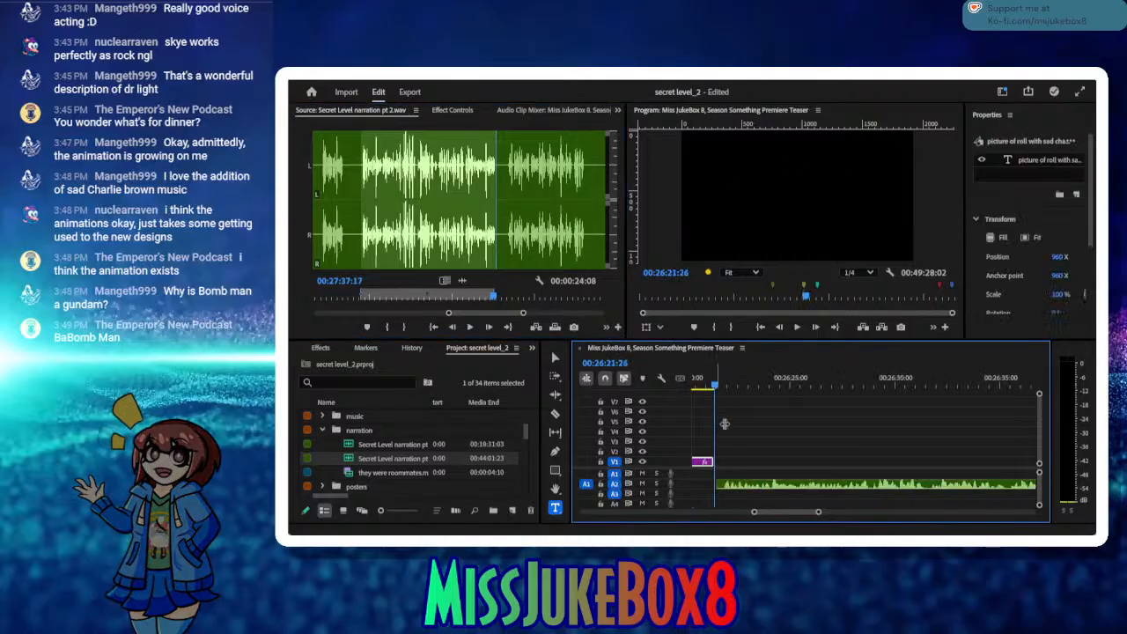
click(741, 485)
drag(741, 485, 739, 486)
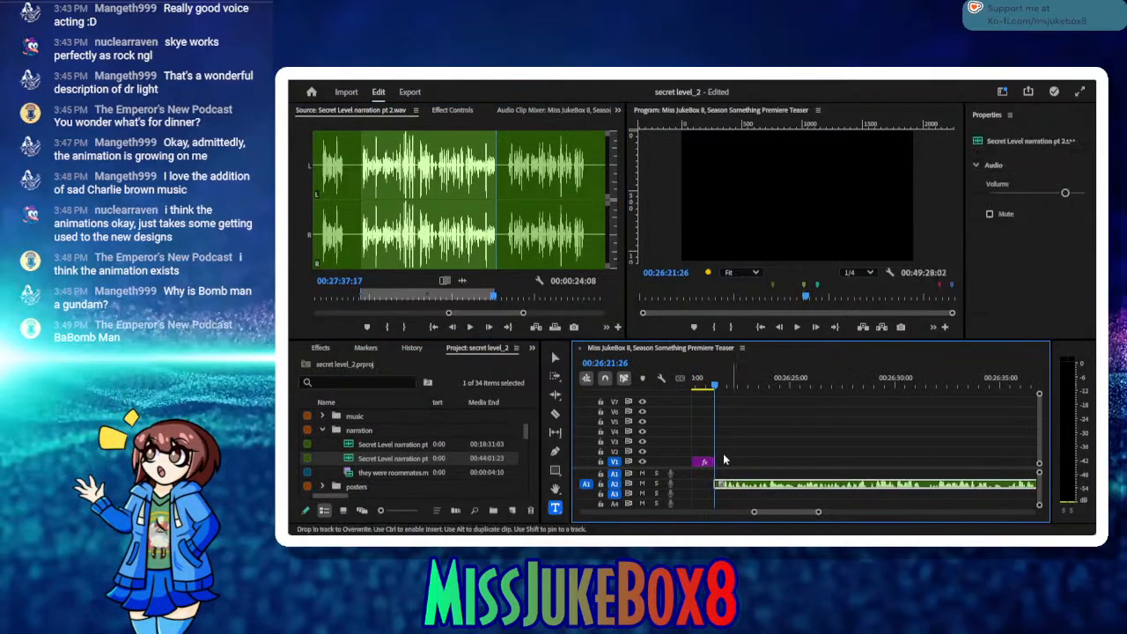
drag(714, 388, 709, 389)
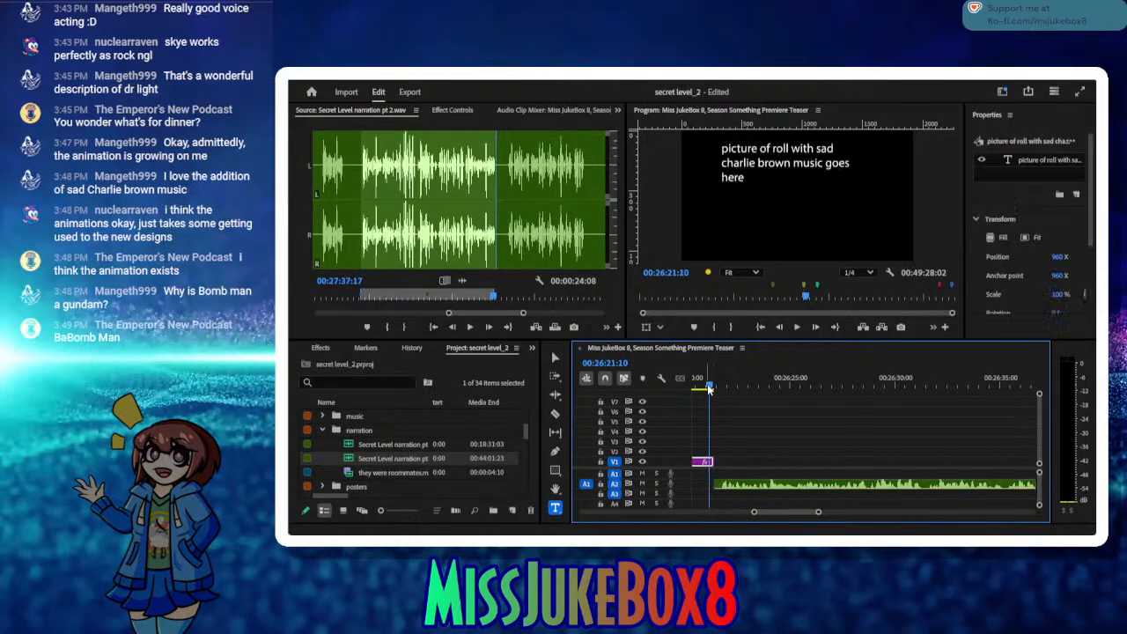
key(ctrl+s)
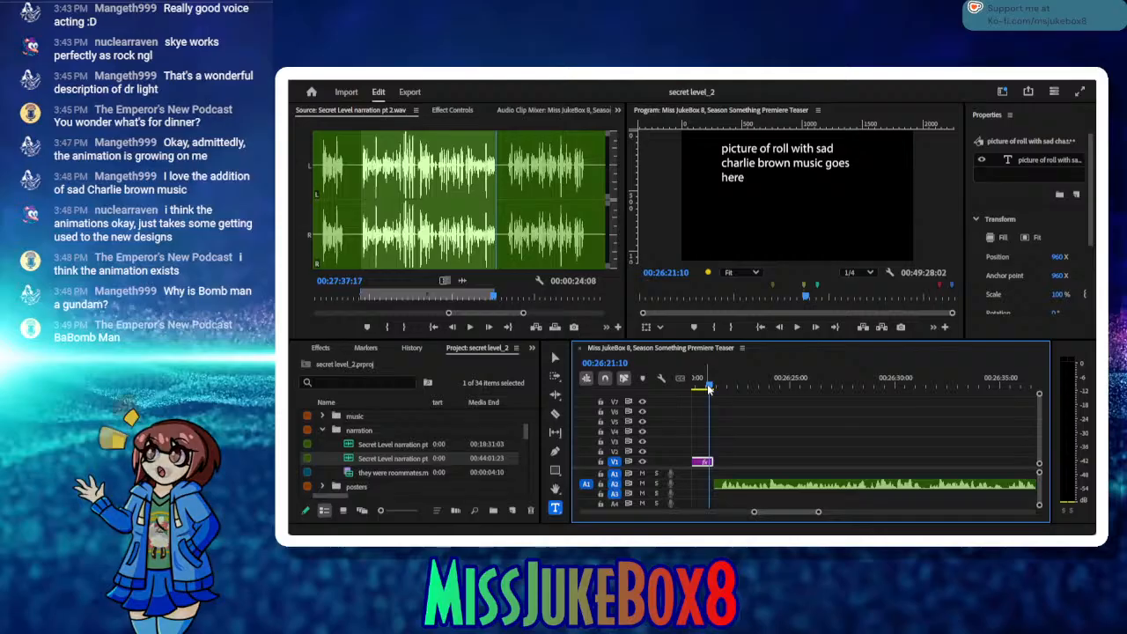
Step: Readjust the start of the new narration clip on A2 to meet the end of the text placeholder and save
drag(715, 484, 726, 499)
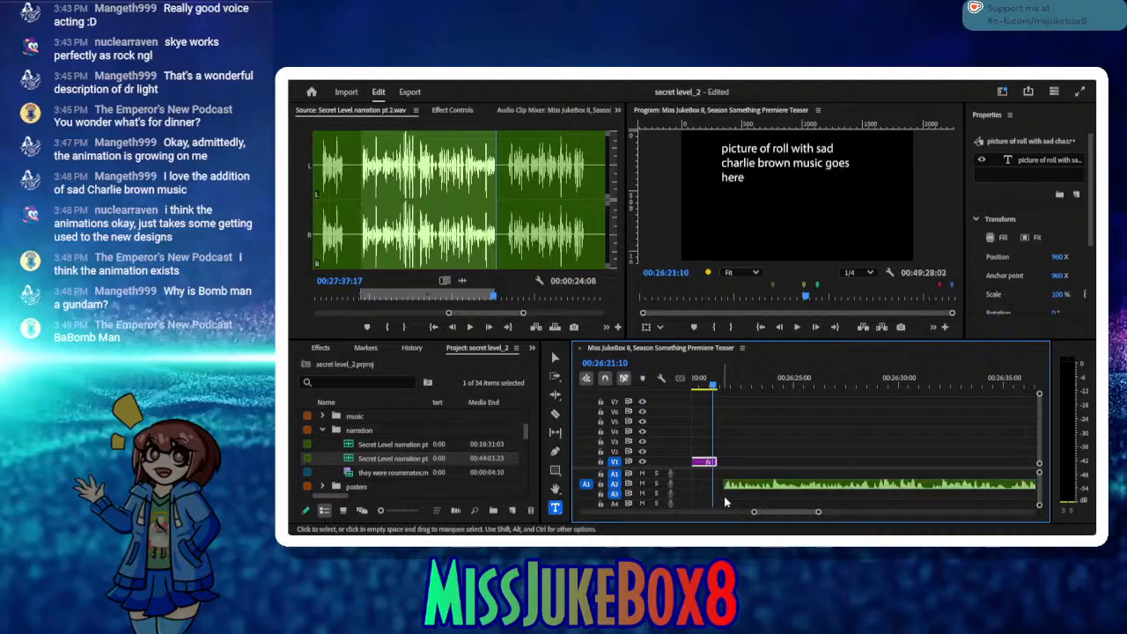
click(746, 487)
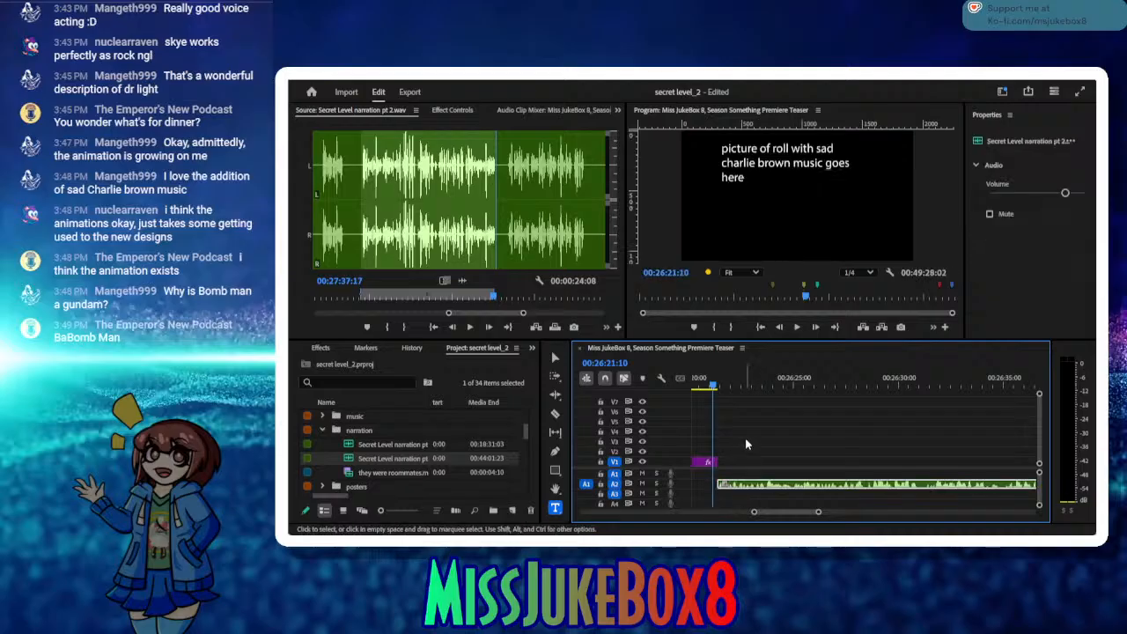
key(ctrl+s)
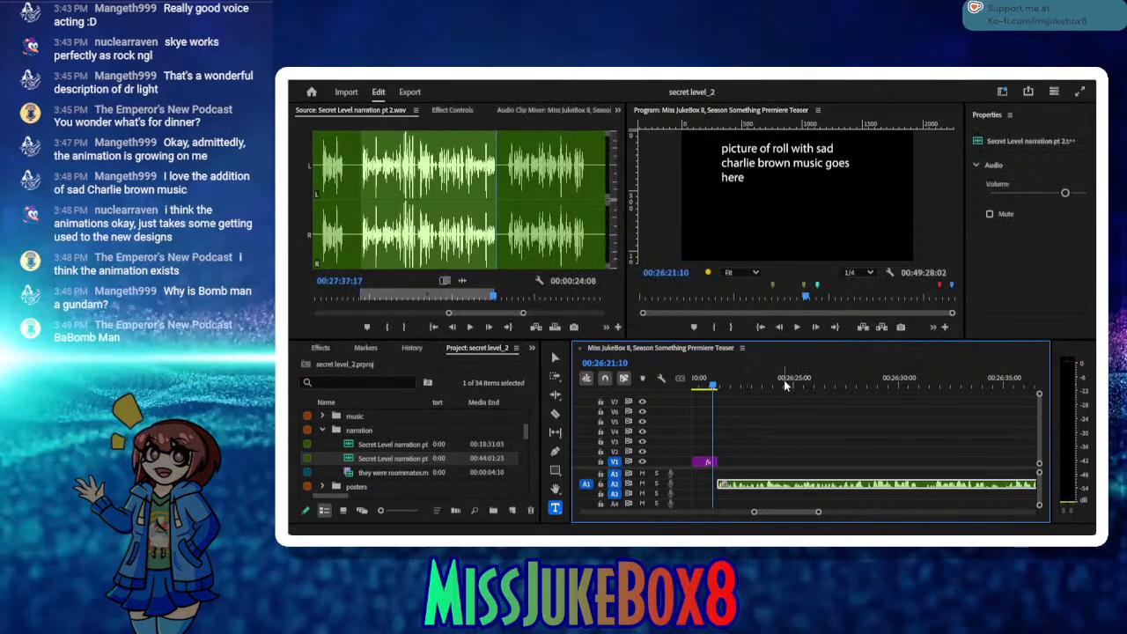
Step: Move the sequence playhead to the narration clip's end at 00:26:45:25 and set the next take's source In point at 00:27:39:18
drag(784, 380, 861, 394)
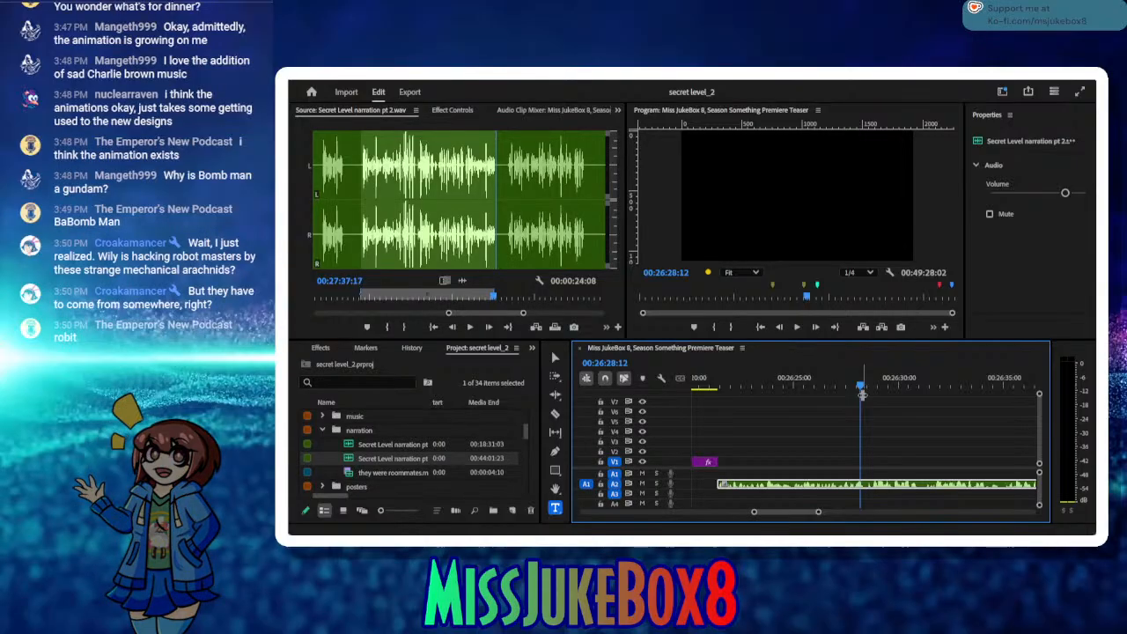
click(468, 327)
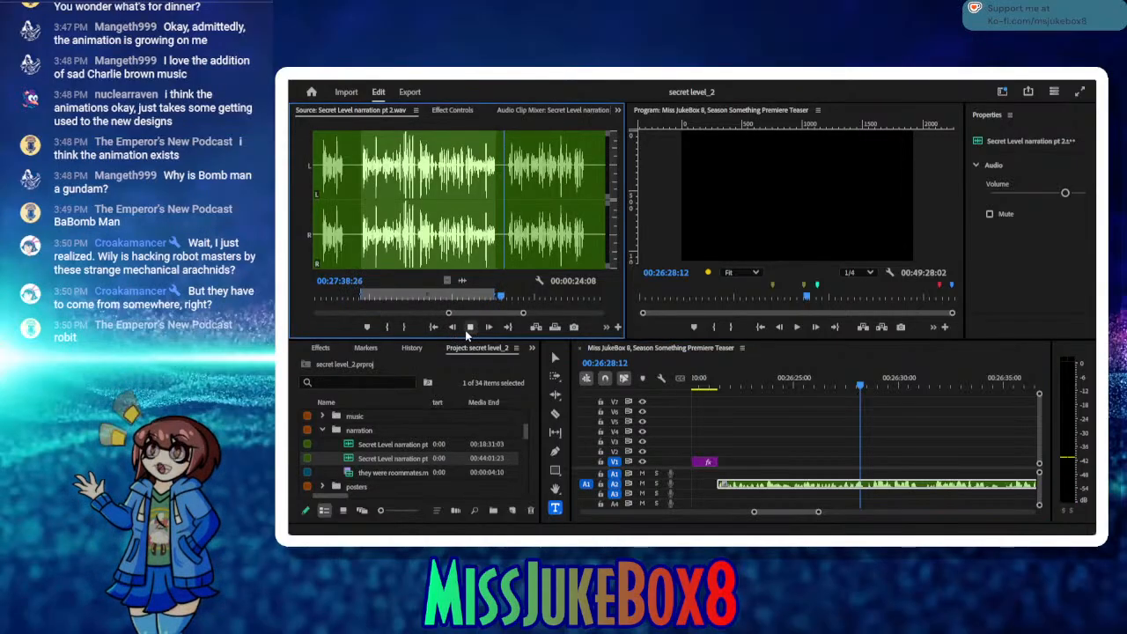
click(468, 328)
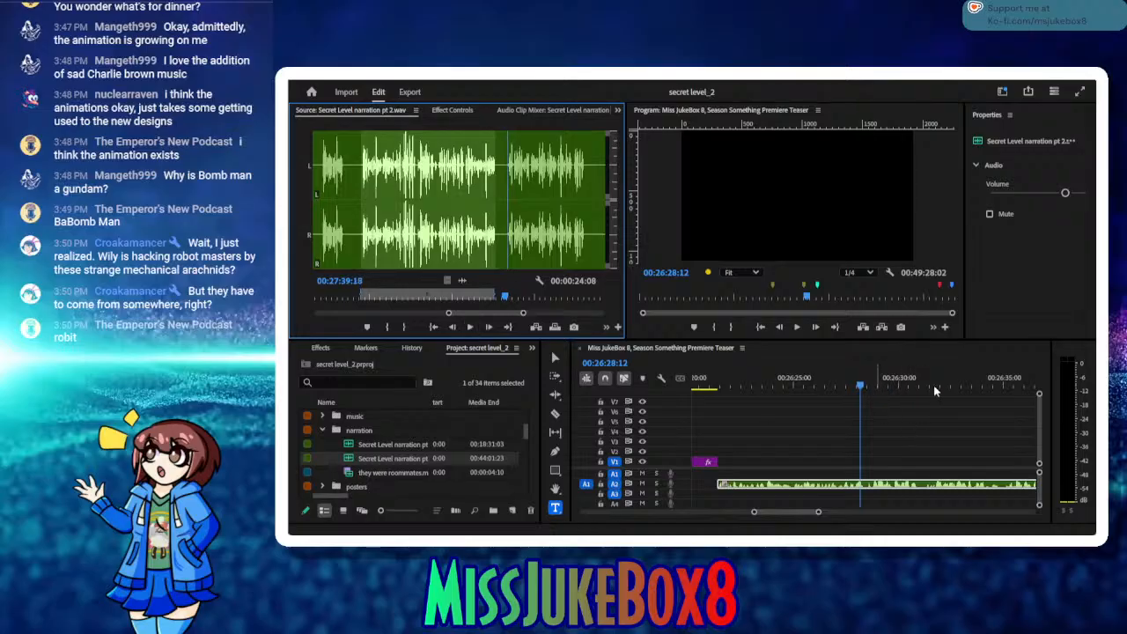
drag(934, 387, 905, 385)
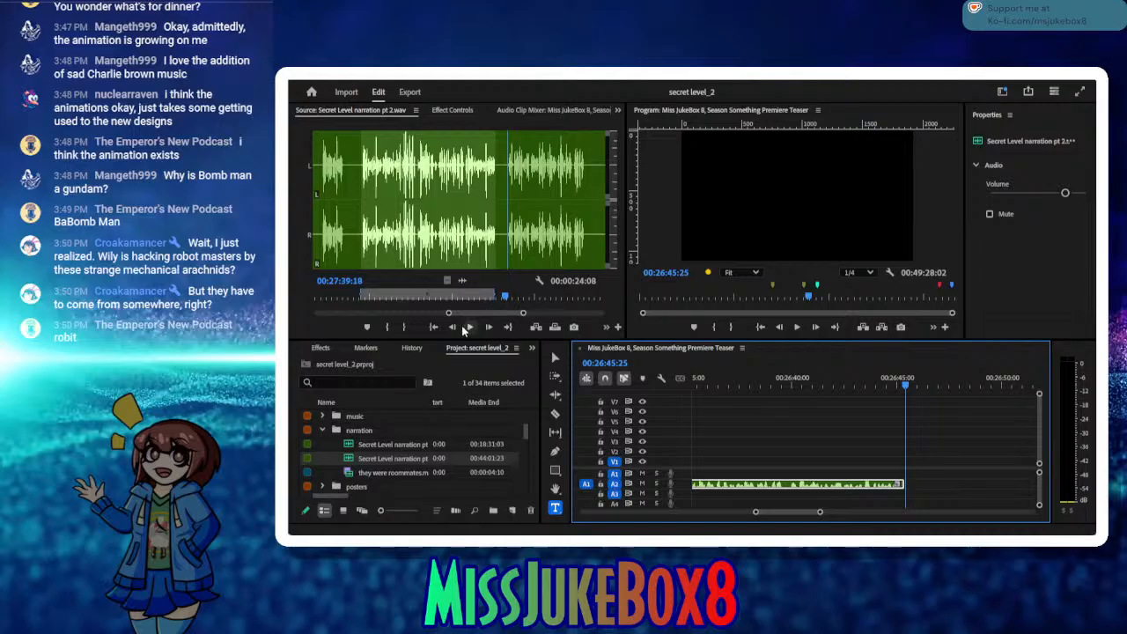
click(386, 327)
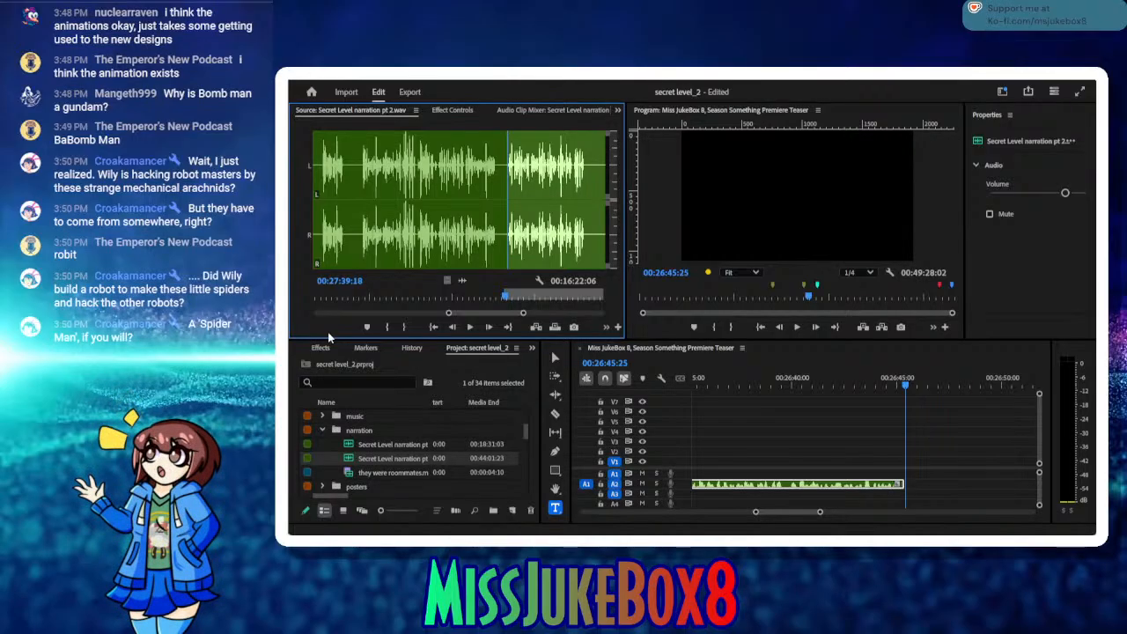
Step: Play the take to its end, set the Out point at 00:27:53:23, insert it on A2 at 00:26:45:25, and save
click(475, 330)
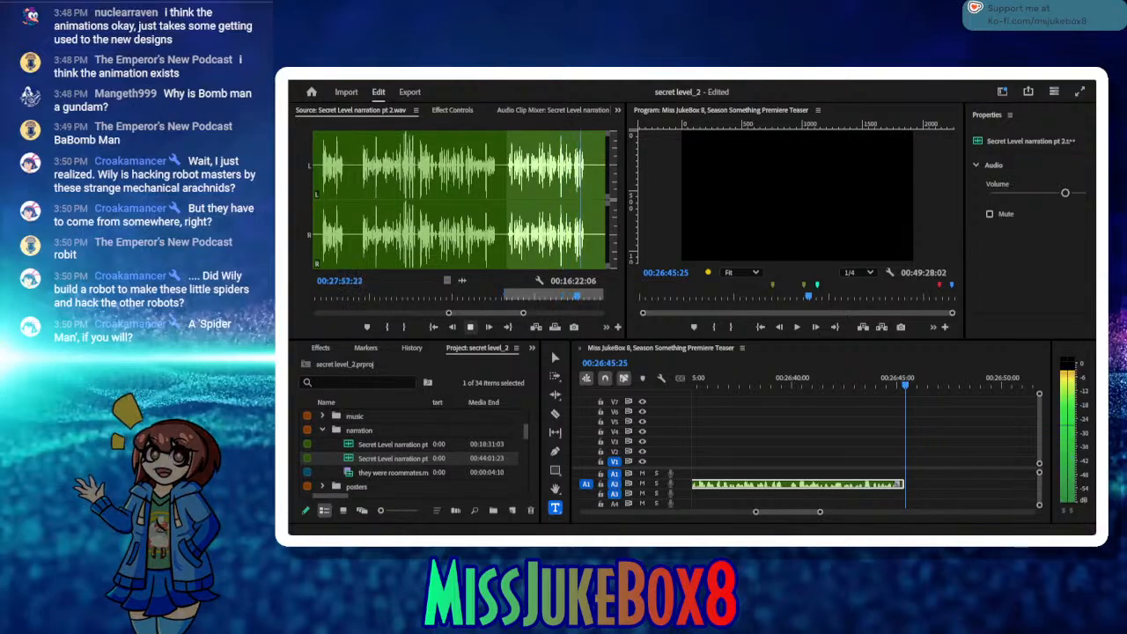
click(471, 328)
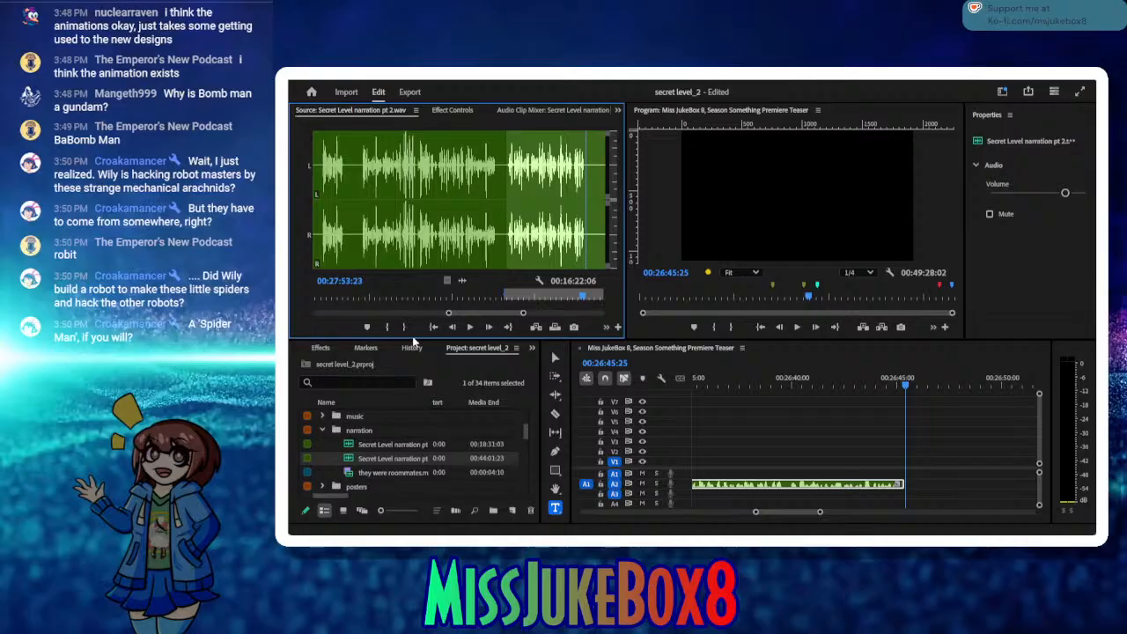
click(406, 329)
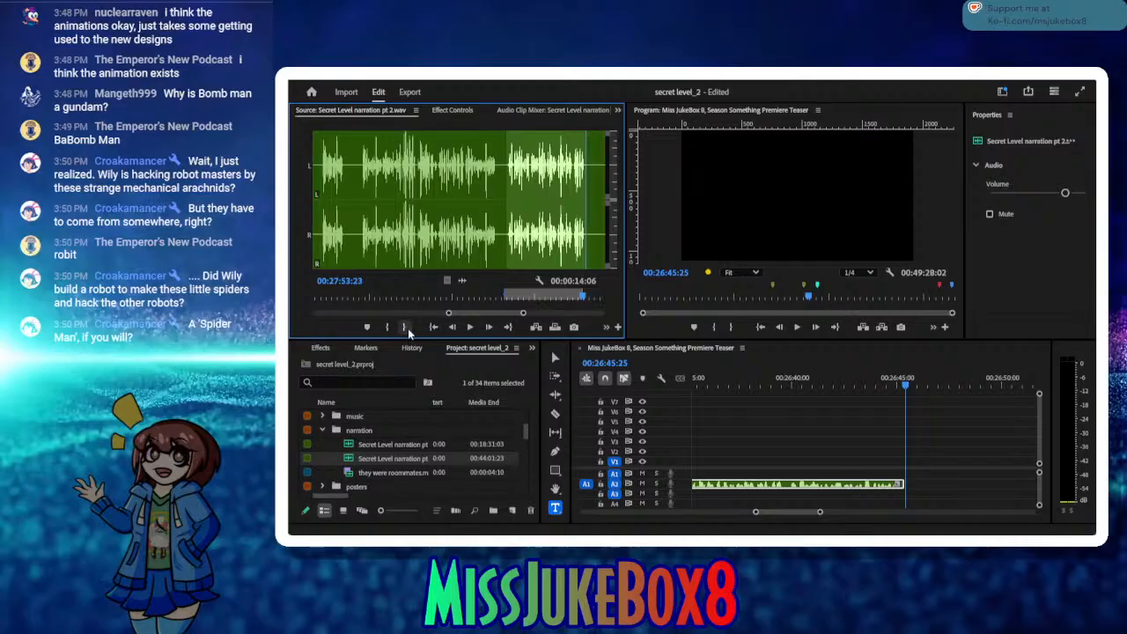
click(536, 327)
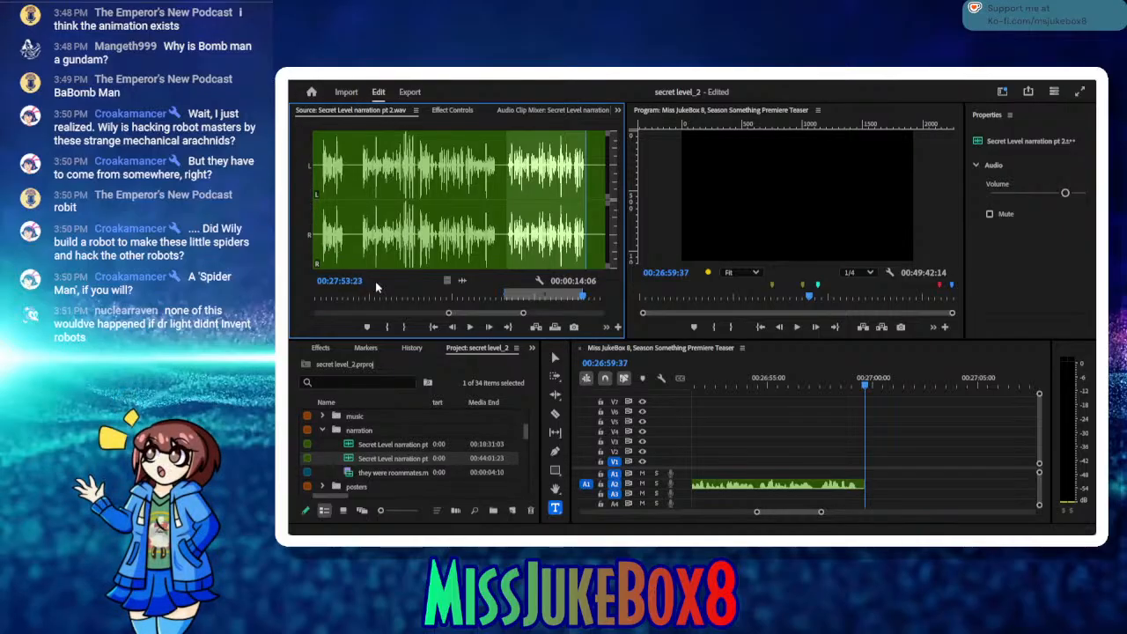
key(ctrl+s)
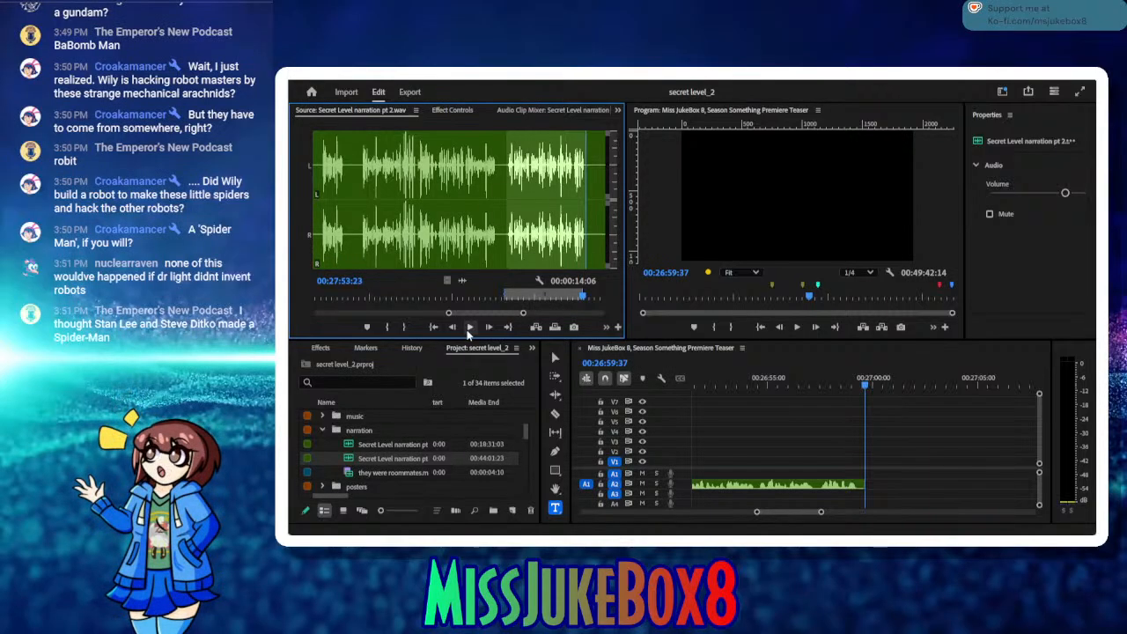
Step: Play on to the following narration take and set the In point at its start, 00:27:57:13
click(468, 331)
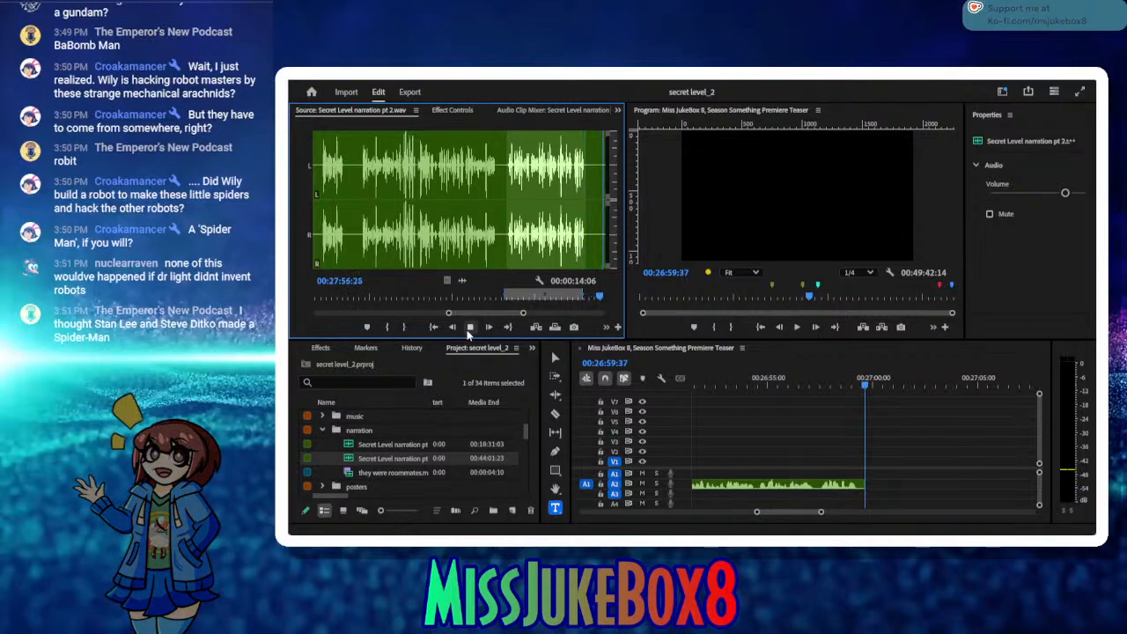
click(469, 329)
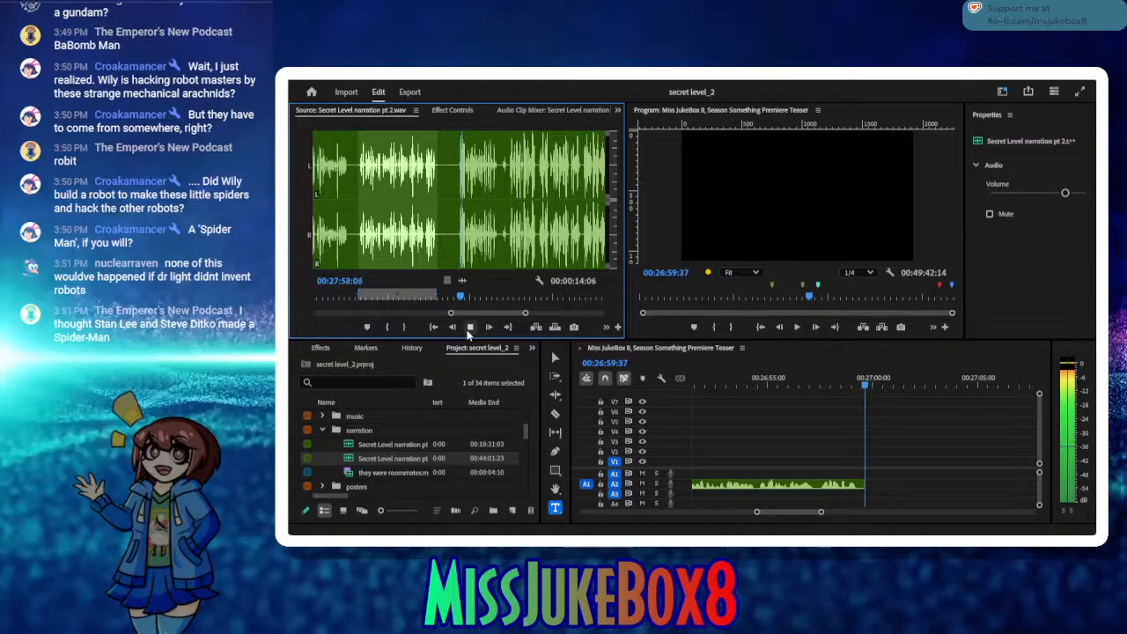
click(469, 328)
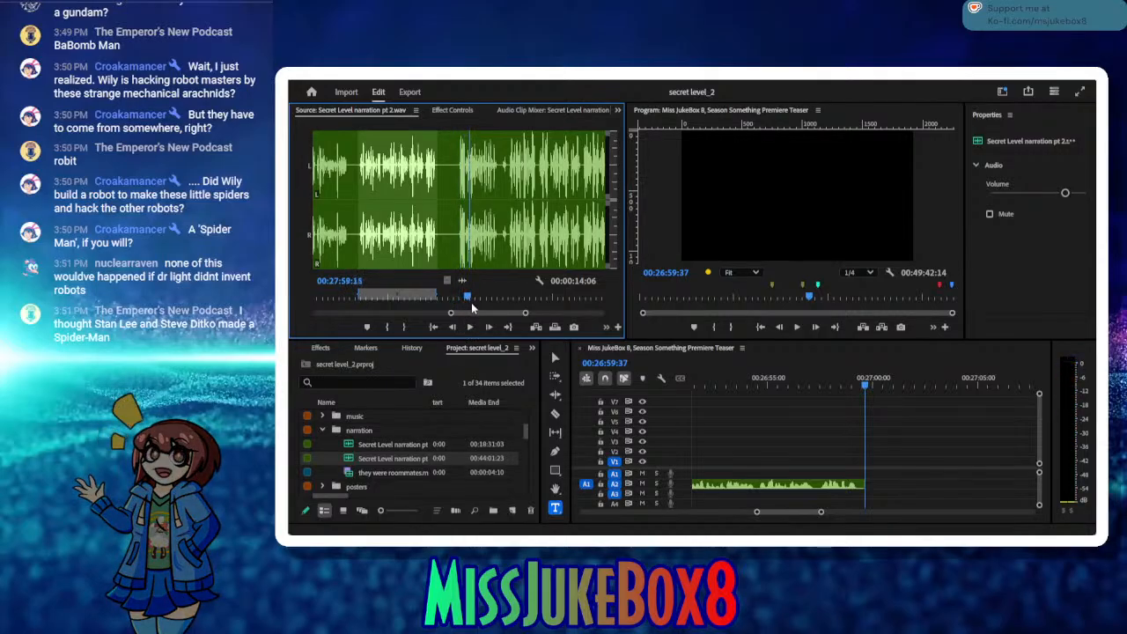
drag(469, 302, 456, 302)
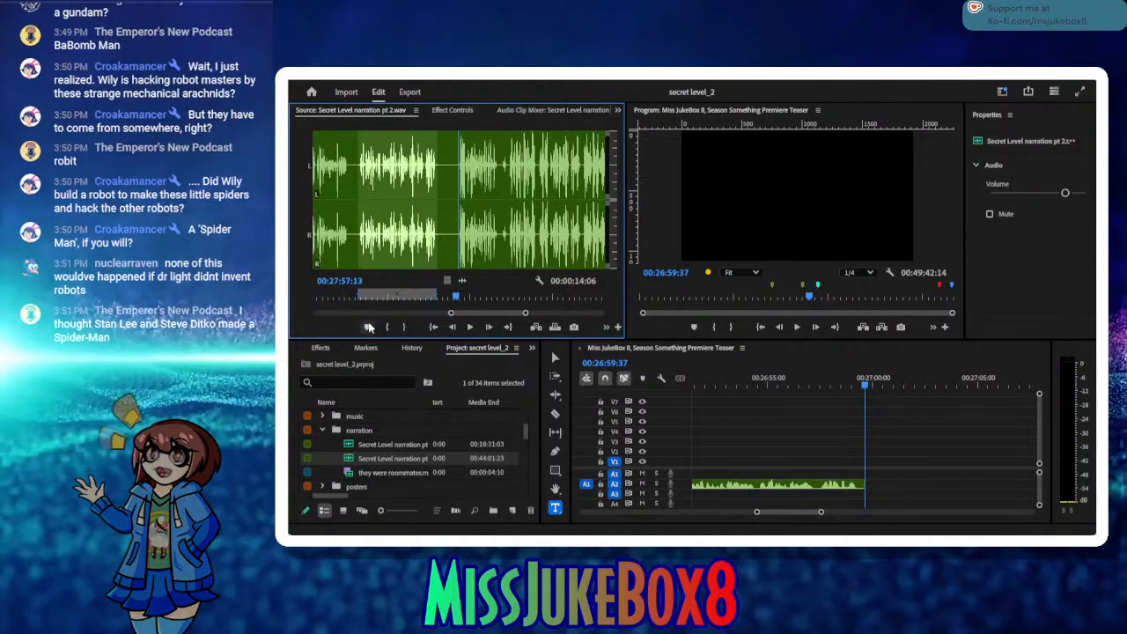
click(387, 327)
Step: Play the narration take to find its end, set the source Out point at 00:28:17:16, and save the project
click(465, 330)
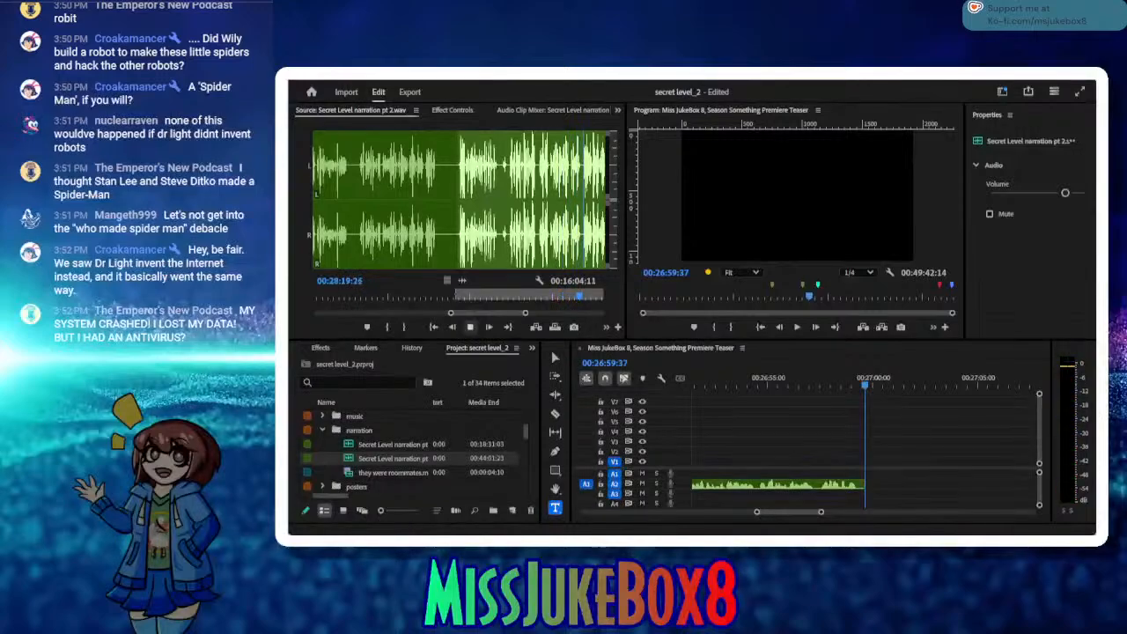
click(566, 282)
click(566, 302)
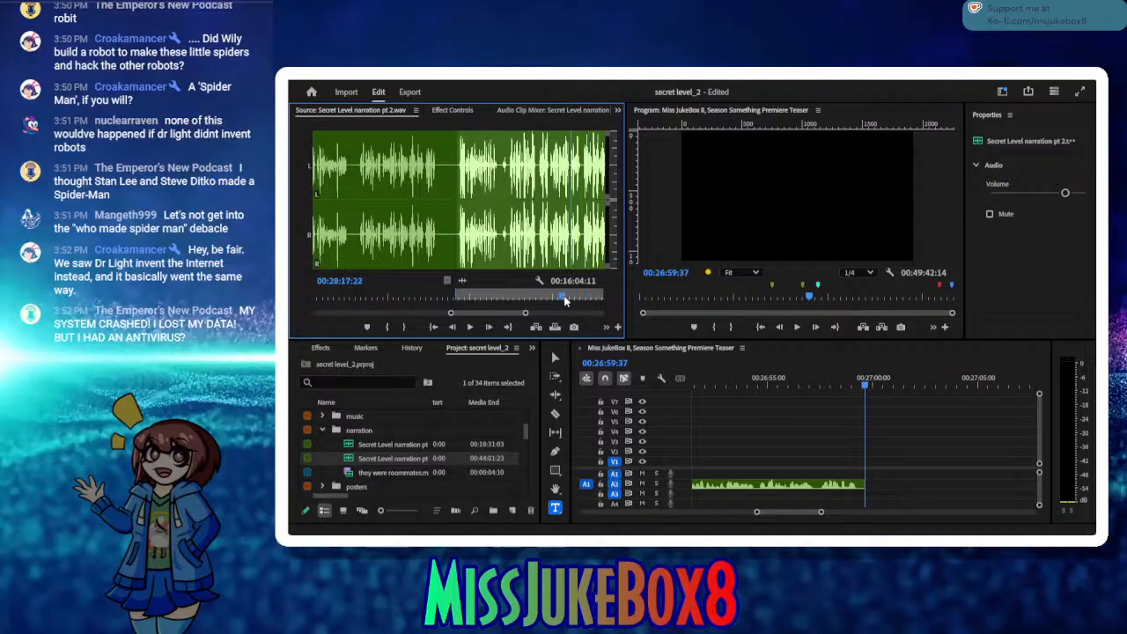
click(468, 326)
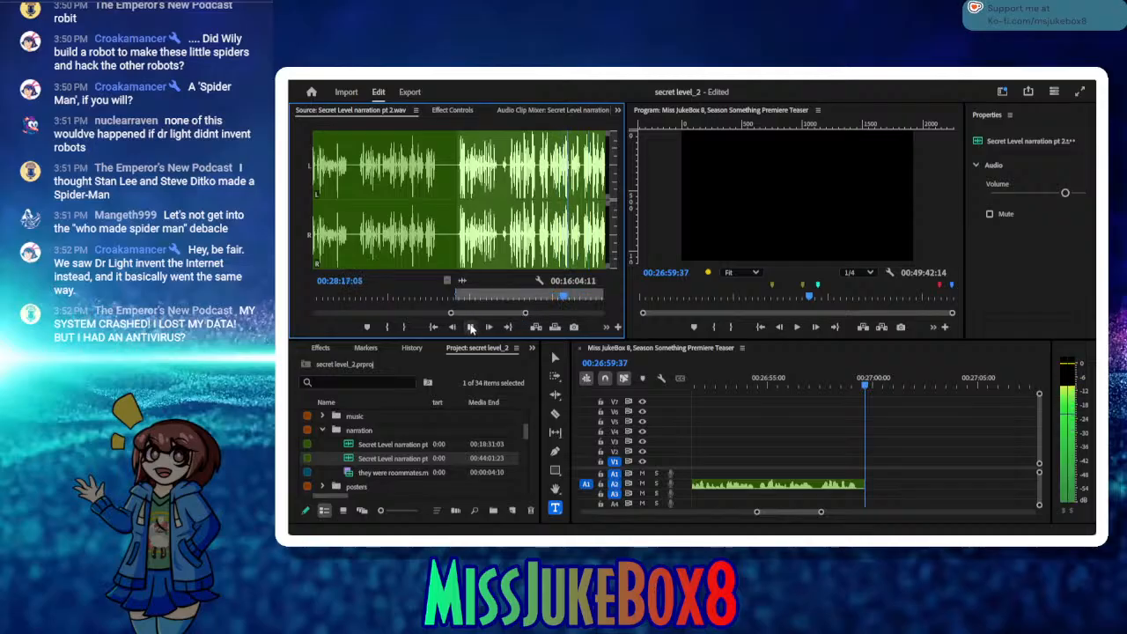
click(471, 327)
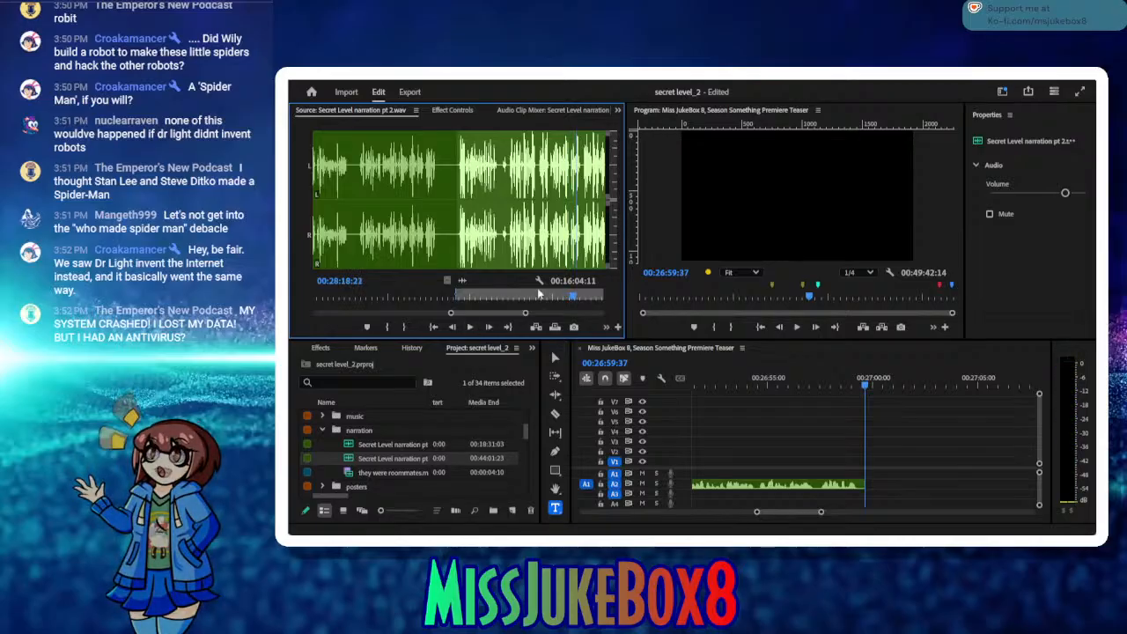
drag(572, 300, 564, 296)
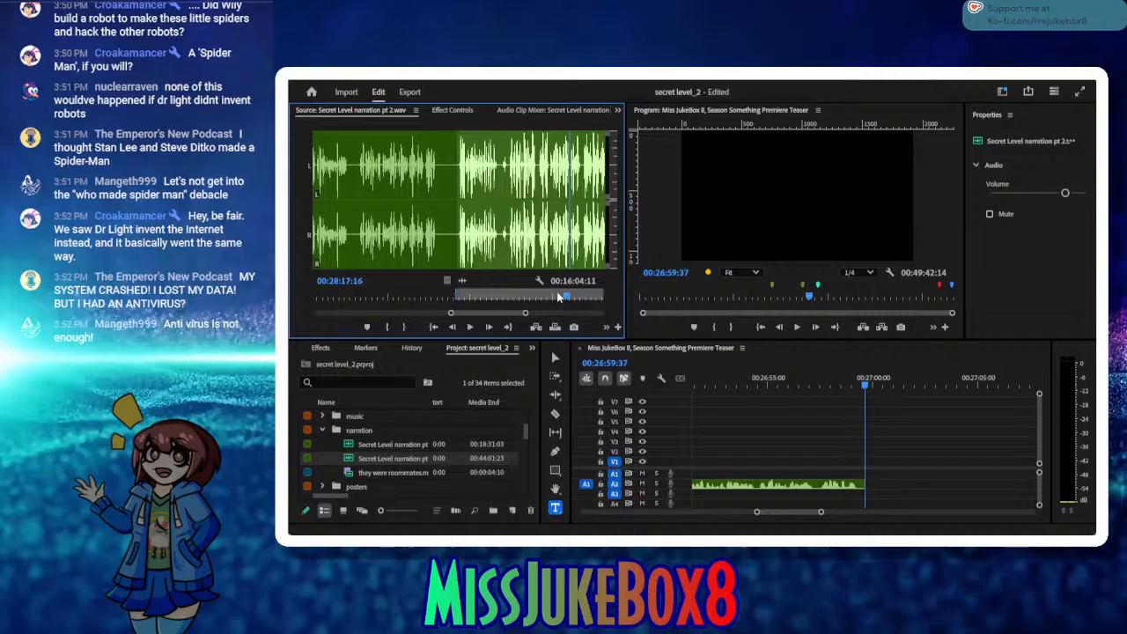
click(404, 328)
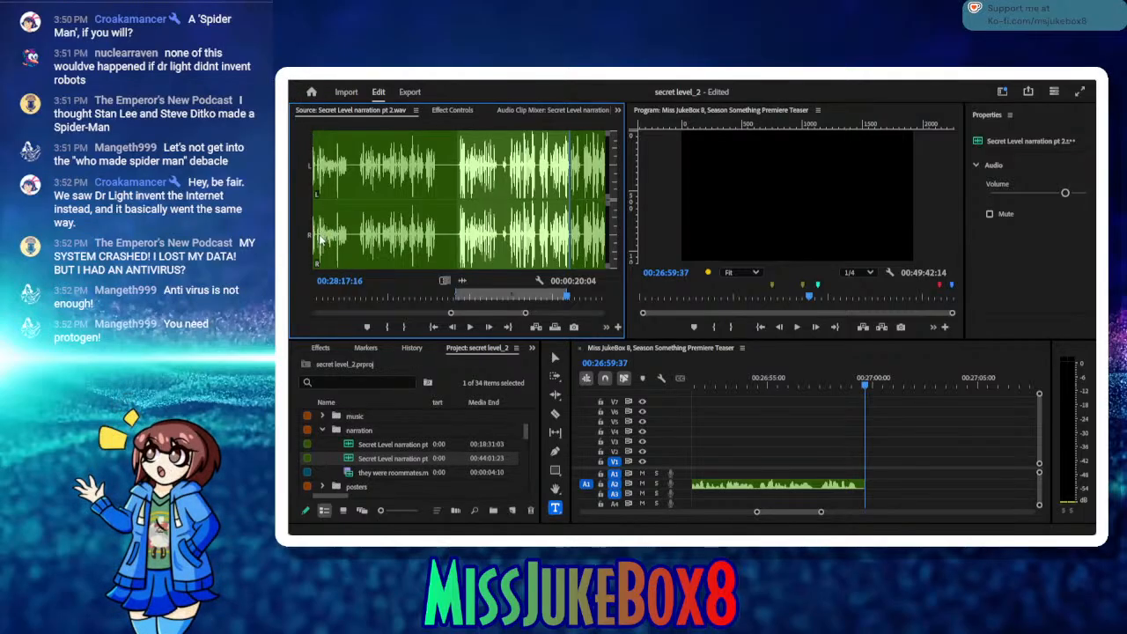
key(ctrl+s)
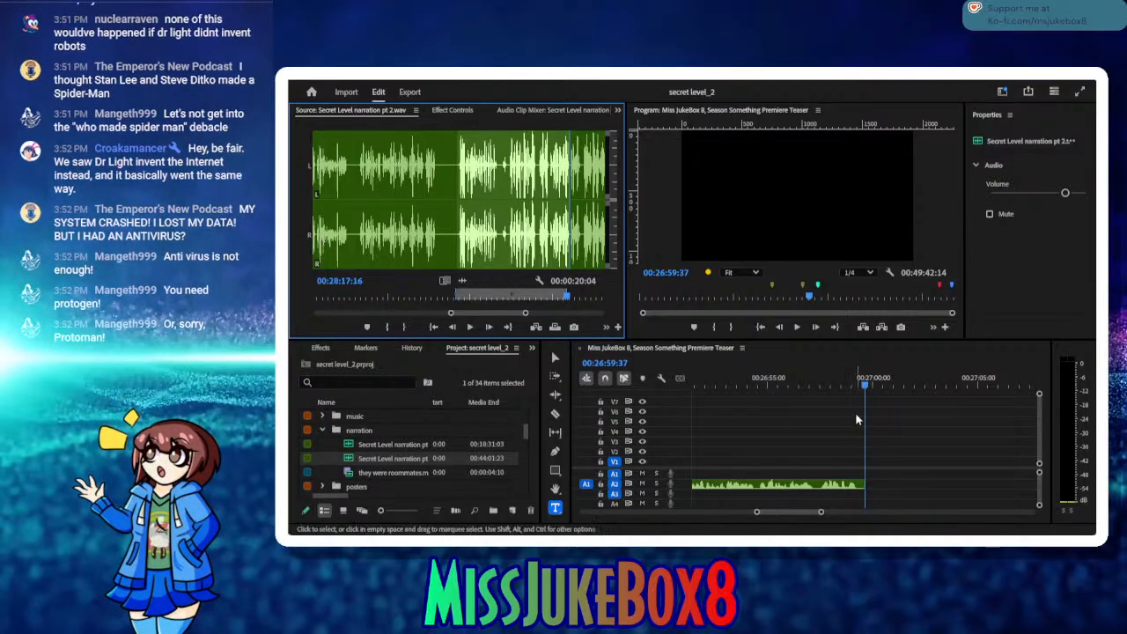
Step: Move the sequence playhead to 00:26:59:44 and insert the marked narration take on A2
click(870, 390)
drag(870, 390, 868, 390)
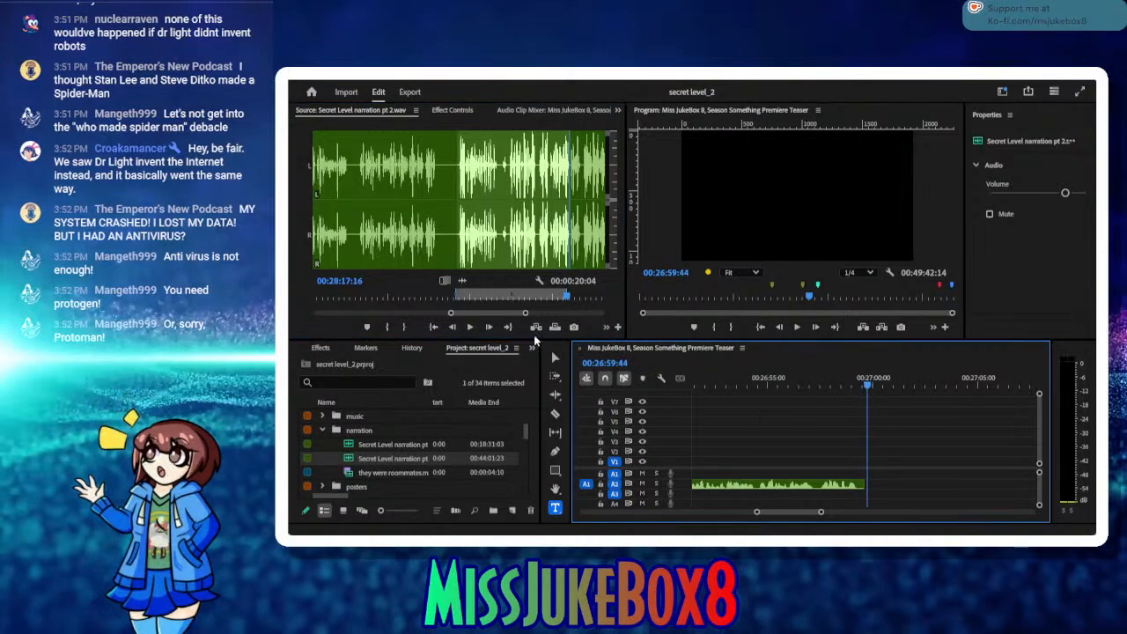
click(533, 333)
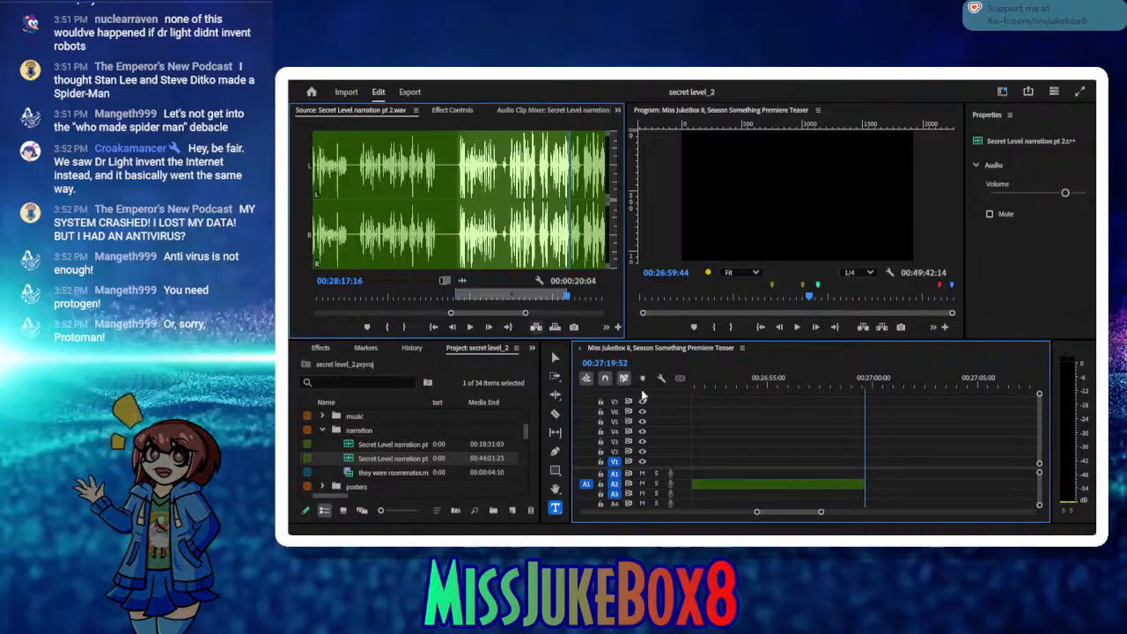
Step: Delete the small gap before the new narration clip on A2 and play the sequence to the clip's end at 00:27:19:53
drag(705, 379, 779, 432)
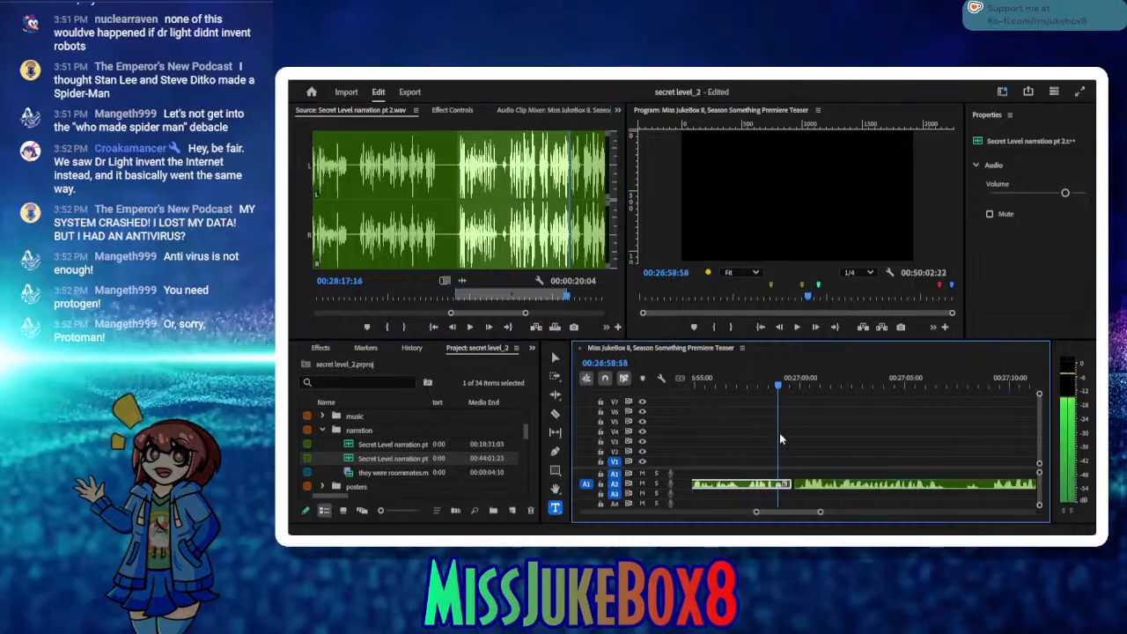
click(793, 485)
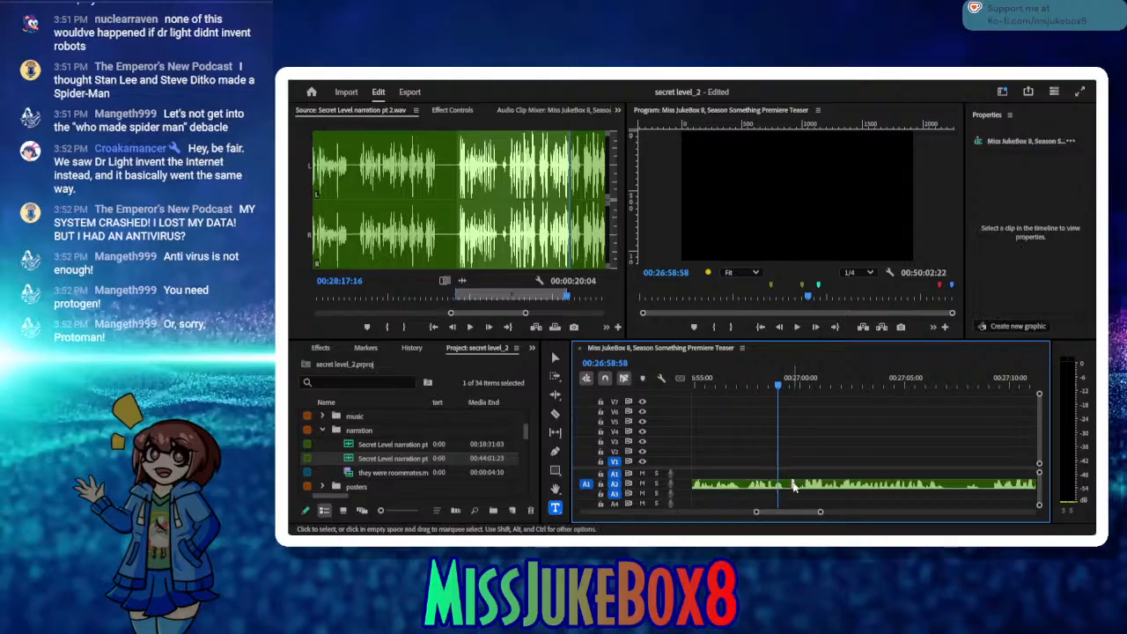
key(Delete)
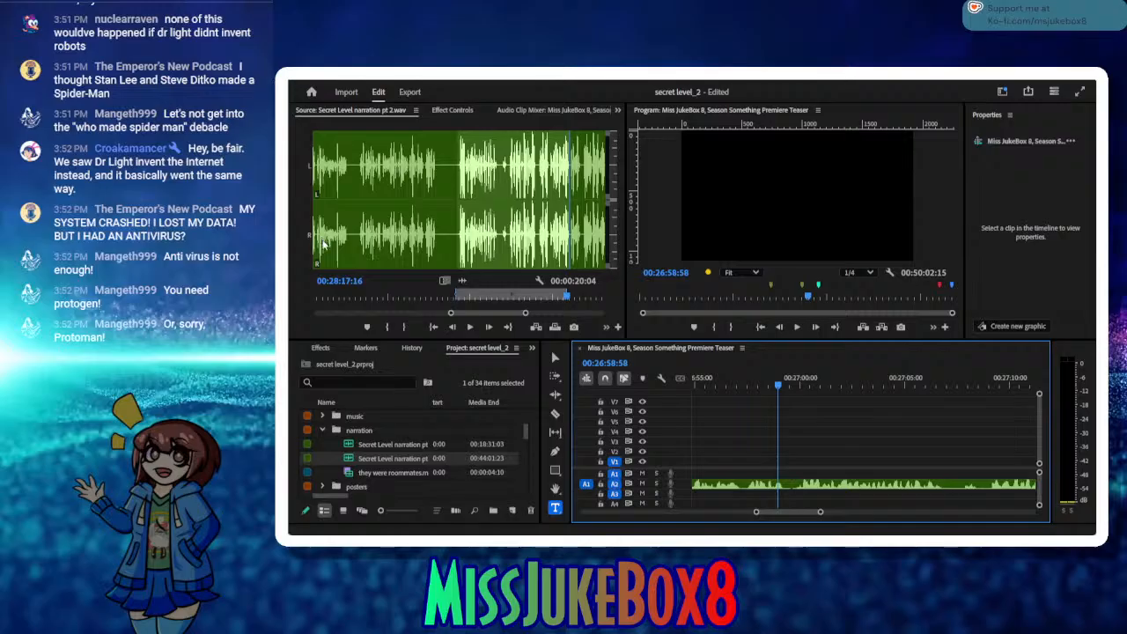
click(798, 327)
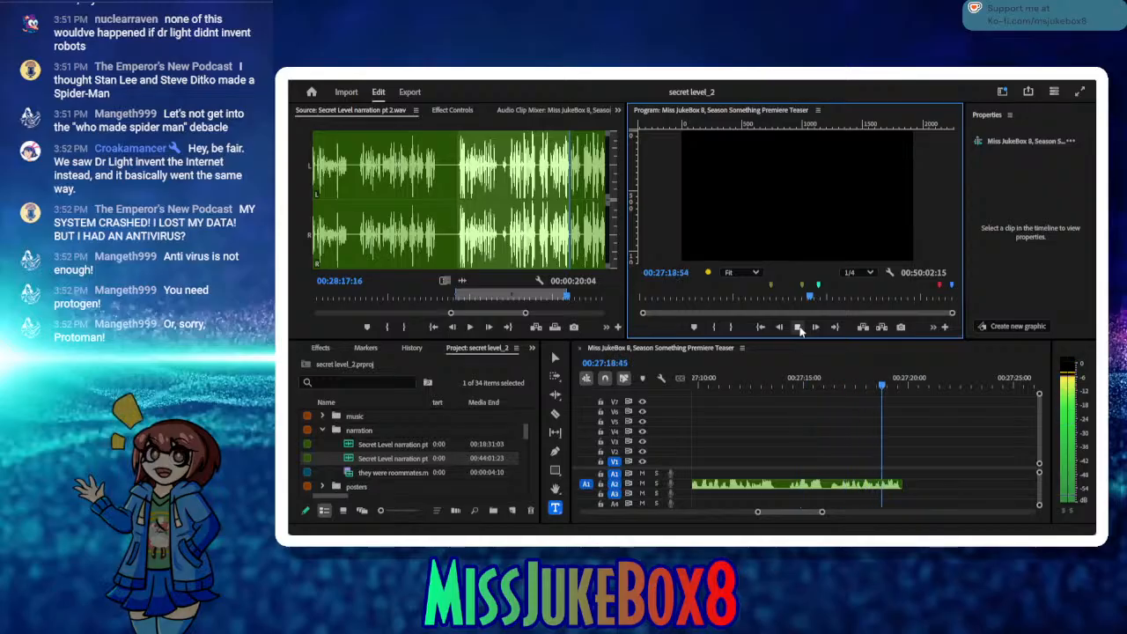
click(798, 326)
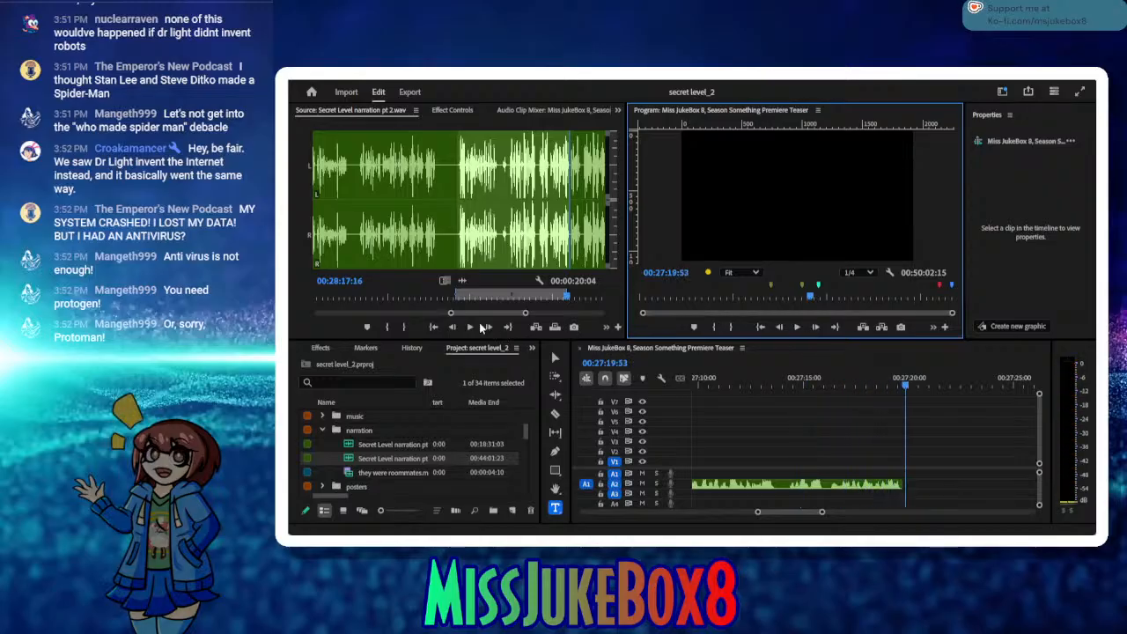
Step: Mark the next narration take in the source audio with an In point at 00:28:19:24 and an Out point at 00:28:25:12
click(472, 326)
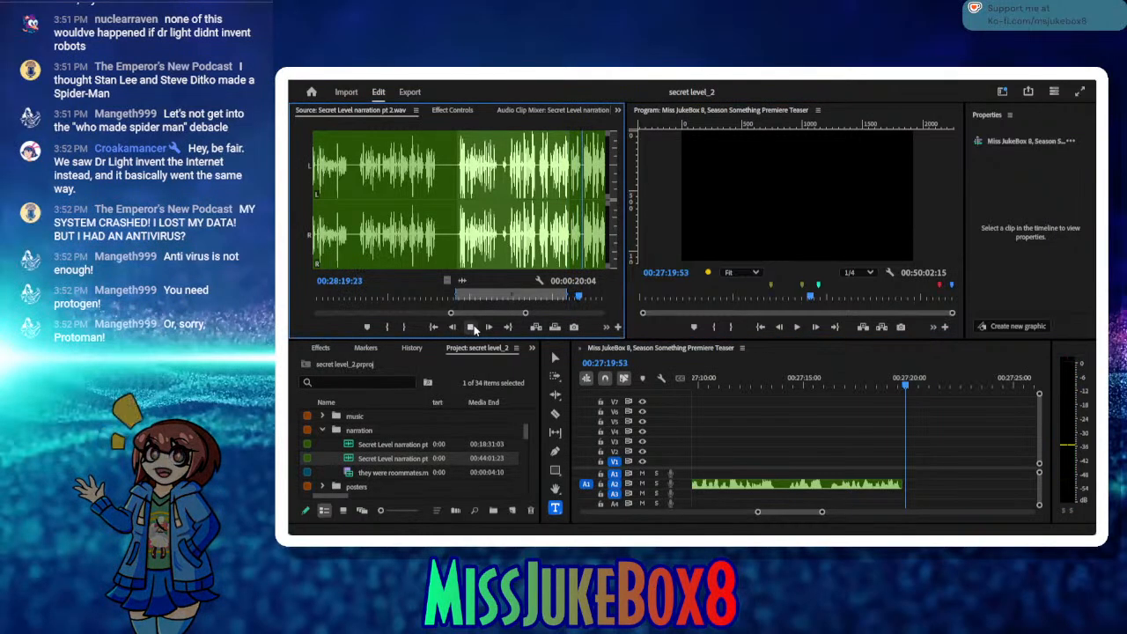
click(387, 327)
click(471, 327)
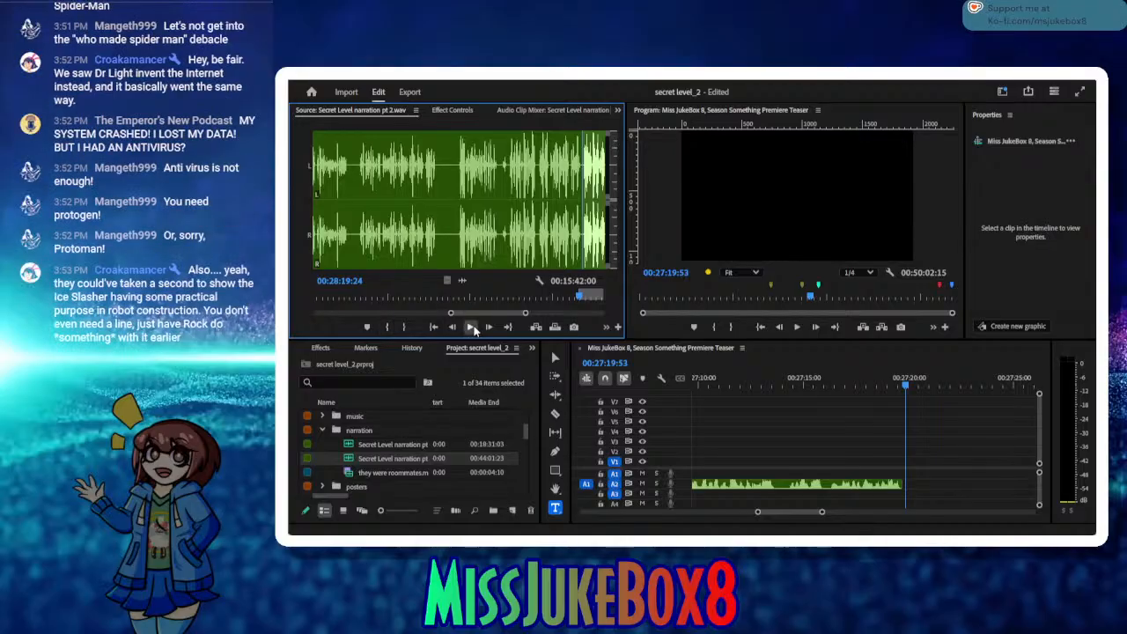
click(471, 327)
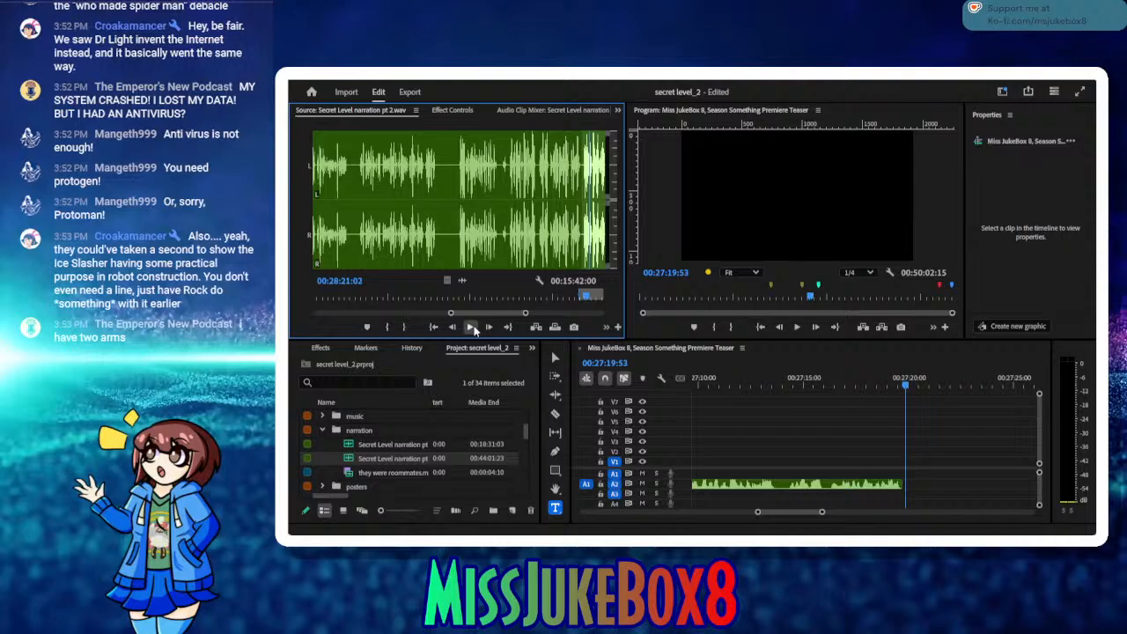
click(471, 326)
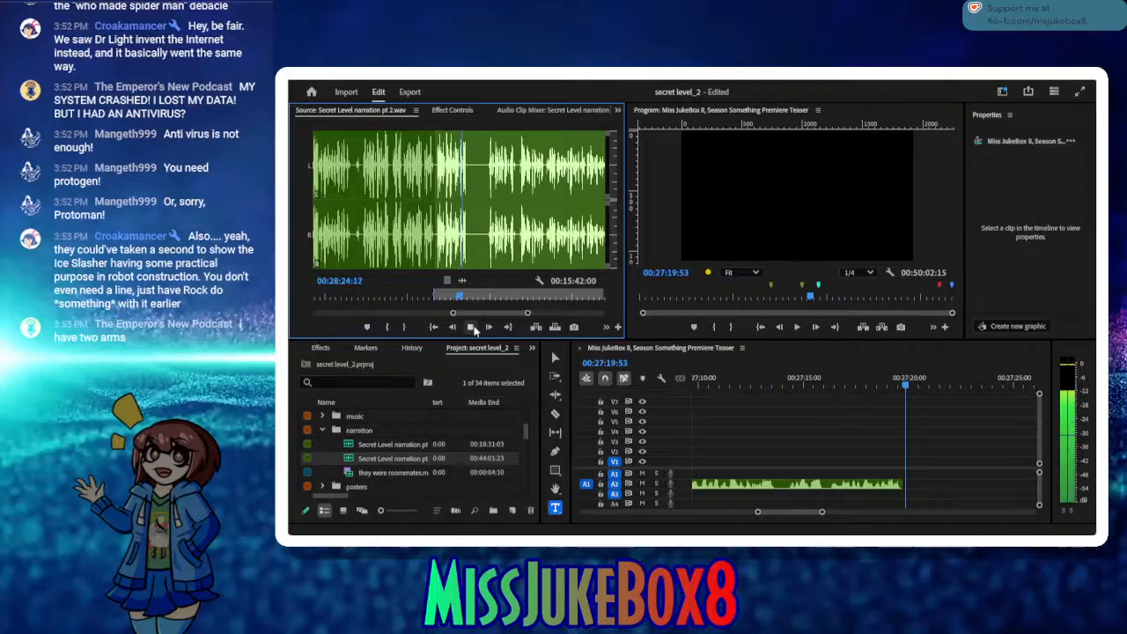
click(471, 327)
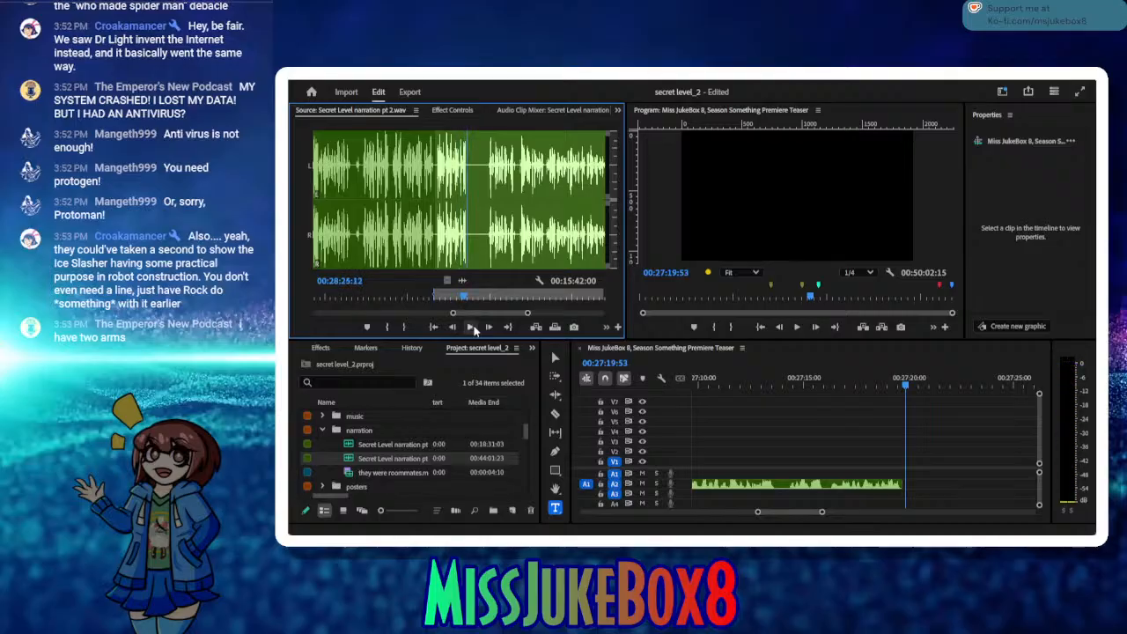
click(404, 327)
Step: Insert the marked take on A2 at 00:27:19:53, close the small gap before it, and save
click(554, 326)
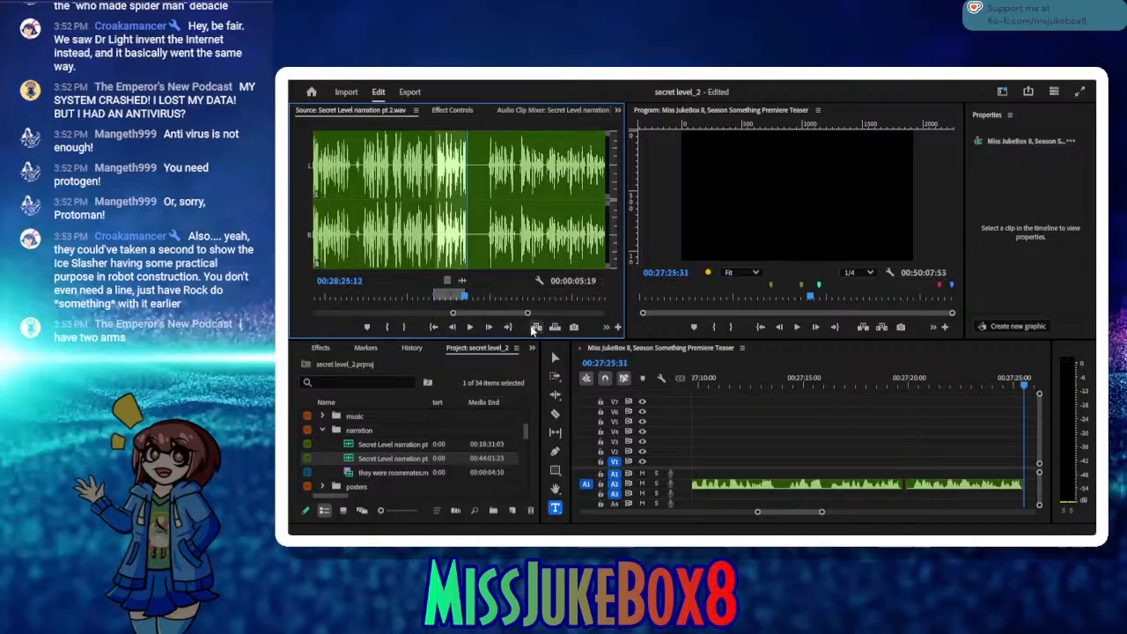
click(907, 491)
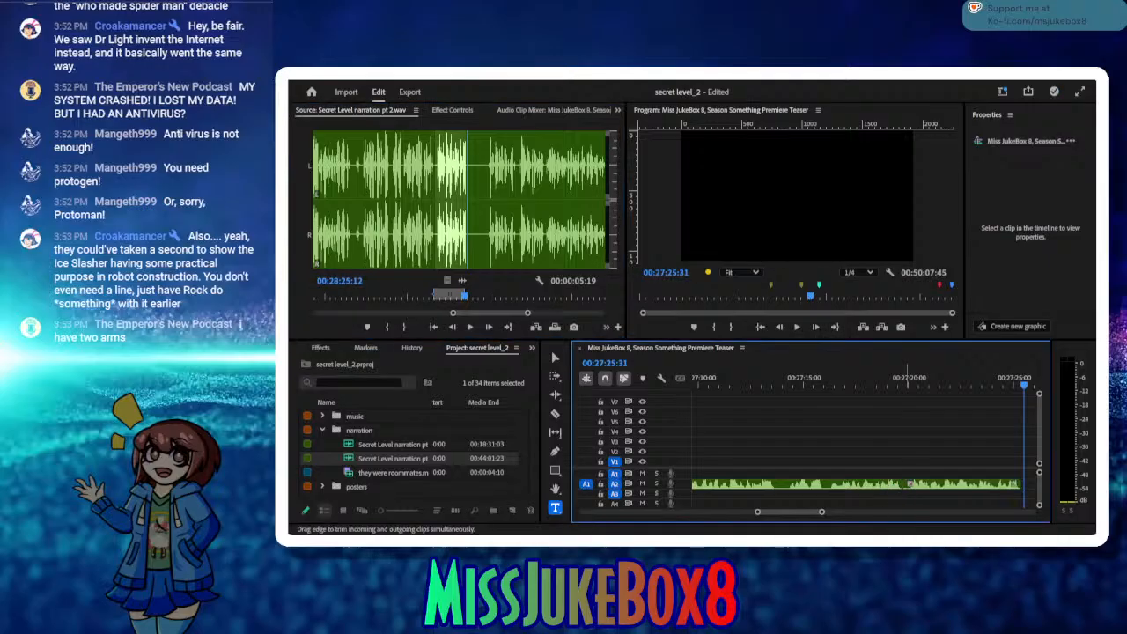
key(ctrl+s)
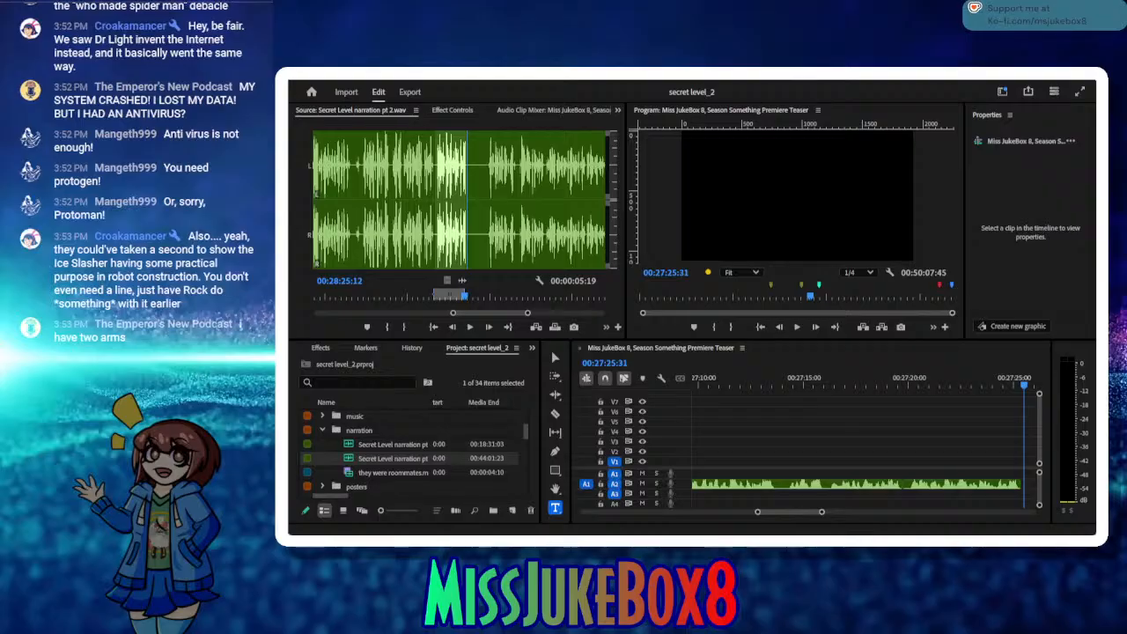
Step: Mark the following narration take in the source audio from In point 00:28:29:07 to Out point 00:28:34:06
click(471, 327)
click(469, 328)
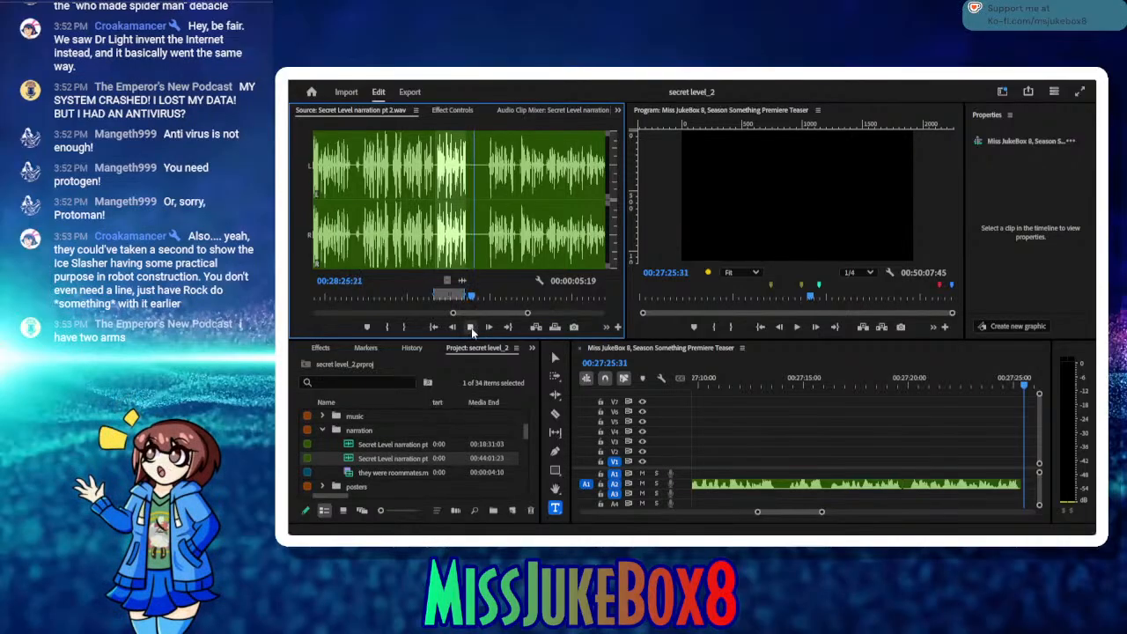
click(471, 327)
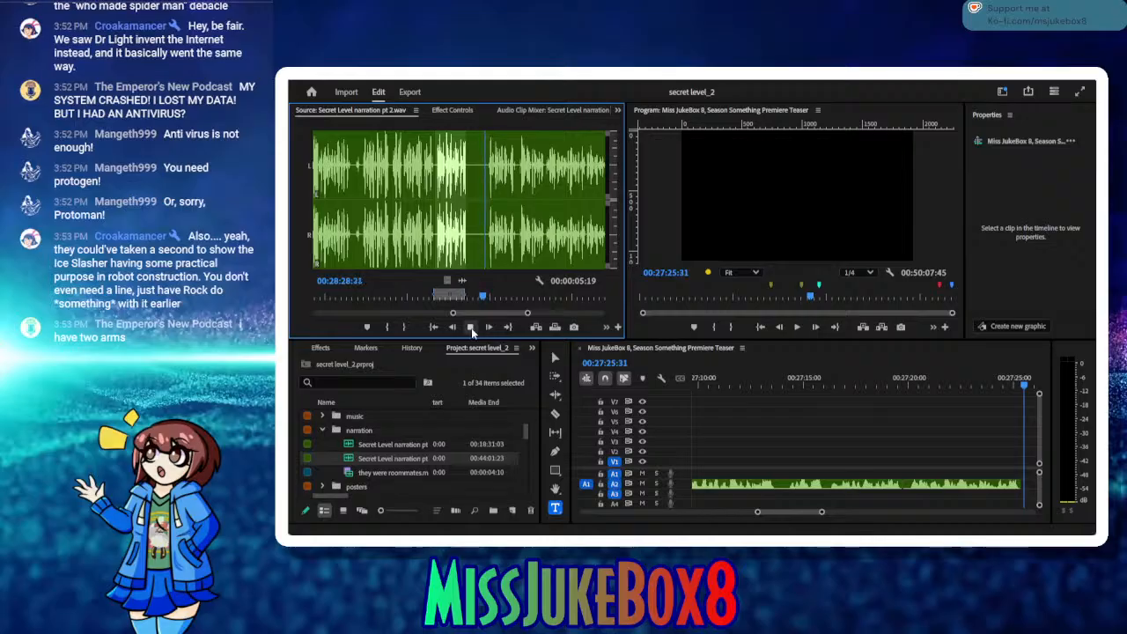
click(386, 328)
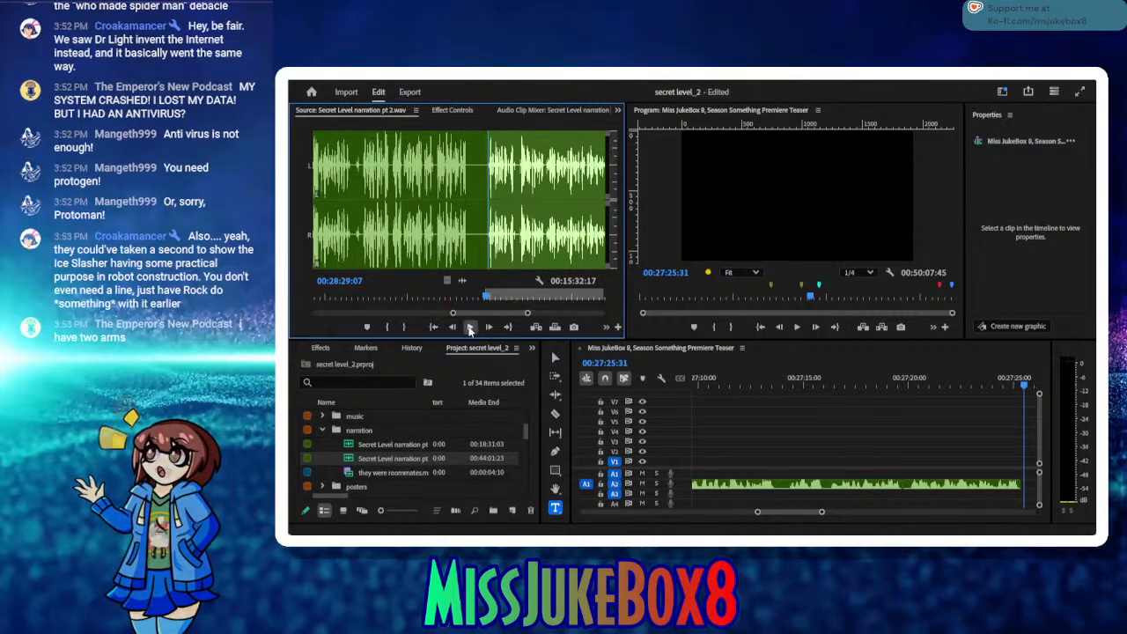
click(469, 327)
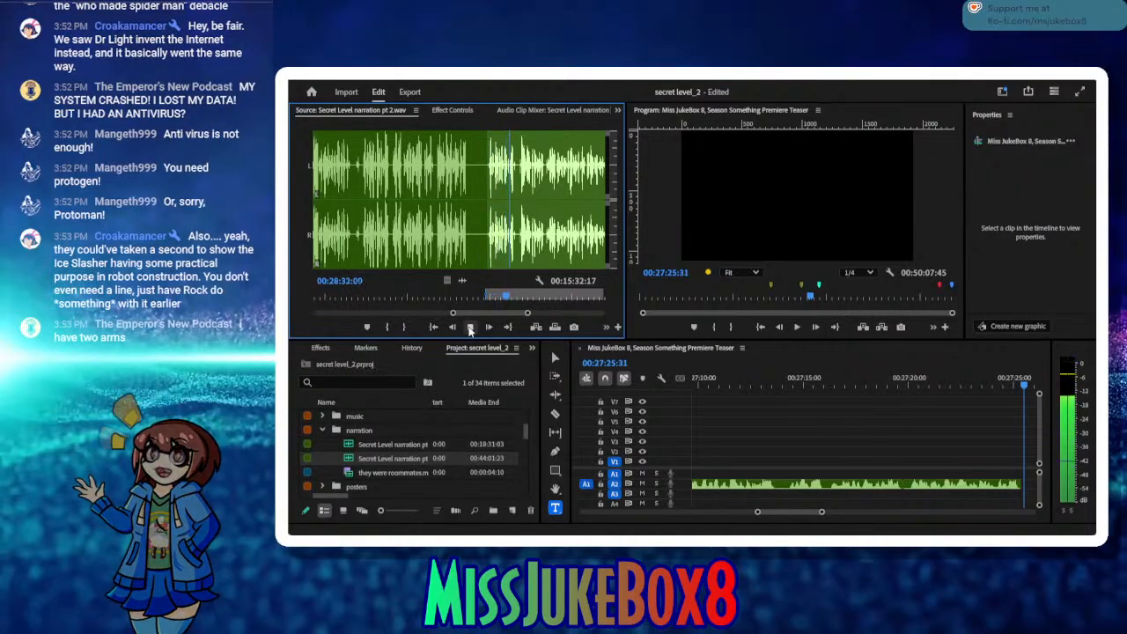
click(469, 328)
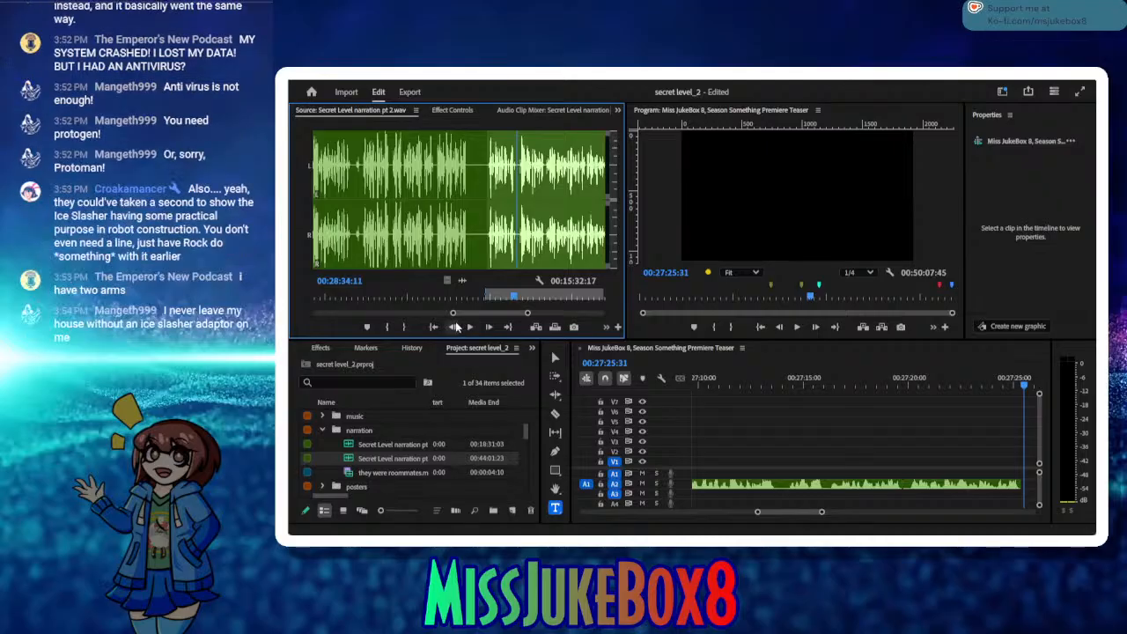
click(454, 326)
click(455, 326)
click(454, 327)
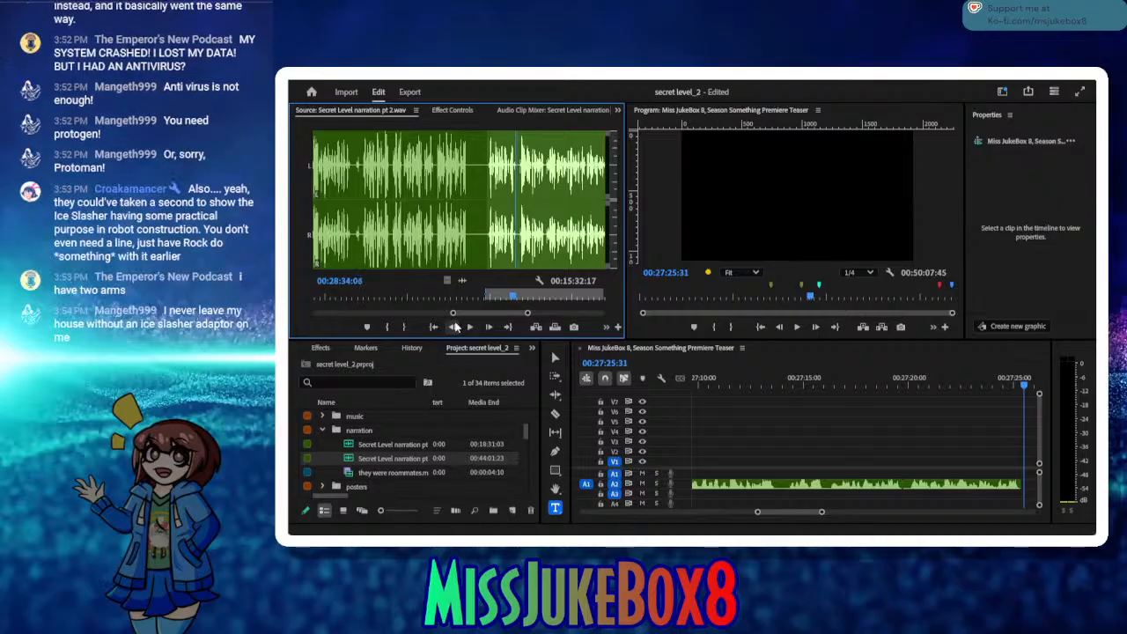
click(406, 329)
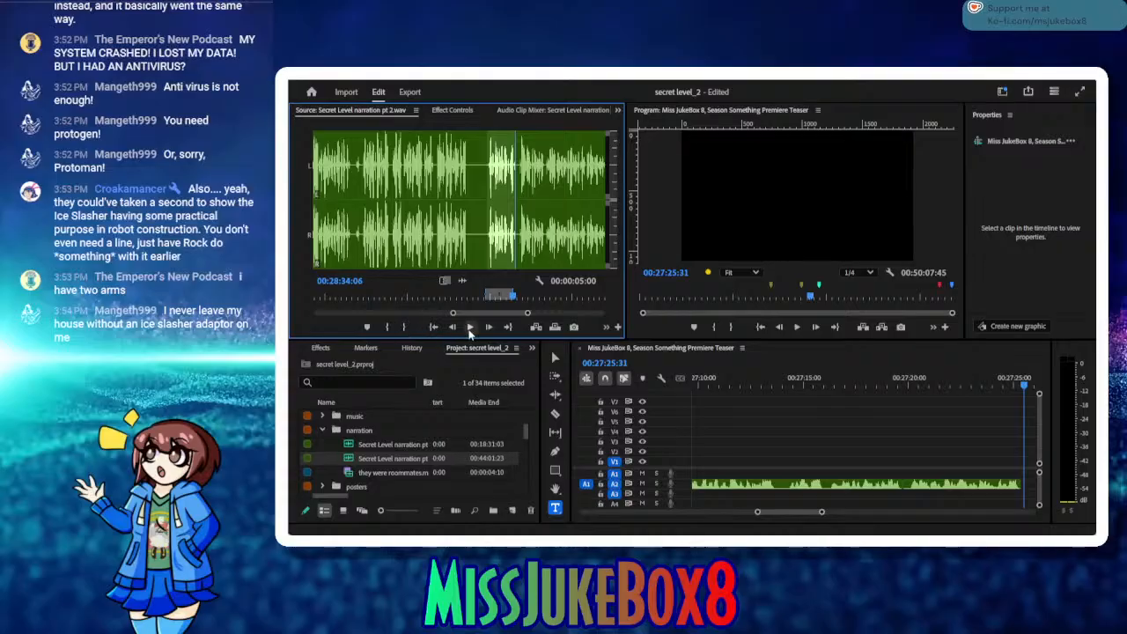
Step: Insert the marked take on A2 at 00:27:25:31, close the small gap before it, and save
click(535, 327)
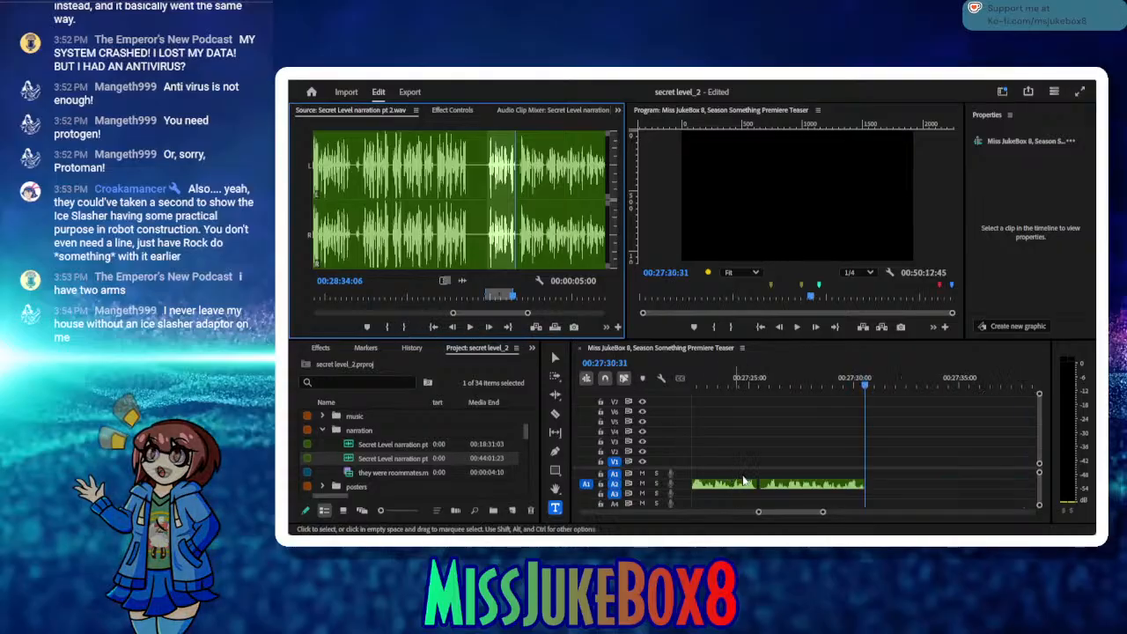
drag(758, 481, 761, 481)
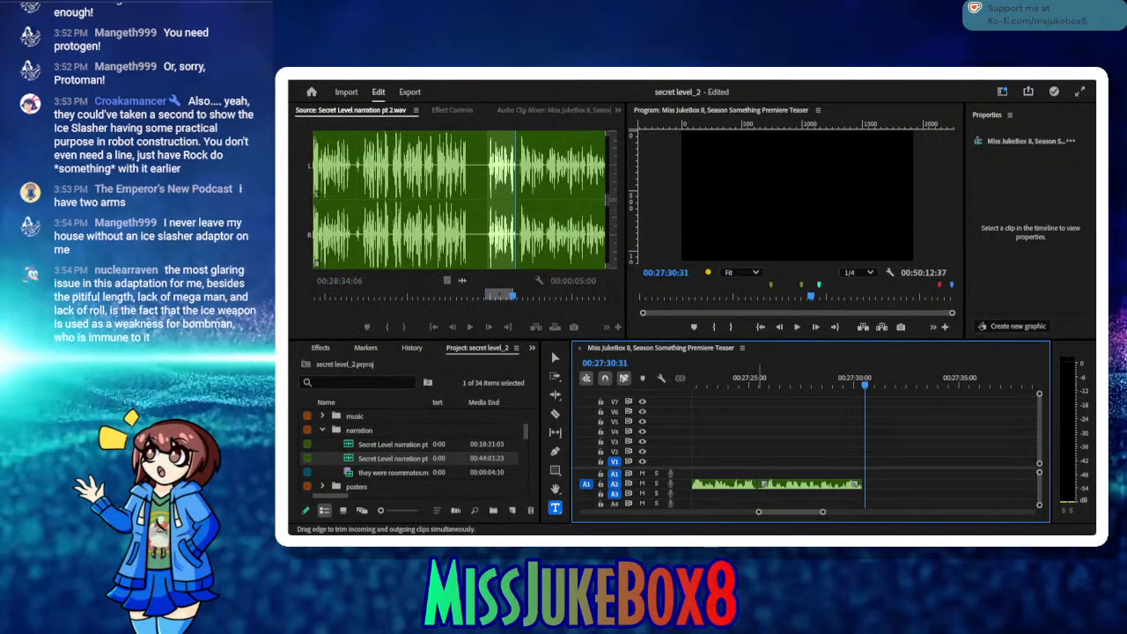
key(ctrl+s)
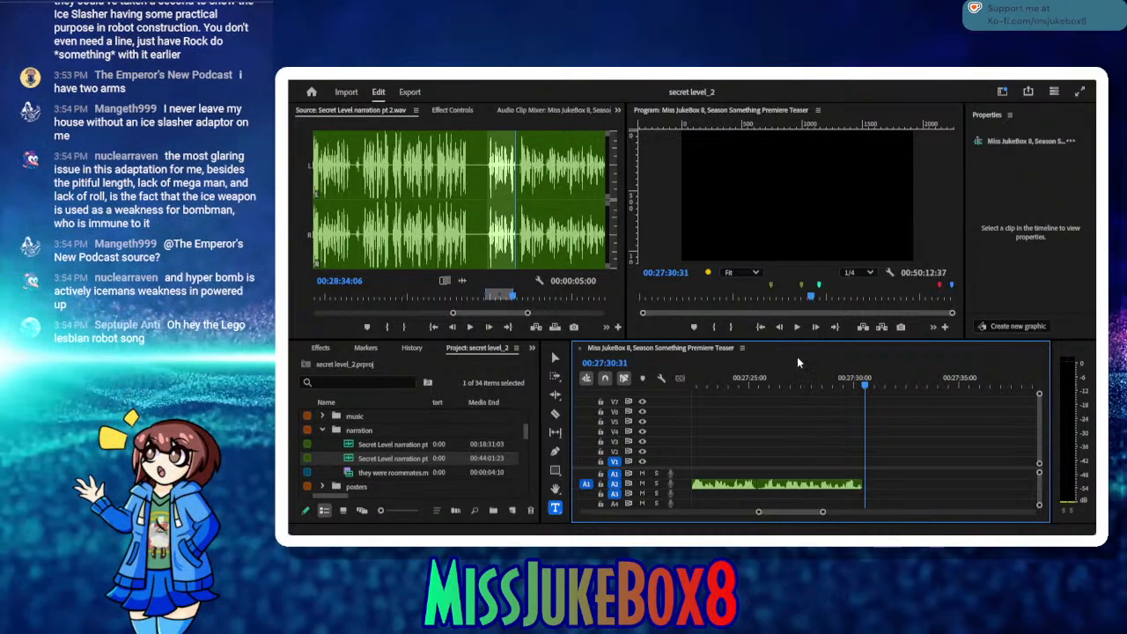
Step: Play the sequence from the start of the newest A2 narration clip to its end to check the edit
drag(814, 379, 760, 372)
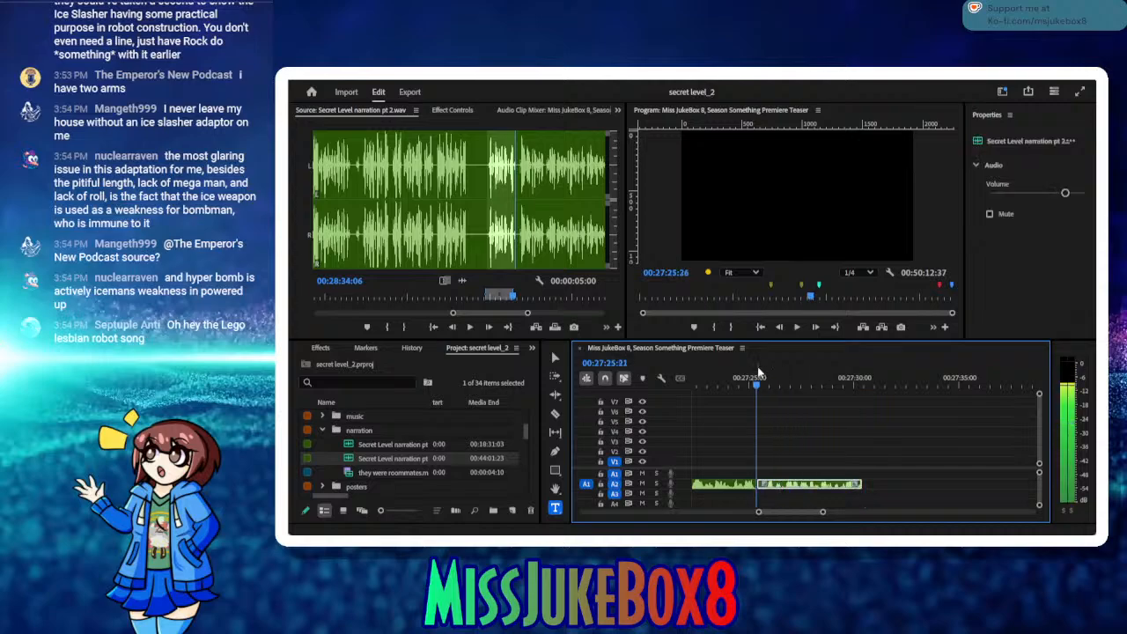
click(797, 327)
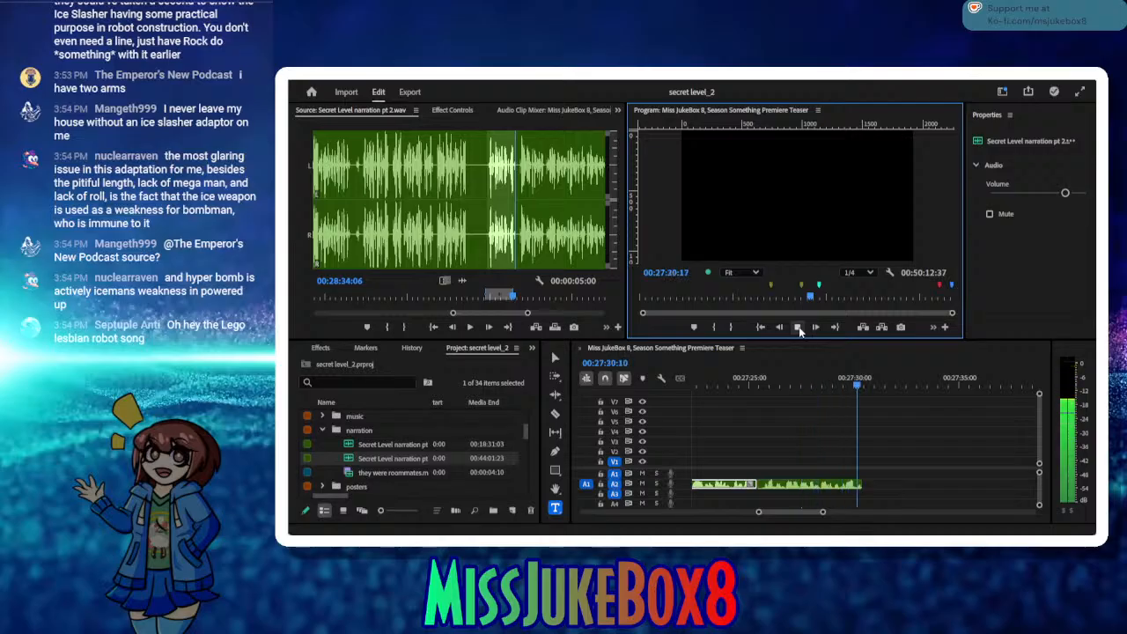
click(798, 327)
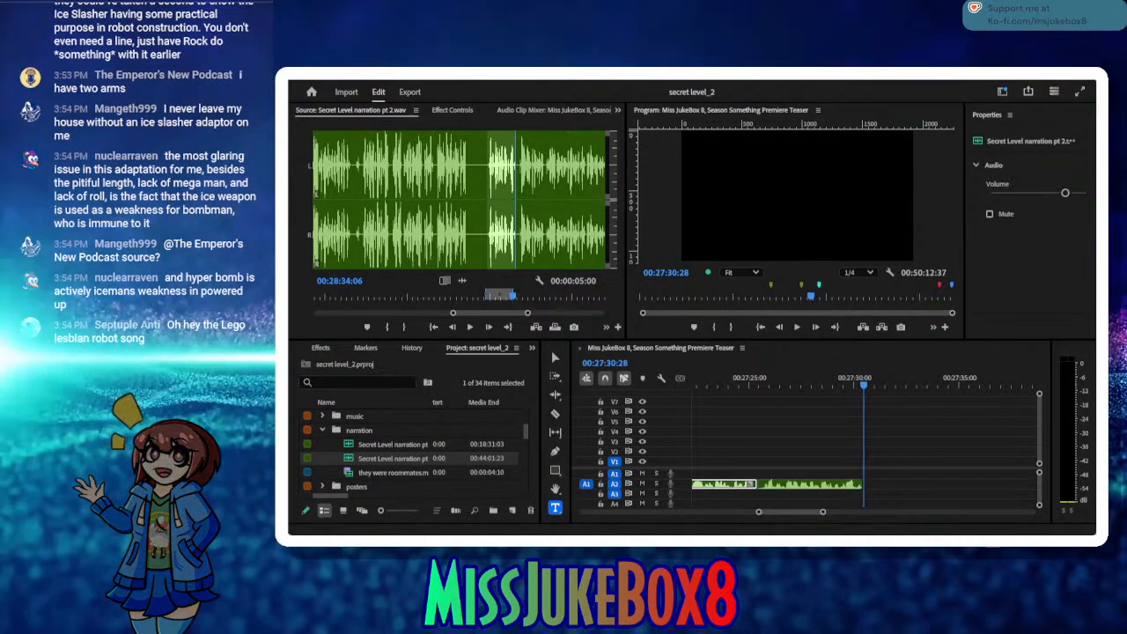
Step: Collapse the narration bin and open 10 - Mega Man.mp4 from the episodes bin in the Source Monitor
click(322, 431)
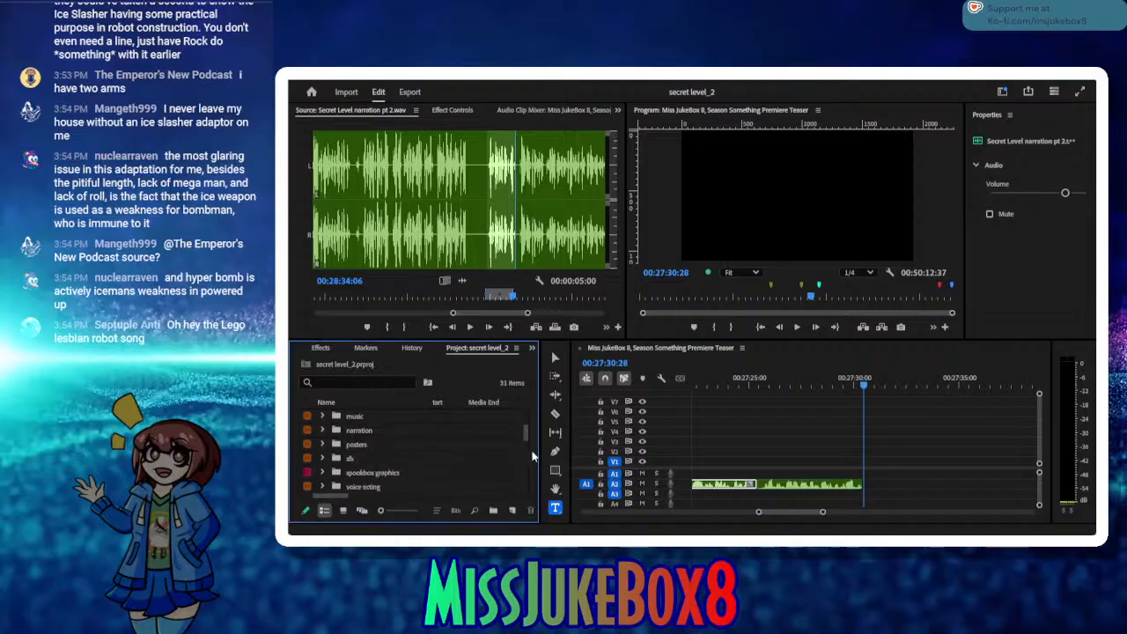
drag(525, 439, 528, 423)
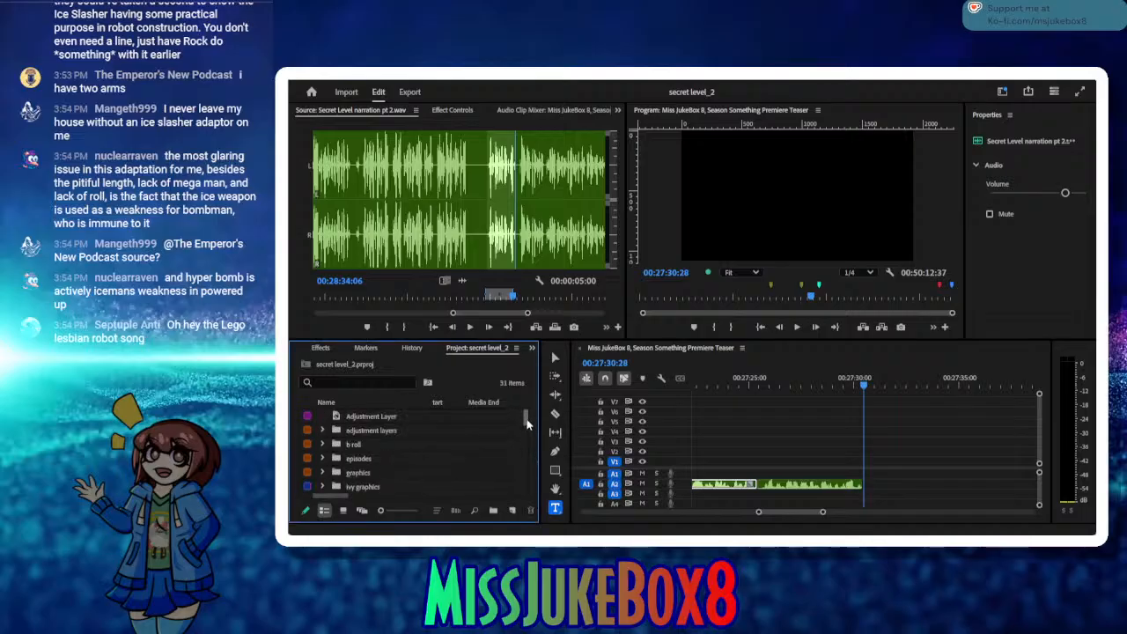
click(321, 458)
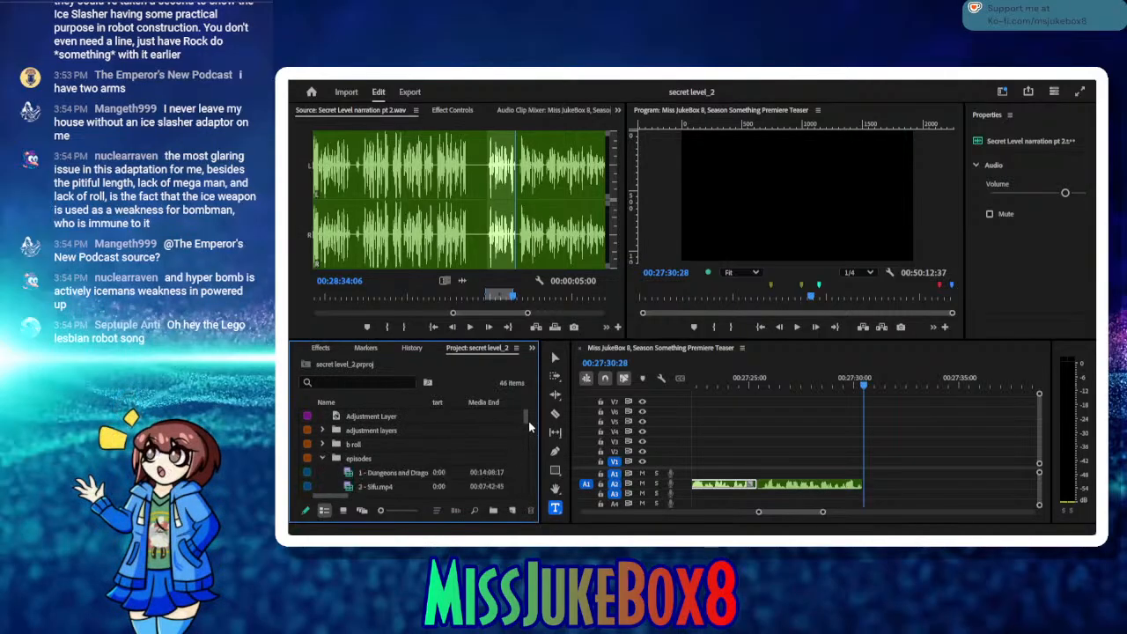
drag(527, 415, 525, 433)
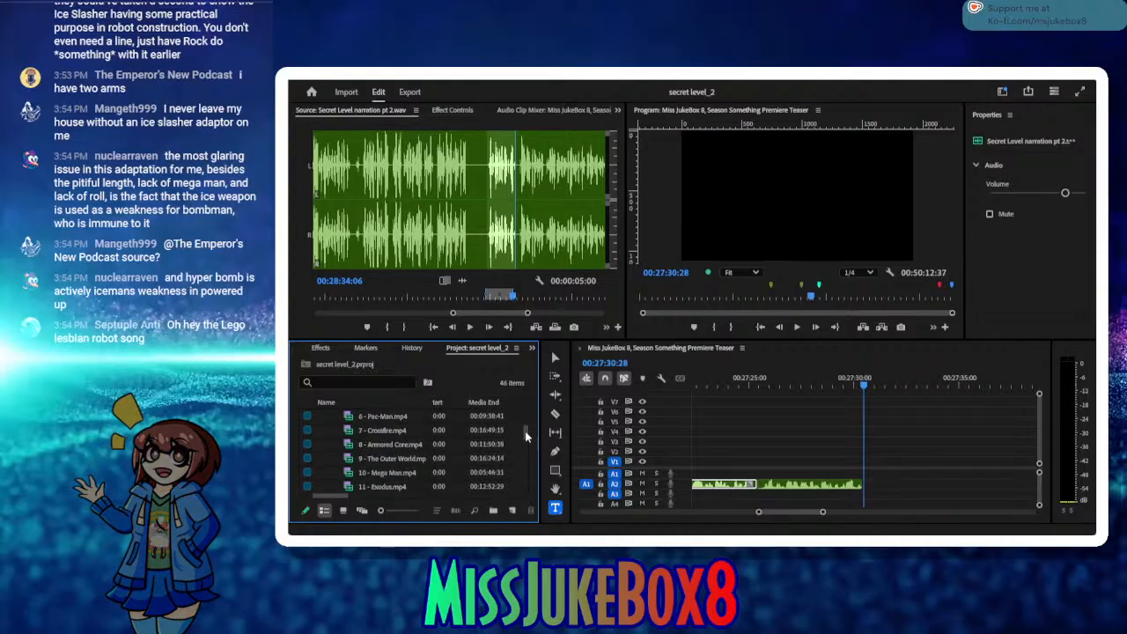
double_click(349, 476)
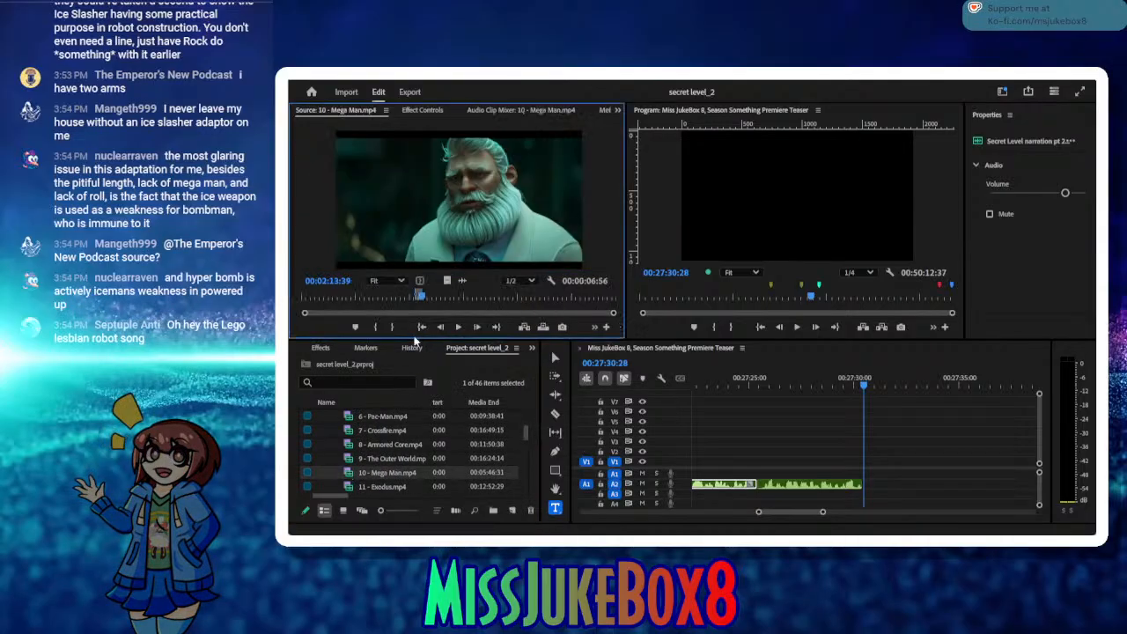
Step: Cue the Mega Man episode source to 00:03:25:19, in the orange-lit shot of the boy holding out his arm cannon
drag(424, 302, 427, 300)
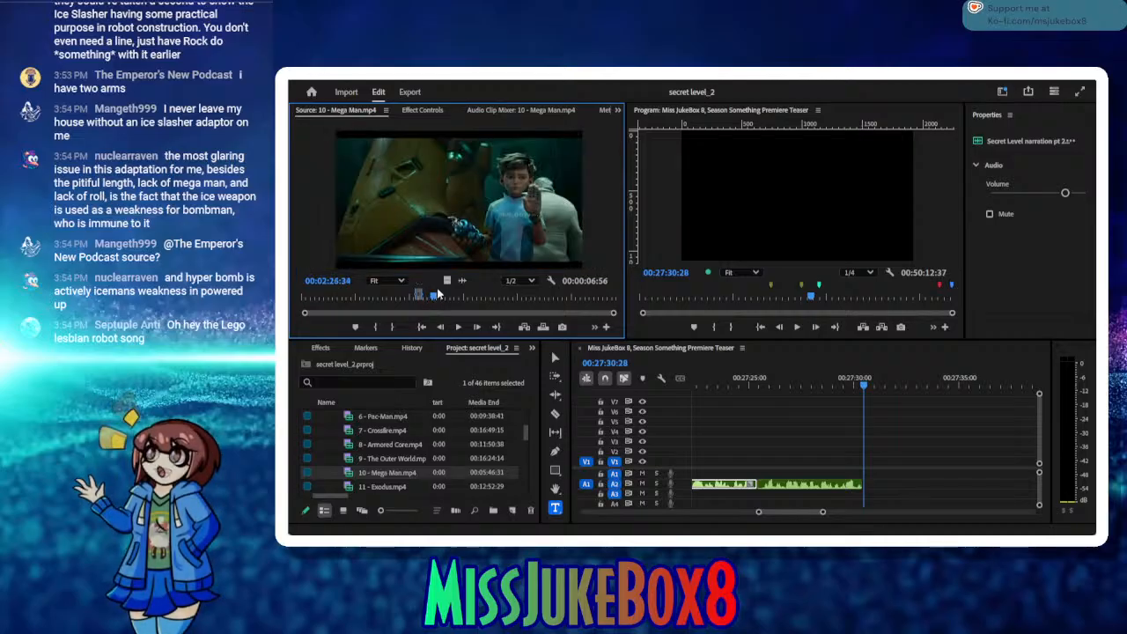
drag(444, 296, 486, 302)
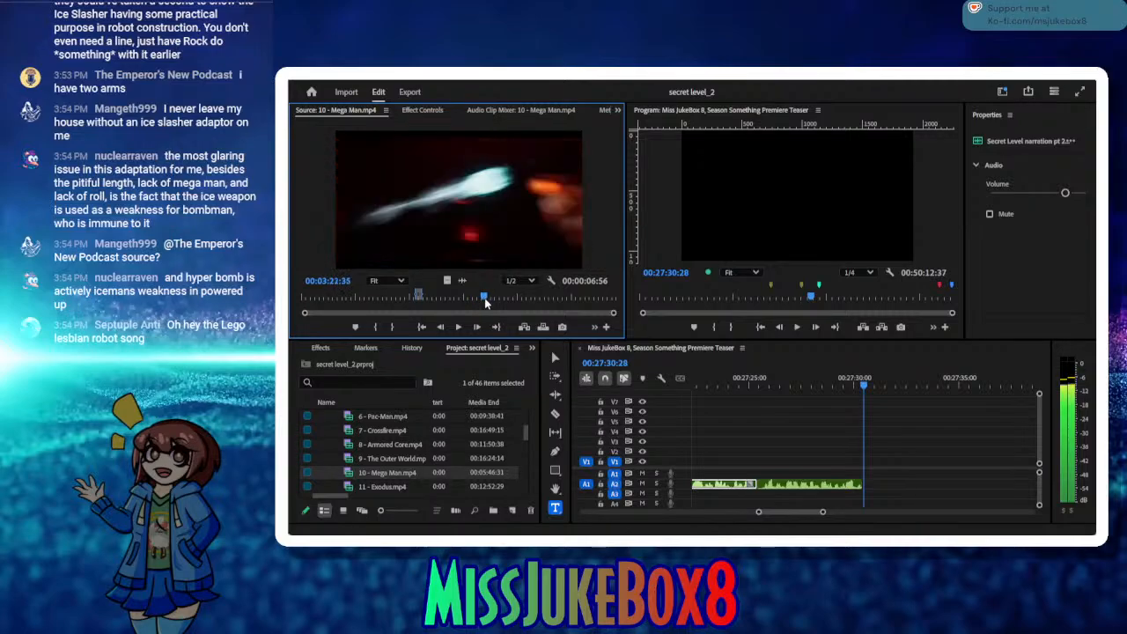
click(458, 328)
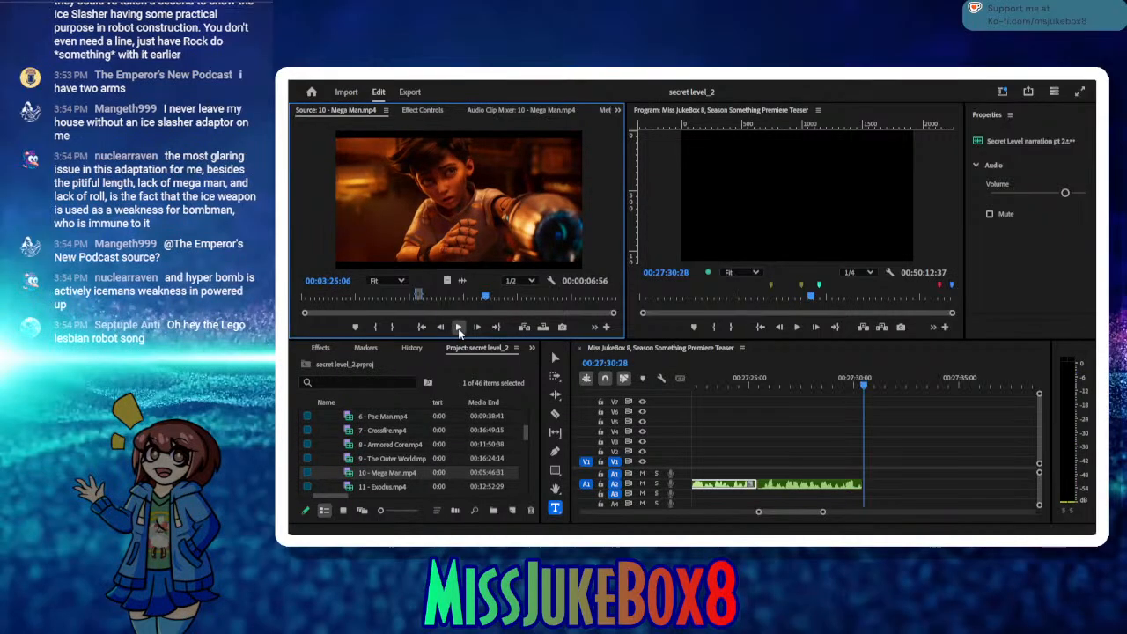
click(458, 327)
click(442, 326)
click(441, 326)
click(441, 327)
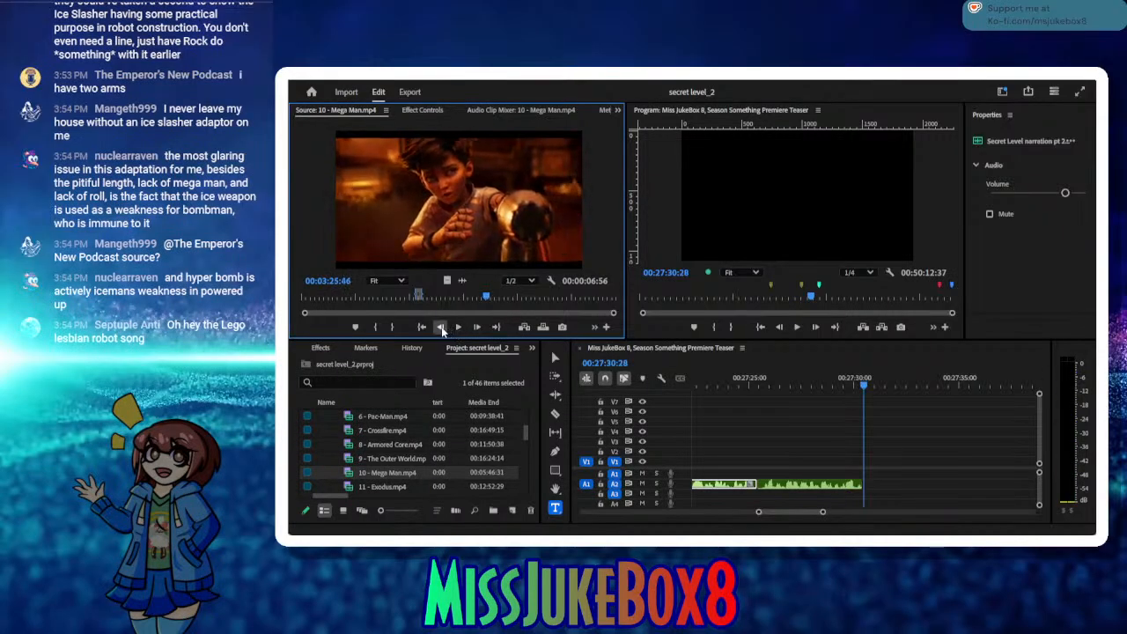
click(441, 326)
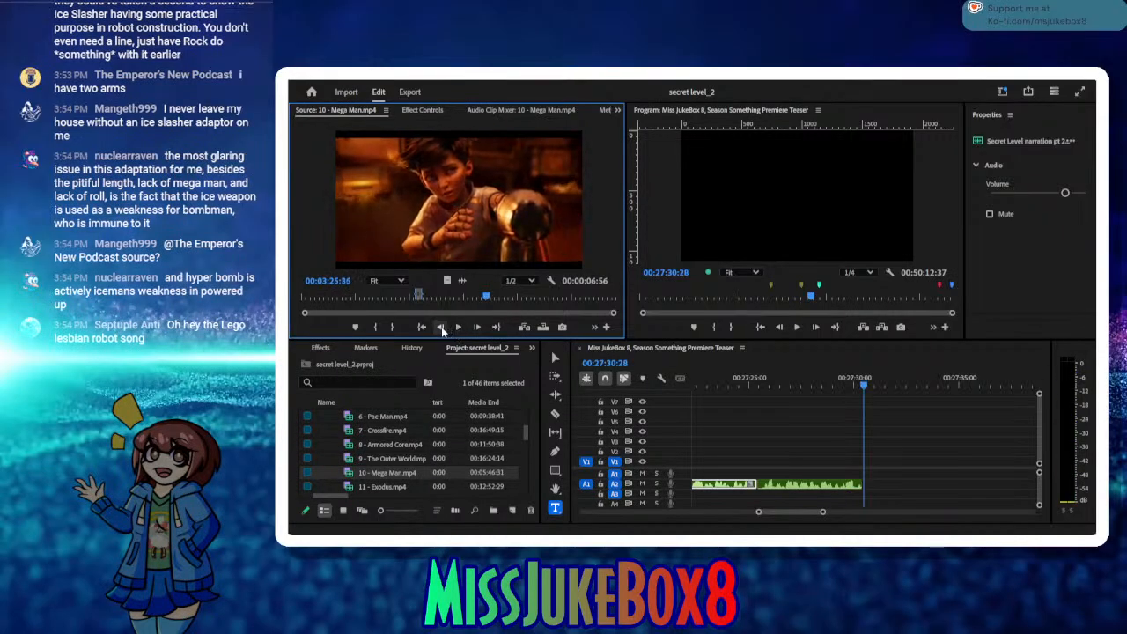
click(441, 326)
click(441, 326)
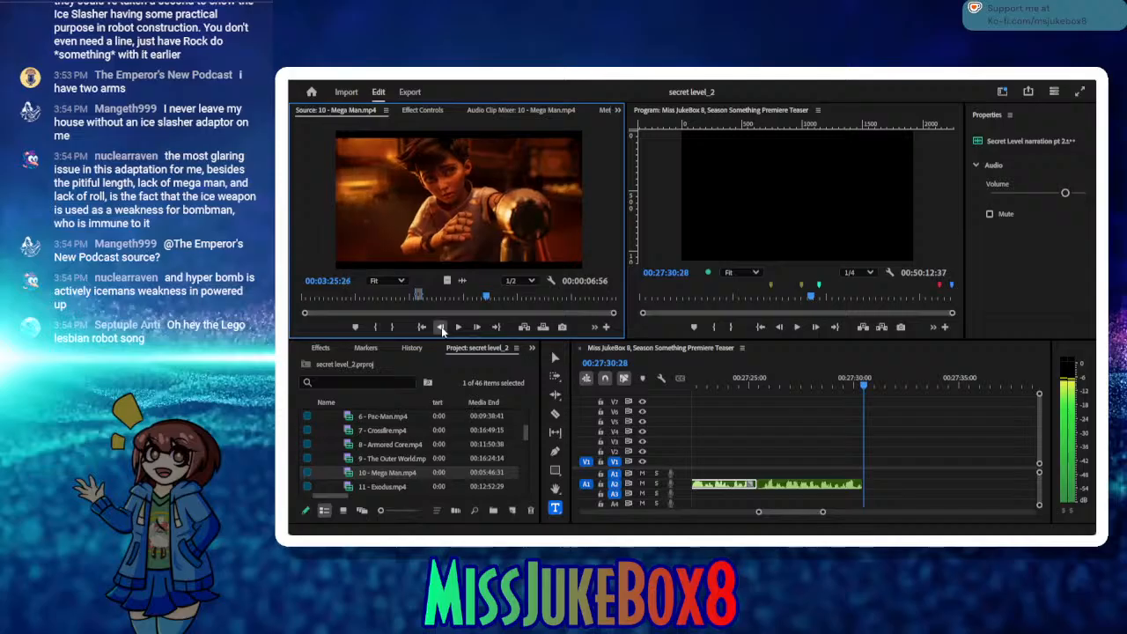
click(441, 326)
click(441, 326)
click(441, 326)
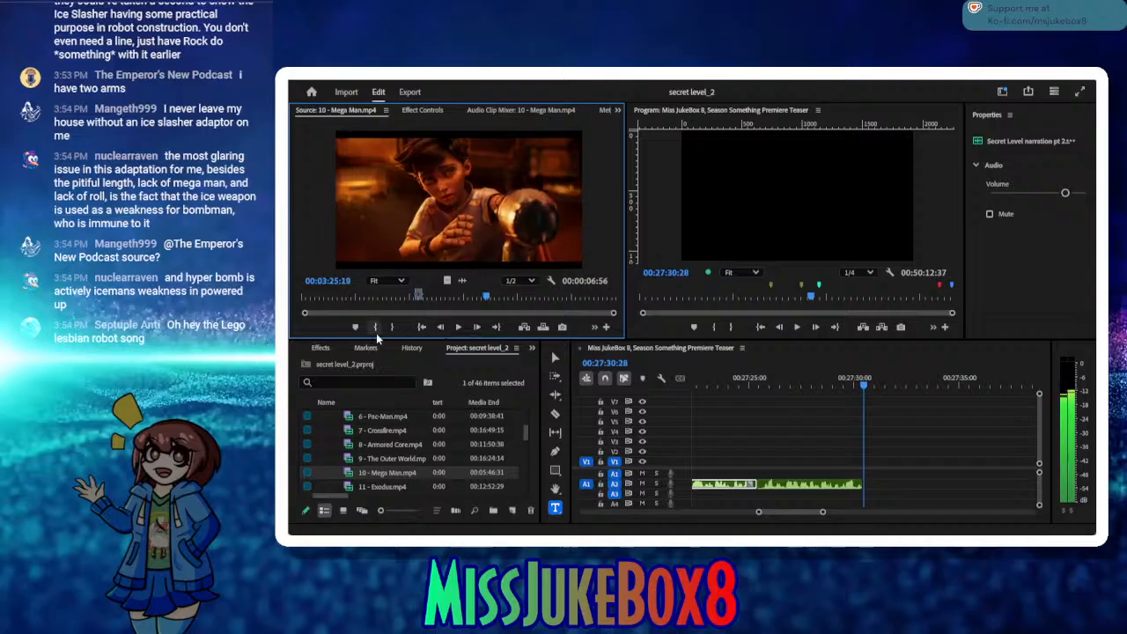
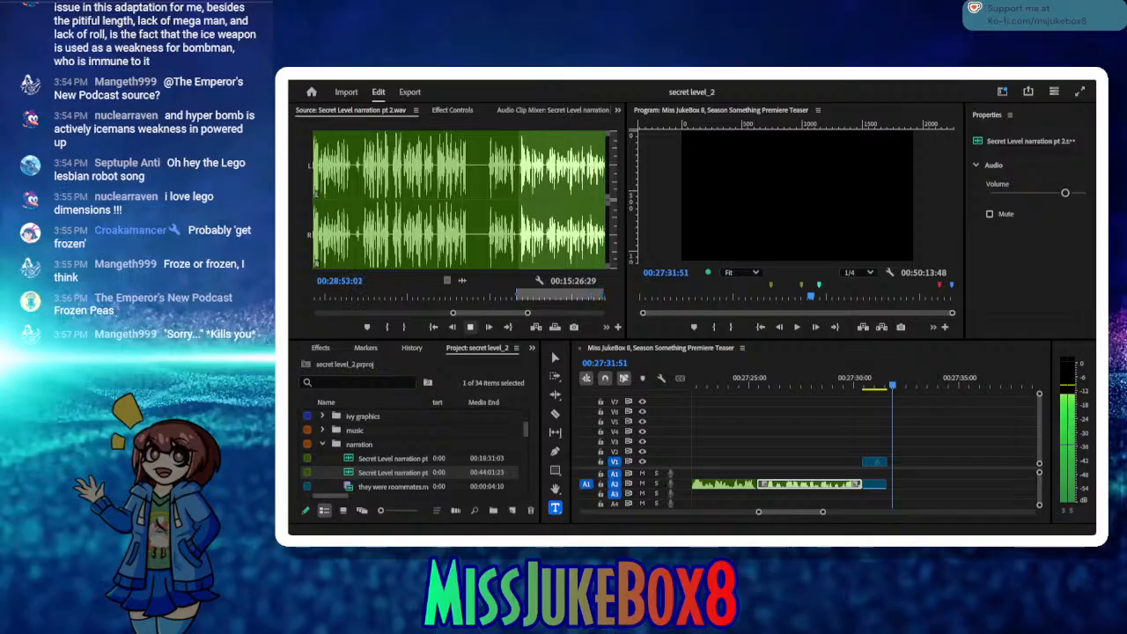
Step: Listen through the source narration, mark its Out point at 00:29:32:19, and insert the marked range into the sequence at 00:27:31:51
click(471, 329)
click(471, 328)
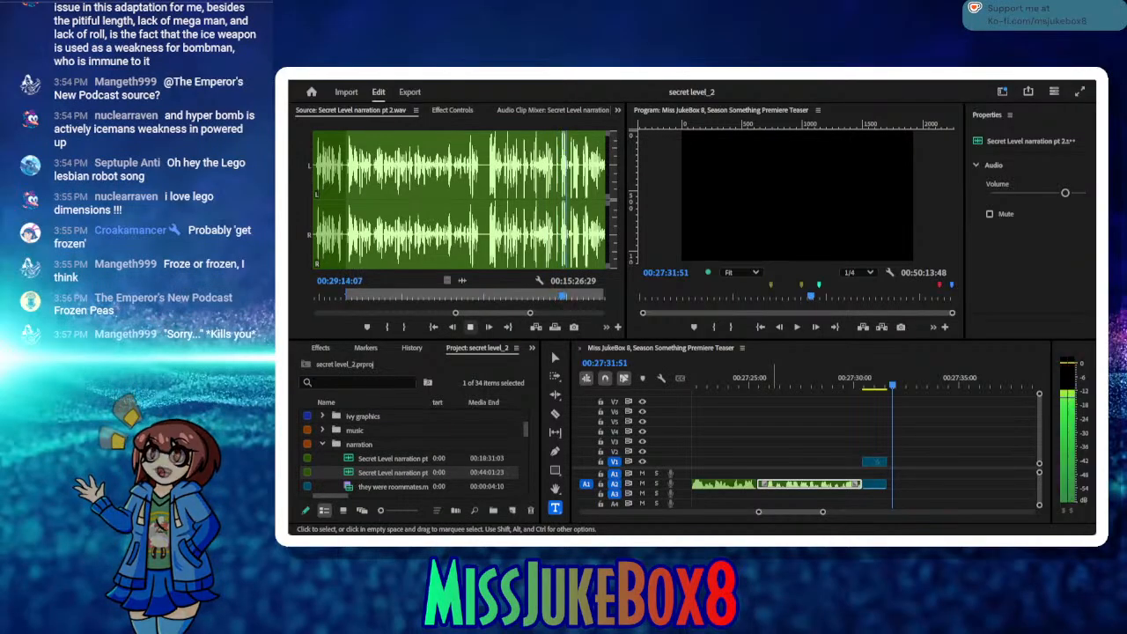
click(552, 297)
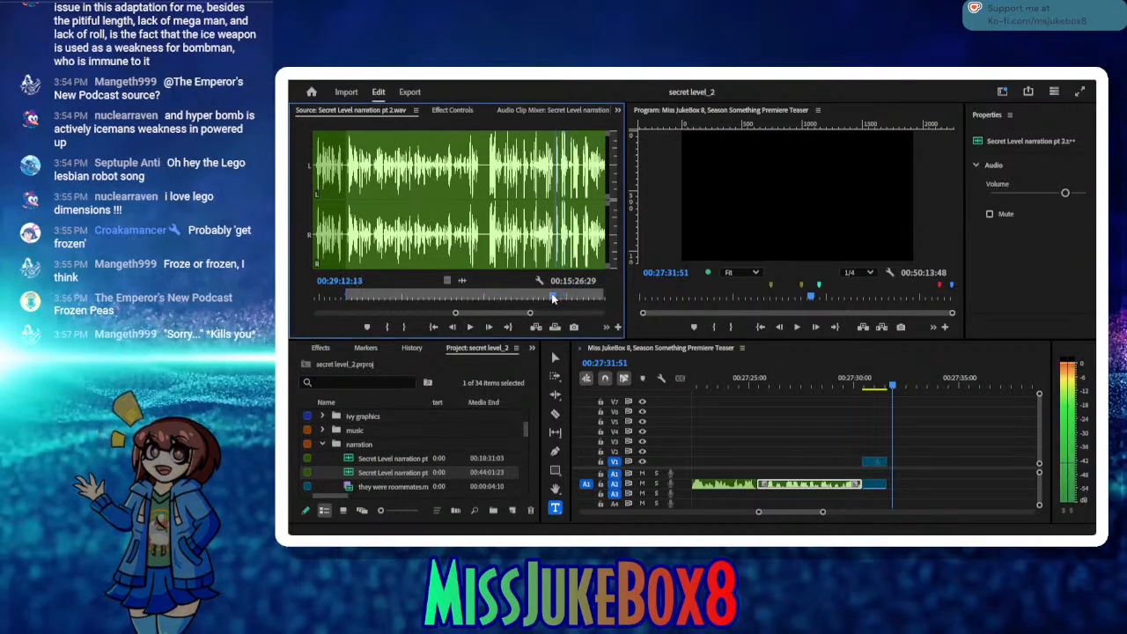
click(470, 327)
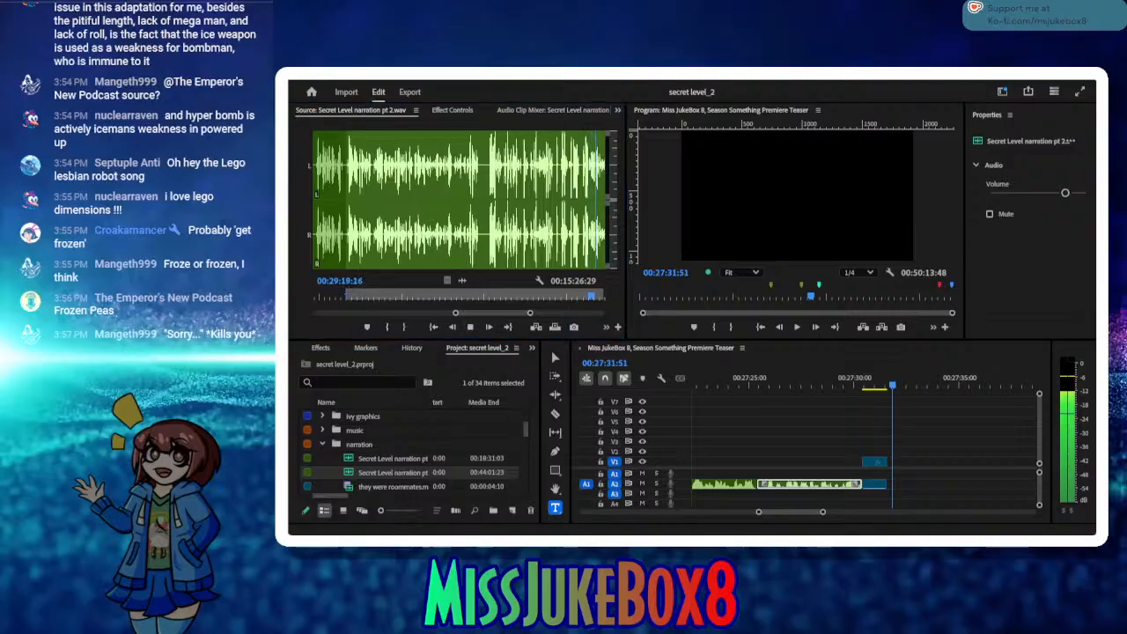
click(471, 328)
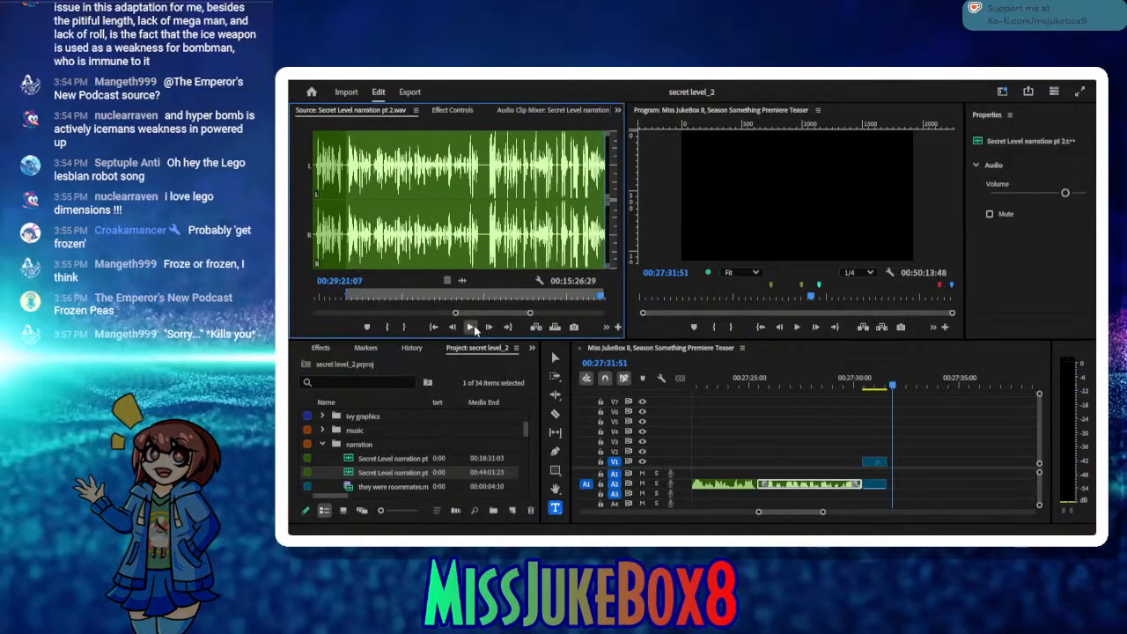
click(471, 327)
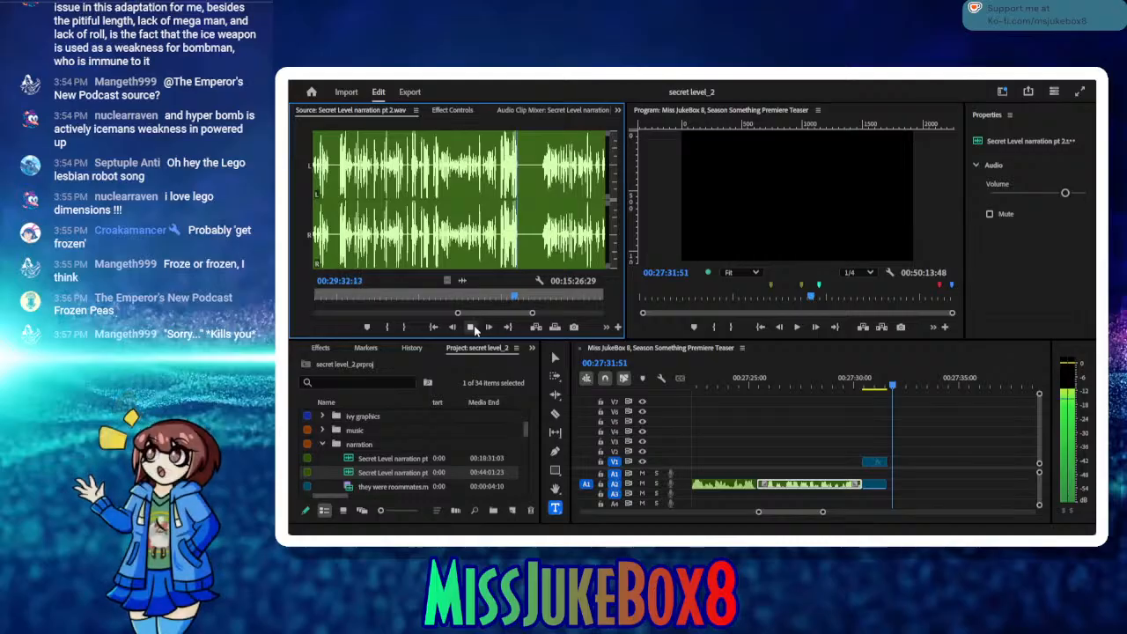
click(472, 327)
click(406, 327)
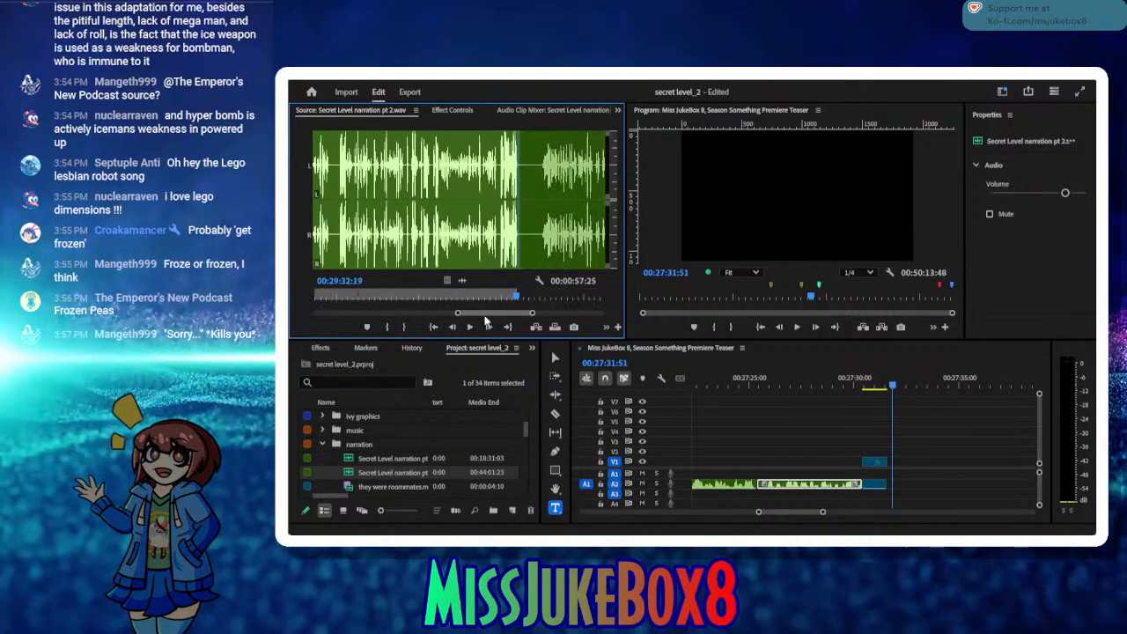
click(535, 326)
drag(762, 388, 893, 482)
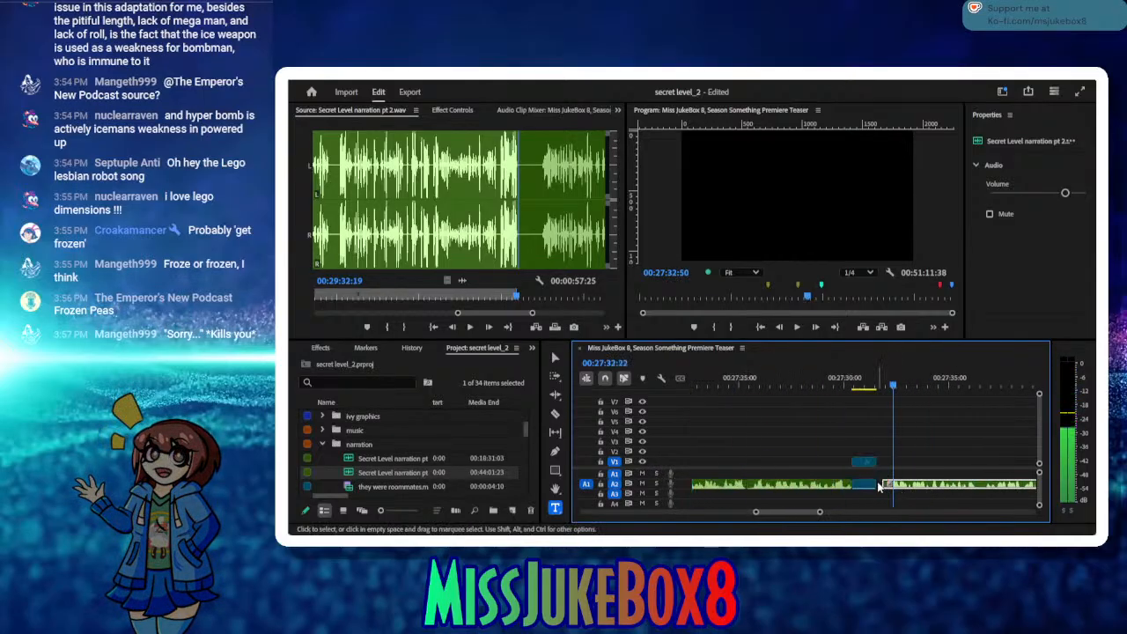
click(878, 483)
key(Delete)
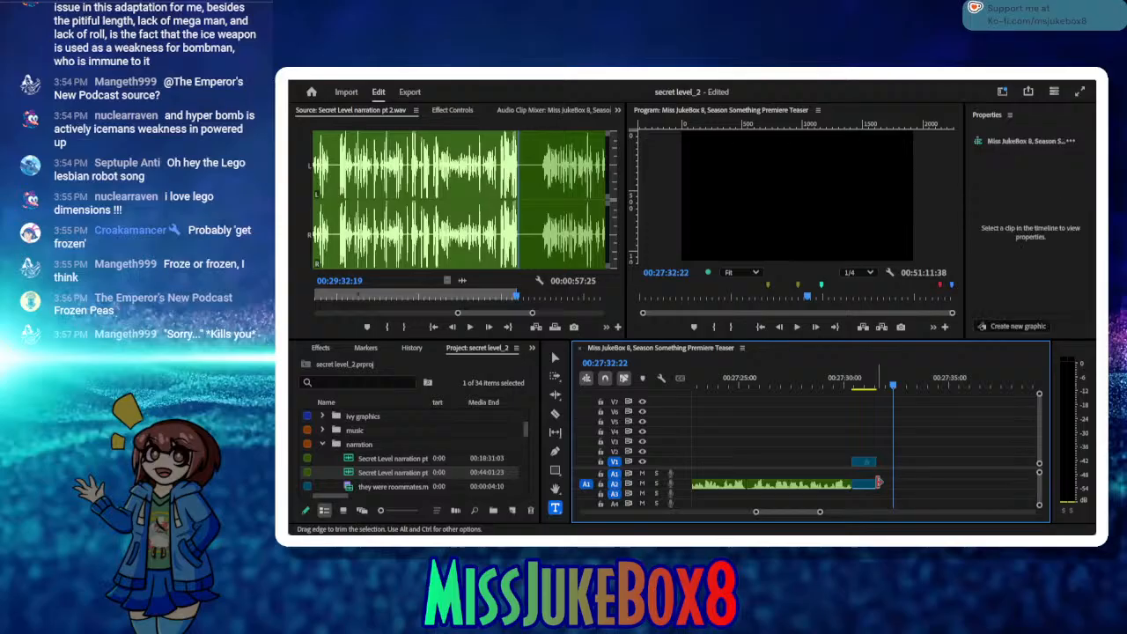
key(ctrl+z)
Step: Close the gap before the newly inserted narration clip on track A2 and move the sequence playhead to the clip's end at 00:28:29:22
click(879, 485)
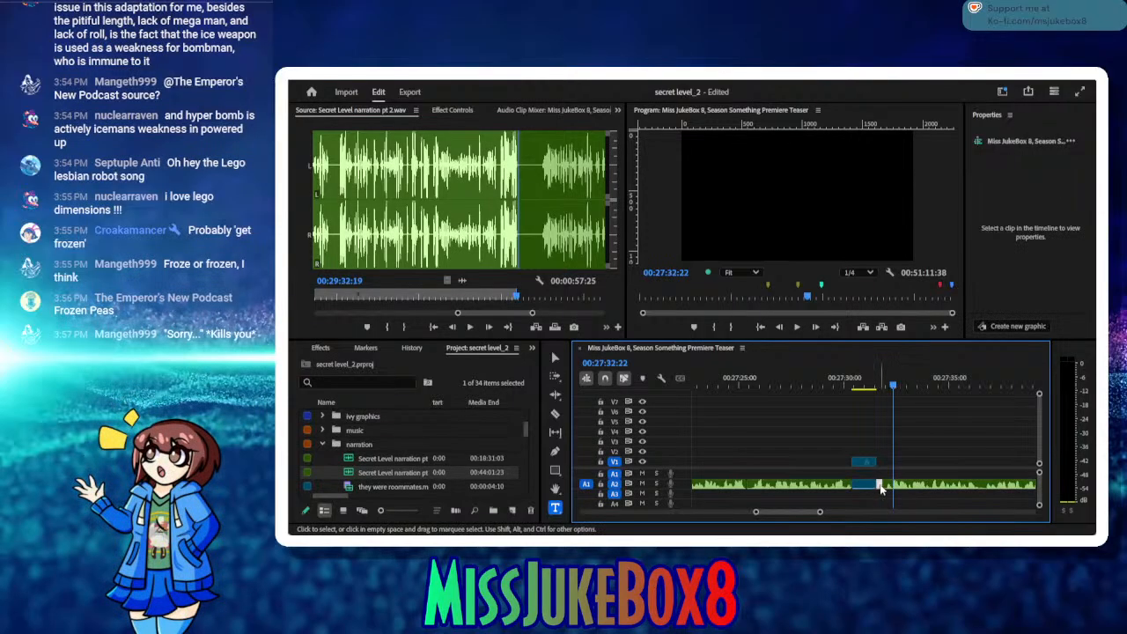
key(Delete)
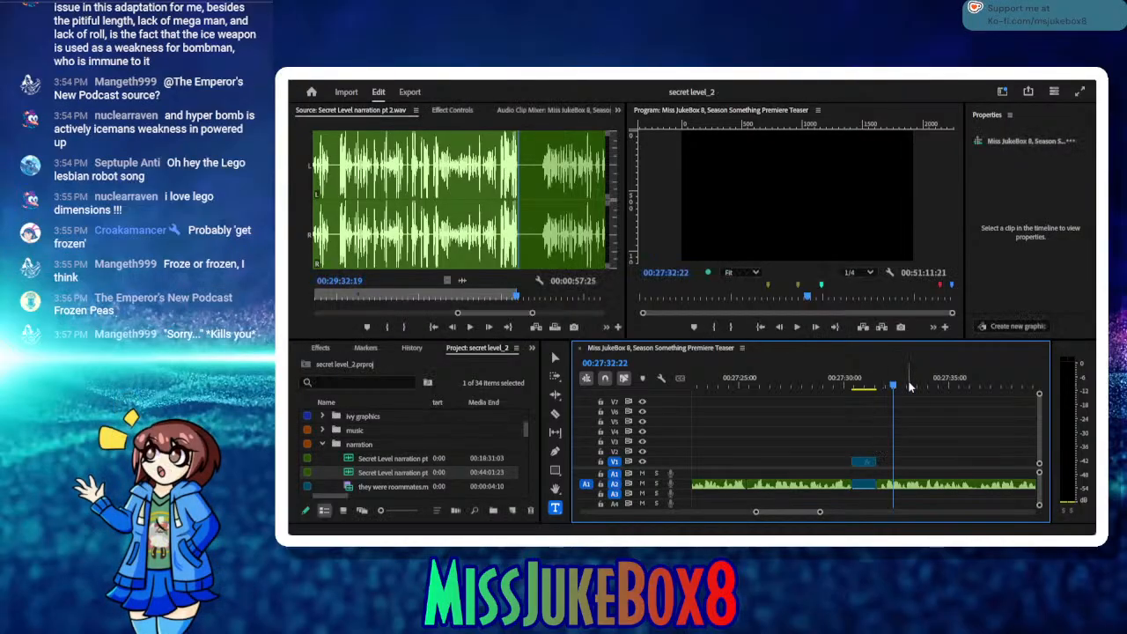
drag(908, 386, 894, 434)
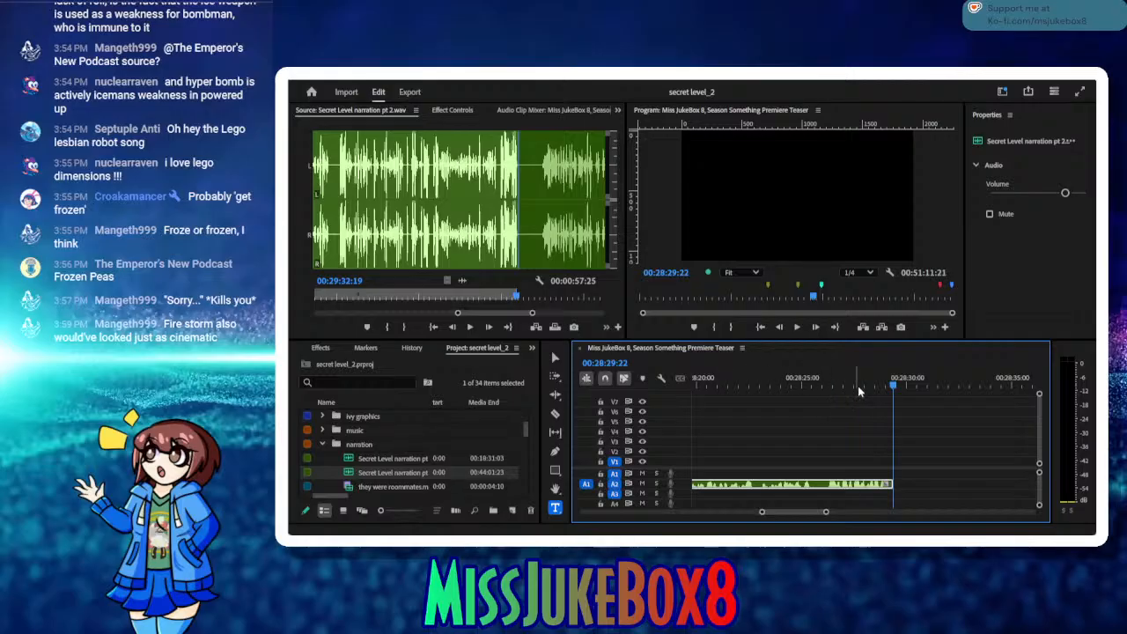
drag(860, 391, 895, 402)
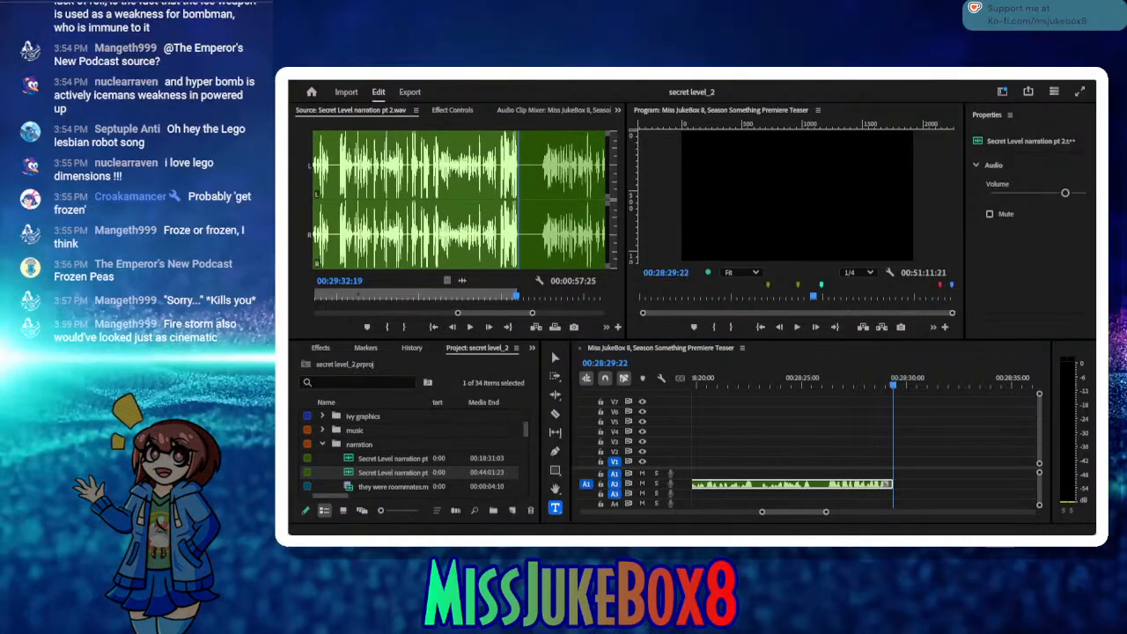
Step: Play the source narration past the silence and mark a new In point at 00:29:36:20
click(469, 326)
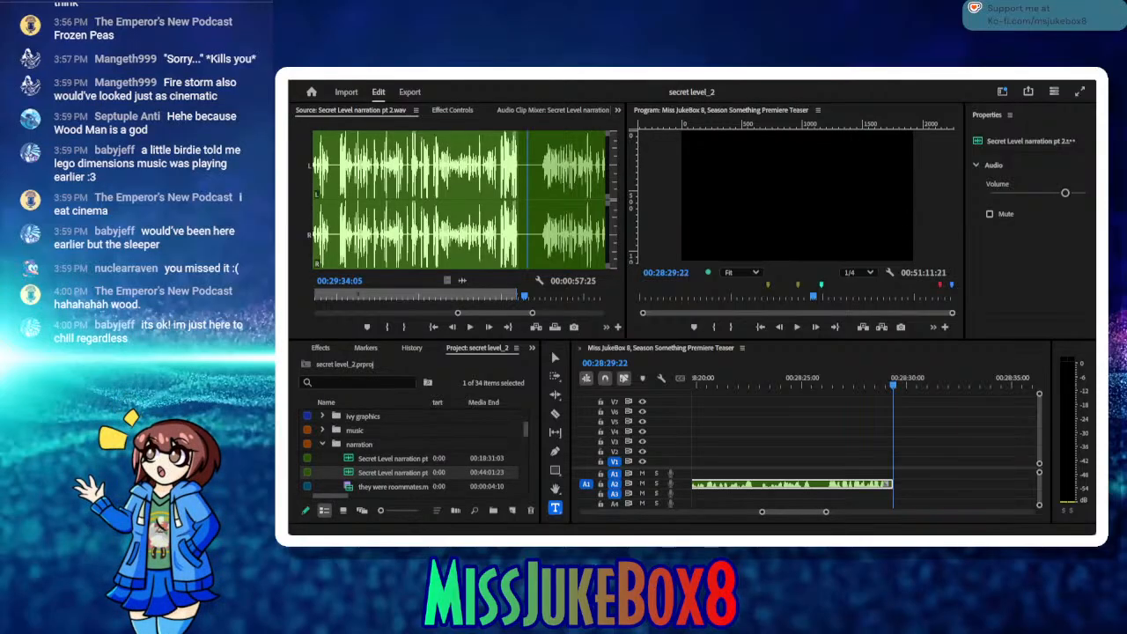
key(alt+Tab)
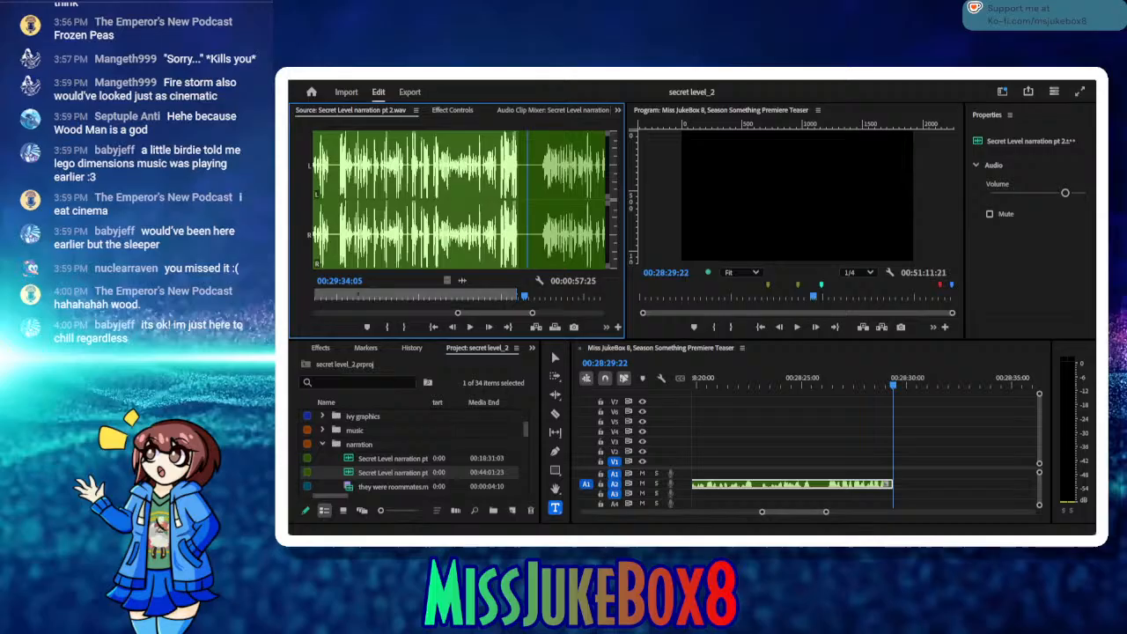
click(469, 327)
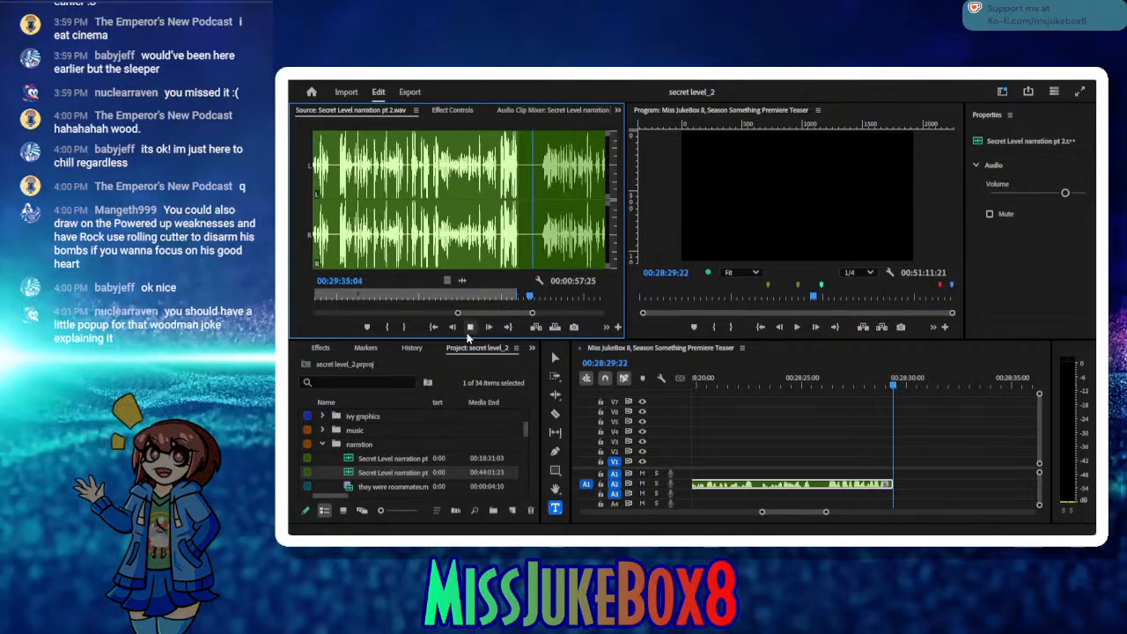
click(471, 327)
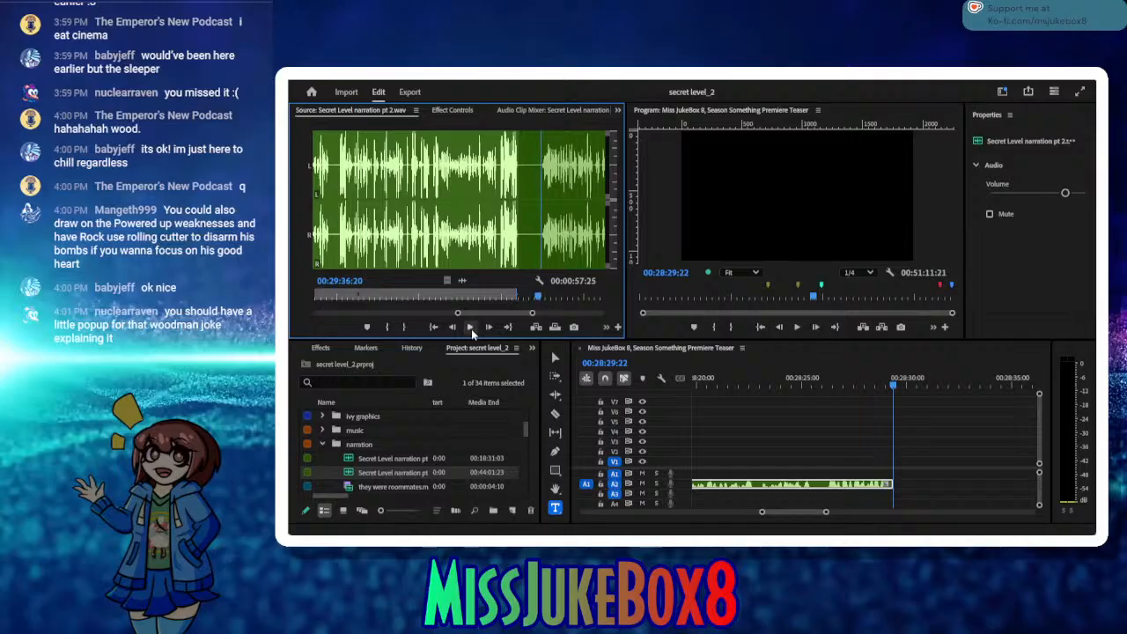
click(387, 328)
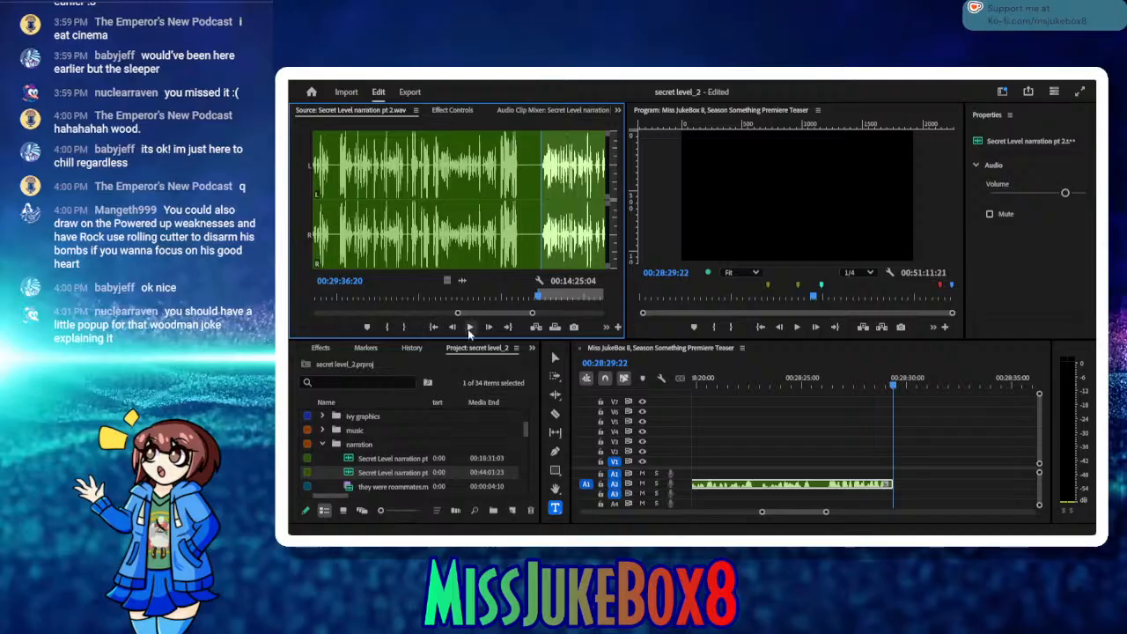
Step: Listen to the narration from the new In point and mark the Out point at 00:29:46:01
click(469, 327)
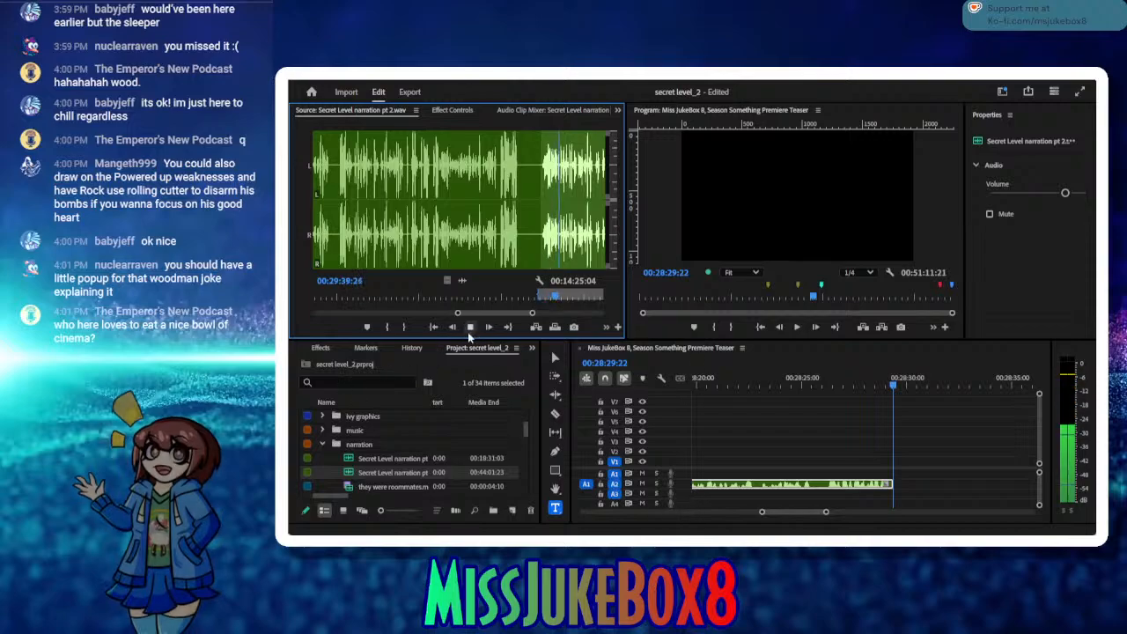
click(469, 328)
click(433, 326)
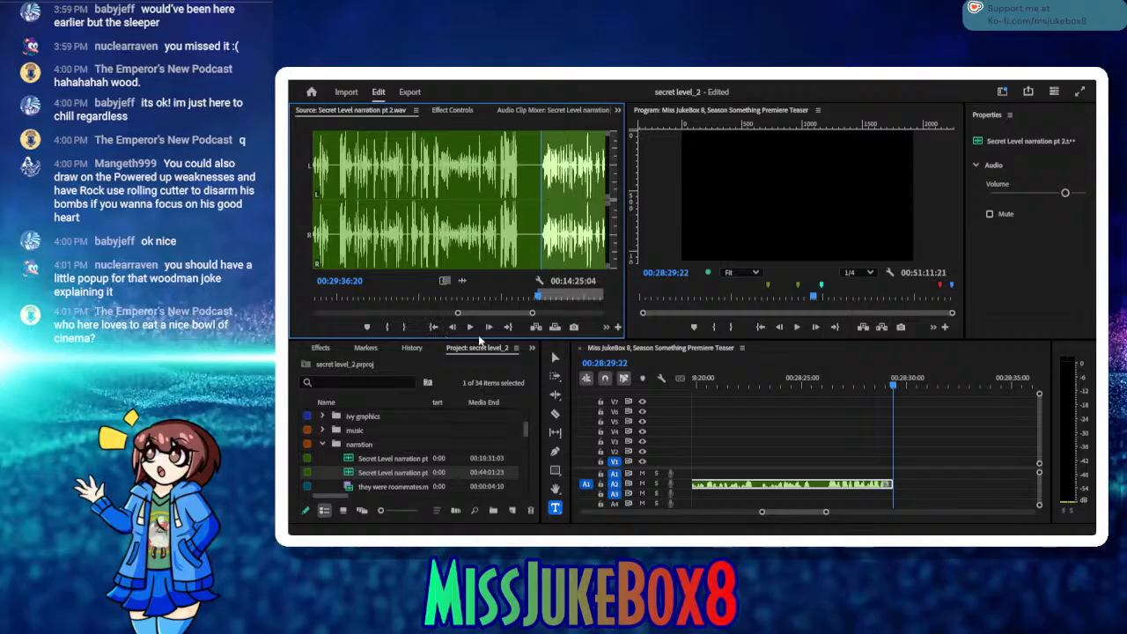
click(470, 327)
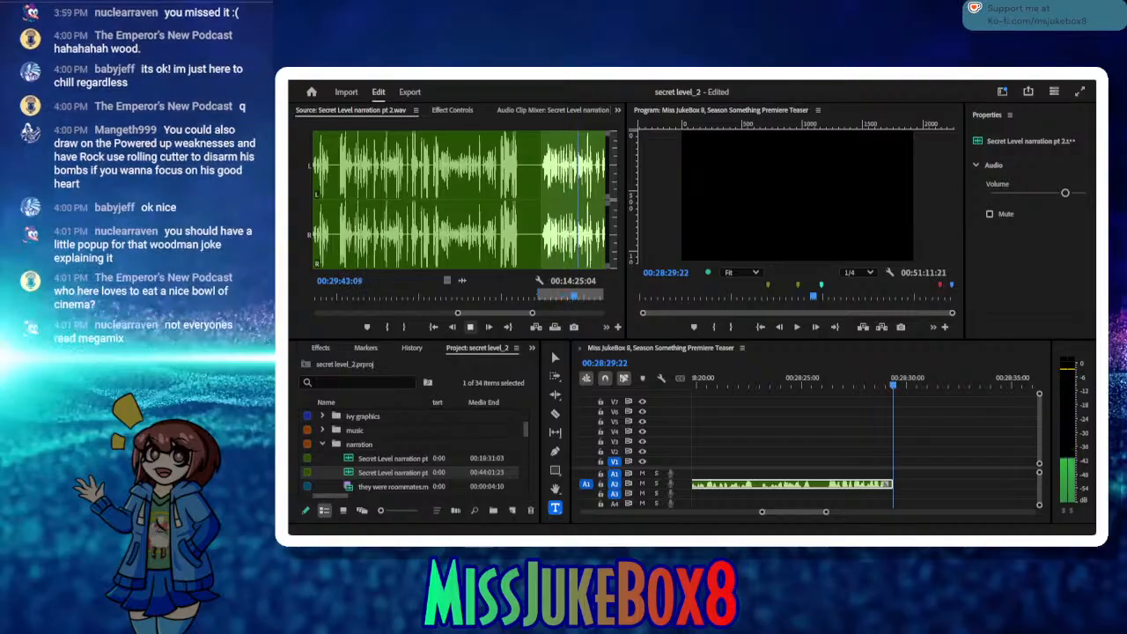
click(471, 326)
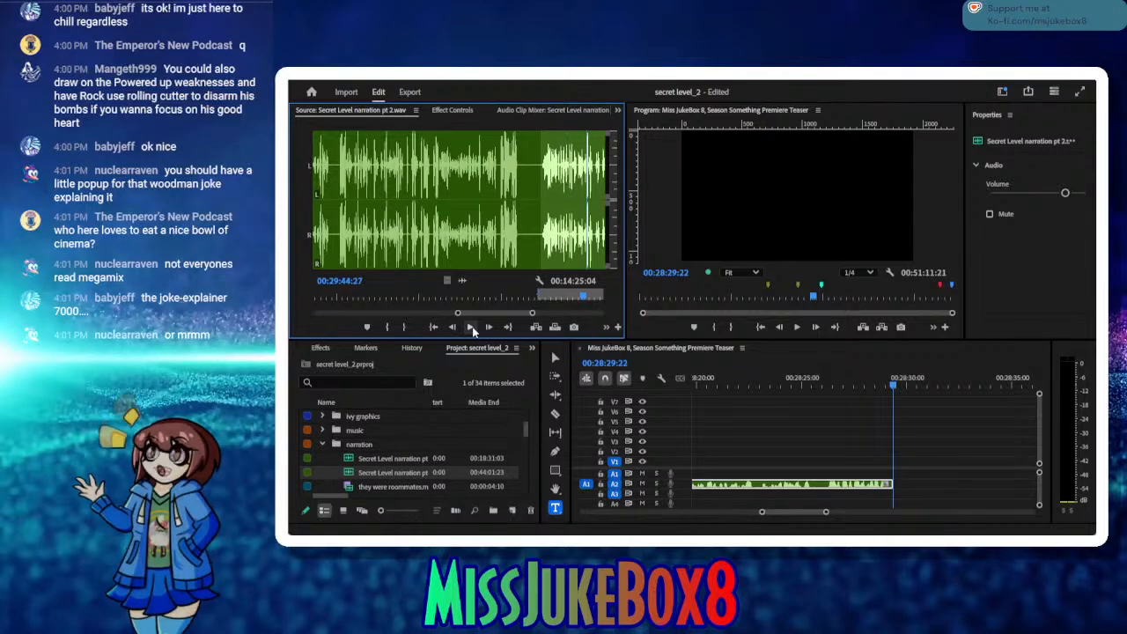
click(472, 327)
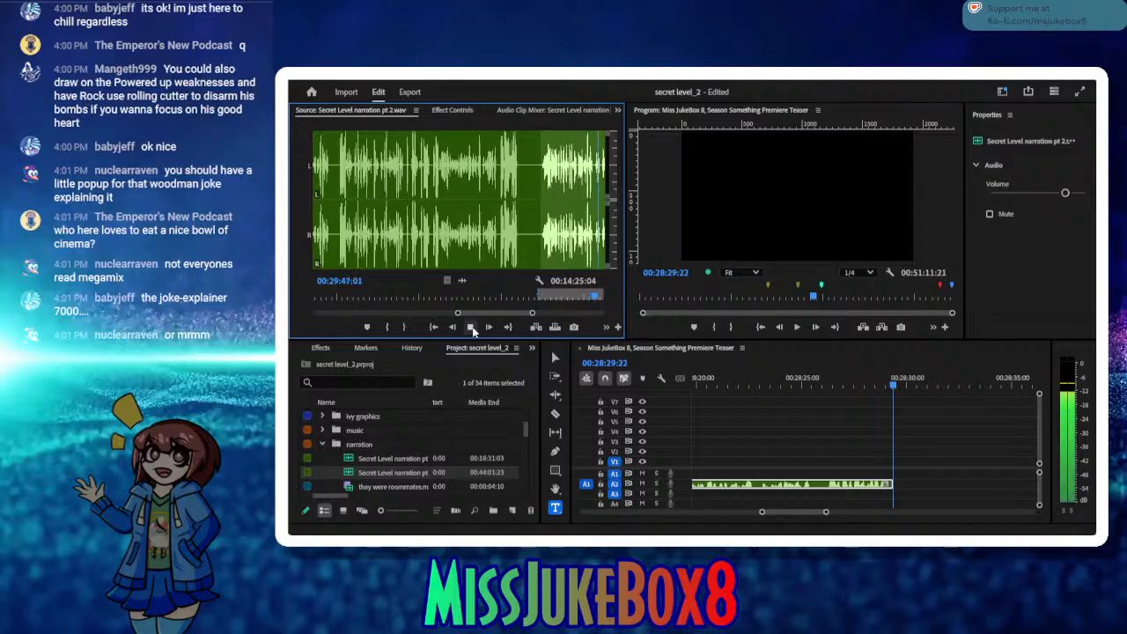
click(472, 328)
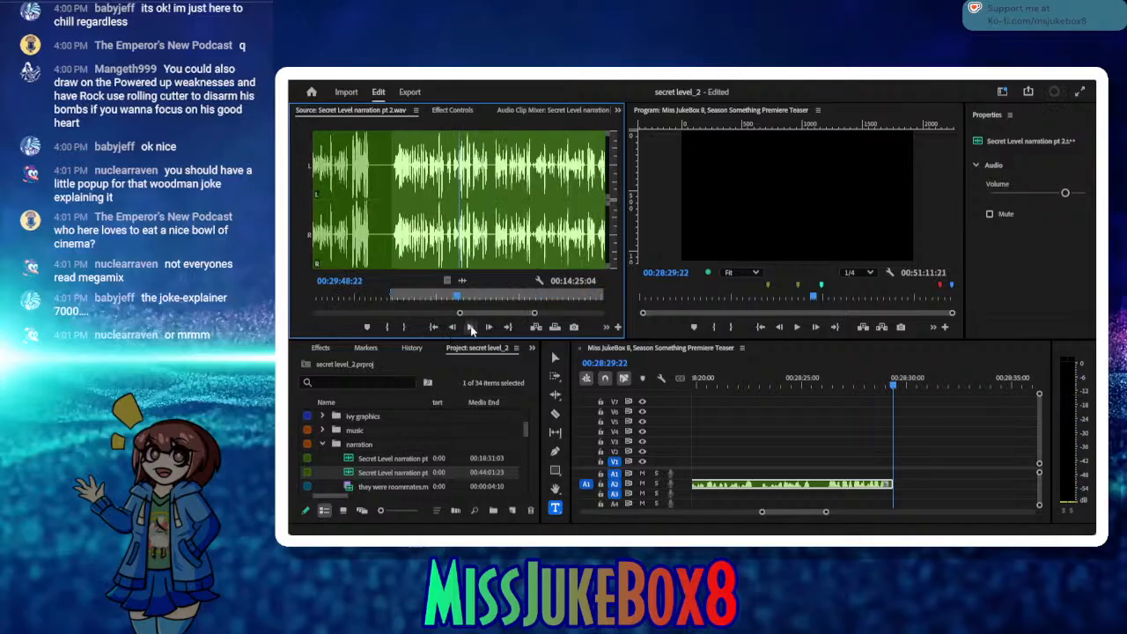
drag(460, 299, 447, 299)
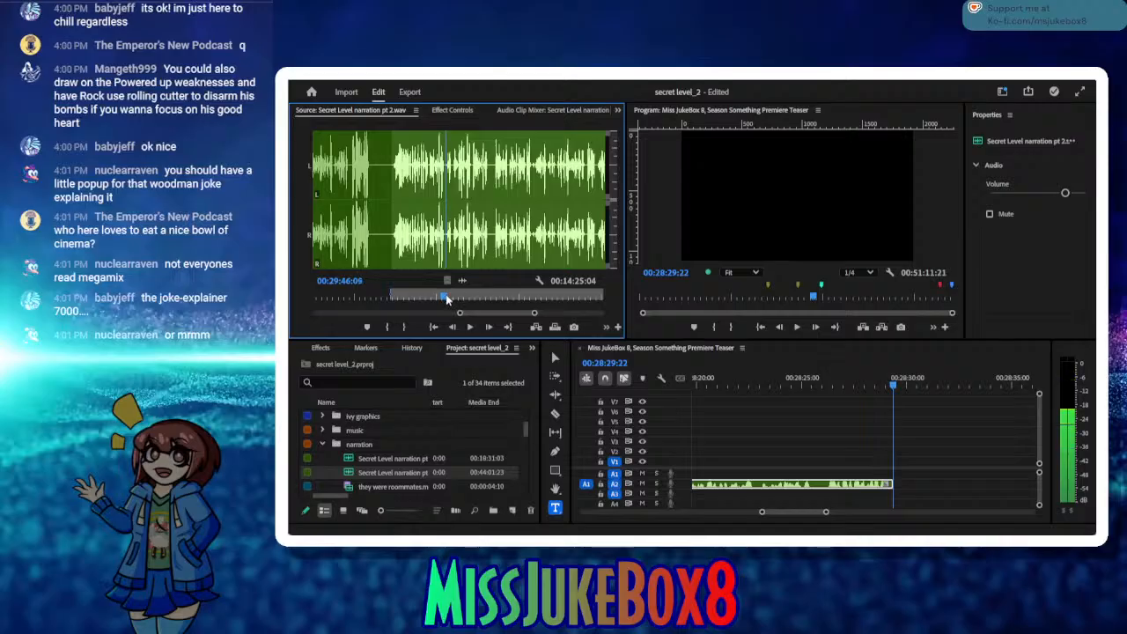
click(452, 327)
click(451, 327)
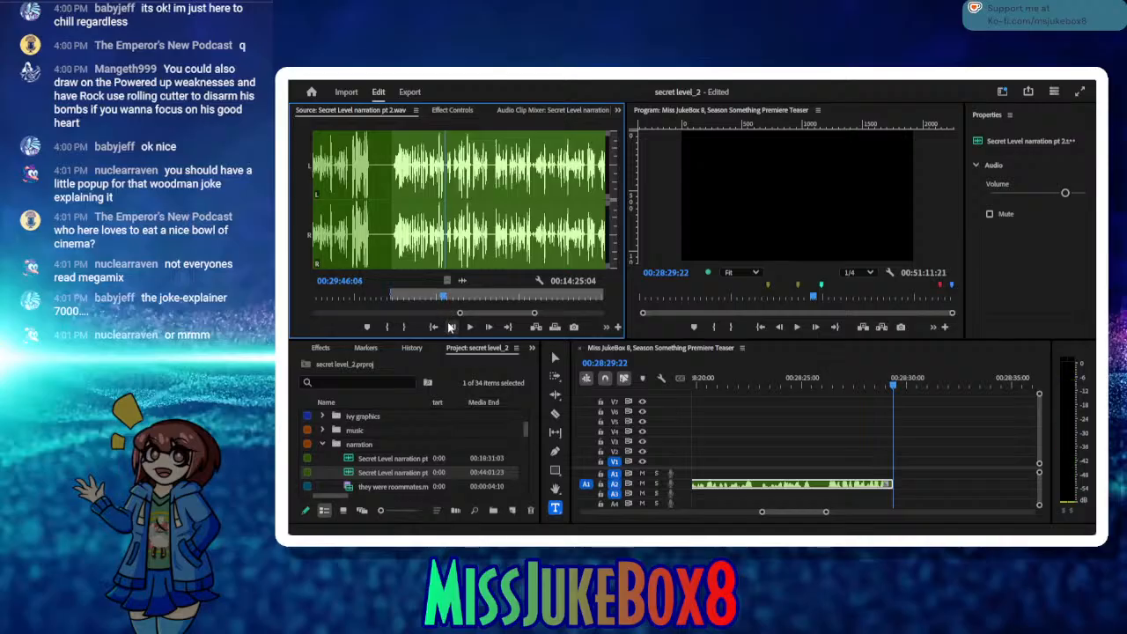
click(452, 327)
click(452, 328)
click(452, 327)
click(405, 327)
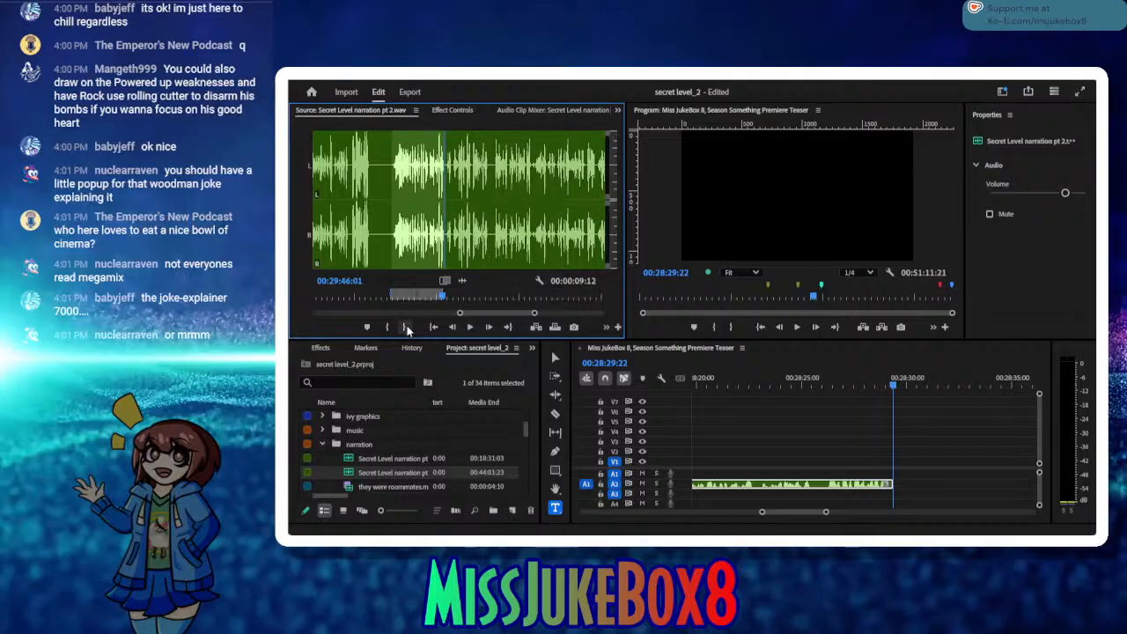
Step: Insert the marked narration range into the sequence at 00:28:29:25 and play from before the join through to 00:28:39:14
click(819, 331)
click(818, 332)
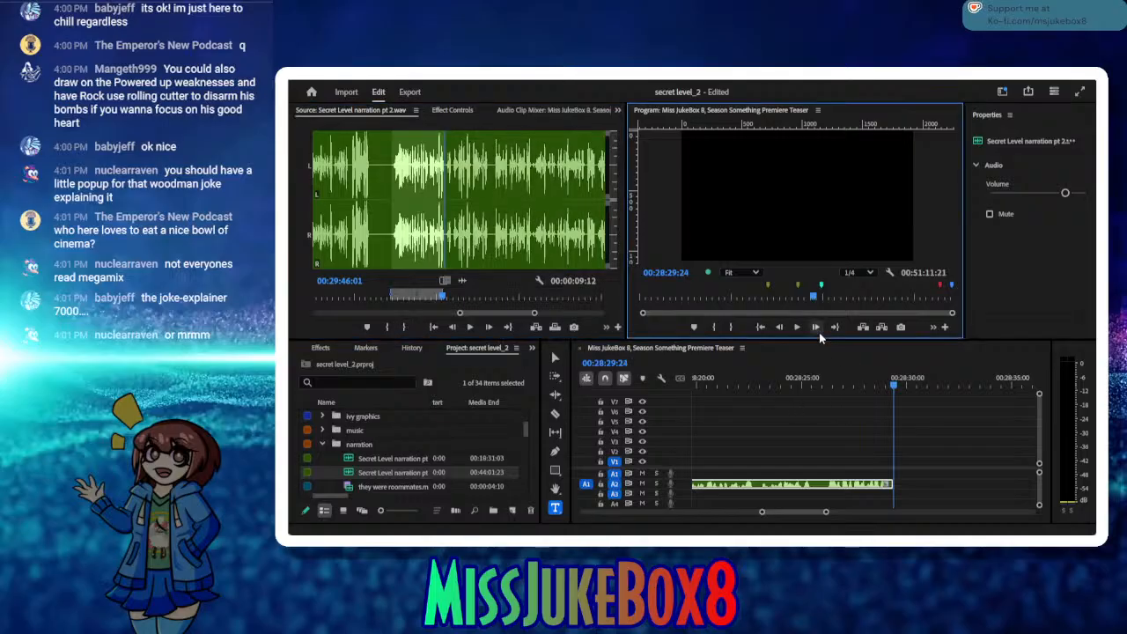
click(536, 328)
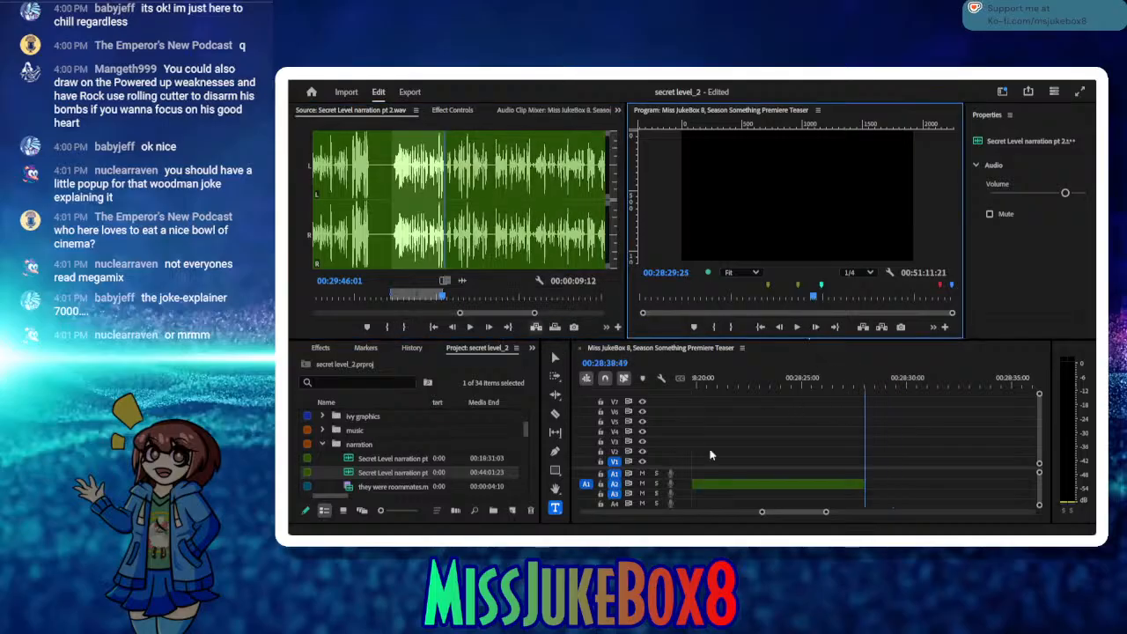
drag(690, 388, 792, 435)
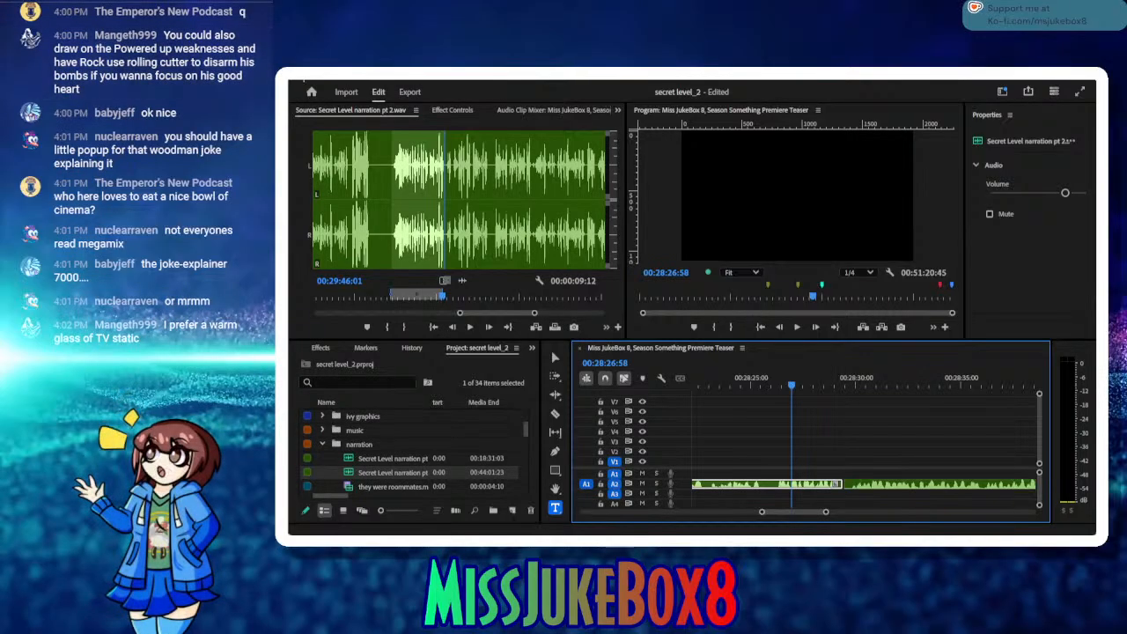
click(796, 327)
click(795, 327)
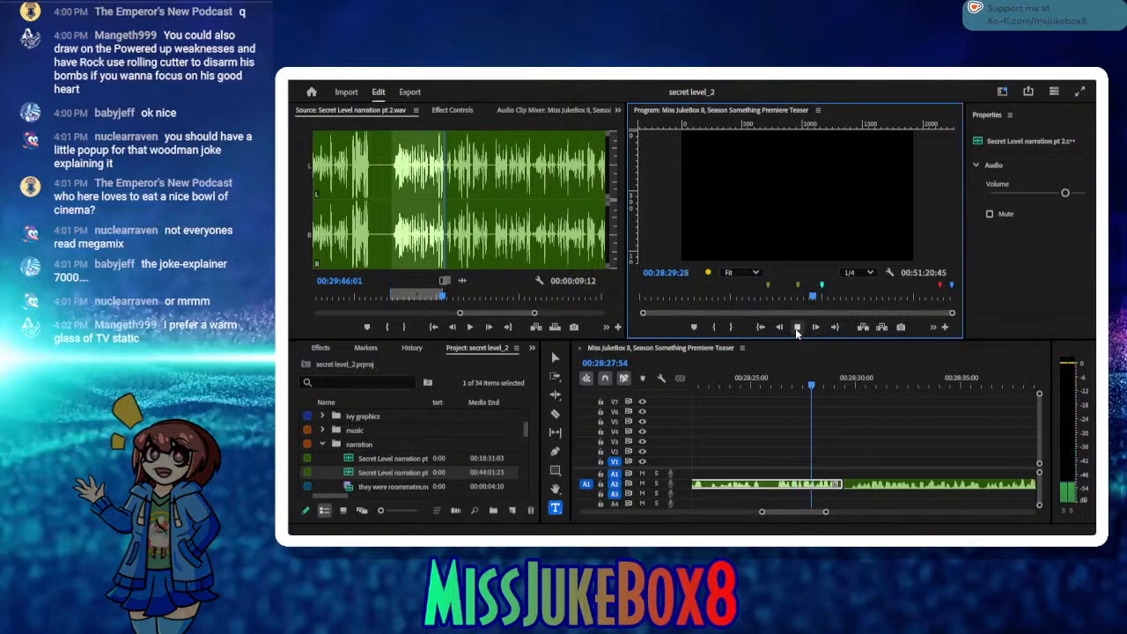
click(797, 327)
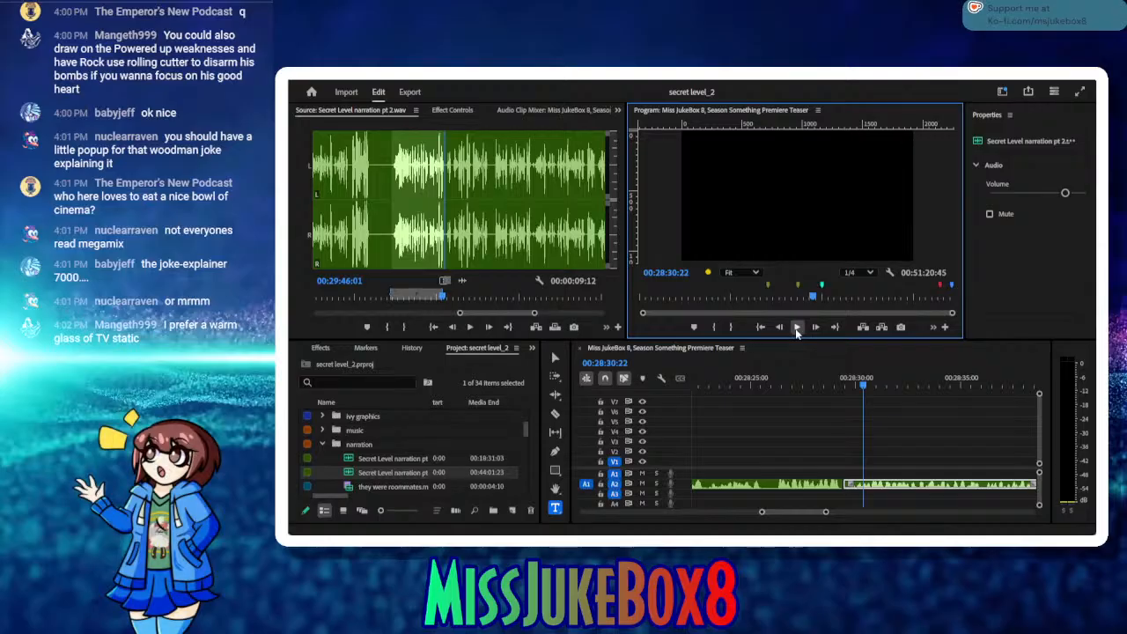
click(796, 328)
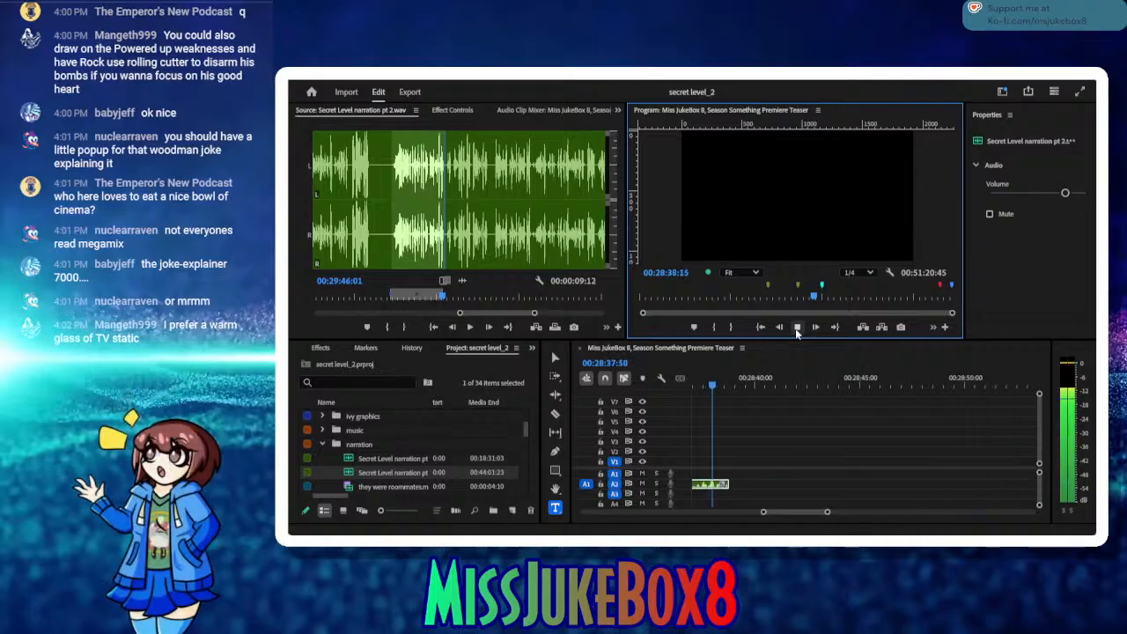
click(797, 328)
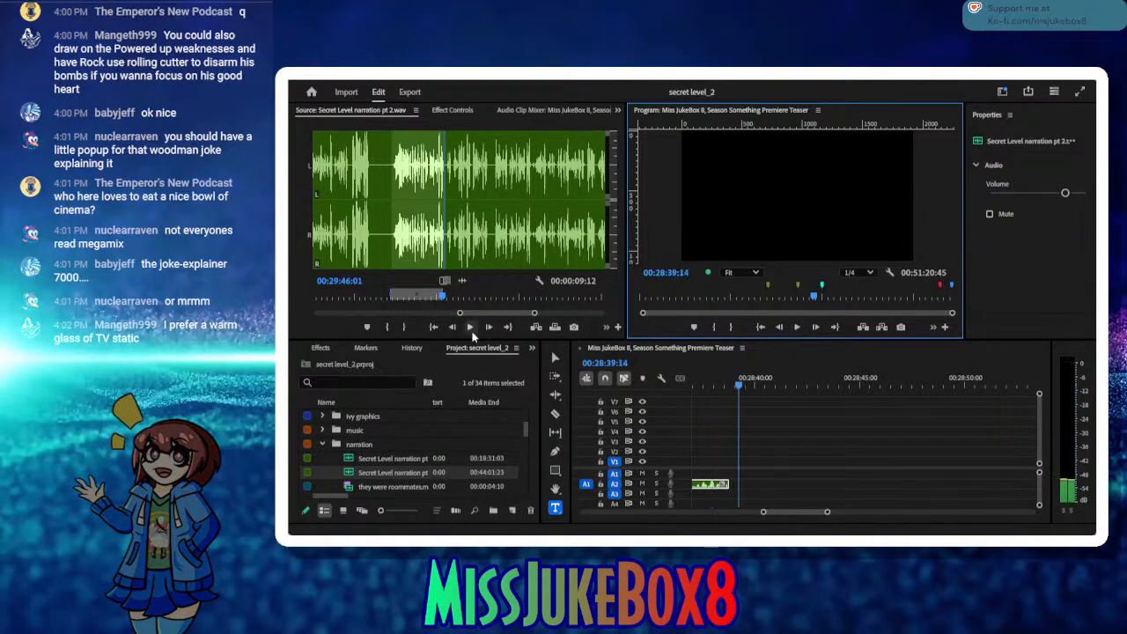
Step: Play the source narration onward and mark the next In point at 00:29:47:16
click(470, 327)
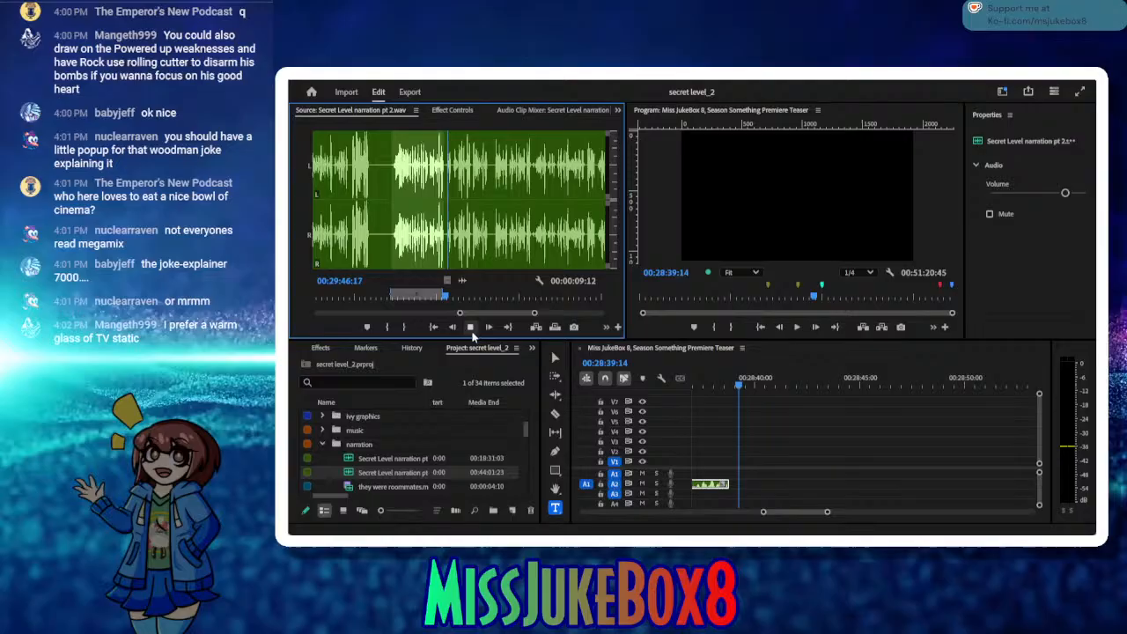
click(387, 327)
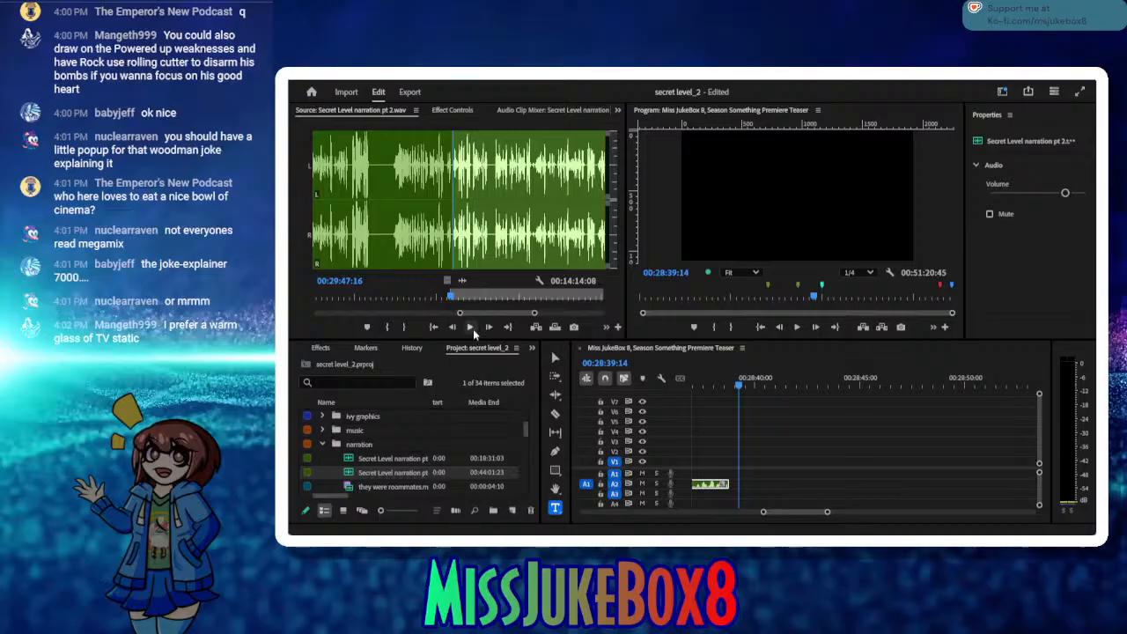
Step: Listen to the source narration from the In point, replay its first phrase, and mark the Out point at 00:29:51:00
click(473, 329)
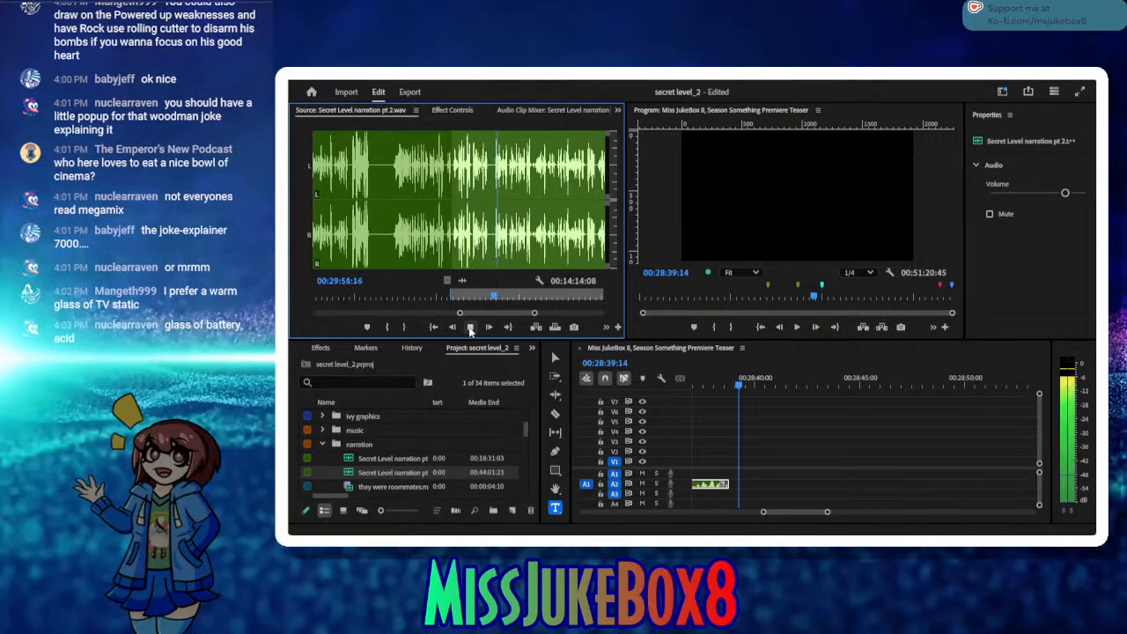
click(469, 327)
click(484, 295)
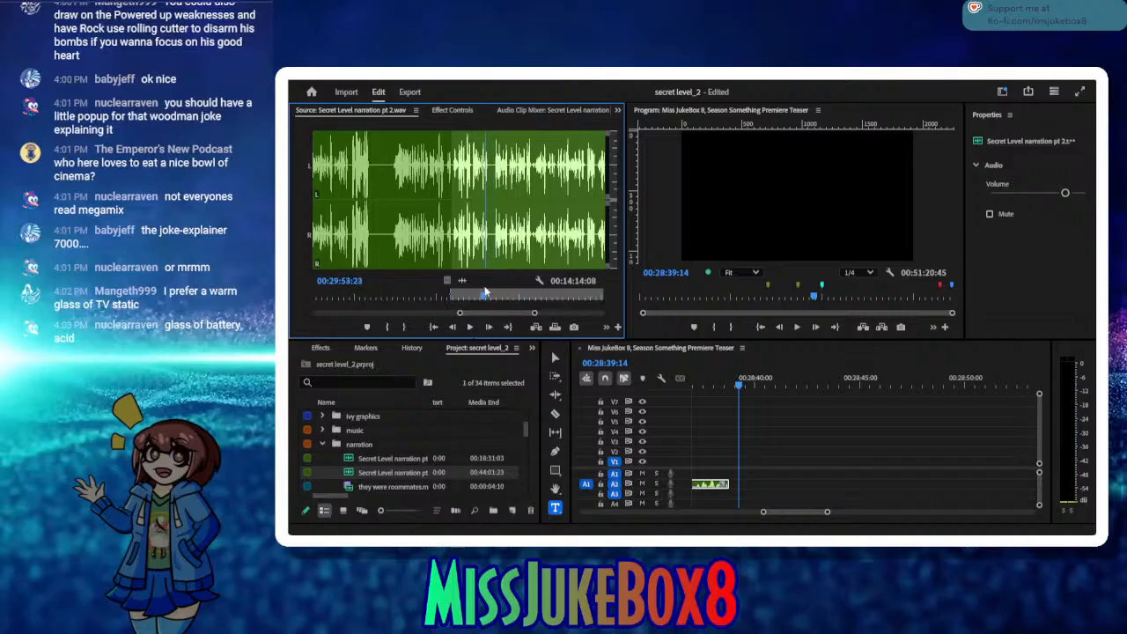
click(466, 294)
click(469, 328)
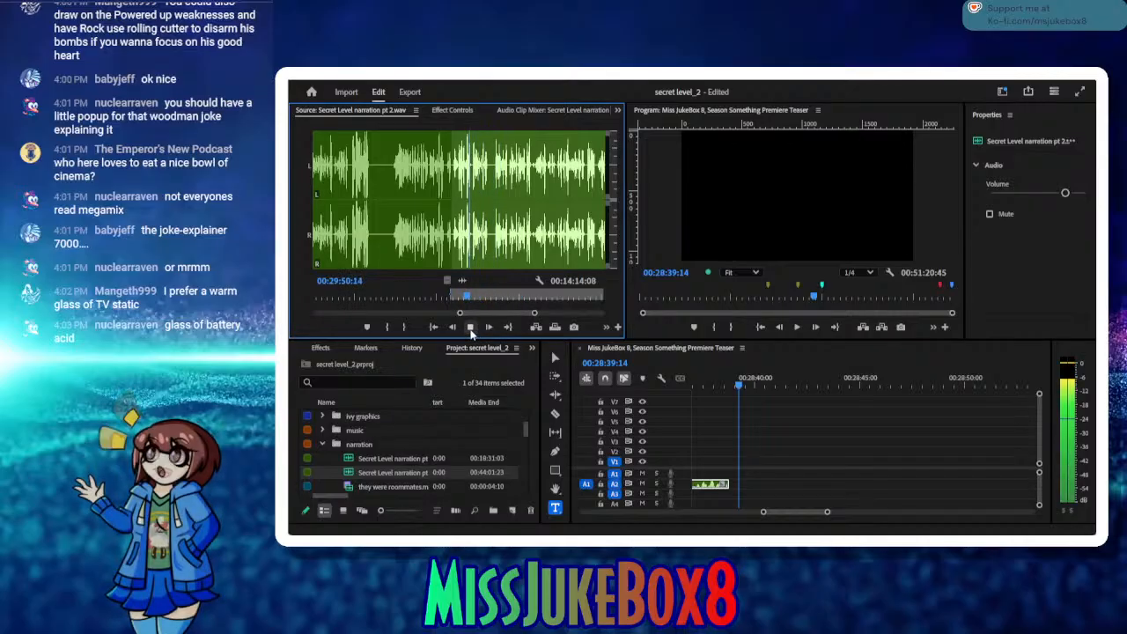
click(469, 327)
click(404, 327)
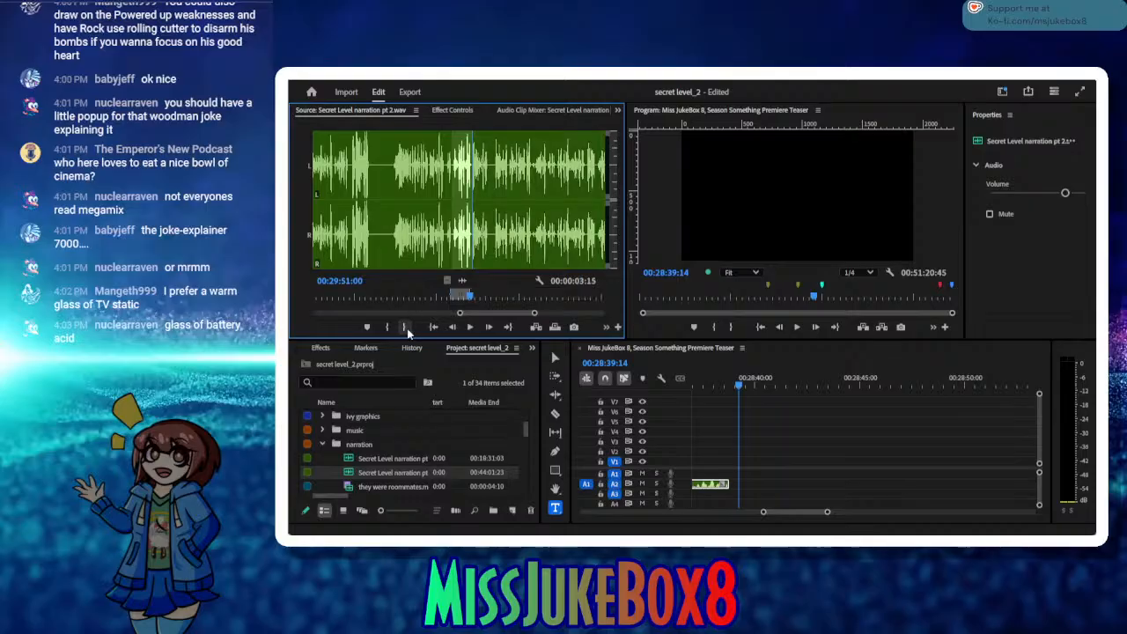
Step: Insert the marked narration range into the sequence at 00:28:39:14, ripple-delete the gap before it, and save the project
click(536, 327)
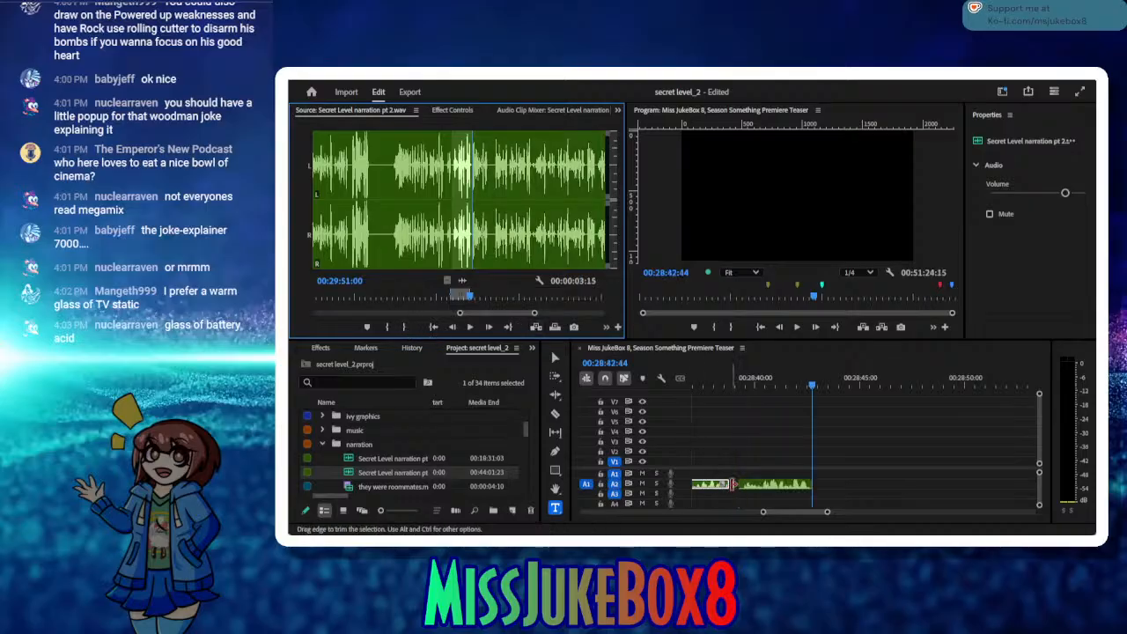
click(733, 483)
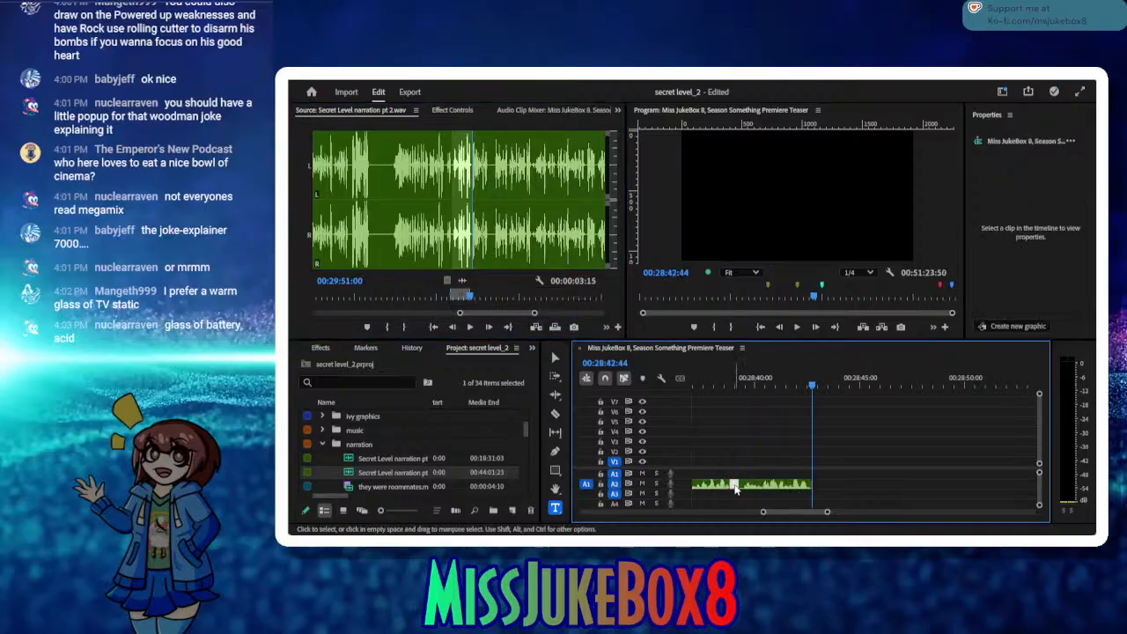
key(shift+Delete)
click(555, 328)
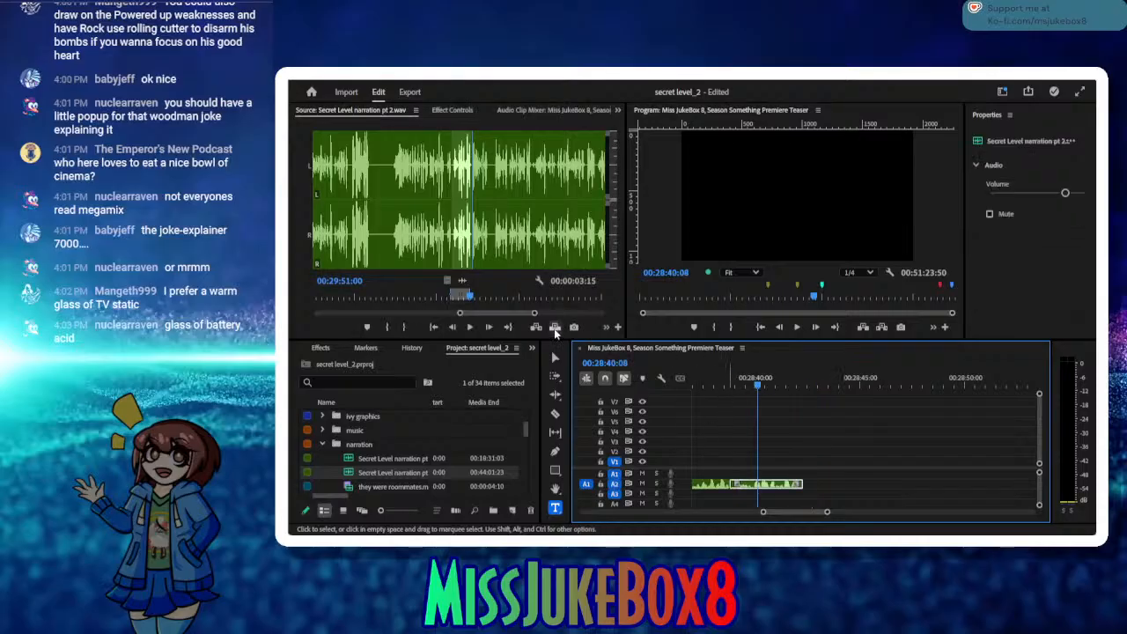
Step: Play the source narration onward and mark the next In point at 00:29:55:02
click(469, 327)
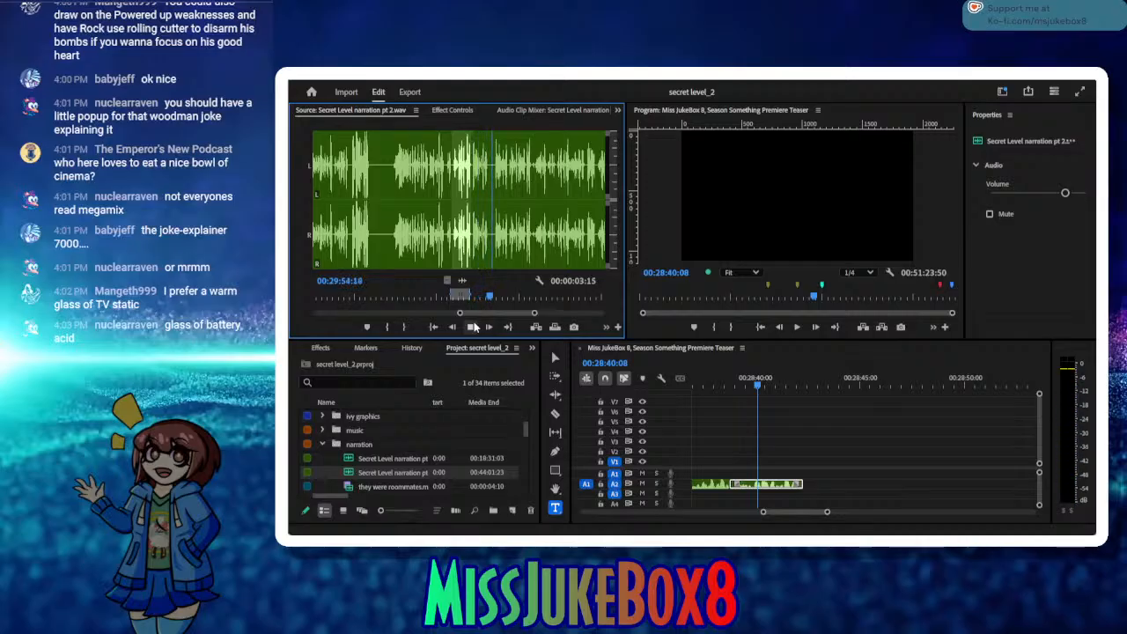
click(474, 327)
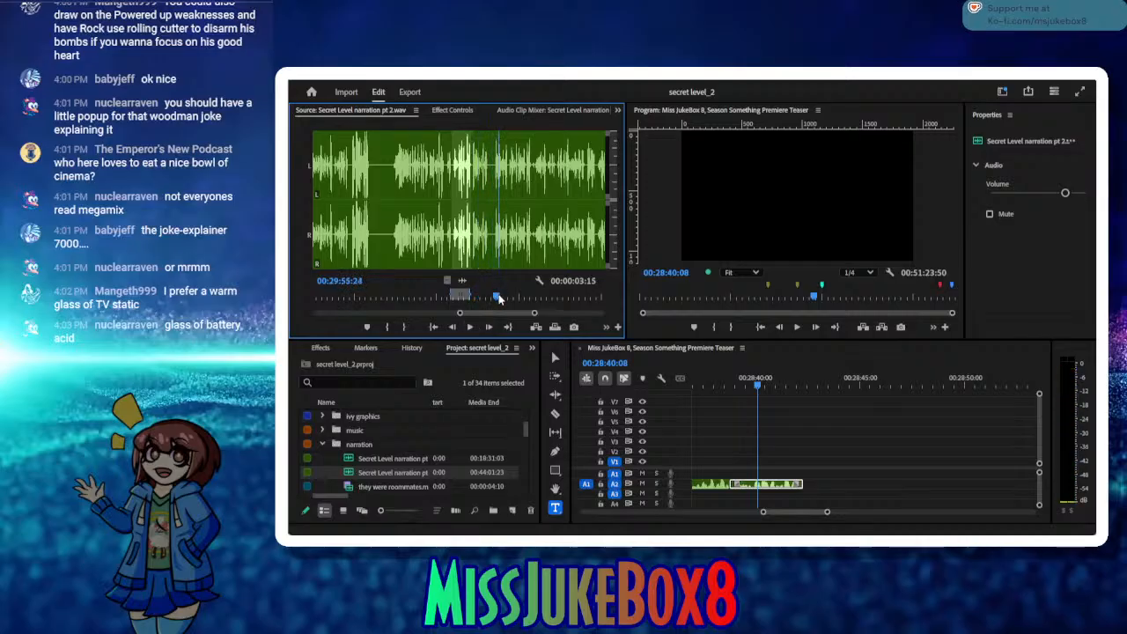
drag(499, 298, 493, 298)
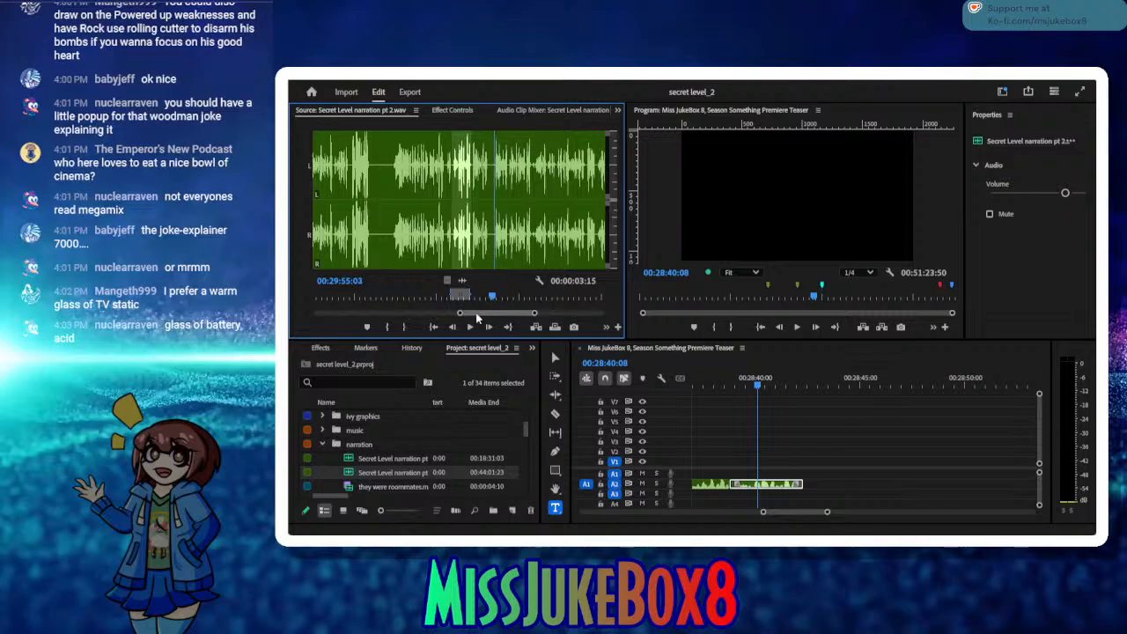
click(387, 327)
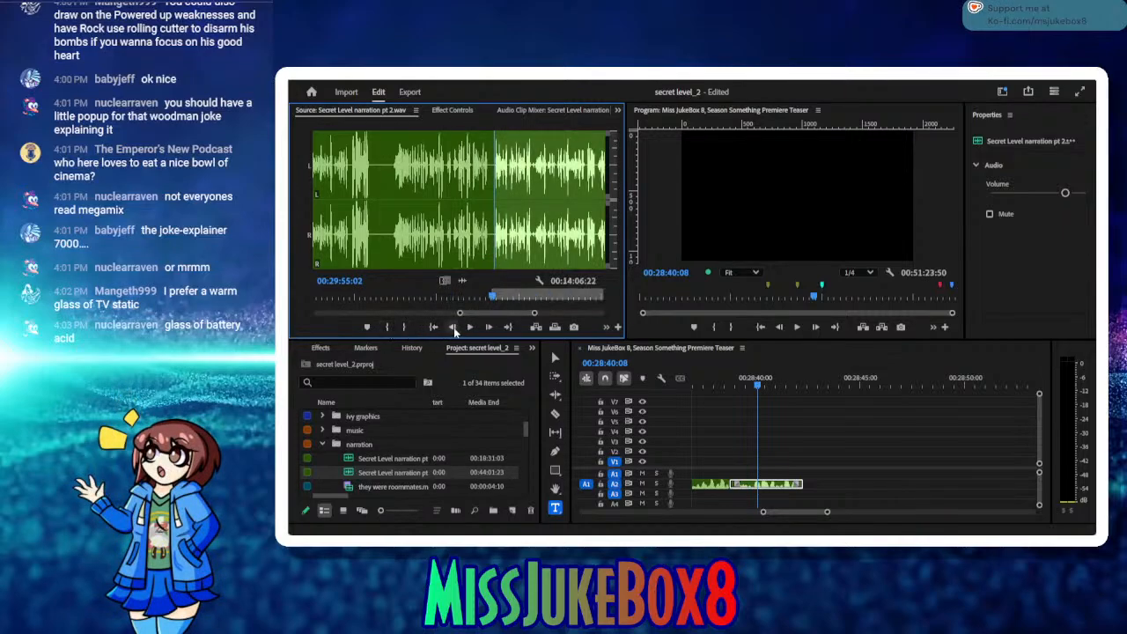
Step: Listen to the source narration from the In point past 00:30:21, replaying passages to find where the good take ends
click(470, 327)
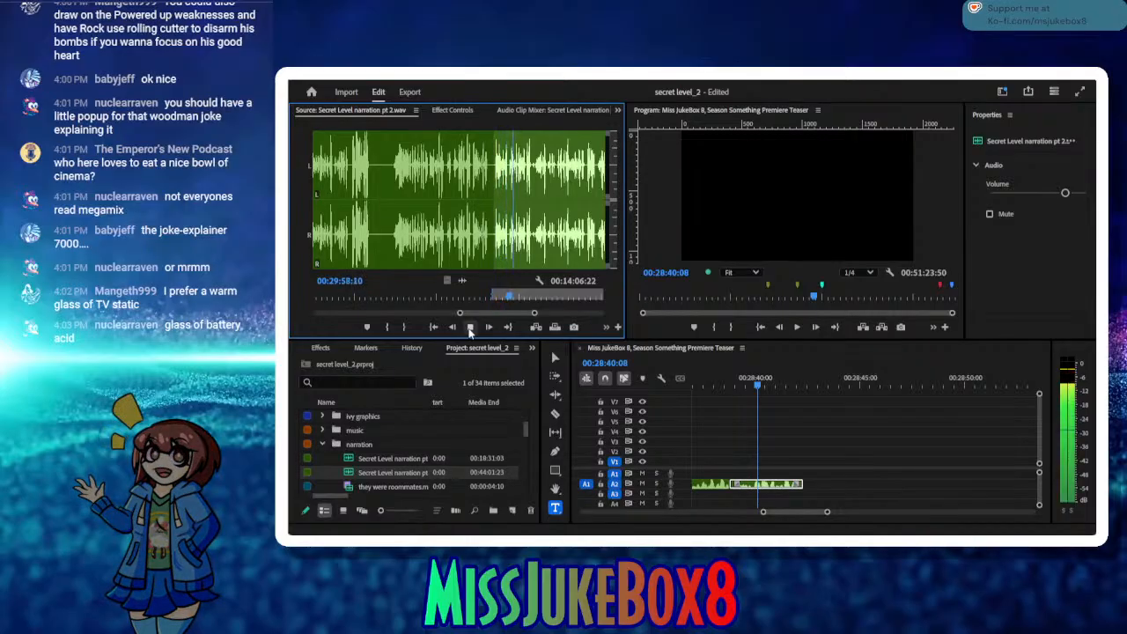
click(470, 328)
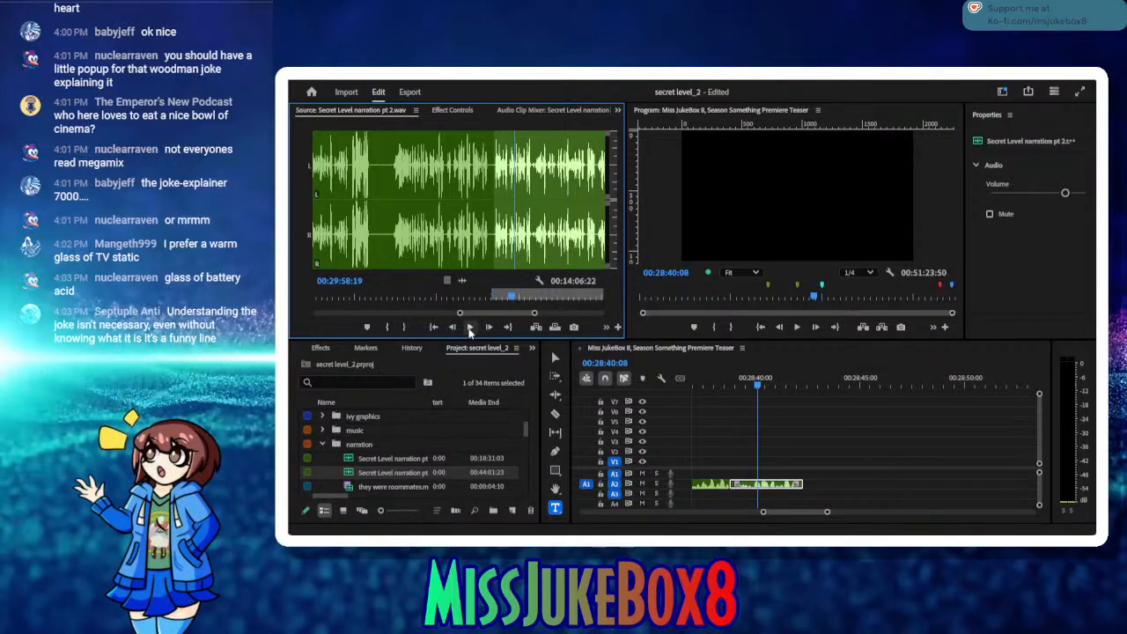
click(430, 327)
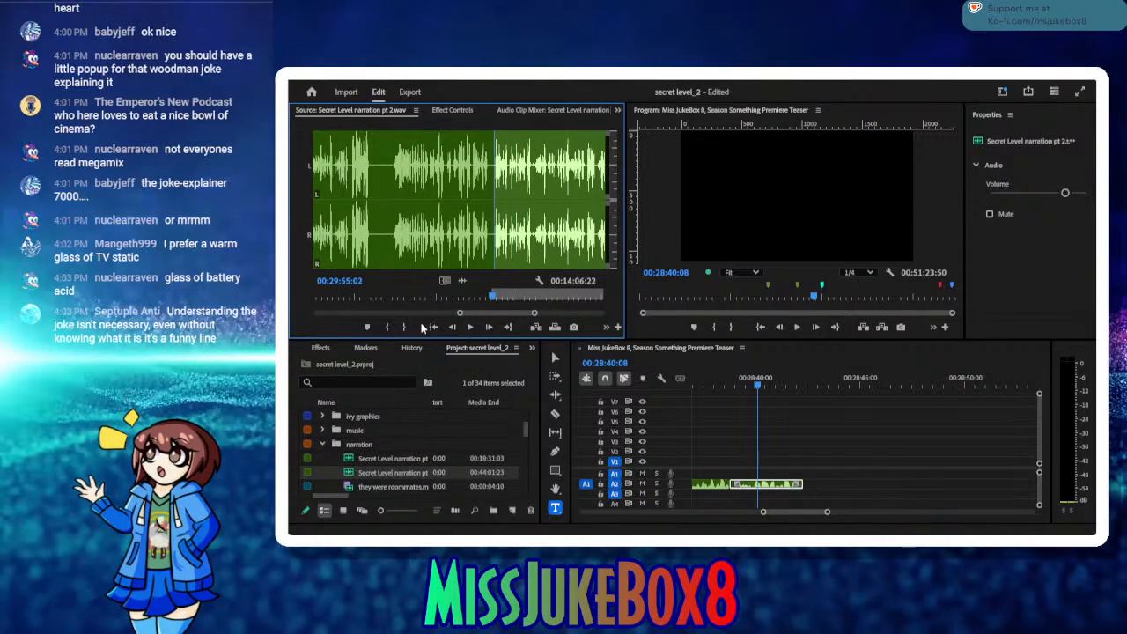
click(471, 328)
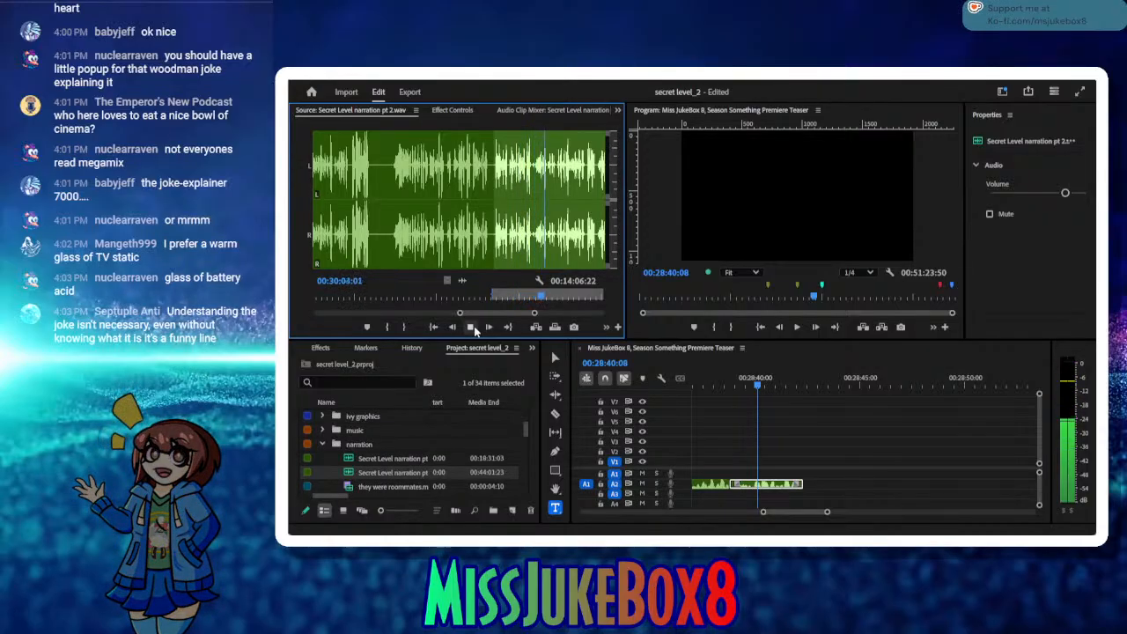
click(471, 327)
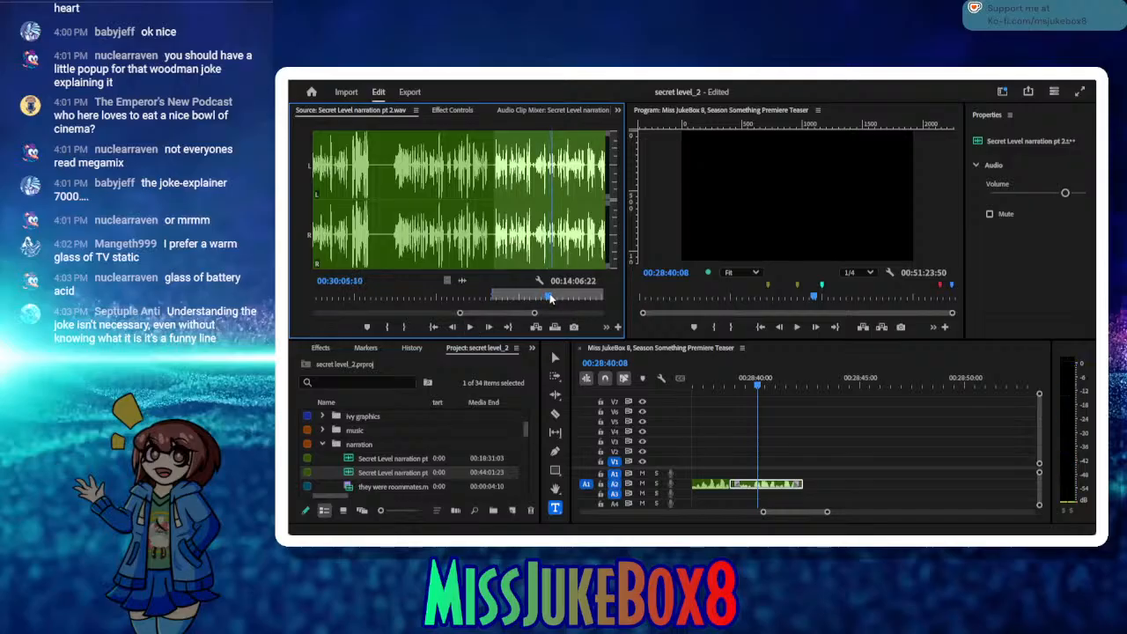
drag(539, 295, 523, 291)
click(471, 326)
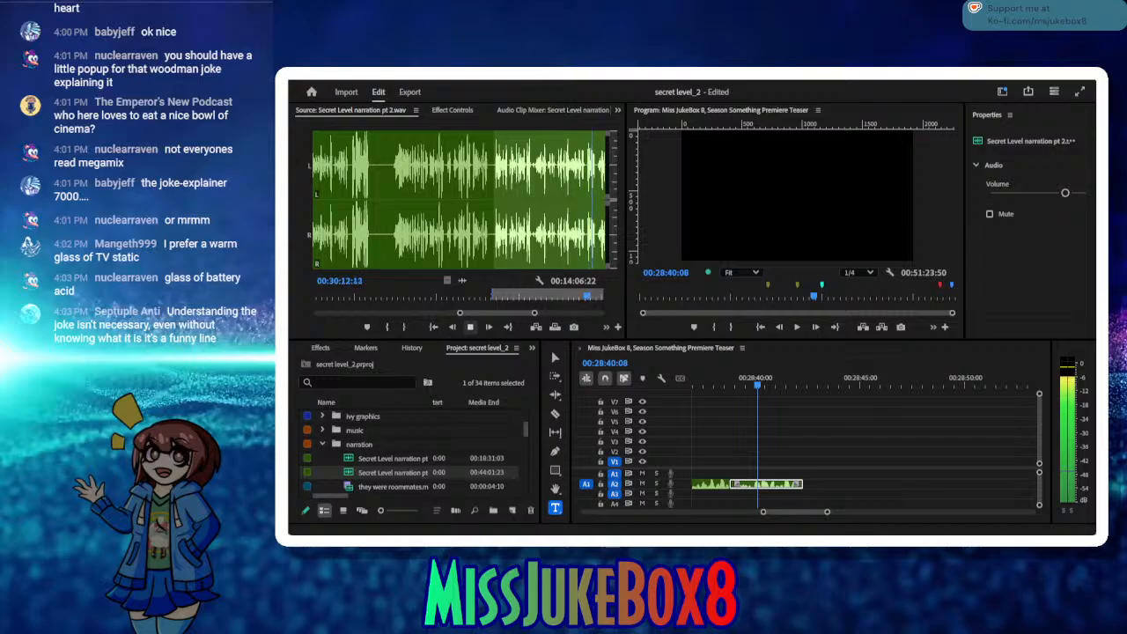
click(469, 327)
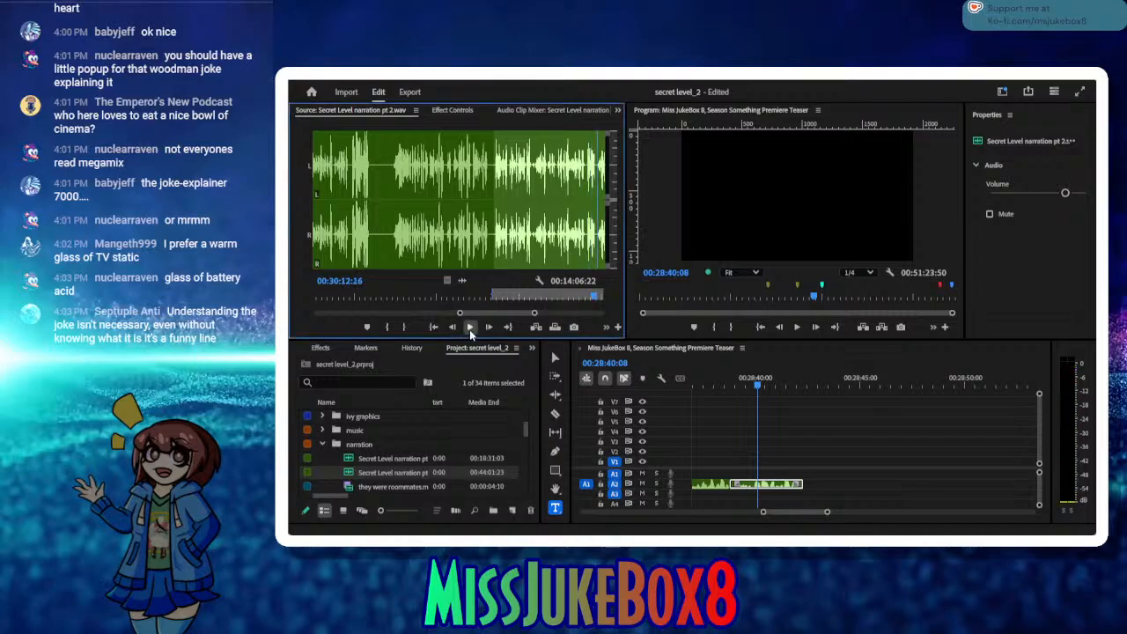
click(469, 327)
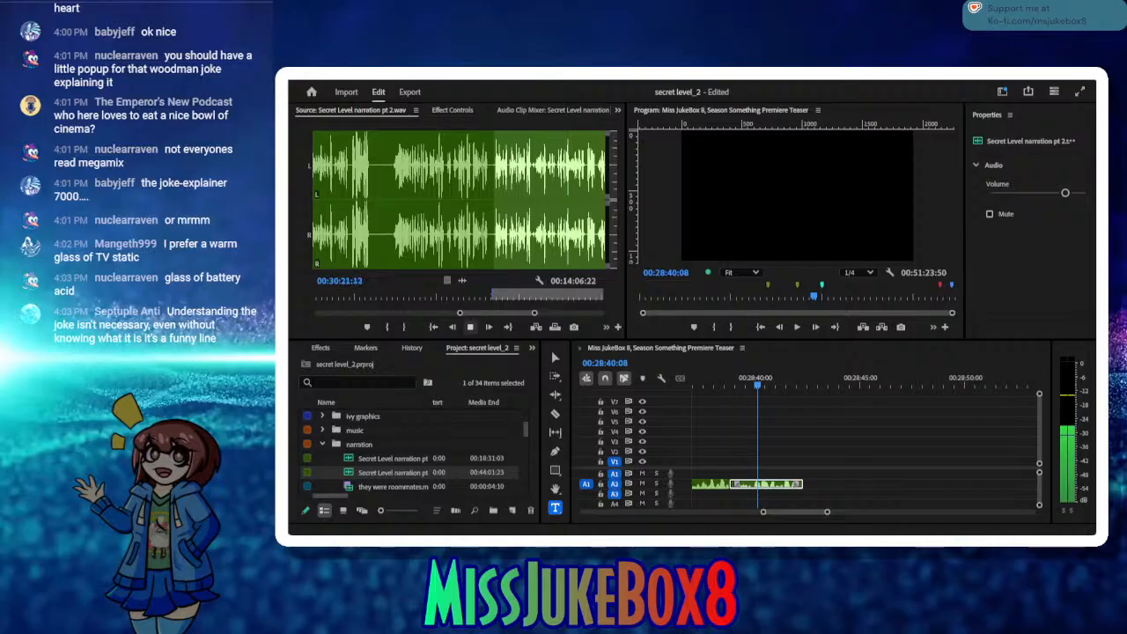
click(472, 327)
click(472, 328)
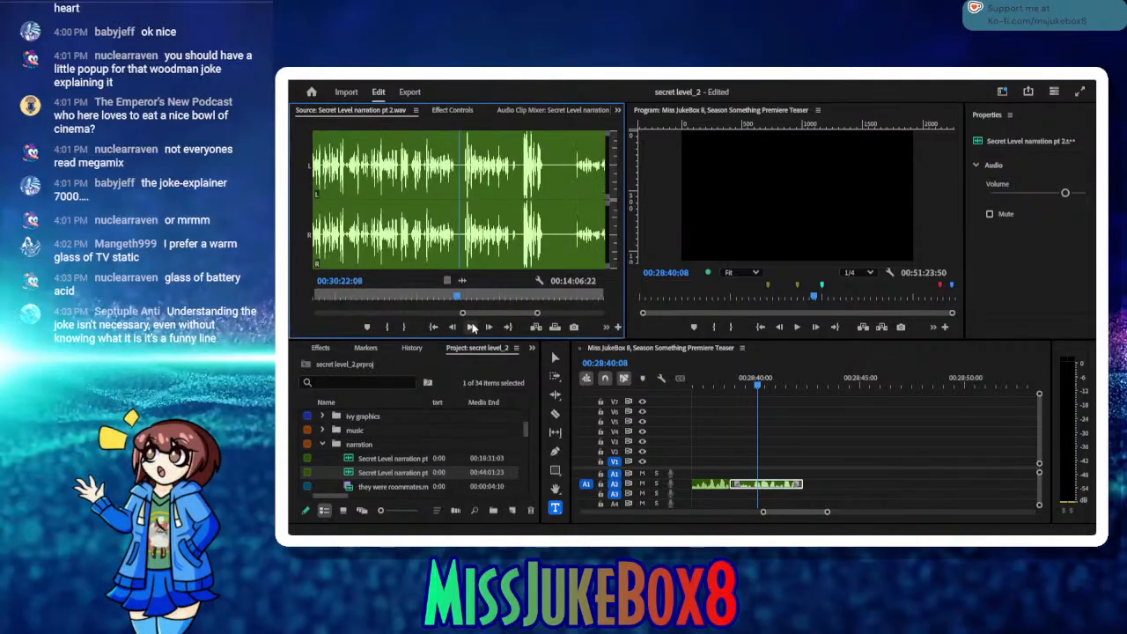
Step: Replay the narration from around 00:30:13 and mark the Out point at 00:30:15:17
click(393, 293)
click(468, 327)
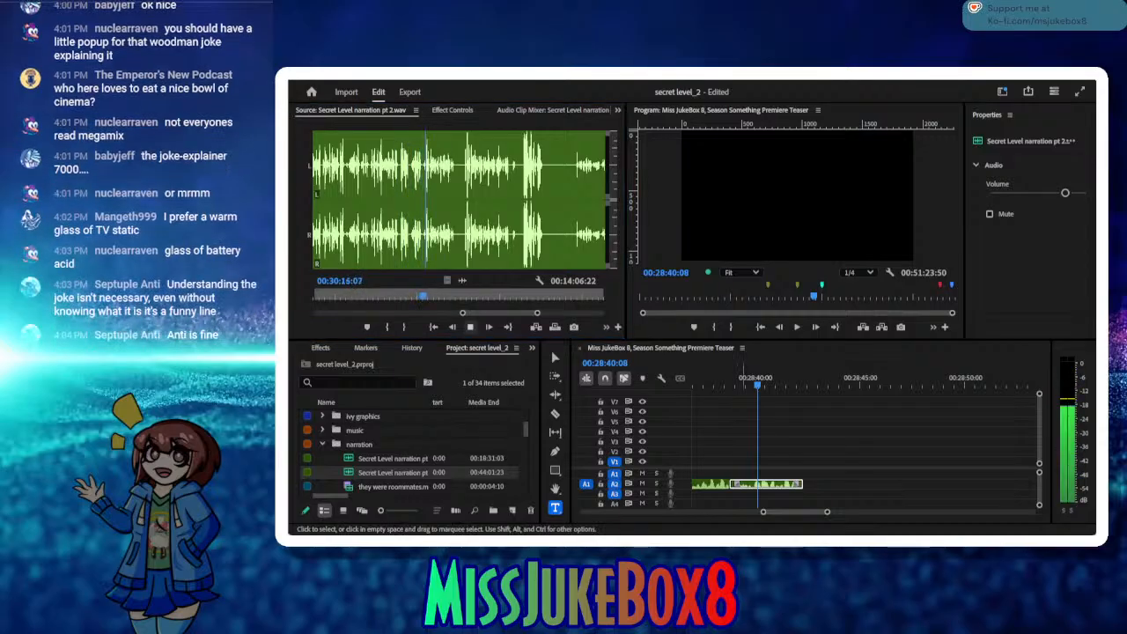
click(470, 328)
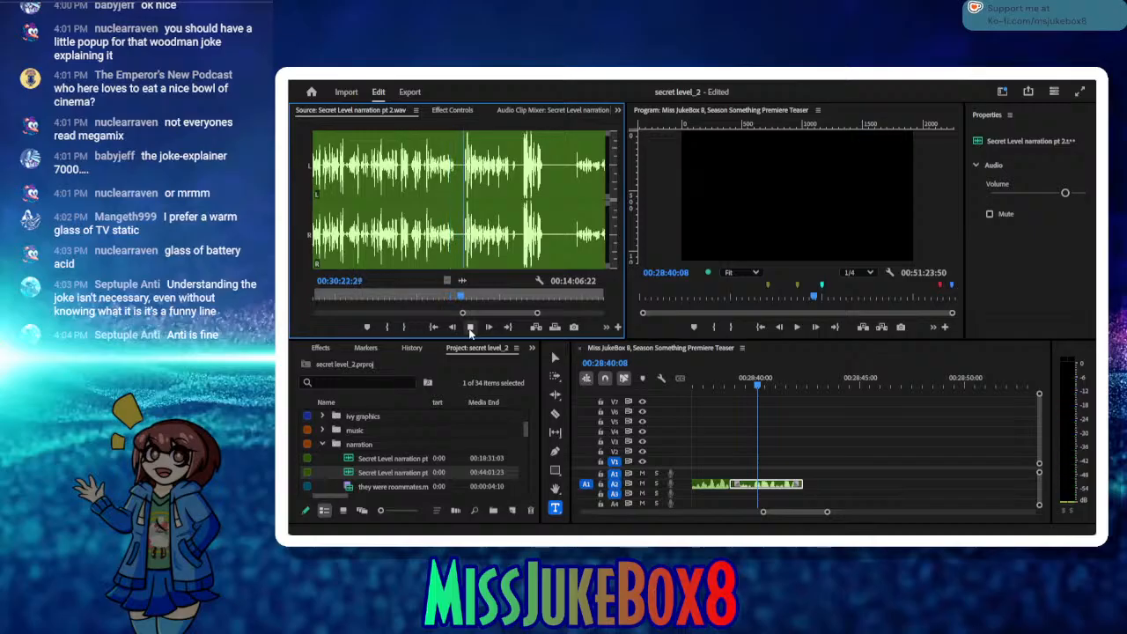
click(469, 331)
drag(439, 298, 401, 290)
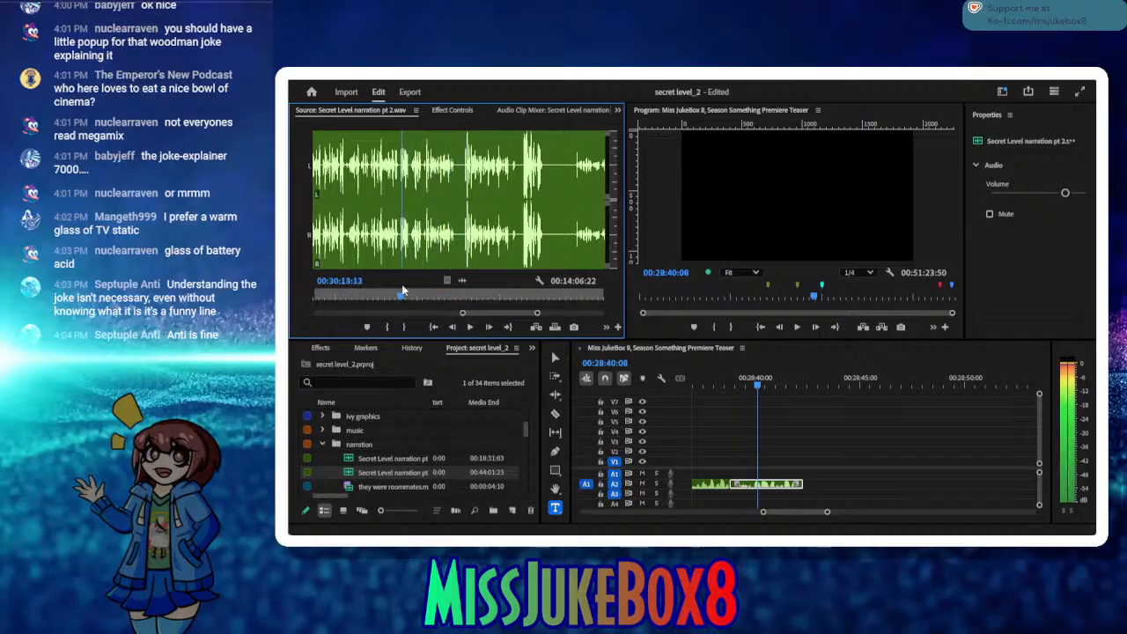
click(470, 327)
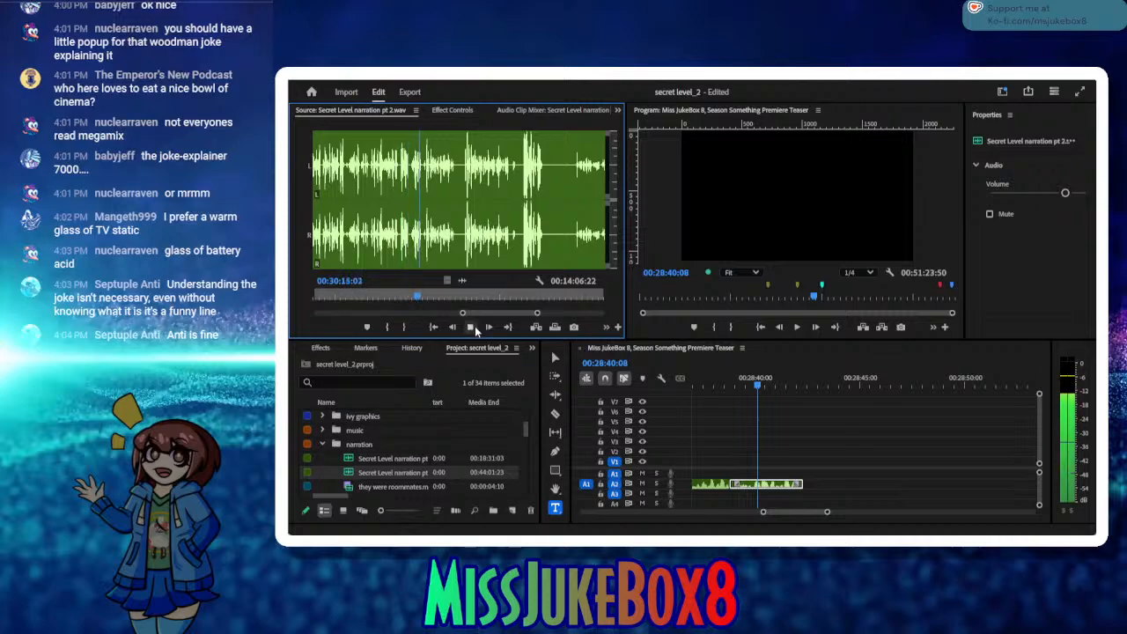
click(475, 326)
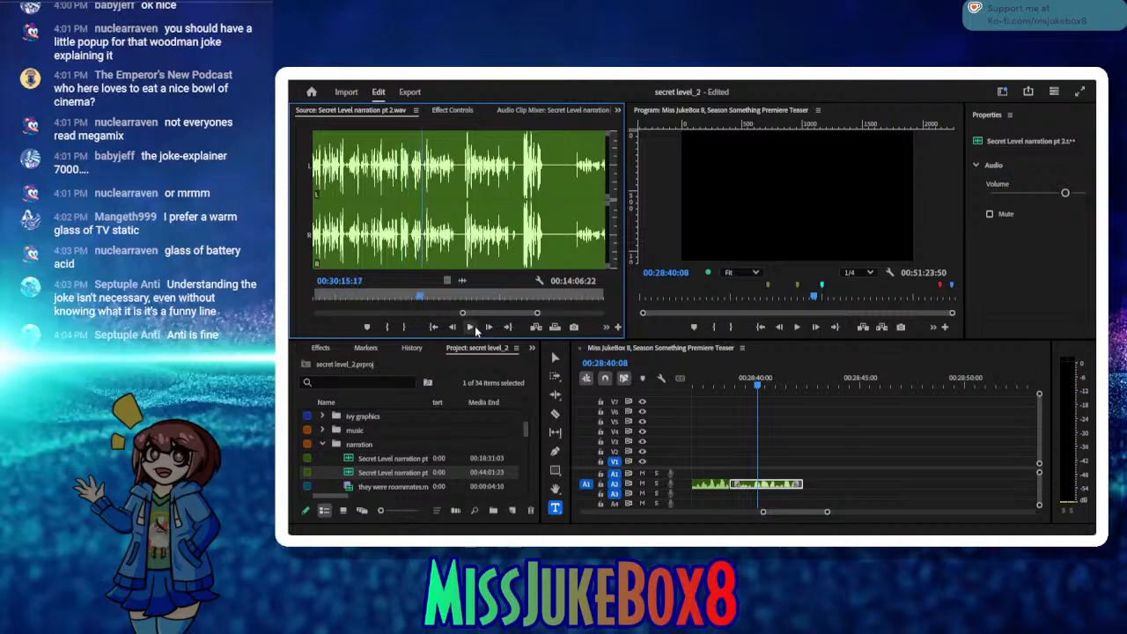
click(407, 327)
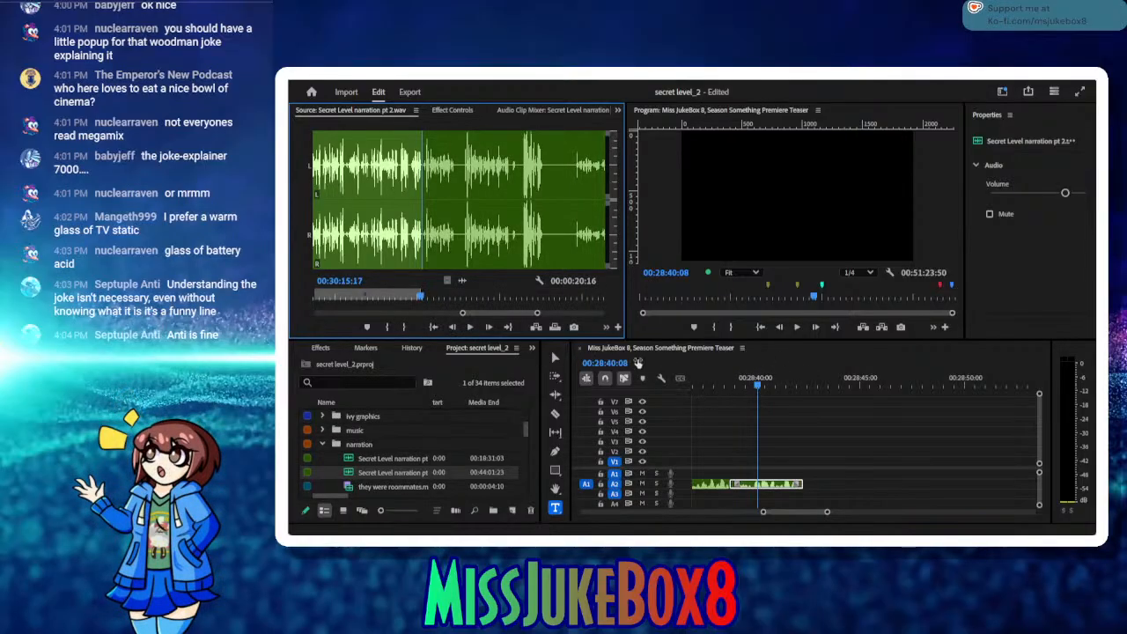
Step: Check the source In and Out points and insert the marked range into the sequence at 00:28:42:24
click(434, 326)
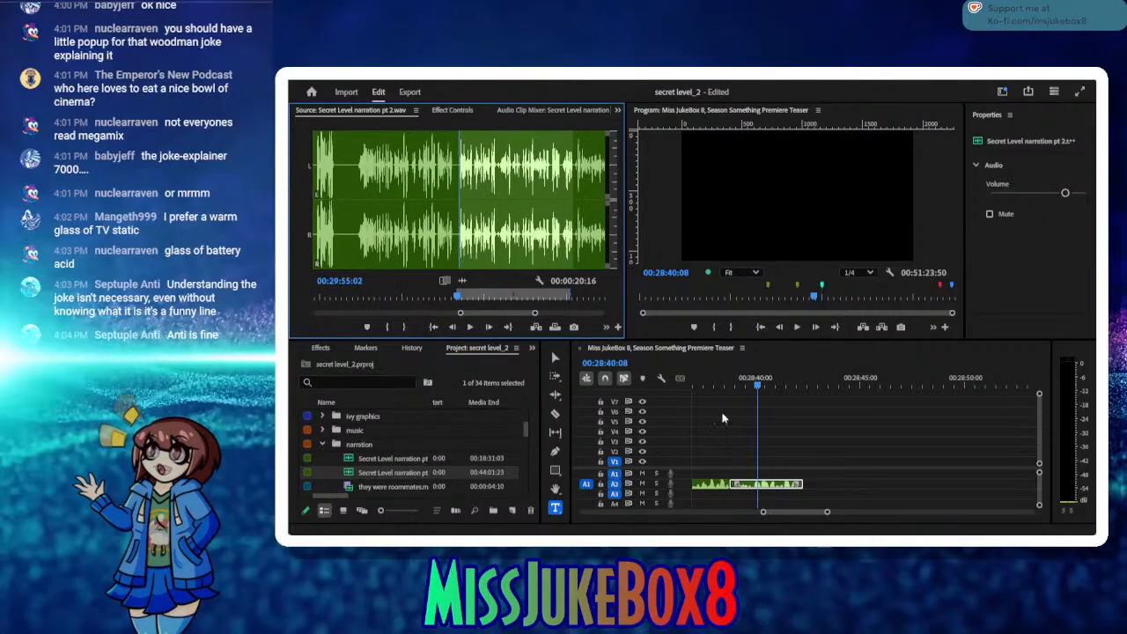
click(511, 325)
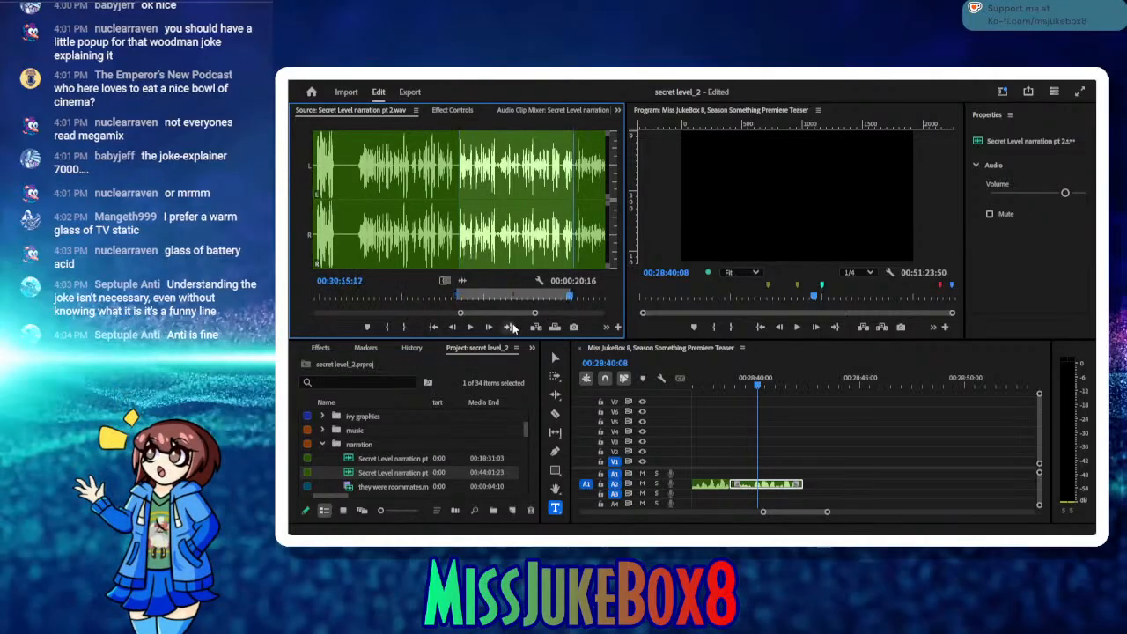
click(804, 382)
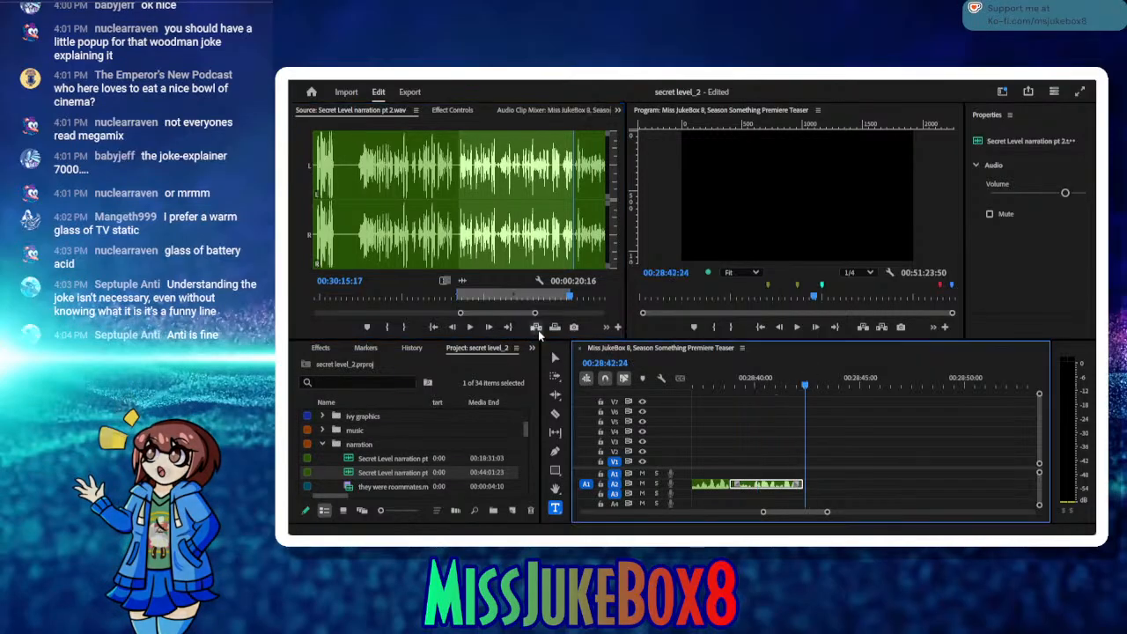
click(537, 328)
Step: Ripple-delete the small gap before the newly inserted narration clip and save the project
drag(728, 382, 733, 410)
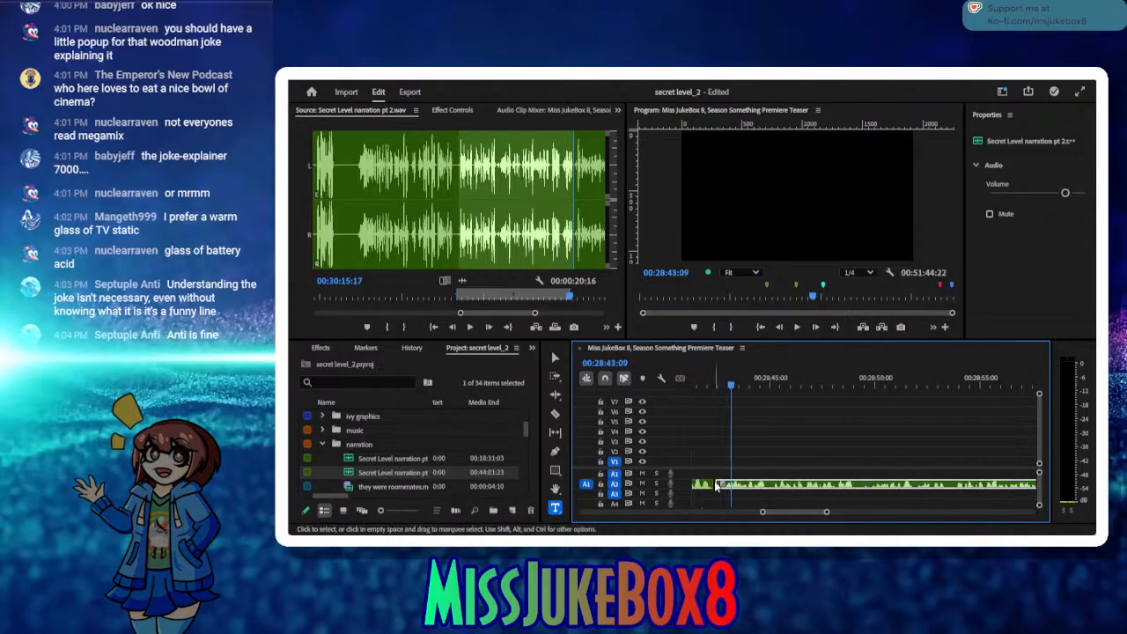
click(714, 487)
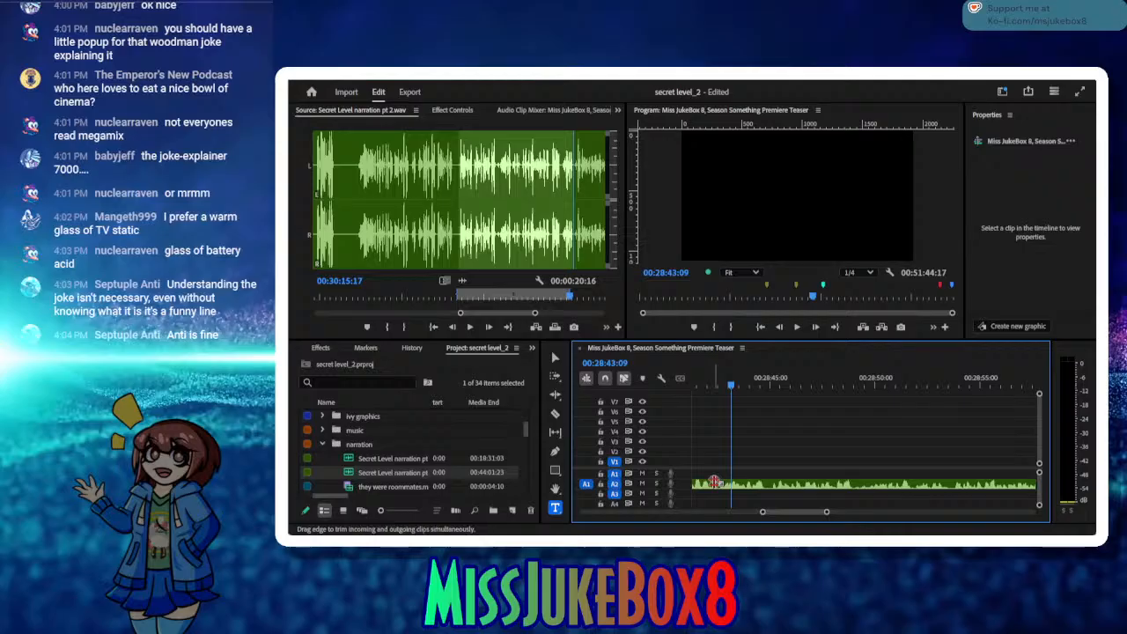
right_click(716, 484)
click(814, 430)
key(ctrl+s)
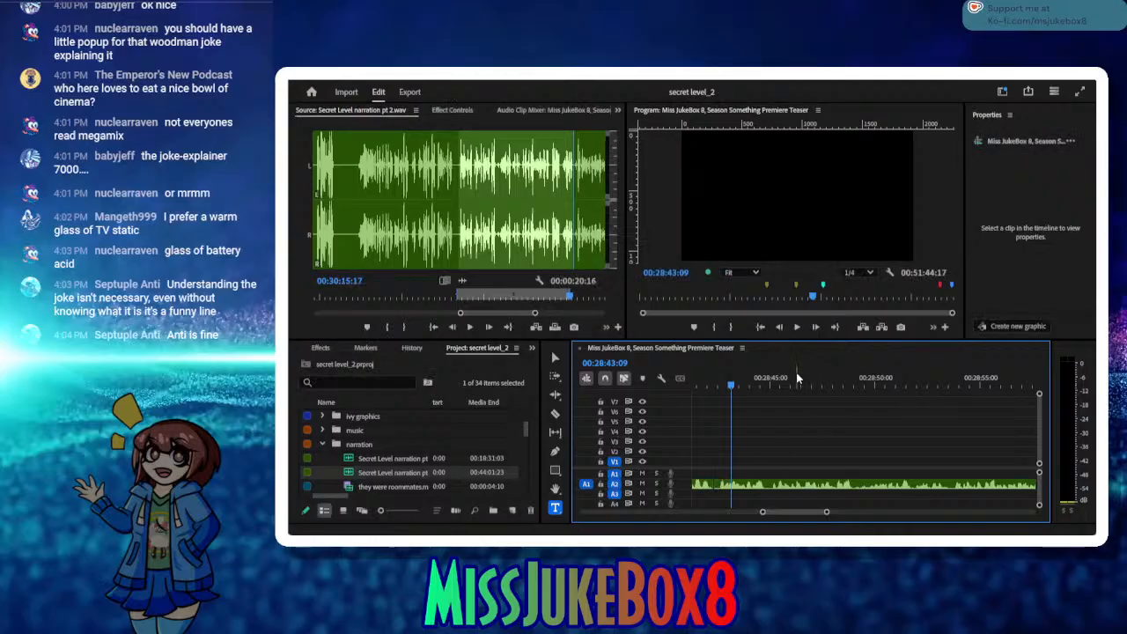
Step: Park the sequence playhead after the last narration clip at 00:29:02:56, play the source onward and mark its In point at 00:30:23:05
drag(797, 378, 905, 423)
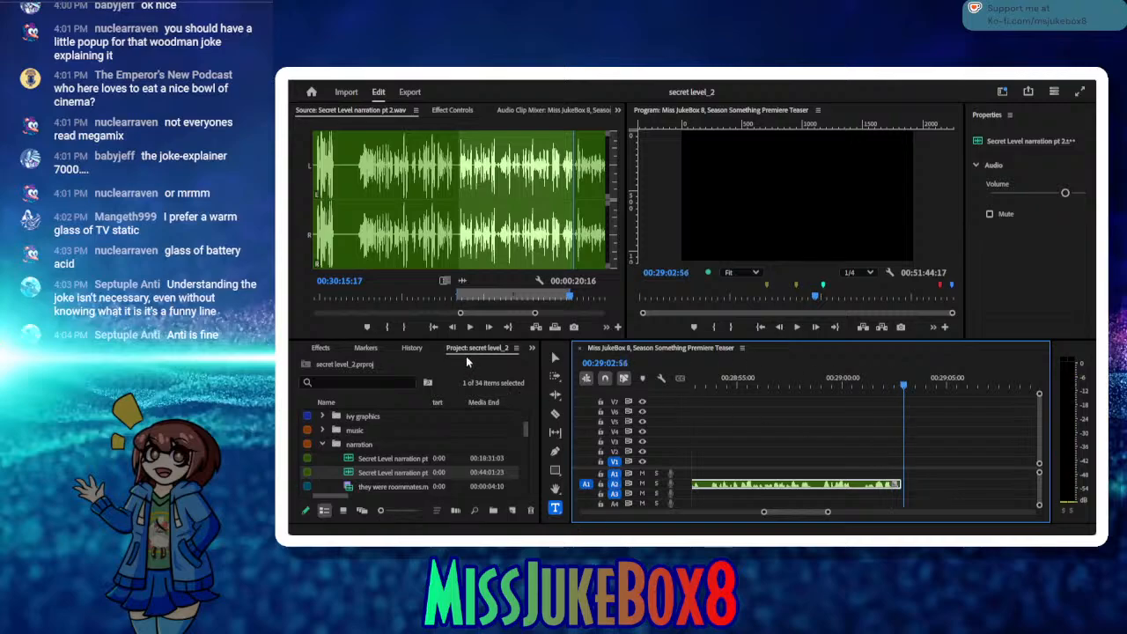
click(469, 328)
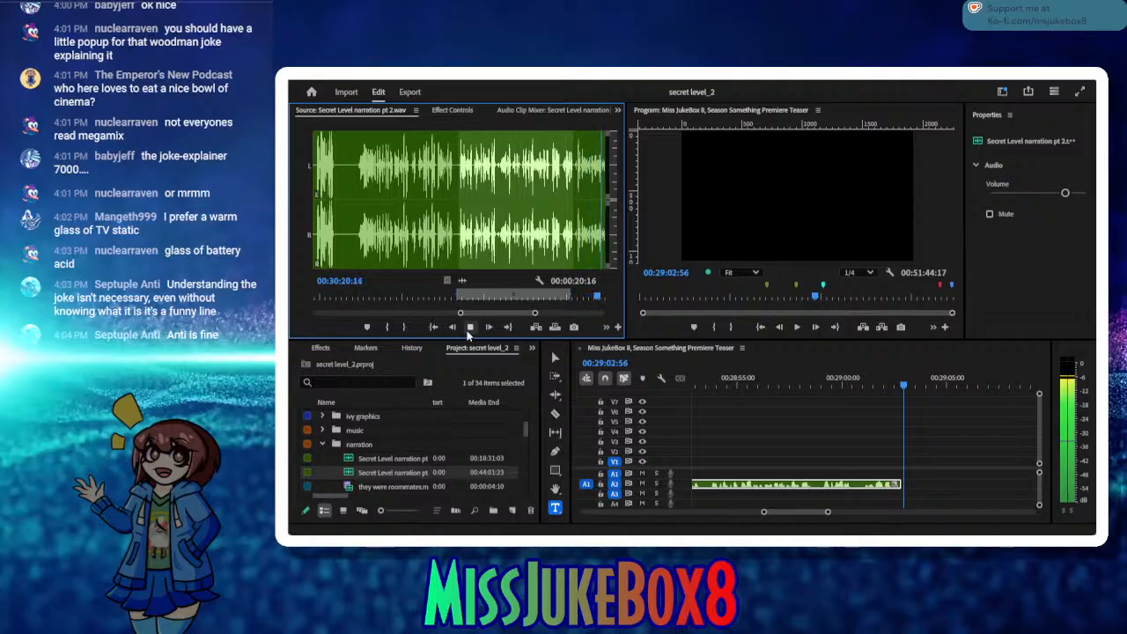
click(468, 332)
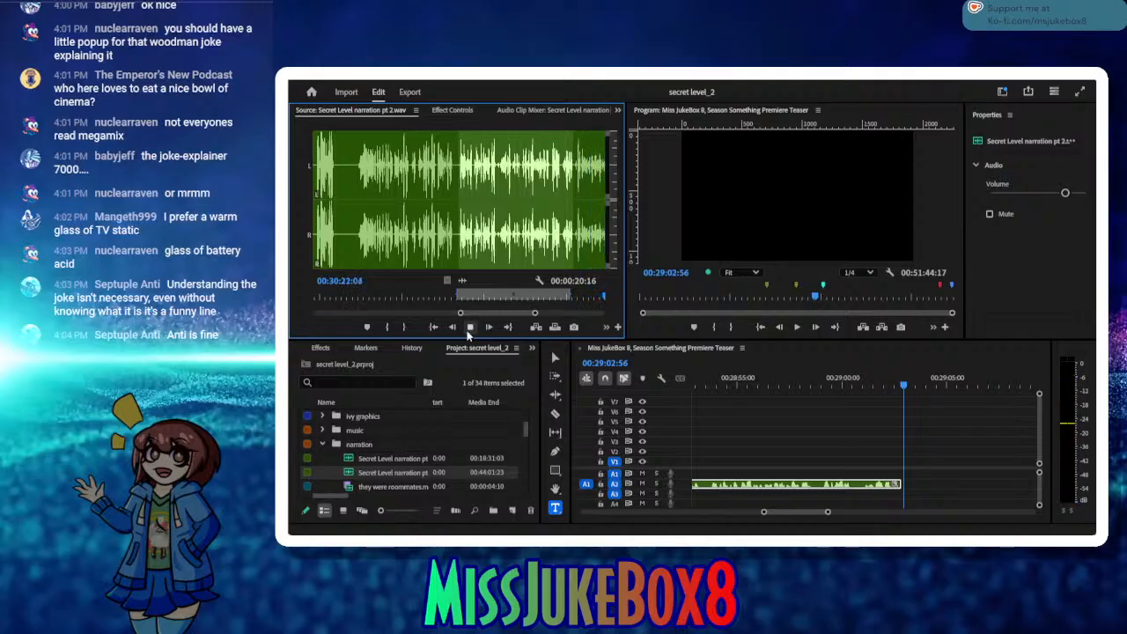
click(467, 332)
click(467, 332)
click(467, 332)
click(468, 332)
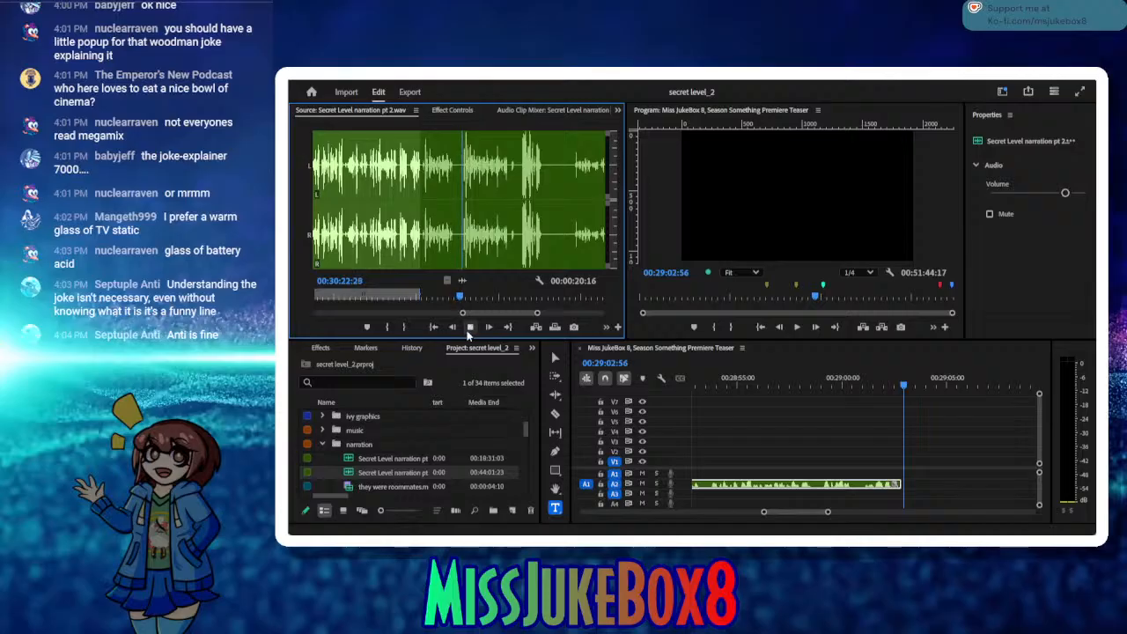
click(468, 332)
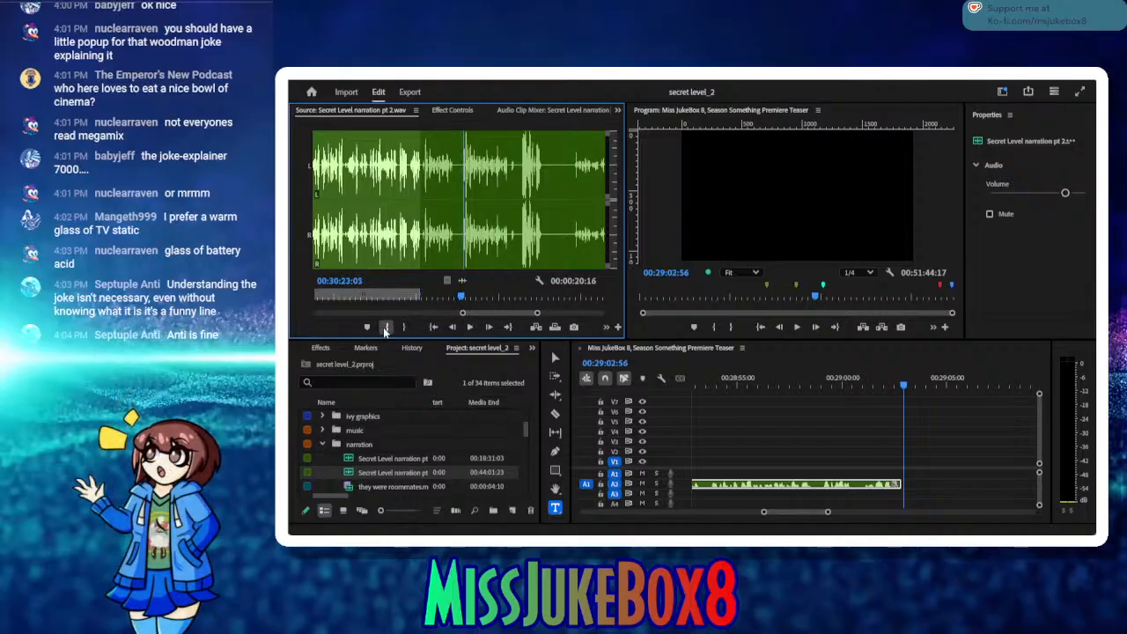
click(386, 327)
Step: Listen to the source narration from the new In point, replaying the opening, up to about 00:30:31
click(475, 328)
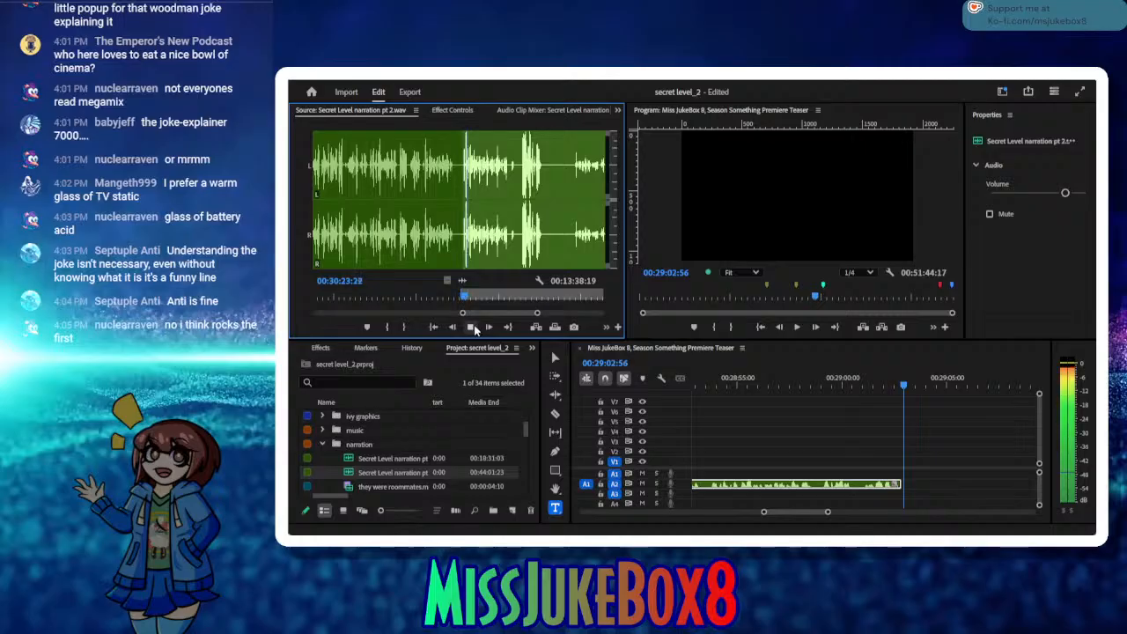
click(470, 327)
click(429, 328)
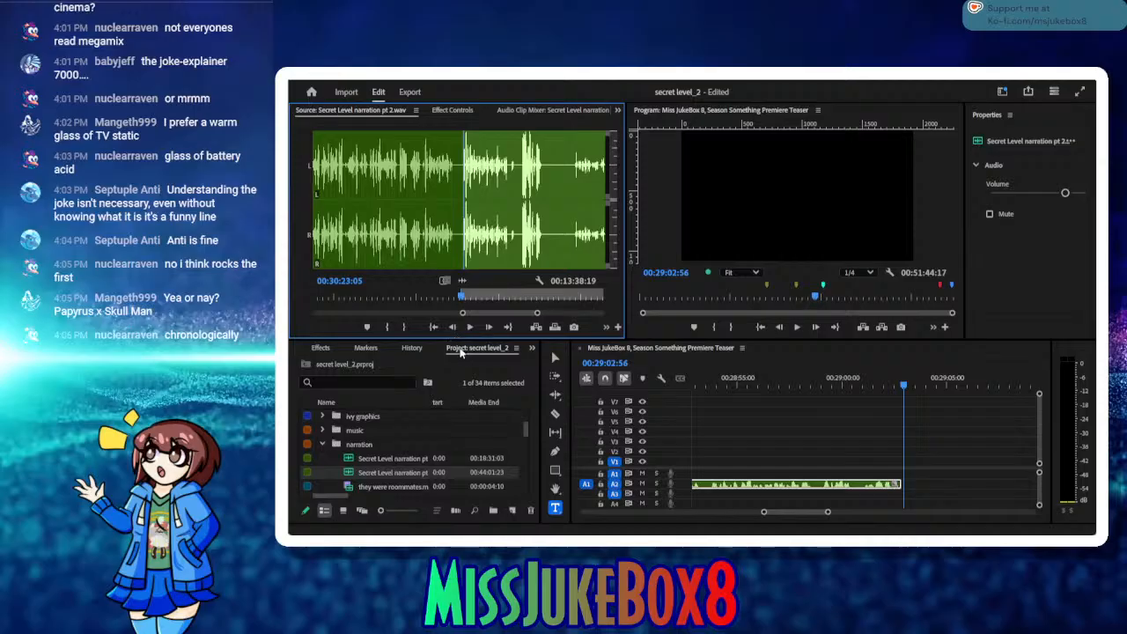
click(470, 326)
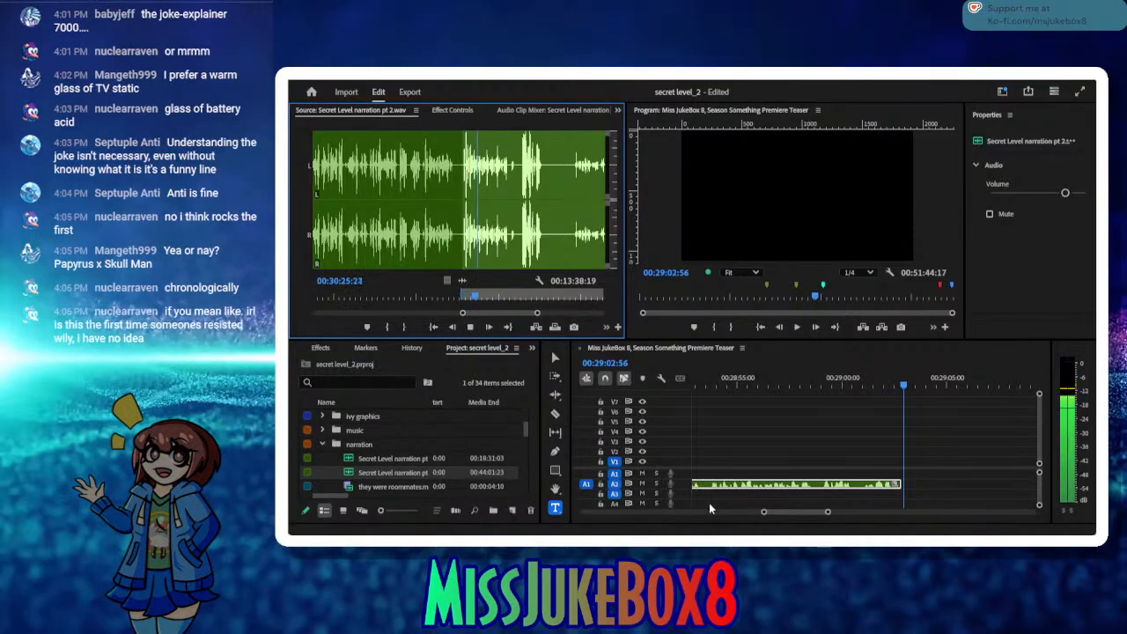
click(471, 328)
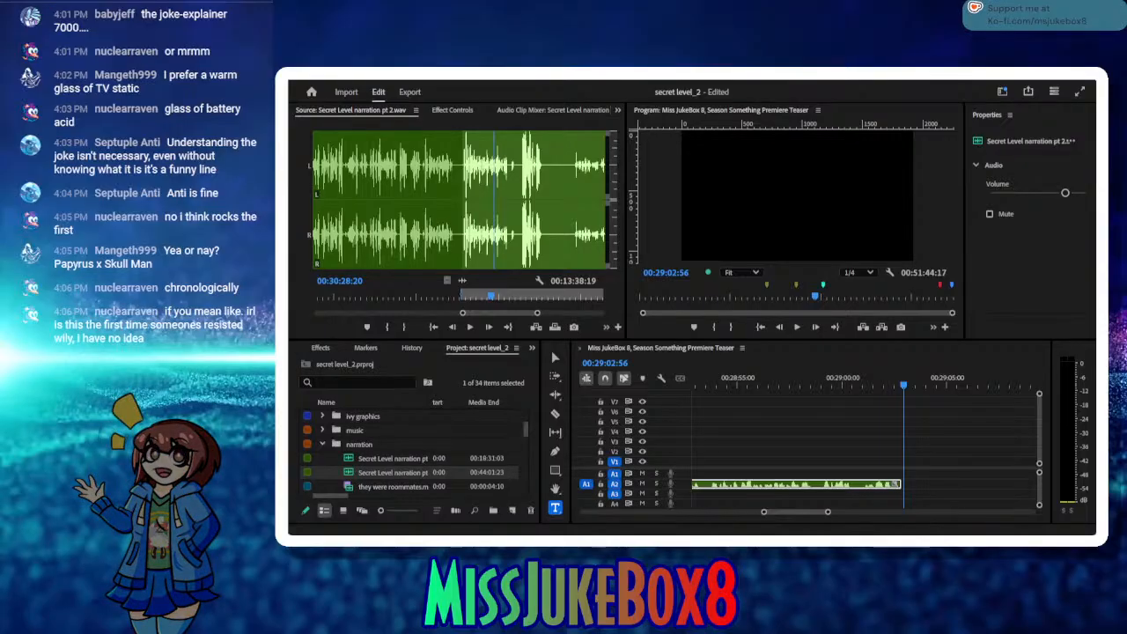
click(474, 327)
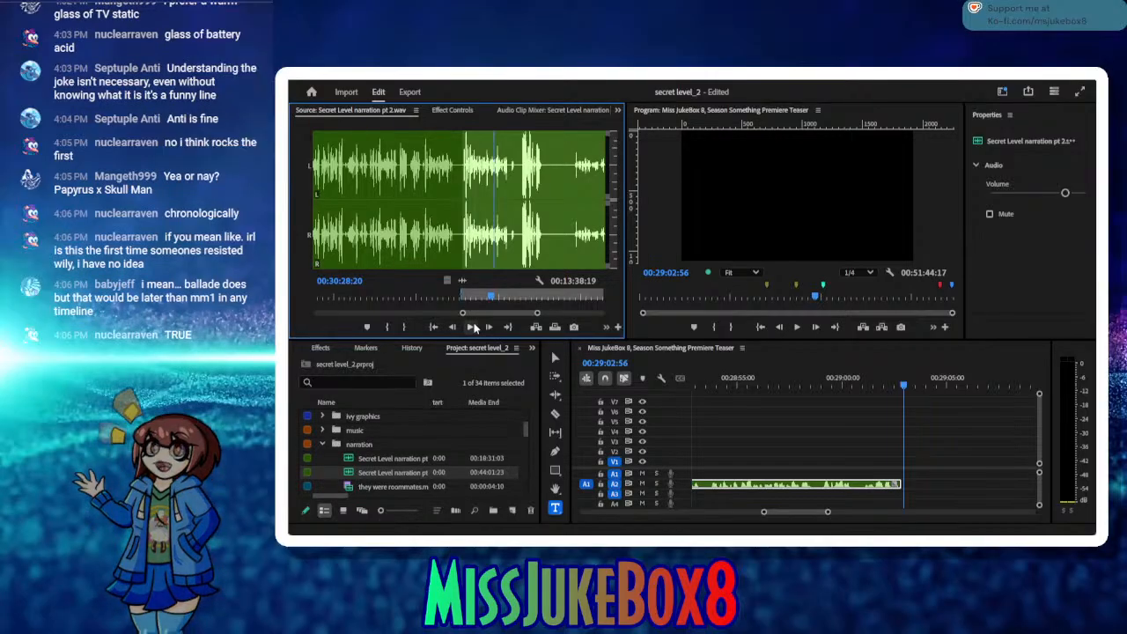
click(473, 327)
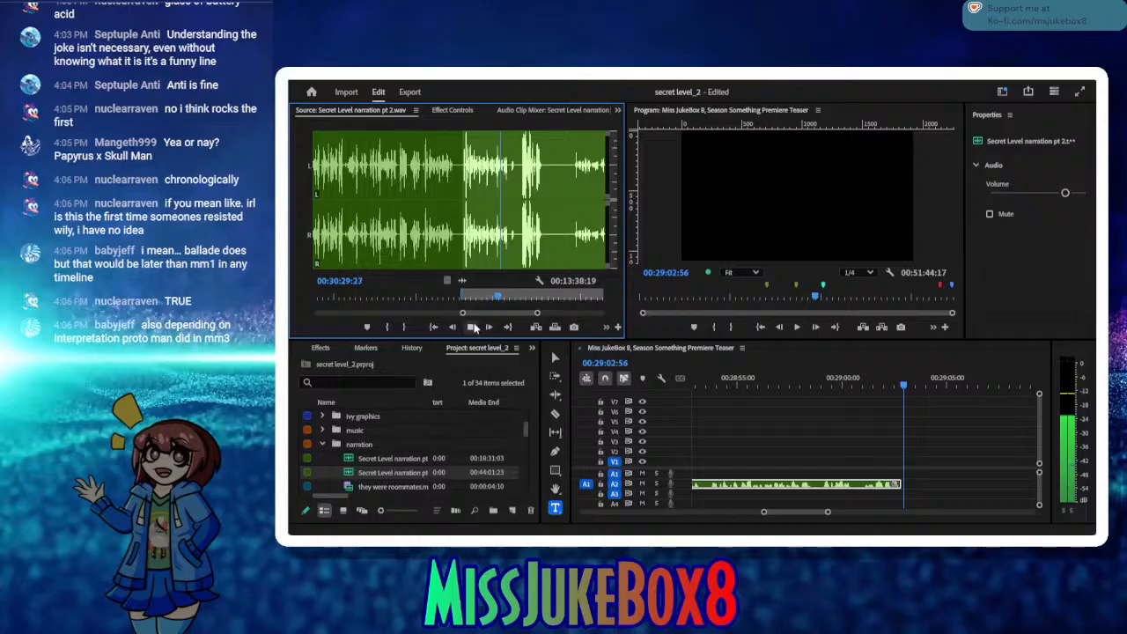
click(472, 326)
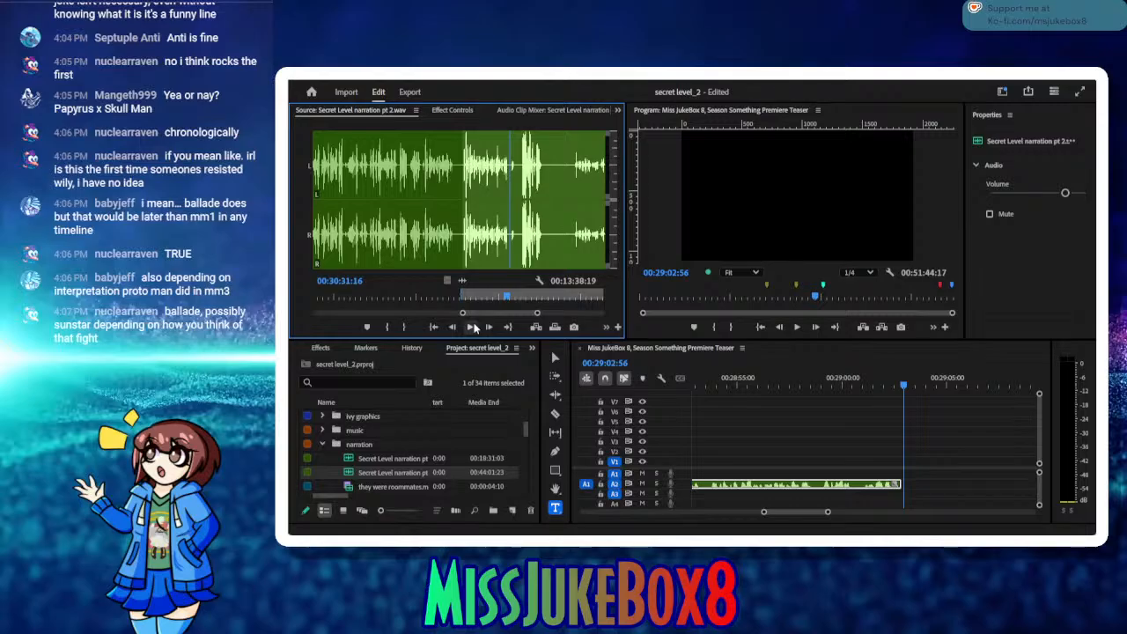
Step: Mark the source Out point at 00:30:37:15 and insert the marked range into the sequence at 00:29:02:56
click(472, 326)
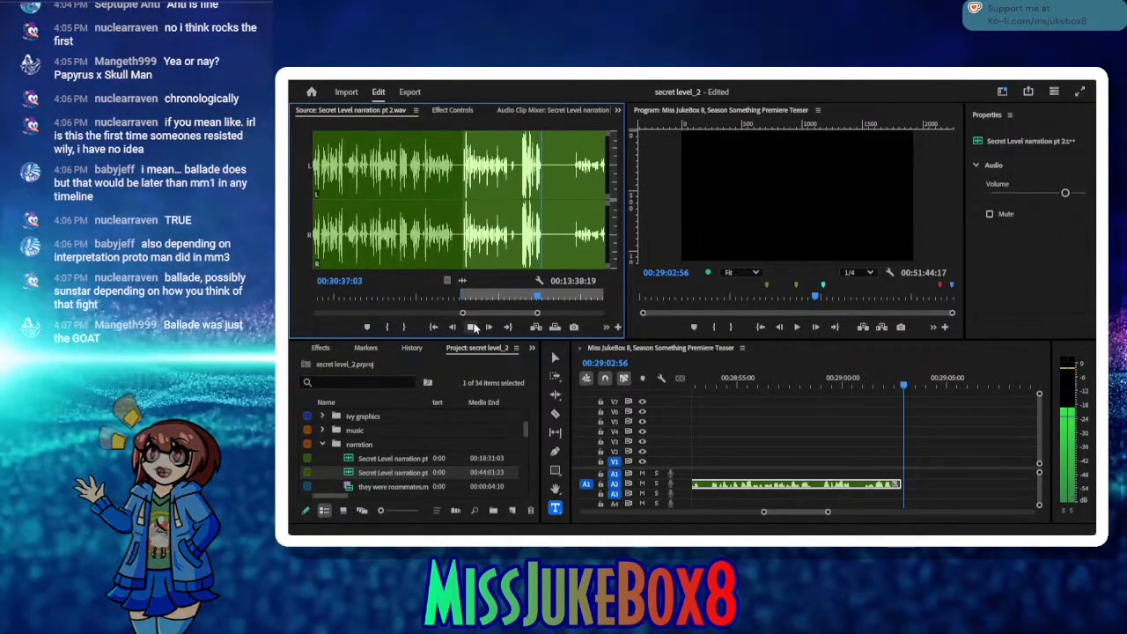
click(473, 327)
click(401, 327)
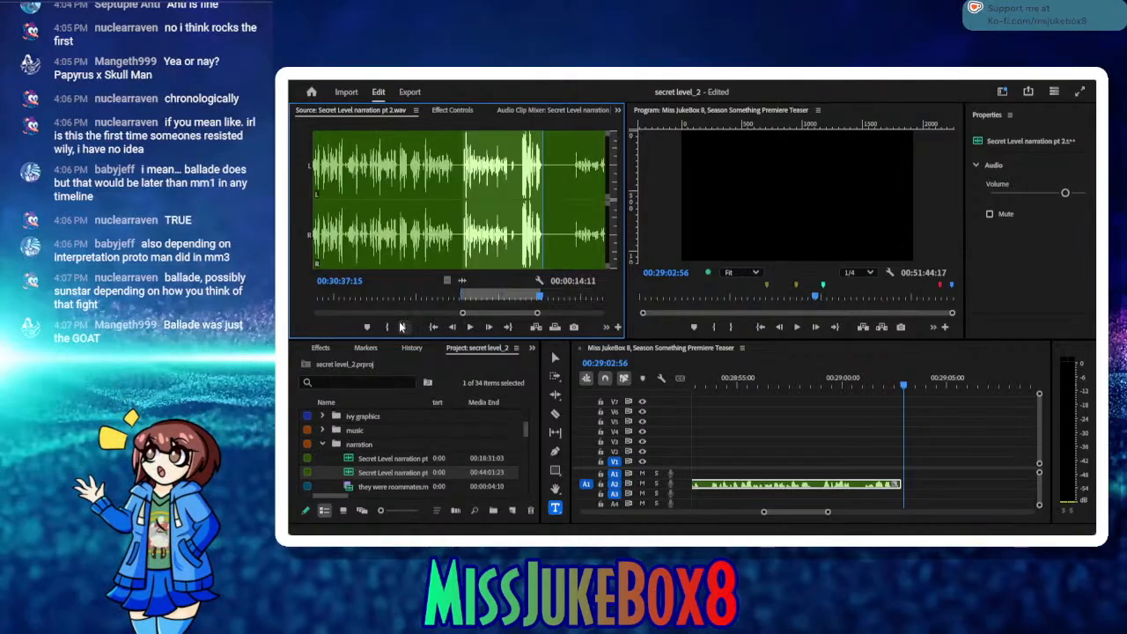
click(535, 328)
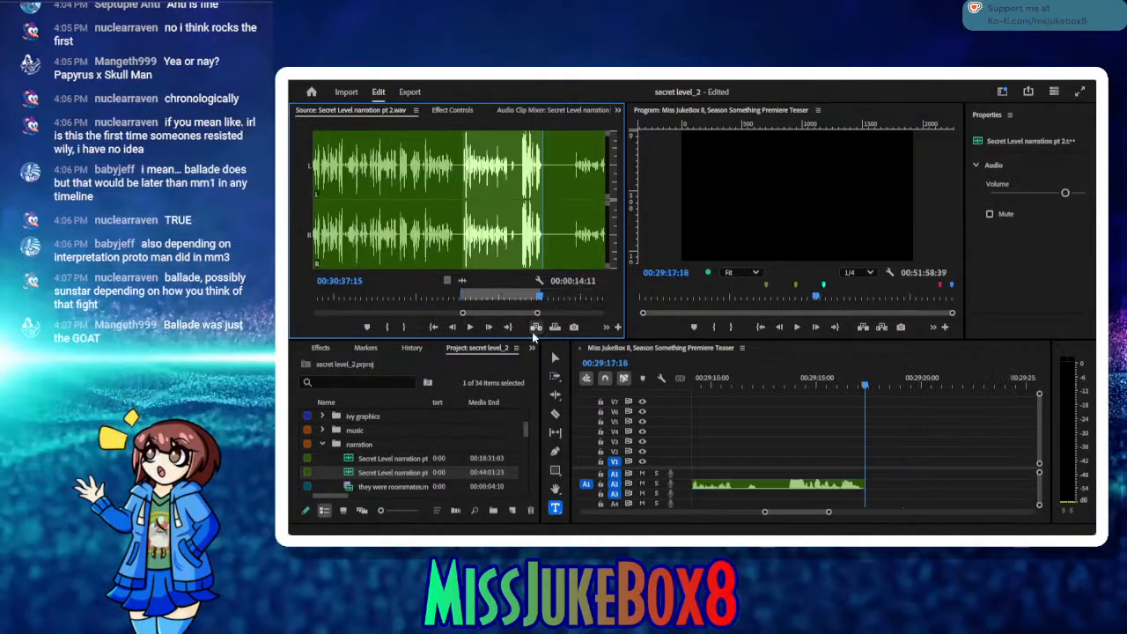
Step: Ripple-delete the small gap before the newly inserted narration clip near 00:29:02 and save the project
drag(714, 384, 827, 410)
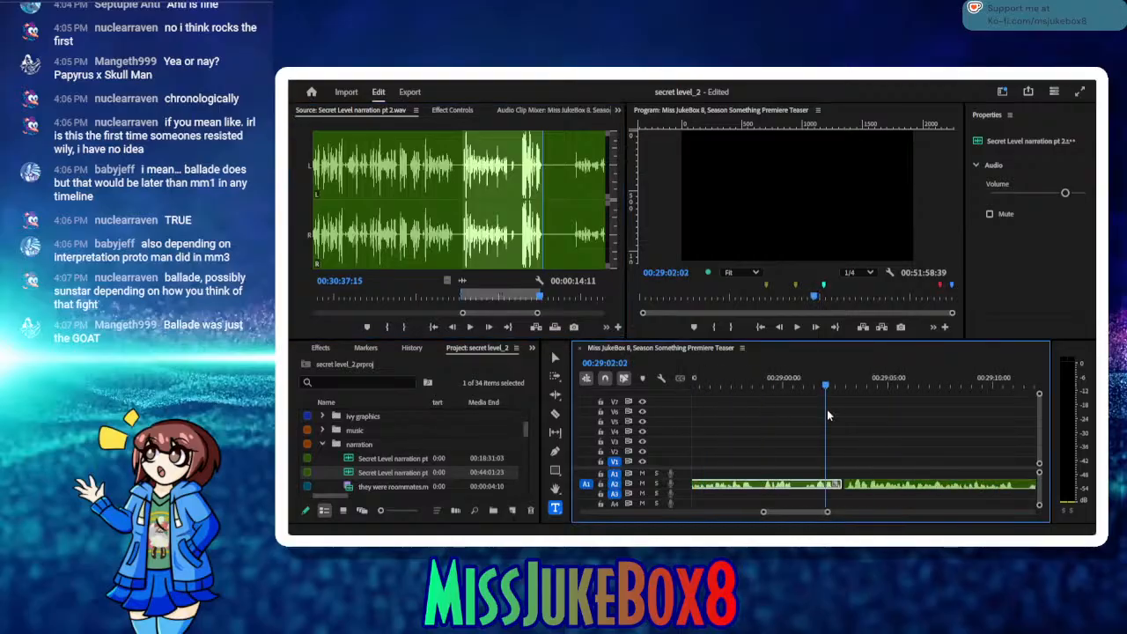
click(844, 485)
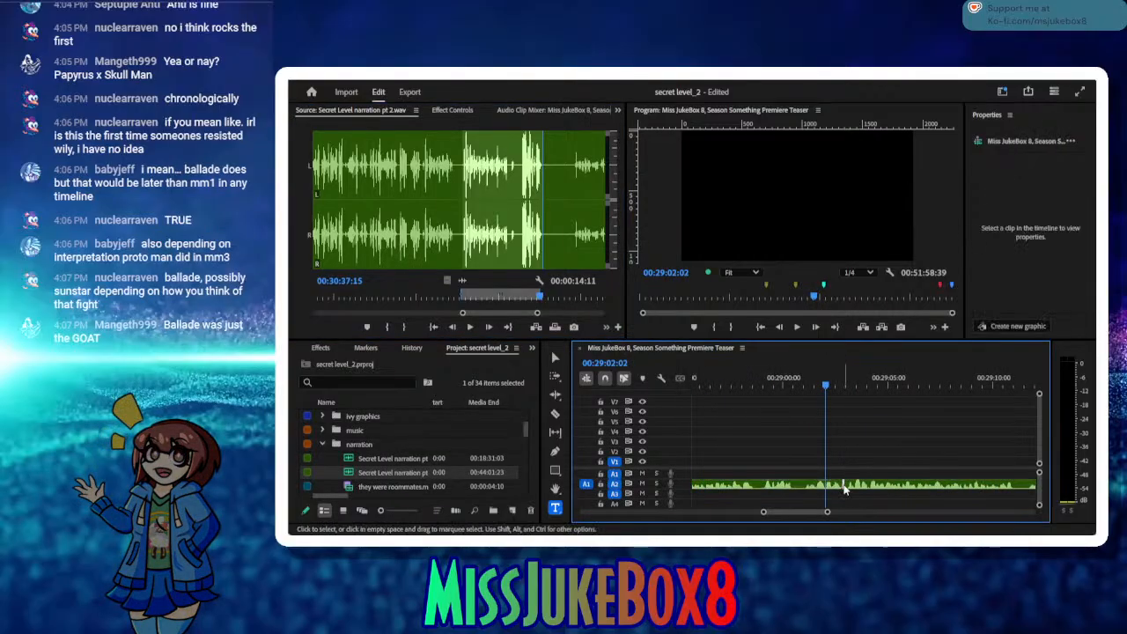
key(Delete)
key(ctrl+s)
drag(835, 384, 843, 386)
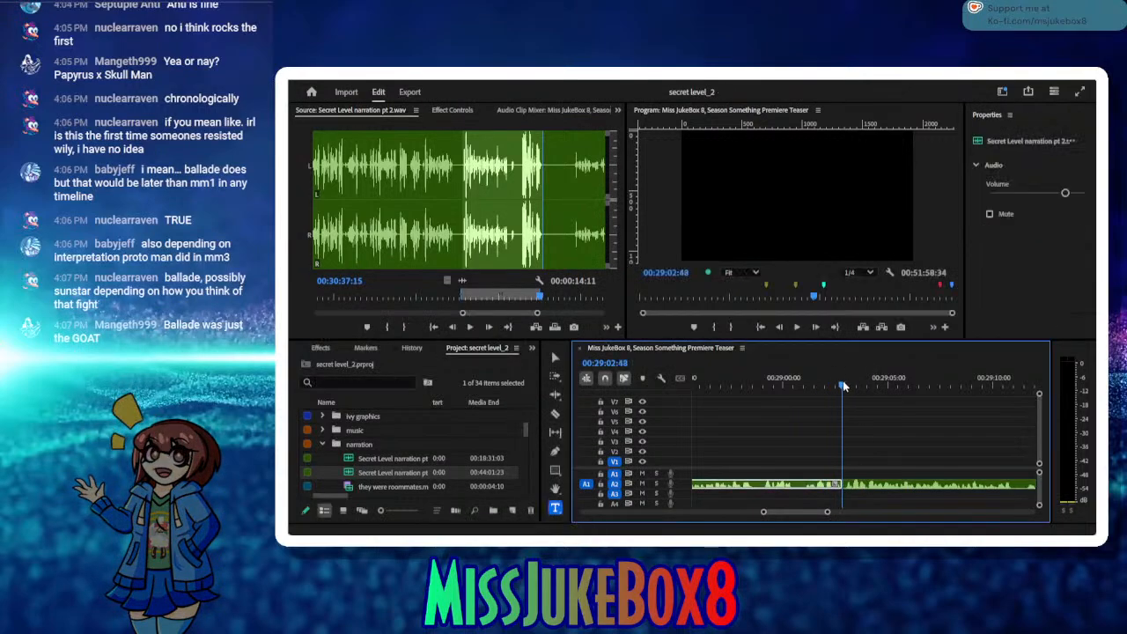
Step: Play the source narration past the silence and mark a new In point at 00:30:43:07 where speech resumes
click(470, 327)
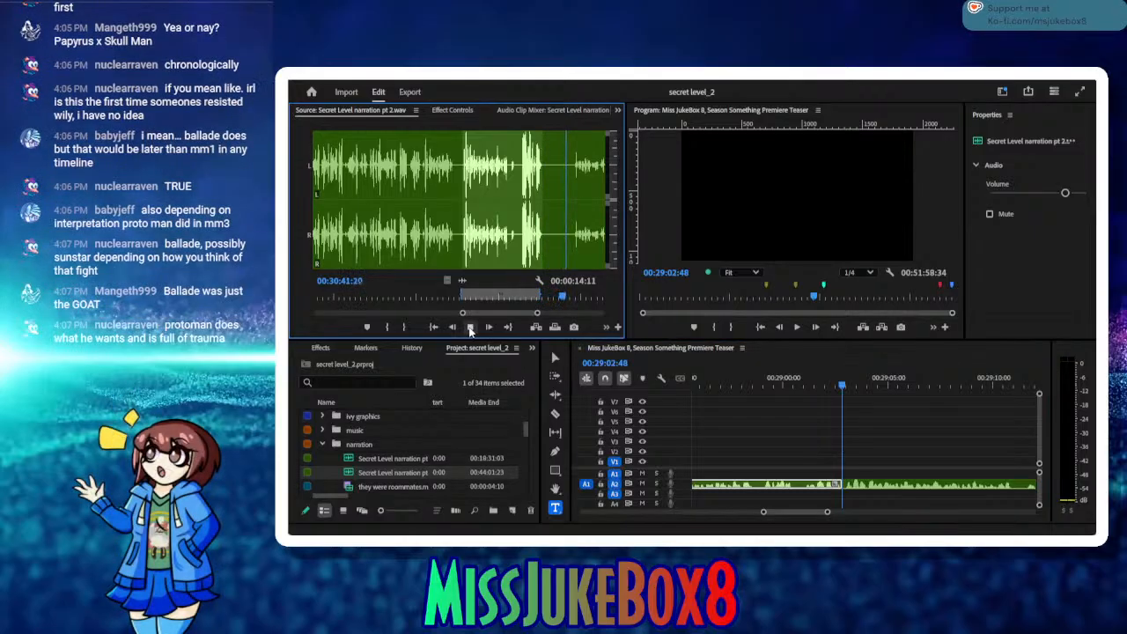
click(470, 327)
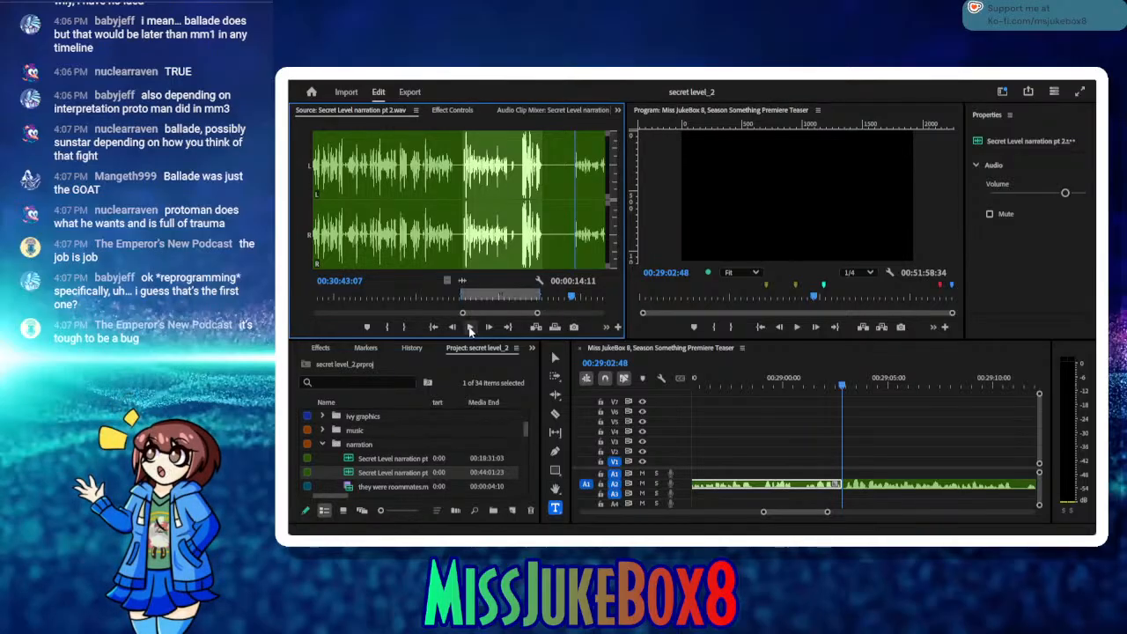
click(388, 328)
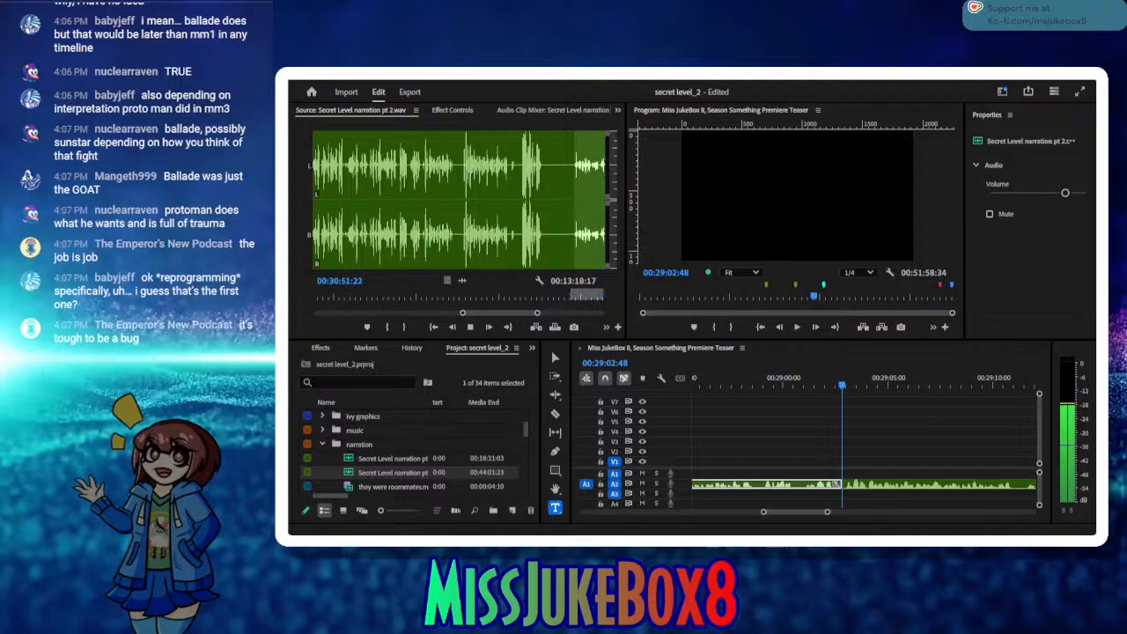
Step: Listen through the take in the source and mark the Out point at 00:31:07:23
click(471, 327)
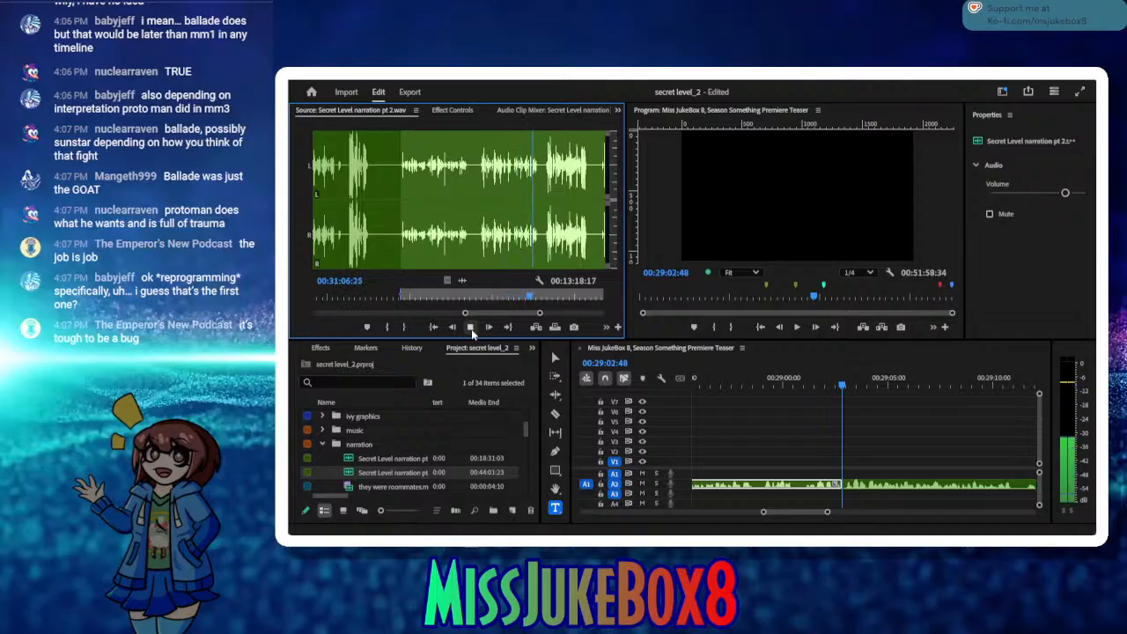
click(471, 329)
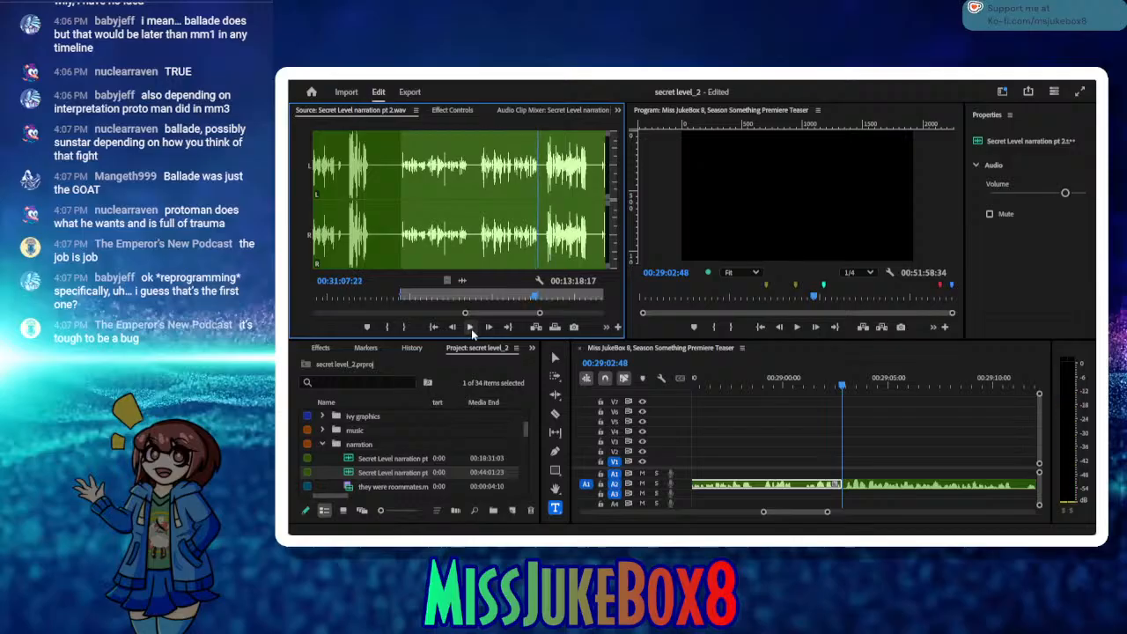
click(407, 328)
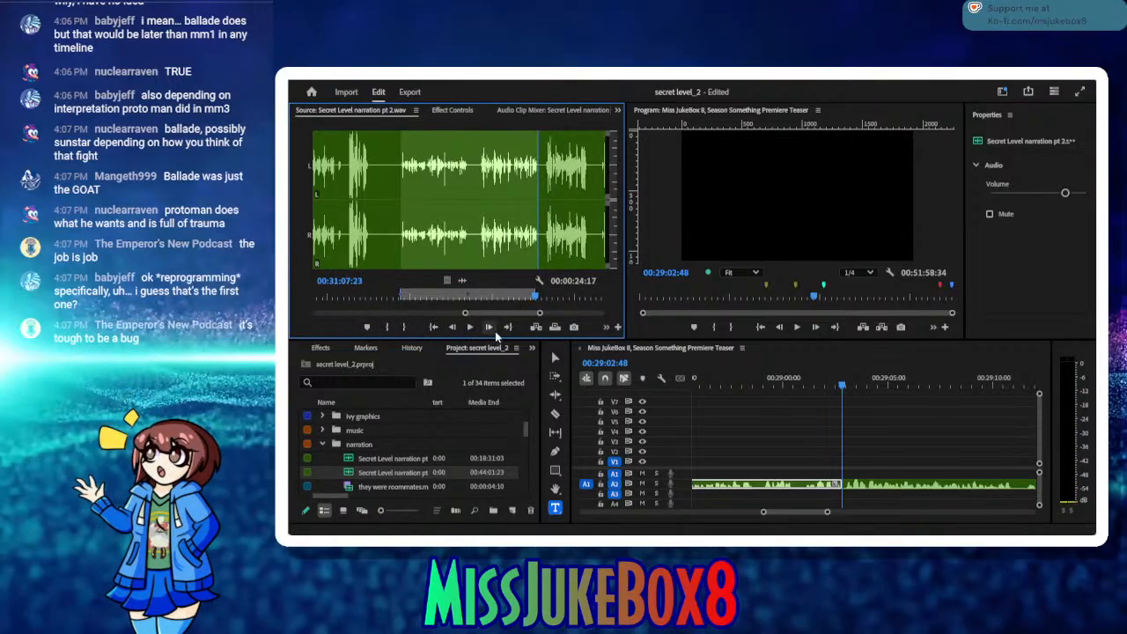
Step: Move the sequence playhead past the end of the last narration clip to 00:29:17:26 and insert the marked source range there
drag(864, 385, 921, 410)
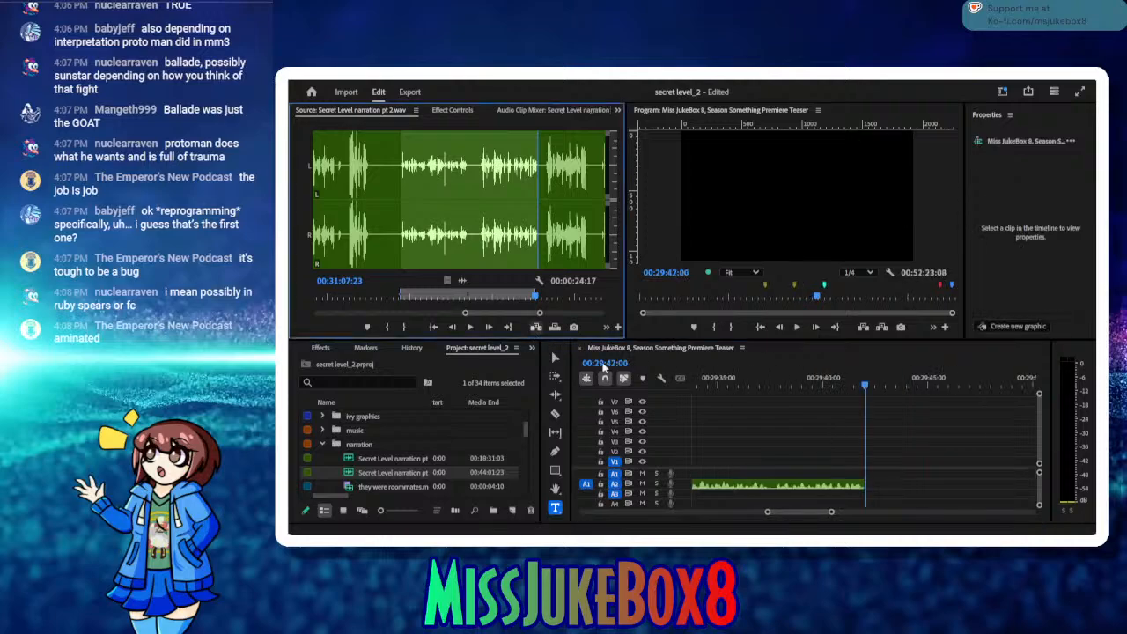
drag(769, 382, 738, 491)
click(738, 485)
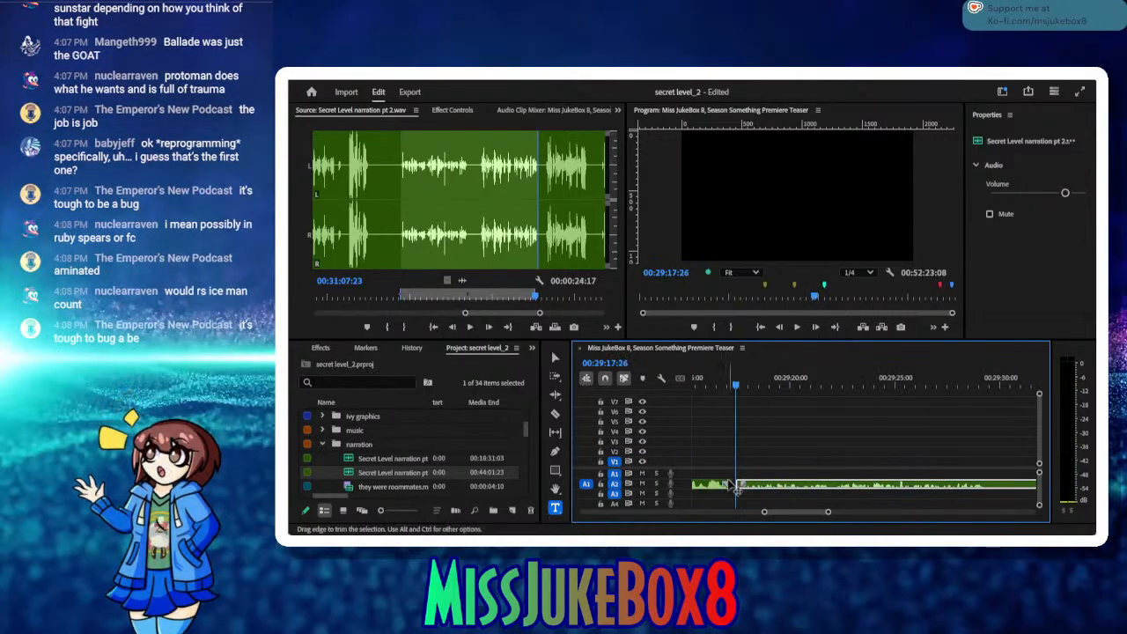
Step: Ripple-delete the gap before the clip inserted near 00:29:17 and play back the join from 00:29:16:36
drag(736, 392, 719, 393)
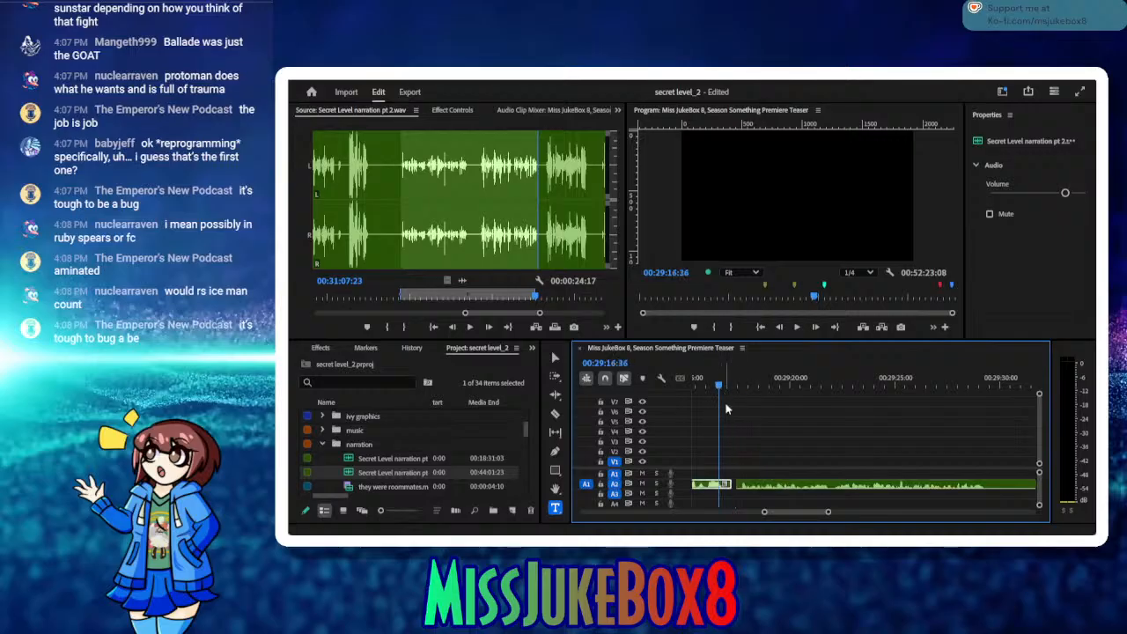
click(733, 484)
key(Delete)
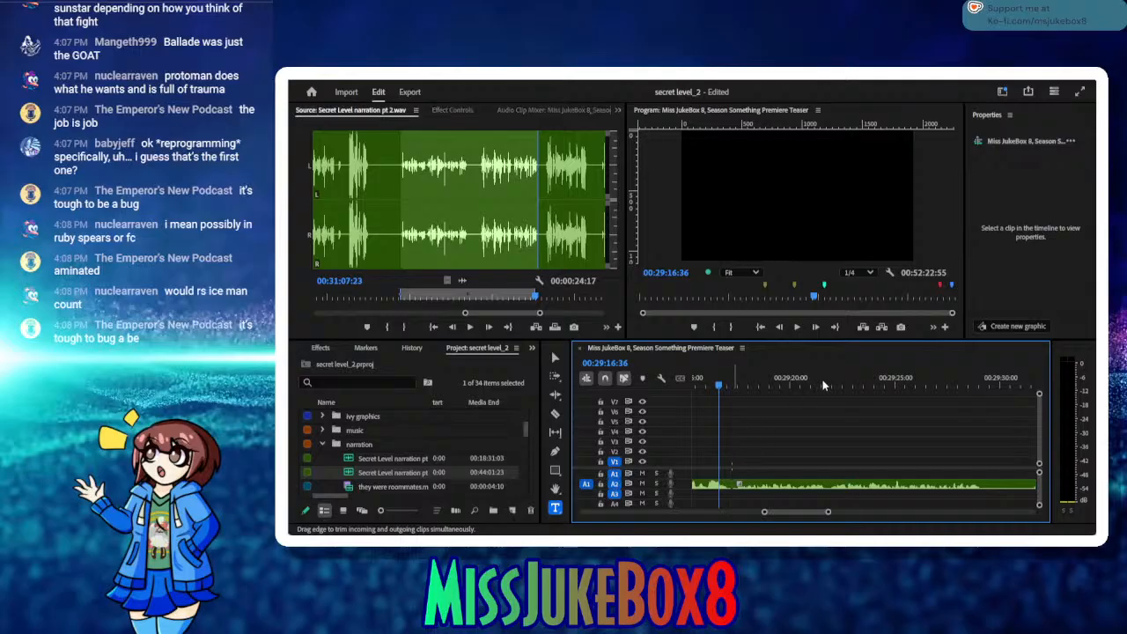
click(797, 327)
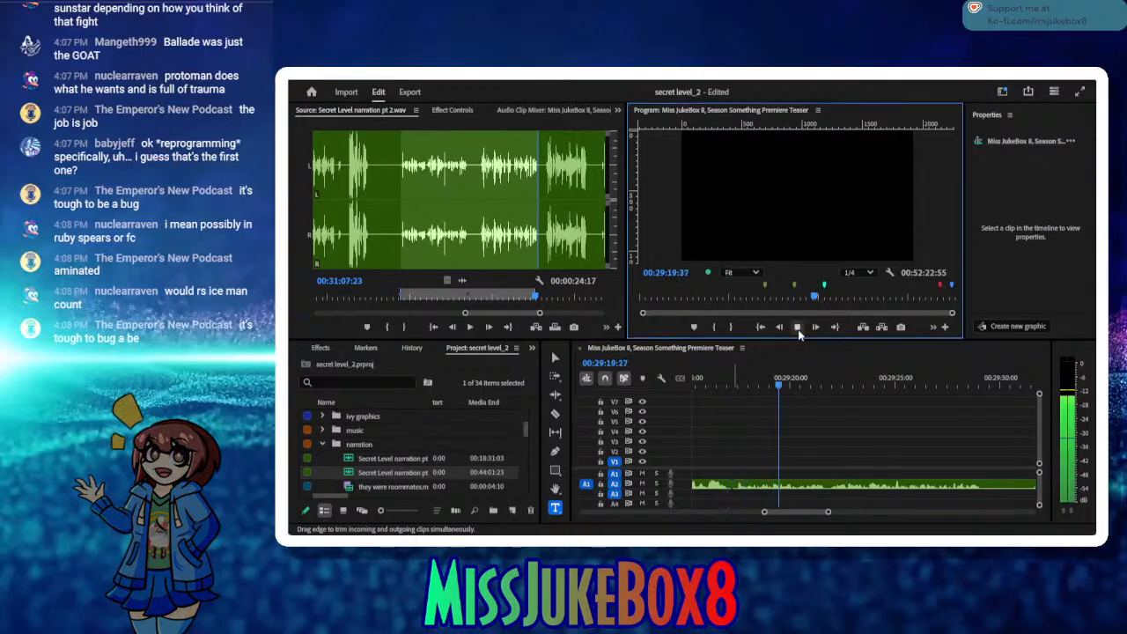
click(797, 327)
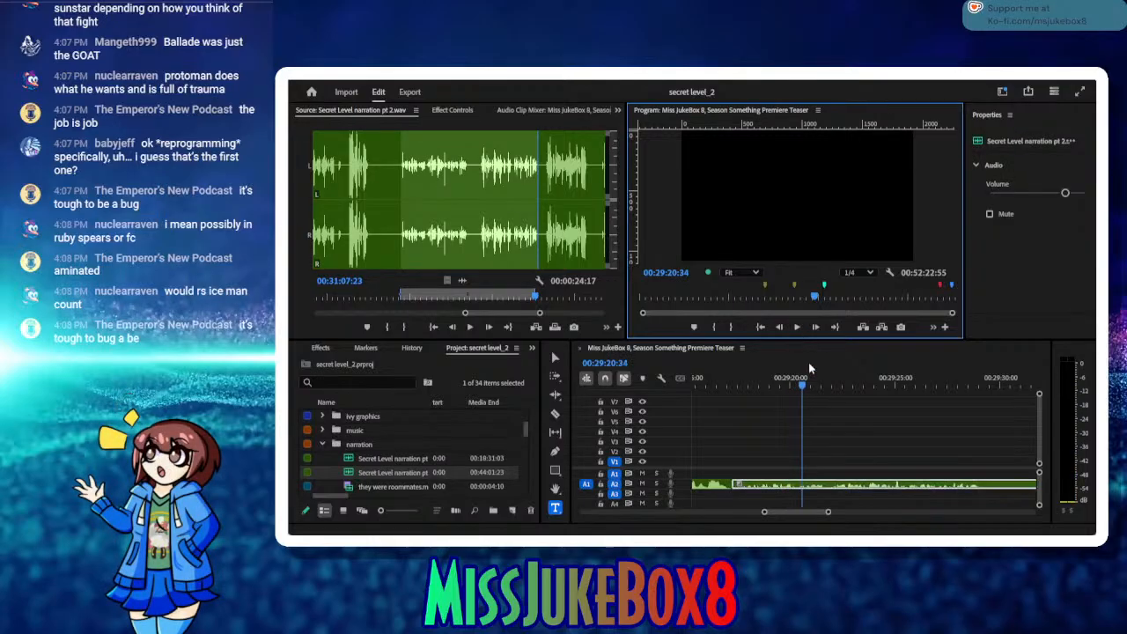
Step: Cut the silent pause starting at 00:29:29:05 out of the A2 narration clip, close the gap and save the project
drag(805, 390, 948, 430)
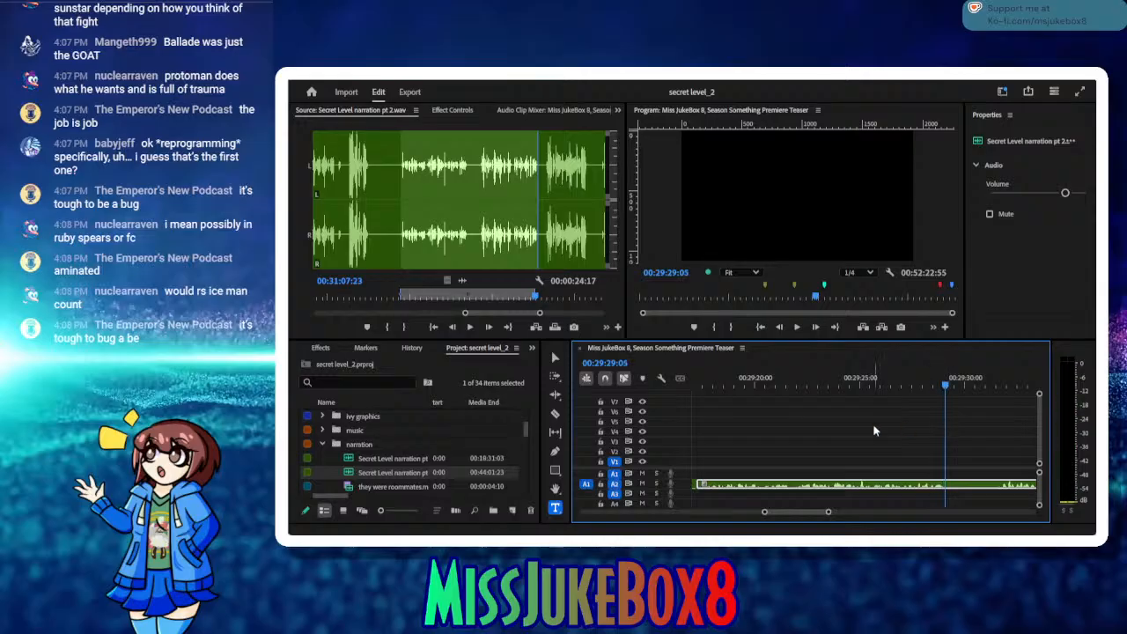
click(557, 413)
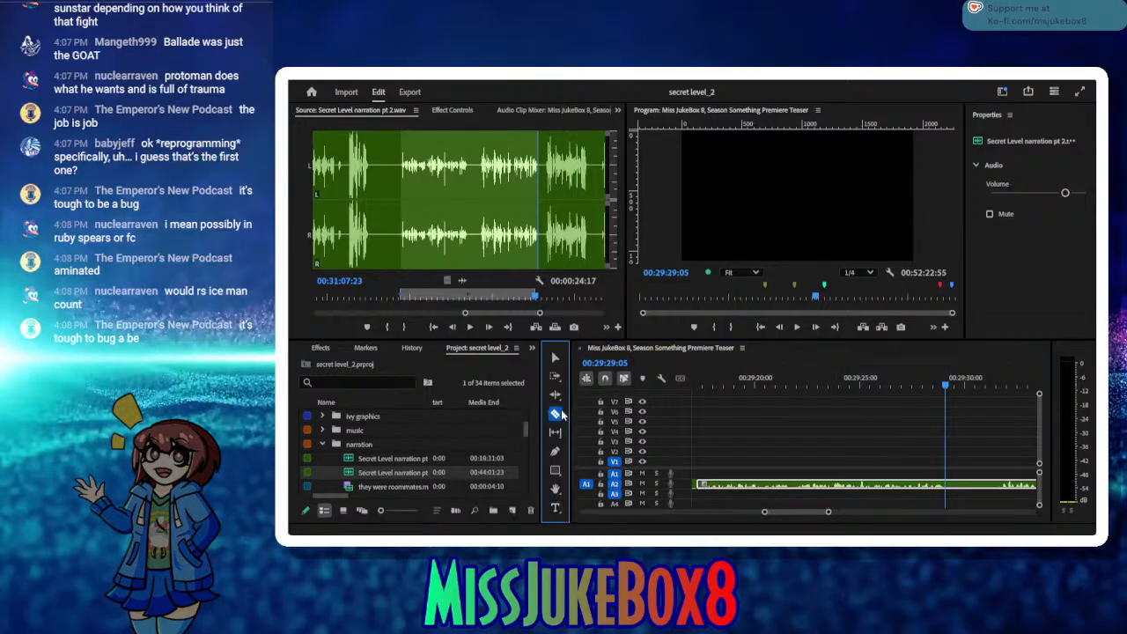
click(948, 483)
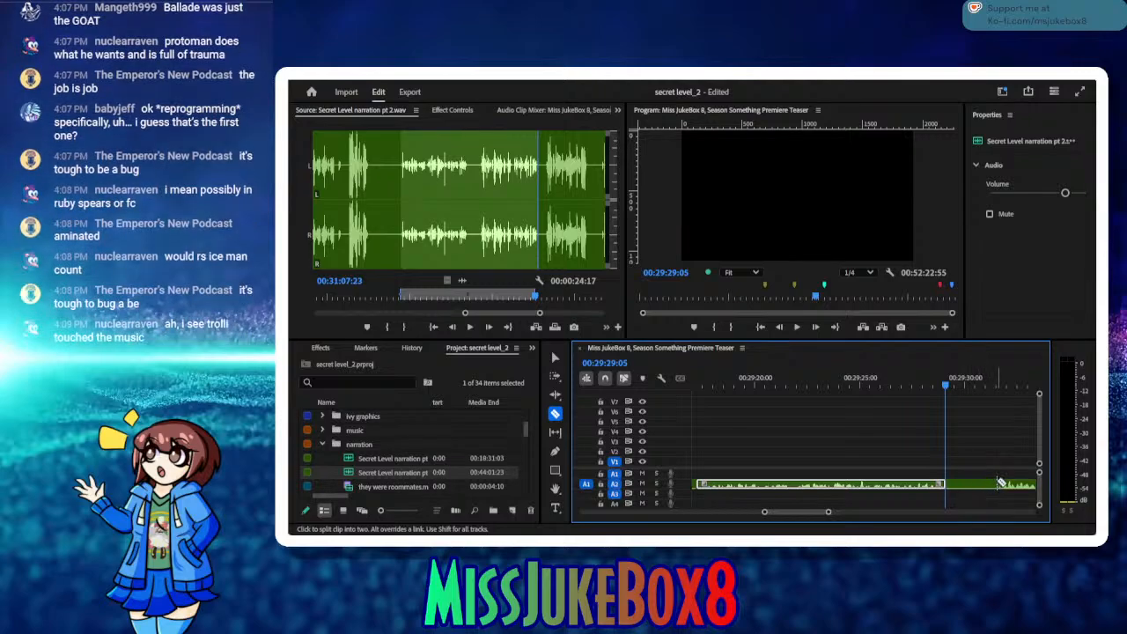
click(555, 357)
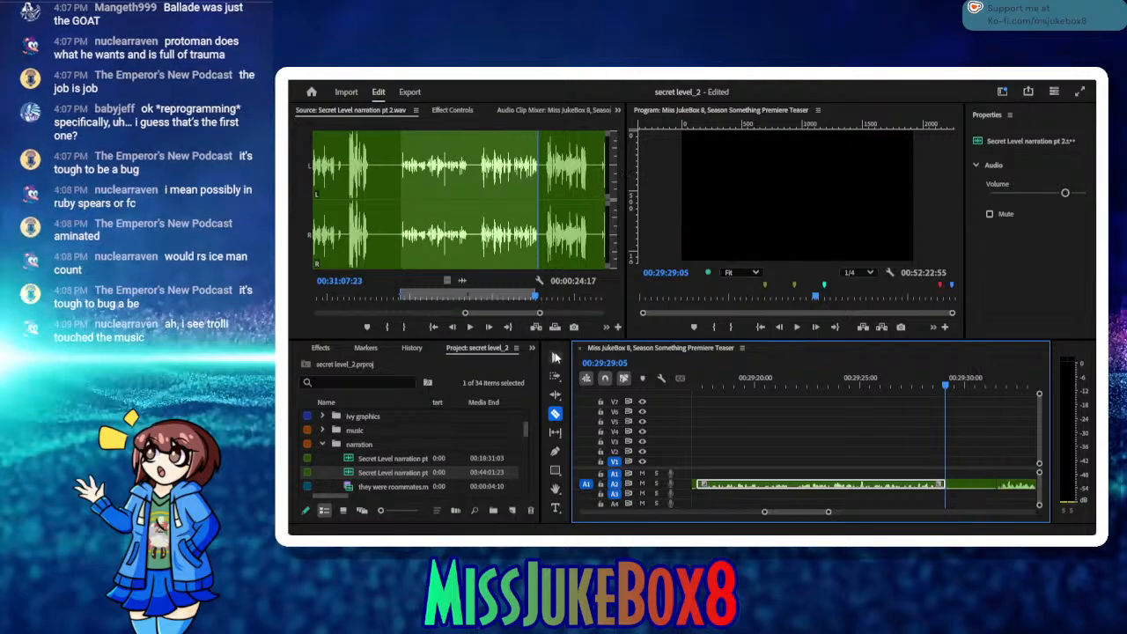
click(964, 489)
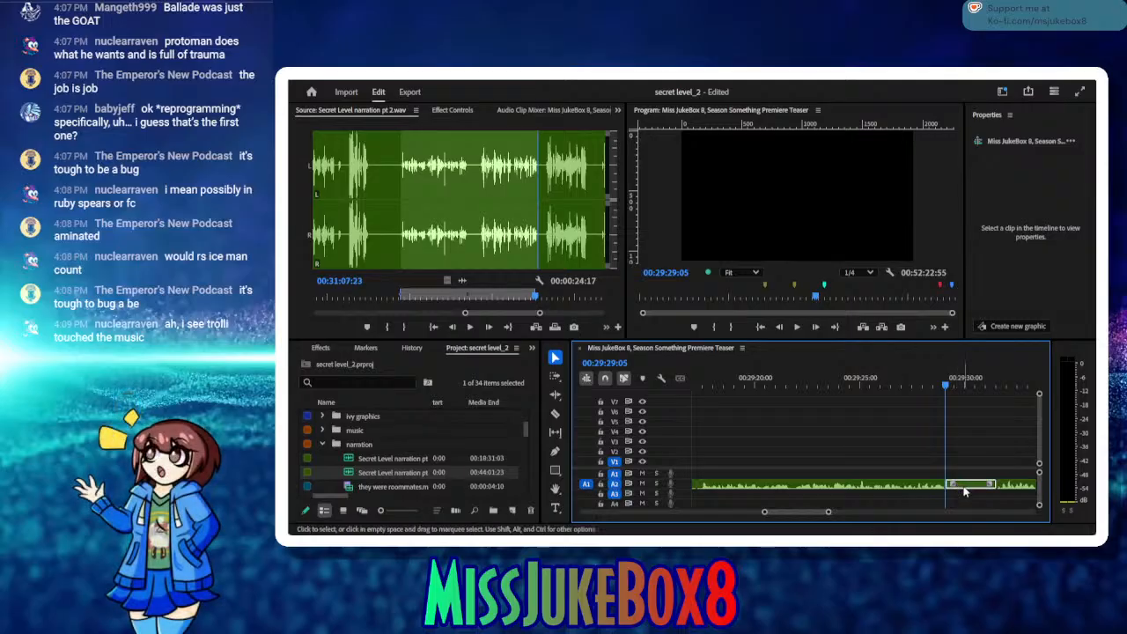
key(Delete)
key(Delete)
key(ctrl+s)
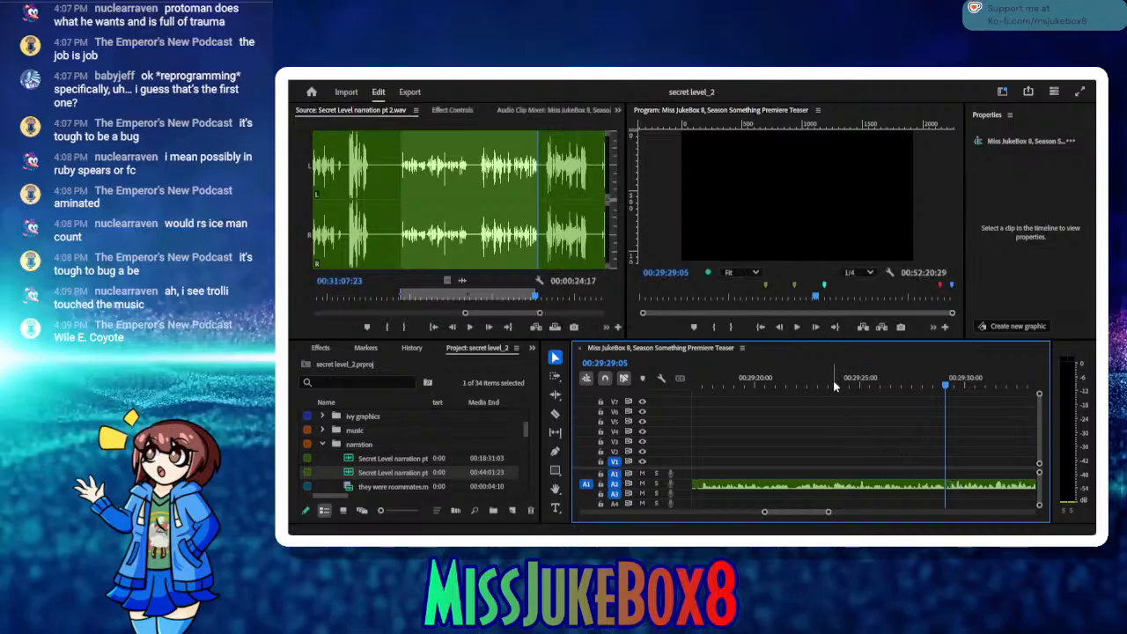
Step: Play back the edited narration in the sequence from 00:29:09:55 past the end of the last clip to 00:29:39:35
mouse_move(829, 383)
mouse_down()
mouse_move(674, 409)
mouse_move(794, 428)
mouse_move(842, 401)
mouse_up()
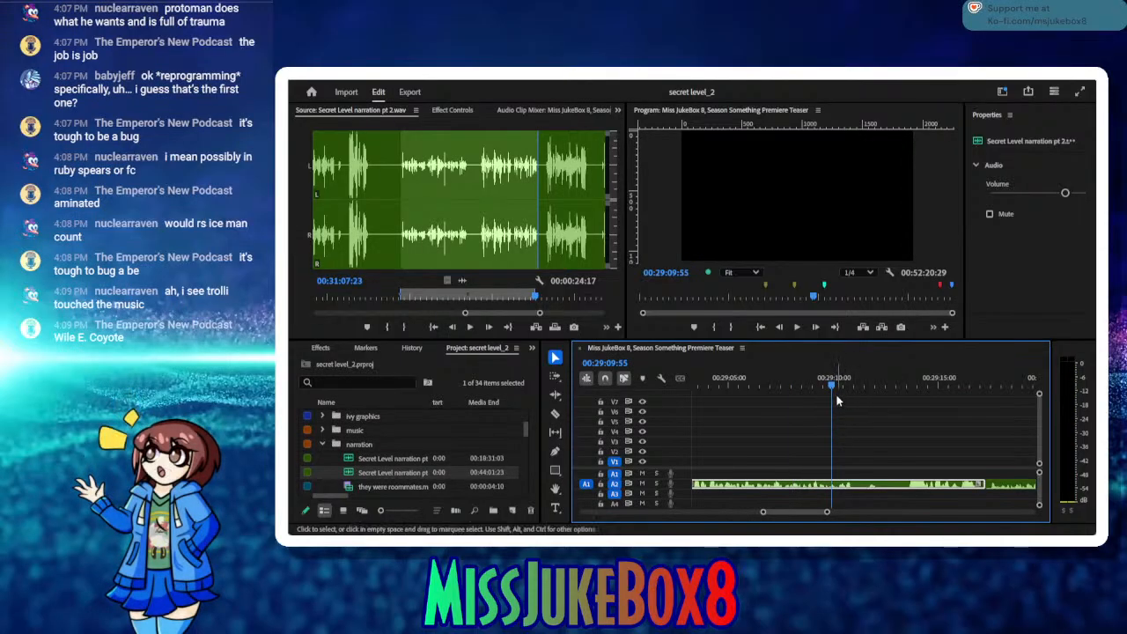
click(798, 328)
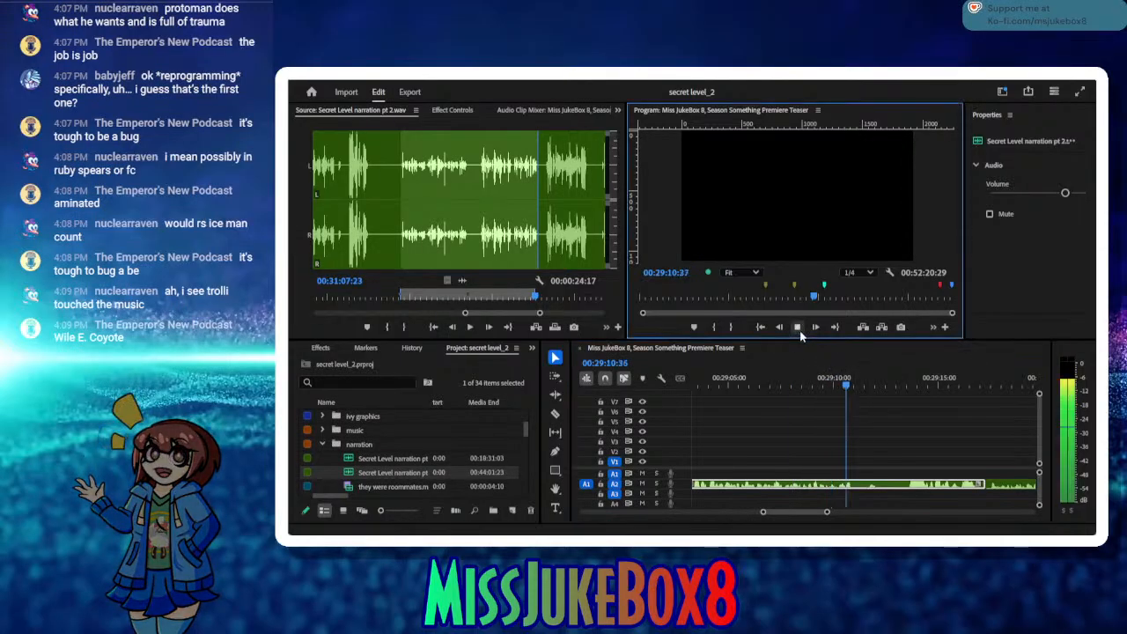
click(797, 327)
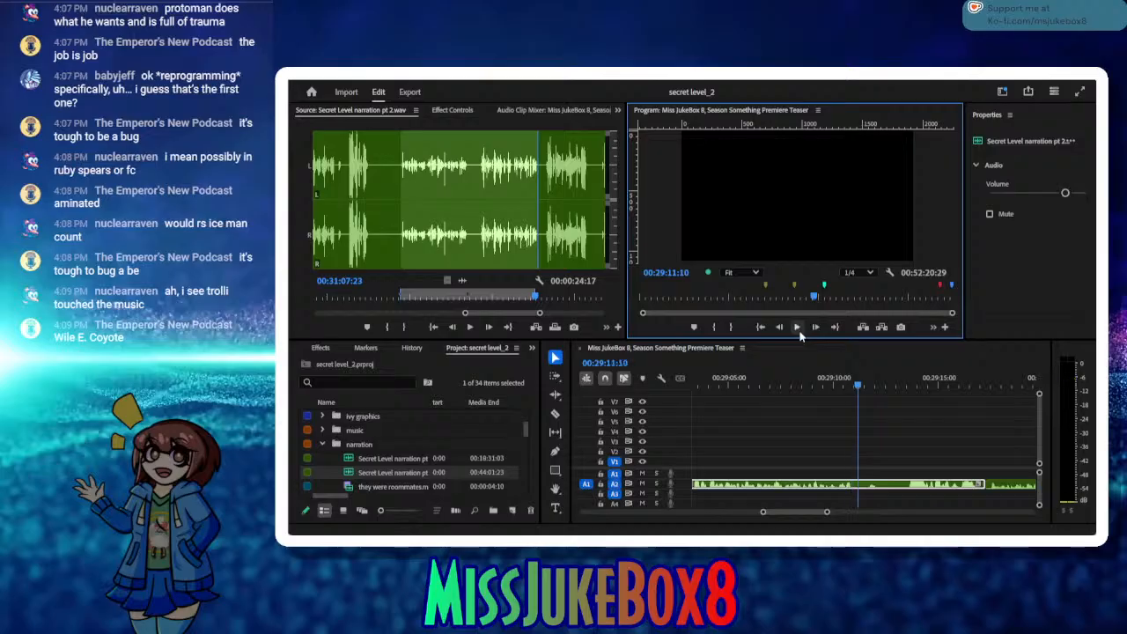
click(799, 333)
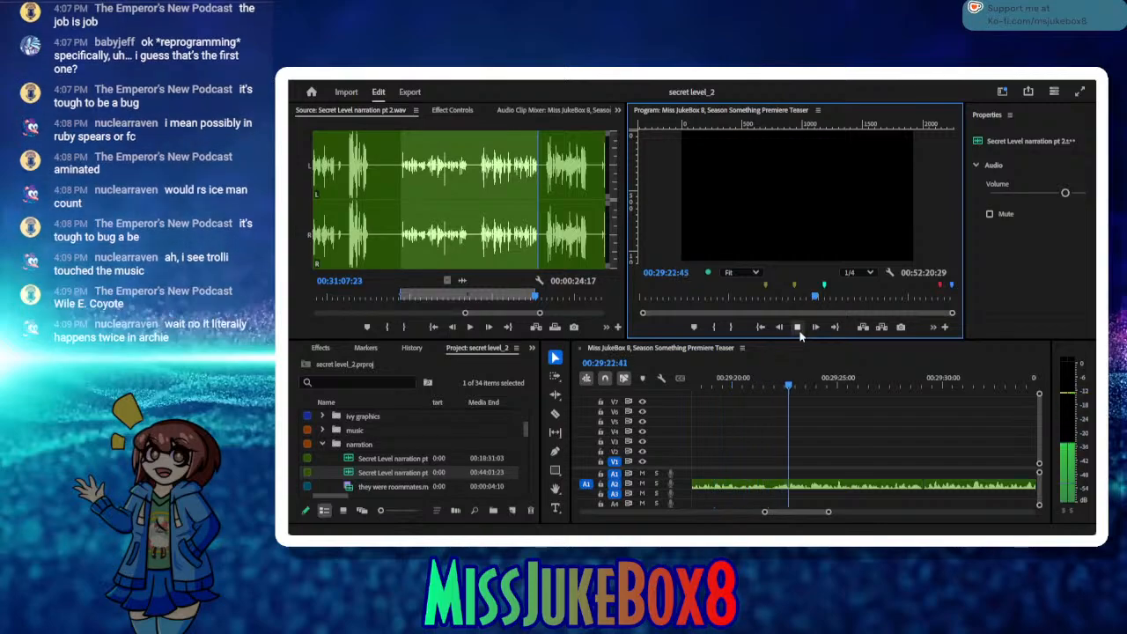
click(798, 327)
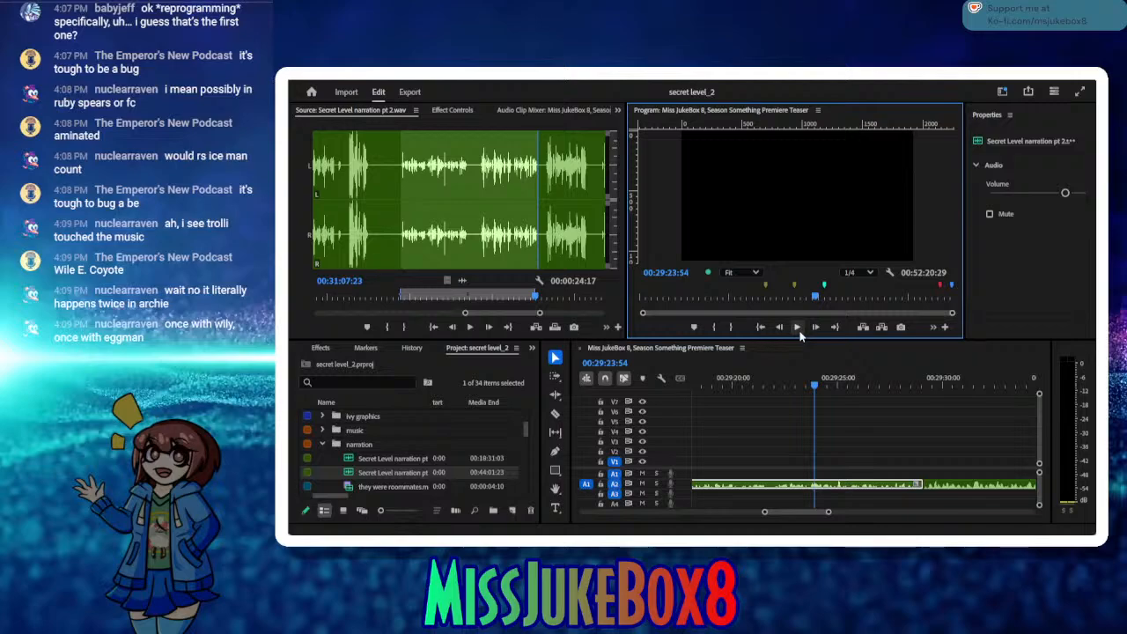
click(798, 331)
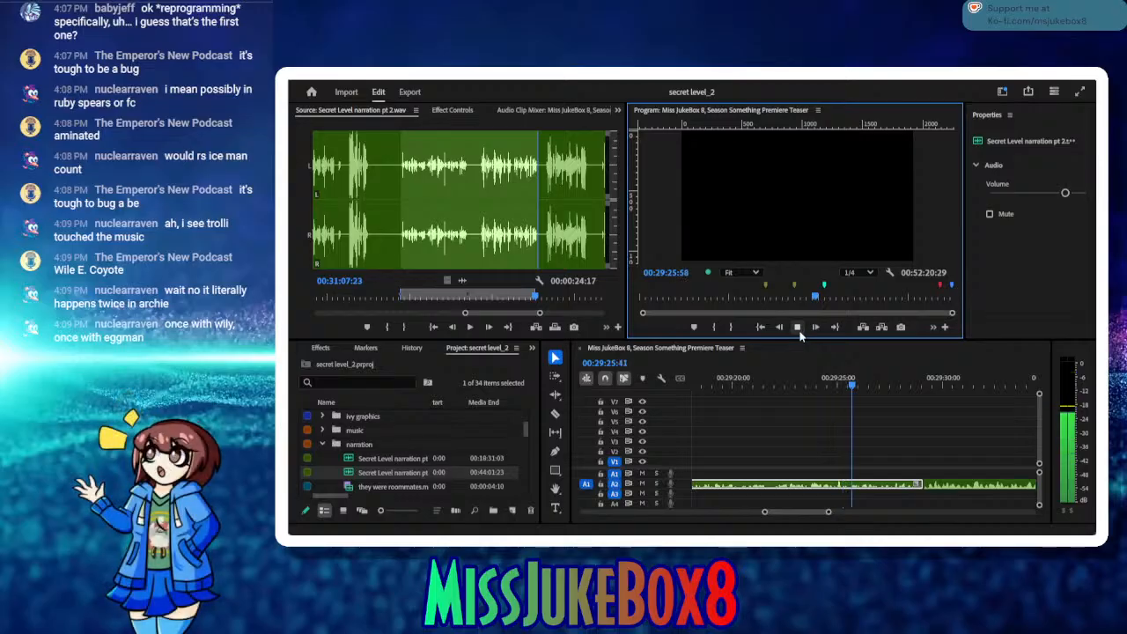
click(799, 331)
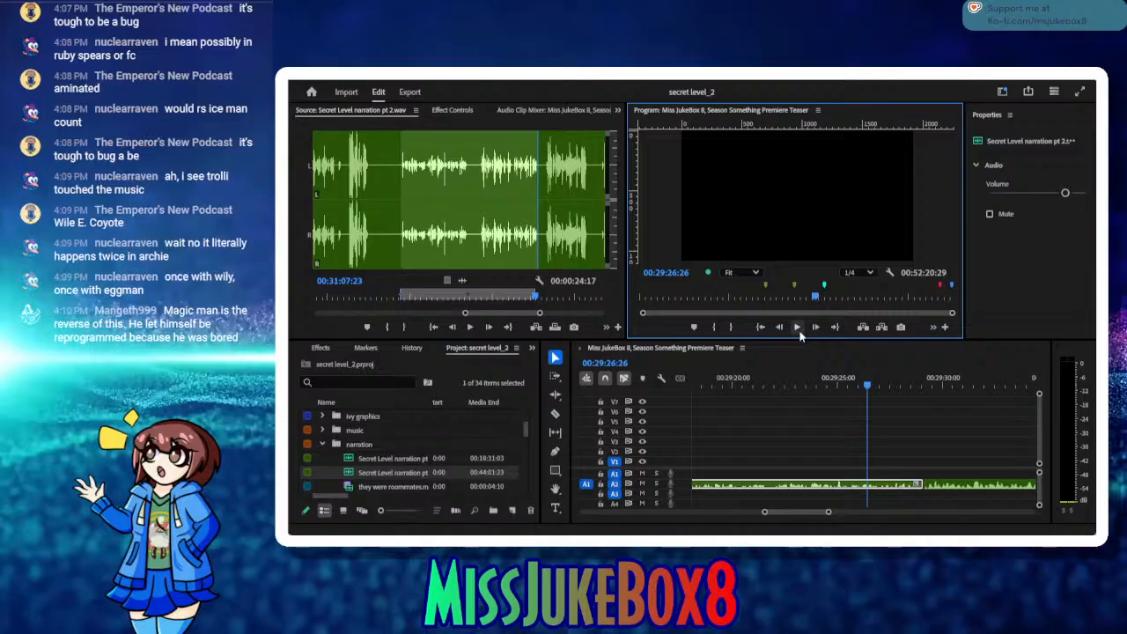
click(798, 331)
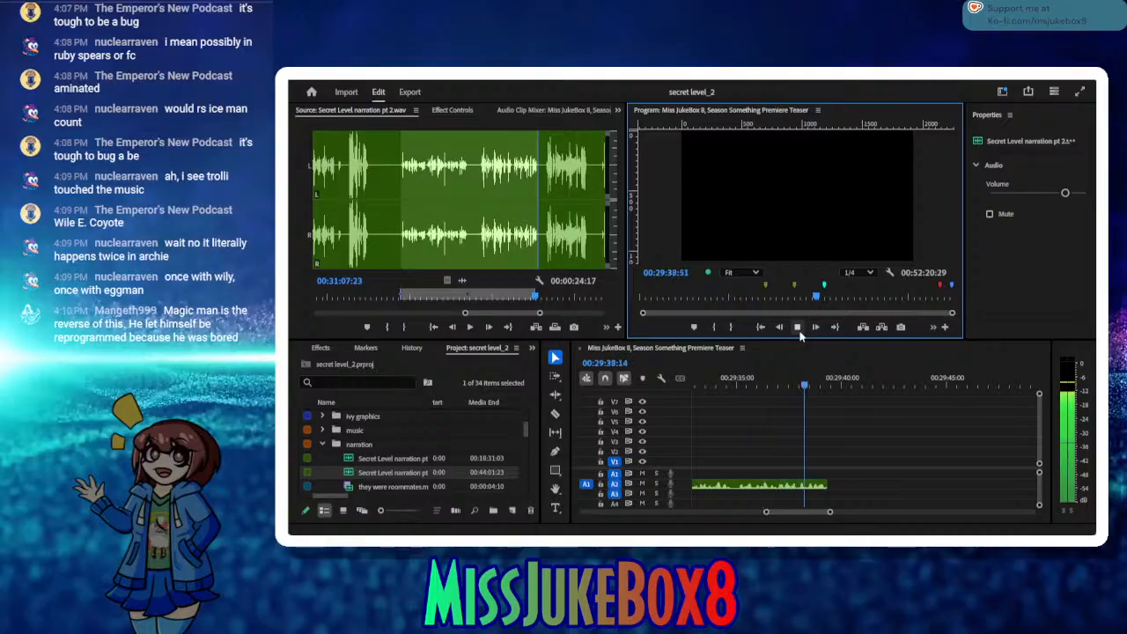
click(797, 327)
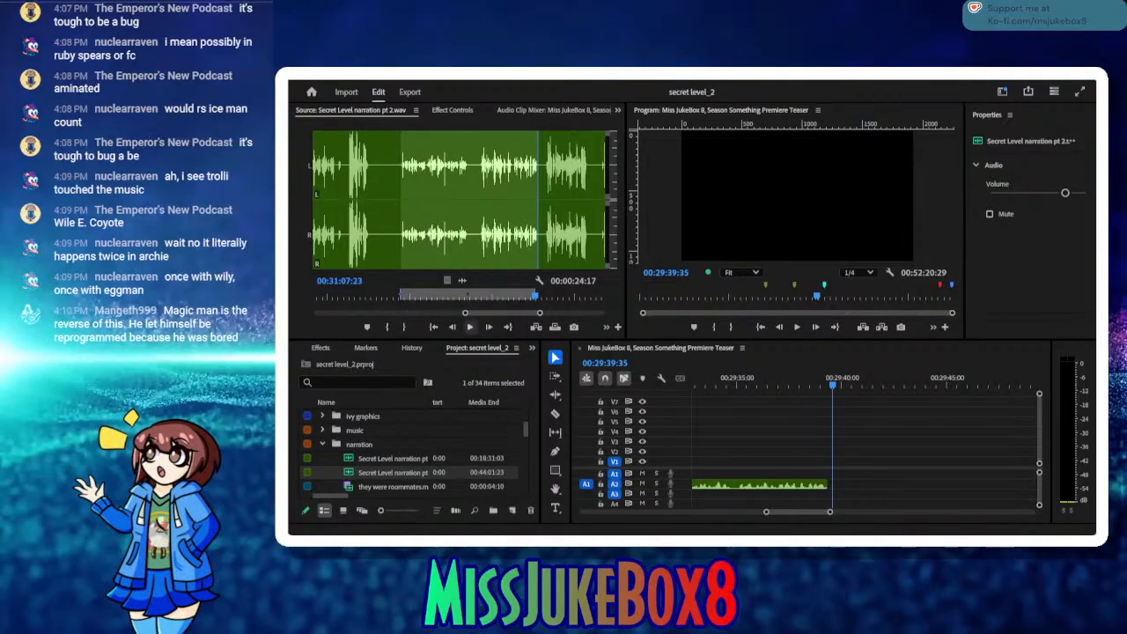
Step: Mark the next take in the source narration, with the In point just after 00:31:08 and the Out point at 00:31:16:25
click(468, 329)
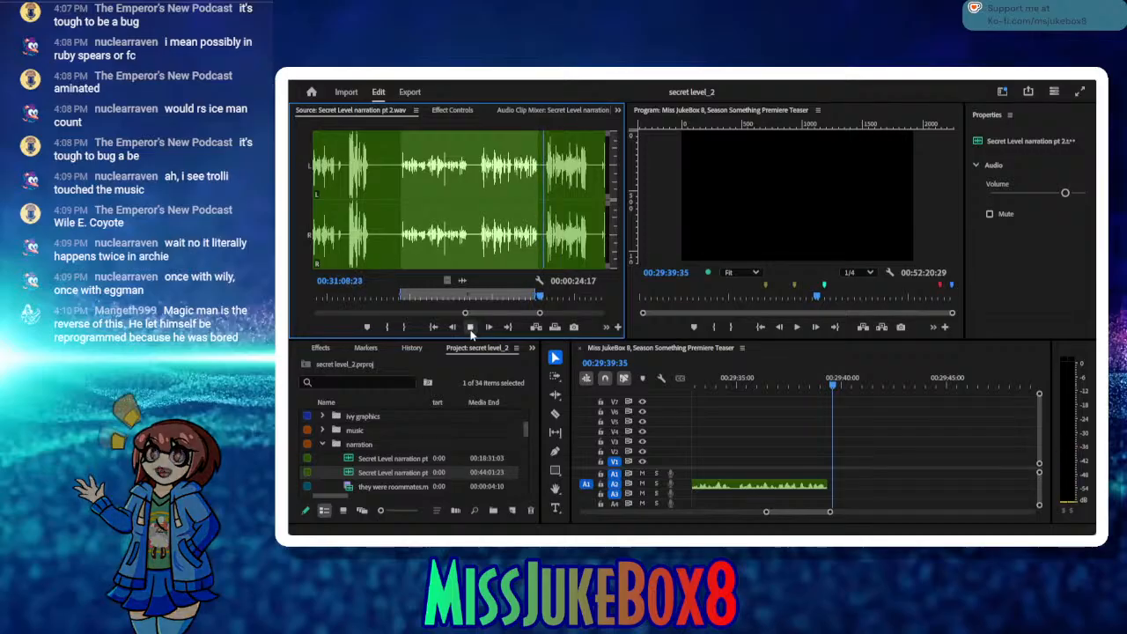
click(470, 328)
click(386, 328)
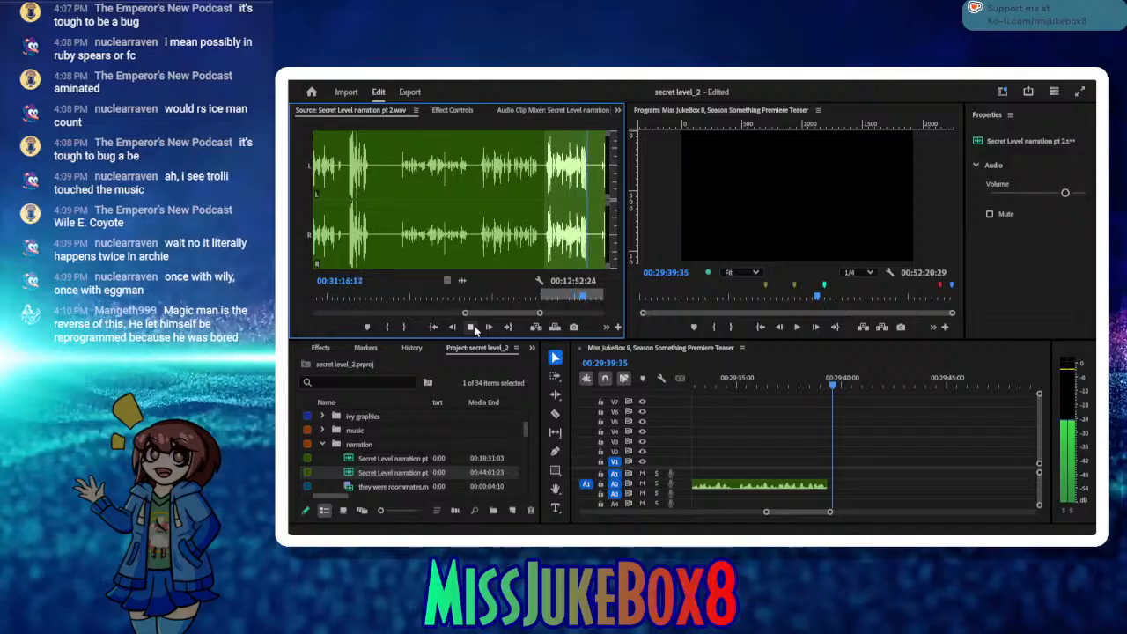
click(474, 325)
click(405, 327)
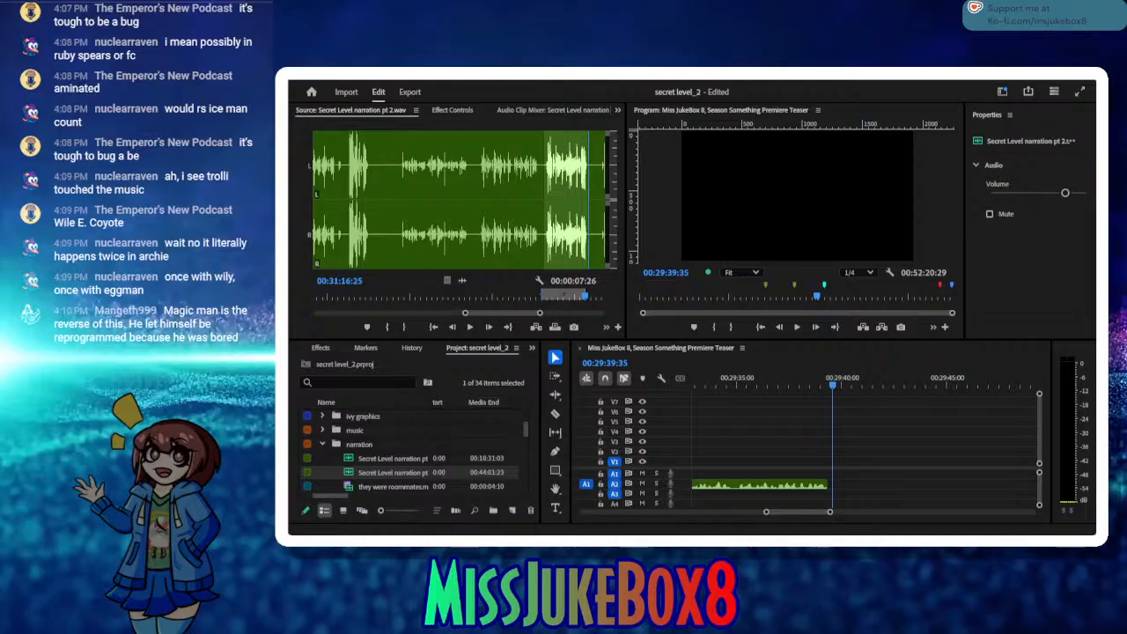
Step: Insert the marked take into the sequence at 00:29:39:35, ripple-delete the small gap before it and save the project
click(590, 335)
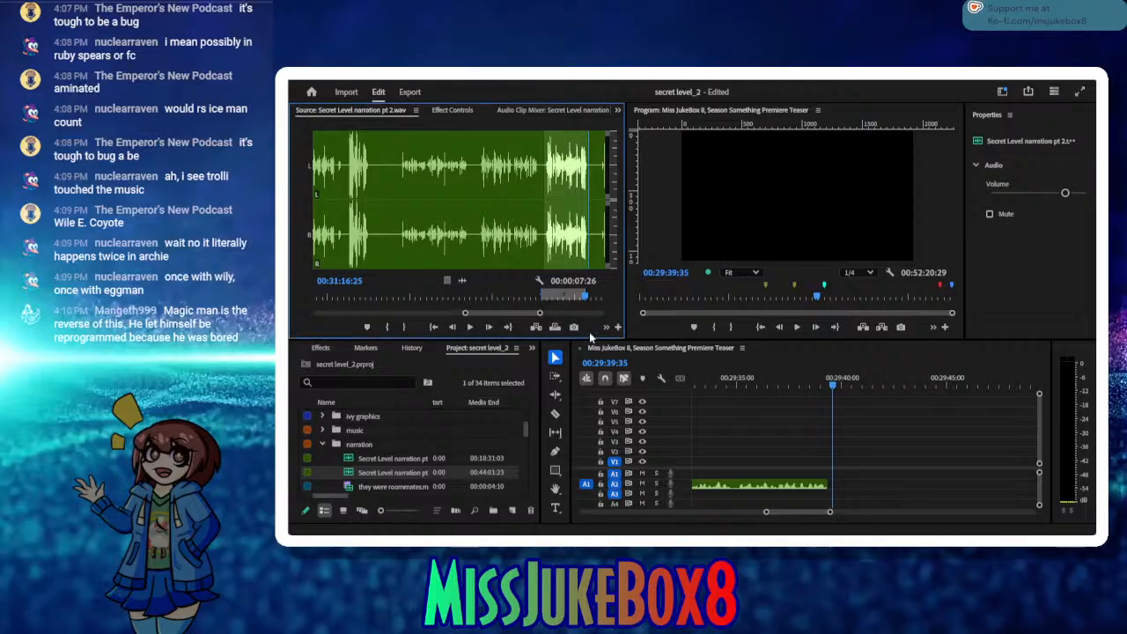
click(535, 329)
click(829, 491)
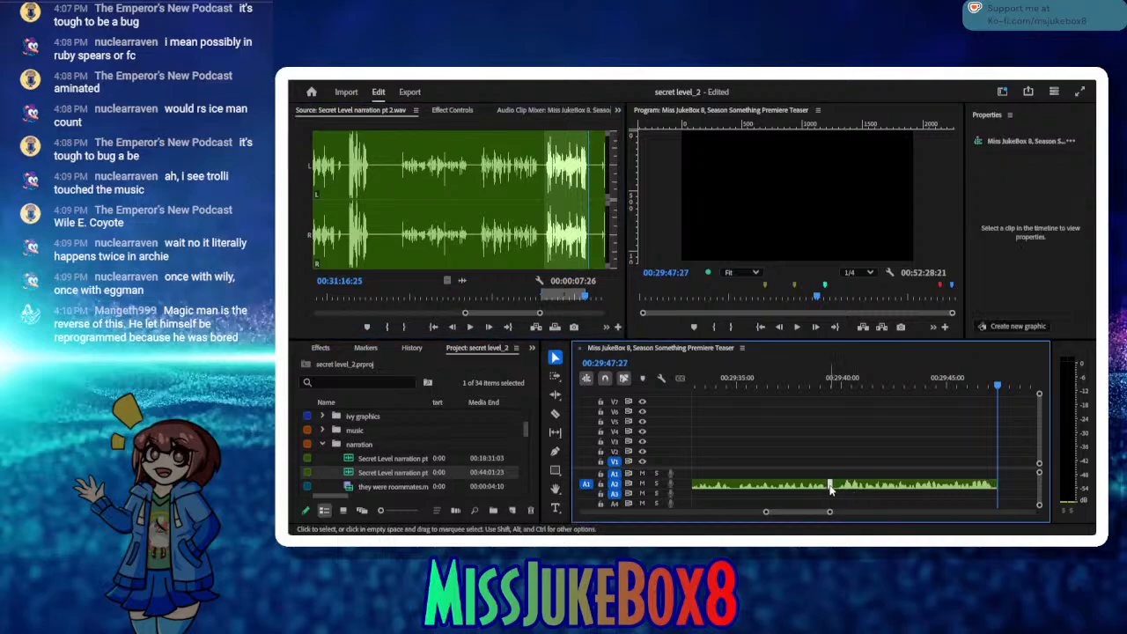
key(Delete)
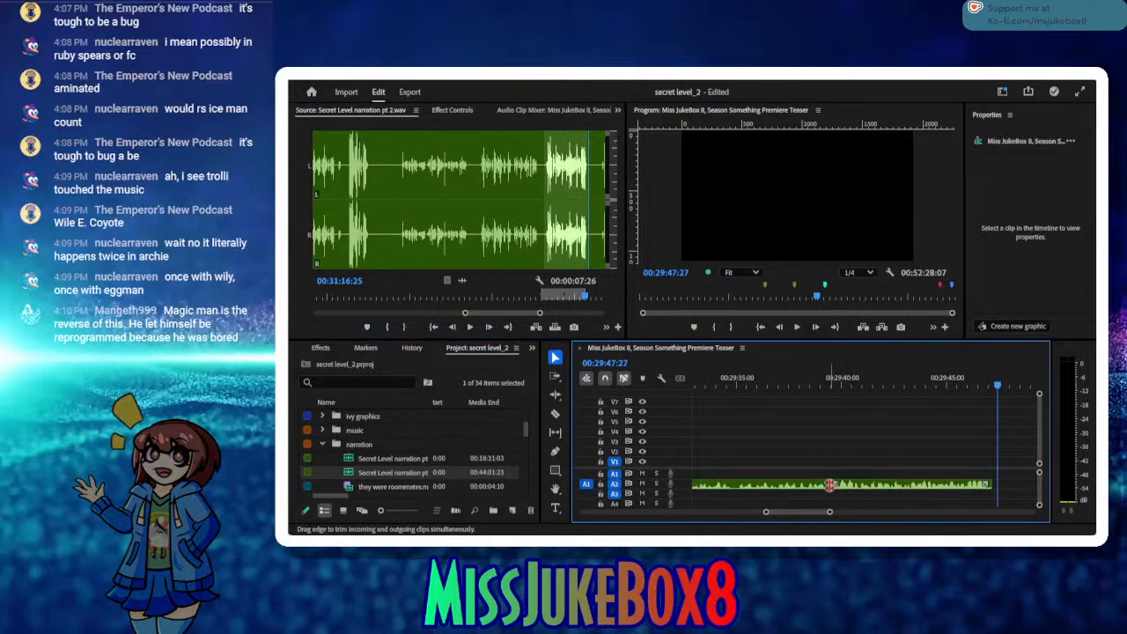
key(ctrl+s)
Step: Play the source narration on to 00:31:20:22 and load 10 - Mega Man.mp4 from the episodes bin into the source
click(476, 324)
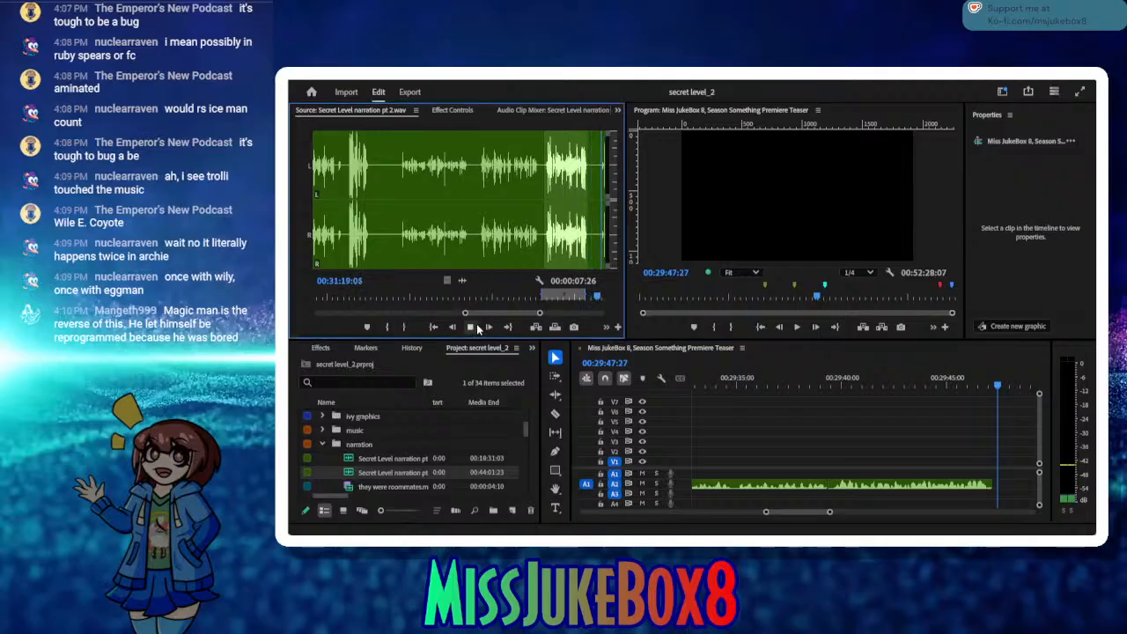
click(476, 324)
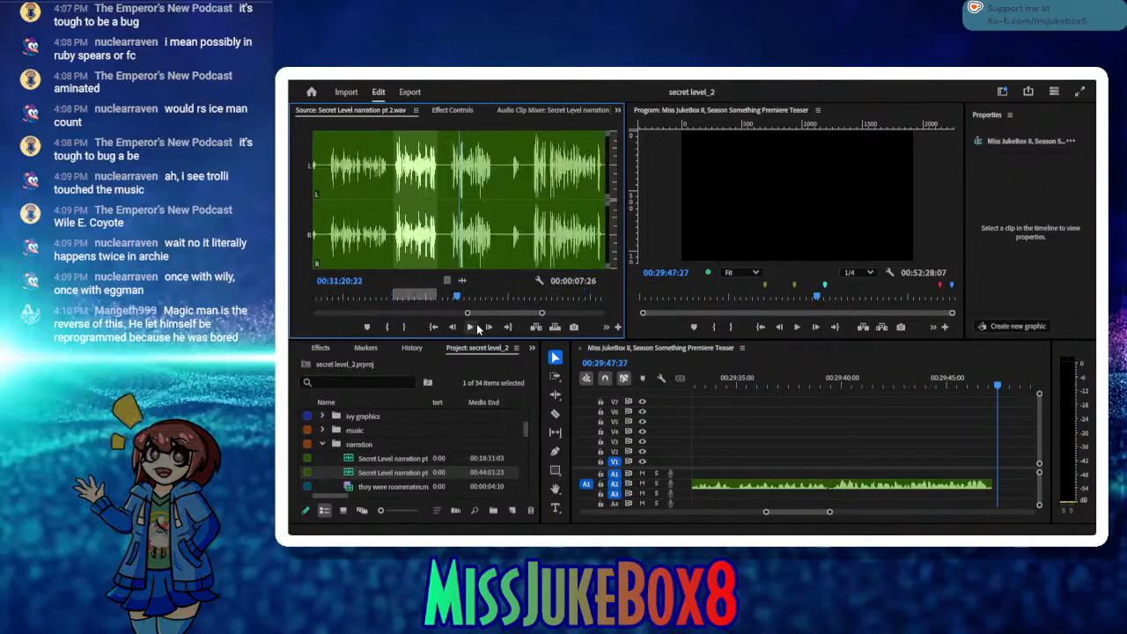
click(323, 445)
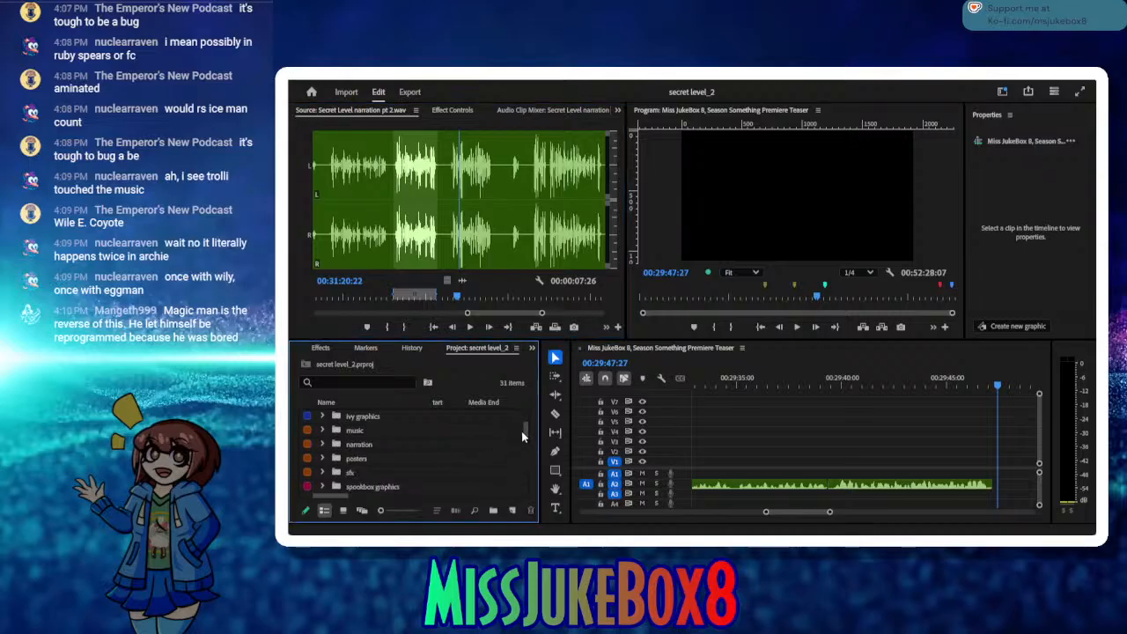
scroll(524, 430, up, 5)
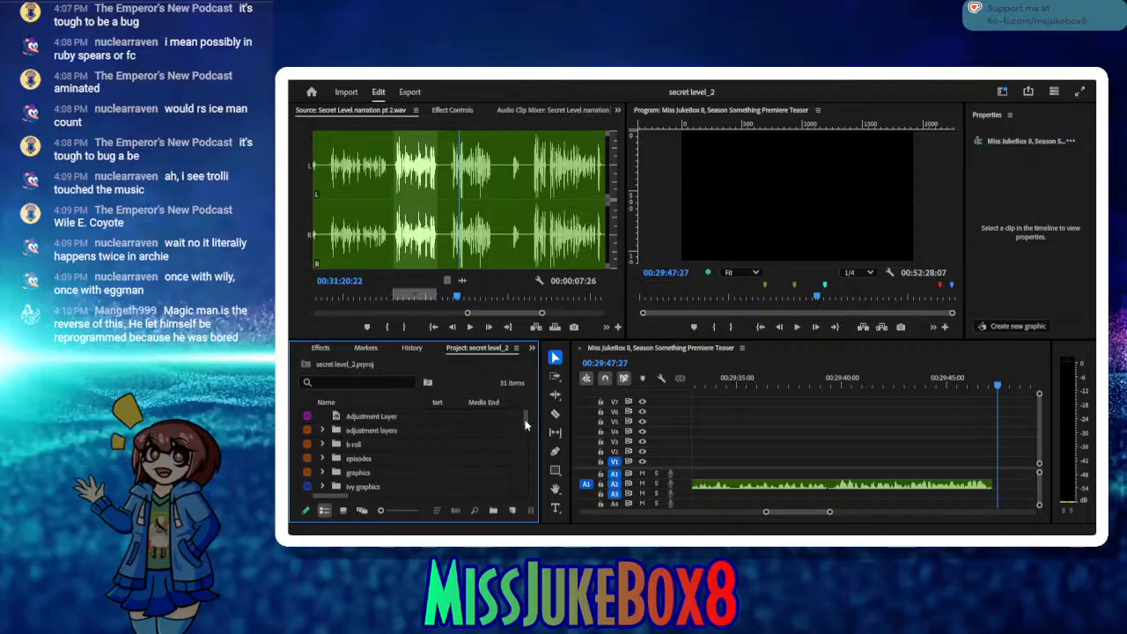
scroll(524, 425, down, 3)
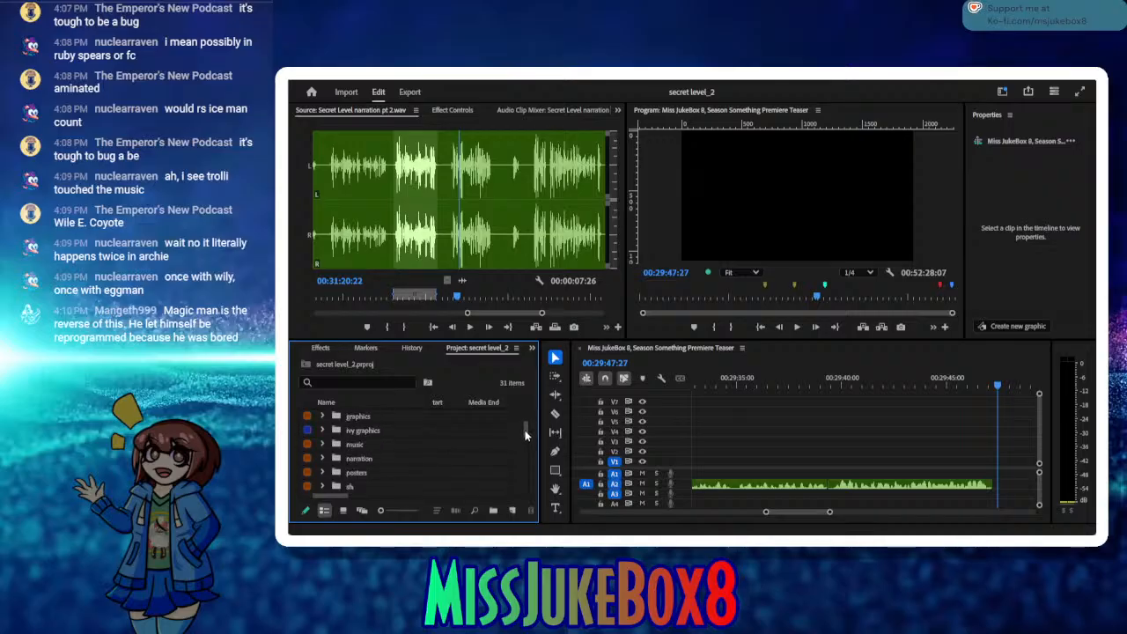
scroll(526, 430, up, 1)
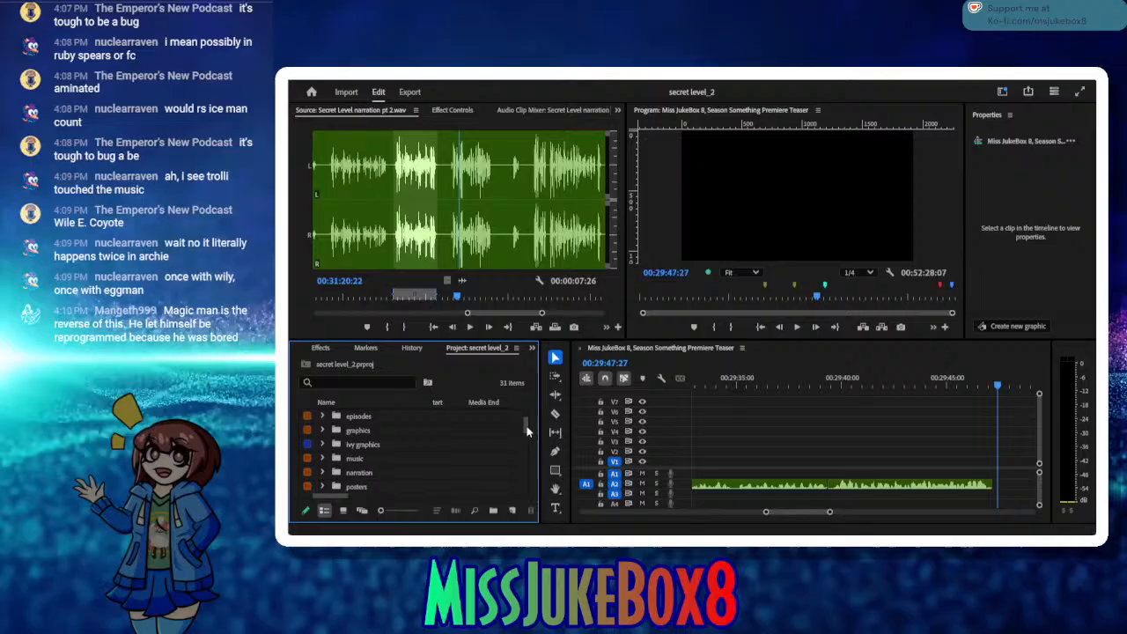
click(323, 415)
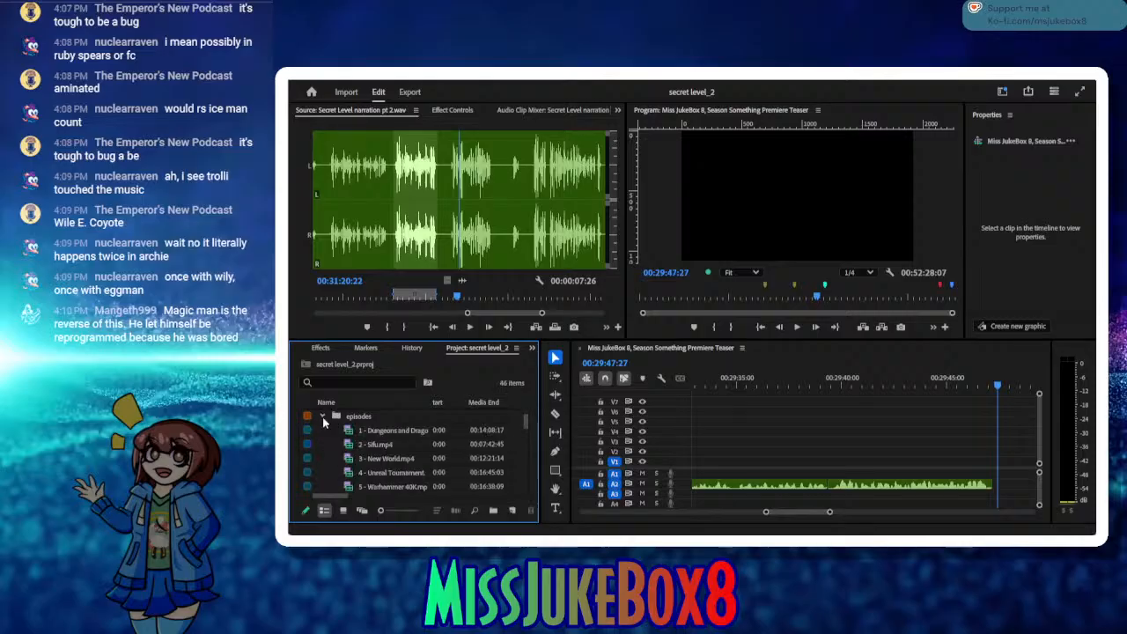
scroll(527, 426, down, 2)
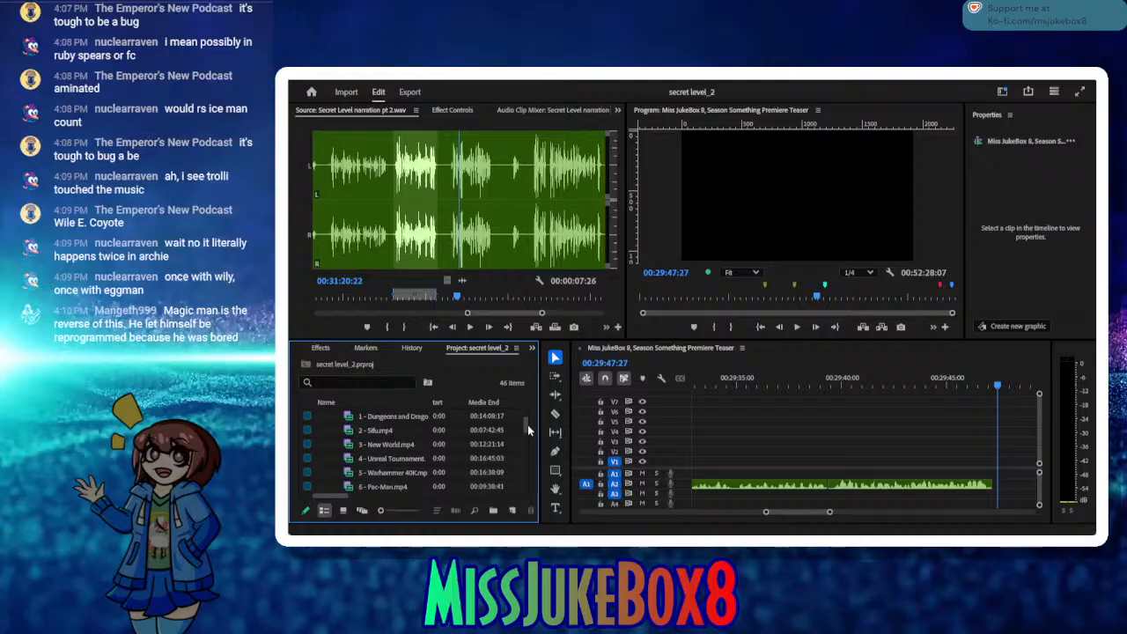
double_click(345, 472)
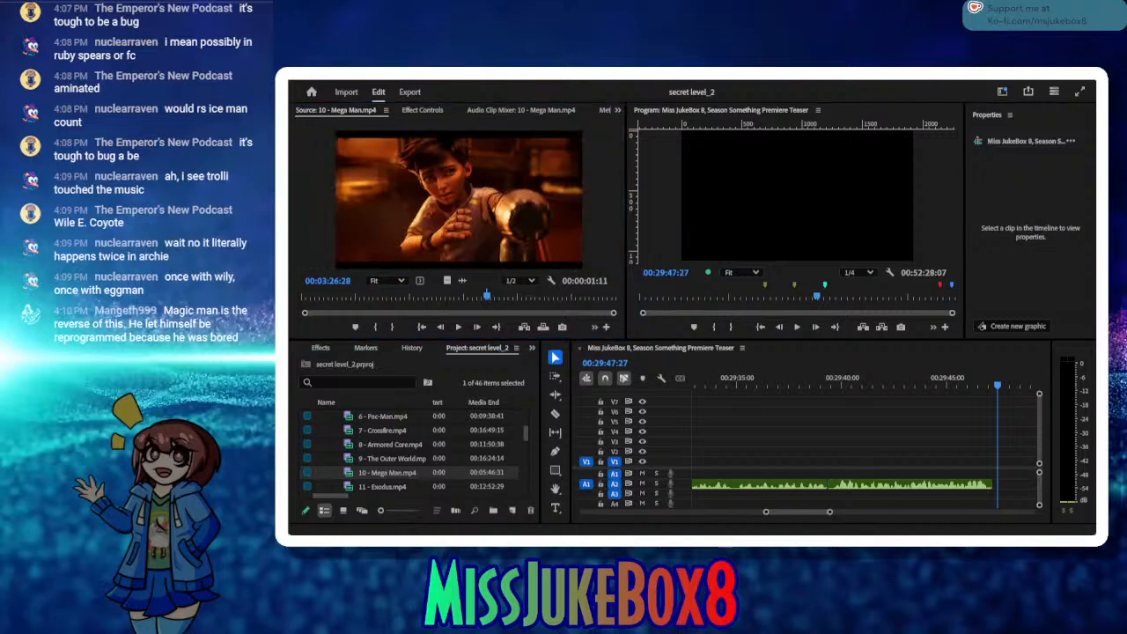
Step: Skim 10 - Mega Man.mp4 in the source from 00:03:57:45 to 00:04:44:45, looking for the workshop dialogue between the boy and the bearded man
drag(496, 301, 515, 300)
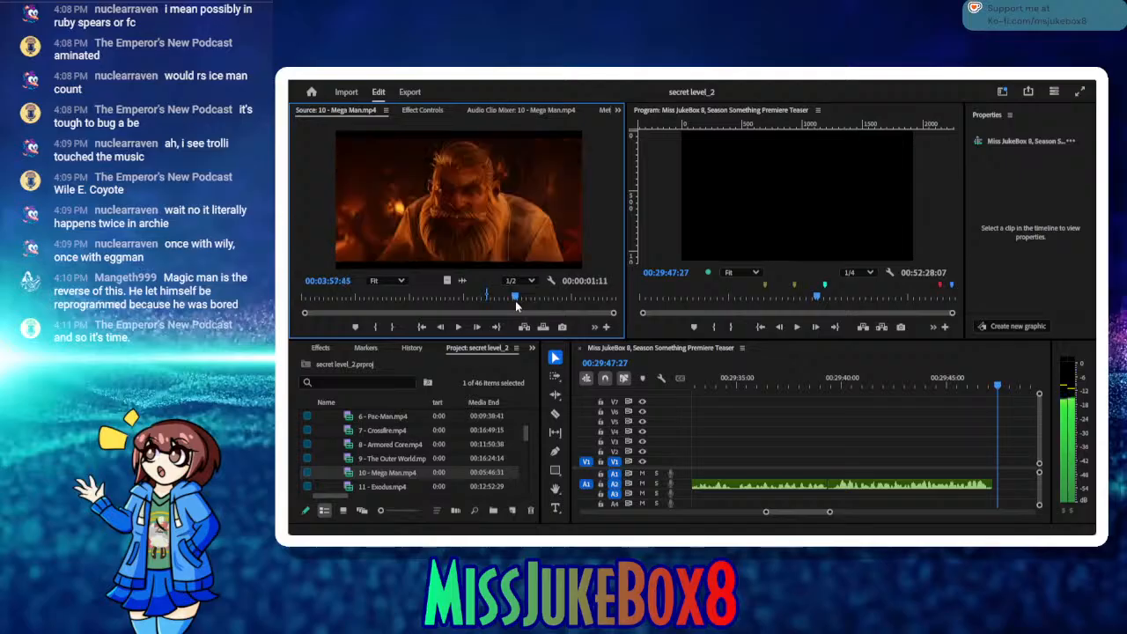
click(459, 327)
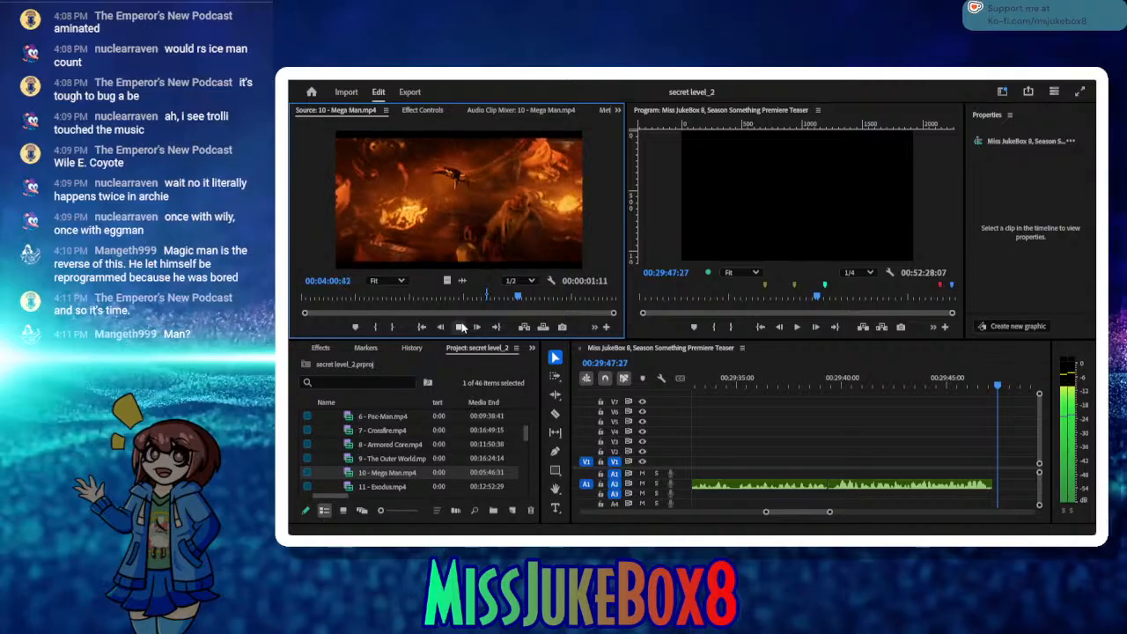
click(459, 326)
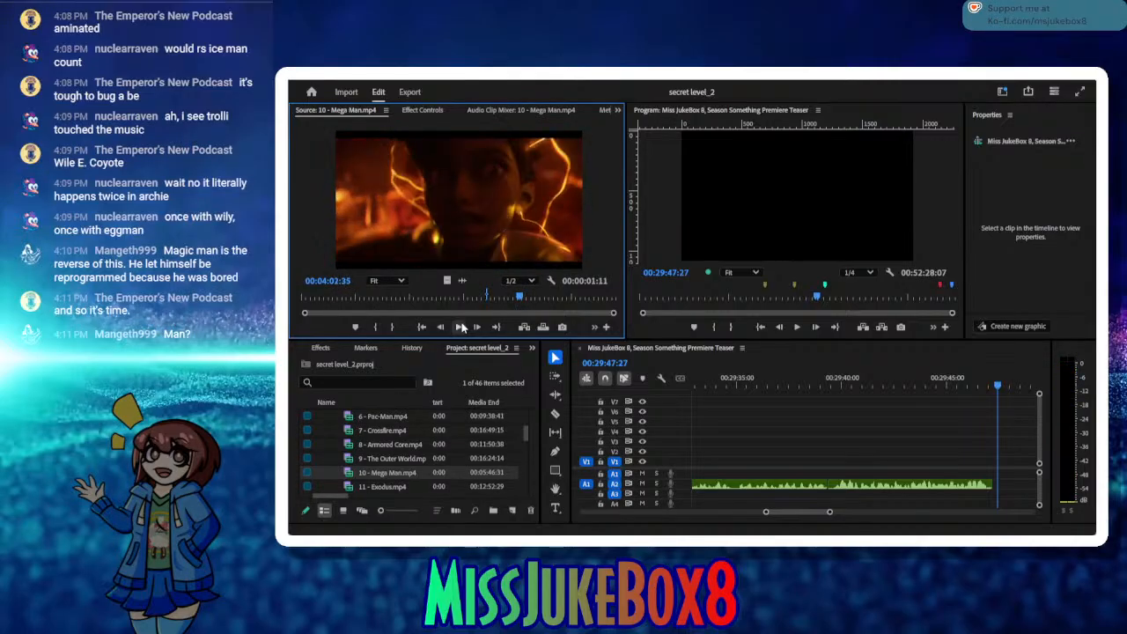
drag(519, 300, 540, 302)
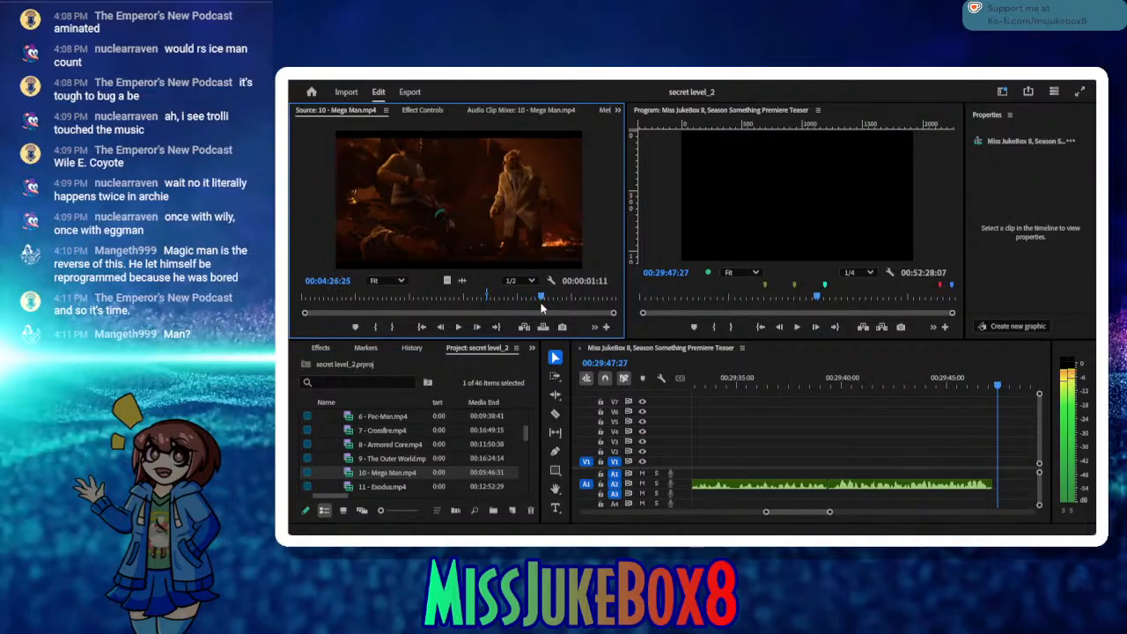
click(464, 326)
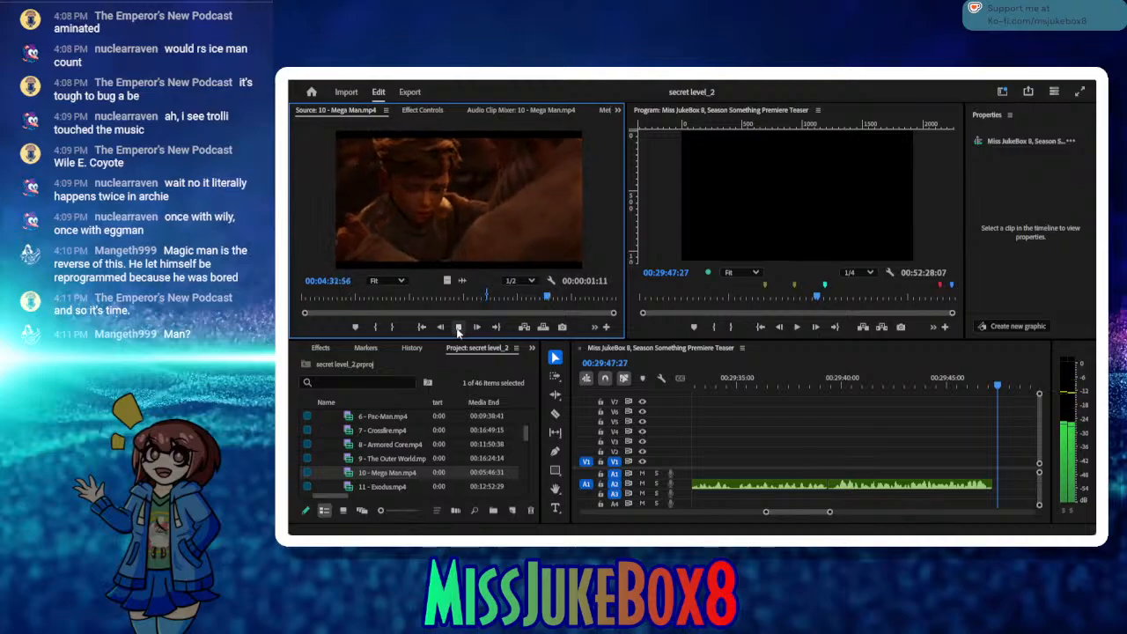
click(457, 328)
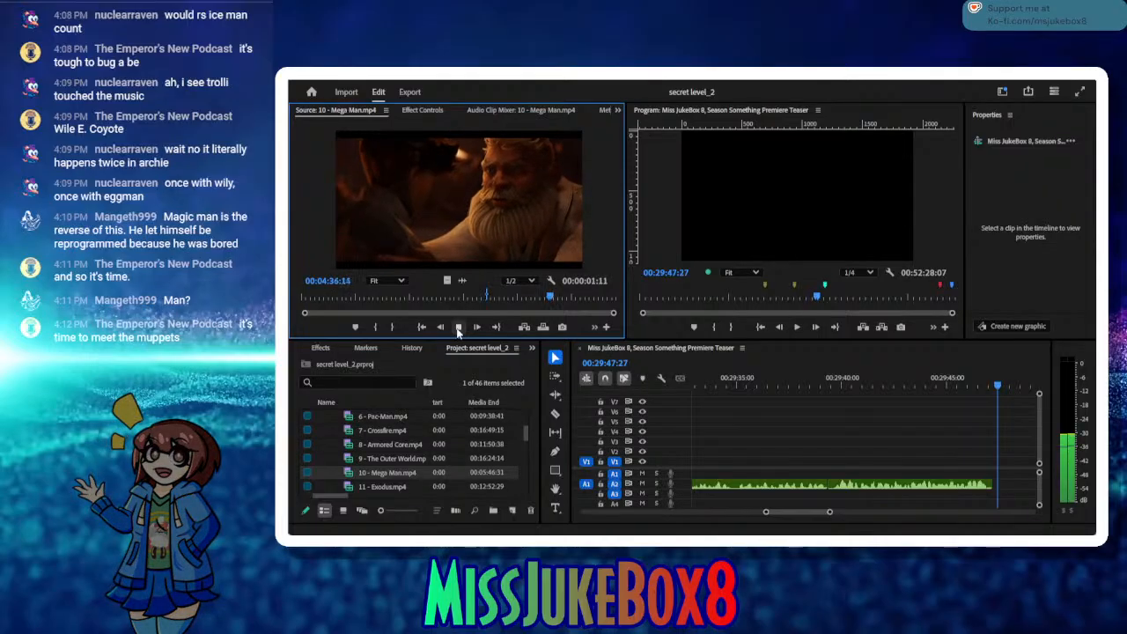
click(458, 327)
click(457, 327)
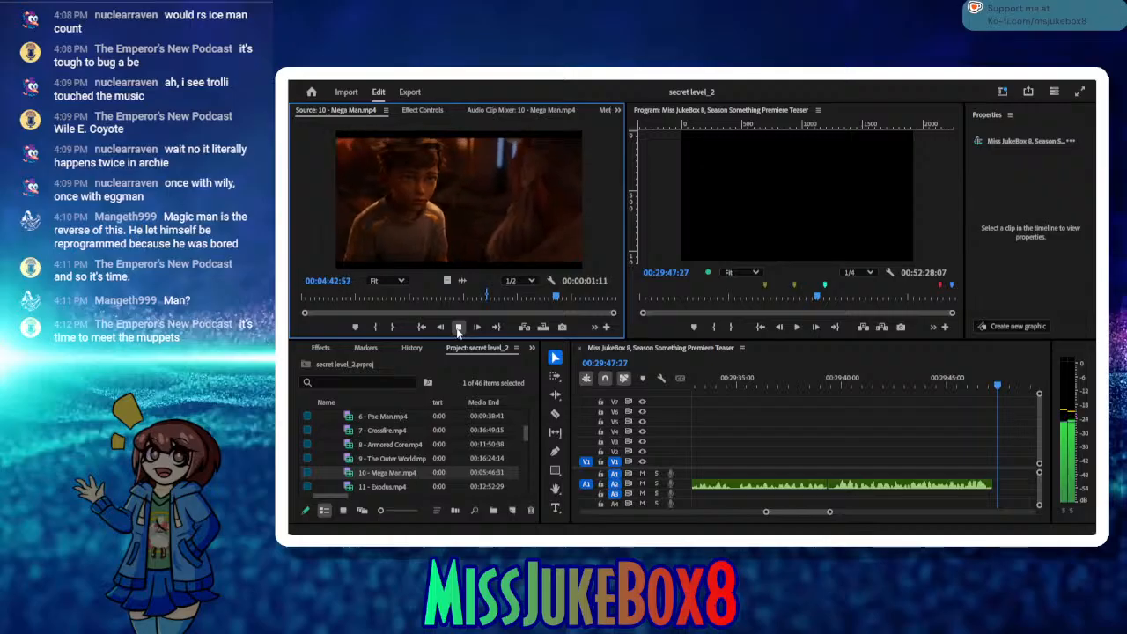
click(457, 327)
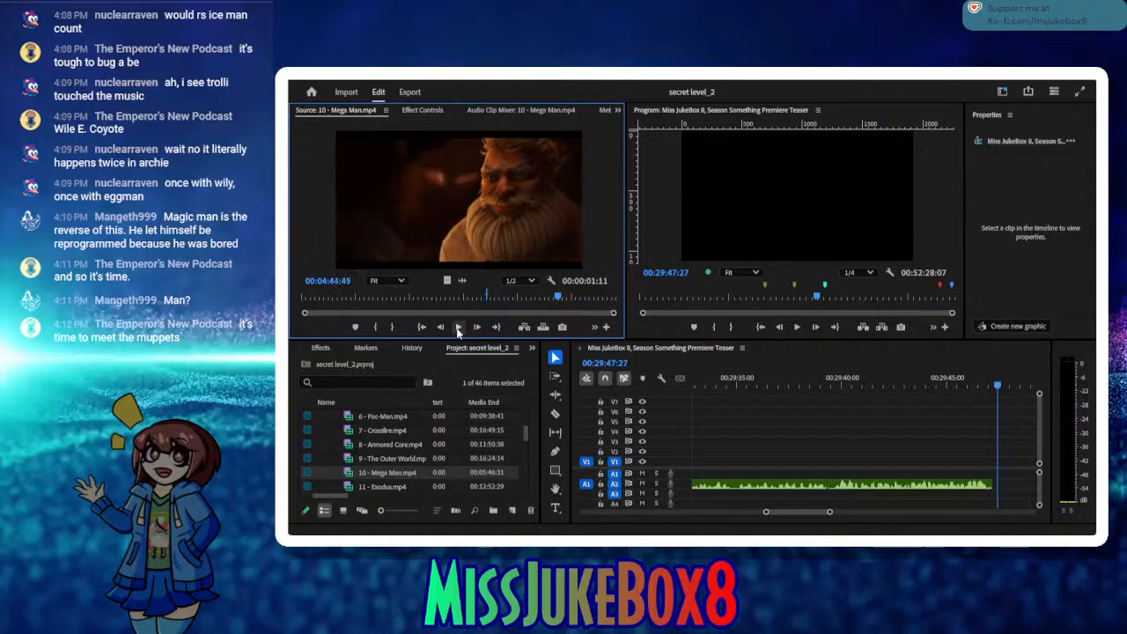
Step: Mark the bearded man's shot in the Mega Man source, with the In point at about 00:04:44:53 and the Out point at 00:04:51:38
click(458, 326)
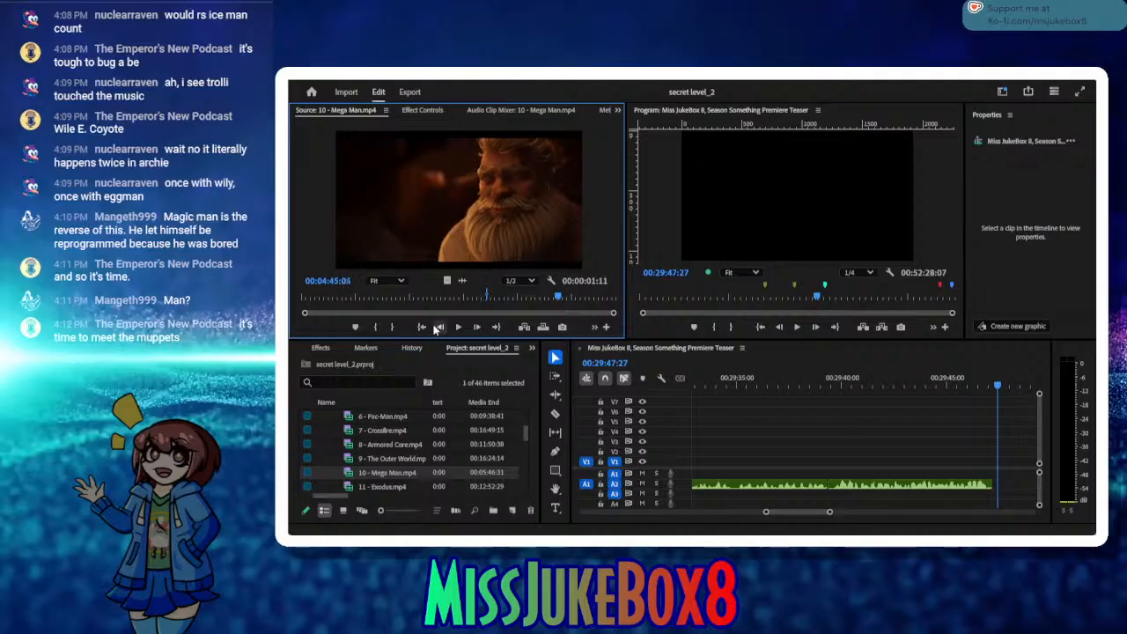
click(435, 328)
click(435, 328)
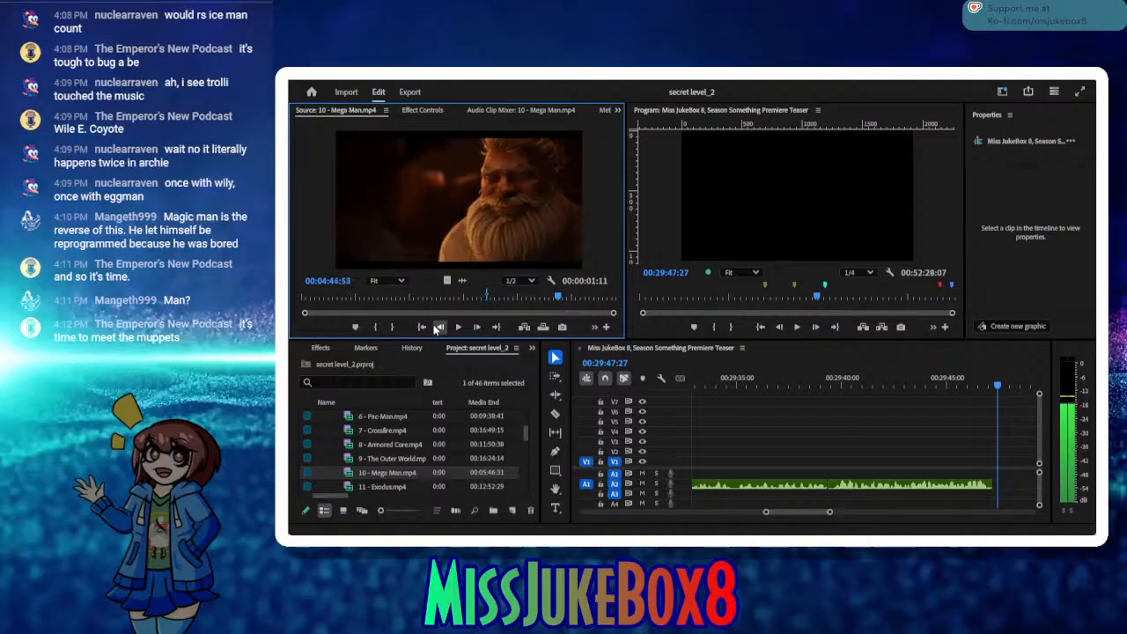
click(377, 326)
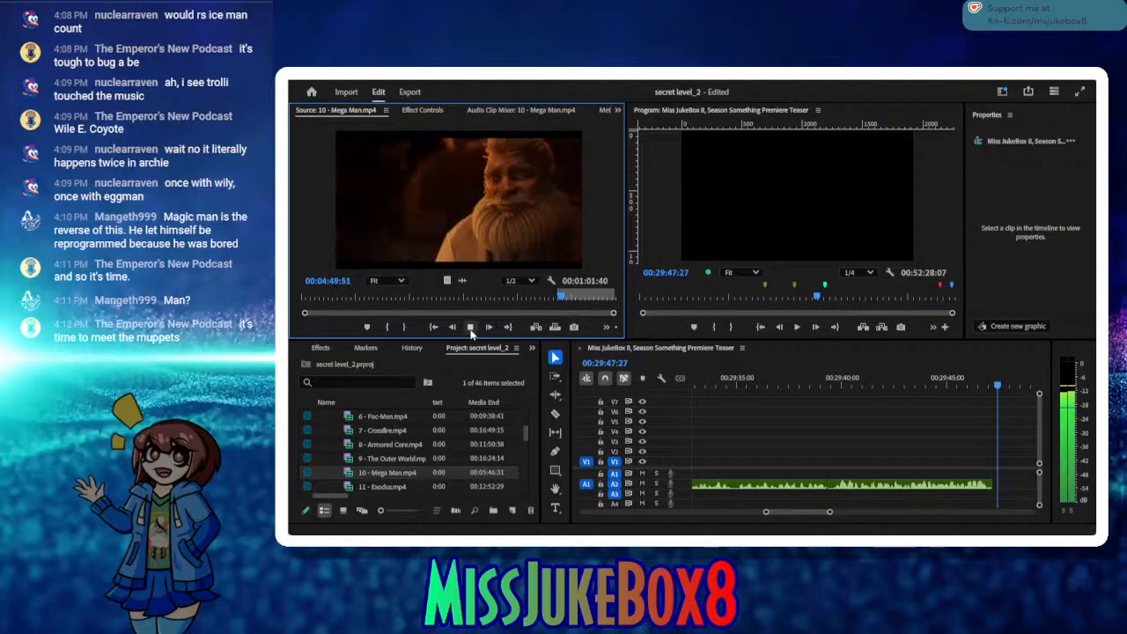
click(470, 327)
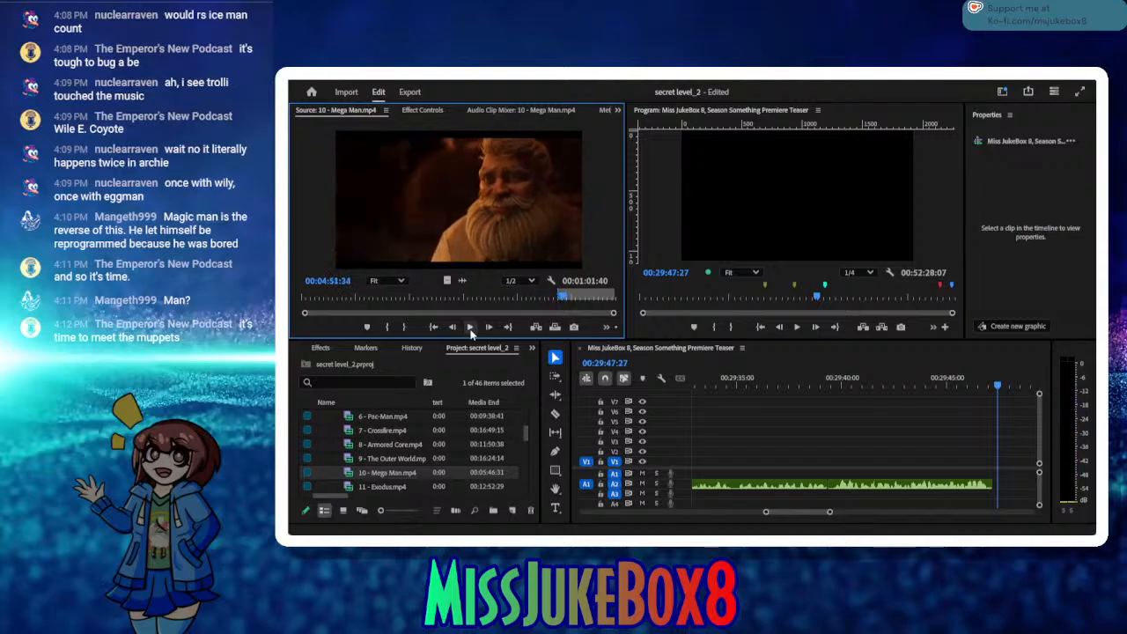
click(404, 327)
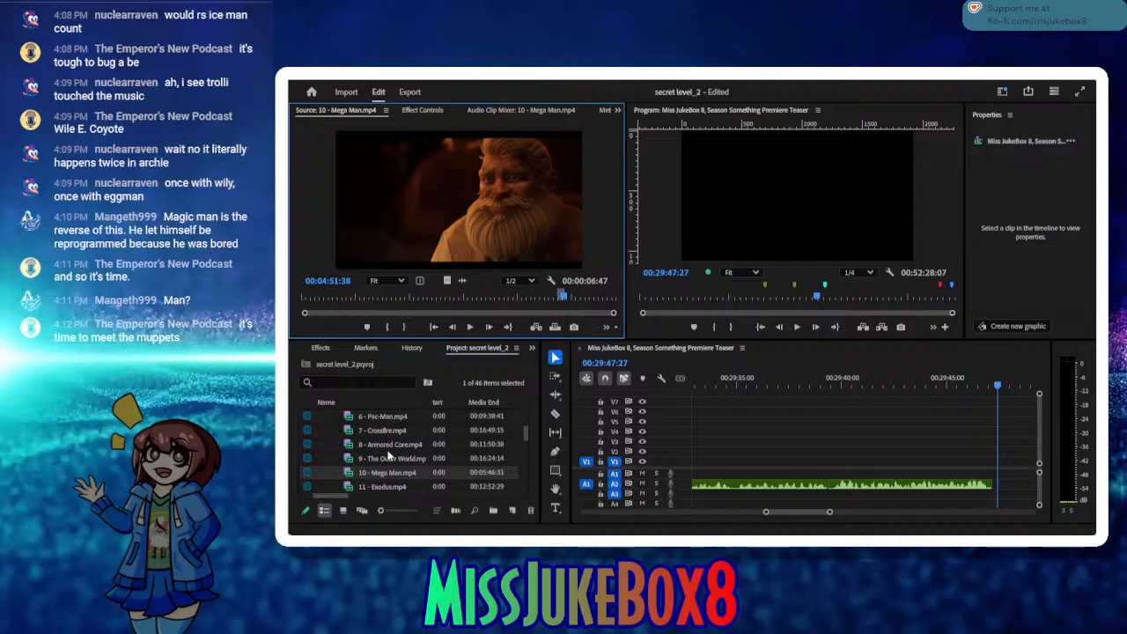
Step: Insert the marked Mega Man shot into the sequence at 00:29:47:27, ripple-delete the small gap before it and save the project
click(534, 328)
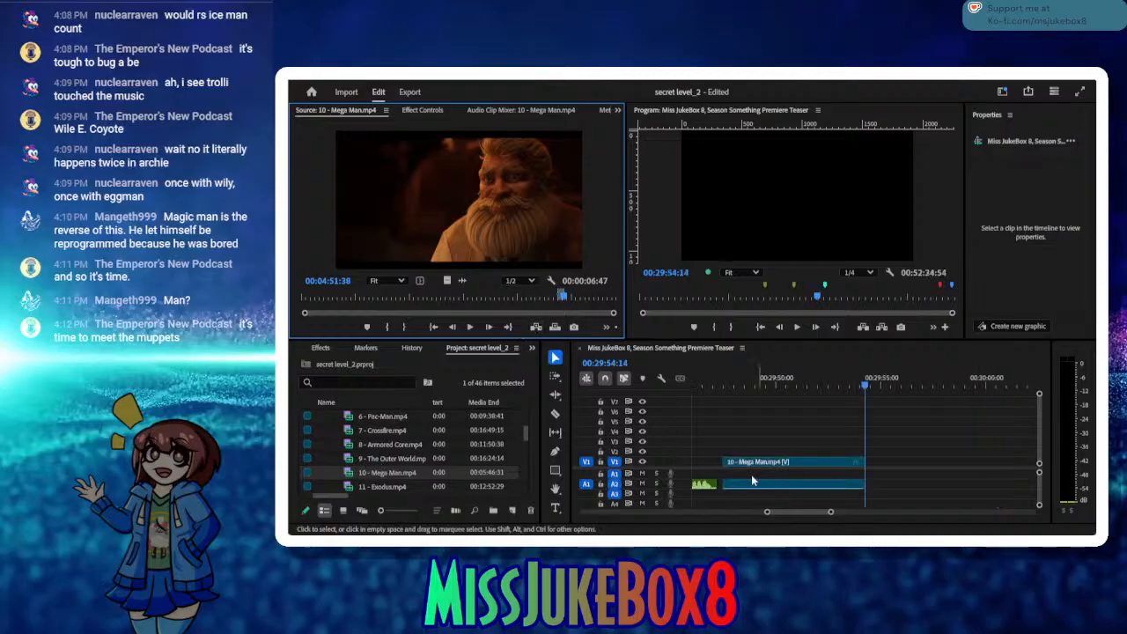
click(719, 488)
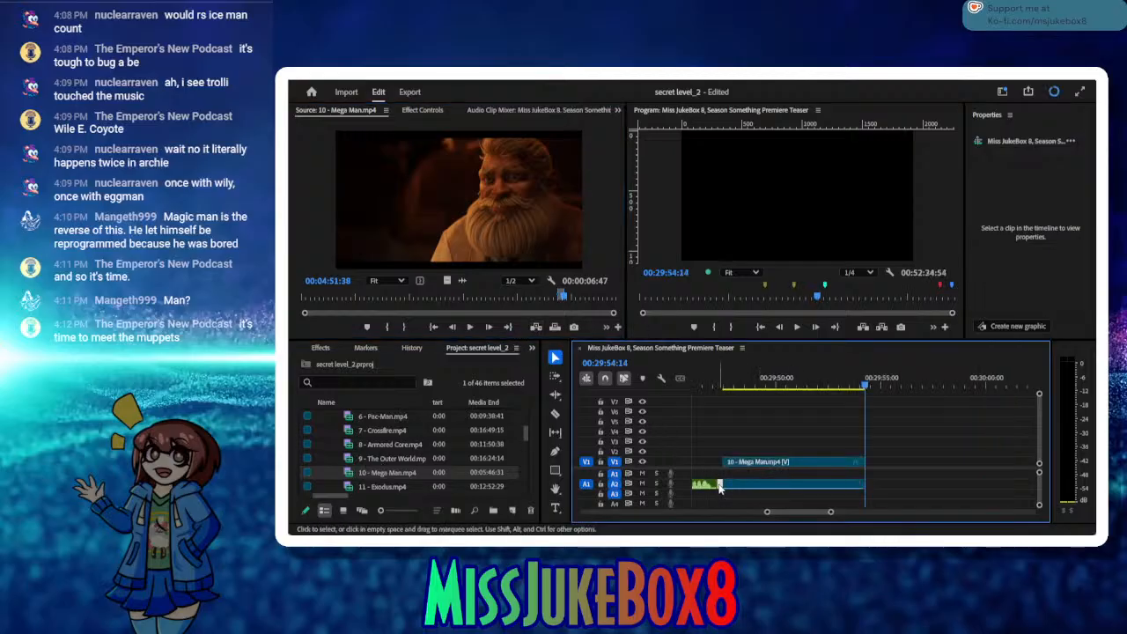
key(Delete)
key(ctrl+s)
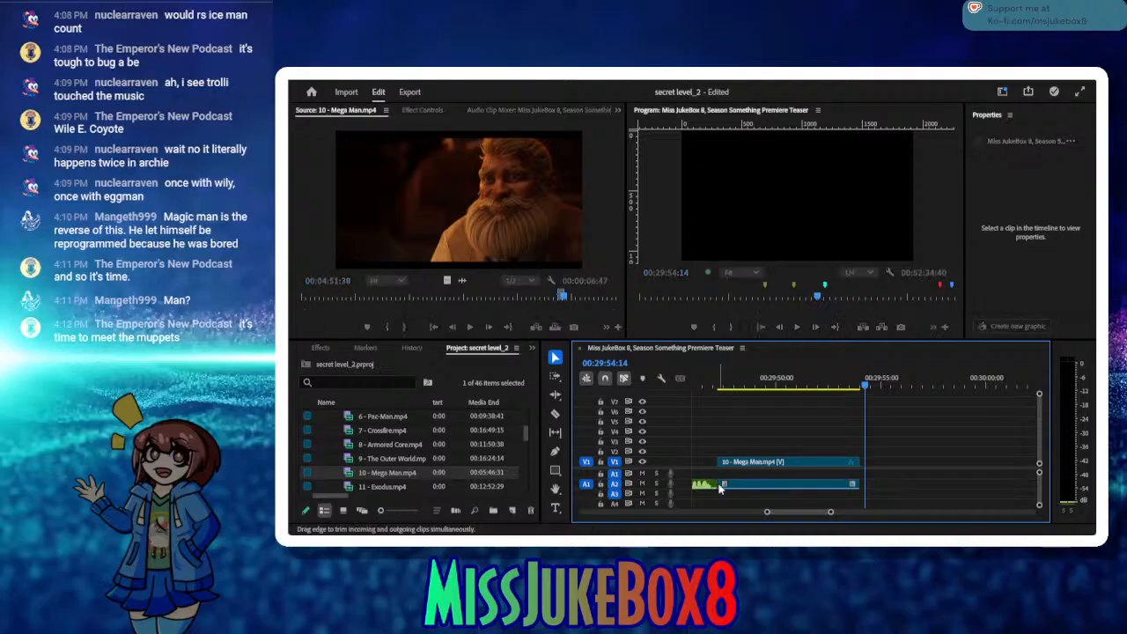
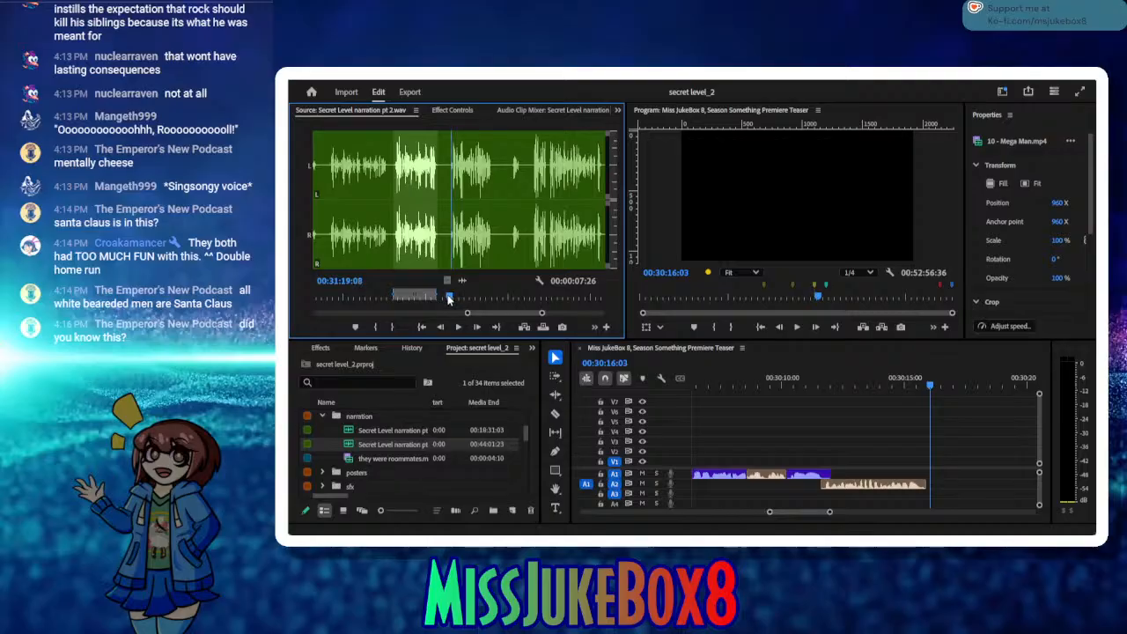
Step: Mark the narration's In point at 00:31:19:08 and add a "more sad roll" placeholder title on V1 directly after the last narration clip
click(375, 327)
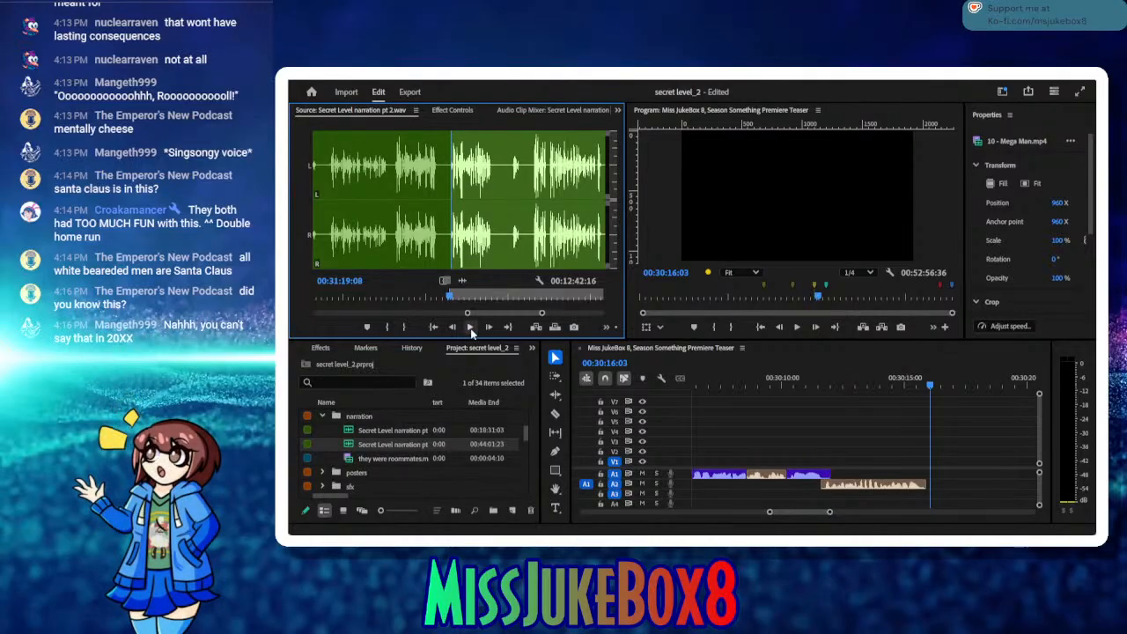
click(554, 518)
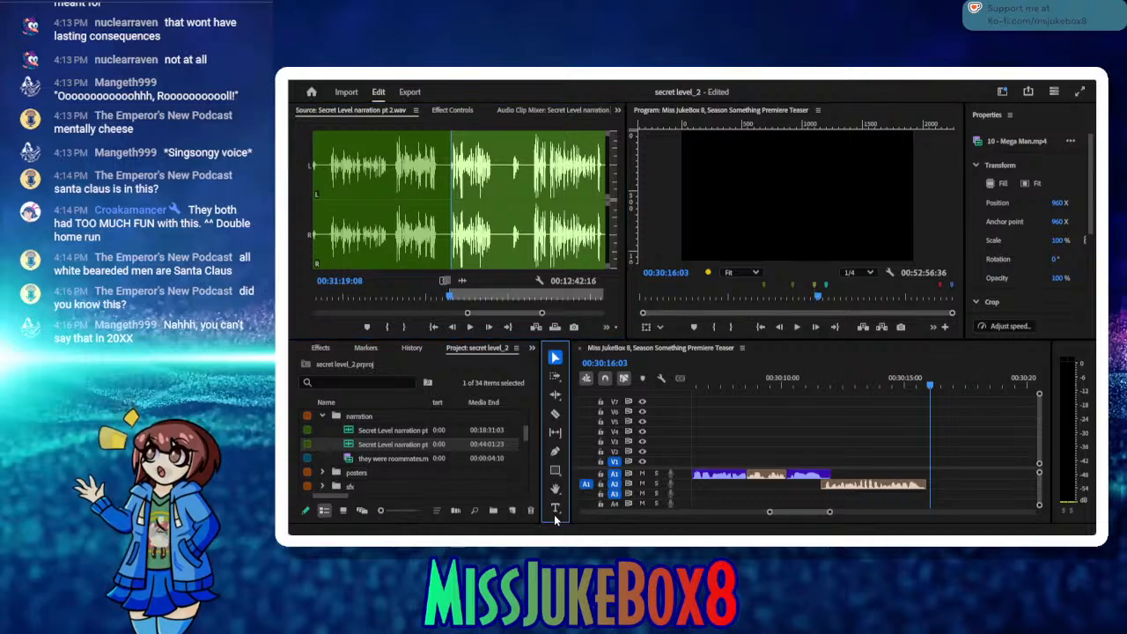
click(555, 514)
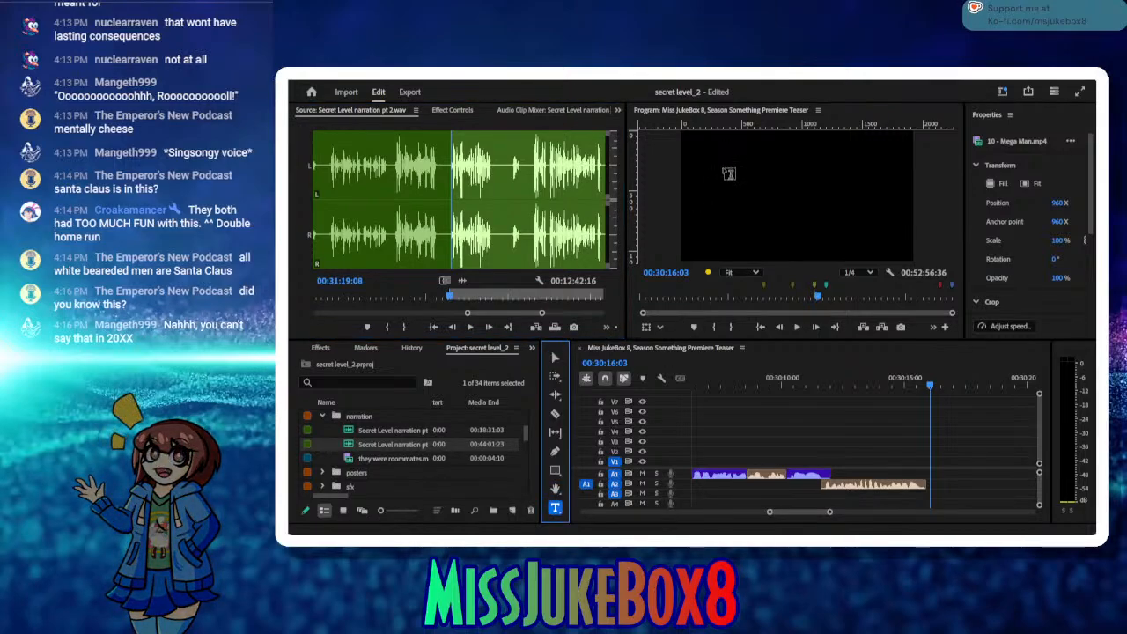
drag(724, 169, 842, 222)
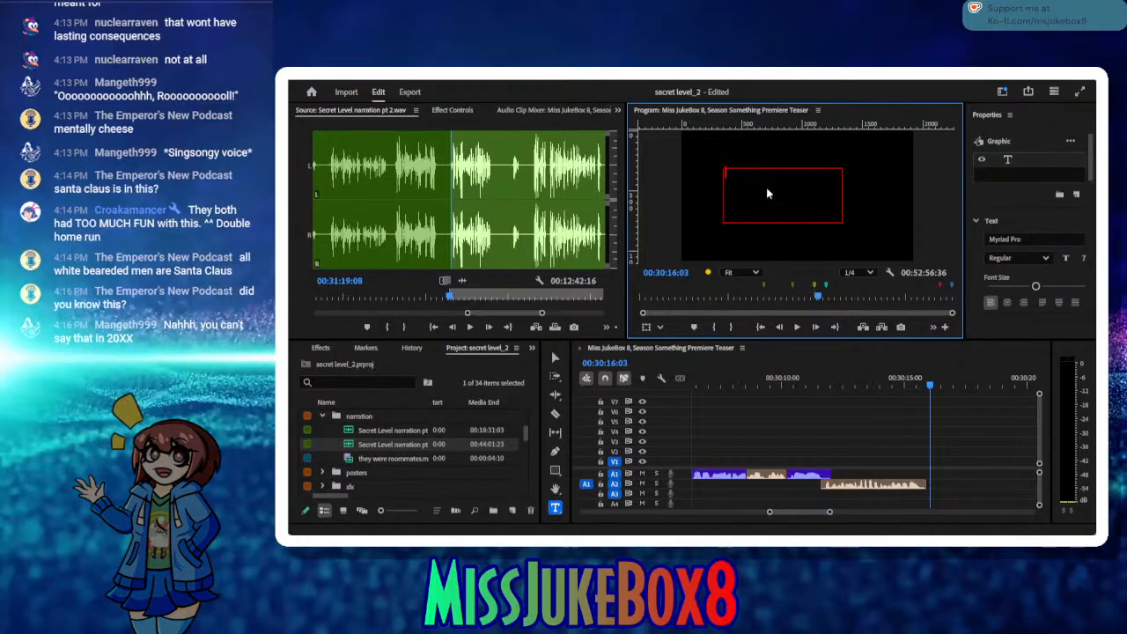
text(mi)
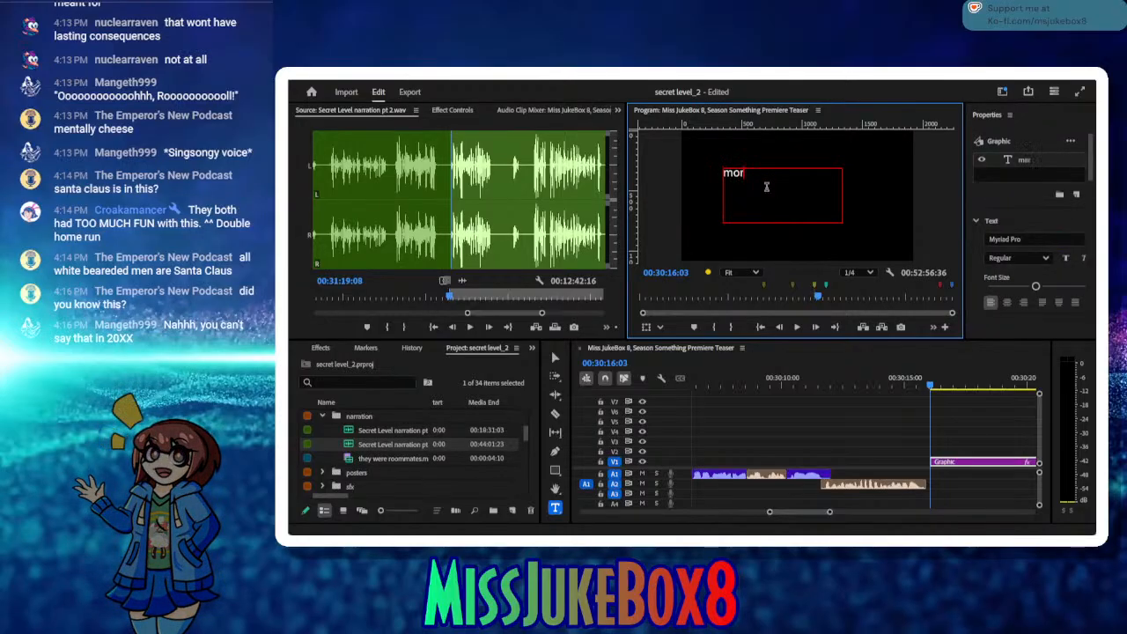
text(re sad roll)
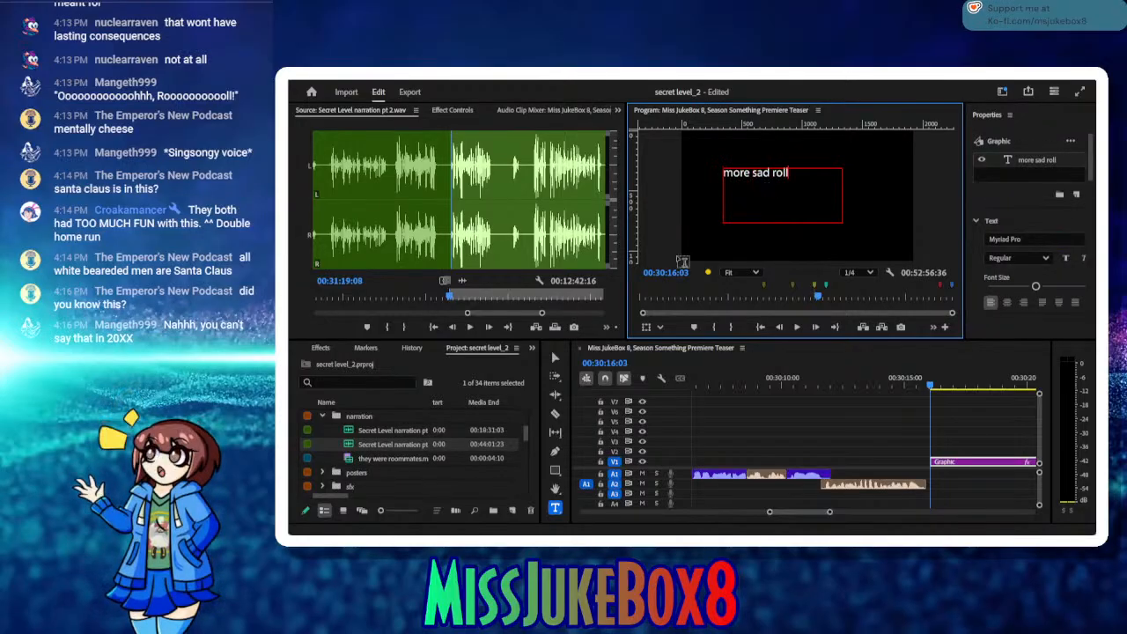
key(Escape)
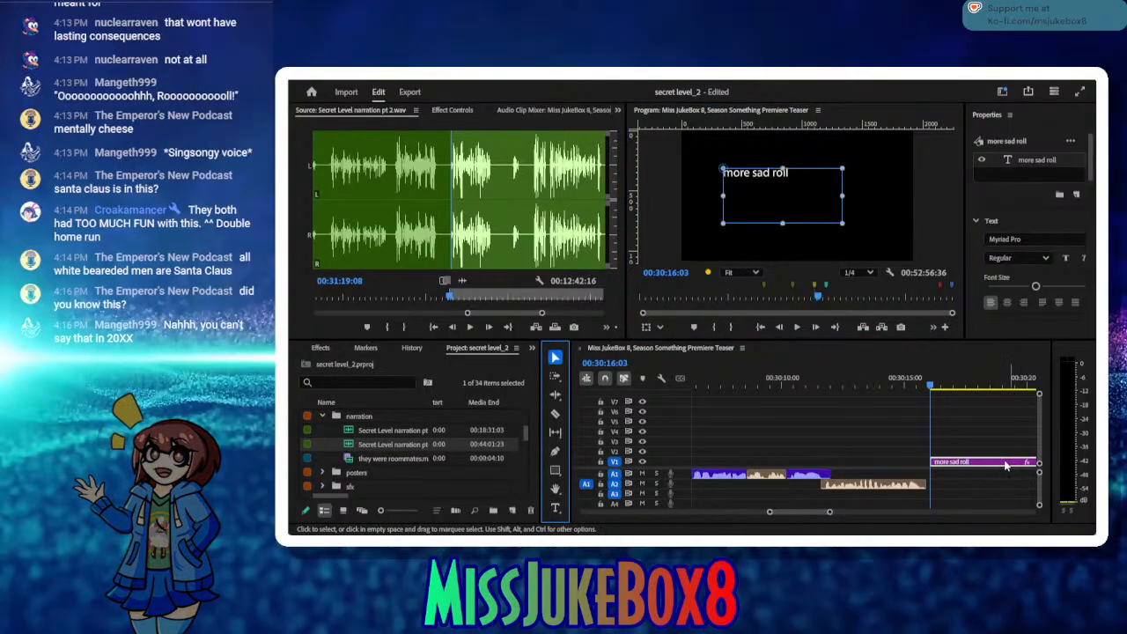
drag(1005, 463, 1002, 463)
Step: Place the sequence playhead at 00:30:21:35, review the narration take from its In point and mark the Out point at 00:31:26:17
click(969, 385)
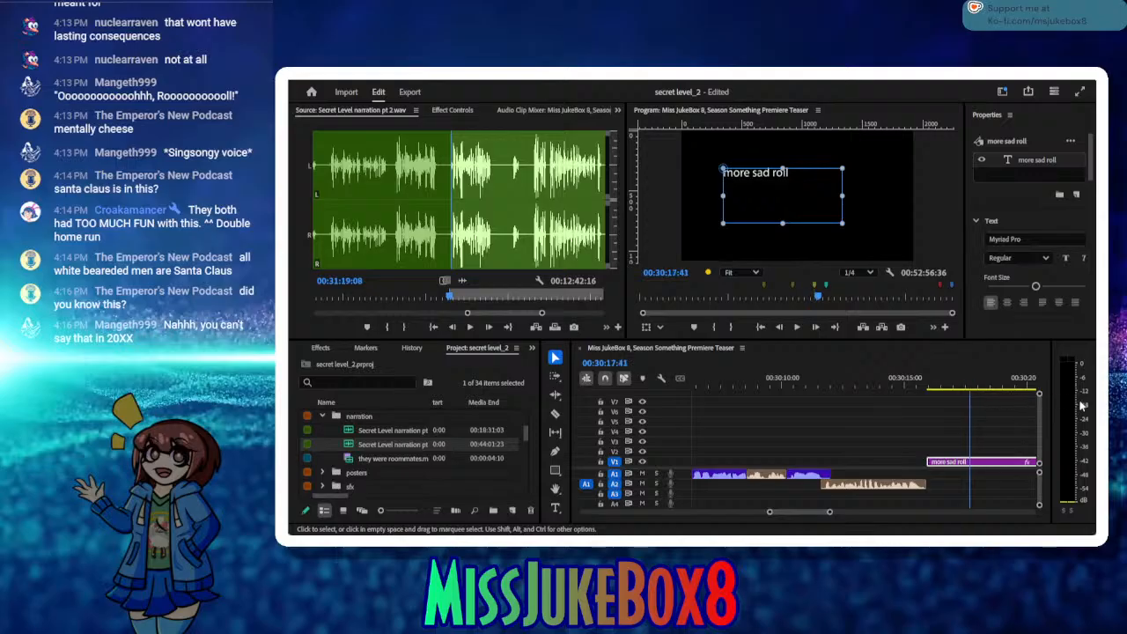
drag(1082, 406, 962, 398)
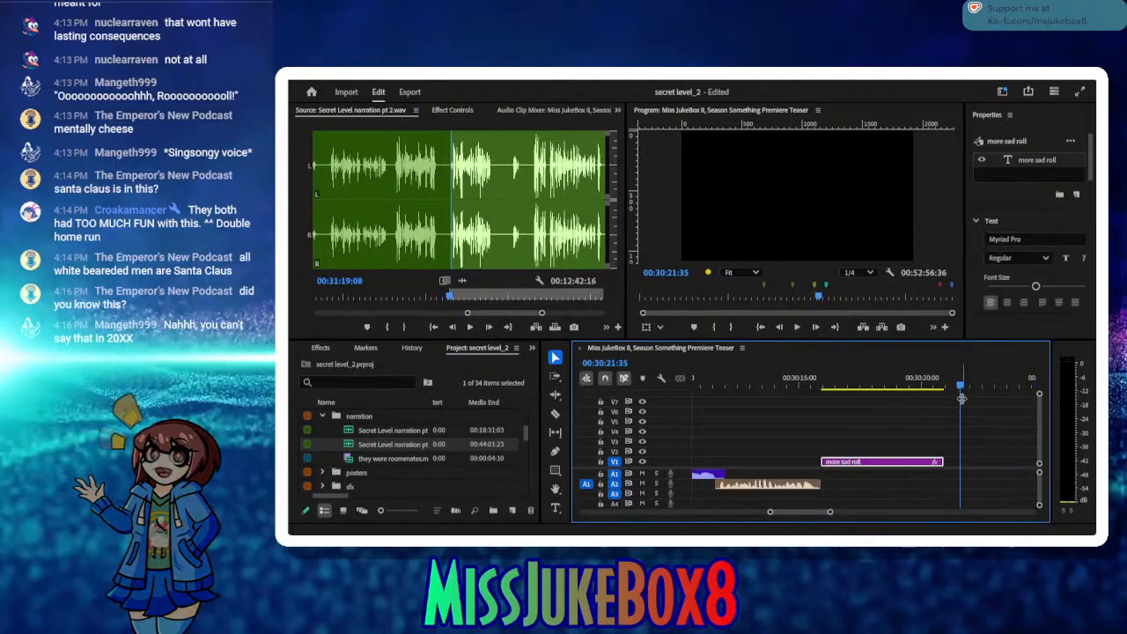
click(468, 328)
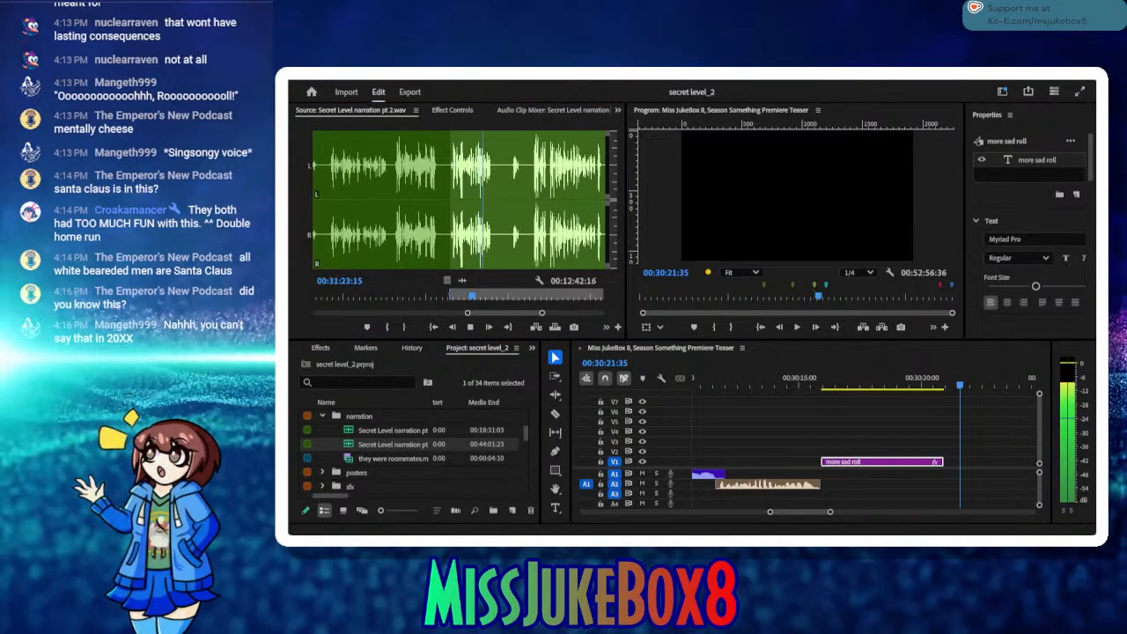
click(467, 329)
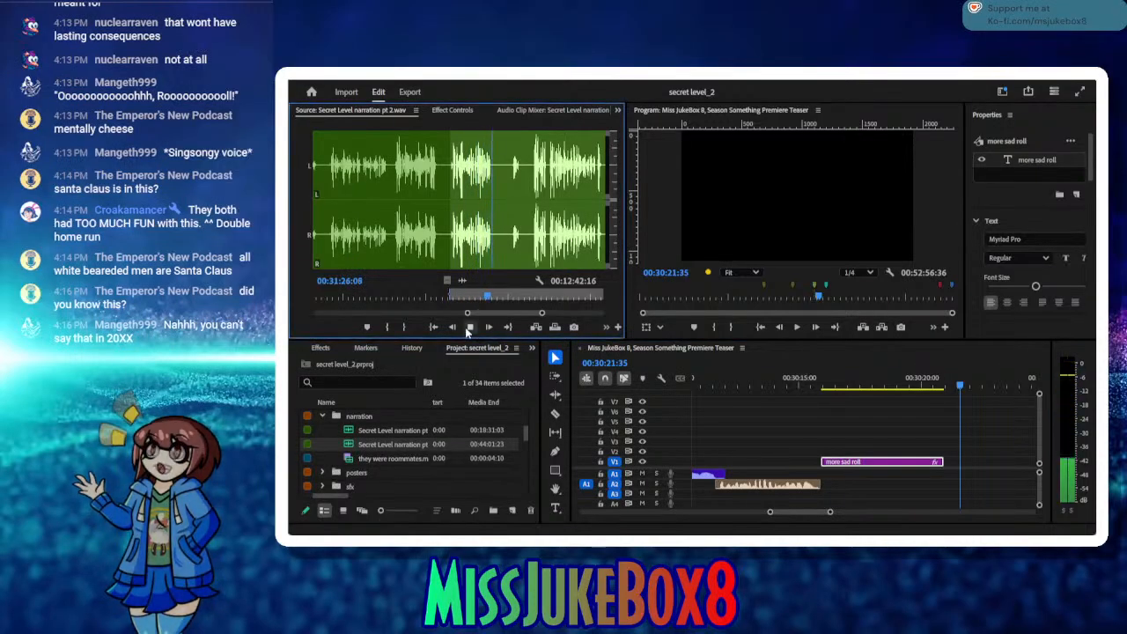
click(451, 328)
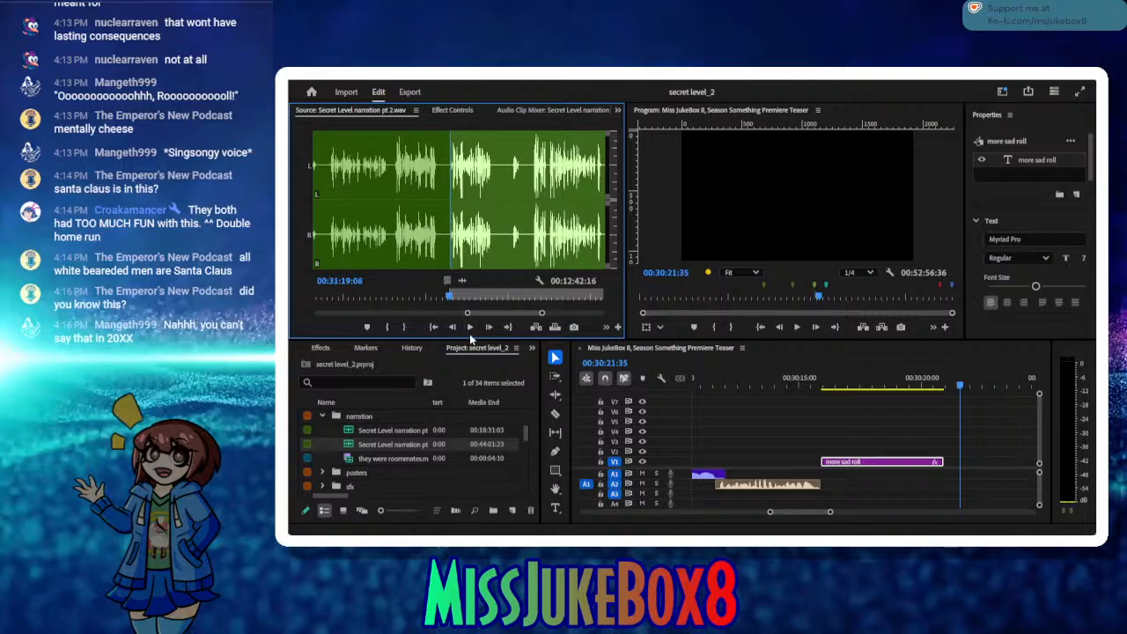
click(471, 328)
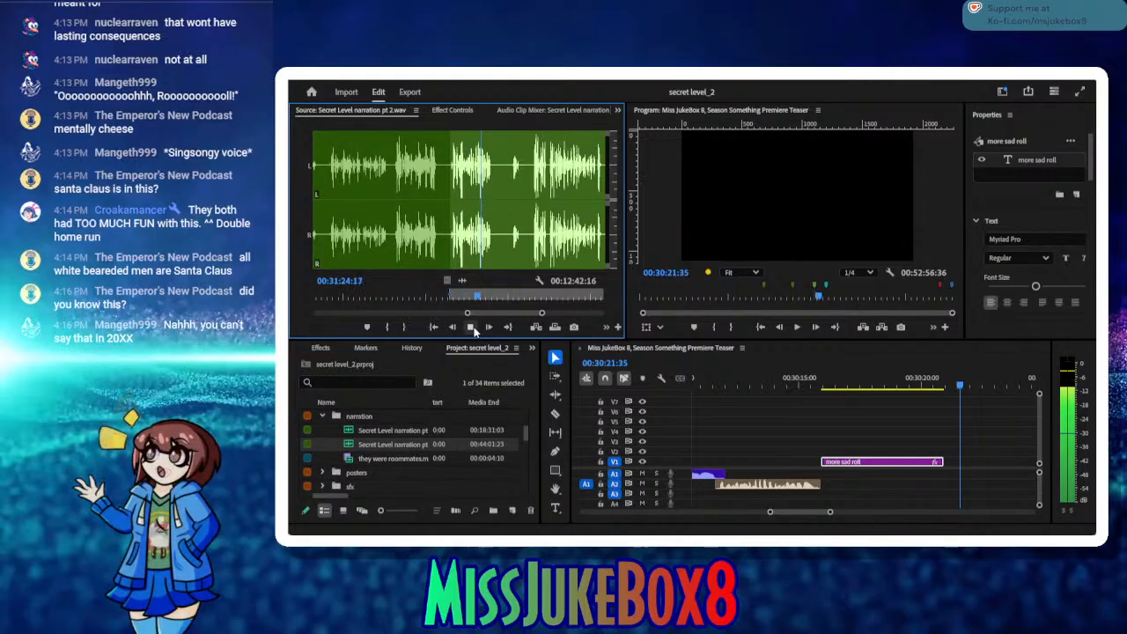
click(471, 327)
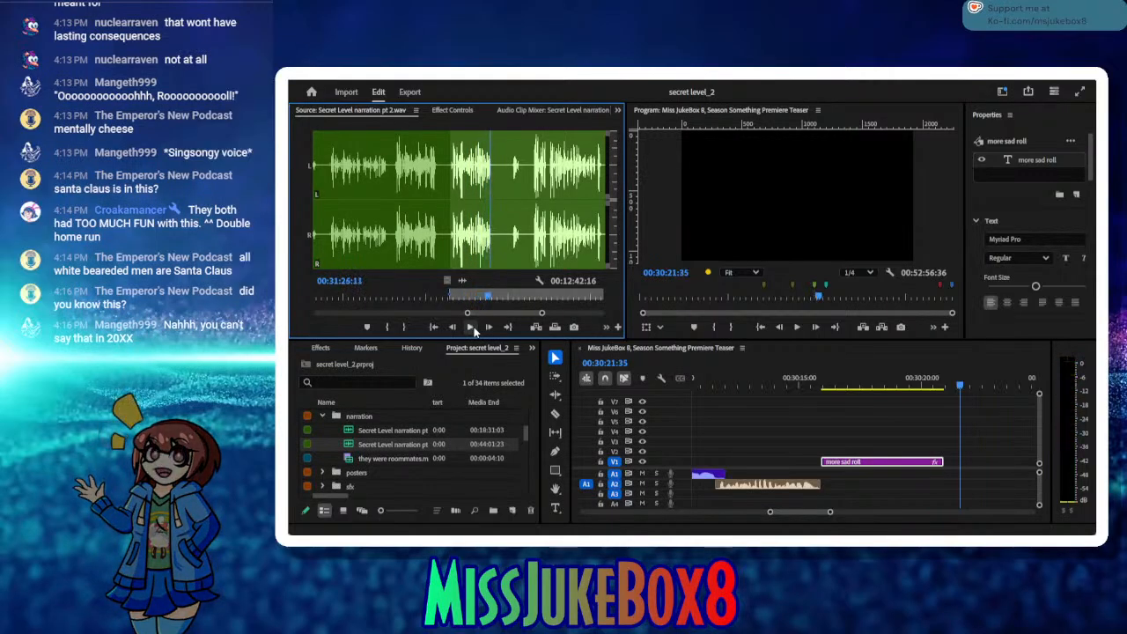
click(403, 328)
Step: Insert the marked narration take at 00:30:21:35 and move it back against the end of the "more sad roll" title
click(536, 327)
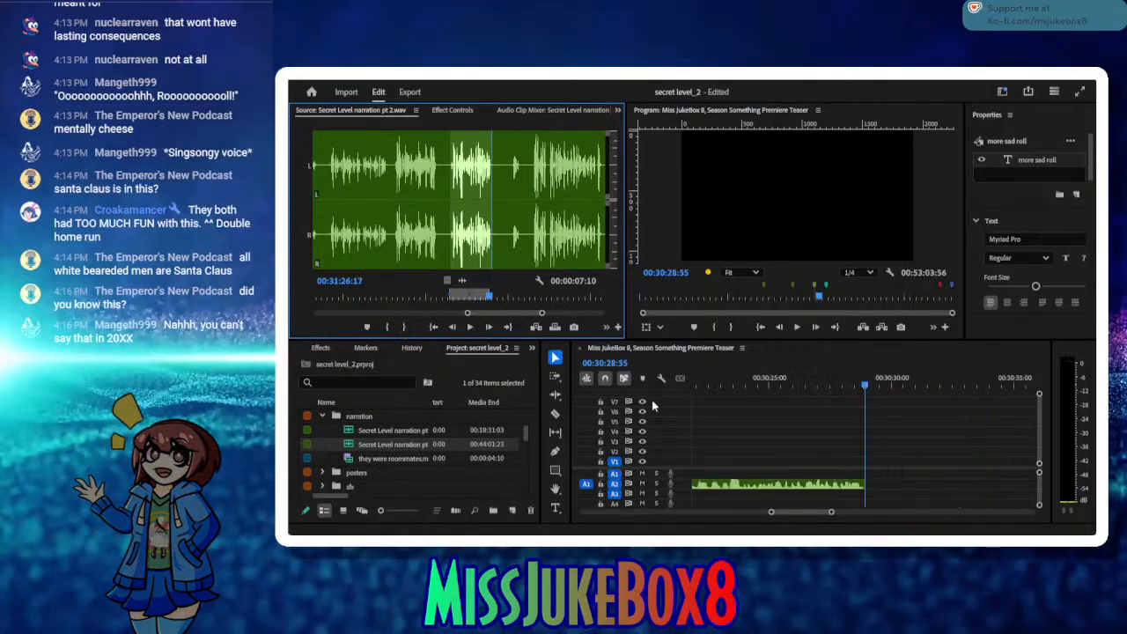
drag(691, 387, 724, 414)
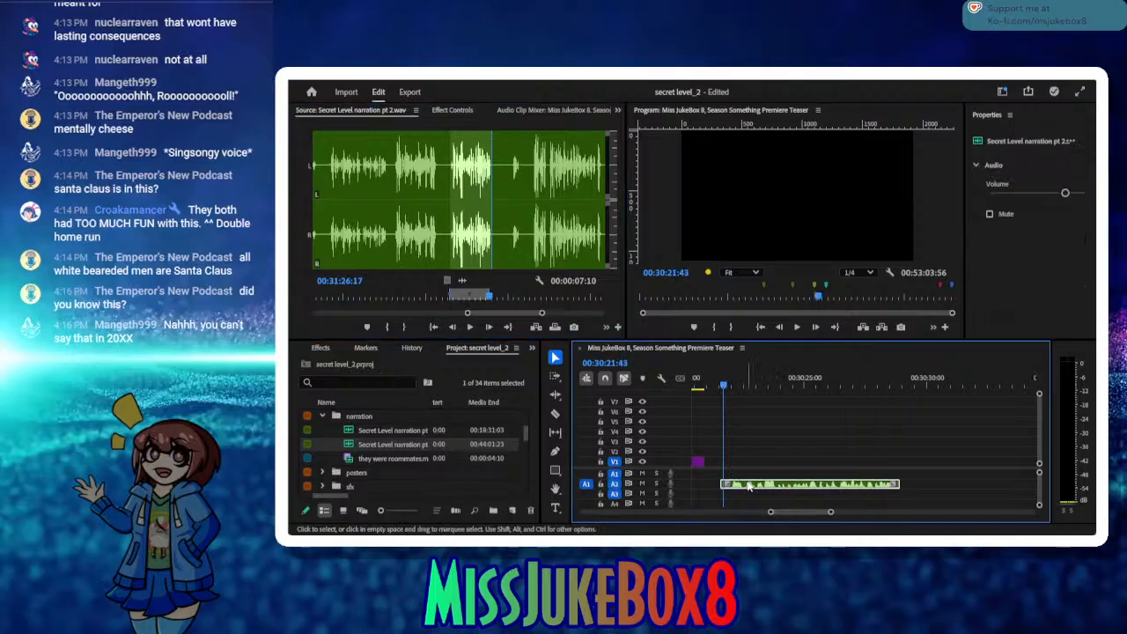
drag(744, 487, 728, 487)
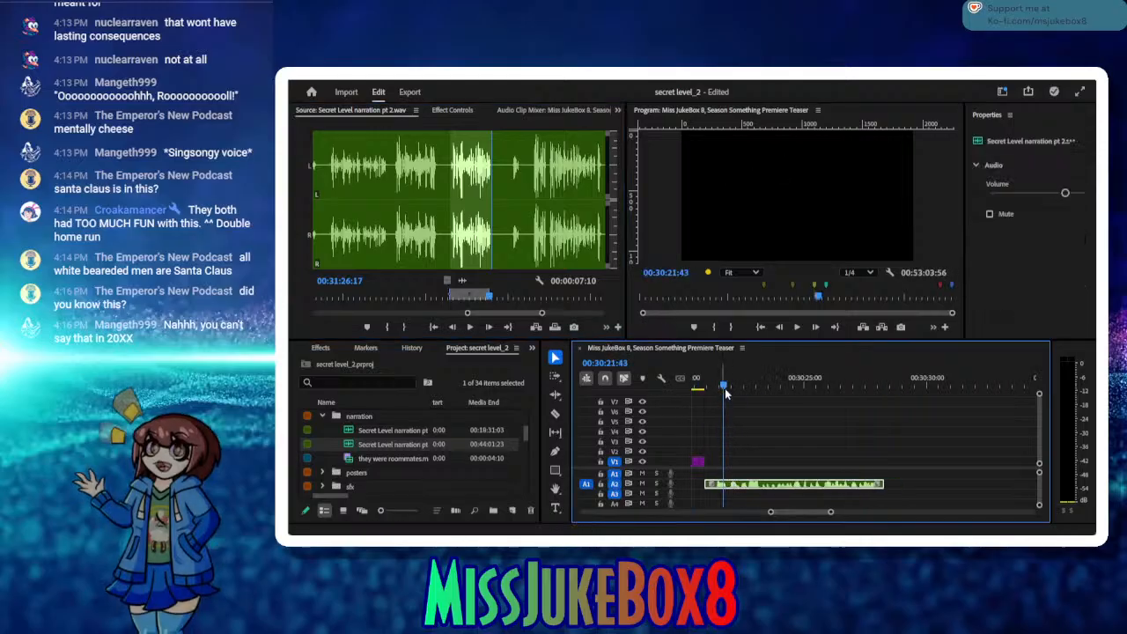
Step: Add the placeholder title "some iconic weird cover of wily castle 2 goes here" directly after the inserted narration clip and save the project
drag(869, 381, 889, 380)
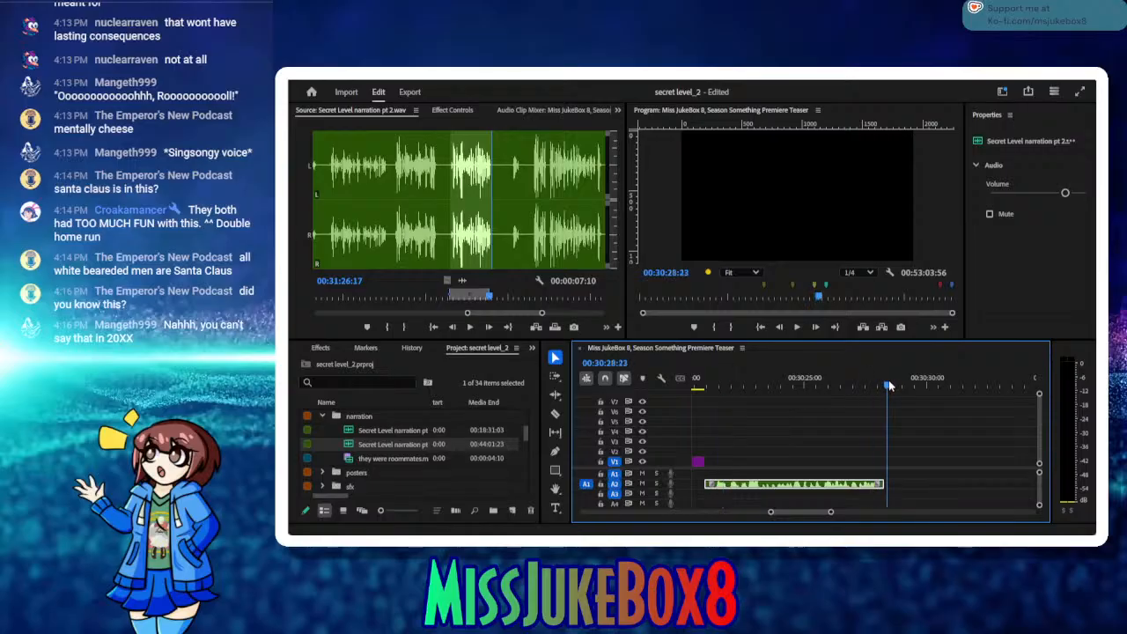
click(554, 507)
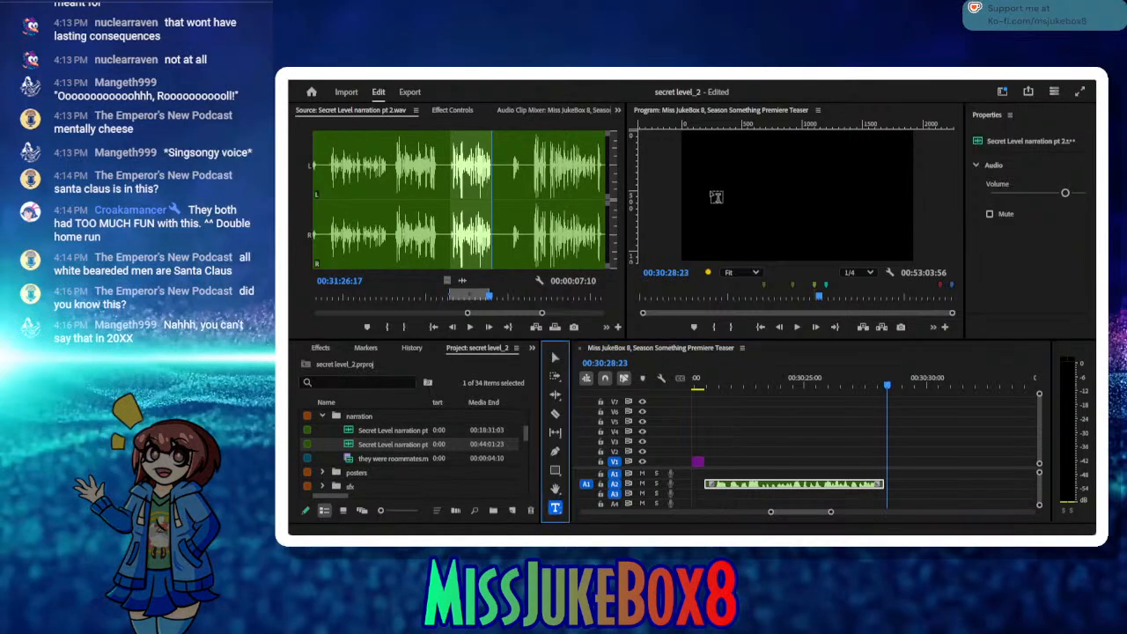
drag(711, 167, 862, 241)
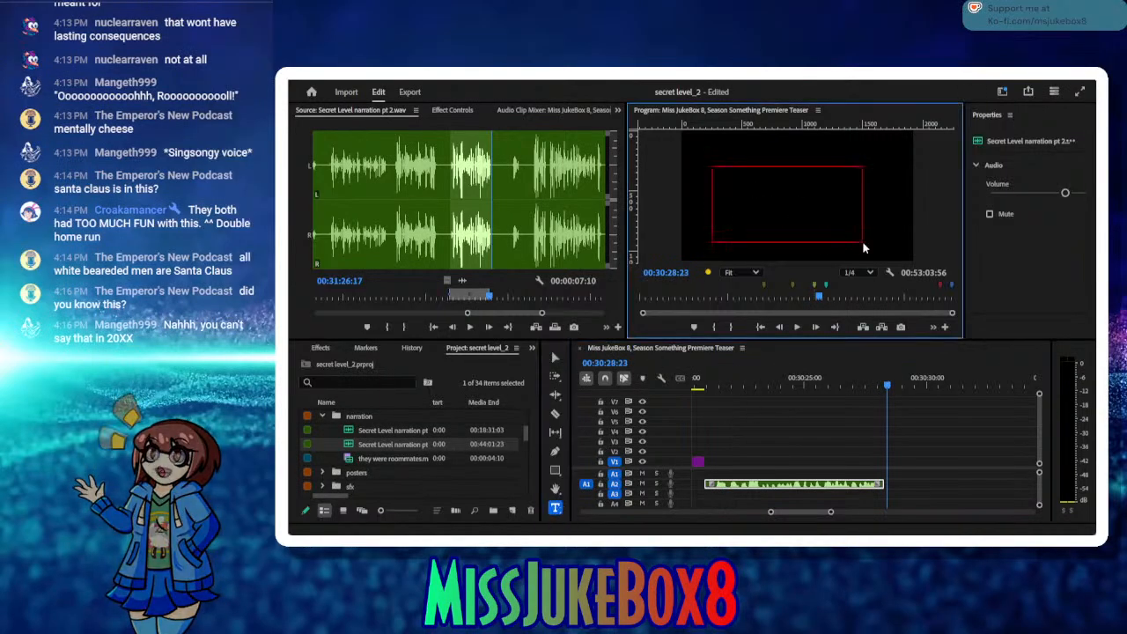
click(740, 185)
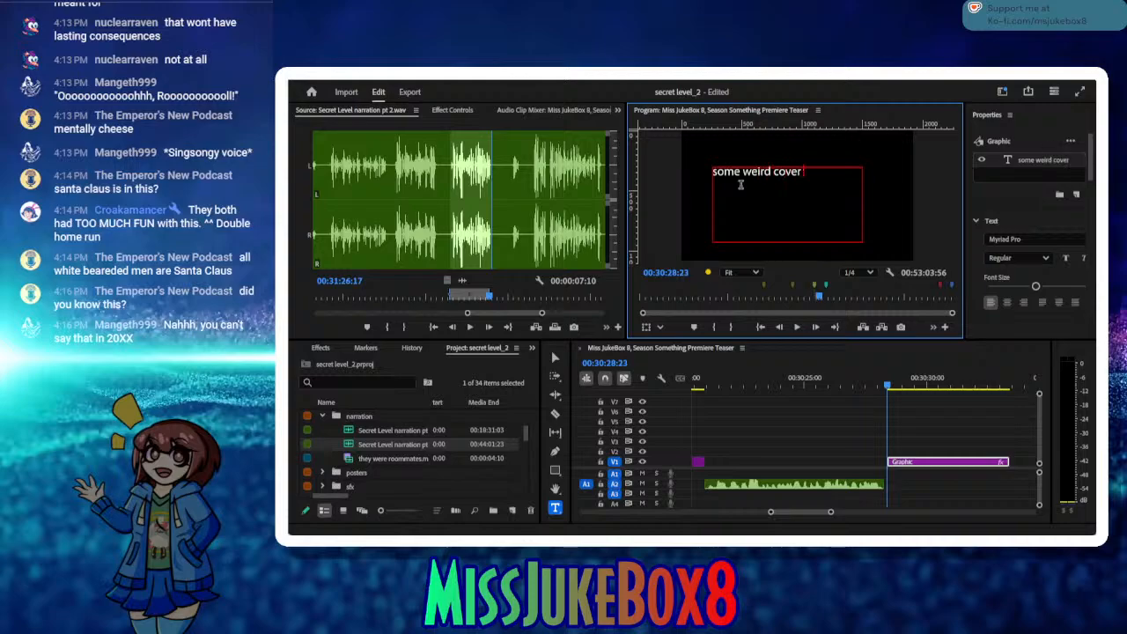
key(BackSpace)
key(BackSpace)
key(BackSpace)
key(BackSpace)
key(BackSpace)
key(BackSpace)
key(BackSpace)
key(BackSpace)
key(BackSpace)
key(BackSpace)
key(BackSpace)
key(BackSpace)
key(BackSpace)
key(BackSpace)
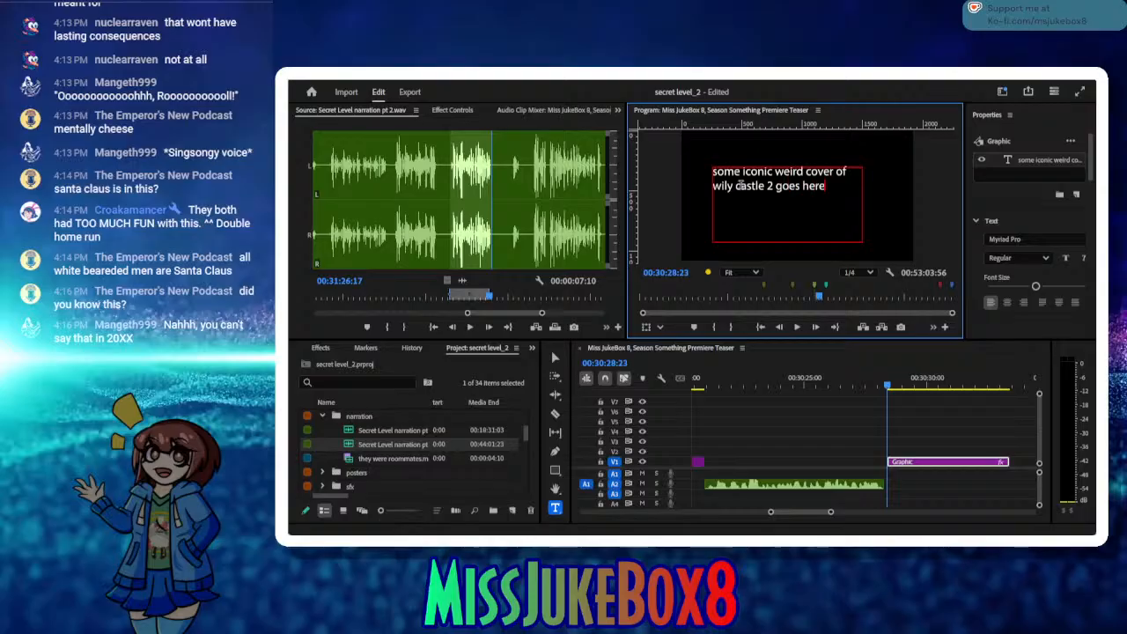
click(556, 357)
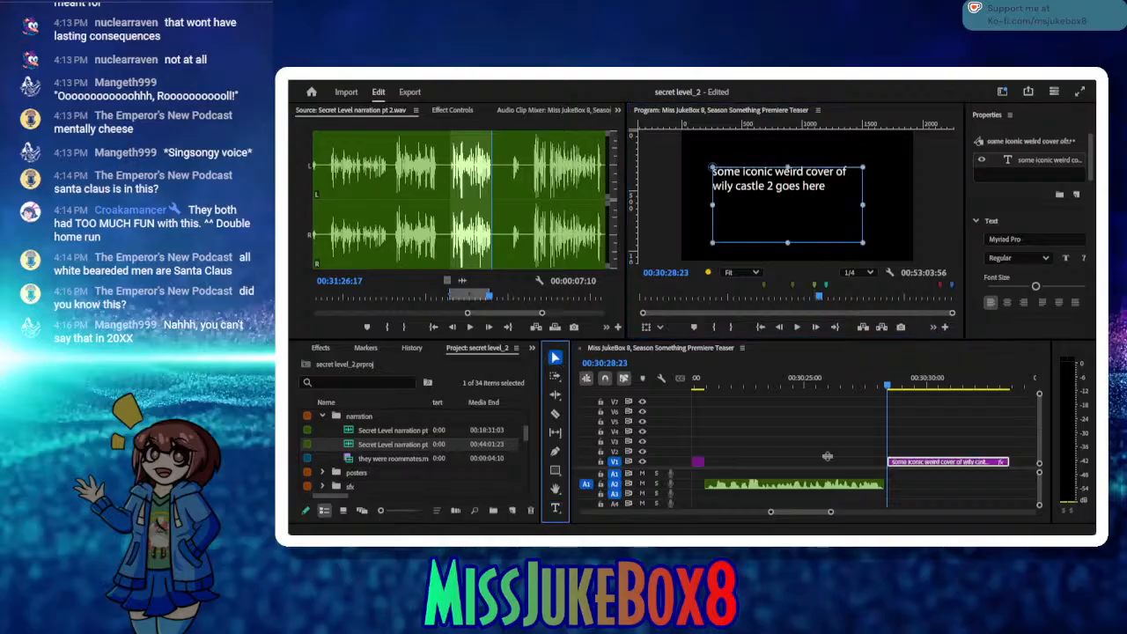
drag(918, 467, 912, 462)
key(ctrl+s)
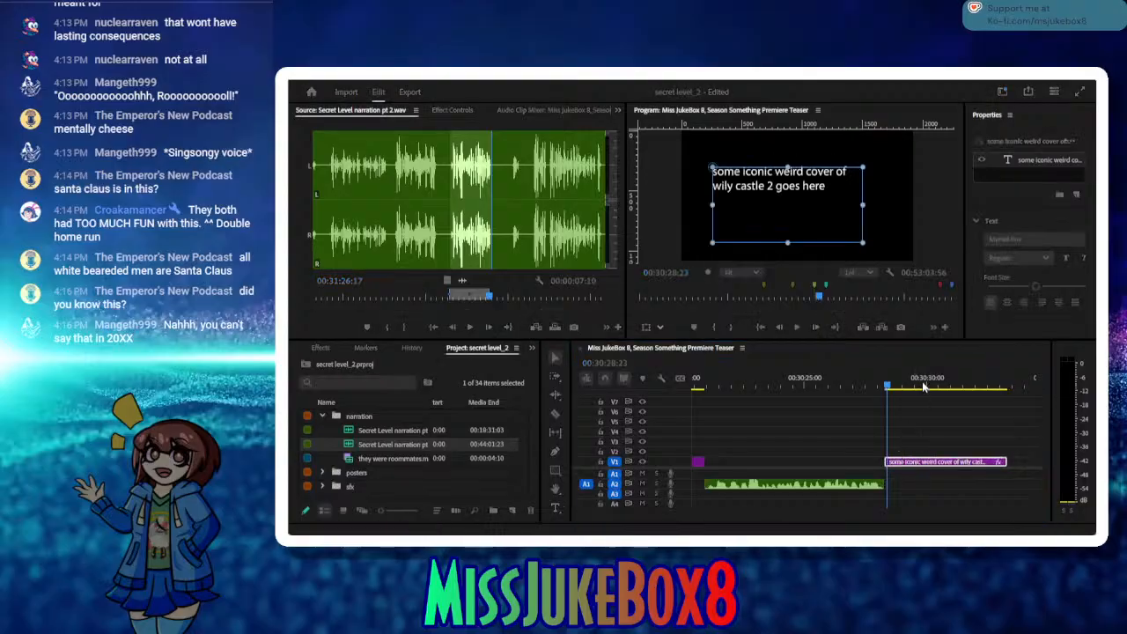
Step: Place the sequence playhead at 00:30:33:46 and mark the next short narration take from 00:31:30:07 to 00:31:31:19
drag(923, 385, 957, 395)
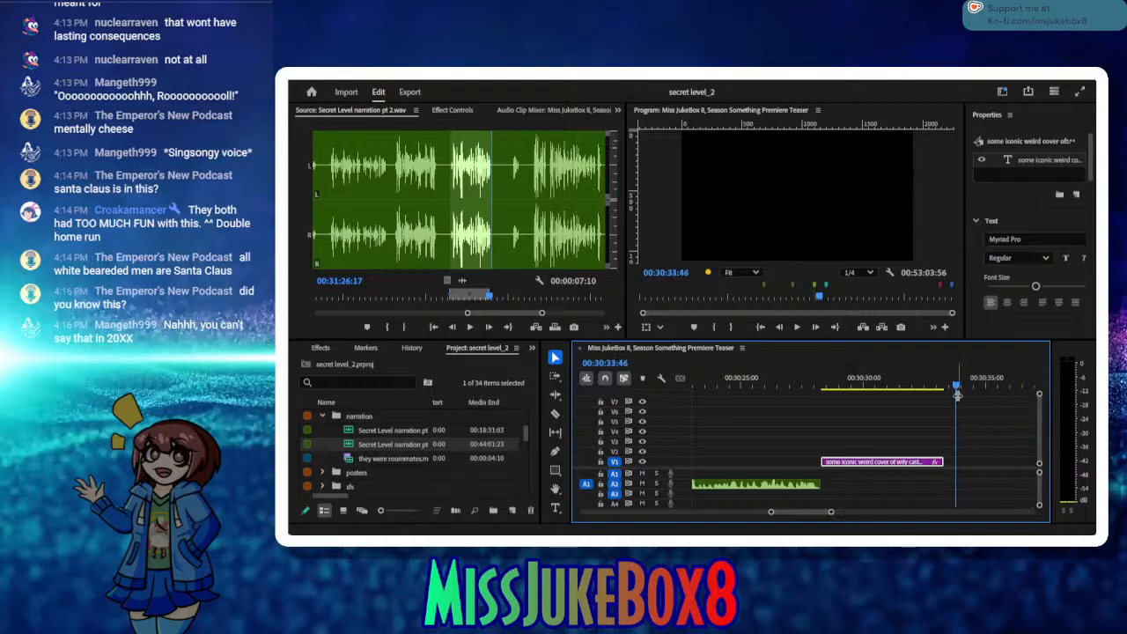
click(963, 402)
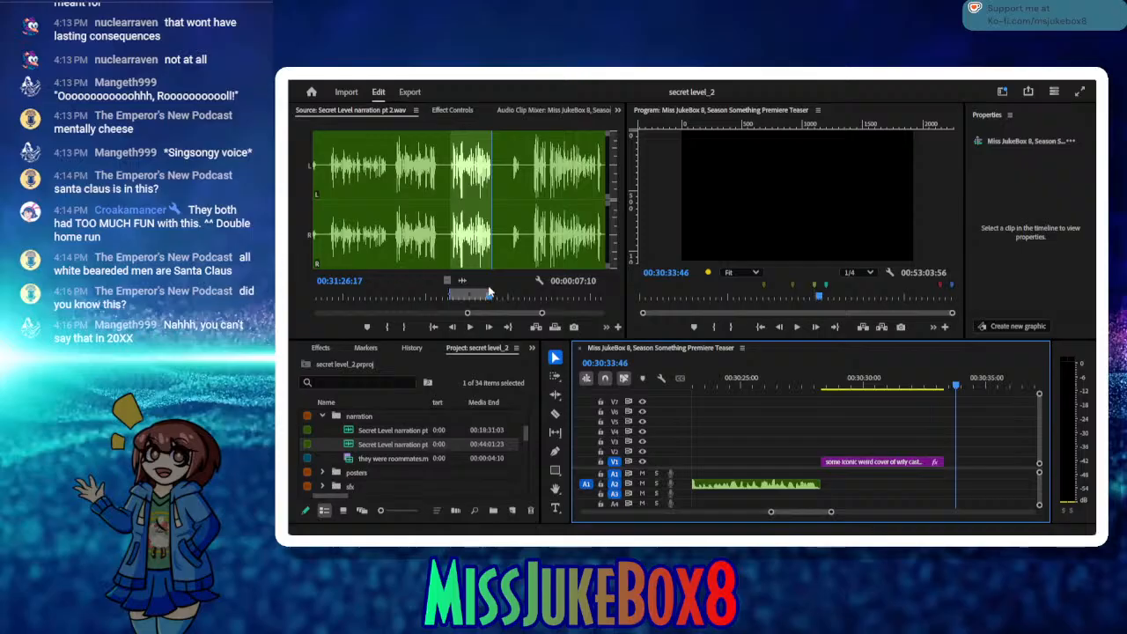
click(472, 326)
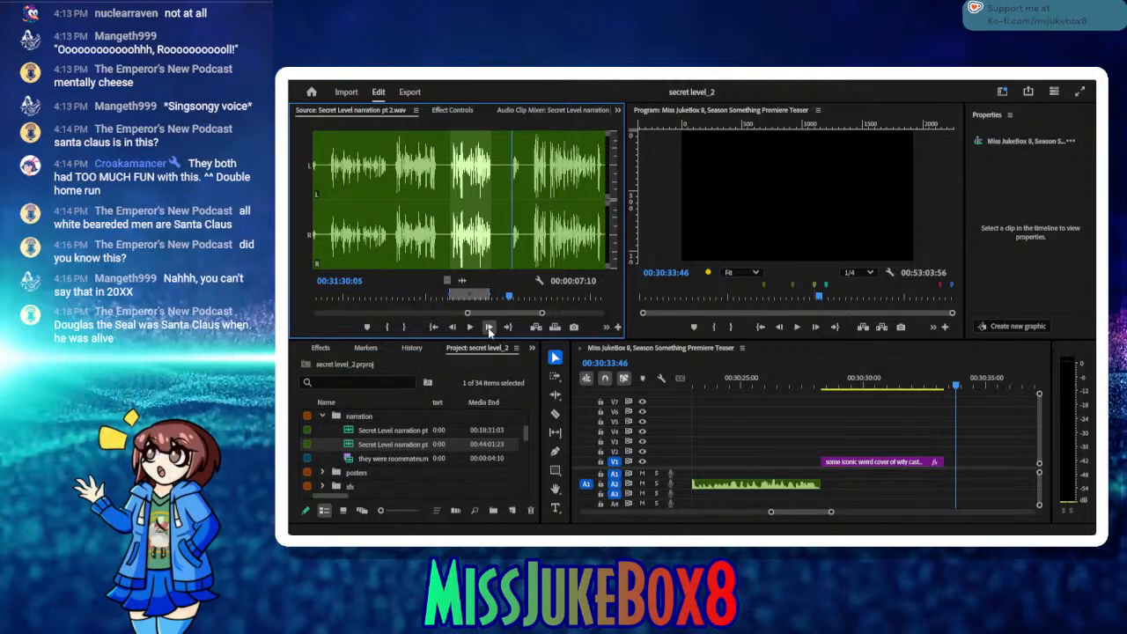
click(489, 327)
click(489, 327)
click(387, 326)
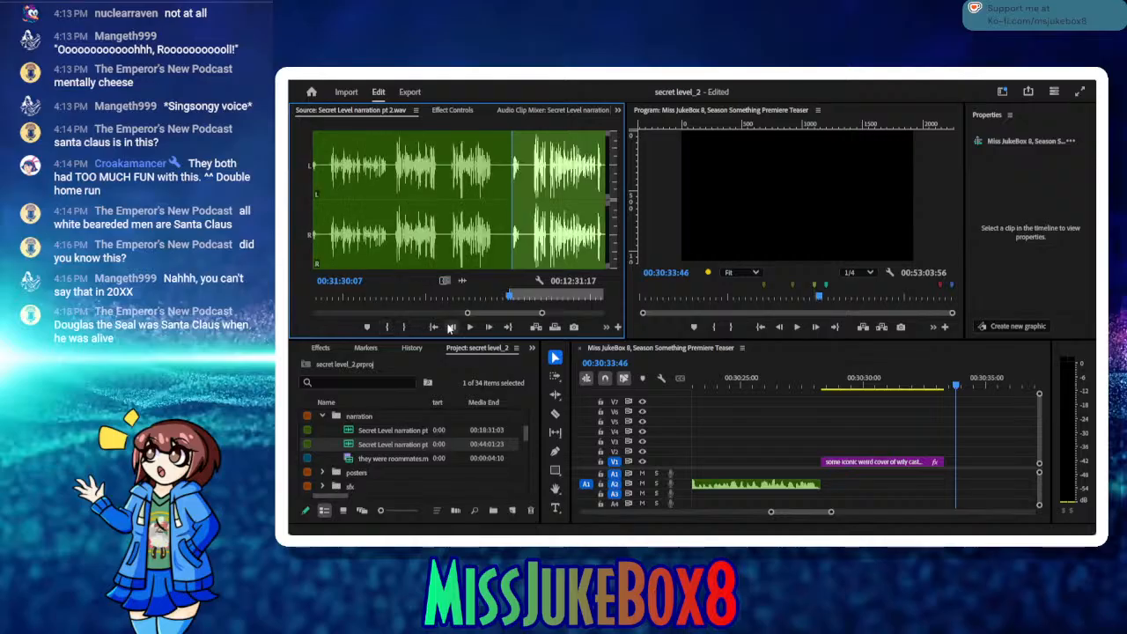
click(469, 327)
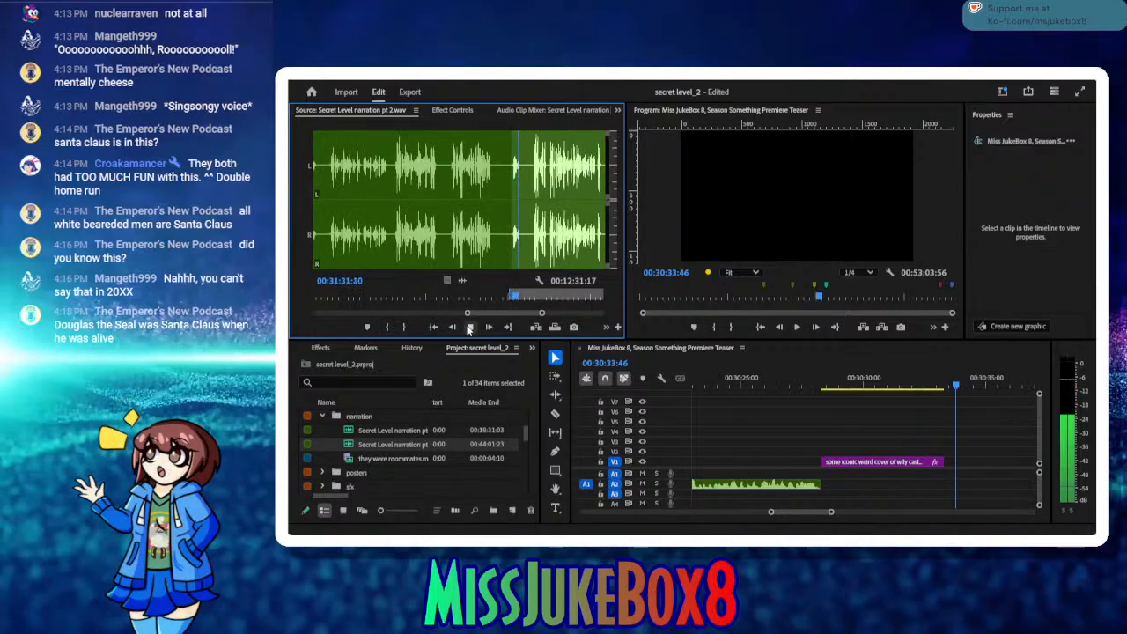
click(469, 326)
click(404, 327)
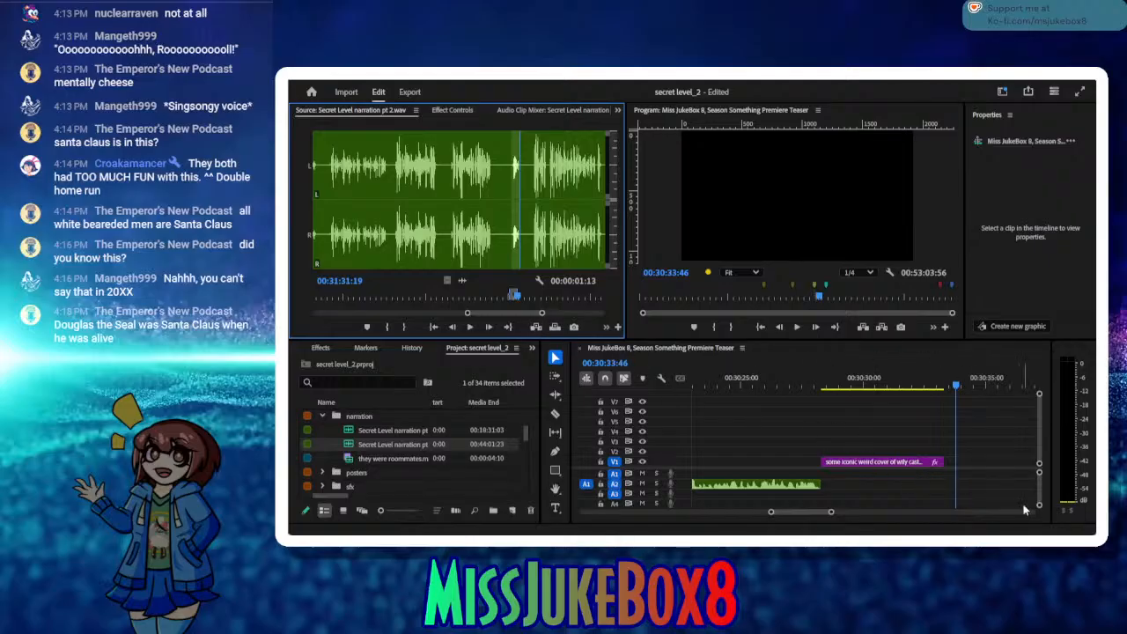
Step: Insert the short narration take at 00:30:33:46, move it against the end of the wily castle title and save the project
click(1038, 474)
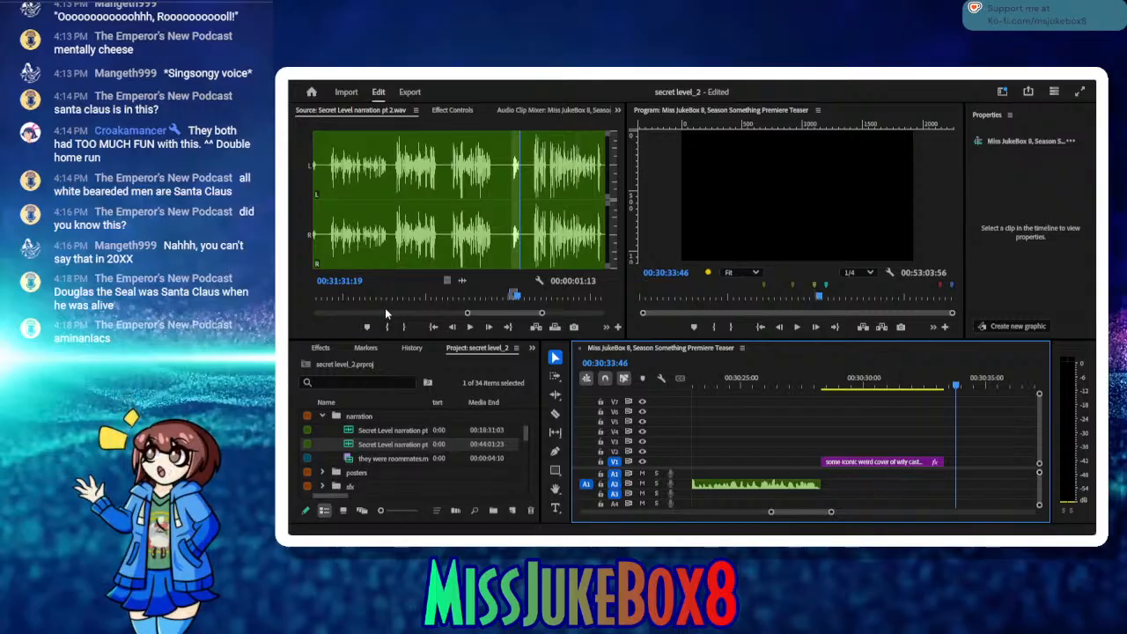
click(535, 327)
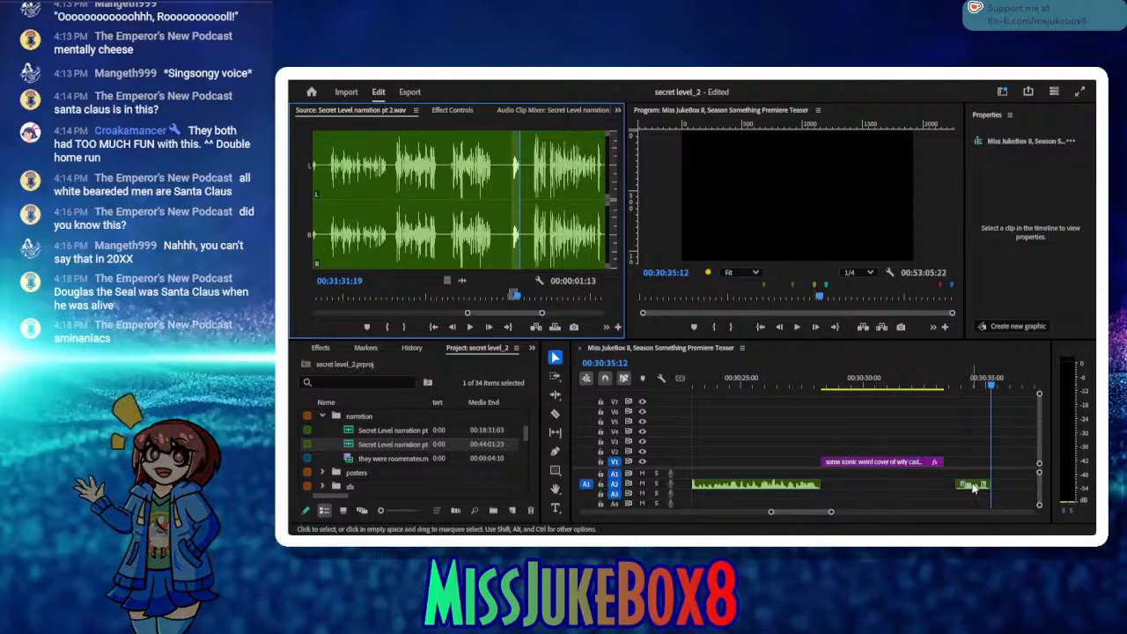
drag(973, 489, 962, 484)
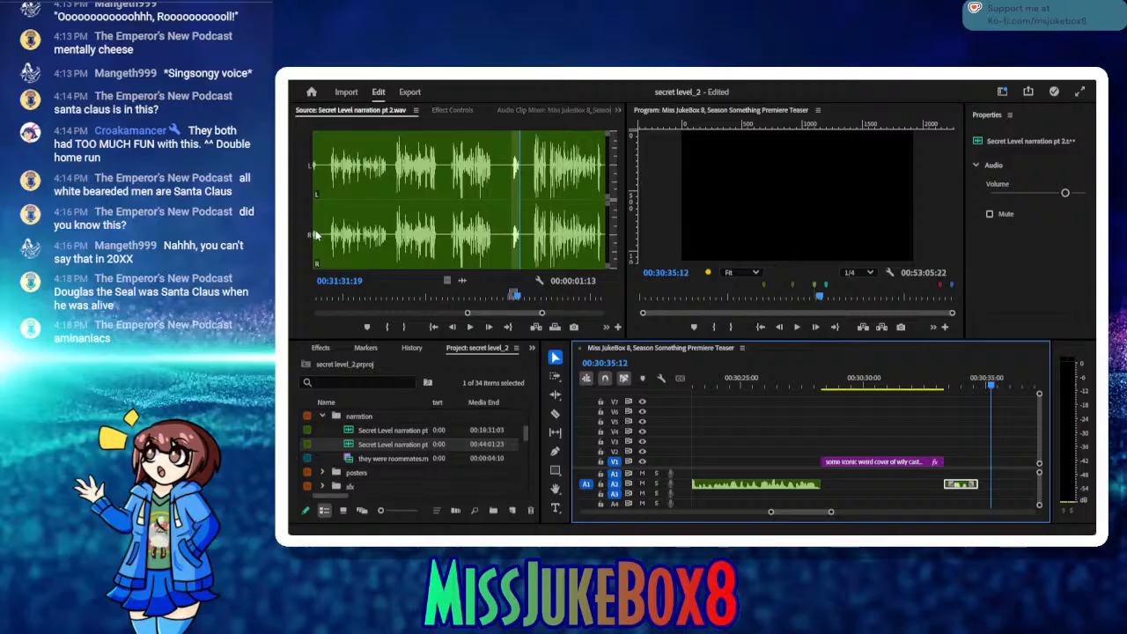
key(ctrl+s)
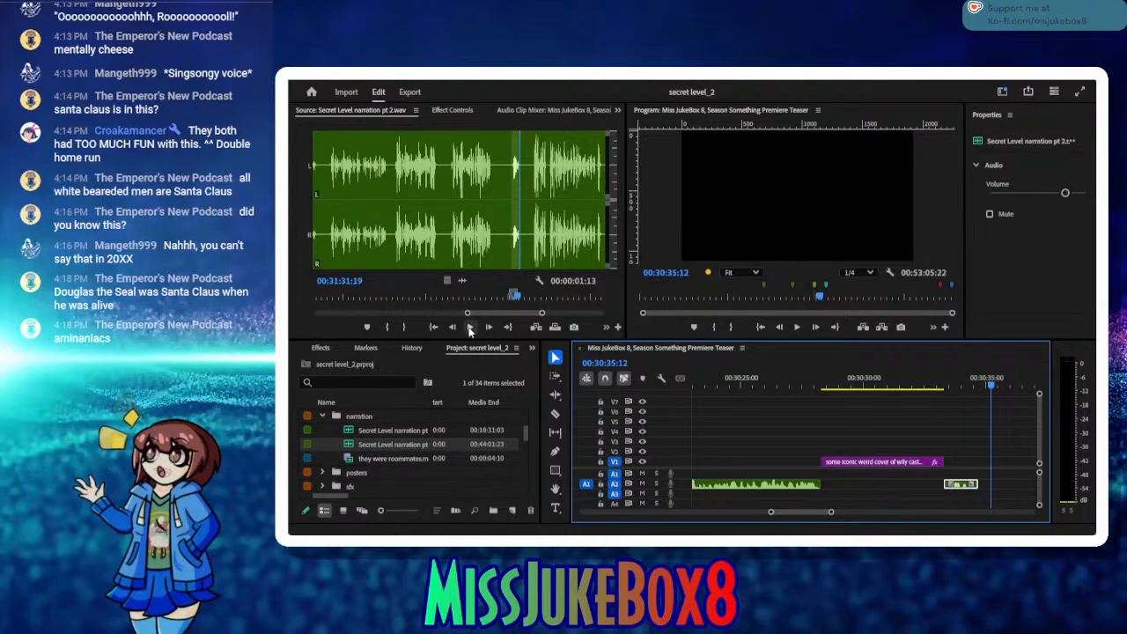
Step: Listen on from the last narration take and mark the start of the next good take at 00:31:37:00
click(469, 327)
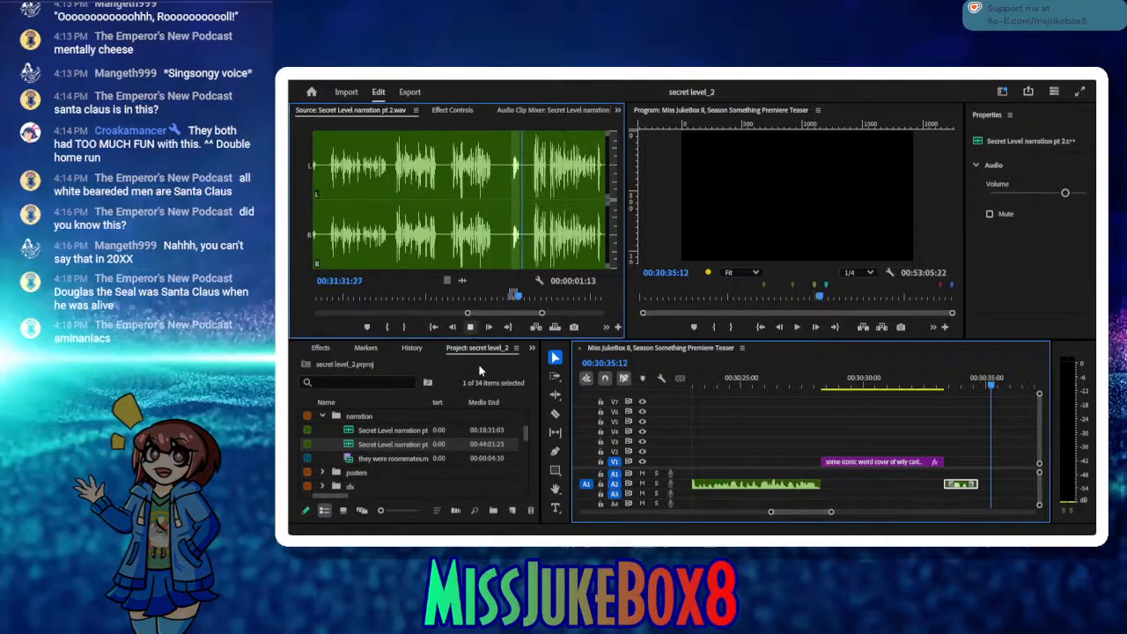
click(470, 328)
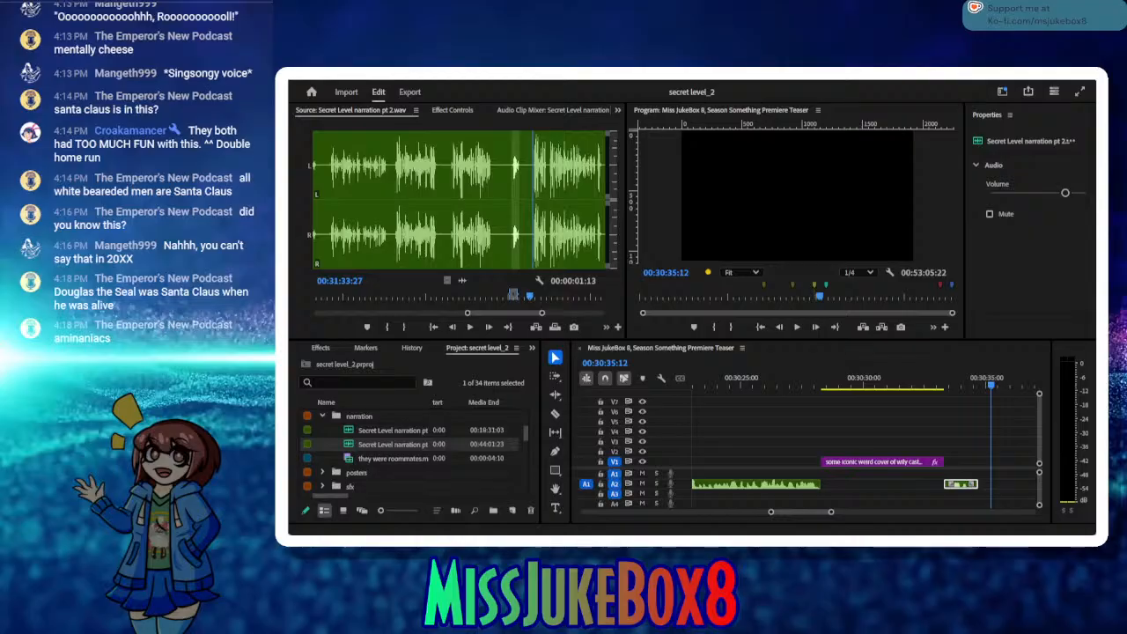
click(389, 327)
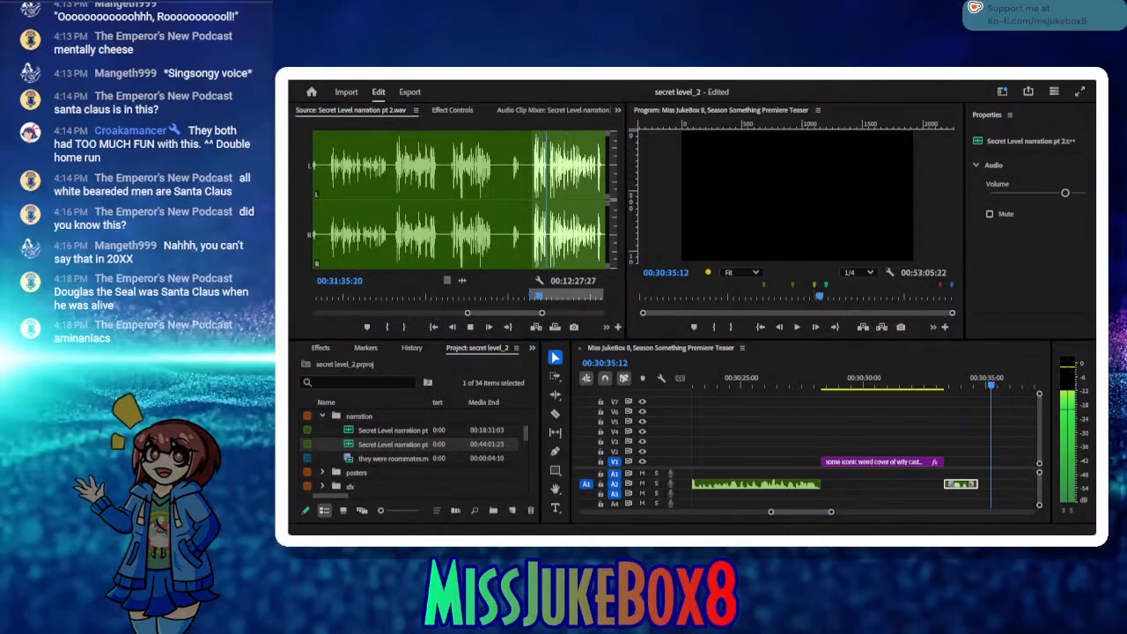
click(547, 299)
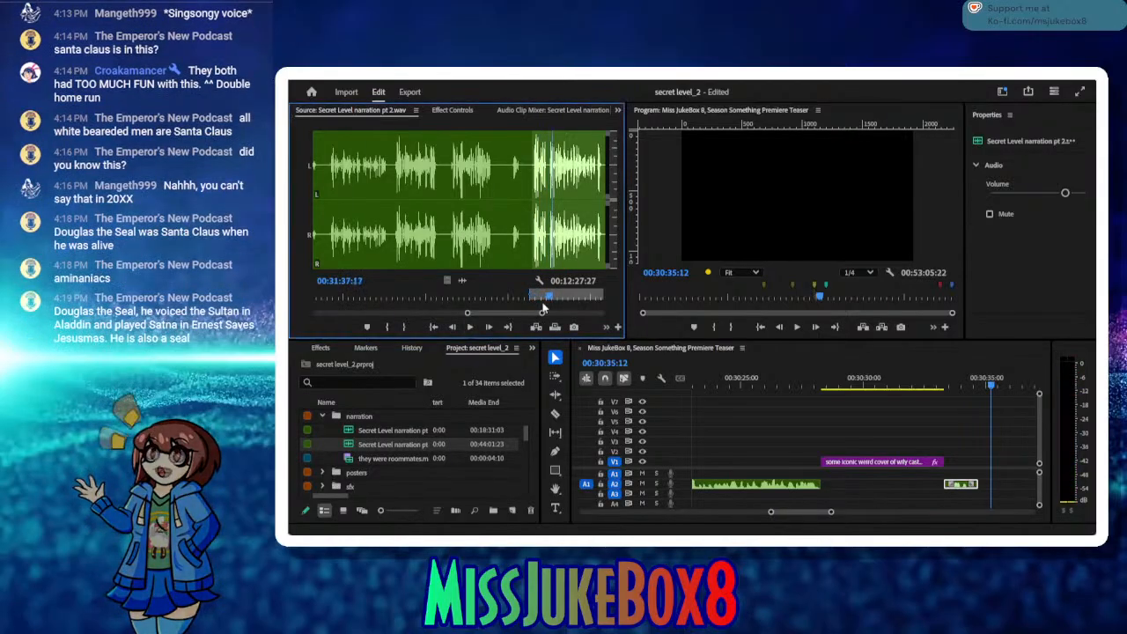
drag(546, 299, 543, 299)
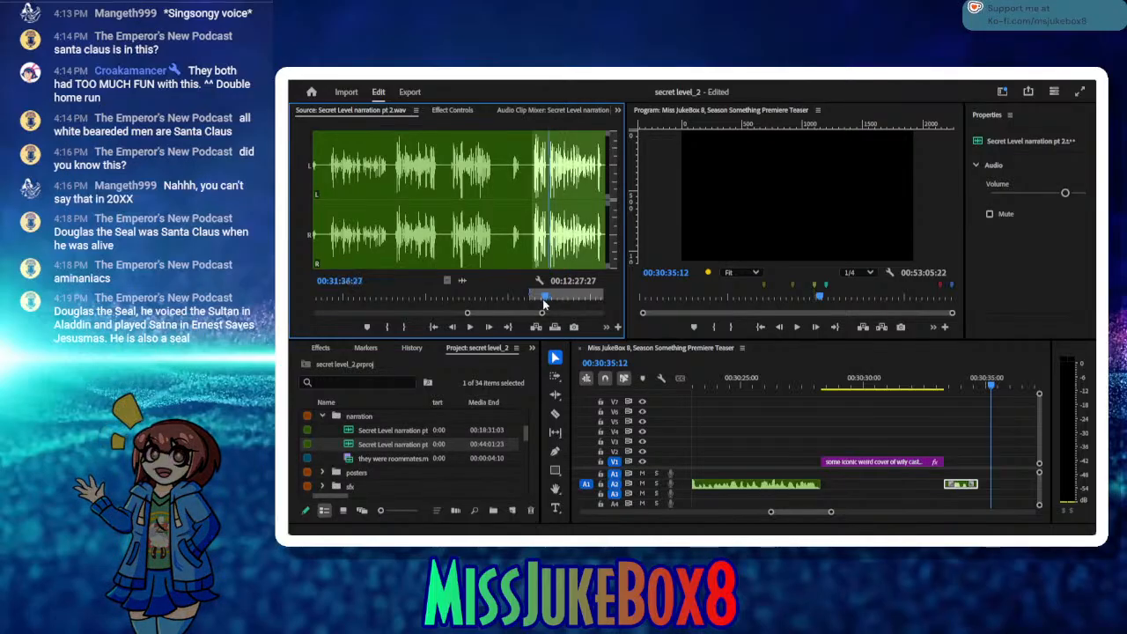
drag(542, 299, 544, 300)
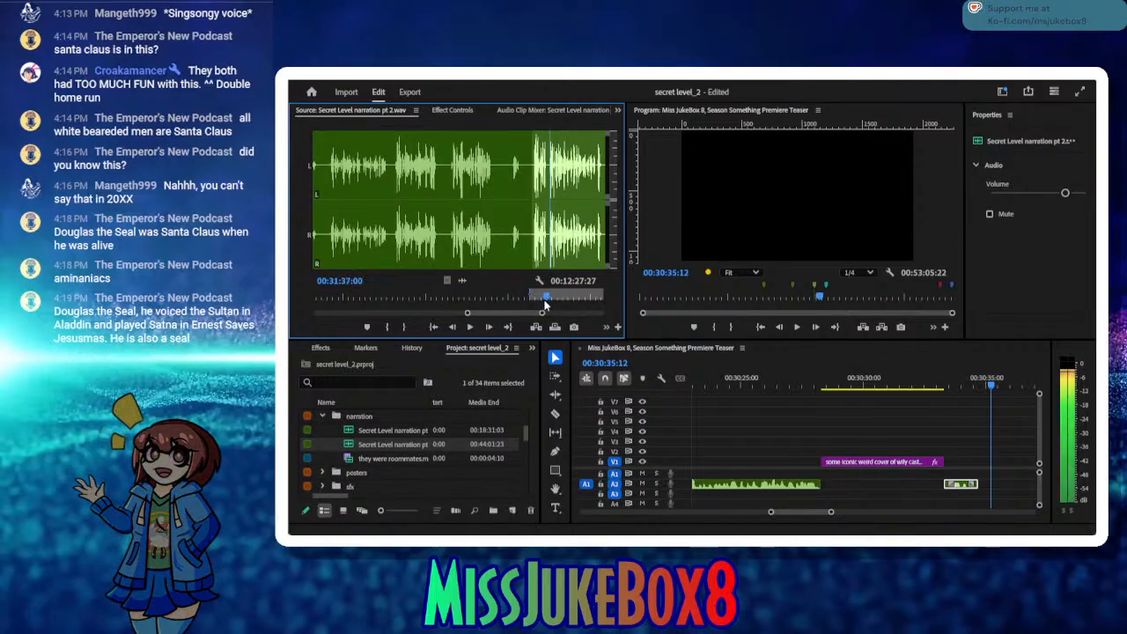
click(389, 328)
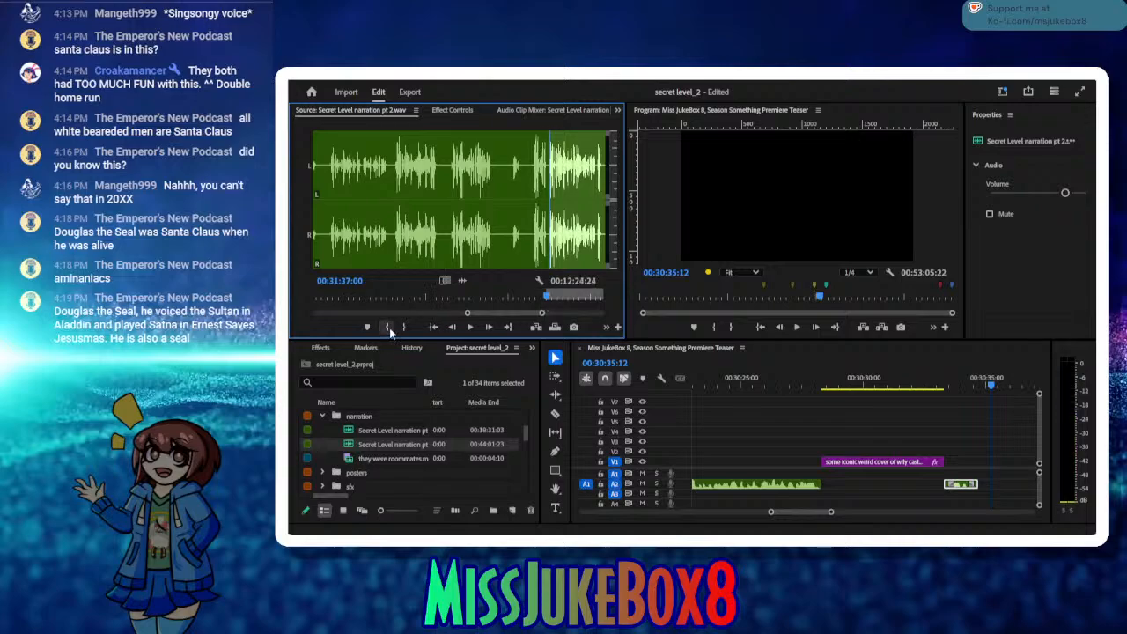
Step: Play through the narration take, replaying the uncertain passages, and mark its end at 00:32:02:03
click(470, 328)
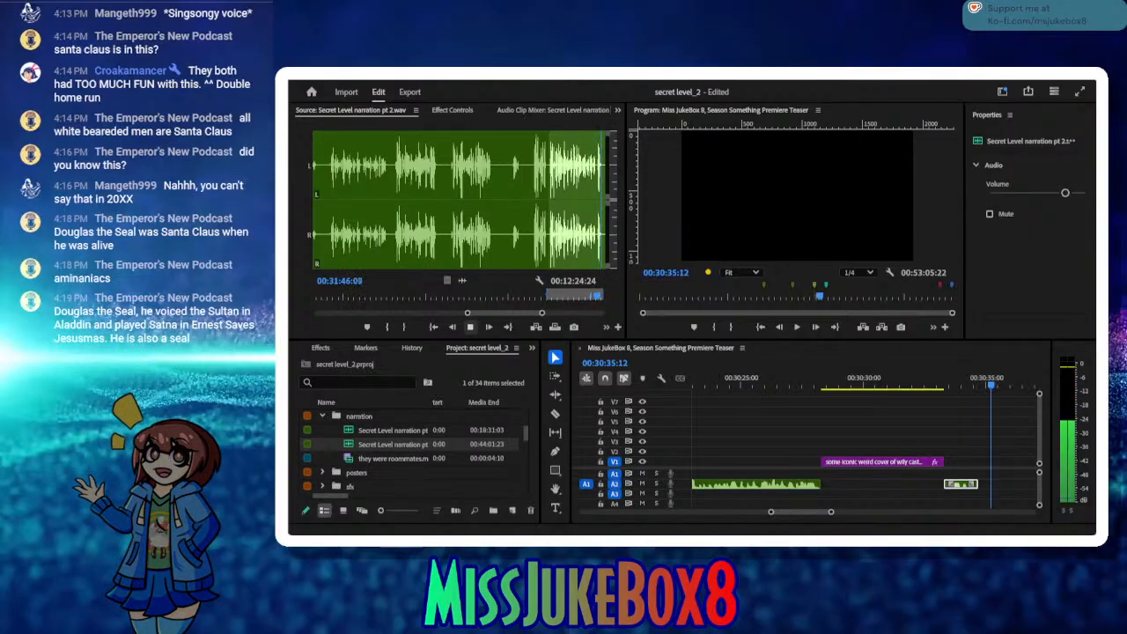
click(471, 326)
click(471, 326)
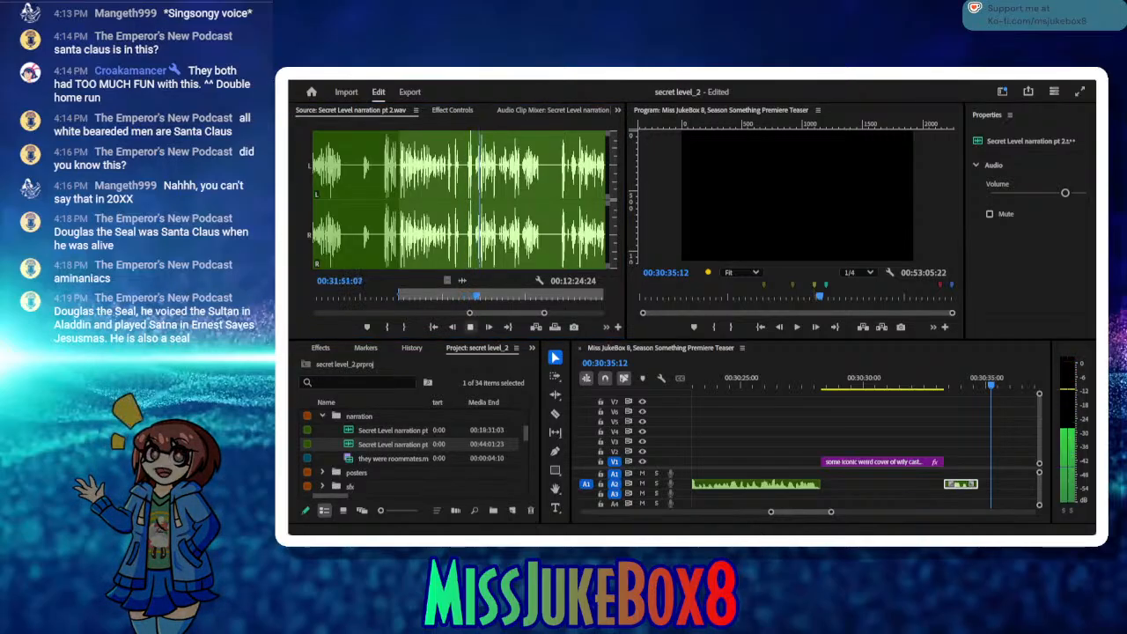
click(480, 295)
drag(479, 293, 451, 291)
click(469, 327)
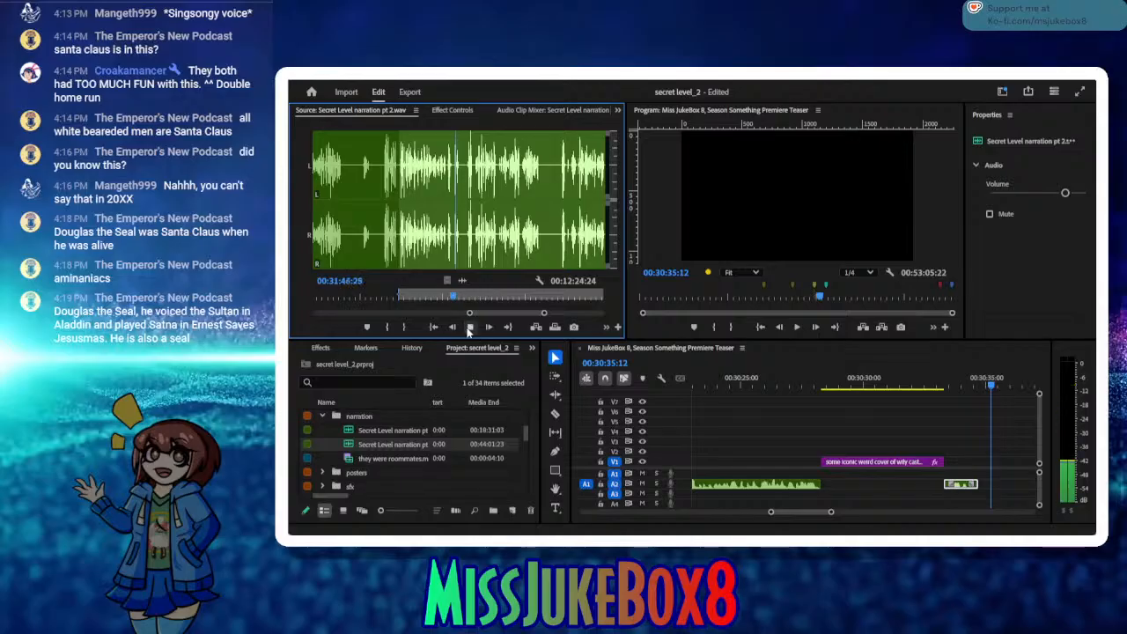
click(469, 327)
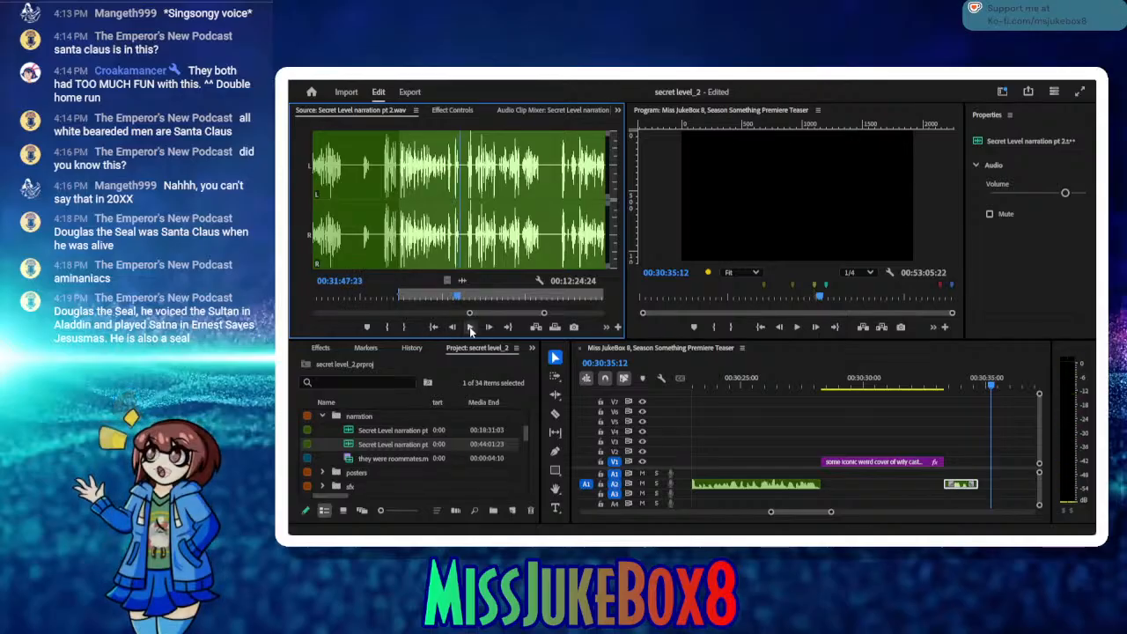
click(469, 326)
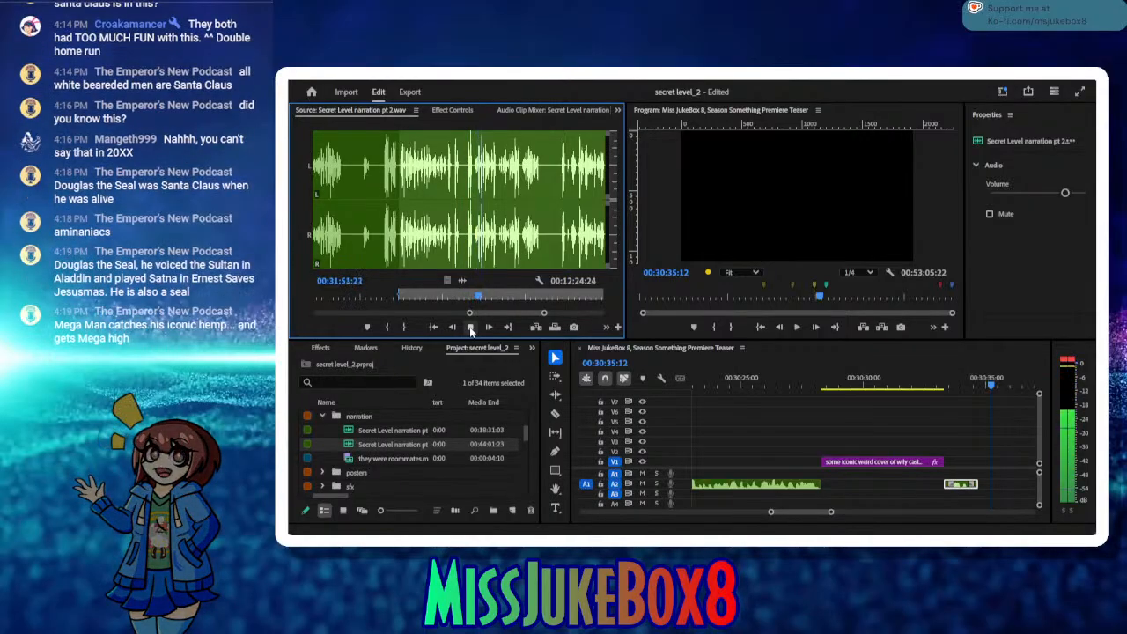
click(470, 326)
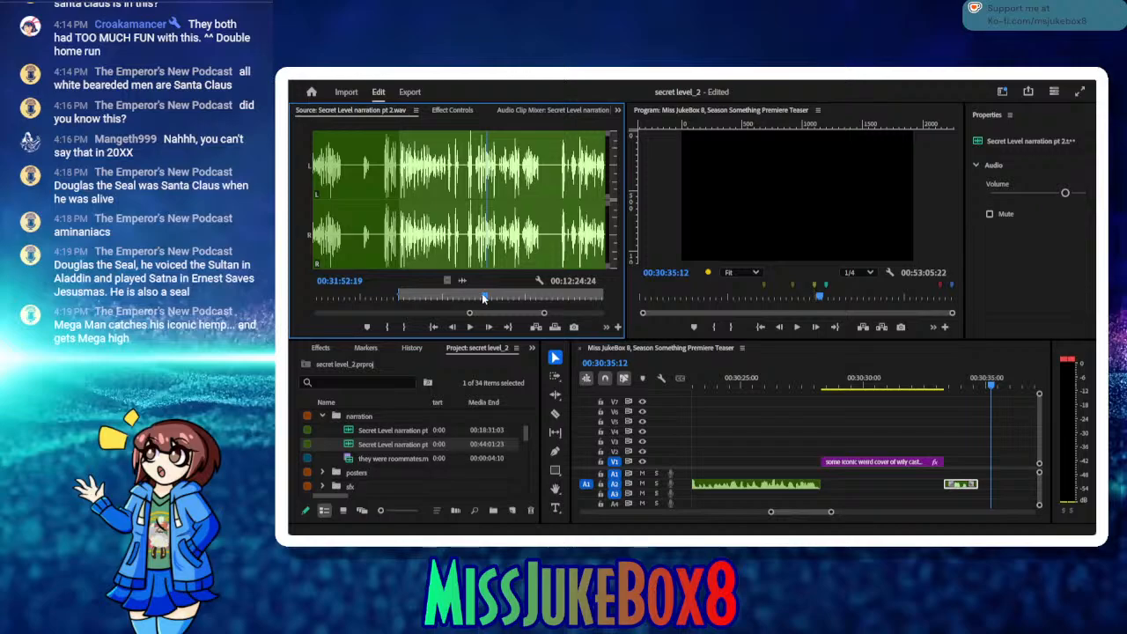
mouse_move(482, 293)
mouse_down()
mouse_move(464, 291)
mouse_move(464, 304)
mouse_up()
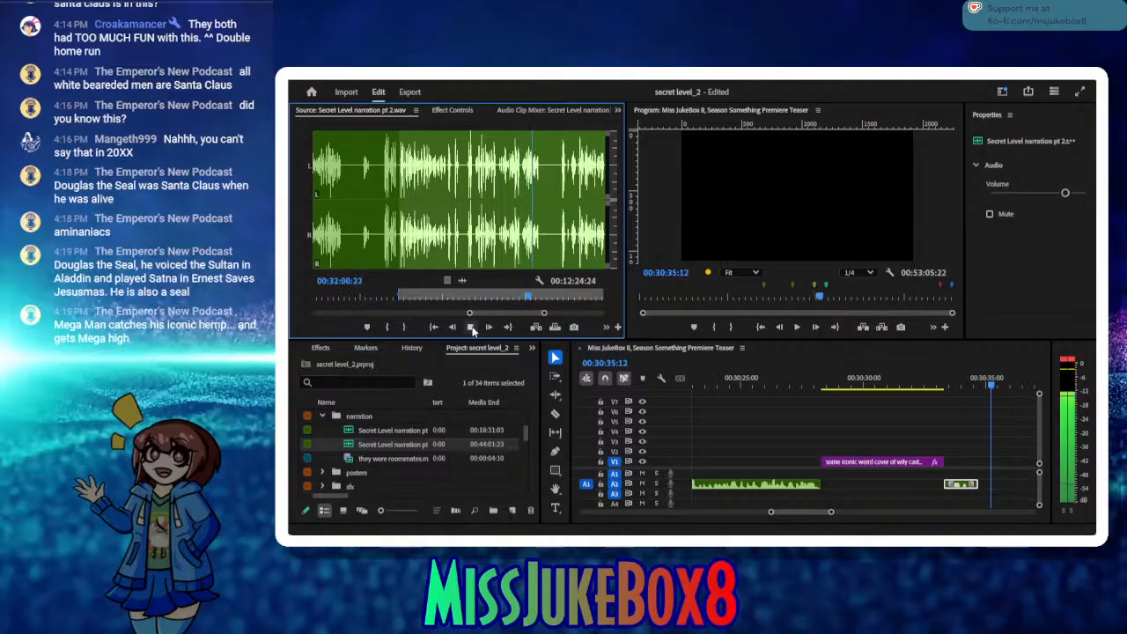
click(472, 327)
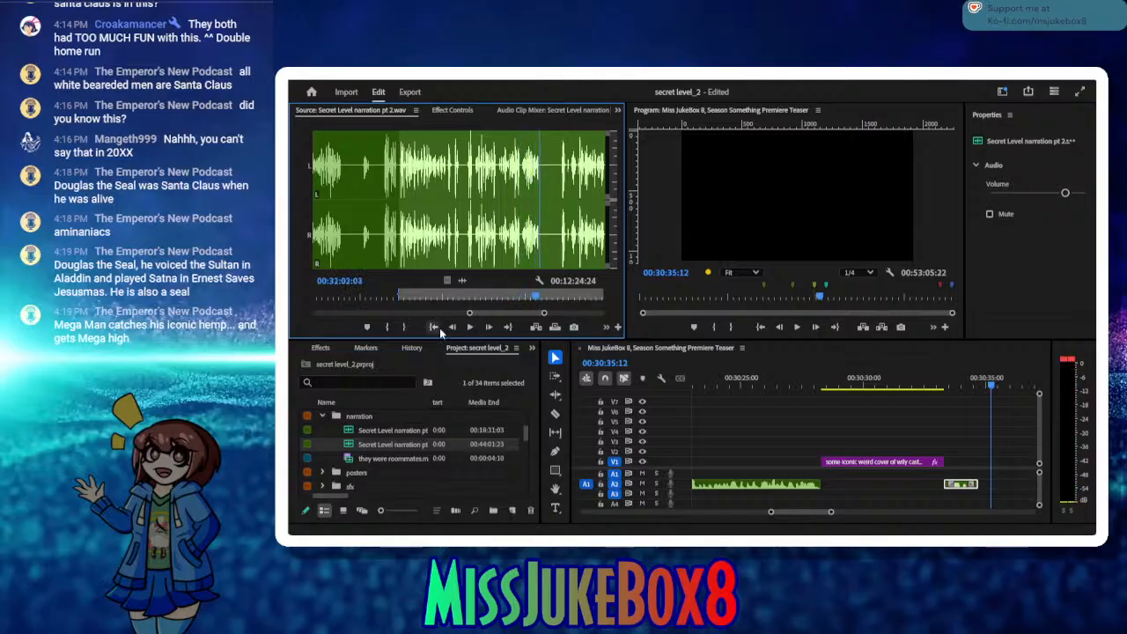
click(406, 327)
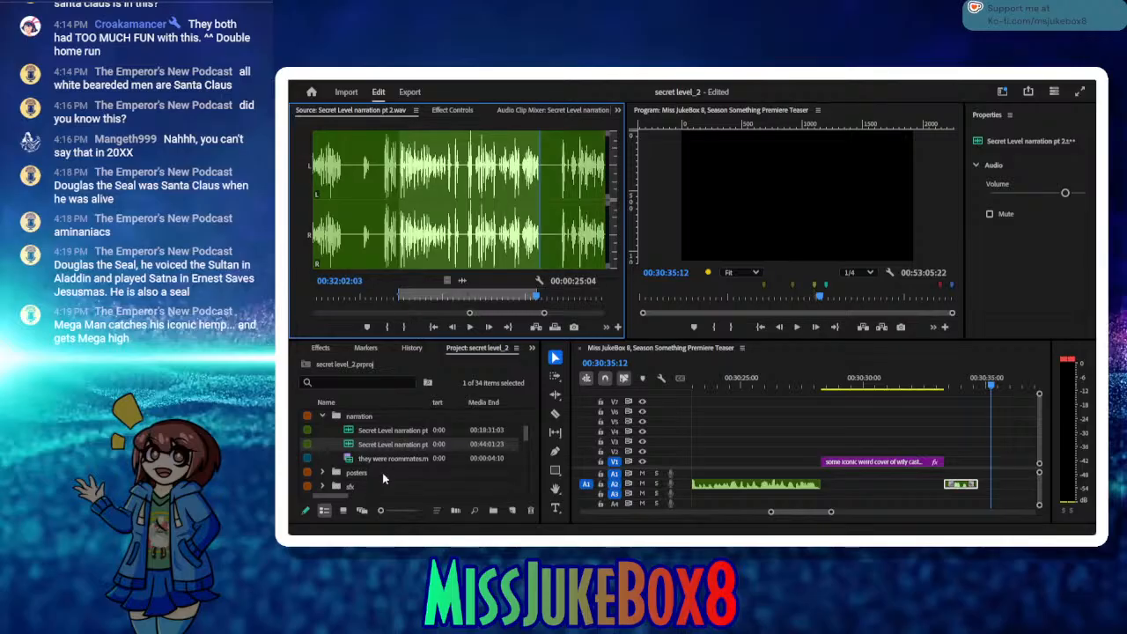
Step: Insert the marked narration take at 00:30:35:12, close the gap before it and save the project
click(532, 325)
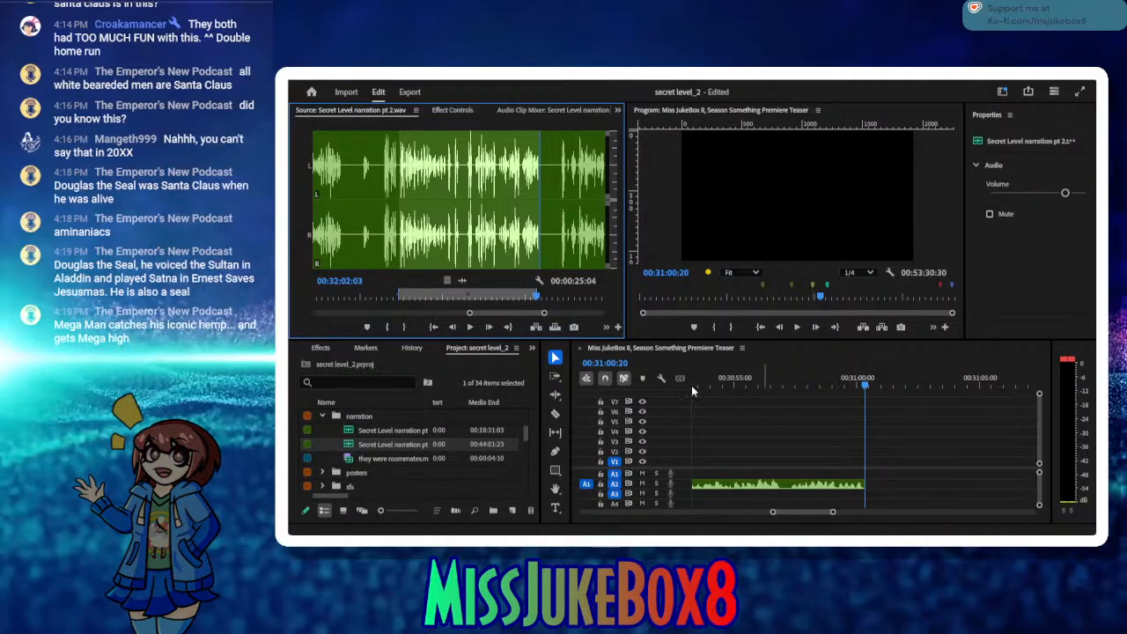
drag(691, 388, 737, 419)
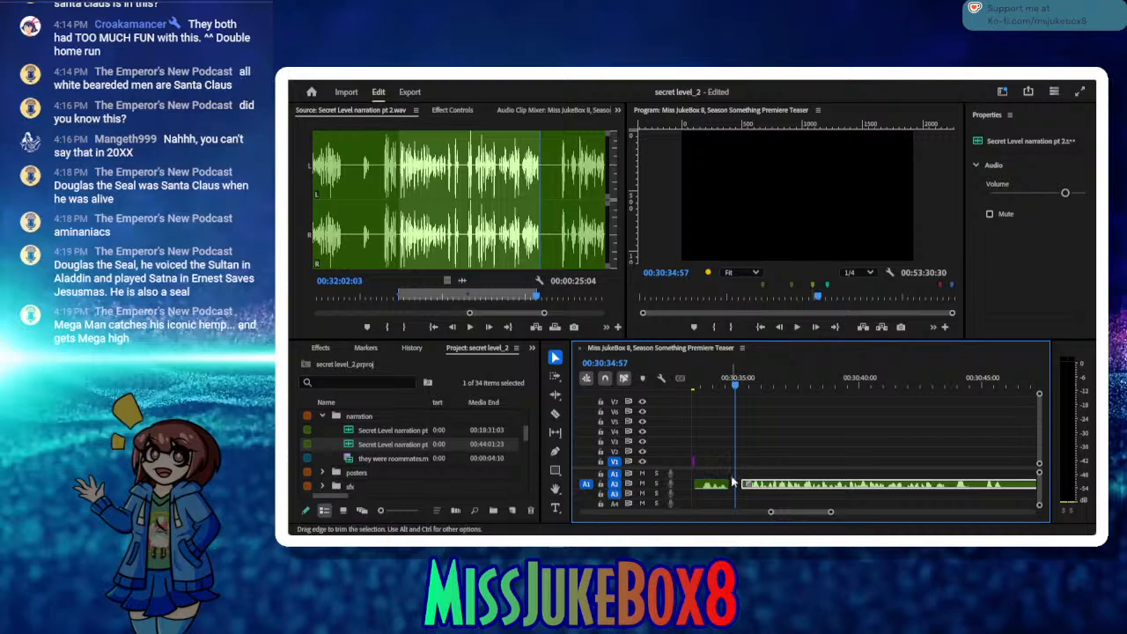
click(727, 452)
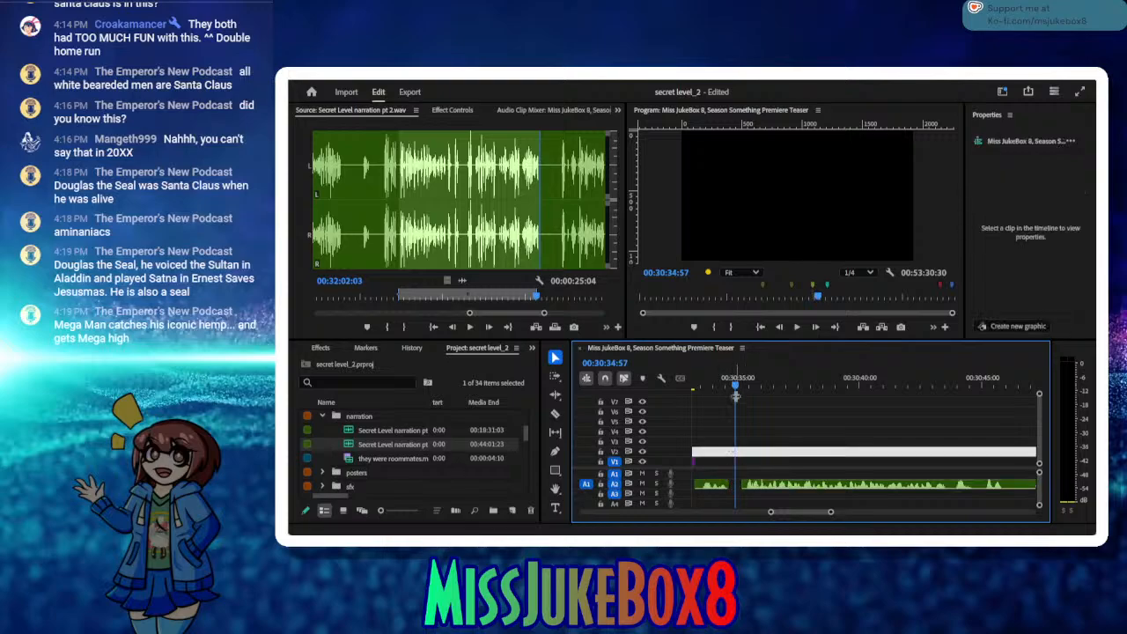
drag(736, 388, 721, 386)
click(735, 485)
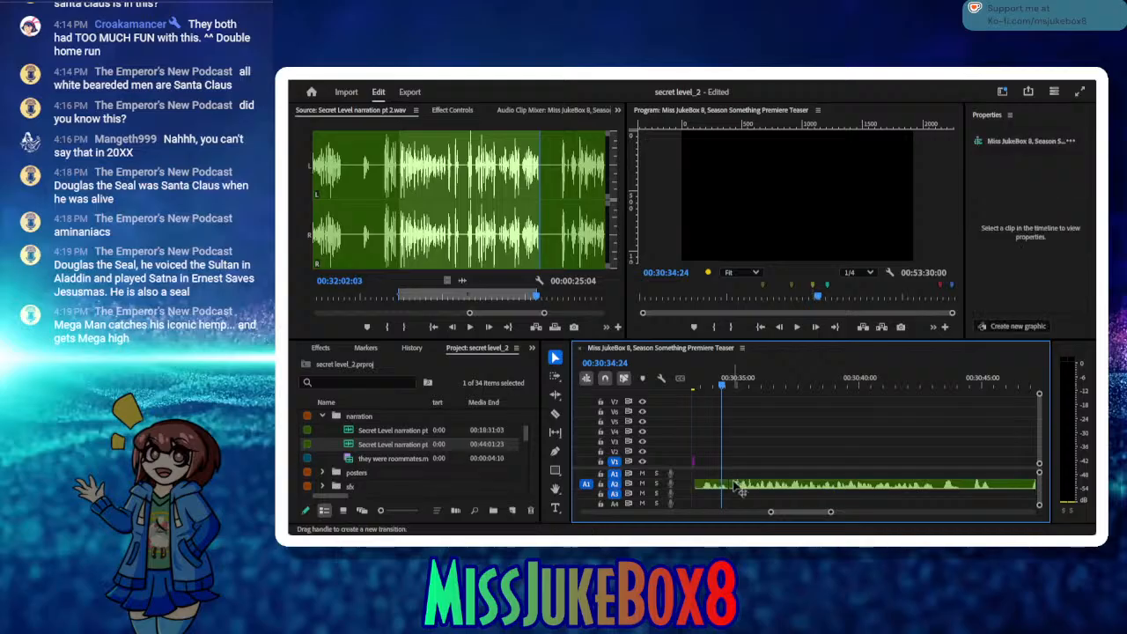
key(ctrl+s)
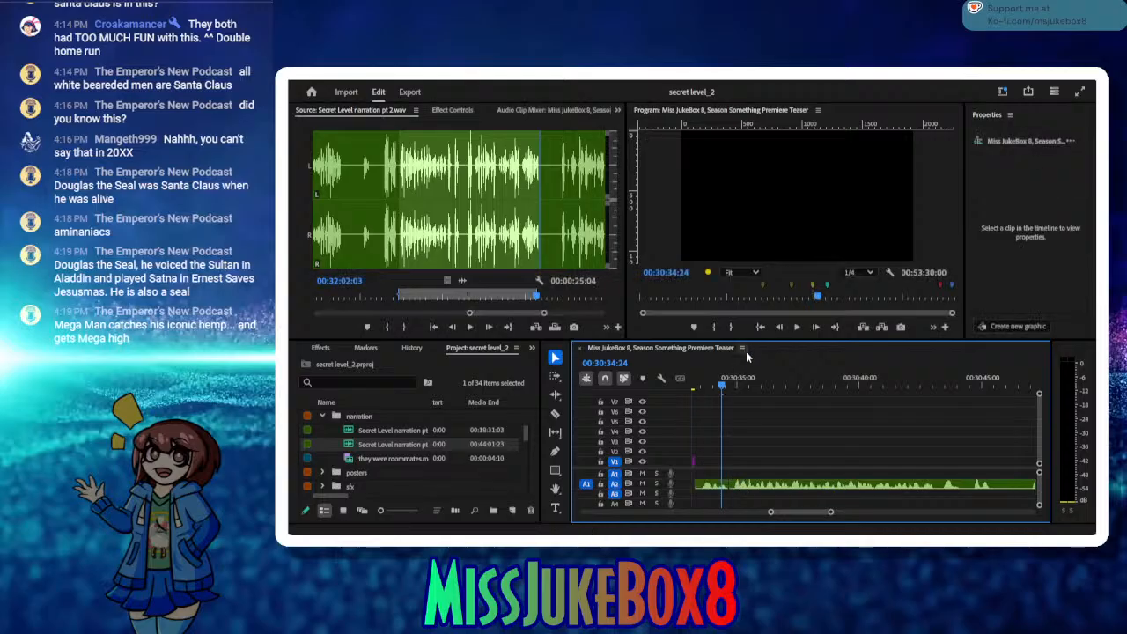
Step: Add the placeholder title "insert speedrun leaderboard here" at 00:30:59:49, directly after the inserted narration clip
click(471, 327)
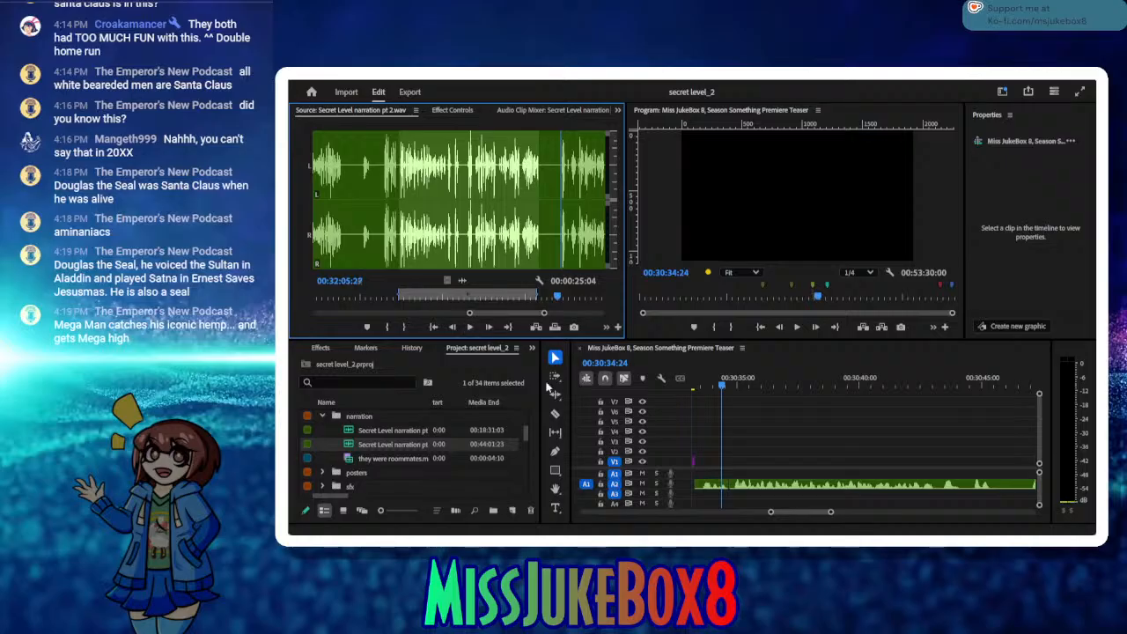
drag(765, 385, 924, 424)
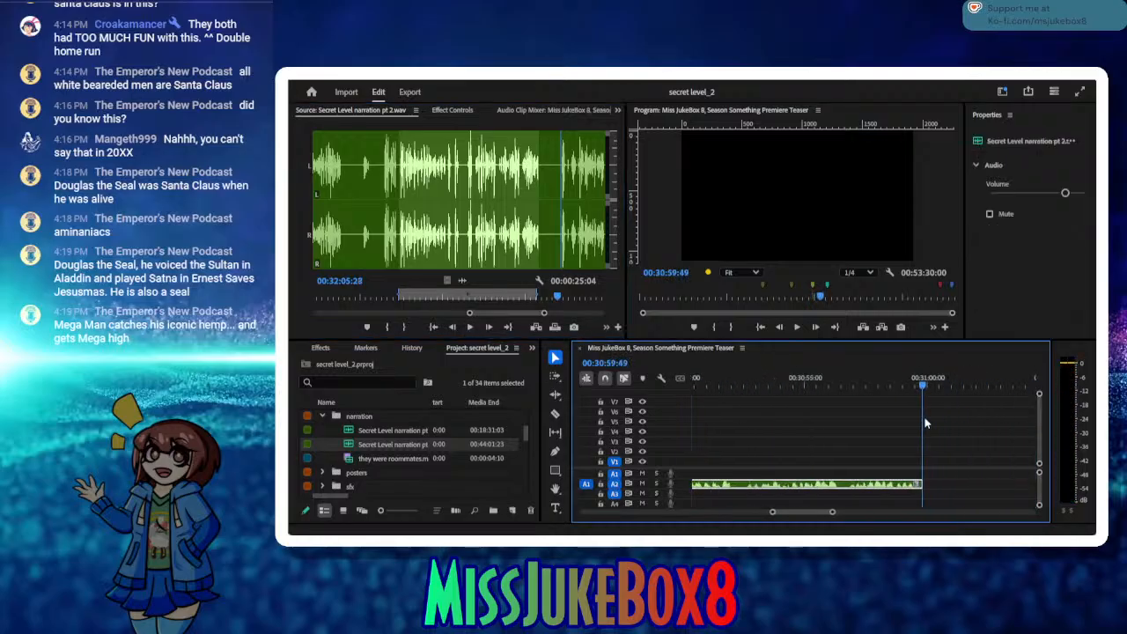
click(554, 508)
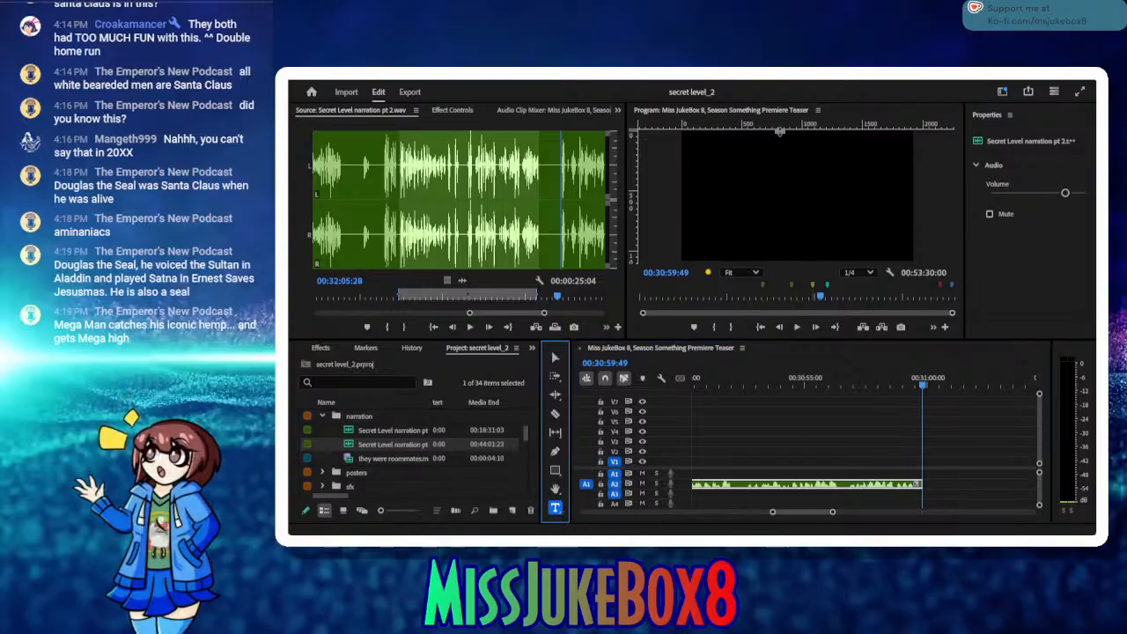
drag(719, 154, 897, 241)
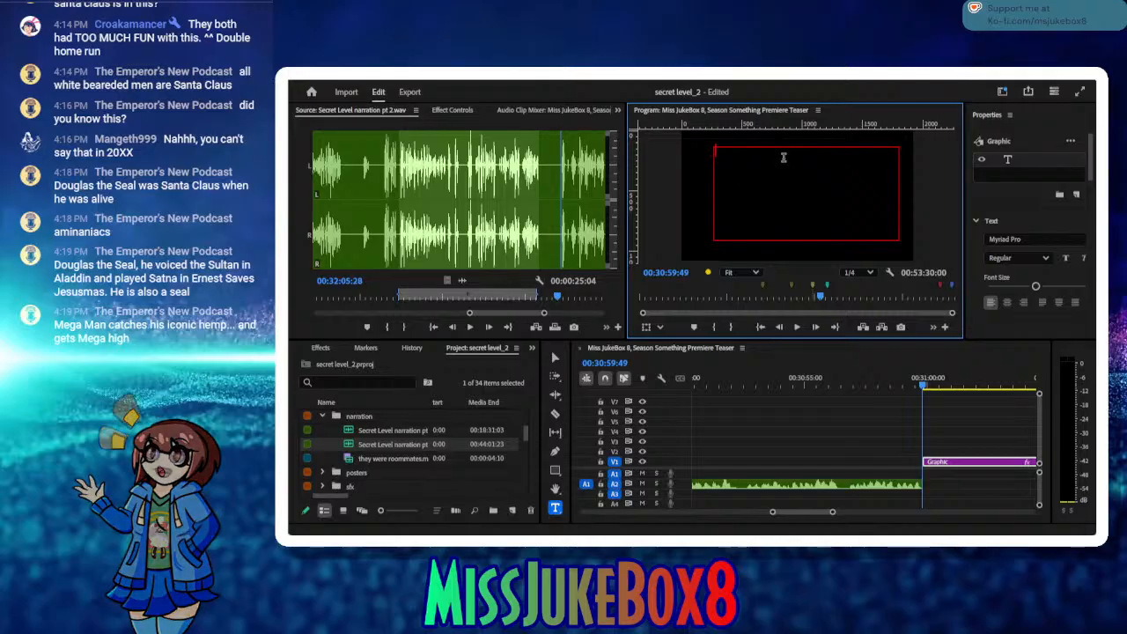
text(insert speedrun leaderboard here)
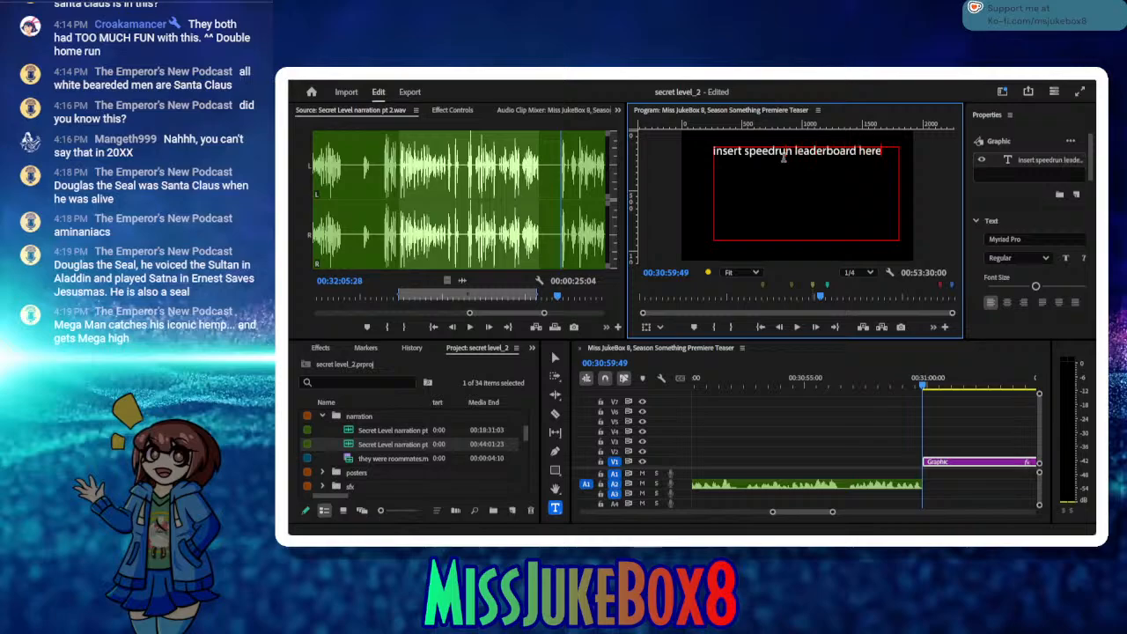
click(950, 395)
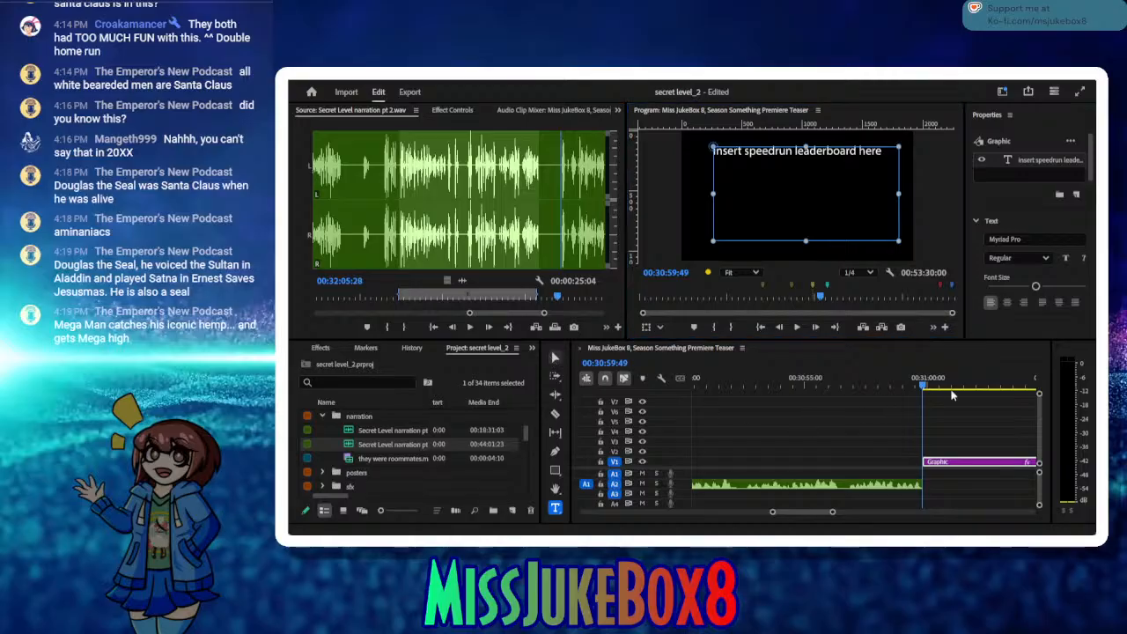
key(v)
click(955, 386)
drag(1015, 392, 850, 390)
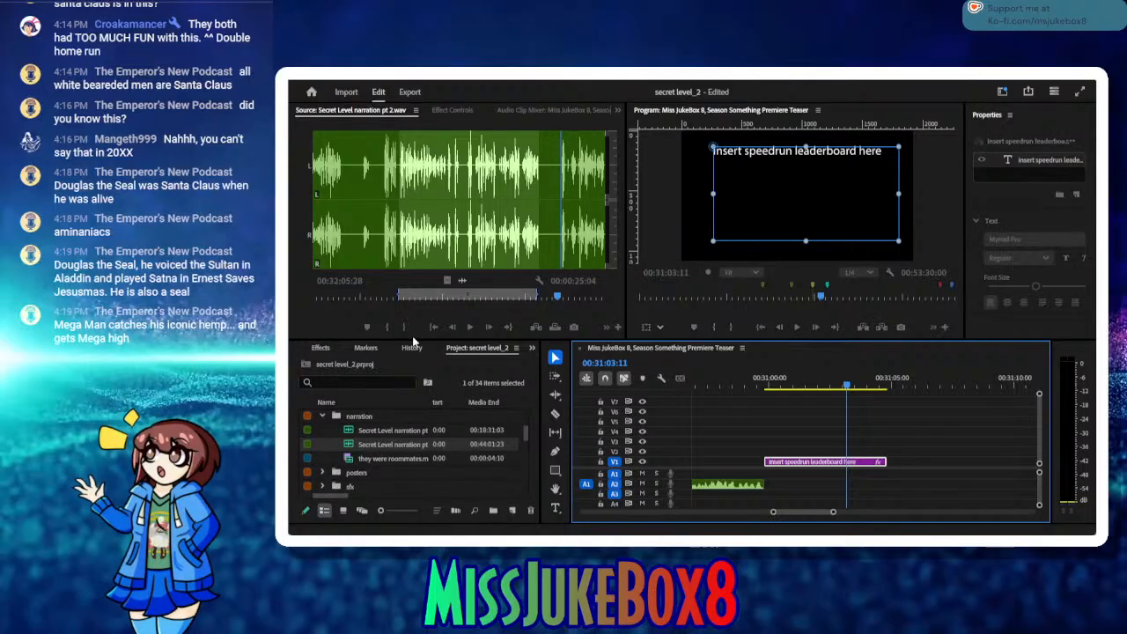
Step: Mark the start of the next narration take at 00:32:07:24, listen on and return the source playhead to that point
click(387, 328)
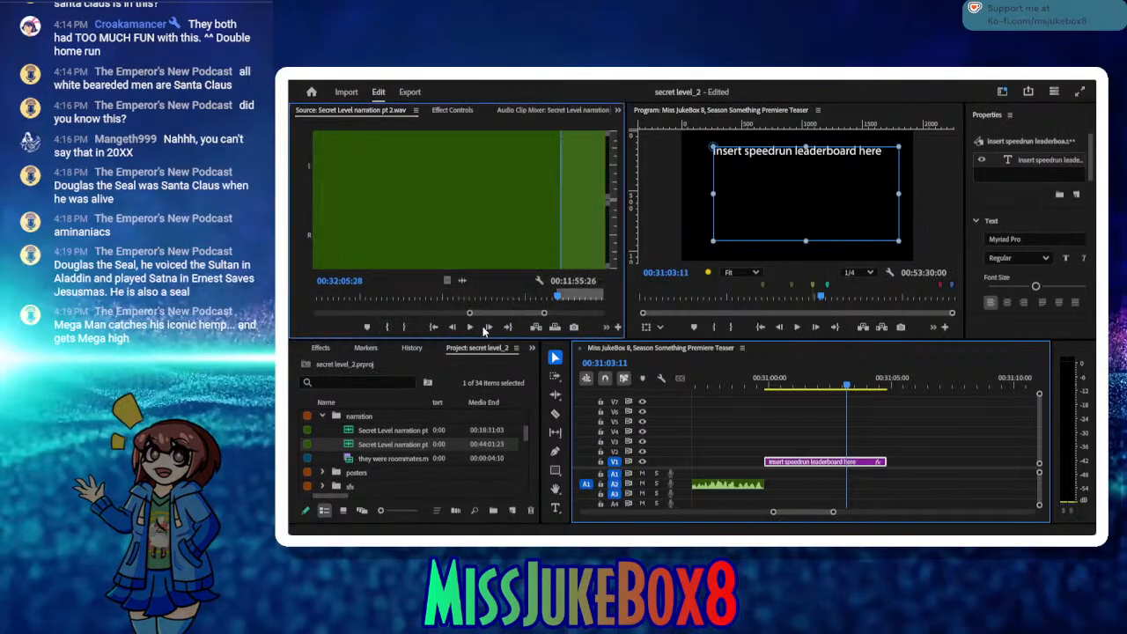
click(469, 330)
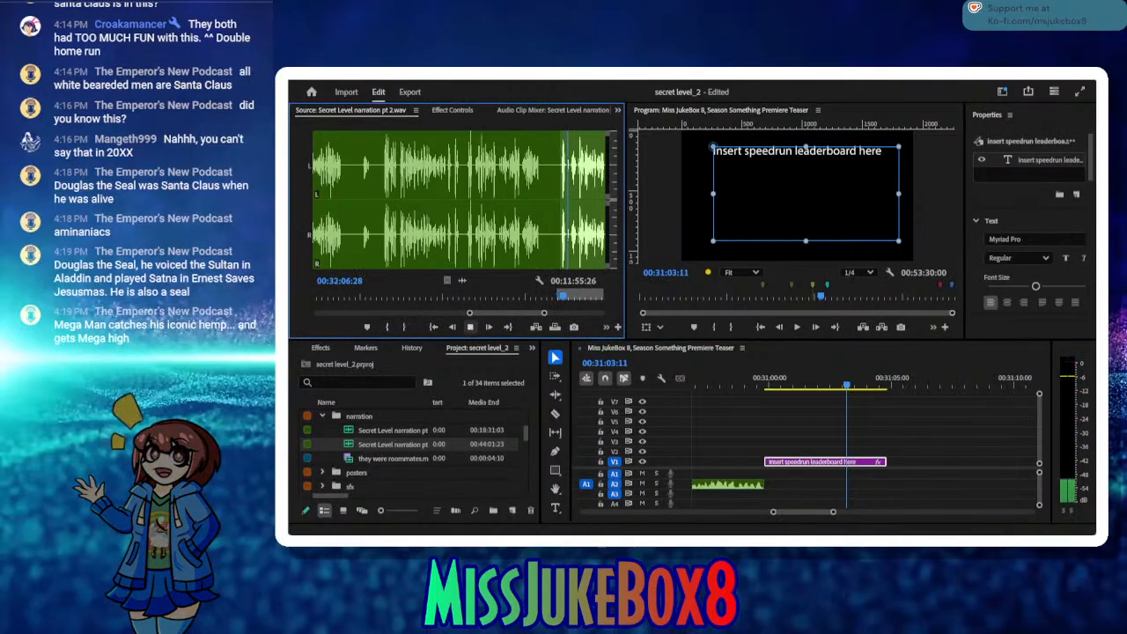
click(469, 326)
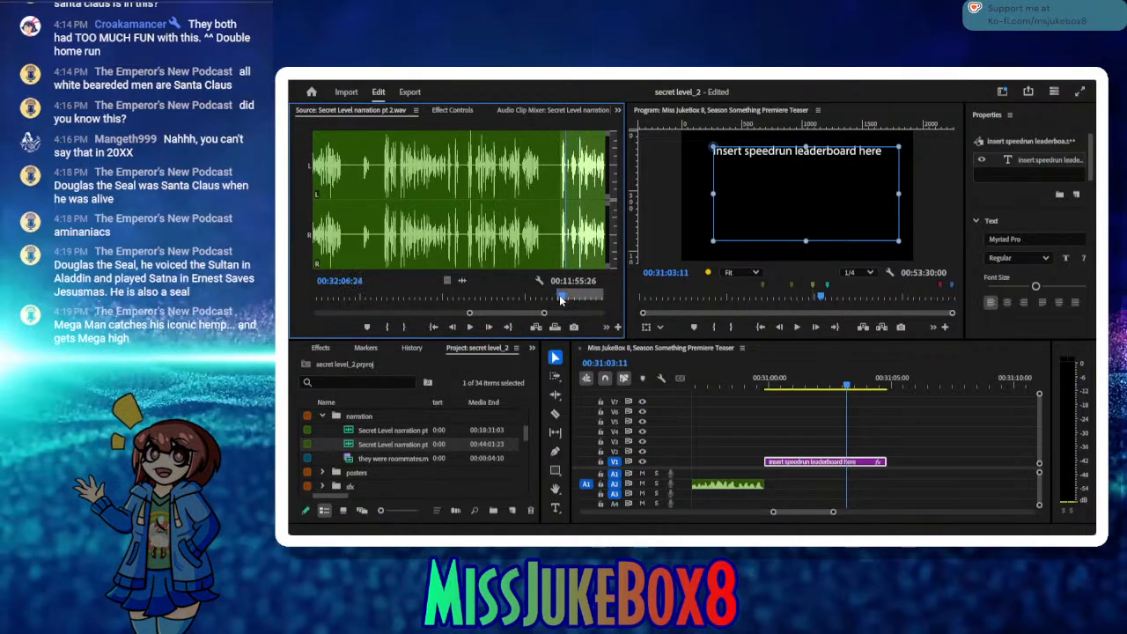
click(467, 328)
click(468, 328)
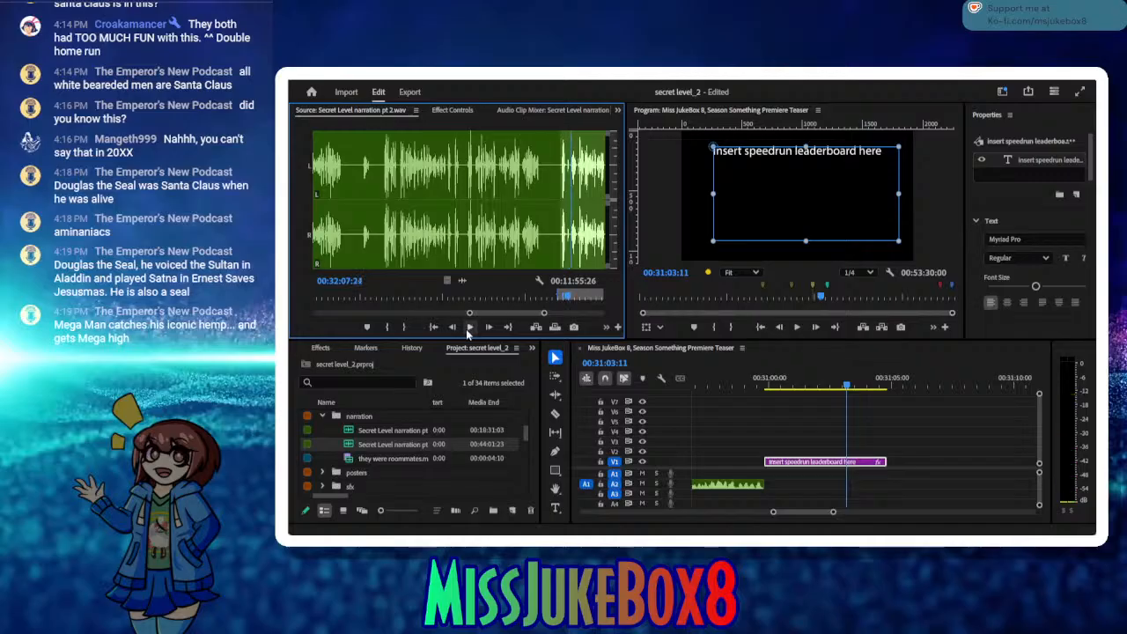
click(470, 328)
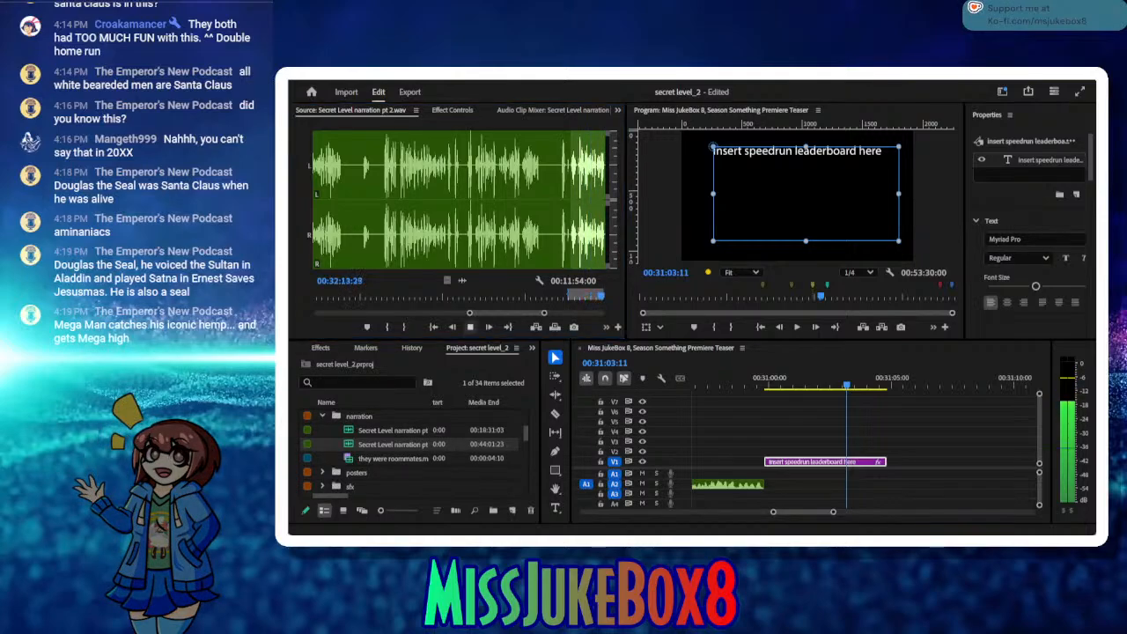
click(471, 328)
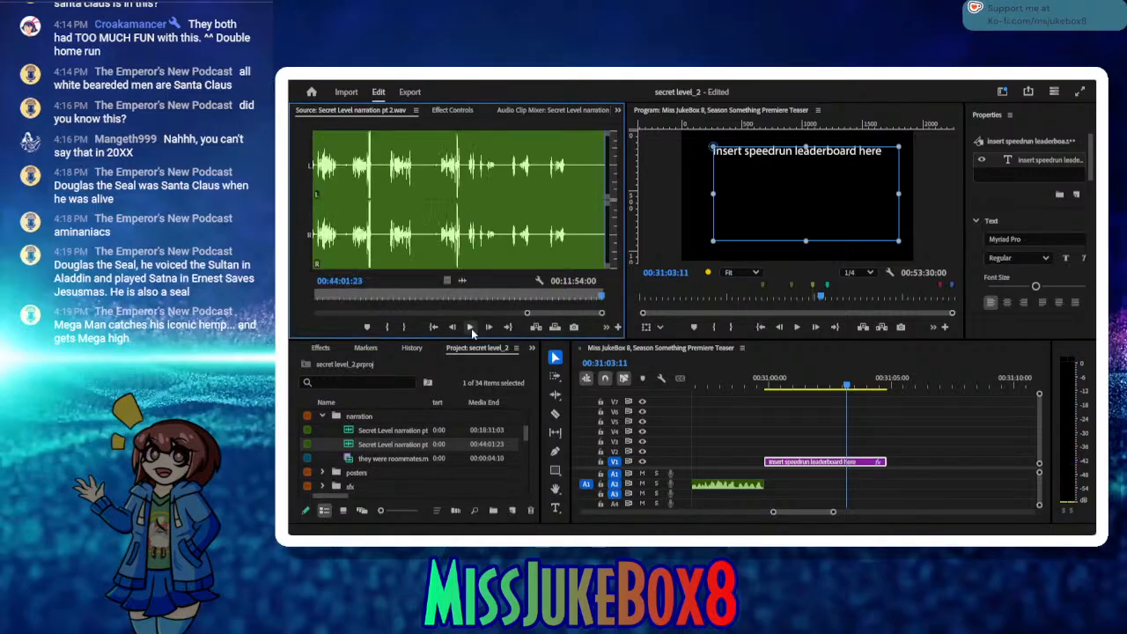
key(shift+i)
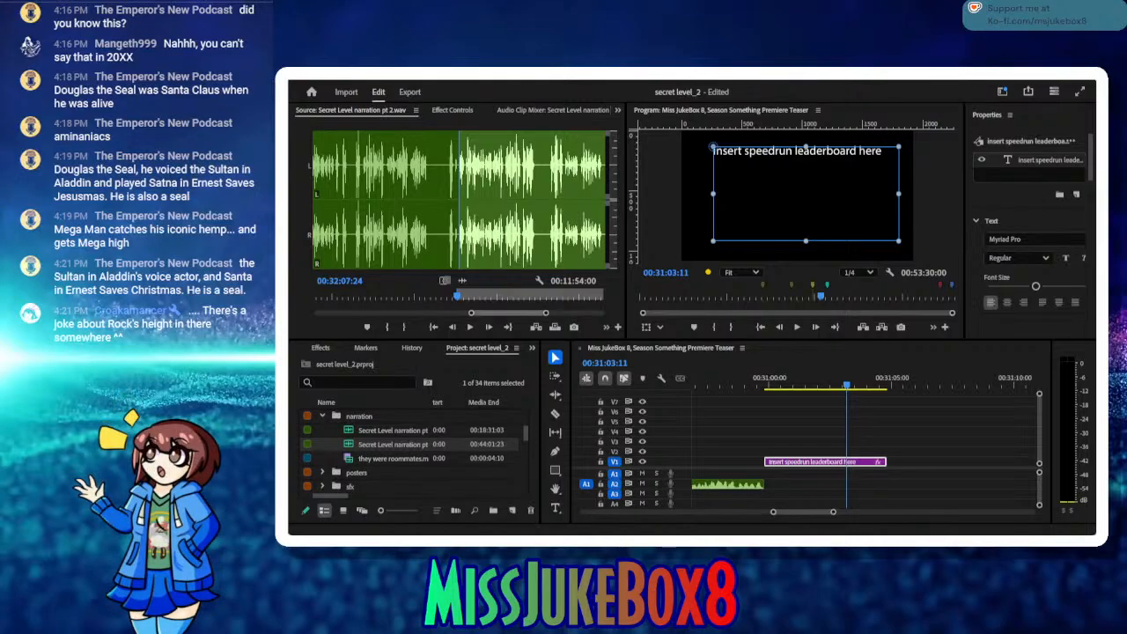
Step: Play through the narration take, mark its end at 00:32:21:14 and listen on to the start of the following take
click(471, 331)
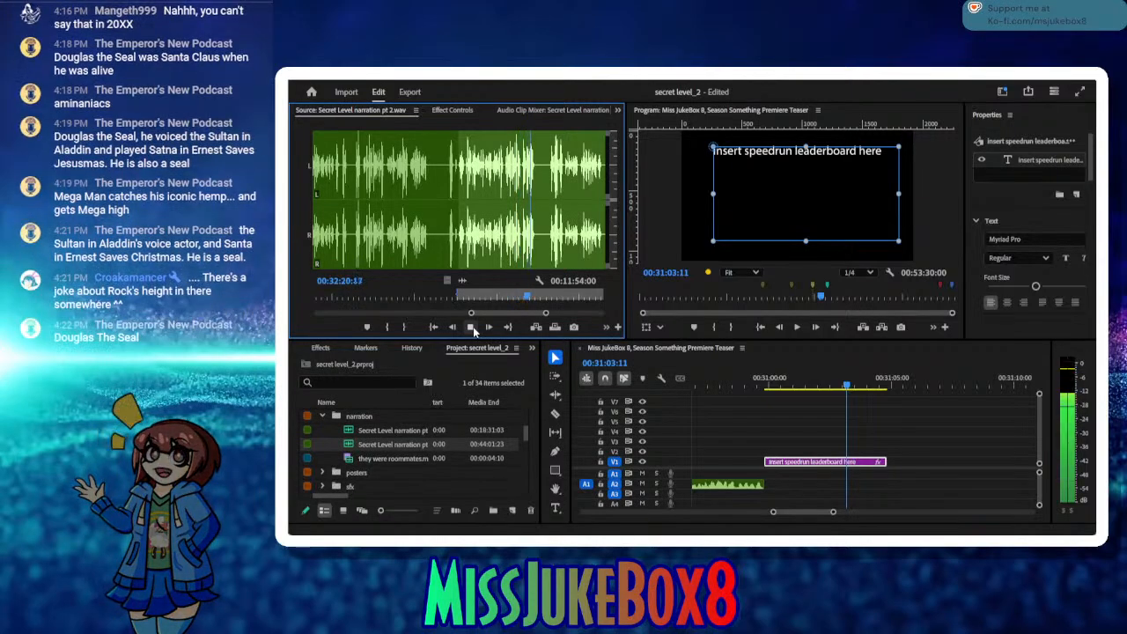
click(473, 327)
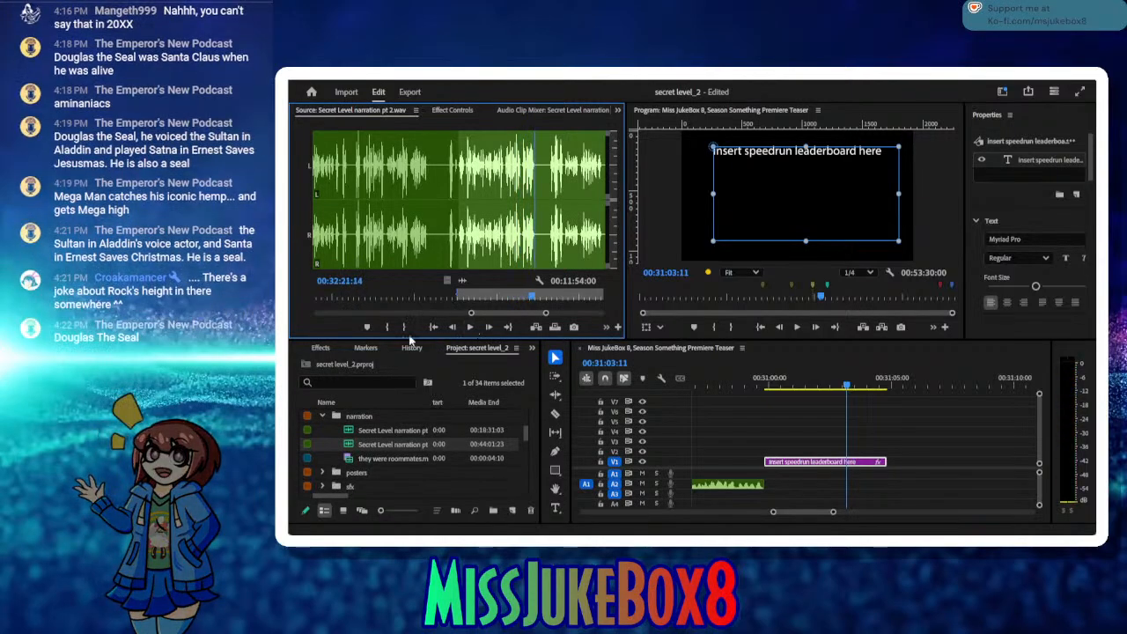
click(404, 327)
click(468, 327)
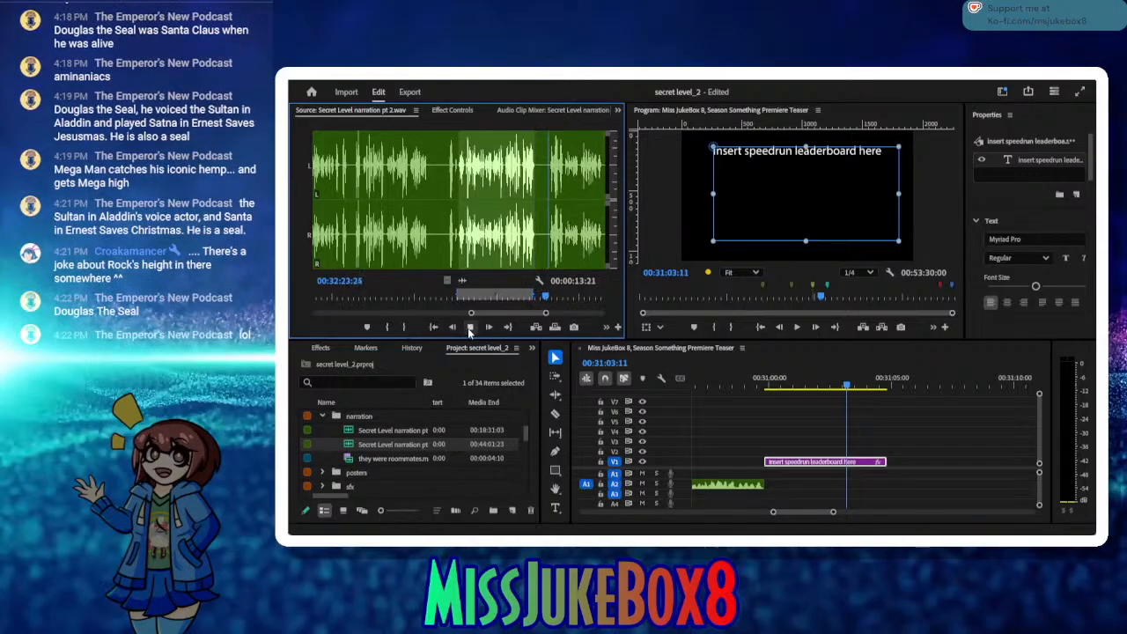
click(468, 328)
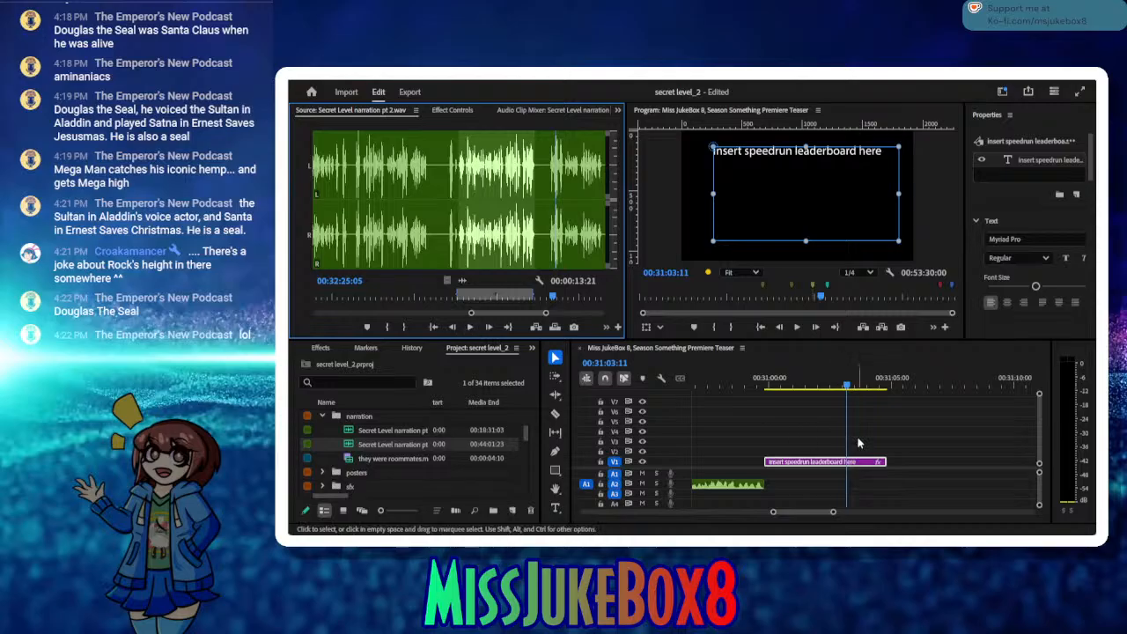
Step: Insert the marked narration take at 00:31:04:56 and close the gap between it and the speedrun leaderboard placeholder title
click(886, 391)
drag(891, 383, 890, 383)
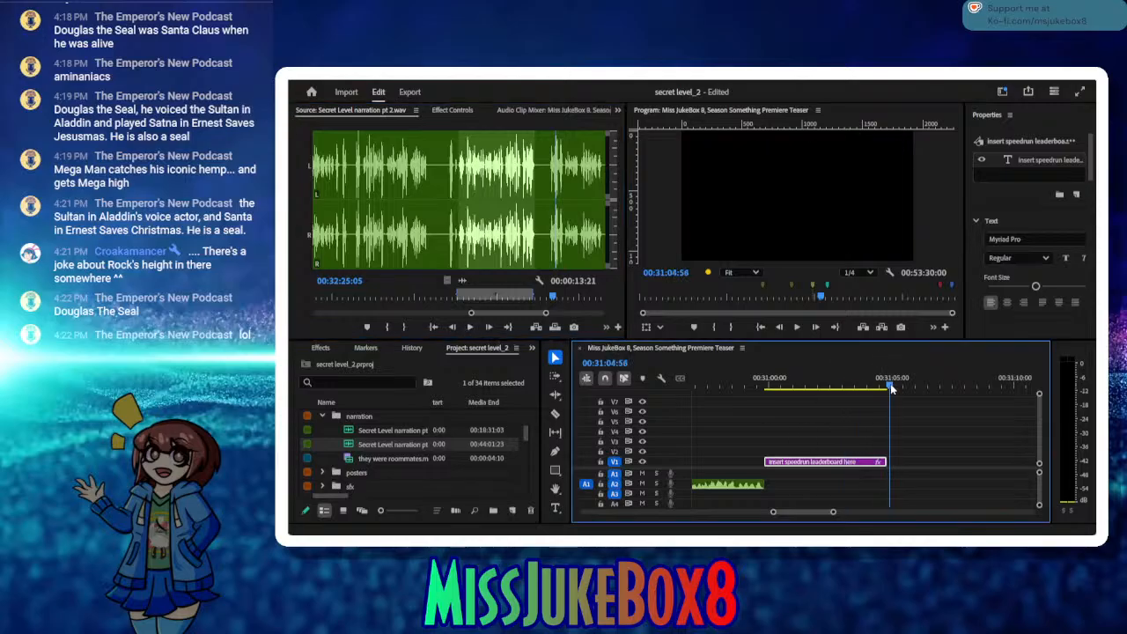
click(901, 411)
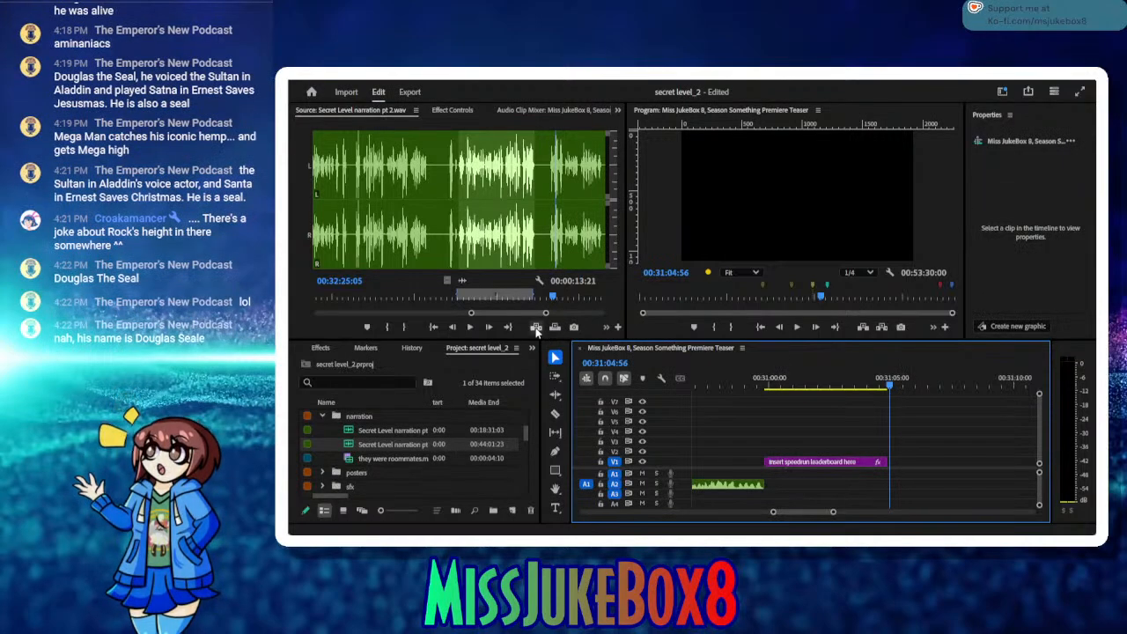
click(535, 326)
click(766, 386)
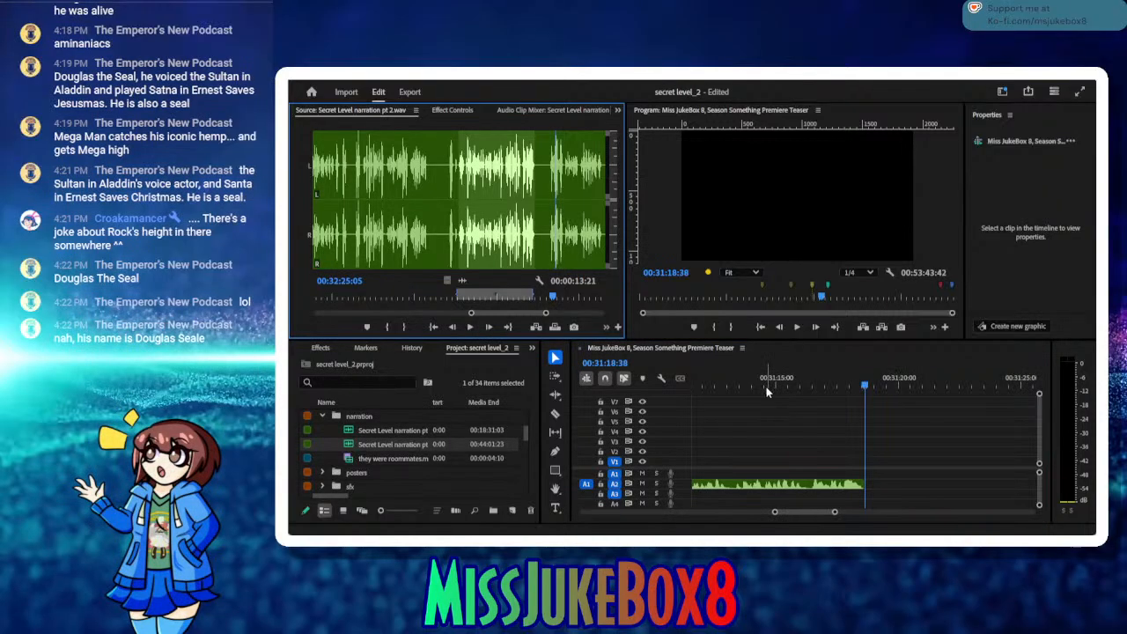
drag(754, 384, 659, 381)
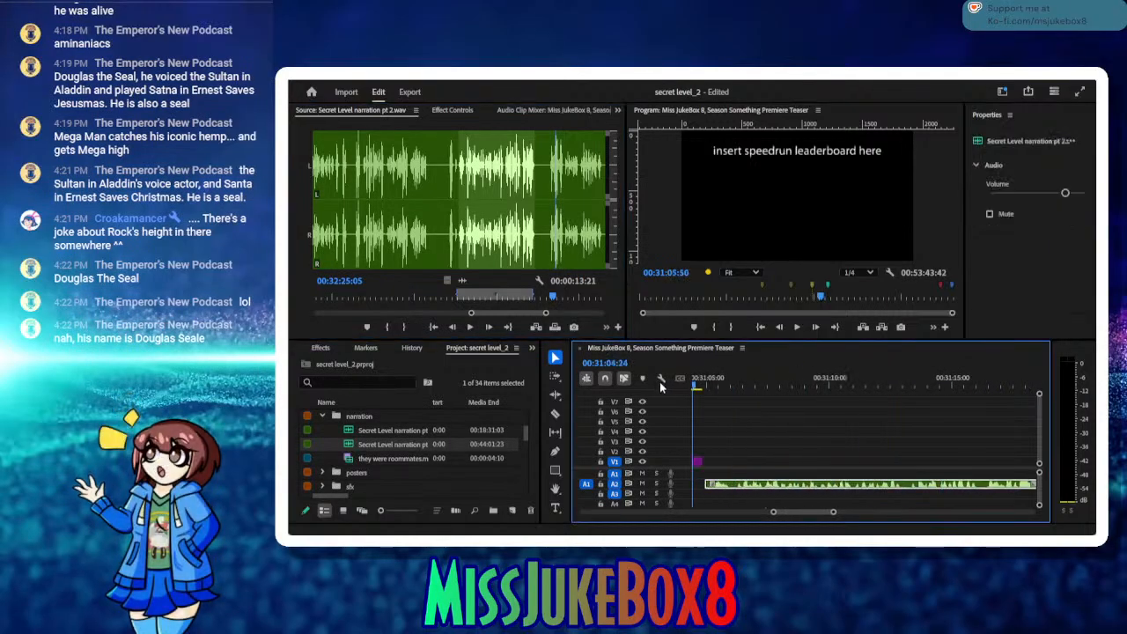
key(space)
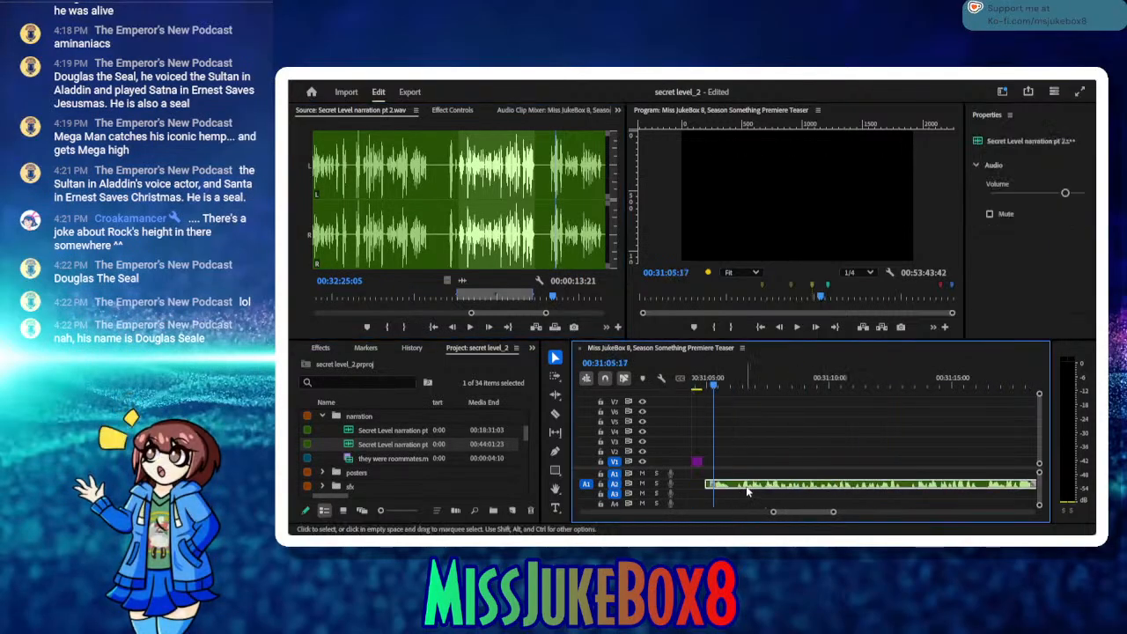
drag(748, 490, 746, 489)
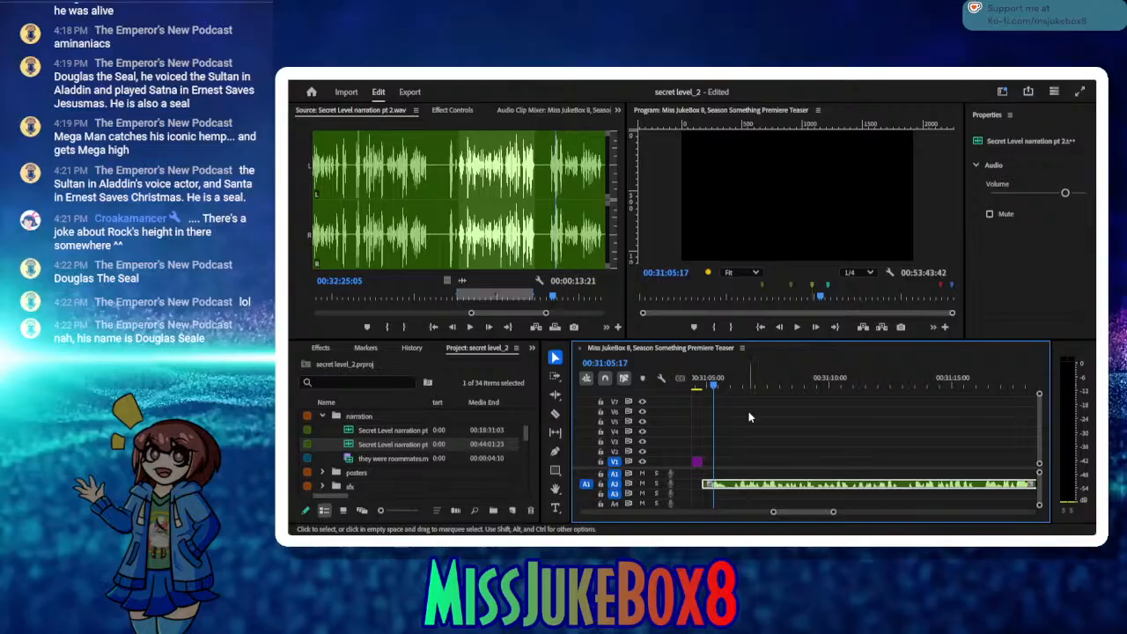
Step: Save the project and add a sequence marker at the end of the inserted narration clip, at 00:31:18:31
drag(714, 385, 1067, 418)
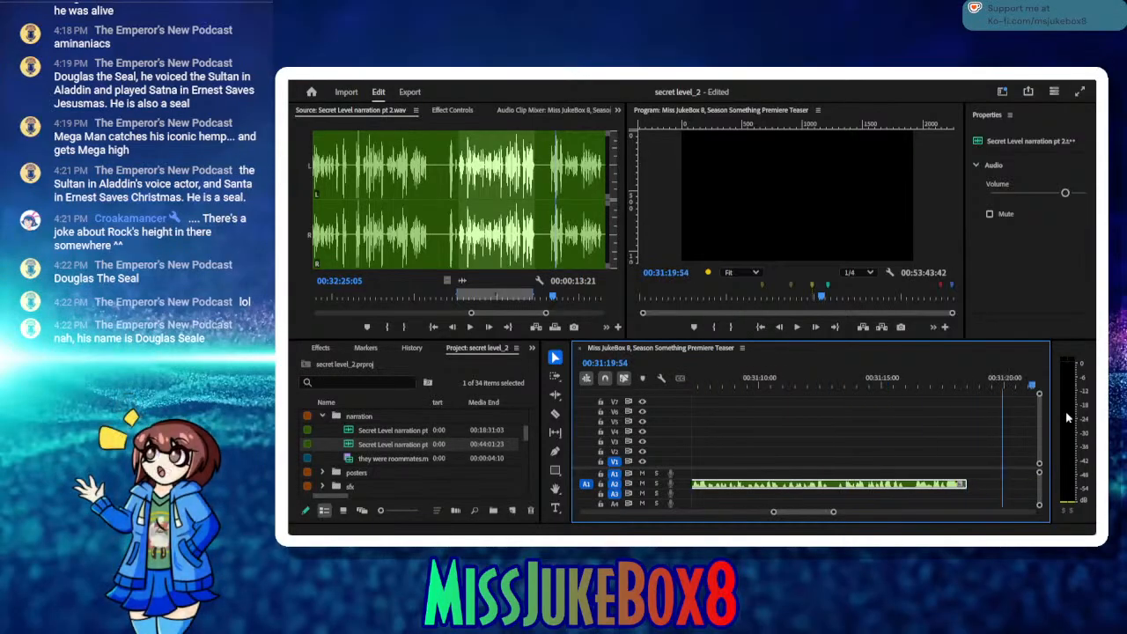
drag(947, 425, 967, 425)
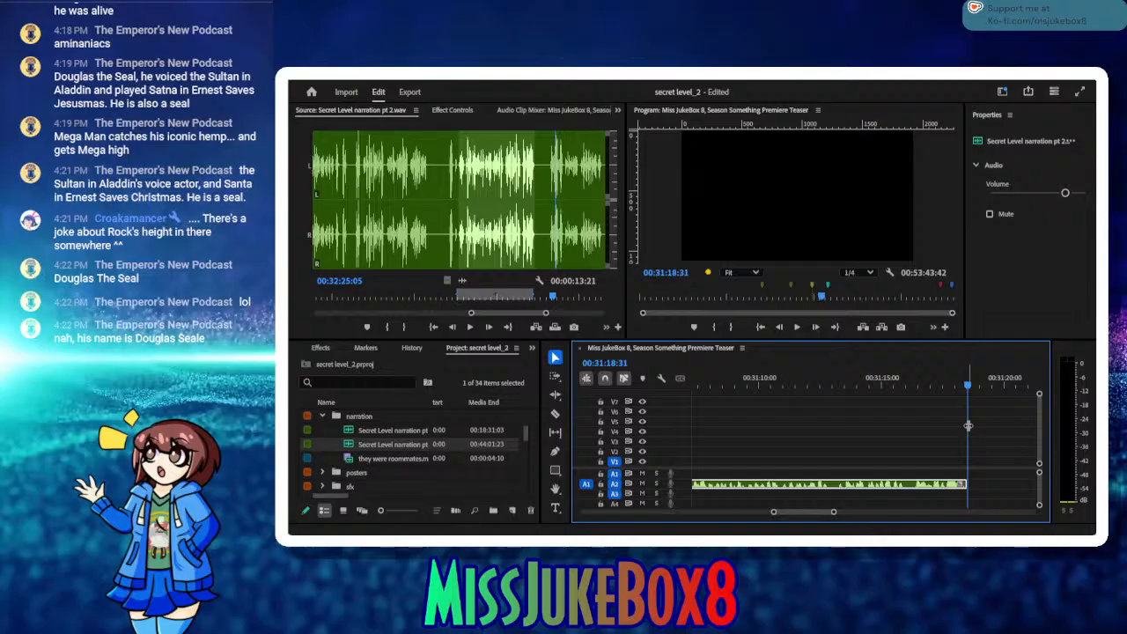
key(ctrl+s)
click(694, 327)
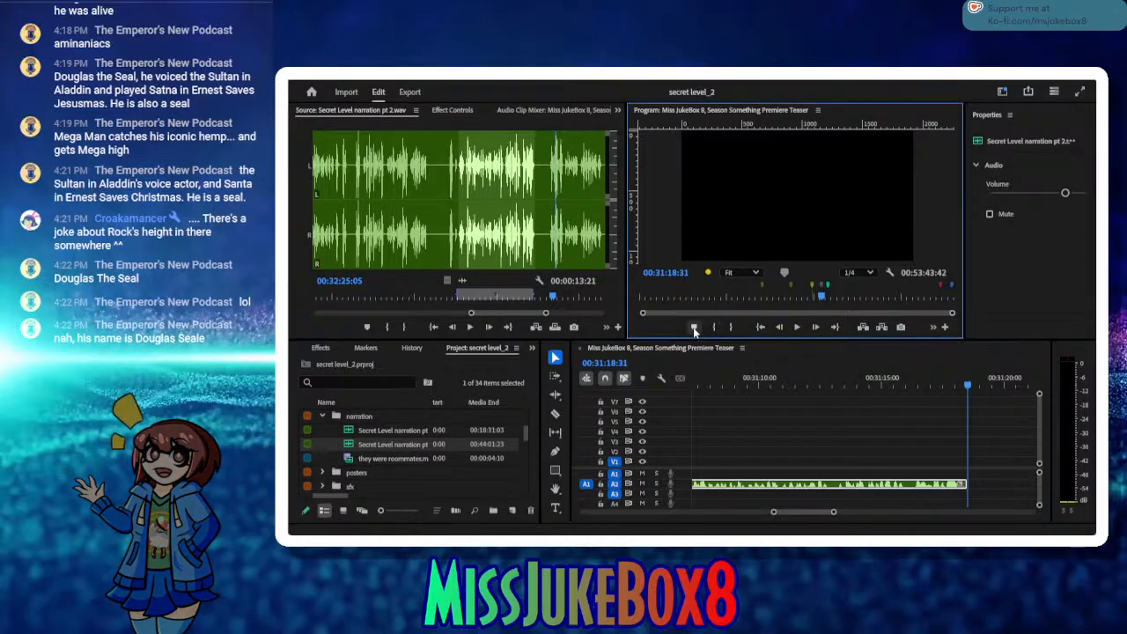
Step: Find the parked audio clip Line 5 v1.m4a near 00:51:06, play it and cut it from the sequence
drag(969, 385, 1093, 423)
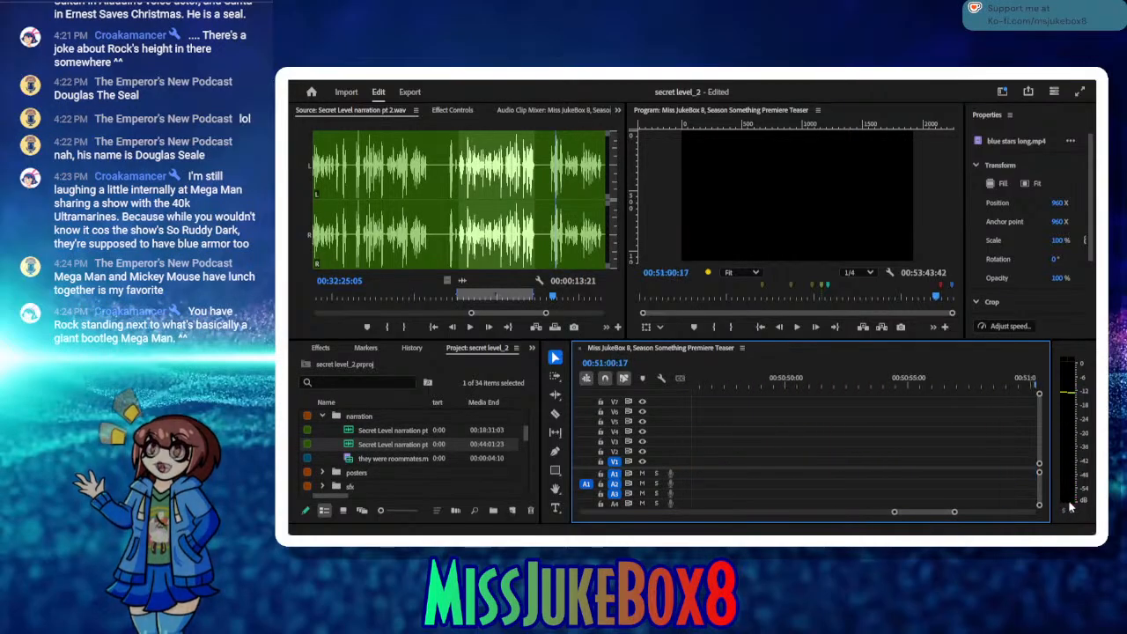
drag(1071, 506, 742, 499)
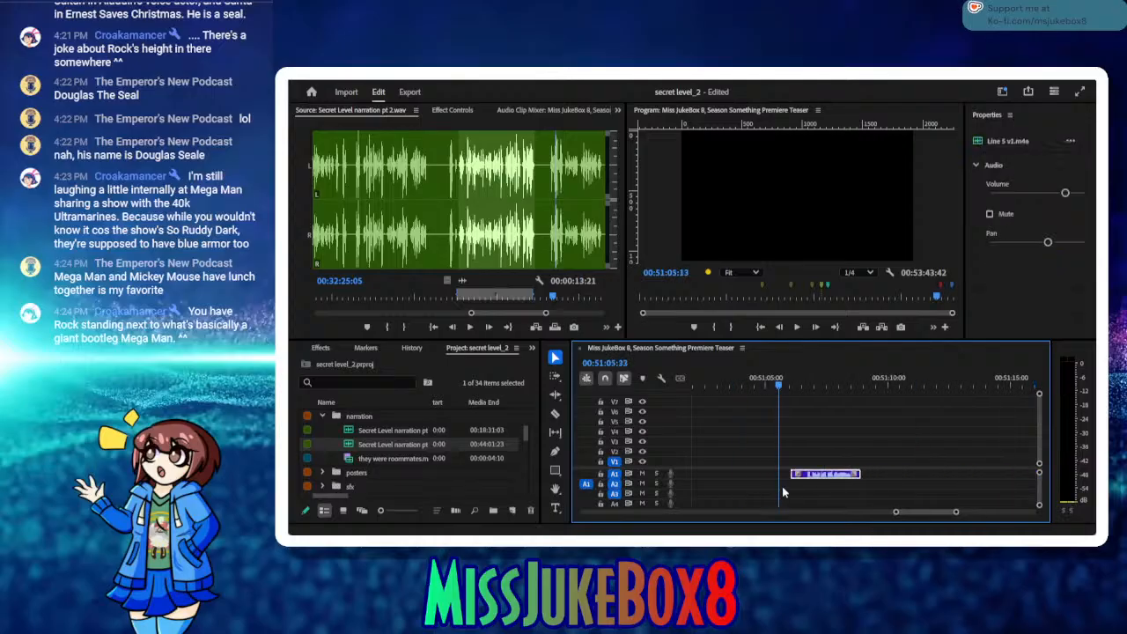
click(796, 327)
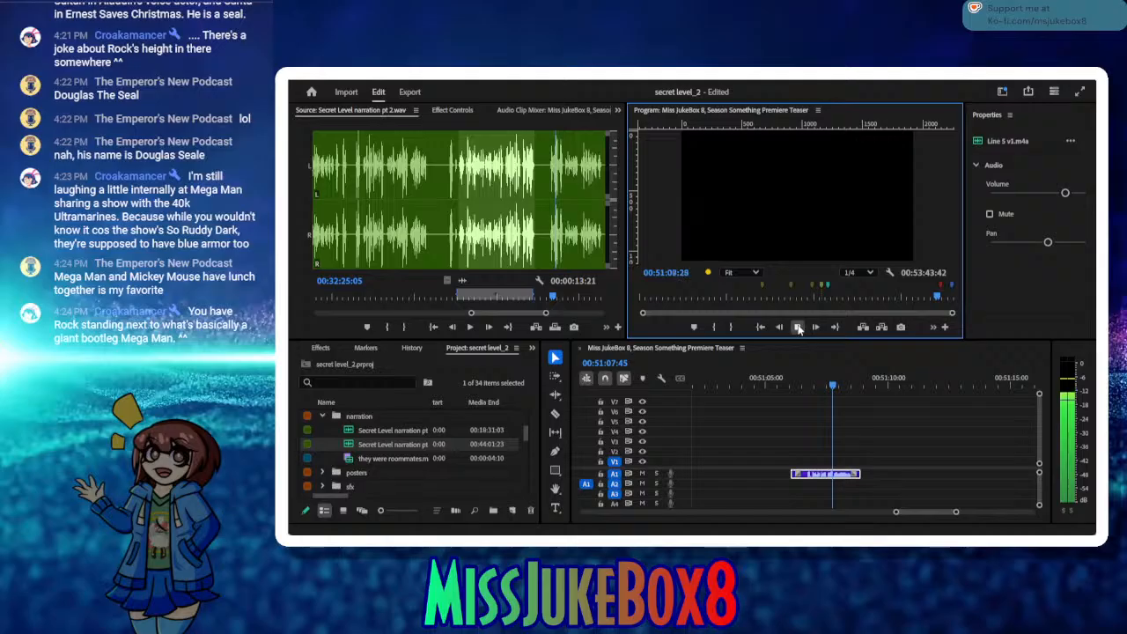
click(798, 328)
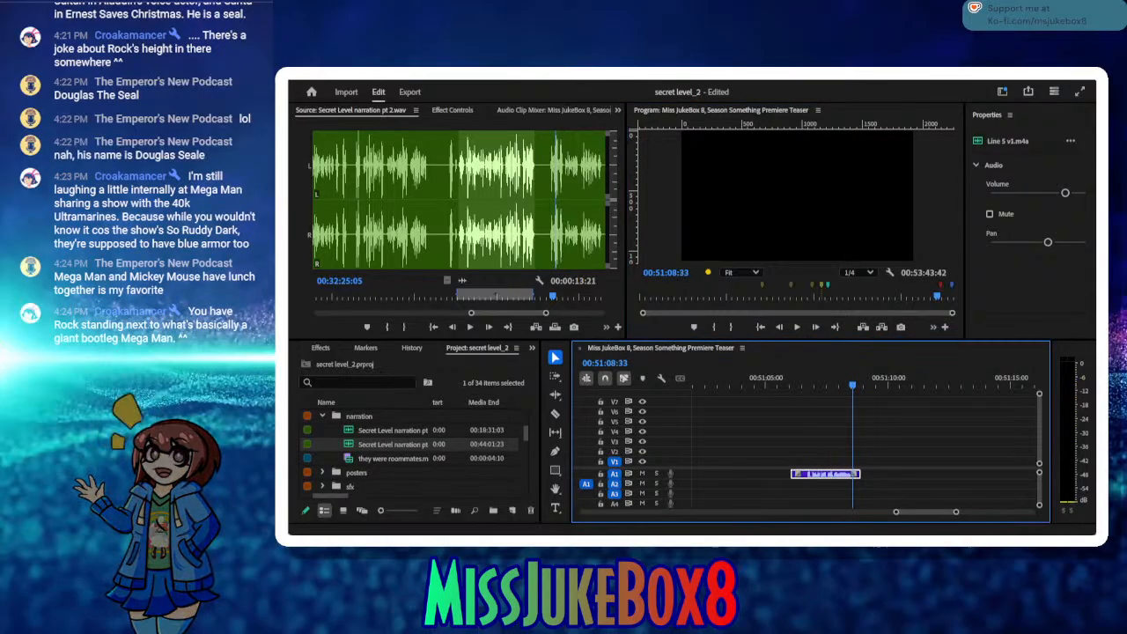
key(Delete)
Step: Paste Line 5 v1.m4a onto track A1 at the marker and butt it against the end of the narration clip
click(821, 290)
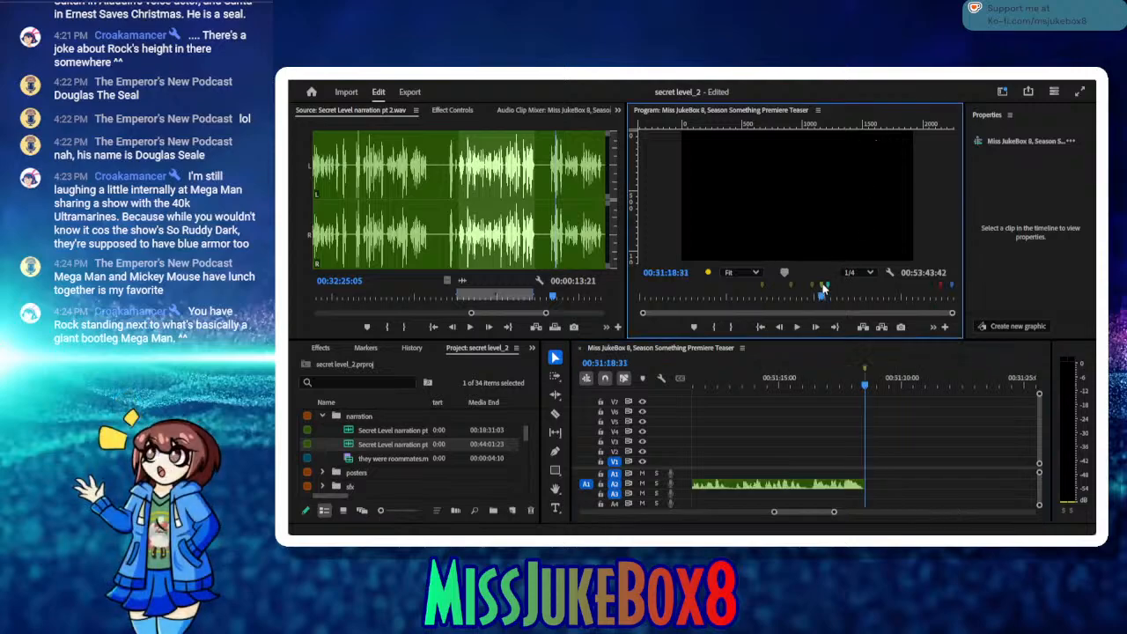
drag(808, 371, 802, 378)
click(801, 328)
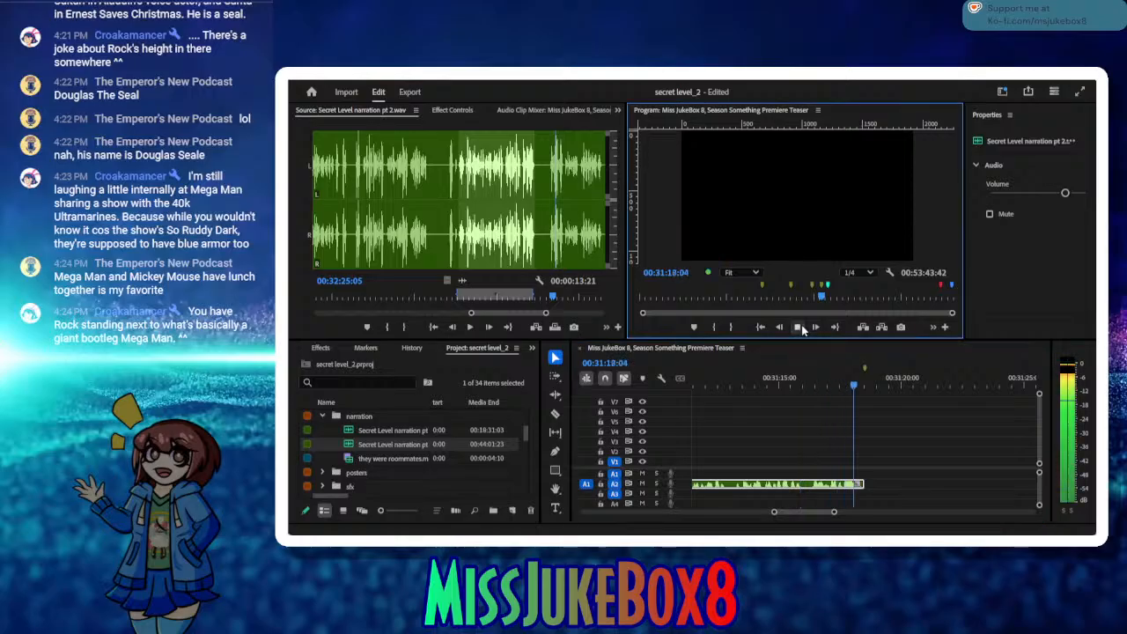
click(799, 328)
click(885, 484)
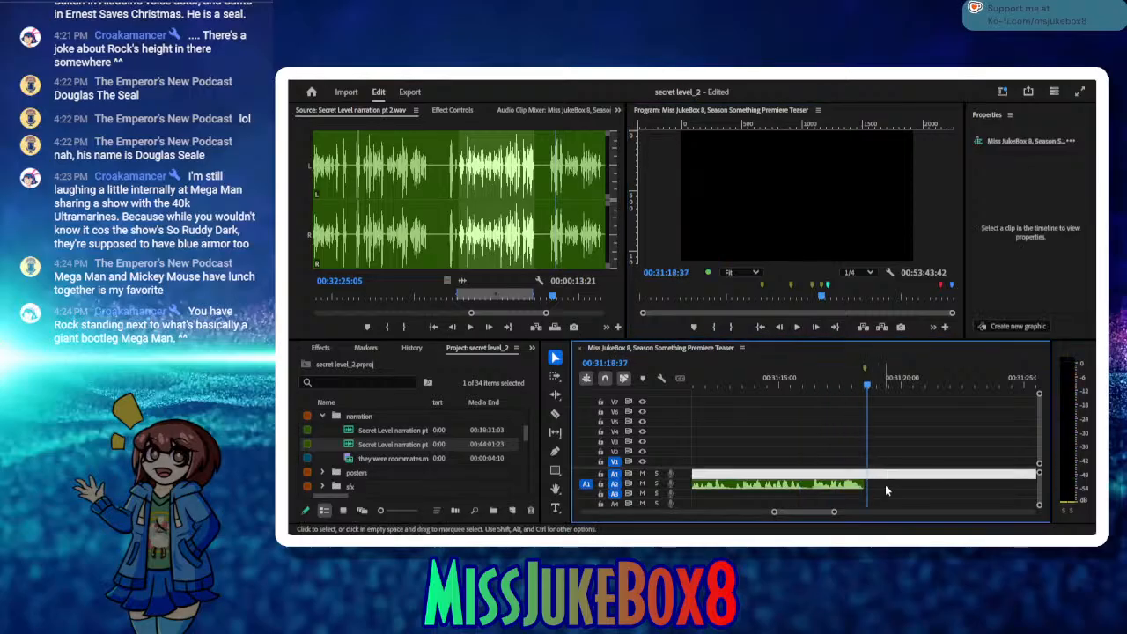
click(886, 487)
key(ctrl+v)
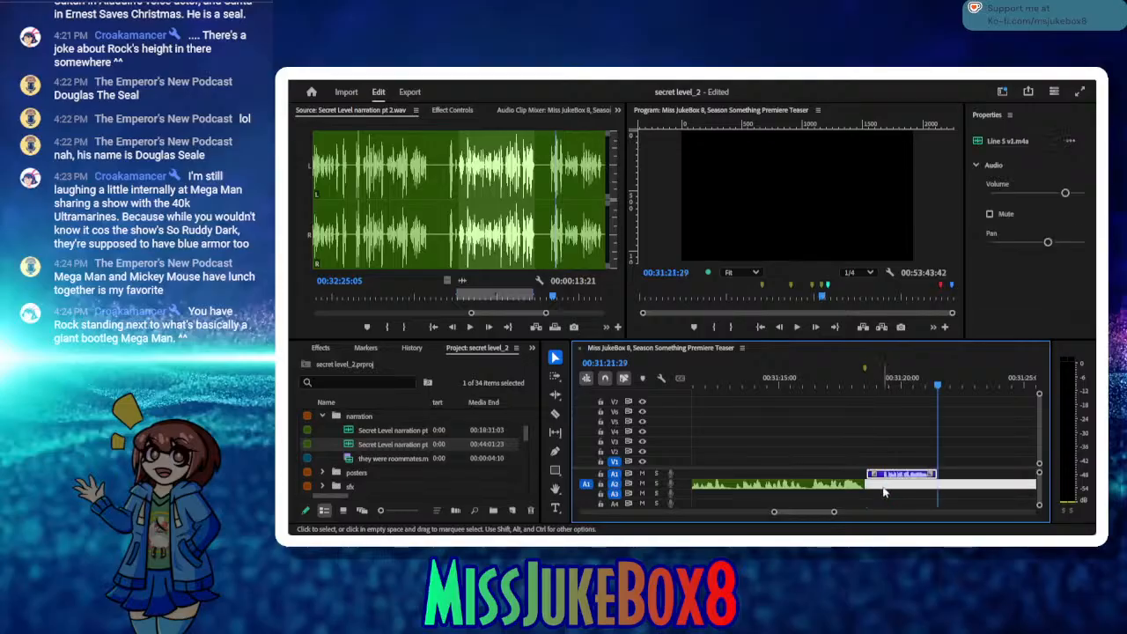
drag(887, 478, 884, 479)
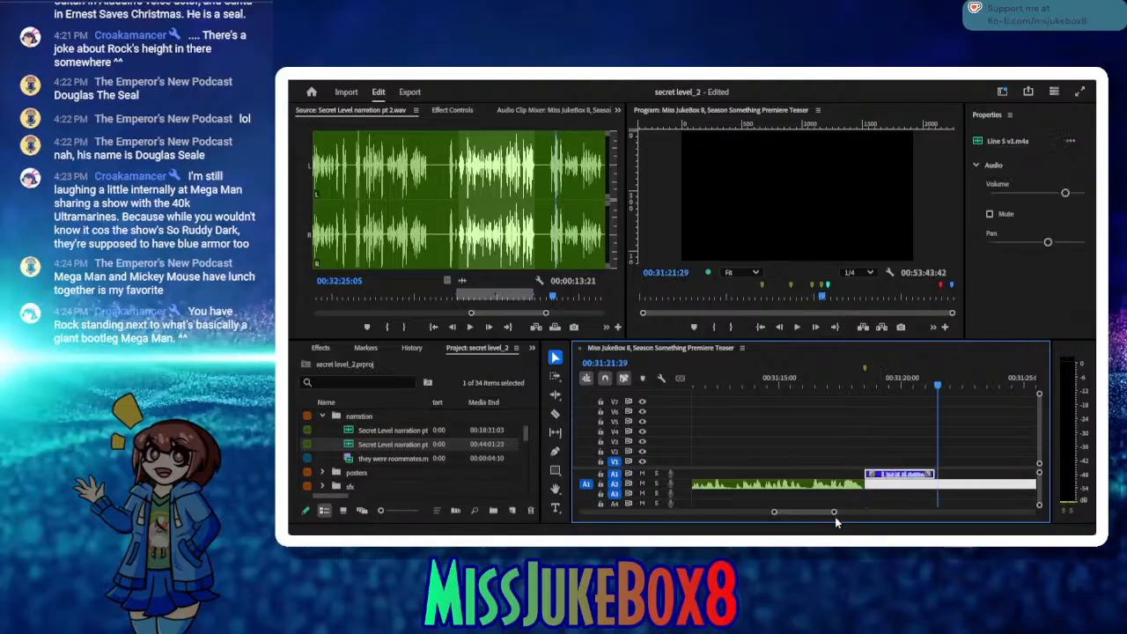
Step: Trim the silence from the start of Line 5 v1.m4a, keep it flush with the narration and play back the transition
drag(833, 513, 815, 514)
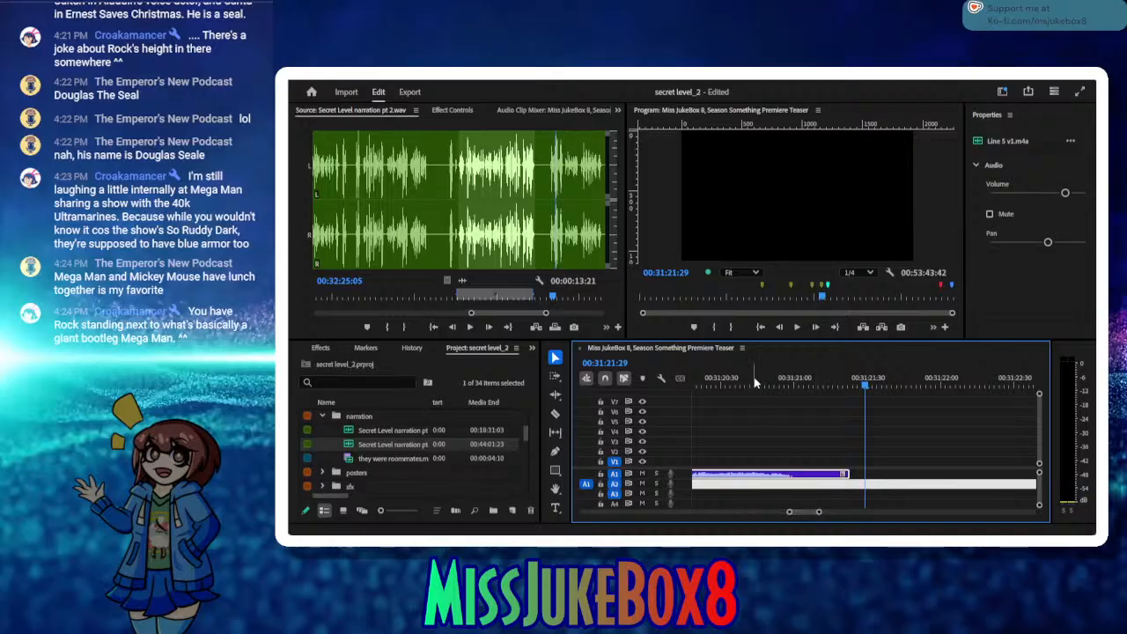
drag(757, 382, 838, 435)
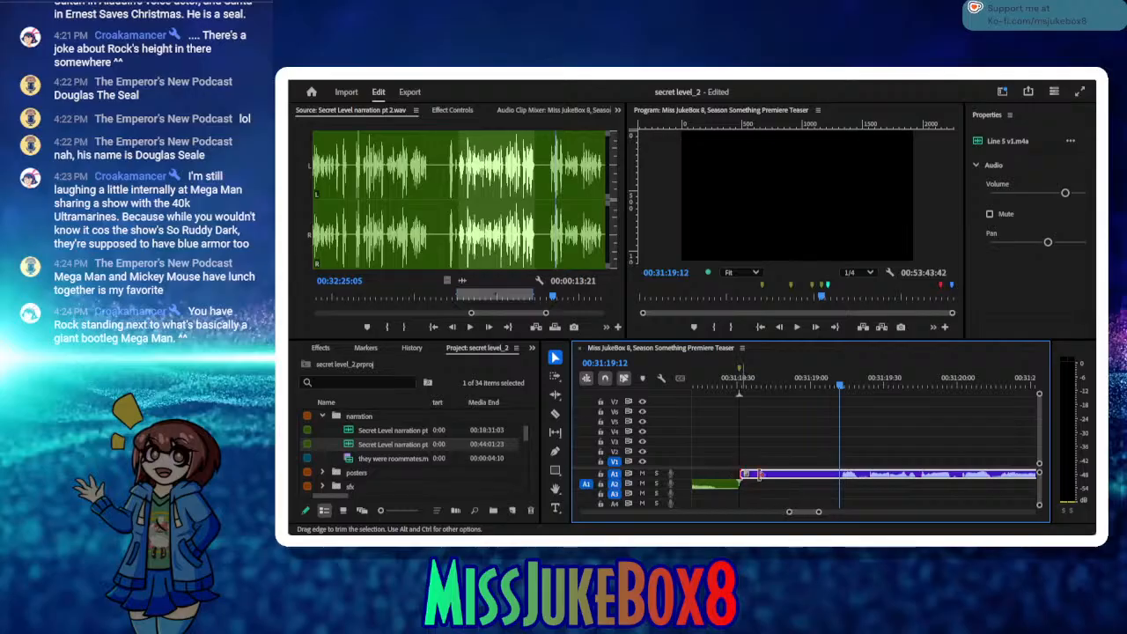
mouse_move(759, 475)
mouse_down()
mouse_move(840, 475)
mouse_move(774, 476)
mouse_up()
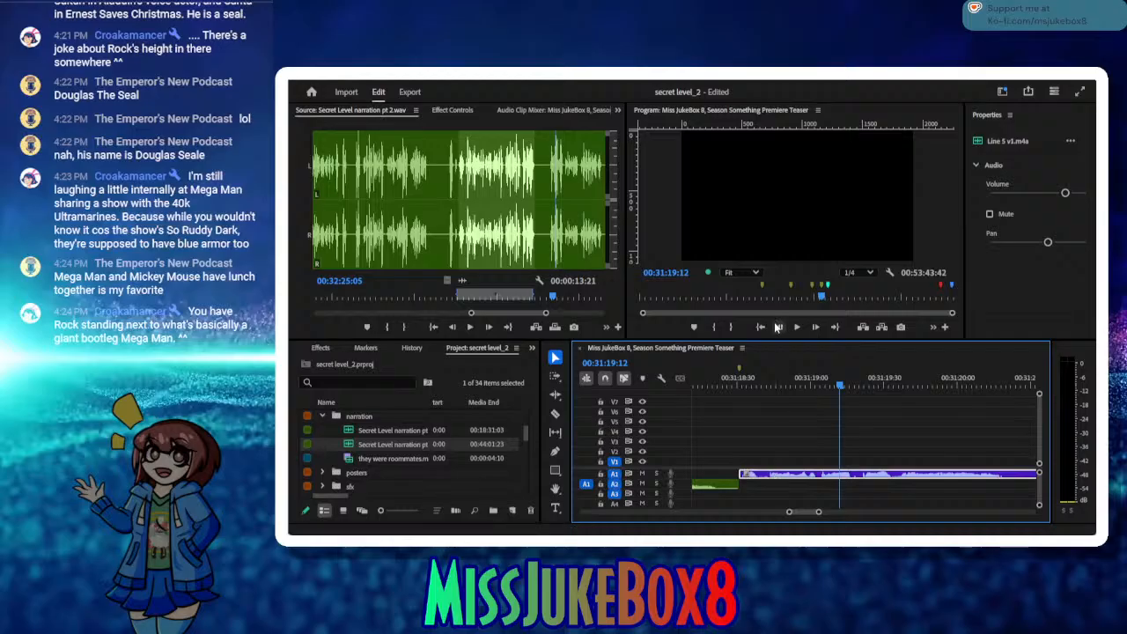
mouse_move(724, 381)
mouse_down()
mouse_move(646, 389)
mouse_move(720, 392)
mouse_up()
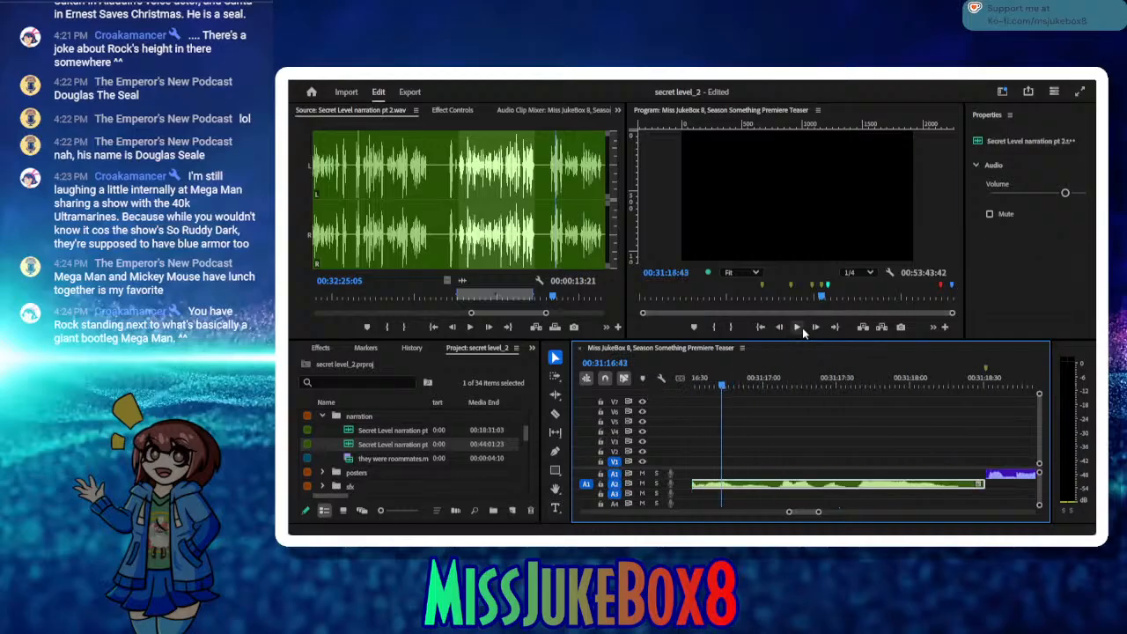
click(800, 328)
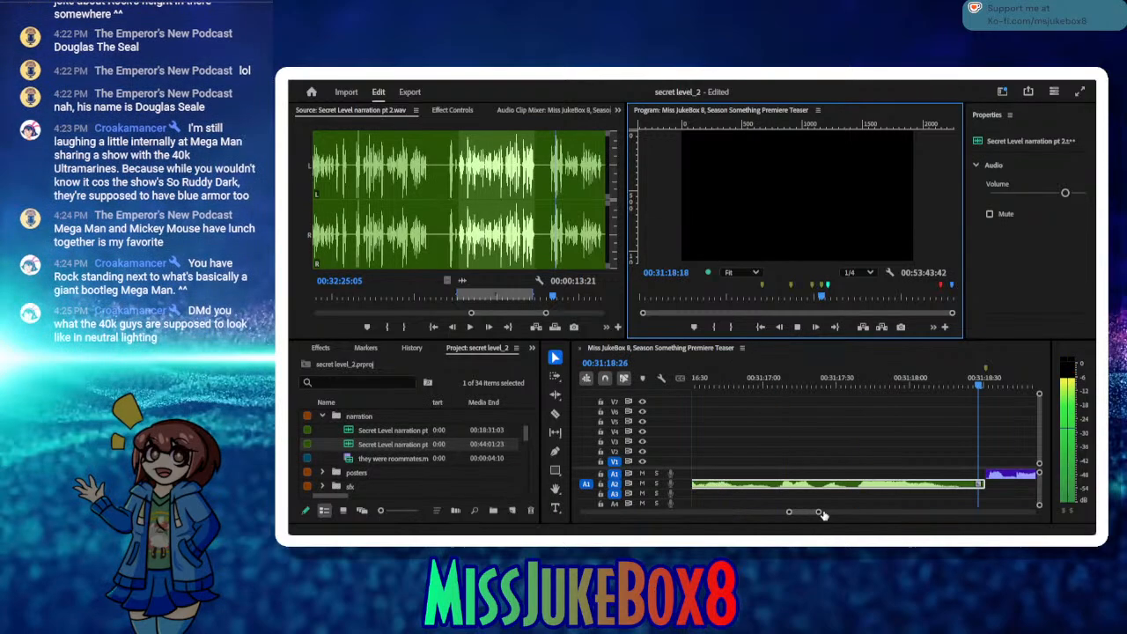
drag(819, 513, 837, 514)
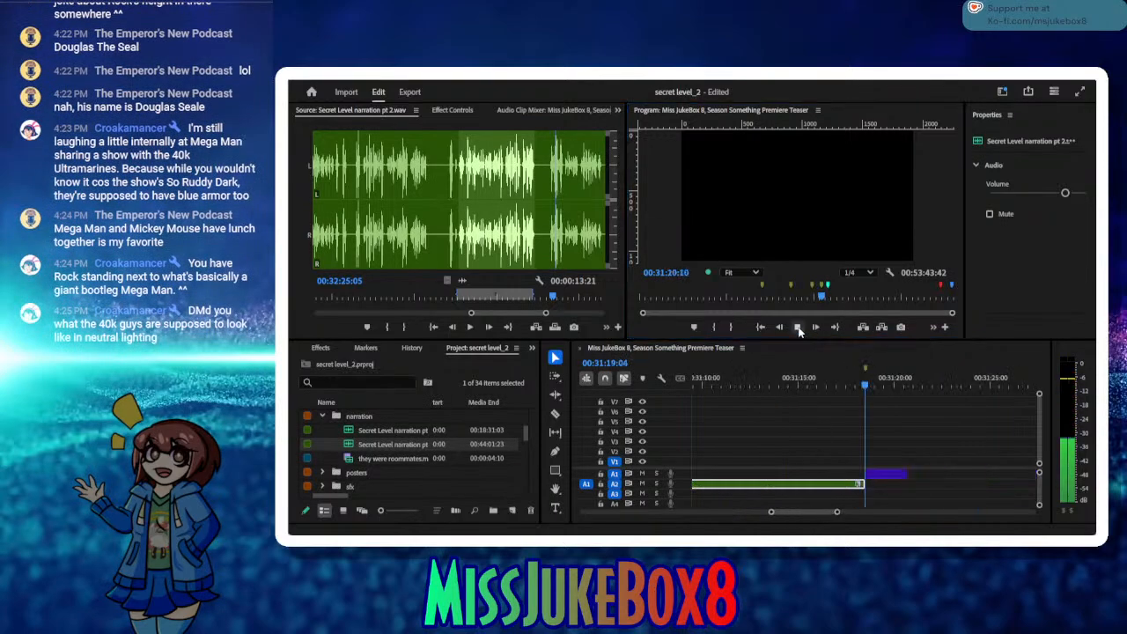
click(798, 328)
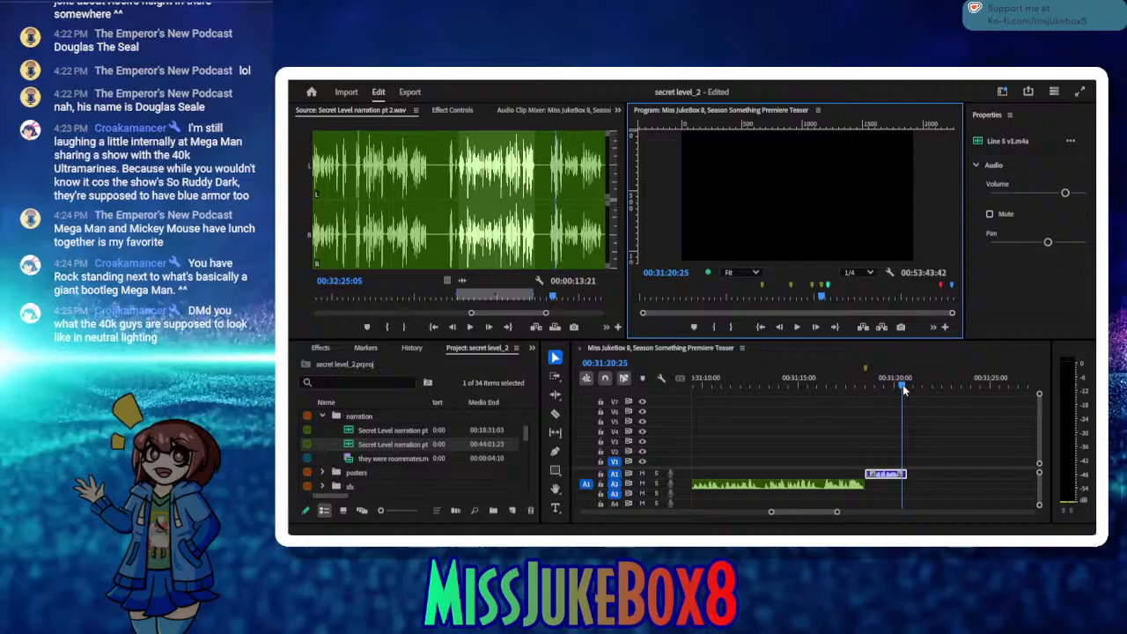
Step: Add the placeholder title "insert capcom town footage here" at 00:31:20:44, directly after Line 5 v1.m4a
drag(902, 384, 908, 387)
click(555, 508)
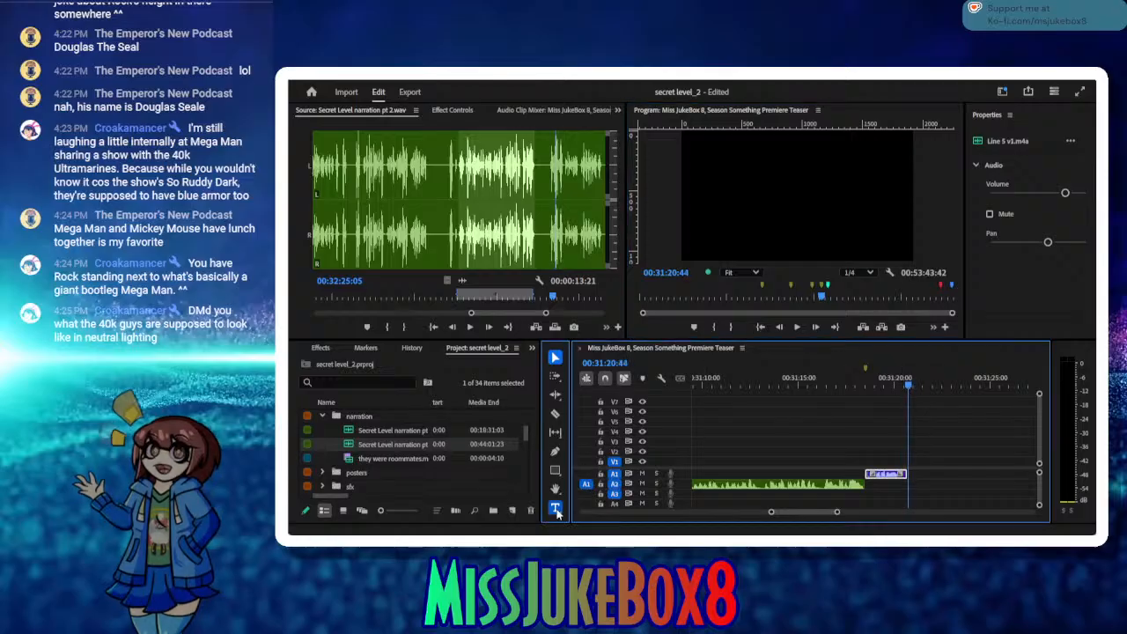
mouse_move(698, 165)
mouse_down()
mouse_move(817, 217)
mouse_move(836, 240)
mouse_move(876, 243)
mouse_up()
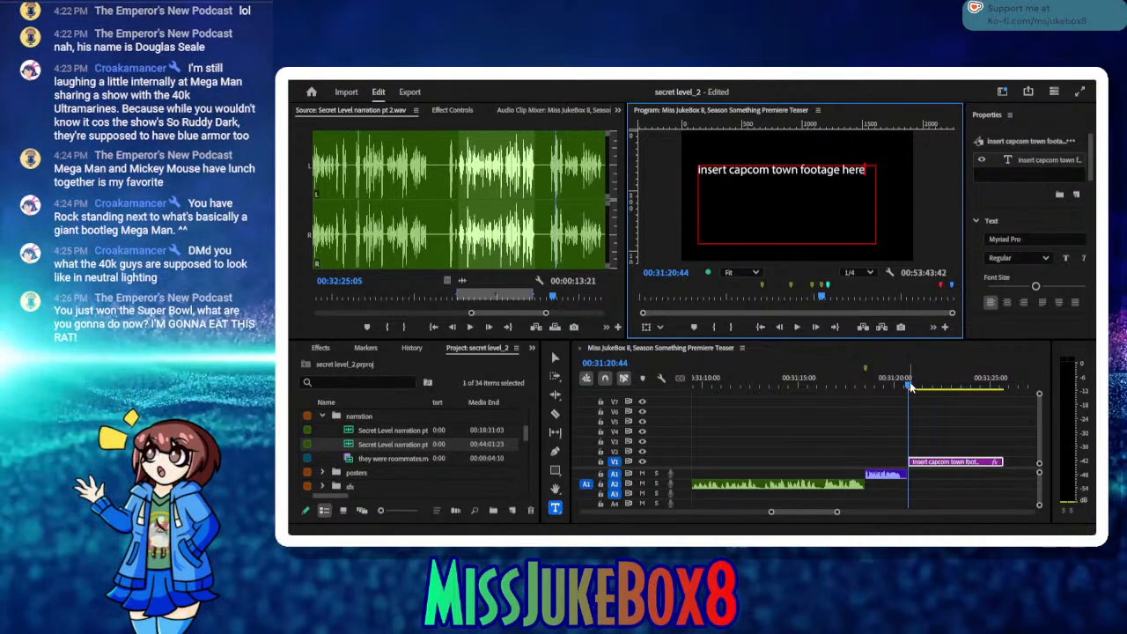
drag(911, 387, 825, 405)
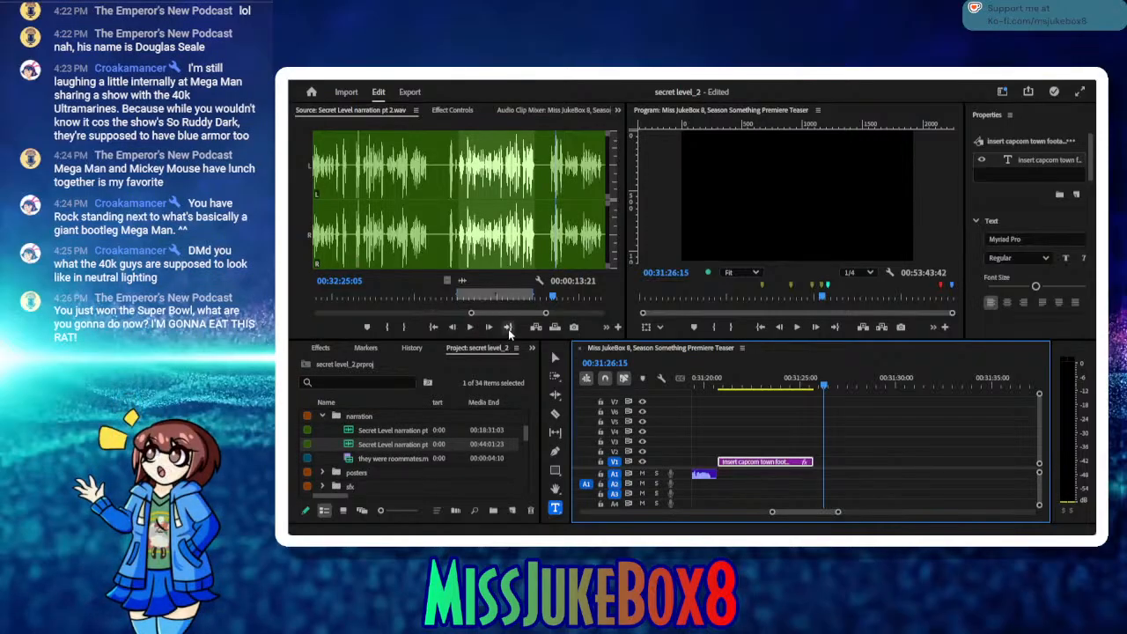
Step: Play the next take in Secret Level narration pt 2.wav and mark it from 00:32:24:01 to 00:32:29:11
click(508, 327)
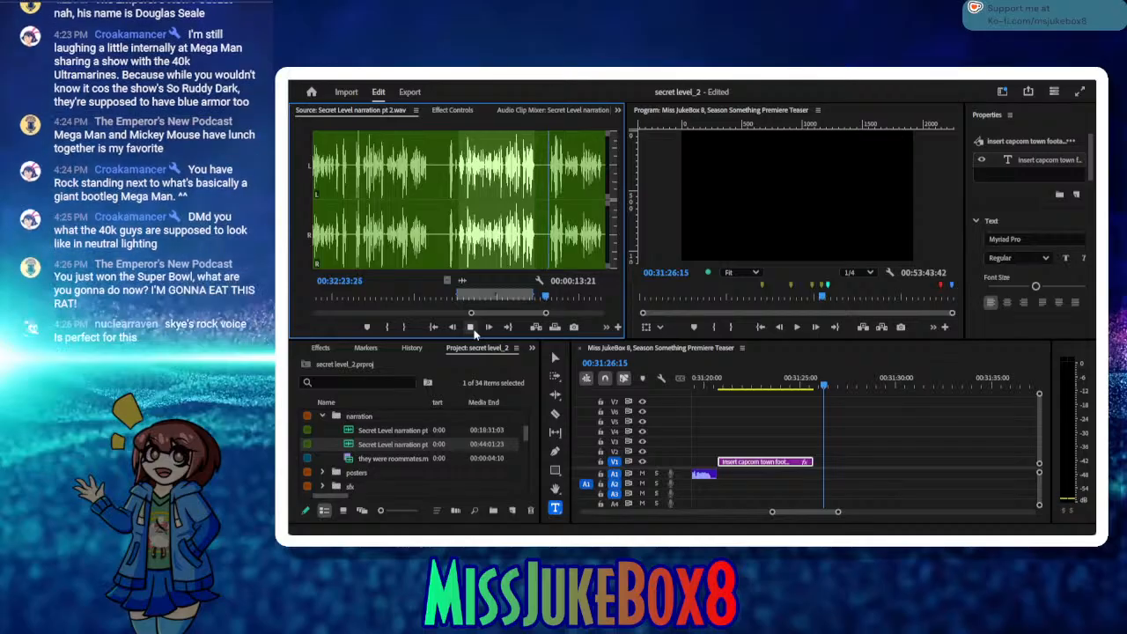
click(386, 328)
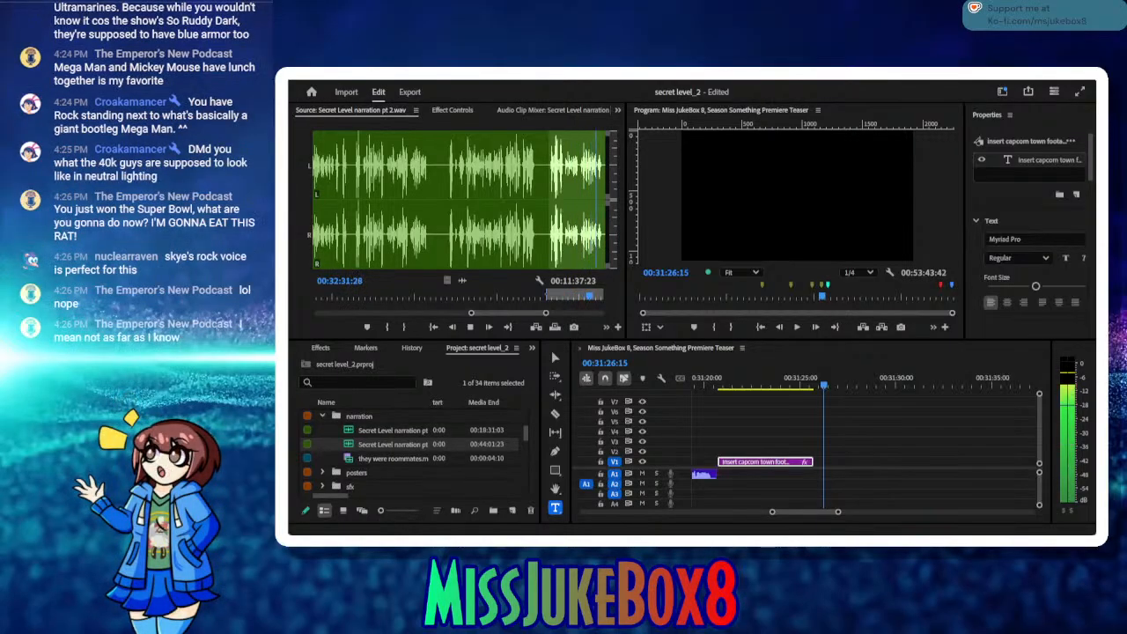
click(469, 327)
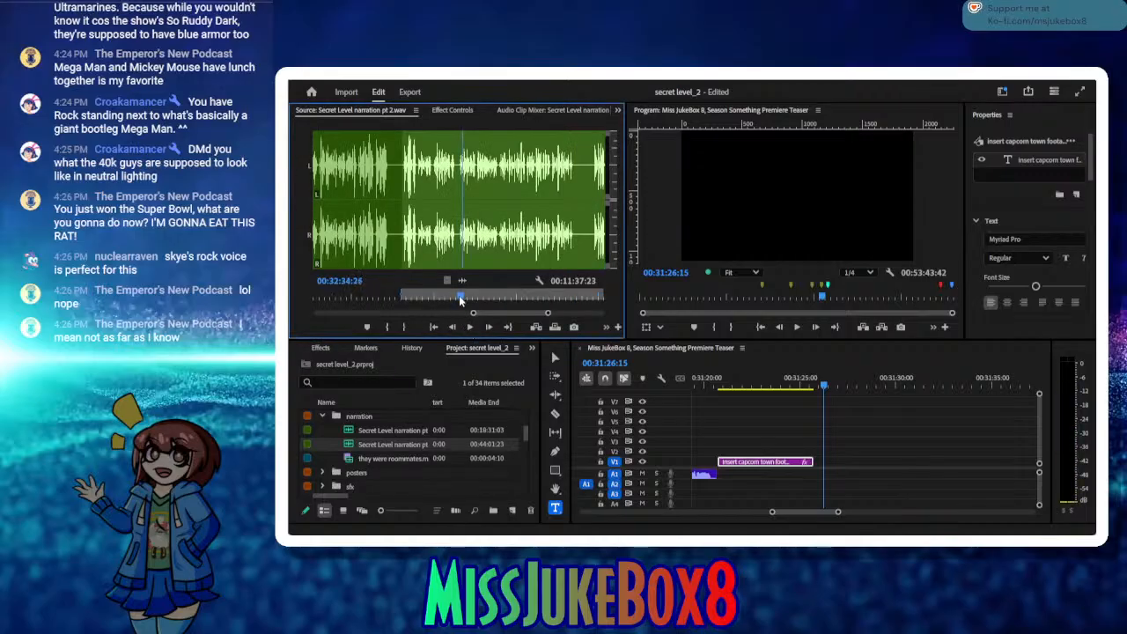
drag(459, 295, 419, 295)
click(470, 327)
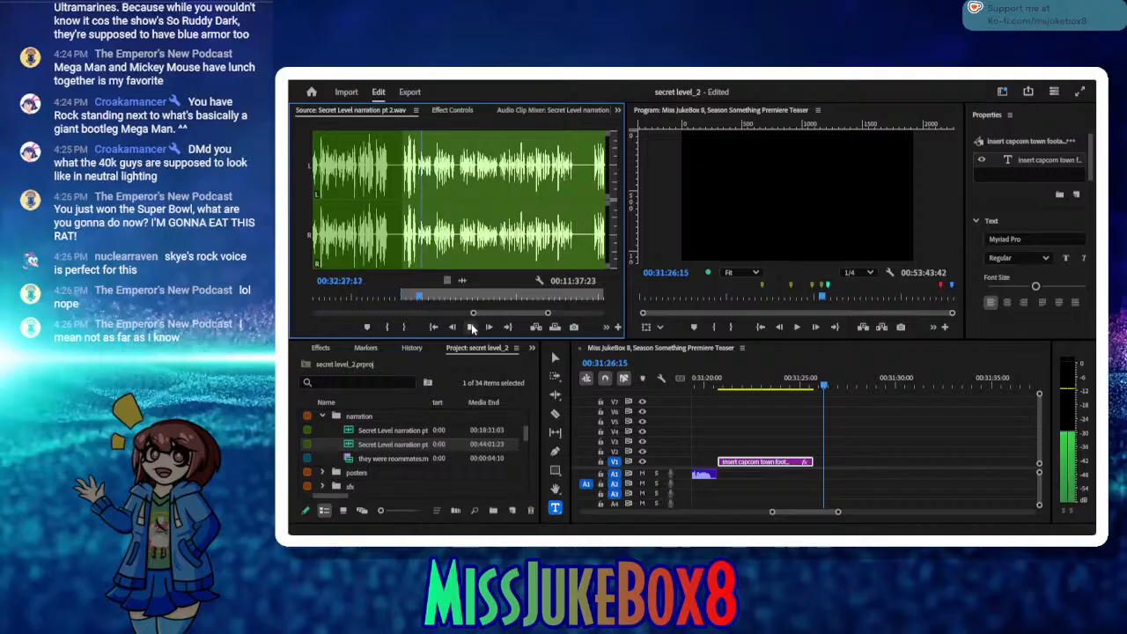
click(470, 327)
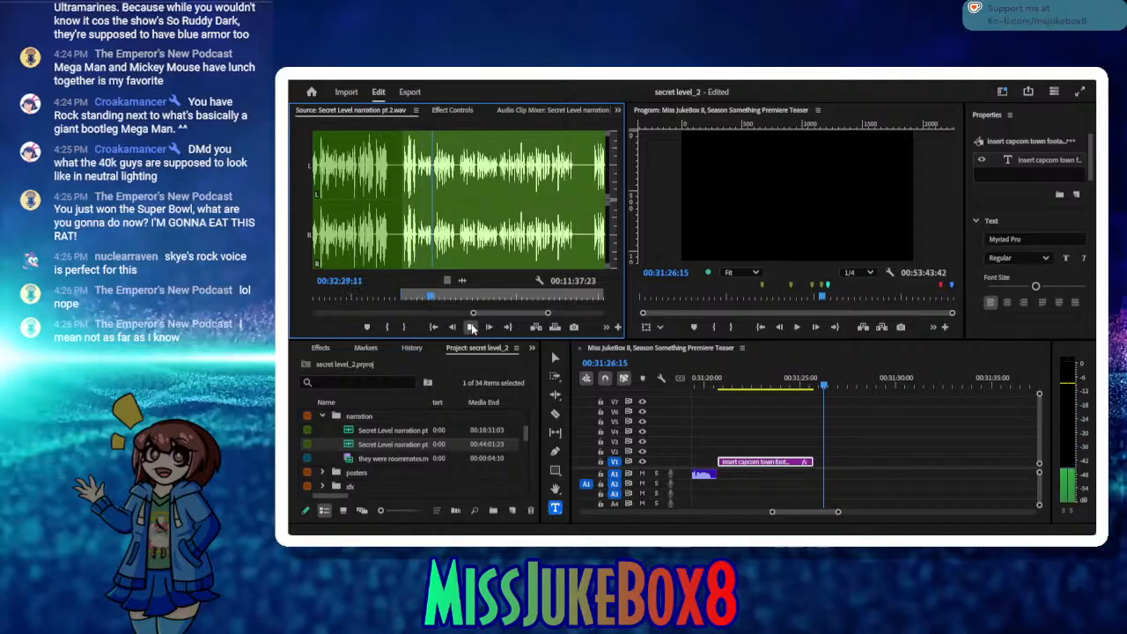
click(401, 327)
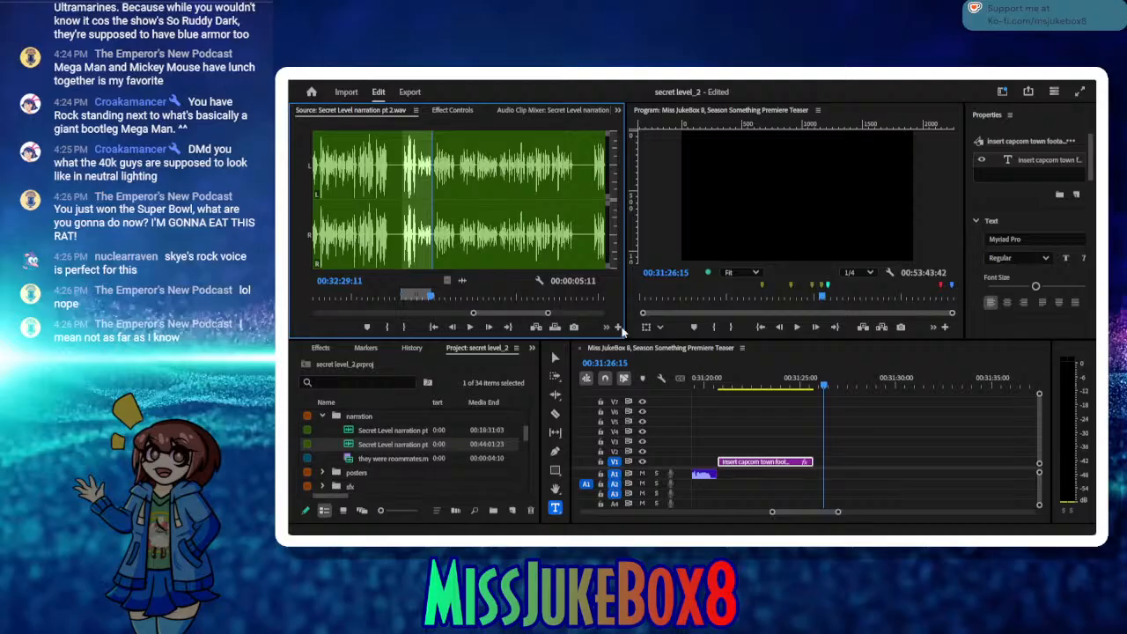
Step: Insert the marked take on track A2, butt it against the end of the Capcom town placeholder title and save the project
click(536, 327)
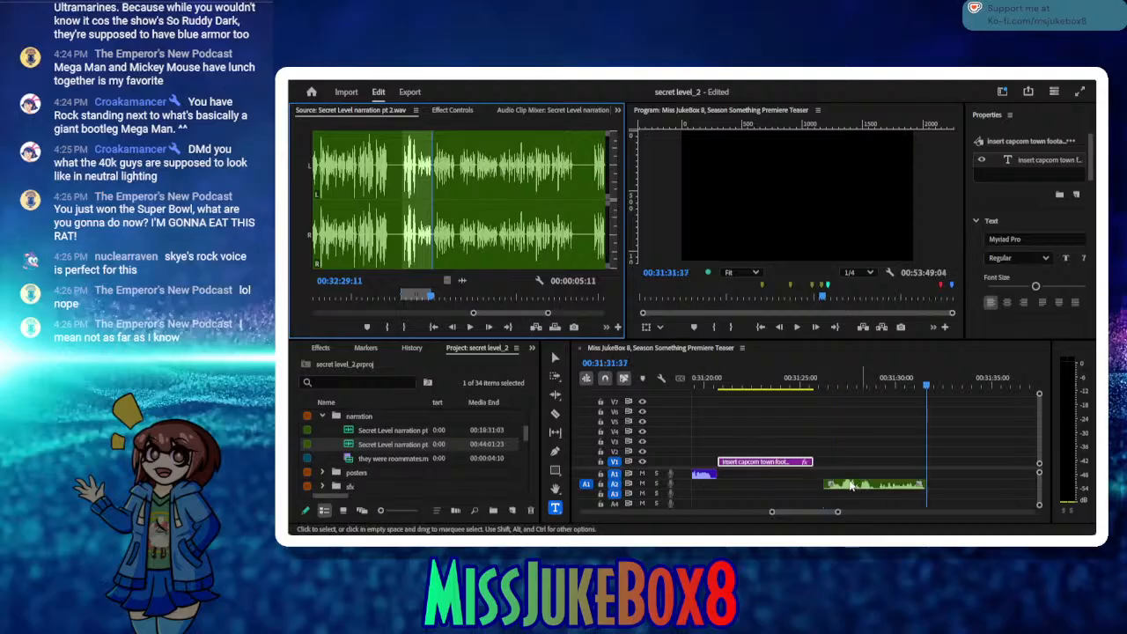
drag(846, 486, 836, 486)
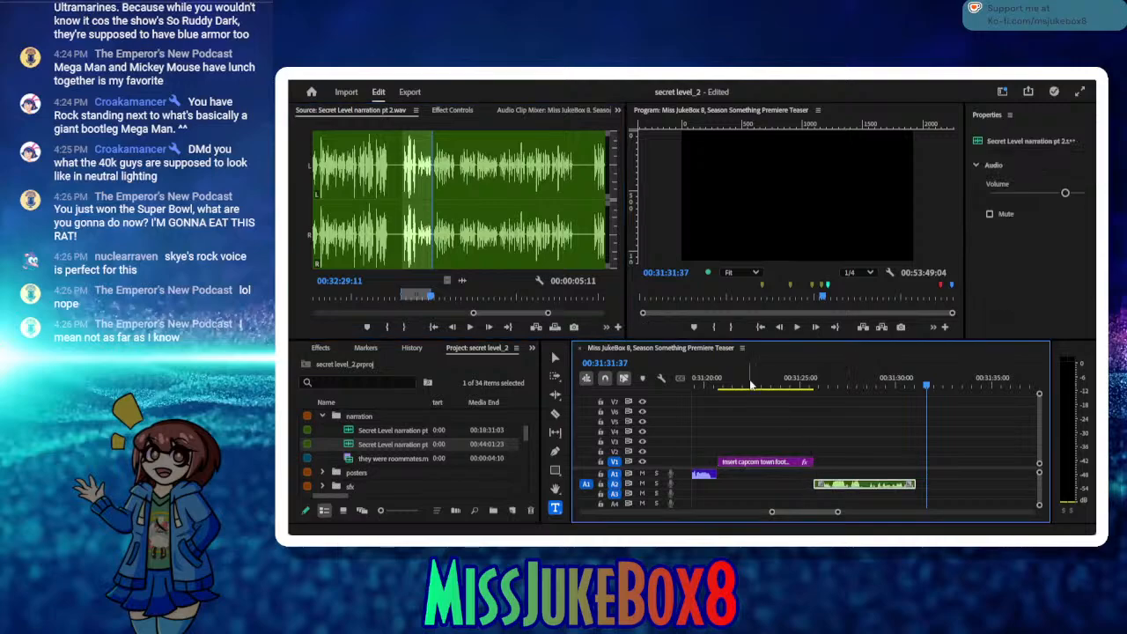
click(748, 381)
drag(657, 391, 993, 437)
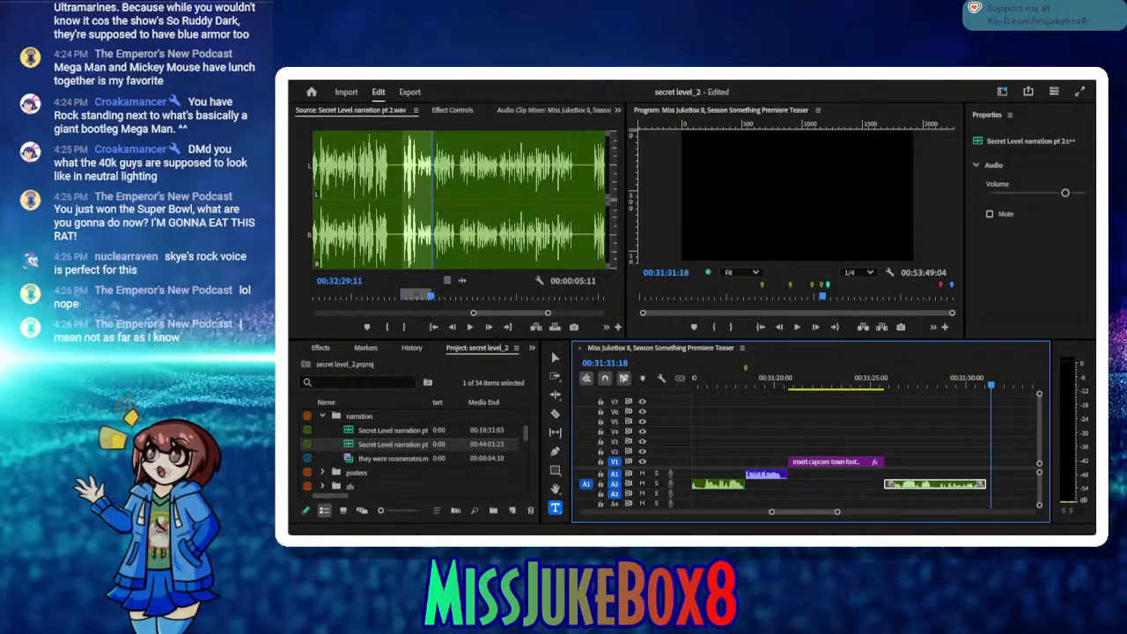
key(ctrl+s)
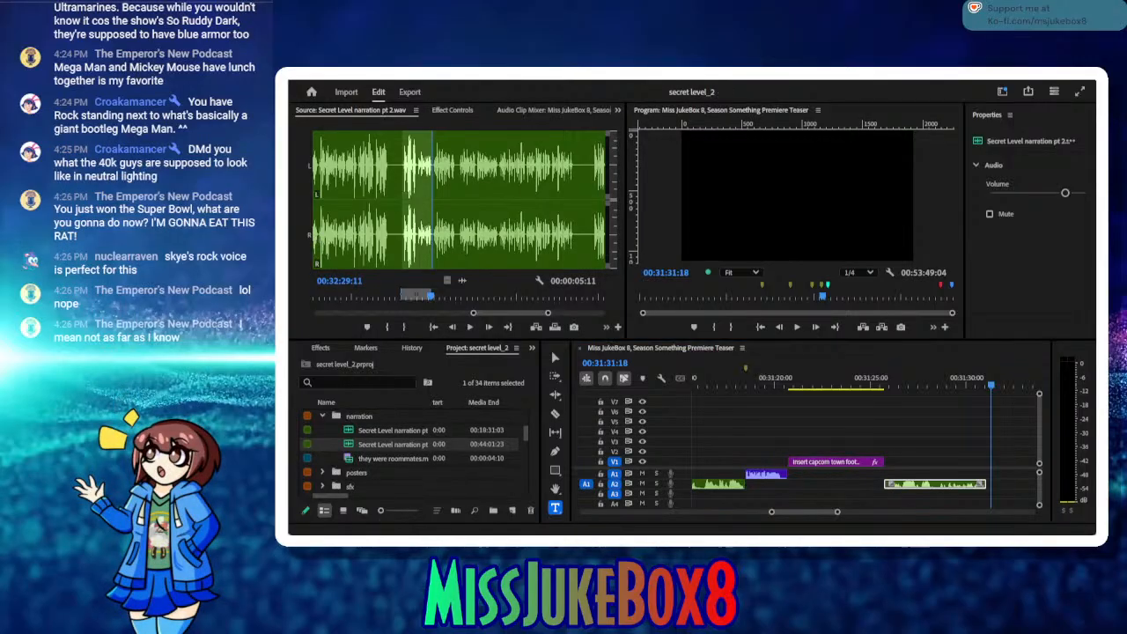
key(alt+Tab)
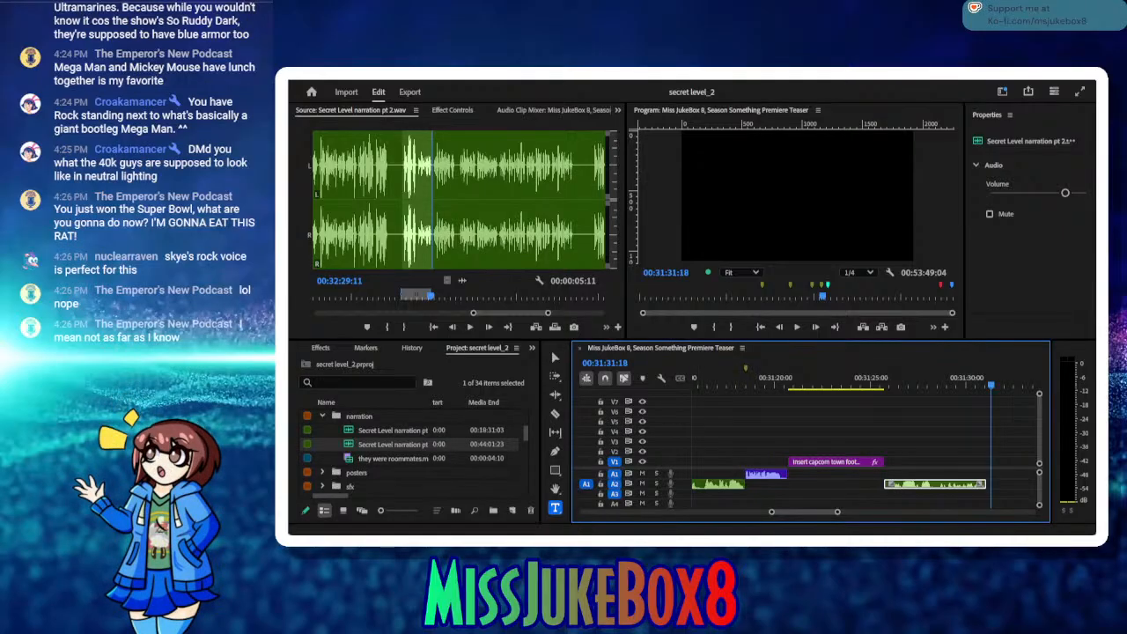
key(alt+Tab)
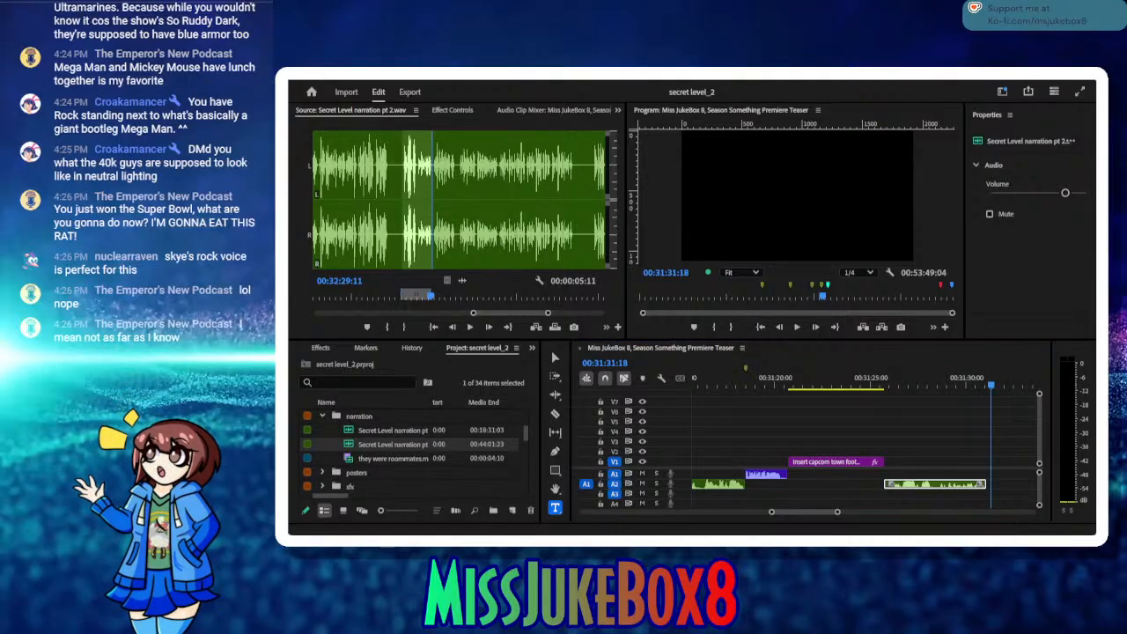
key(alt+Tab)
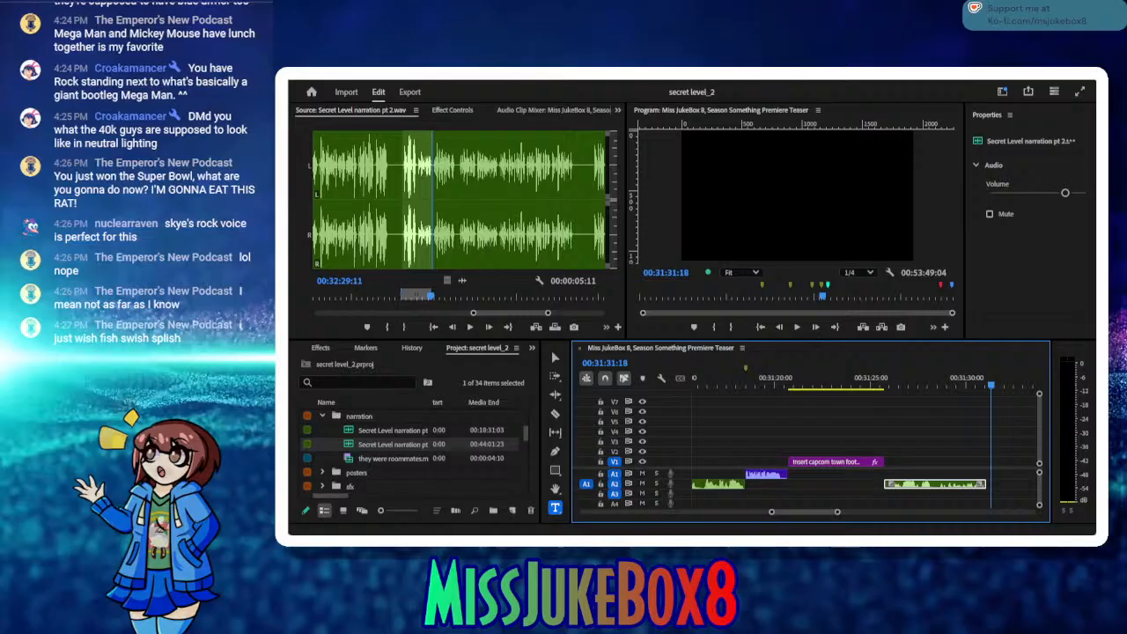
Step: Play back the sequence from the end of the placeholder title through the newly placed narration clip
click(899, 387)
drag(899, 387, 882, 385)
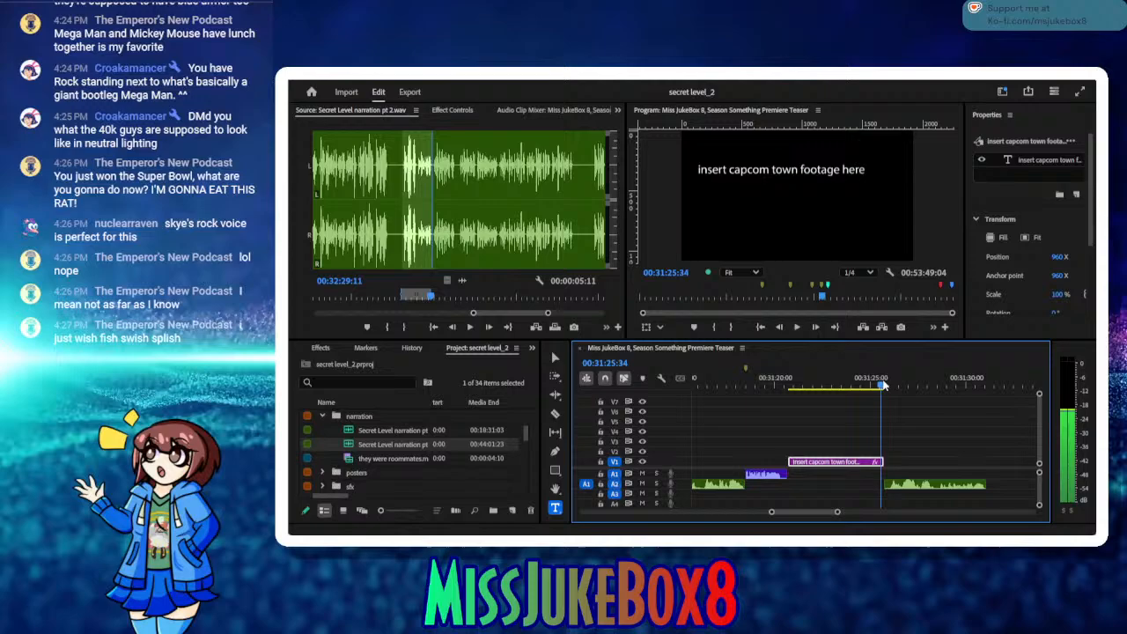
click(795, 327)
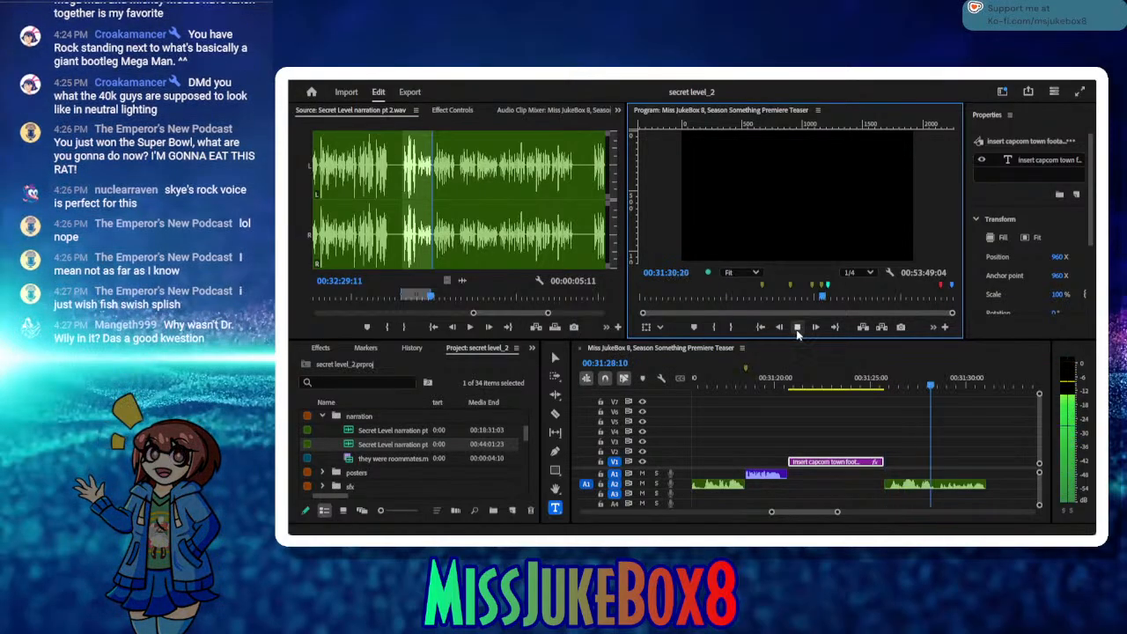
click(796, 327)
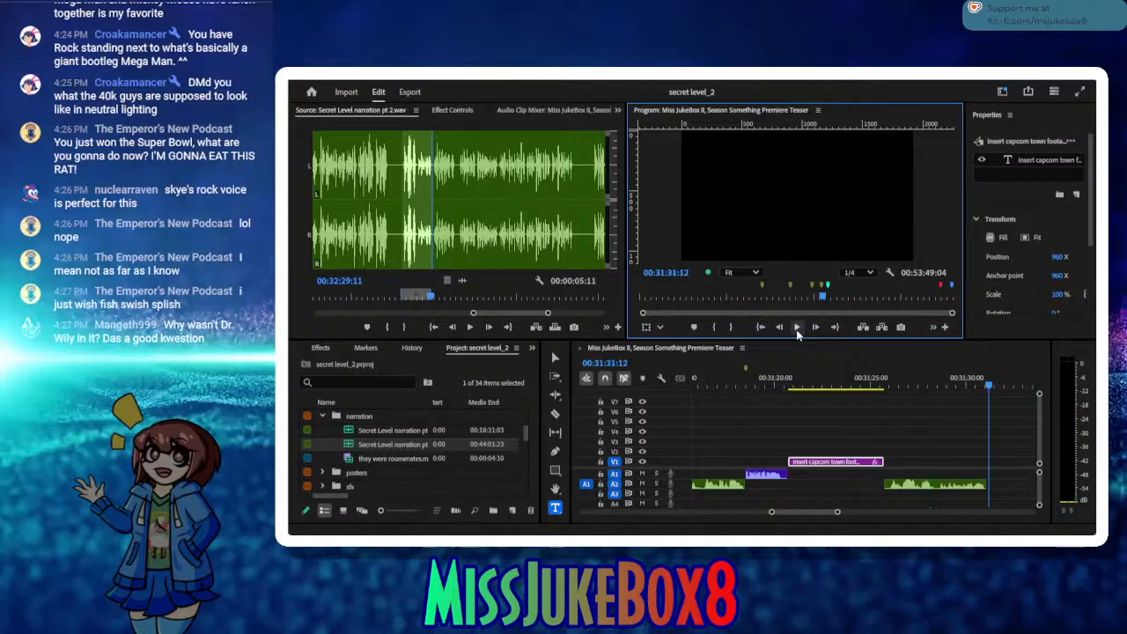
Step: Play on through the narration source and mark the following take from 00:32:33:29 to 00:32:54:28
click(469, 326)
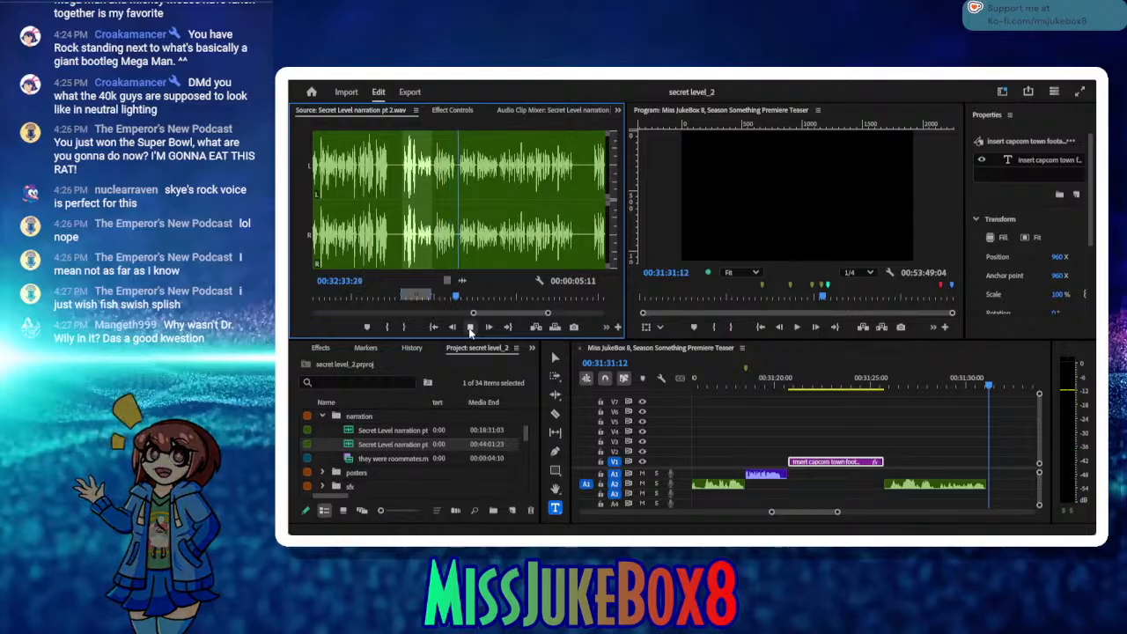
click(386, 327)
click(469, 327)
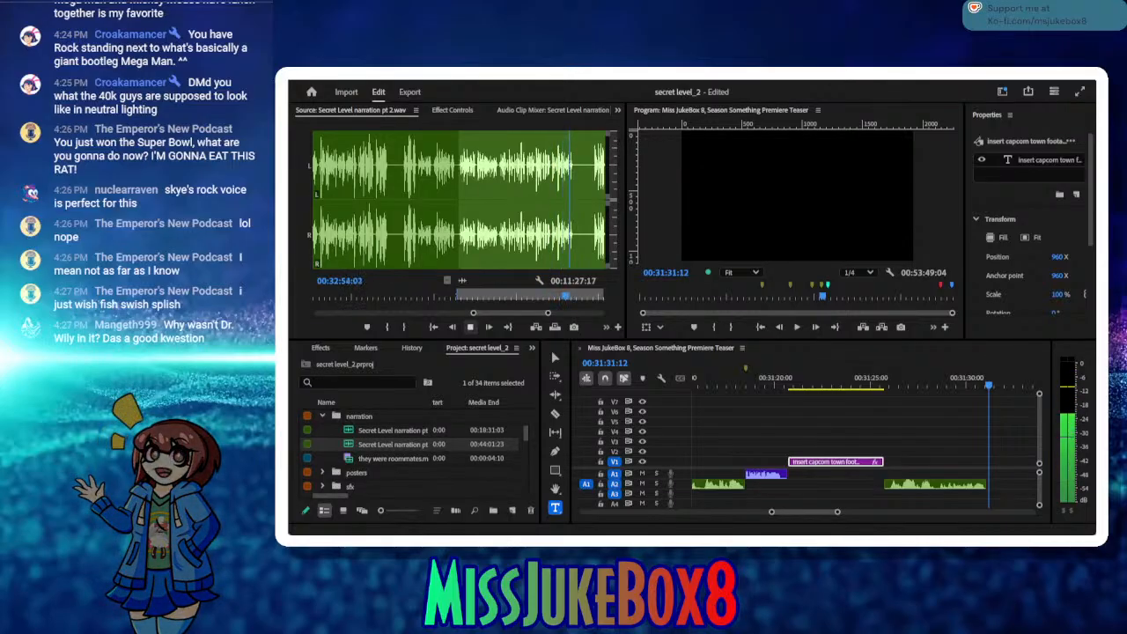
click(471, 327)
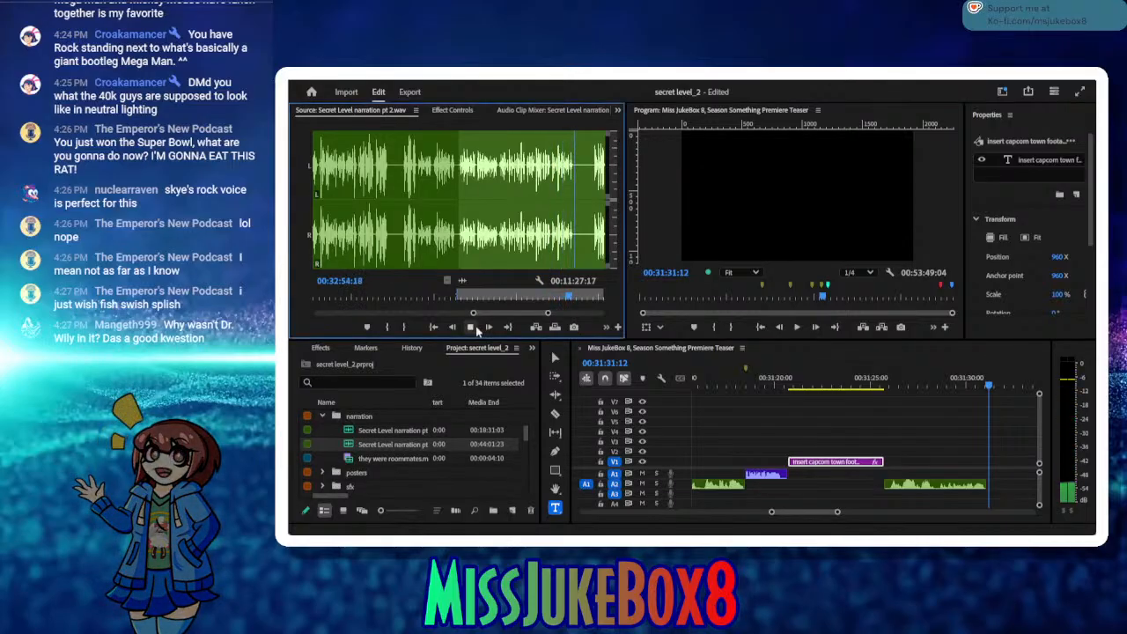
click(402, 327)
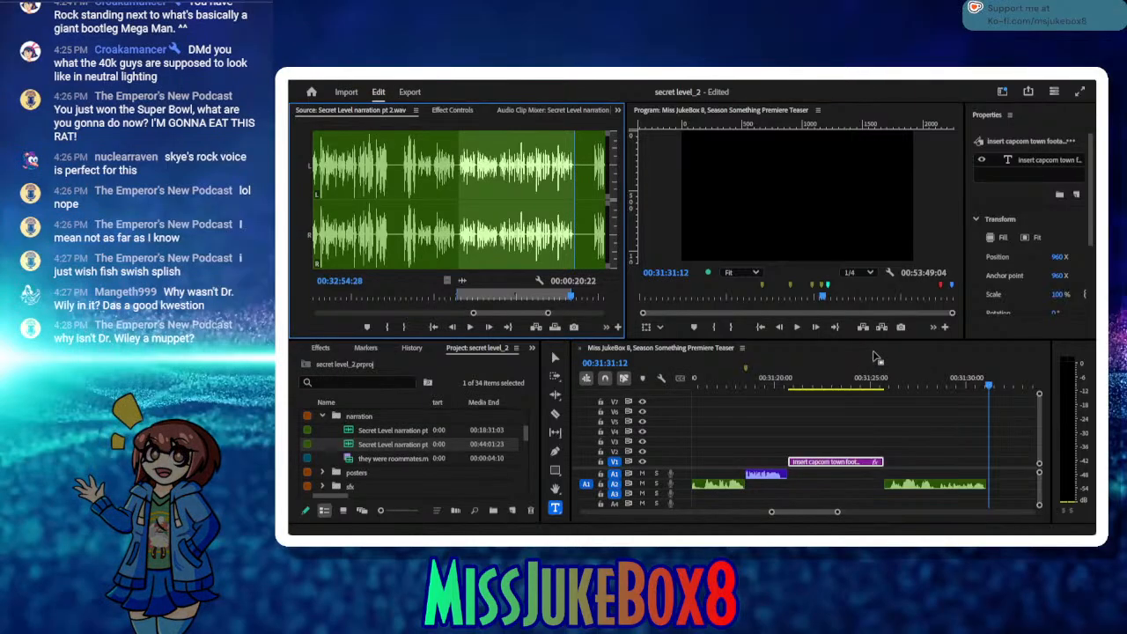
Step: Insert the marked take on track A2 at 00:31:31:12, close the gap before it and save the project
click(921, 433)
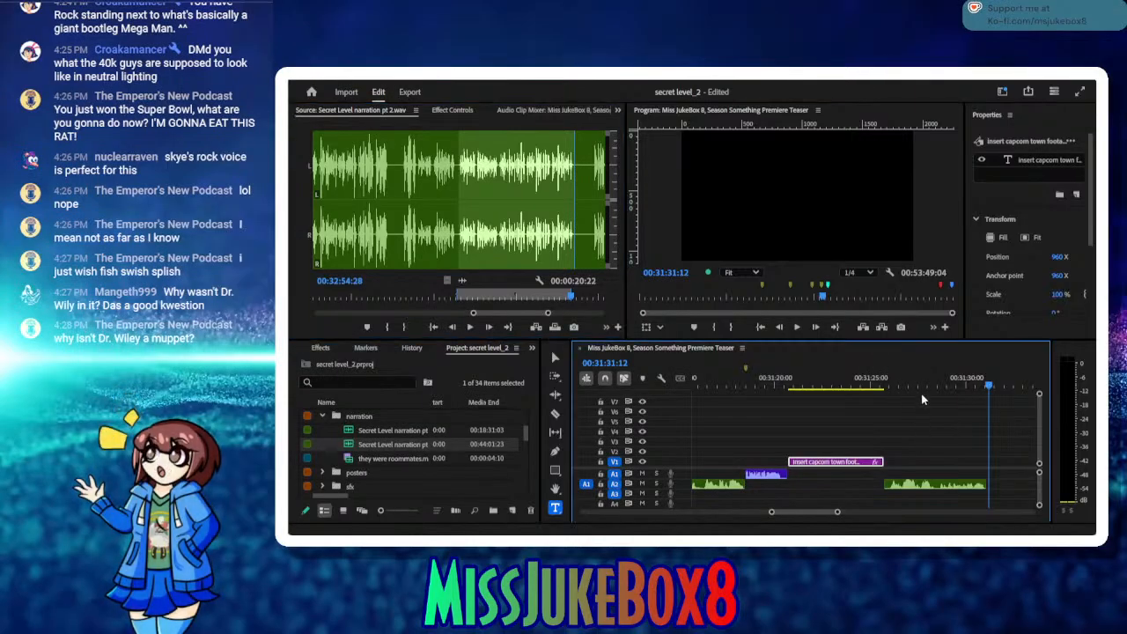
click(537, 327)
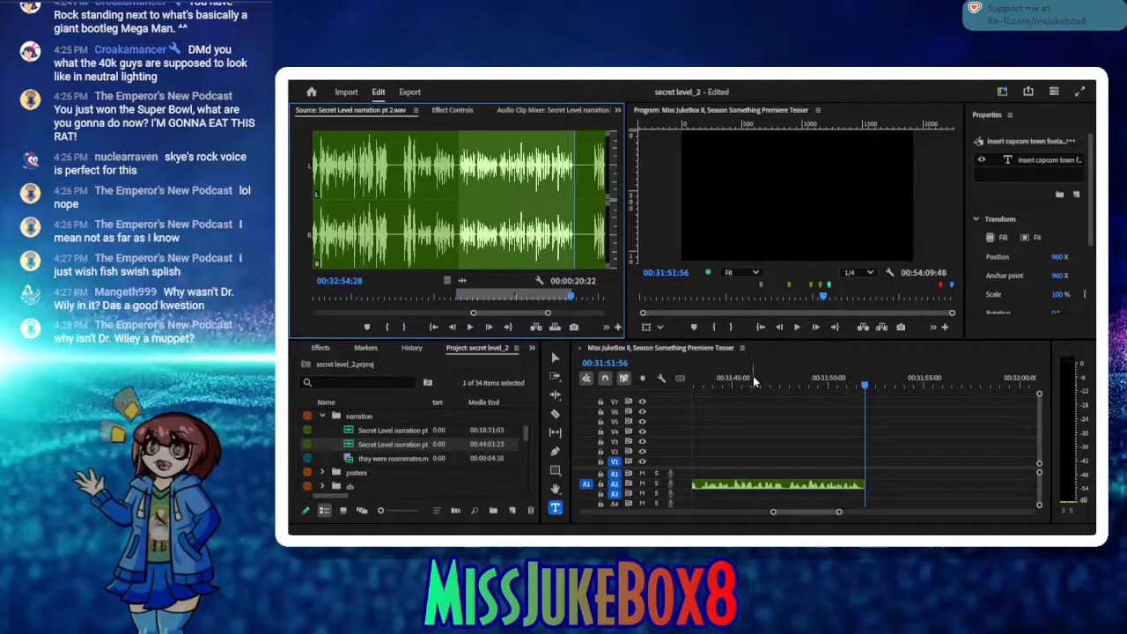
drag(685, 383, 778, 400)
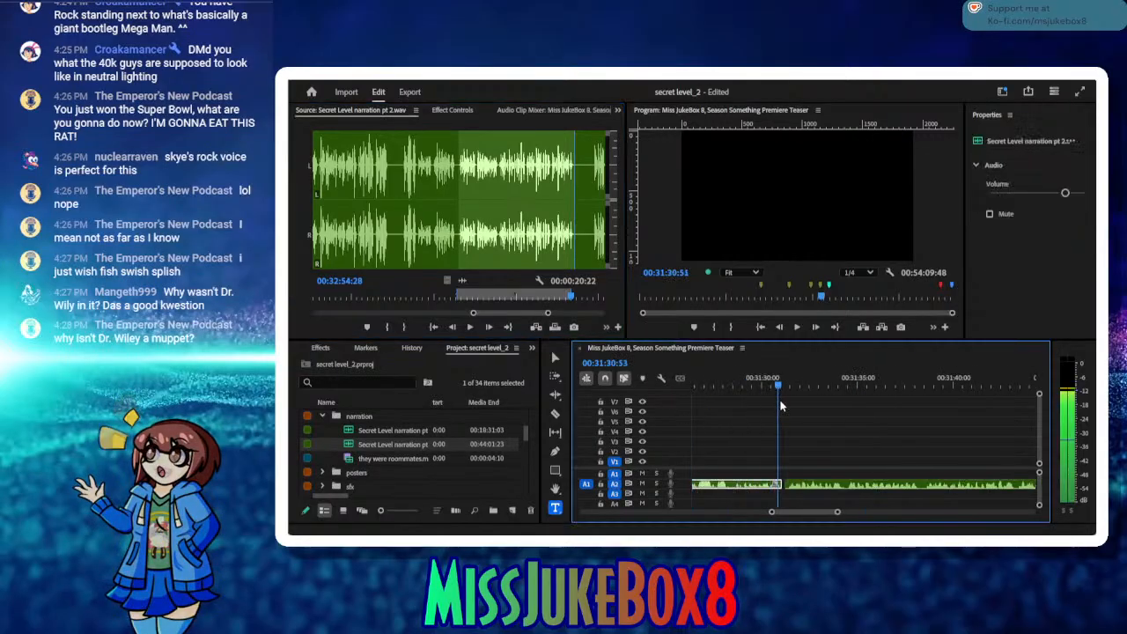
click(782, 482)
key(Delete)
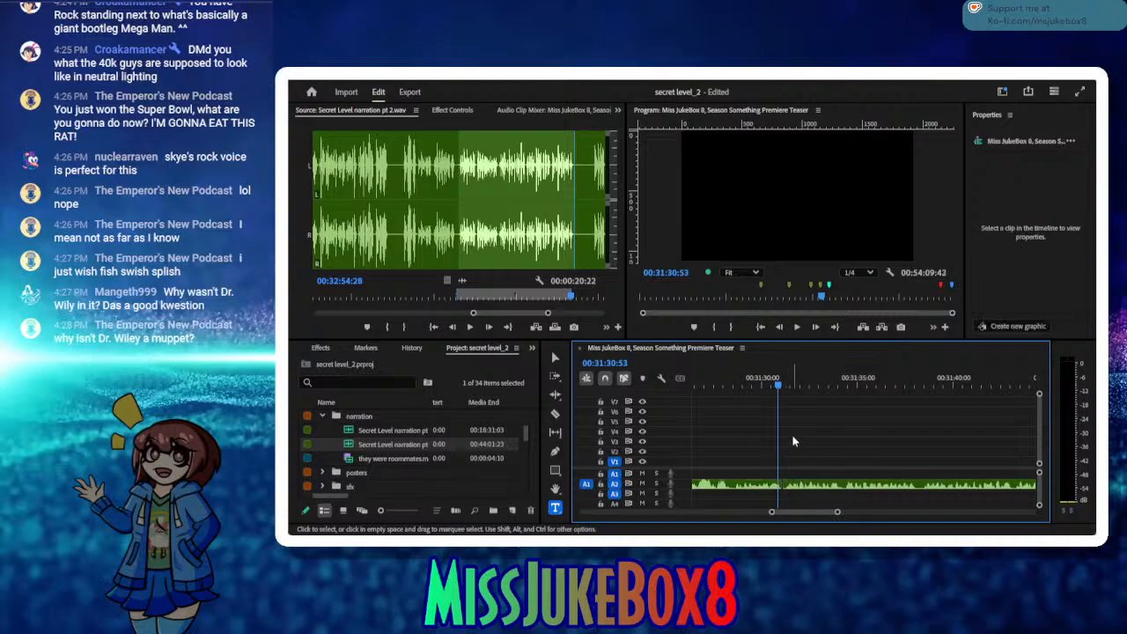
key(ctrl+s)
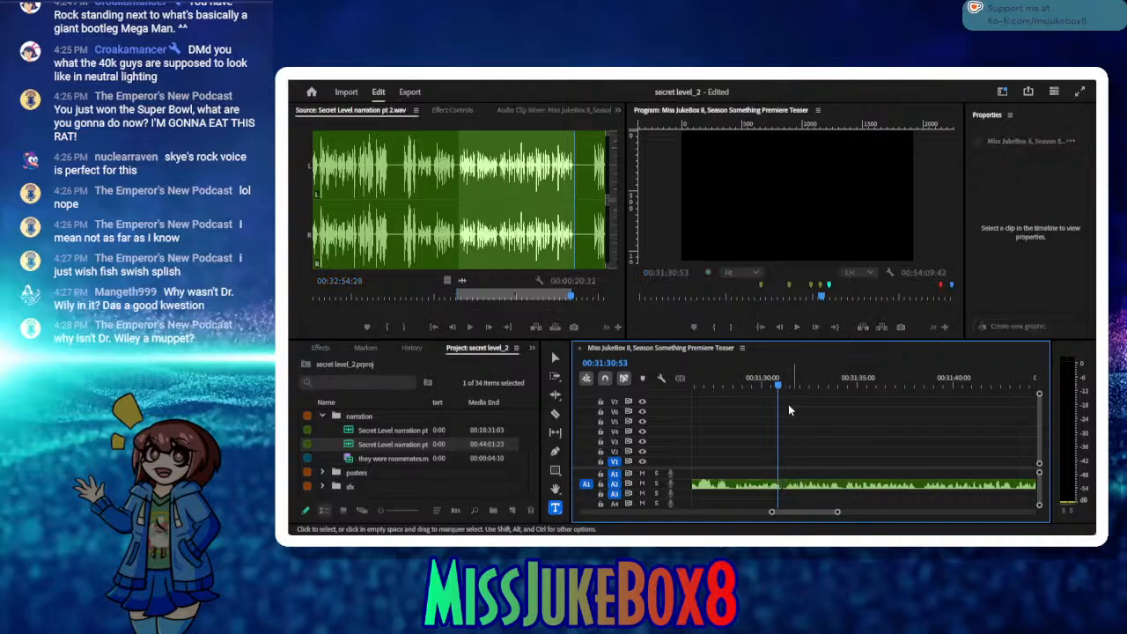
Step: Park the sequence playhead at the narration's end, 00:31:51:50, and mark the next source take's start at 00:32:58:12
click(806, 386)
drag(806, 386, 898, 396)
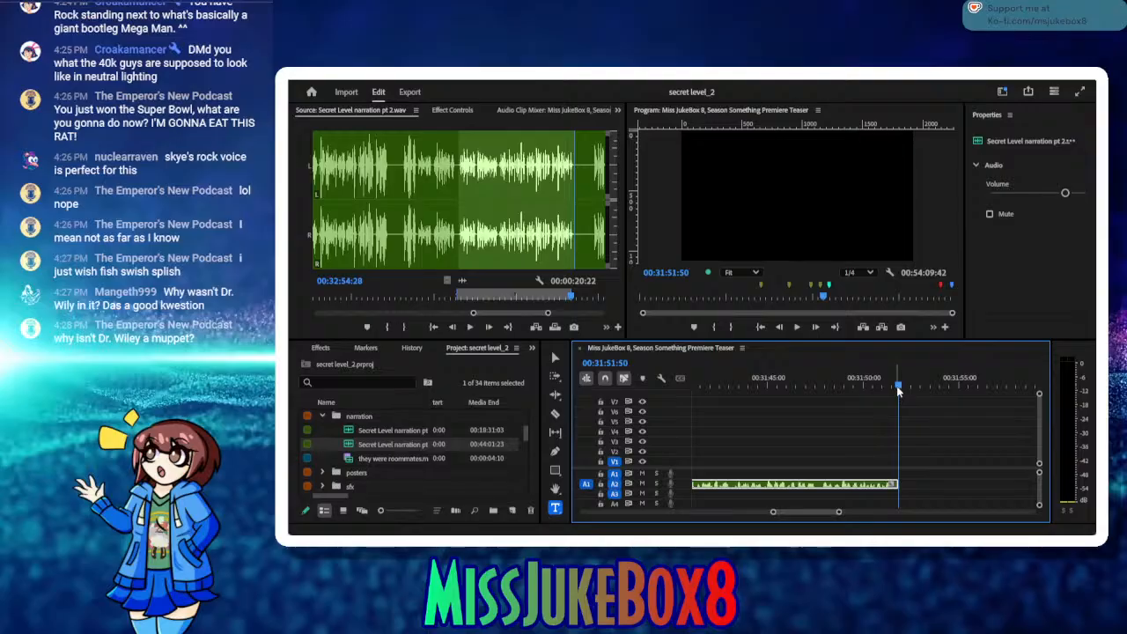
click(470, 327)
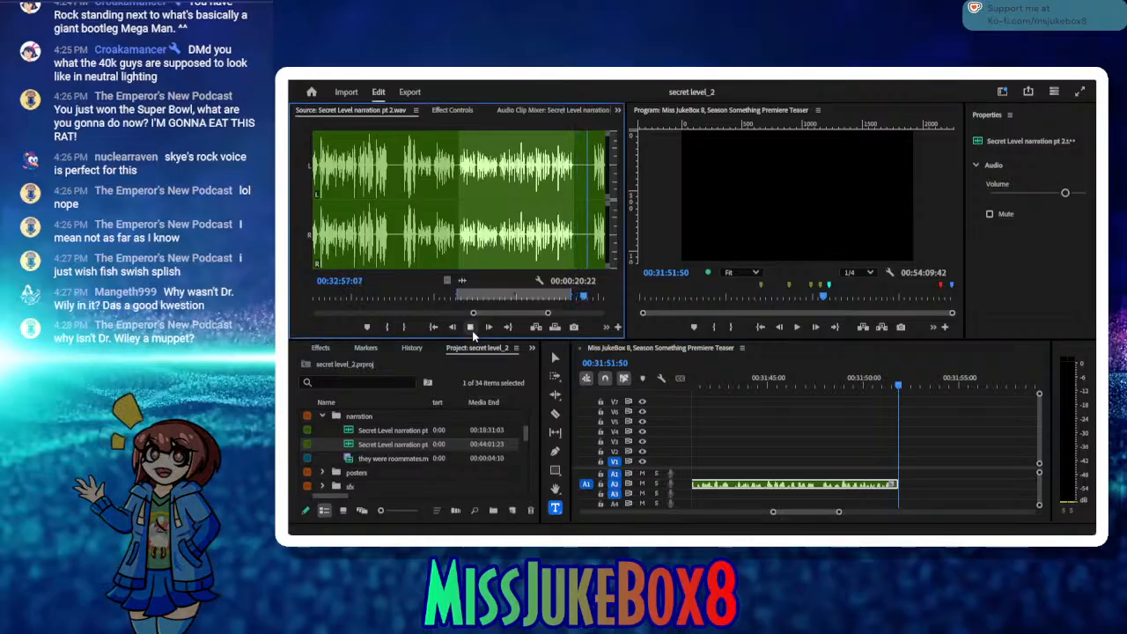
click(472, 331)
click(490, 329)
double_click(489, 327)
double_click(489, 330)
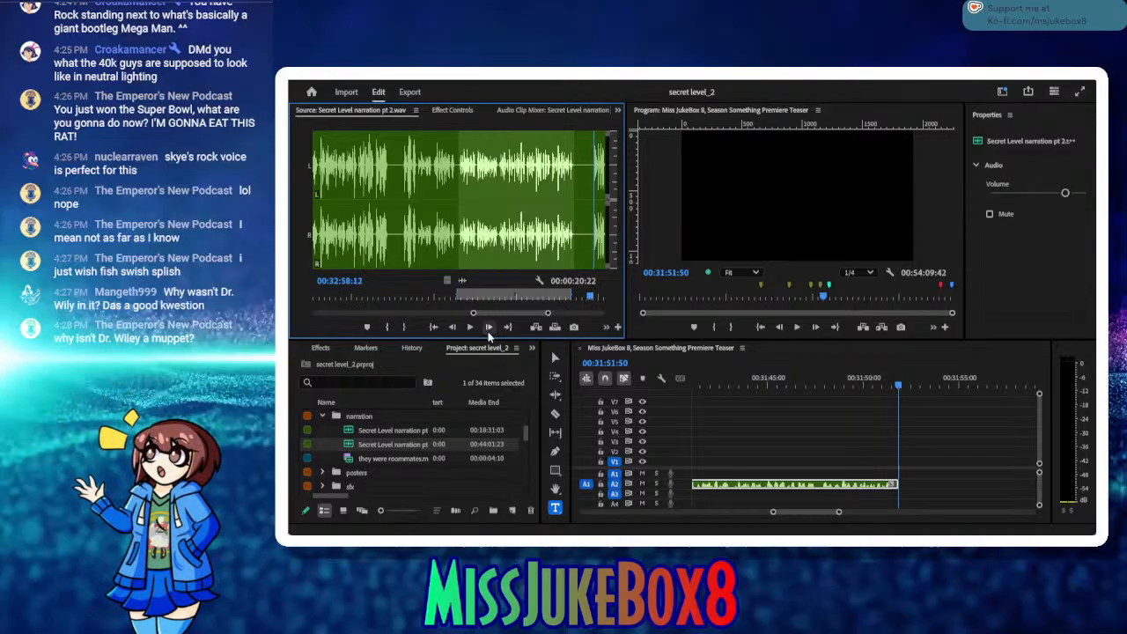
click(386, 327)
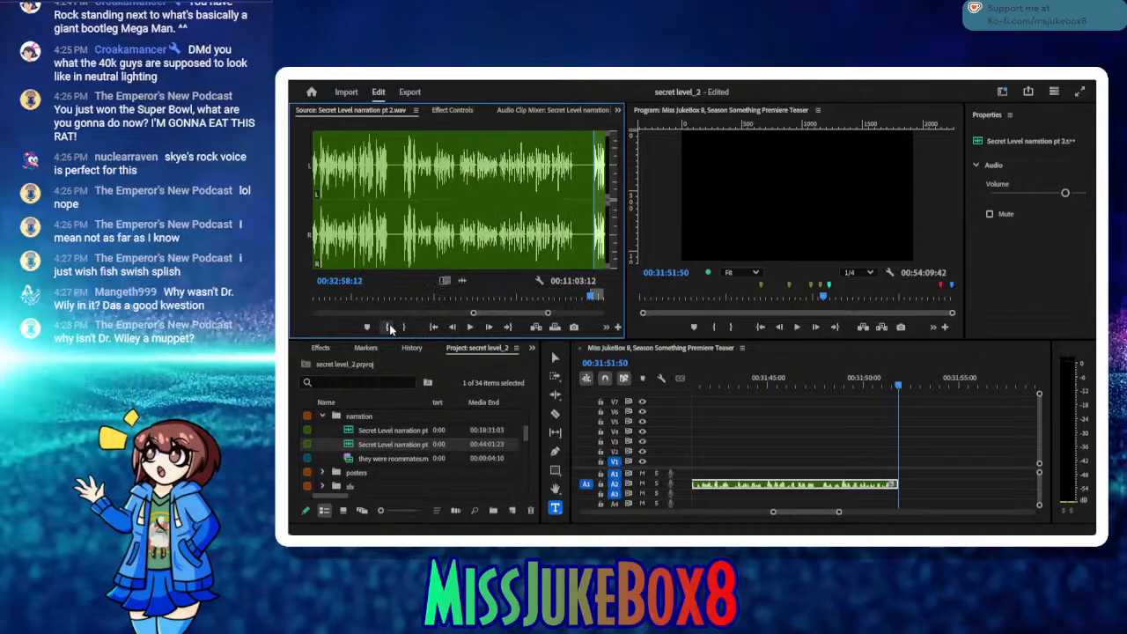
Step: Play the take, mark its end at 00:33:14:10 and insert it on track A2 directly after the last narration clip
click(473, 325)
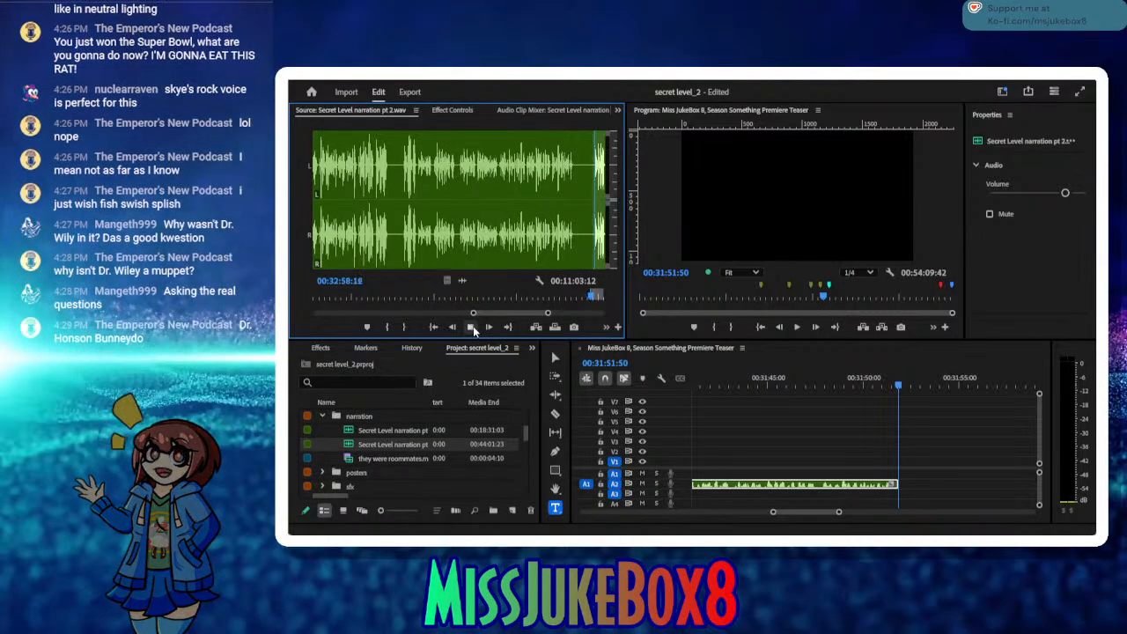
click(471, 326)
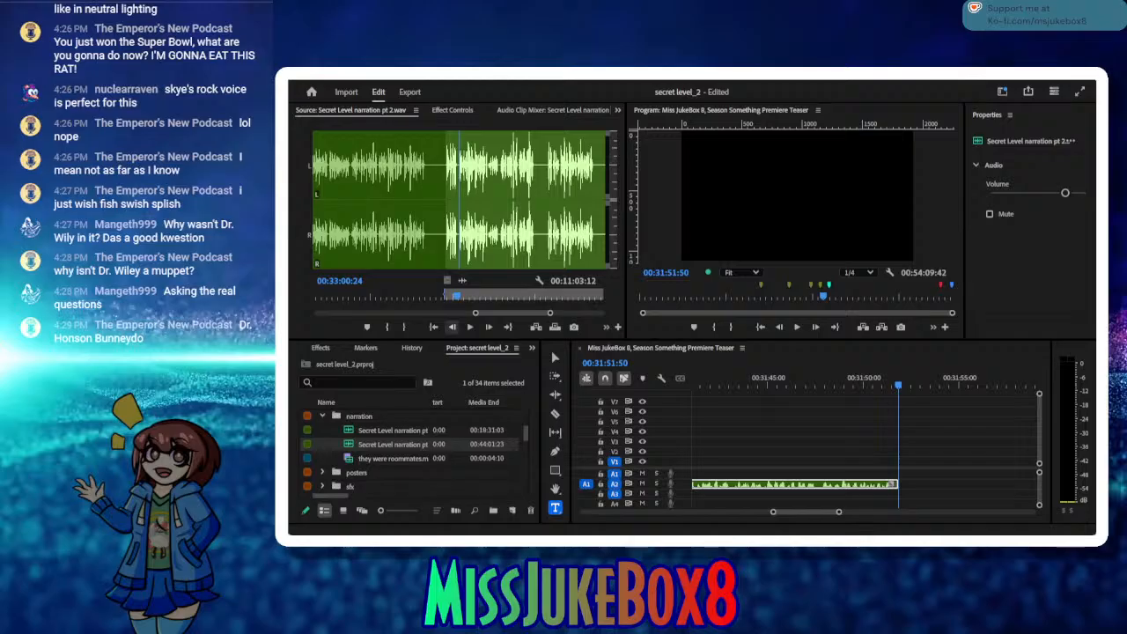
click(469, 327)
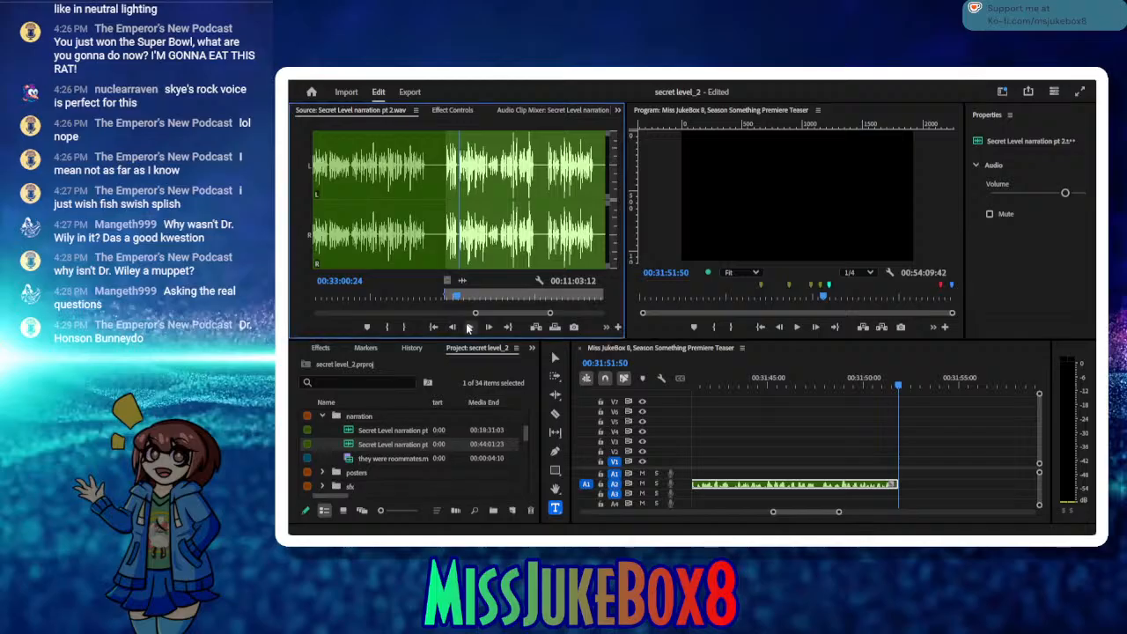
click(469, 326)
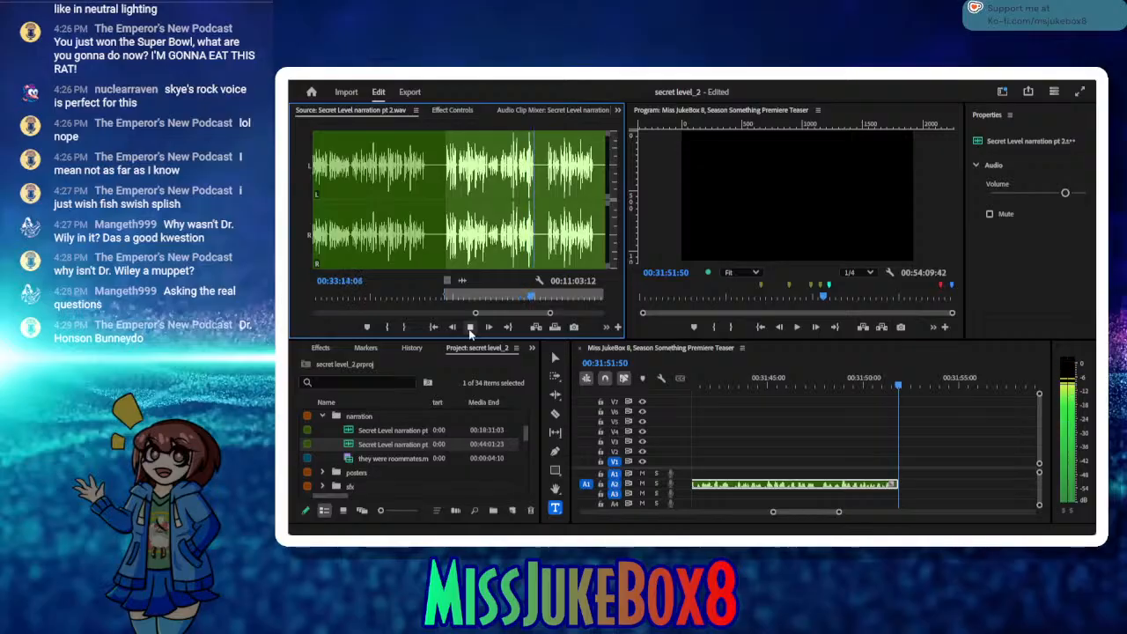
click(469, 329)
click(404, 327)
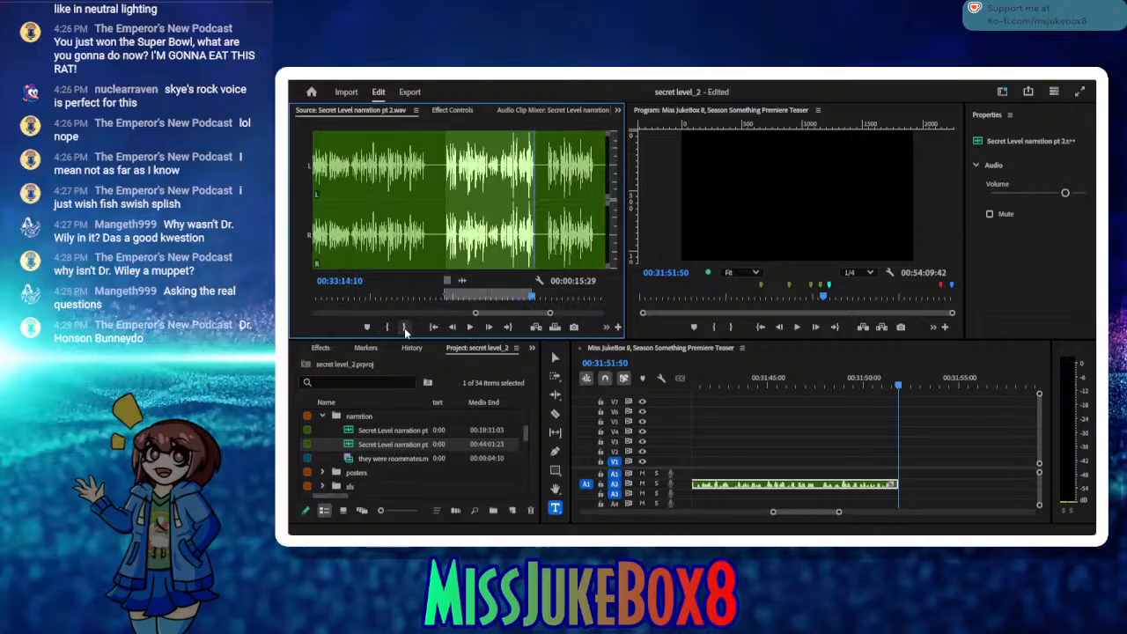
click(534, 328)
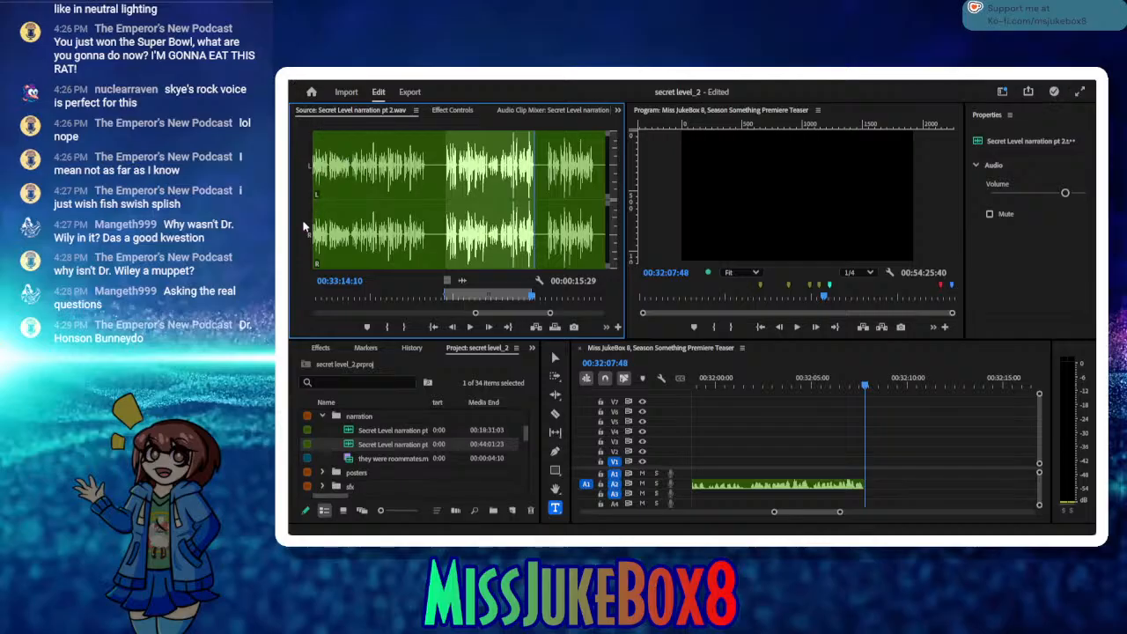
Step: Save the project and add a placeholder title reading "insert sarcastic laugh track" at 00:32:07:48, right after the last narration clip
key(ctrl+s)
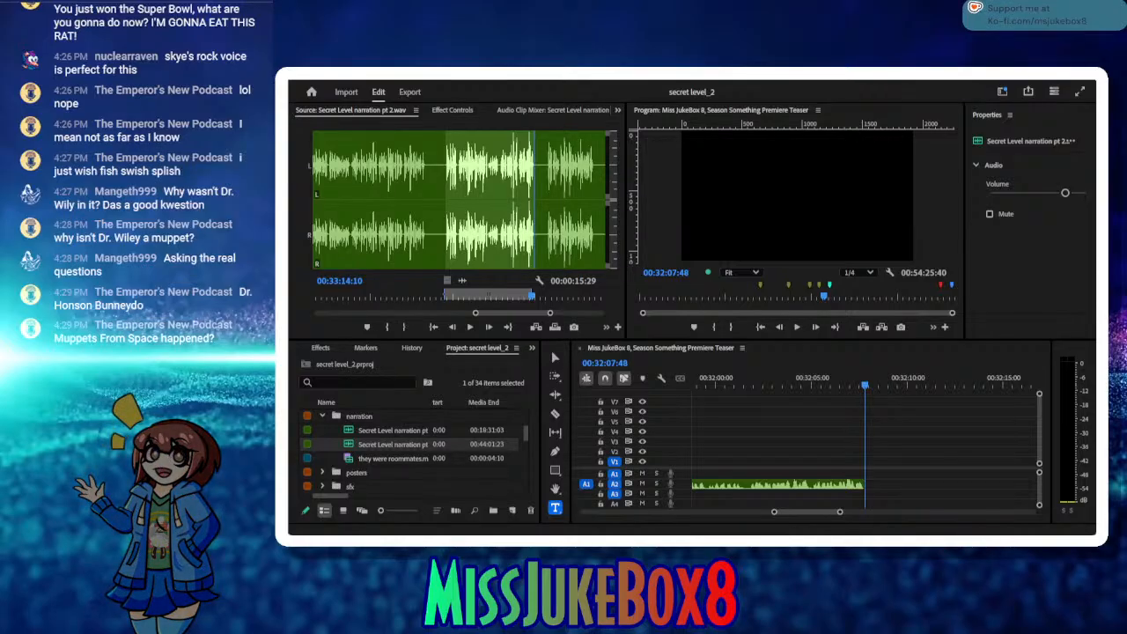
key(alt+Tab)
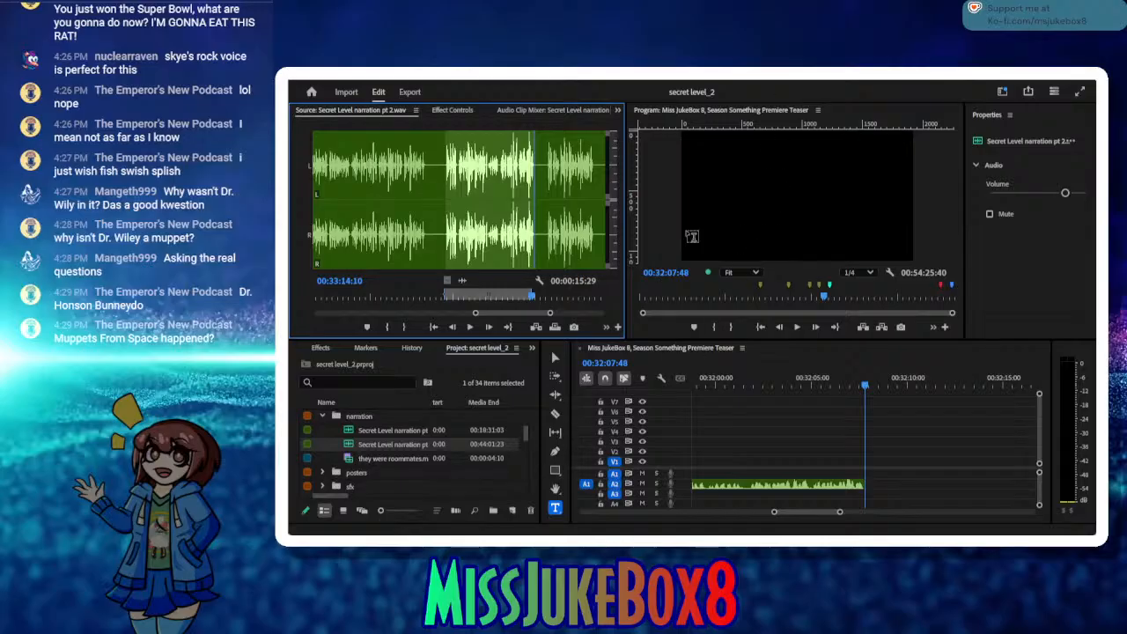
drag(720, 150, 856, 233)
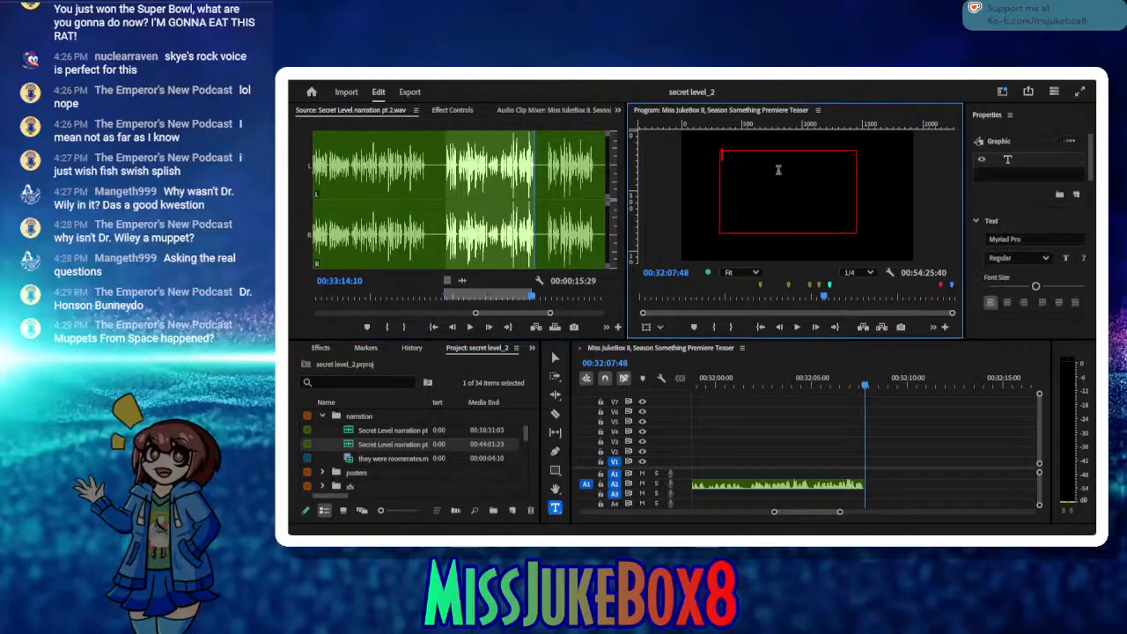
text(inse)
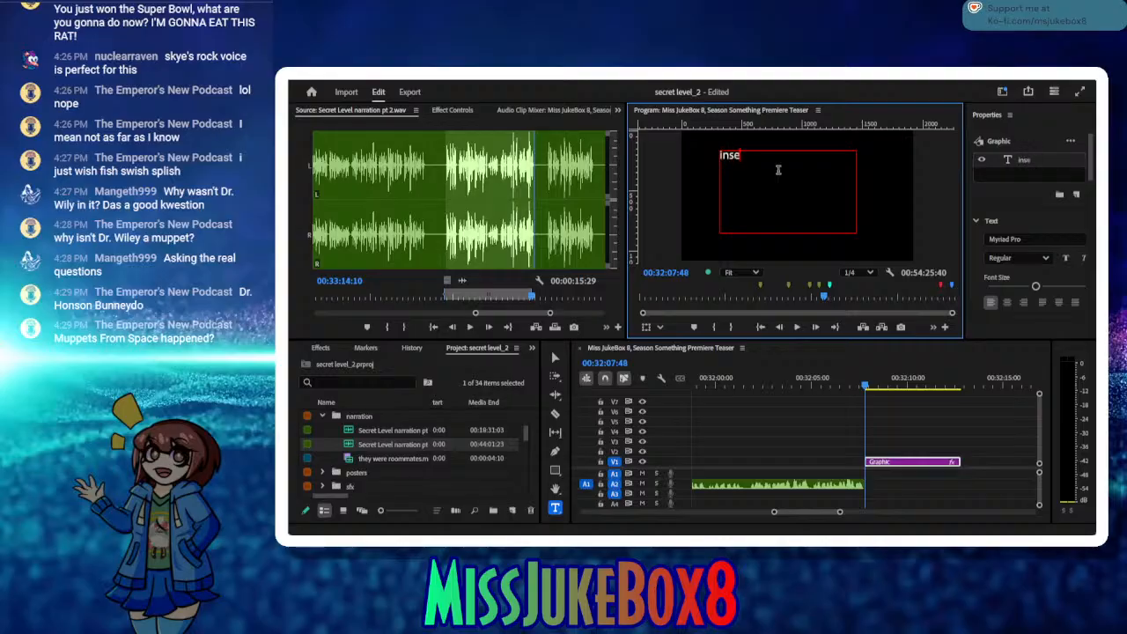
text(rt sarcastic laugh track)
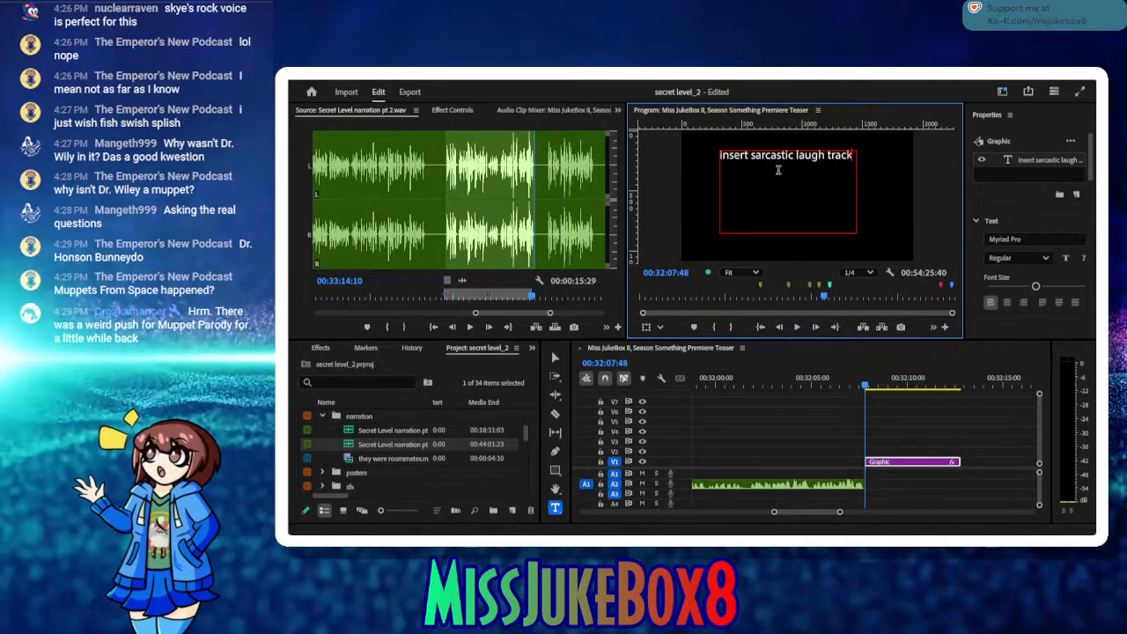
click(554, 354)
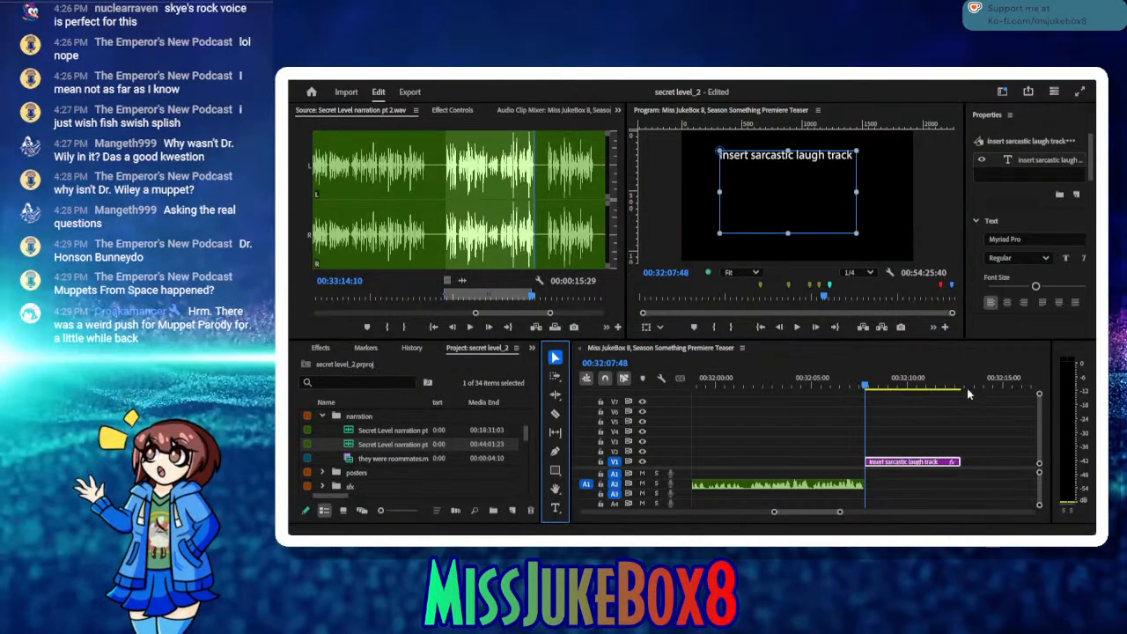
Step: Park the sequence playhead just past the placeholder title at 00:32:13:07 and save the project
click(862, 387)
drag(863, 387, 966, 387)
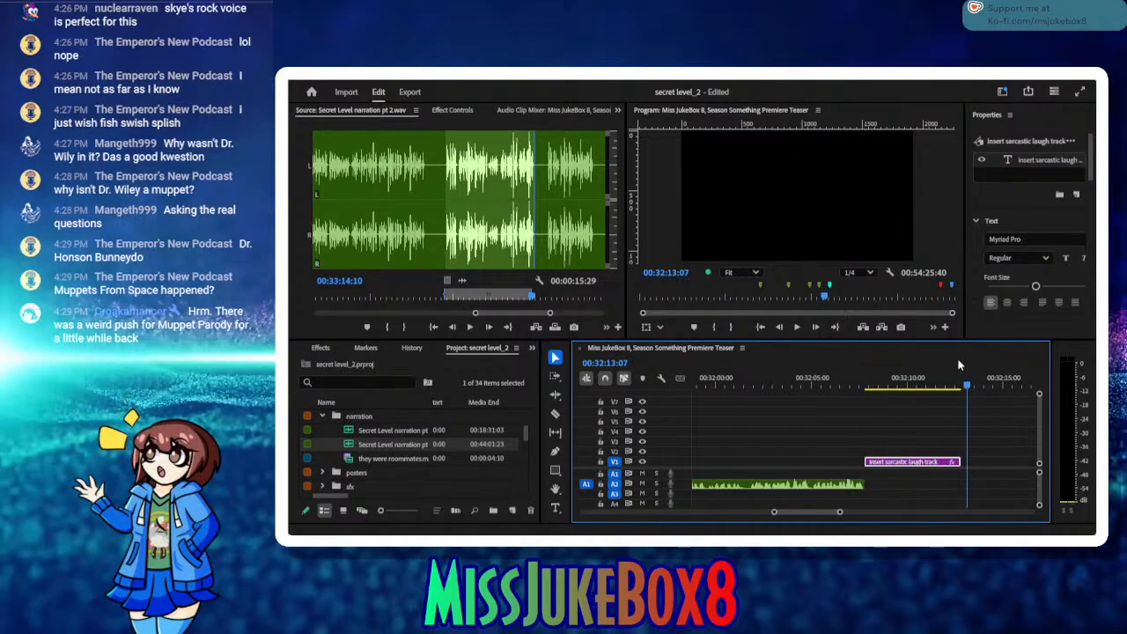
key(ctrl+s)
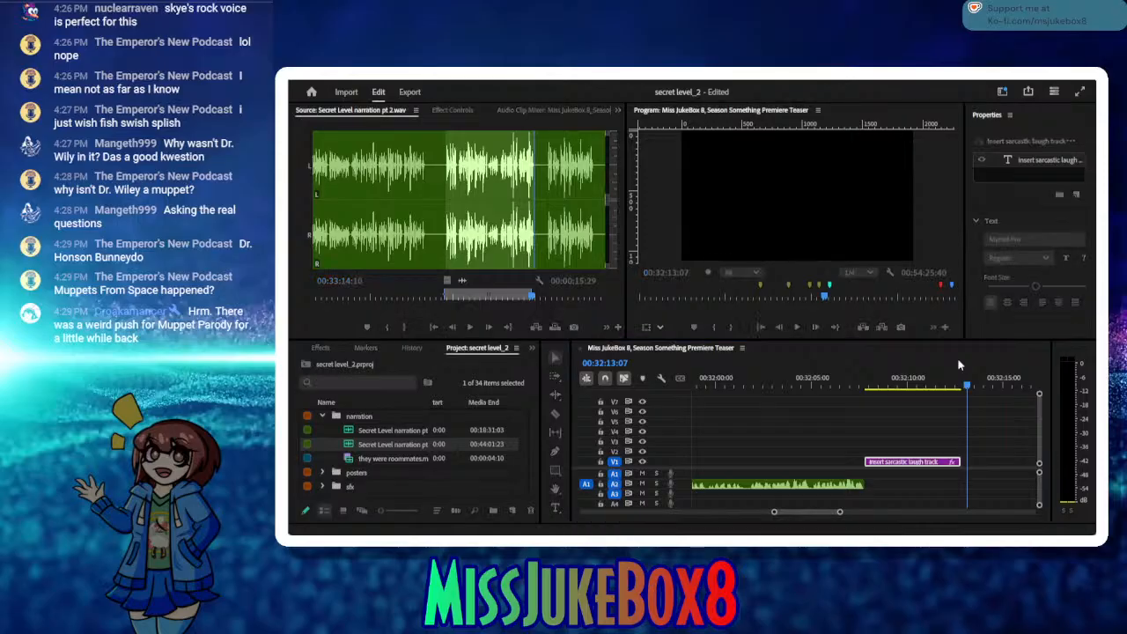
Step: Play on through the narration source and mark the following take from 00:33:16:16 to 00:33:24:26
click(472, 327)
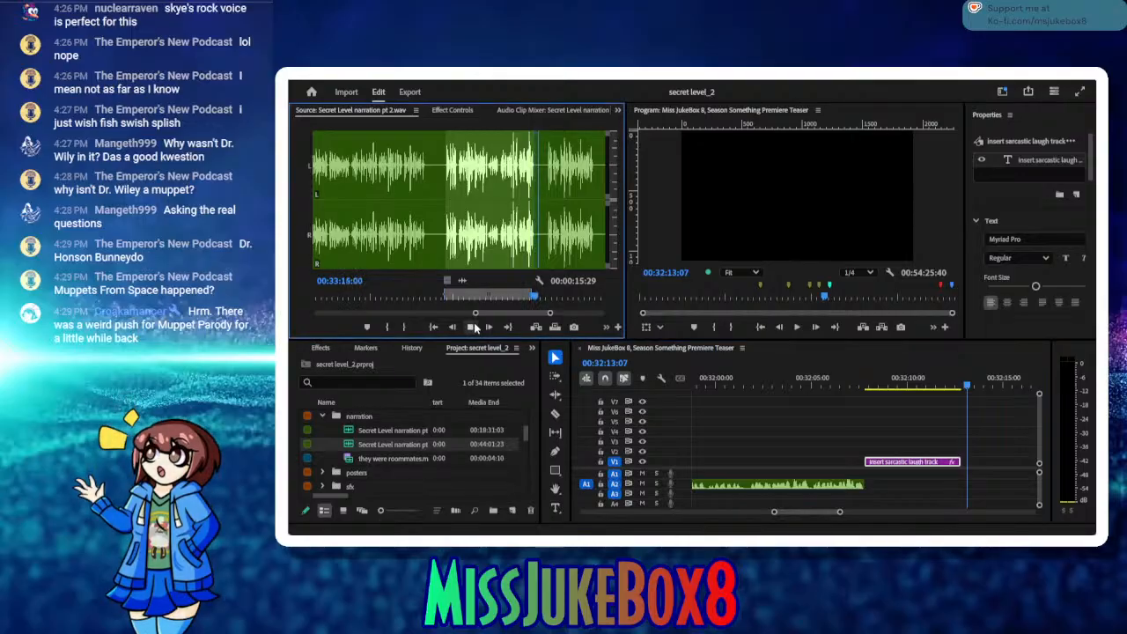
click(384, 326)
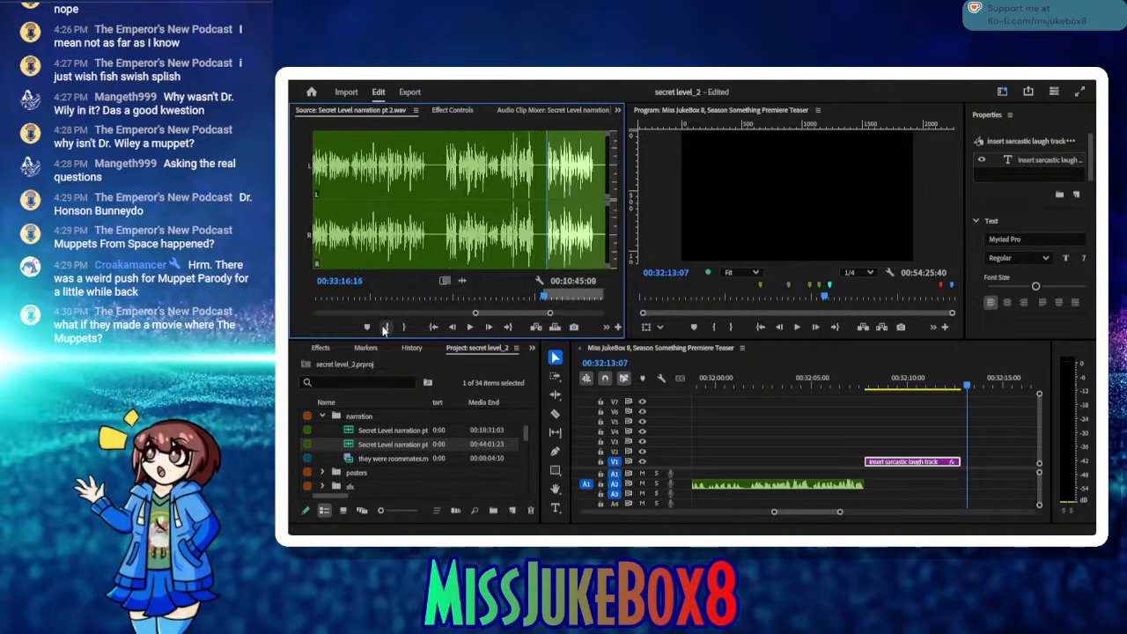
click(469, 328)
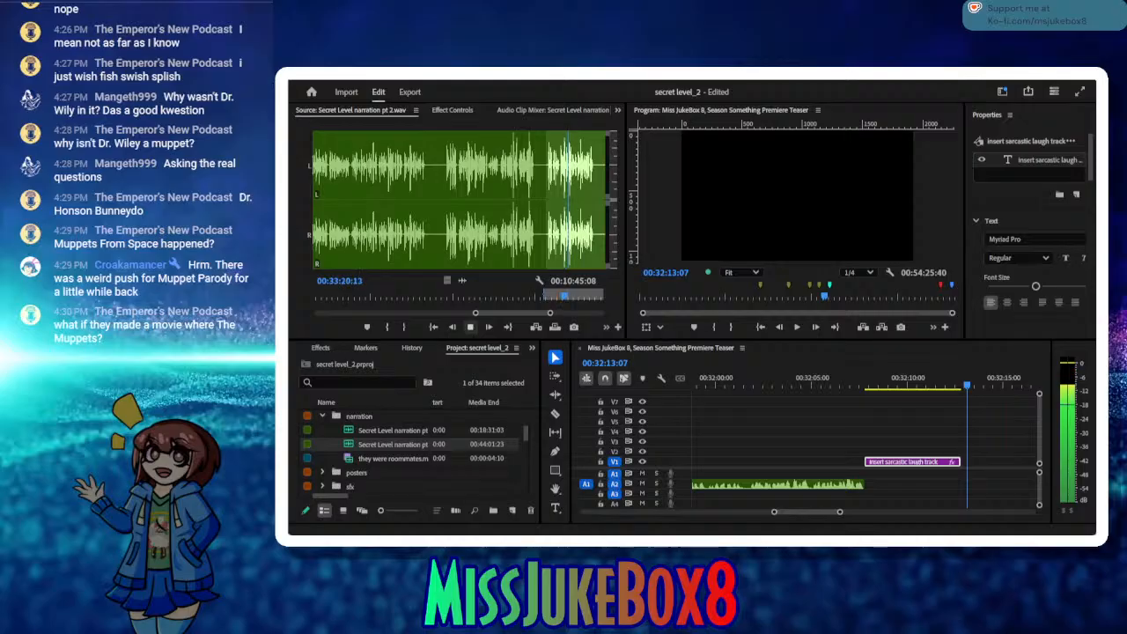
click(472, 328)
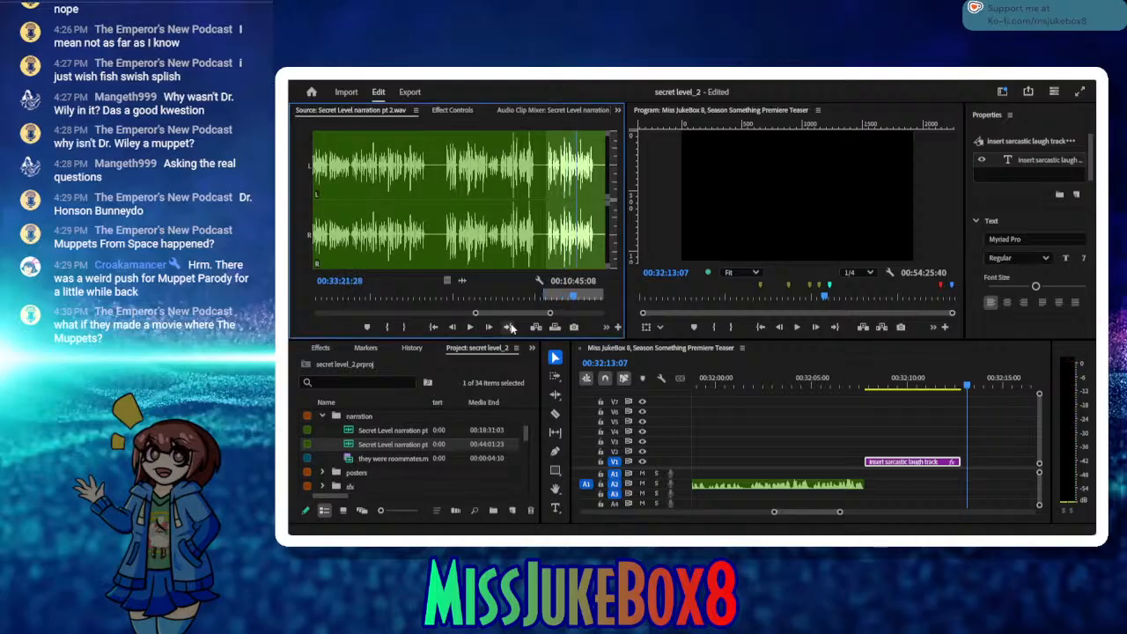
click(551, 299)
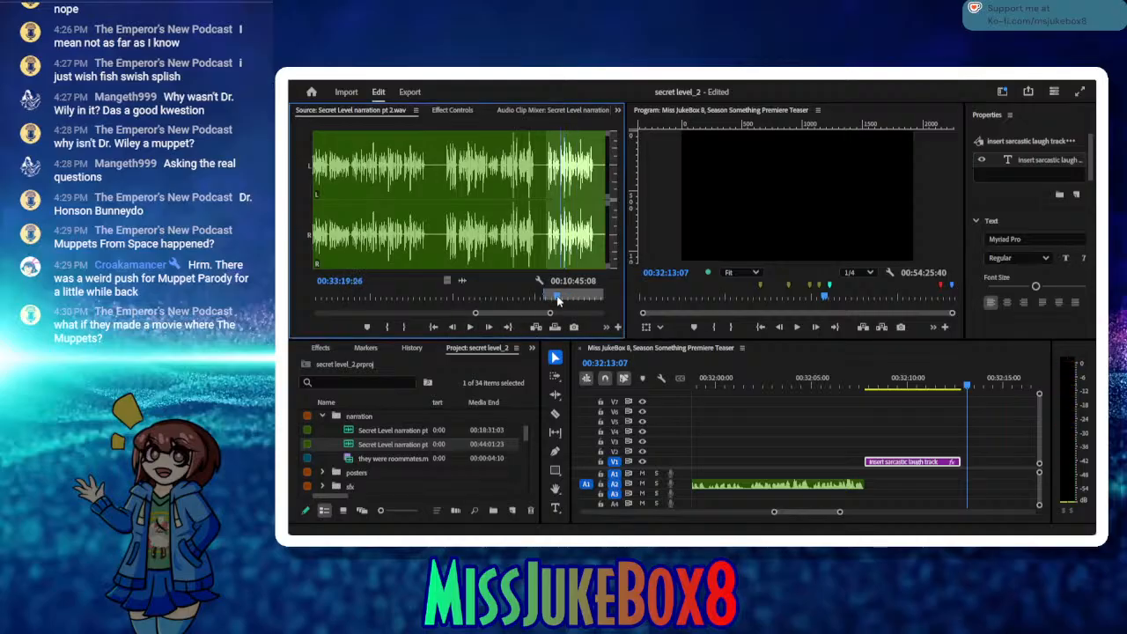
click(470, 328)
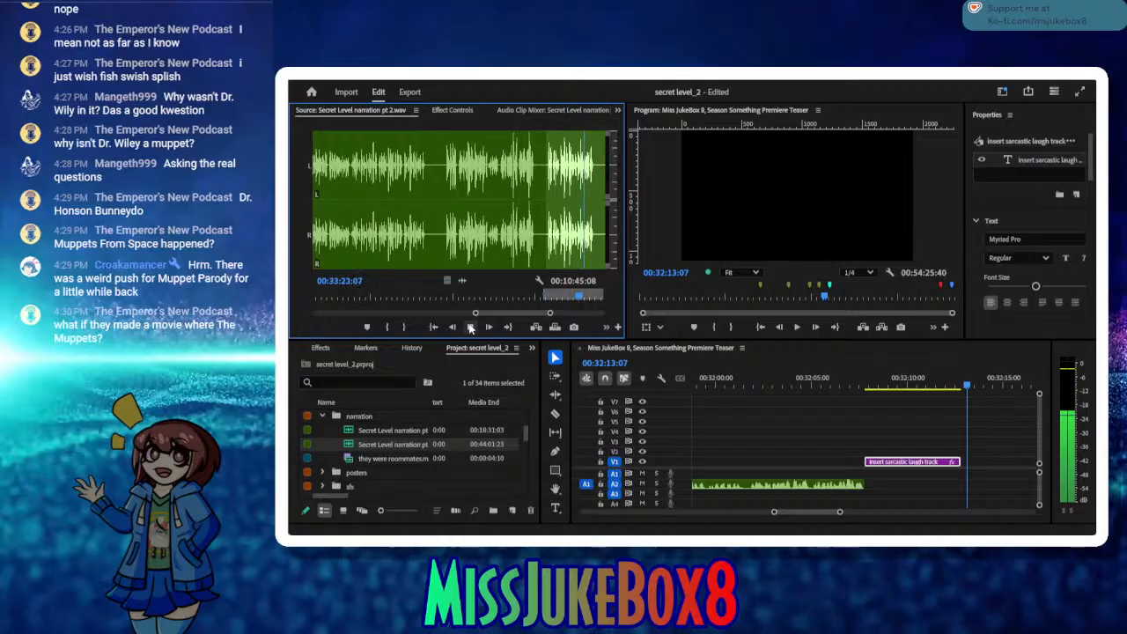
click(470, 327)
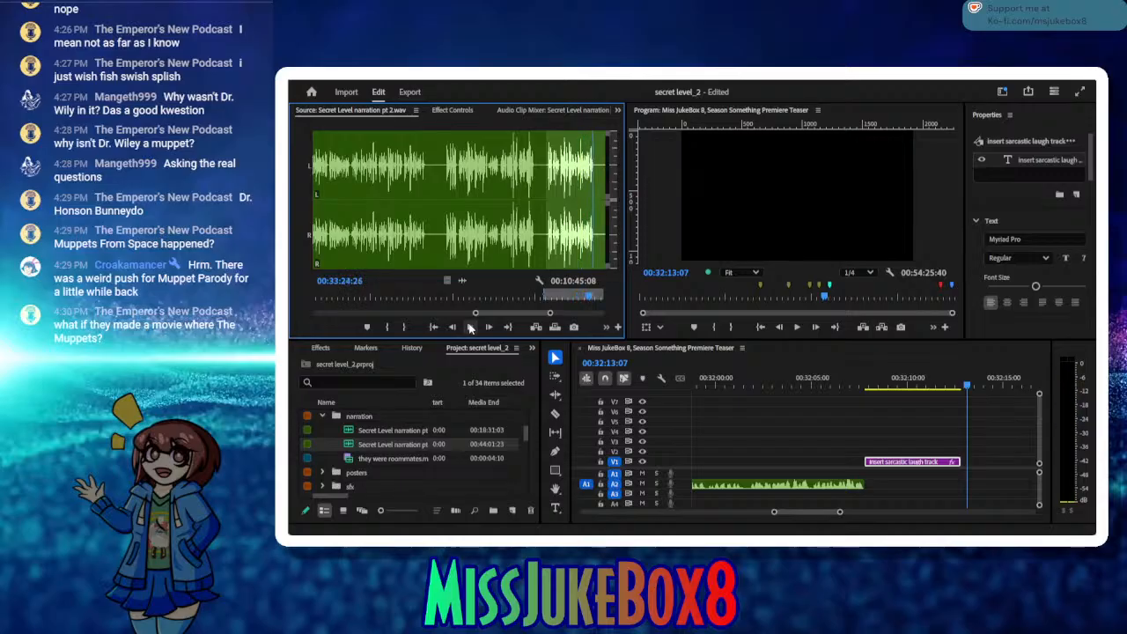
click(405, 326)
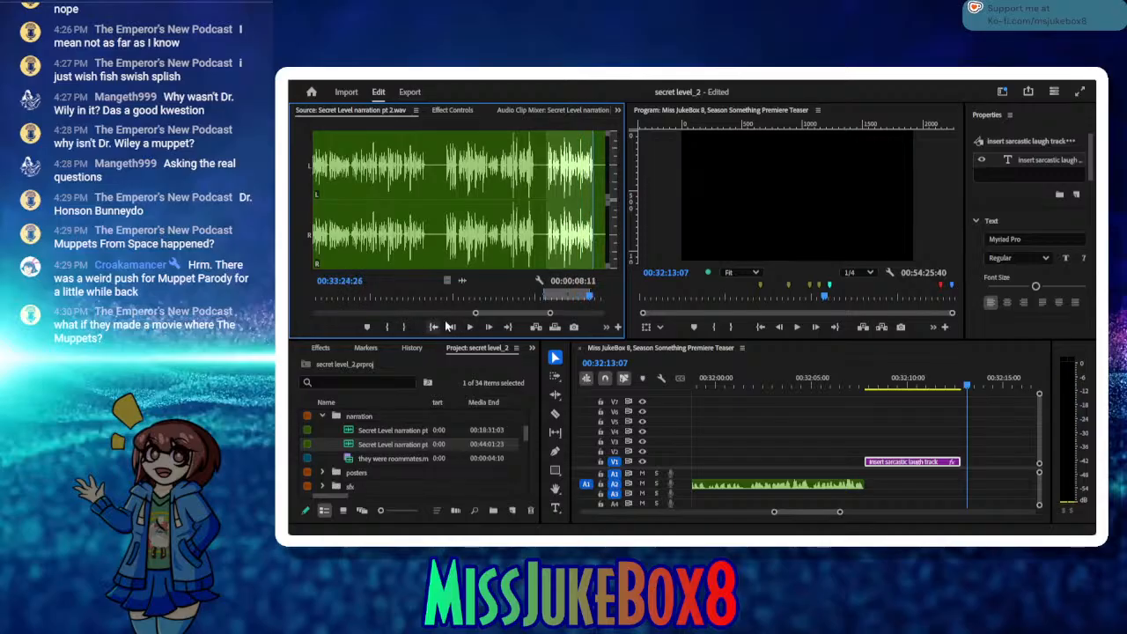
Step: Insert the marked take on track A2, shift it back against the placeholder title's end, save, and park the playhead at 00:32:21:26
click(535, 326)
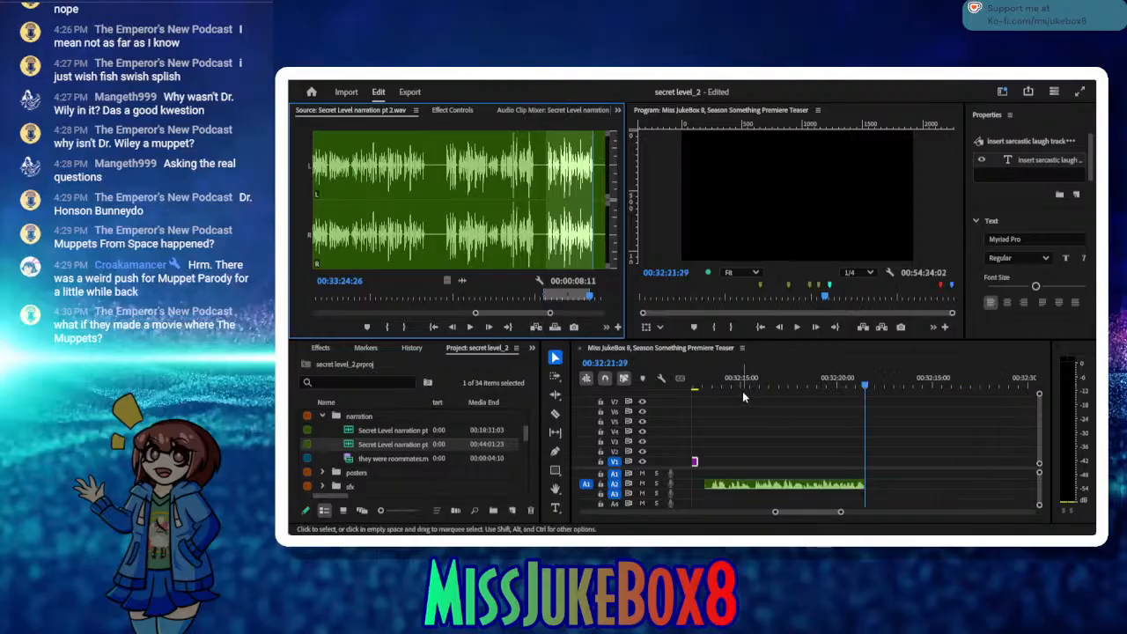
click(690, 384)
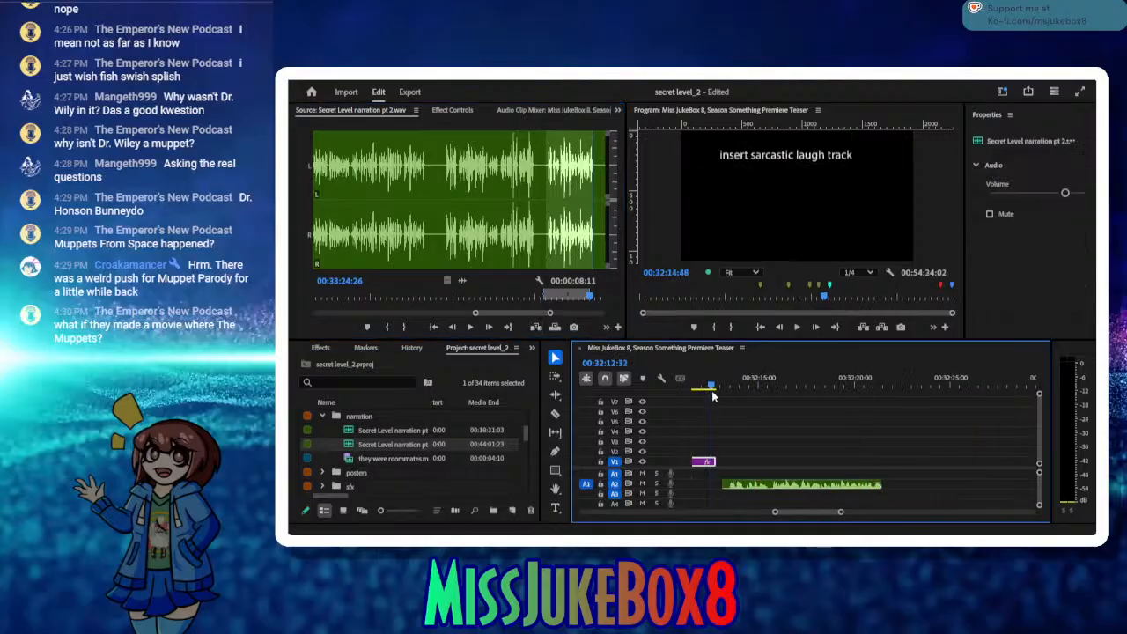
drag(765, 483, 759, 484)
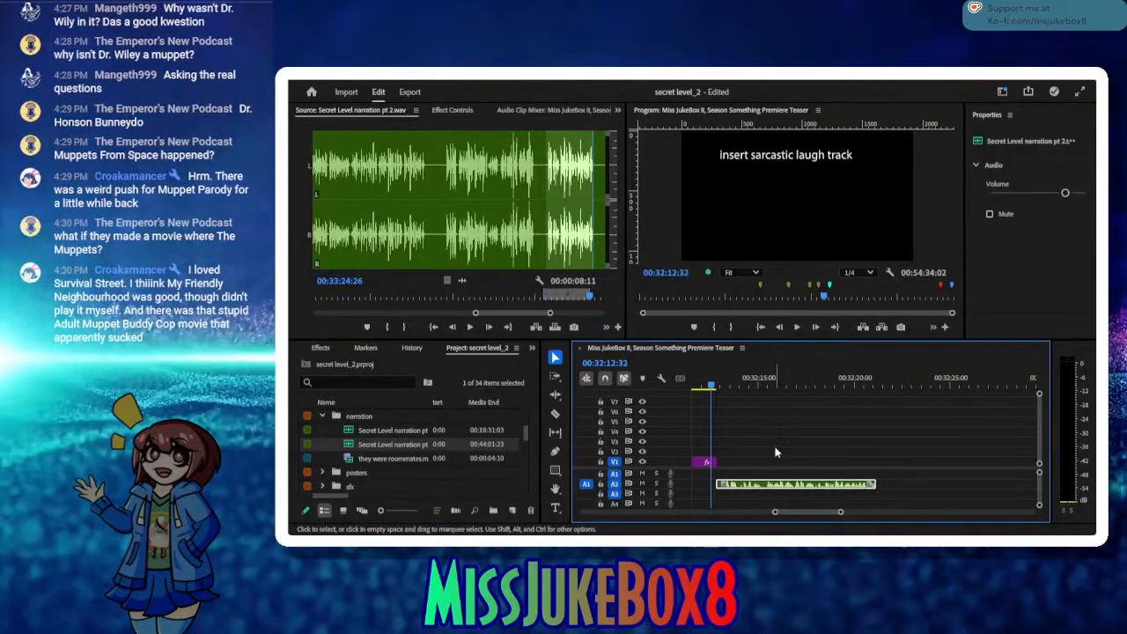
key(ctrl+s)
click(869, 384)
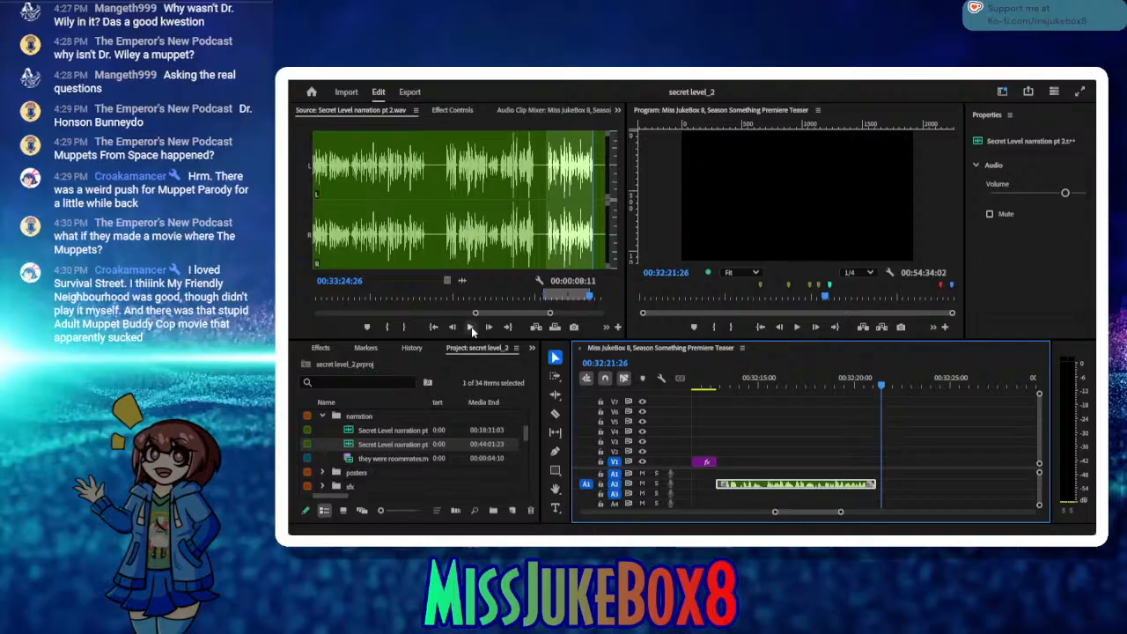
Step: Play the narration source further and mark the next take from 00:33:30:14 to 00:33:39:02
click(470, 327)
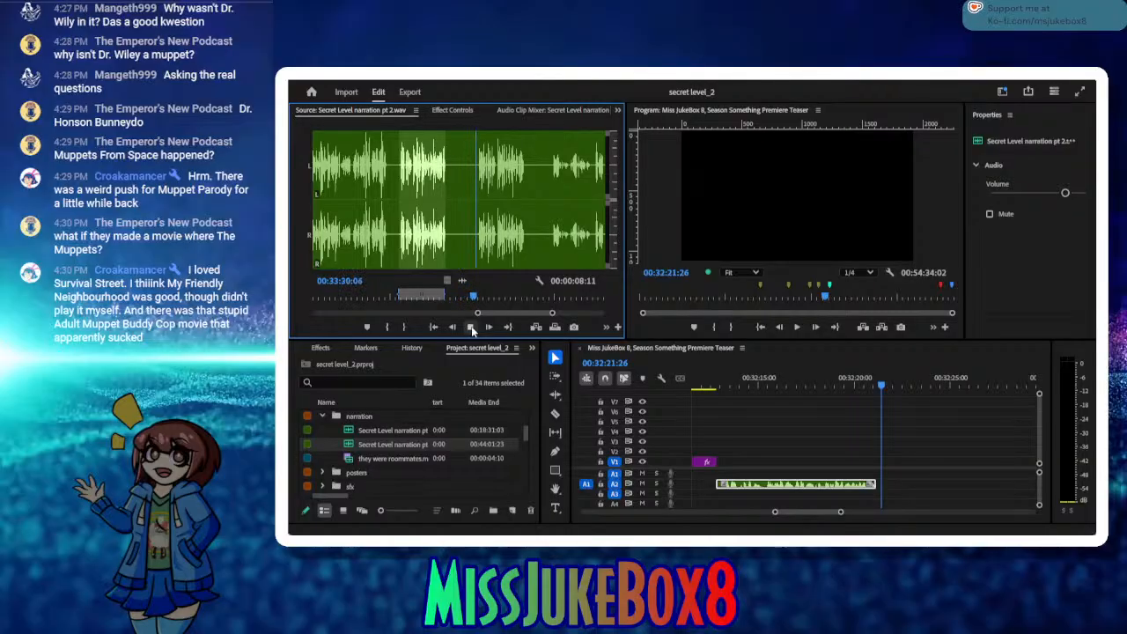
click(470, 326)
click(388, 327)
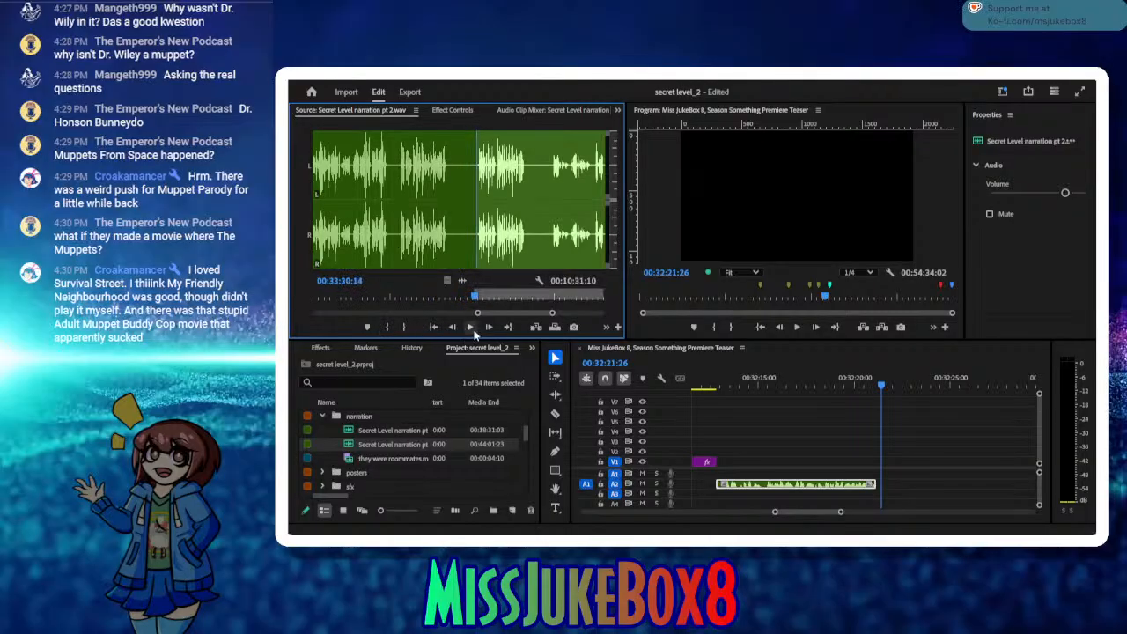
click(470, 327)
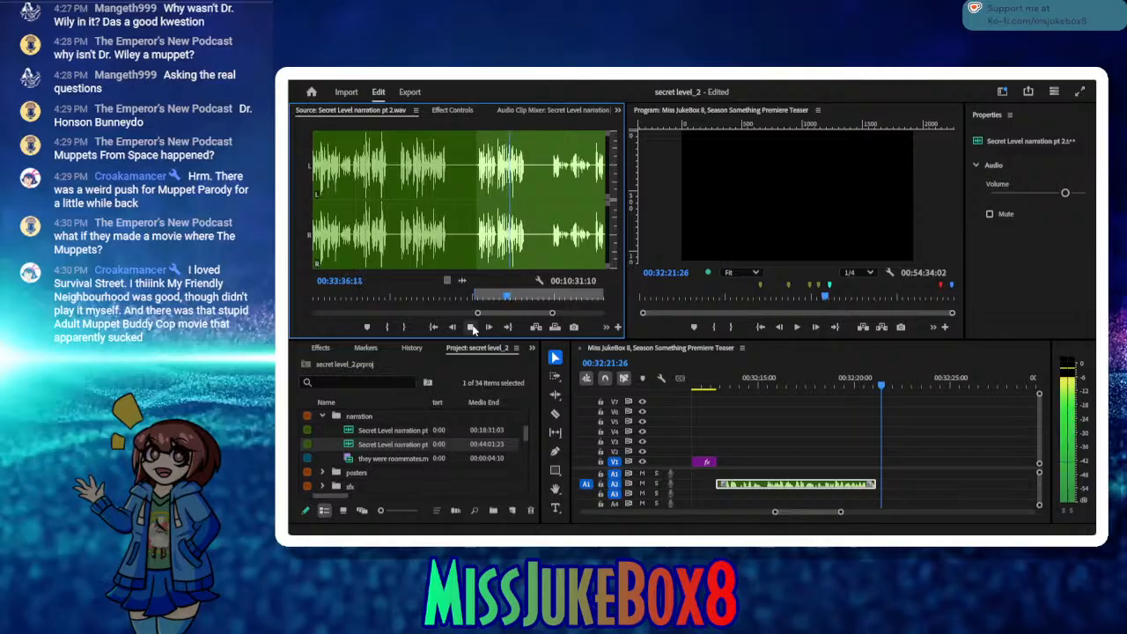
click(472, 327)
click(403, 327)
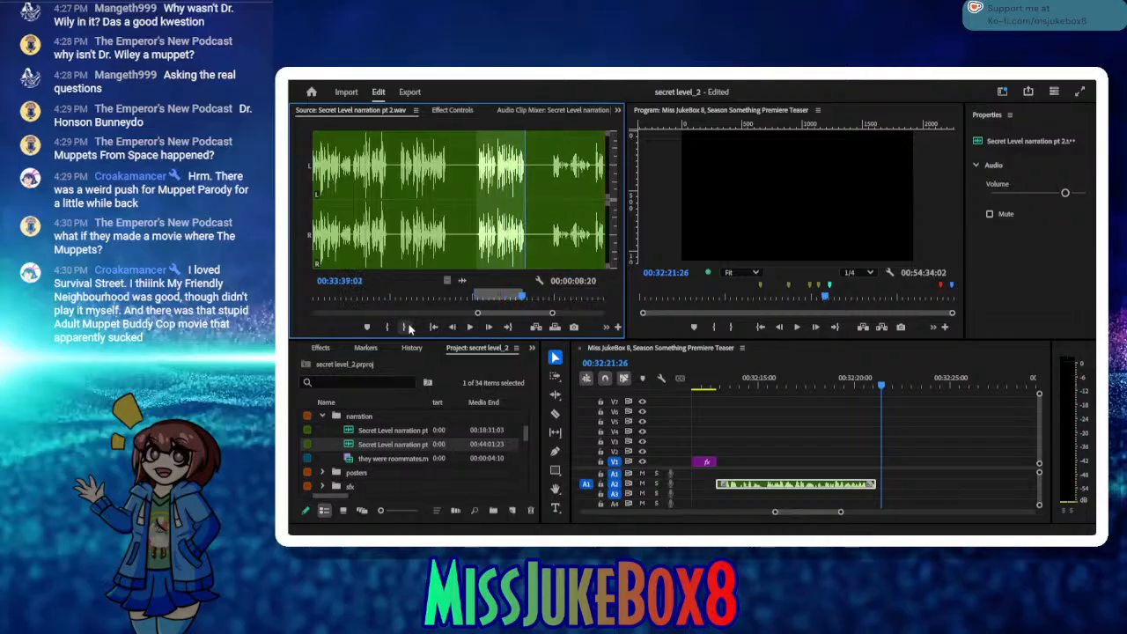
Step: Insert the marked take on track A2 at 00:32:21:26, close the gap before it, and park the playhead at its end, 00:32:29:52
click(535, 328)
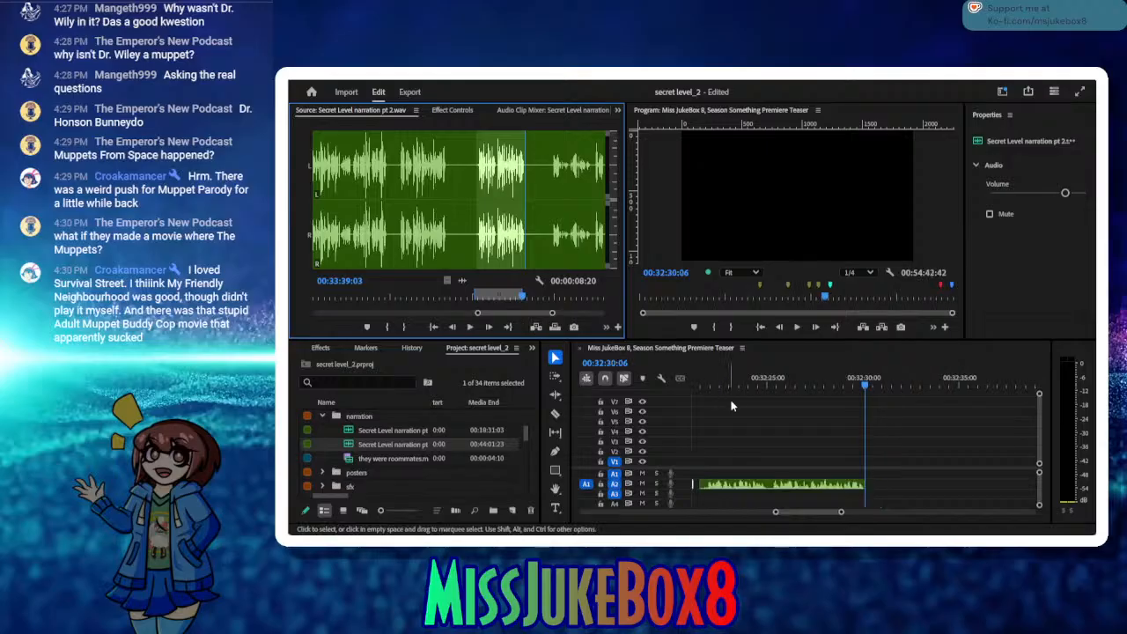
drag(733, 379, 707, 385)
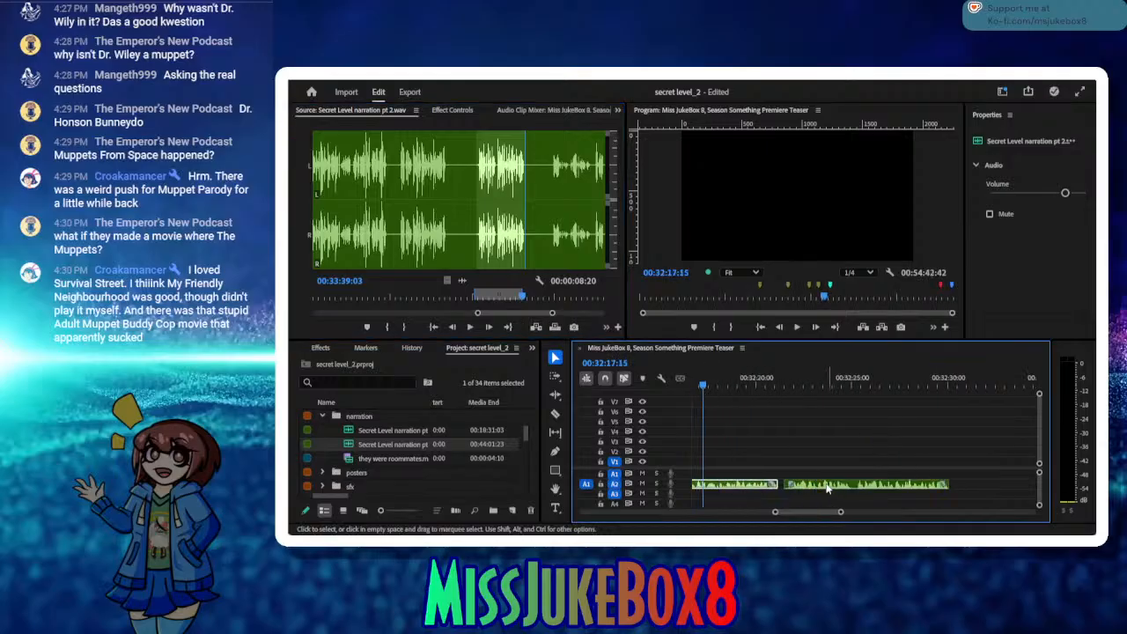
click(780, 486)
key(Delete)
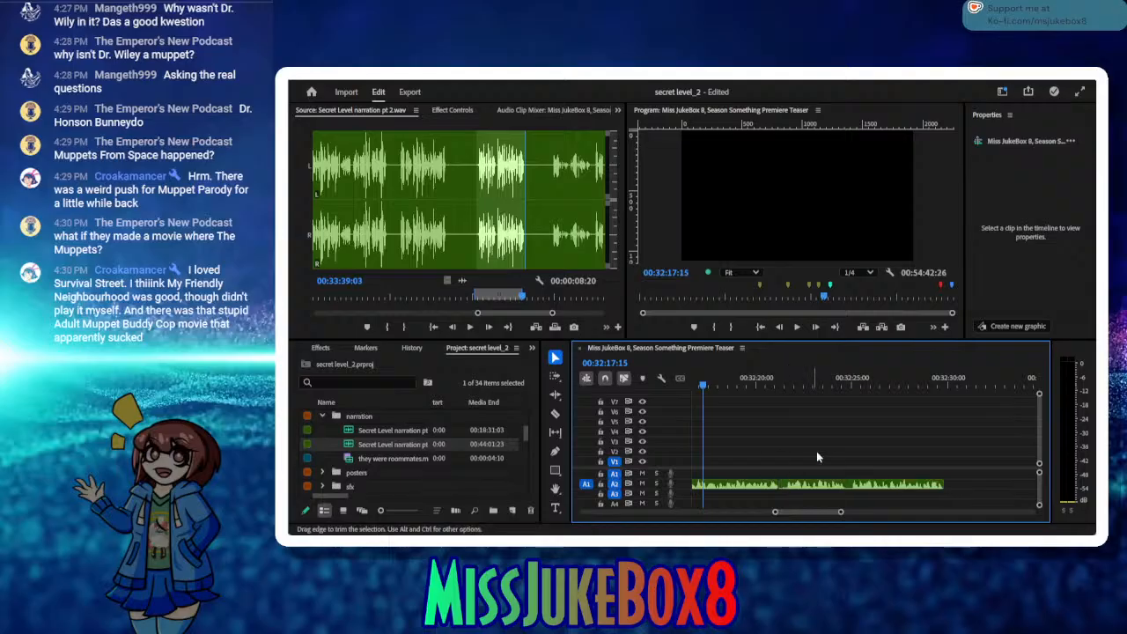
click(944, 386)
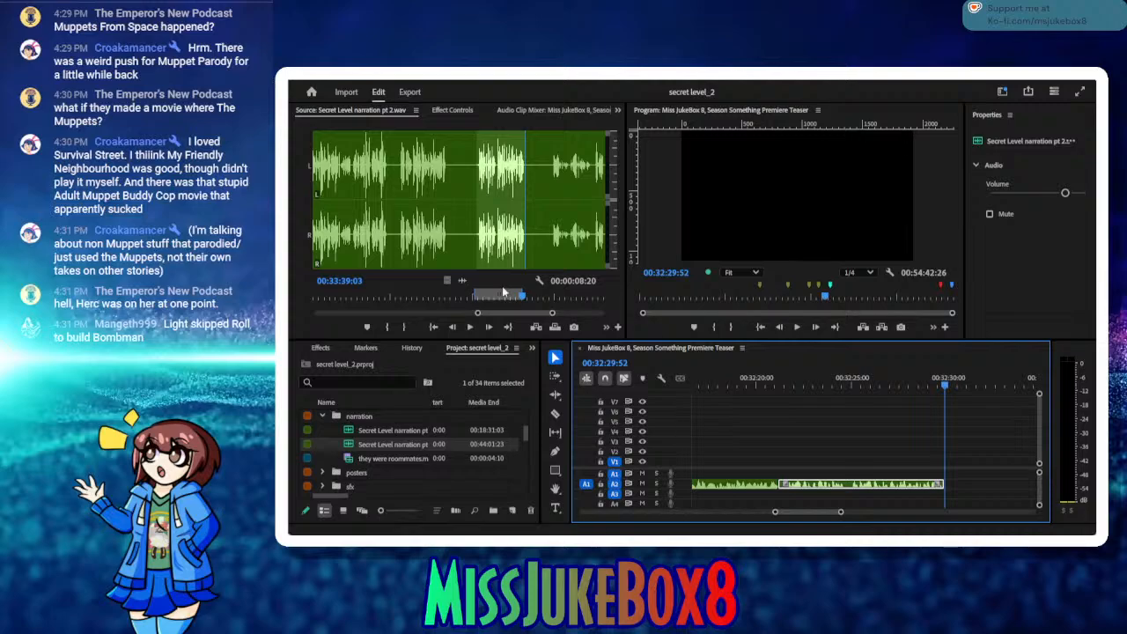
Step: Continue through the narration source and mark the take from 00:33:43:29 to 00:33:51:00
click(473, 330)
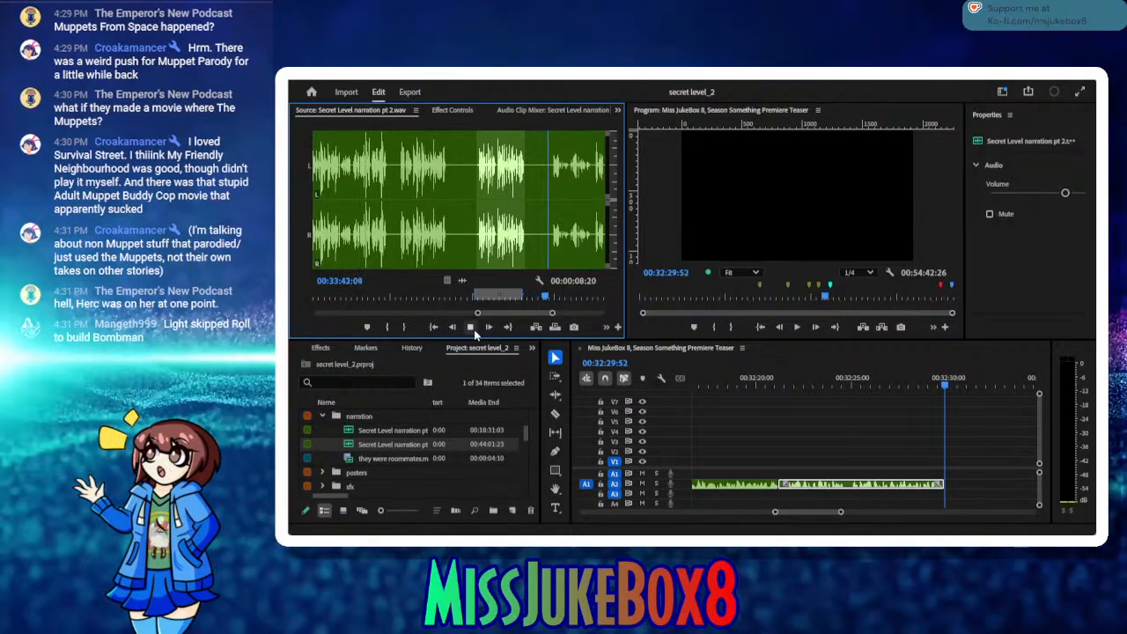
click(474, 330)
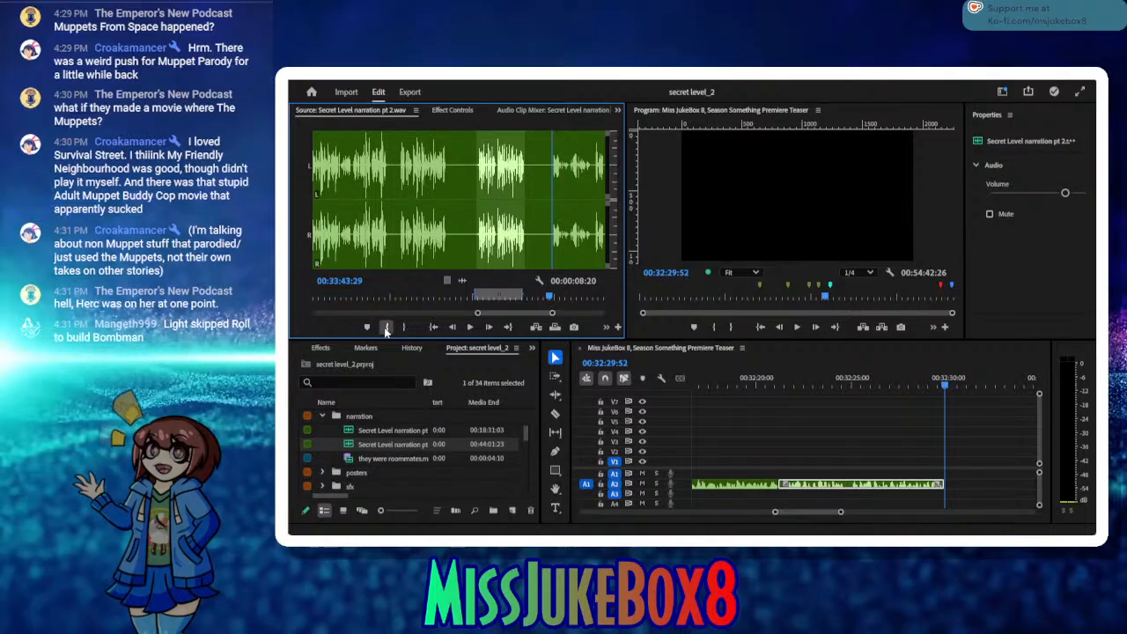
click(389, 326)
click(470, 328)
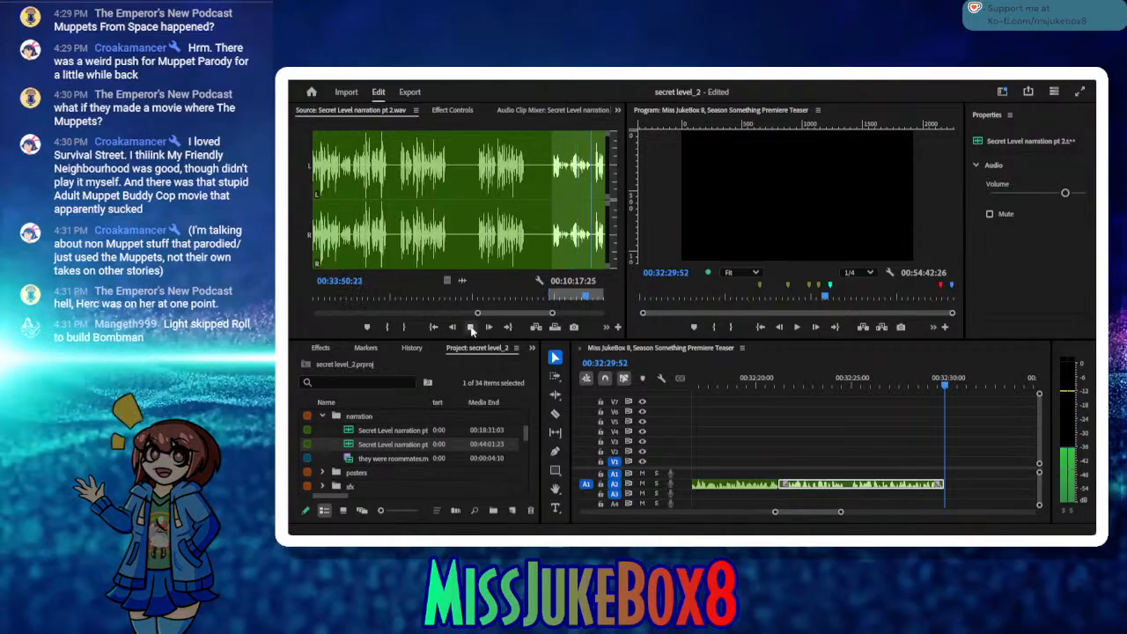
click(470, 327)
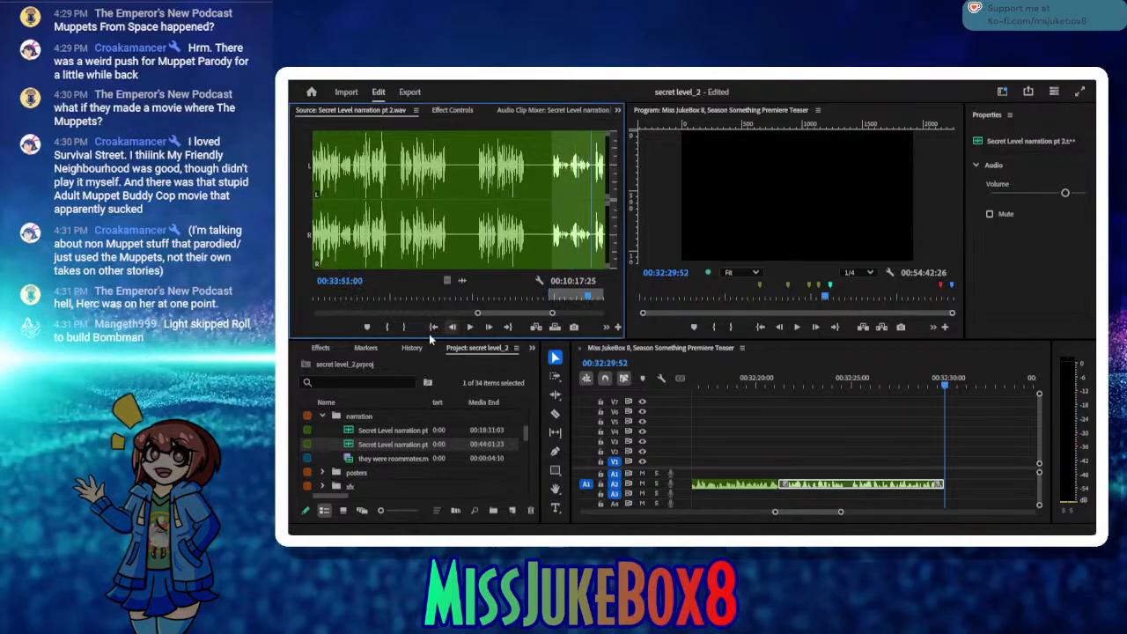
Step: Insert the marked take on track A2 at 00:32:29:52, select the new clip and save the project
click(535, 327)
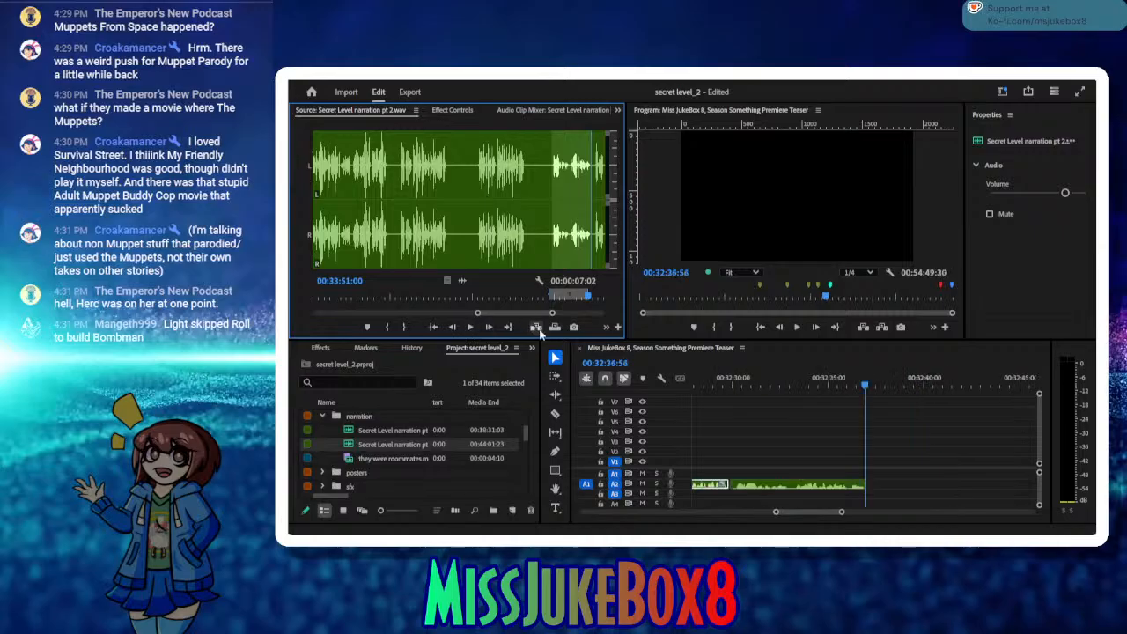
click(766, 483)
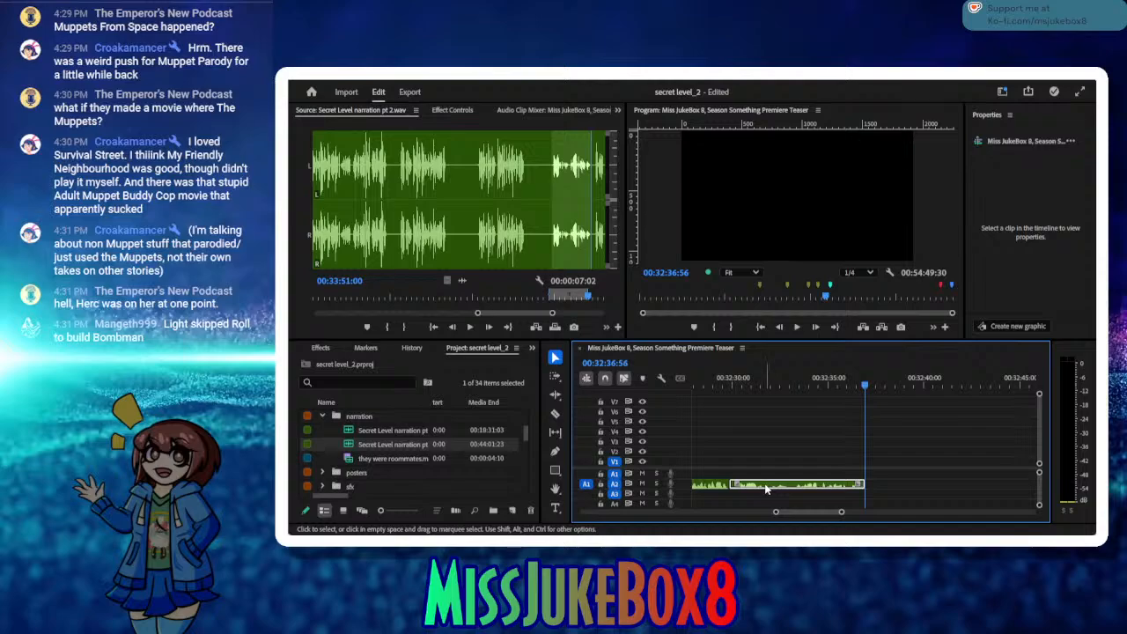
click(766, 488)
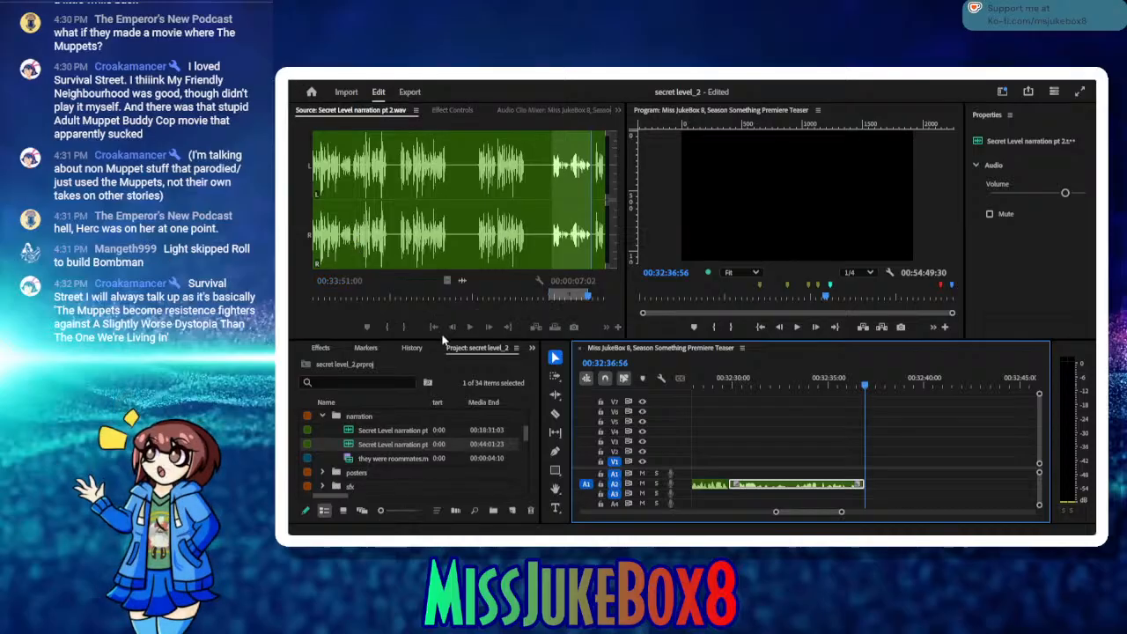
key(ctrl+s)
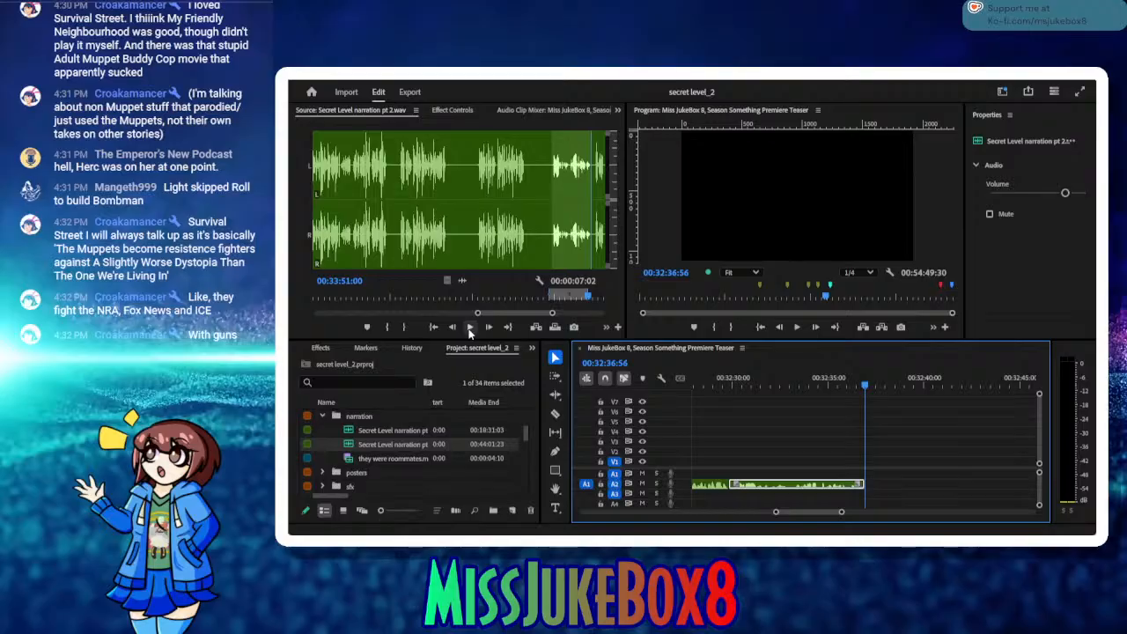
Step: Play the narration source onward, replay the start of the next take, and set its In point at 00:34:05:11
click(469, 328)
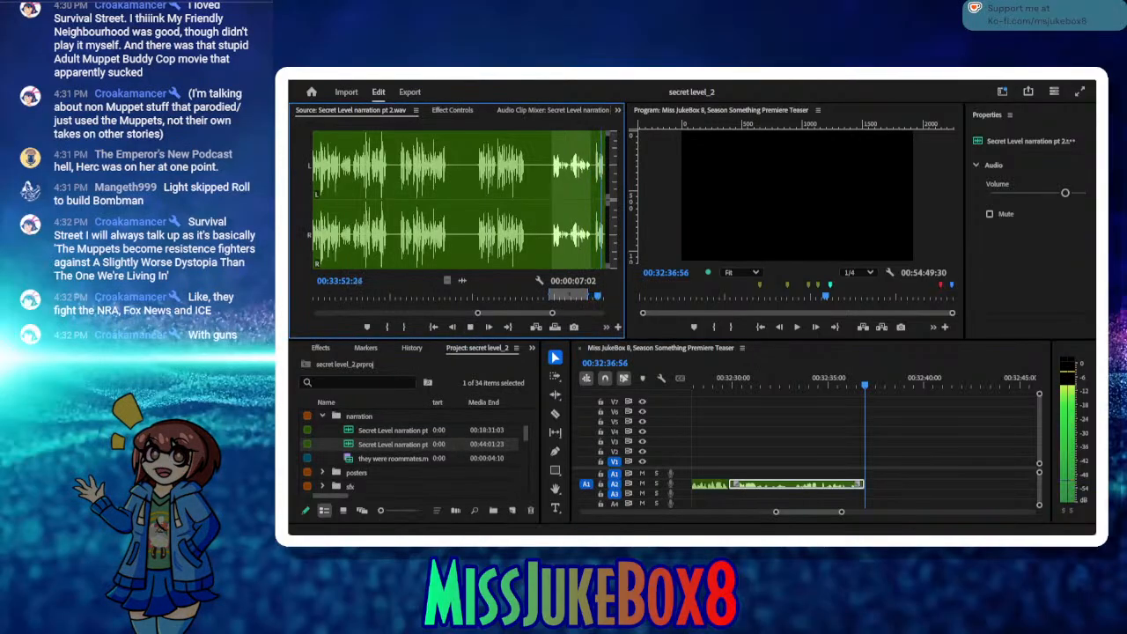
click(469, 327)
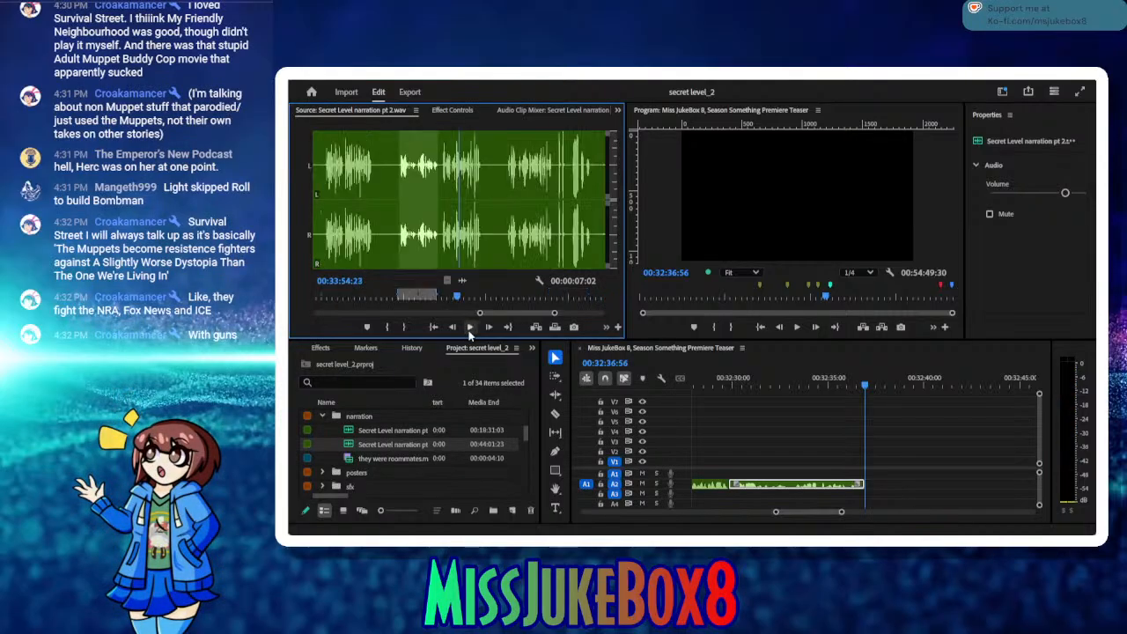
click(469, 328)
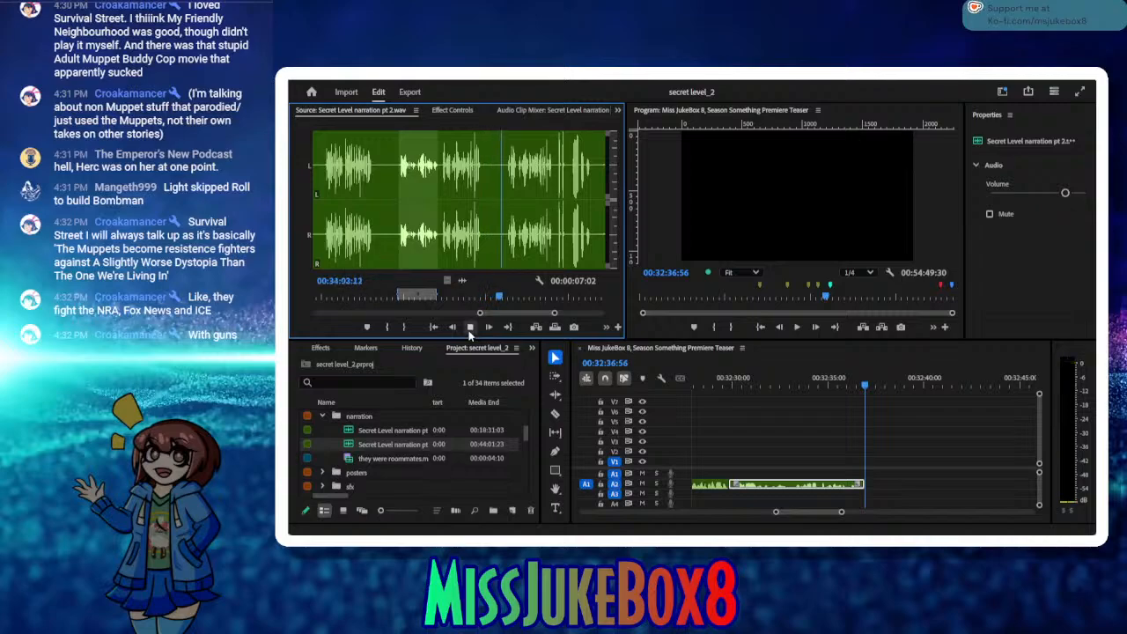
click(469, 328)
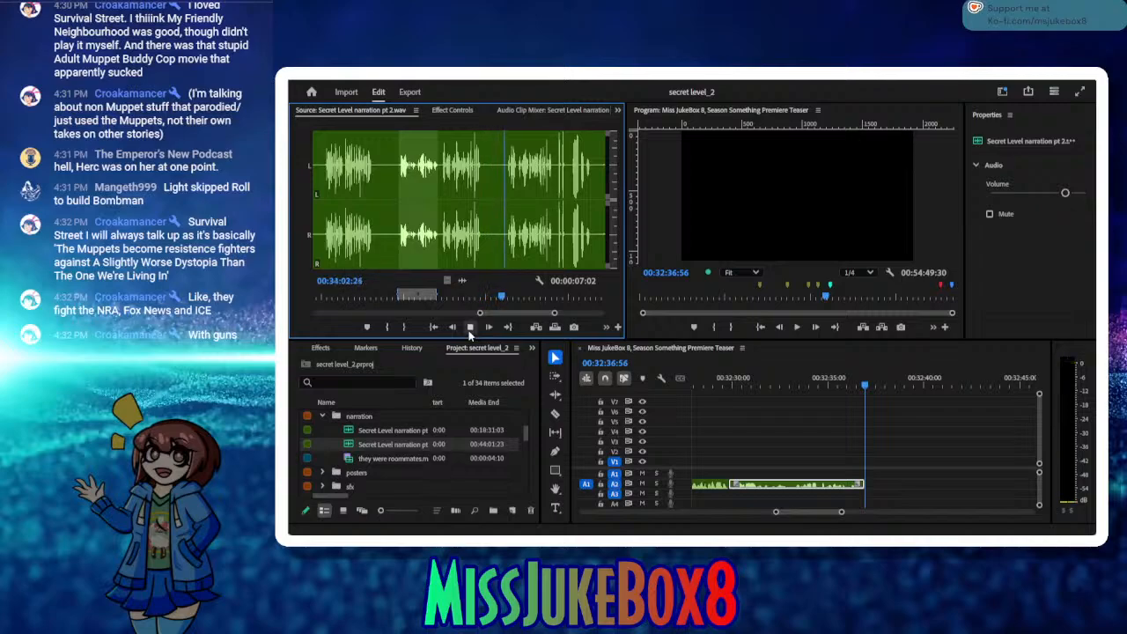
click(385, 326)
click(469, 327)
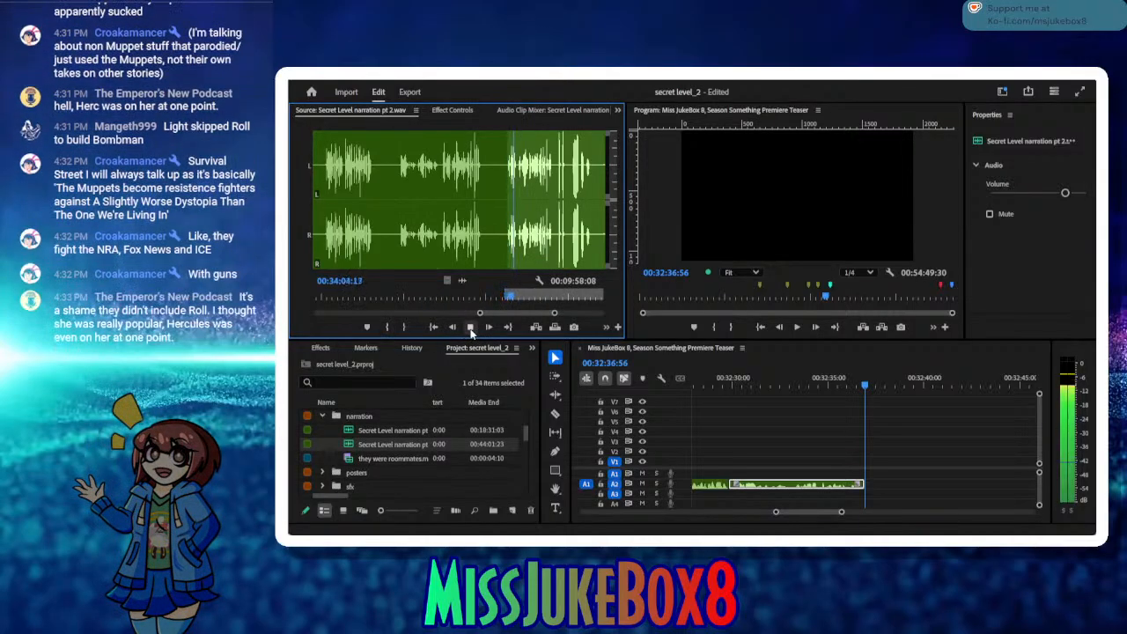
click(470, 327)
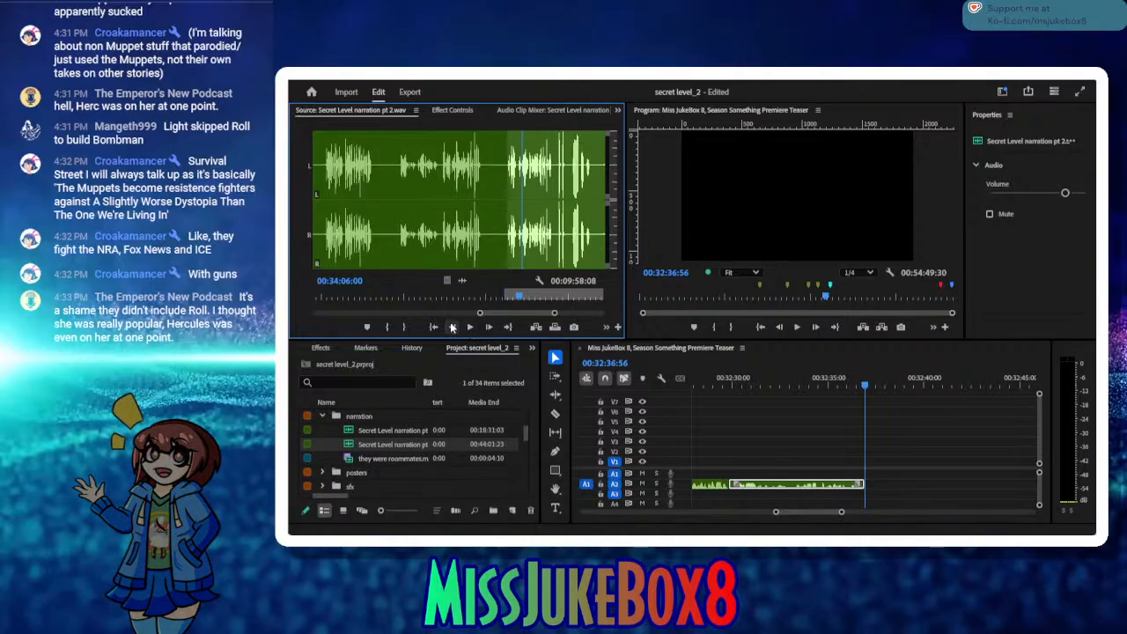
click(434, 327)
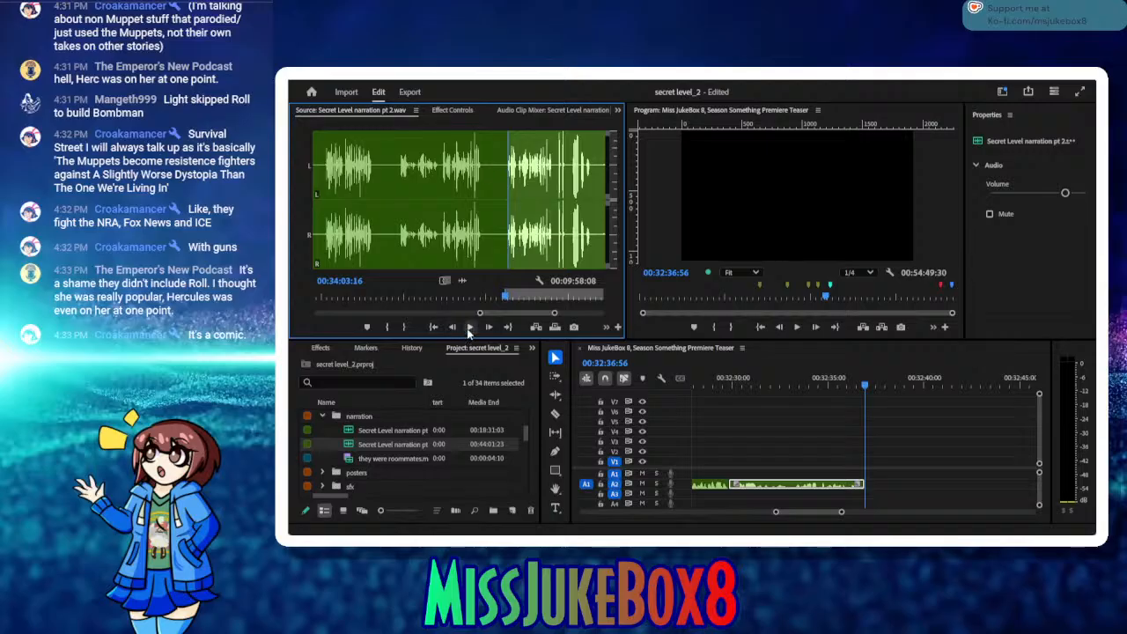
click(470, 327)
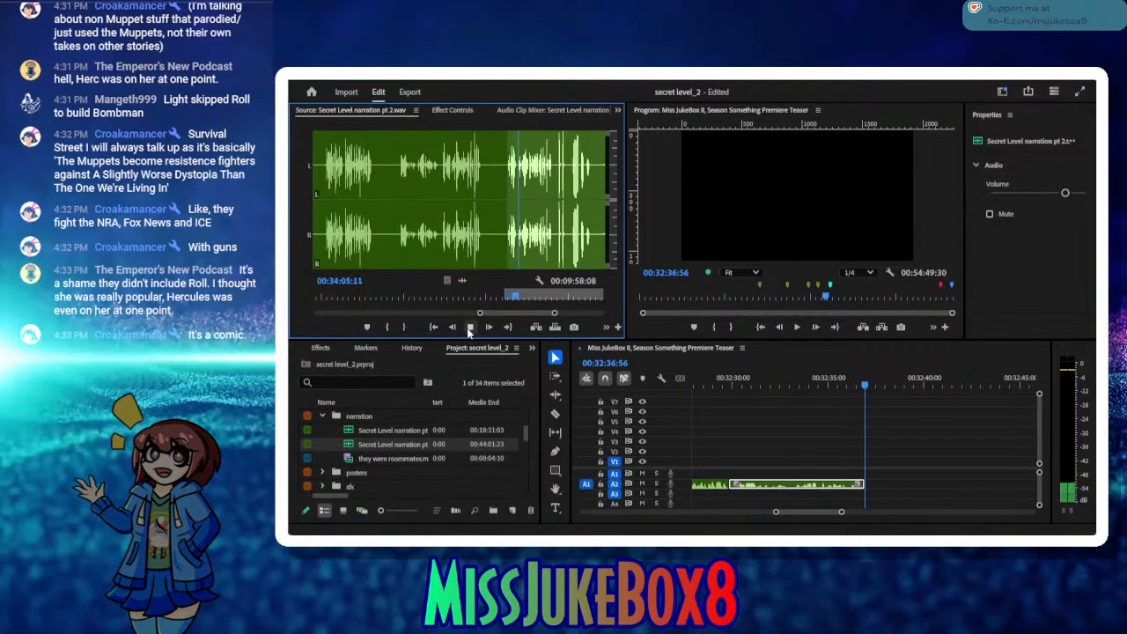
click(470, 328)
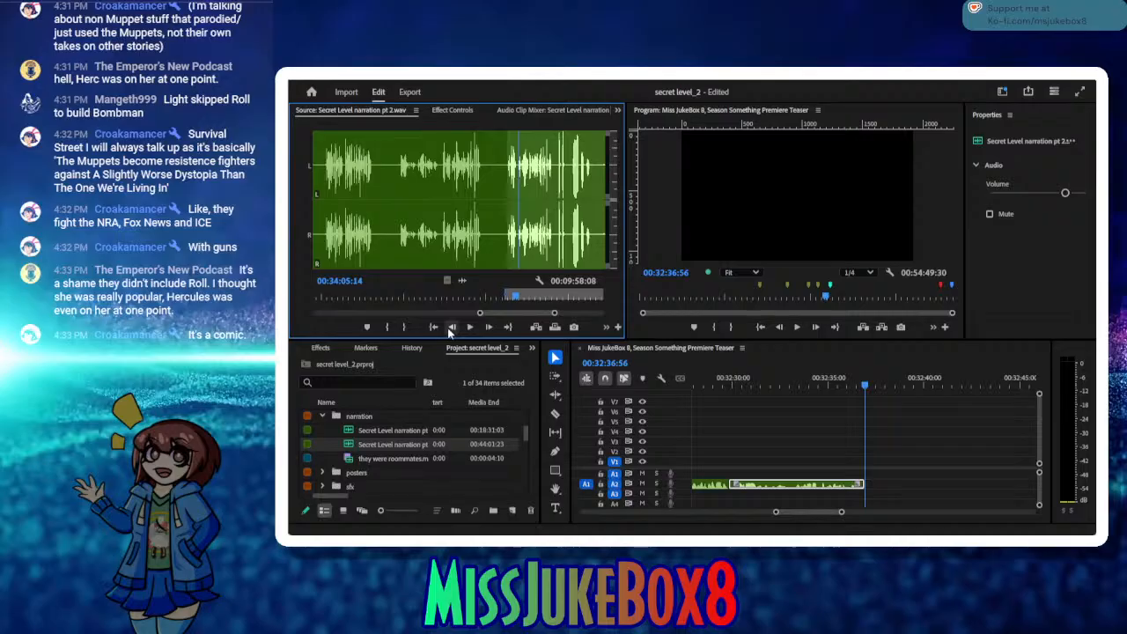
click(387, 327)
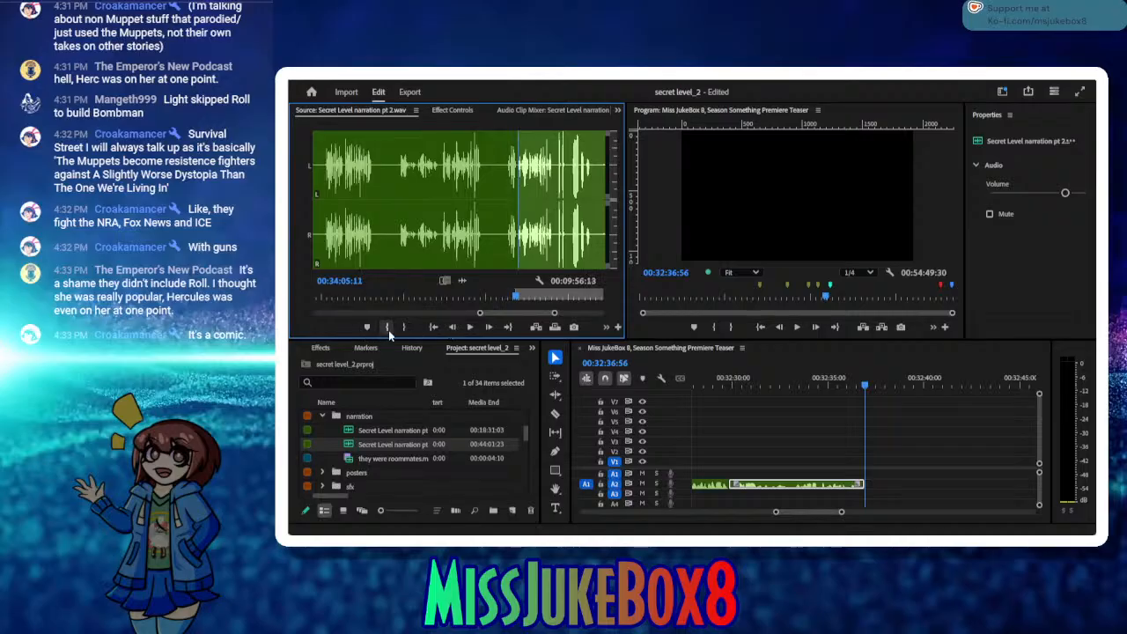
Step: Set the take's Out point at 00:34:11:12 and insert it on track A2 at 00:32:36:56
click(466, 330)
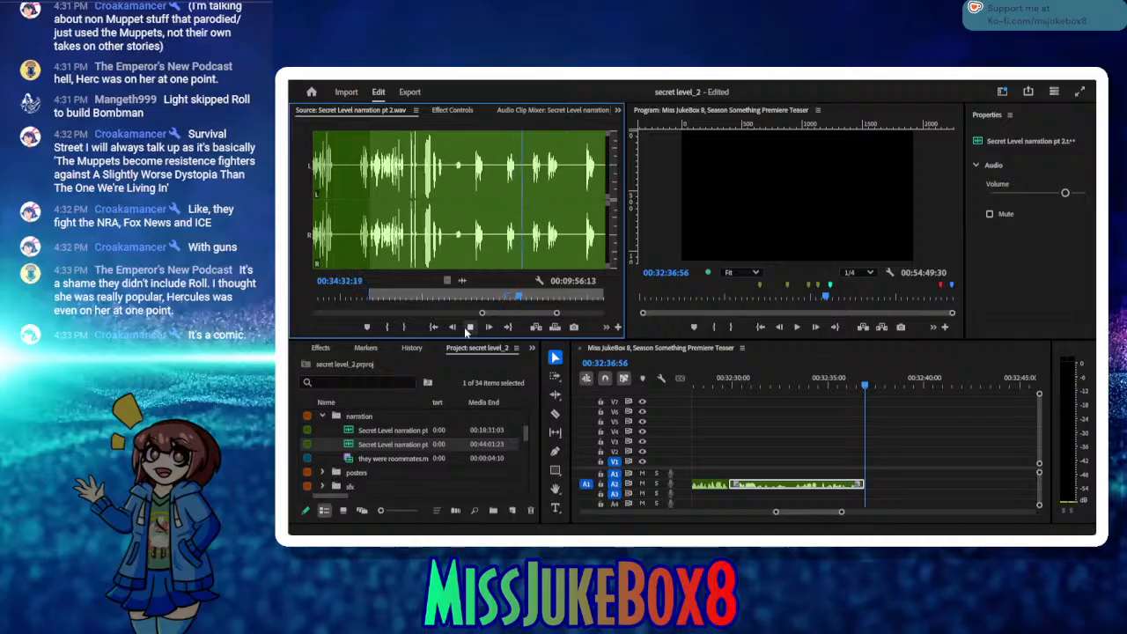
click(467, 327)
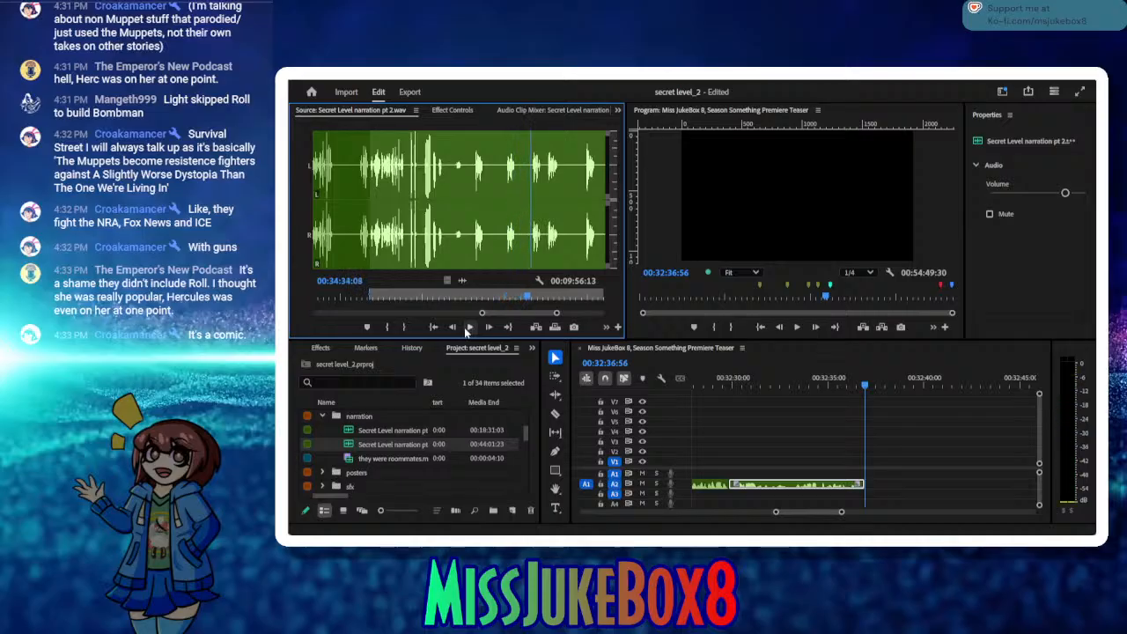
click(485, 299)
drag(415, 301, 404, 302)
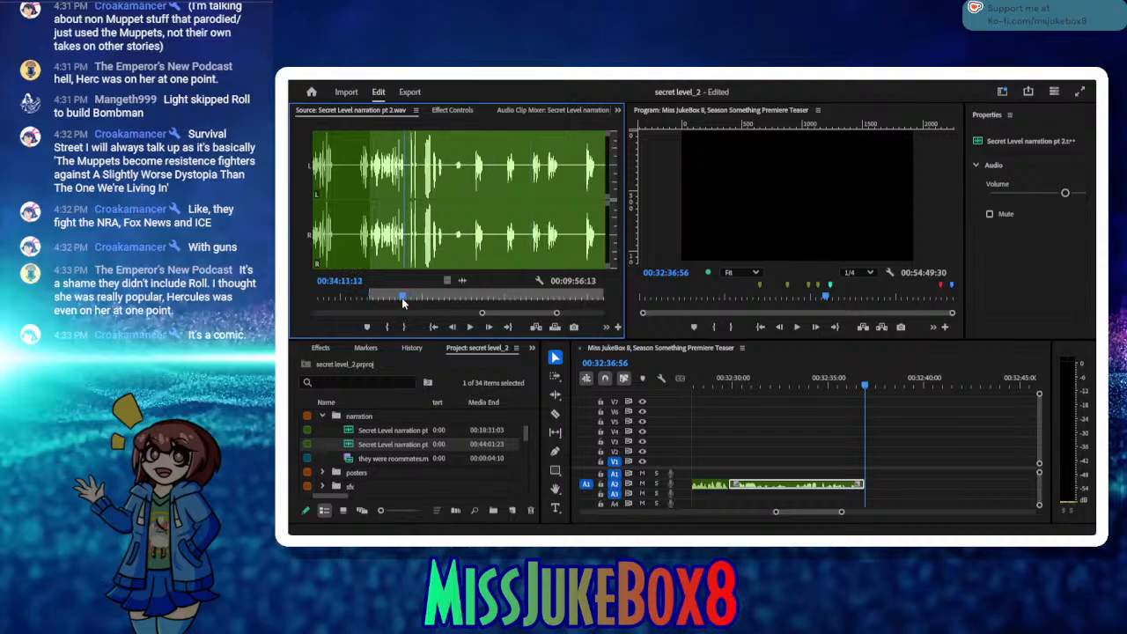
click(405, 328)
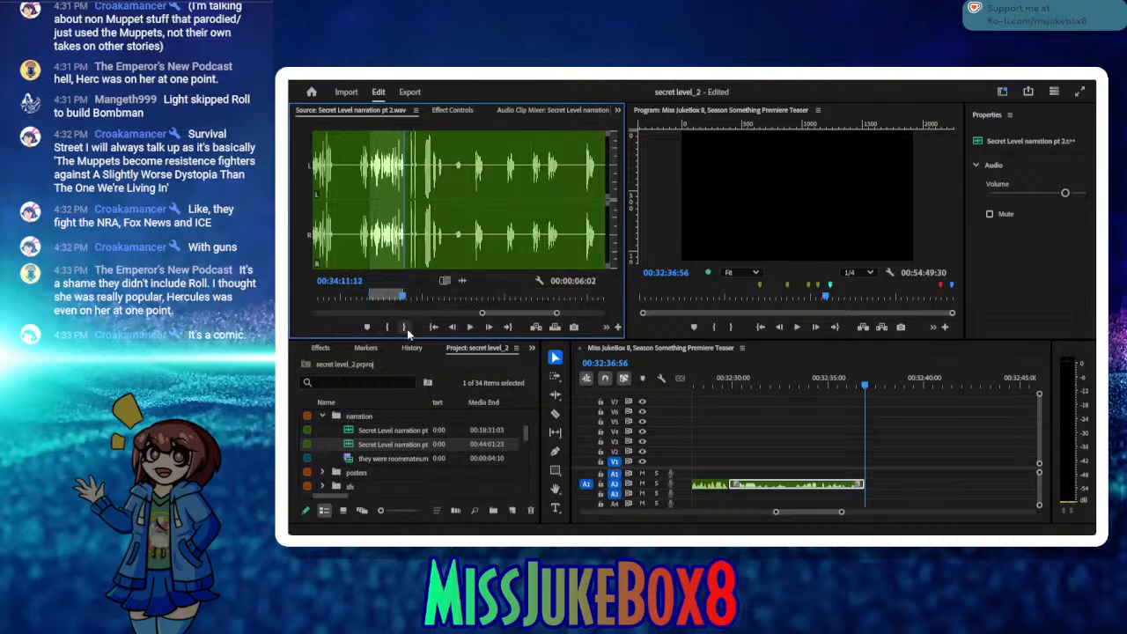
click(536, 329)
Step: Play the narration source further and mark a range from 00:34:15:02 to 00:34:21:19
click(470, 328)
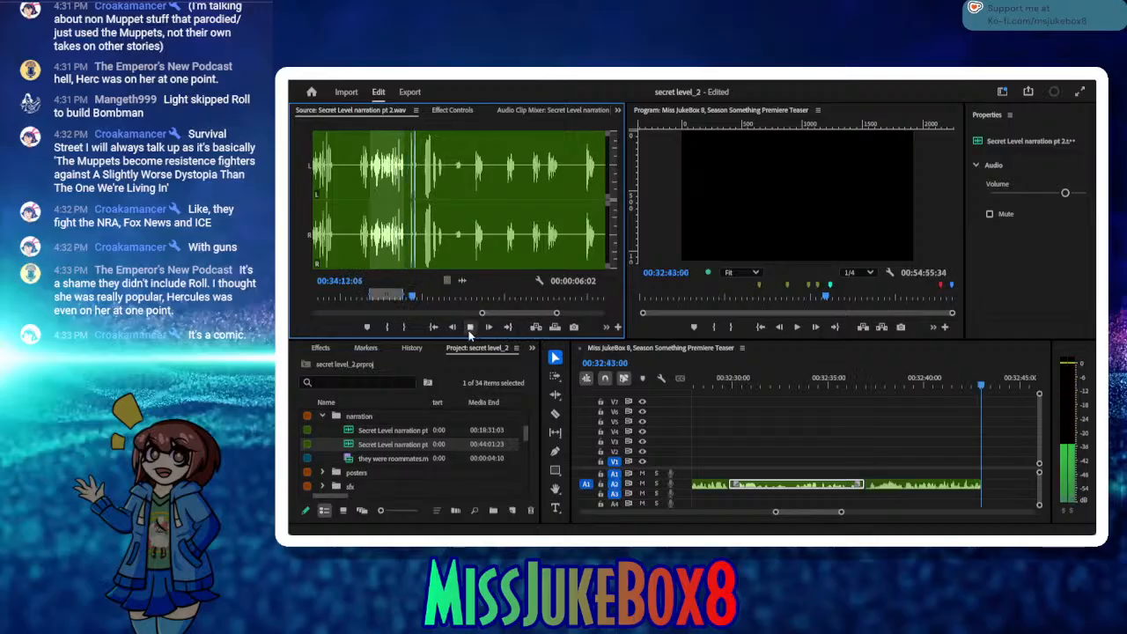
click(469, 328)
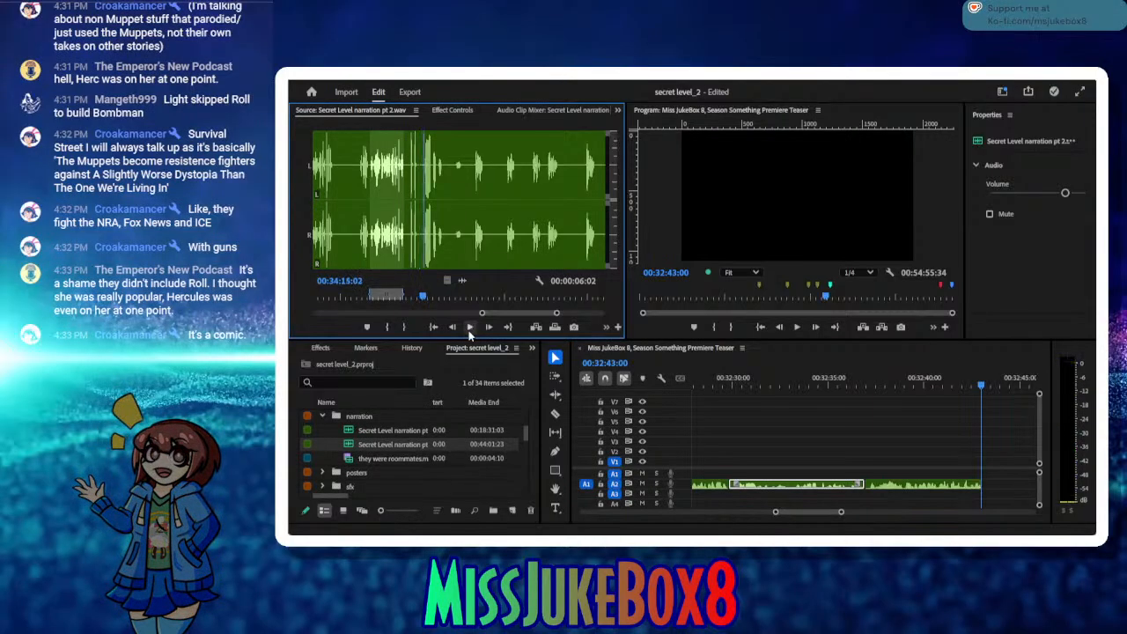
click(386, 326)
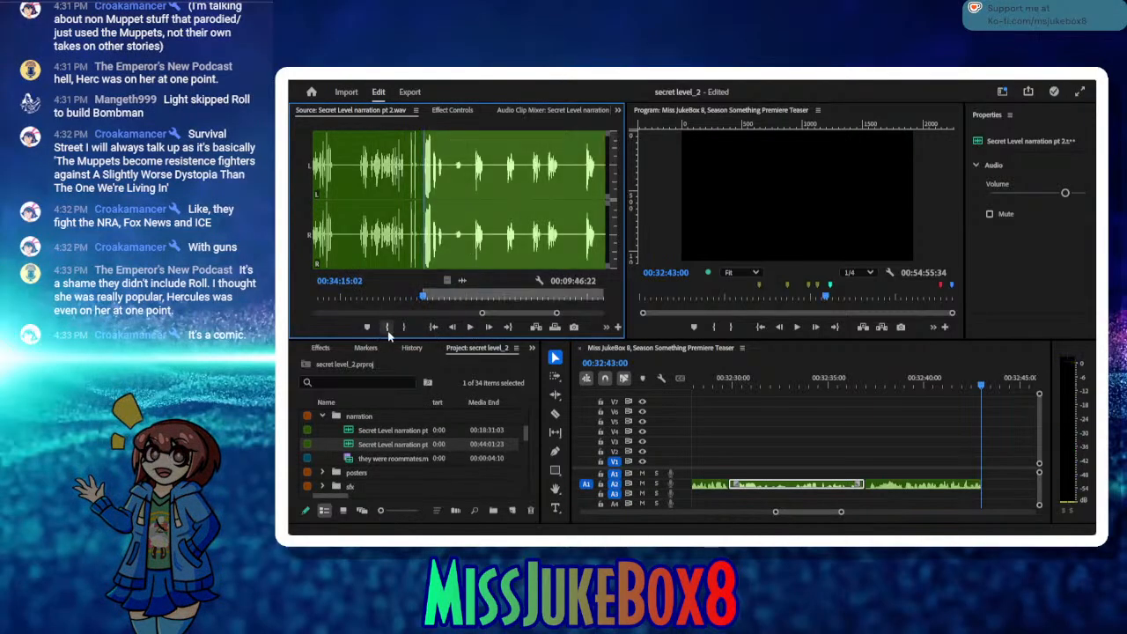
click(470, 328)
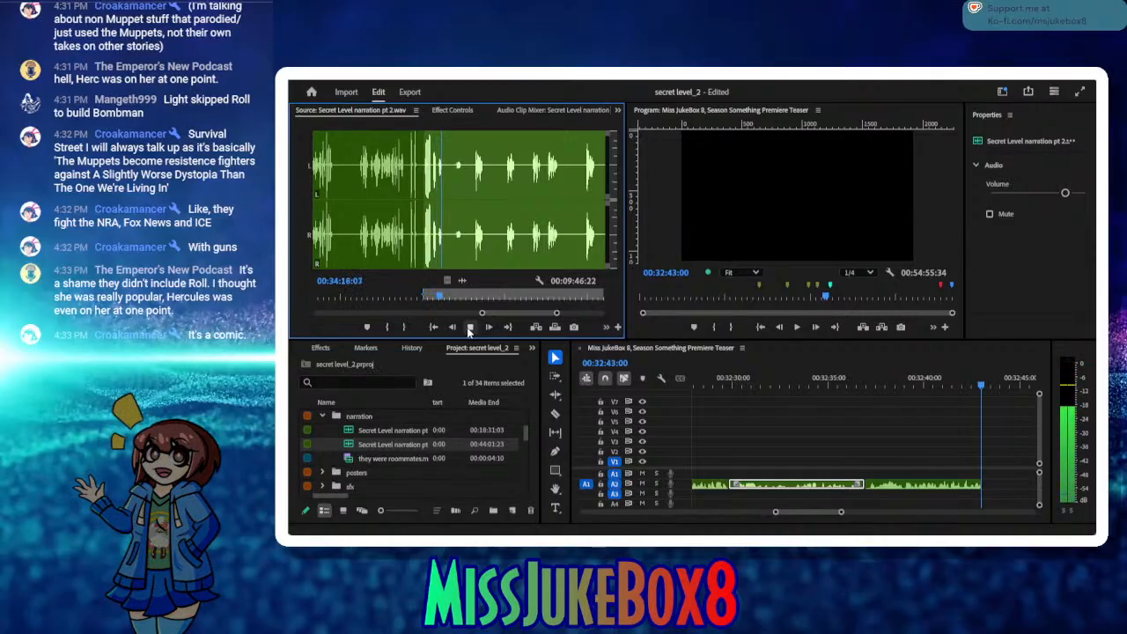
click(470, 328)
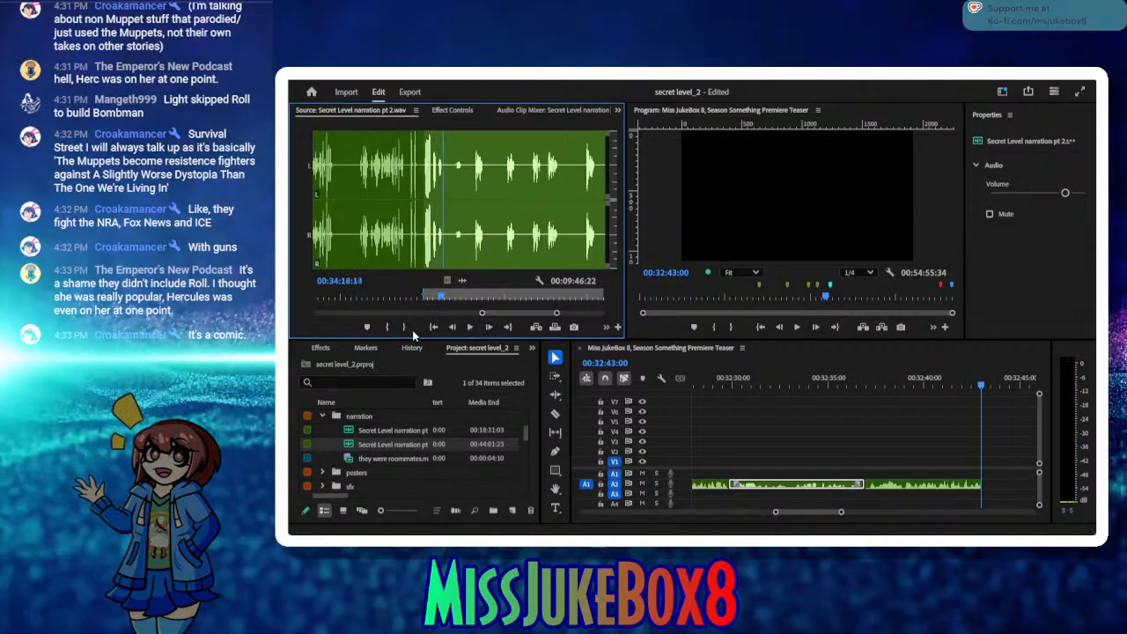
click(469, 328)
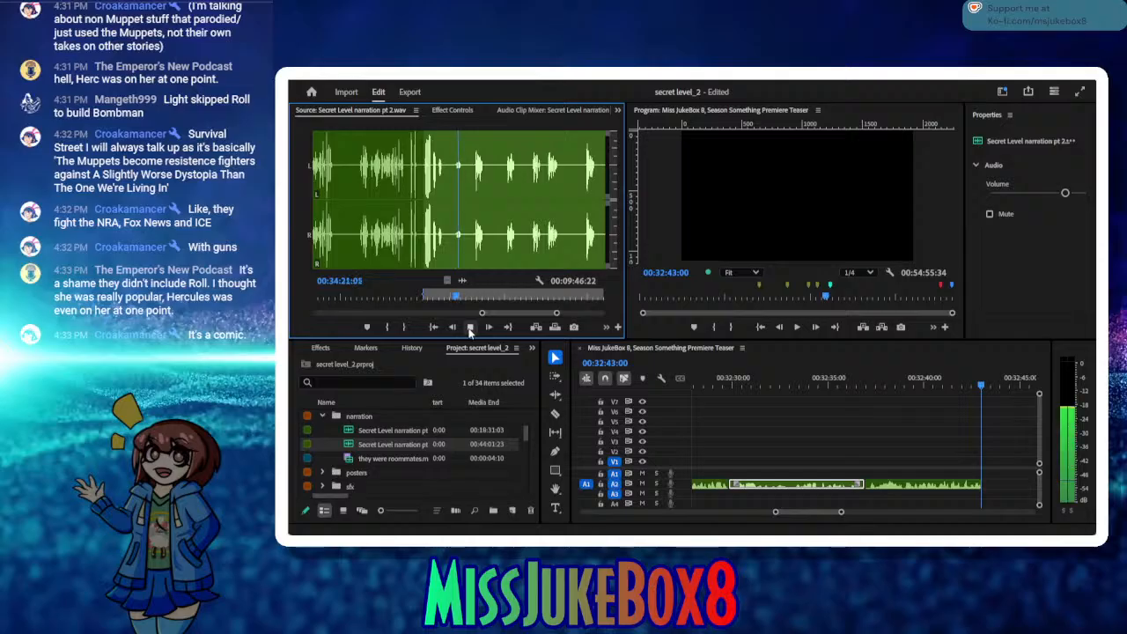
click(469, 328)
click(405, 328)
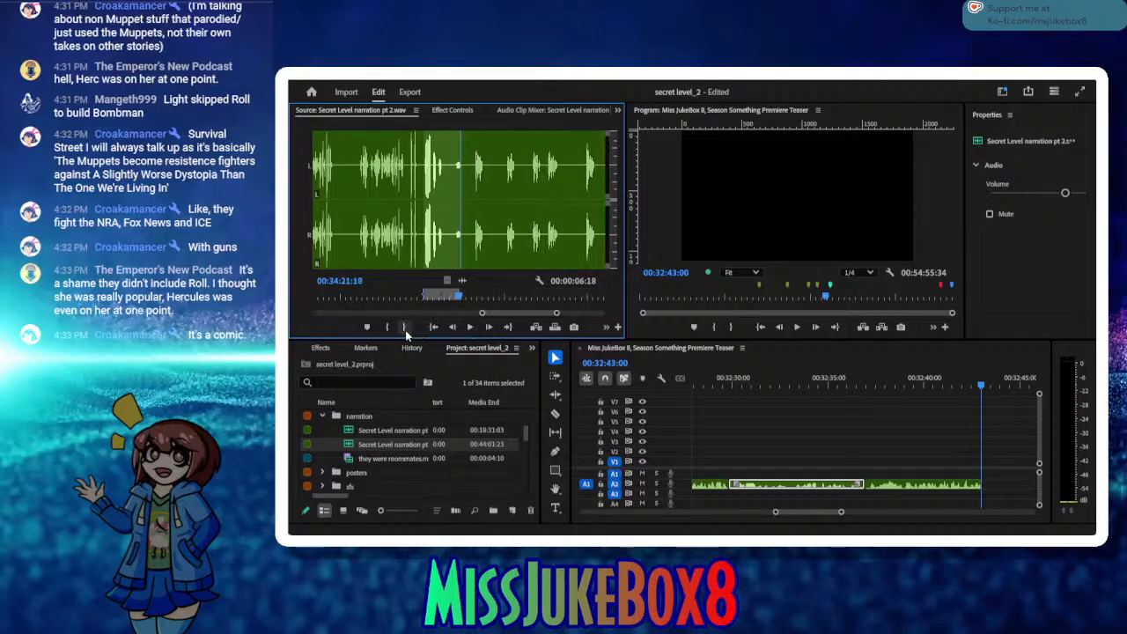
Step: Select the newly inserted narration clip on track A2 and save the project
click(889, 487)
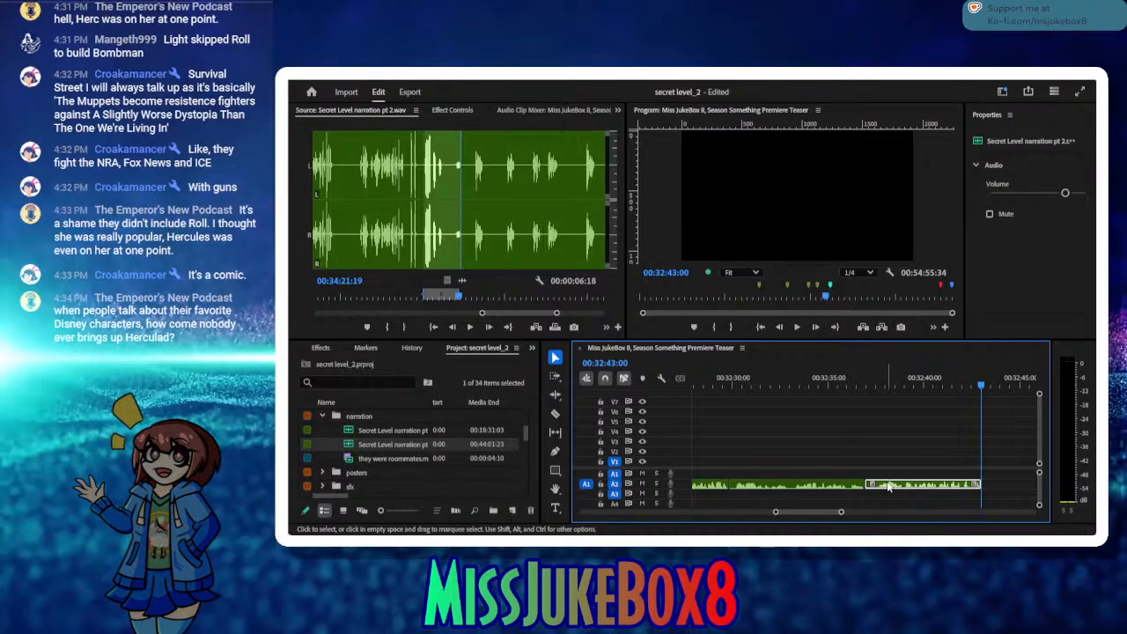
drag(889, 487, 890, 487)
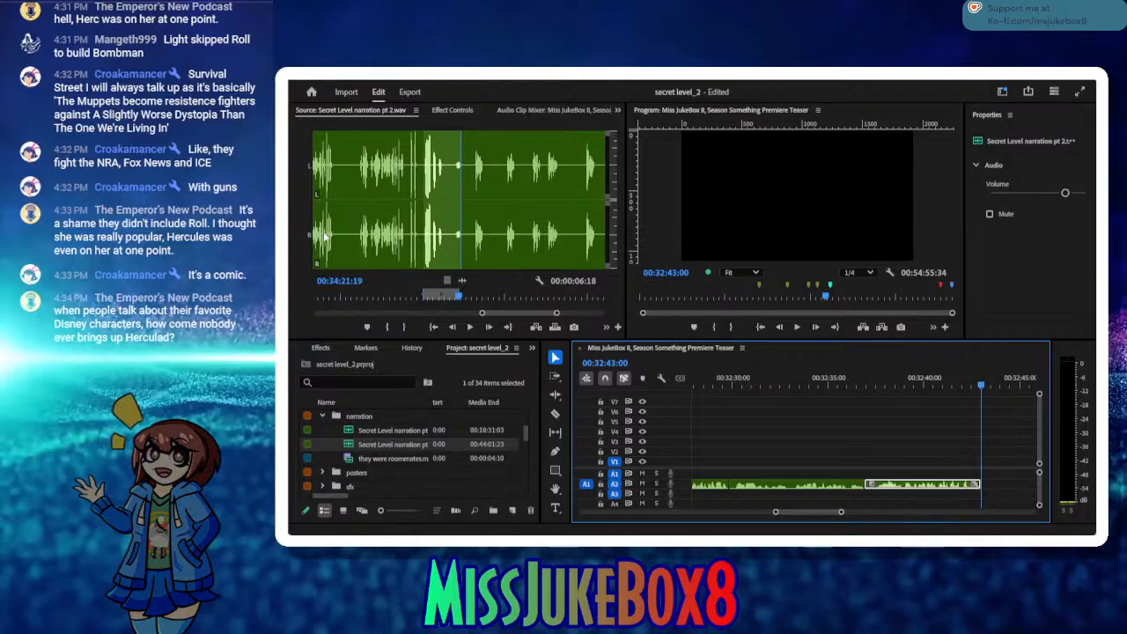
key(ctrl+s)
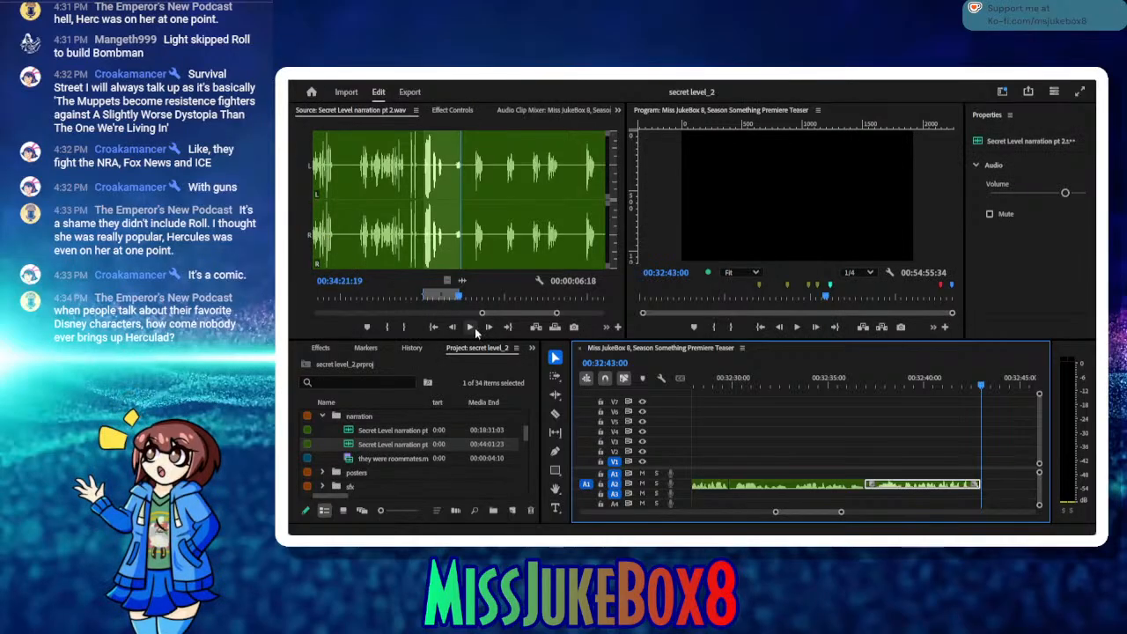
Step: Listen to the narration source from 00:34:21:19 to 00:34:48:03 to compare the short retakes
click(471, 327)
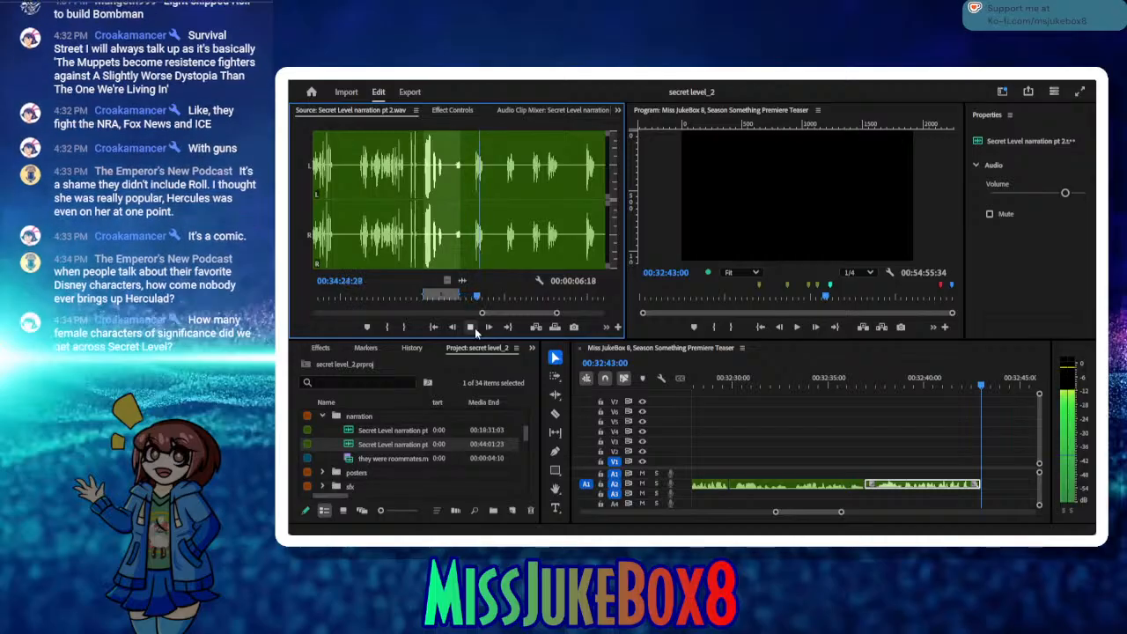
click(472, 327)
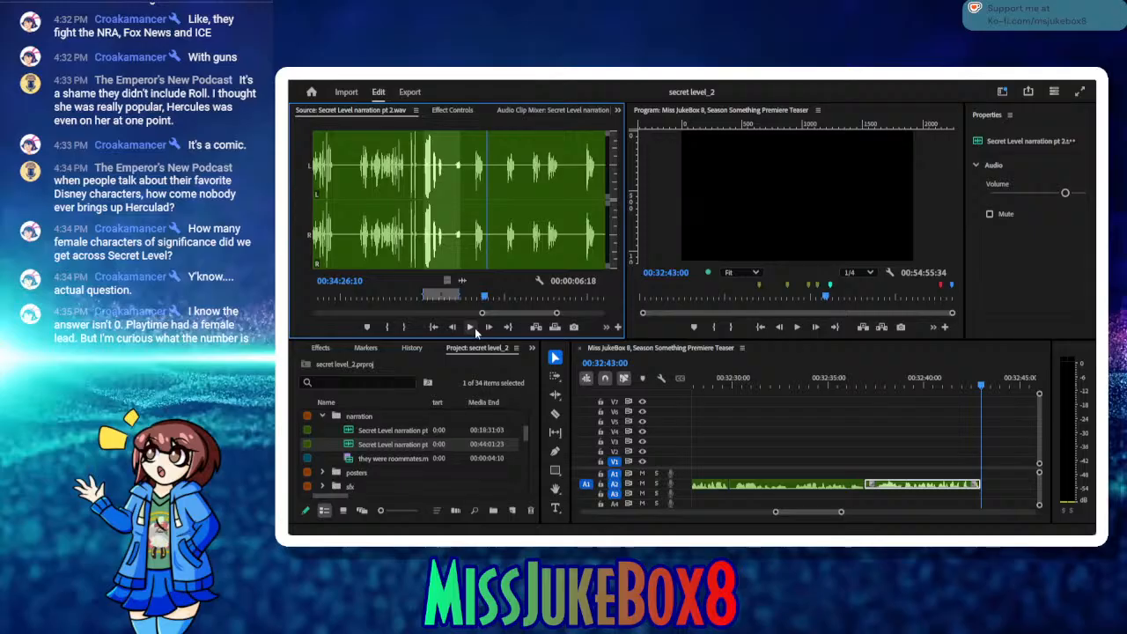
click(474, 330)
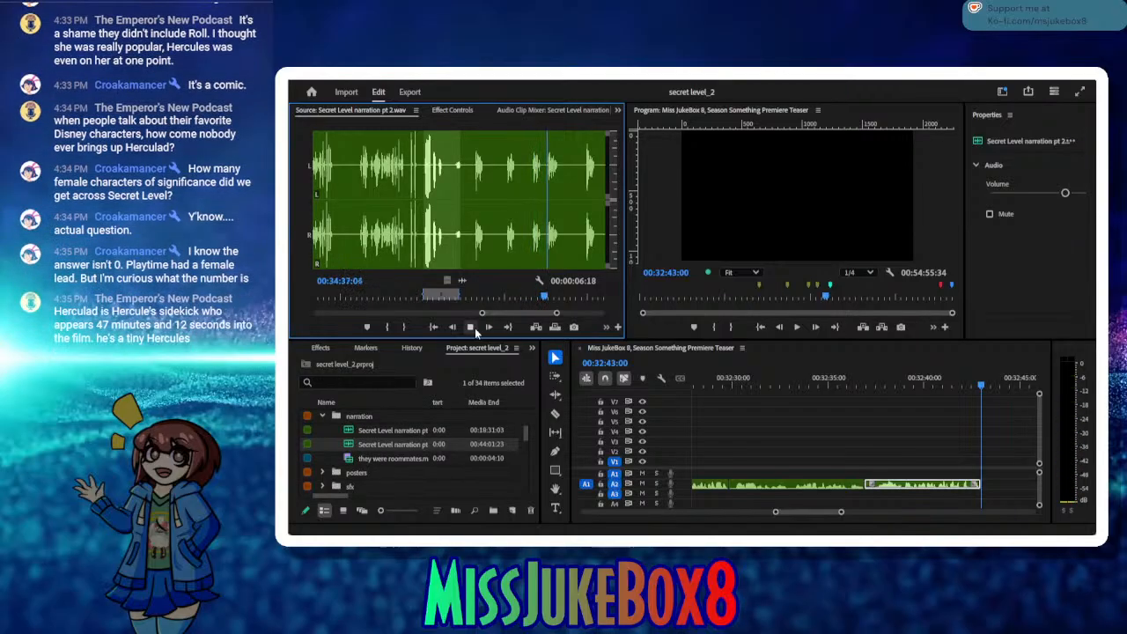
click(473, 327)
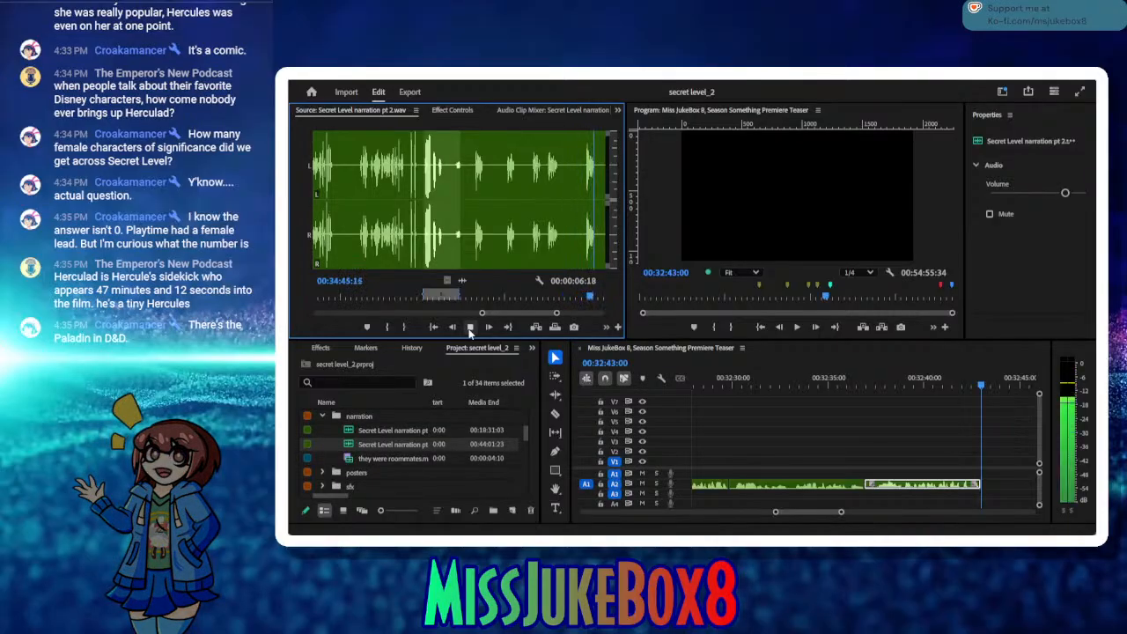
click(470, 327)
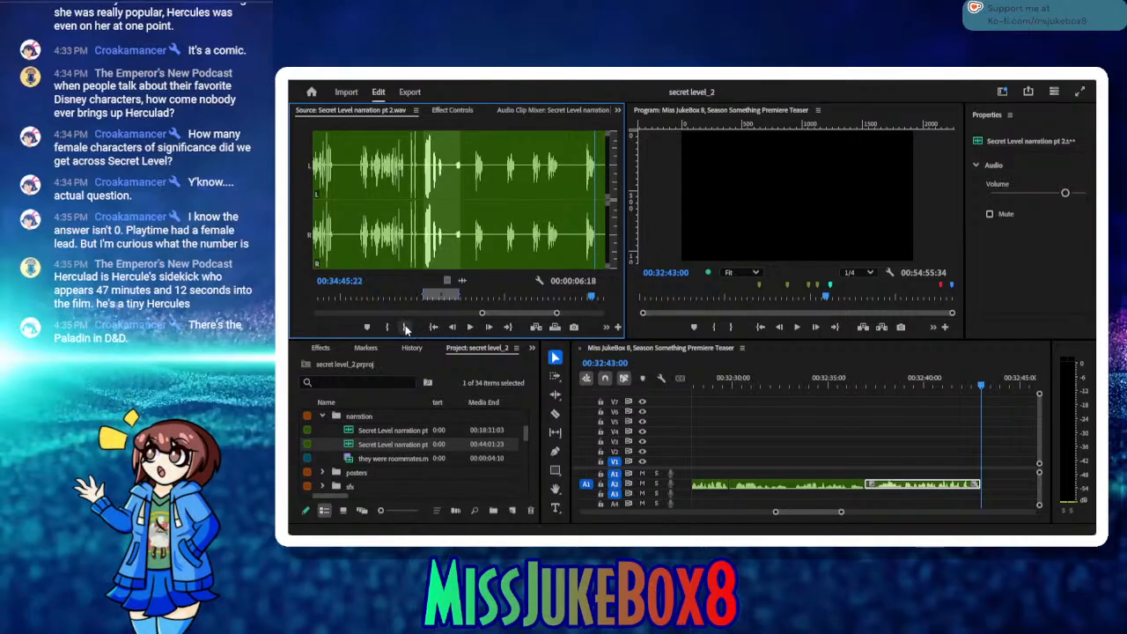
click(471, 328)
click(471, 328)
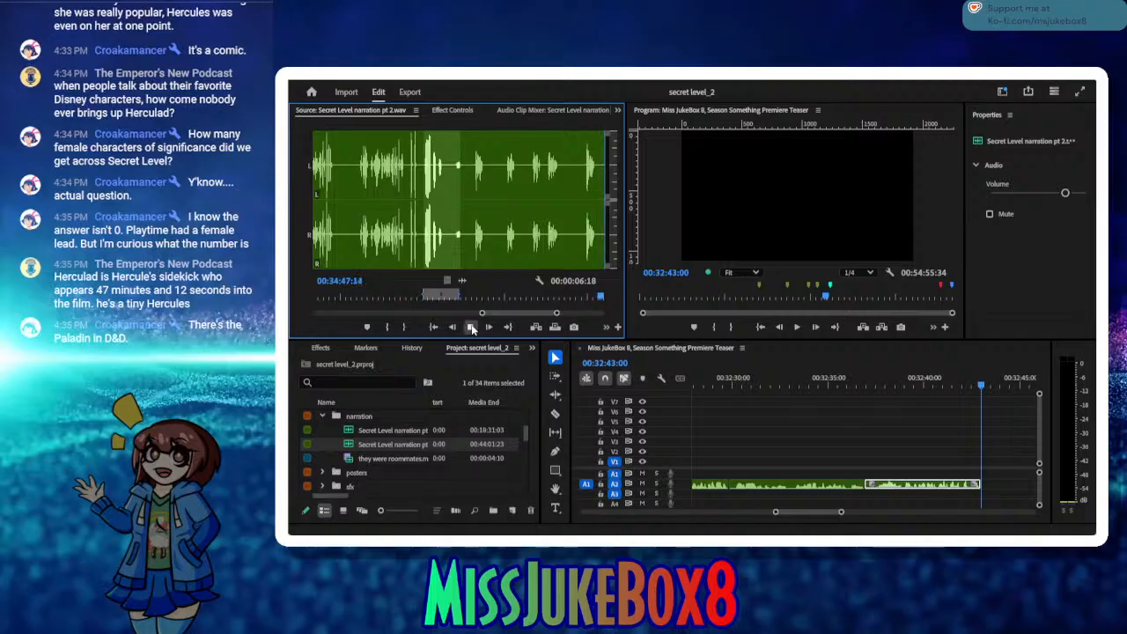
click(472, 329)
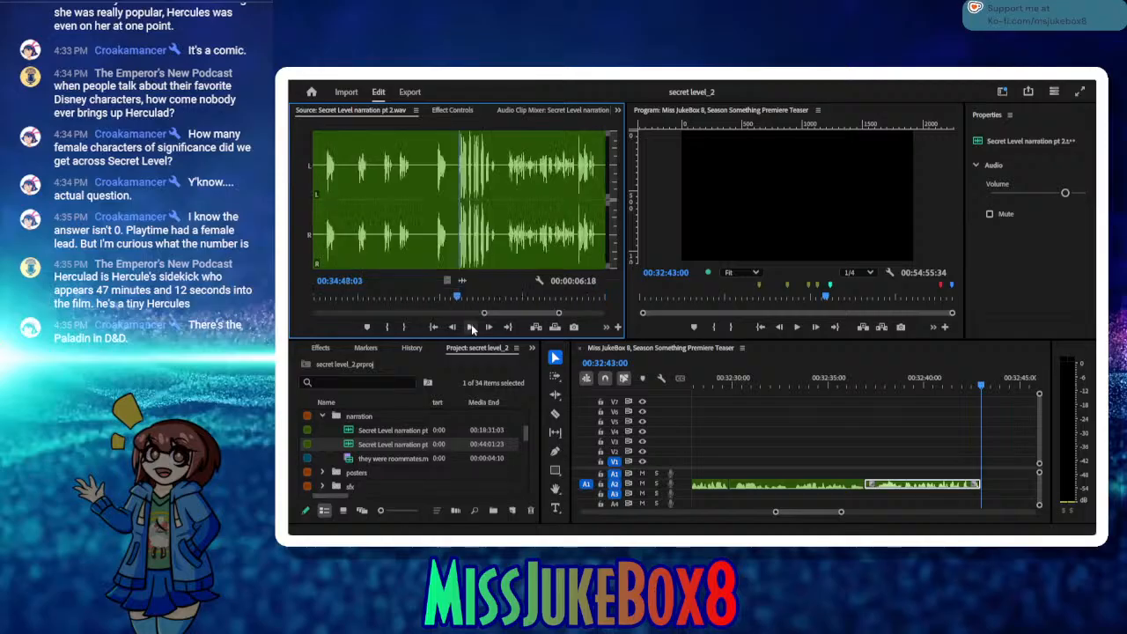
Step: Return to the earlier short retake in the narration source and mark it from 00:34:37:03 to 00:34:39:03
drag(458, 297, 397, 296)
click(470, 329)
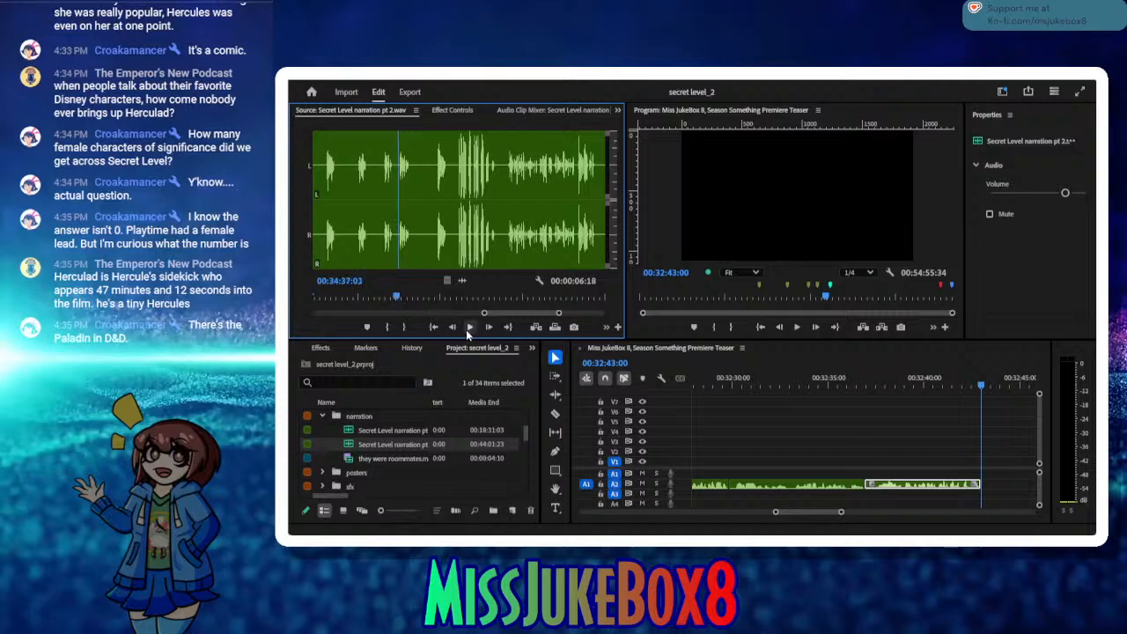
click(386, 328)
click(470, 328)
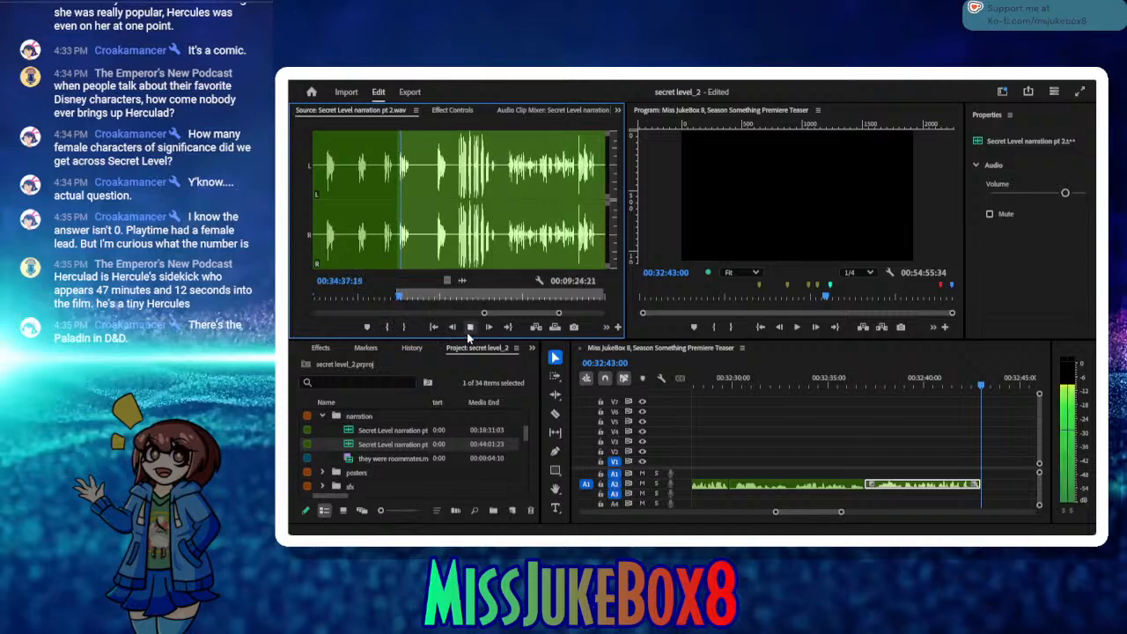
click(470, 328)
click(406, 327)
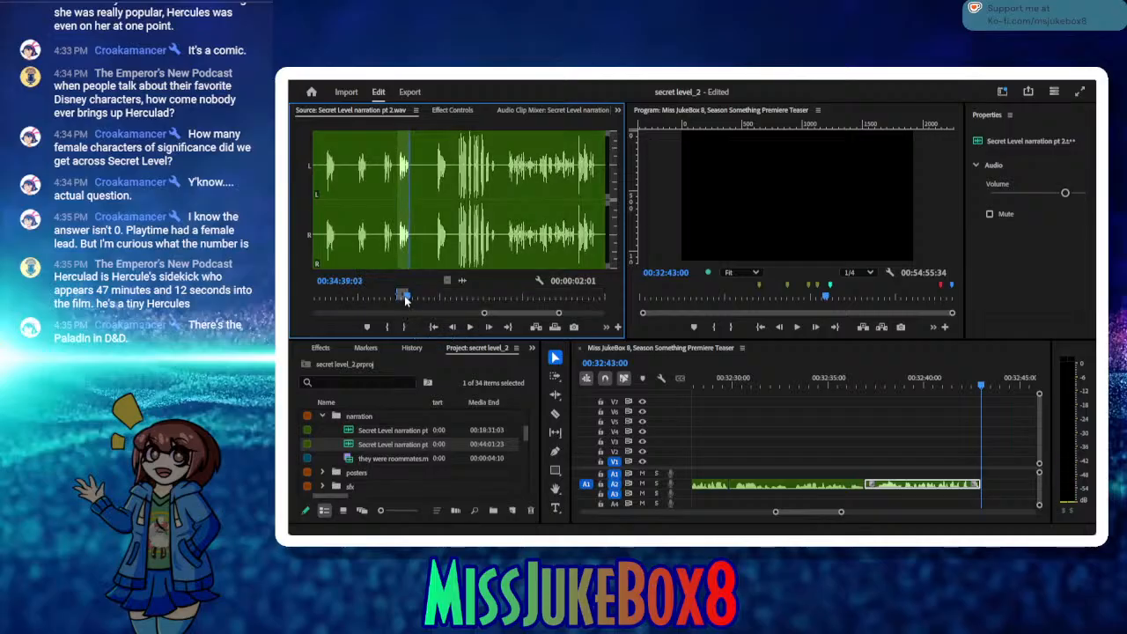
Step: Replay the short retake in the narration source, move its range start to 00:34:37:06 and insert it at 00:32:43:00
drag(405, 300, 379, 292)
click(470, 329)
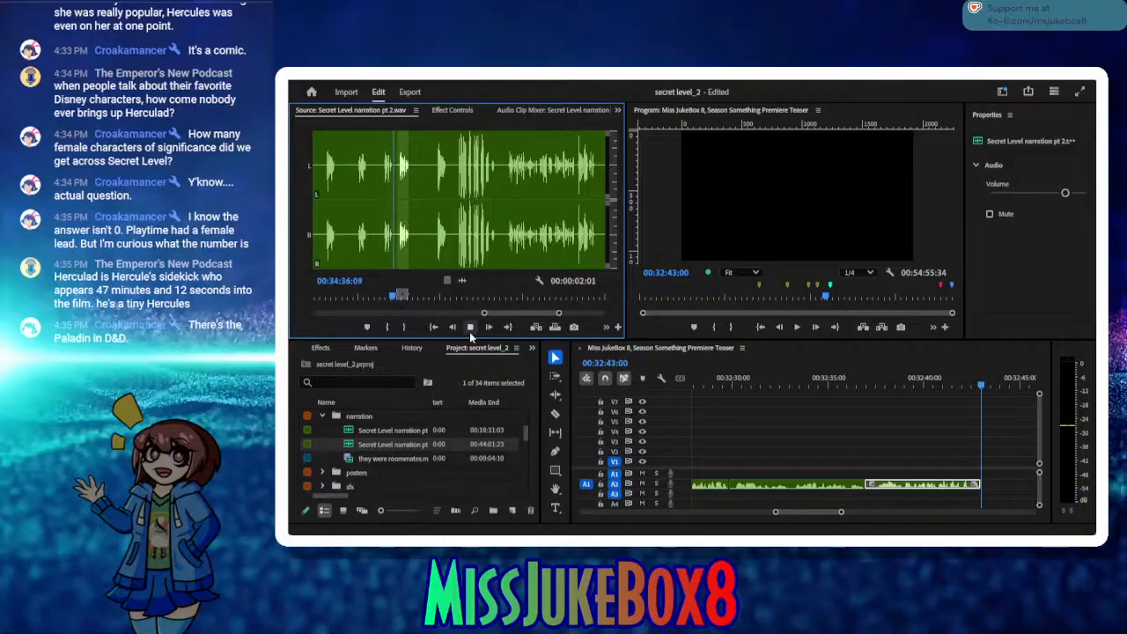
click(470, 328)
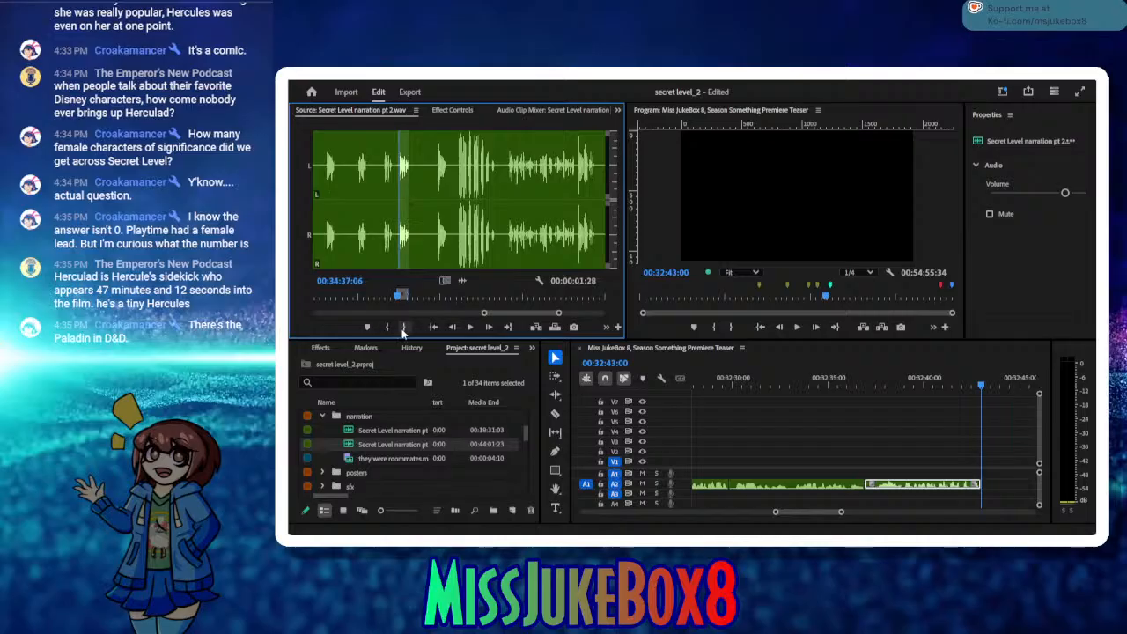
click(470, 327)
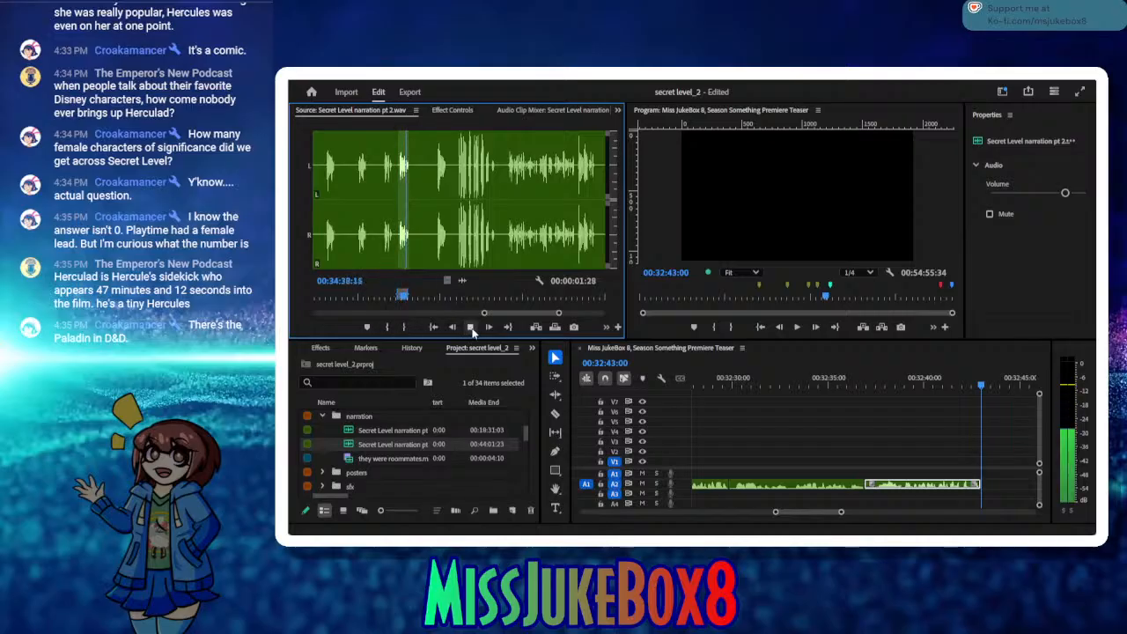
click(470, 328)
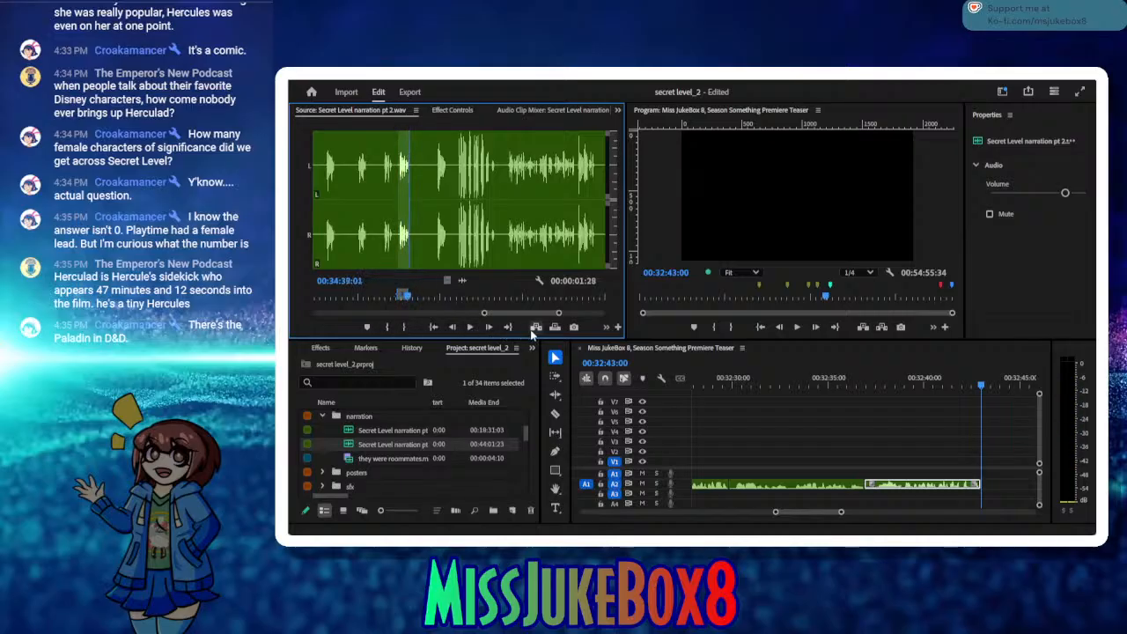
click(536, 327)
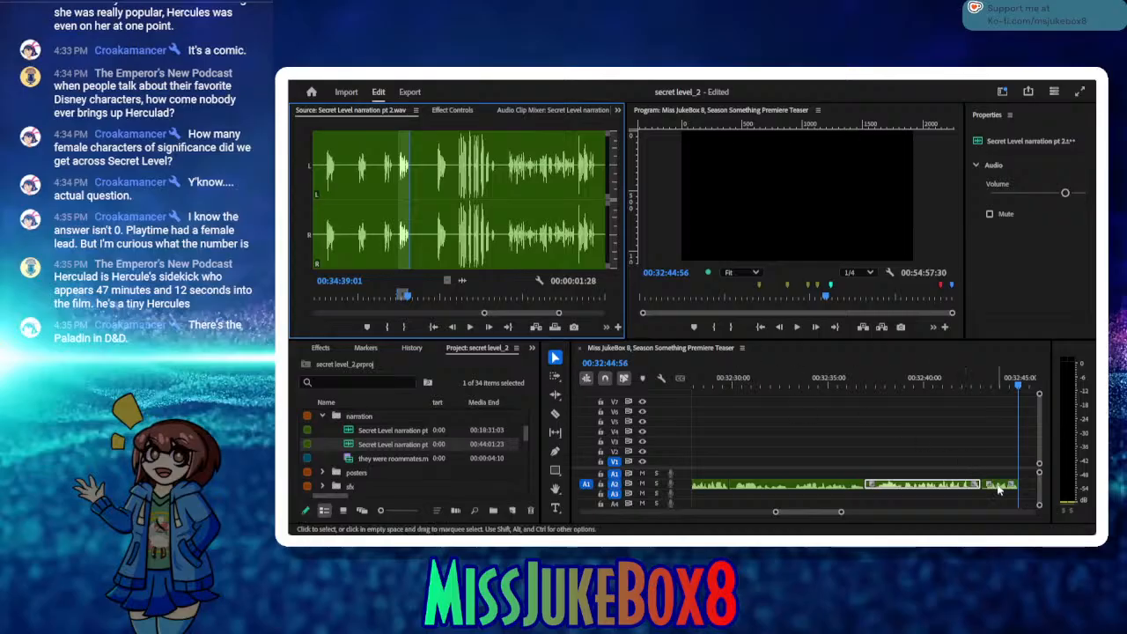
Step: Move the inserted retake to track A3, slightly overlapping the end of the A2 narration, and play the transition
drag(998, 492, 994, 504)
click(941, 383)
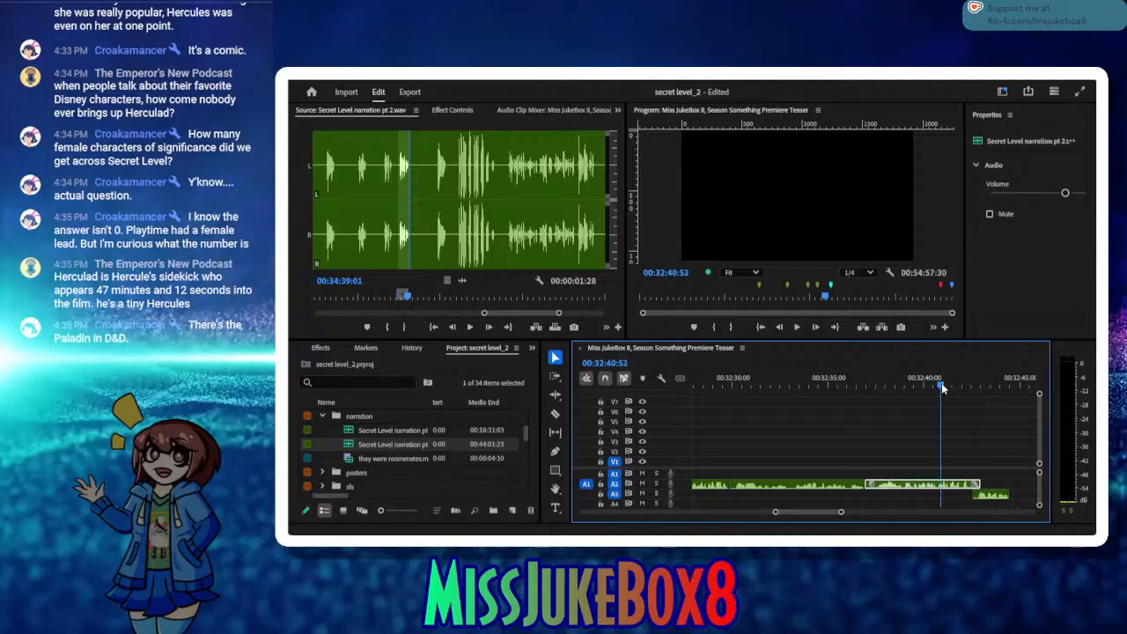
click(815, 327)
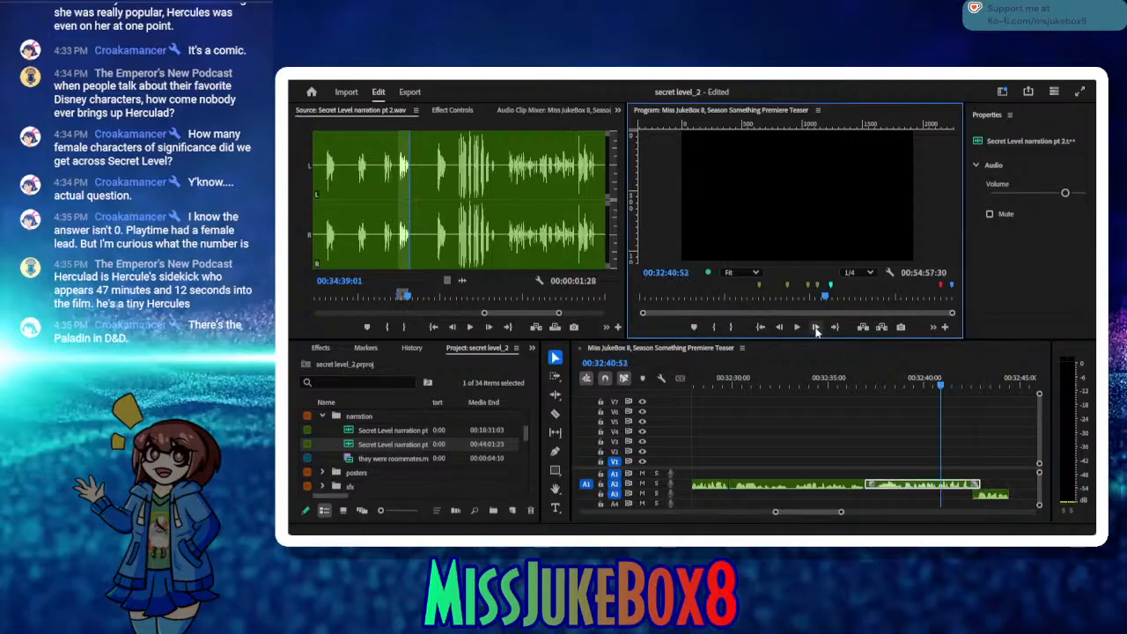
click(798, 327)
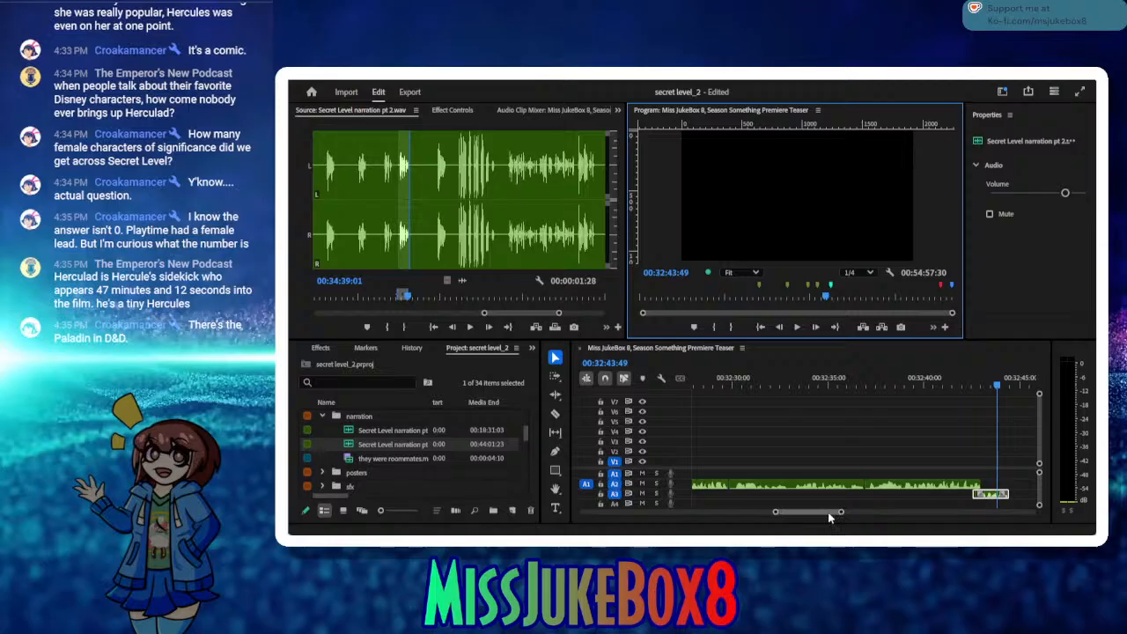
Step: Shift the retake later on track A3 and mark the narration source from 00:34:14:28 to 00:34:19:10
drag(827, 513, 962, 504)
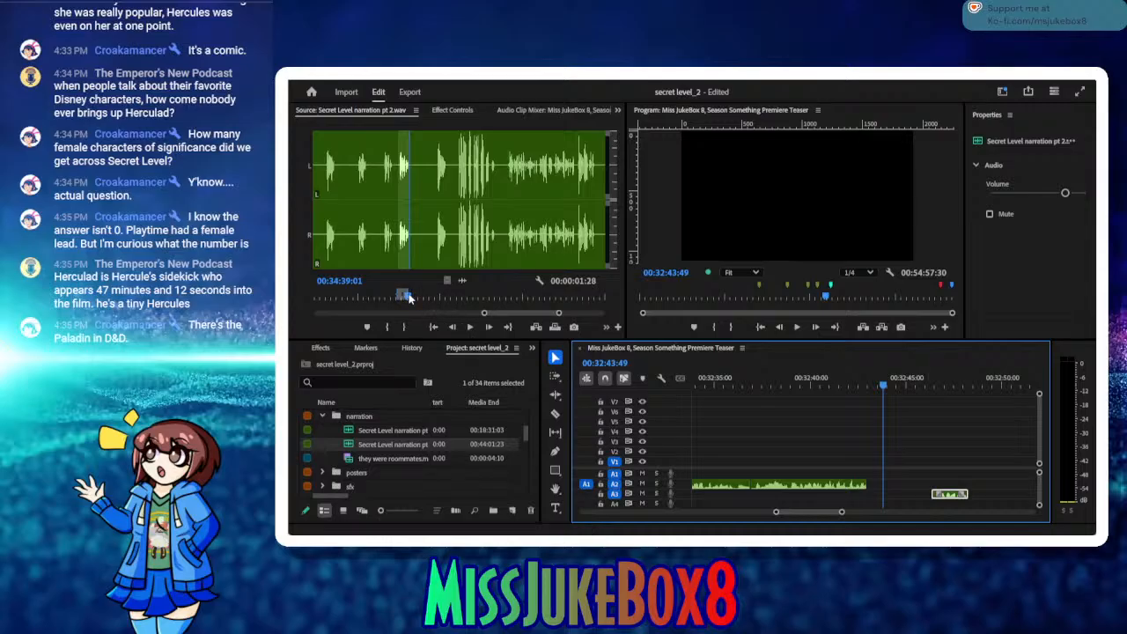
drag(409, 298, 313, 300)
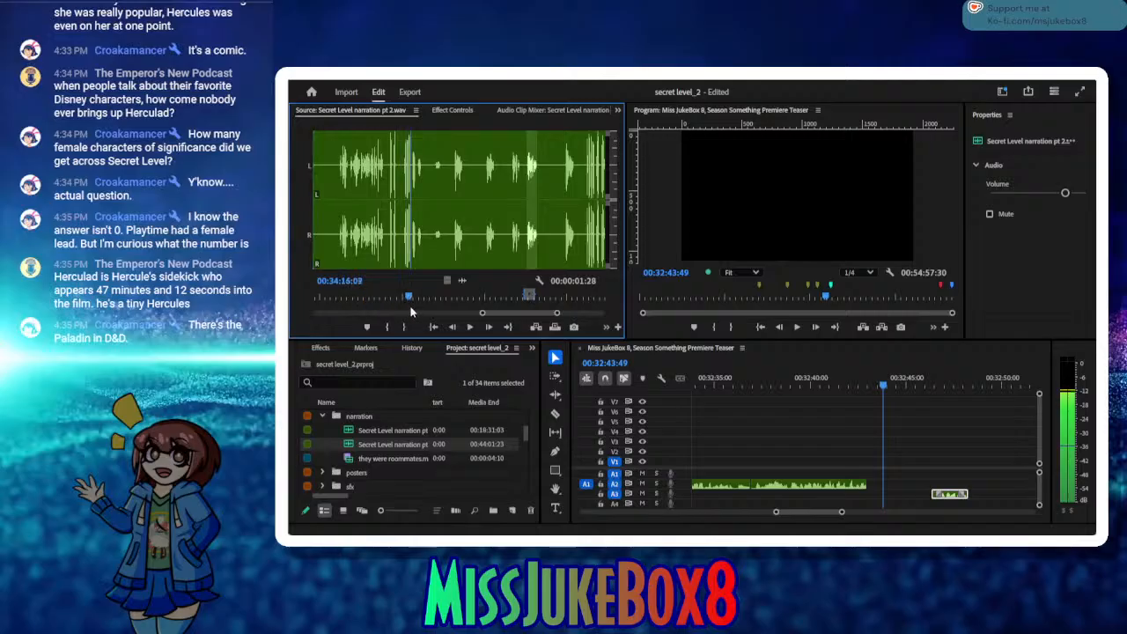
click(469, 327)
click(469, 327)
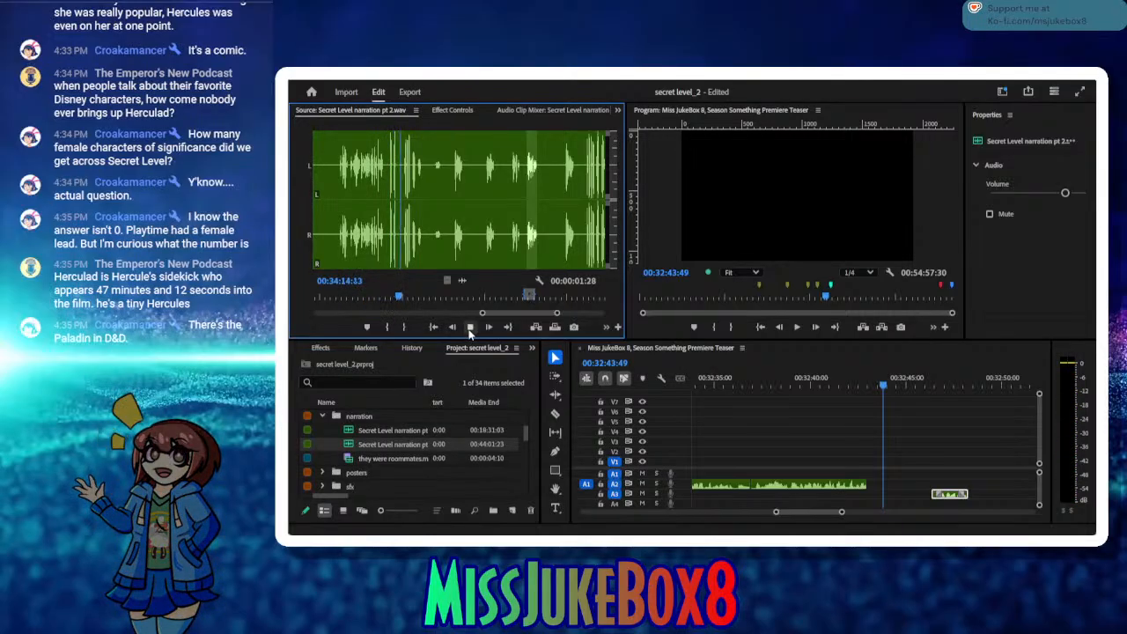
click(469, 327)
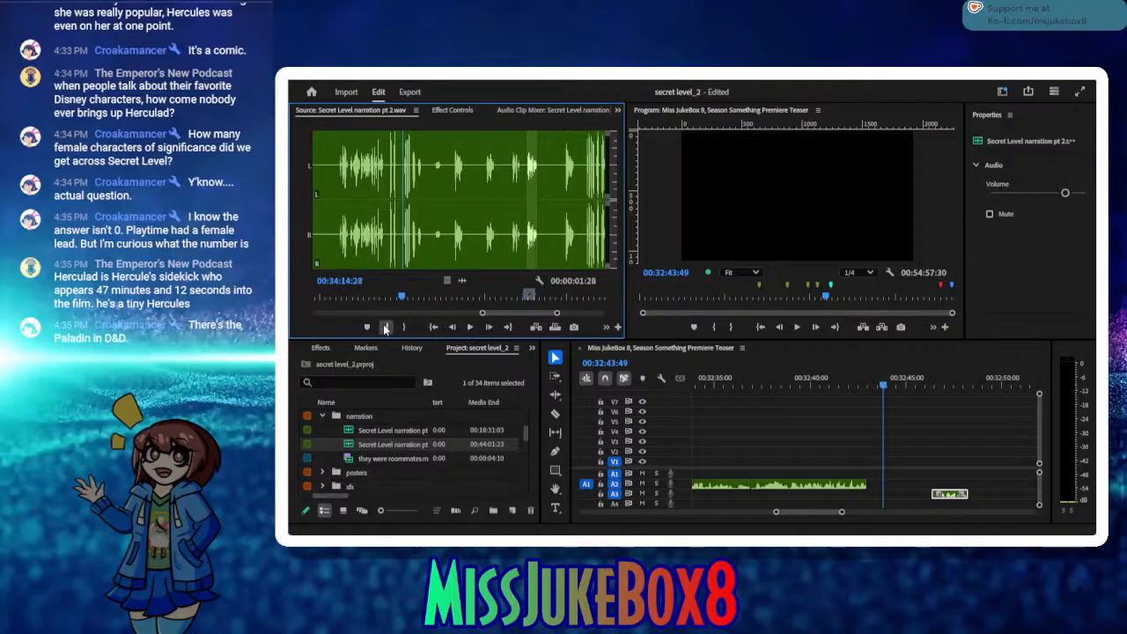
click(385, 327)
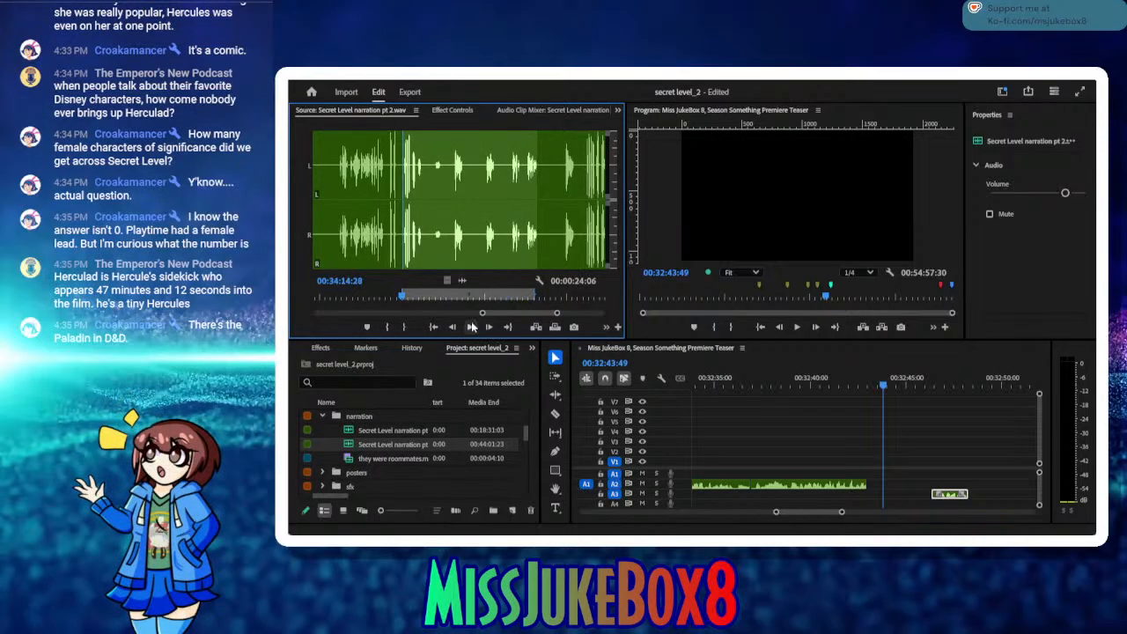
click(471, 326)
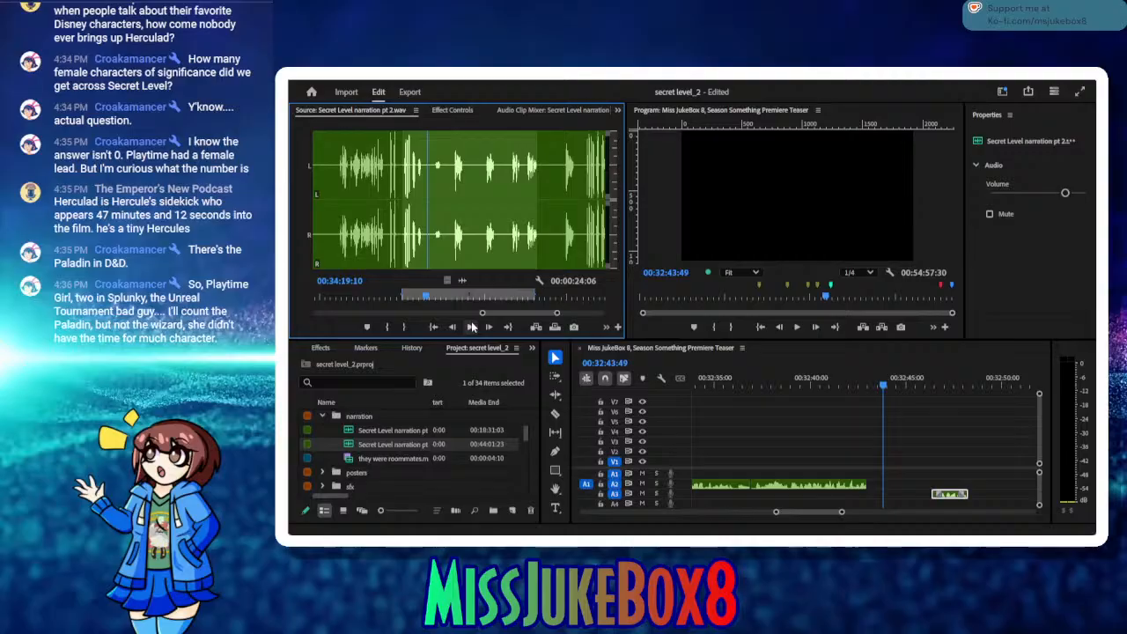
click(404, 327)
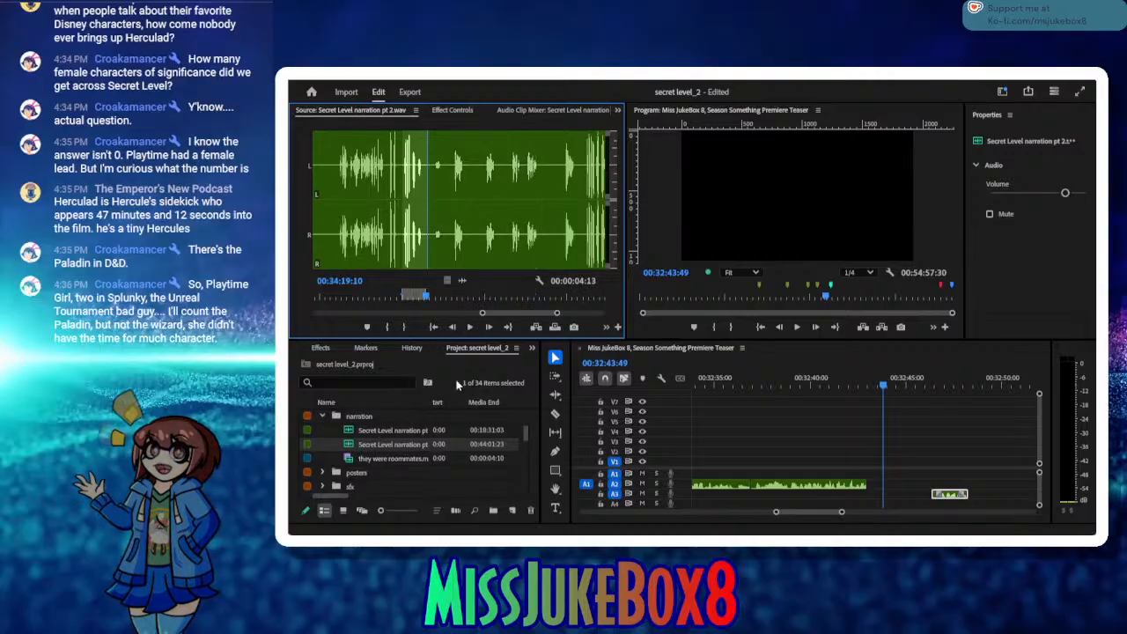
Step: Insert the marked narration on track A2 directly against the preceding clip without a gap and play across the cut
click(535, 327)
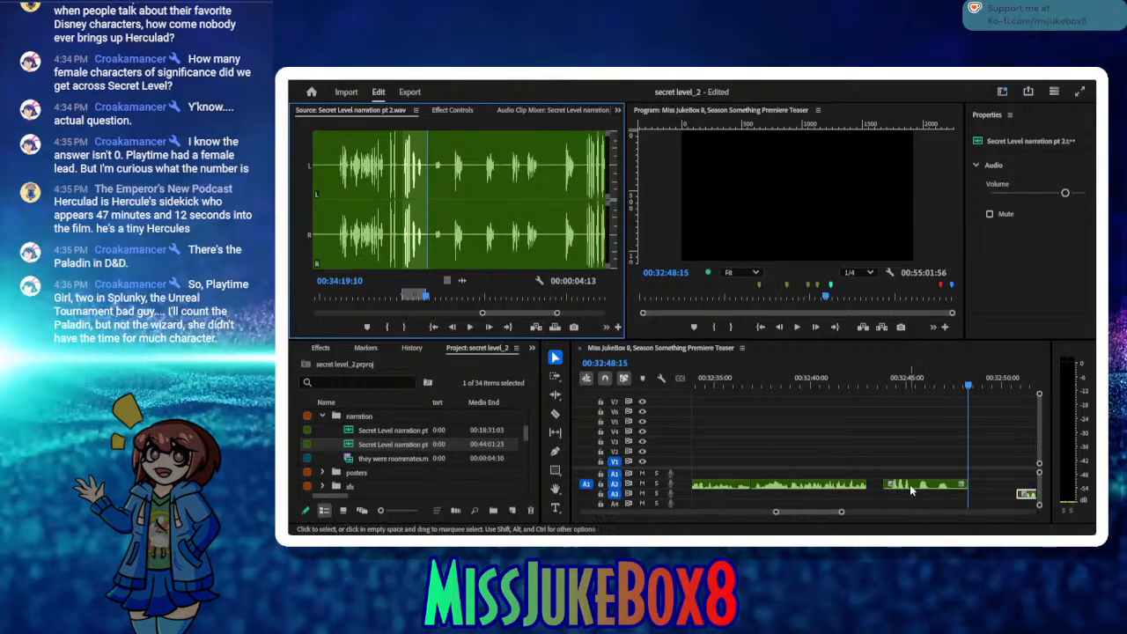
drag(909, 484, 899, 484)
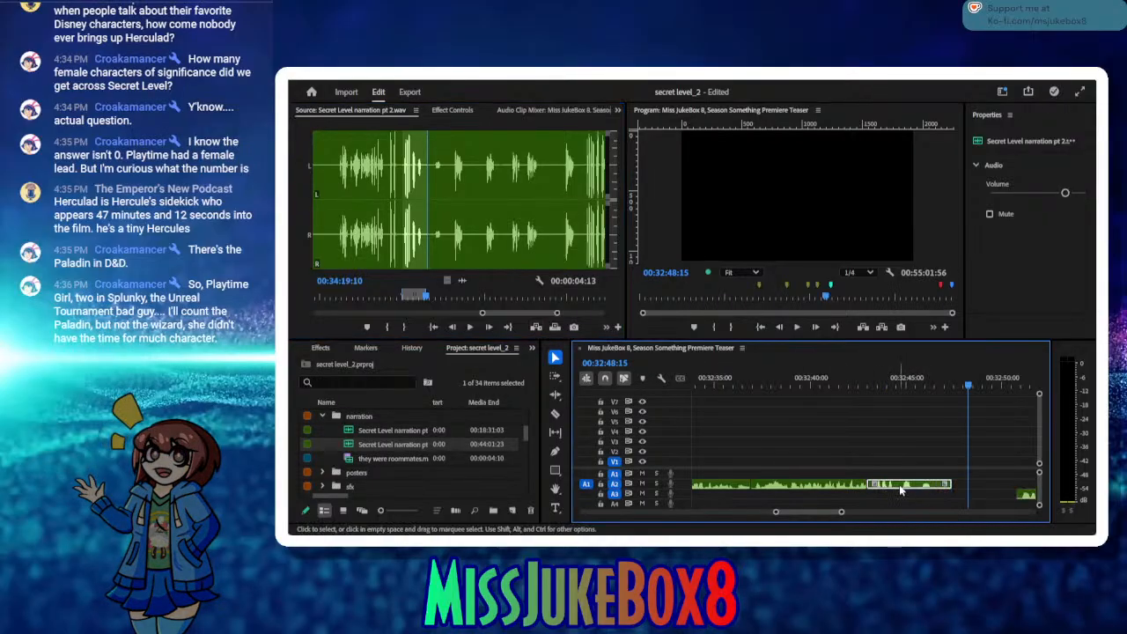
drag(848, 387, 857, 386)
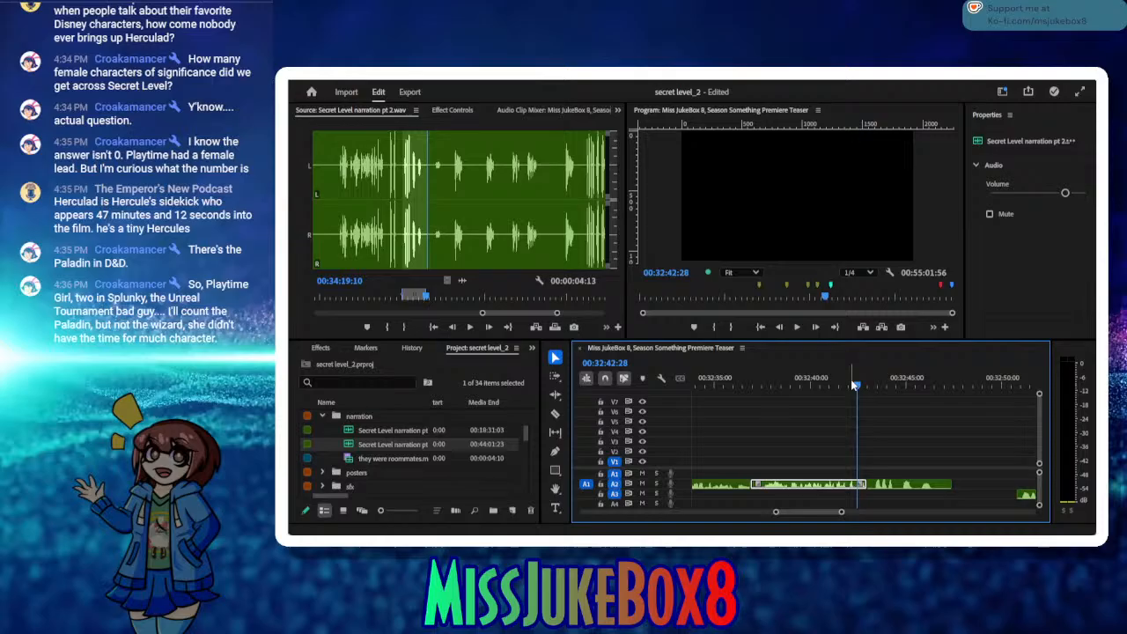
click(795, 329)
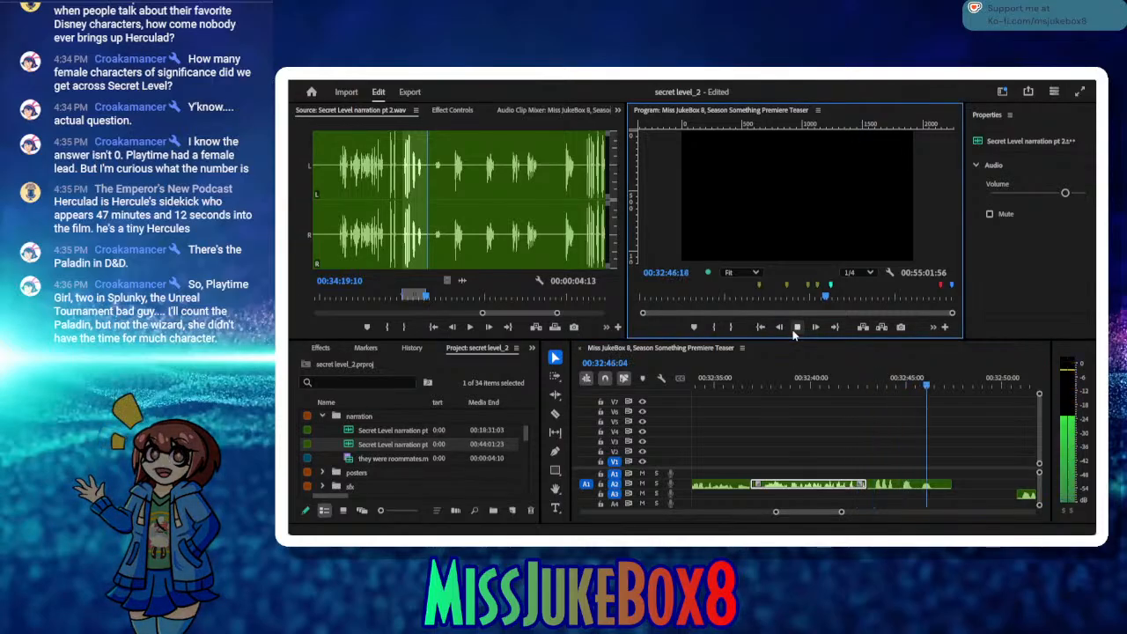
click(796, 329)
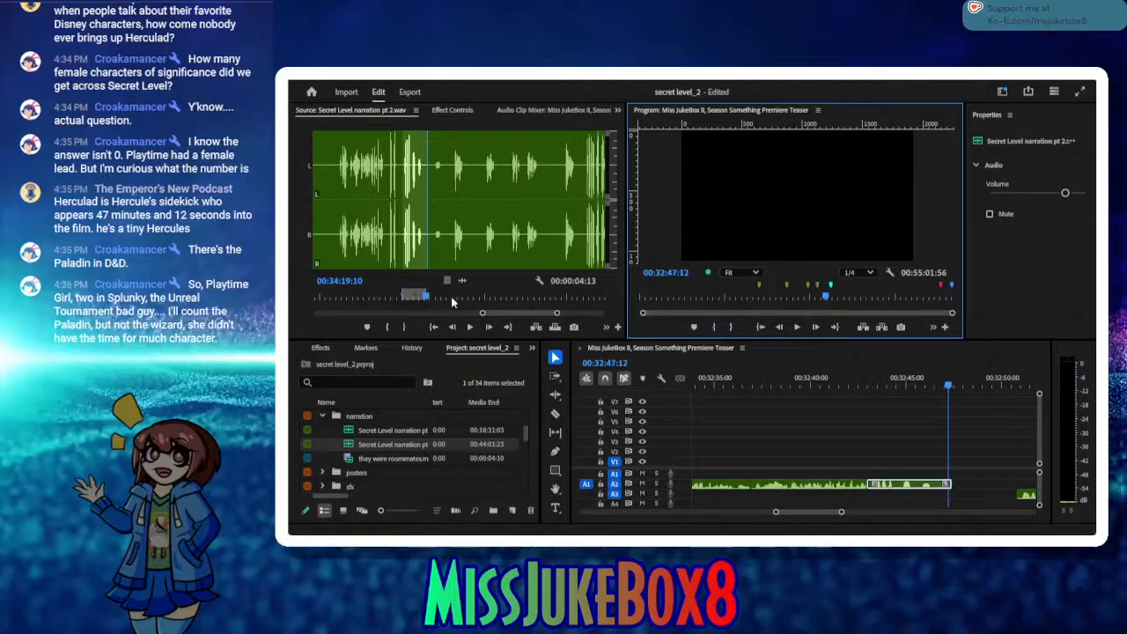
Step: Audition the brief fragment that follows in the narration source and mark it from 00:34:20:20 to 00:34:21:21
drag(452, 302, 436, 300)
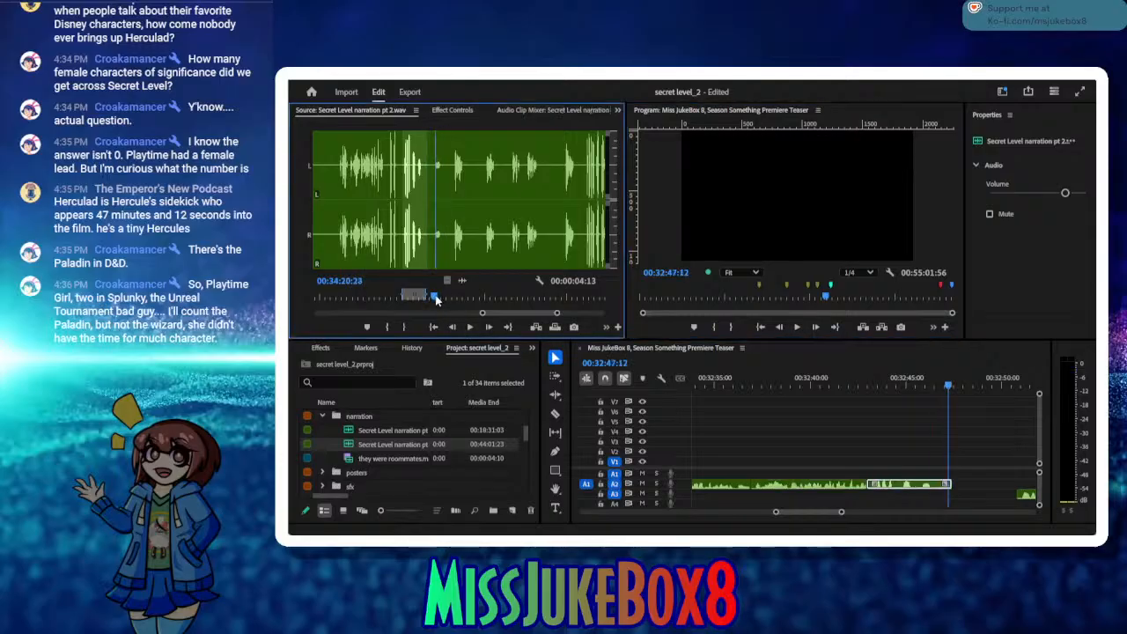
click(388, 327)
click(469, 329)
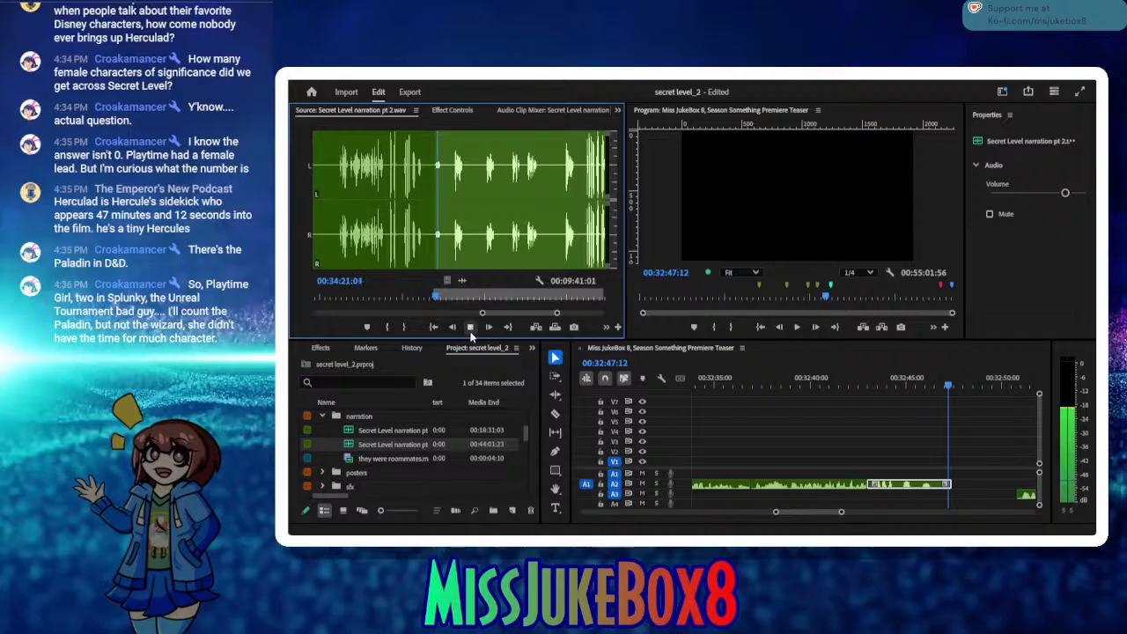
click(469, 328)
click(404, 327)
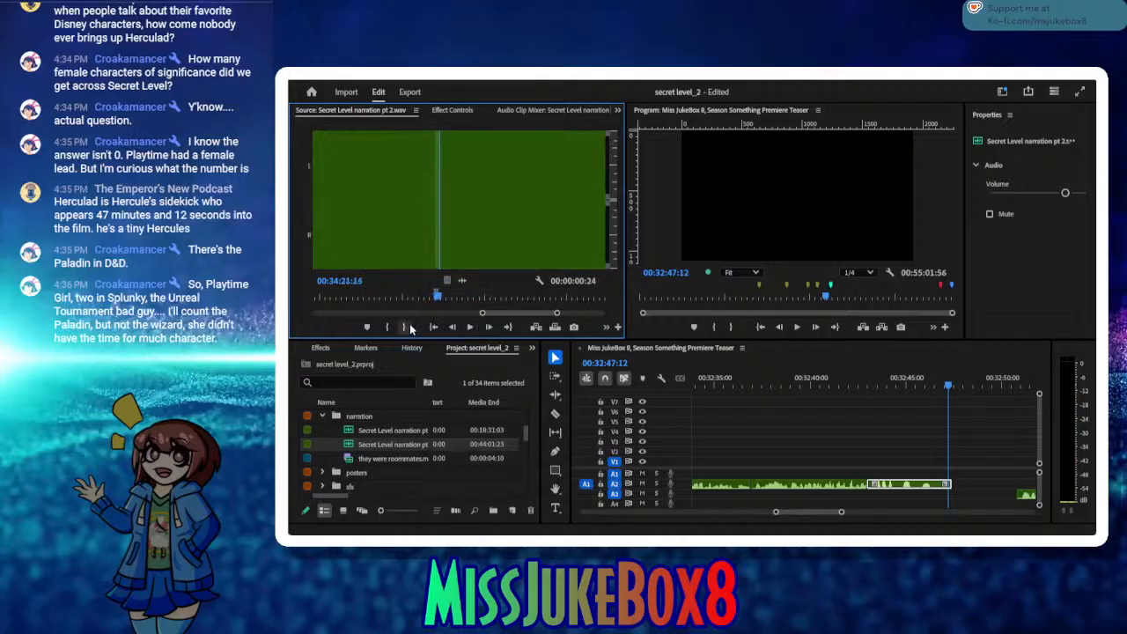
click(490, 327)
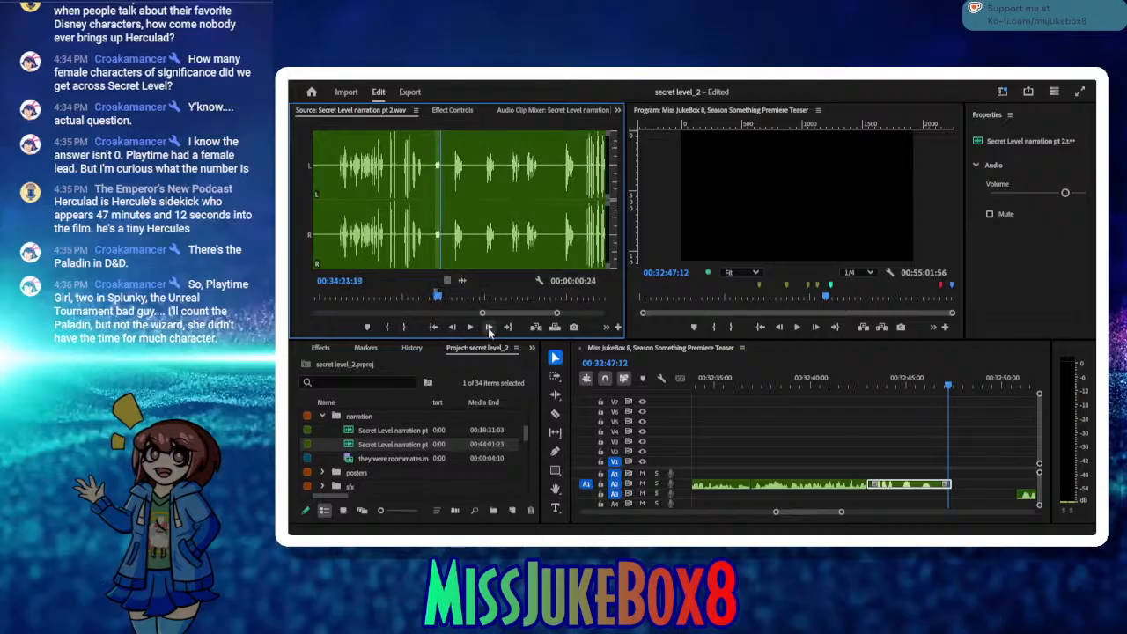
click(389, 328)
click(404, 328)
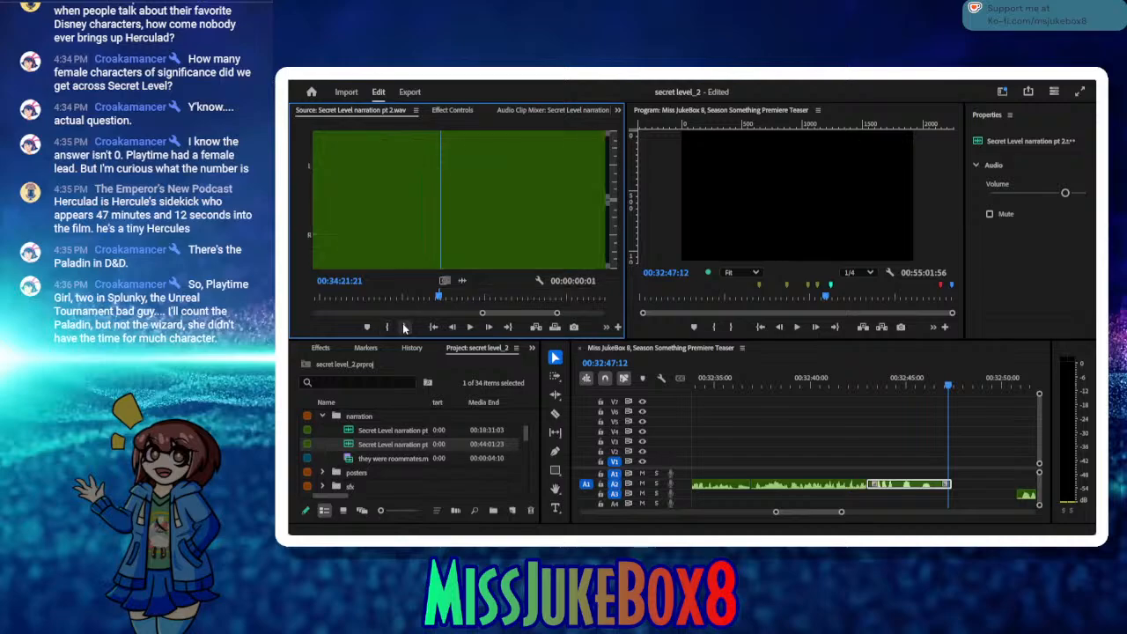
drag(441, 299, 434, 297)
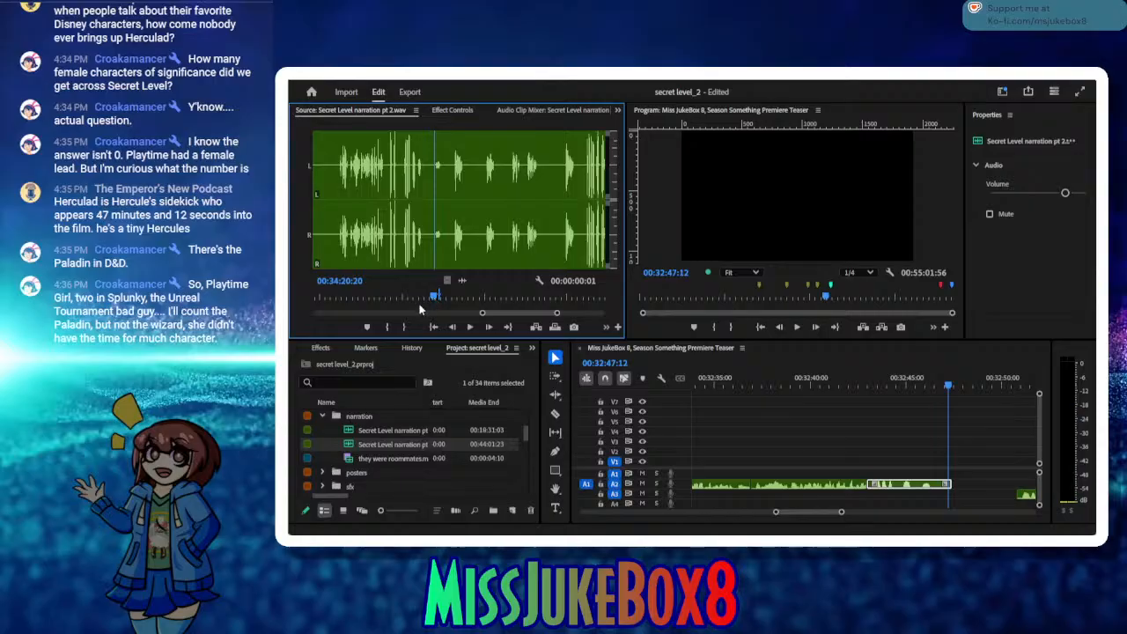
click(390, 328)
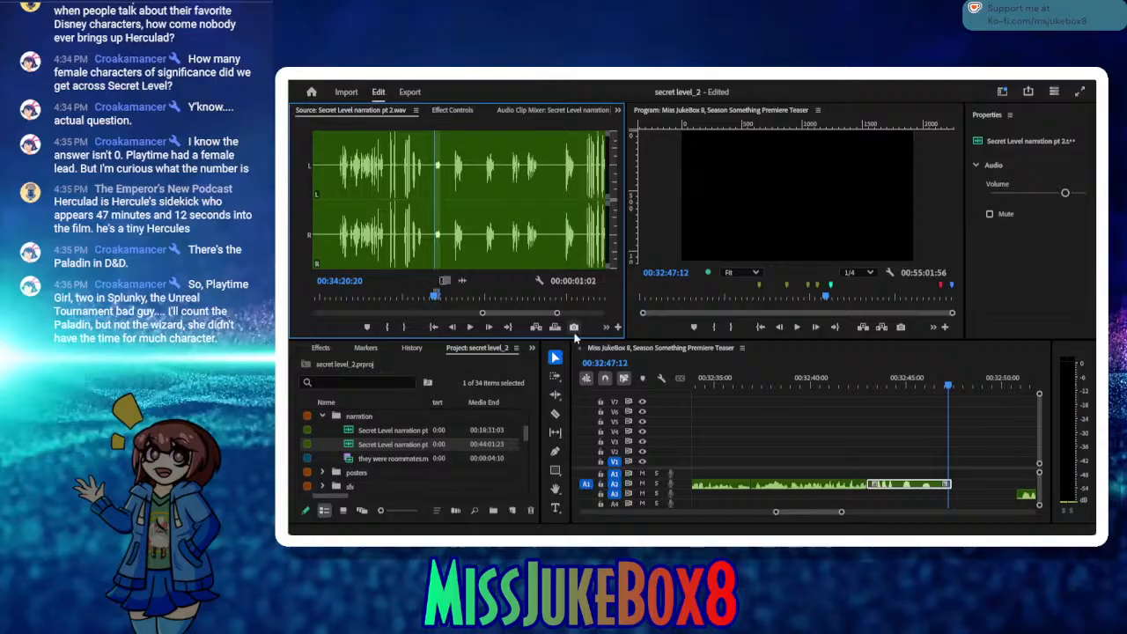
Step: Insert the marked fragment after the last A2 clip and move the A3 retake back to overlap the fragment's end
drag(951, 391, 954, 393)
click(536, 327)
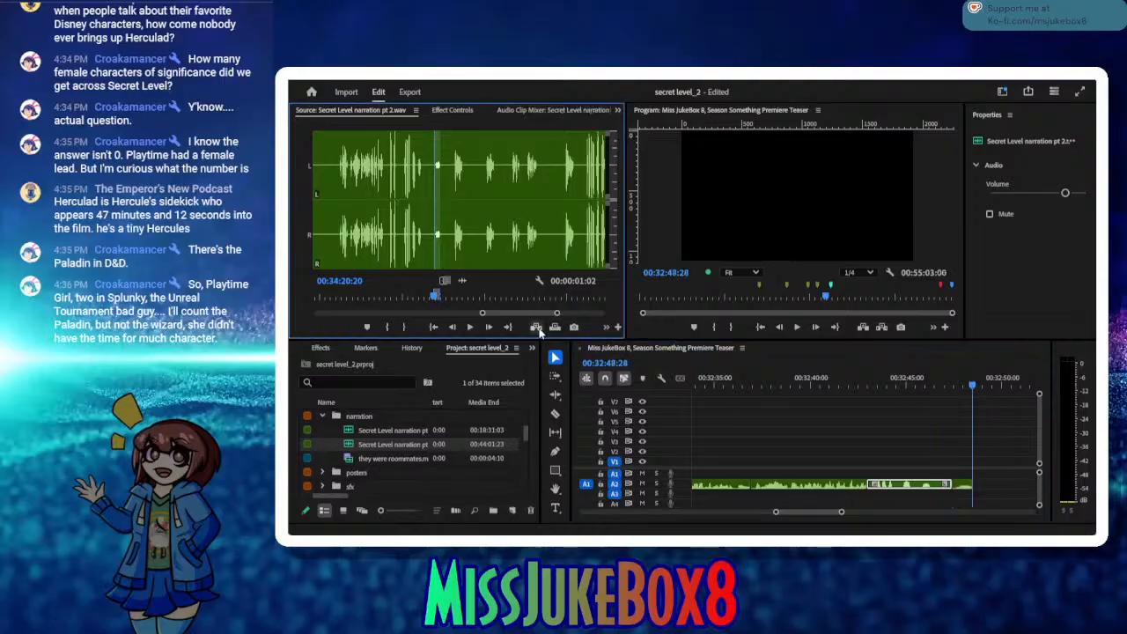
drag(924, 384, 1039, 403)
drag(951, 494, 880, 498)
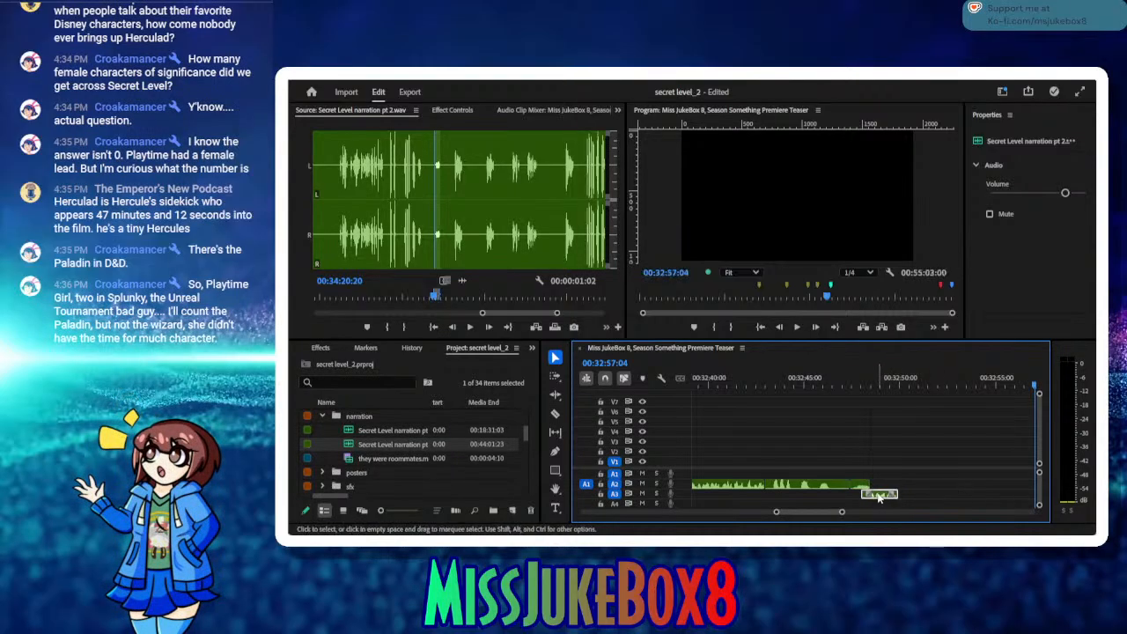
Step: Save the project and play the sequence from 00:32:47:28 through the end of the A3 retake
mouse_move(855, 387)
mouse_down()
mouse_move(839, 384)
mouse_move(852, 387)
mouse_up()
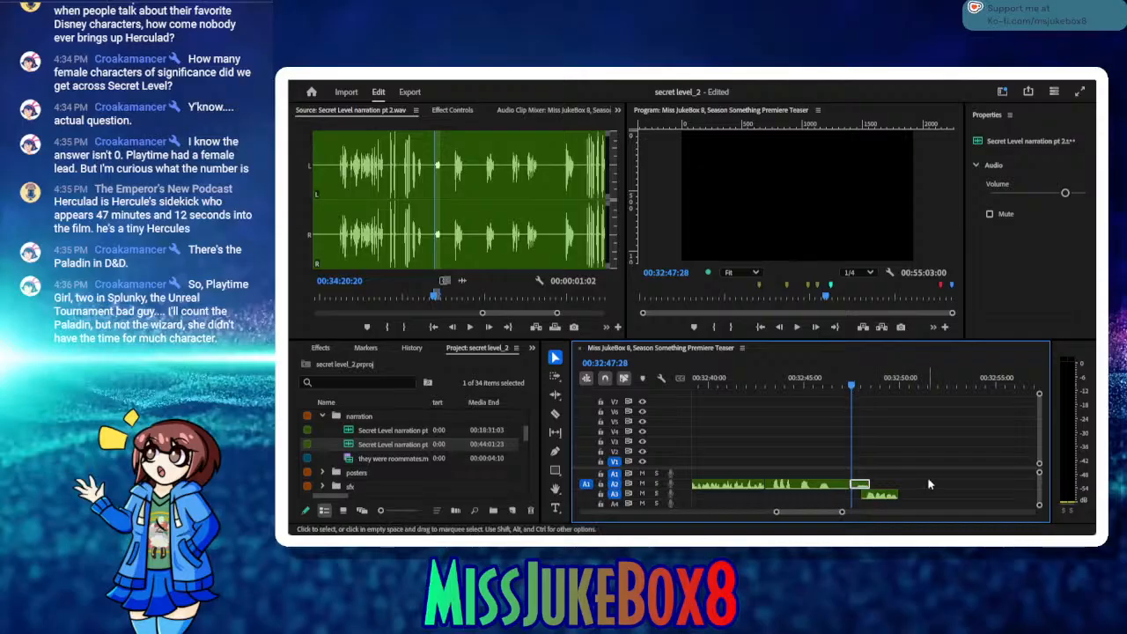
key(ctrl+s)
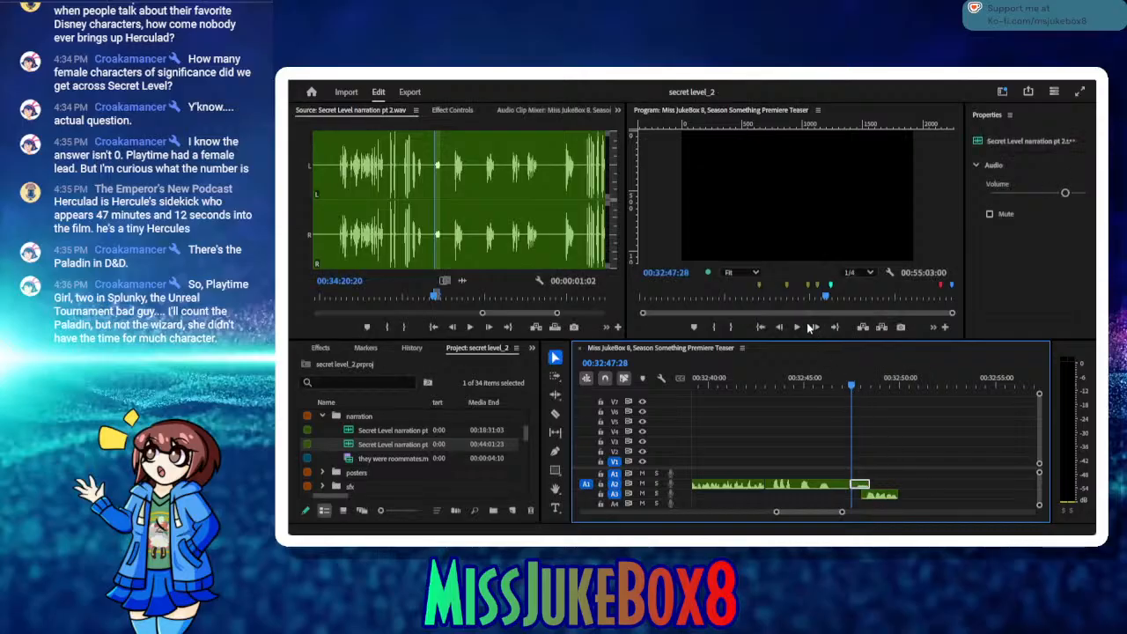
click(798, 327)
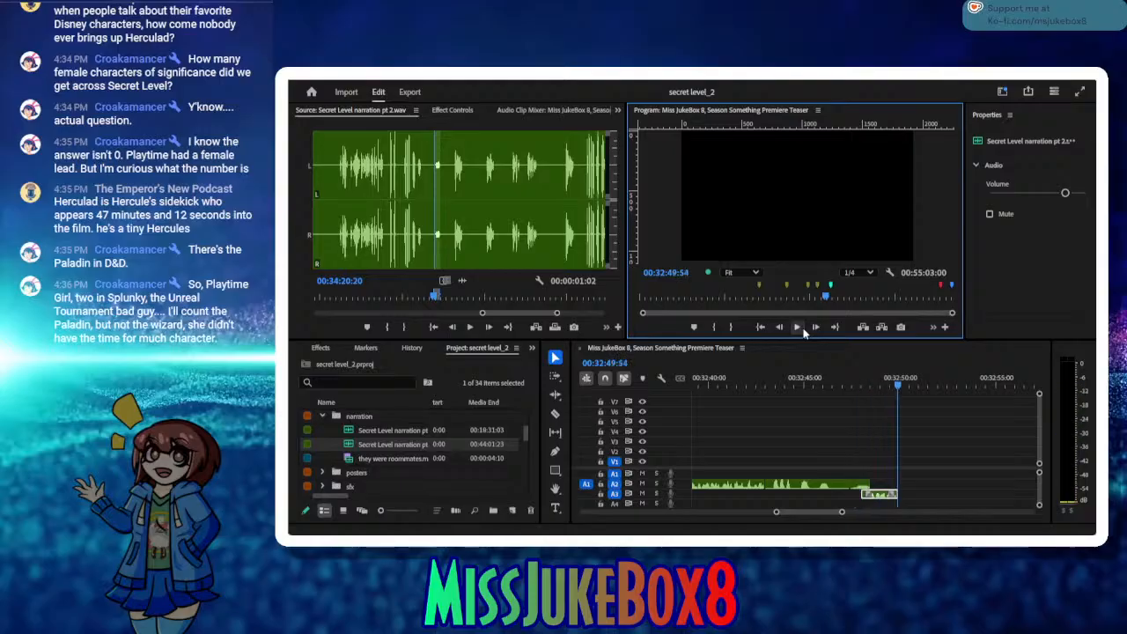
Step: Listen to the narration source from 00:34:43:16 and mark the start of the next take at 00:34:47:26
click(326, 237)
drag(497, 302, 561, 303)
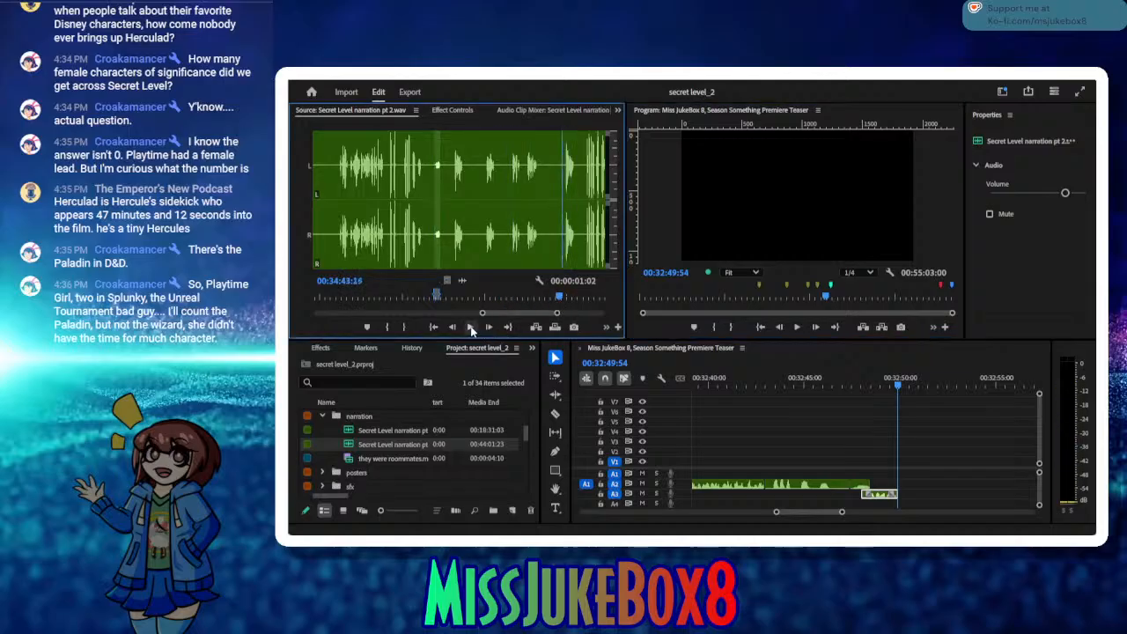
click(471, 327)
click(386, 327)
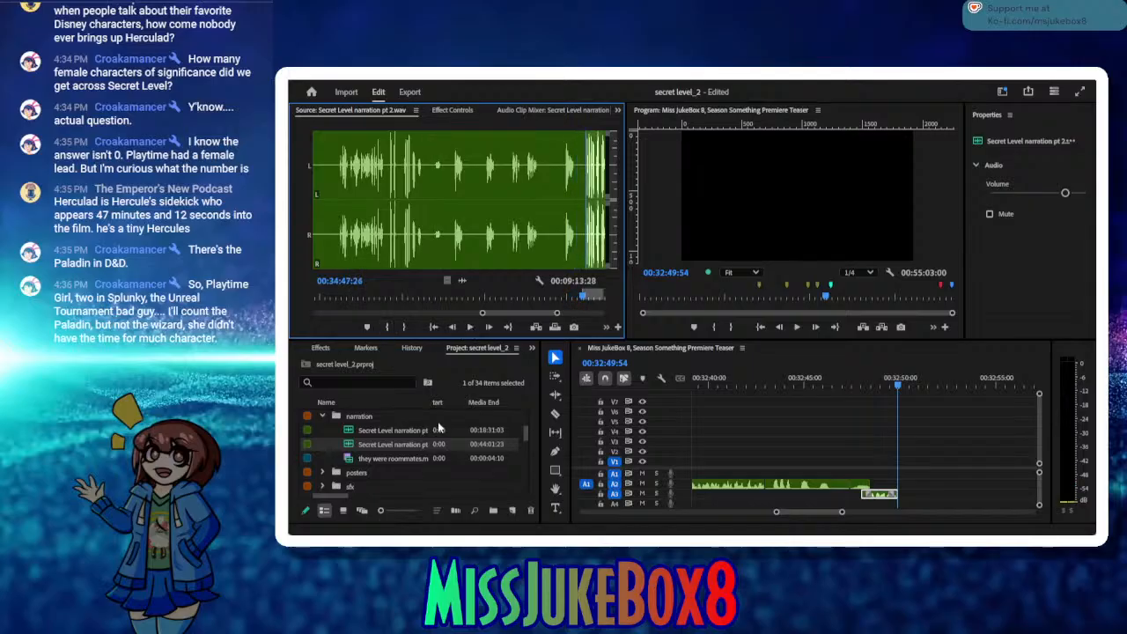
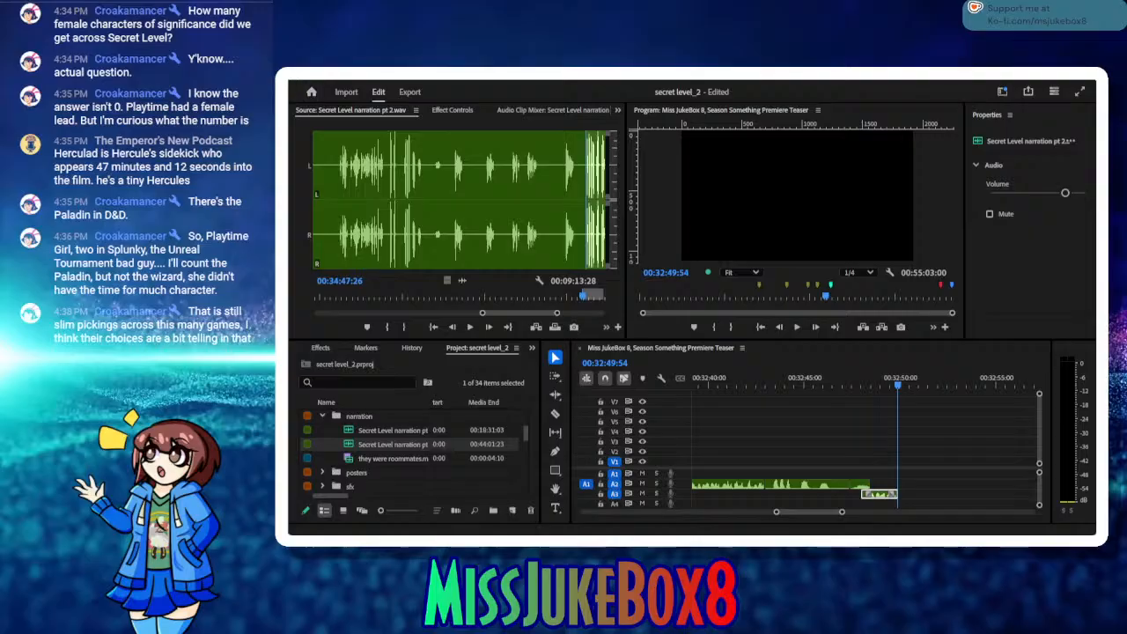
Step: Save the project, listen to the take starting at 00:34:47:26 in the narration source, and mark its end at 00:34:55:27
click(319, 150)
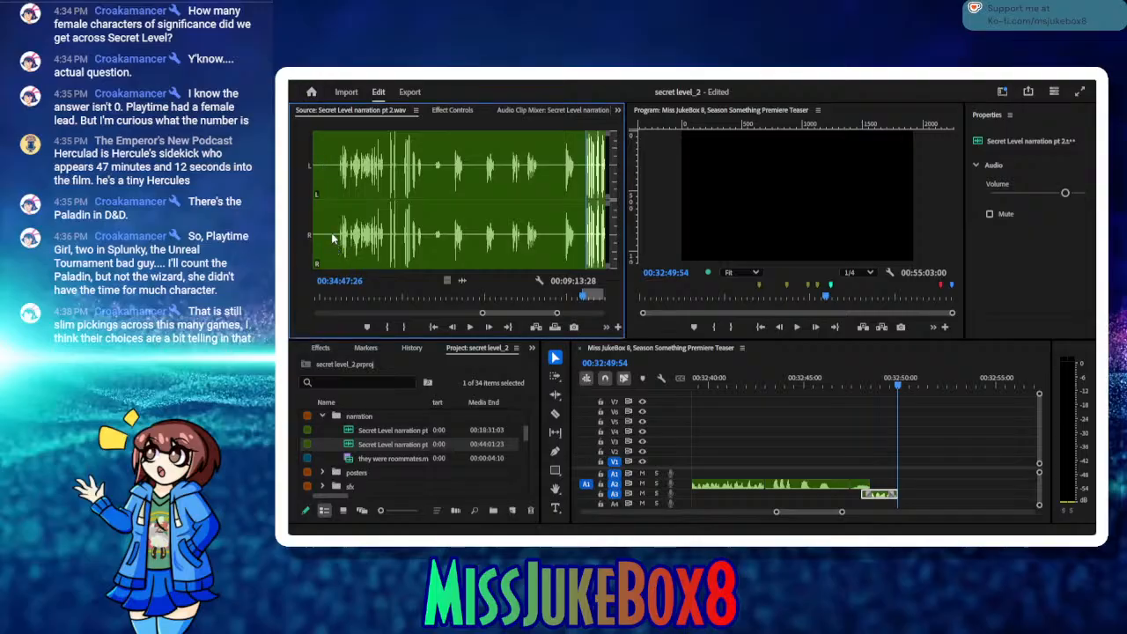
key(ctrl+s)
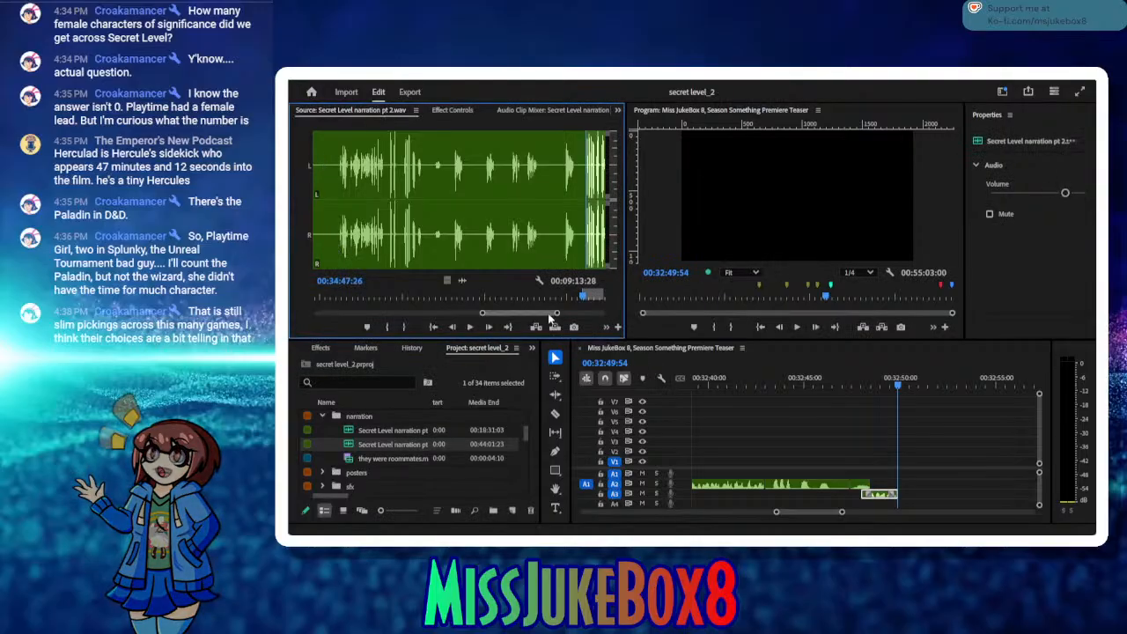
drag(540, 313, 543, 310)
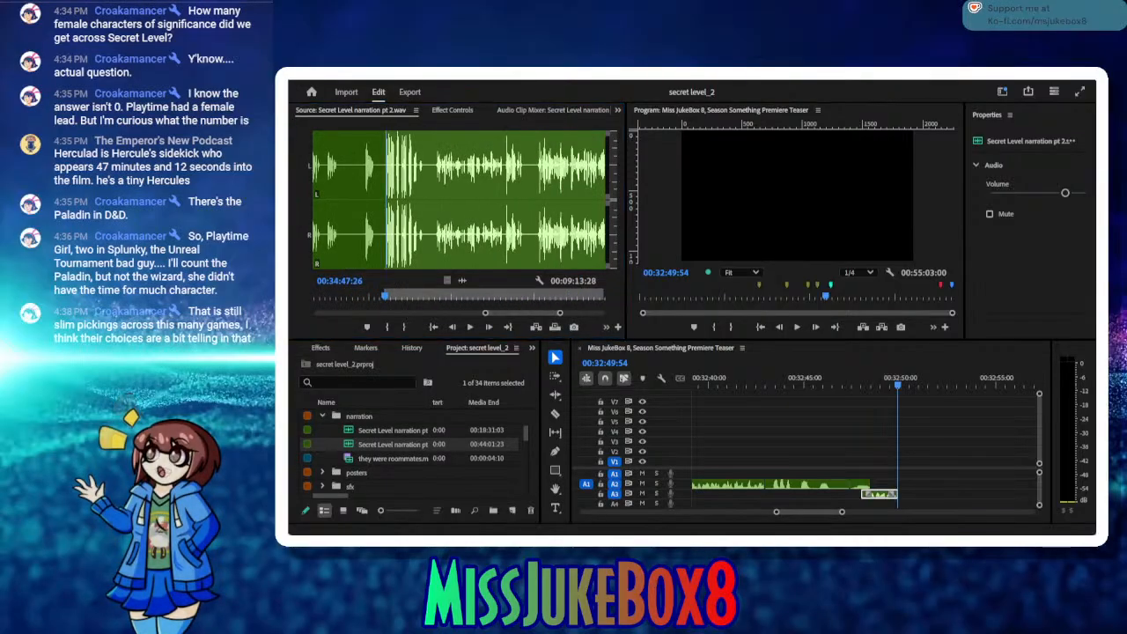
click(469, 328)
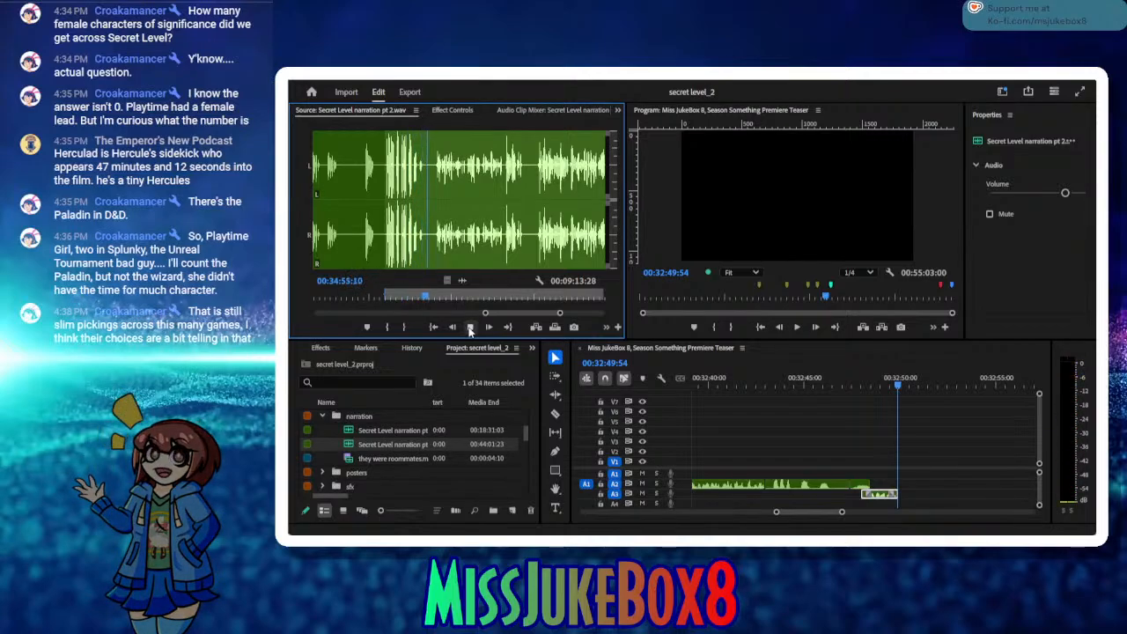
click(470, 328)
click(405, 326)
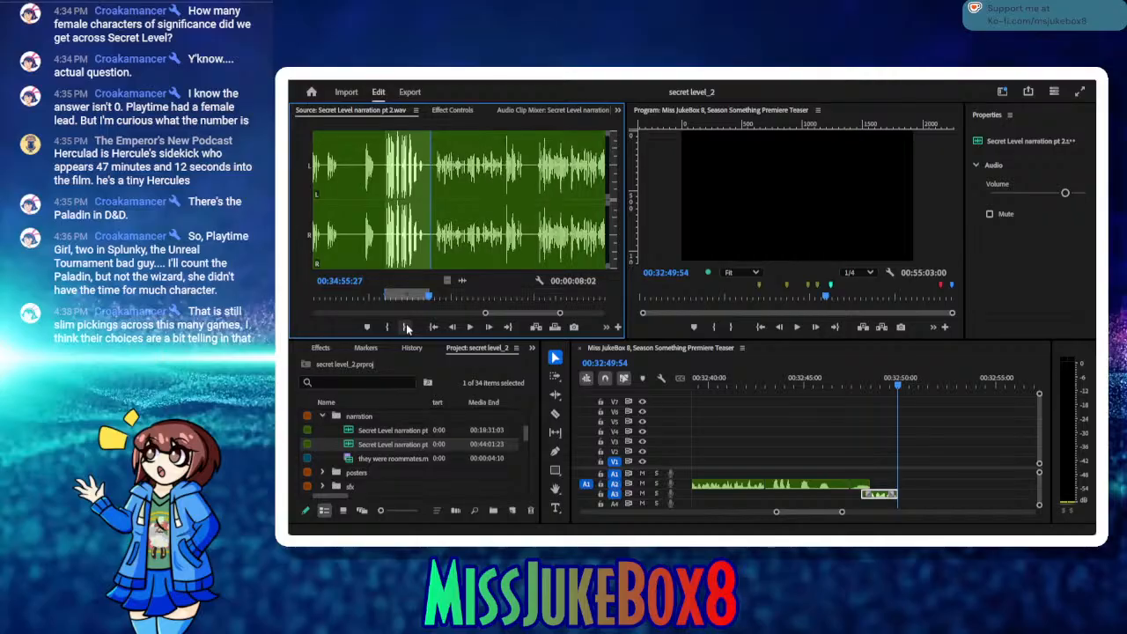
Step: Review the earlier narration in the sequence and delete the A2 clip starting at about 00:32:43
drag(719, 381, 943, 428)
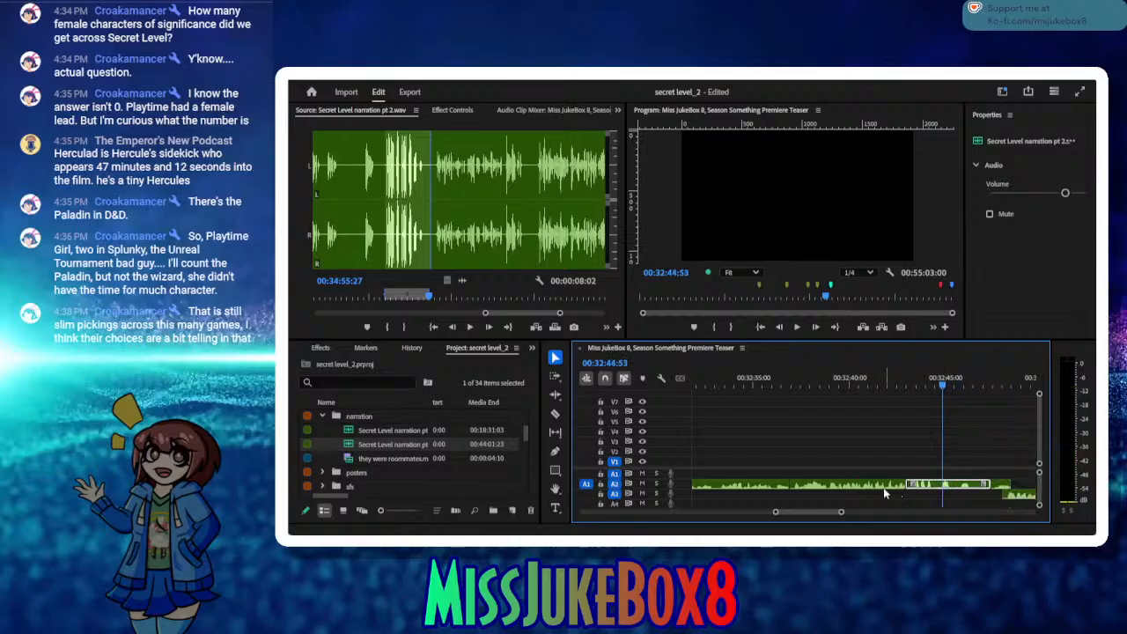
drag(860, 384, 844, 380)
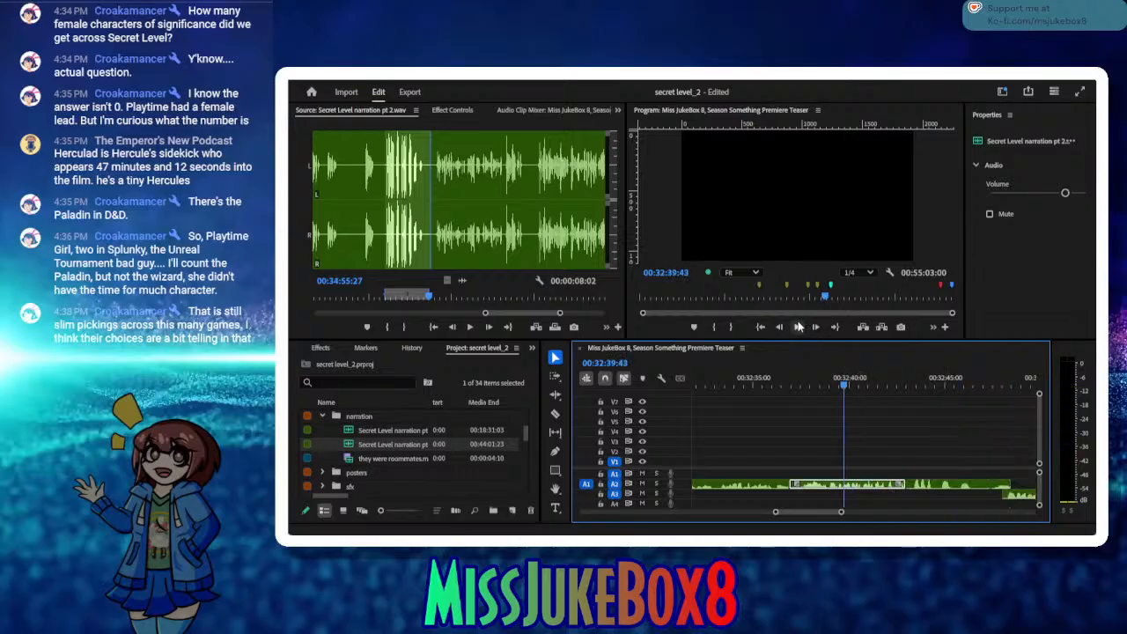
click(926, 485)
key(Delete)
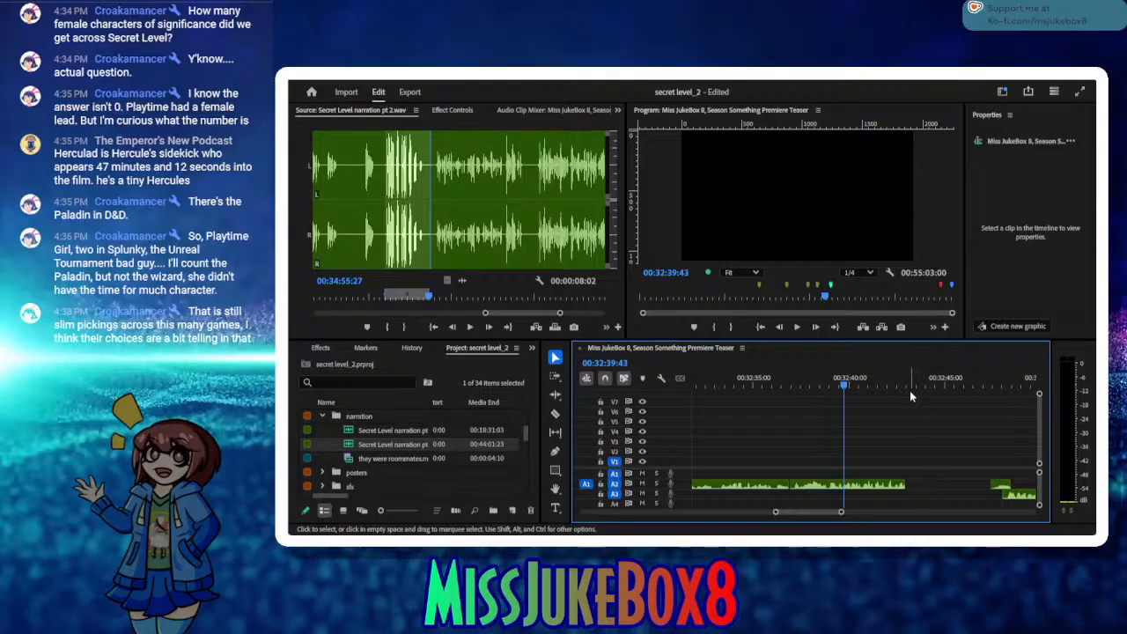
Step: Insert the marked take at 00:32:43:05 on A2 and close the gaps before and after it
click(910, 385)
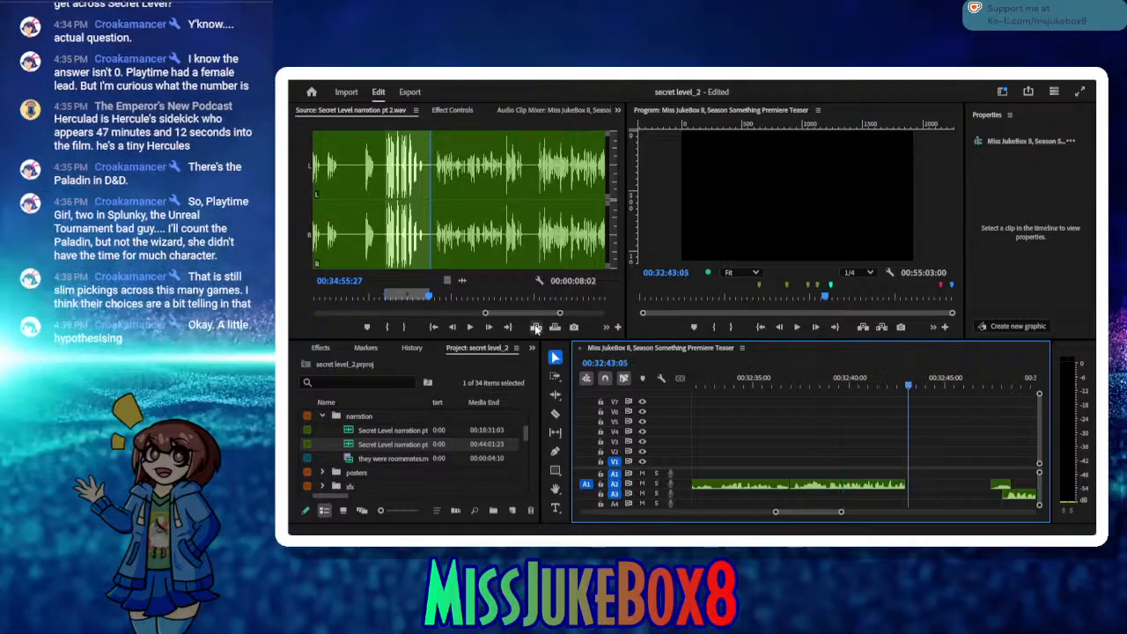
click(536, 327)
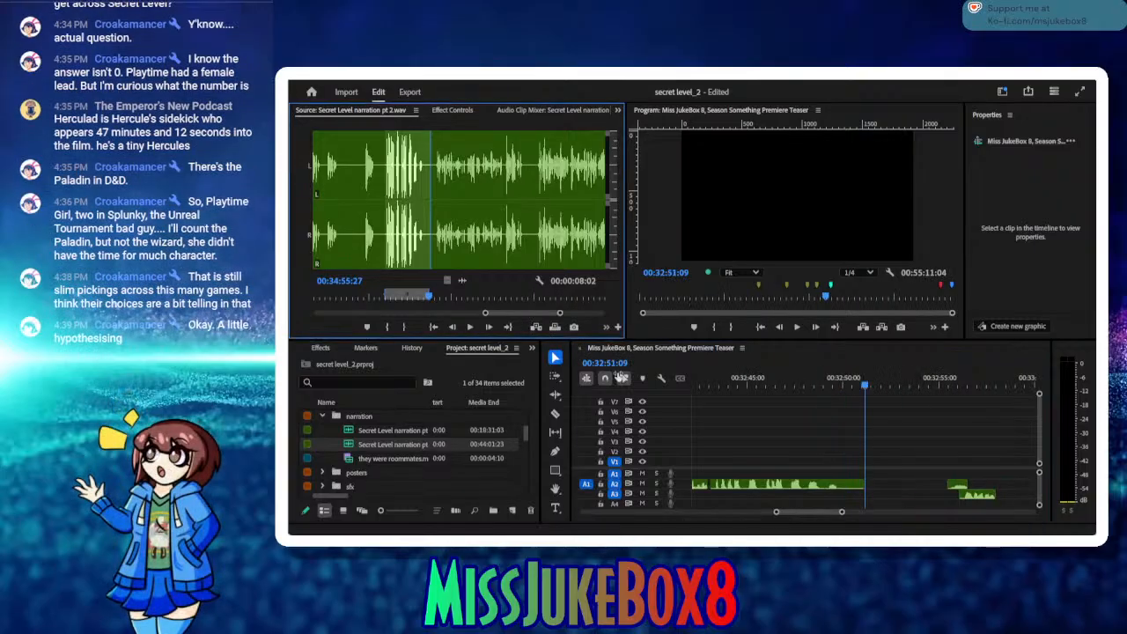
click(713, 483)
key(Delete)
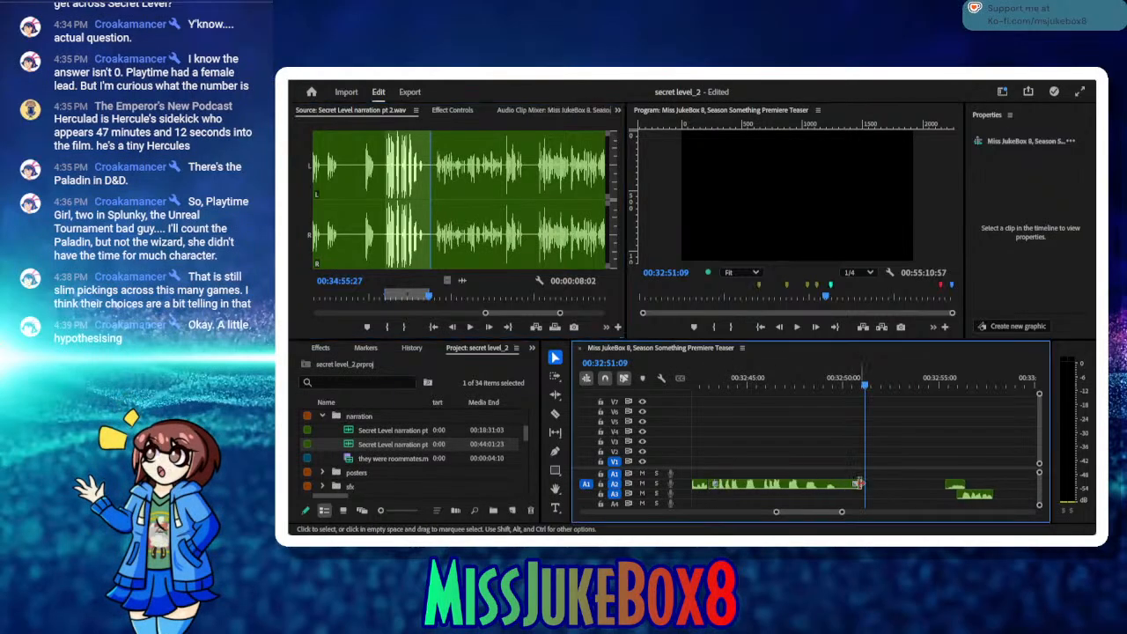
click(877, 483)
key(Delete)
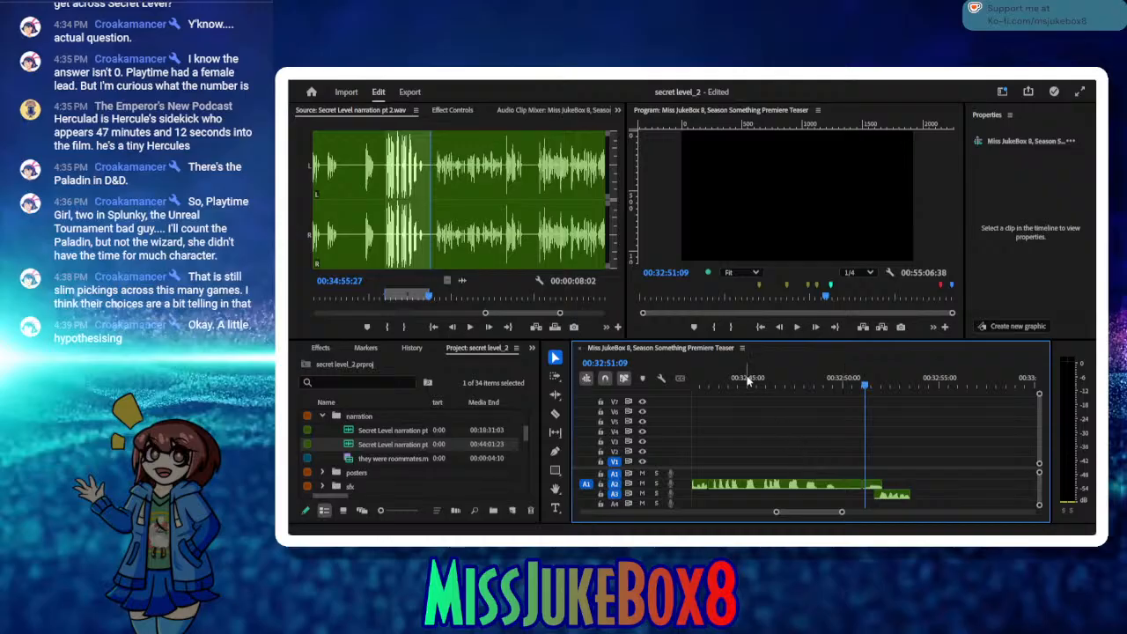
Step: Play the sequence from just before the inserted take through 00:32:53:57 and save the project
drag(713, 380, 702, 378)
click(797, 326)
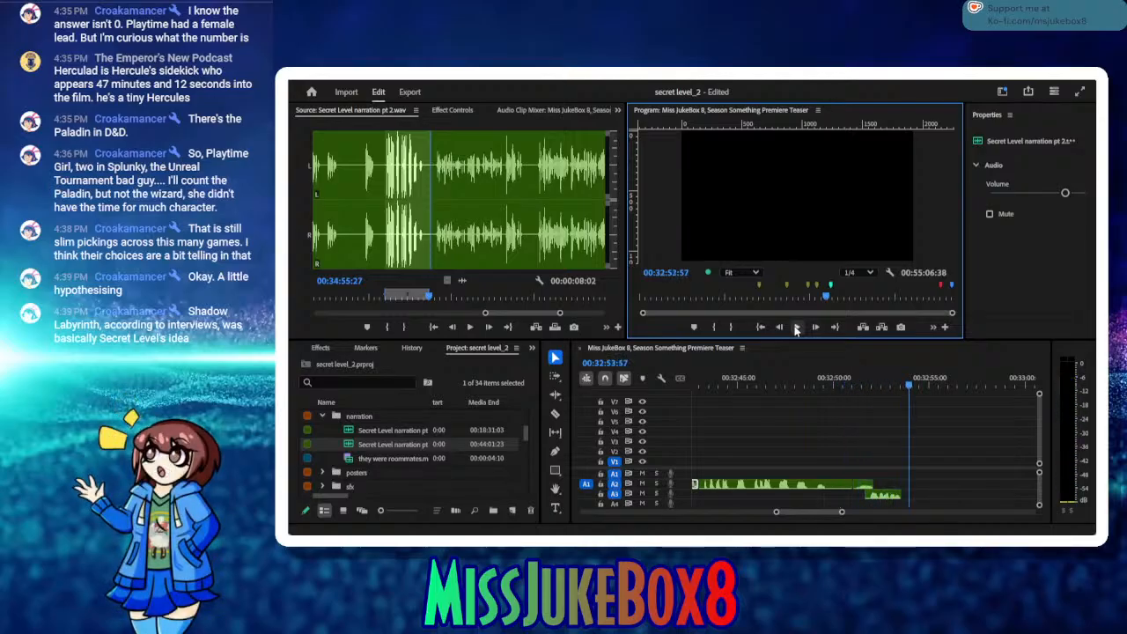
key(ctrl+s)
Step: Audition the next take in the narration source and mark it from 00:34:56:21 to 00:35:08:25
click(473, 328)
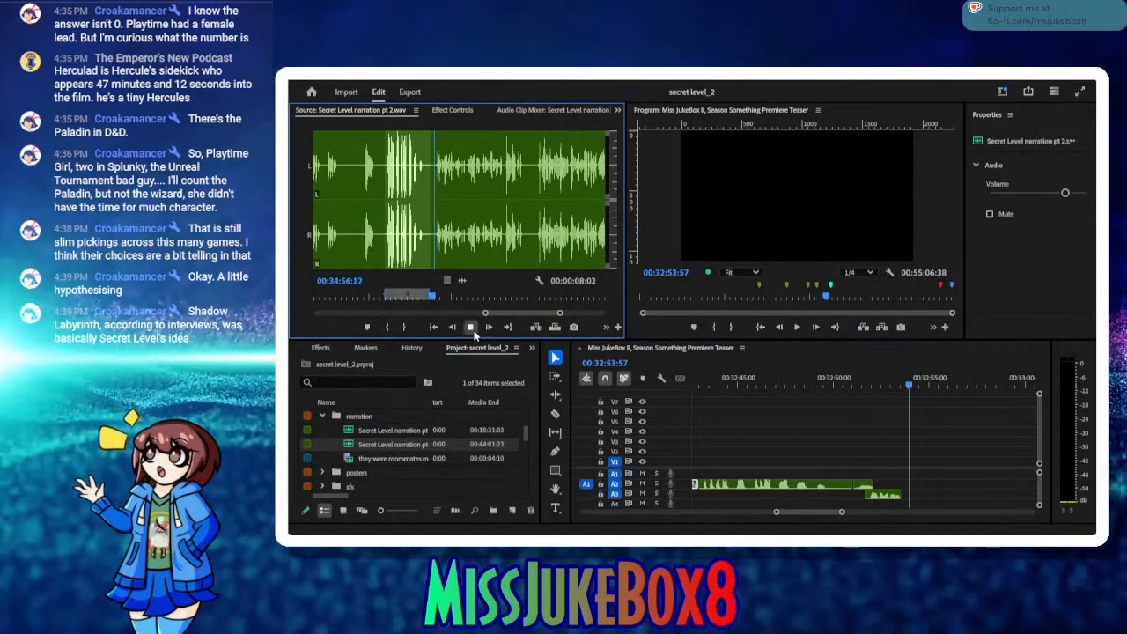
click(471, 328)
click(391, 328)
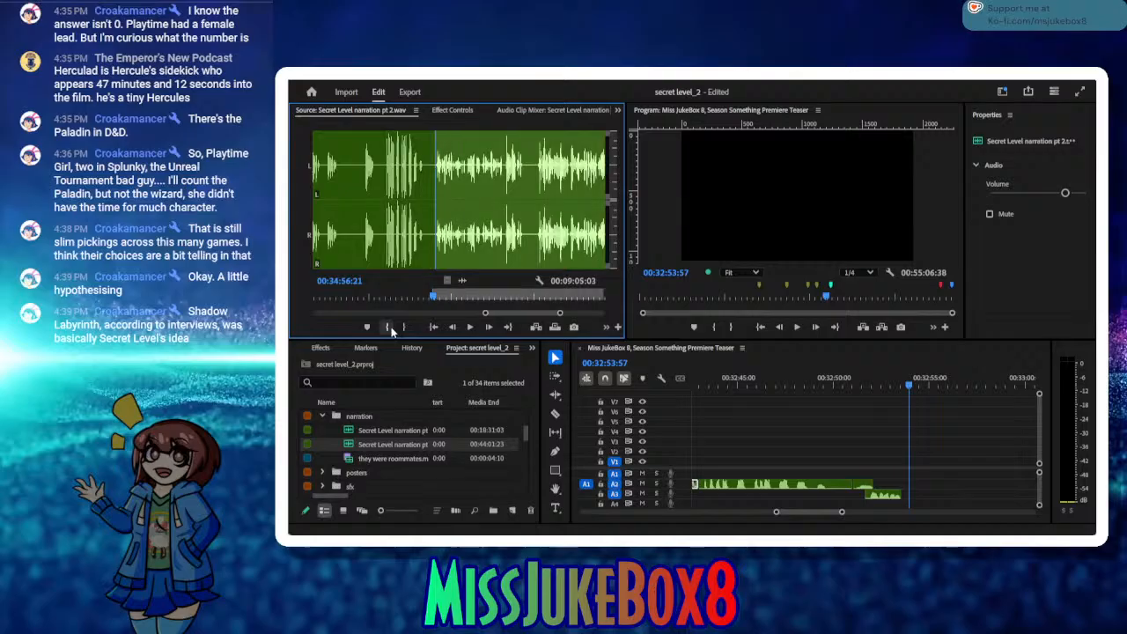
click(471, 328)
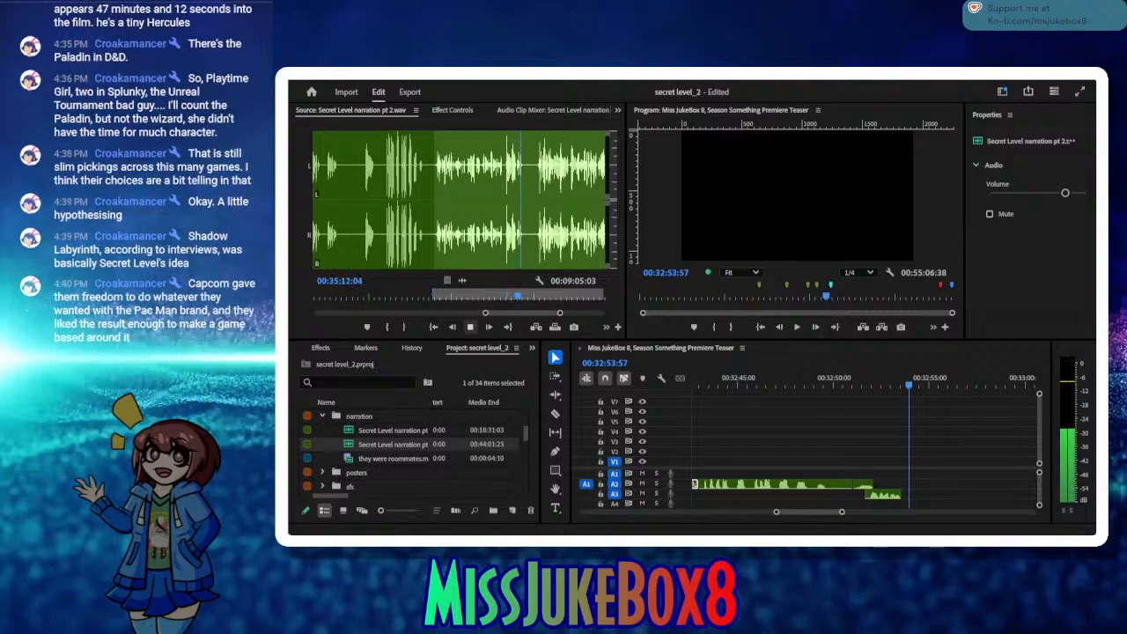
click(471, 327)
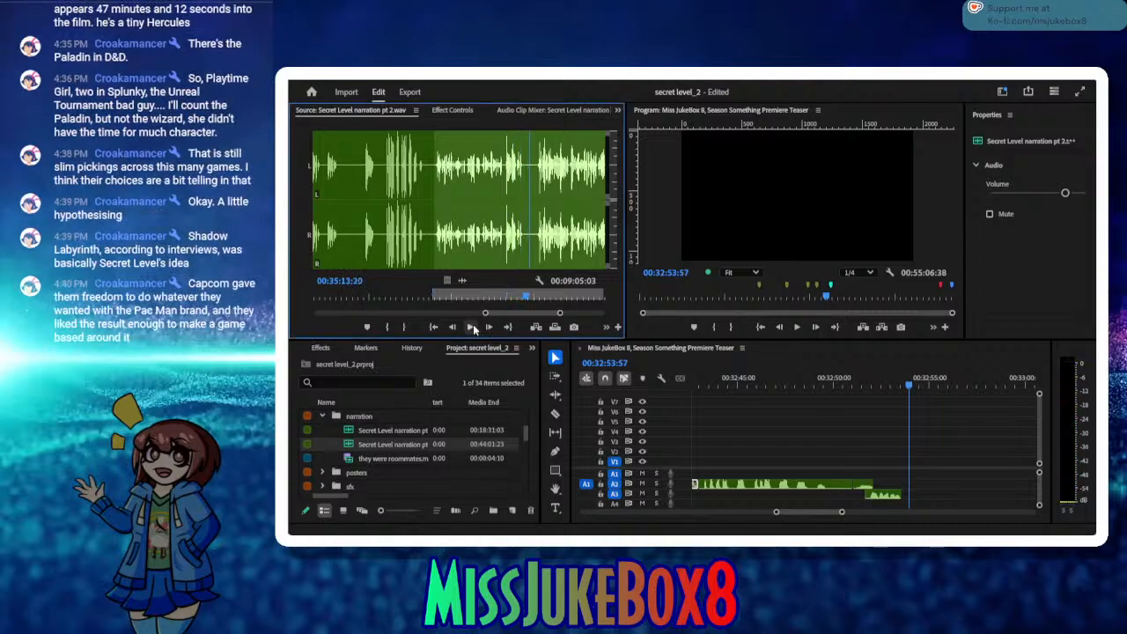
click(520, 297)
drag(505, 296, 503, 296)
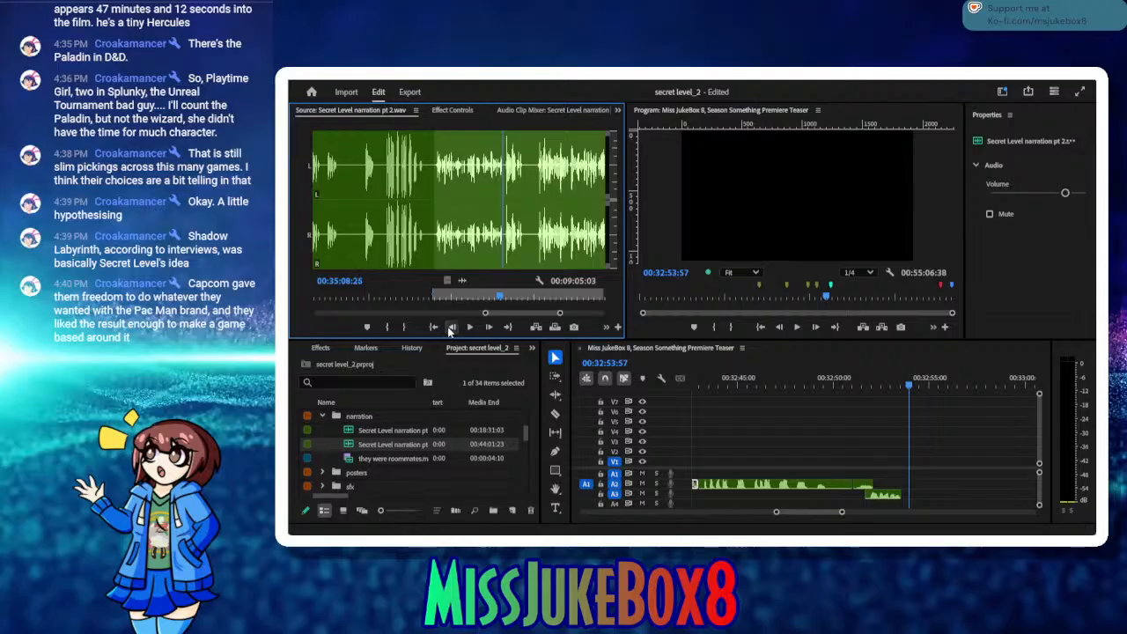
click(401, 326)
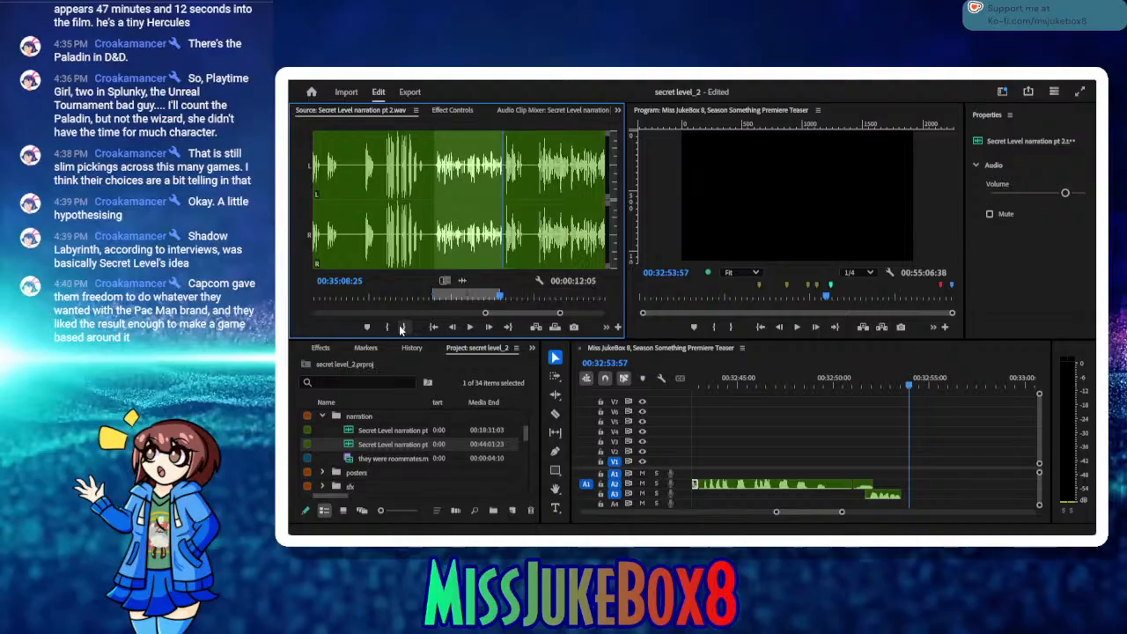
Step: Insert the marked take on A2 at 00:32:53:57, move it slightly earlier against the A3 retake's end, save, and scrub through it
click(534, 327)
mouse_move(747, 383)
mouse_down()
mouse_move(657, 392)
mouse_move(734, 396)
mouse_up()
drag(762, 490, 755, 489)
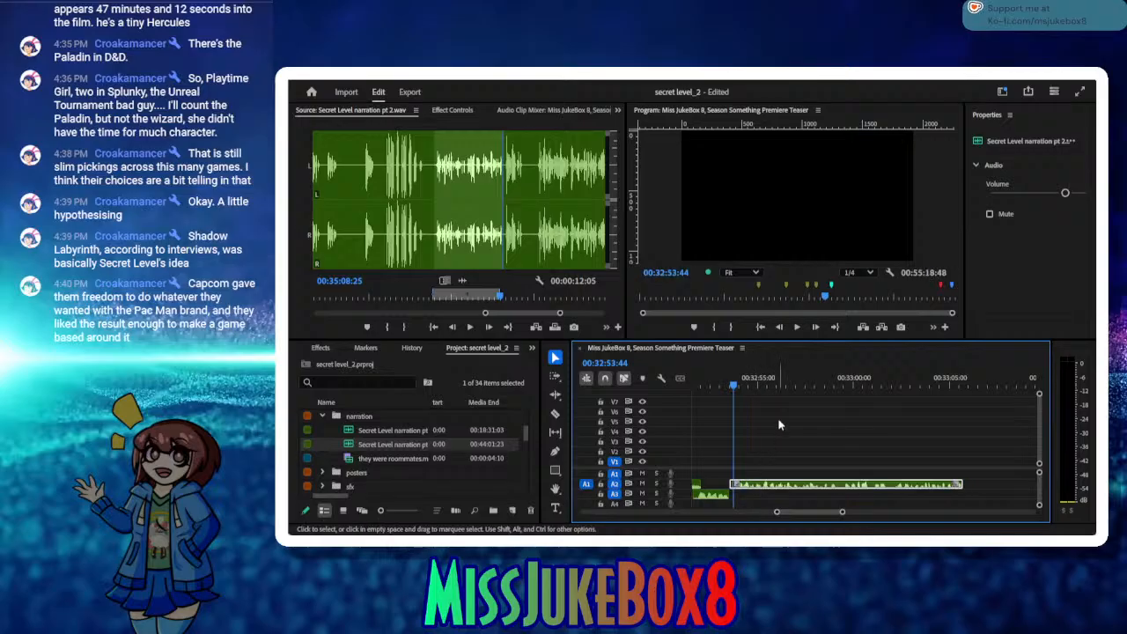
key(ctrl+s)
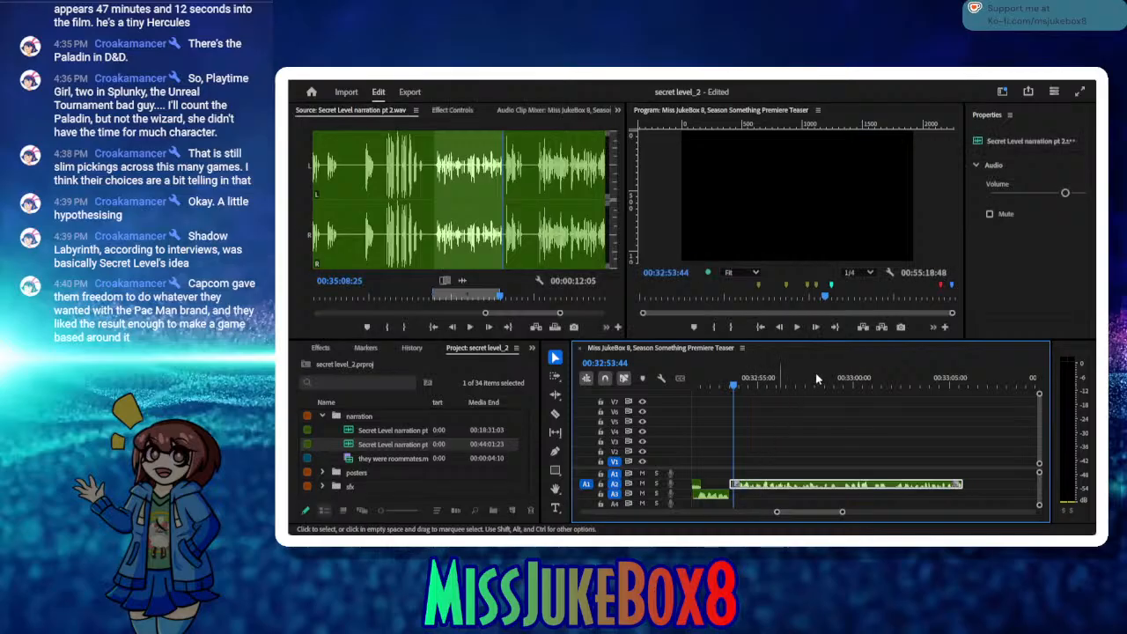
drag(815, 377, 964, 431)
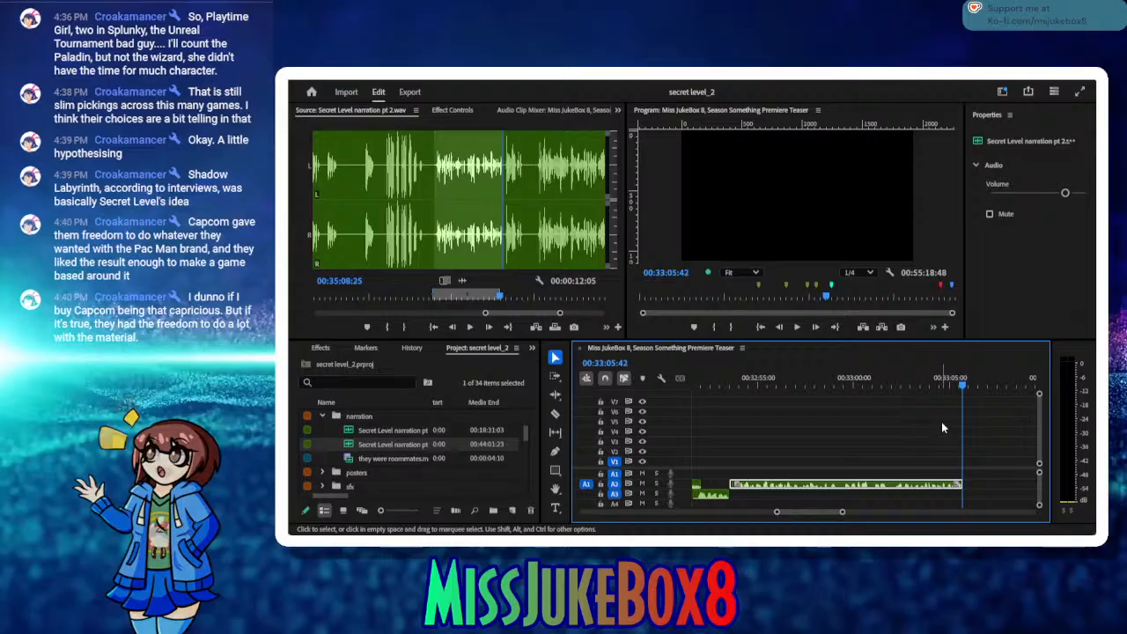
Step: Listen on from 00:35:08:25 in the narration source and mark the next take from 00:35:15:03 to 00:35:32:16
click(470, 327)
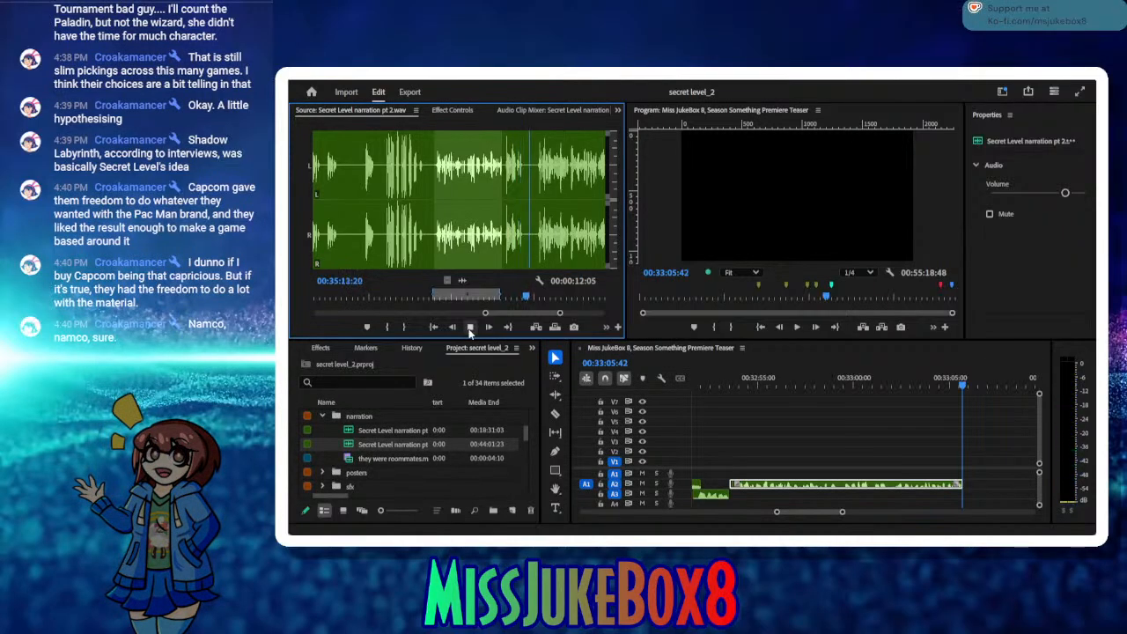
click(470, 328)
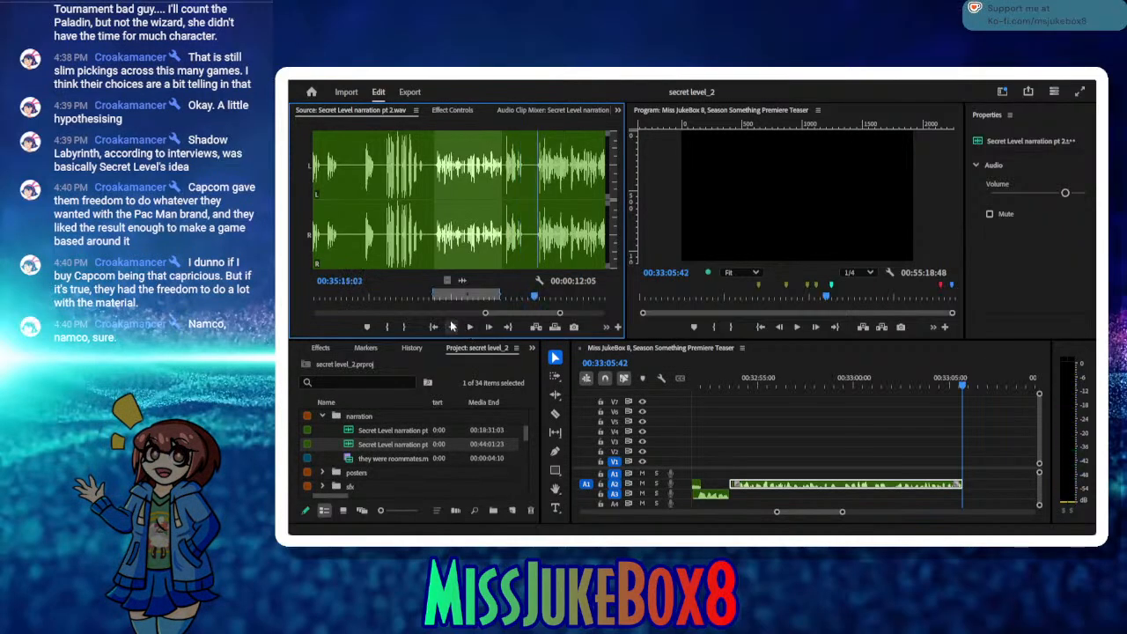
click(387, 326)
click(470, 328)
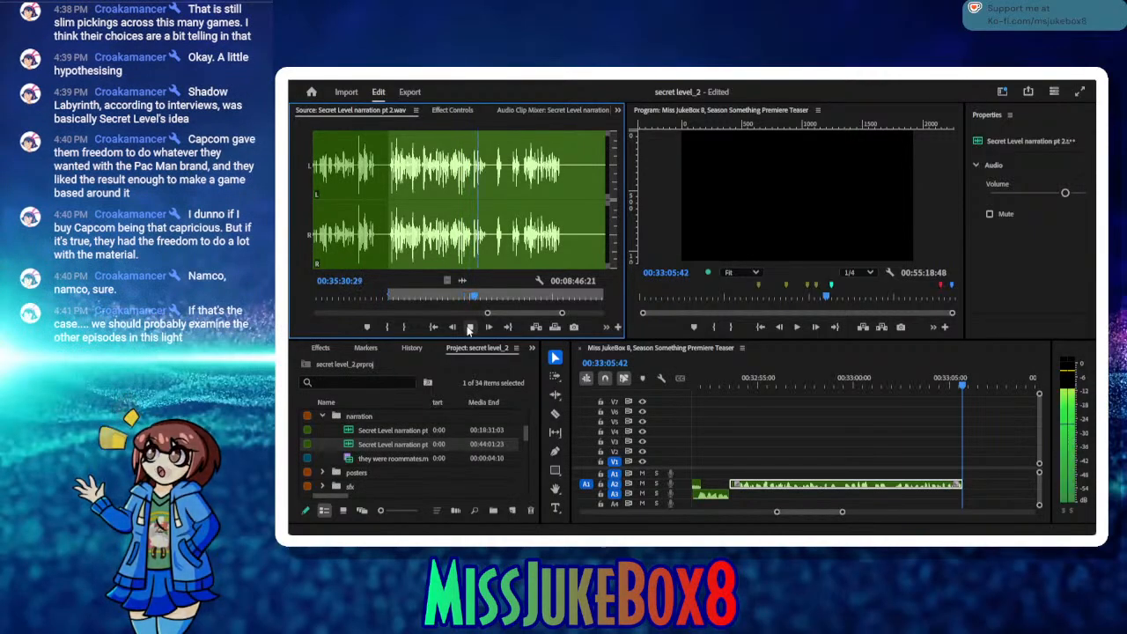
click(468, 328)
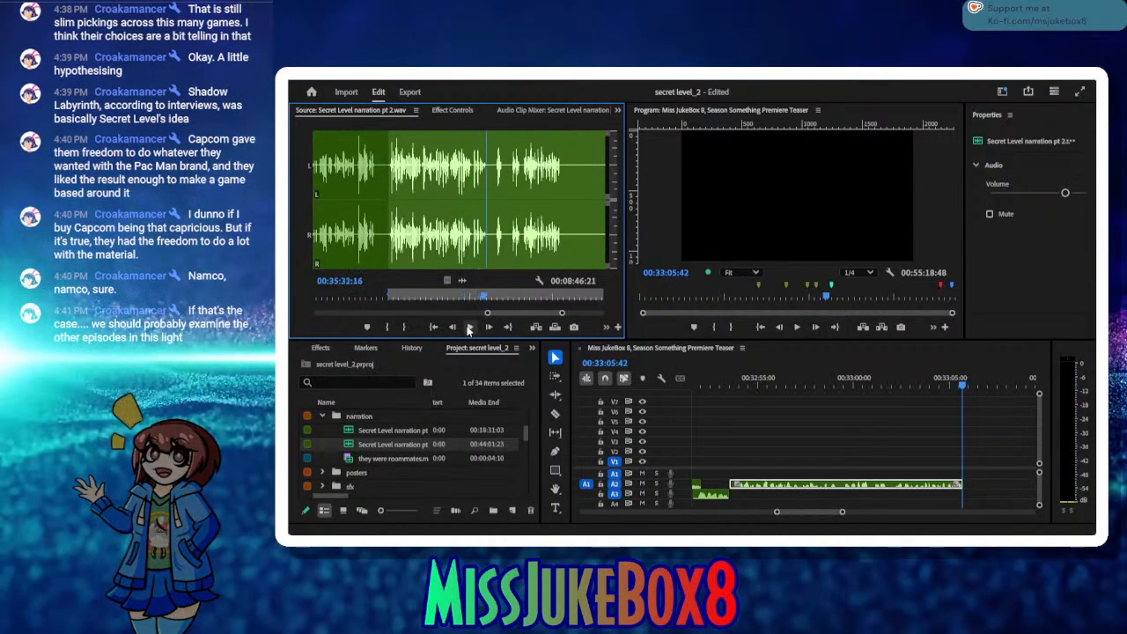
click(408, 327)
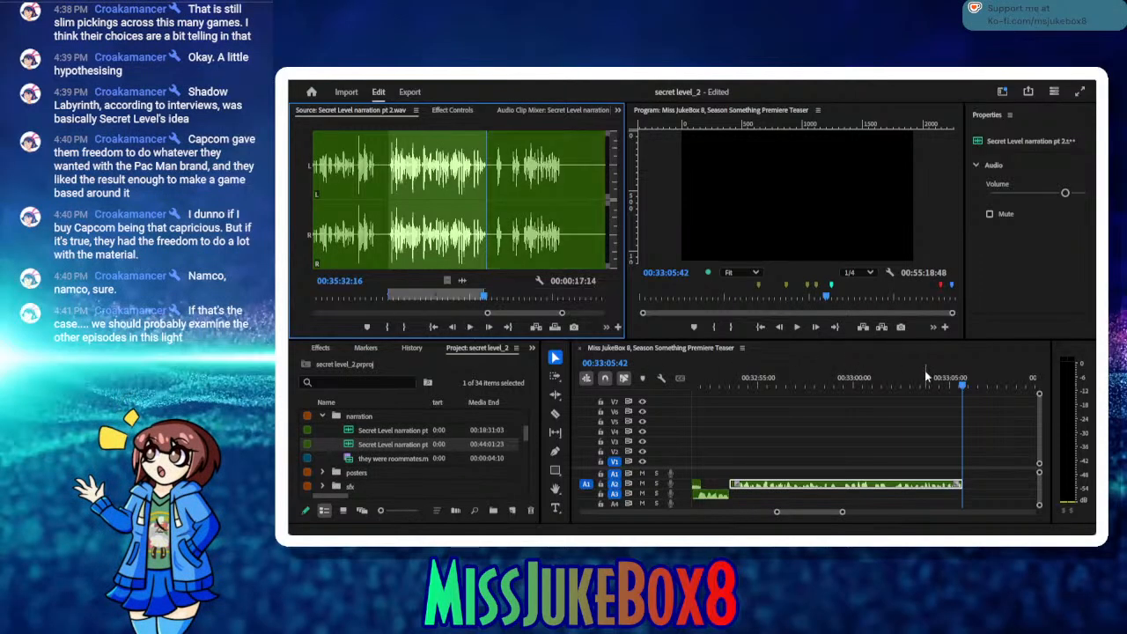
Step: Insert the marked take on A2 at 00:33:05:48, close the small gap before it, save the project, and scrub up to the join
click(963, 380)
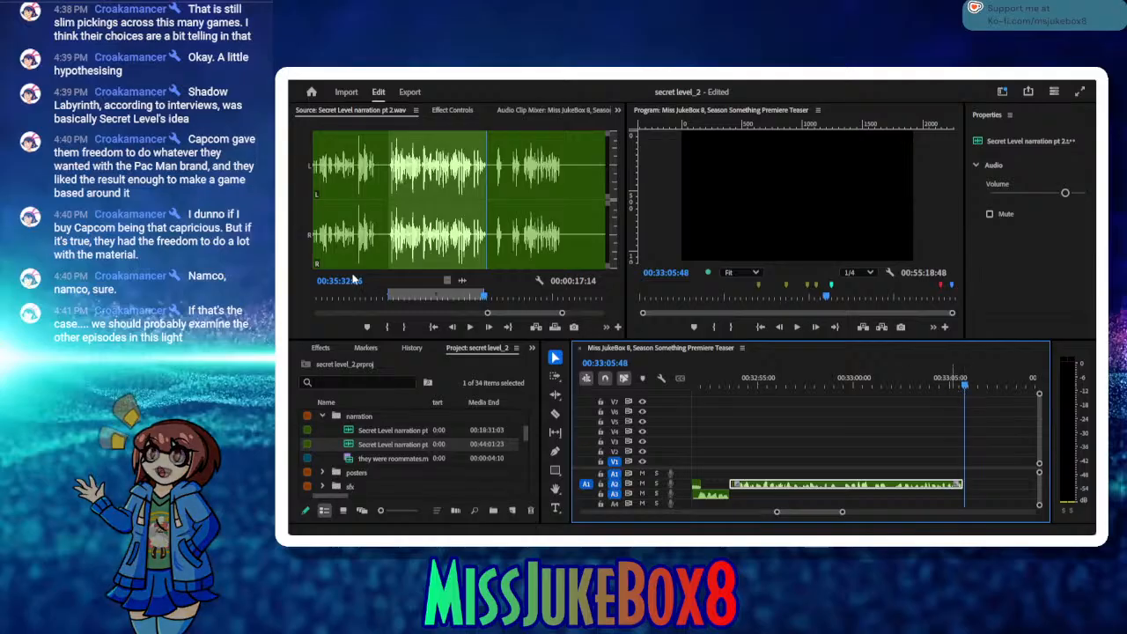
click(535, 326)
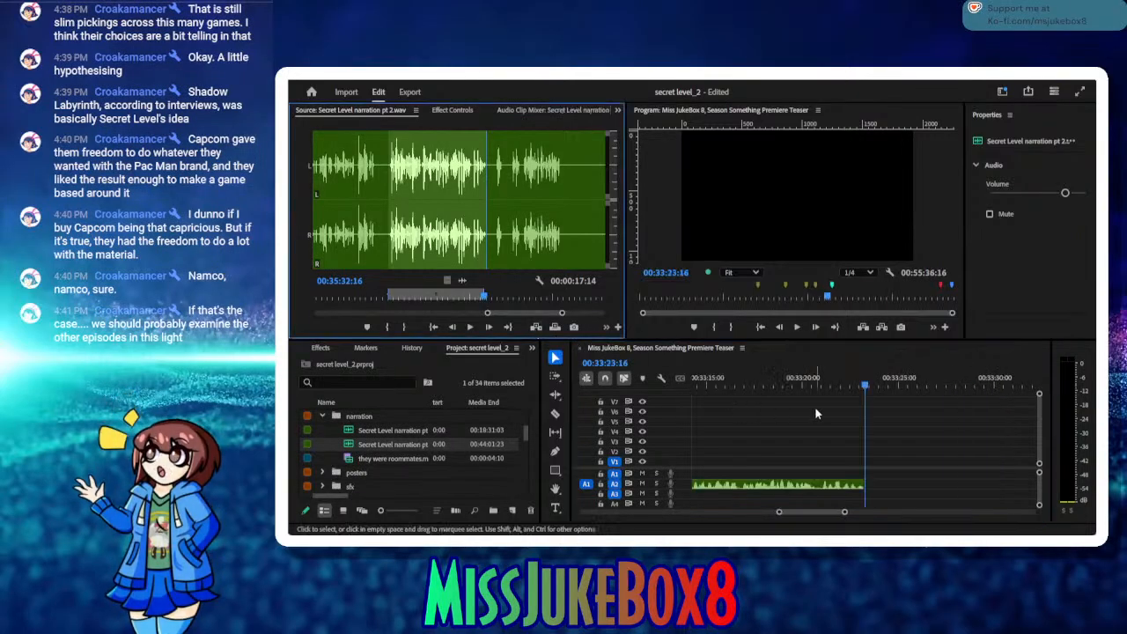
drag(774, 376, 727, 428)
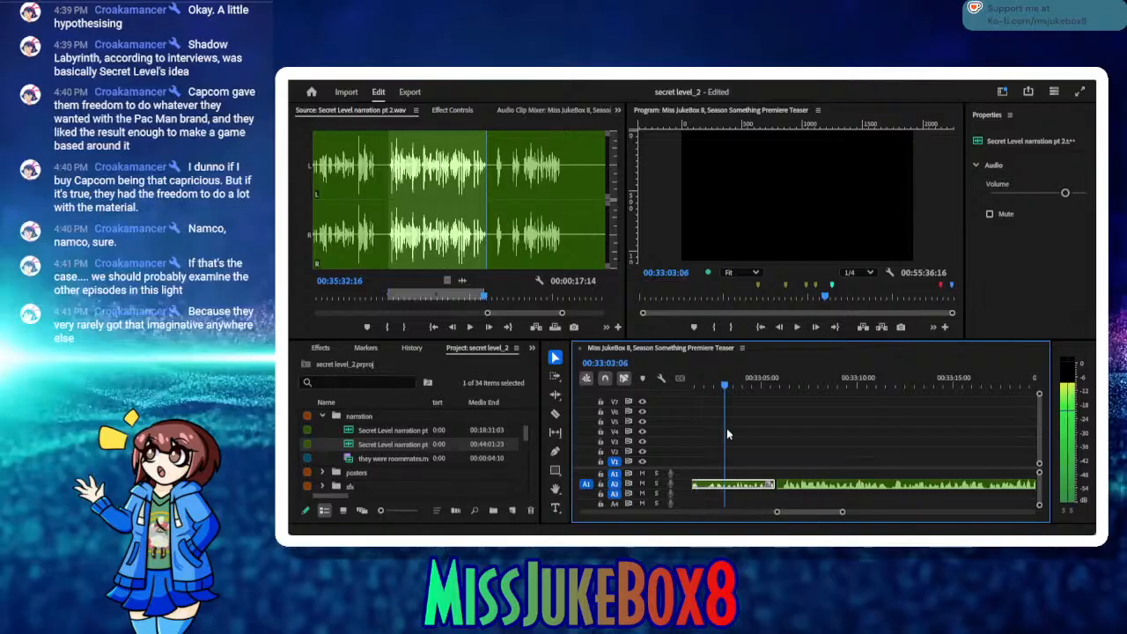
click(775, 490)
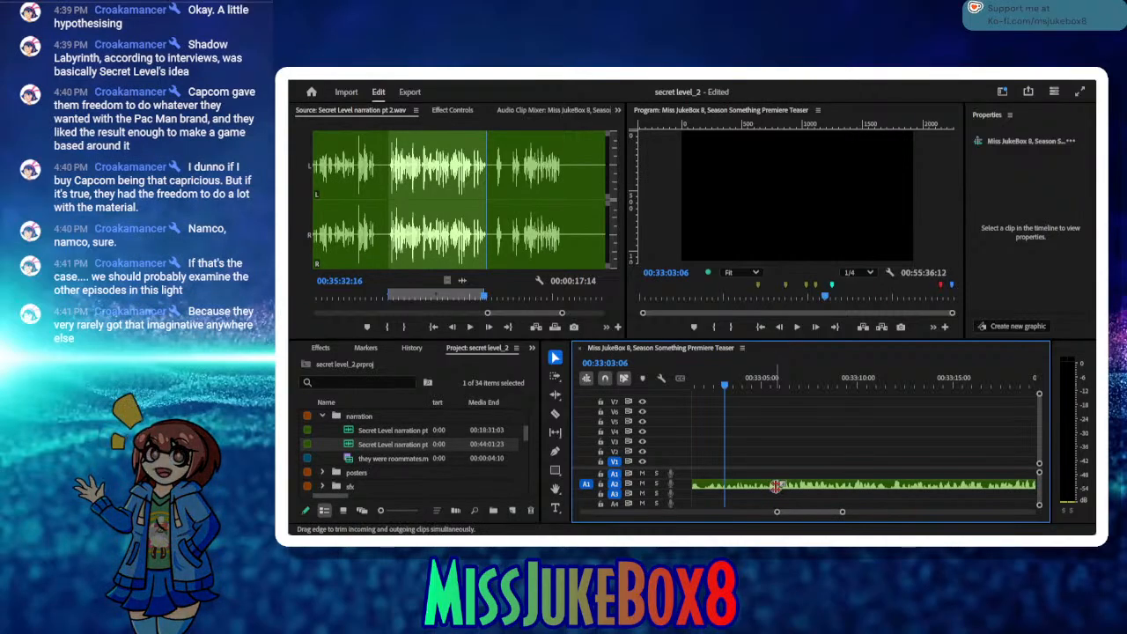
drag(750, 388, 770, 390)
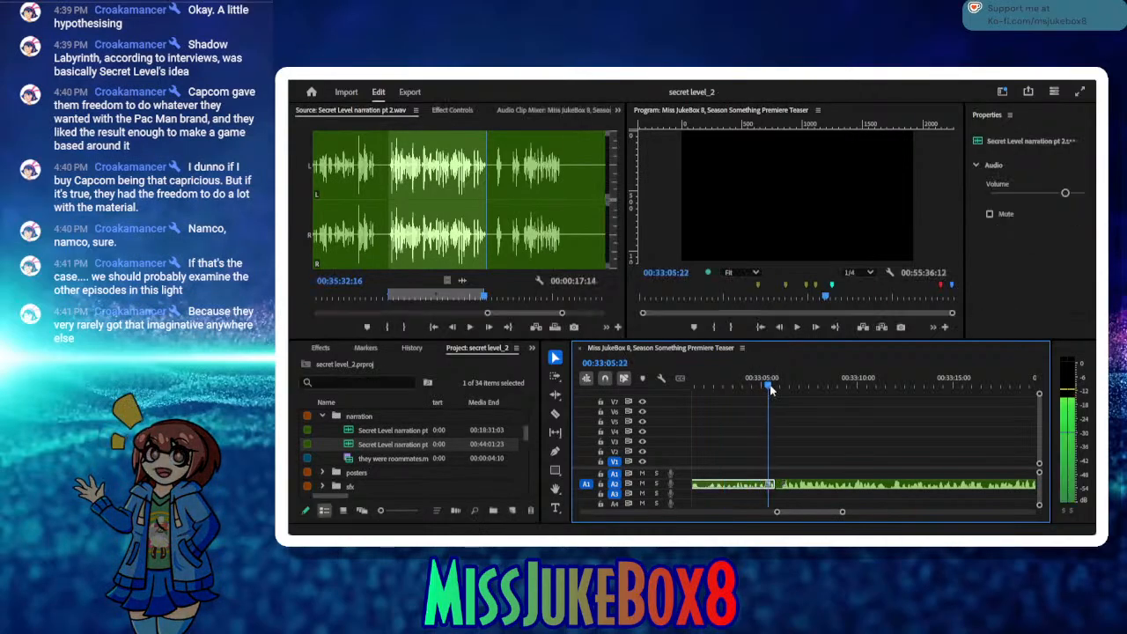
Step: Audition the retake after 00:35:32:16 in the narration source and trim the end of the last A2 clip back to 00:33:20:33
click(470, 327)
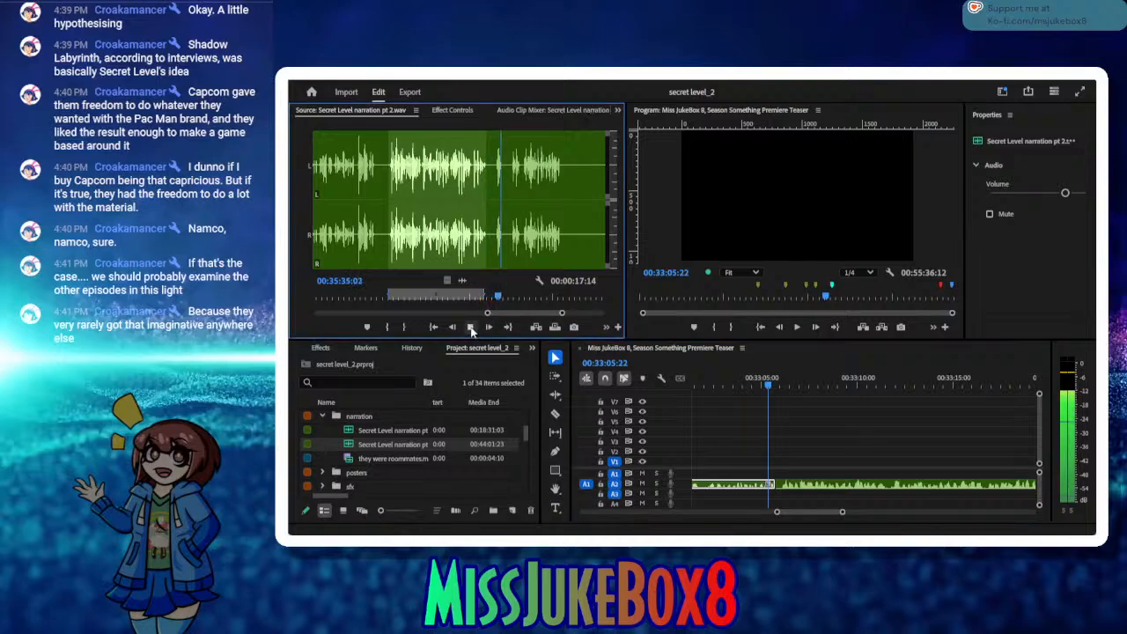
click(471, 327)
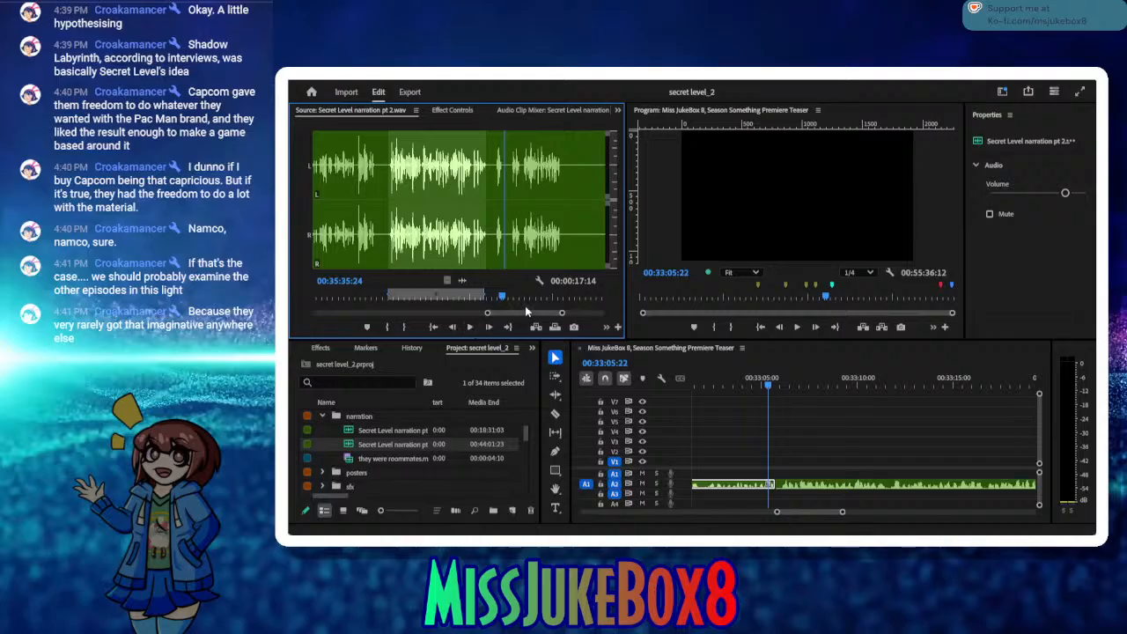
drag(502, 297, 469, 296)
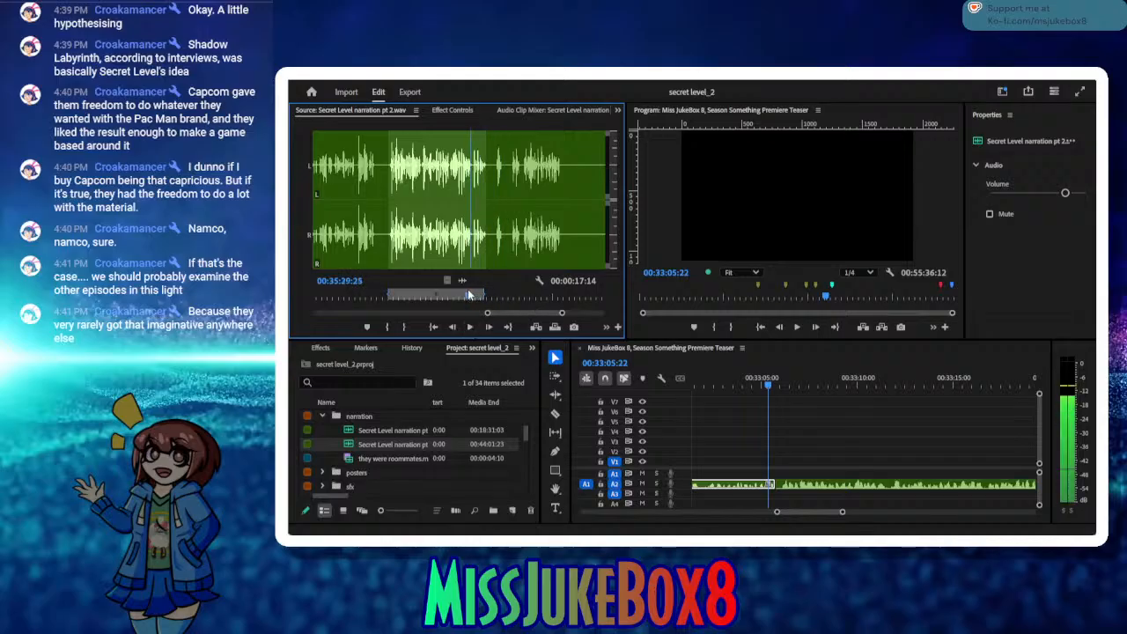
click(471, 328)
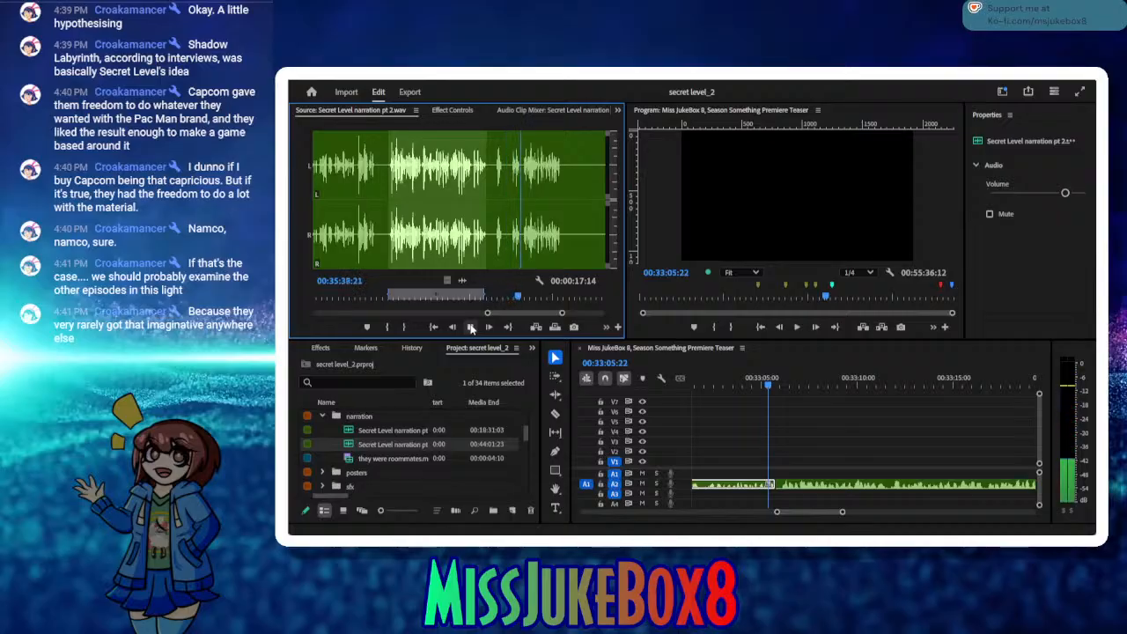
click(471, 328)
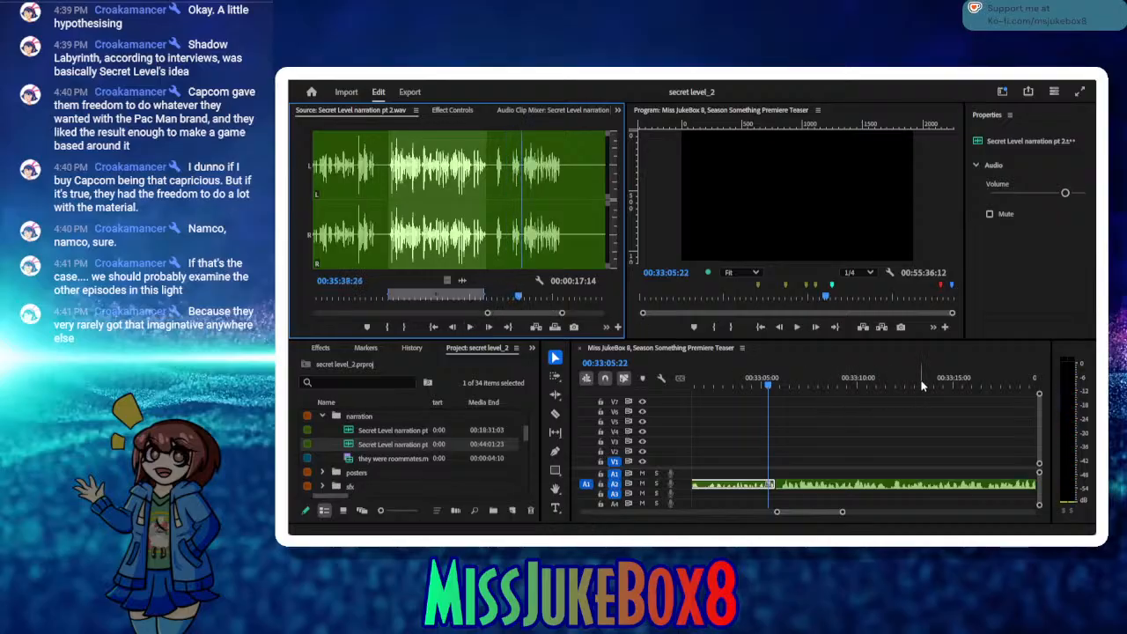
drag(922, 383, 927, 408)
click(798, 328)
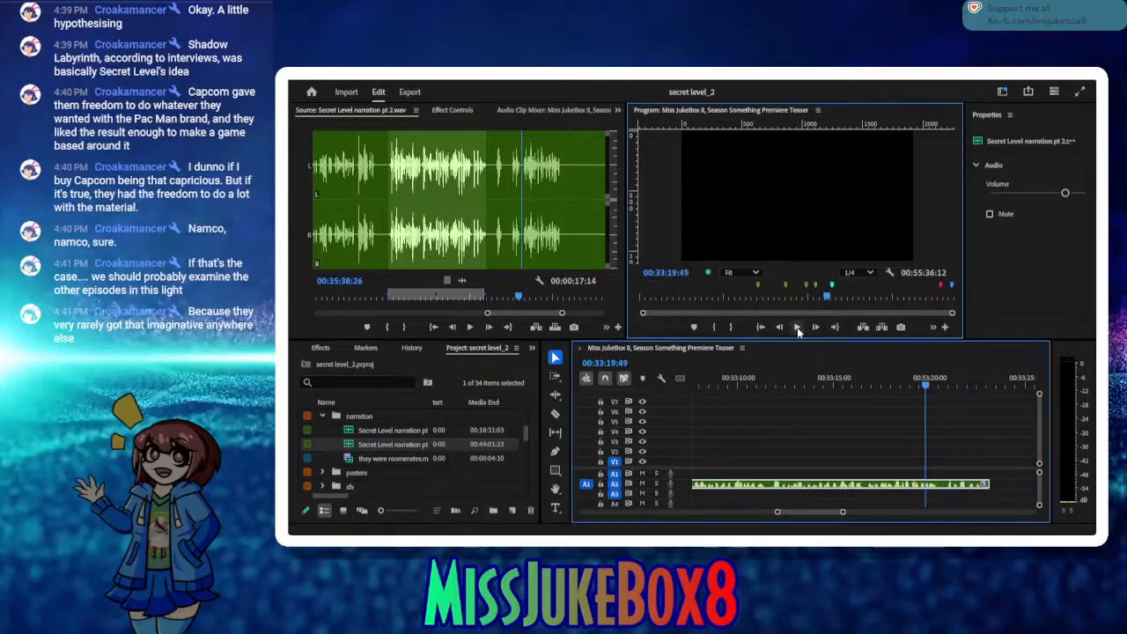
click(797, 328)
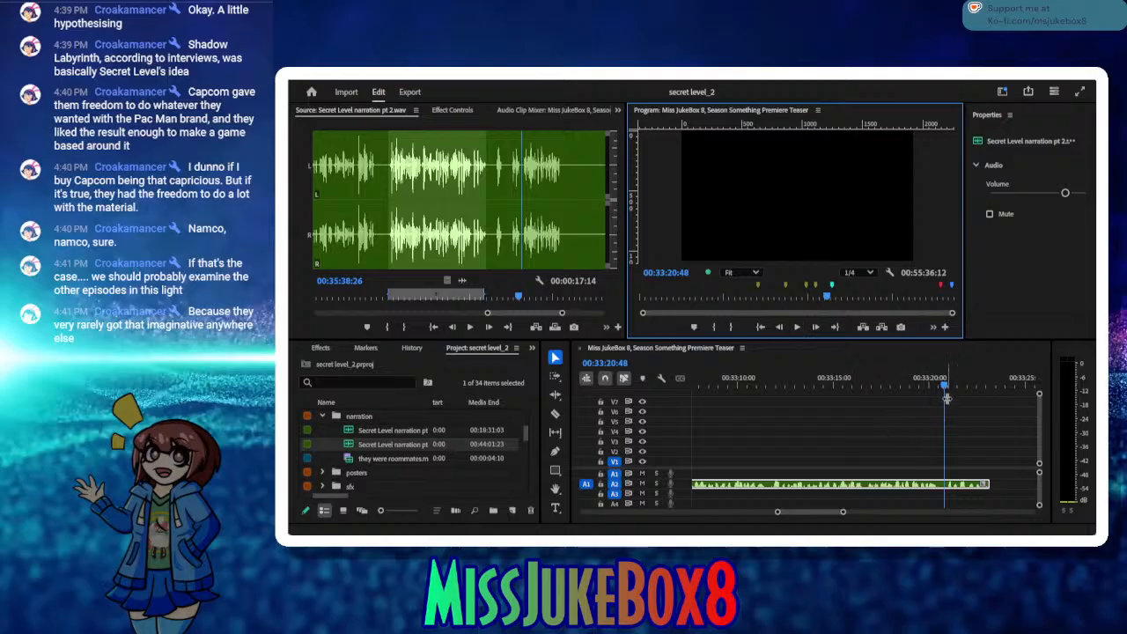
drag(941, 384, 938, 385)
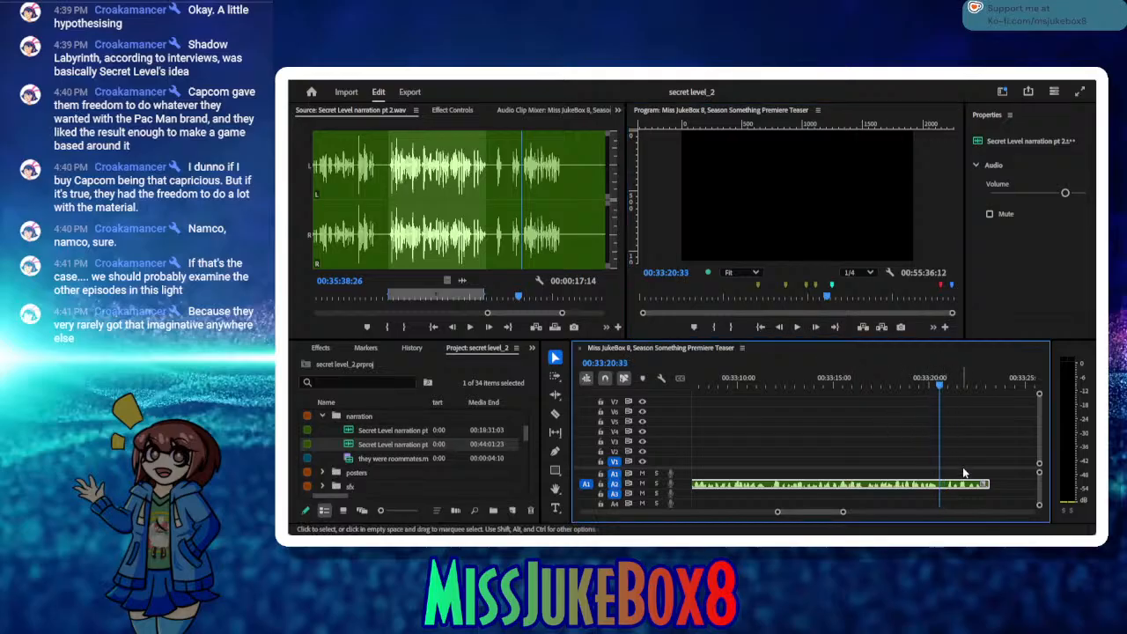
drag(987, 485, 939, 485)
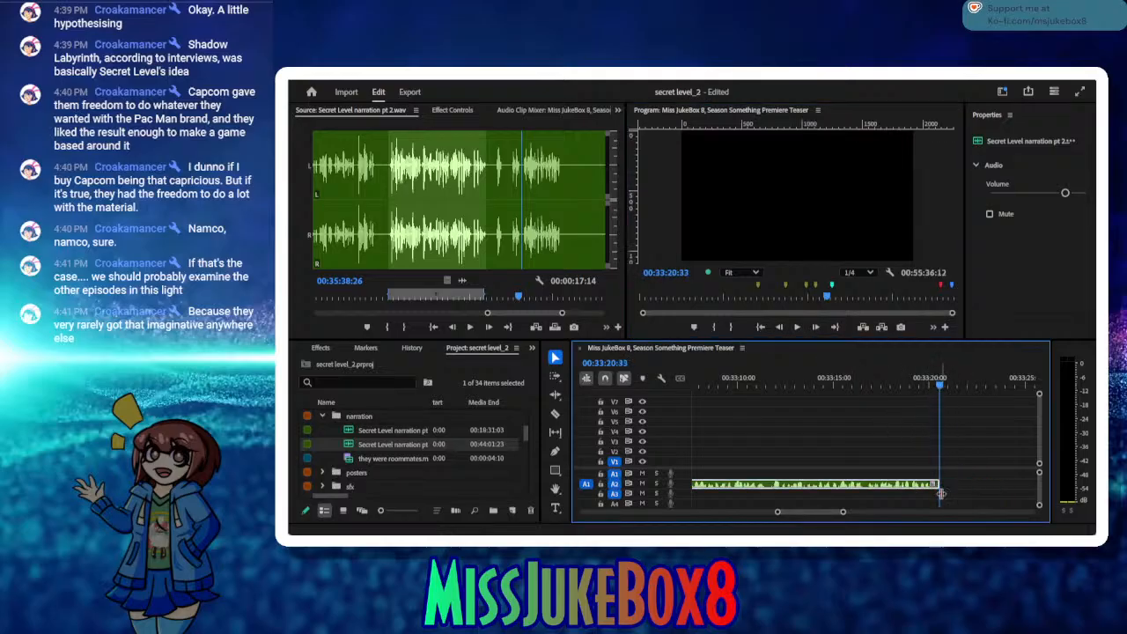
Step: Mark the retake from 00:35:37:00 to 00:35:38:21, insert it on A2 at 00:33:20:33, and save the project
click(518, 300)
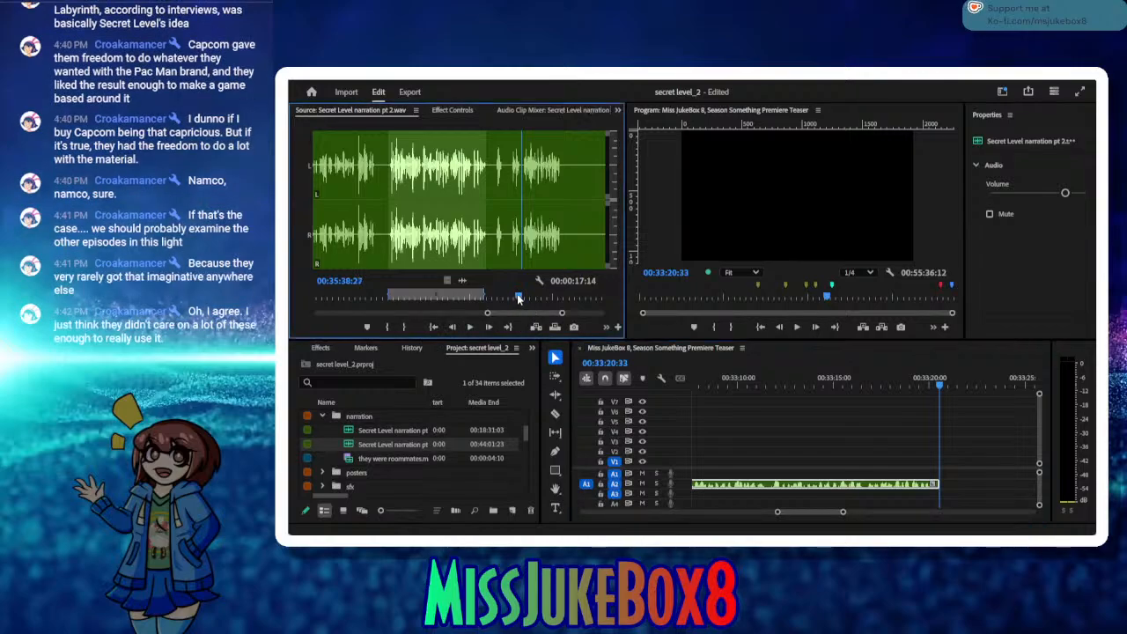
drag(518, 300, 508, 300)
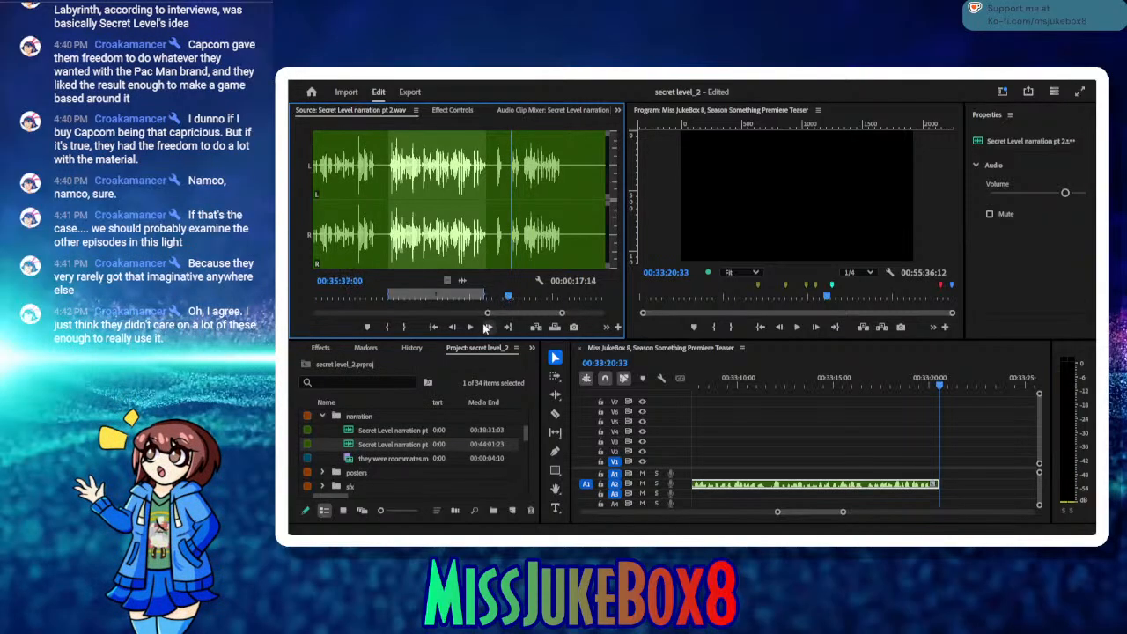
click(387, 327)
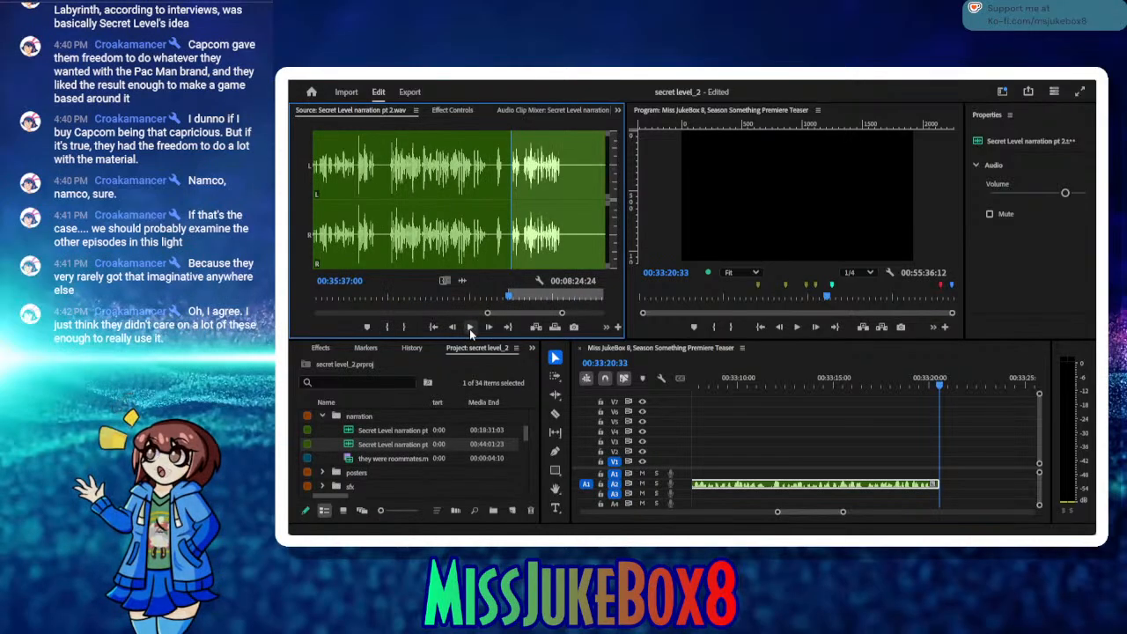
click(469, 329)
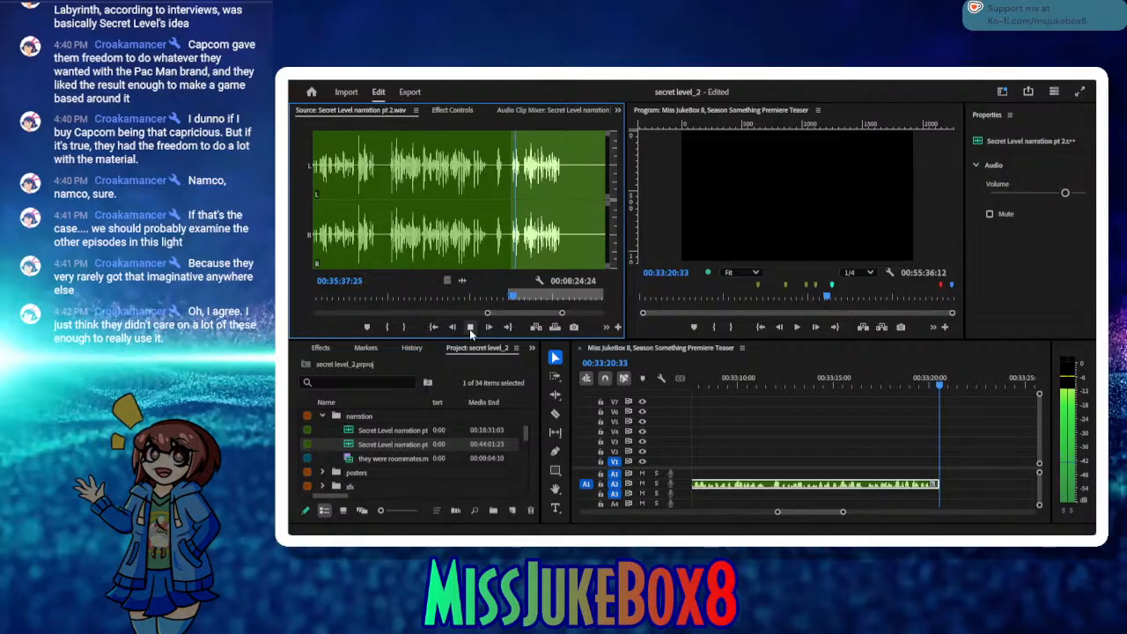
click(469, 328)
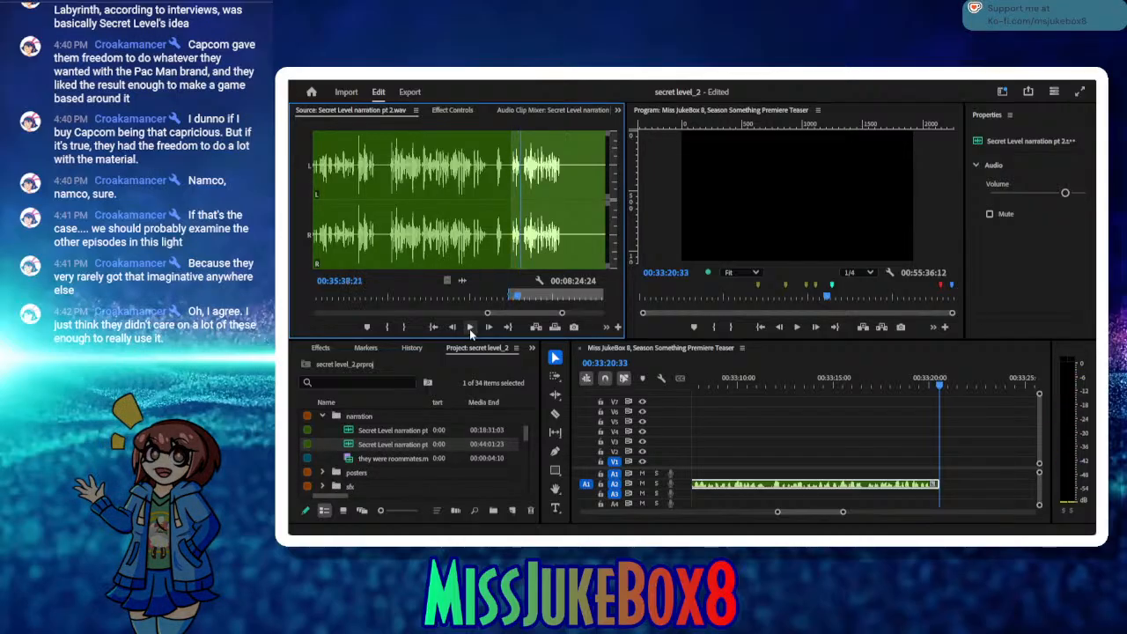
click(405, 323)
click(531, 332)
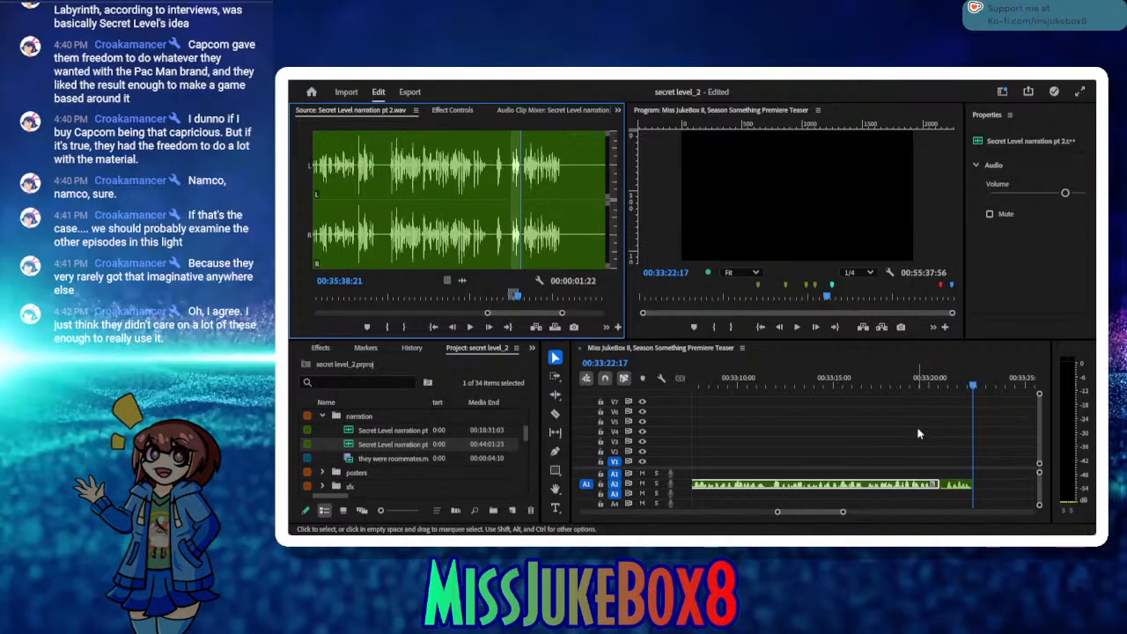
key(ctrl+s)
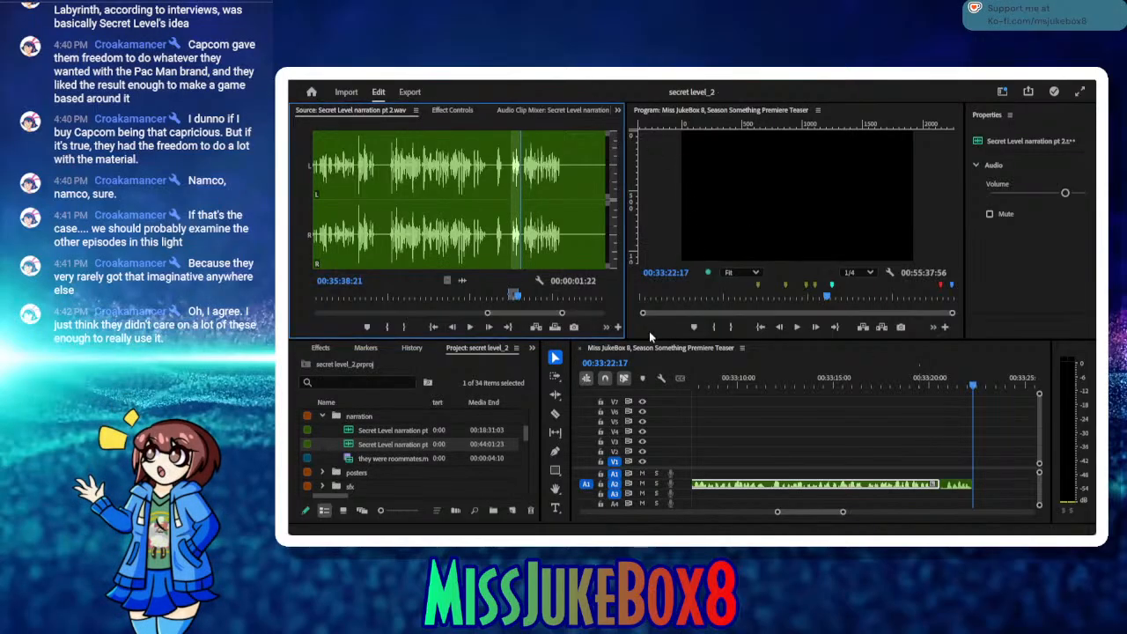
Step: Mark the next take in the narration source from 00:35:39:04 to 00:35:45:25
click(488, 327)
click(488, 327)
double_click(487, 332)
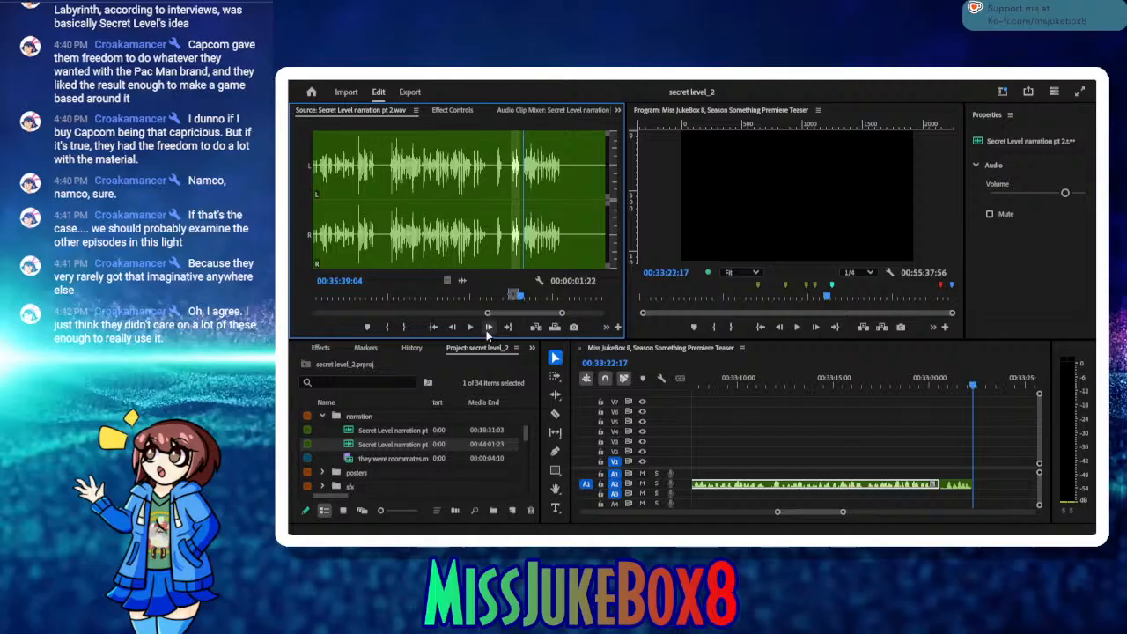
click(384, 327)
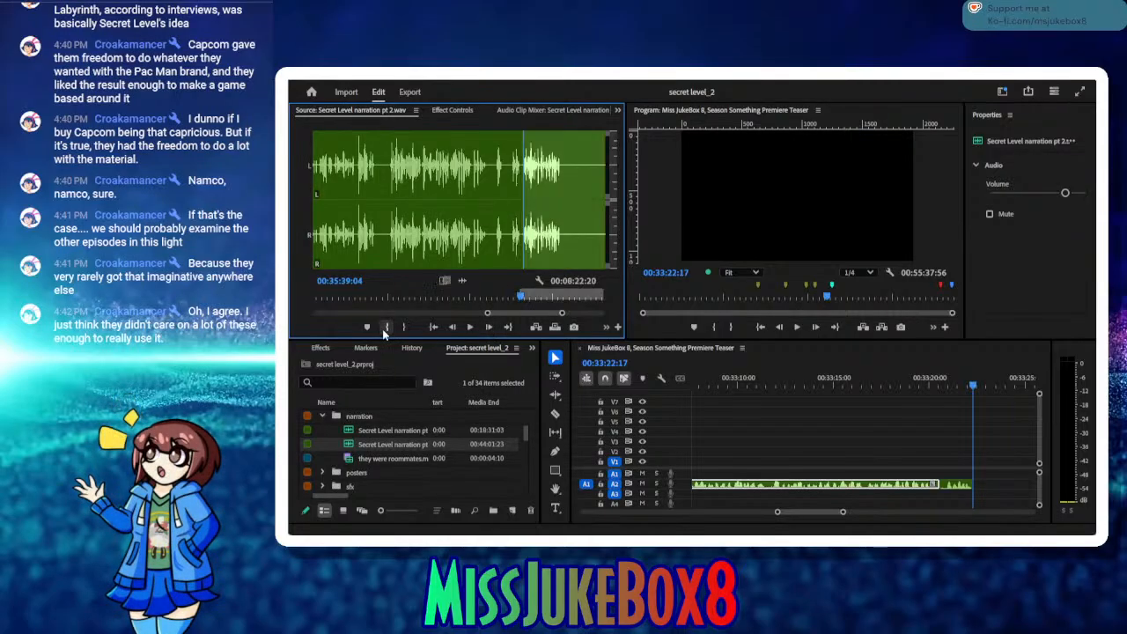
click(469, 327)
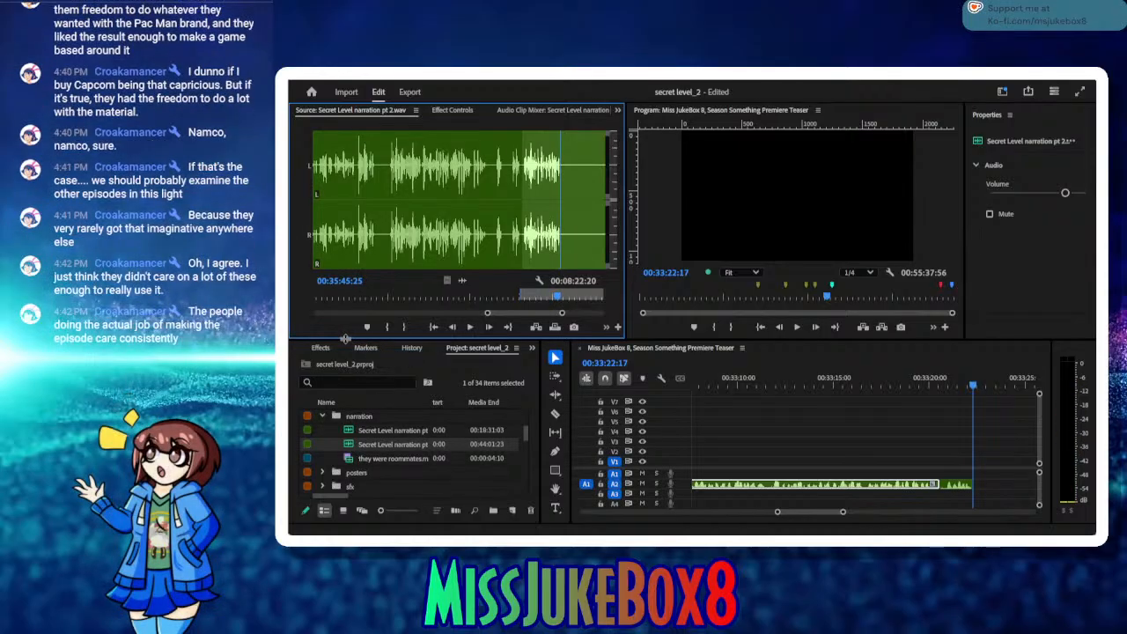
click(402, 330)
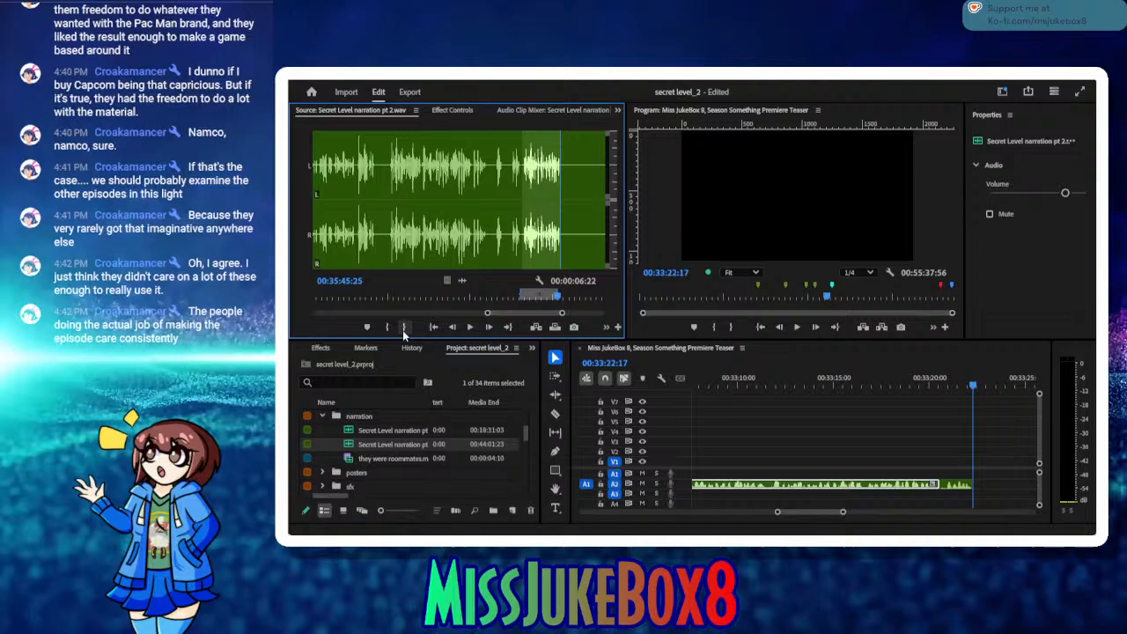
Step: Insert the marked take on A2 at 00:33:22:20, close the small gap before it, and save the project
click(818, 327)
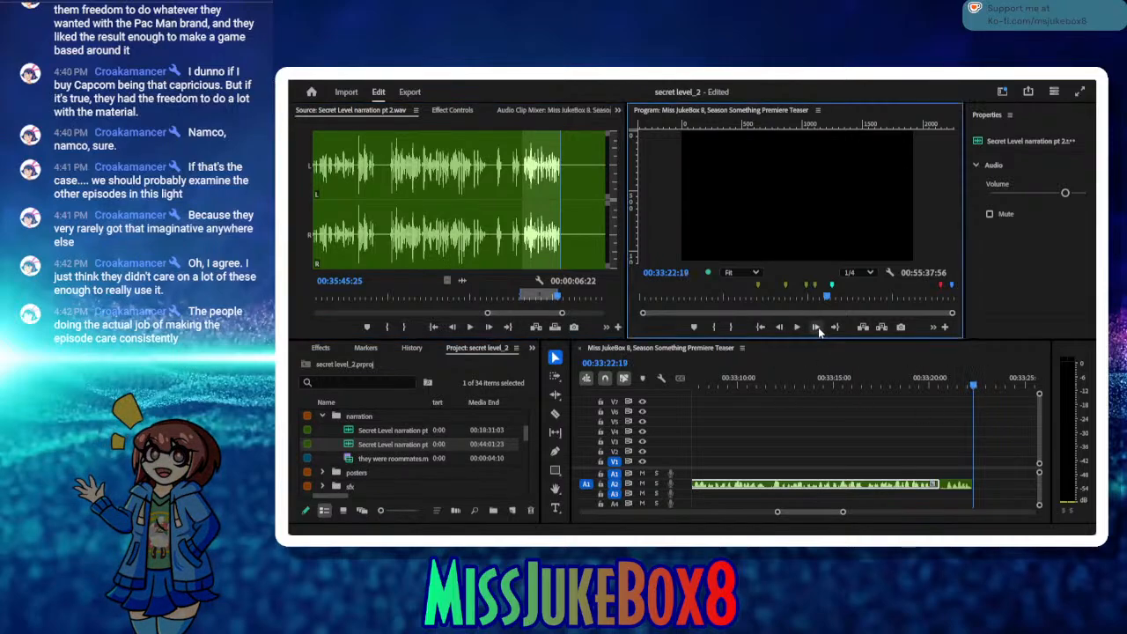
click(534, 328)
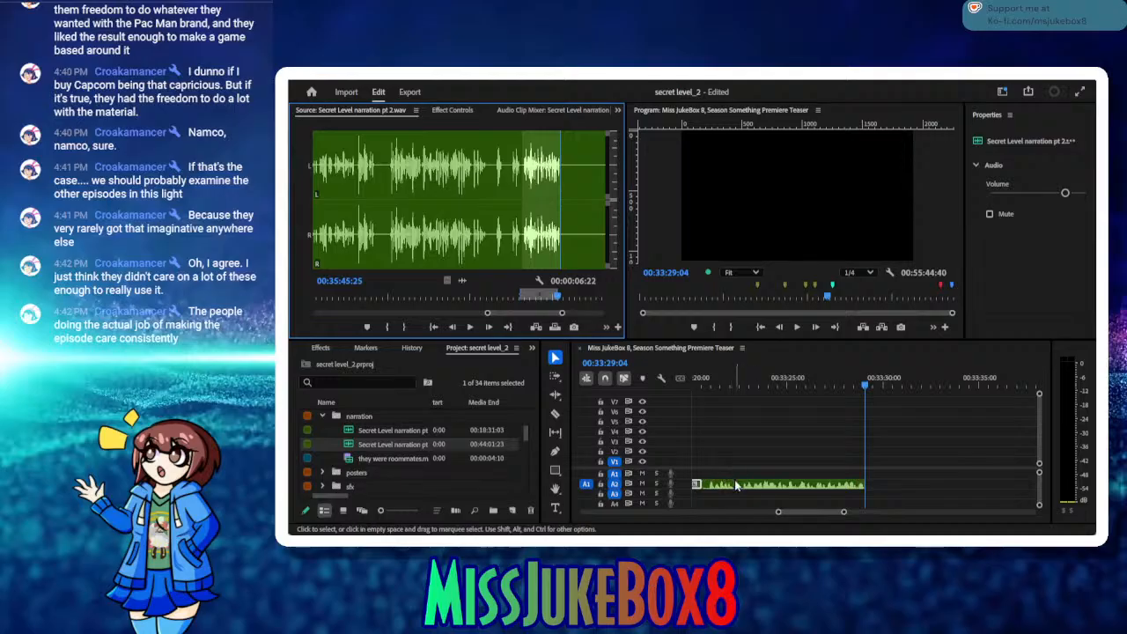
click(738, 466)
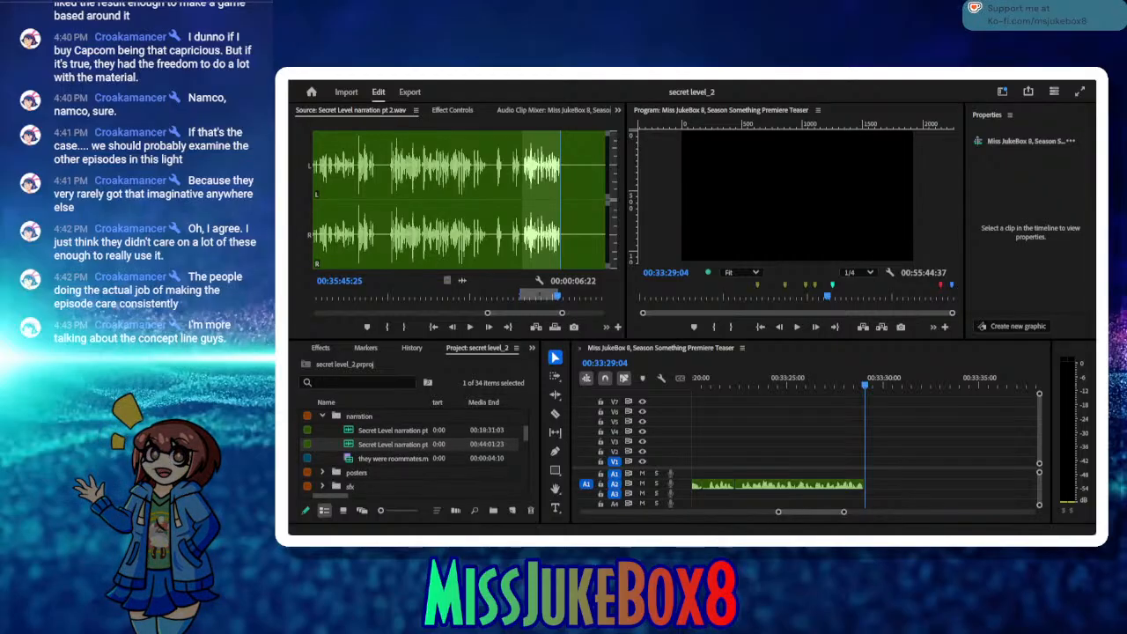
Step: Mark the next narration take from 00:35:55:05 to 00:36:20:08 and insert it on A2 at 00:33:29:04
click(469, 332)
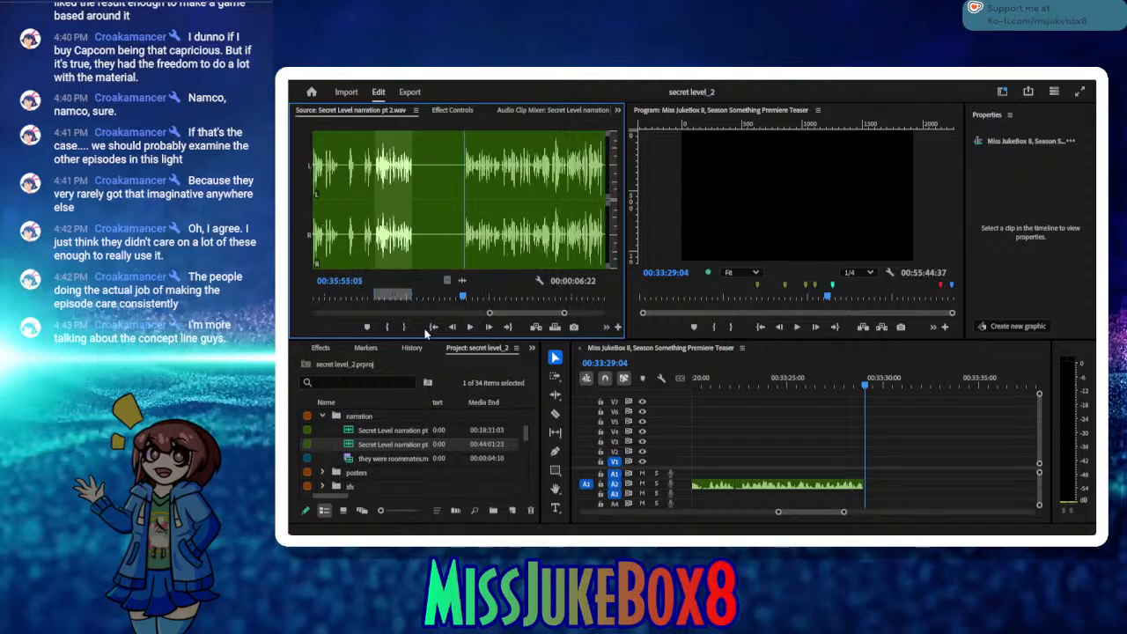
click(388, 327)
click(469, 327)
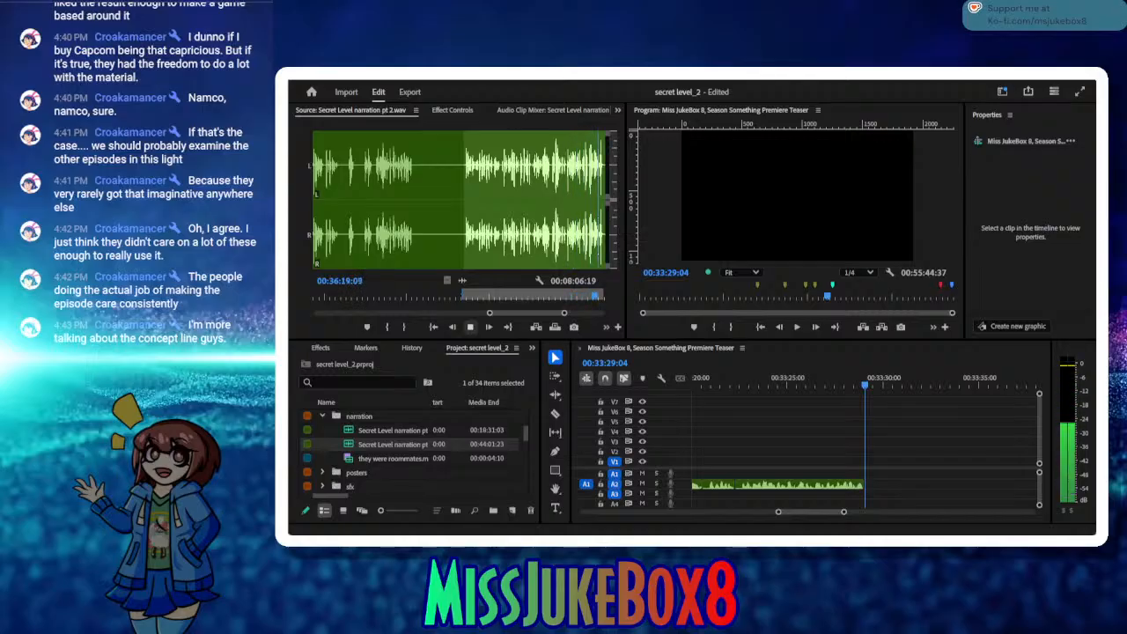
click(471, 328)
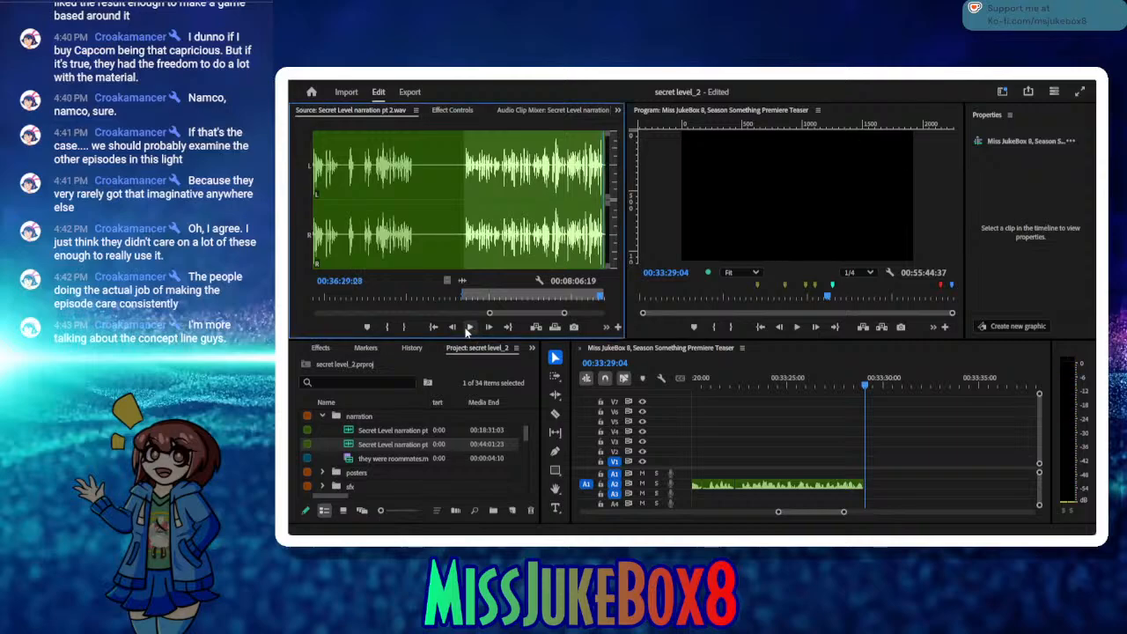
click(404, 328)
click(534, 328)
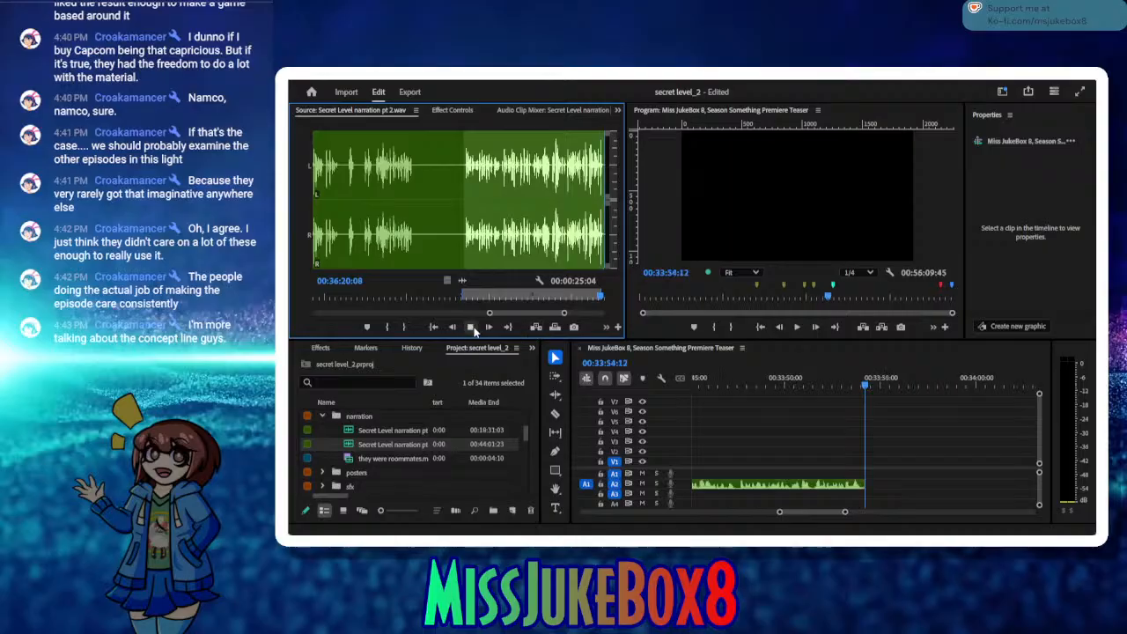
click(469, 328)
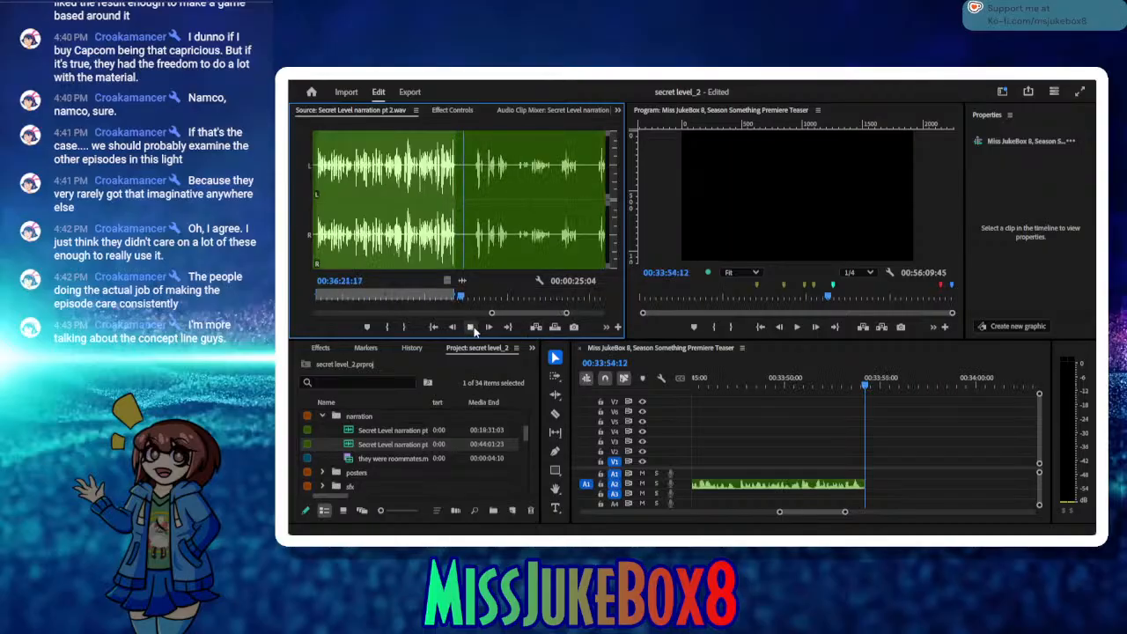
click(472, 328)
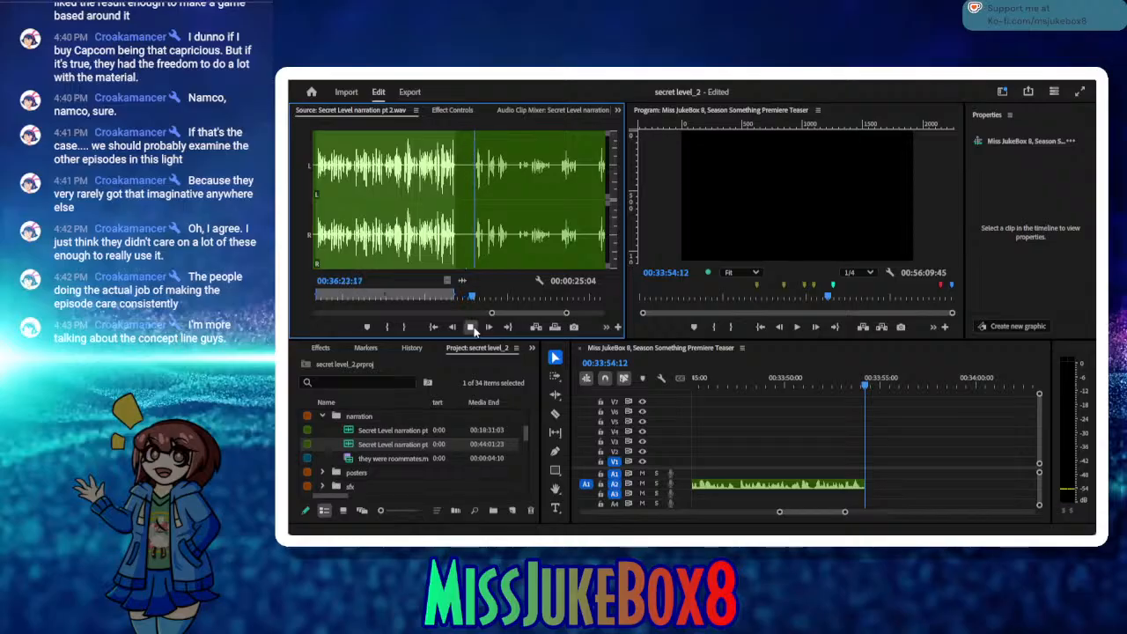
click(390, 328)
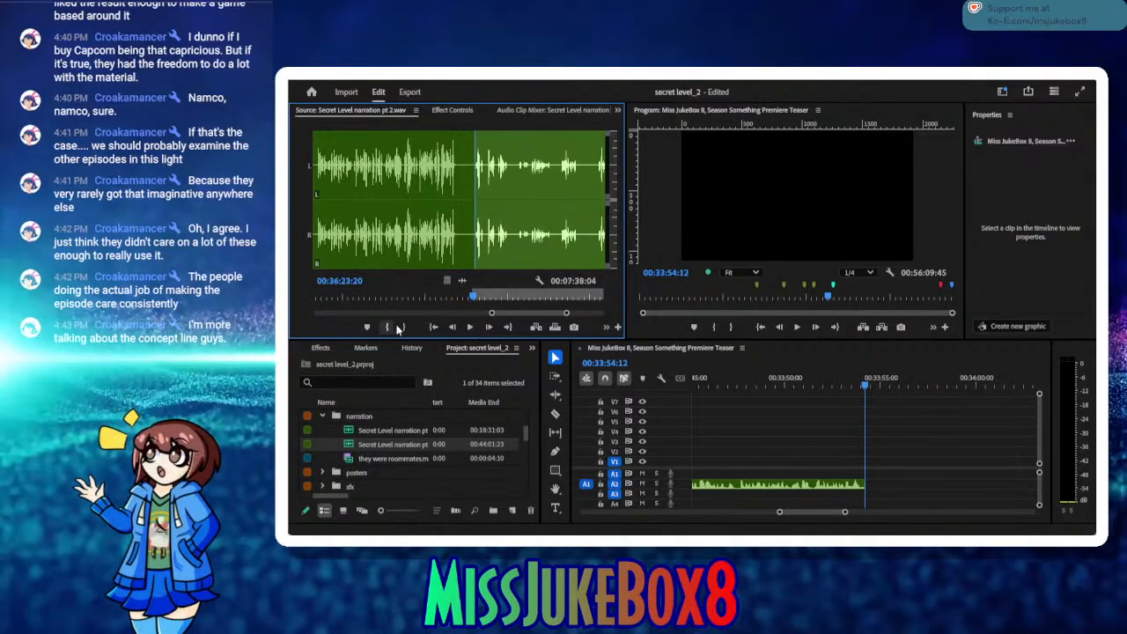
click(469, 328)
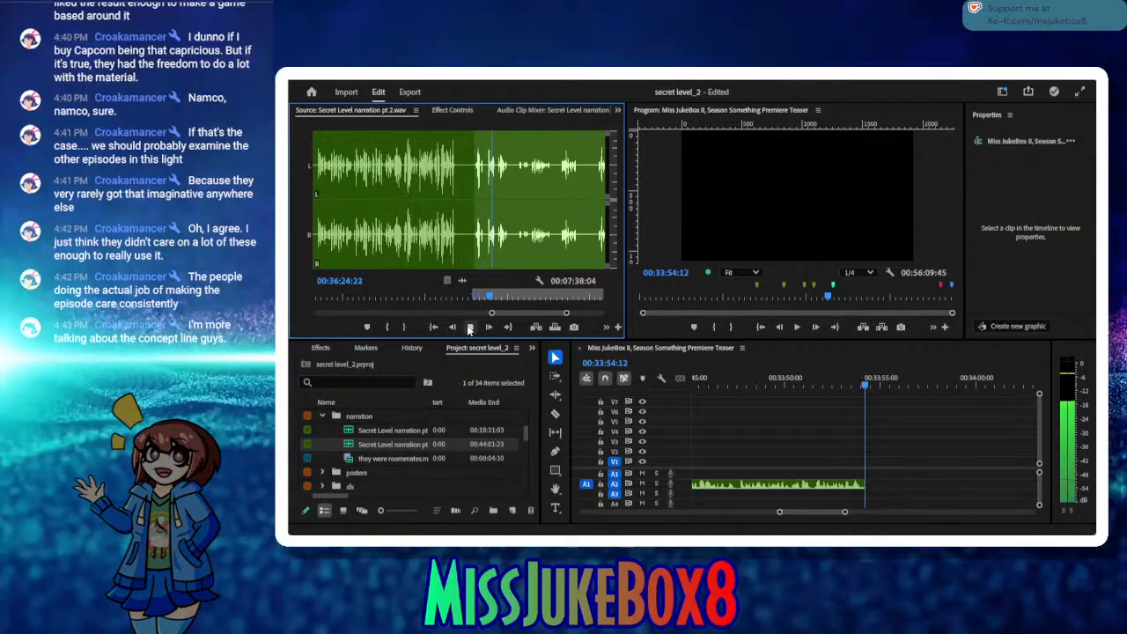
click(469, 327)
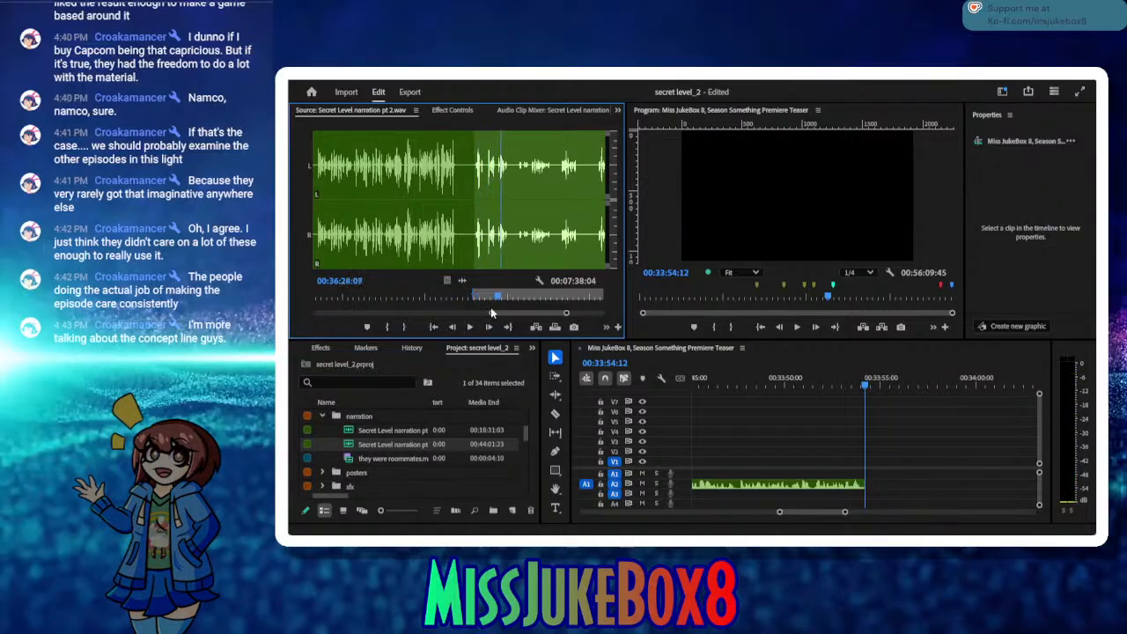
Step: Mark the next narration take from 00:36:27:22 to 00:36:33:12 and insert it on A2 at 00:33:54:12
drag(497, 303, 493, 301)
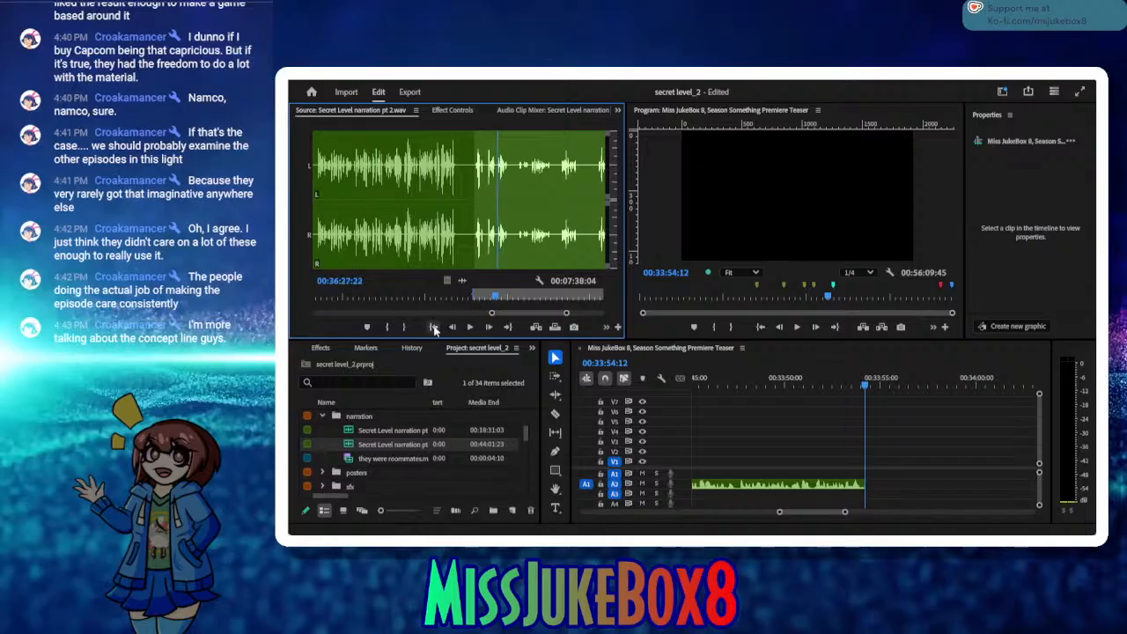
click(472, 327)
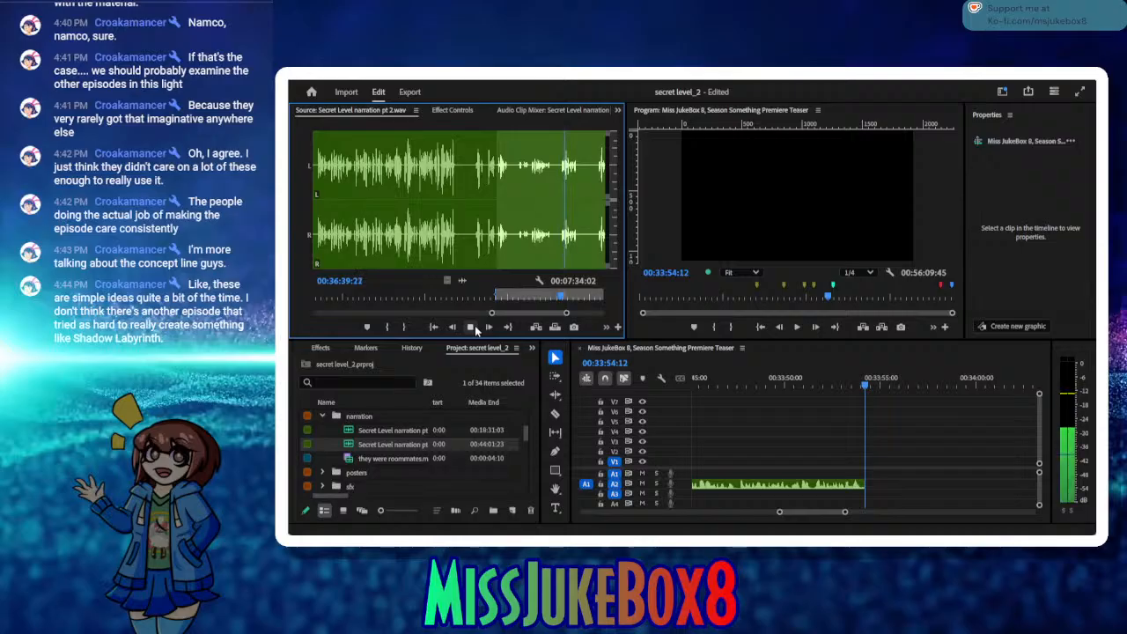
click(470, 327)
drag(564, 296, 525, 301)
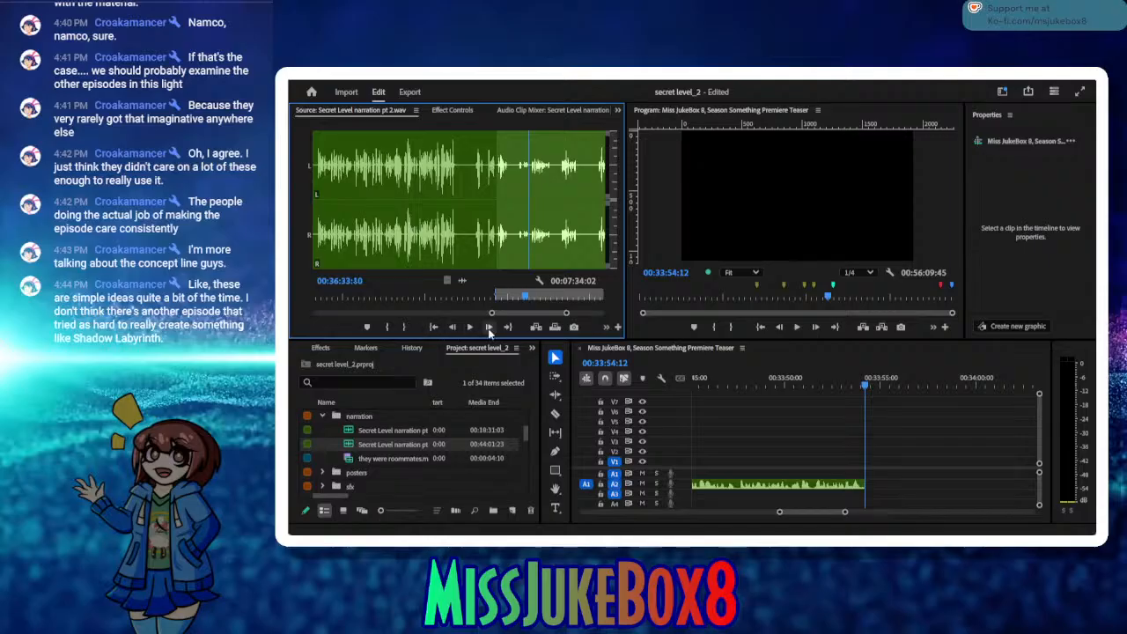
click(404, 327)
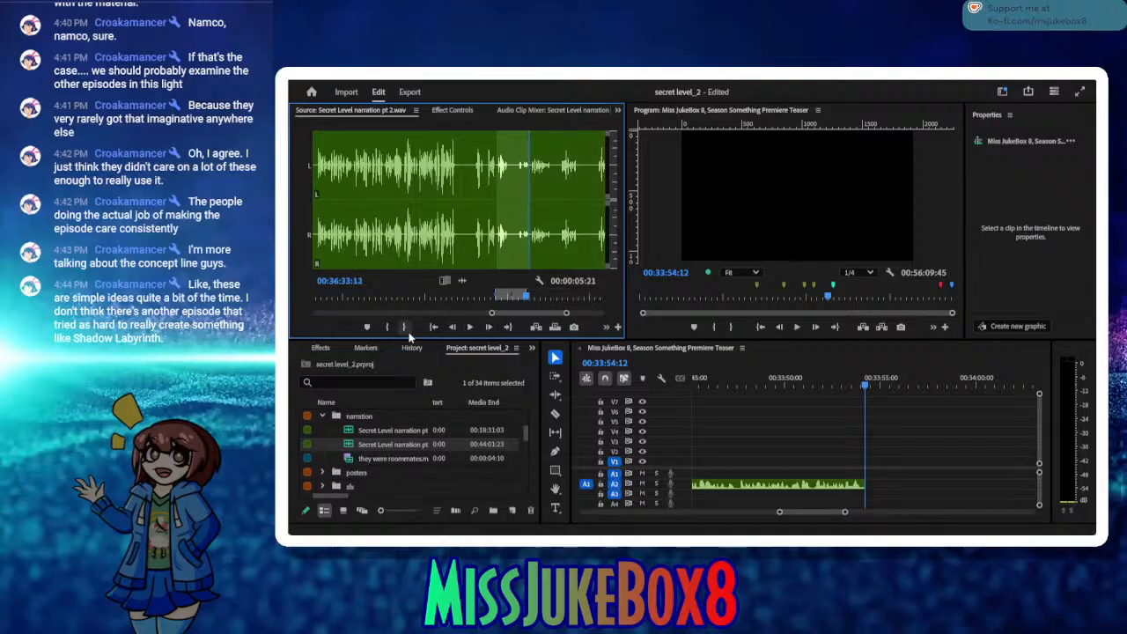
click(535, 328)
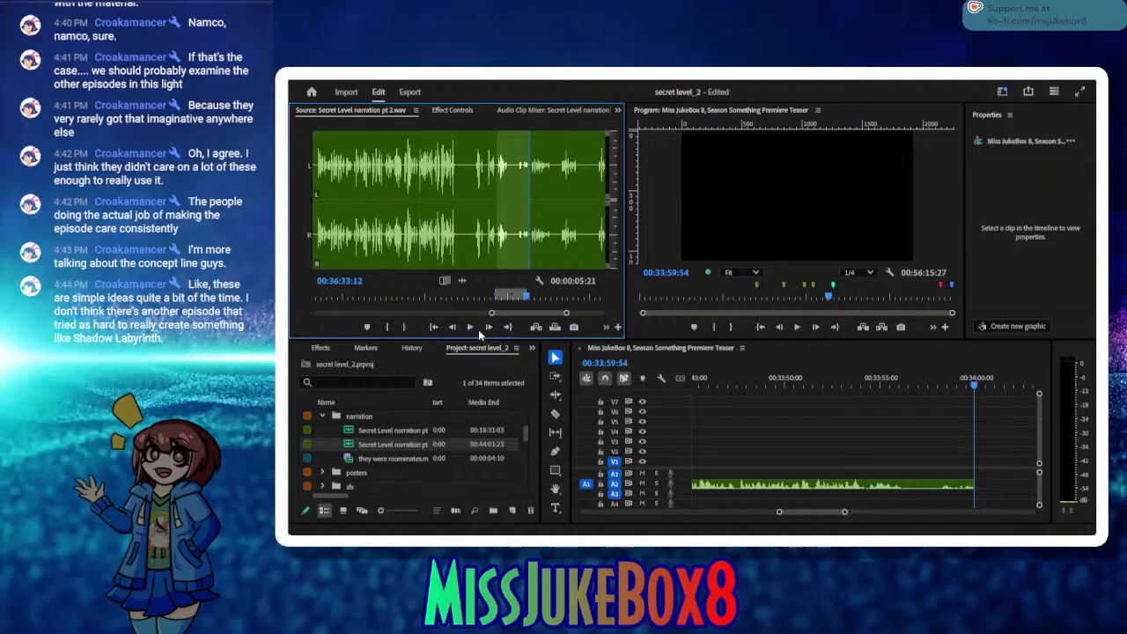
click(470, 327)
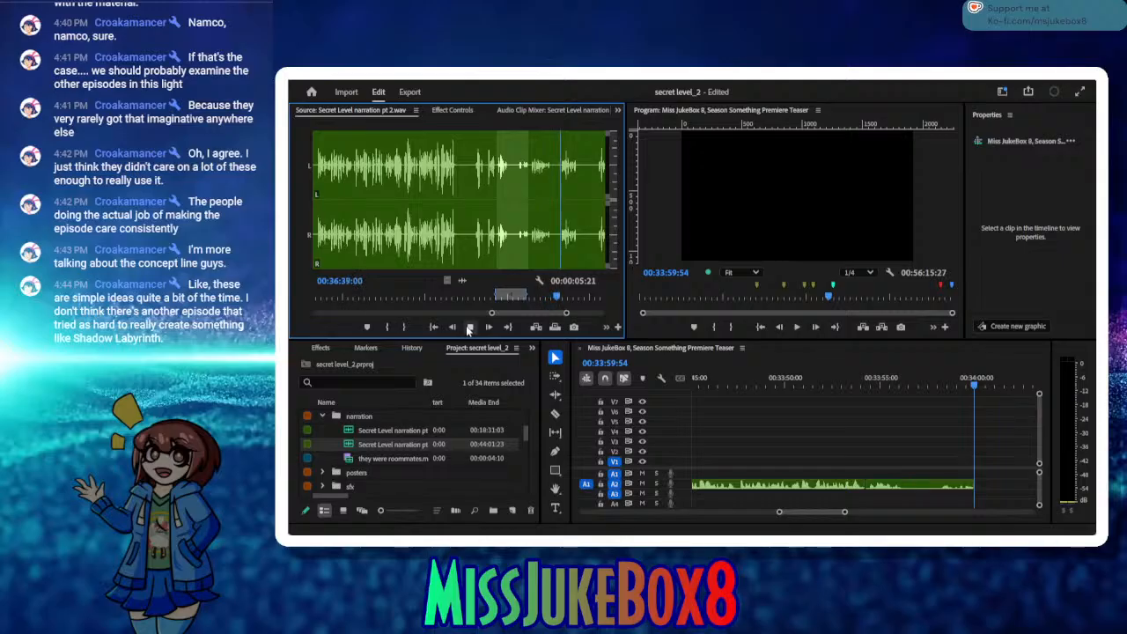
click(387, 328)
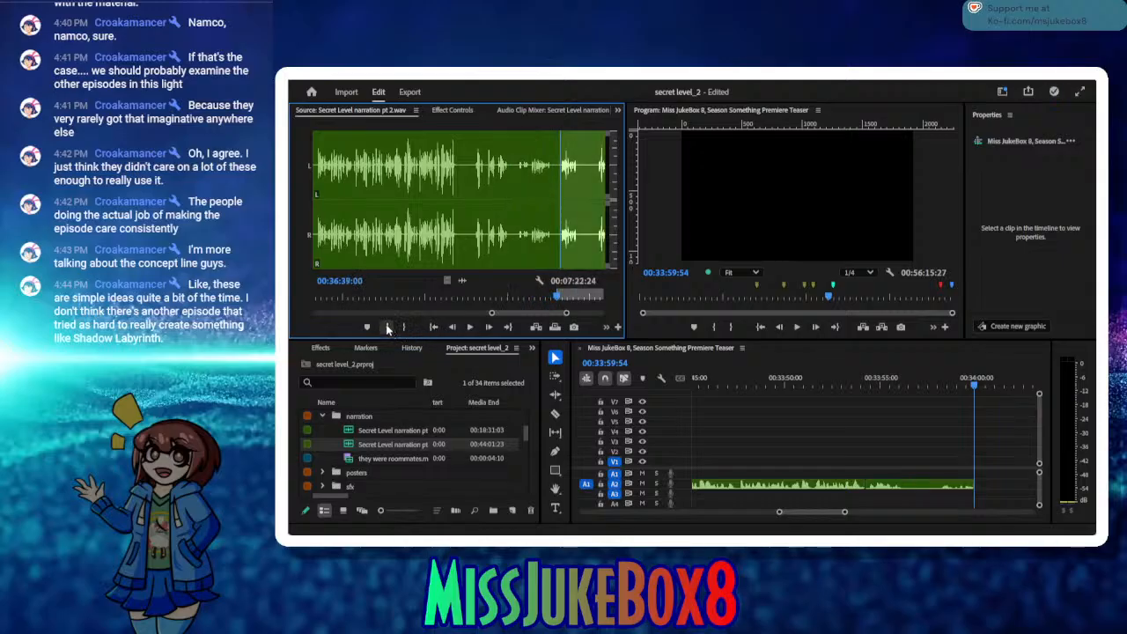
click(473, 331)
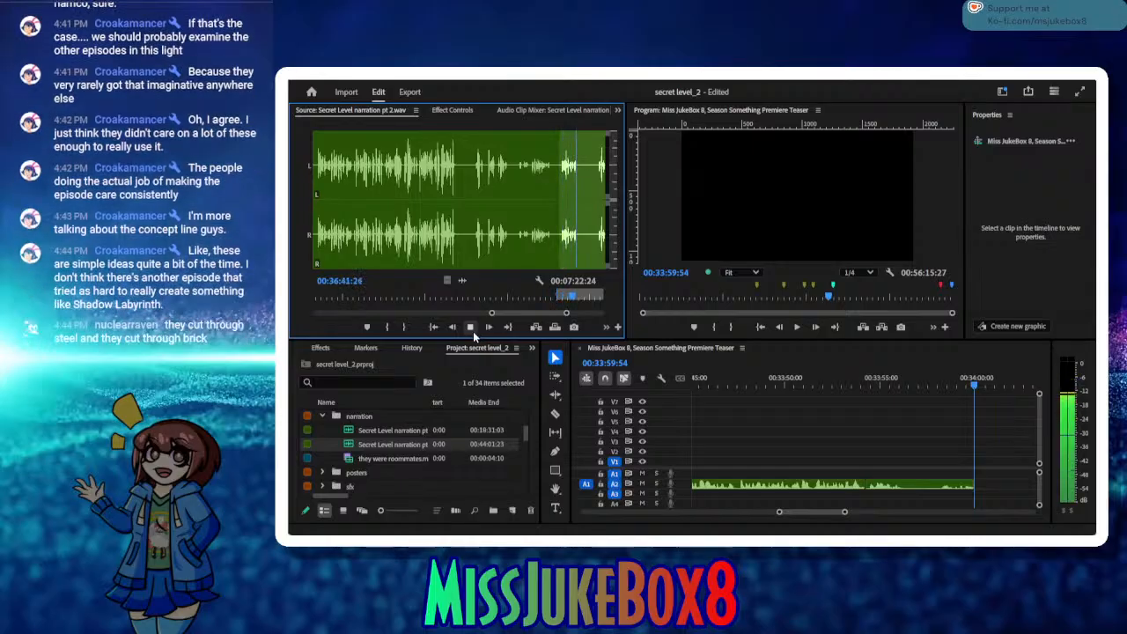
click(473, 331)
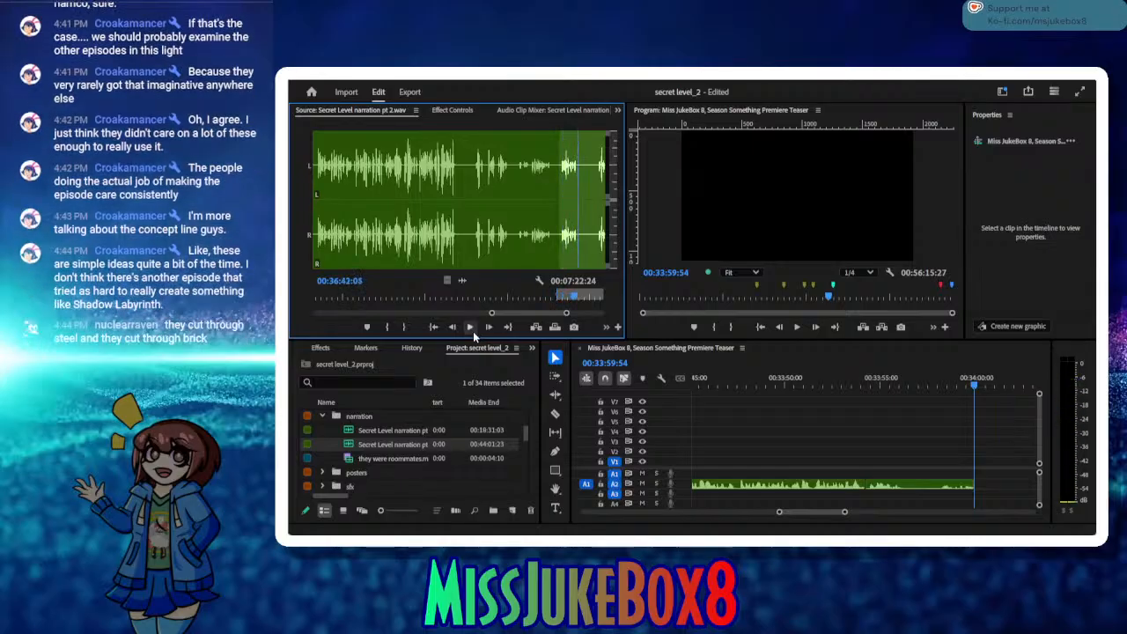
click(403, 328)
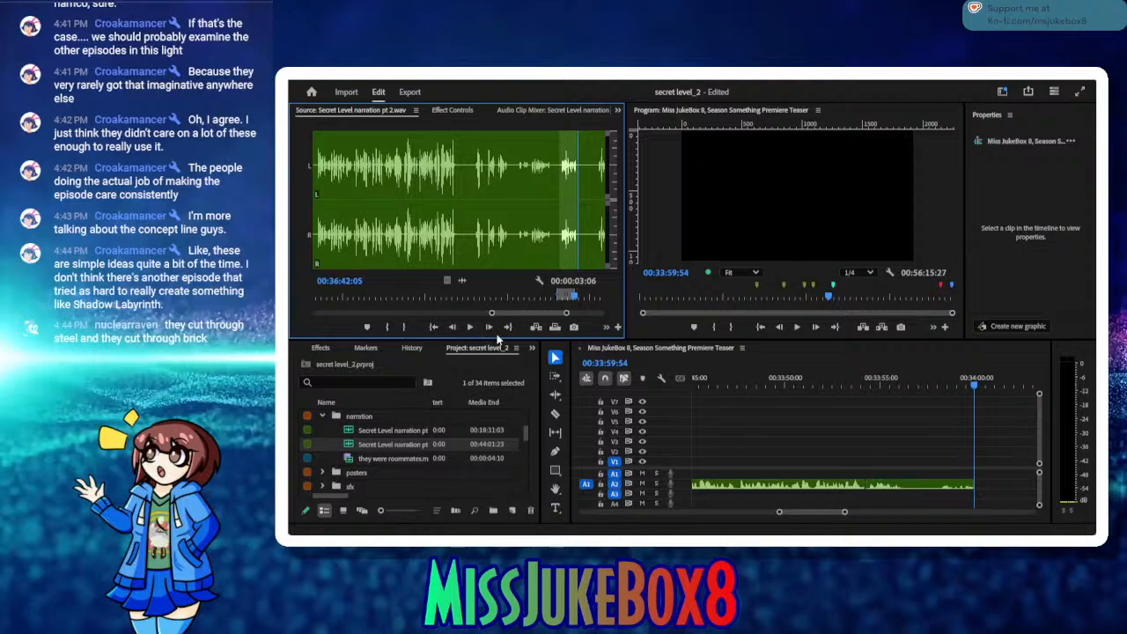
Step: Mark the narration retake from 00:36:45:23 to 00:36:48:18 and insert it on A2 at 00:33:59:54
click(471, 328)
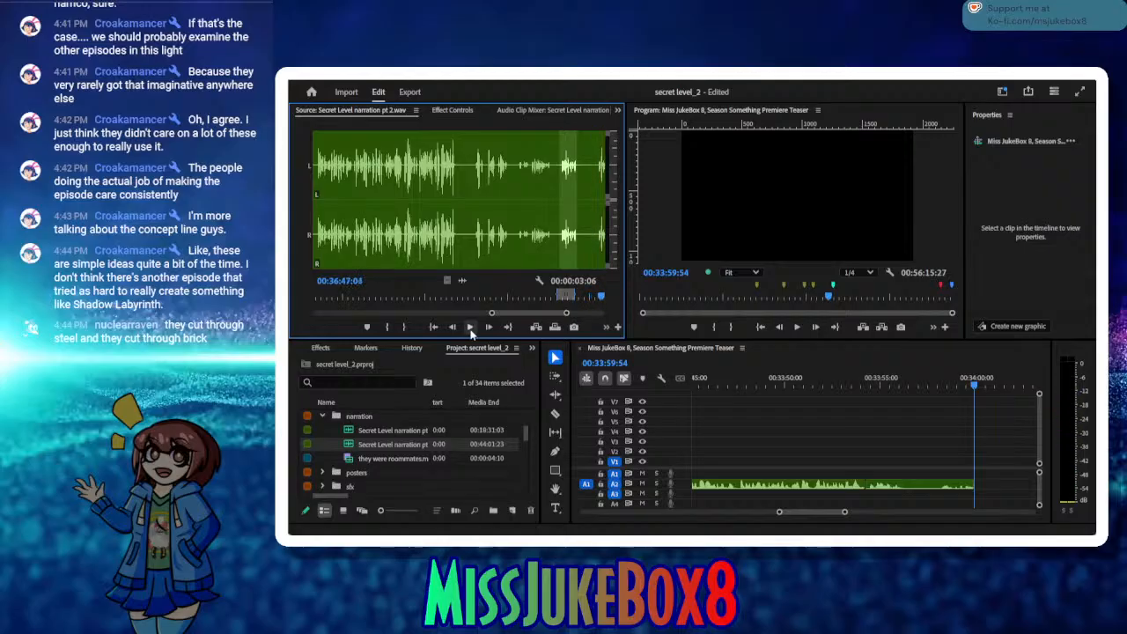
click(470, 327)
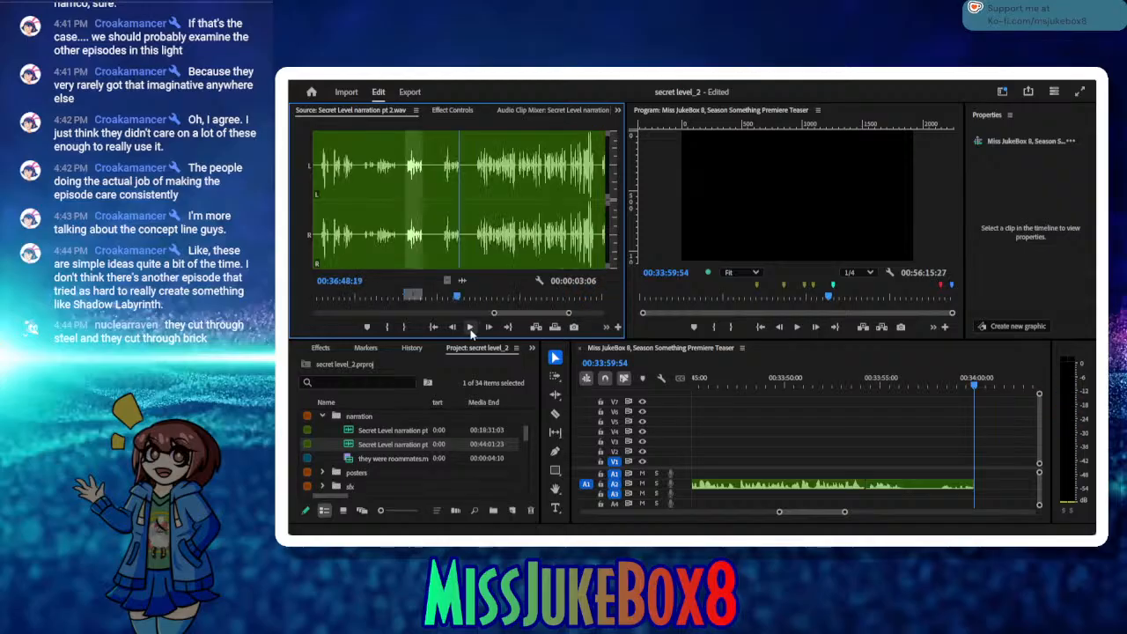
drag(457, 300, 442, 300)
click(388, 328)
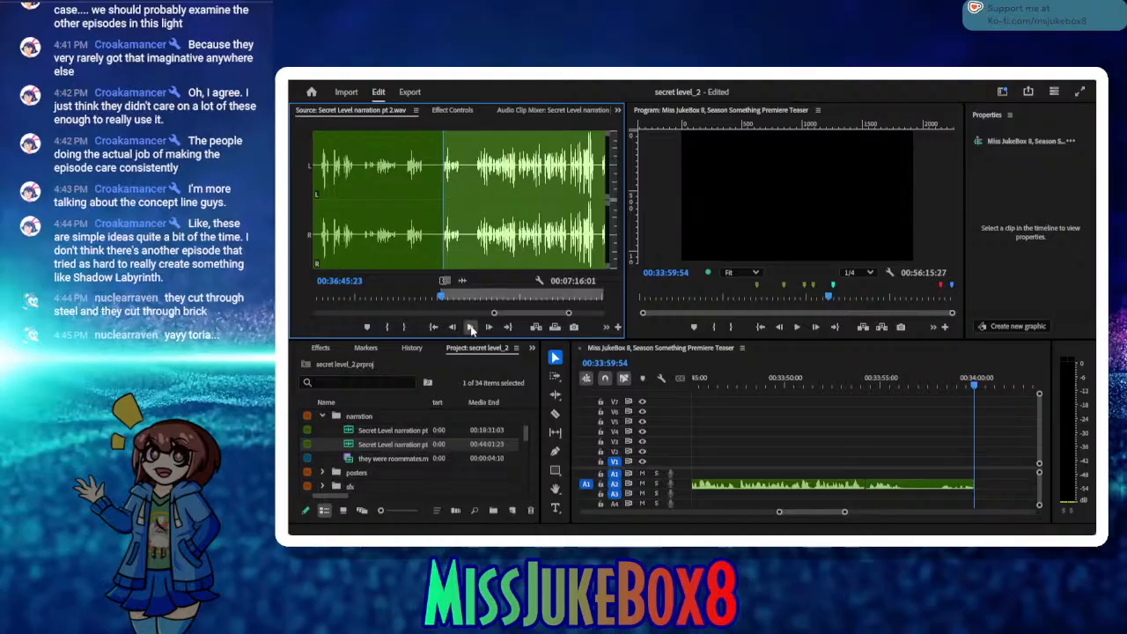
click(470, 327)
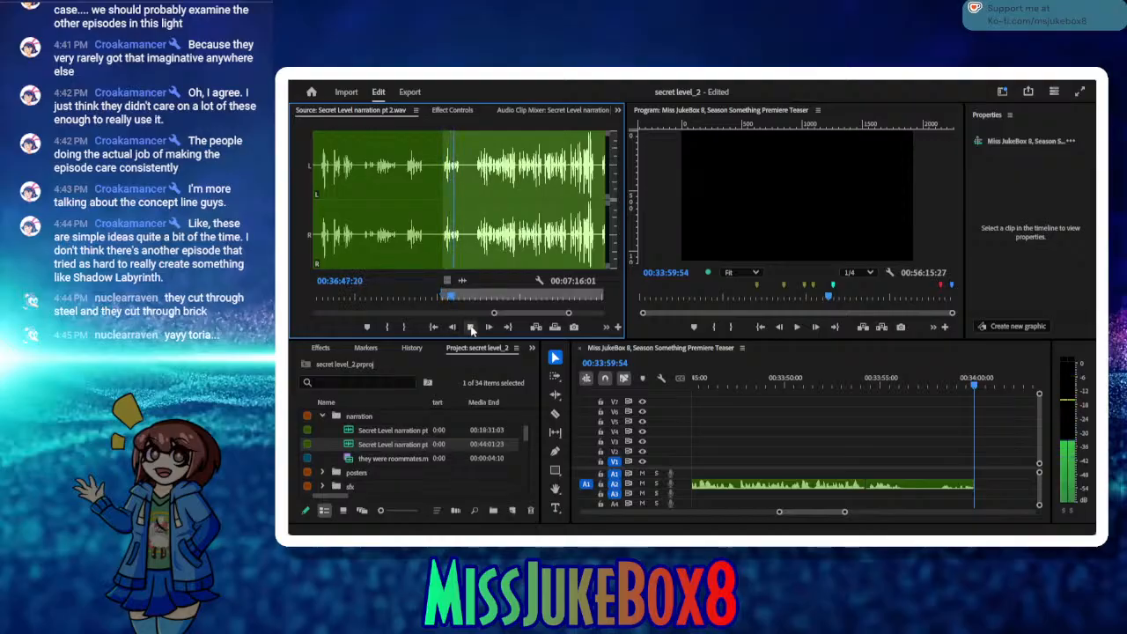
click(472, 328)
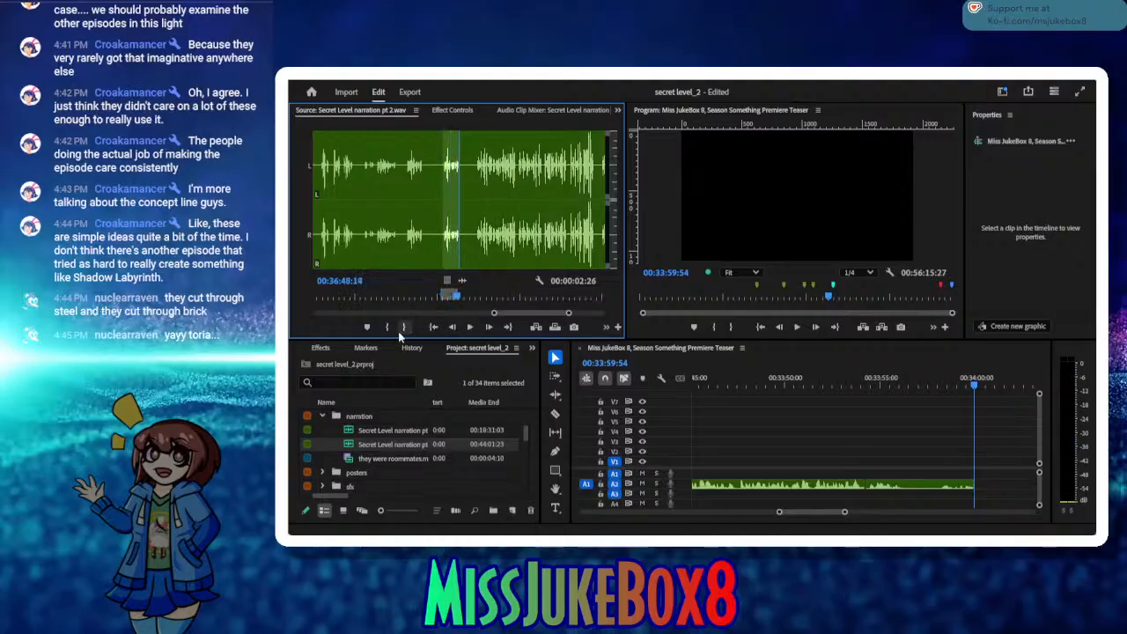
click(403, 328)
click(533, 328)
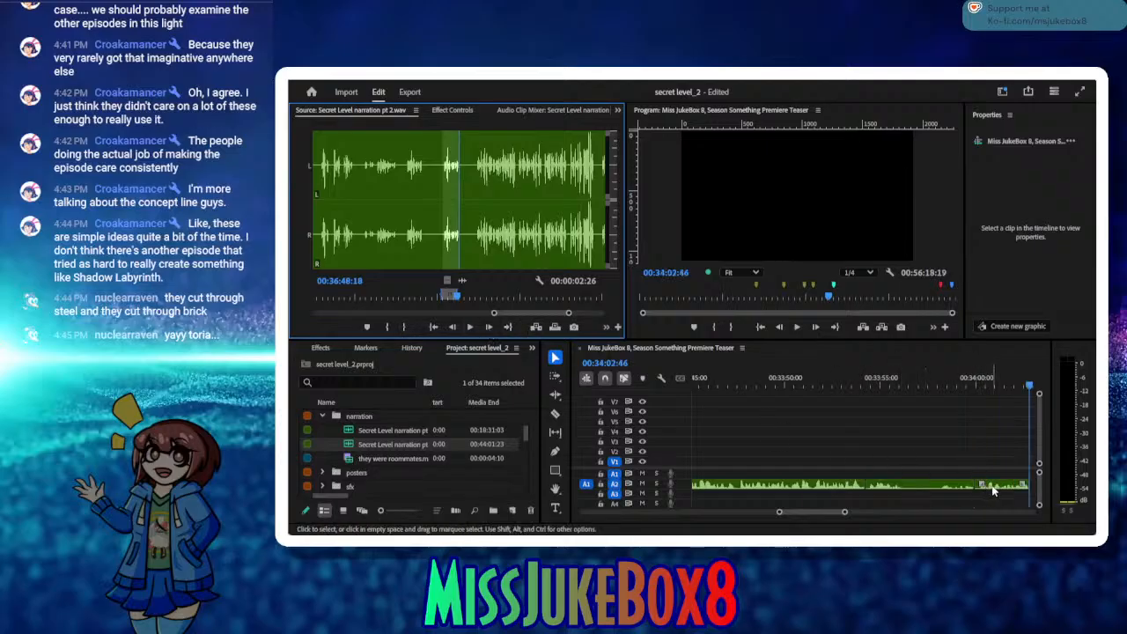
Step: Try moving the newly inserted clip to A3, slightly overlapping the end of the preceding A2 clip, and play the transition
drag(993, 491, 994, 502)
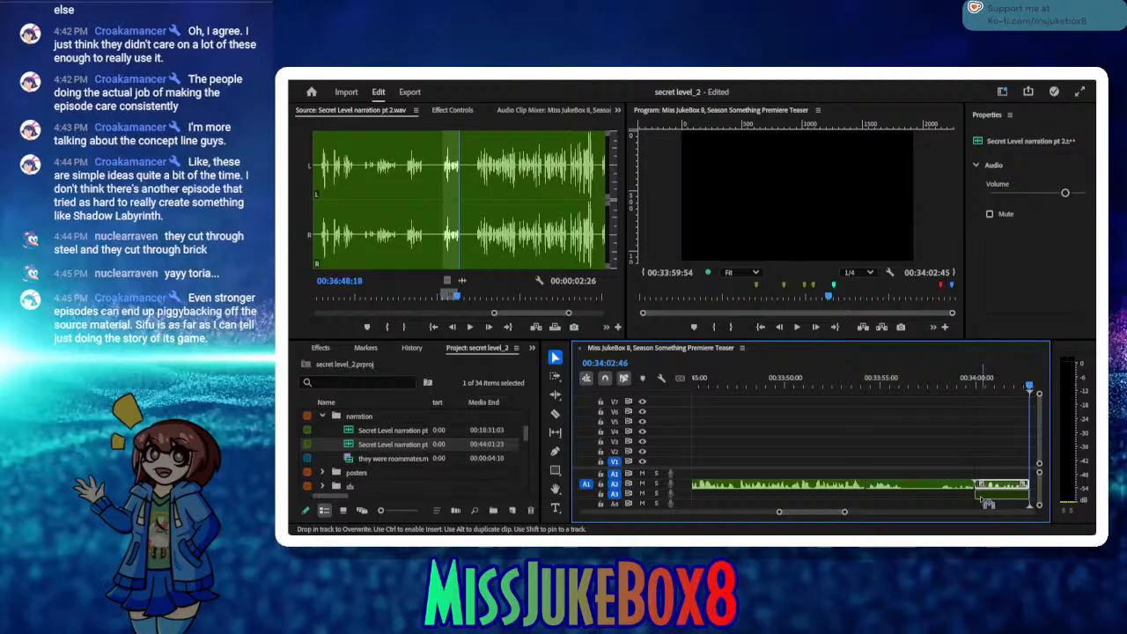
drag(987, 504, 987, 503)
click(962, 387)
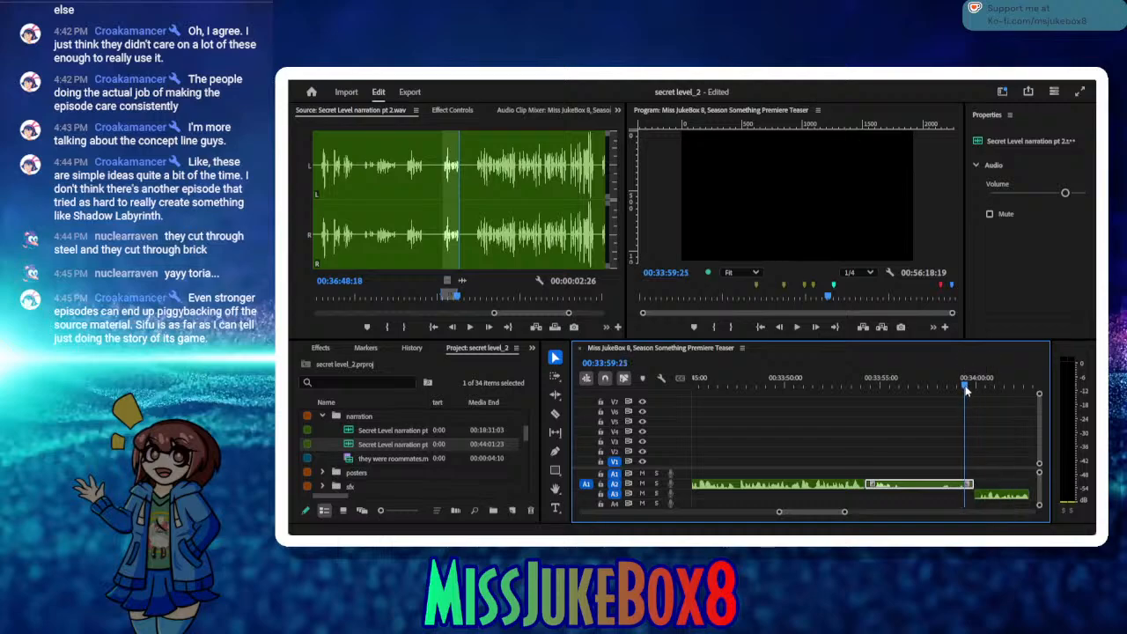
drag(995, 498, 986, 497)
click(932, 389)
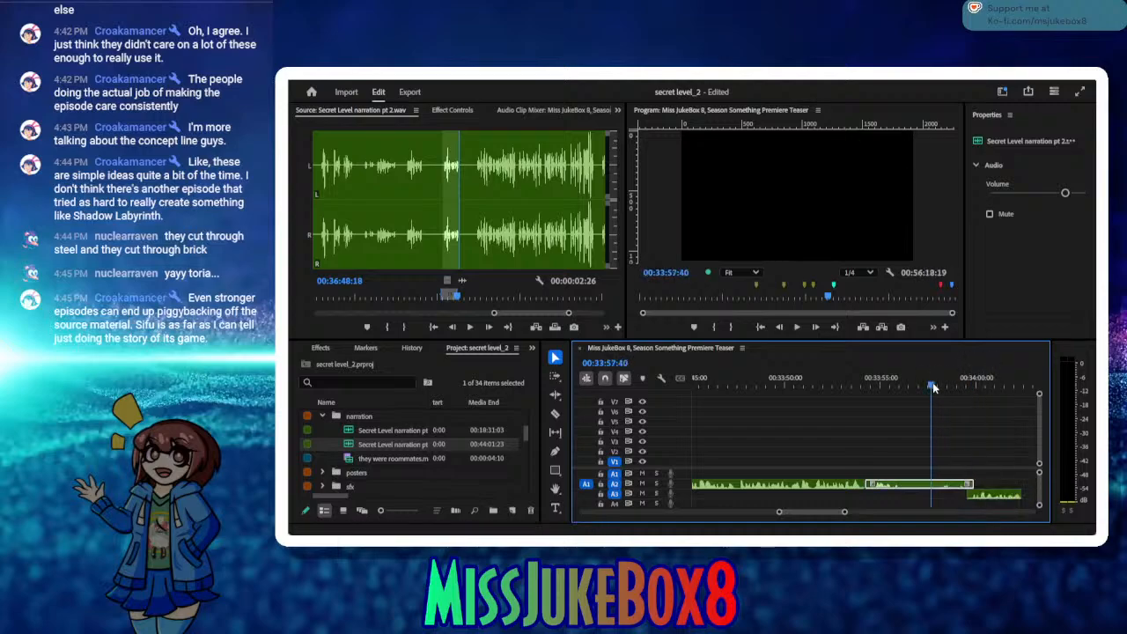
click(796, 327)
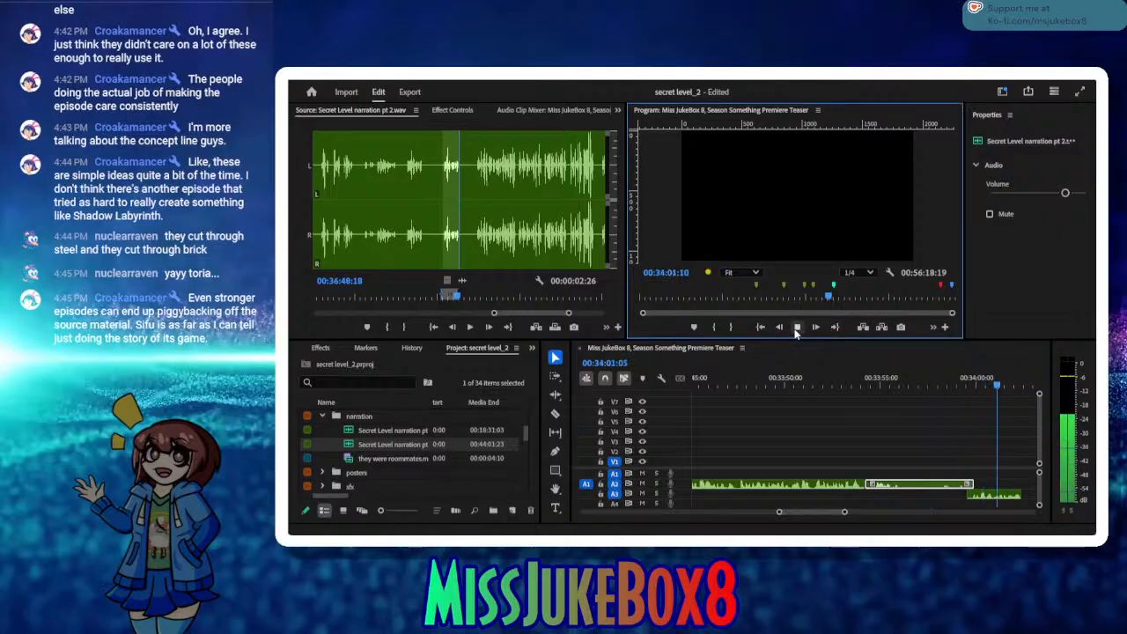
click(797, 328)
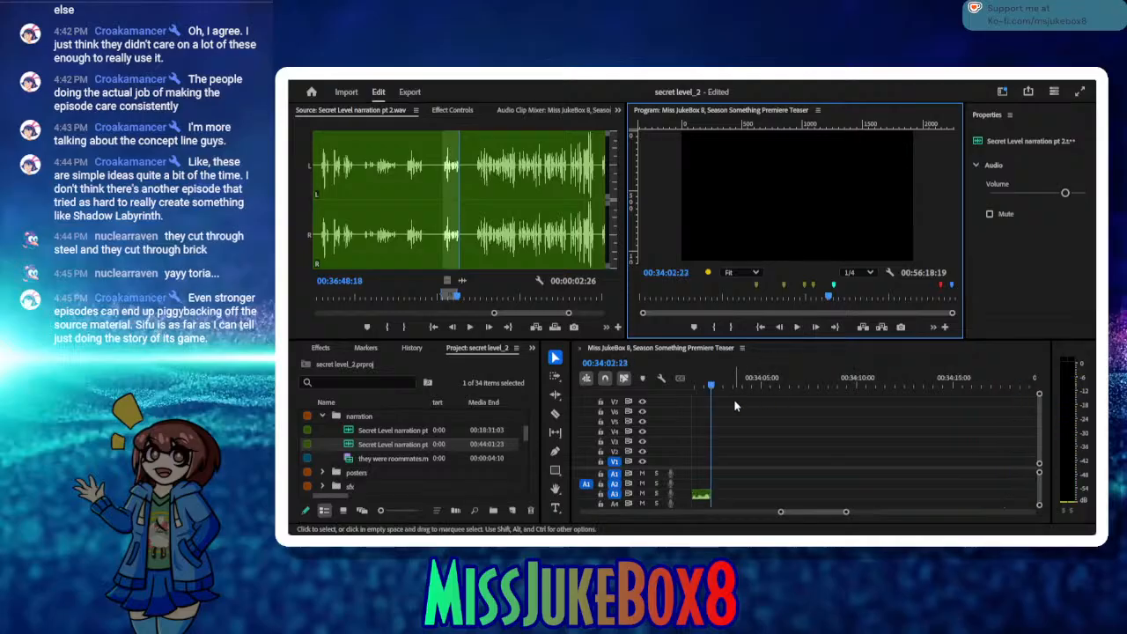
Step: Place the retake clip back on A2 directly after the preceding clip and save the project
drag(732, 386, 838, 397)
mouse_move(892, 495)
mouse_down()
mouse_move(949, 486)
mouse_move(891, 485)
mouse_up()
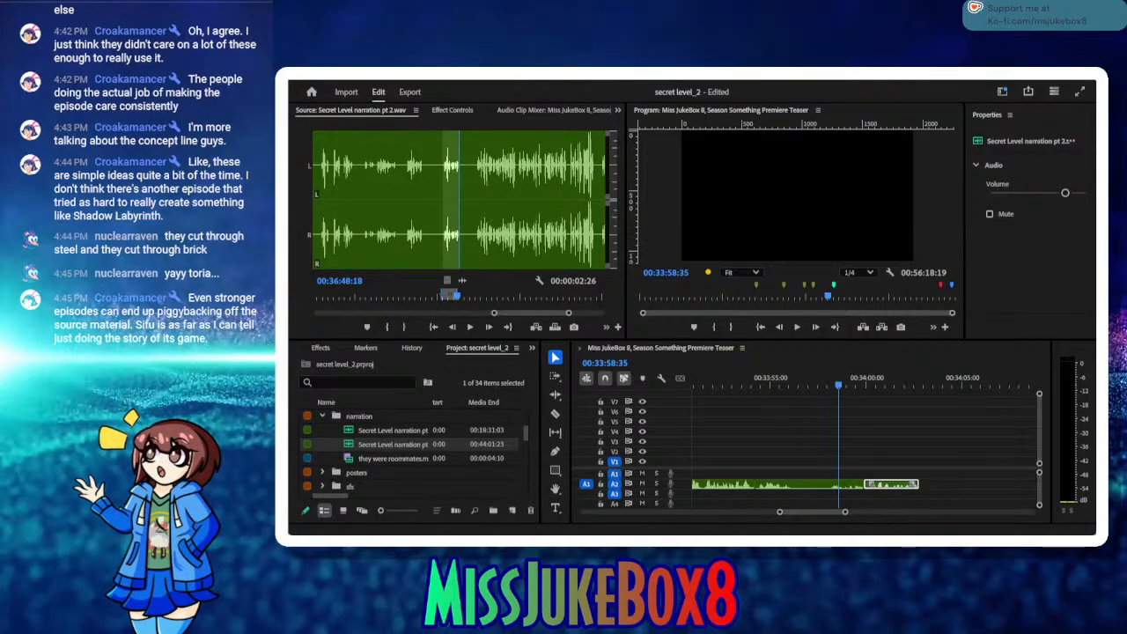
click(942, 189)
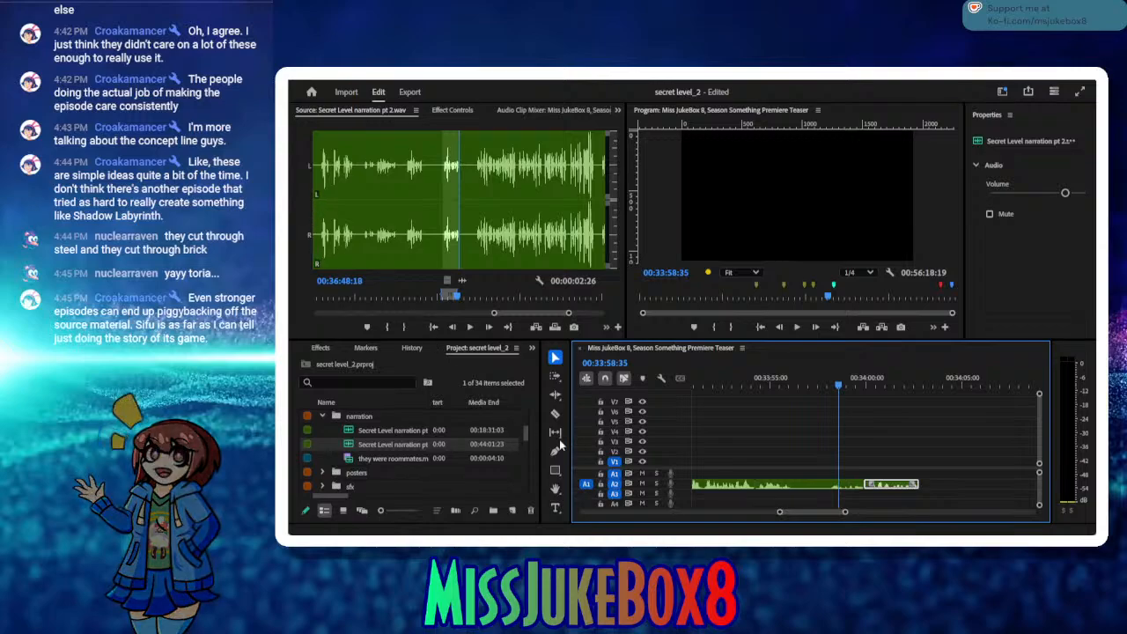
key(ctrl+s)
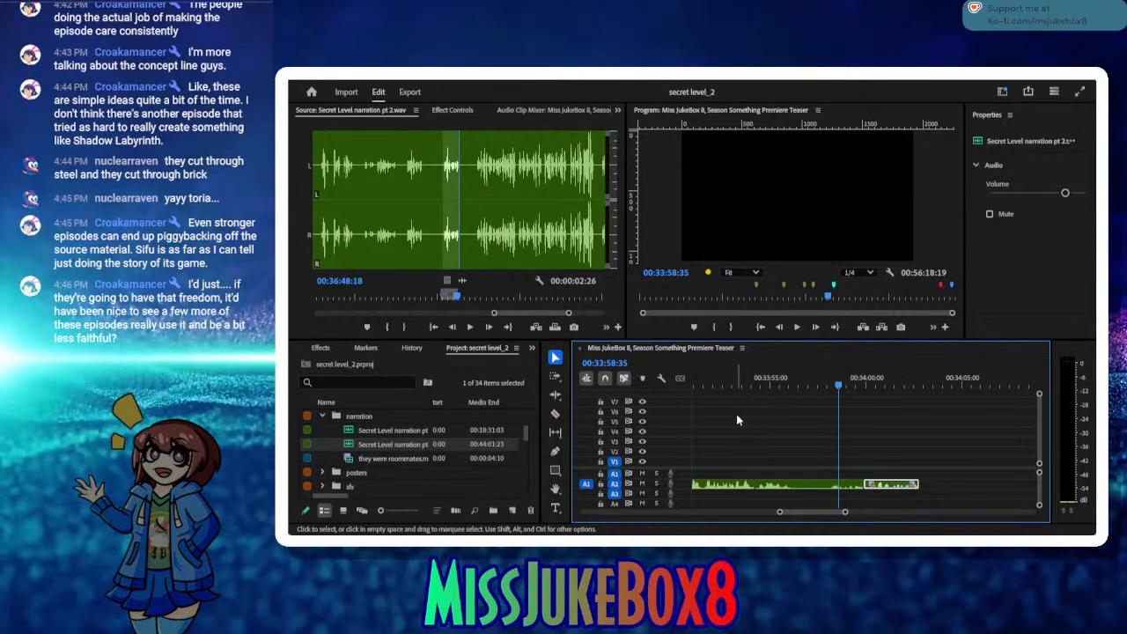
Step: Play the sequence from 00:33:54:05 through the last clip to check the joined narration takes
click(754, 380)
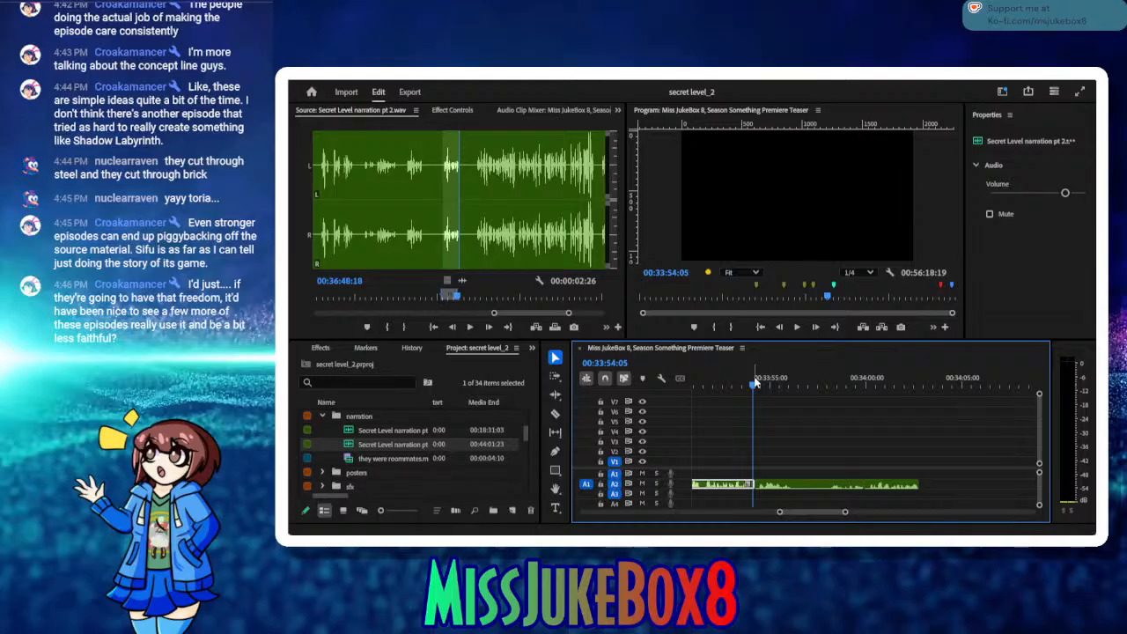
click(792, 331)
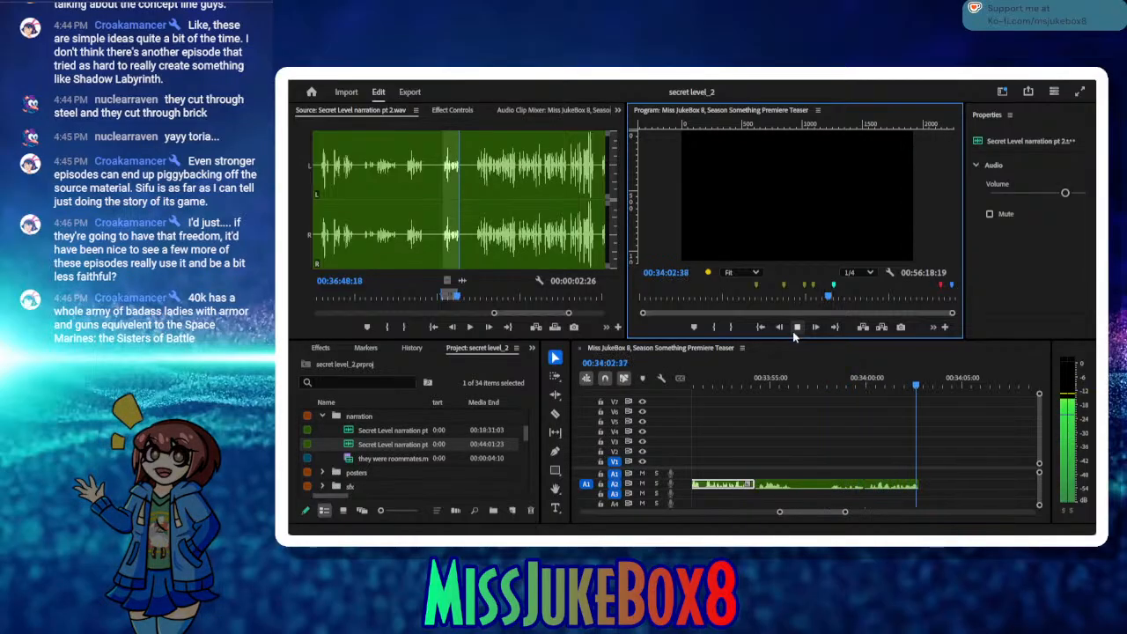
click(794, 328)
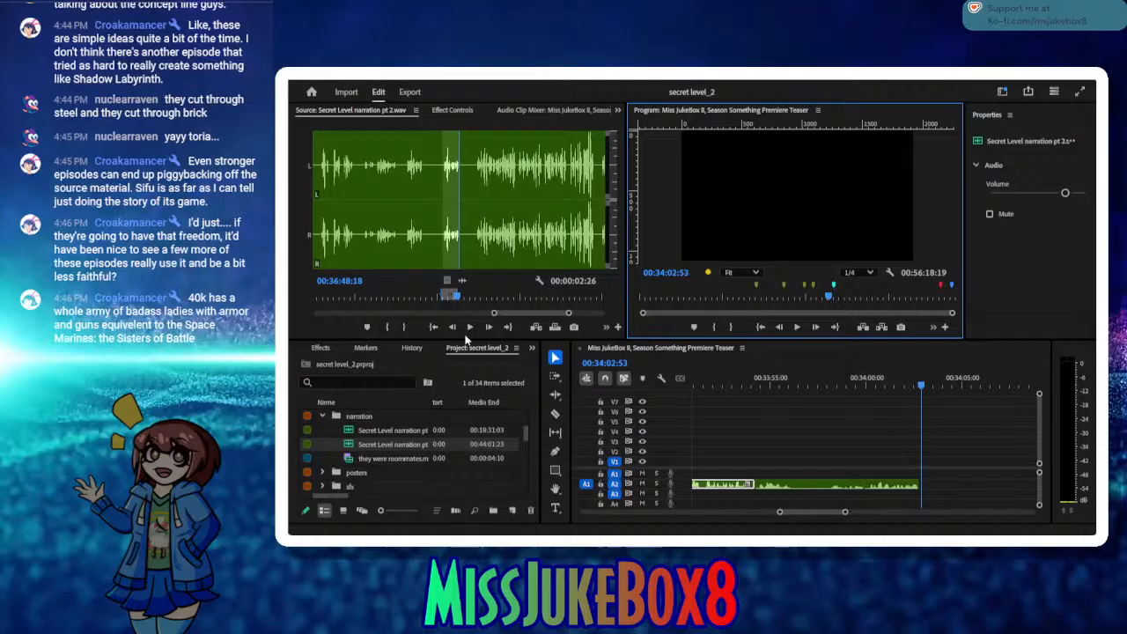
Step: Play the narration source past the last used take, mark a new In point at 00:36:51:17, and save the project
click(469, 327)
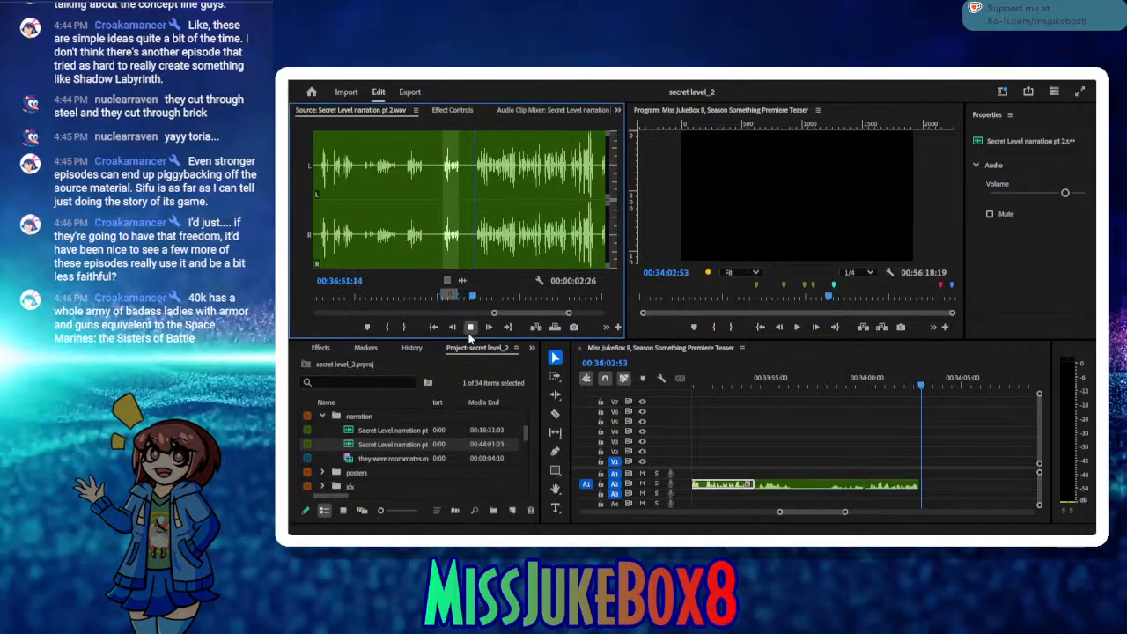
click(469, 328)
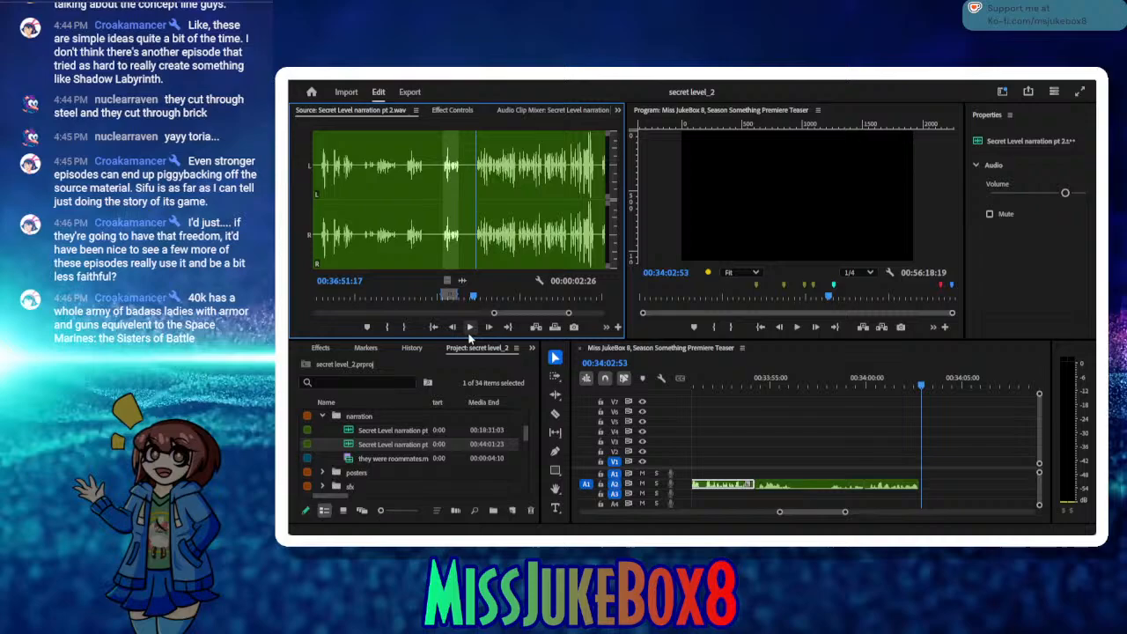
click(385, 328)
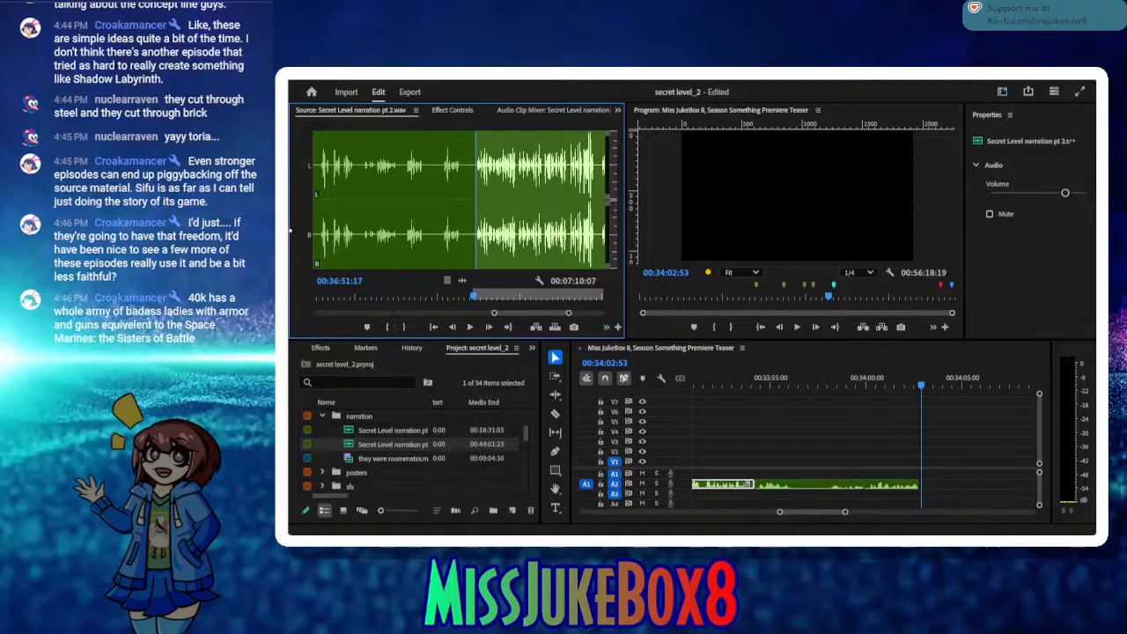
key(ctrl+s)
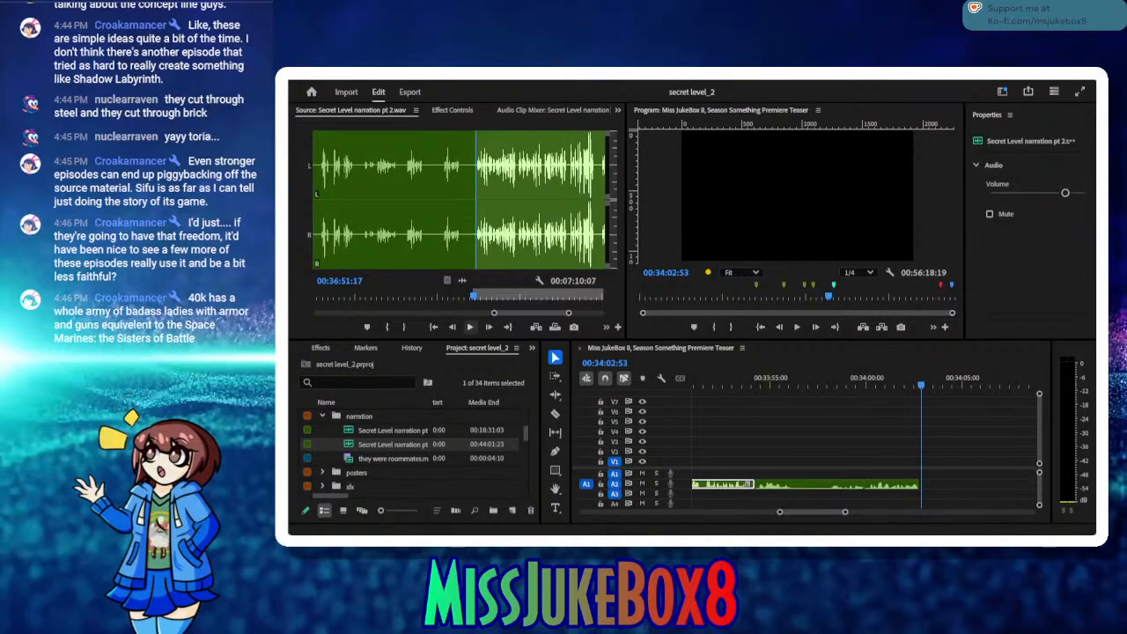
Step: Listen to the narration source from 00:36:51:17 to about 00:37:35:15, skipping ahead between phrases to compare takes
click(470, 328)
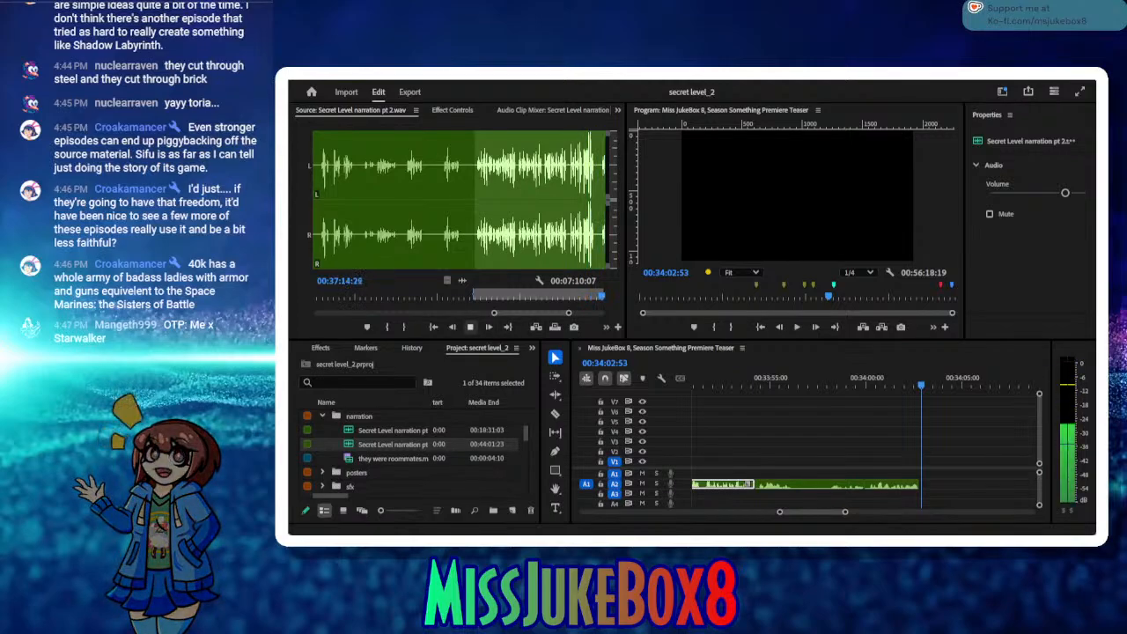
click(471, 330)
click(470, 330)
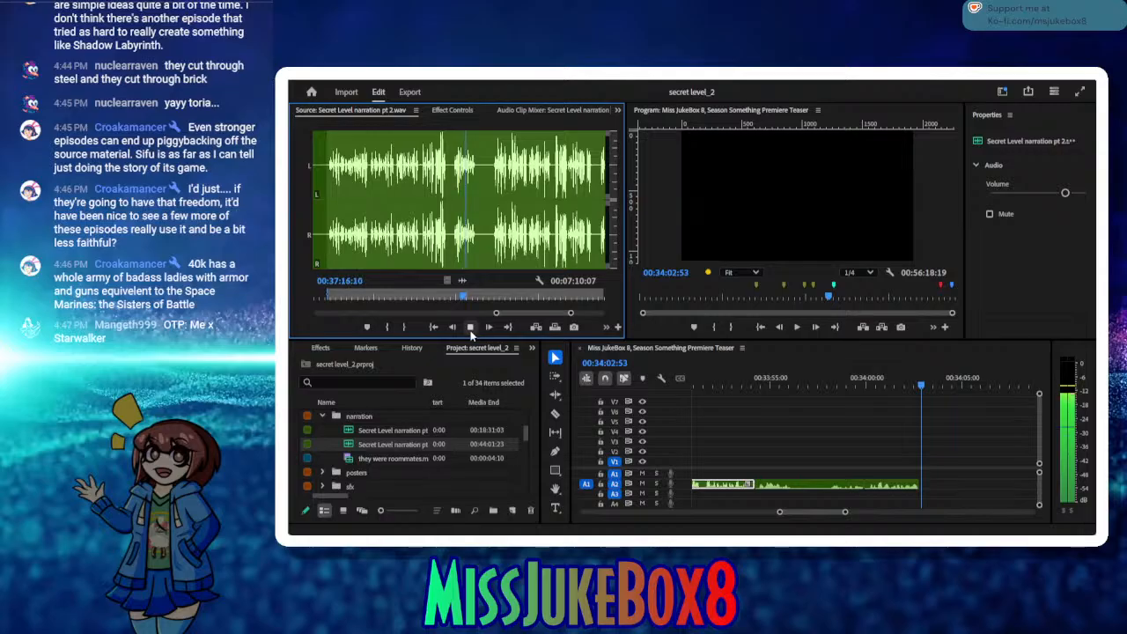
drag(473, 295, 490, 302)
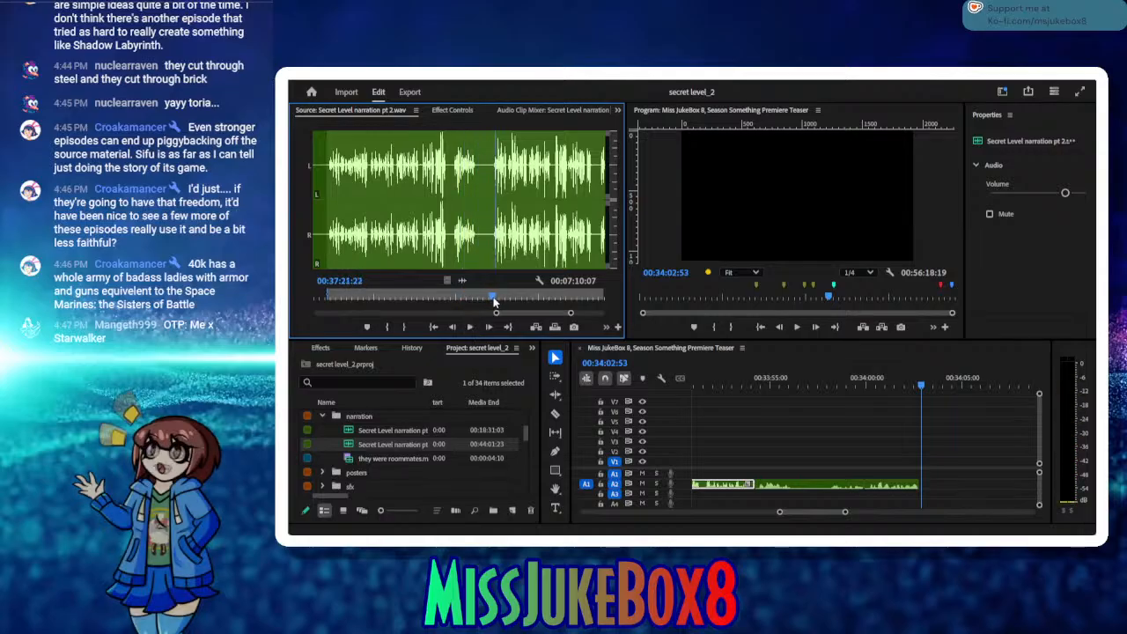
click(469, 327)
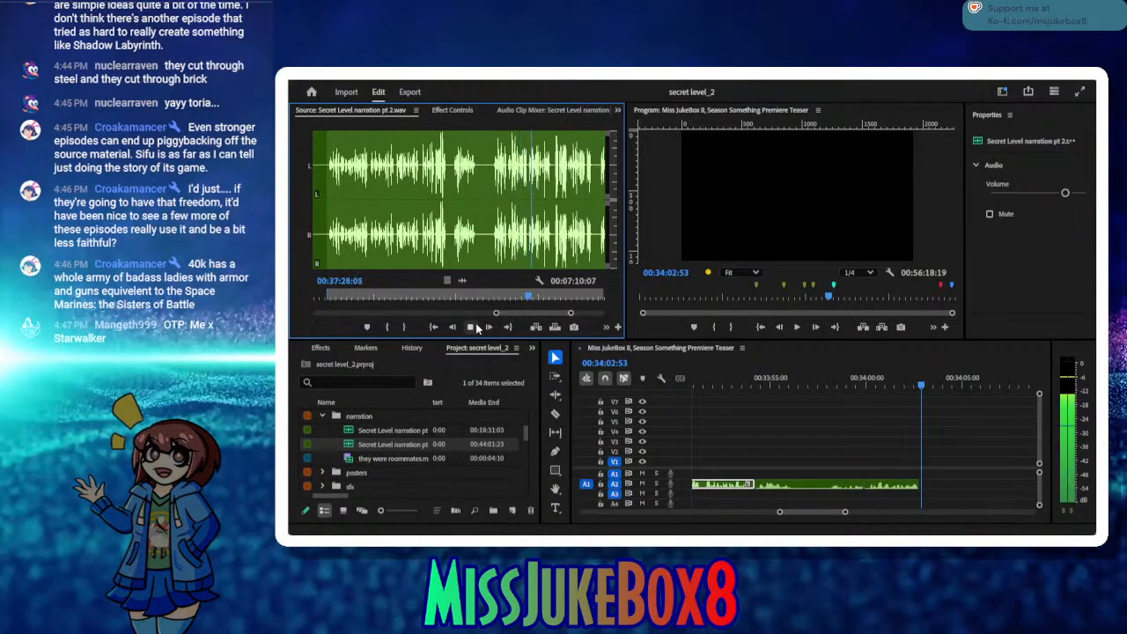
drag(546, 295, 559, 293)
click(471, 327)
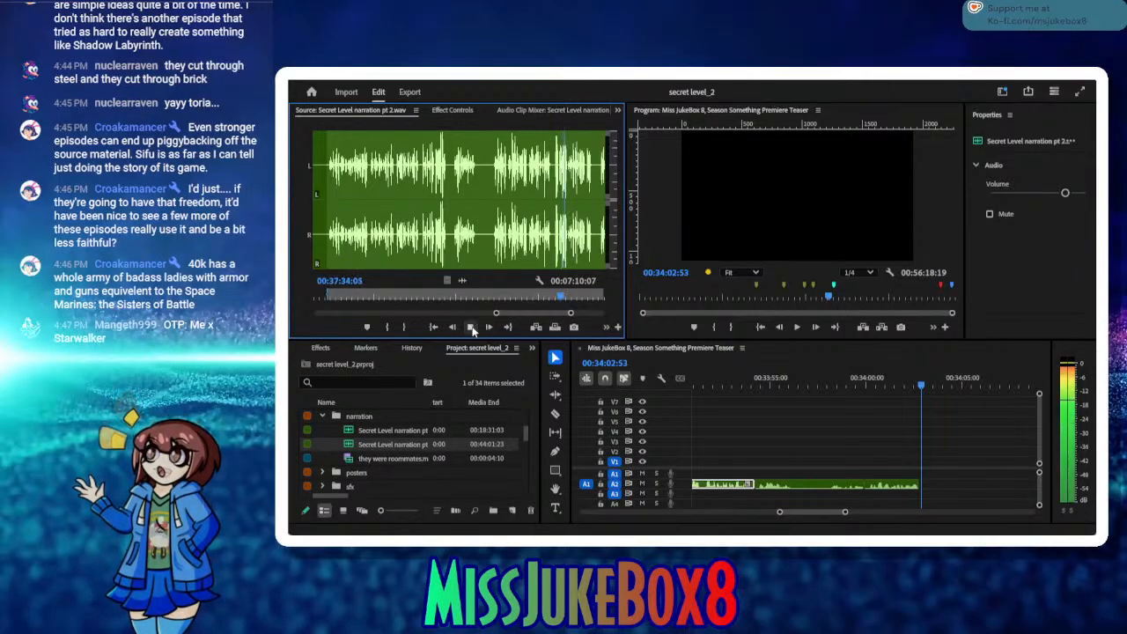
click(471, 327)
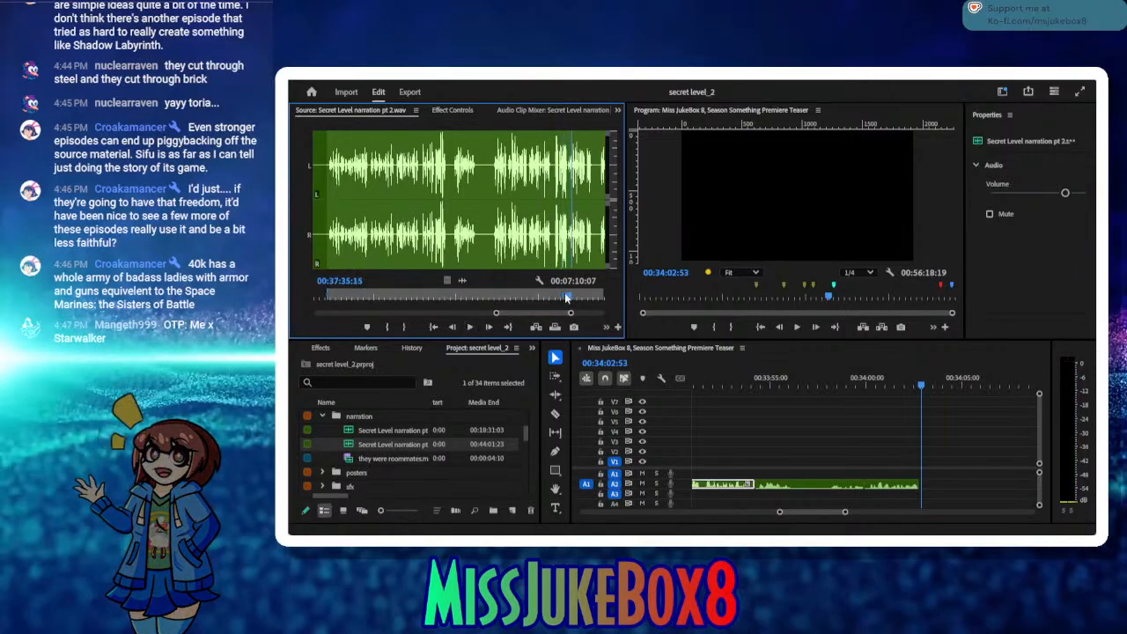
Step: Replay the source narration around 00:37:10:09 to 00:37:15:14 to find where the good take ends
mouse_move(571, 297)
mouse_down()
mouse_move(616, 299)
mouse_move(311, 315)
mouse_move(415, 317)
mouse_move(361, 324)
mouse_up()
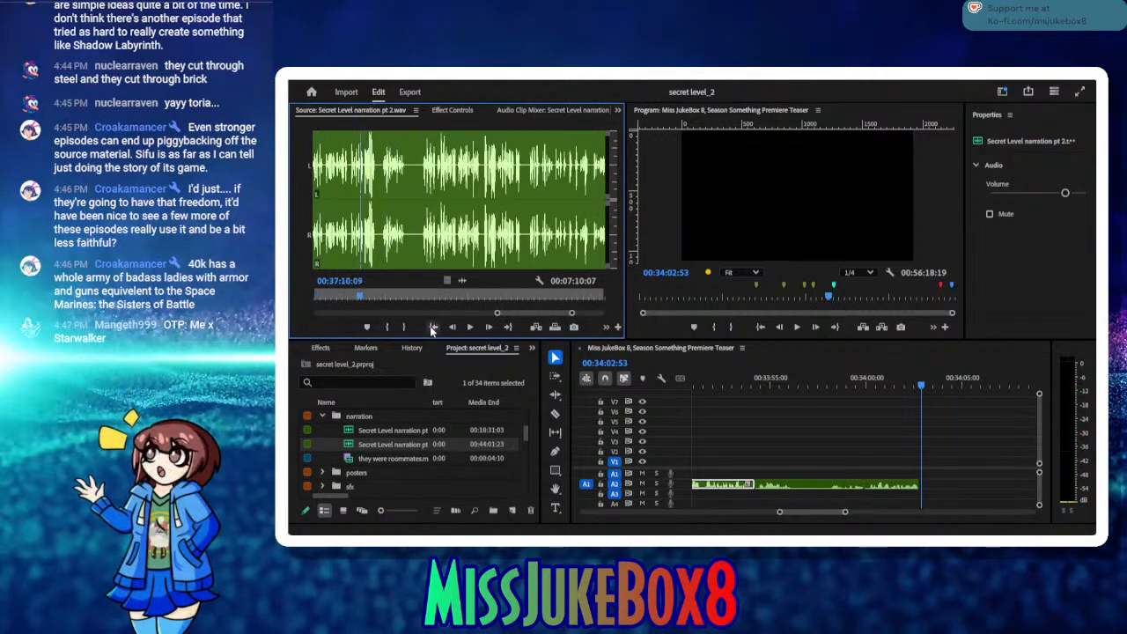
click(473, 327)
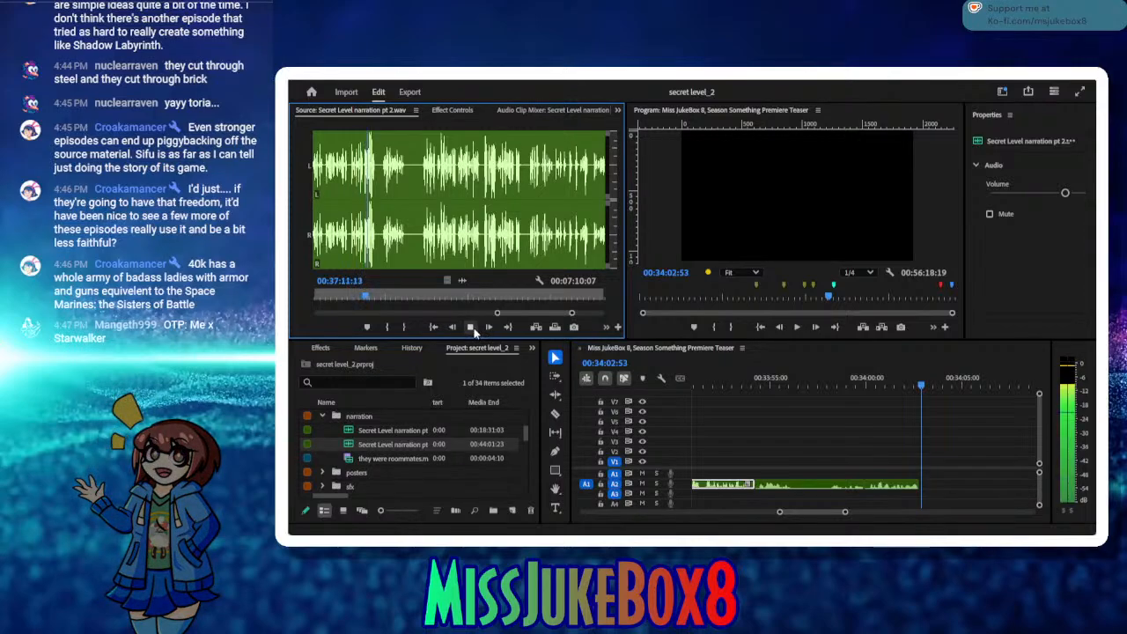
click(471, 328)
drag(353, 296, 344, 297)
click(470, 327)
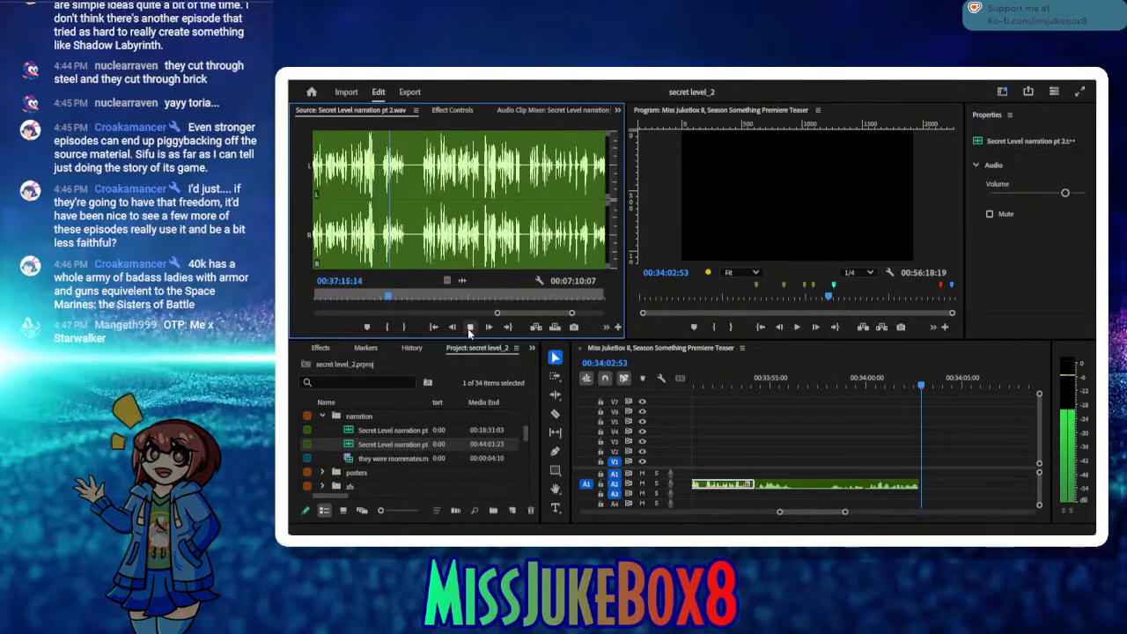
click(469, 330)
mouse_move(388, 294)
mouse_down()
mouse_move(312, 310)
mouse_move(387, 310)
mouse_up()
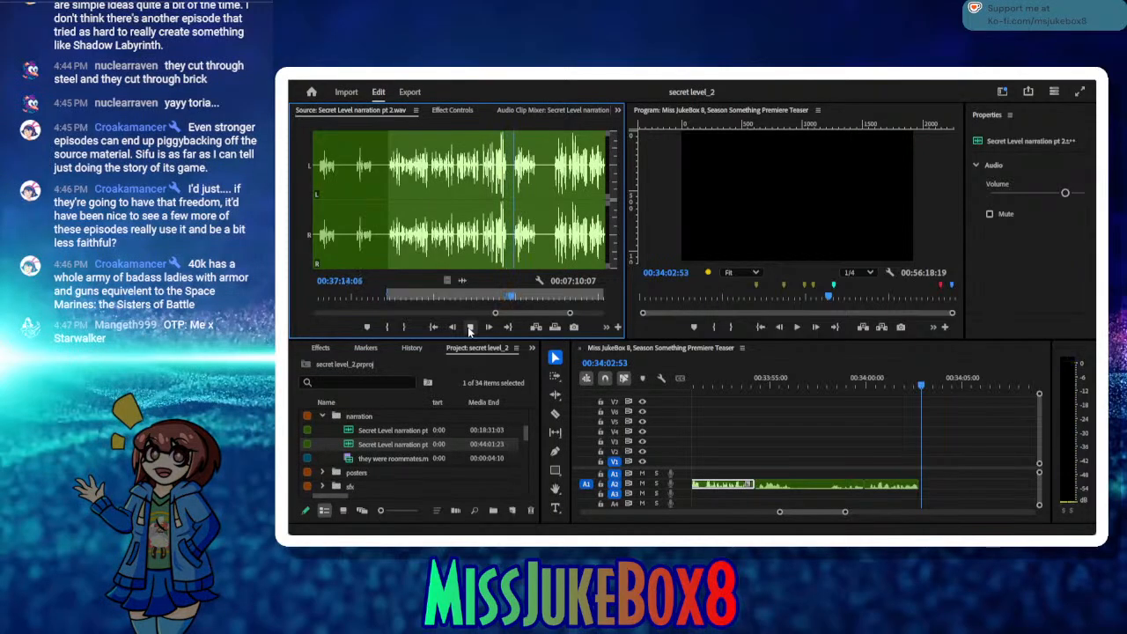
Step: Mark the take's Out point at 00:37:12:29 and insert it on A2 at 00:34:02:53
click(471, 327)
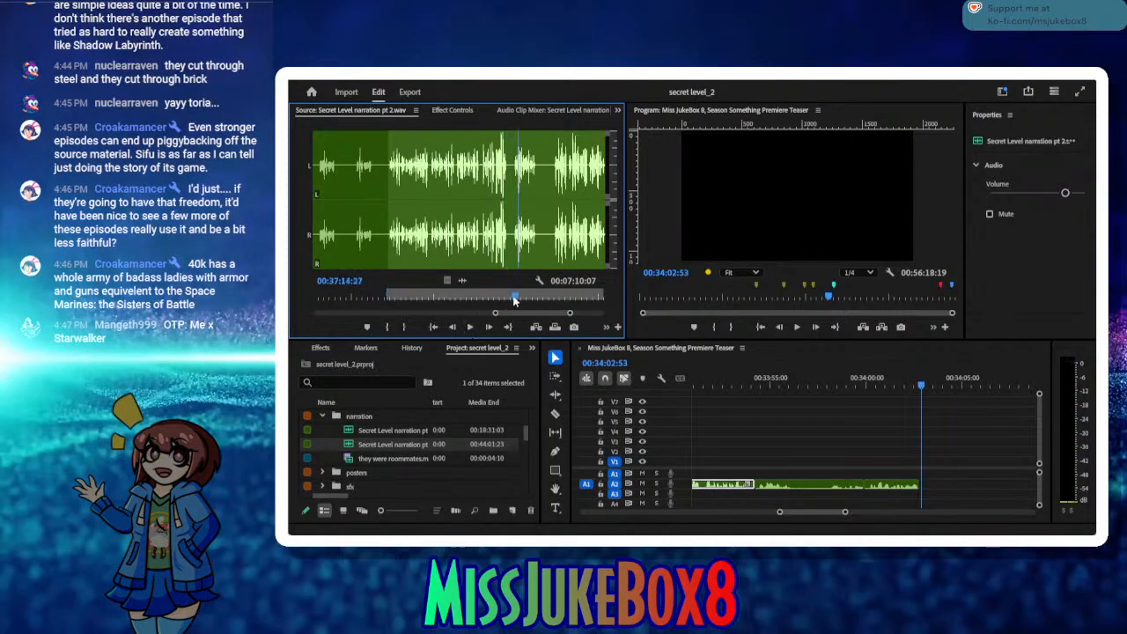
drag(515, 300, 505, 302)
click(404, 327)
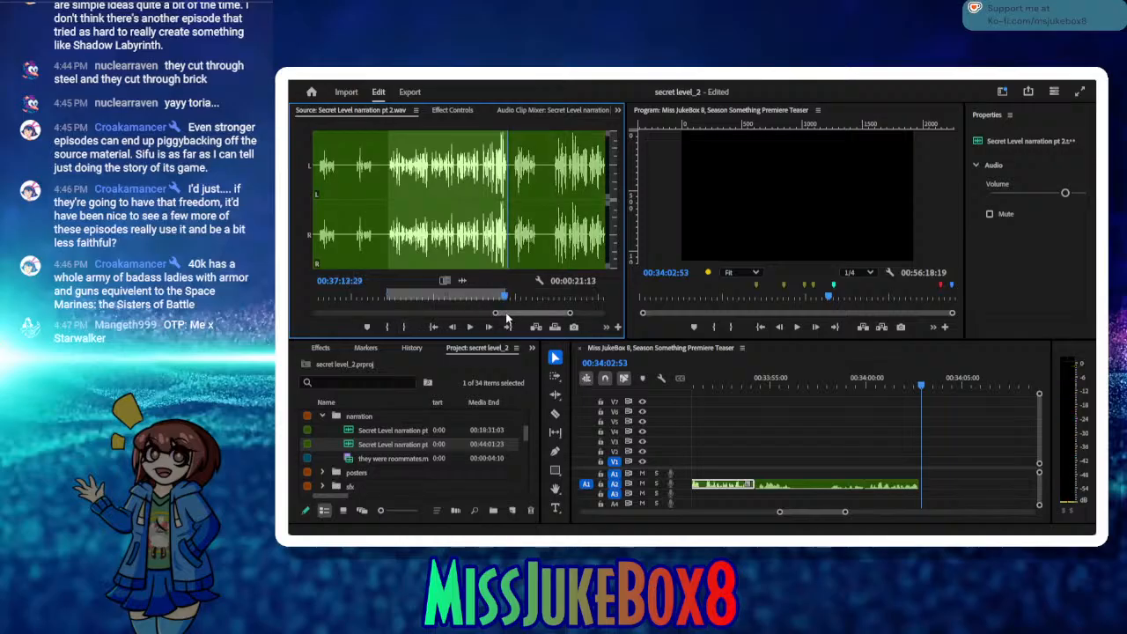
click(535, 327)
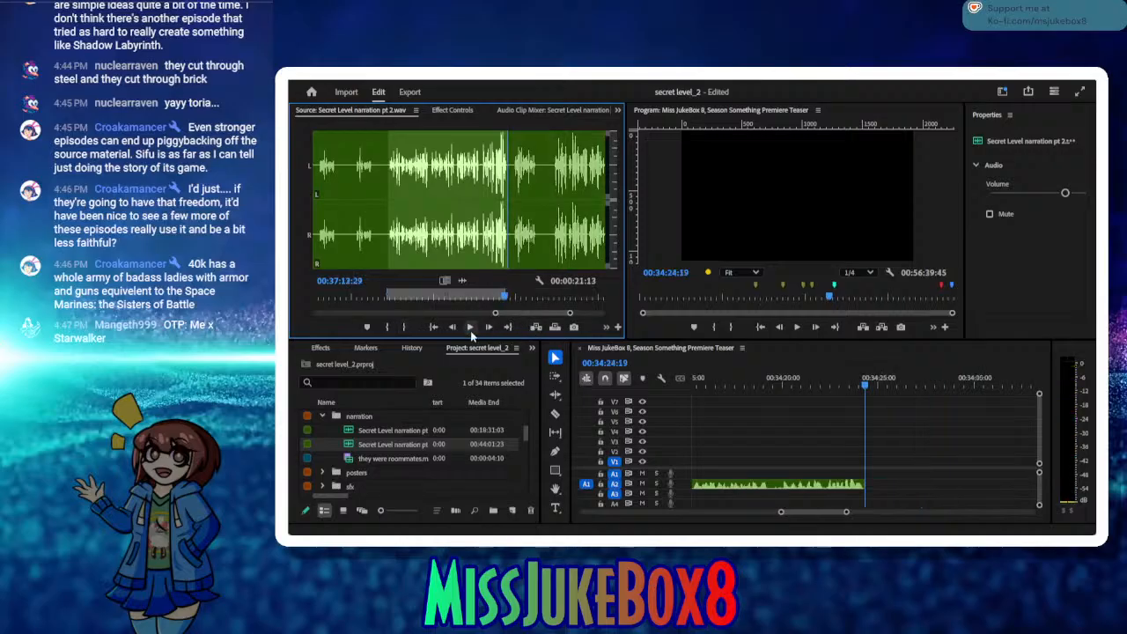
Step: Mark the following narration phrase from 00:37:14:05 to 00:37:18:04 and insert it on A2 at 00:34:24:19
click(471, 328)
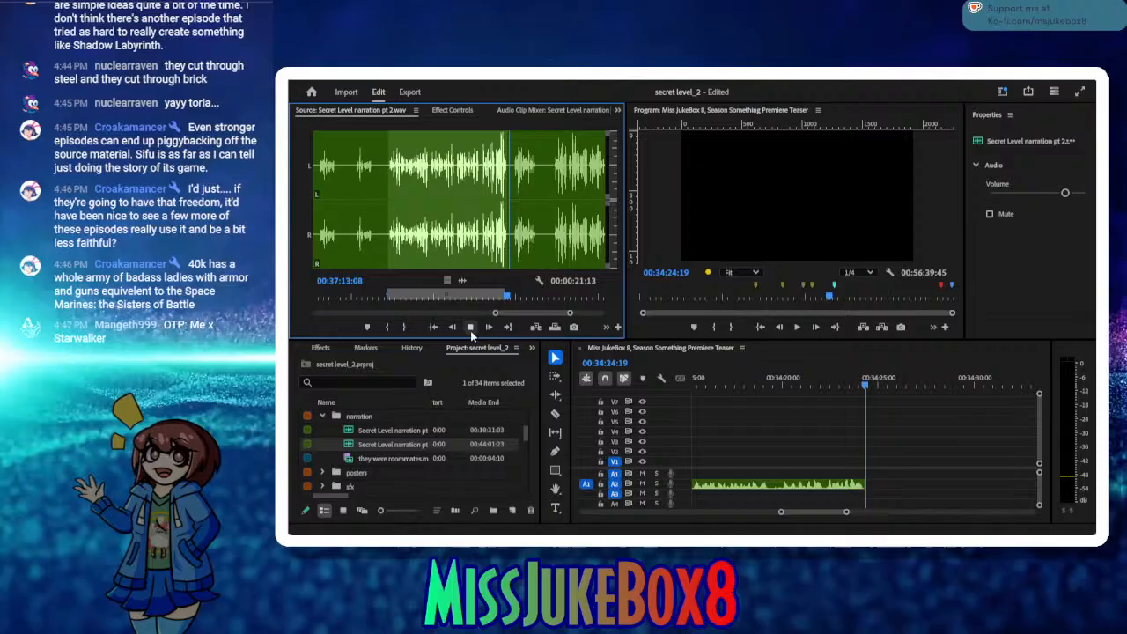
click(387, 328)
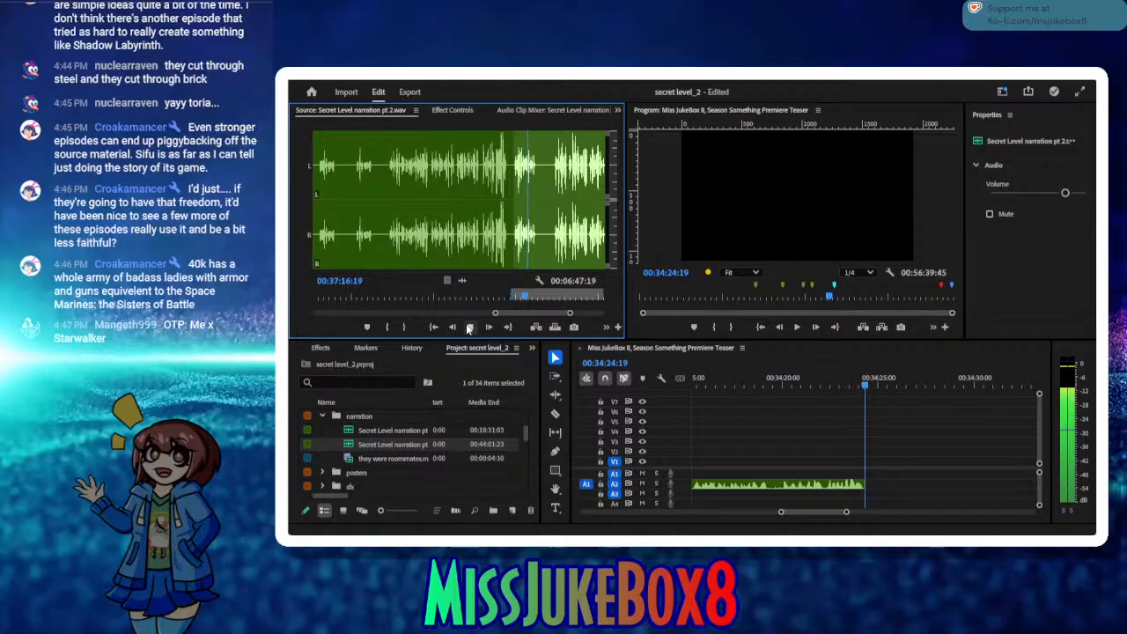
click(469, 327)
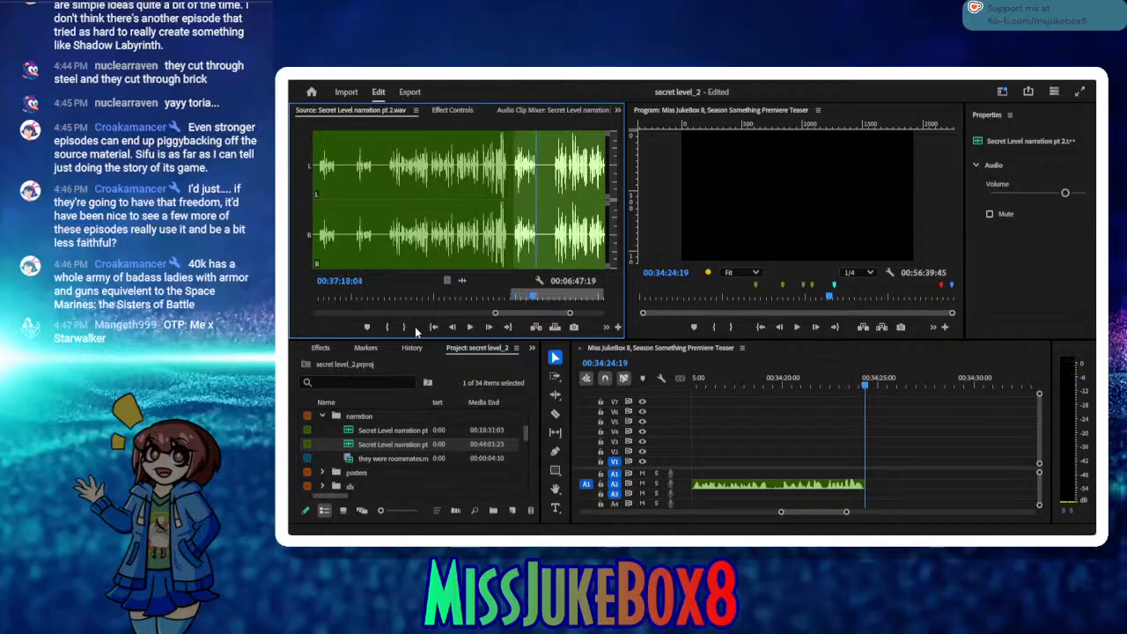
click(404, 327)
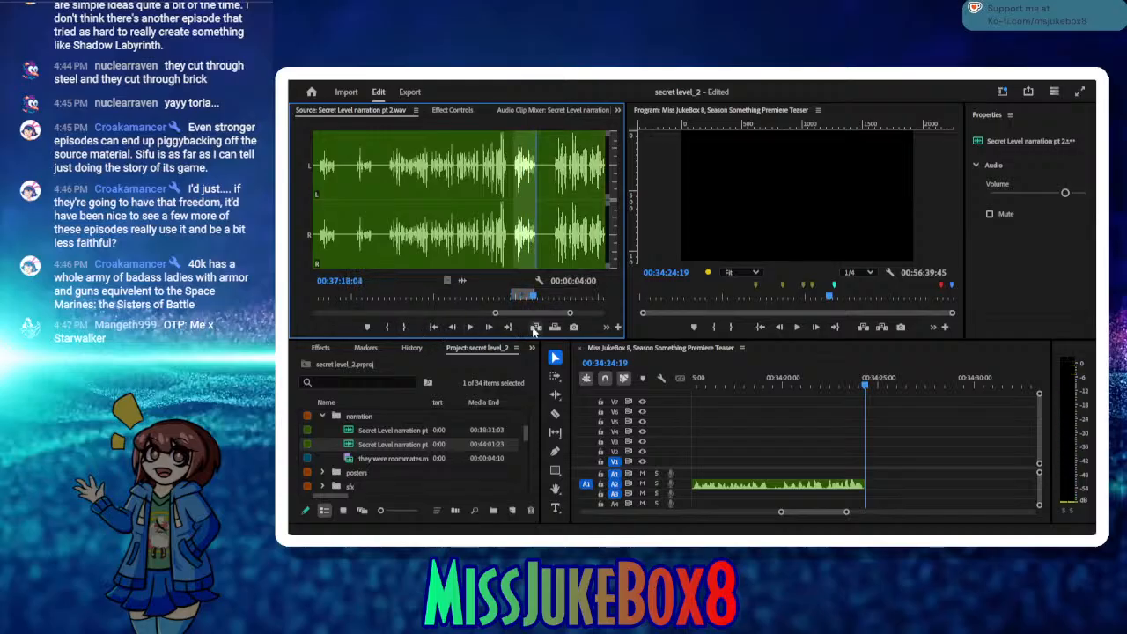
click(537, 327)
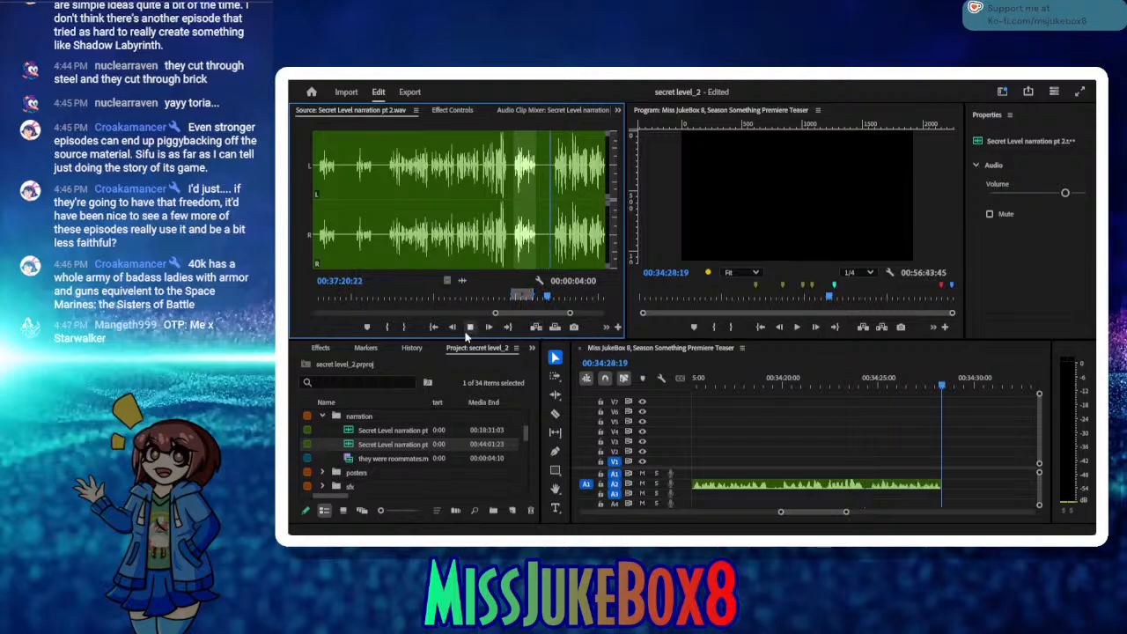
Step: Mark the next narration passage, starting after the pause and ending at 00:37:39:06, and insert it on A2 at 00:34:28:19
click(387, 328)
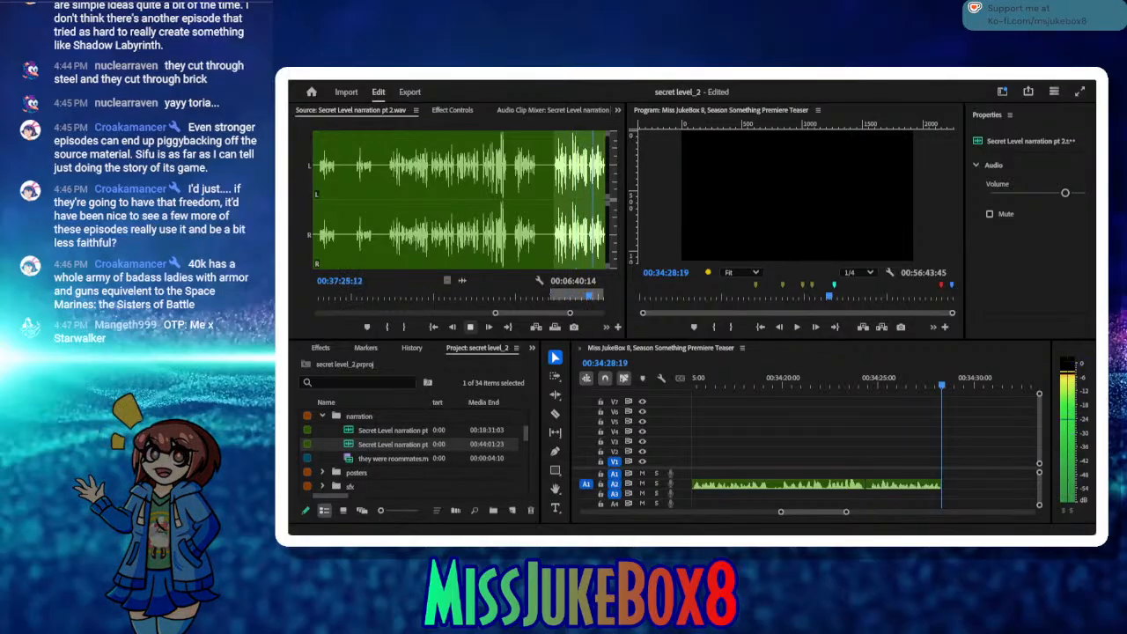
click(470, 330)
click(470, 330)
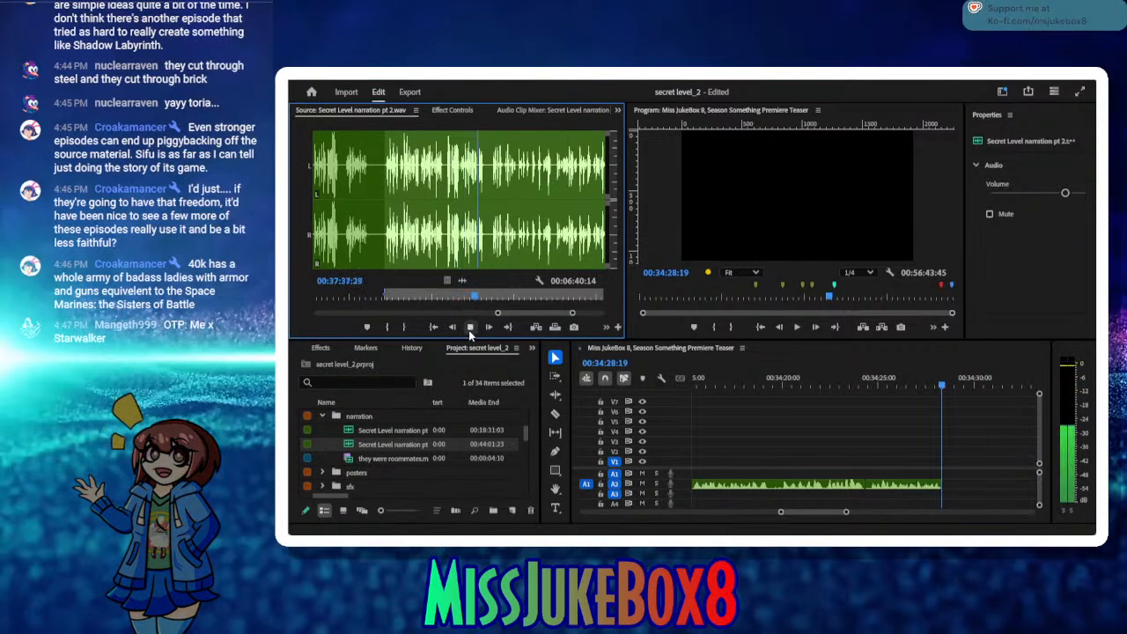
click(470, 327)
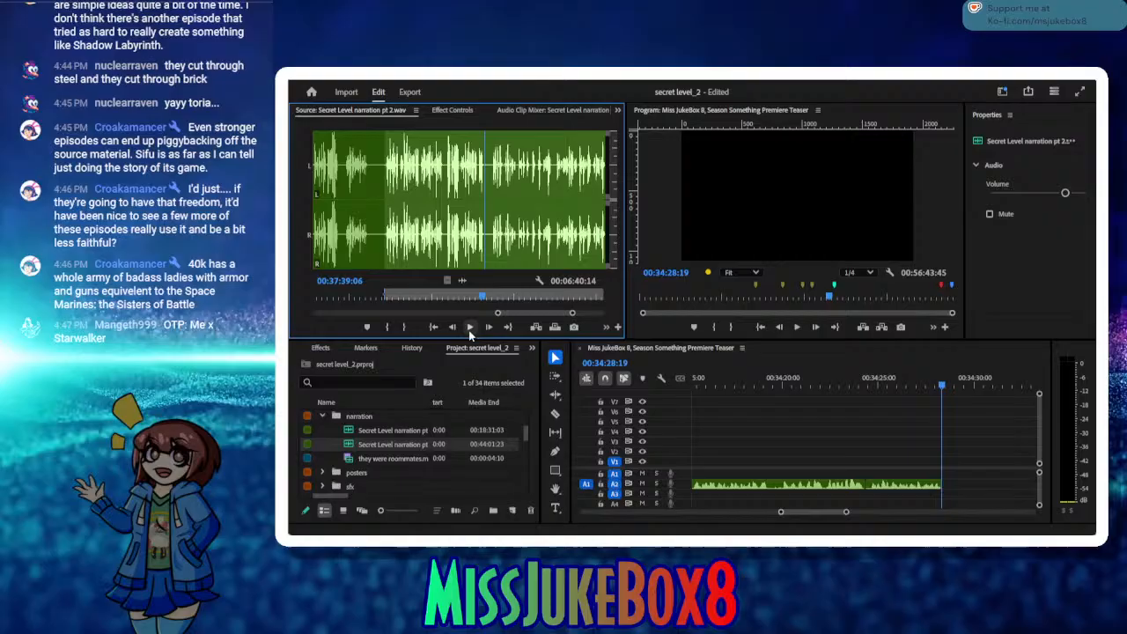
click(404, 327)
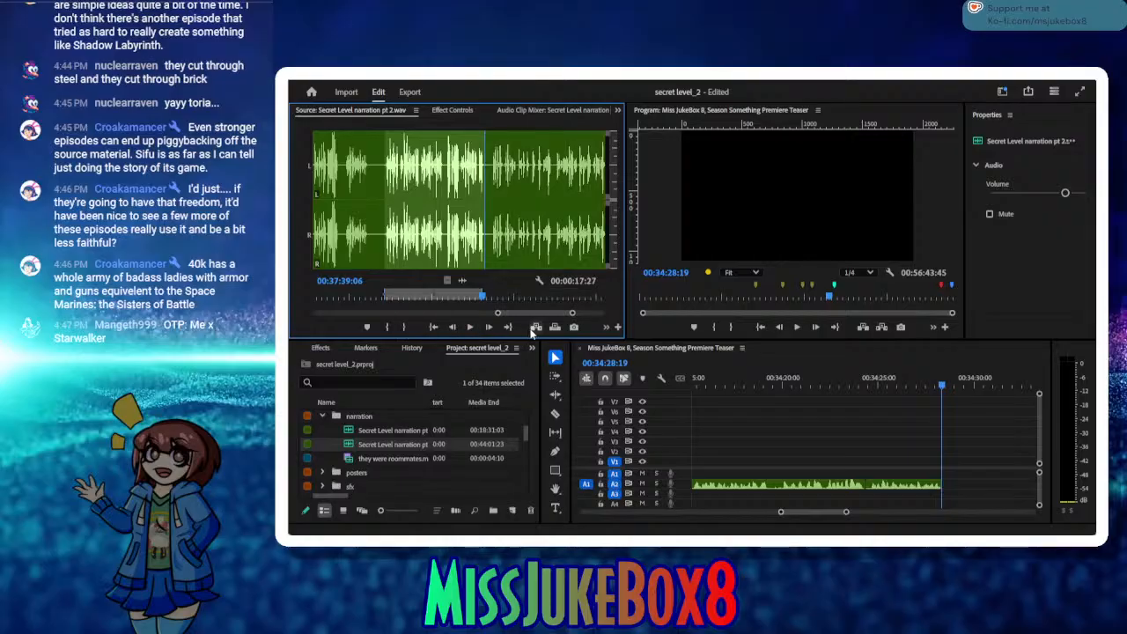
click(535, 327)
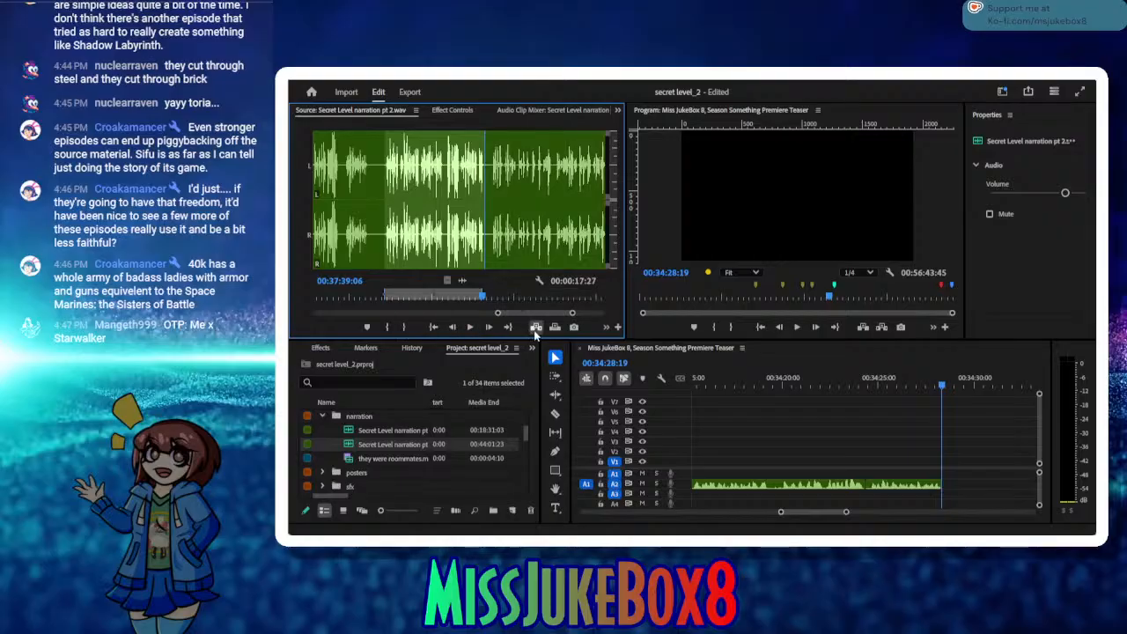
Step: Return the source playhead to 00:37:39:12 and the sequence playhead to 00:34:21:28, and save the project
click(470, 327)
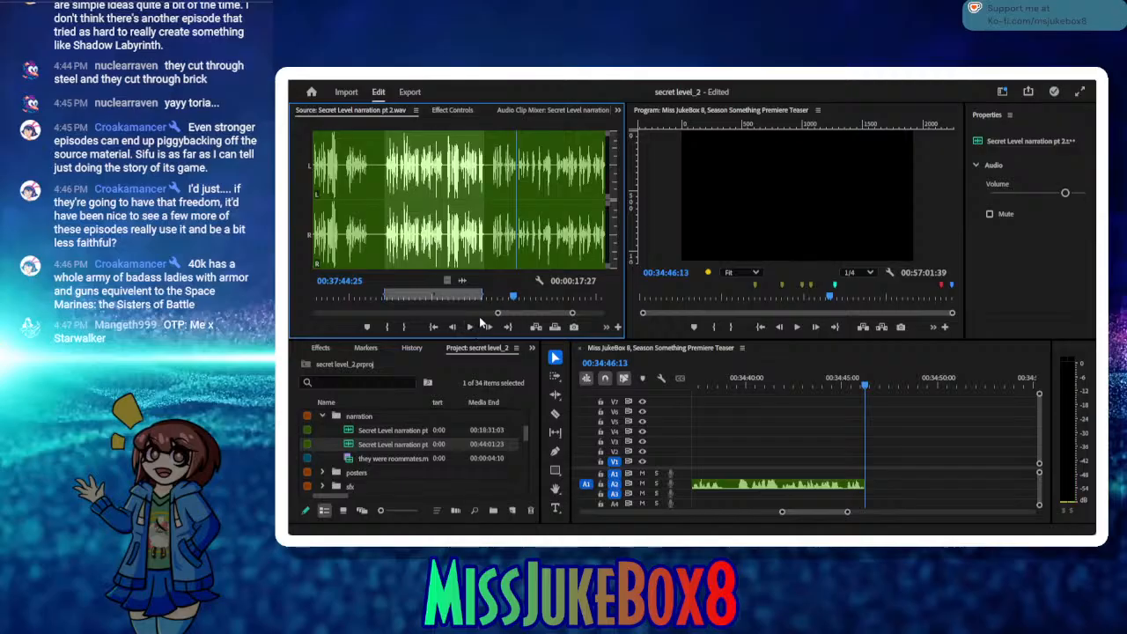
drag(513, 301, 483, 301)
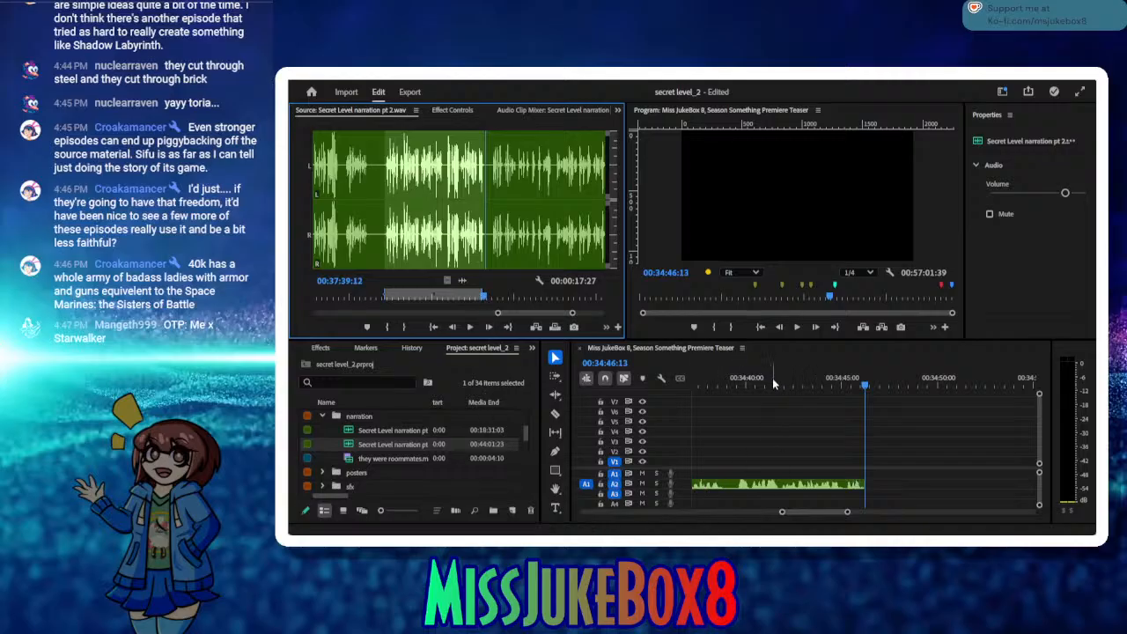
drag(775, 384, 743, 397)
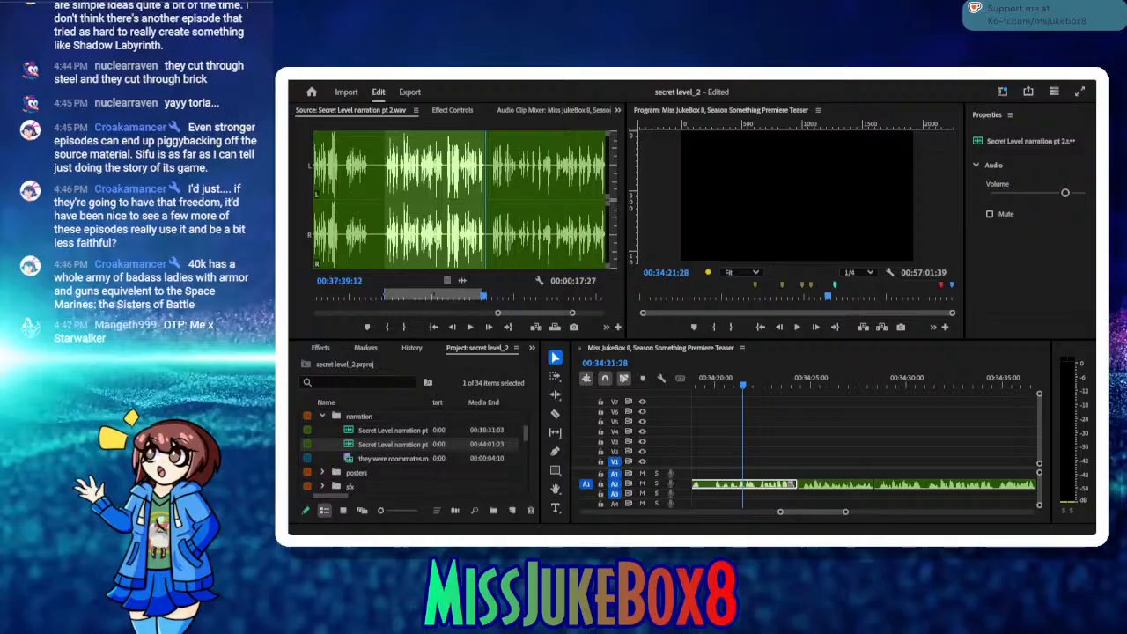
key(alt+Tab)
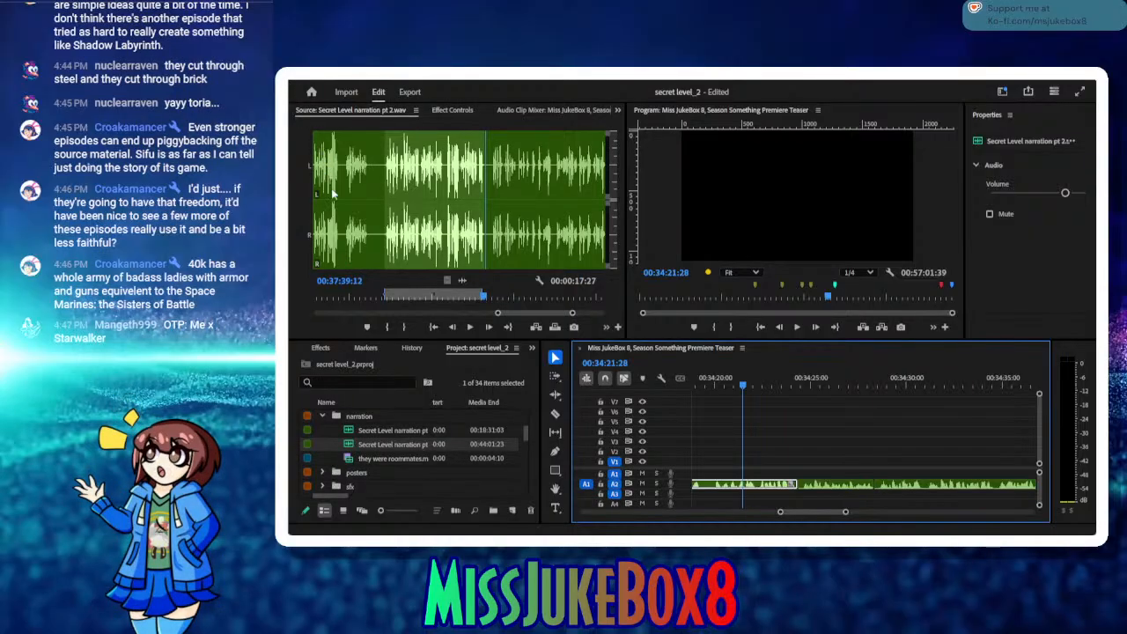
key(ctrl+s)
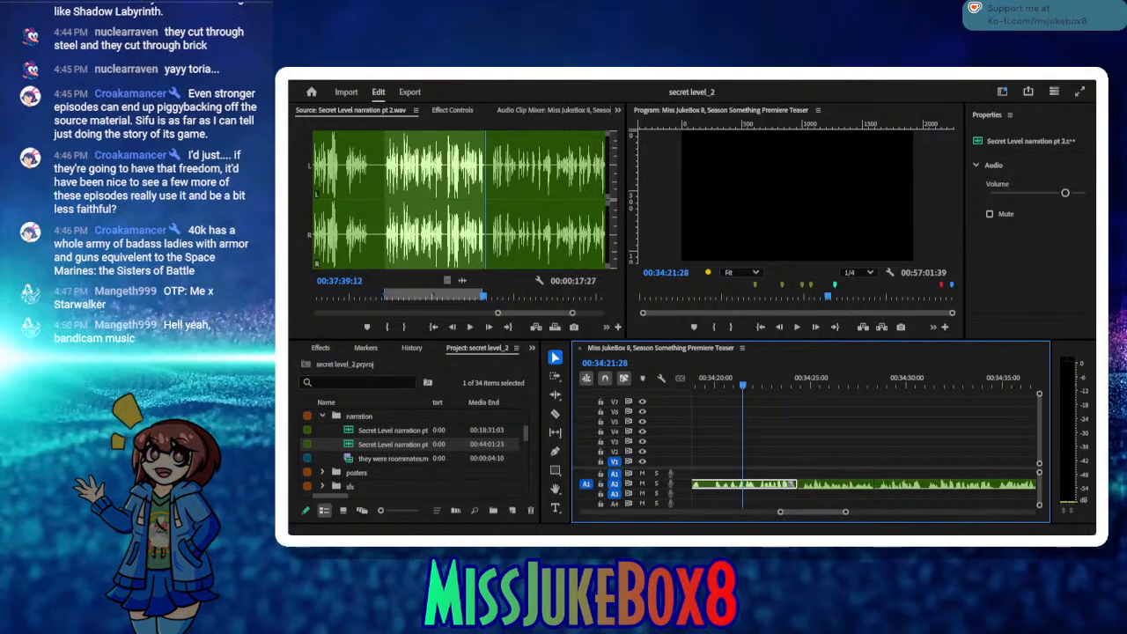
Step: Mark the next narration passage from 00:37:40:15 to 00:37:51:11 and insert it on A2 at 00:34:46:19
click(469, 327)
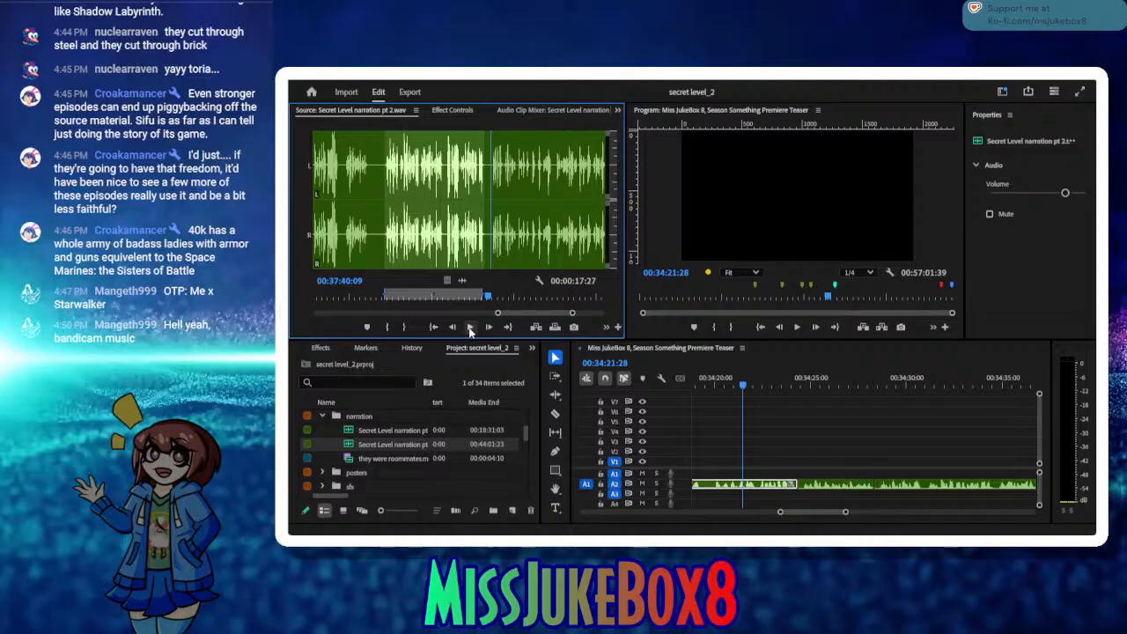
click(471, 330)
click(387, 328)
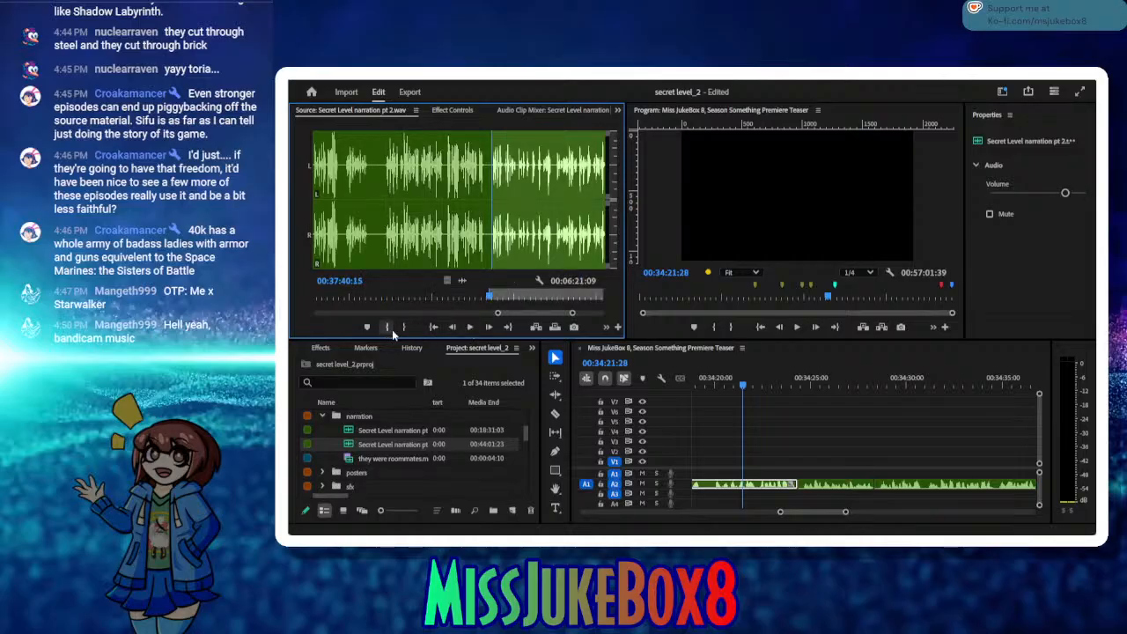
click(469, 327)
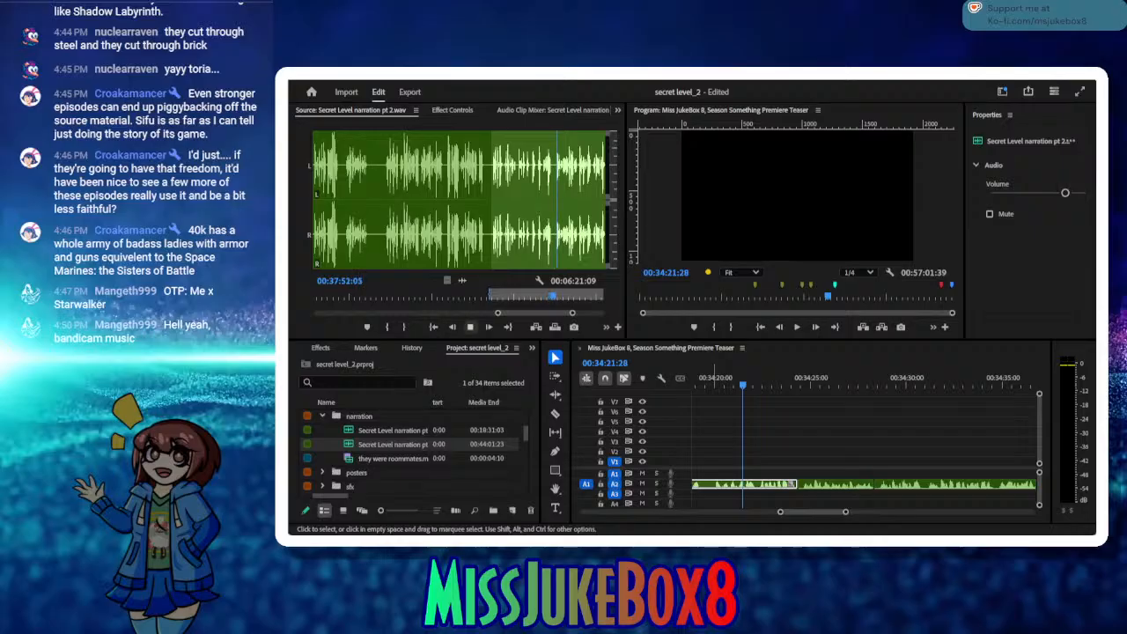
drag(555, 297, 547, 297)
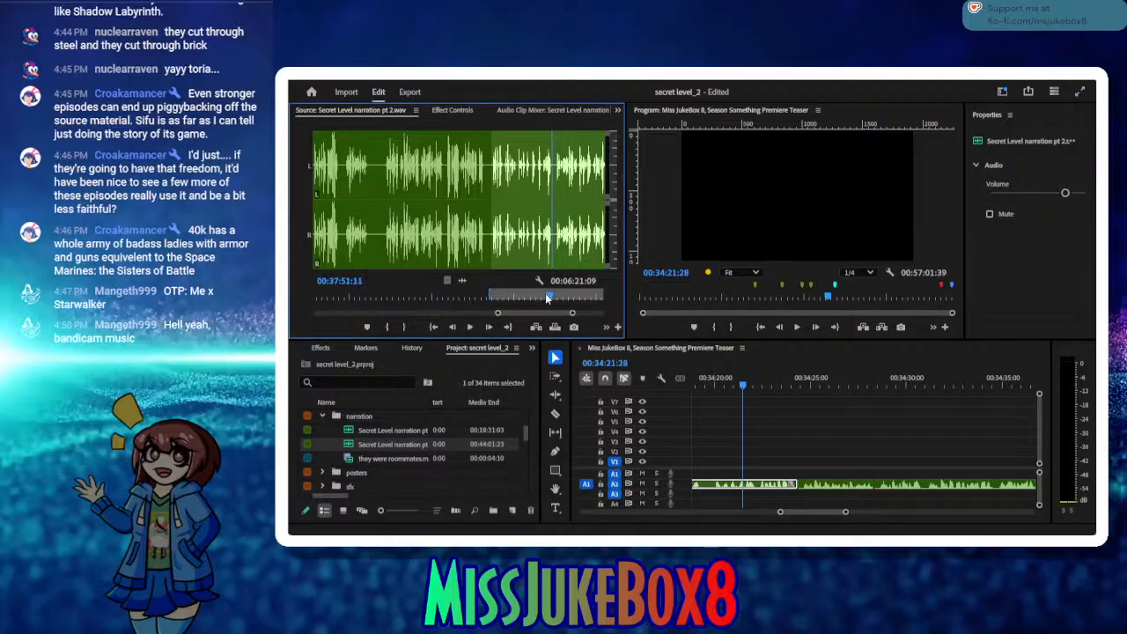
click(407, 327)
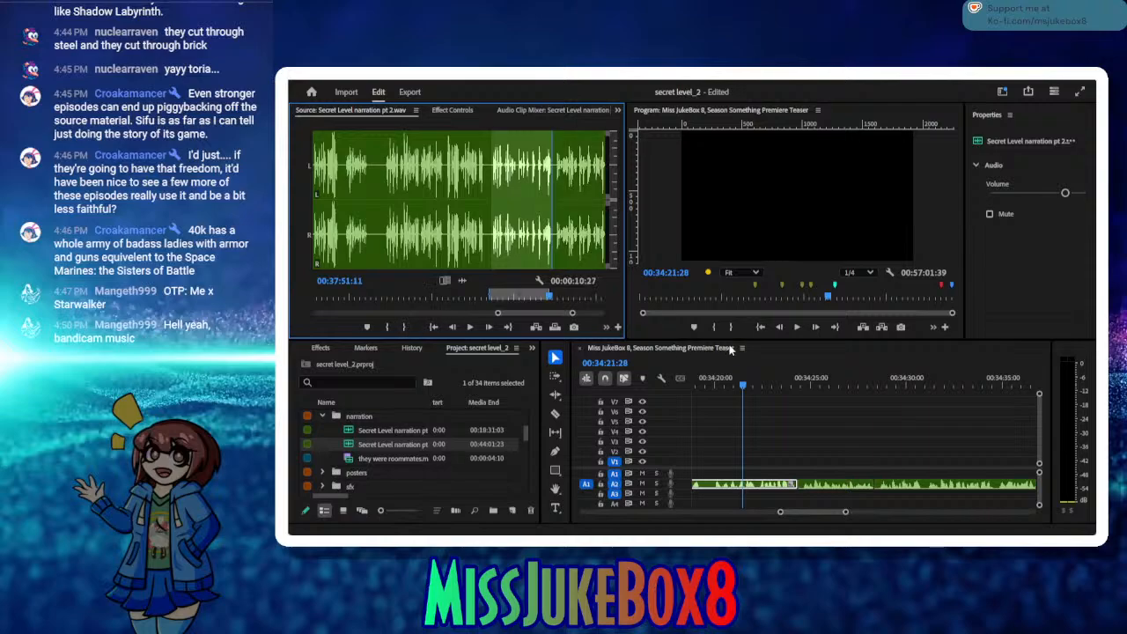
drag(885, 381, 868, 431)
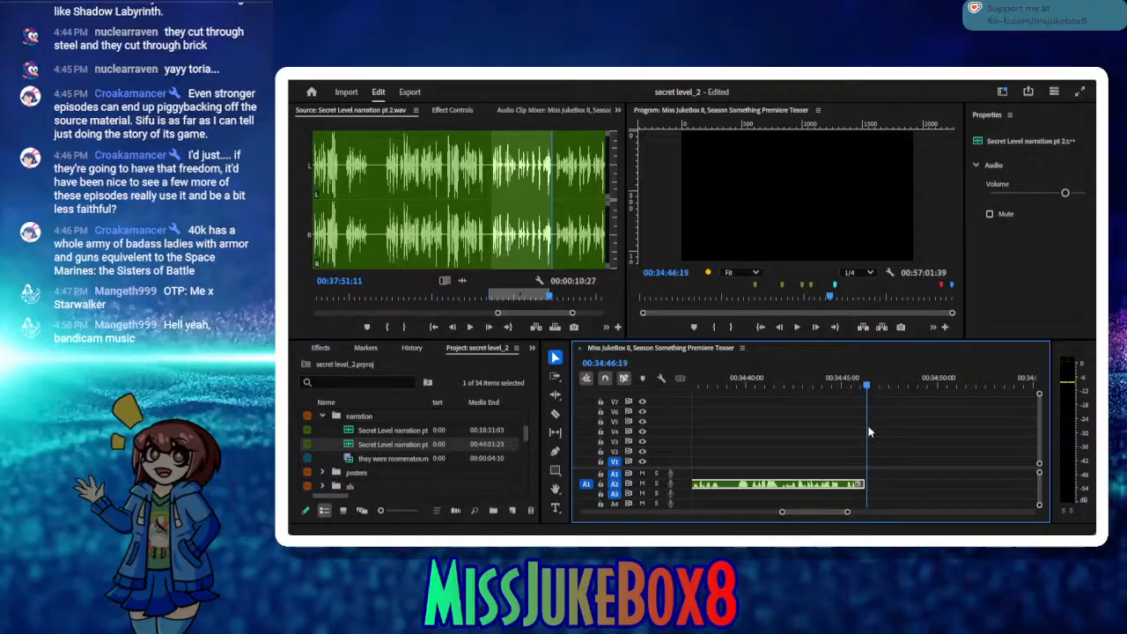
click(534, 328)
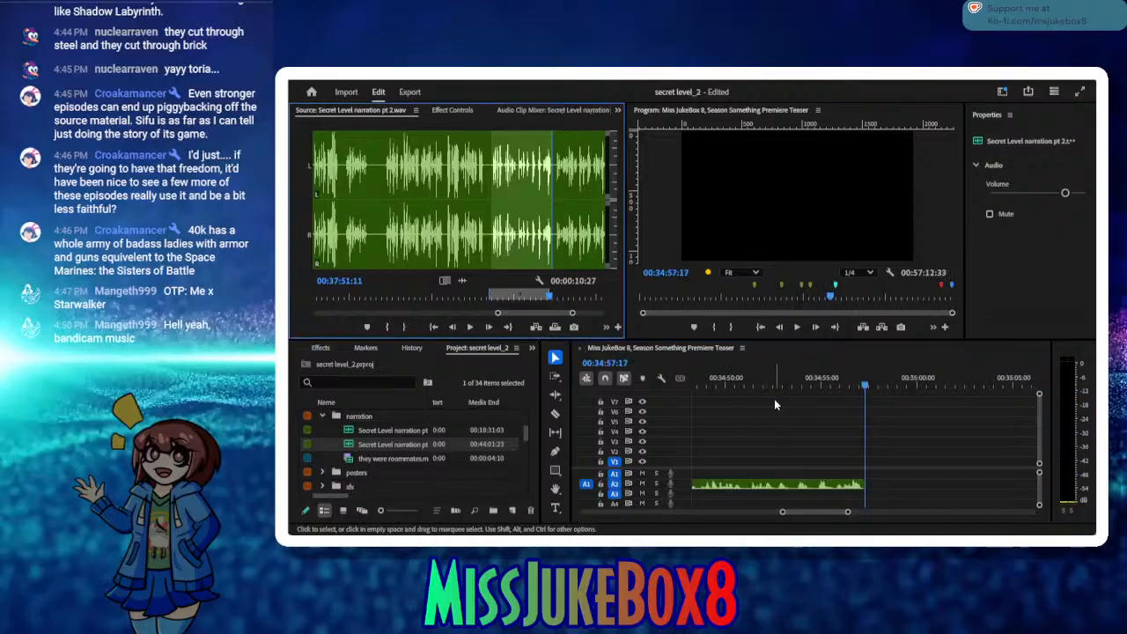
Step: Close the small gap on A2 just before the newly inserted take, near 00:34:46, and save the project
drag(672, 402, 784, 414)
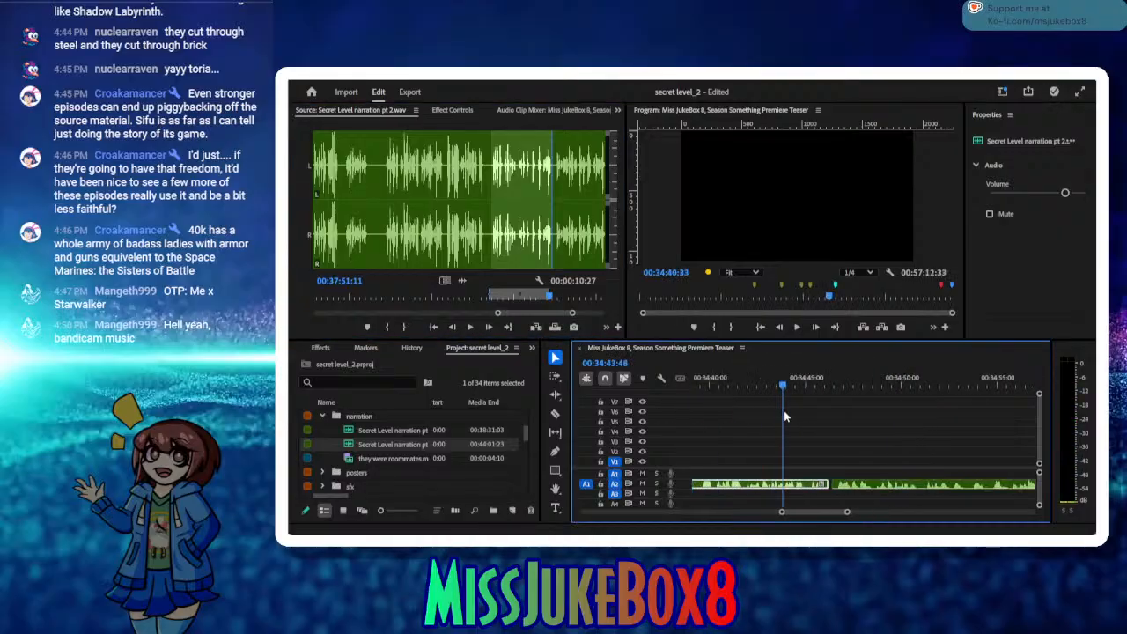
click(829, 483)
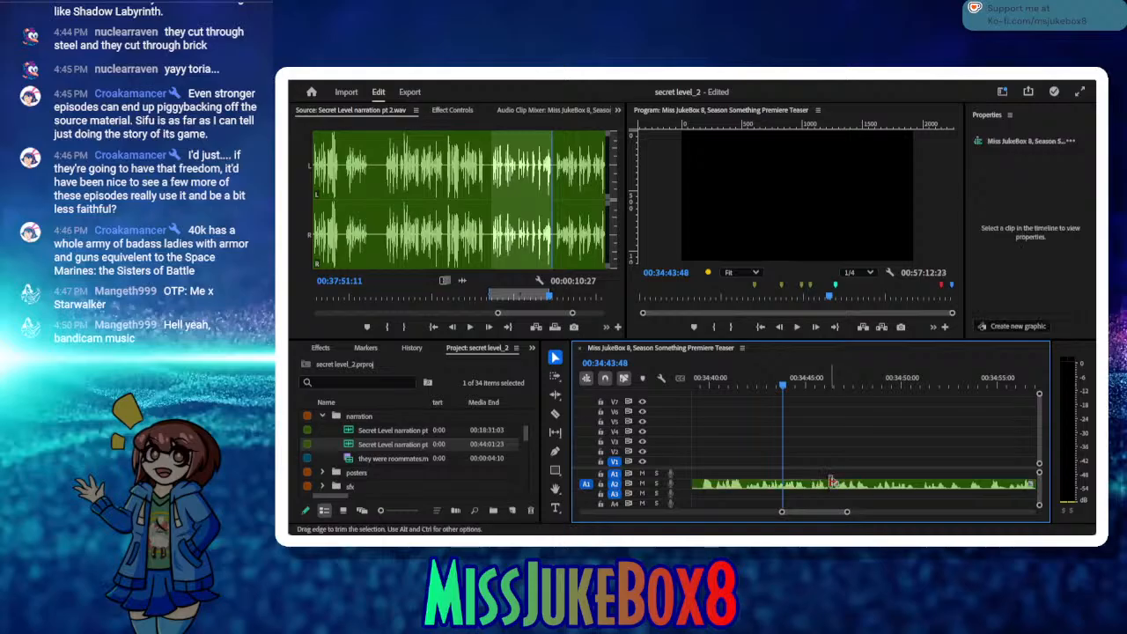
key(ctrl+s)
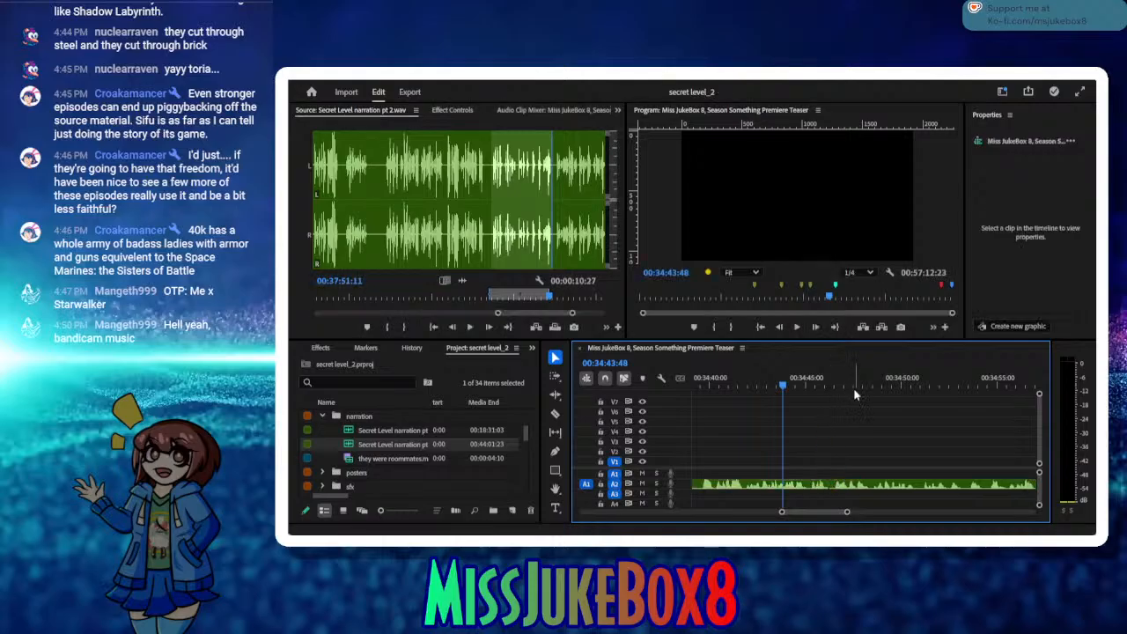
Step: Mark the following narration passage from 00:37:51:28 to 00:38:10:14 and insert it on A2 at 00:34:57:12
drag(853, 385, 962, 405)
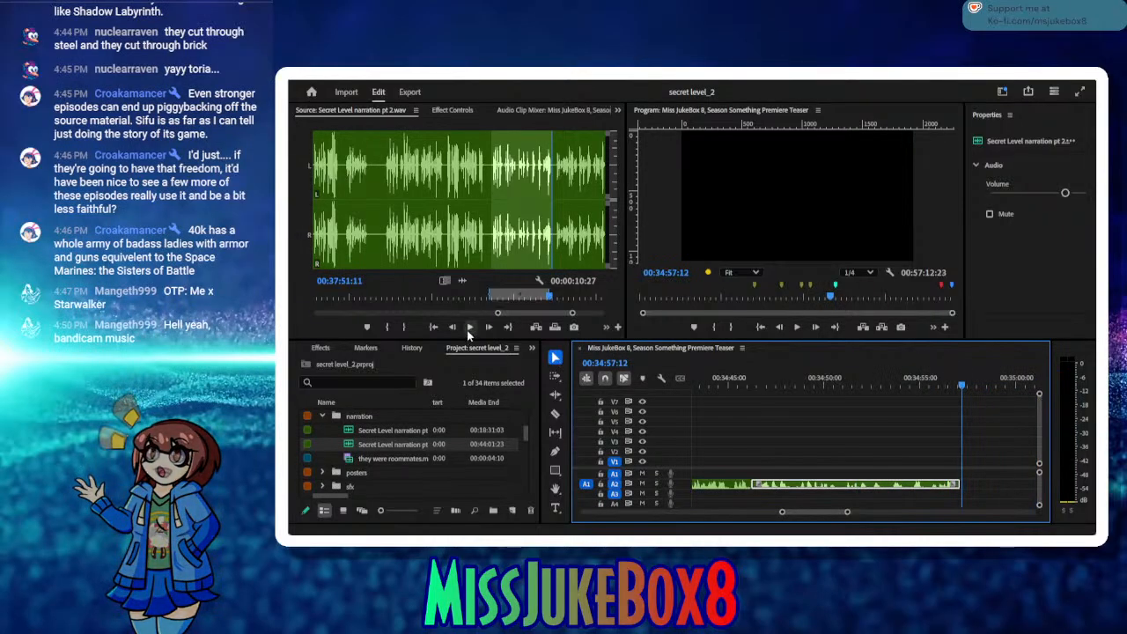
click(469, 328)
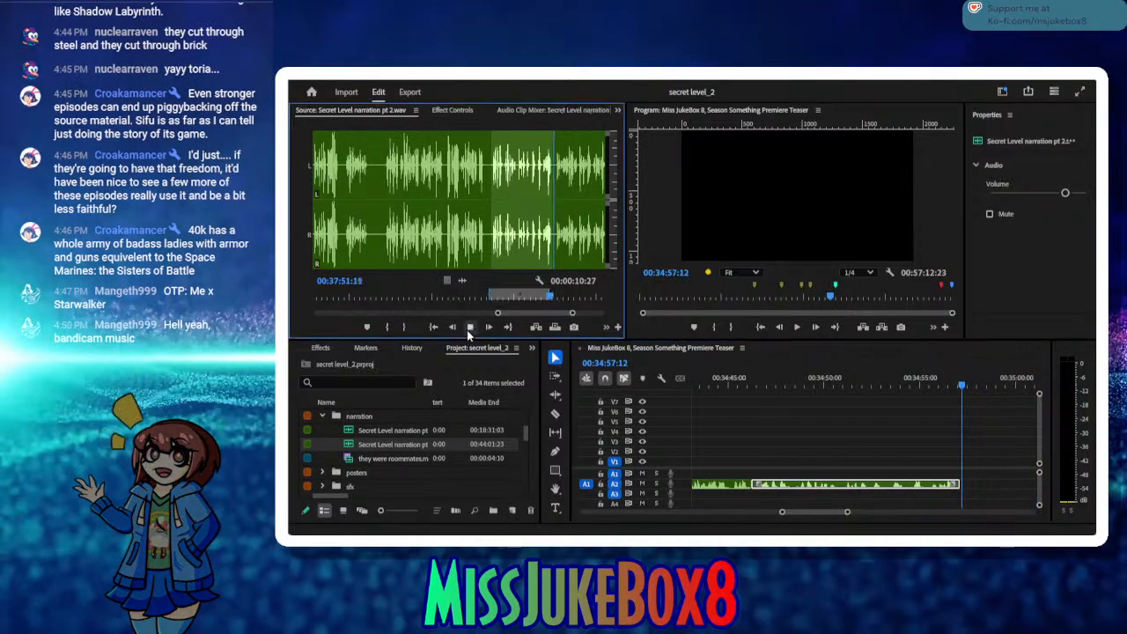
click(385, 327)
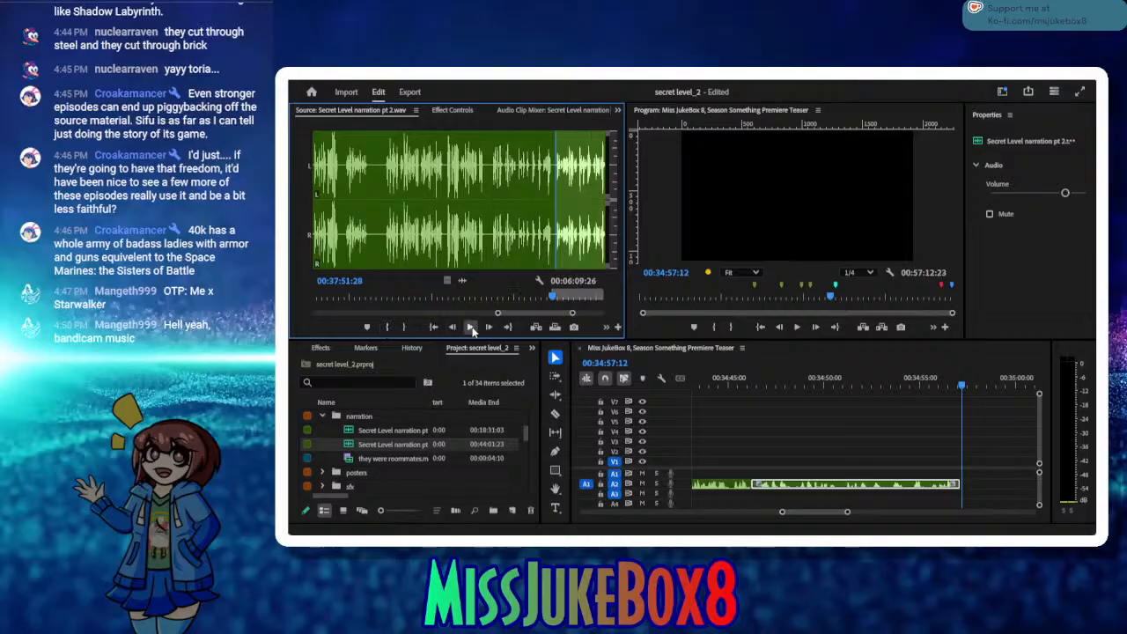
click(471, 327)
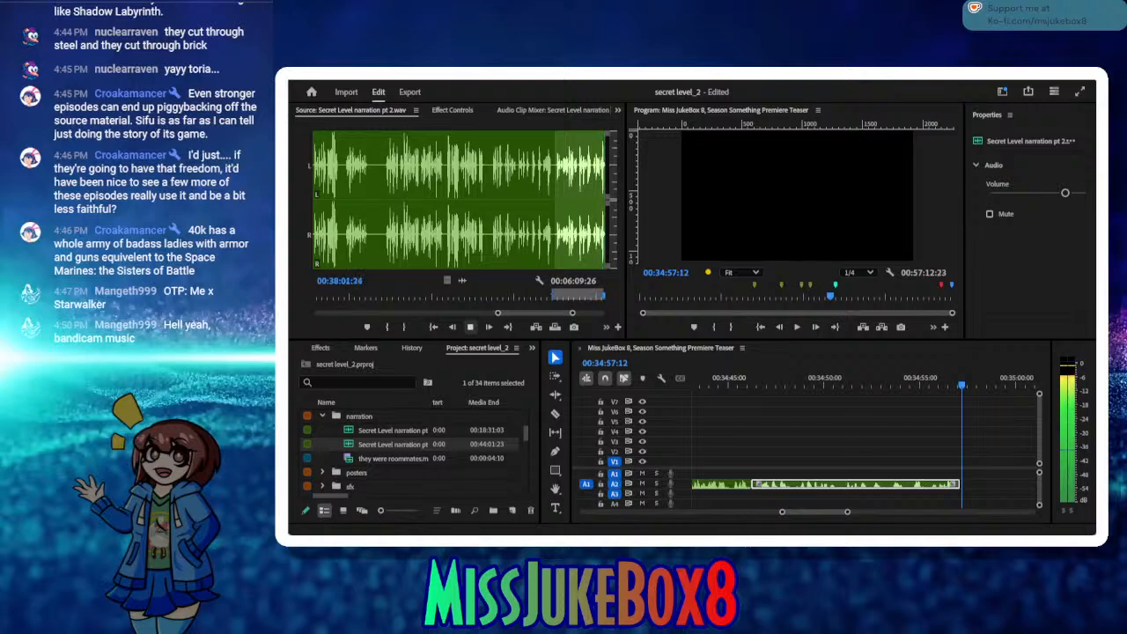
click(470, 326)
click(470, 326)
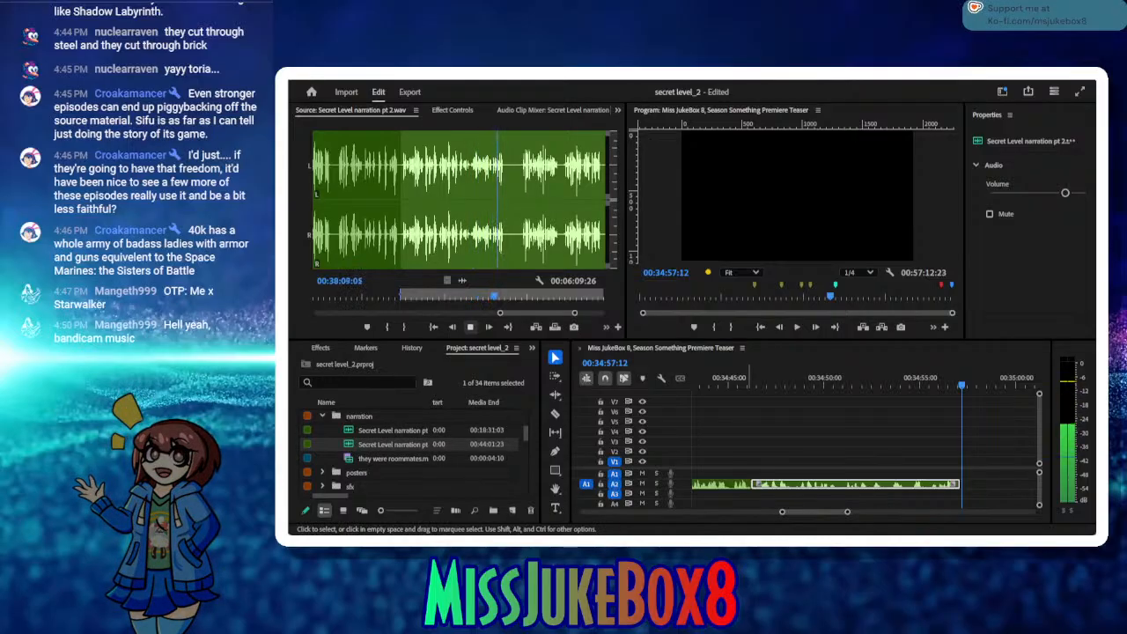
click(469, 326)
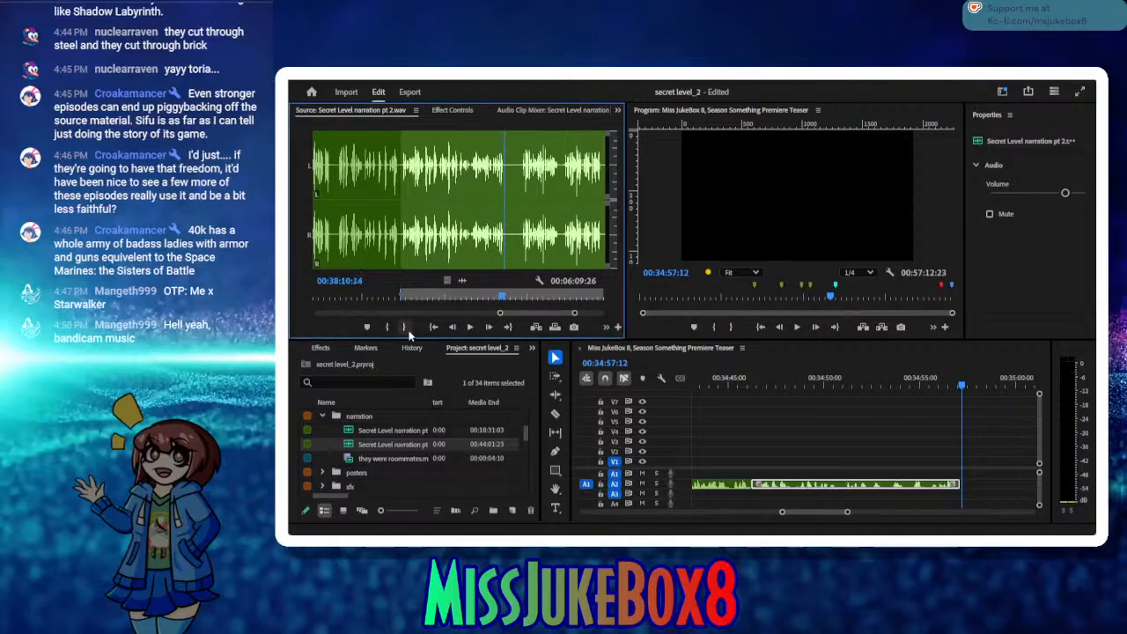
click(406, 328)
click(533, 328)
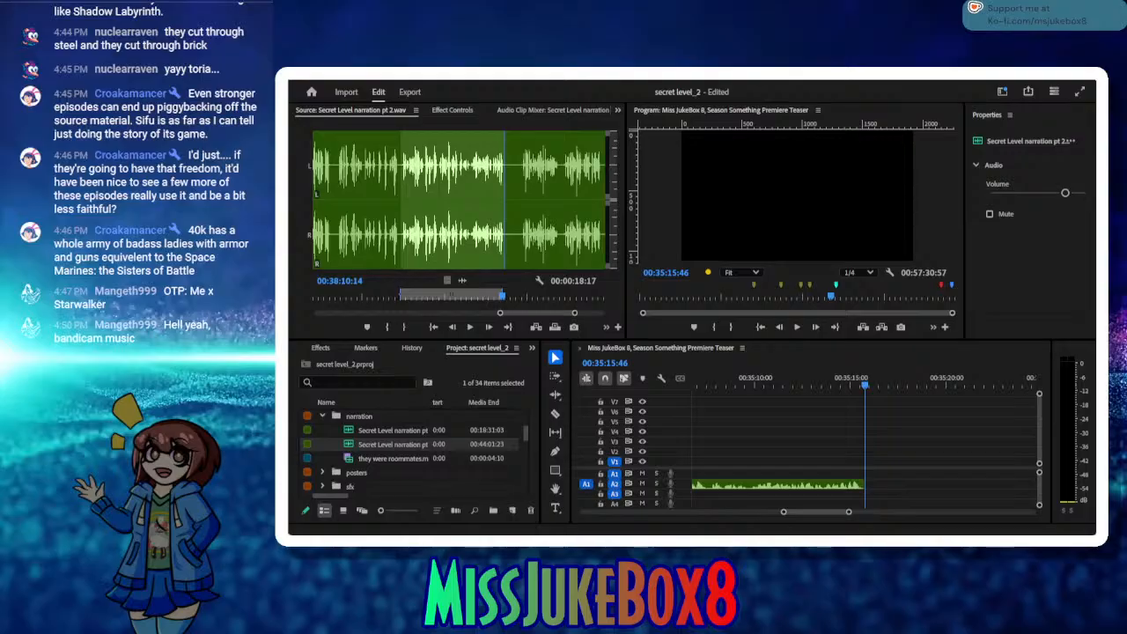
Step: Mark the narration phrase from 00:38:13:13 to 00:38:20:05 and insert it on A2 at 00:35:15:46
click(471, 327)
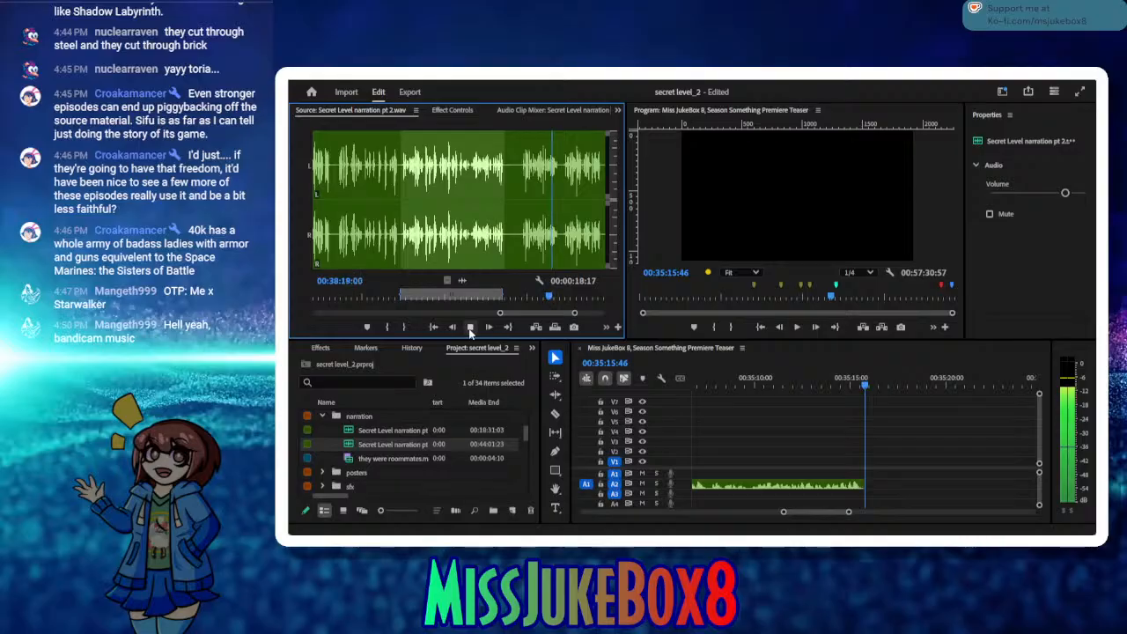
click(470, 328)
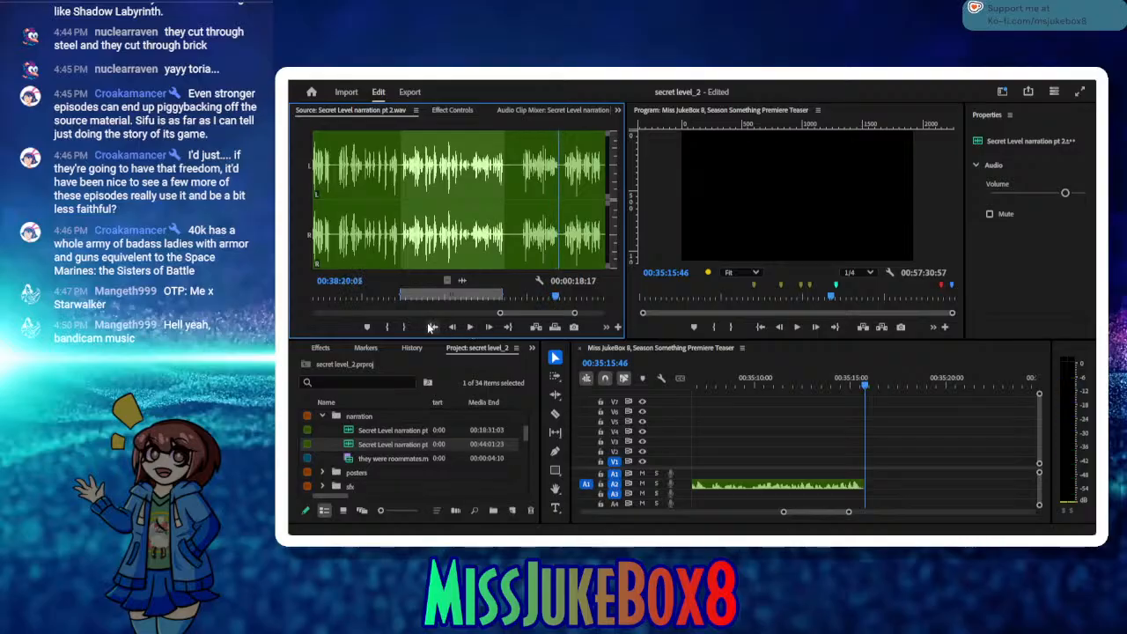
click(405, 327)
drag(556, 297, 520, 299)
click(388, 326)
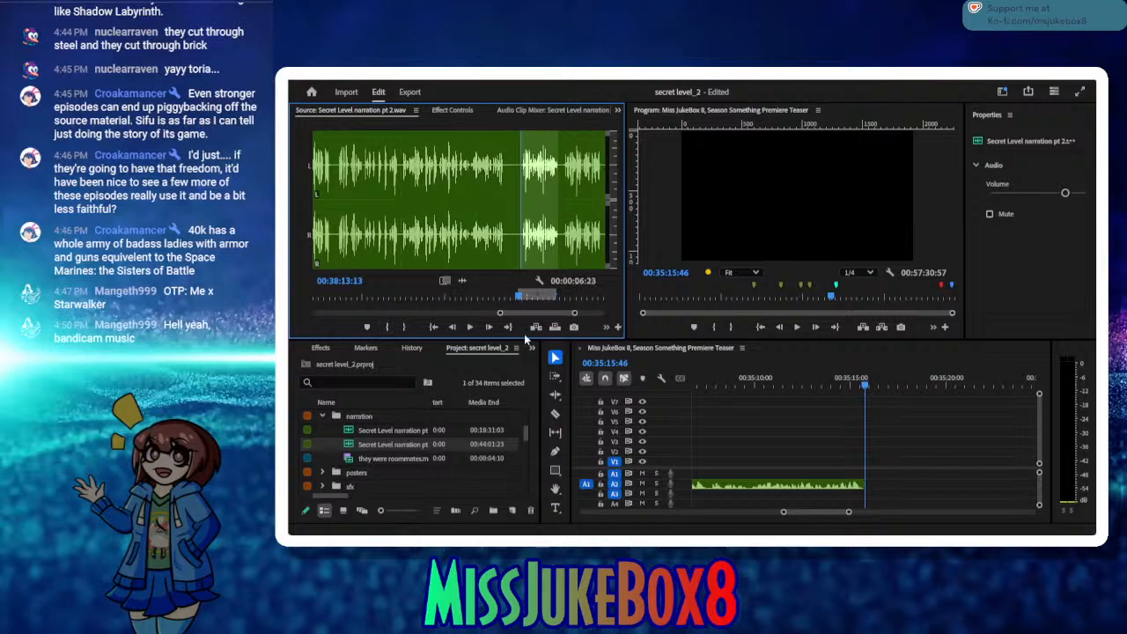
click(536, 327)
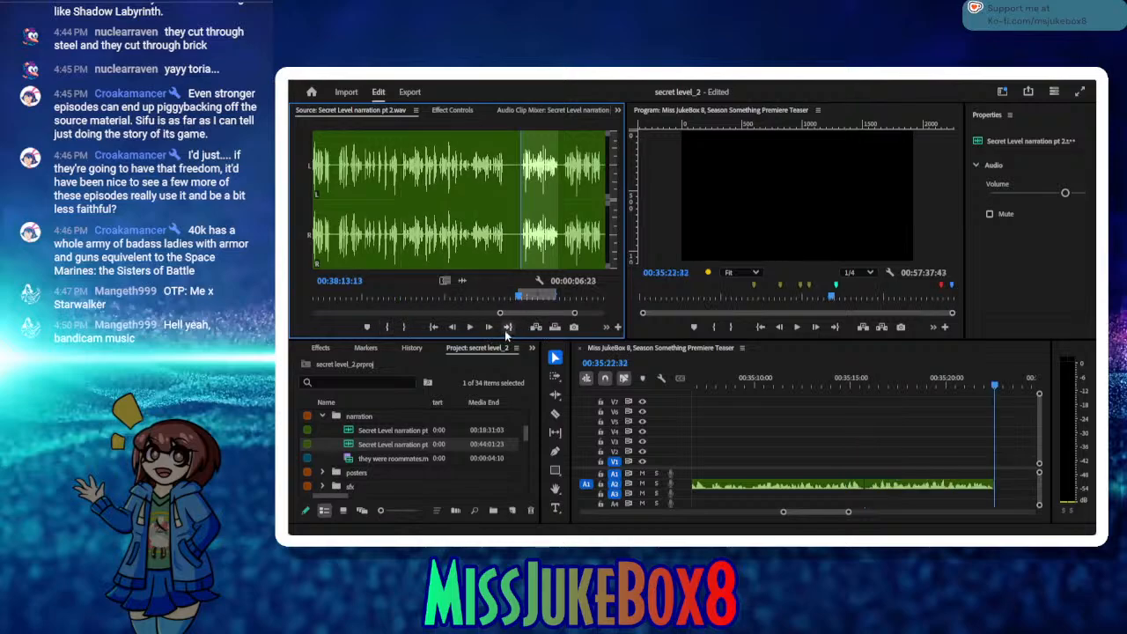
Step: Mark the next phrase from 00:38:21:04 to 00:38:27:25, insert it on A2 at 00:35:22:32, and save the project
click(507, 329)
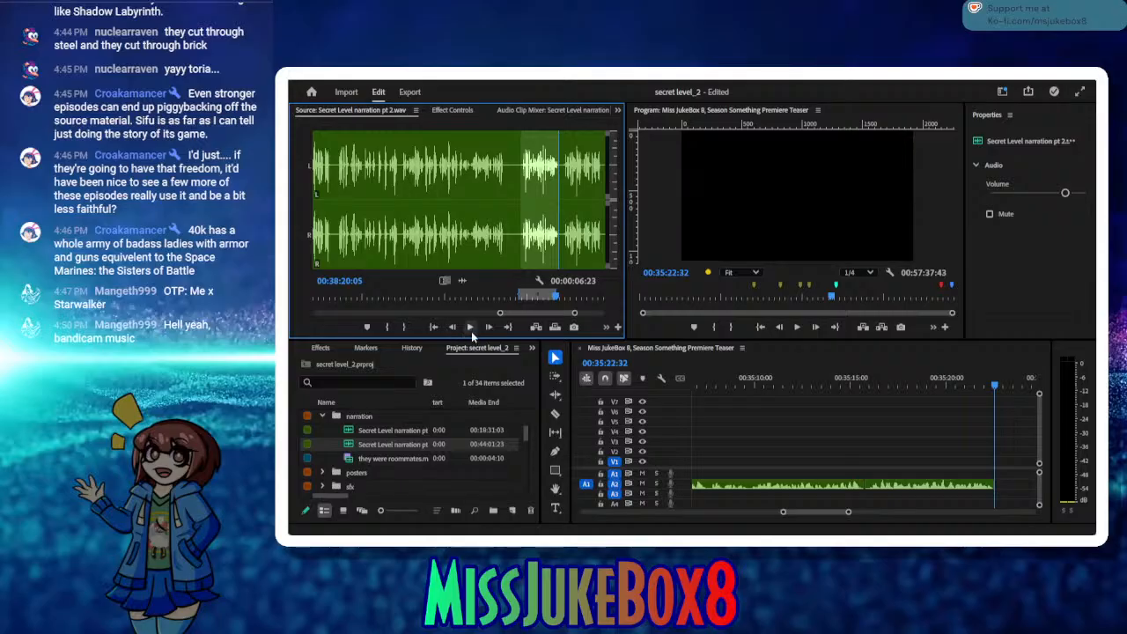
click(470, 327)
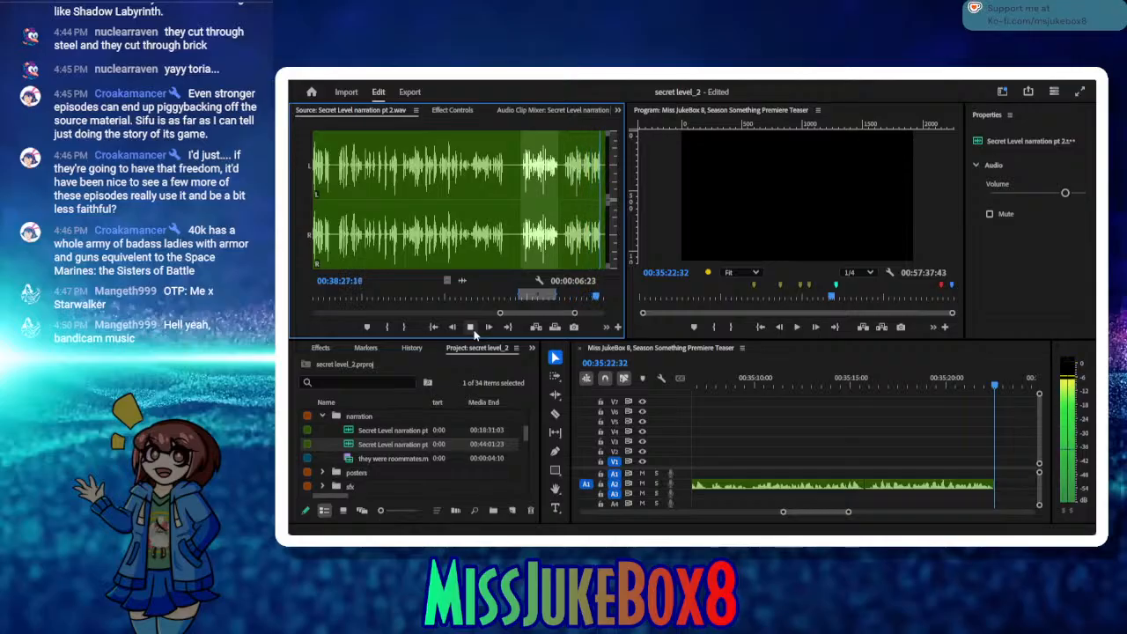
click(473, 330)
click(406, 328)
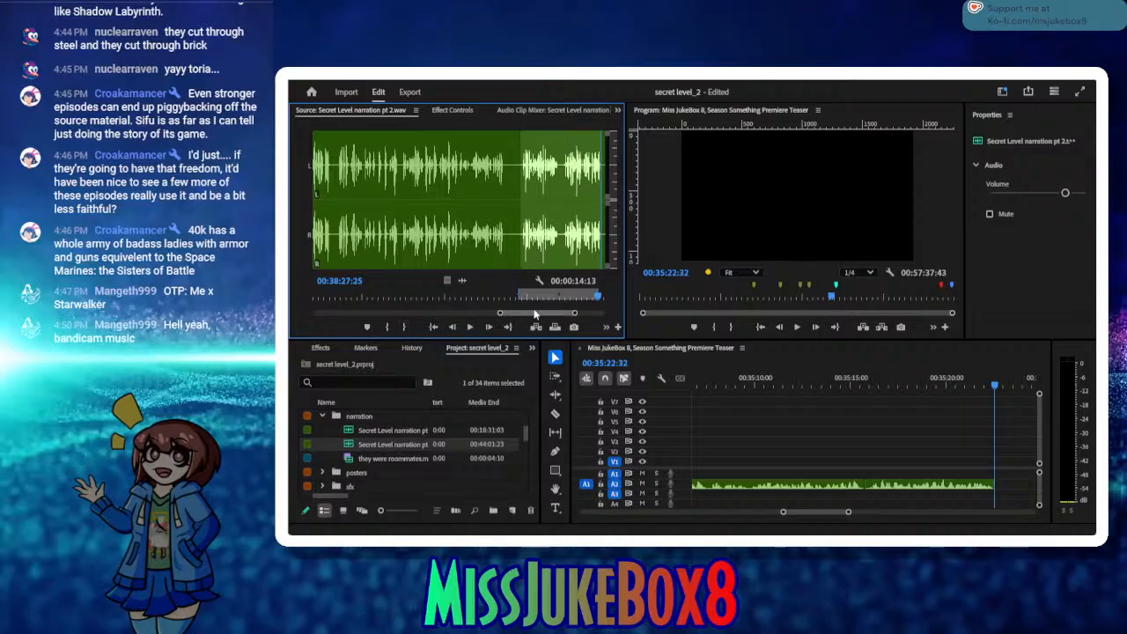
drag(580, 298, 562, 297)
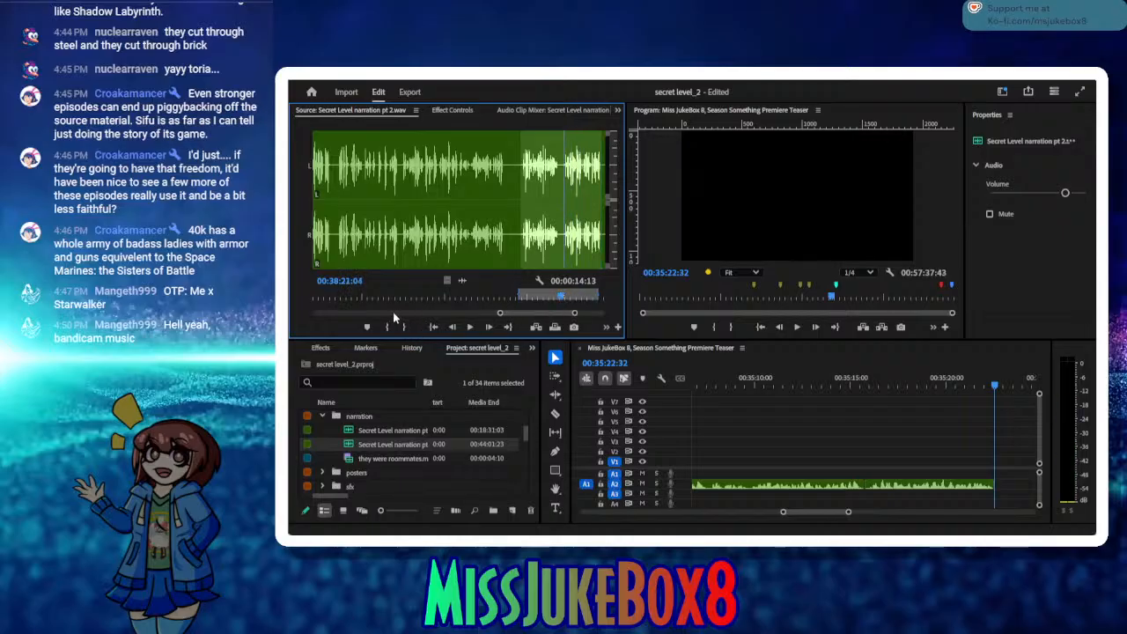
click(387, 327)
click(535, 327)
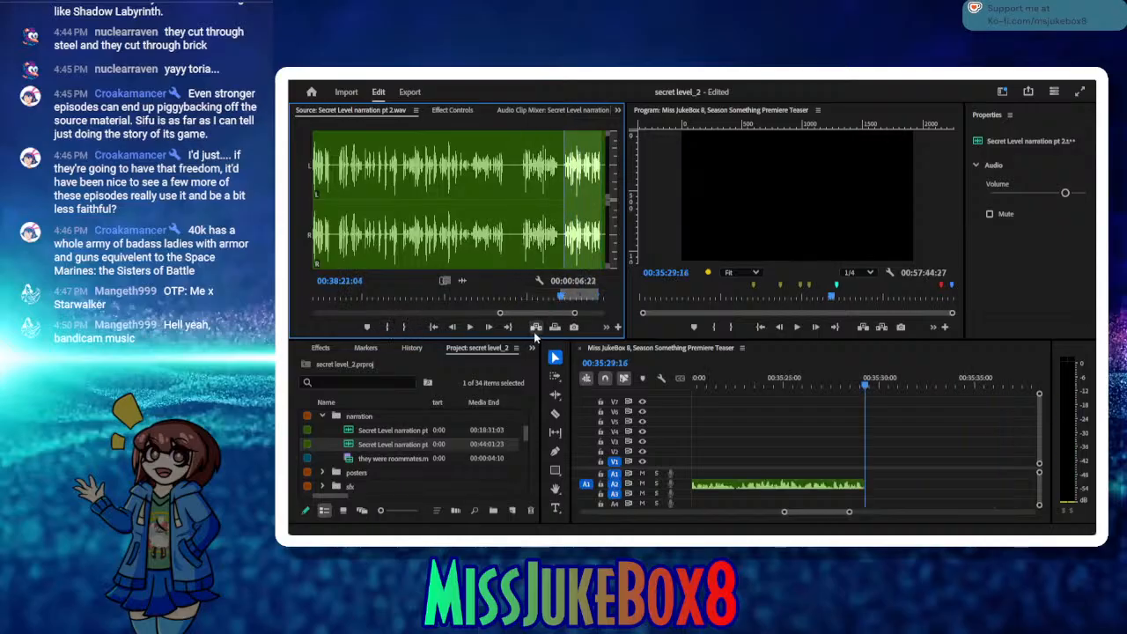
key(ctrl+s)
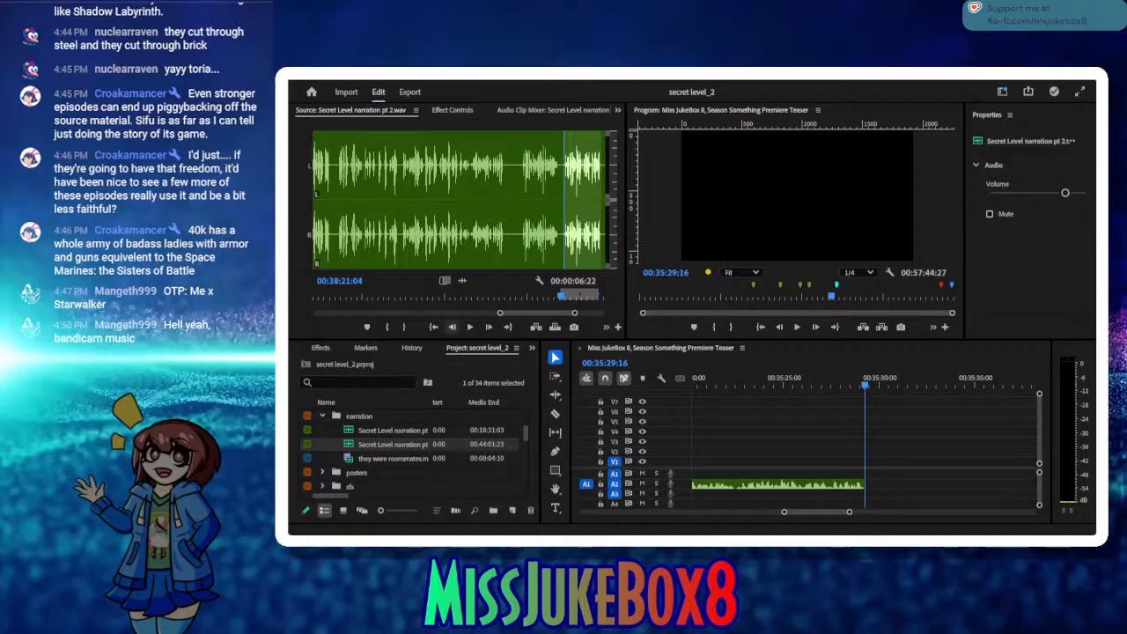
Step: Audition the source after the last take, mark the phrase from 00:38:29:26 to 00:38:36:24, and insert it on A2 at 00:35:29:16
click(507, 328)
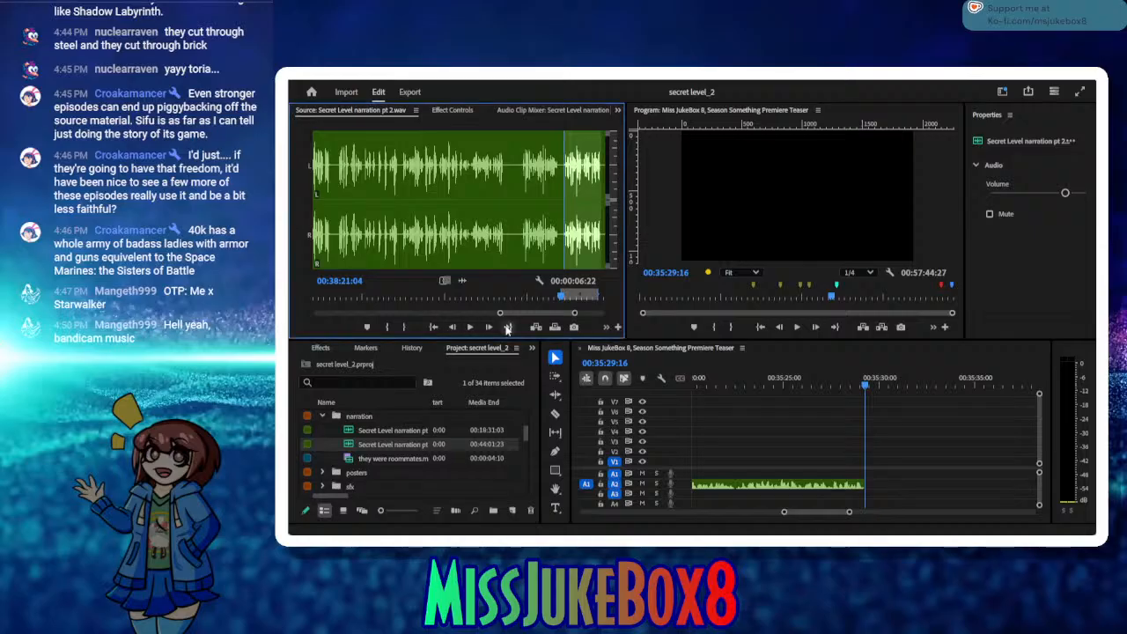
click(471, 327)
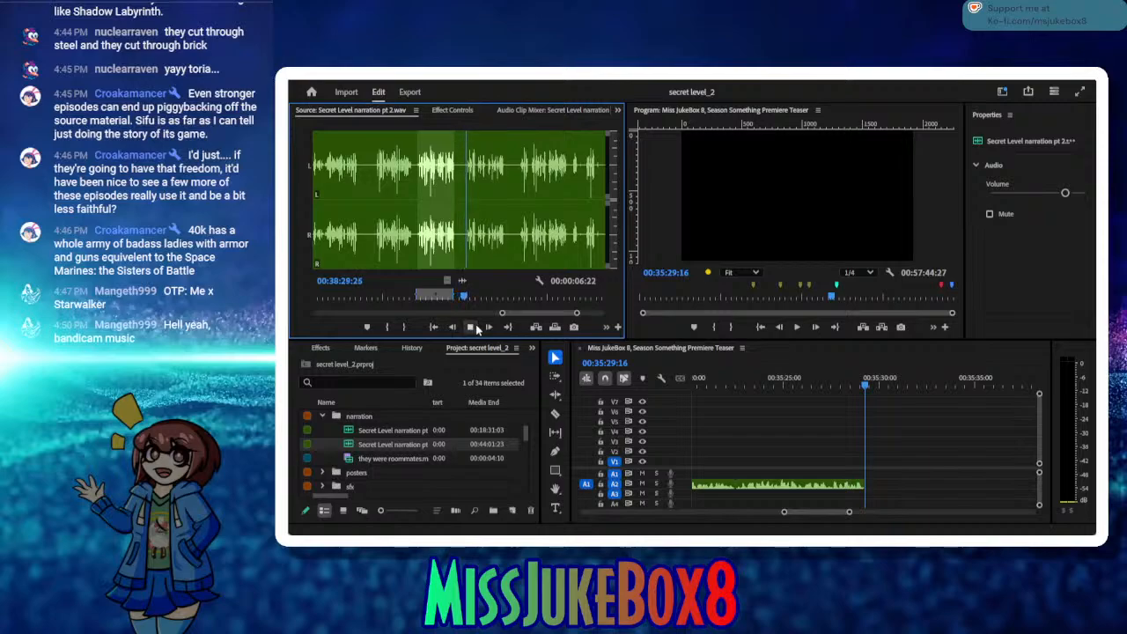
click(474, 326)
click(388, 327)
click(470, 326)
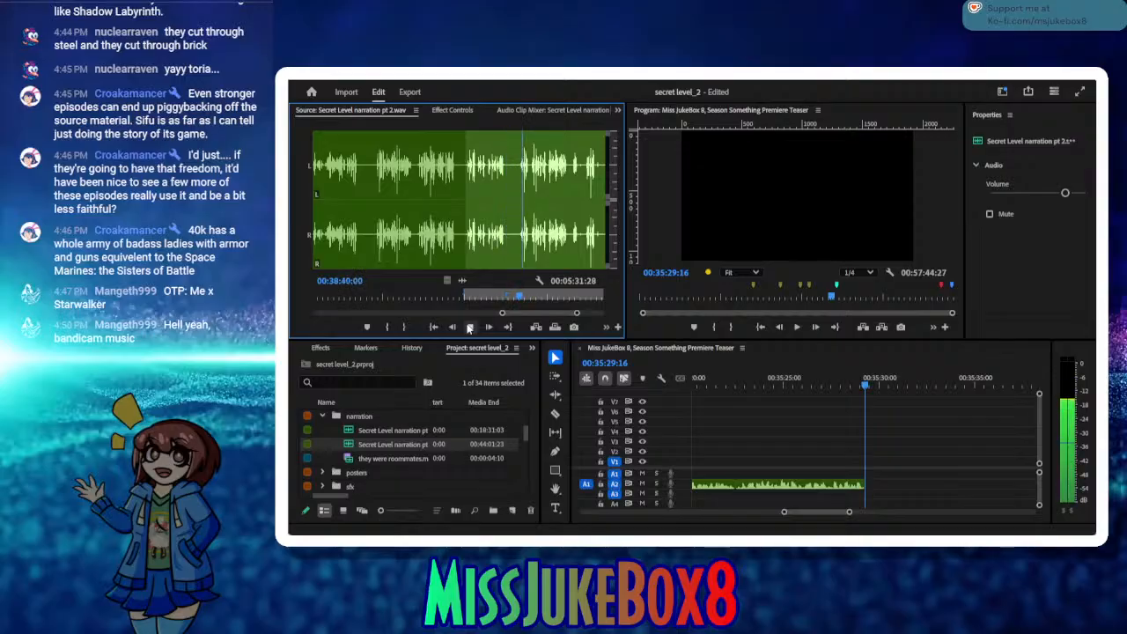
click(469, 326)
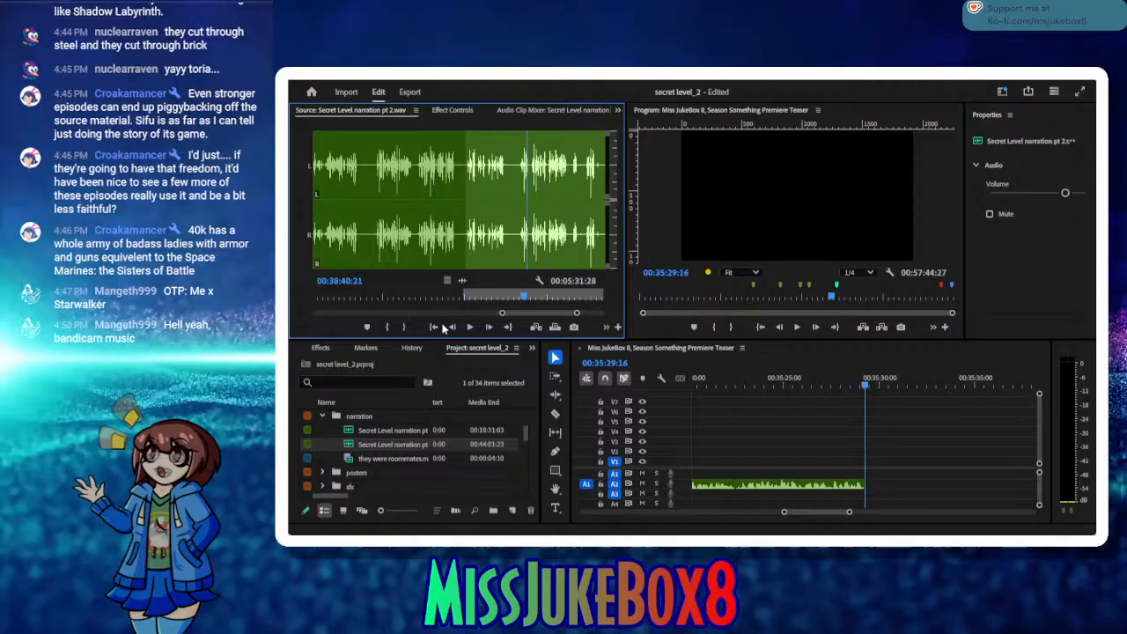
click(434, 326)
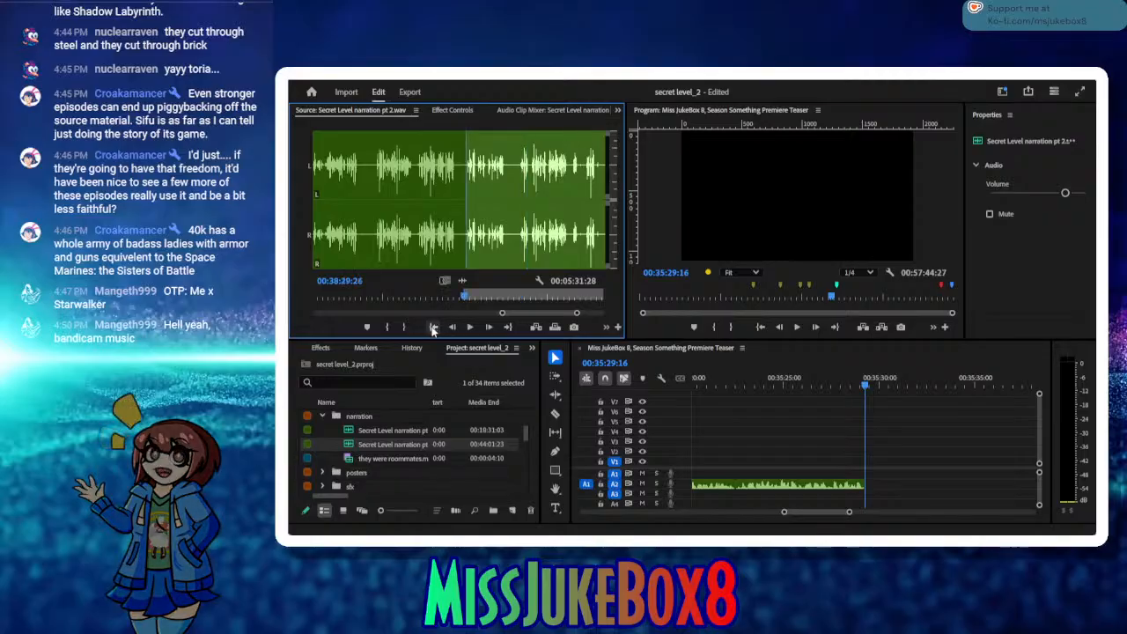
click(470, 326)
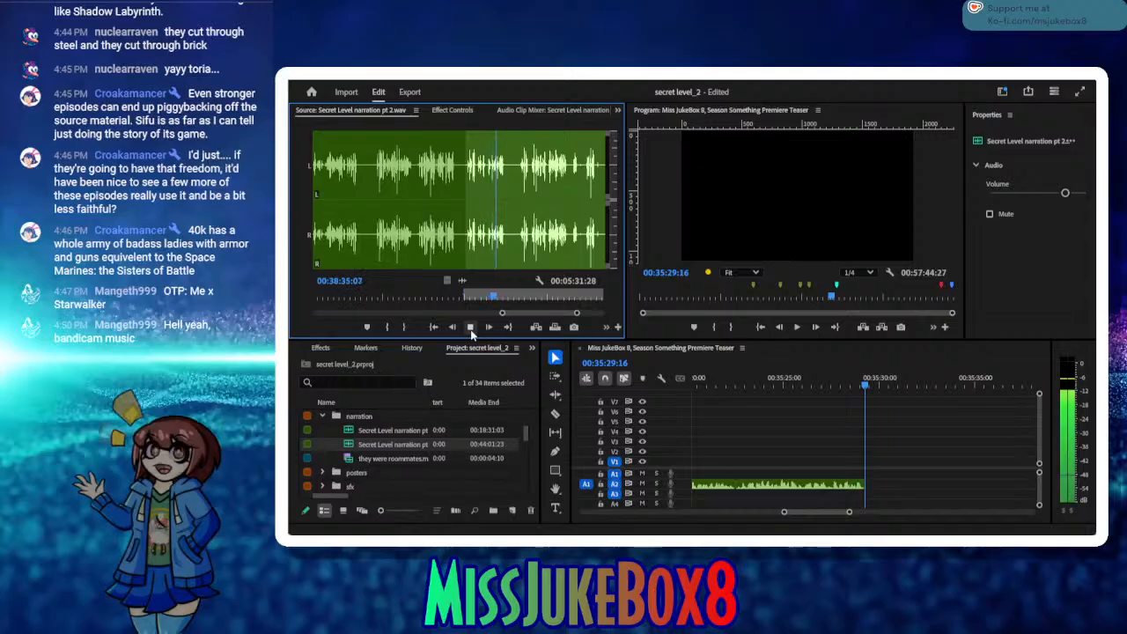
click(470, 327)
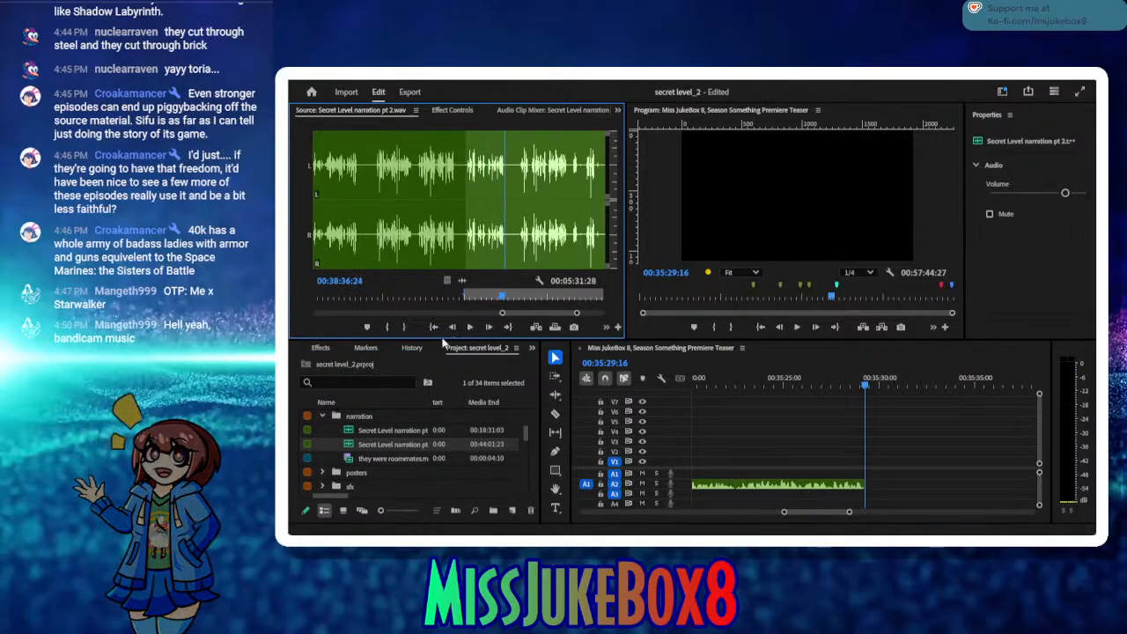
click(405, 328)
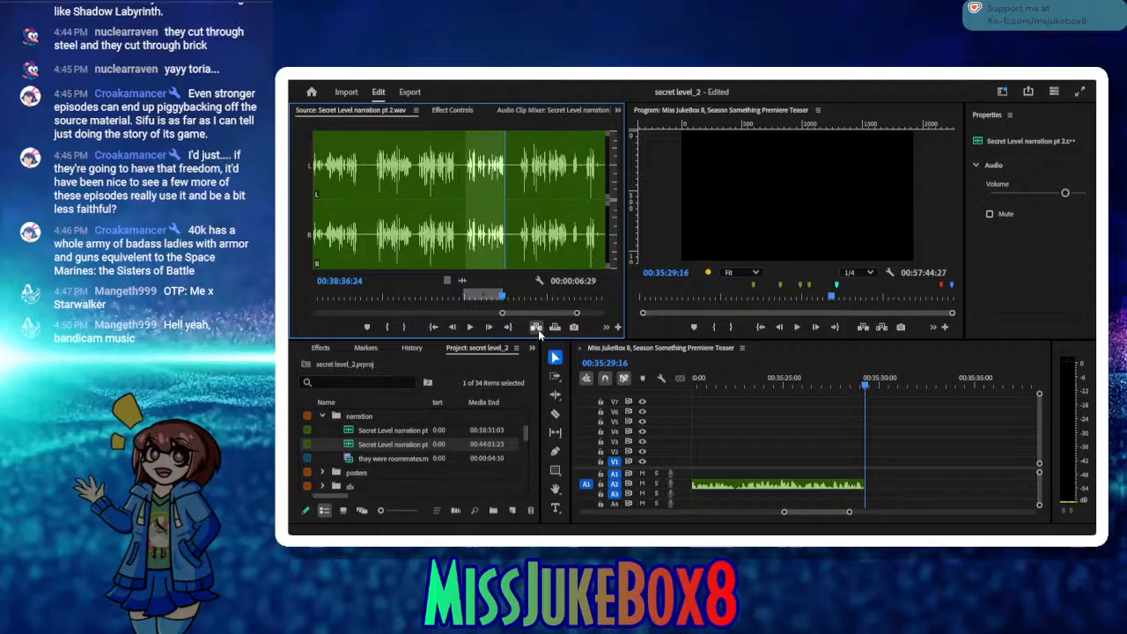
click(536, 327)
click(471, 328)
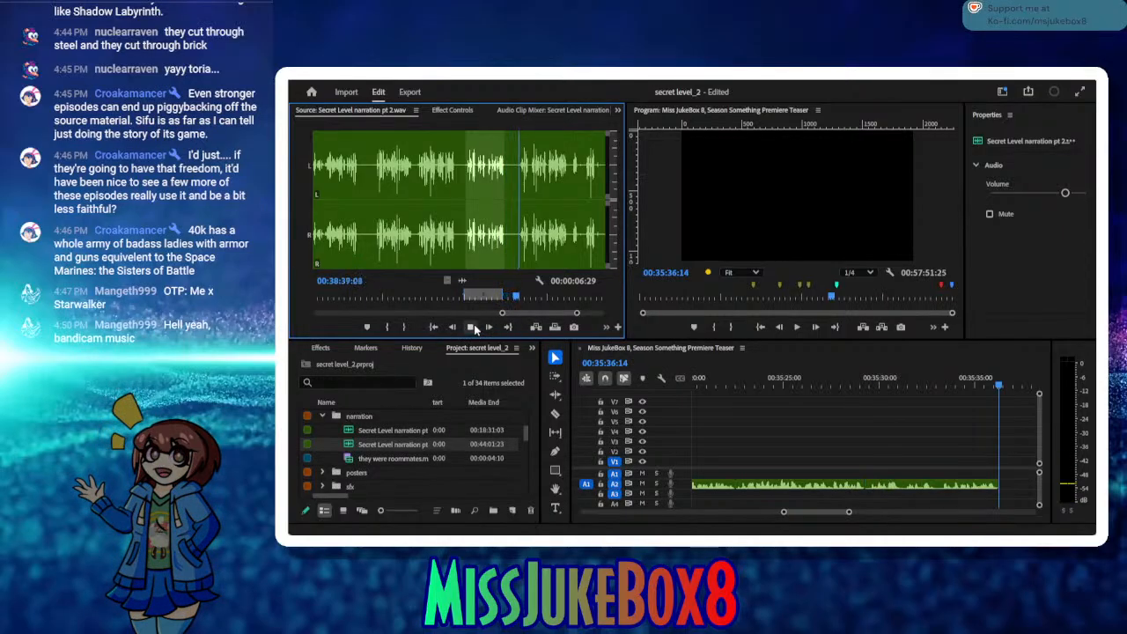
Step: Save the project, mark the next narration phrase from 00:38:41:13 to 00:38:48:00, and insert it on A2 at 00:35:36:14
click(388, 327)
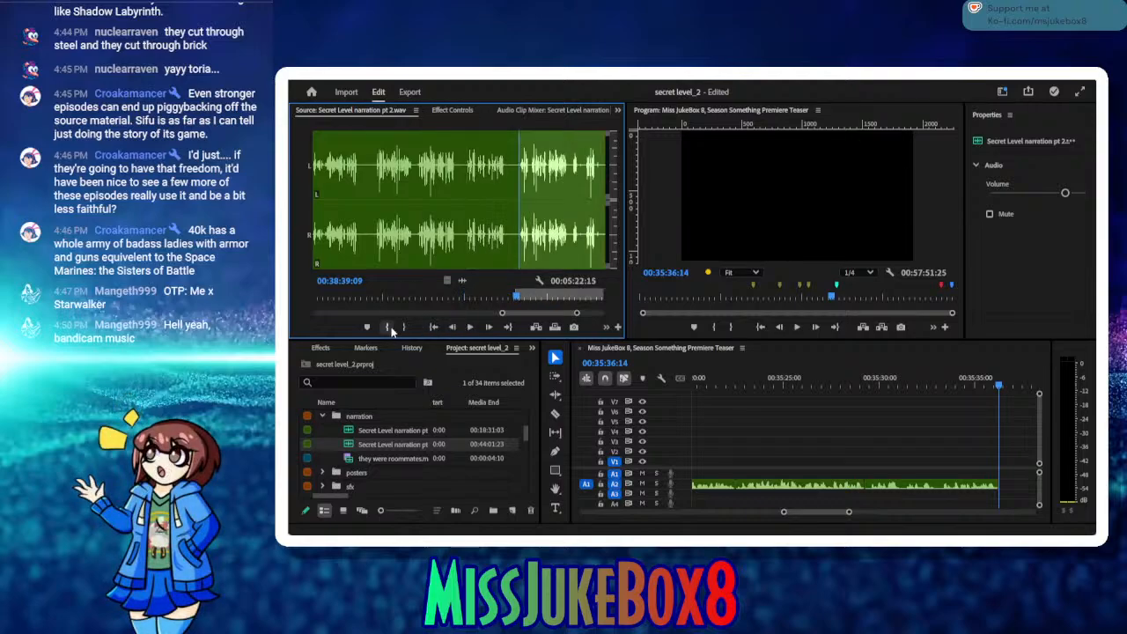
key(ctrl+s)
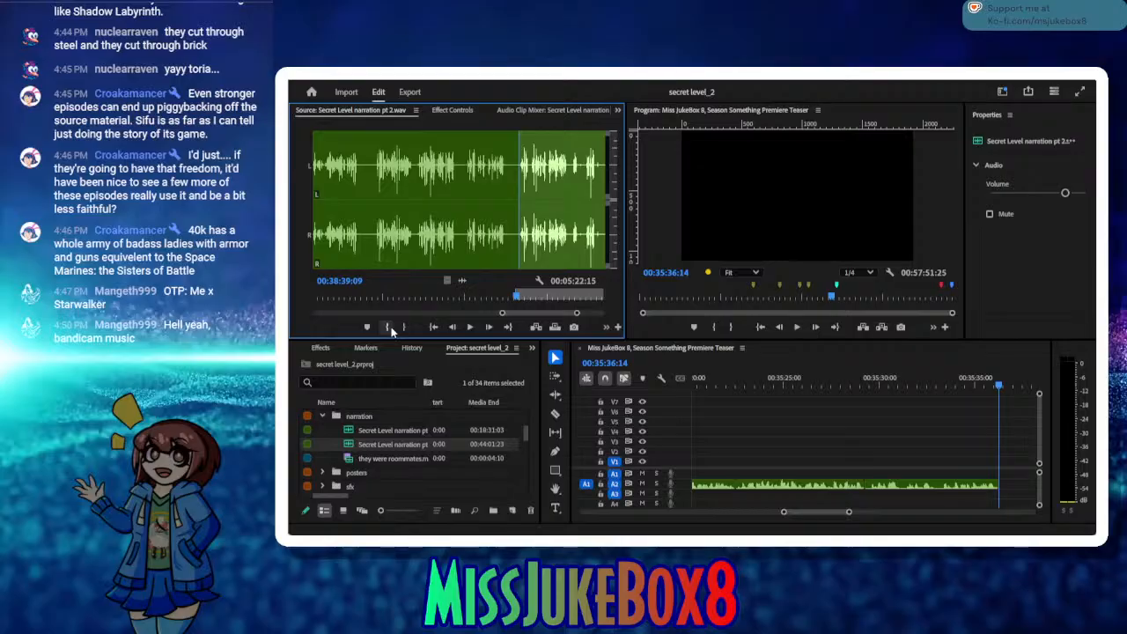
click(472, 330)
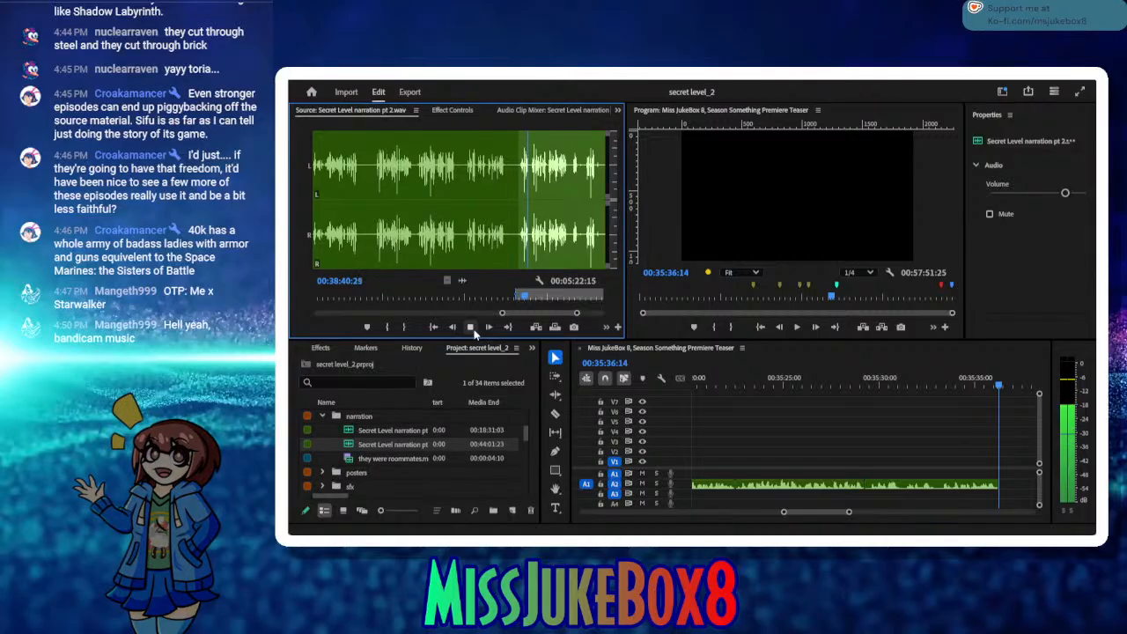
click(472, 328)
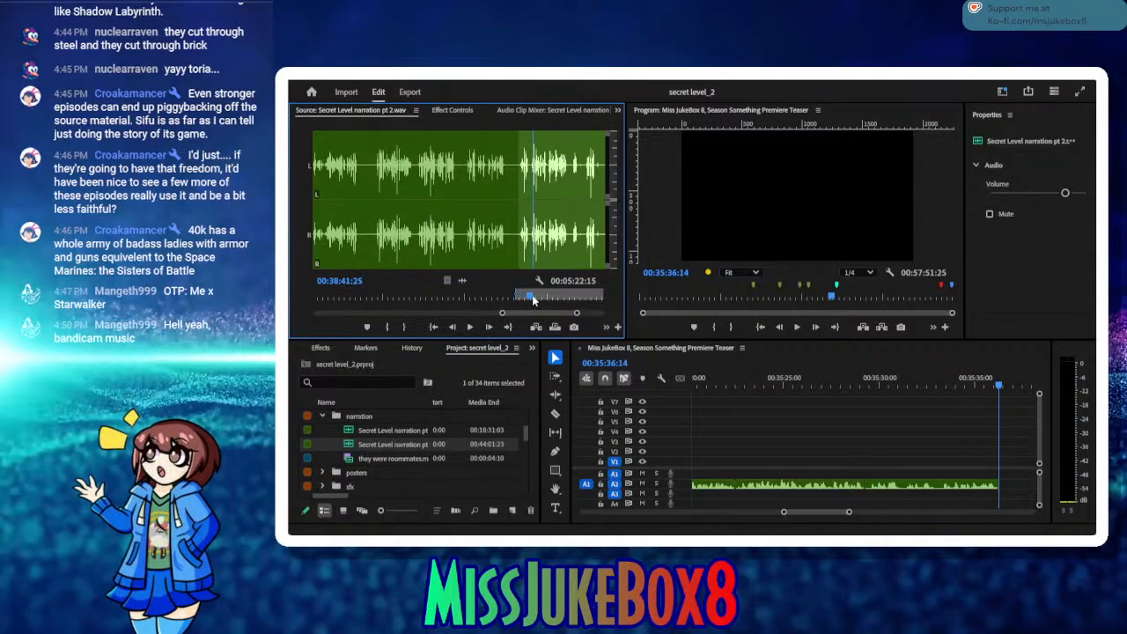
drag(533, 299, 530, 299)
click(385, 328)
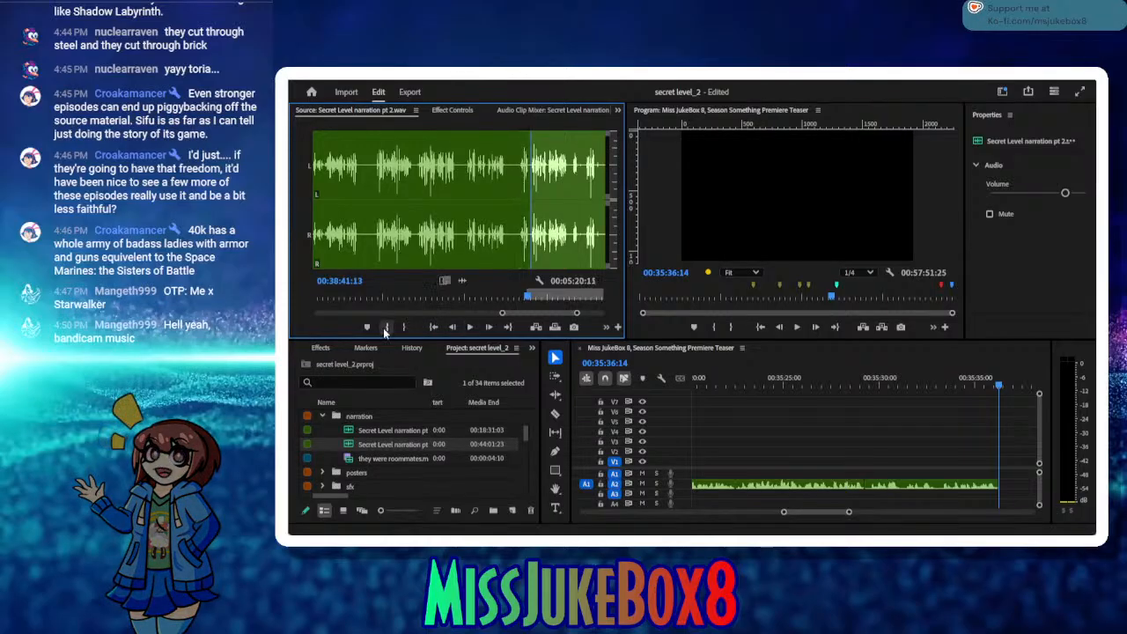
click(471, 328)
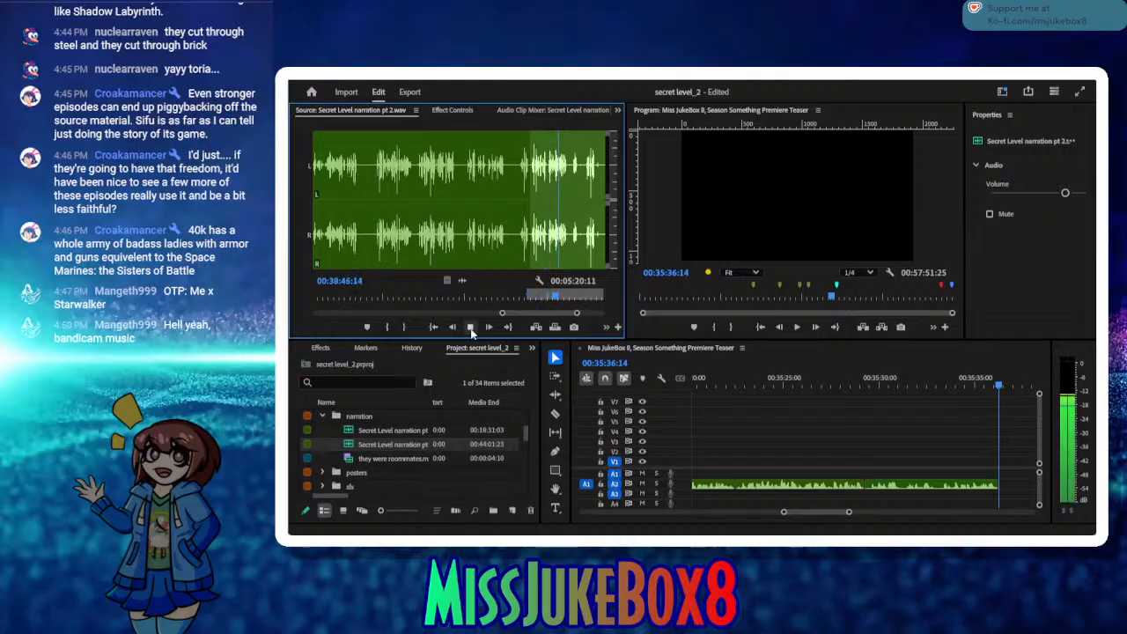
click(471, 328)
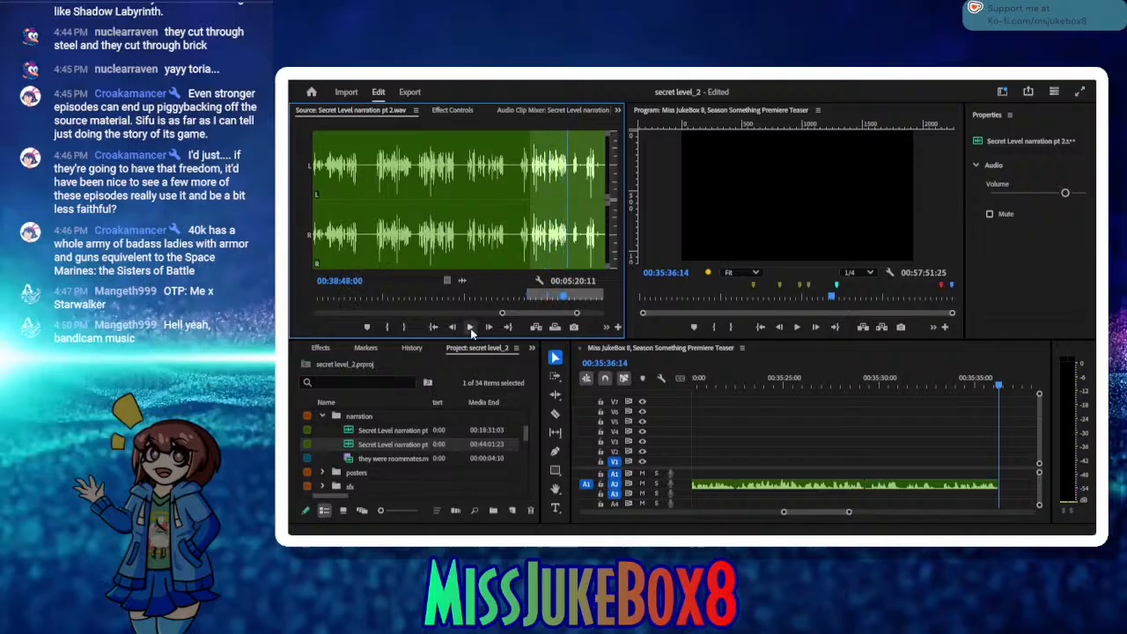
click(404, 327)
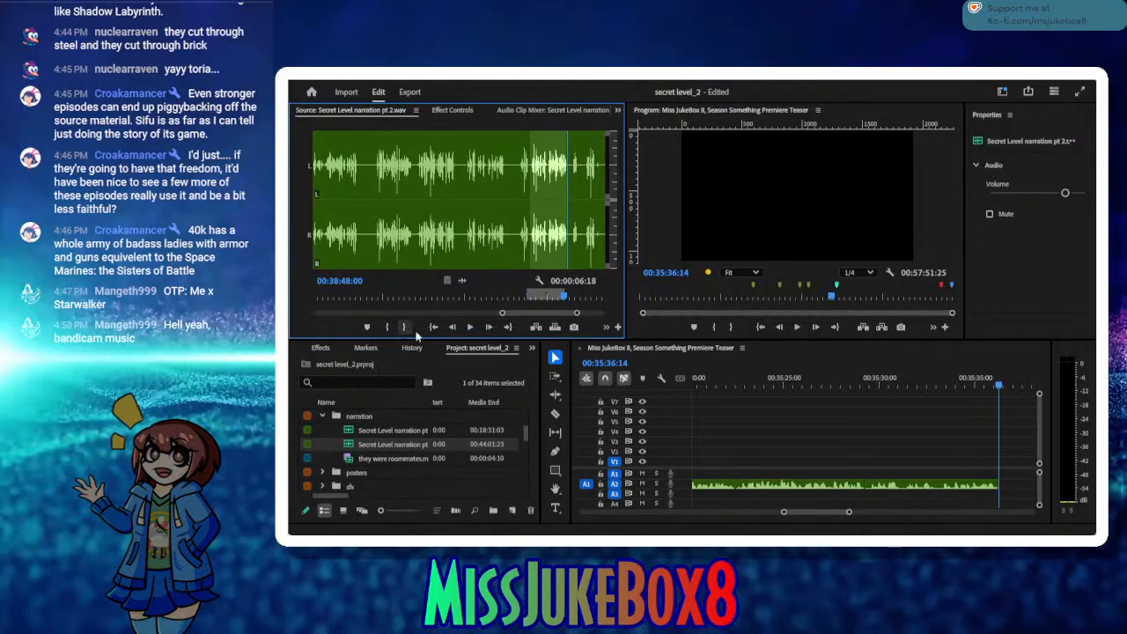
click(535, 328)
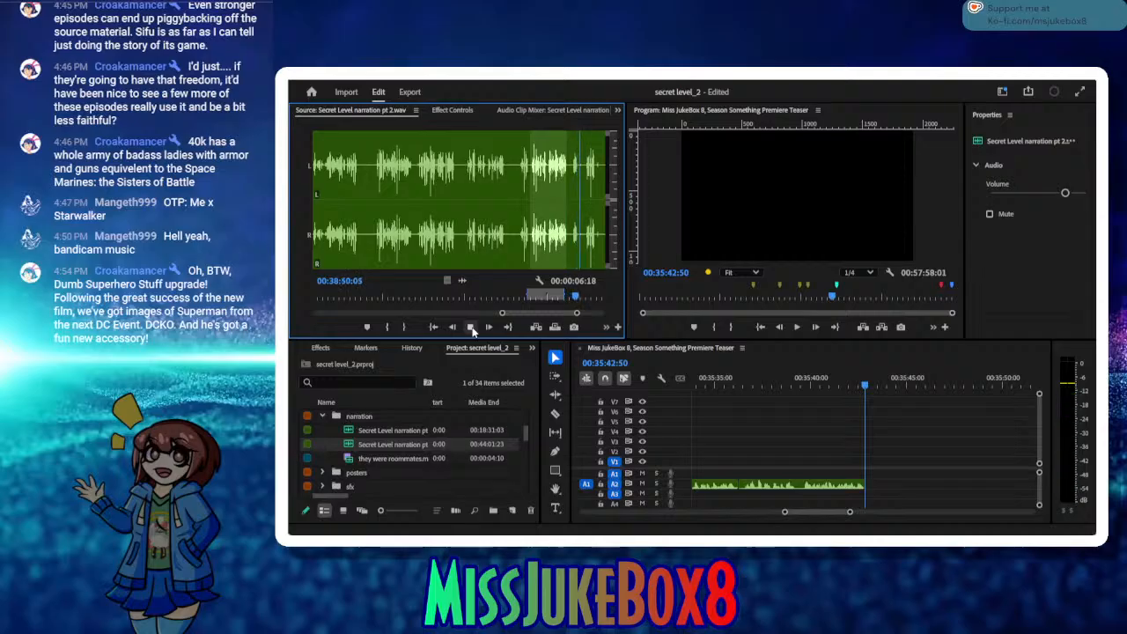
Step: Set the source In point at 00:38:51:11, save the project, and audition the following takes up to 00:39:05:13
click(390, 328)
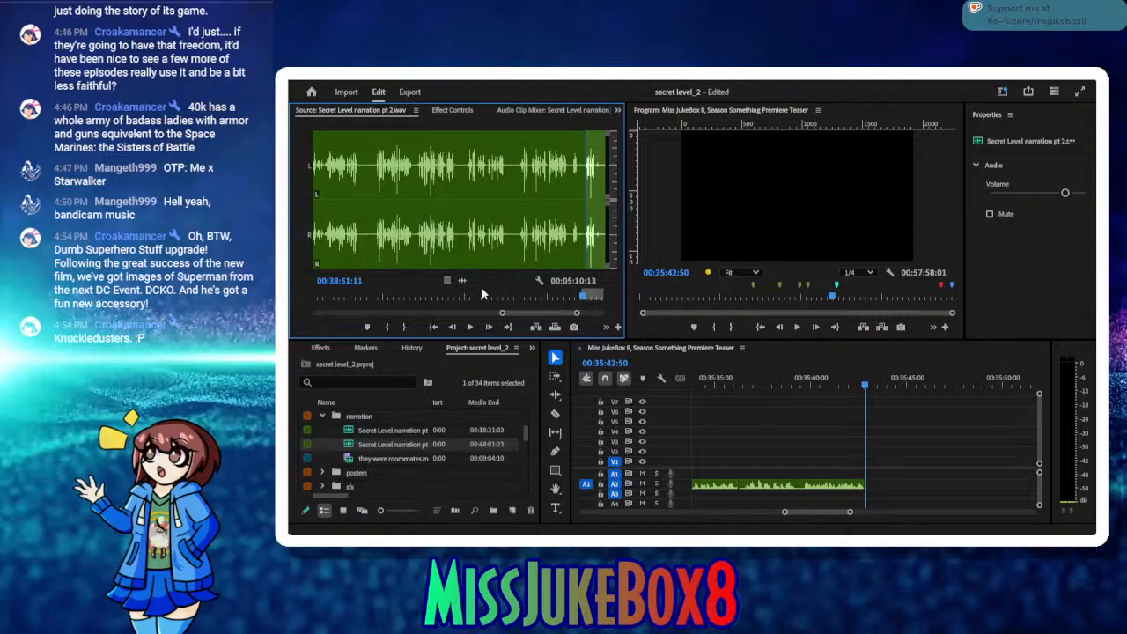
key(ctrl+s)
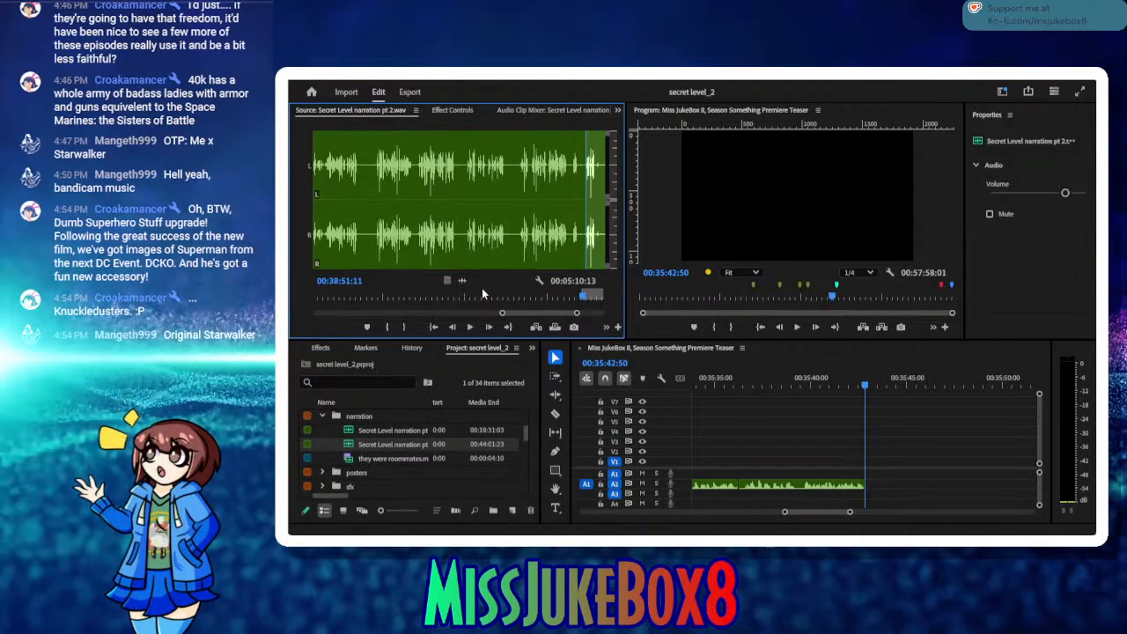
click(470, 327)
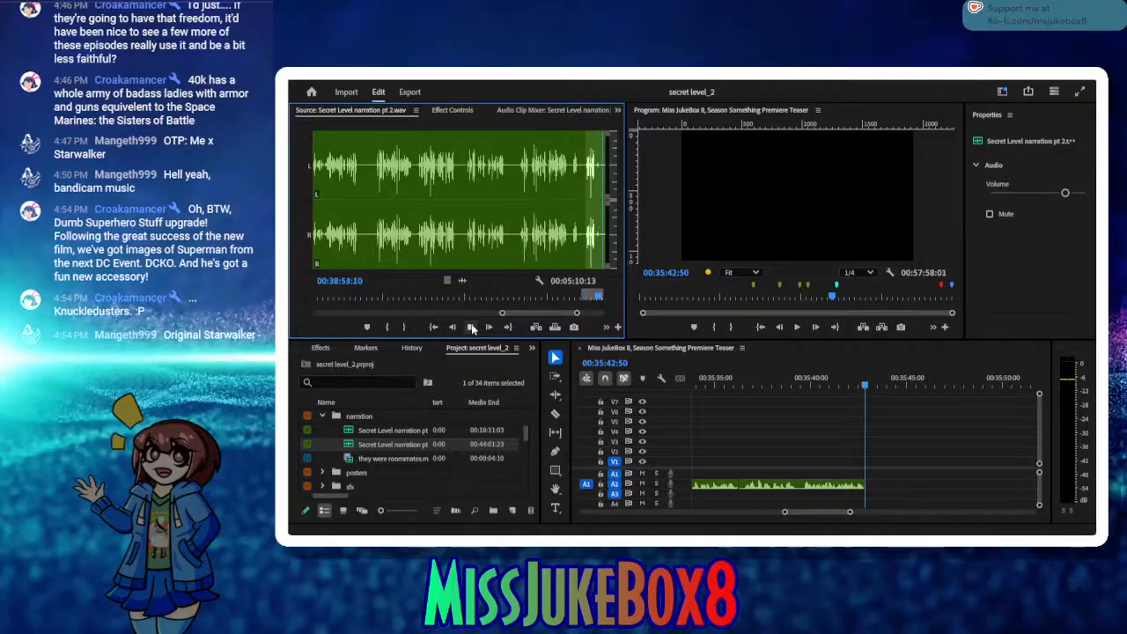
click(471, 327)
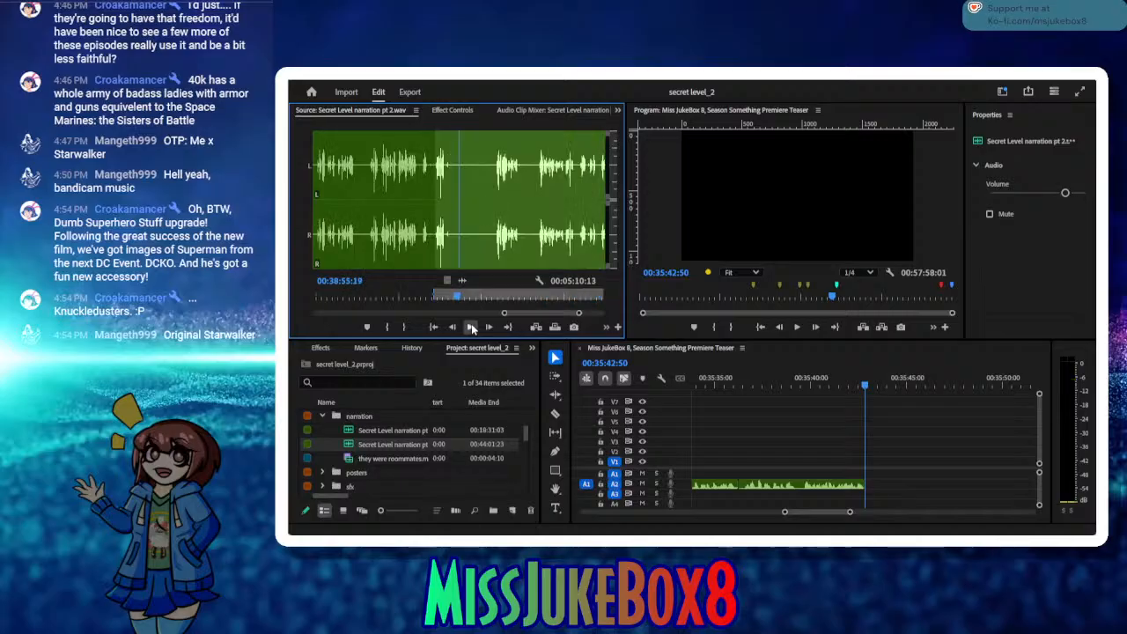
click(471, 327)
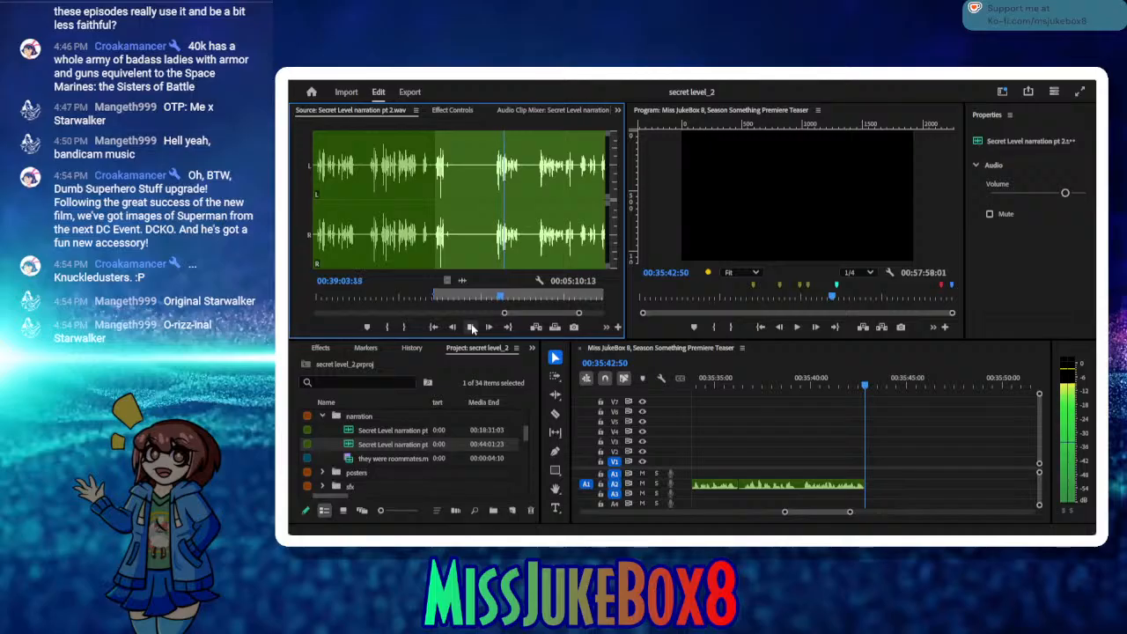
click(473, 328)
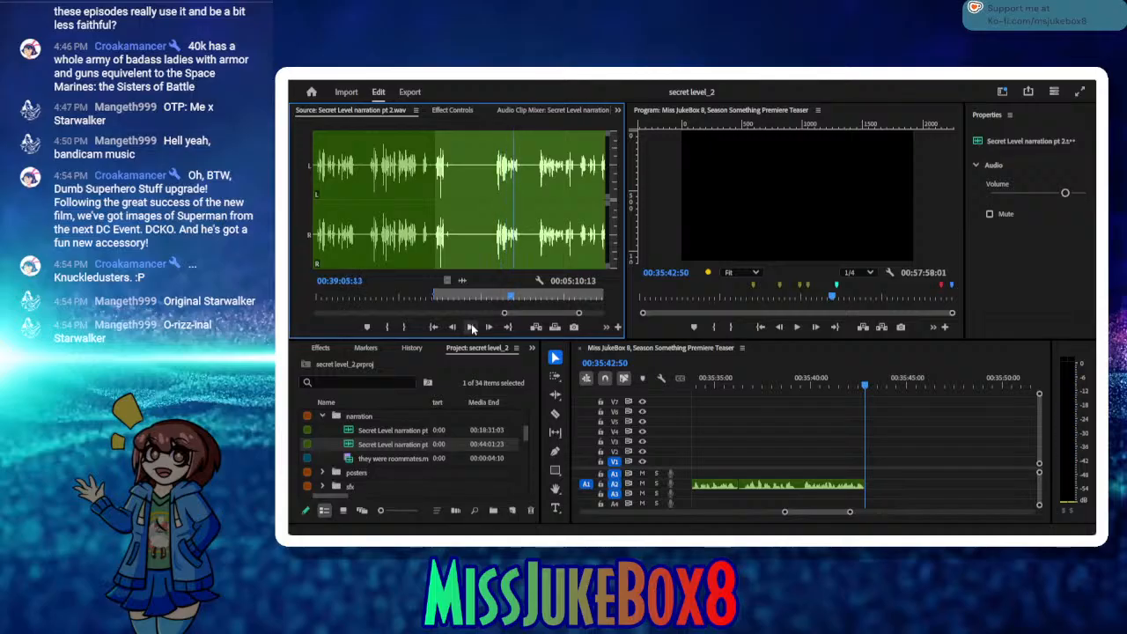
Step: Mark the short narration phrase ending around 00:39:06 with new In and Out points in the source
drag(508, 297, 490, 288)
click(384, 328)
click(470, 327)
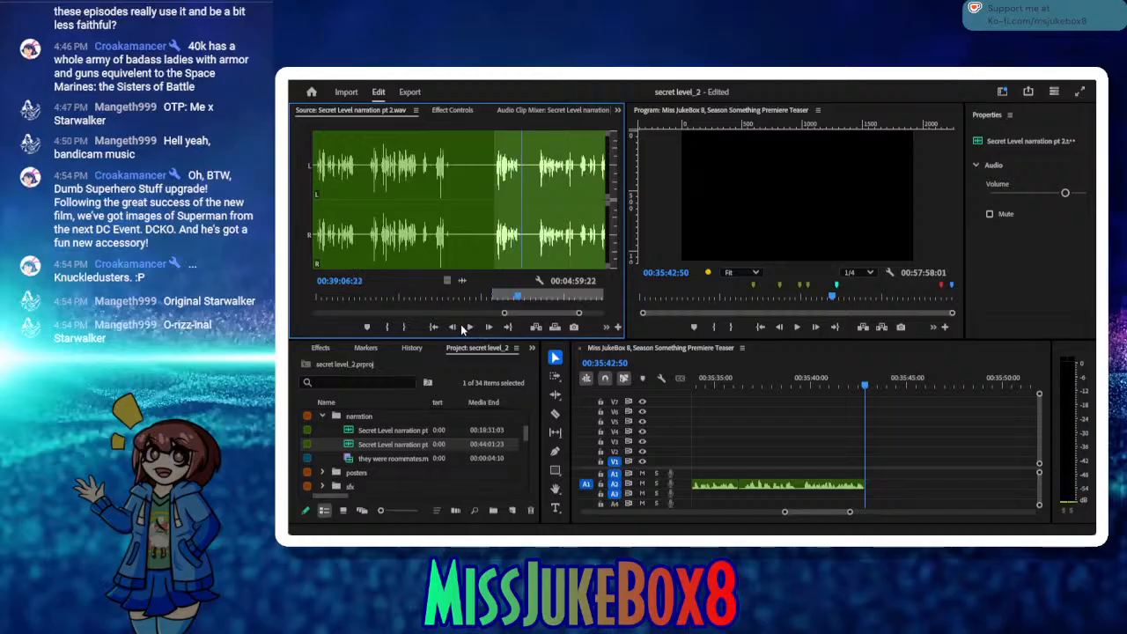
click(455, 328)
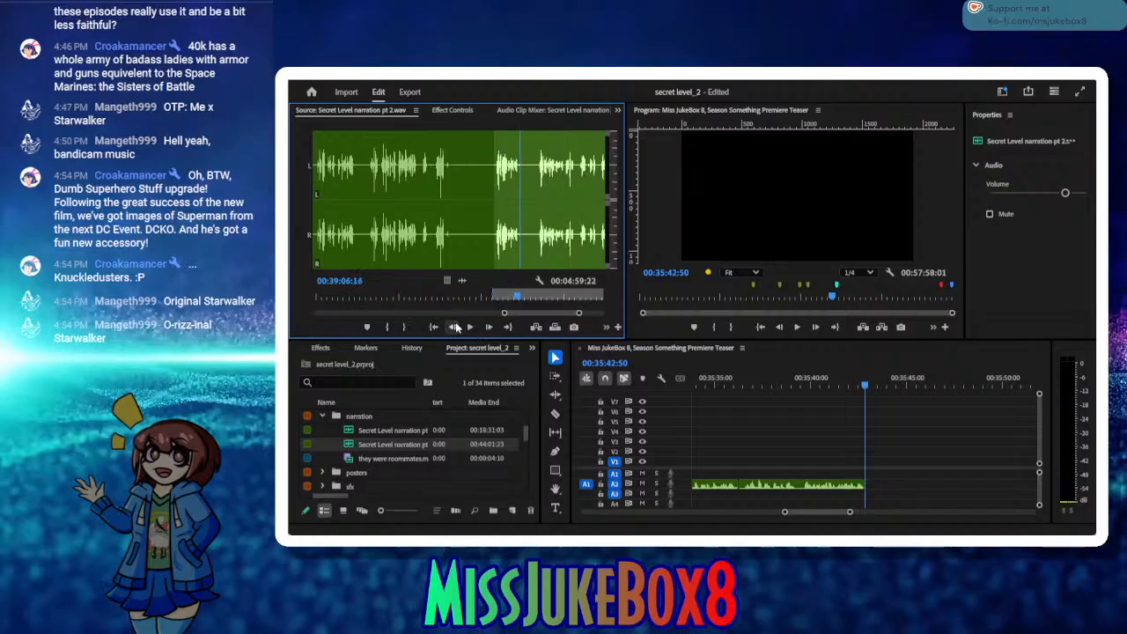
click(455, 327)
click(455, 327)
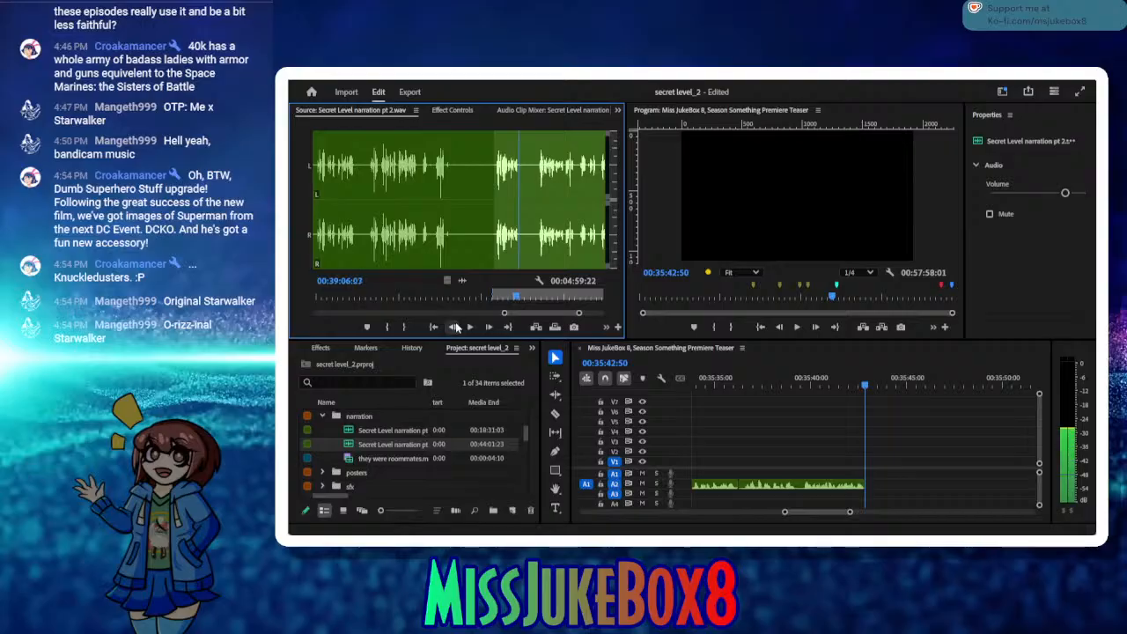
click(403, 329)
Step: Audition the start of the next take, set the source In point at 00:39:09:26, and save the project
click(469, 328)
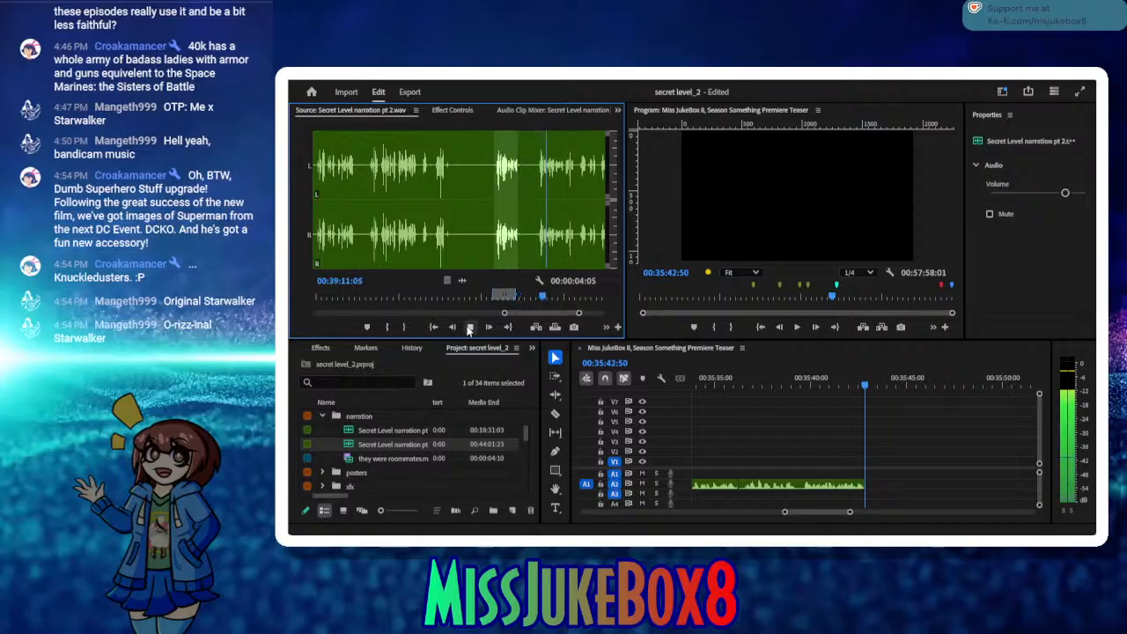
click(469, 328)
drag(542, 298, 537, 299)
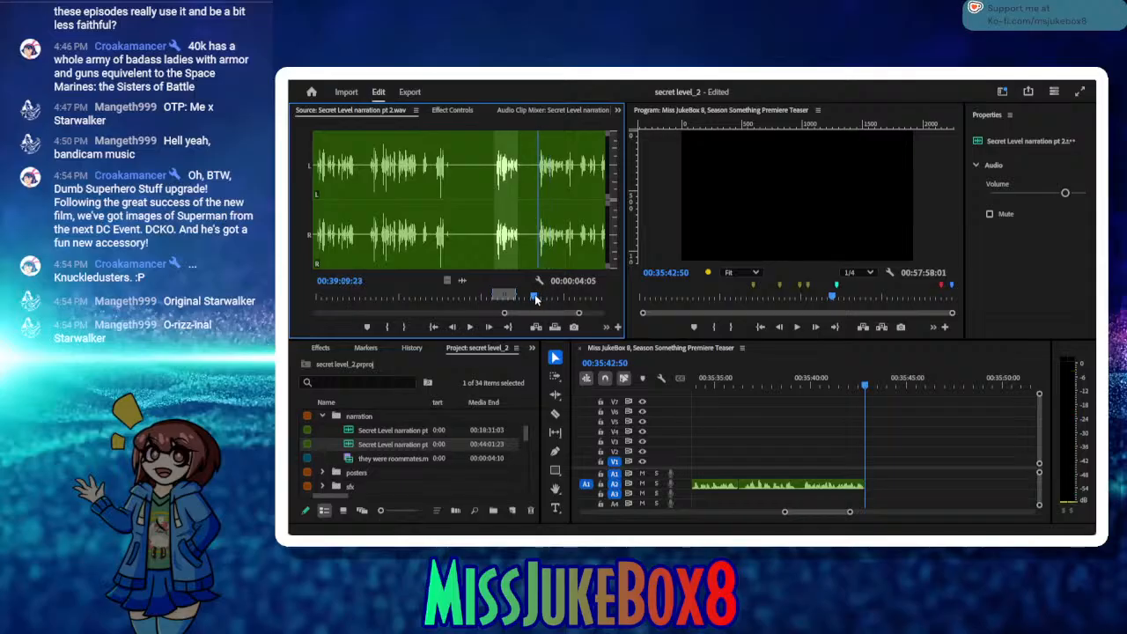
click(387, 328)
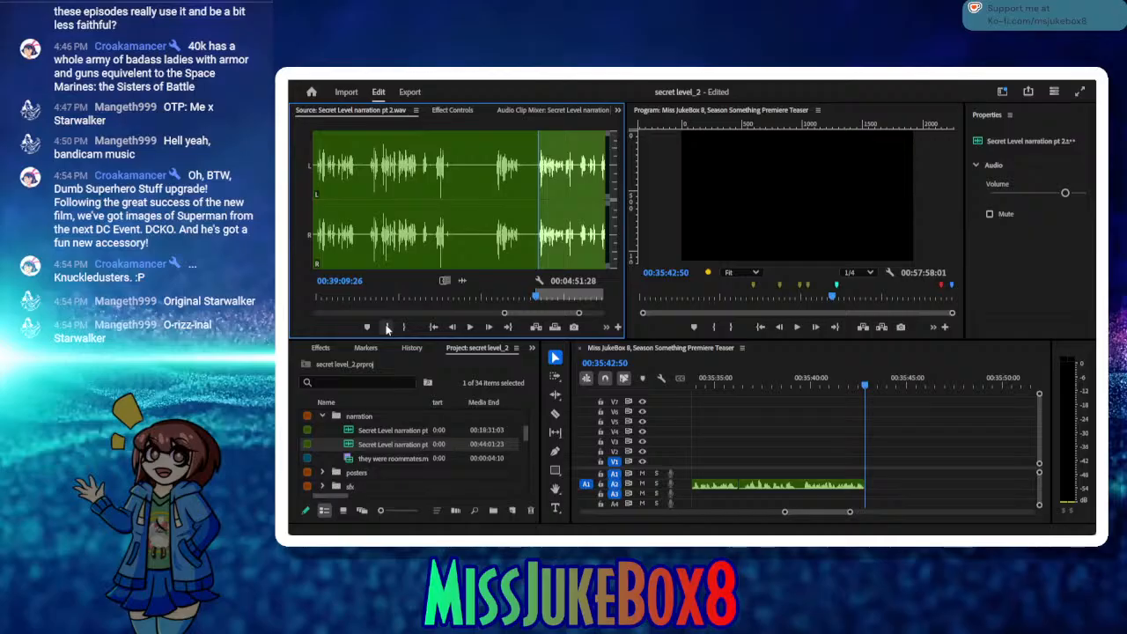
key(ctrl+s)
Step: Audition the narration from 00:39:09:26 to about 00:39:25 to find where the good take ends
click(469, 331)
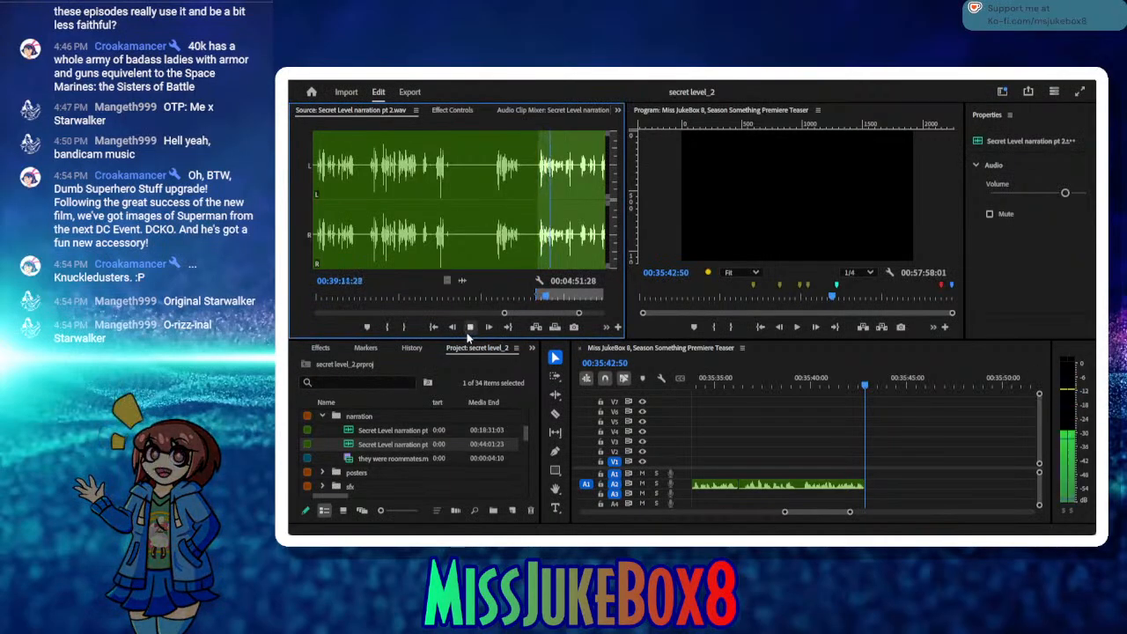
click(468, 328)
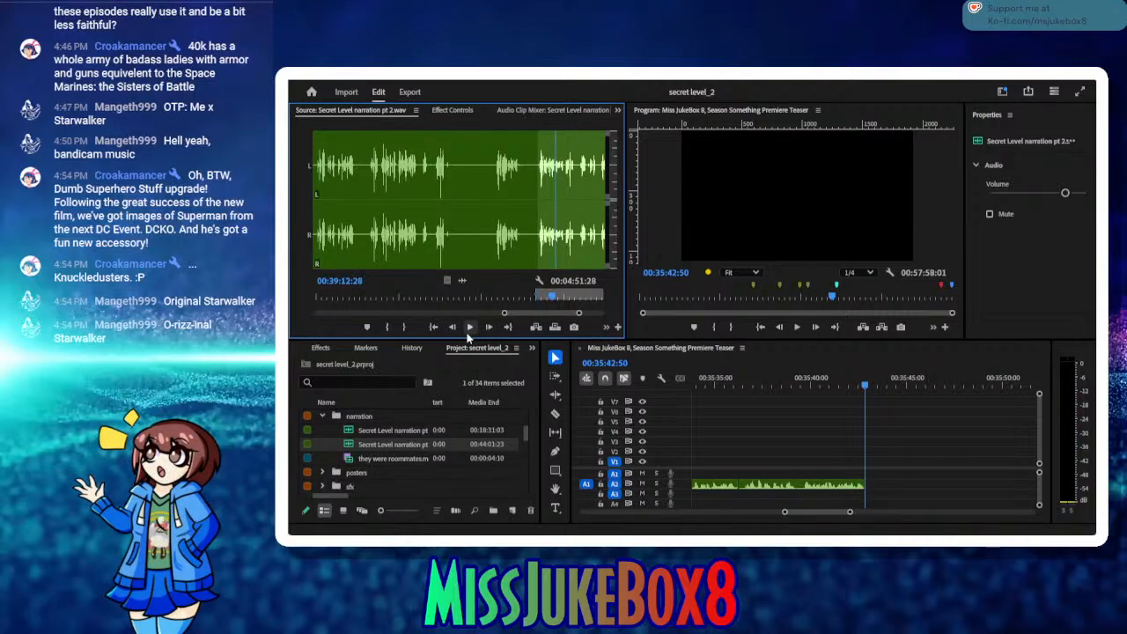
click(469, 328)
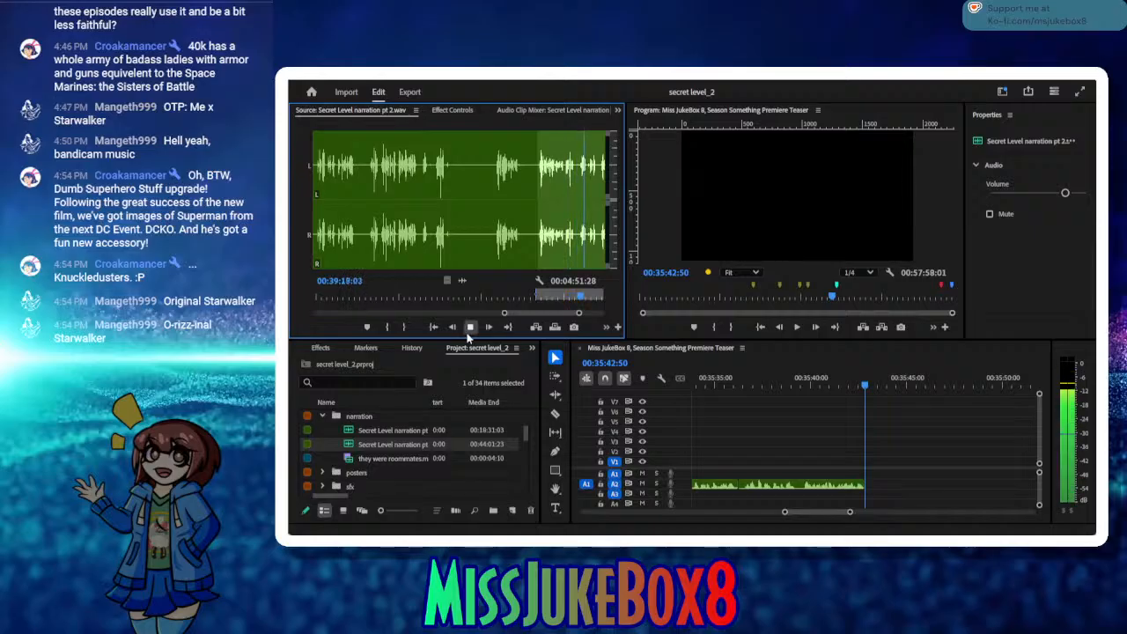
click(469, 327)
click(470, 328)
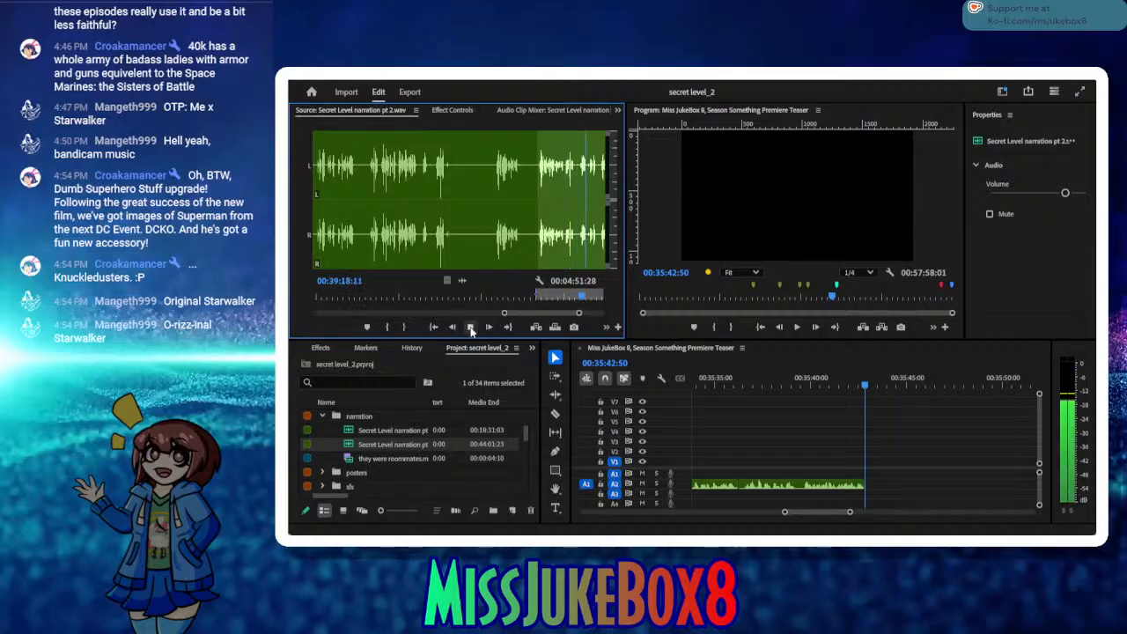
click(470, 328)
drag(587, 299, 581, 299)
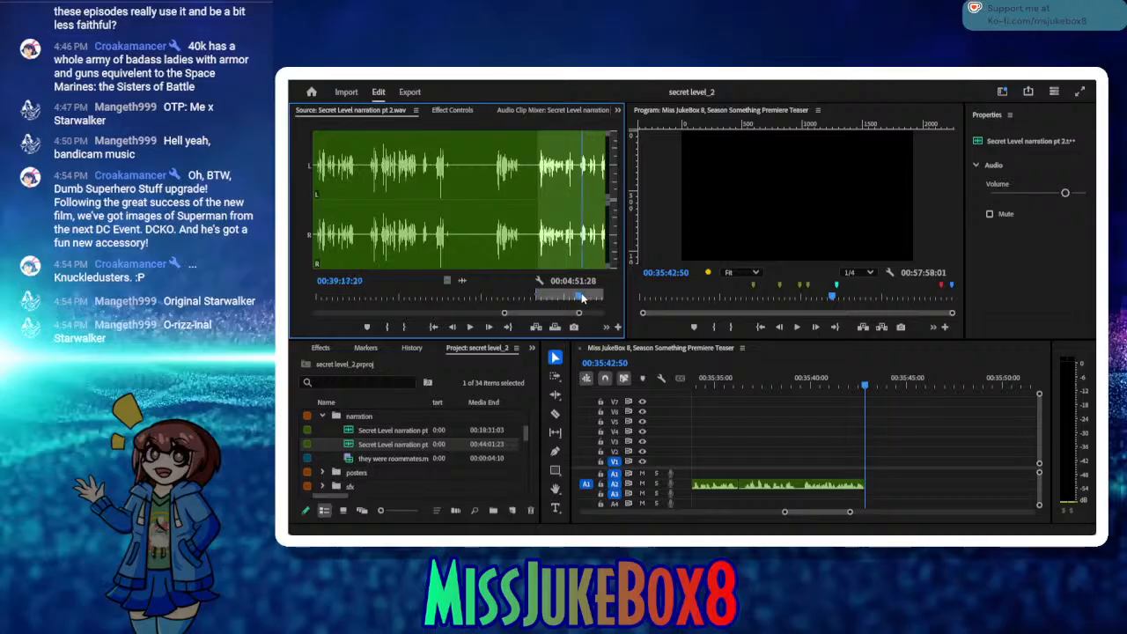
click(471, 328)
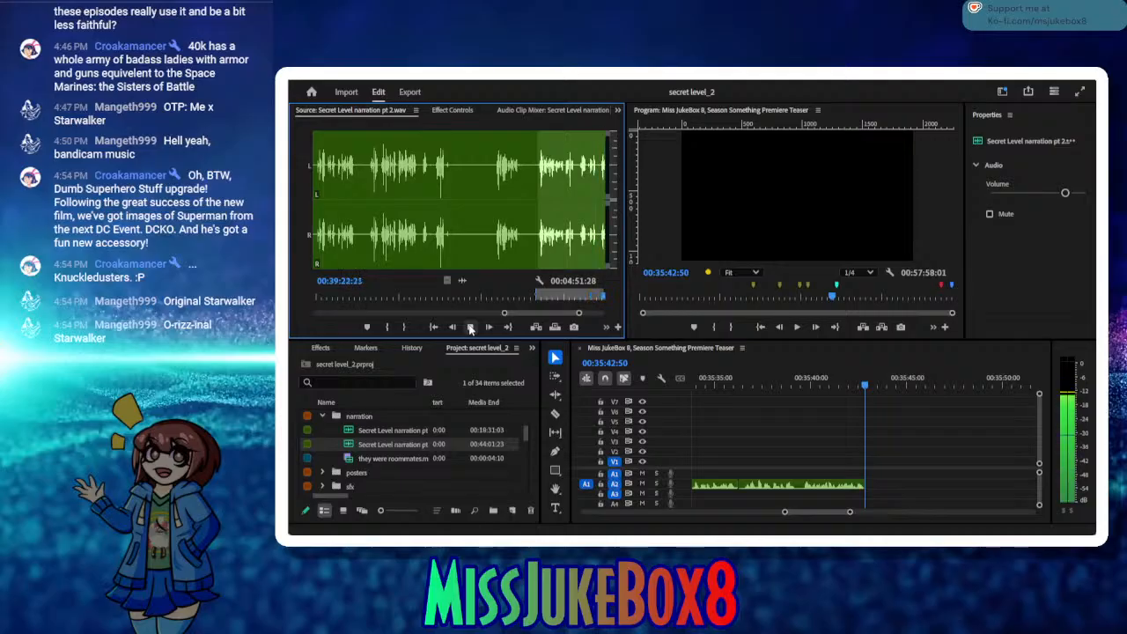
click(471, 327)
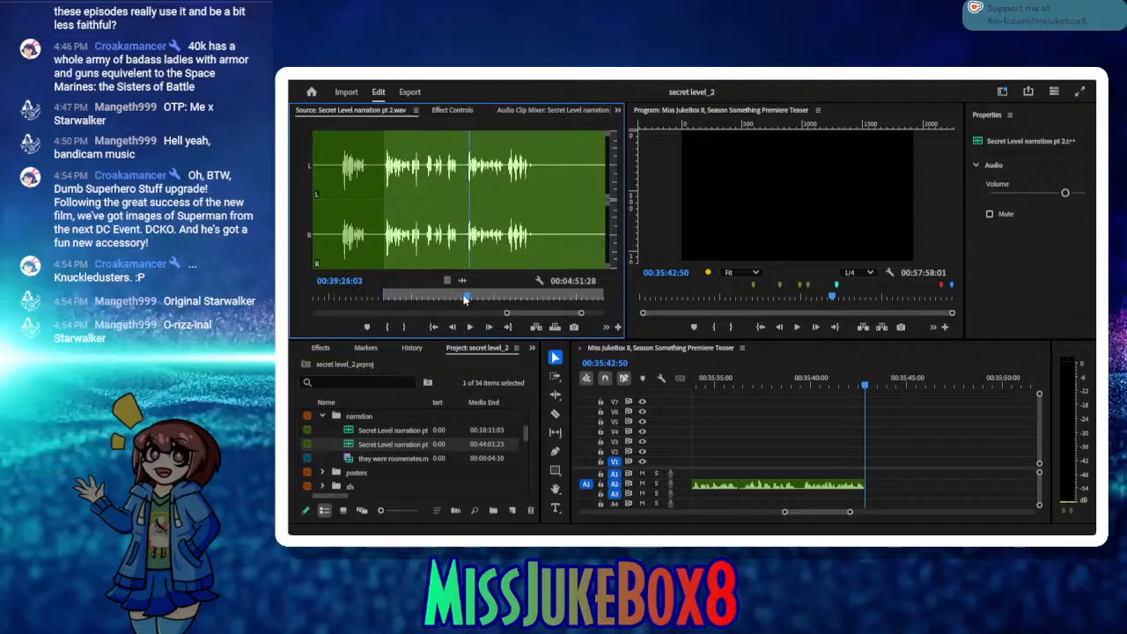
Step: Replay the end of the take, set the source Out point at 00:39:20:10, and insert it on A2 at 00:35:42:50
click(424, 296)
click(470, 328)
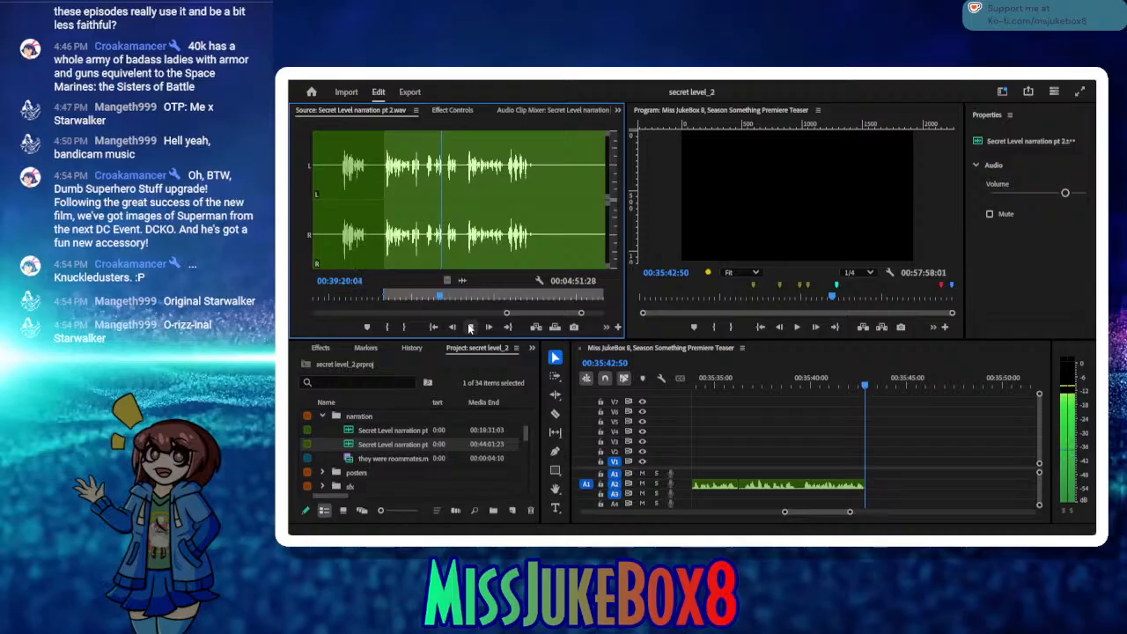
click(470, 328)
click(406, 328)
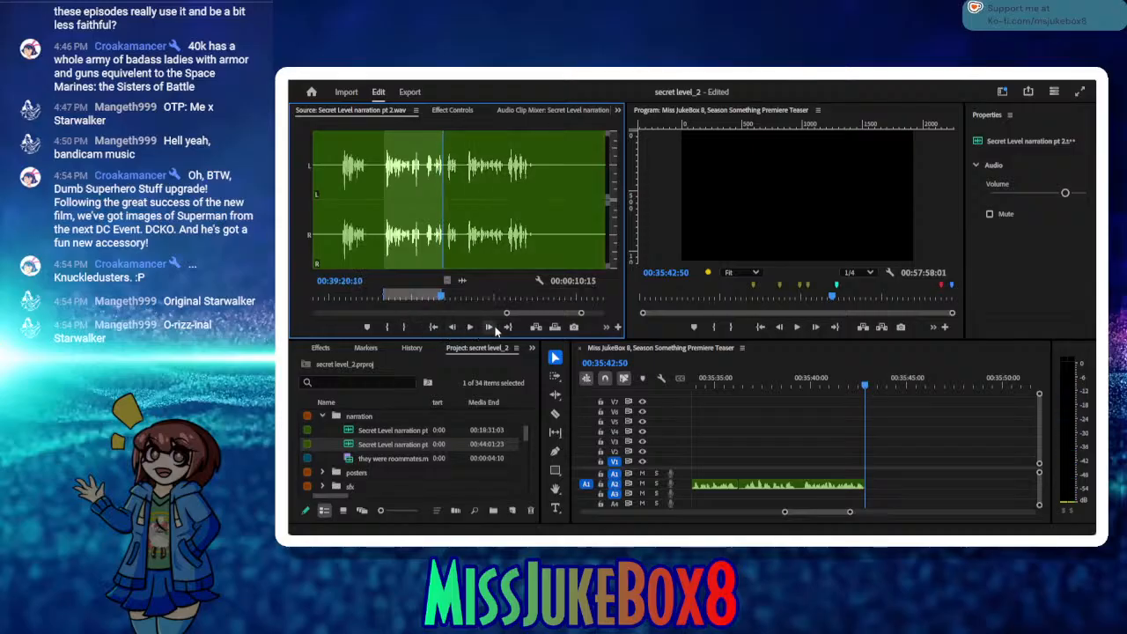
click(535, 328)
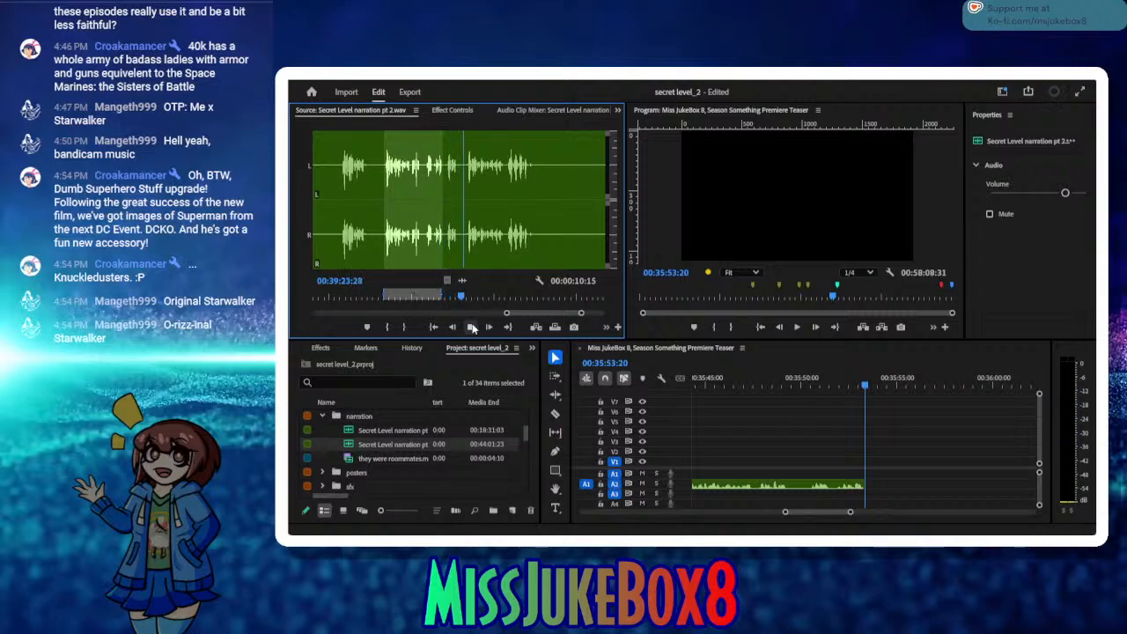
Step: Mark the take from about 00:39:24 to 00:39:31:10 in the source, audition what follows, and insert it on A2 at 00:35:53:20
click(388, 327)
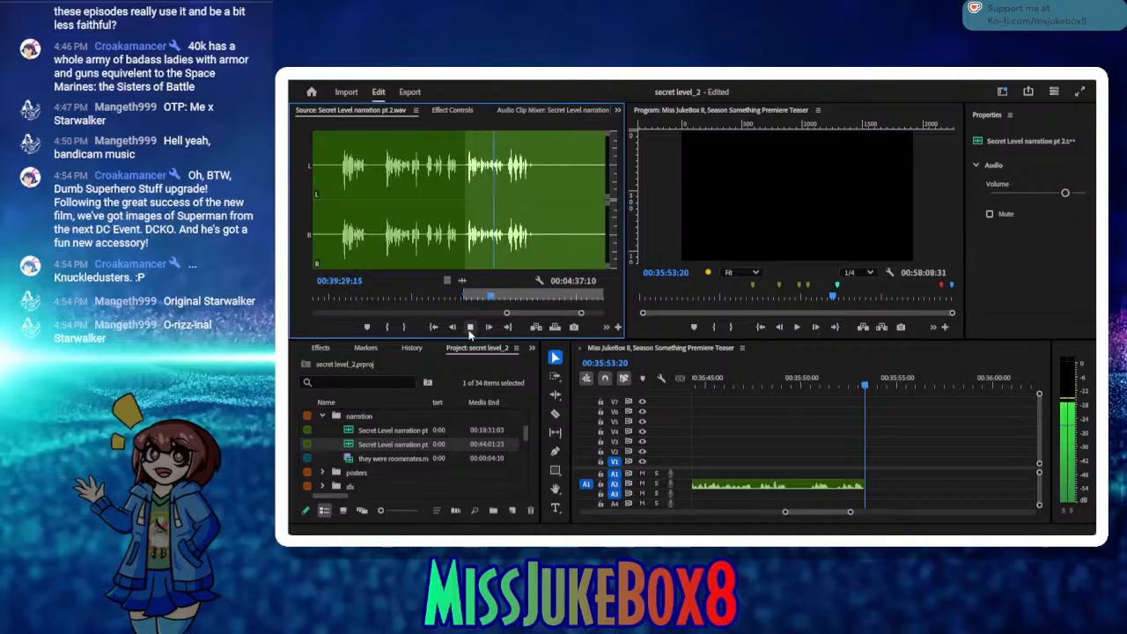
click(470, 328)
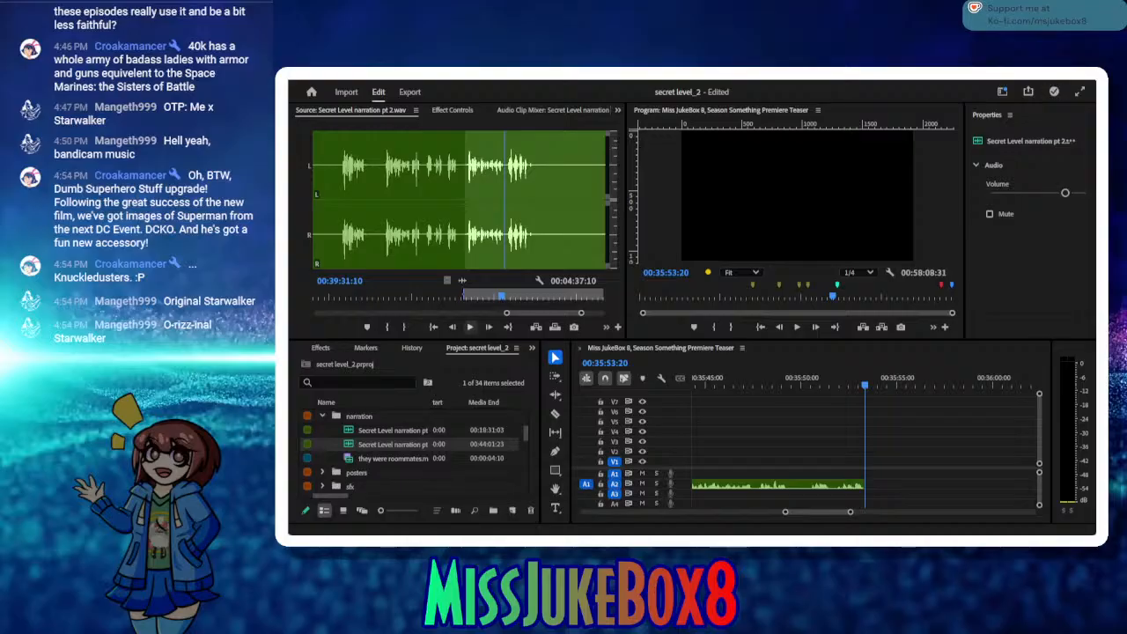
click(402, 327)
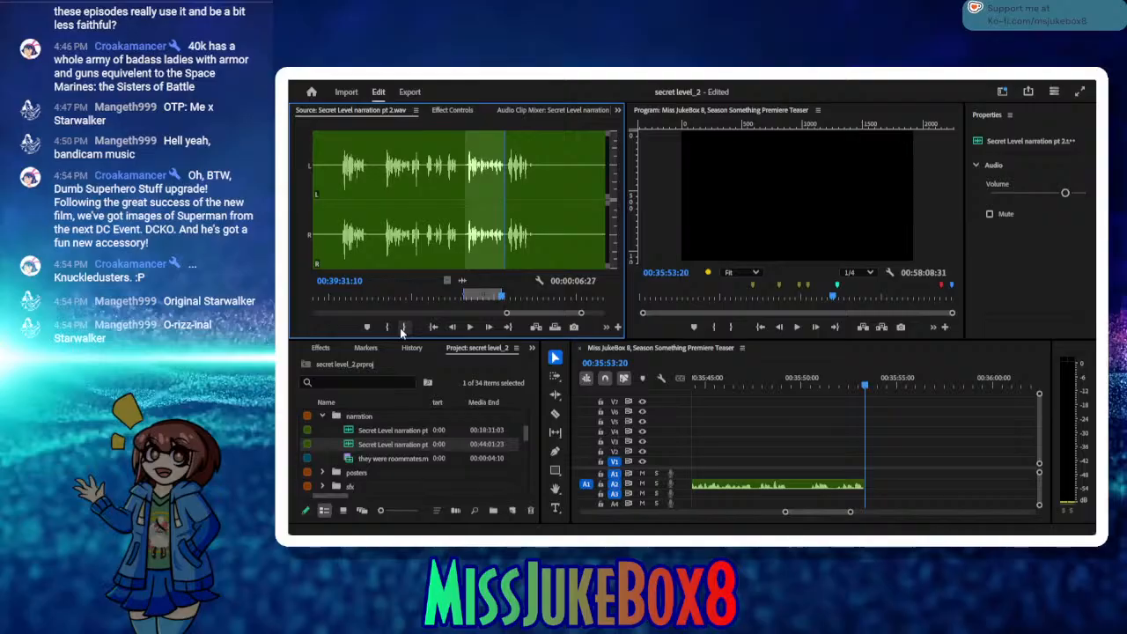
click(469, 327)
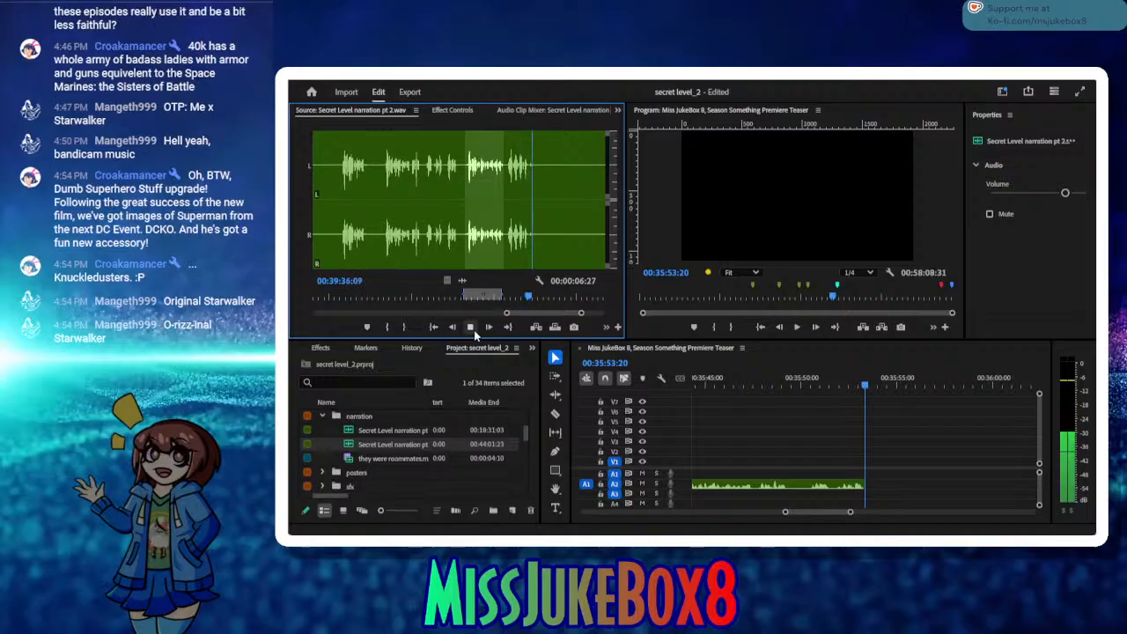
click(473, 330)
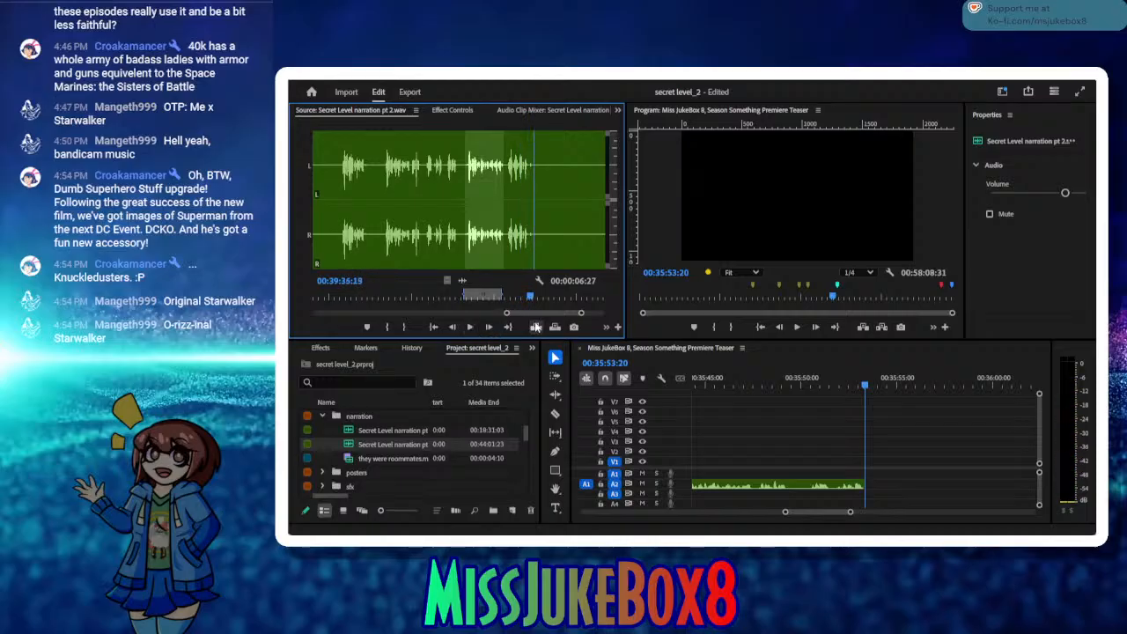
click(535, 327)
Step: Audition ahead to the next take, set the source In point at 00:39:53:20, and listen to it until about 00:40:10
click(469, 327)
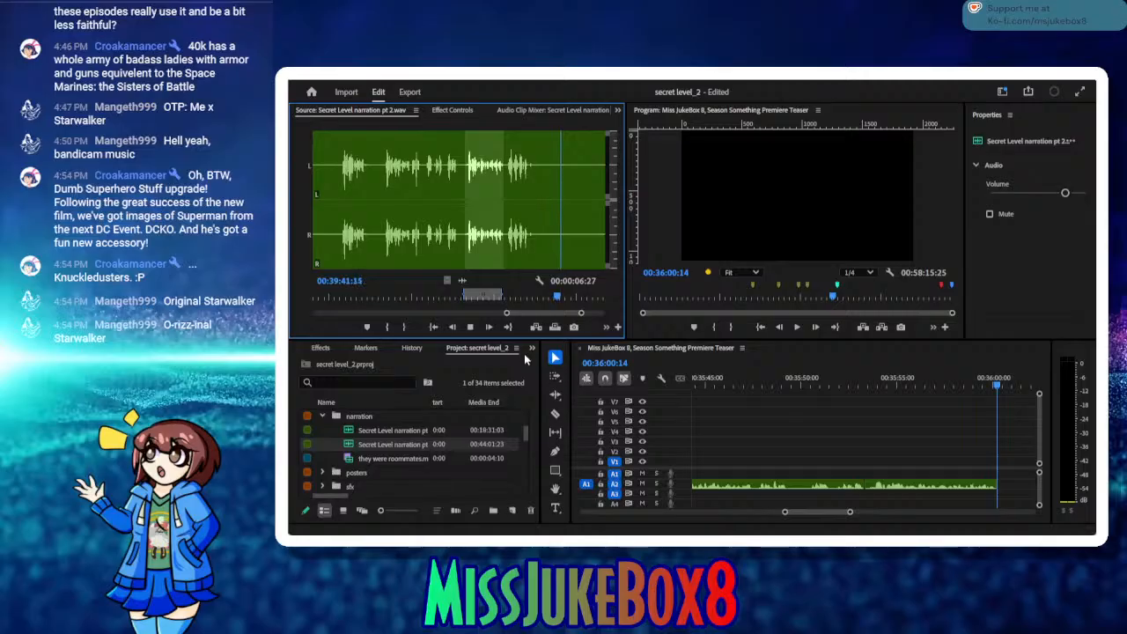
click(471, 330)
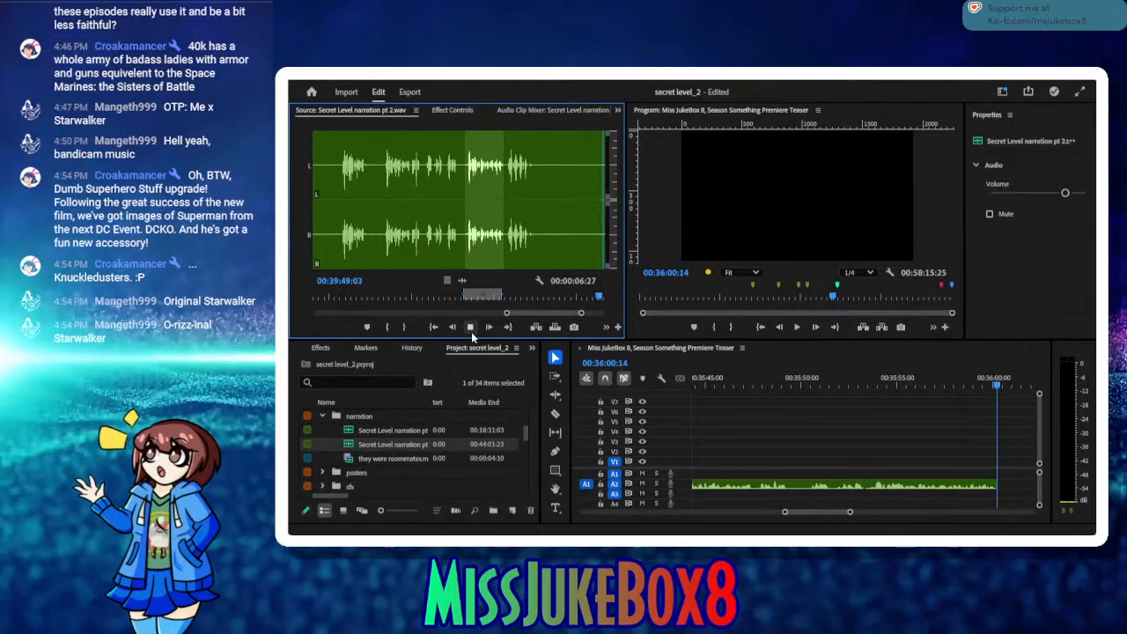
click(470, 327)
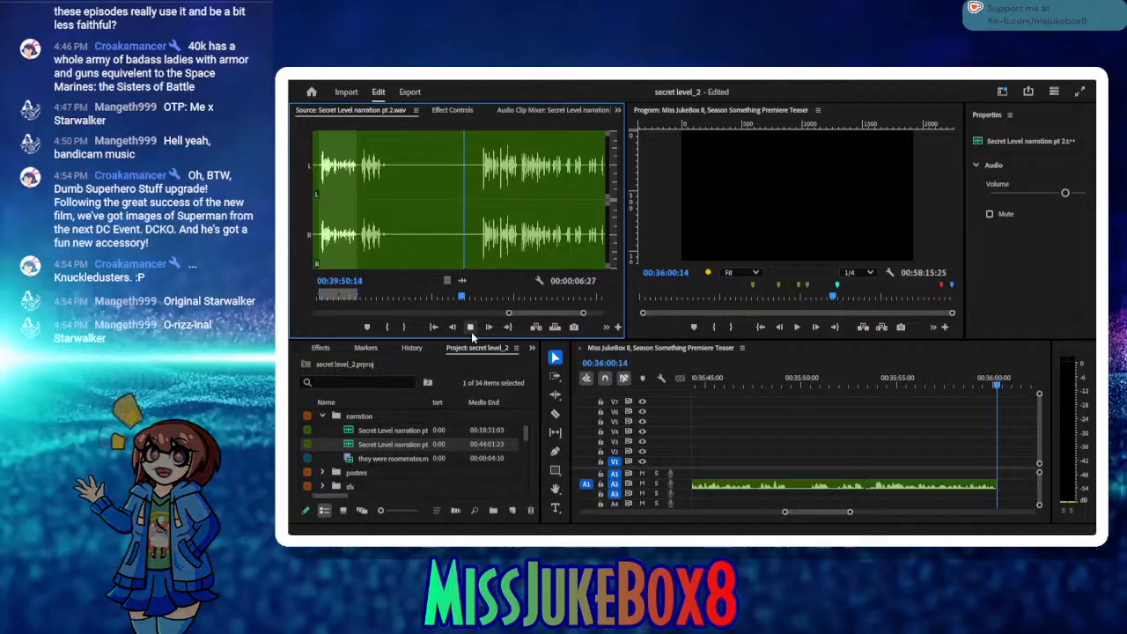
click(471, 332)
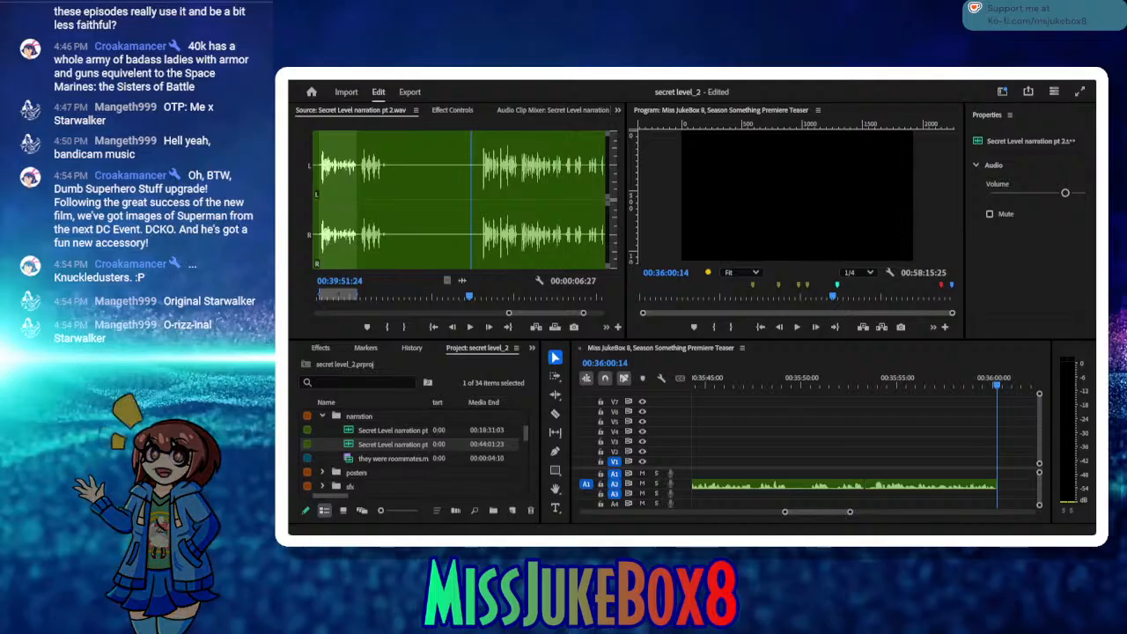
click(479, 332)
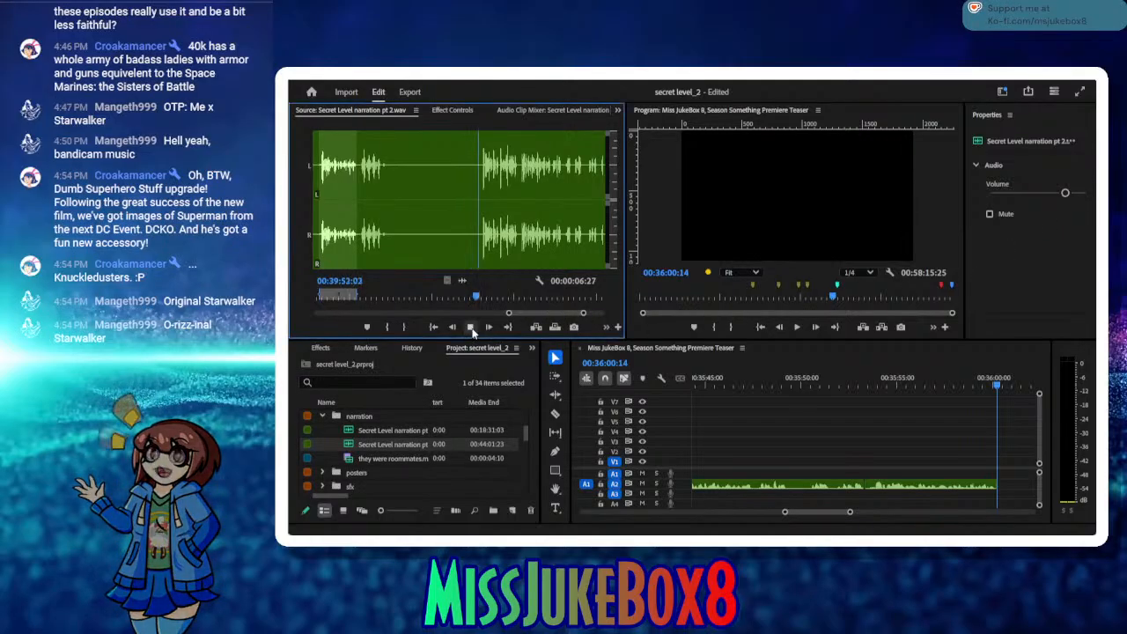
click(471, 328)
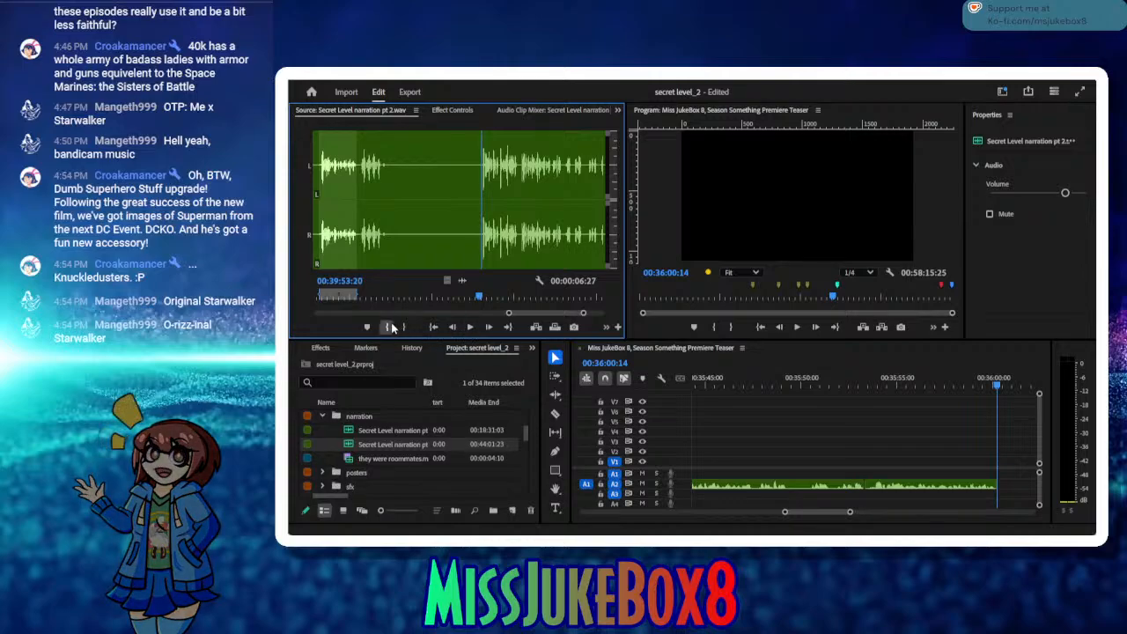
click(389, 327)
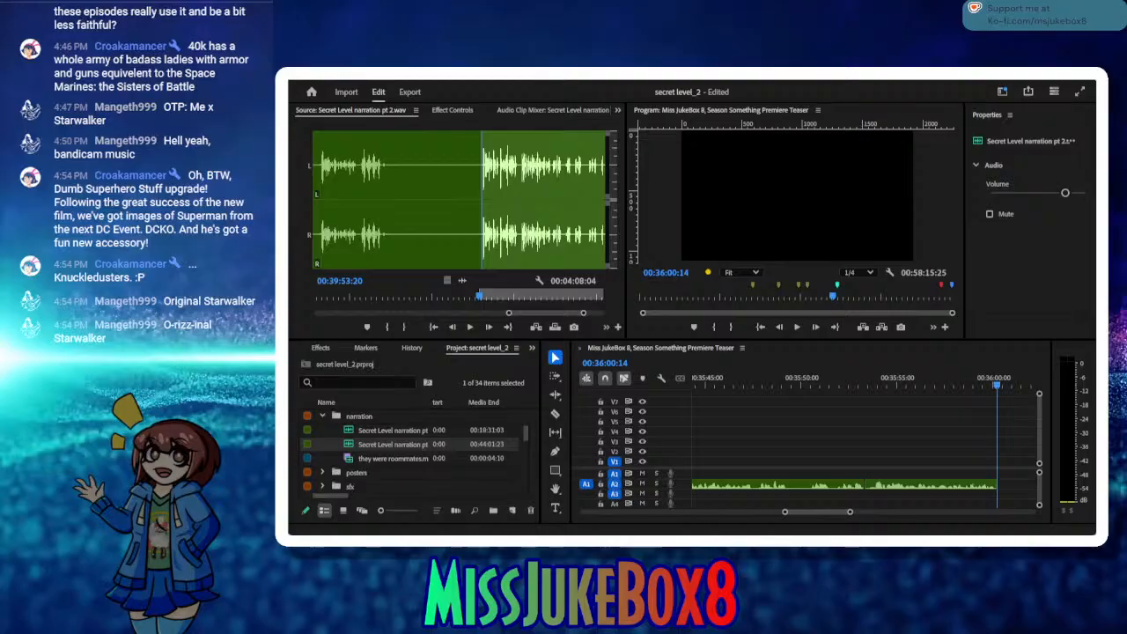
click(471, 328)
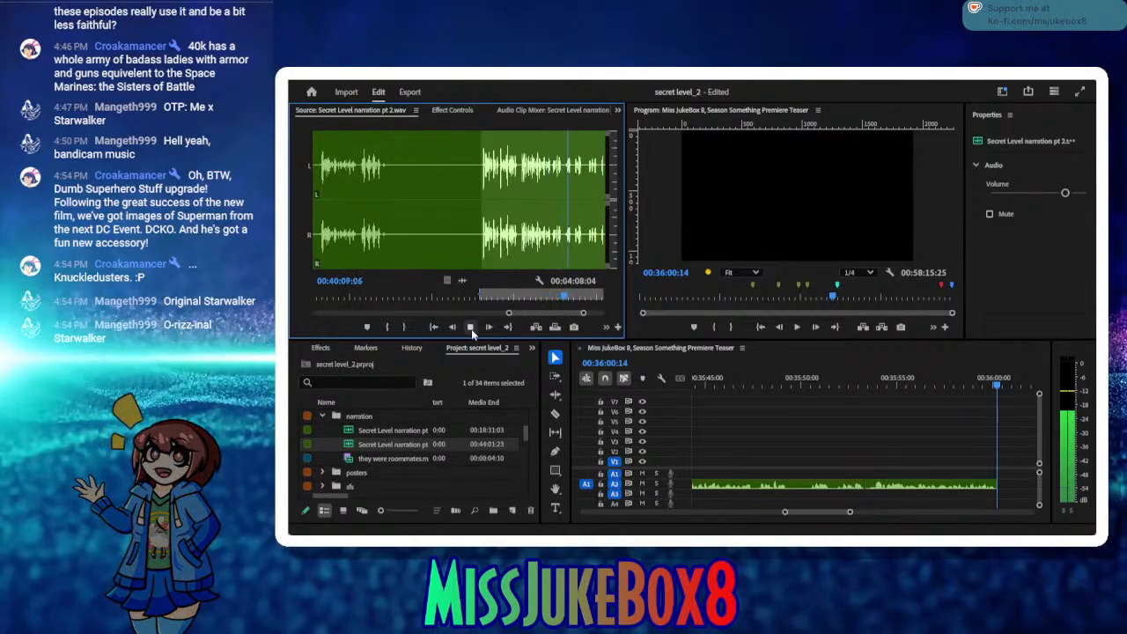
click(471, 328)
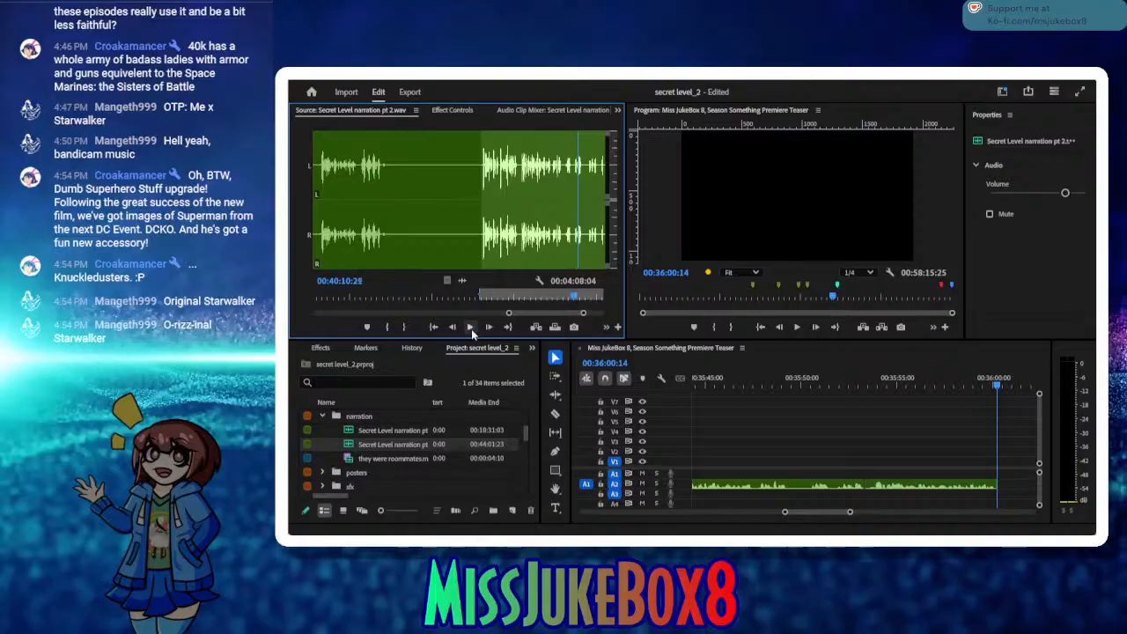
Step: Replay the sequence narration from about 00:35:31 to 00:35:37:10 and delete the A2 clips from about 00:35:36 onward
mouse_move(720, 386)
mouse_down()
mouse_move(671, 389)
mouse_move(723, 392)
mouse_up()
key(space)
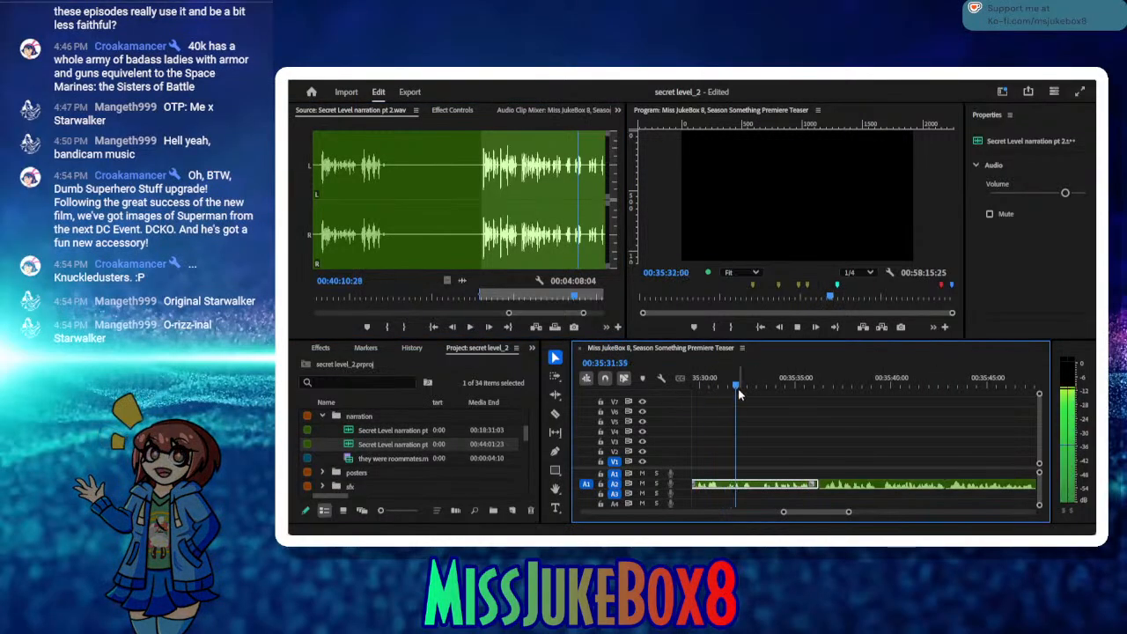
key(space)
key(space)
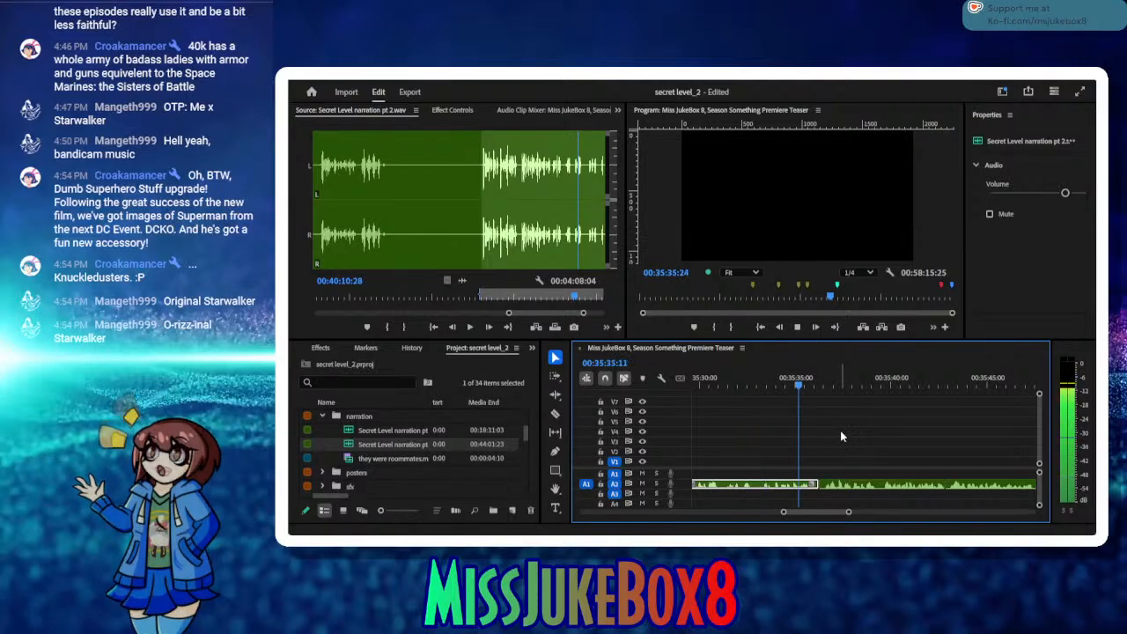
key(space)
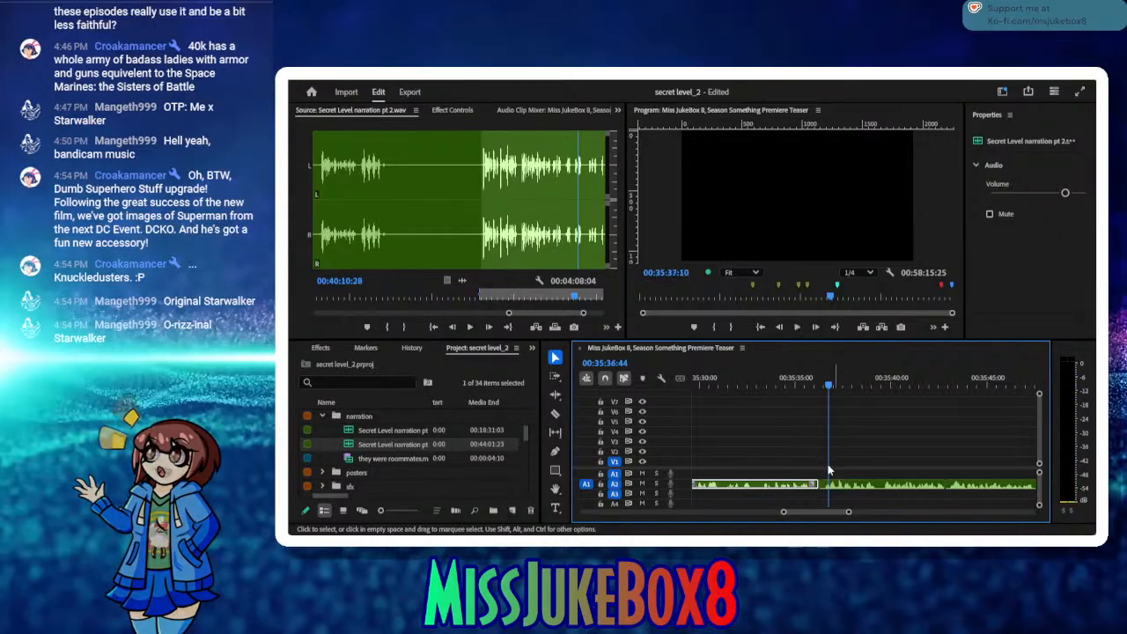
drag(846, 463, 979, 475)
scroll(1041, 476, up, 3)
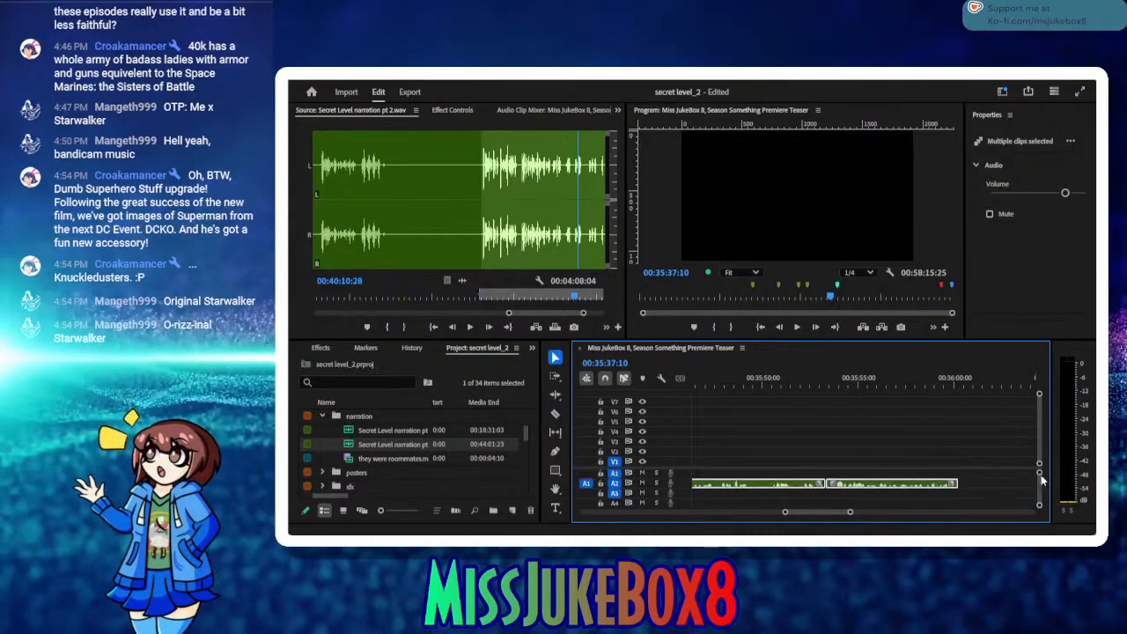
drag(830, 510, 829, 512)
key(Delete)
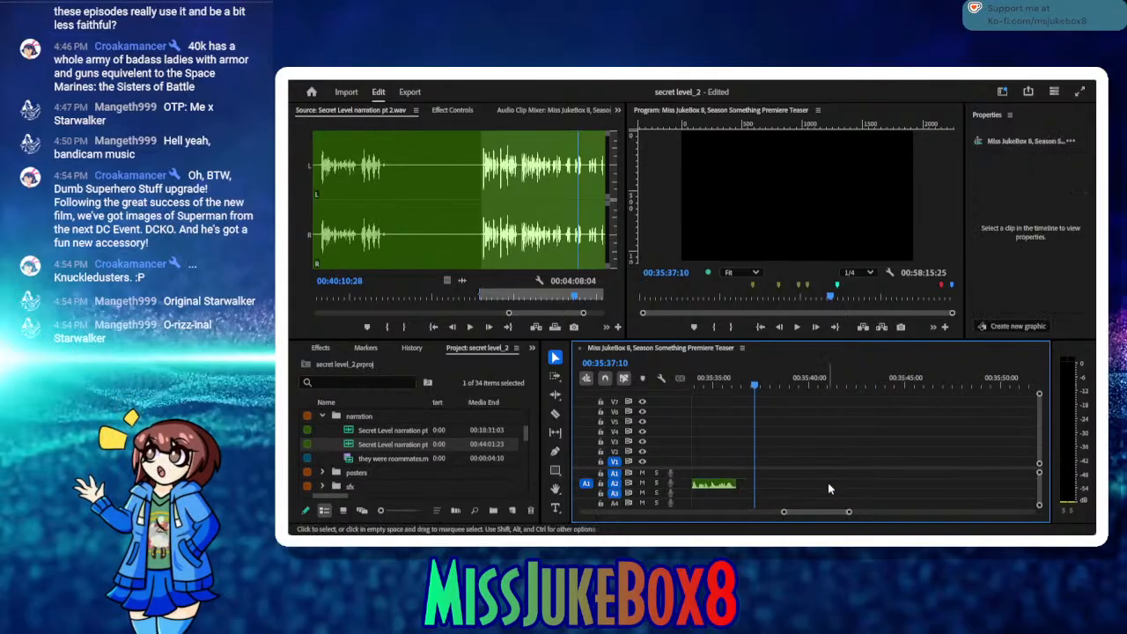
Step: Audition the retake's ending, set the source Out point at 00:40:12:14, and insert the take on A2 at 00:35:37:10
click(474, 328)
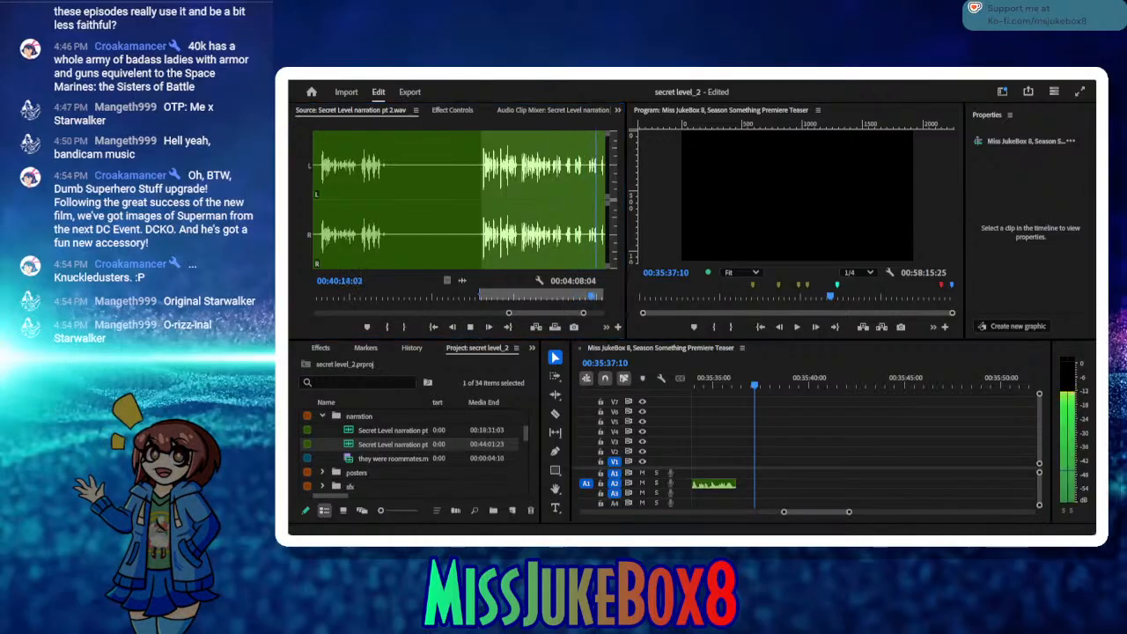
click(470, 327)
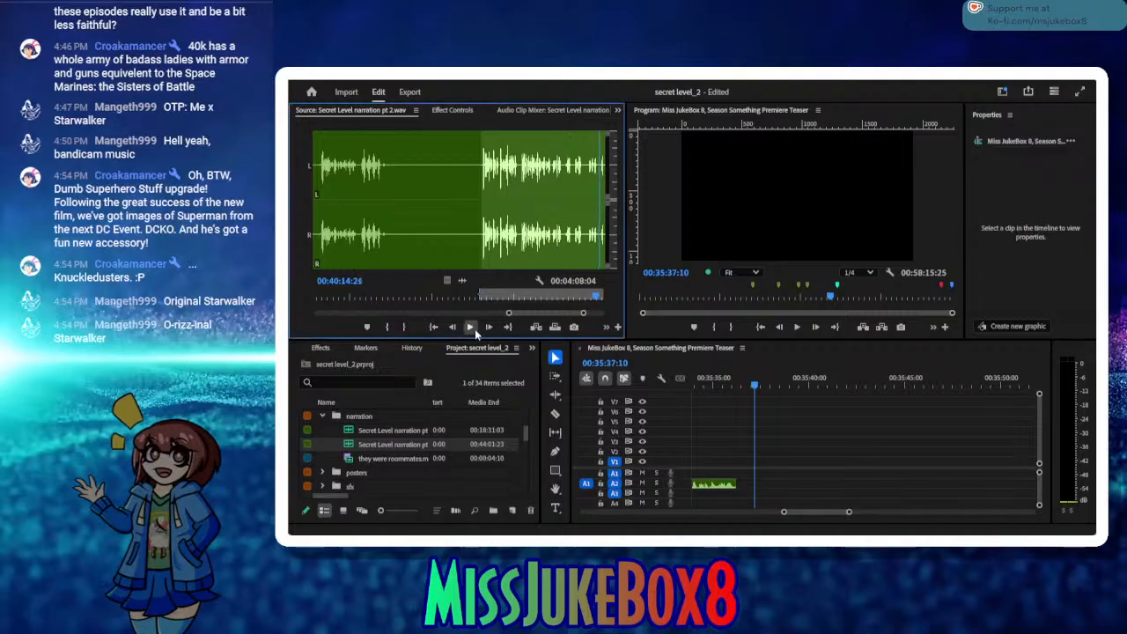
click(470, 328)
click(471, 328)
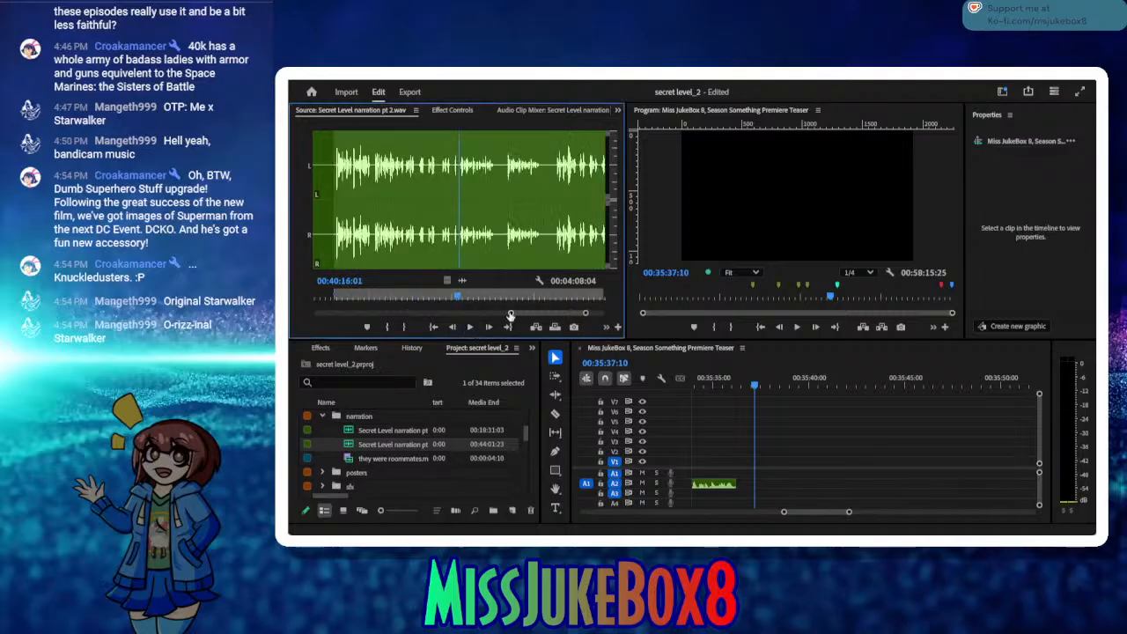
drag(446, 299, 428, 297)
click(464, 327)
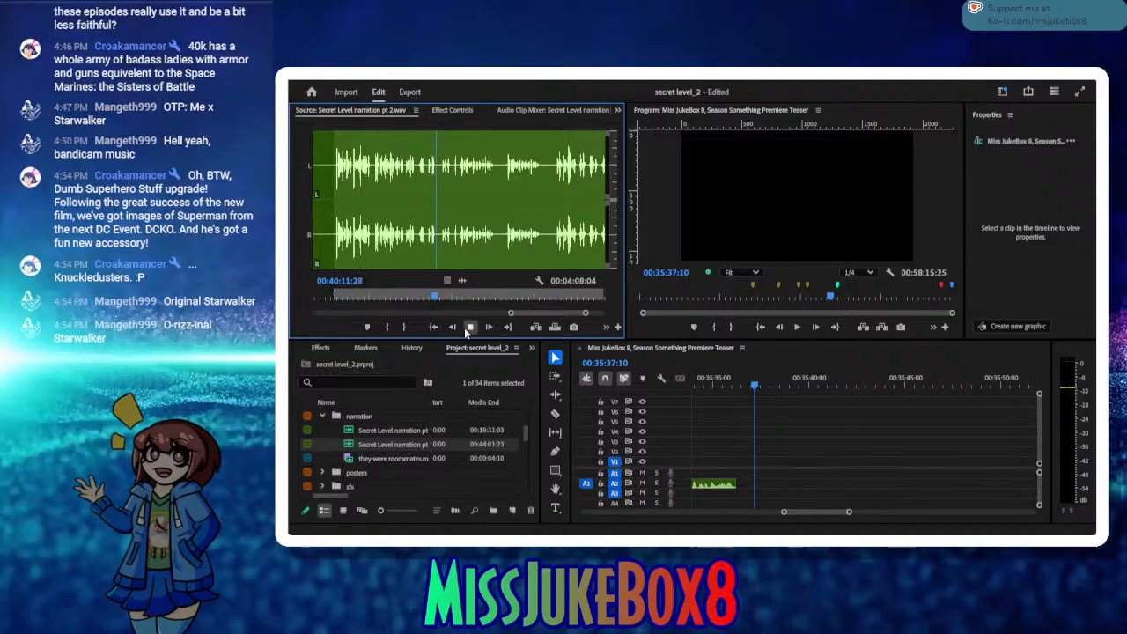
click(468, 328)
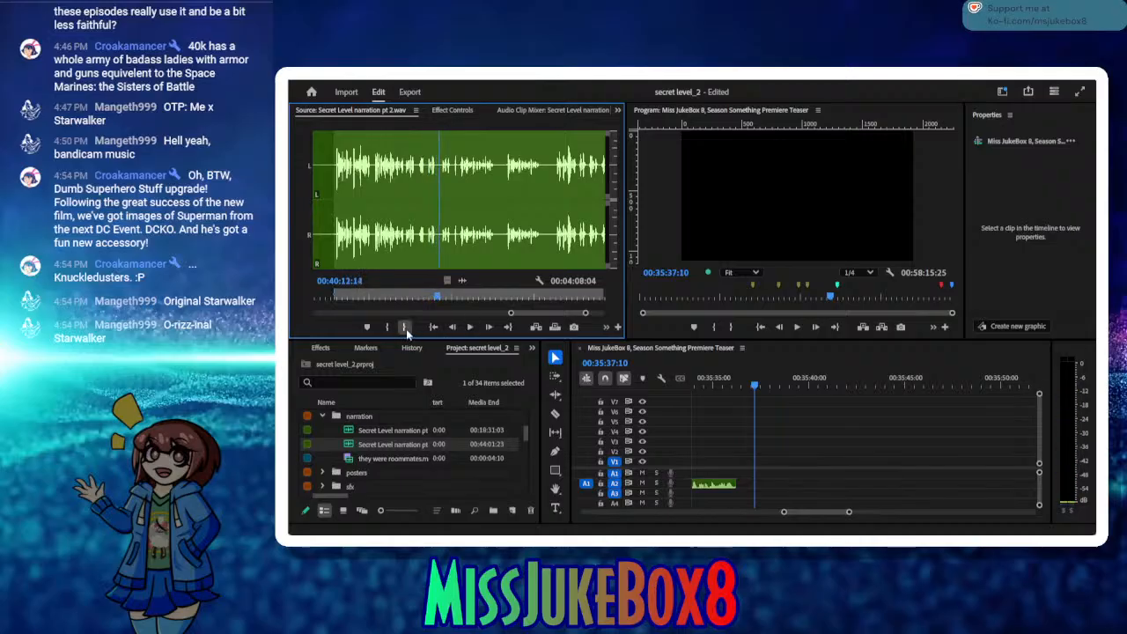
click(406, 327)
click(534, 326)
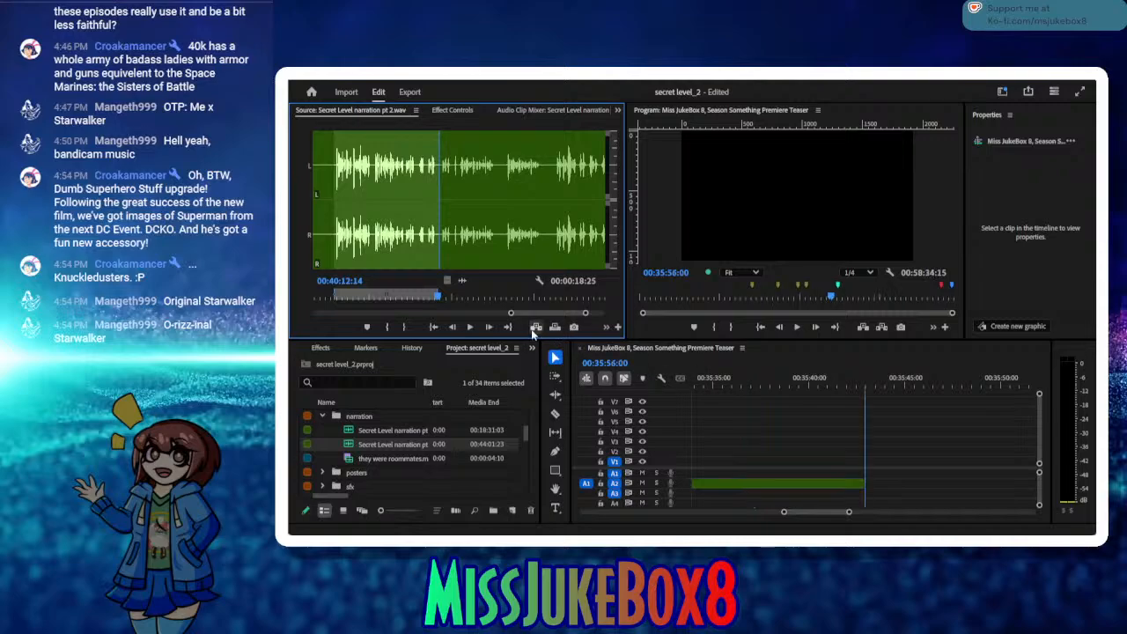
Step: Mark the next phrase from about 00:40:16 to 00:40:22:07 in the source and insert it on A2 at 00:35:56:00
click(470, 328)
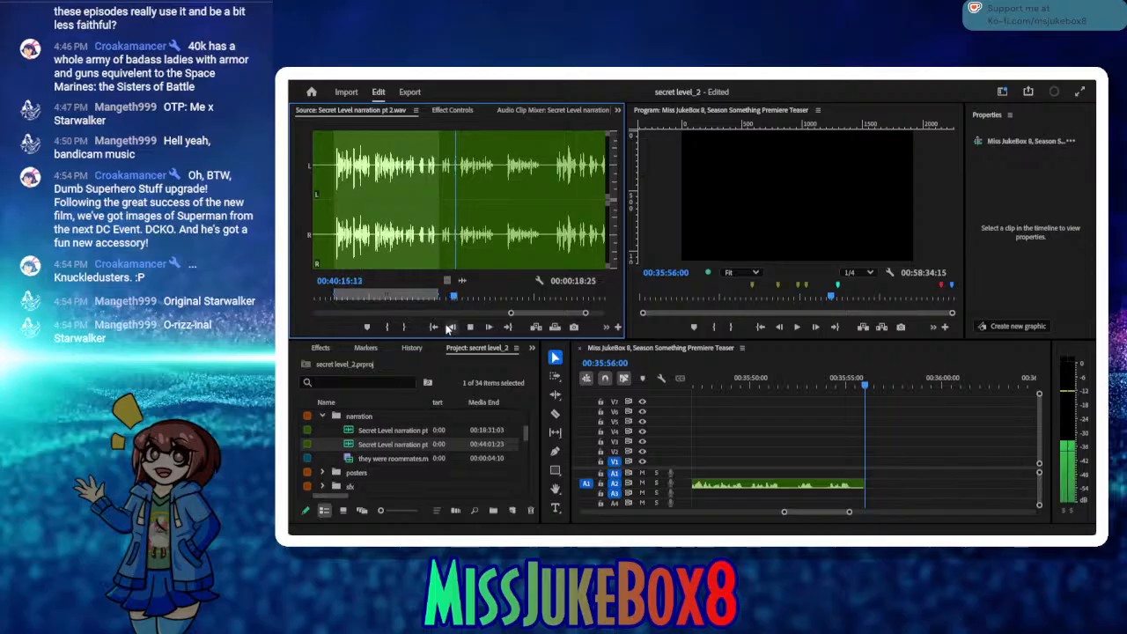
click(388, 328)
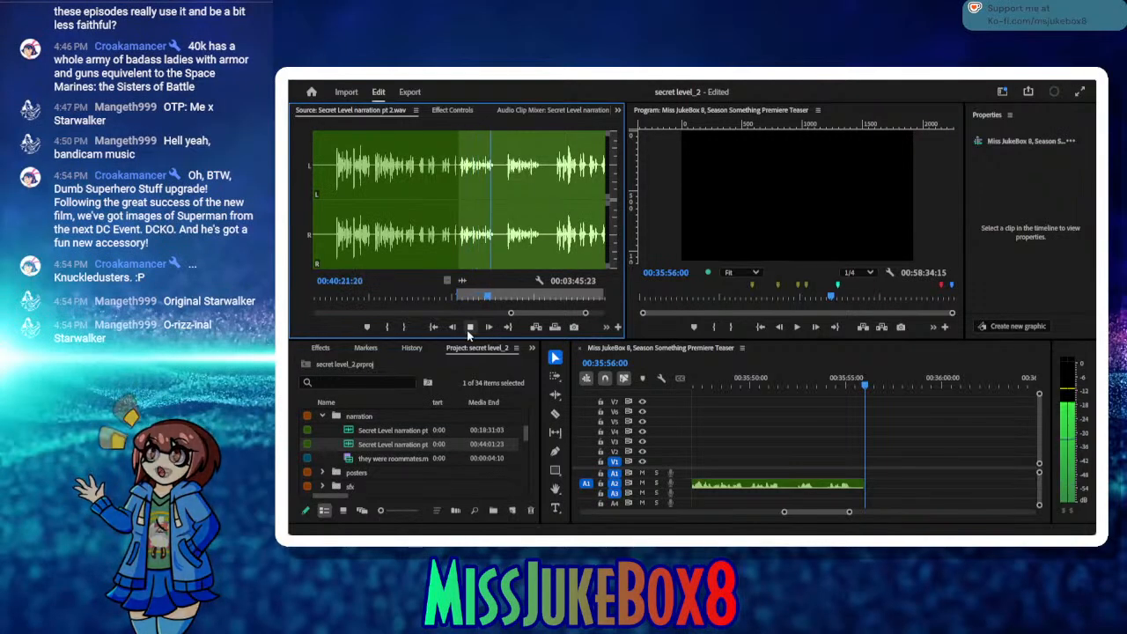
click(470, 328)
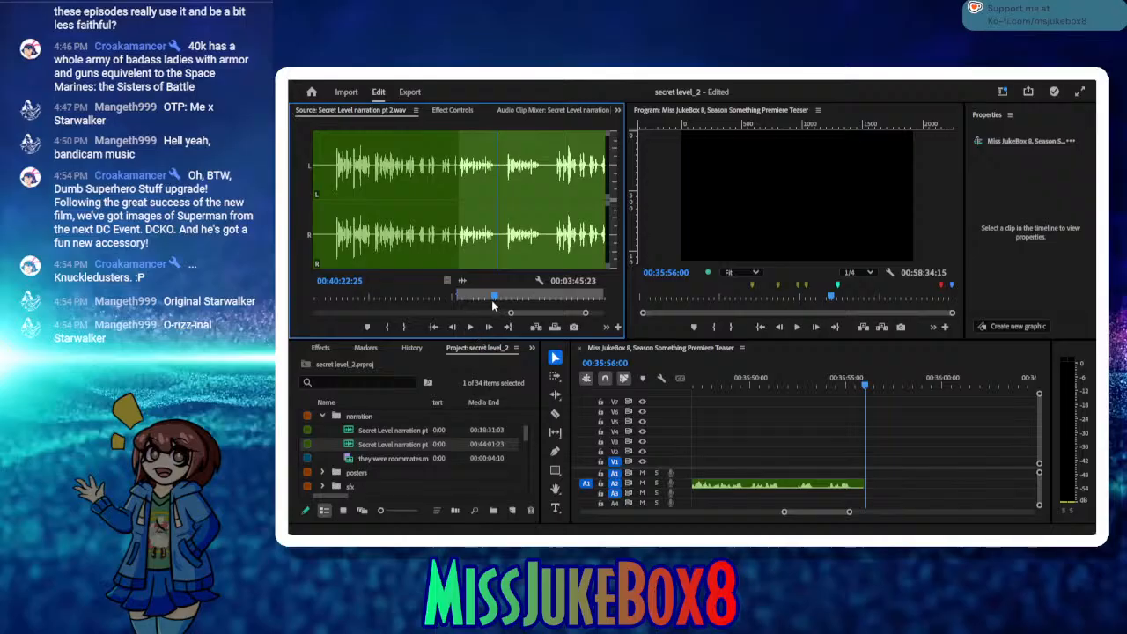
drag(493, 305, 490, 306)
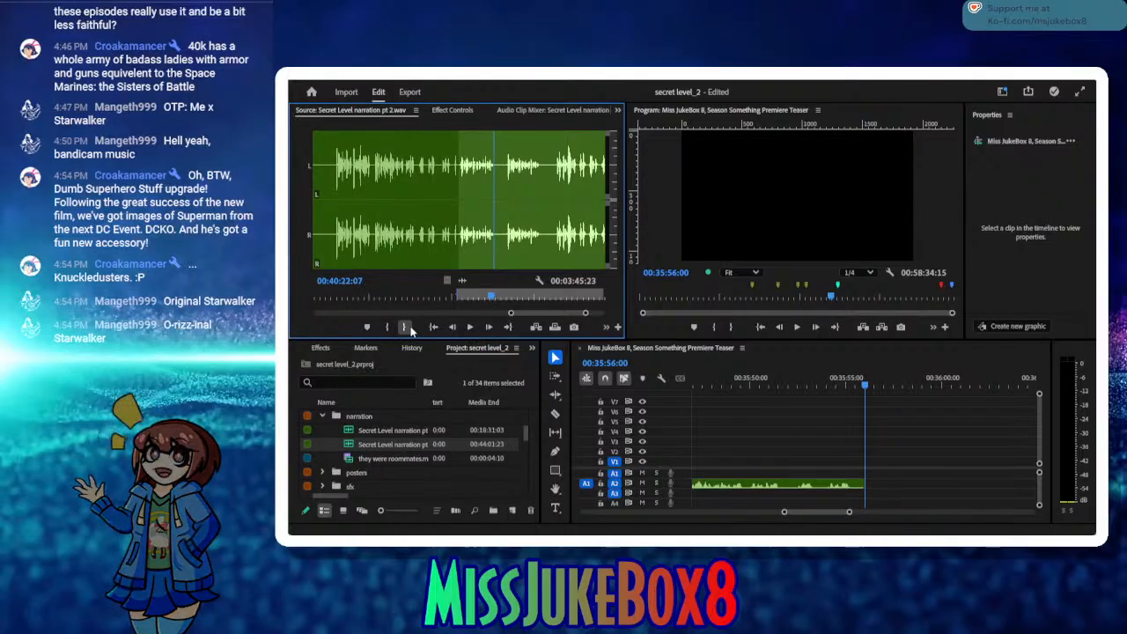
click(411, 329)
click(532, 328)
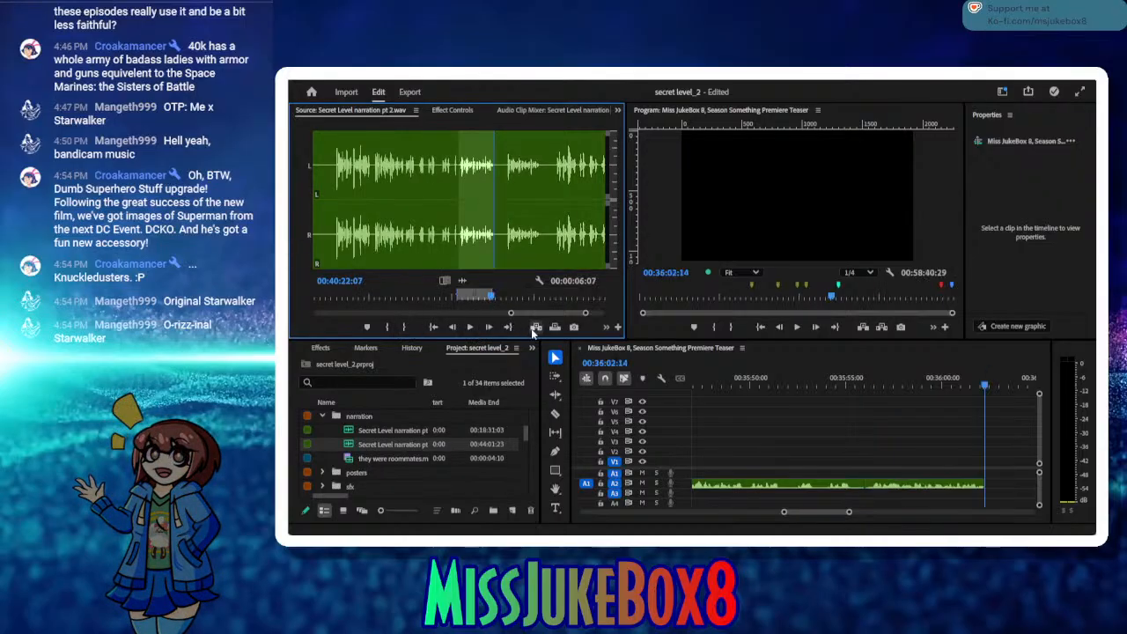
Step: Set the source In point at 00:40:24:14 and audition the start of the following take
click(473, 327)
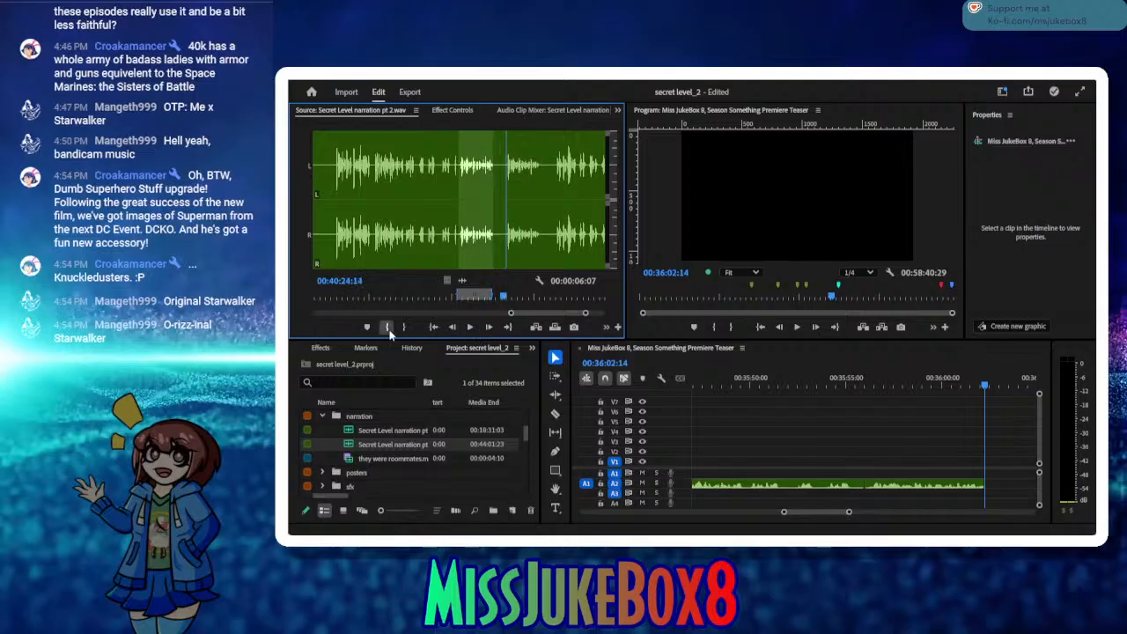
click(389, 328)
click(471, 328)
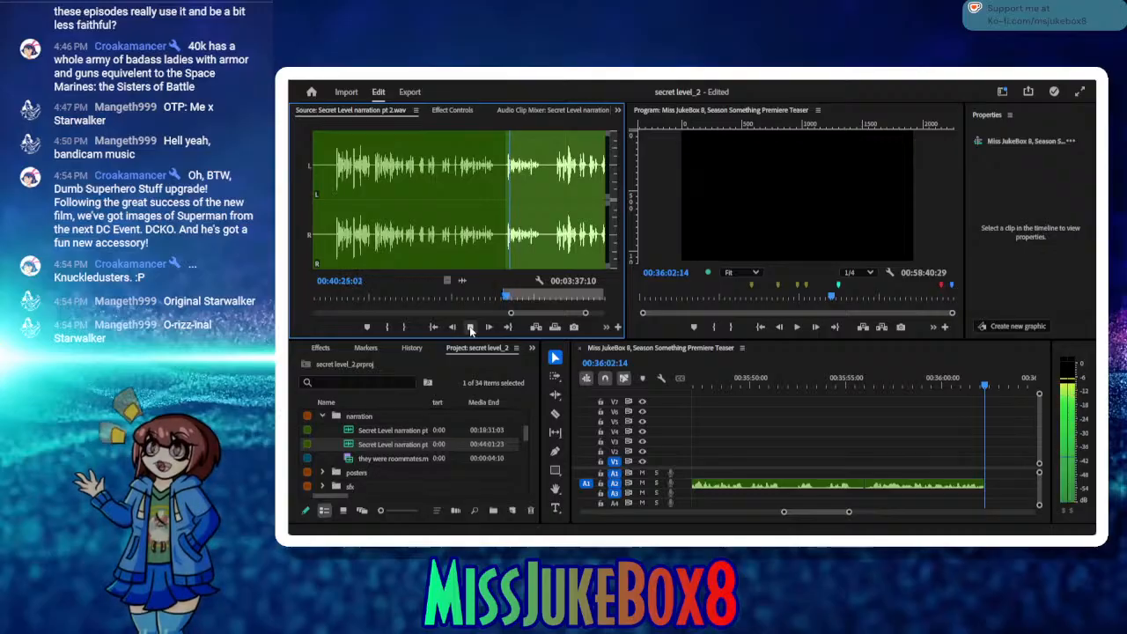
click(471, 327)
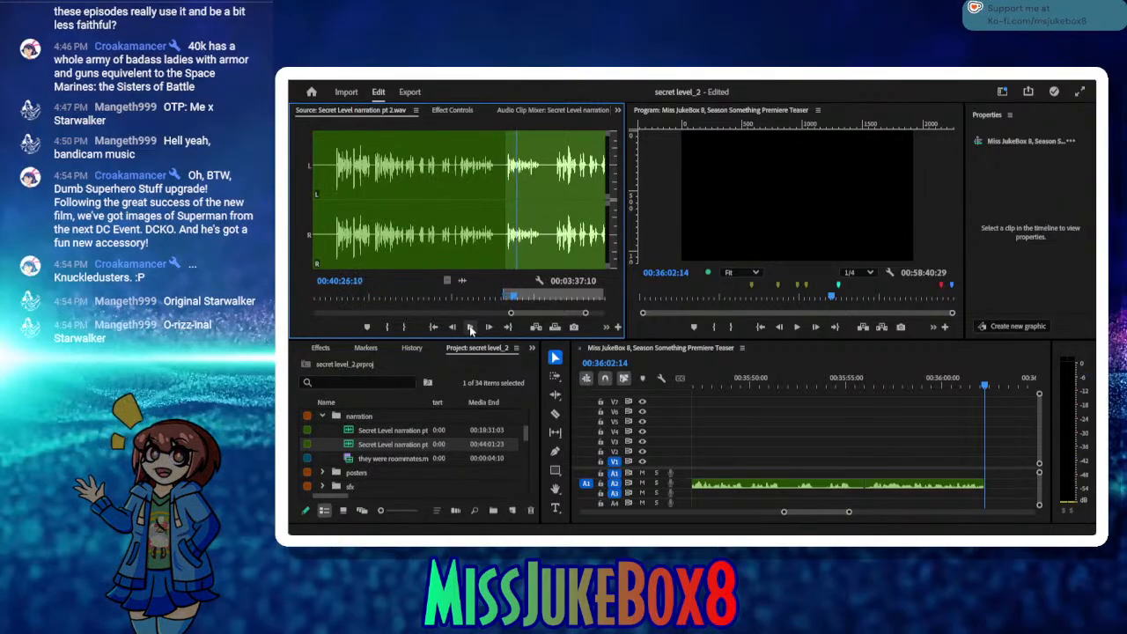
Step: Replay the last A2 clip from about 00:35:57:58 to 00:35:58:29 and delete that clip from the sequence
click(904, 384)
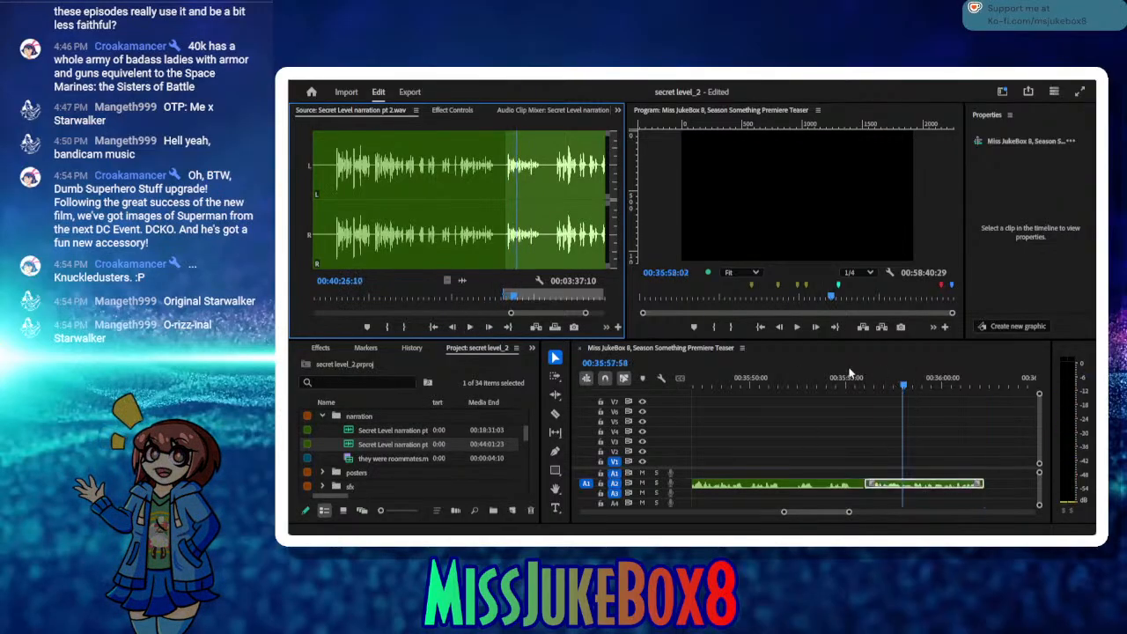
click(802, 332)
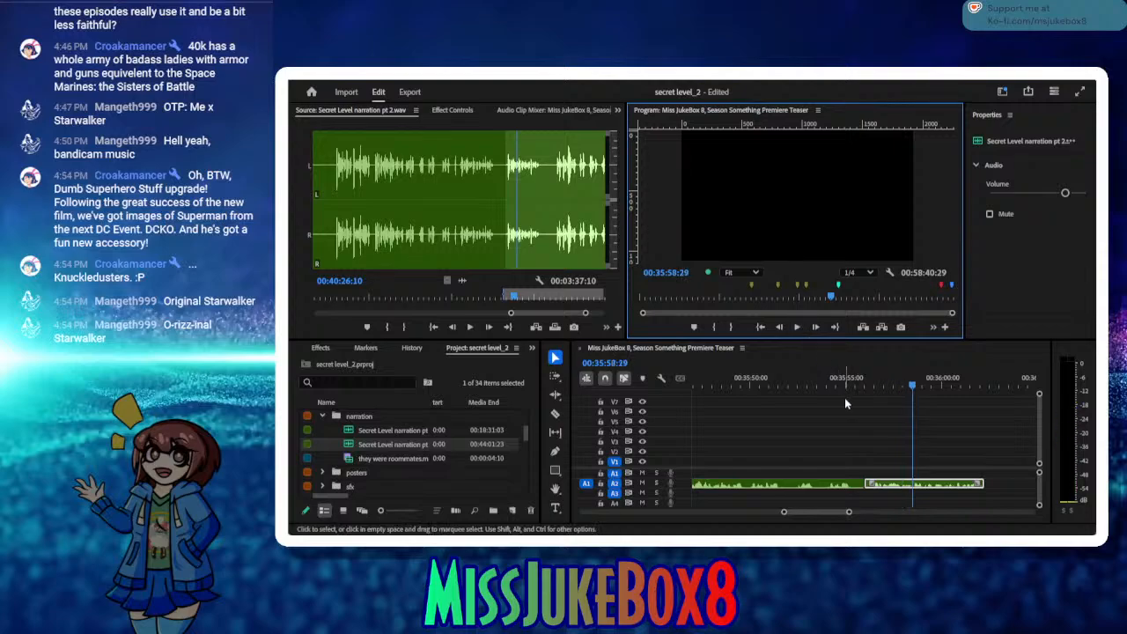
click(907, 486)
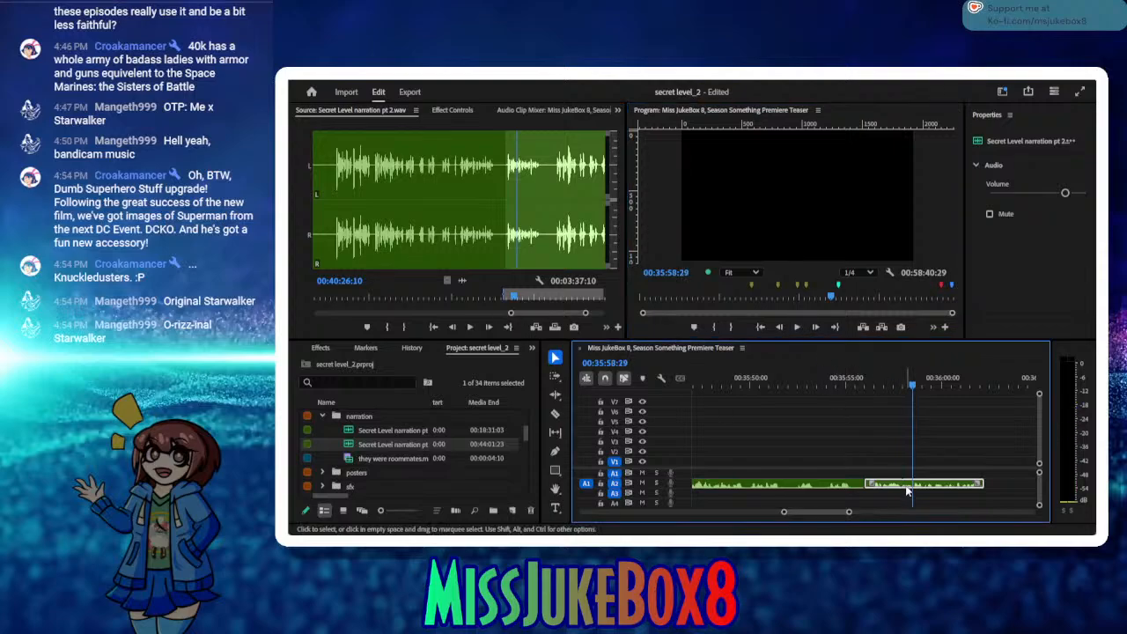
key(Delete)
Step: Insert the retake on A2 at 00:35:58:29 with its source Out point at 00:40:30:21, and close the gap before it
click(471, 328)
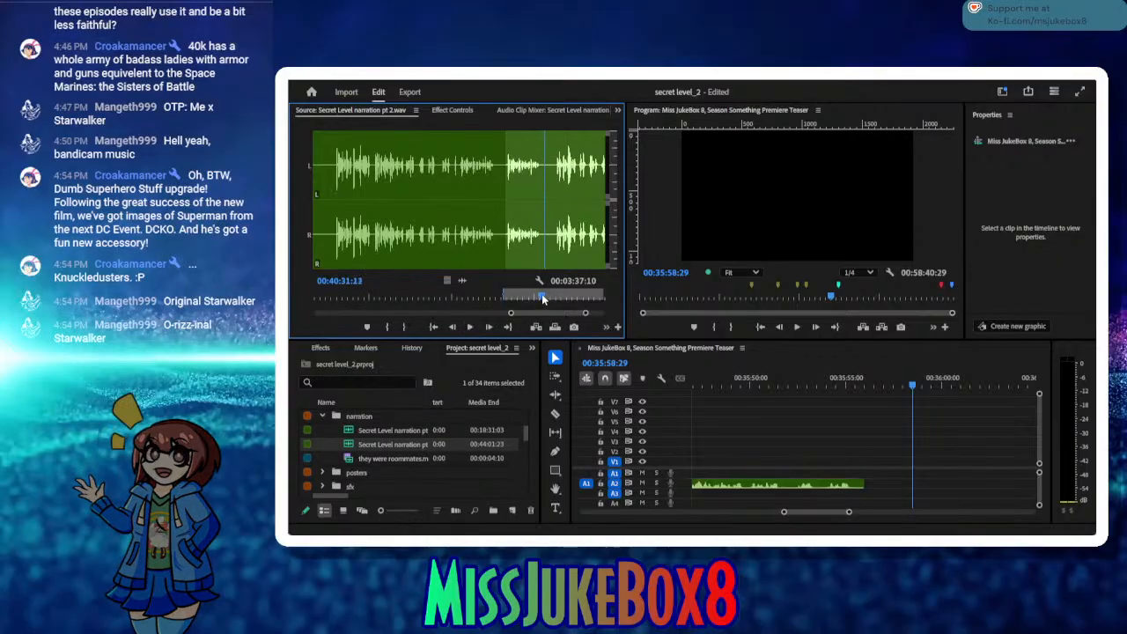
click(538, 298)
click(408, 327)
click(535, 329)
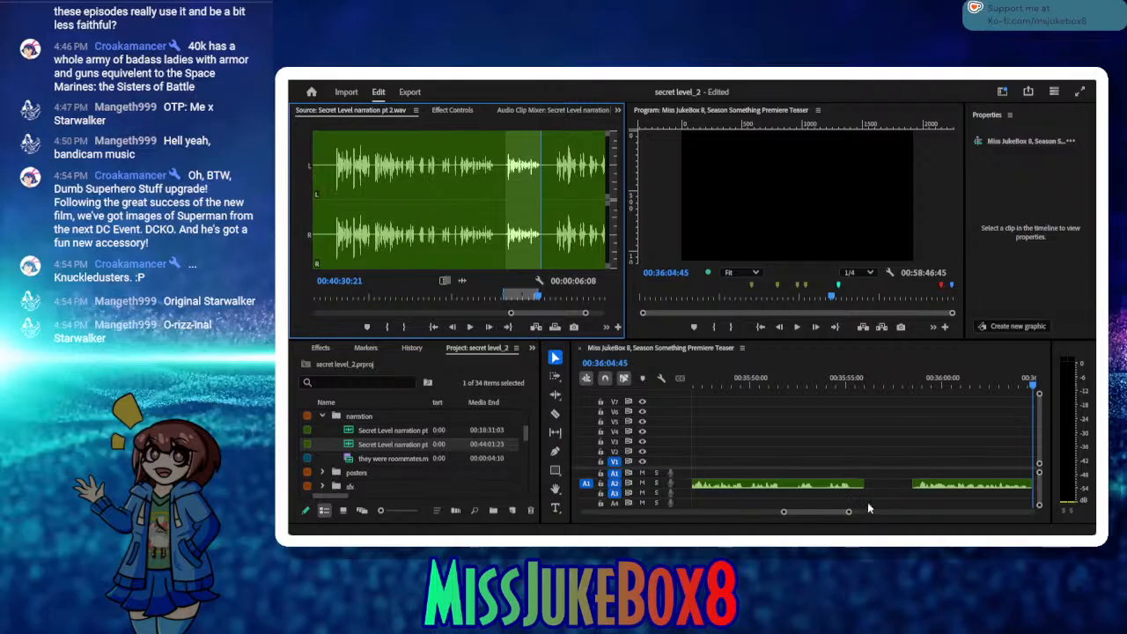
click(885, 485)
key(Delete)
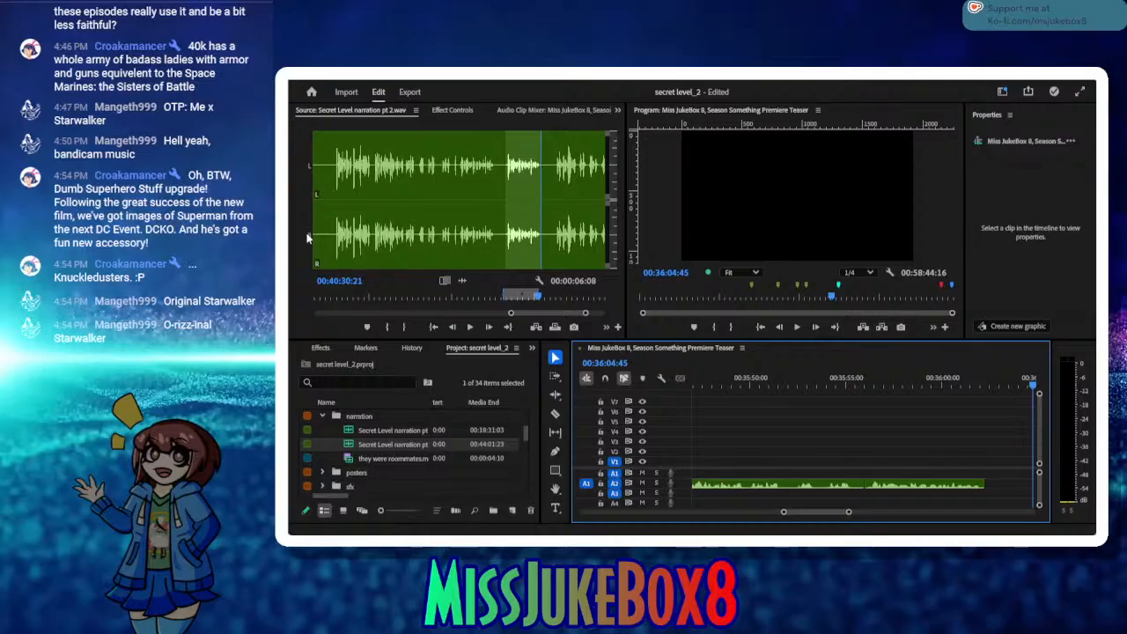
Step: Save the project and replay the inserted retake on A2 from about 00:35:57:58 to its end at 00:36:02:17
key(ctrl+s)
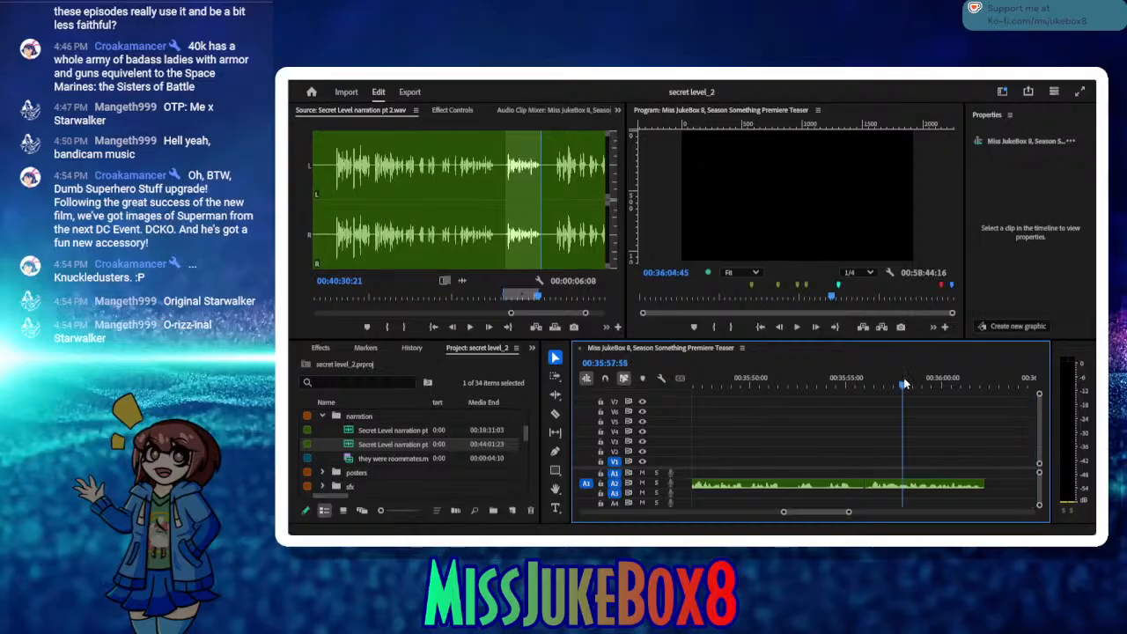
drag(904, 383, 961, 384)
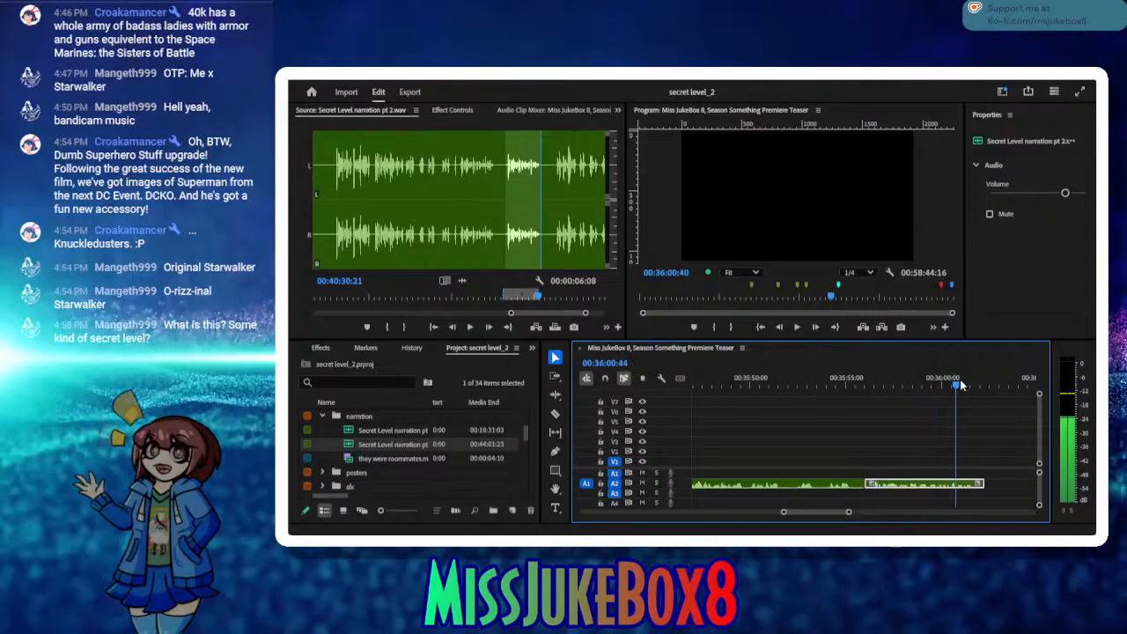
key(space)
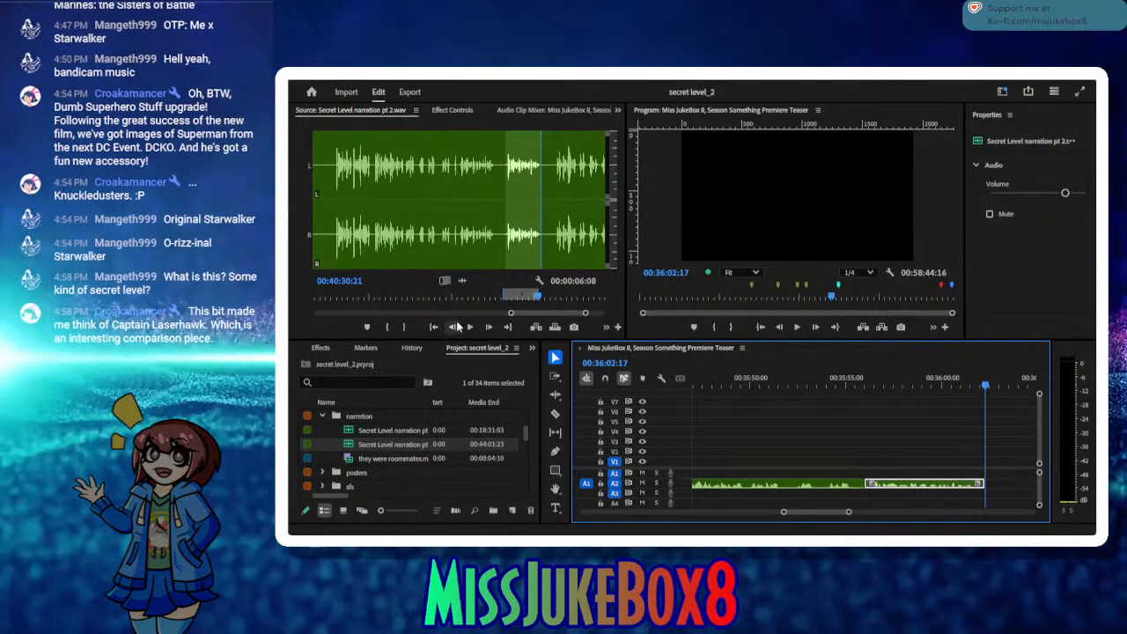
Step: Set the source In point at 00:40:33:08 and audition the following take to about 00:40:39:20
click(505, 332)
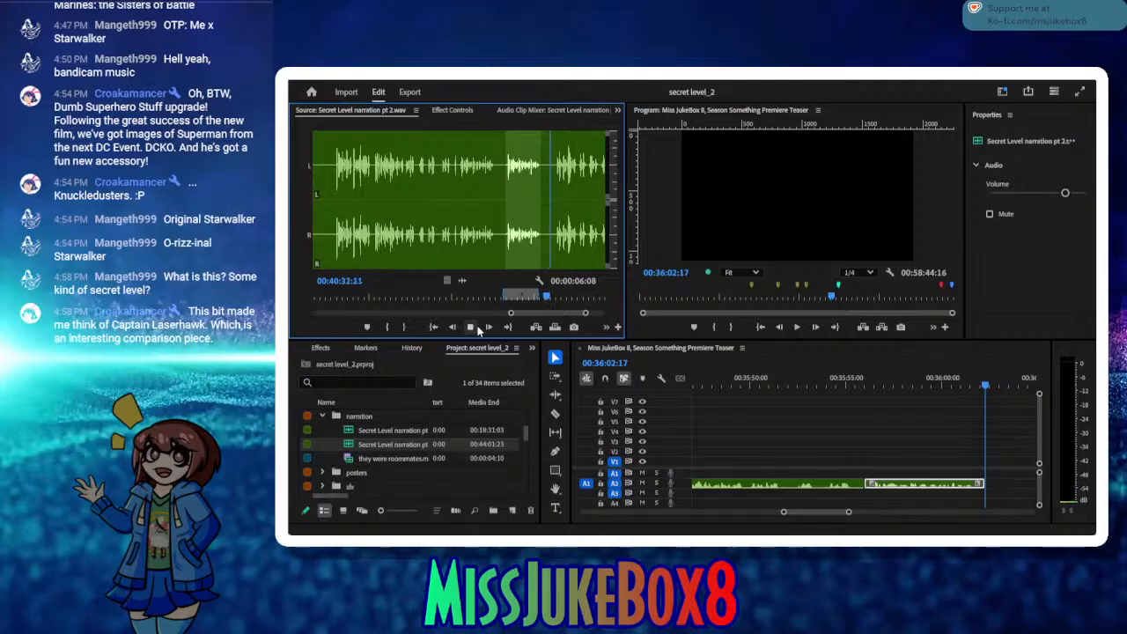
click(477, 328)
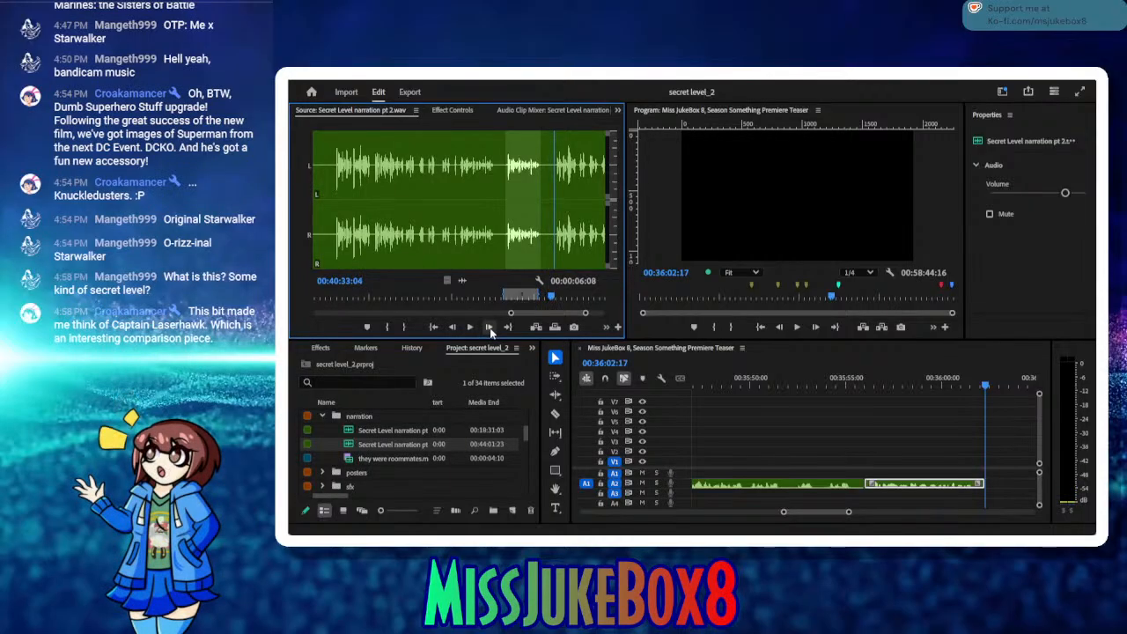
click(491, 330)
click(388, 328)
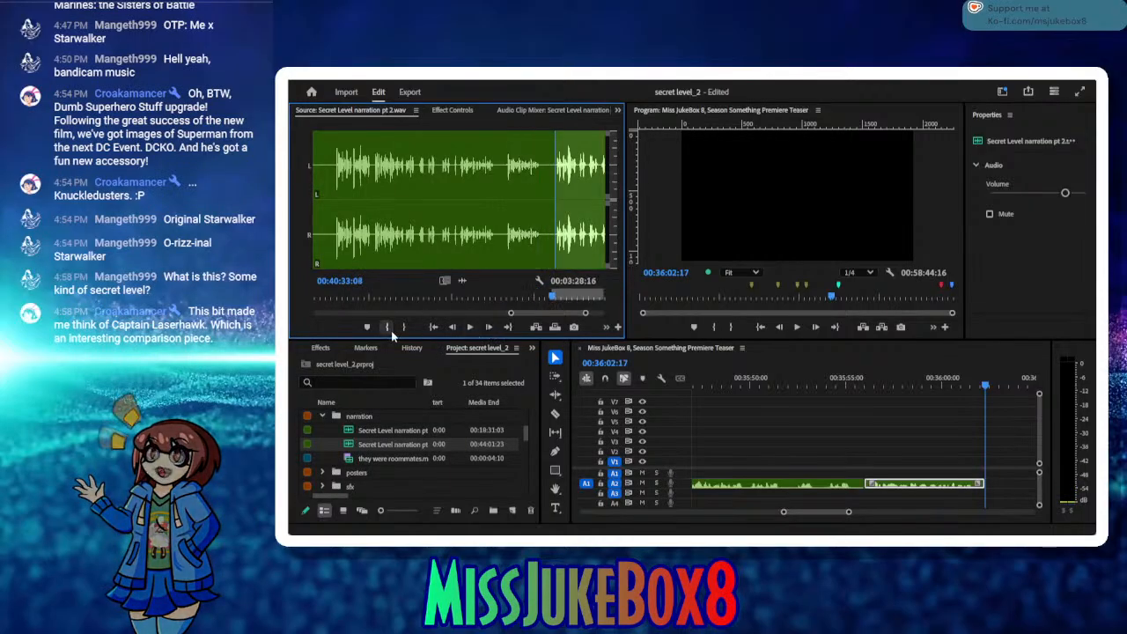
click(470, 328)
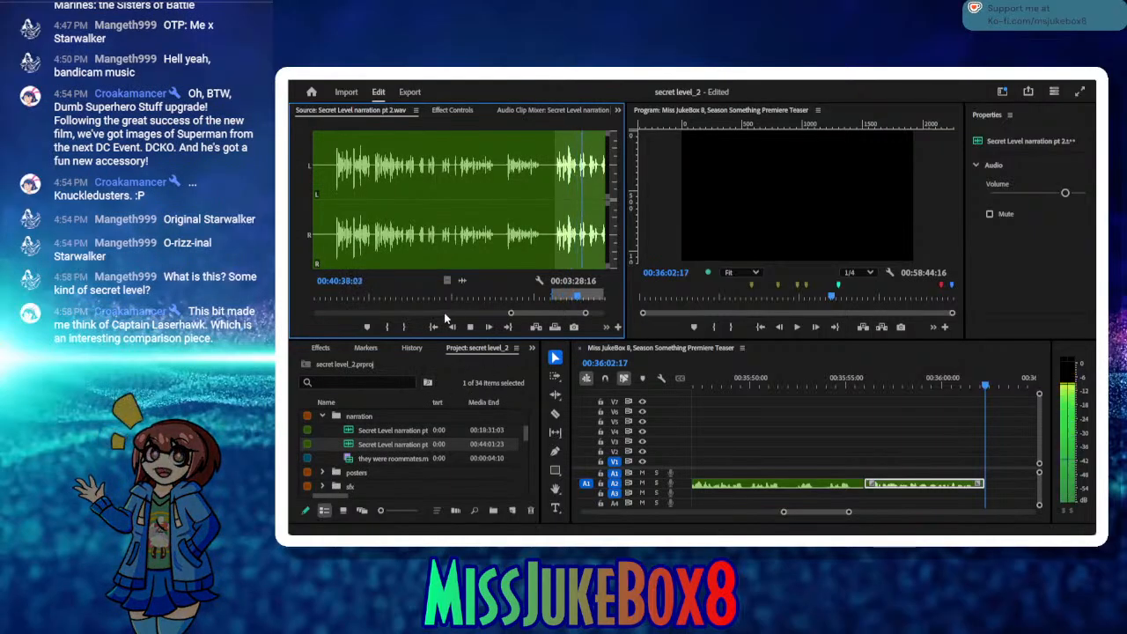
click(470, 327)
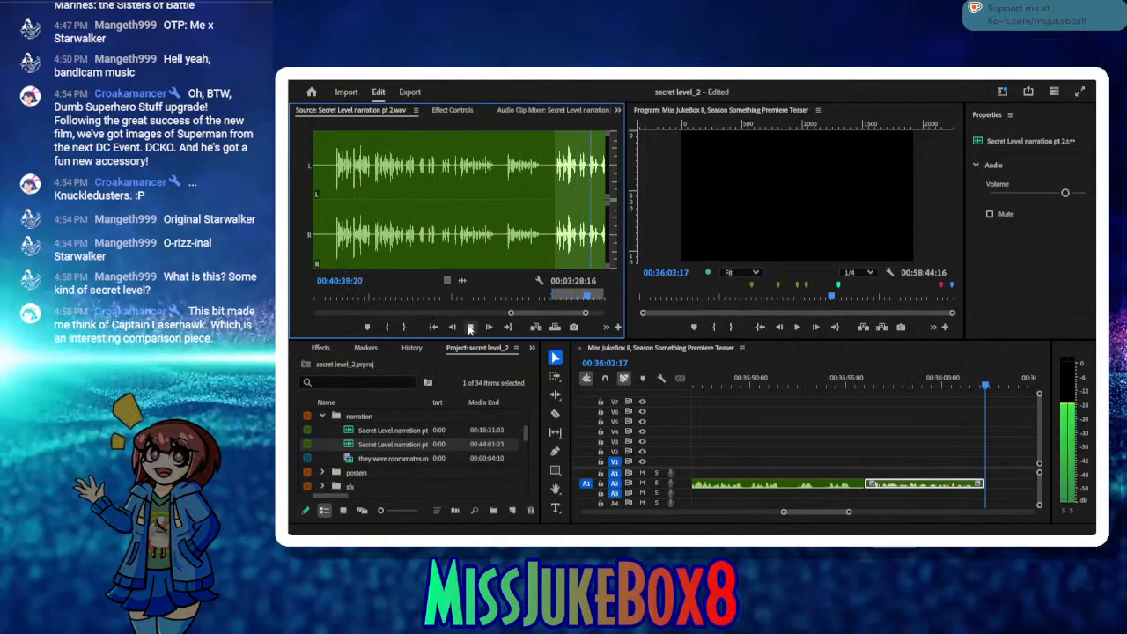
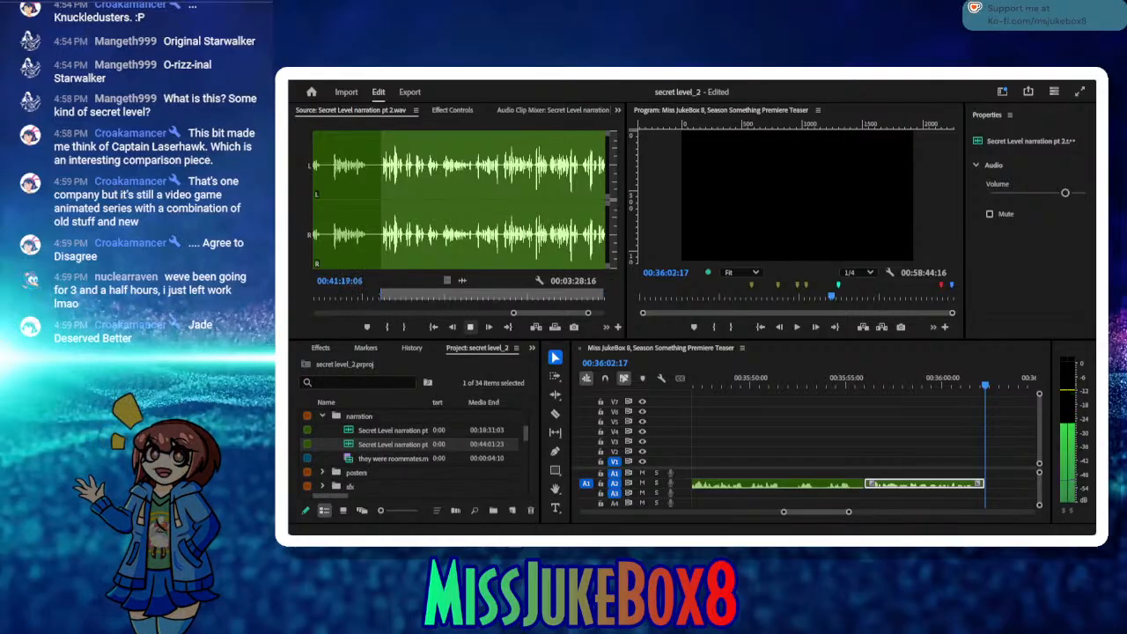
Step: Set the source Out point at 00:41:42:23, insert the take on A2 at 00:36:02:17, and save the project
click(470, 326)
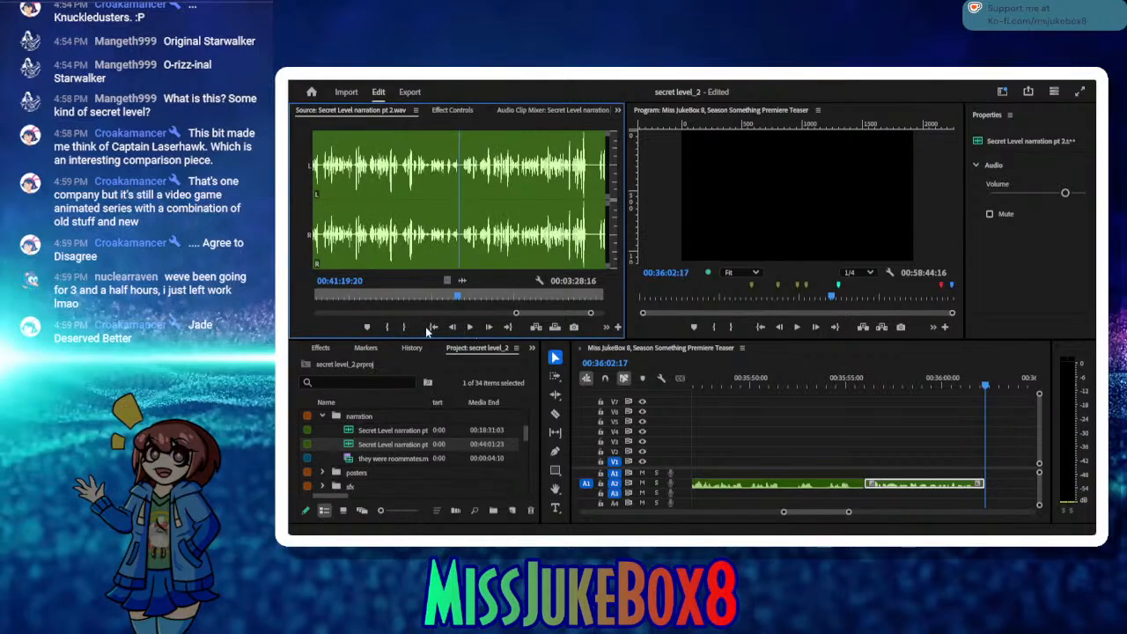
click(470, 327)
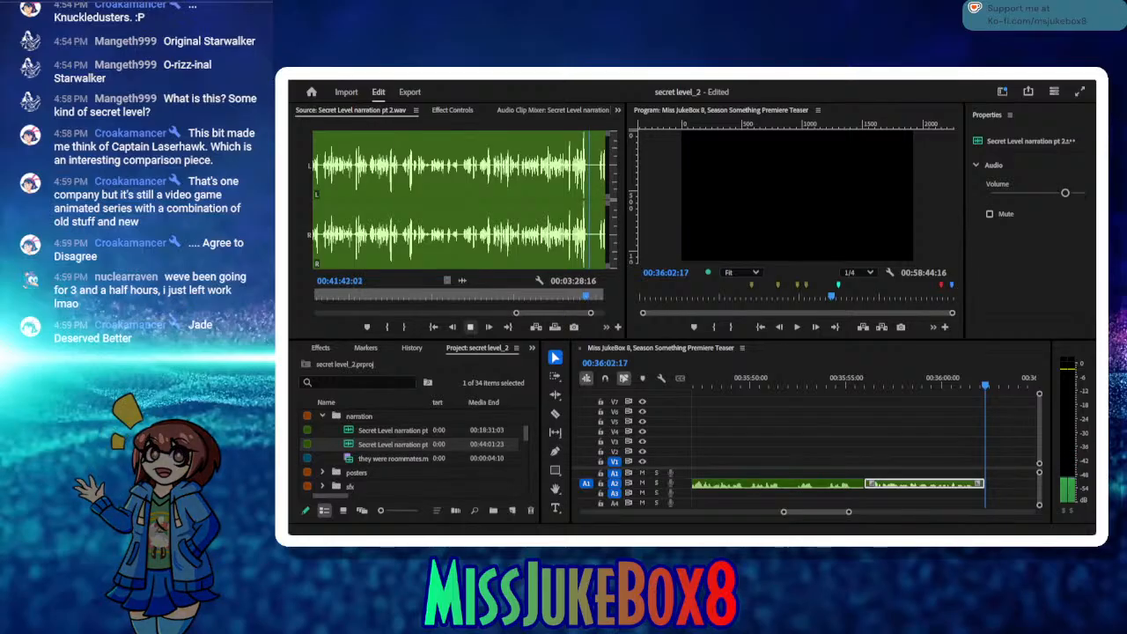
click(471, 327)
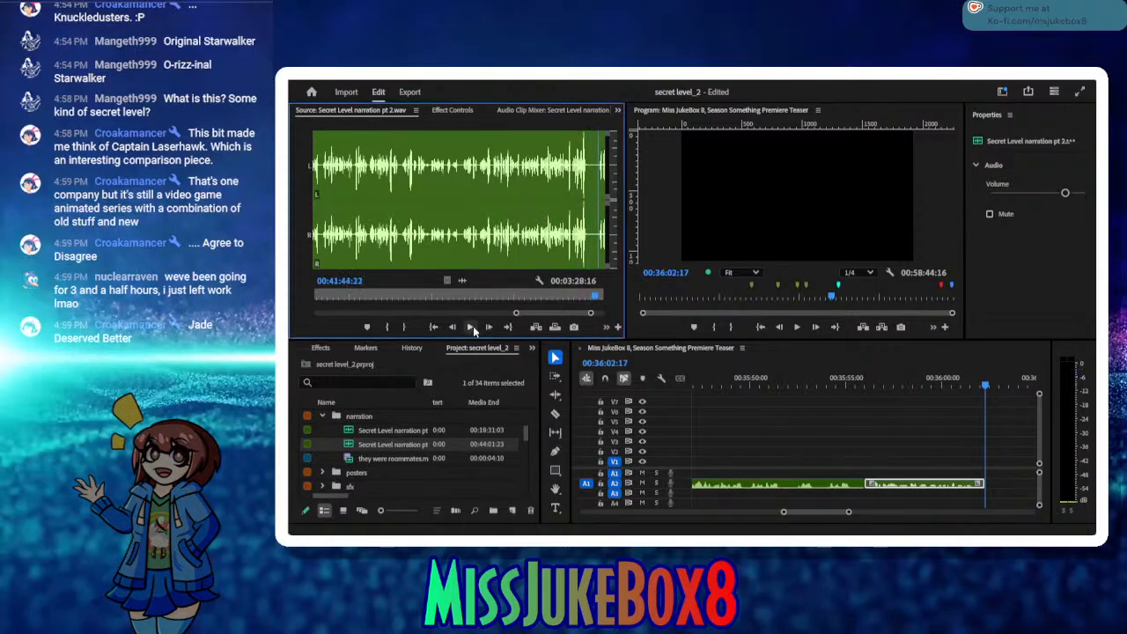
drag(595, 298, 584, 300)
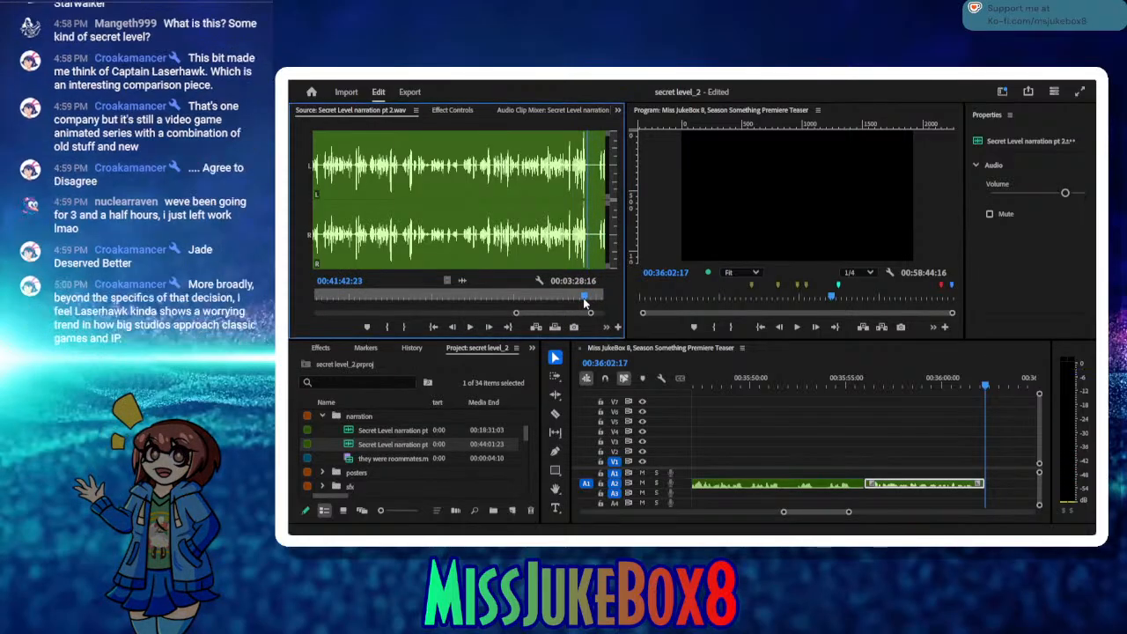
click(406, 327)
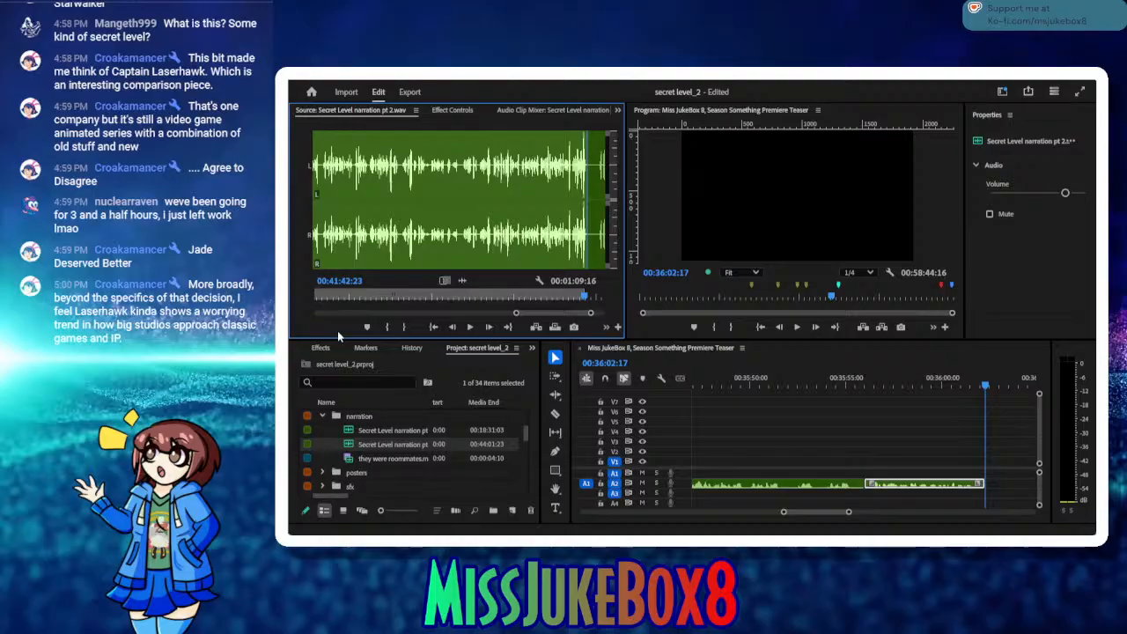
click(531, 329)
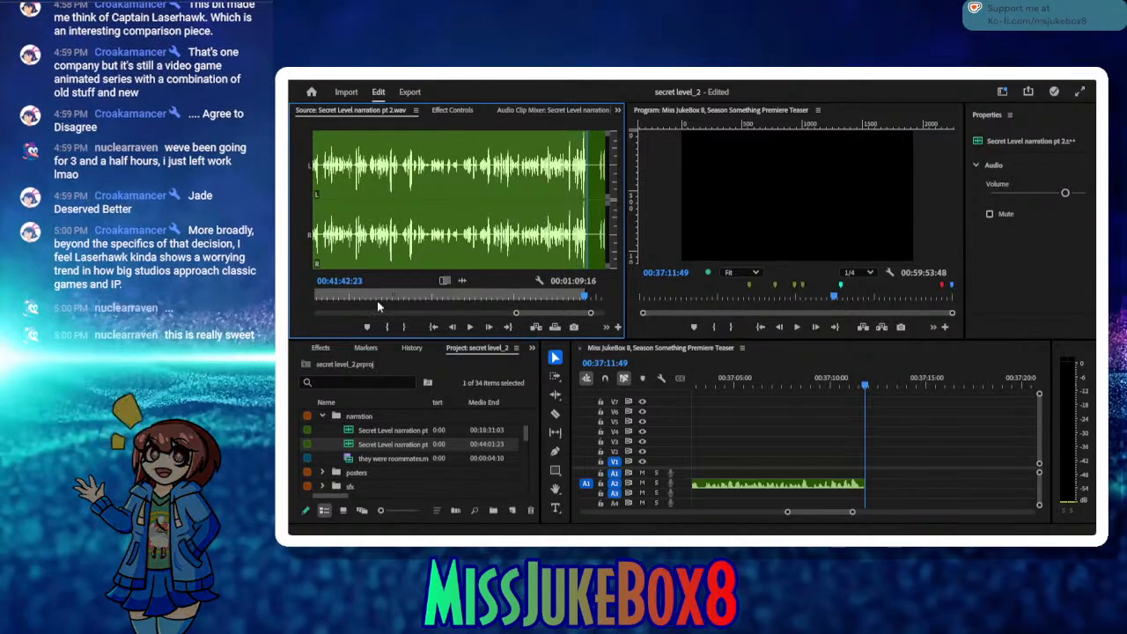
key(ctrl+s)
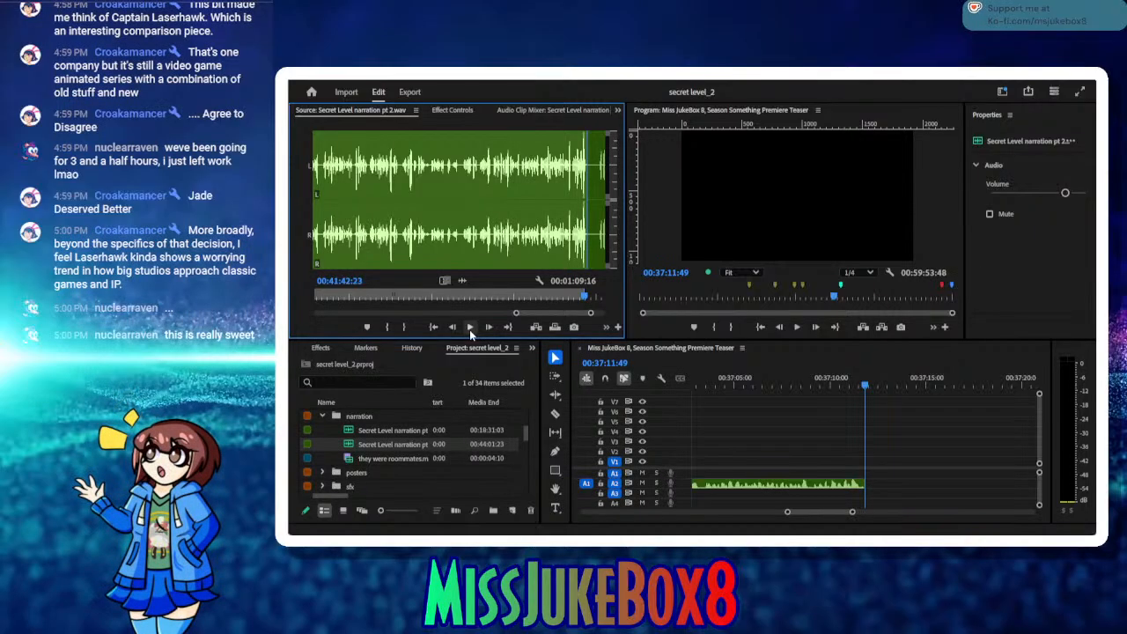
Step: Audition the narration past 00:41:42:23 and set the source In point for the next take just before 00:41:47
click(470, 328)
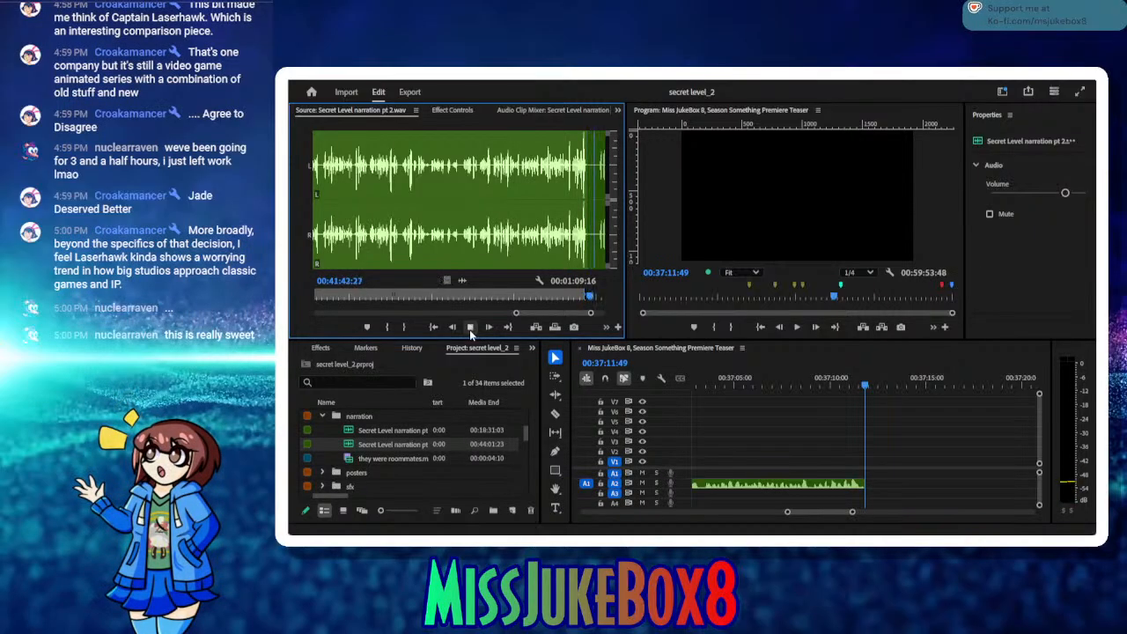
click(469, 328)
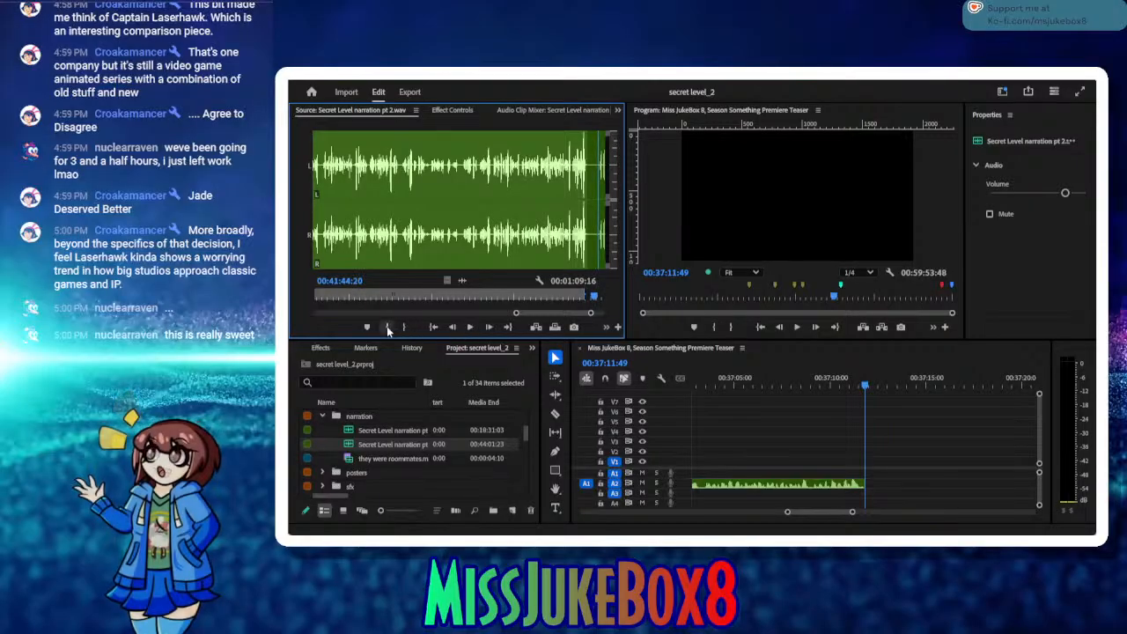
key(i)
click(469, 328)
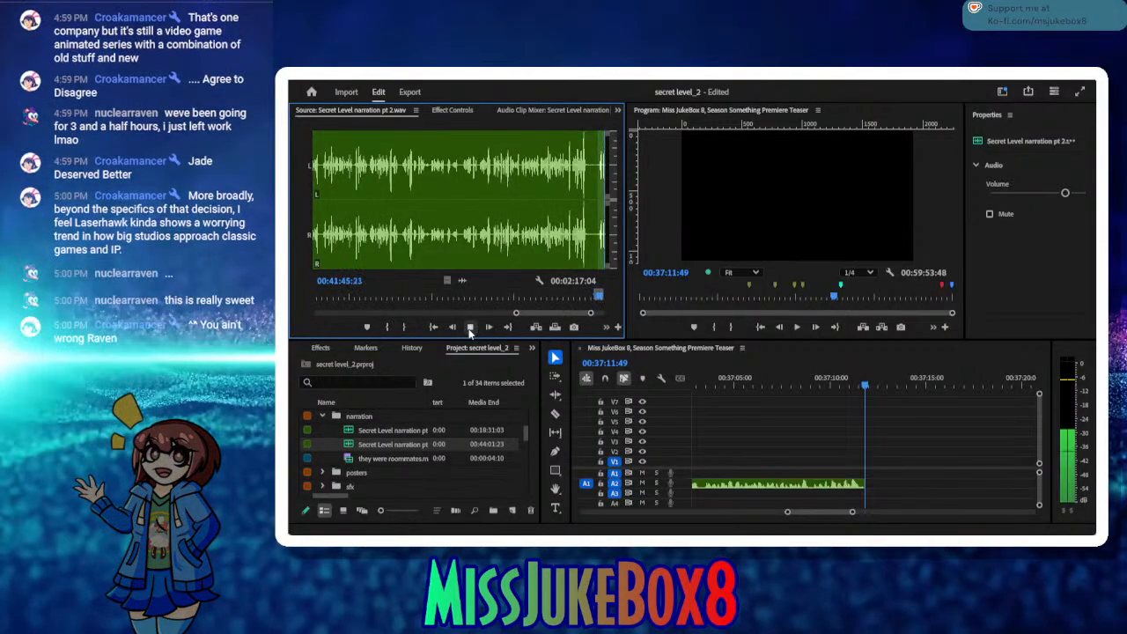
click(469, 327)
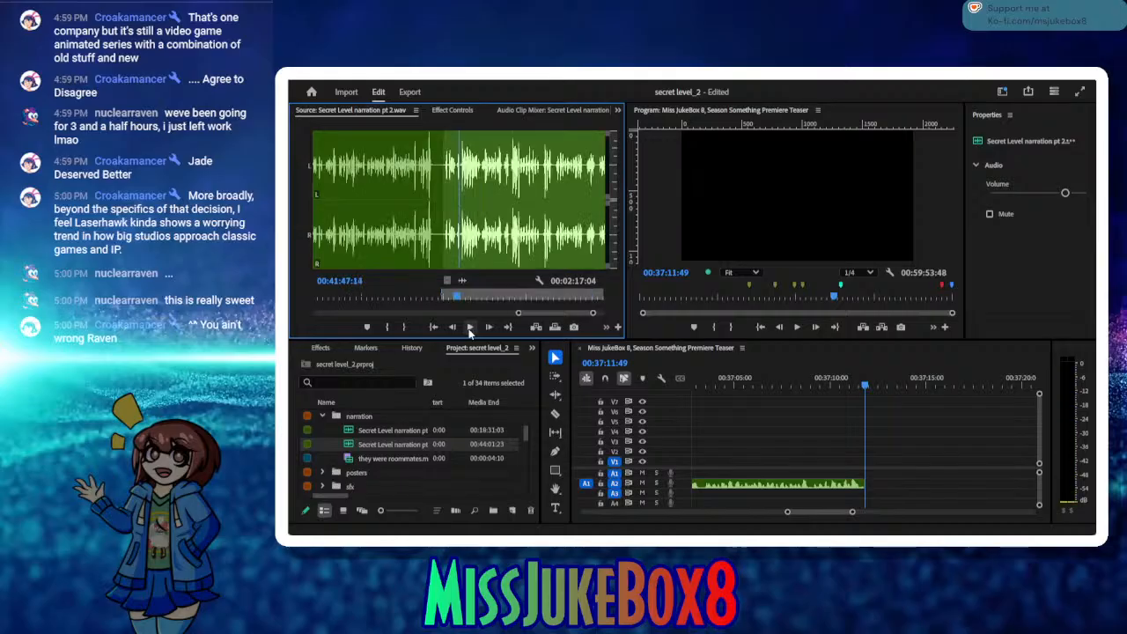
drag(455, 299, 454, 299)
click(387, 327)
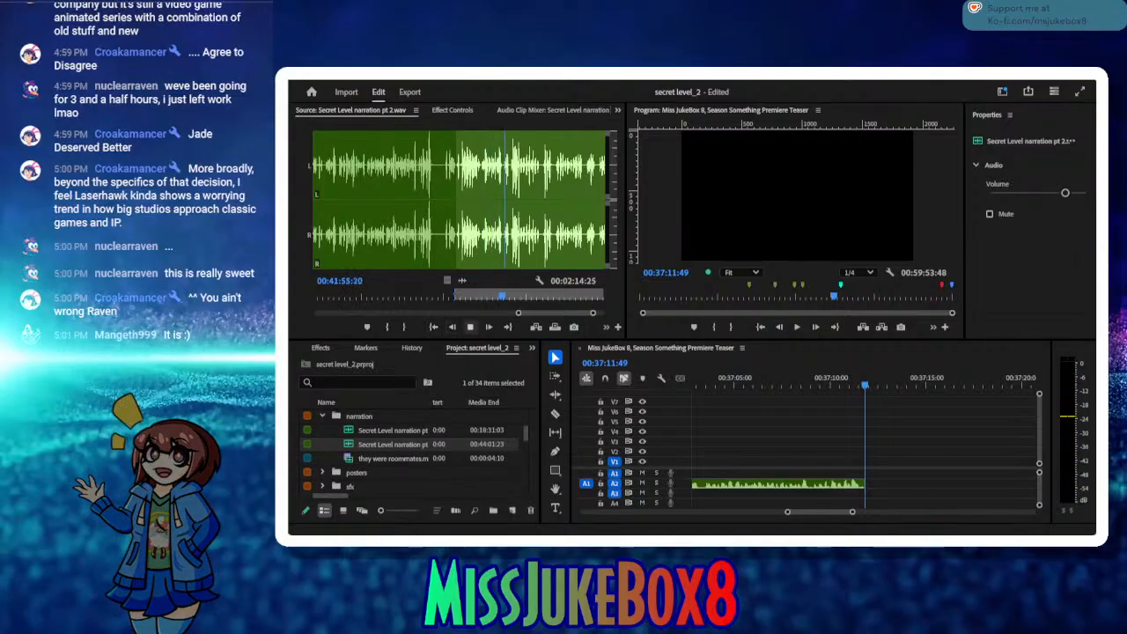
Step: Set the source Out point at 00:41:55:14 and insert the take on A2 at 00:37:11:49
click(470, 327)
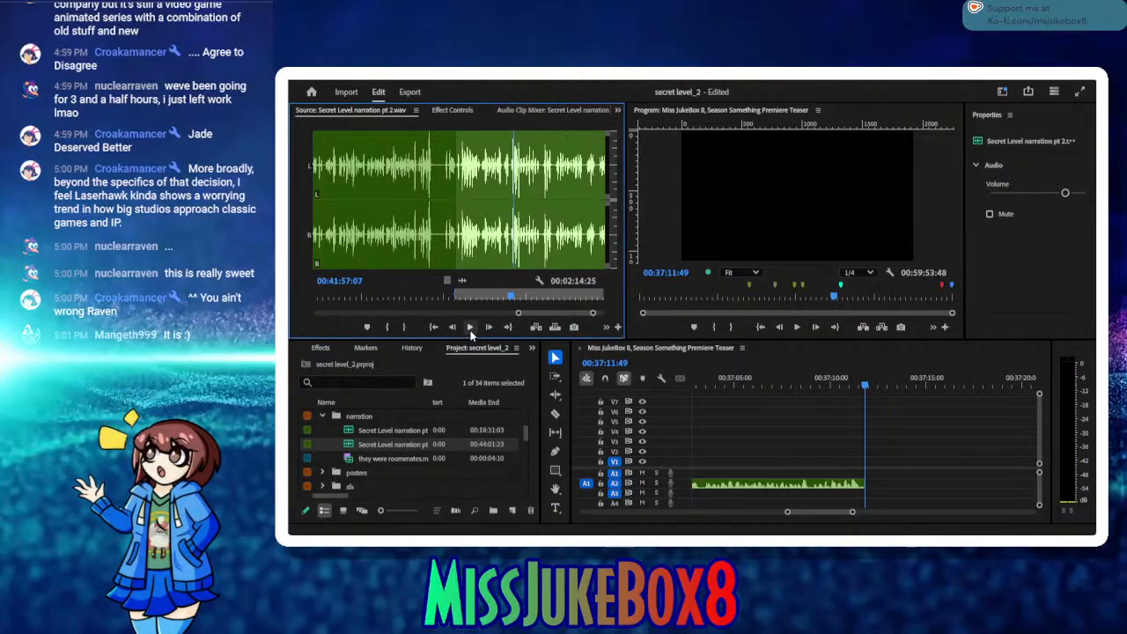
drag(511, 298, 500, 298)
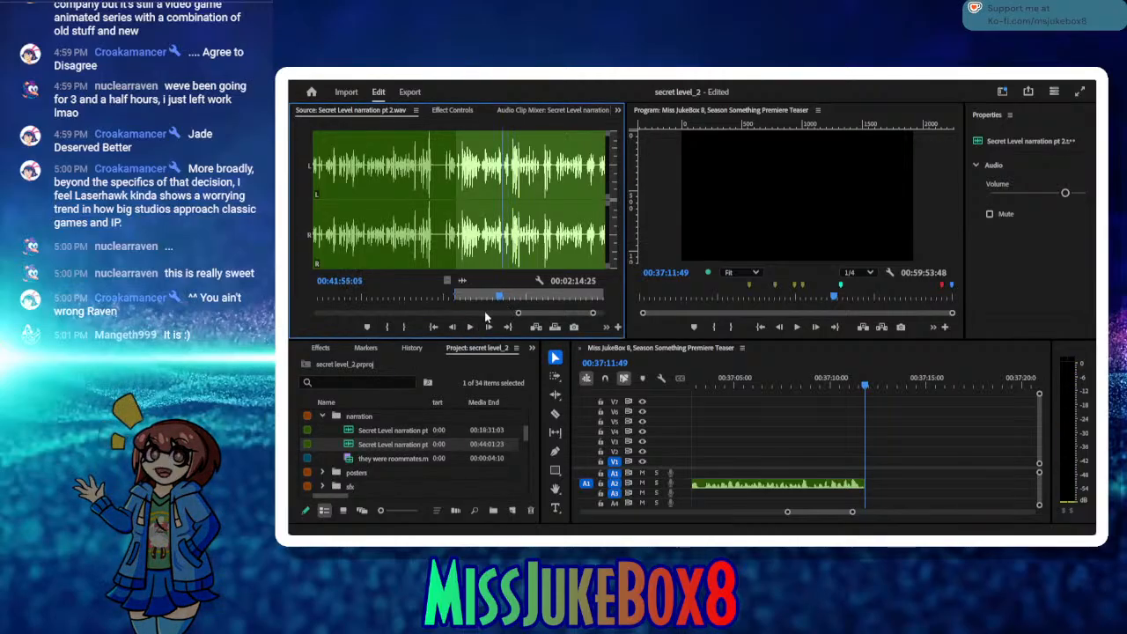
click(471, 326)
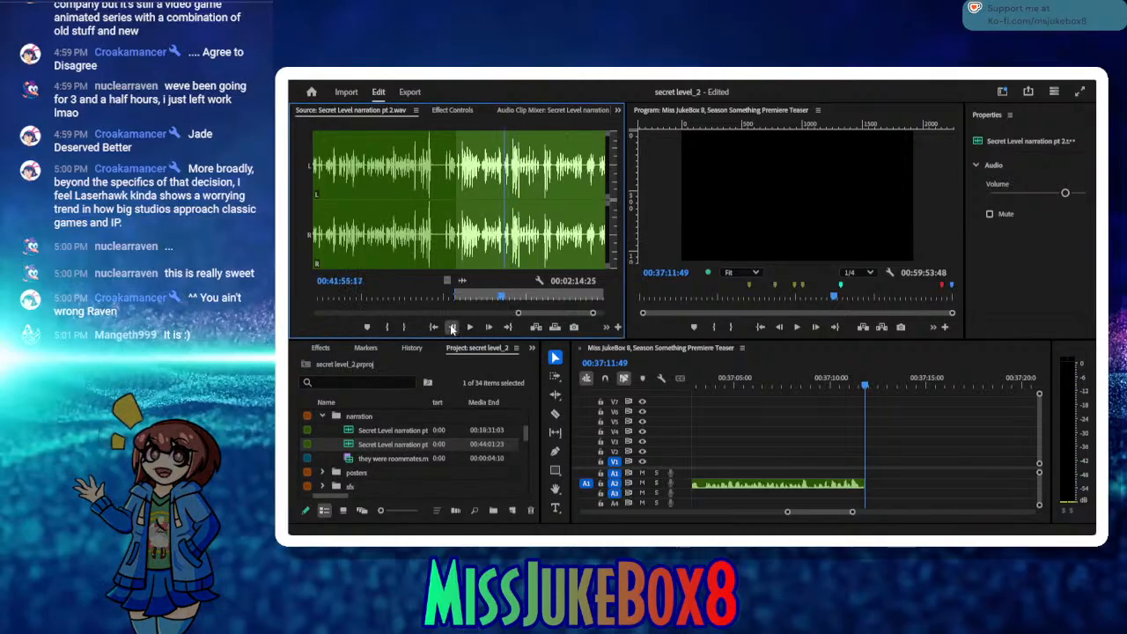
click(405, 327)
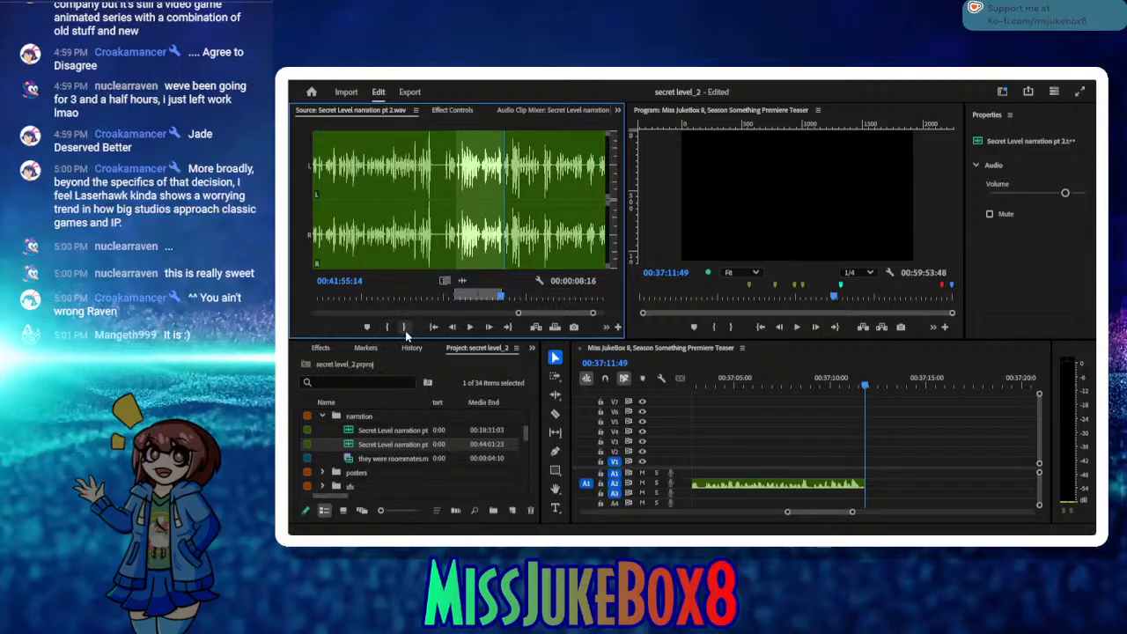
click(535, 327)
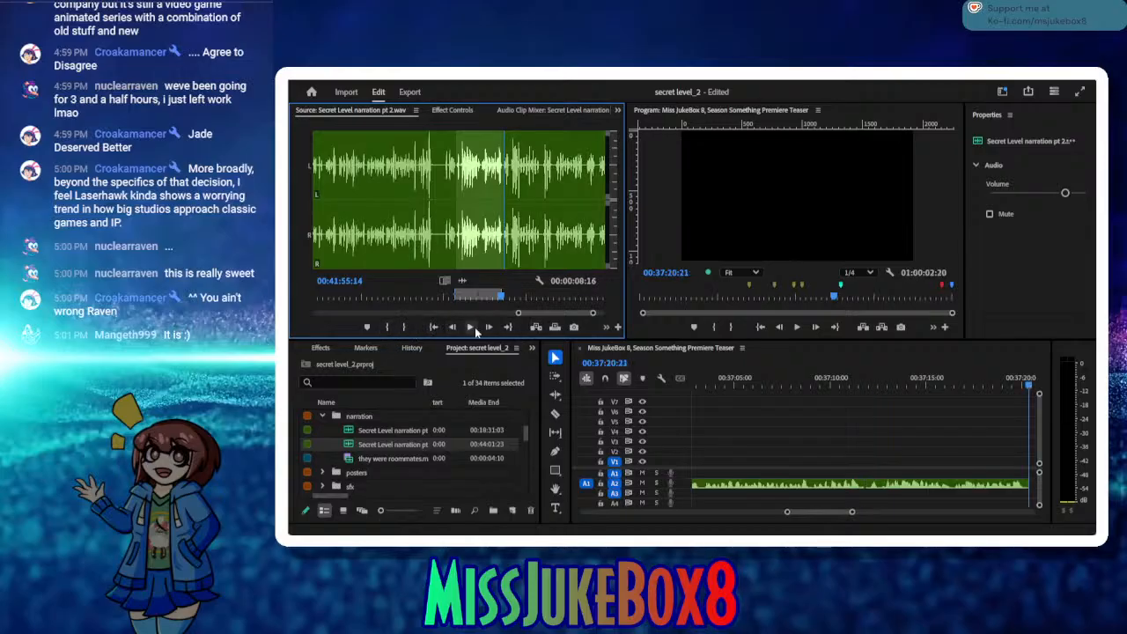
Step: Insert the source range from 00:41:56:18 to 00:42:17:28 on A2 at 00:37:20:21 and save the project
click(471, 328)
click(471, 328)
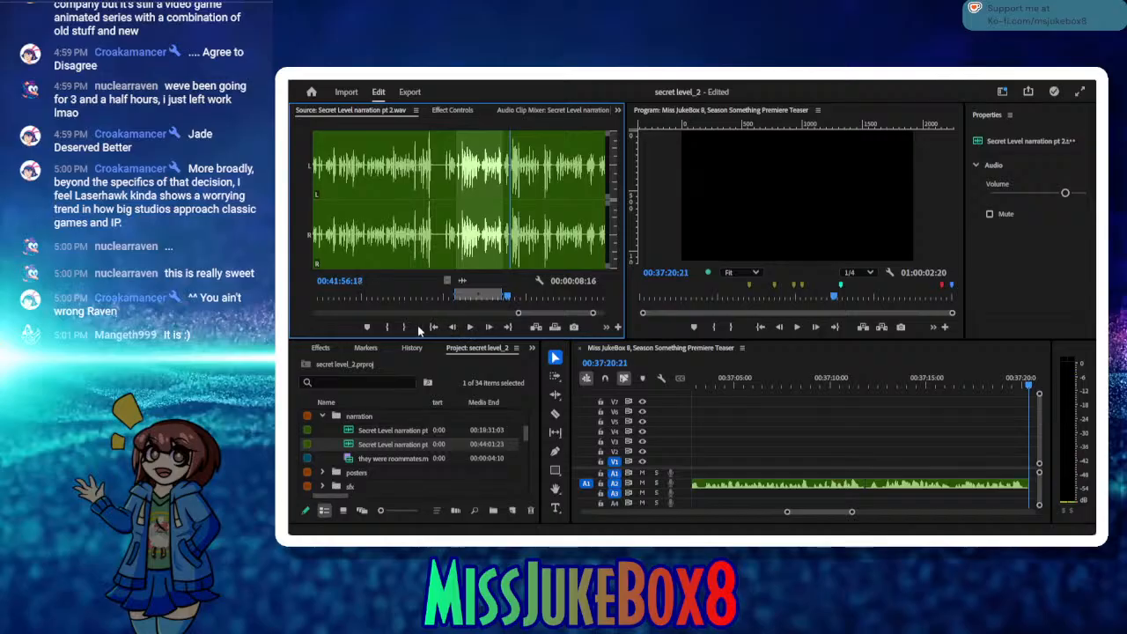
click(386, 327)
click(468, 328)
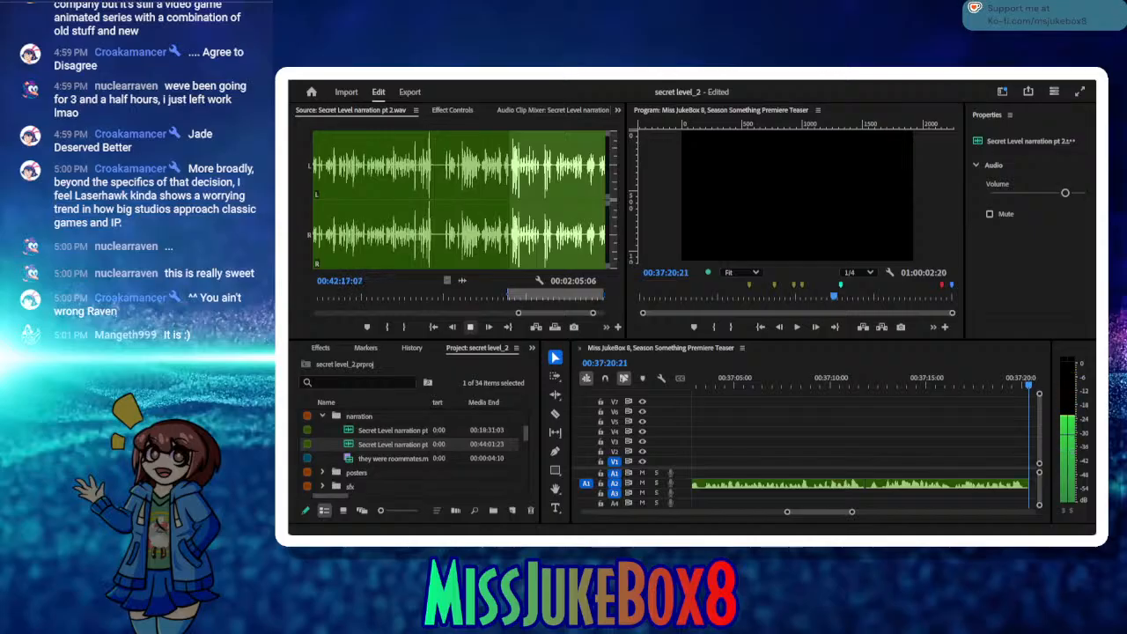
click(469, 327)
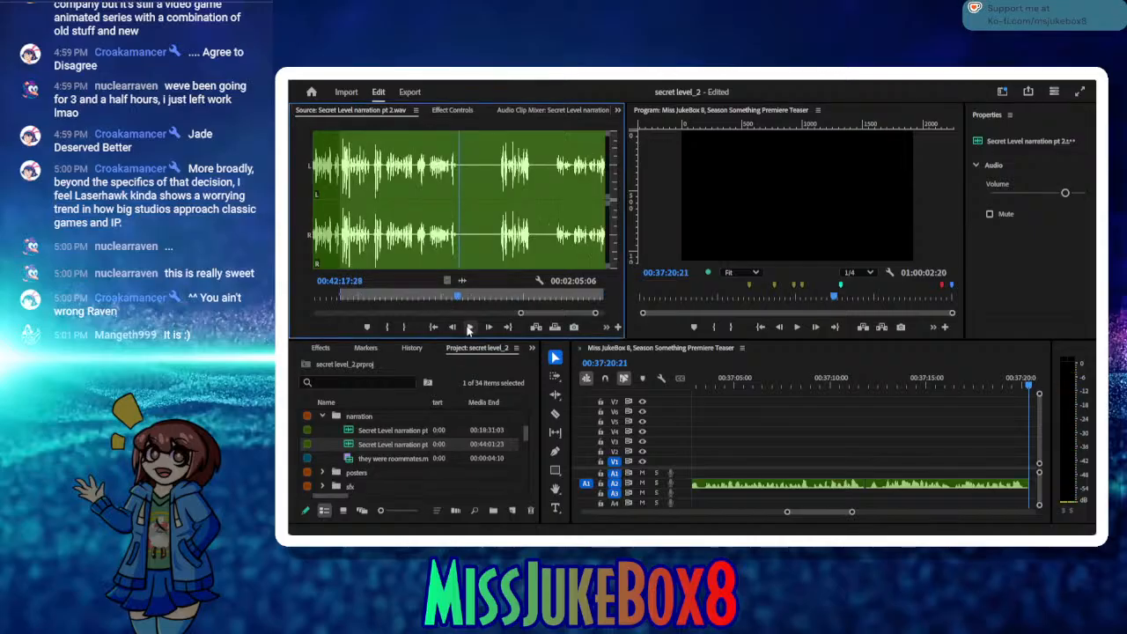
click(404, 326)
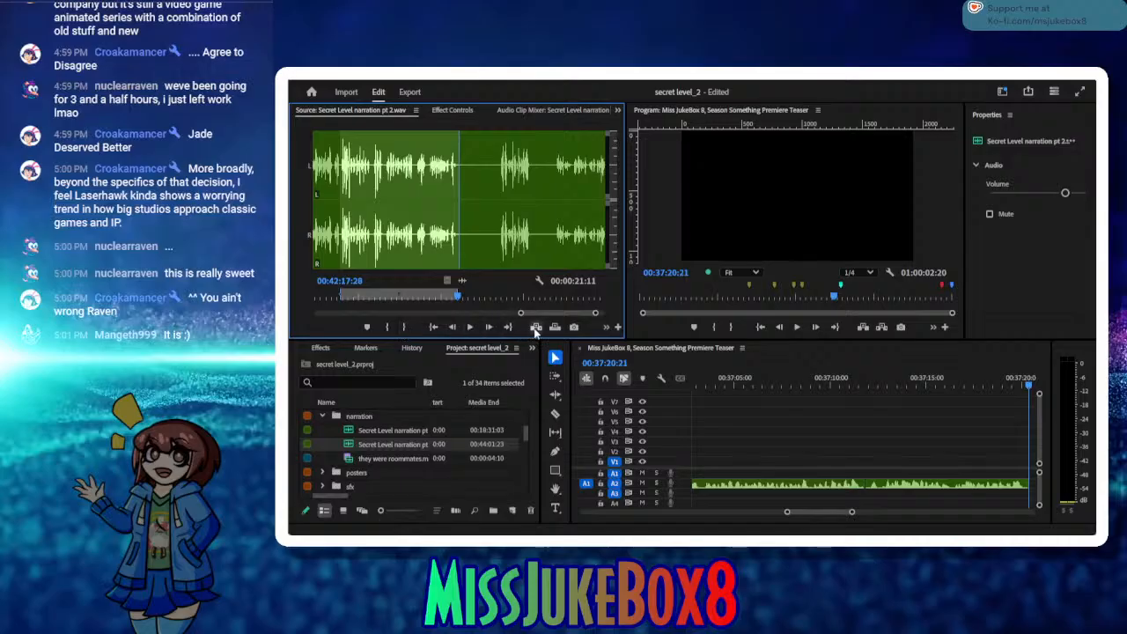
click(535, 328)
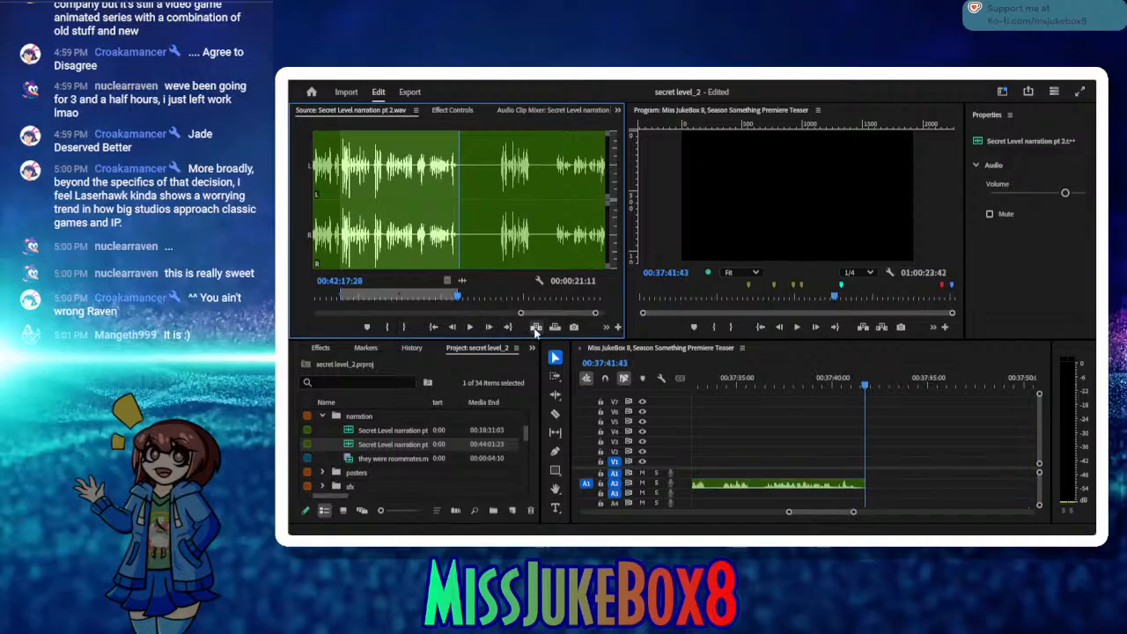
key(ctrl+s)
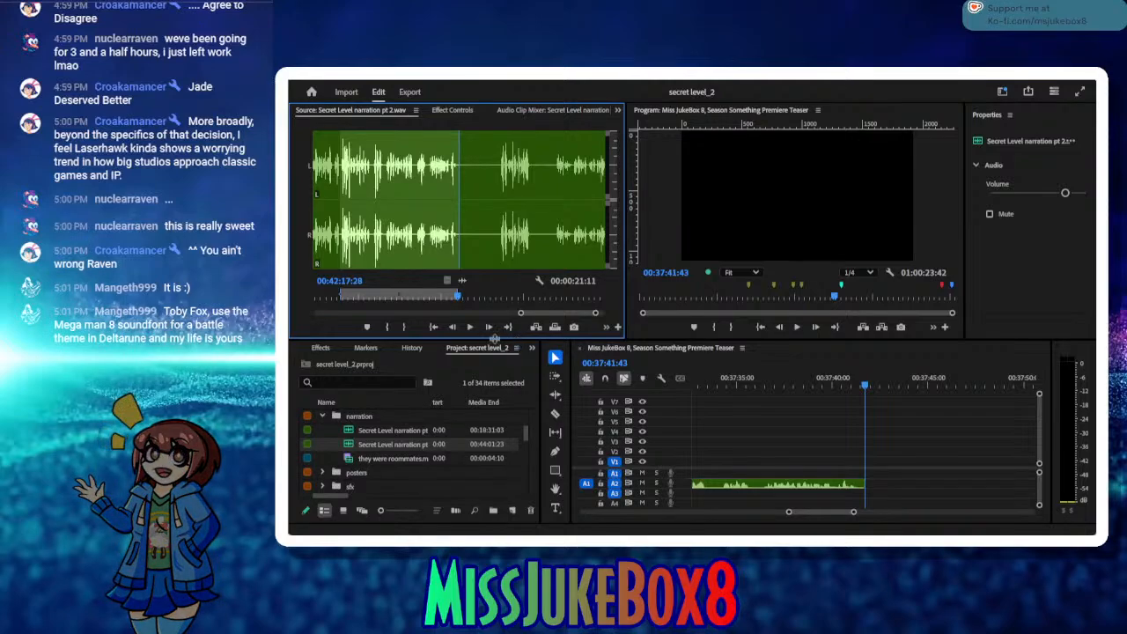
Step: Insert the source range from 00:42:25:09 to 00:42:30:18 on A2 at 00:37:41:43
click(469, 328)
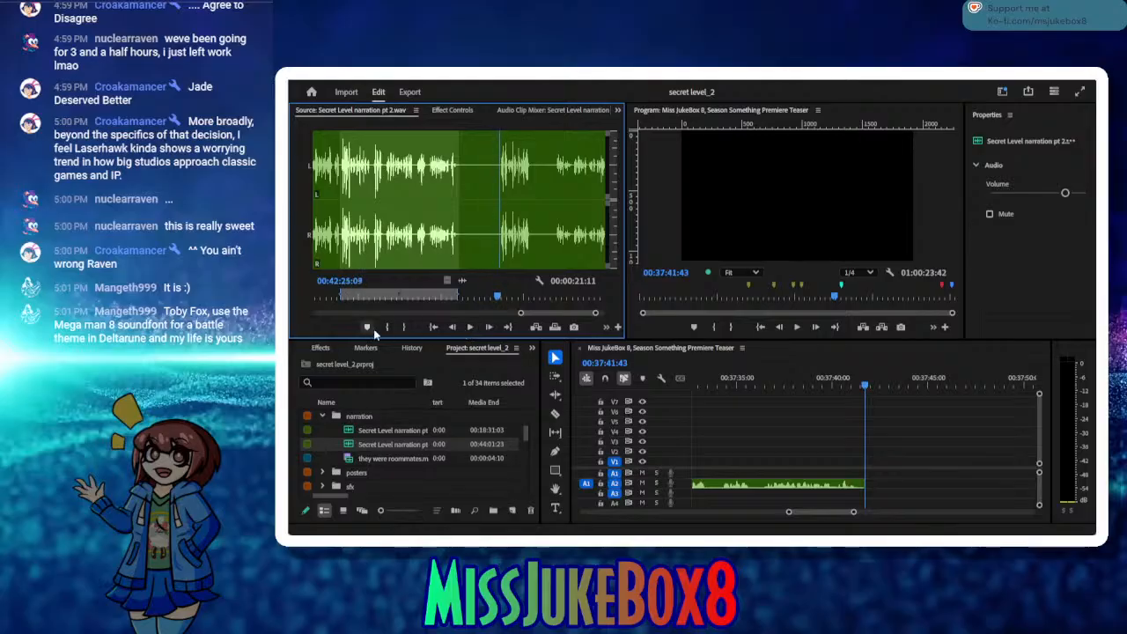
click(387, 328)
click(473, 325)
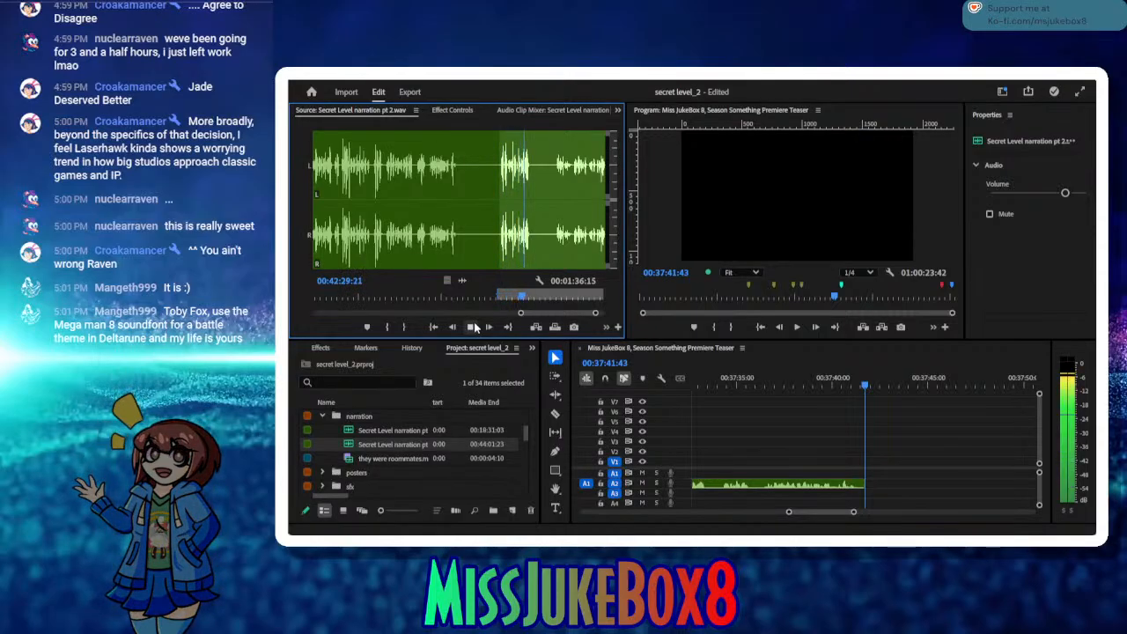
click(473, 325)
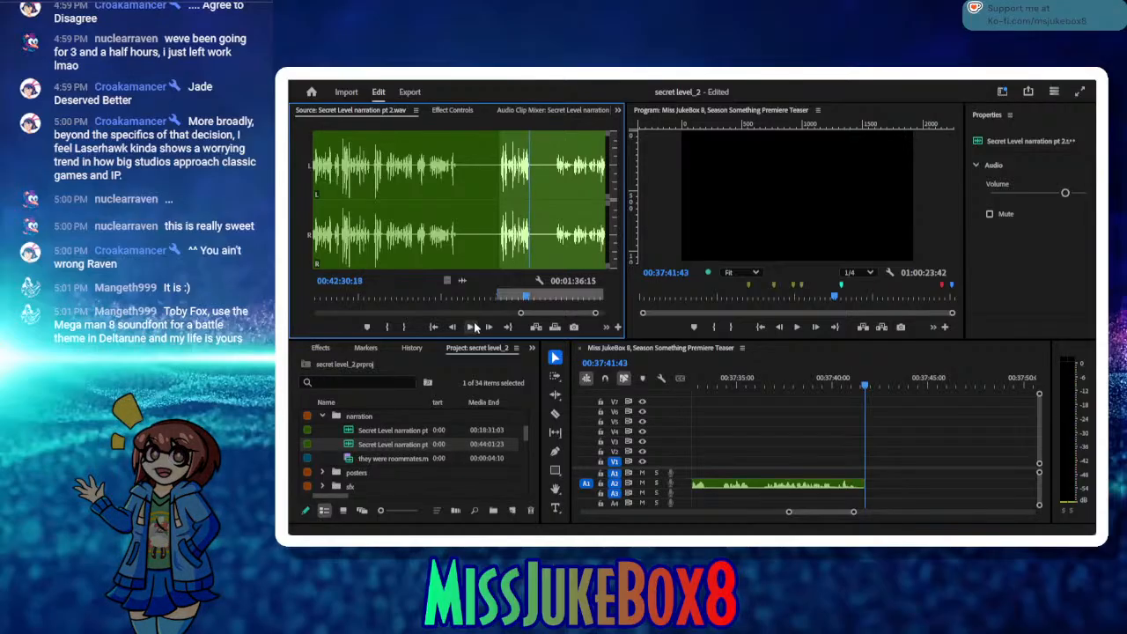
click(403, 327)
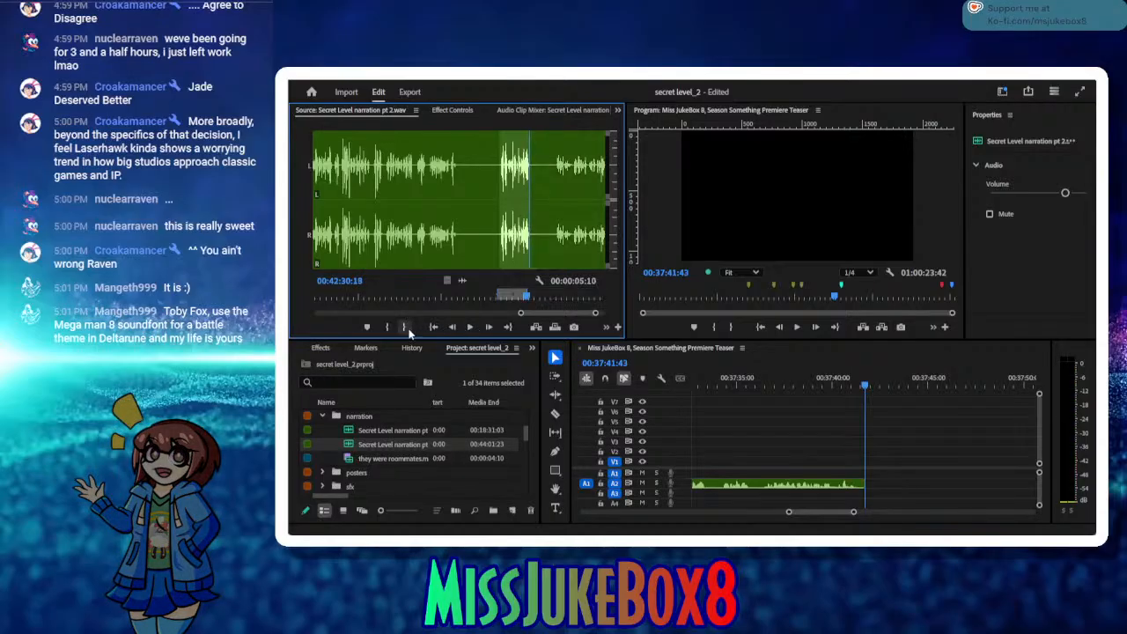
click(538, 327)
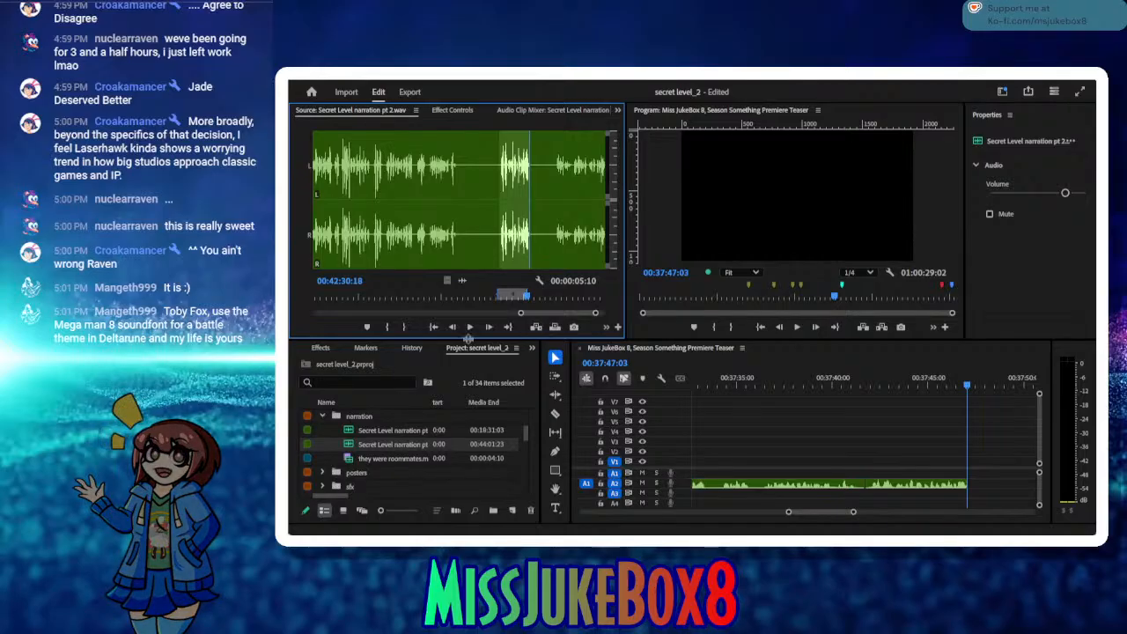
Step: Audition the following narration, set the source In point at 00:42:34:09, and save the project
click(470, 327)
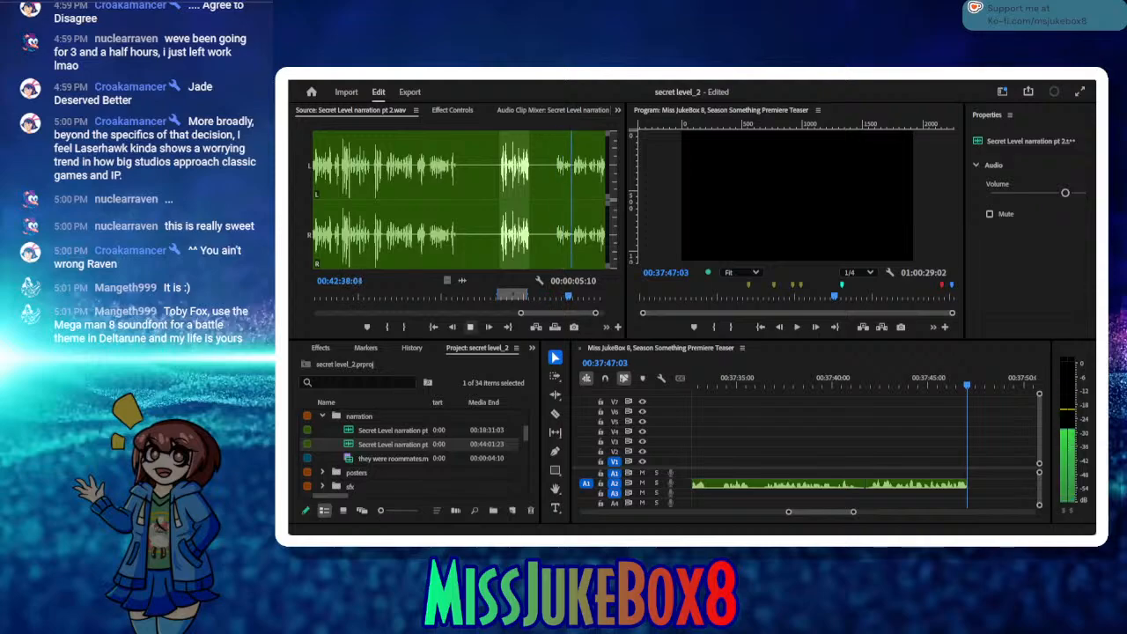
click(473, 326)
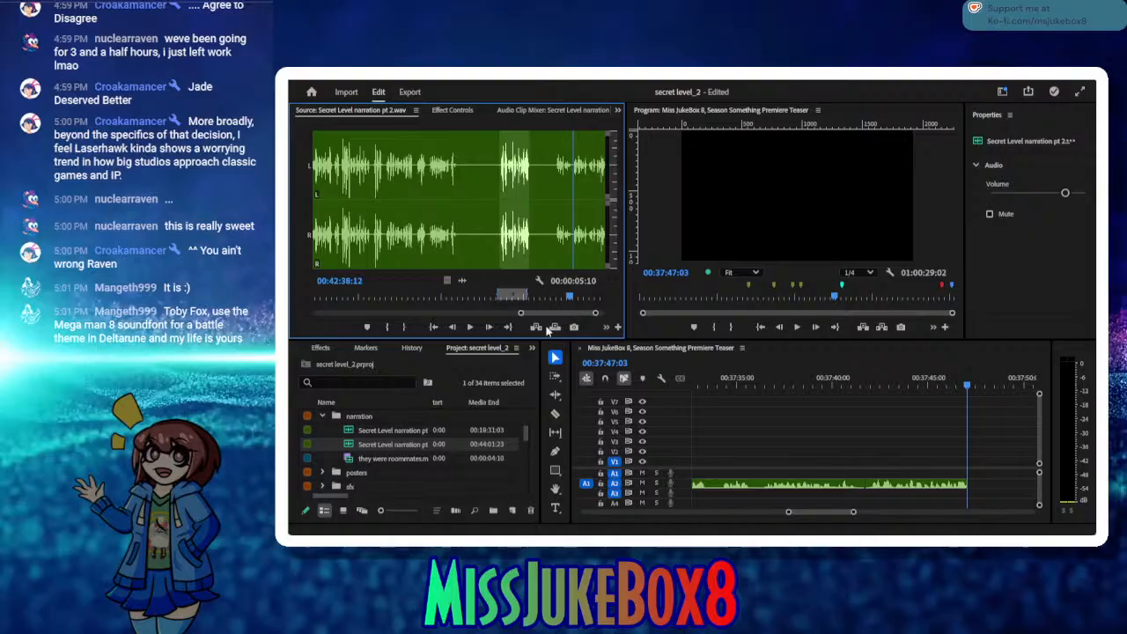
drag(572, 299, 548, 301)
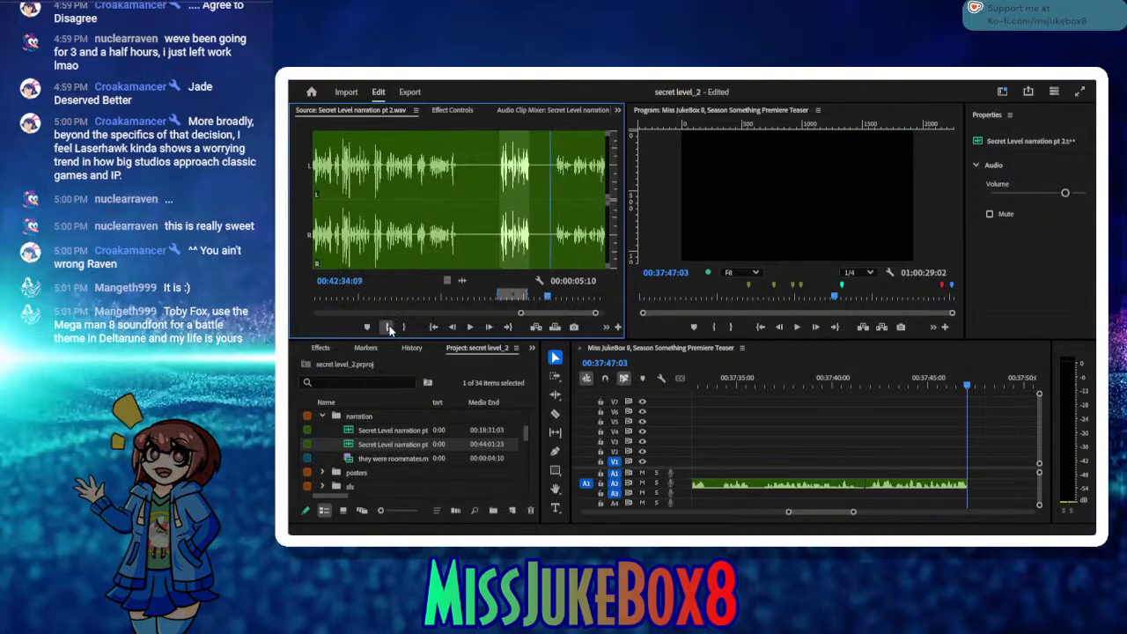
click(388, 326)
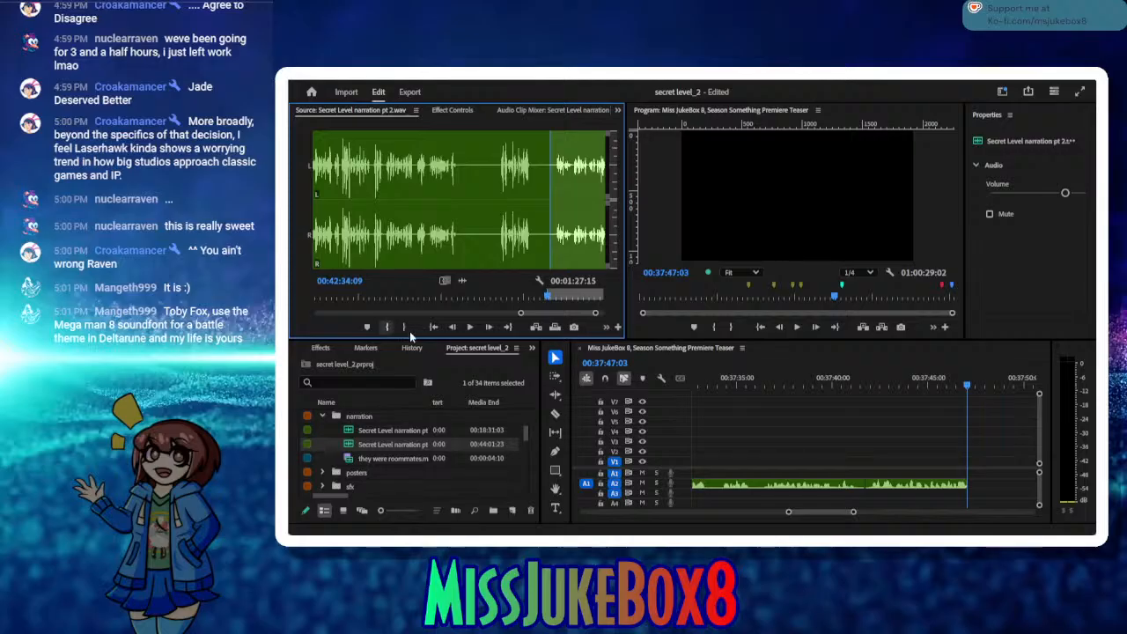
key(ctrl+s)
Step: Audition the take from its In point, replaying part of it, and stop at 00:42:49:18
click(469, 326)
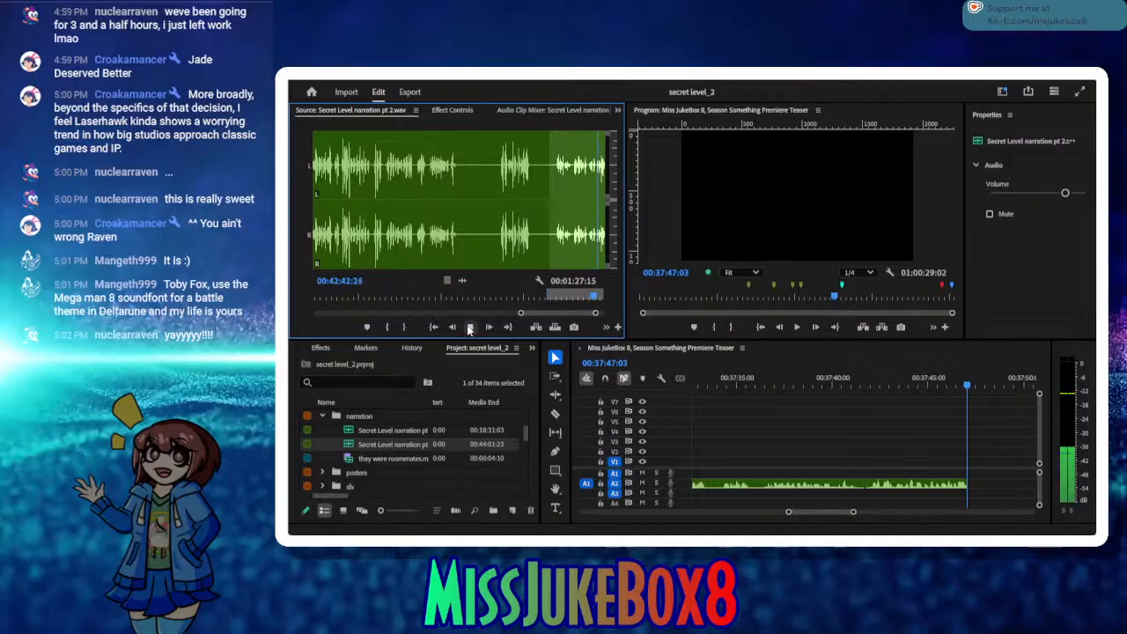
click(469, 327)
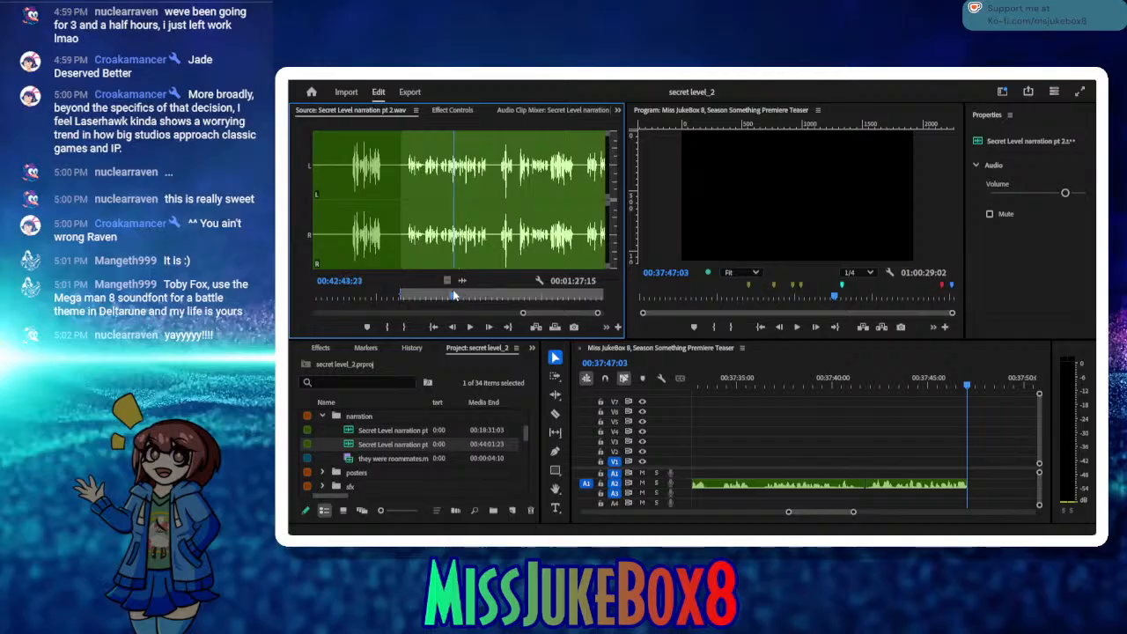
drag(455, 295, 437, 293)
click(469, 326)
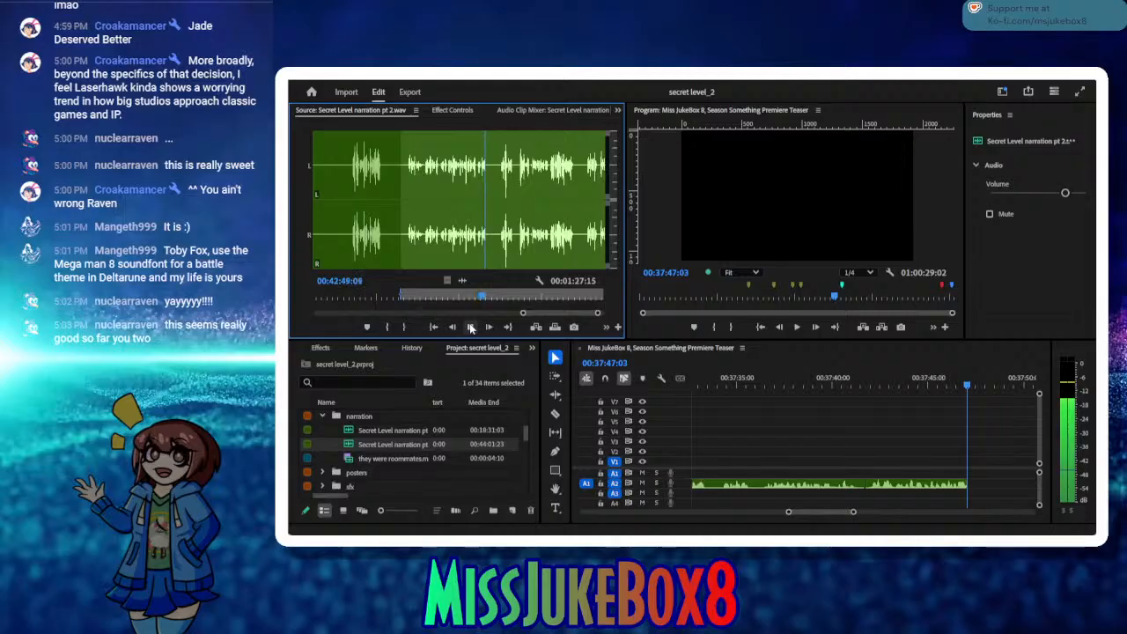
Step: Insert the source range from 00:42:34:09 to 00:42:49:18 on A2 at 00:37:47:03 and audition the narration that follows
click(404, 328)
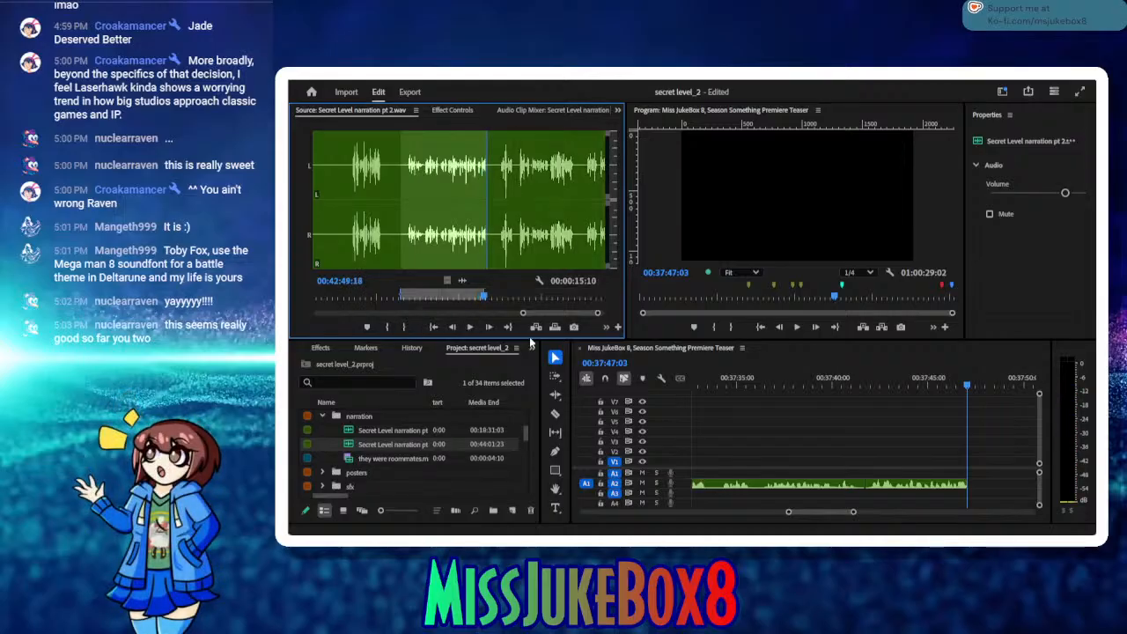
click(536, 328)
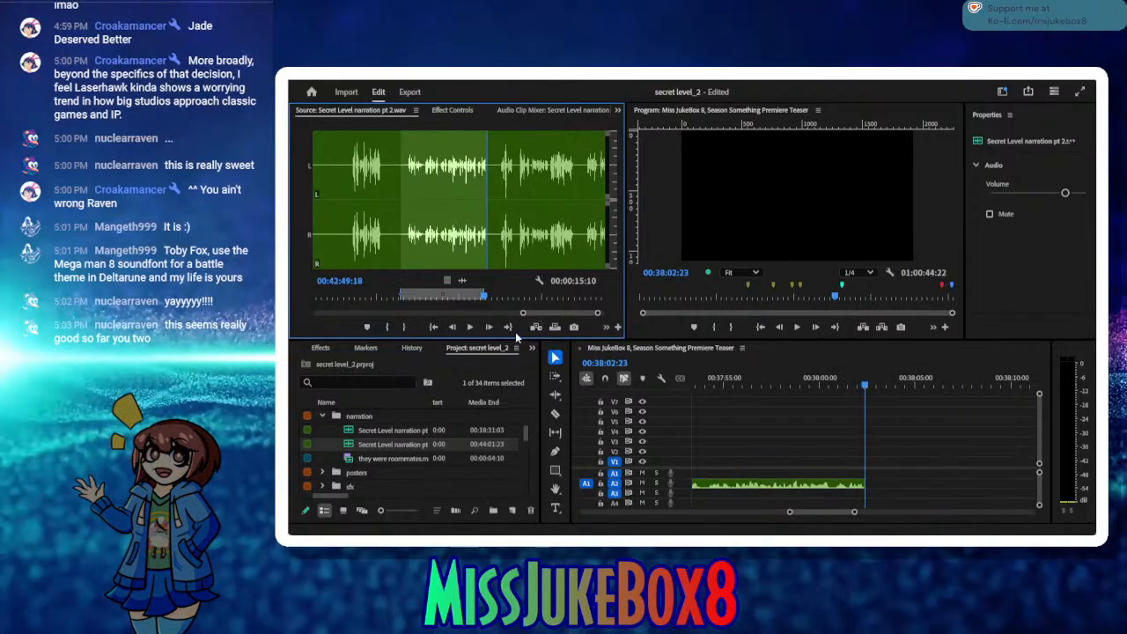
click(469, 327)
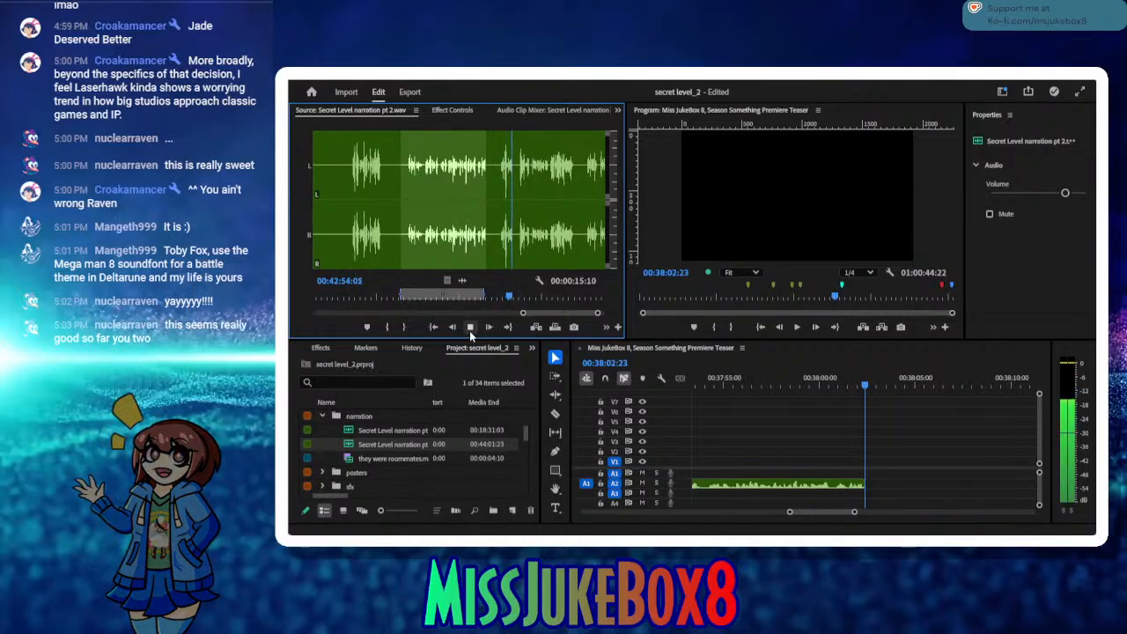
click(470, 327)
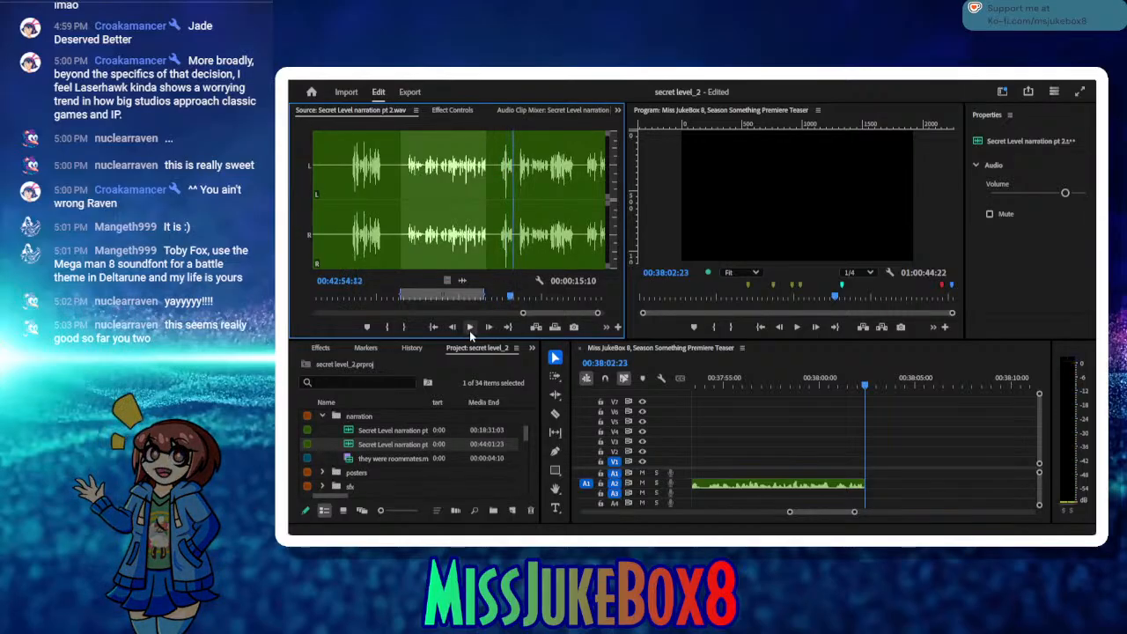
Step: Audition the end of the inserted narration clip, trim its end back to 00:38:00:36, and save the project
click(798, 383)
click(797, 327)
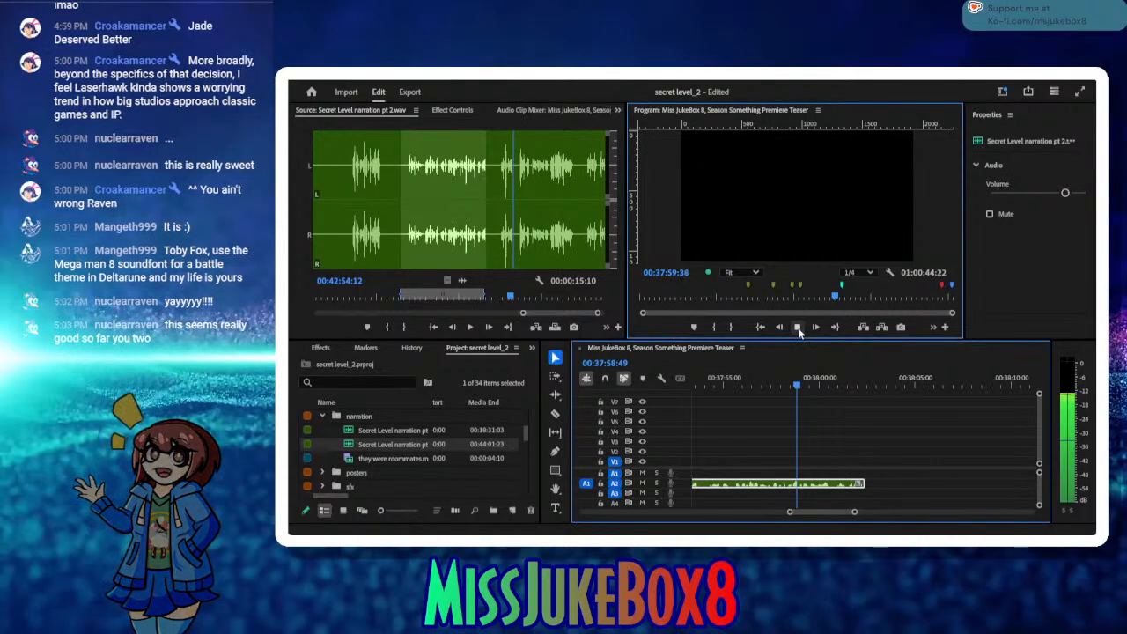
click(798, 328)
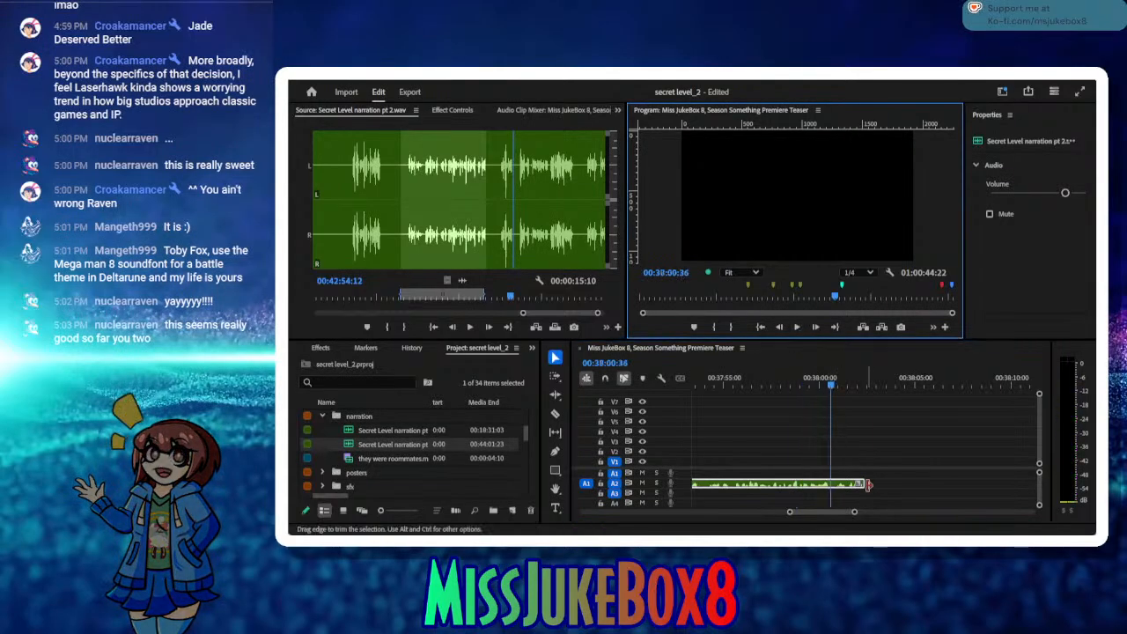
drag(862, 484, 838, 490)
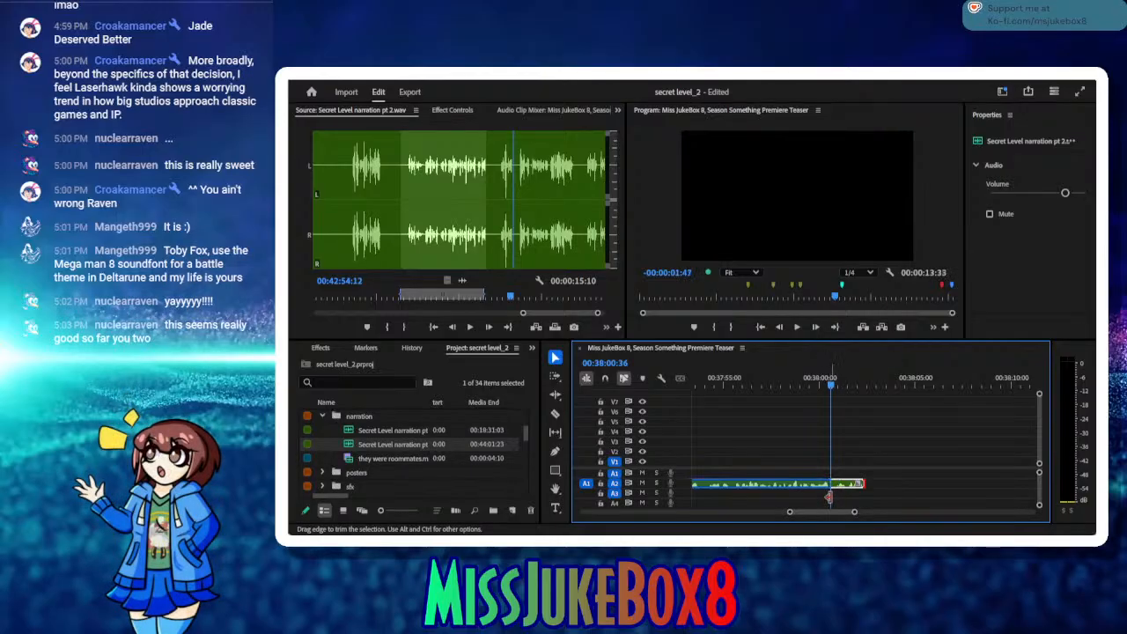
drag(829, 497, 829, 497)
click(883, 485)
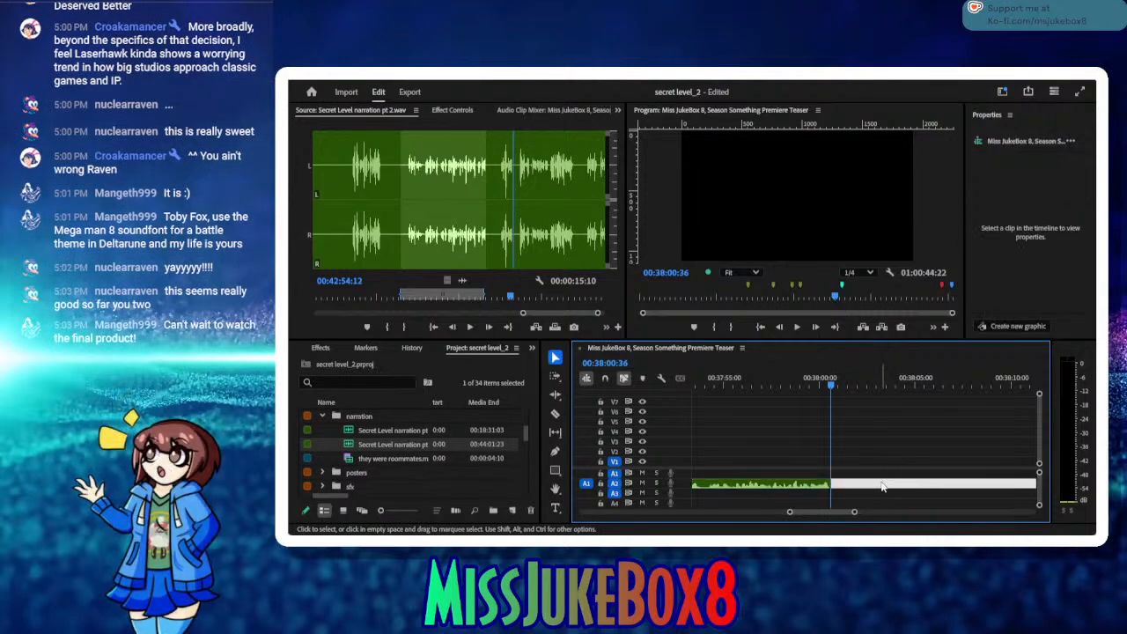
key(ctrl+s)
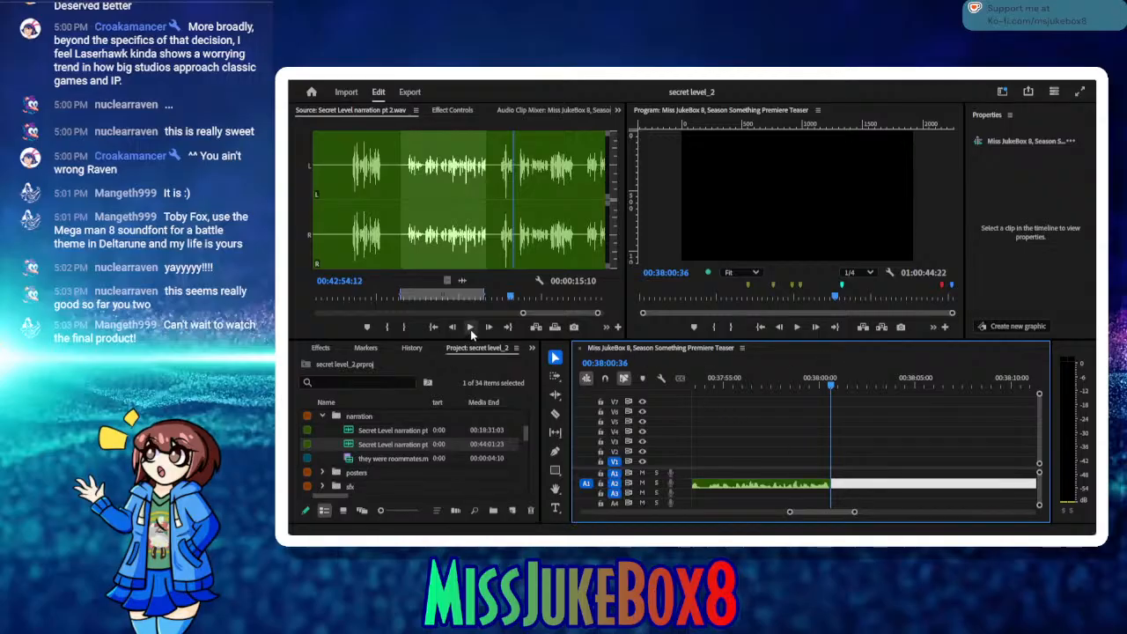
Step: Mark the short retake in the source with In at 00:42:52:02 and Out at 00:42:54:09, auditioning it between the marks
click(470, 327)
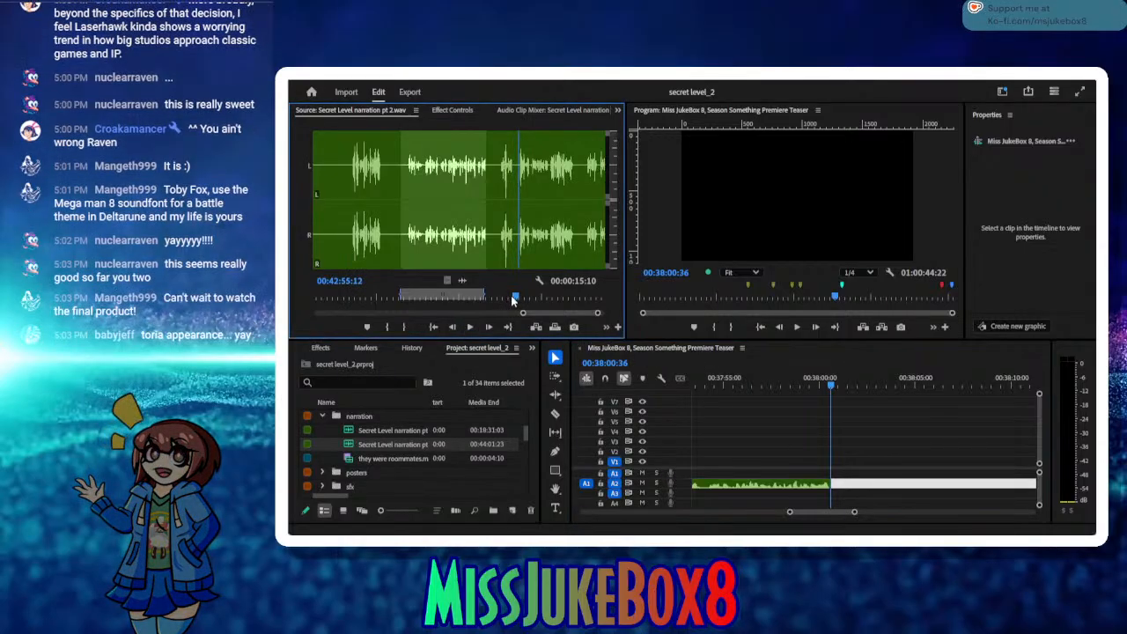
drag(512, 300, 499, 300)
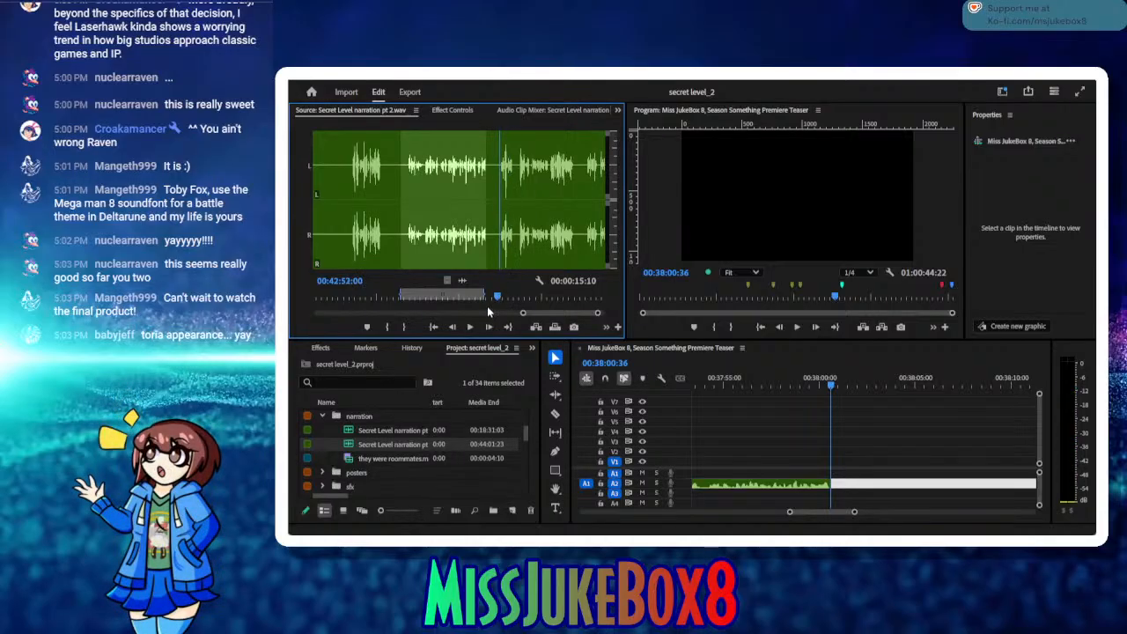
click(385, 328)
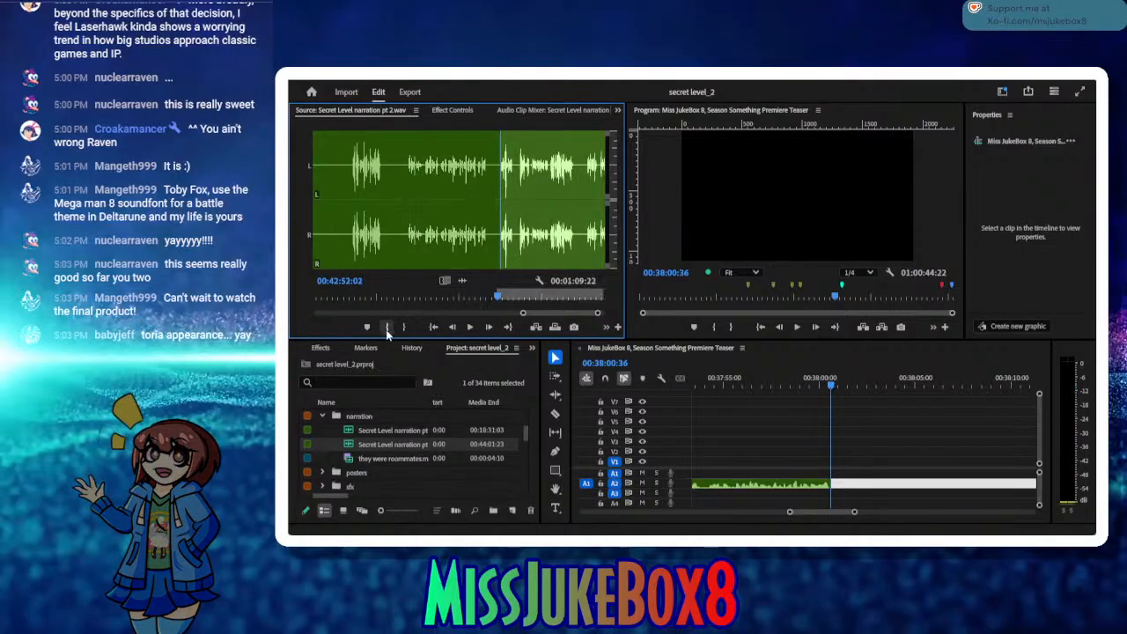
click(467, 331)
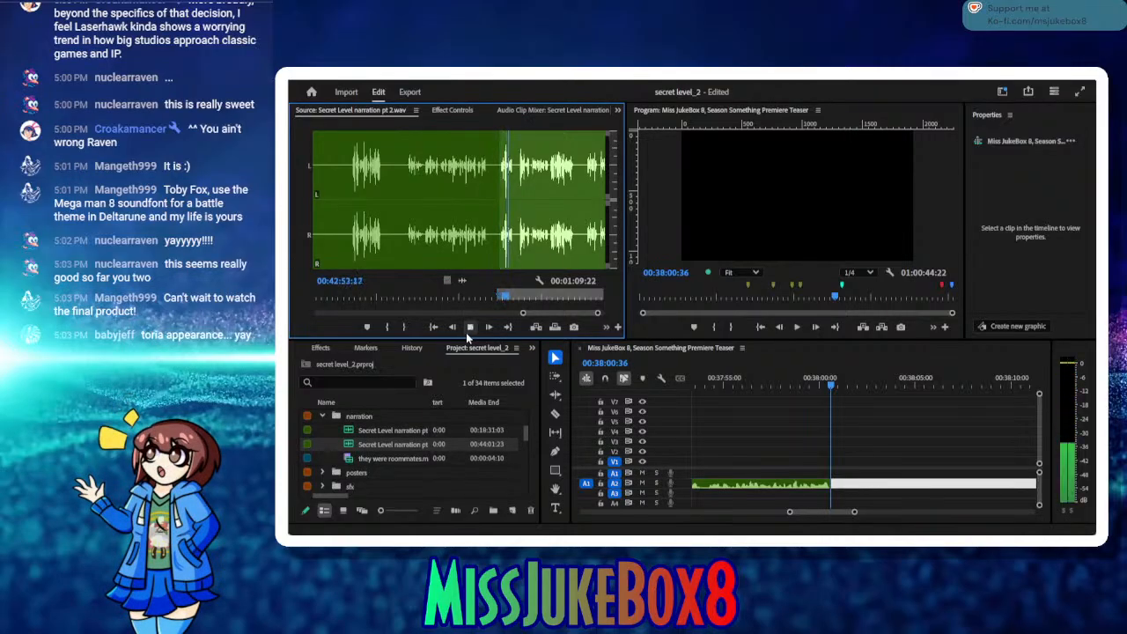
click(469, 328)
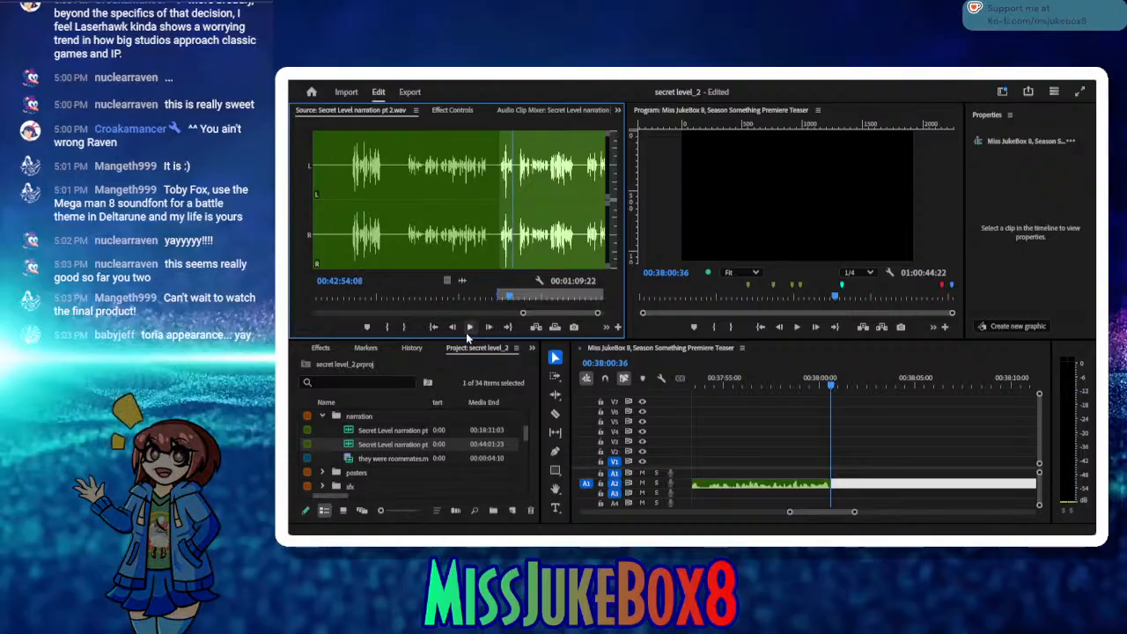
click(405, 328)
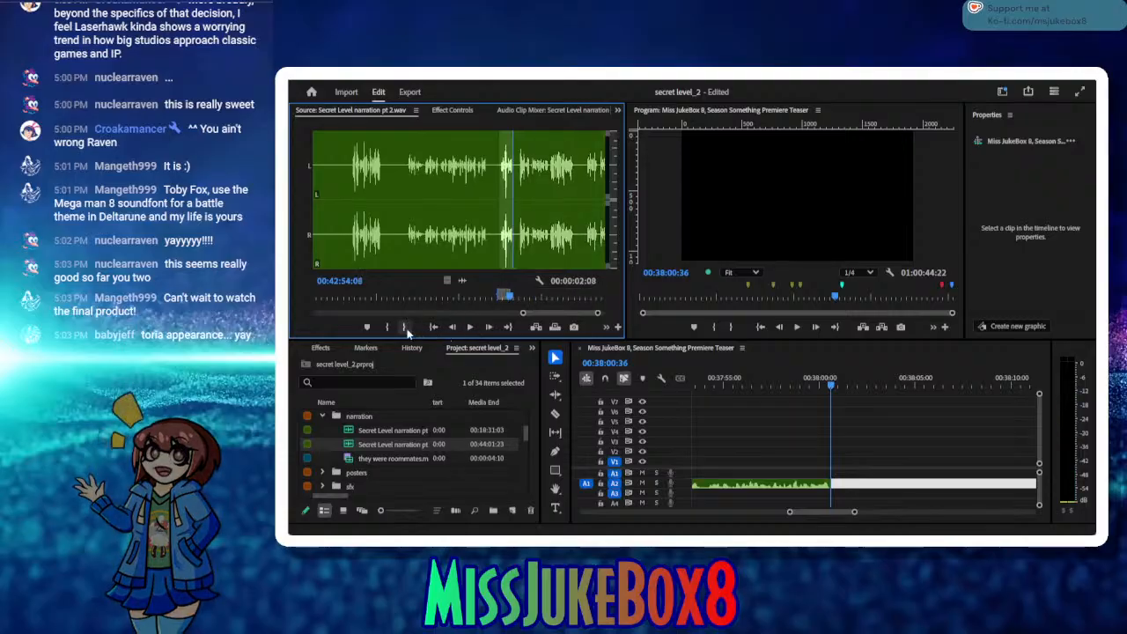
Step: Insert the marked retake on A2 at 00:38:00:43, remove the small gap before it, and save the project
click(832, 386)
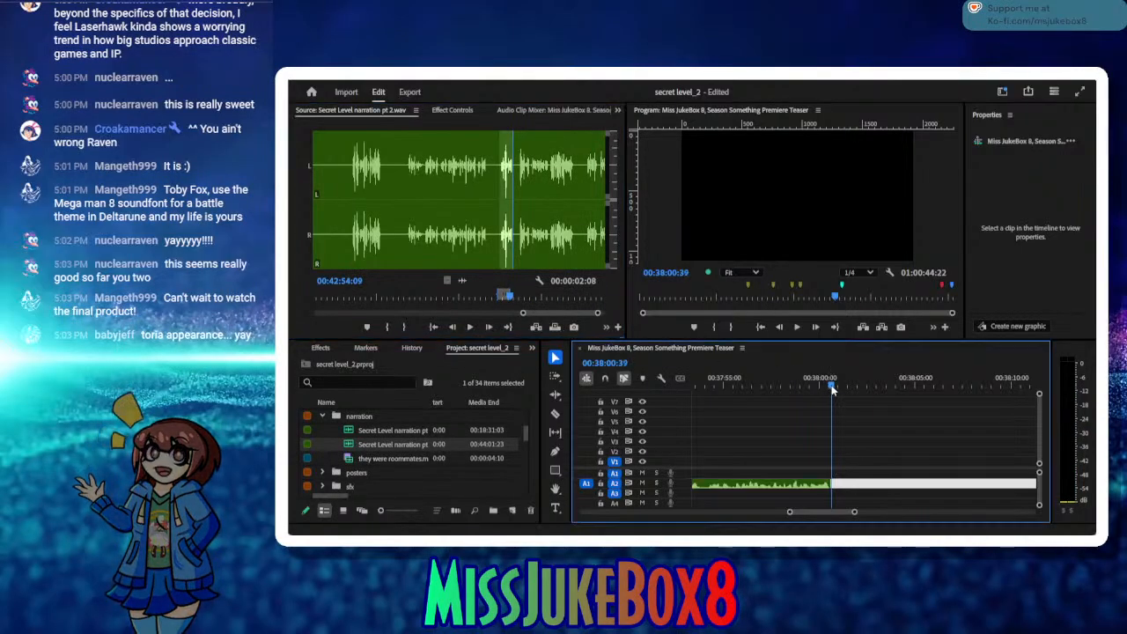
click(536, 327)
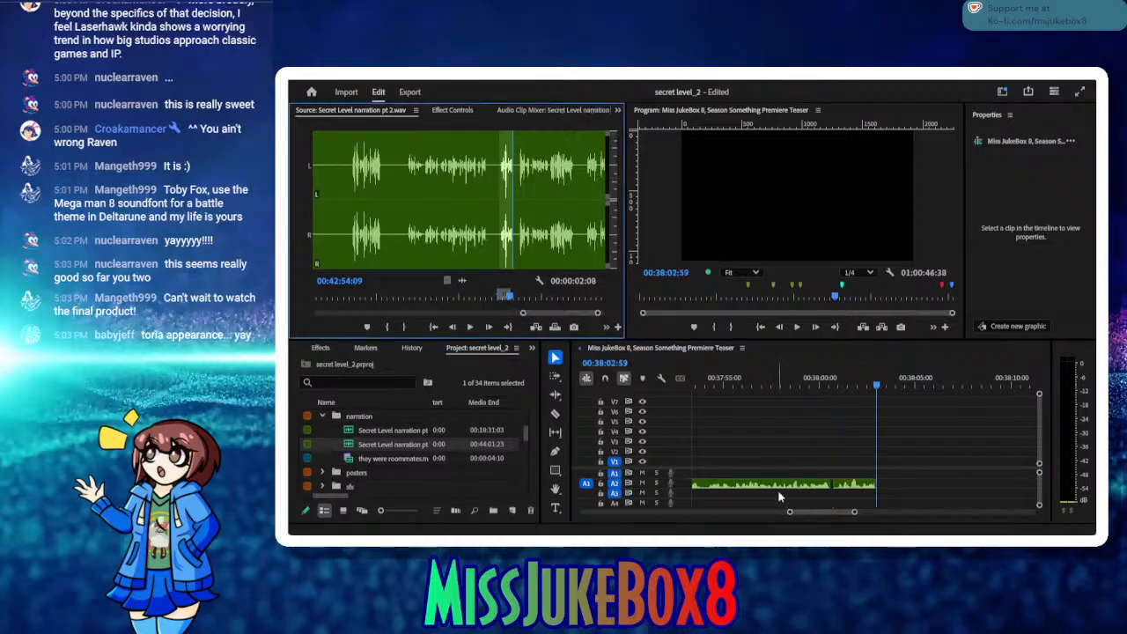
click(833, 485)
key(Delete)
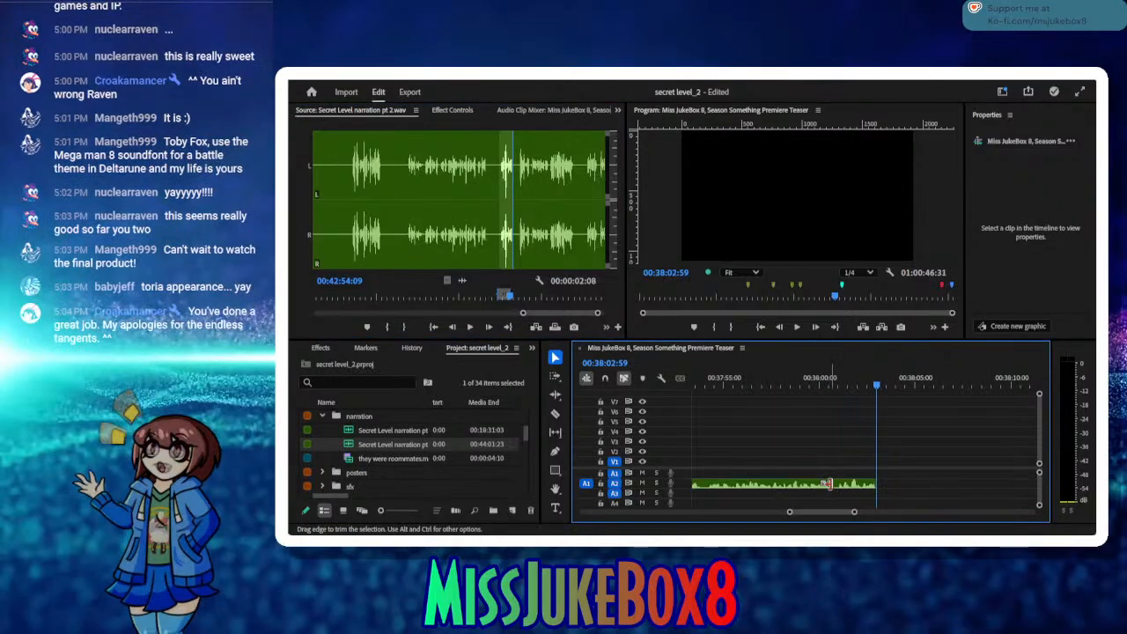
key(ctrl+s)
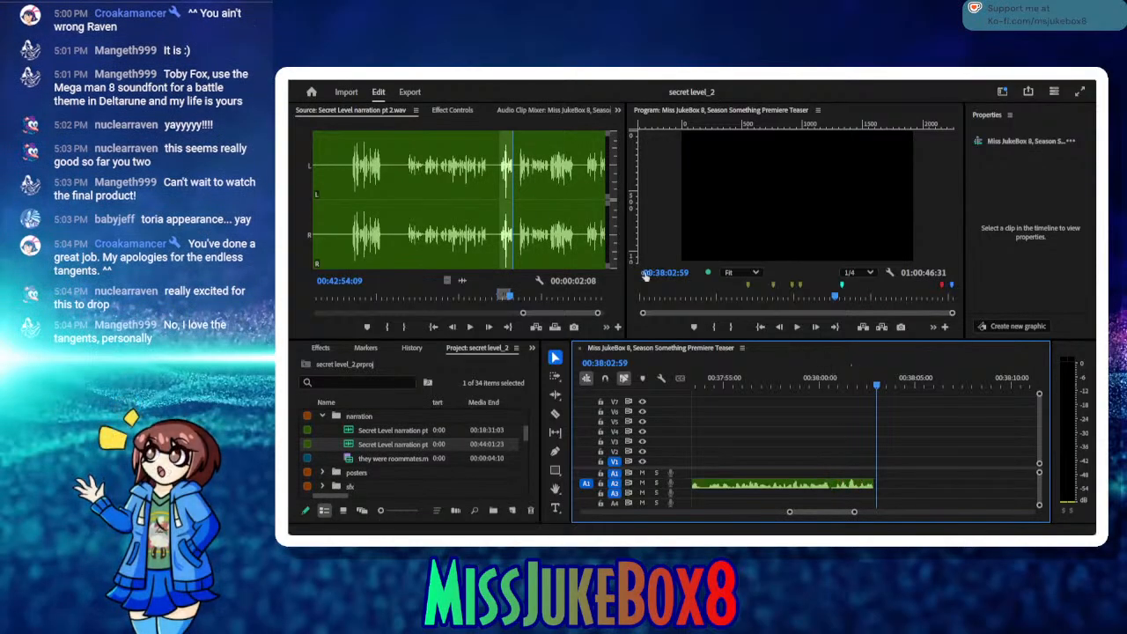
Step: Audition the next take, mark it from 00:42:55:13 to 00:43:05:04, and insert it on A2 at 00:38:02:59
click(475, 329)
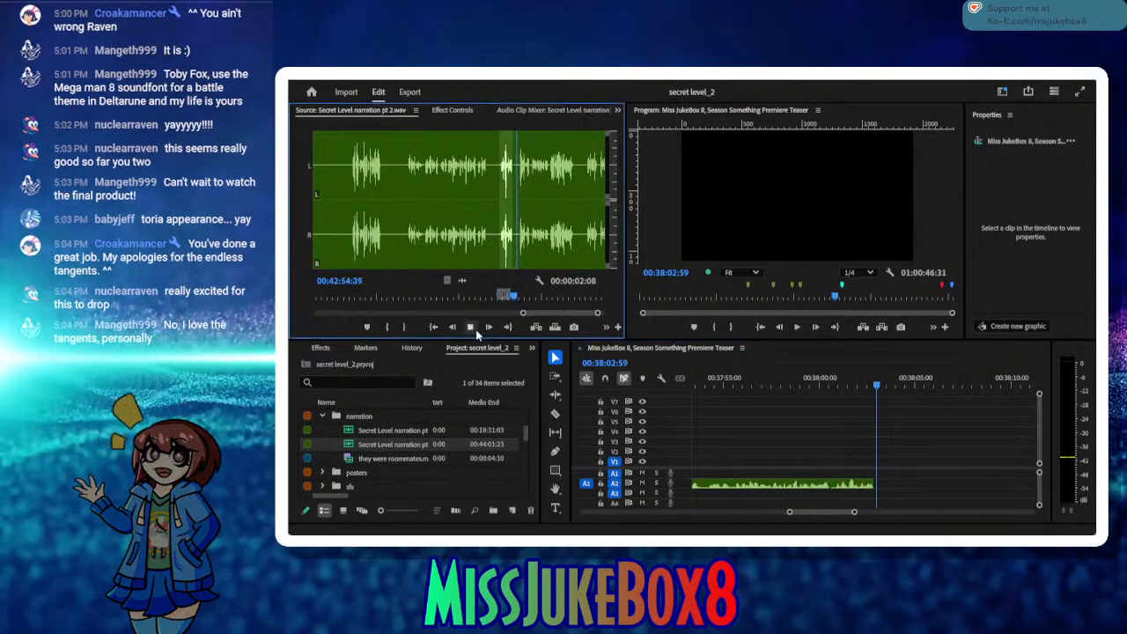
click(386, 327)
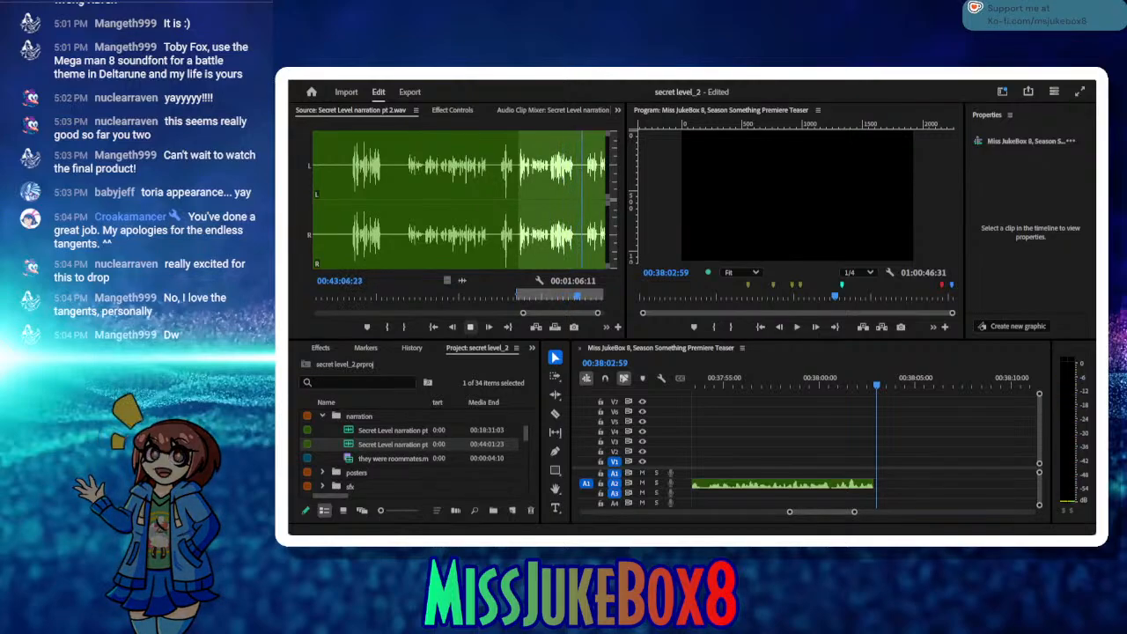
click(582, 295)
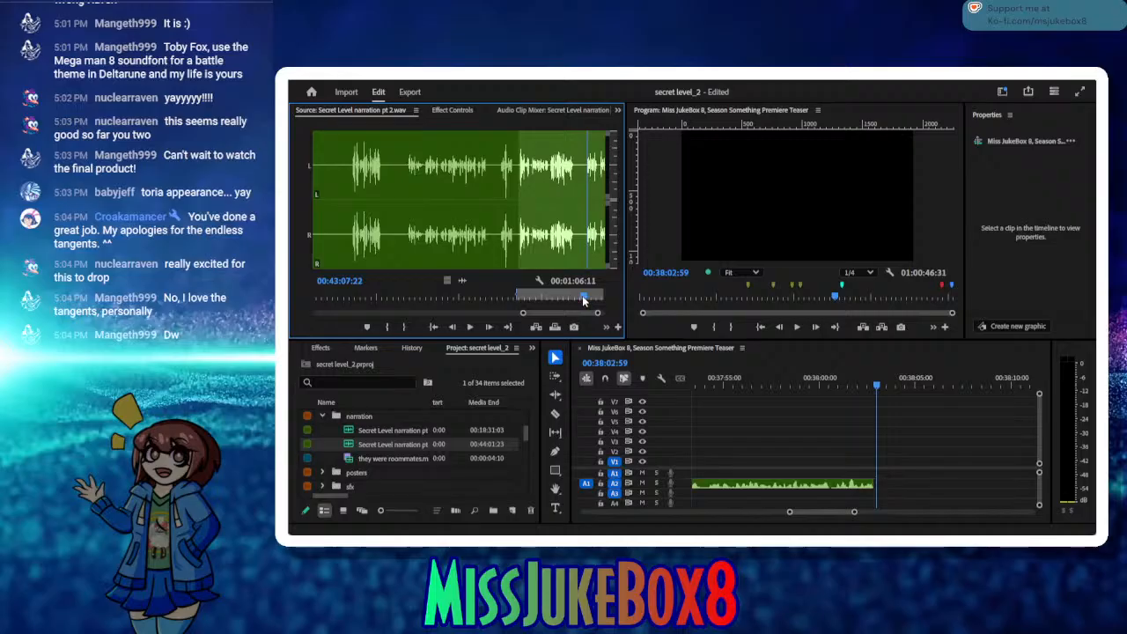
drag(582, 295, 568, 297)
click(404, 327)
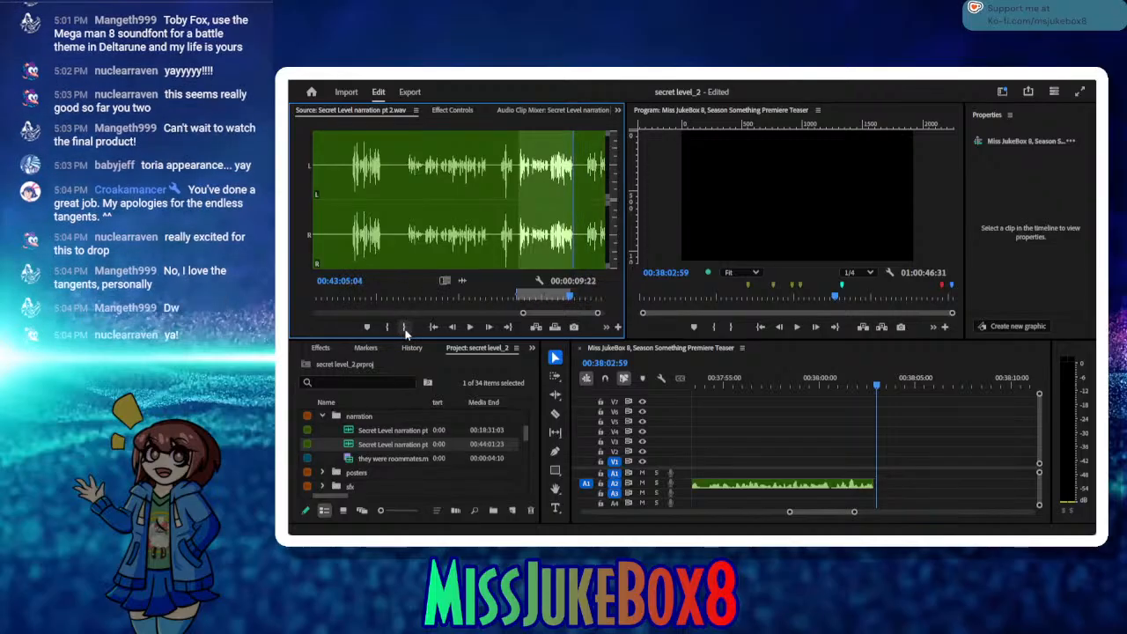
click(535, 327)
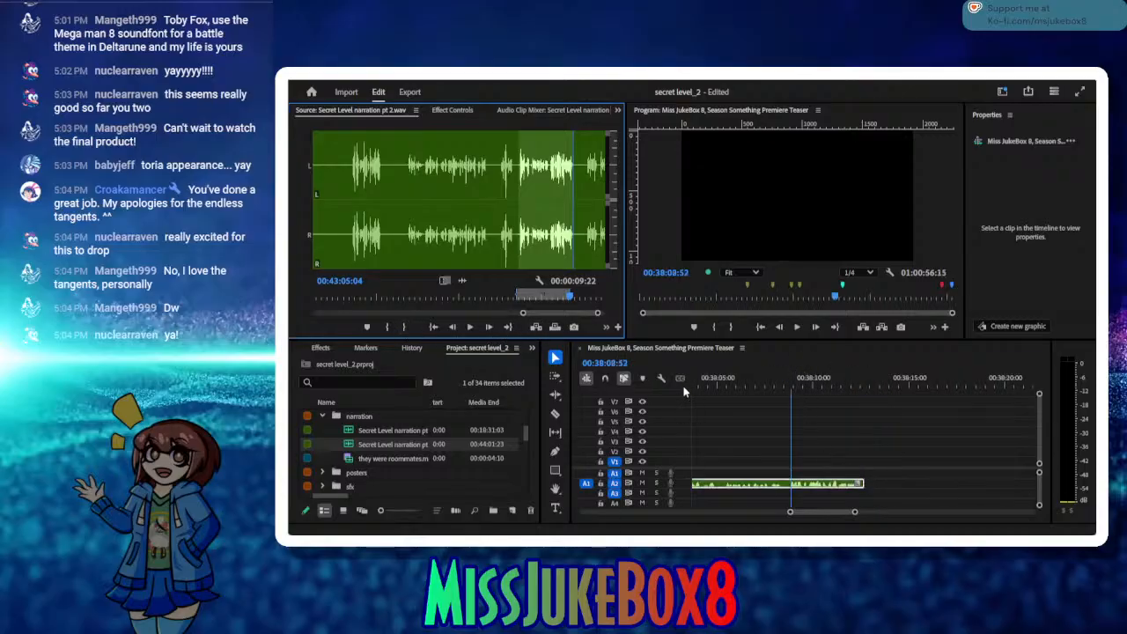
Step: Remove the small gap before the newly inserted clip, move the playhead to the narration's end, and save the project
drag(693, 385, 741, 388)
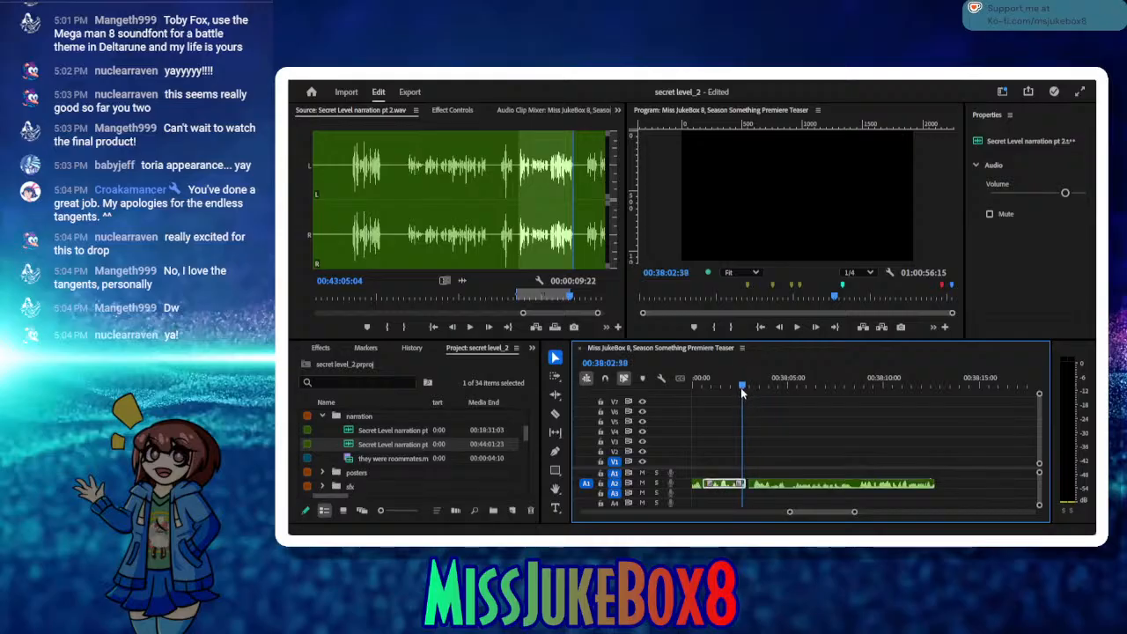
click(747, 482)
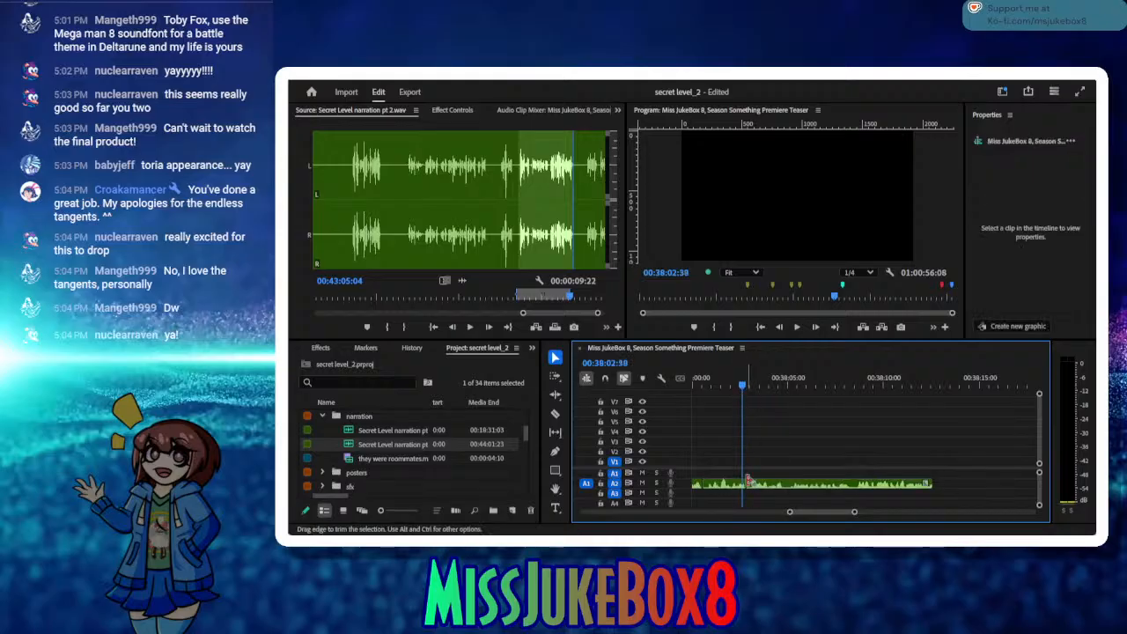
key(Delete)
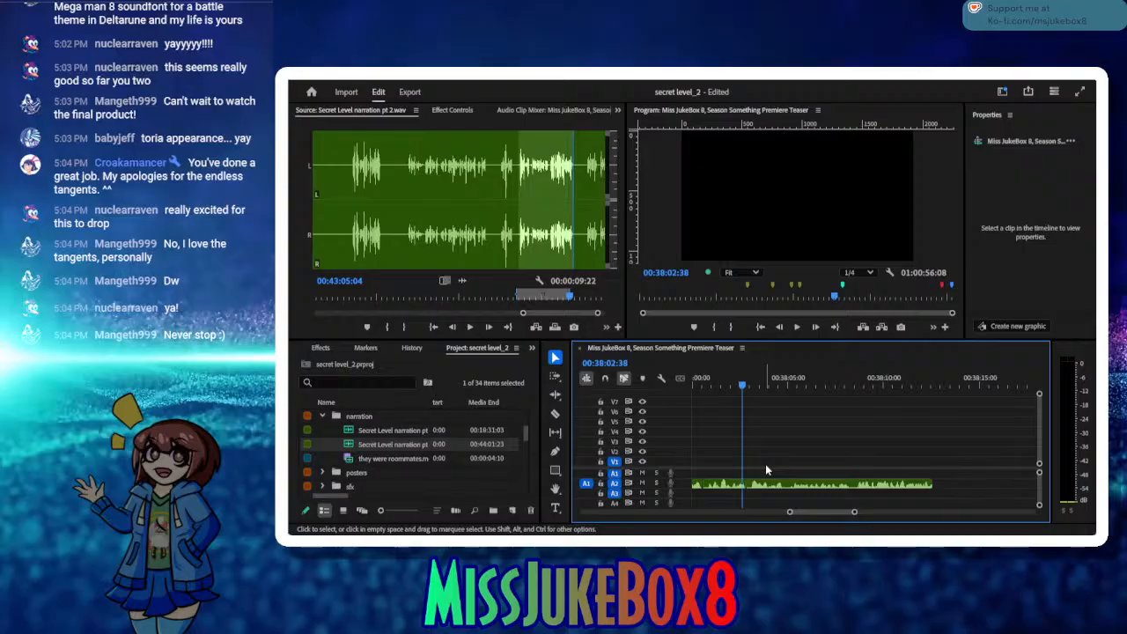
drag(820, 390, 935, 395)
key(ctrl+s)
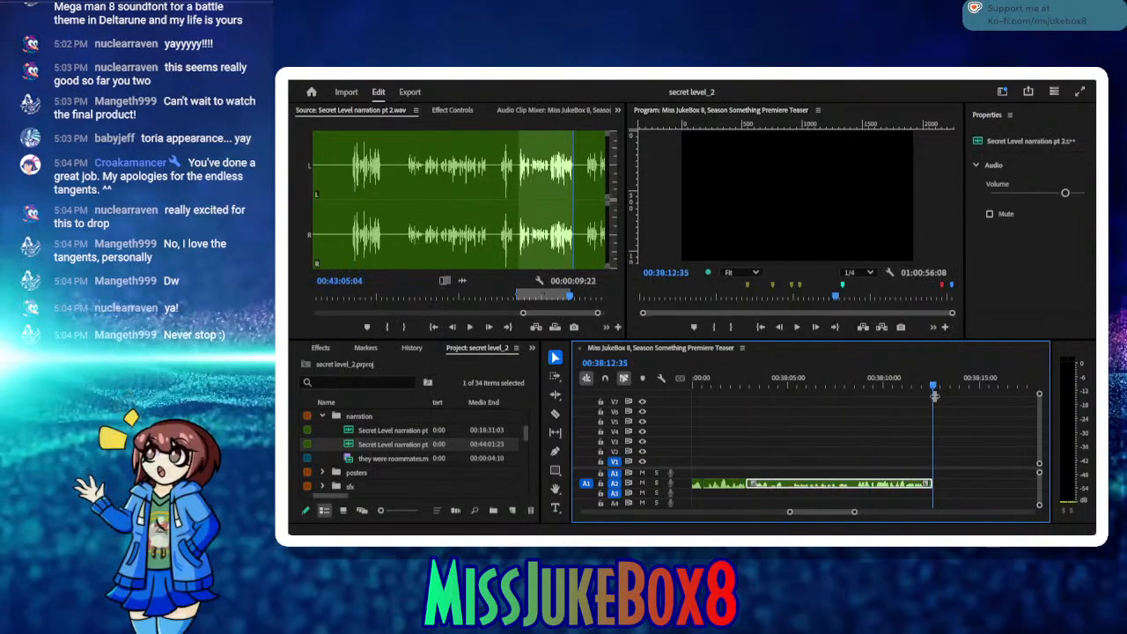
Step: Set the source In point at 00:43:07:13 and audition the line up to 00:43:10:24
click(471, 328)
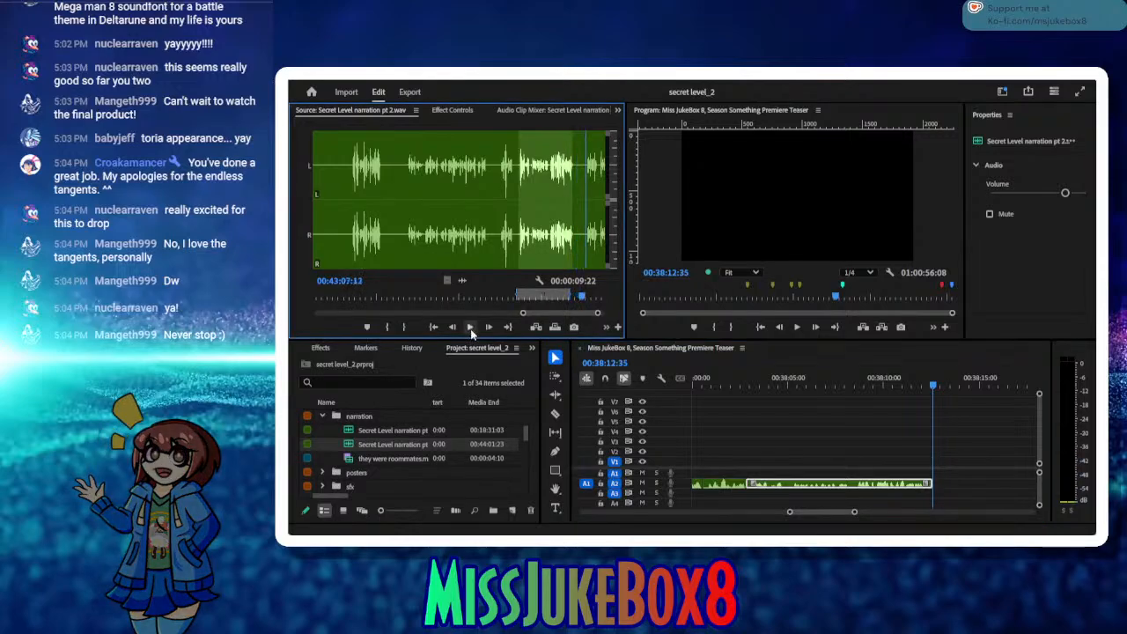
click(471, 328)
click(388, 327)
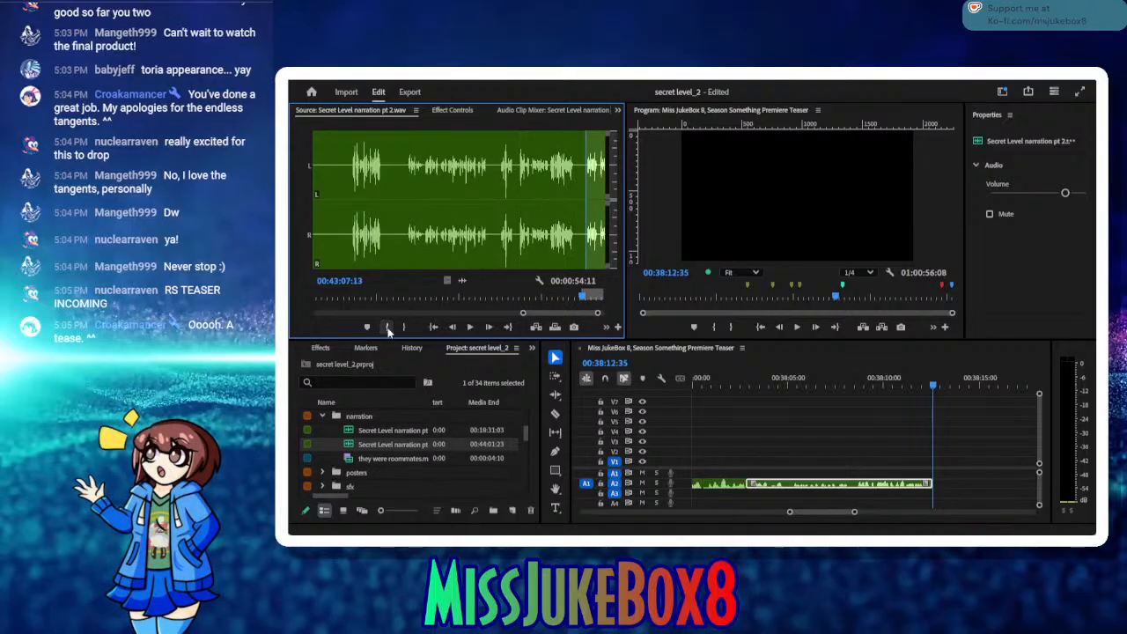
click(470, 328)
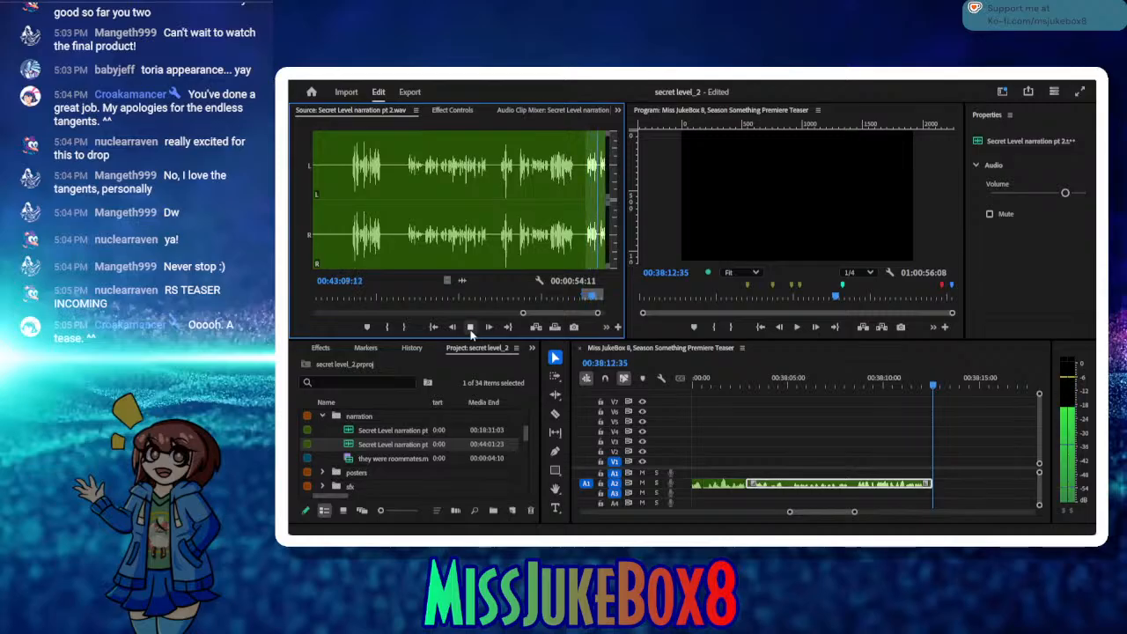
click(470, 327)
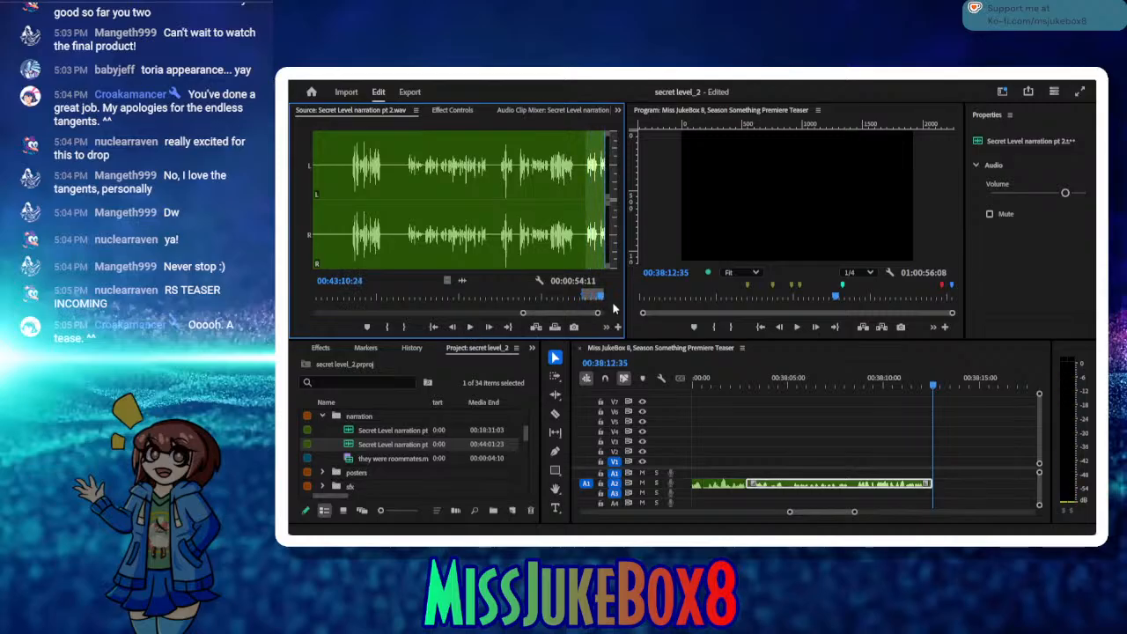
Step: Audition the next line, mark the take from 00:43:16:08 to 00:43:19:25, and insert it on A2 at 00:38:12:35
drag(599, 302, 595, 302)
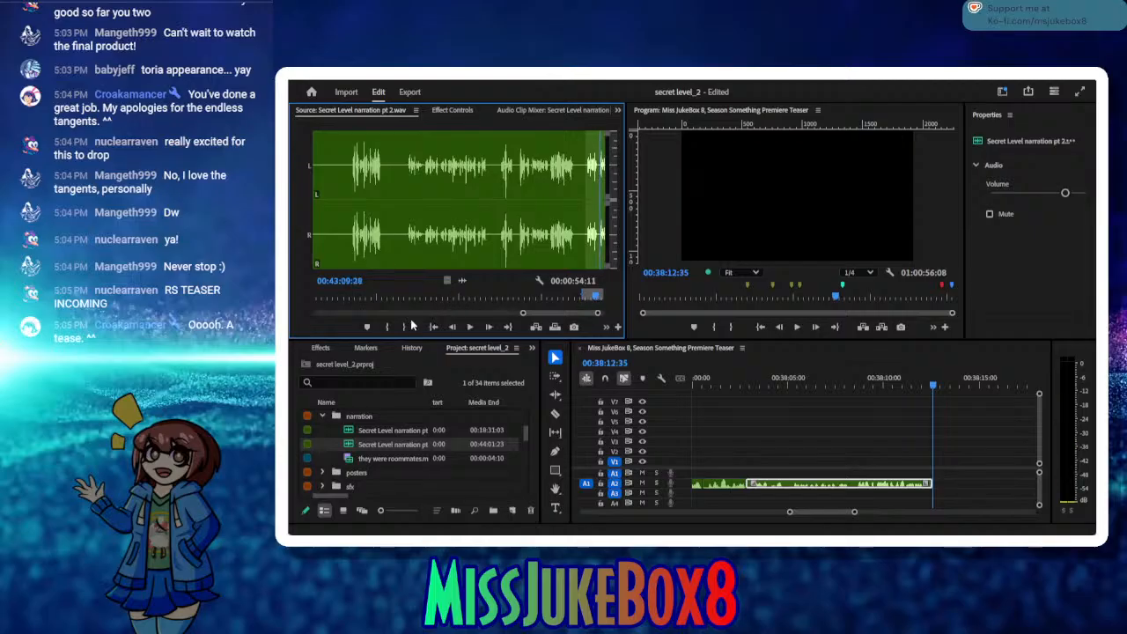
click(388, 328)
click(472, 330)
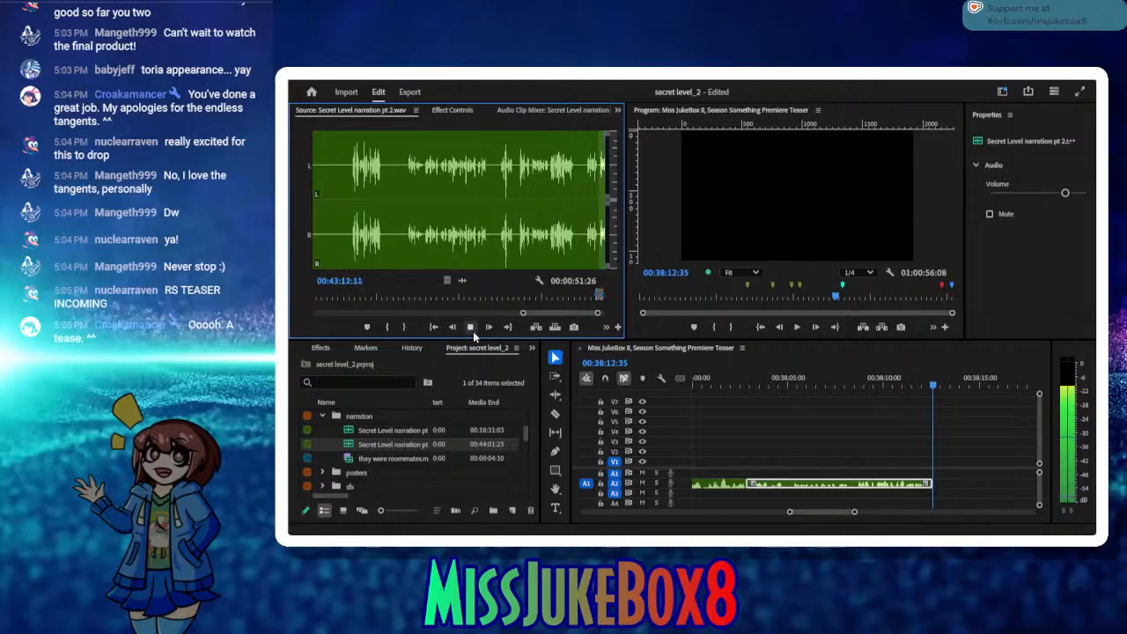
click(473, 332)
click(471, 329)
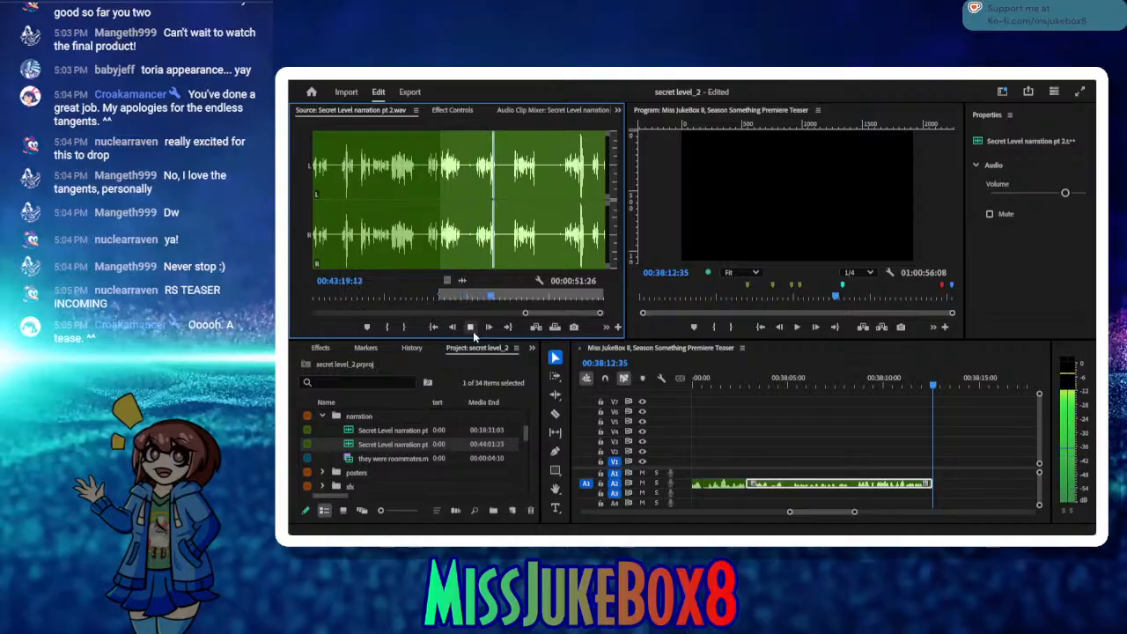
click(471, 326)
click(405, 328)
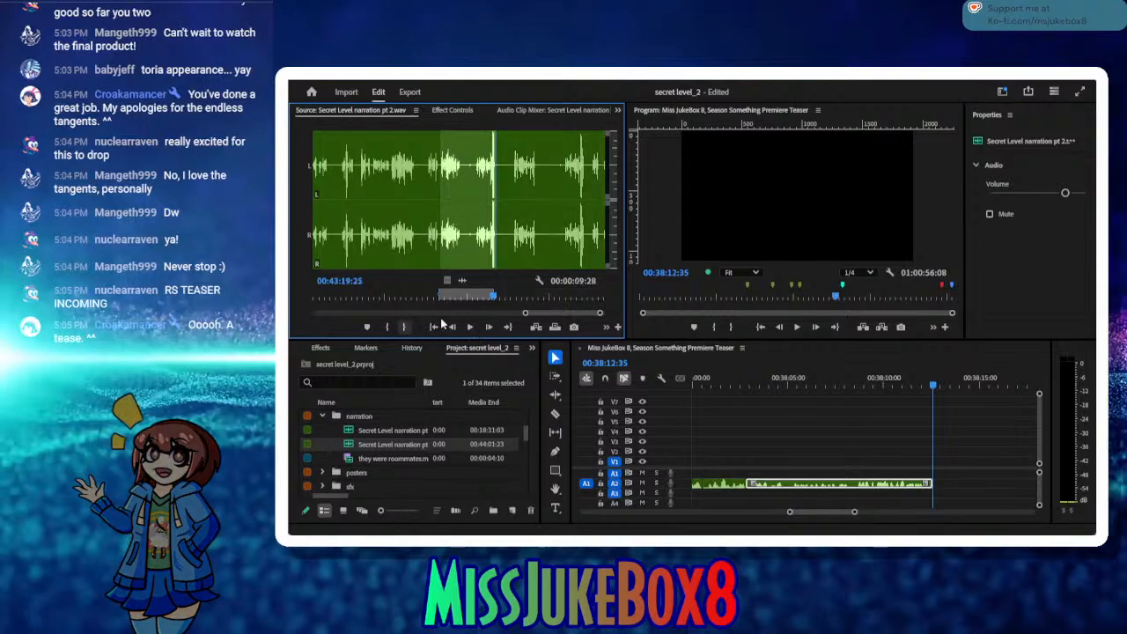
drag(495, 300, 475, 299)
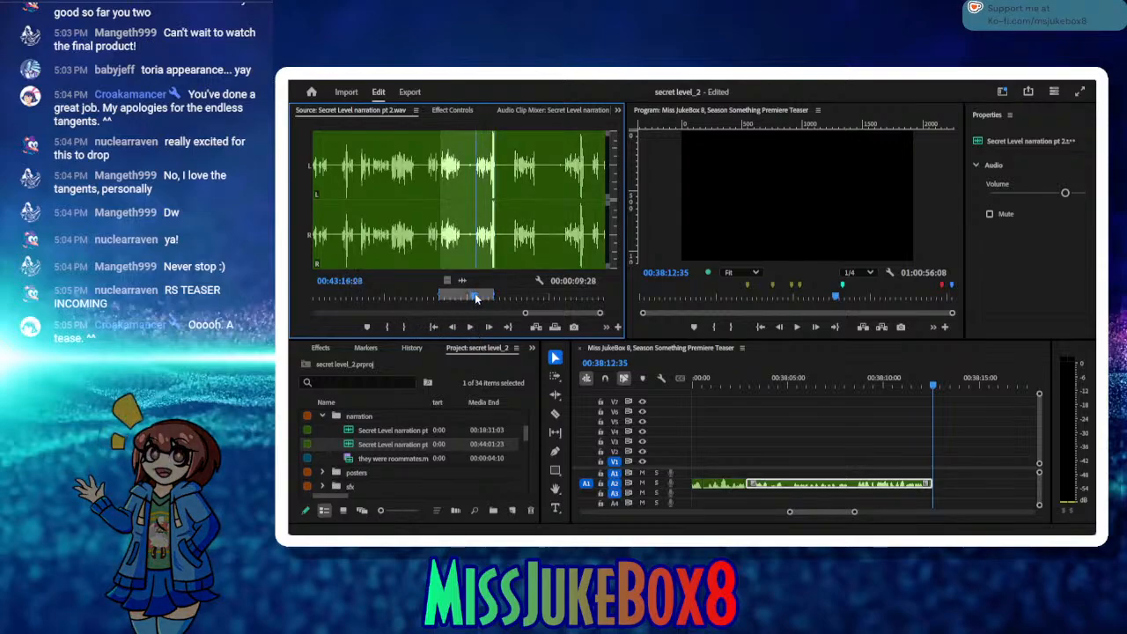
click(387, 327)
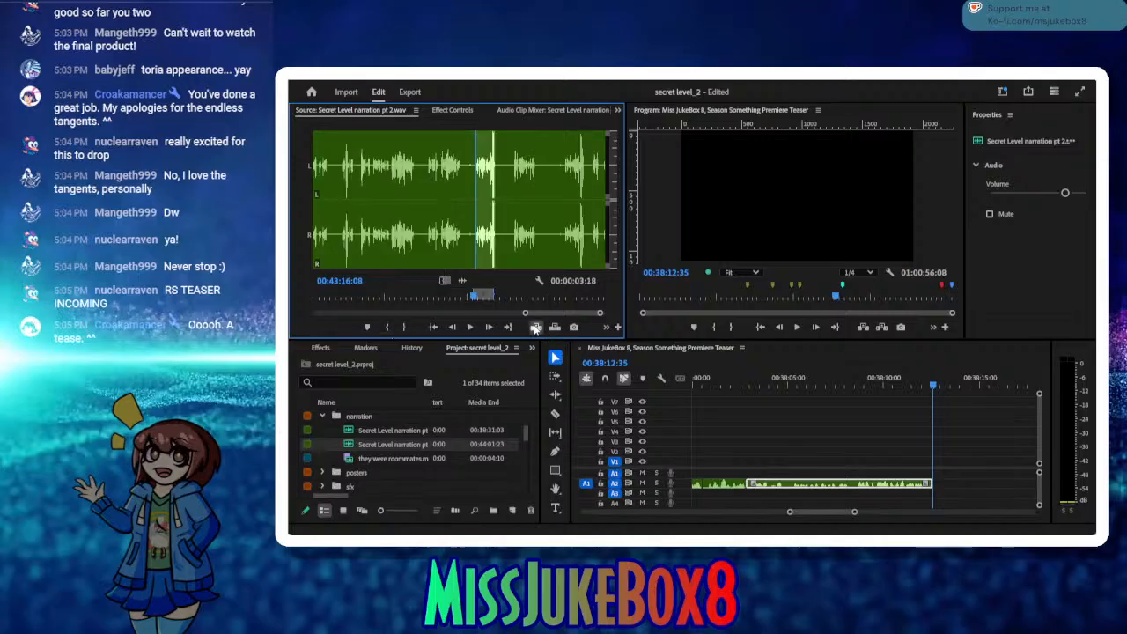
click(535, 327)
Step: Audition the following retakes and mark the source from 00:43:32:09 to 00:43:35:23
click(471, 326)
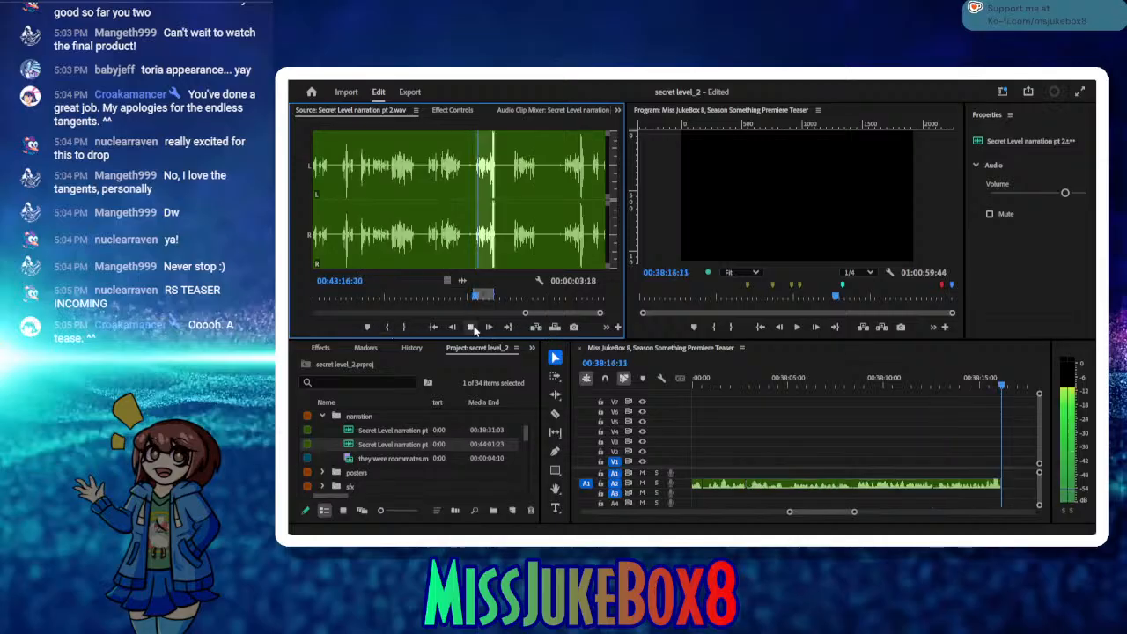
click(472, 328)
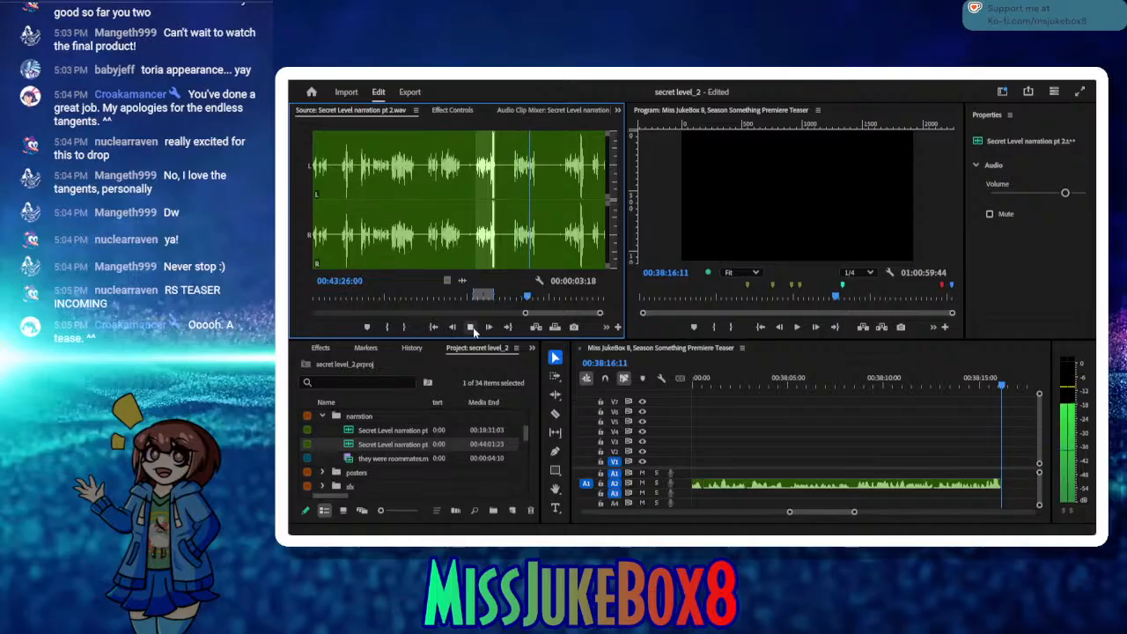
click(470, 327)
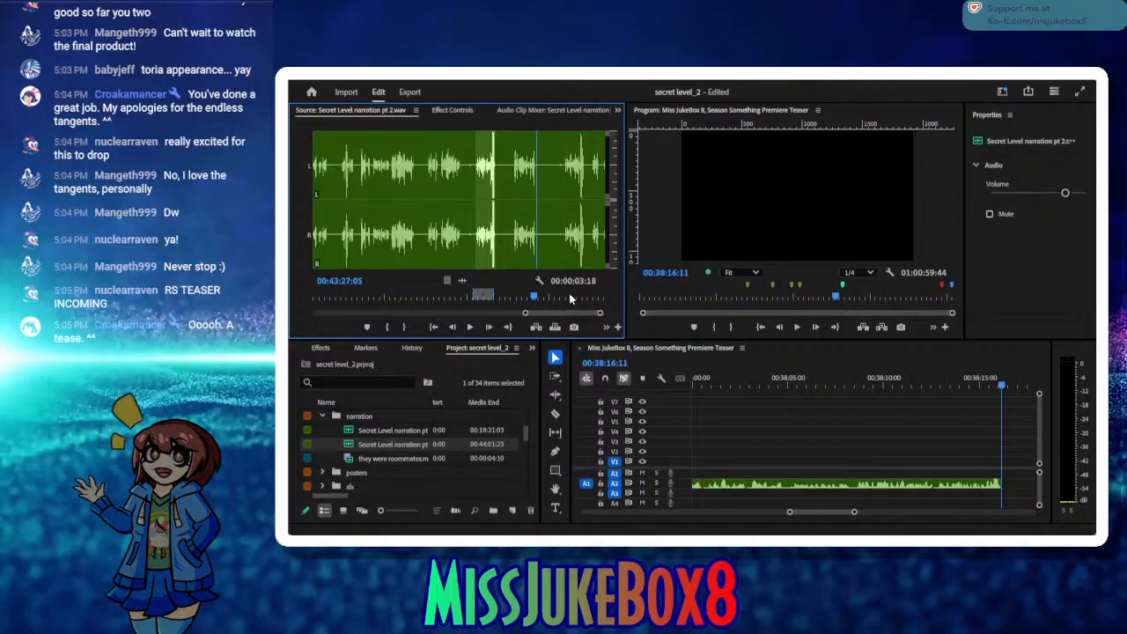
drag(537, 302, 566, 300)
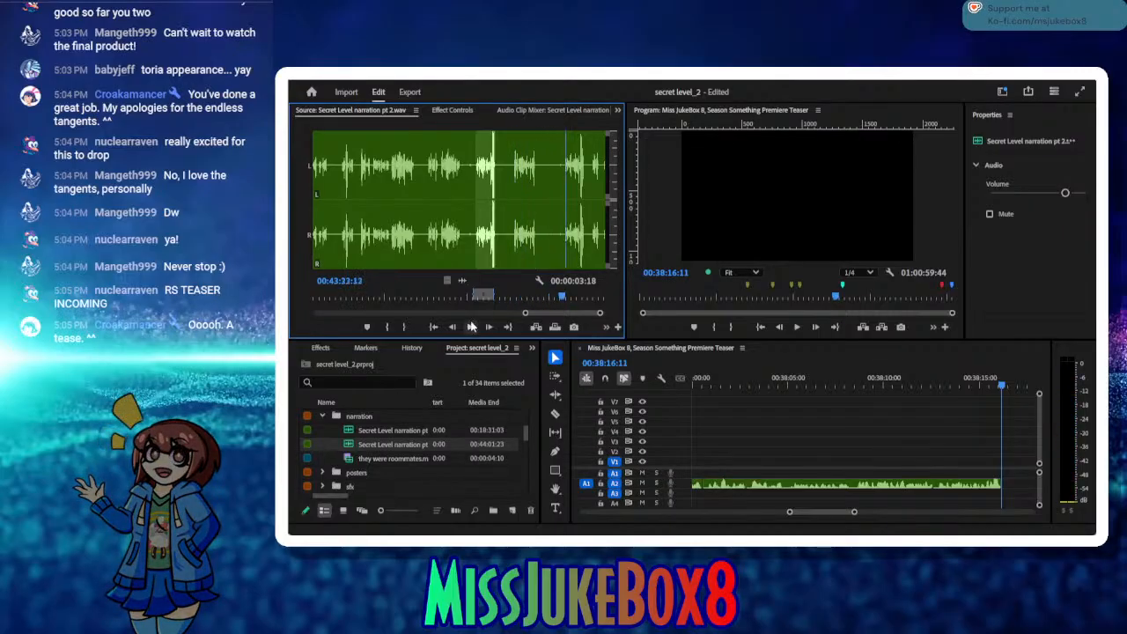
click(471, 327)
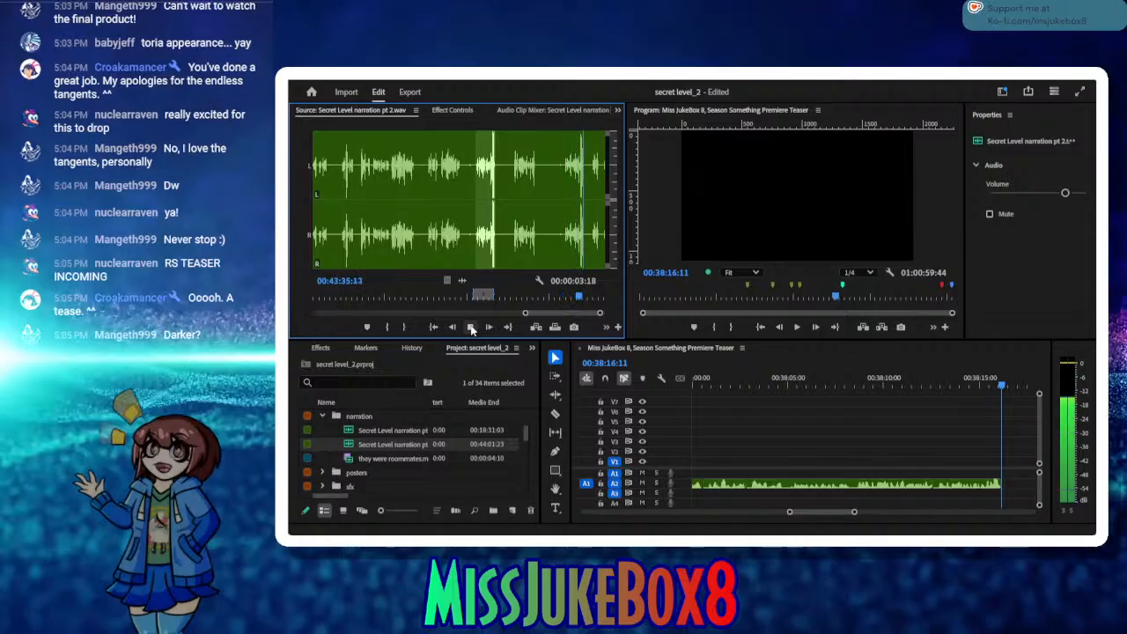
click(472, 328)
click(403, 327)
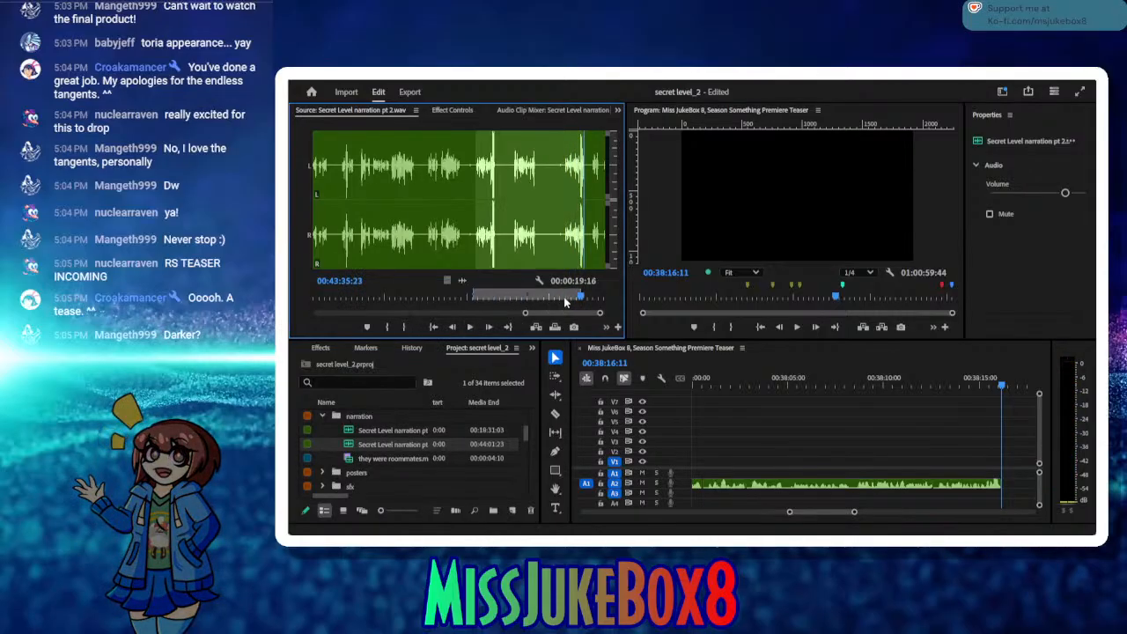
drag(578, 301, 561, 301)
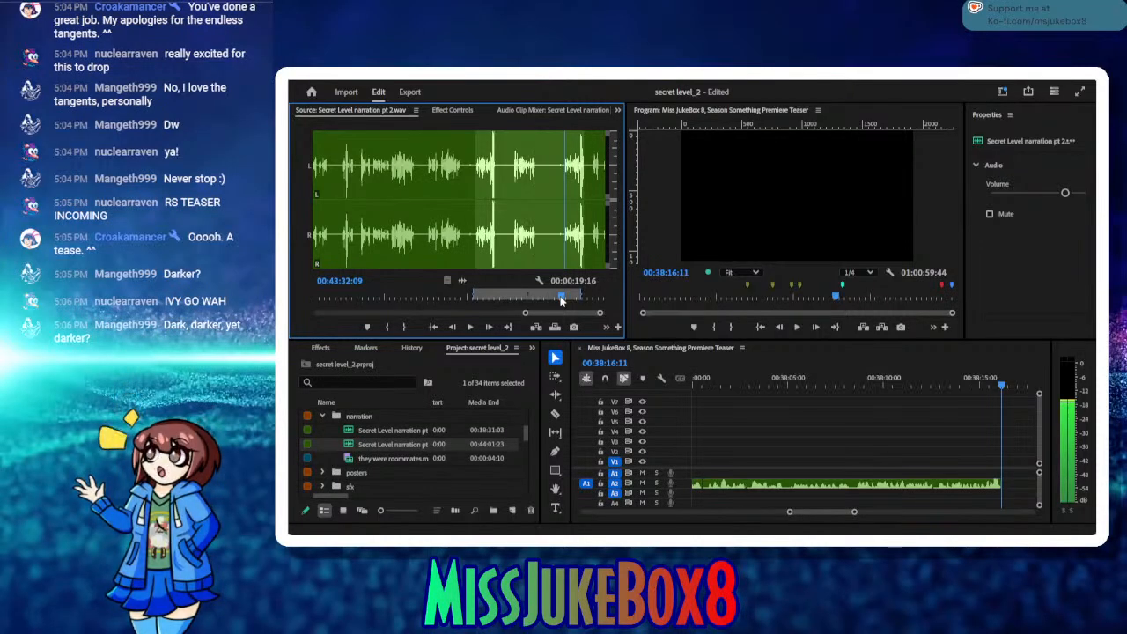
click(387, 327)
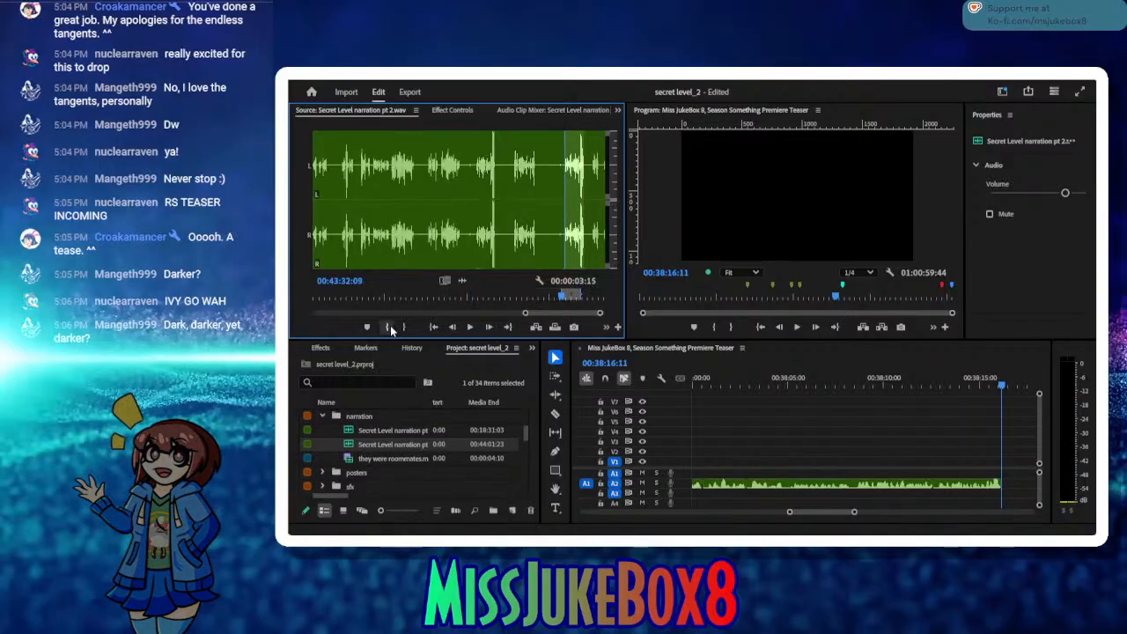
Step: Delete the last narration clip on A2 and insert the marked retake in its place
click(966, 489)
key(Delete)
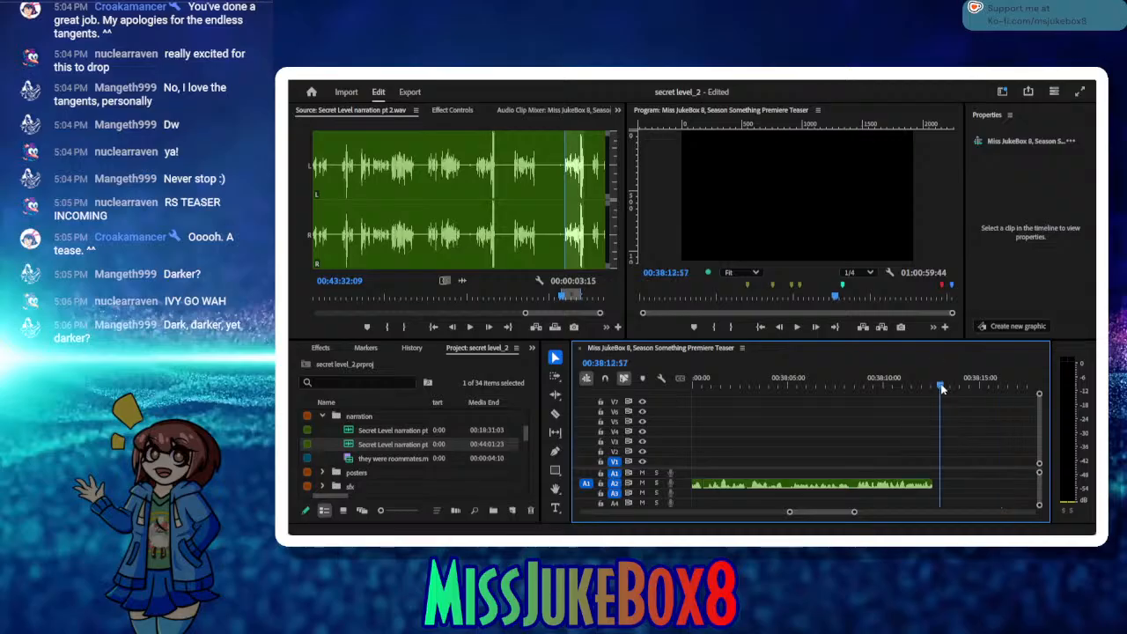
click(937, 388)
key(ctrl+v)
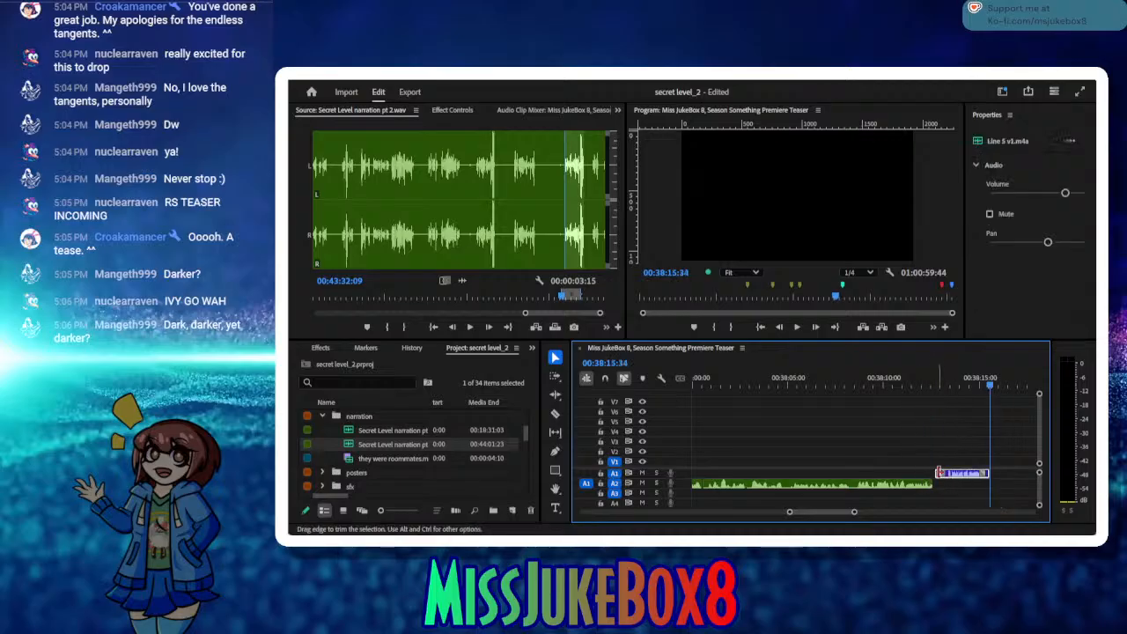
key(ctrl+z)
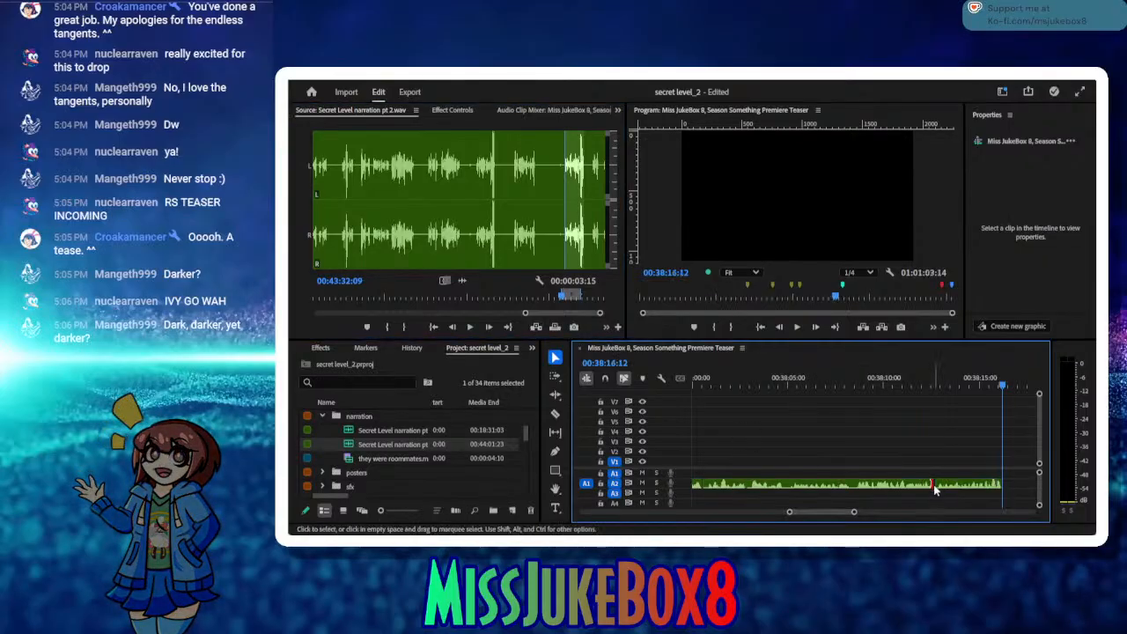
Step: Remove the small gap before the new retake, save the project, and move the playhead to 00:38:16:11
key(Delete)
click(955, 387)
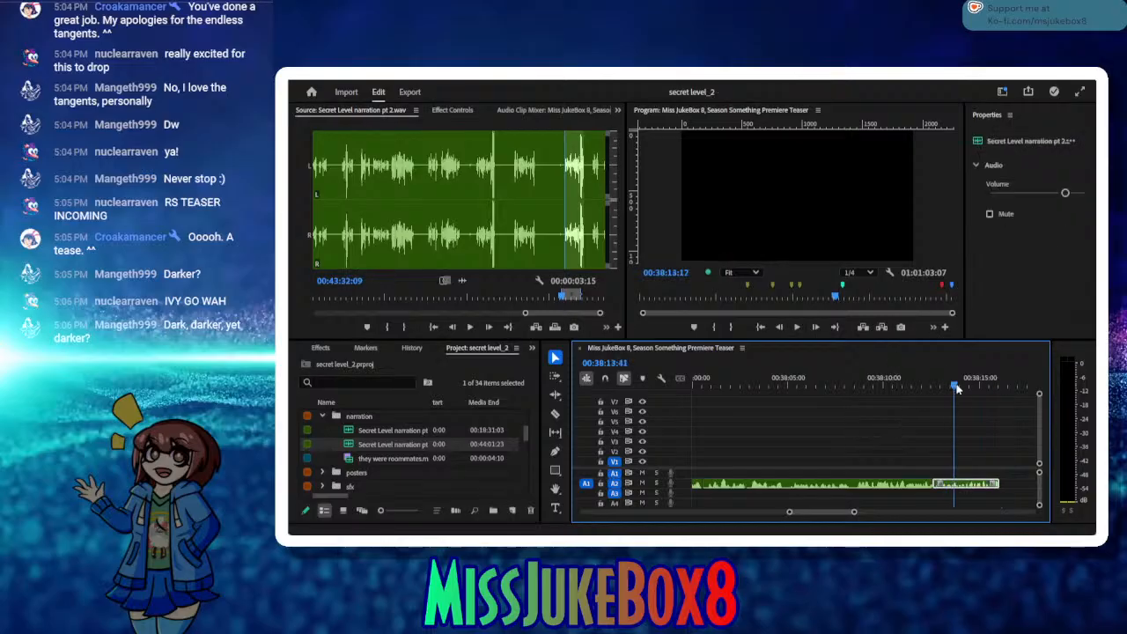
drag(957, 388, 1000, 389)
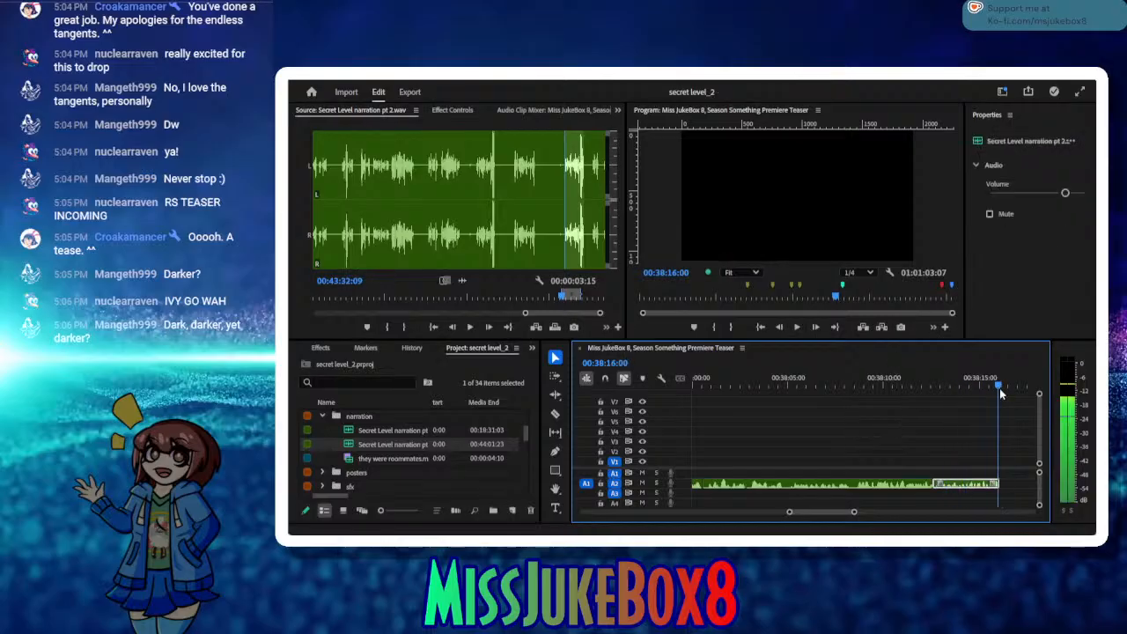
Step: Audition the next line, mark it from 00:43:37:04 to 00:43:38:17, and insert it on A2 at 00:38:16:11
click(509, 326)
click(472, 327)
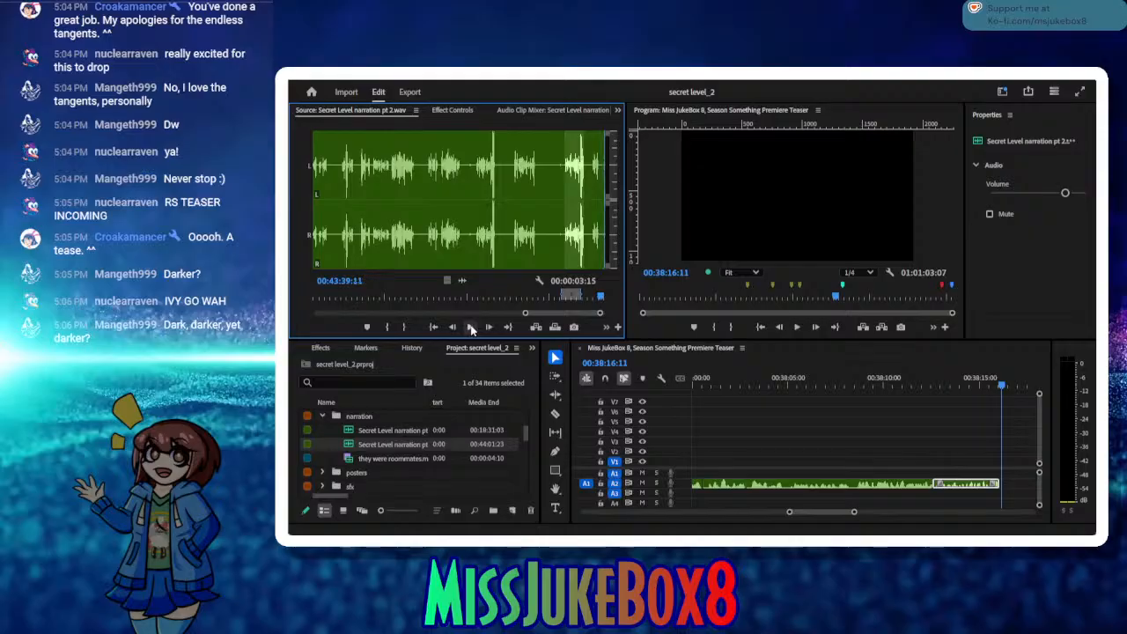
drag(601, 301, 598, 299)
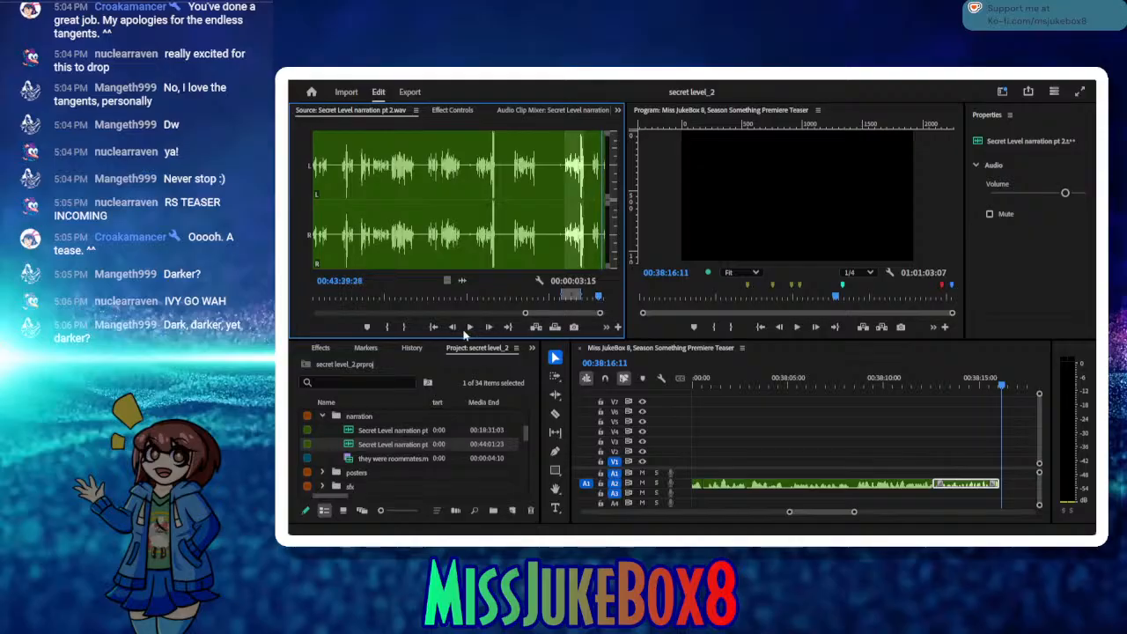
click(469, 327)
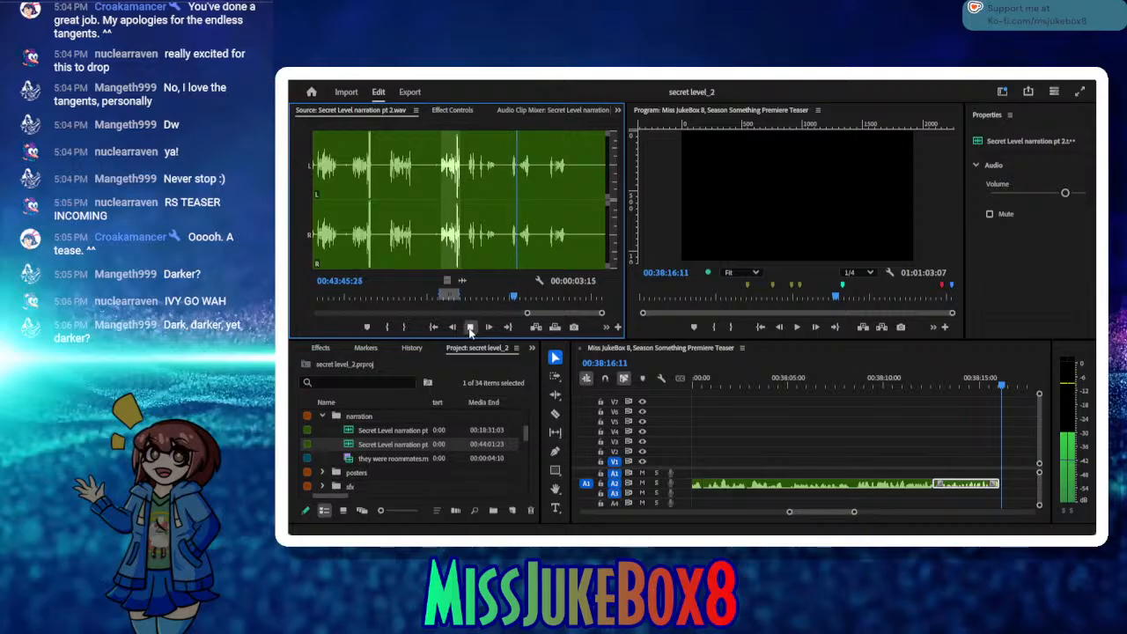
click(471, 329)
drag(510, 299, 467, 299)
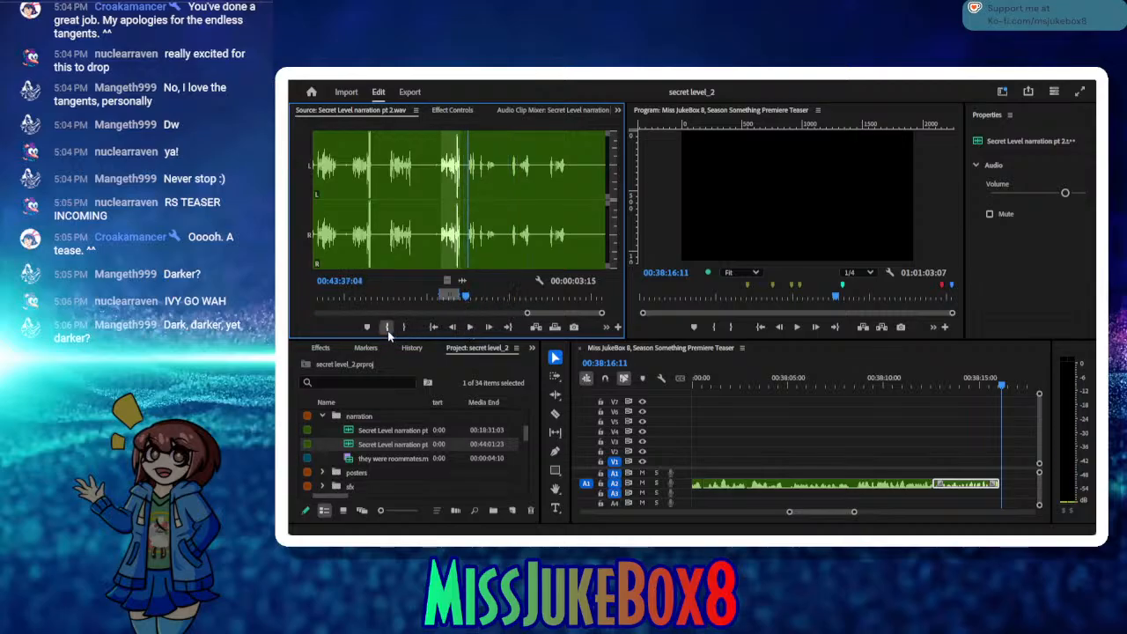
click(387, 329)
click(470, 327)
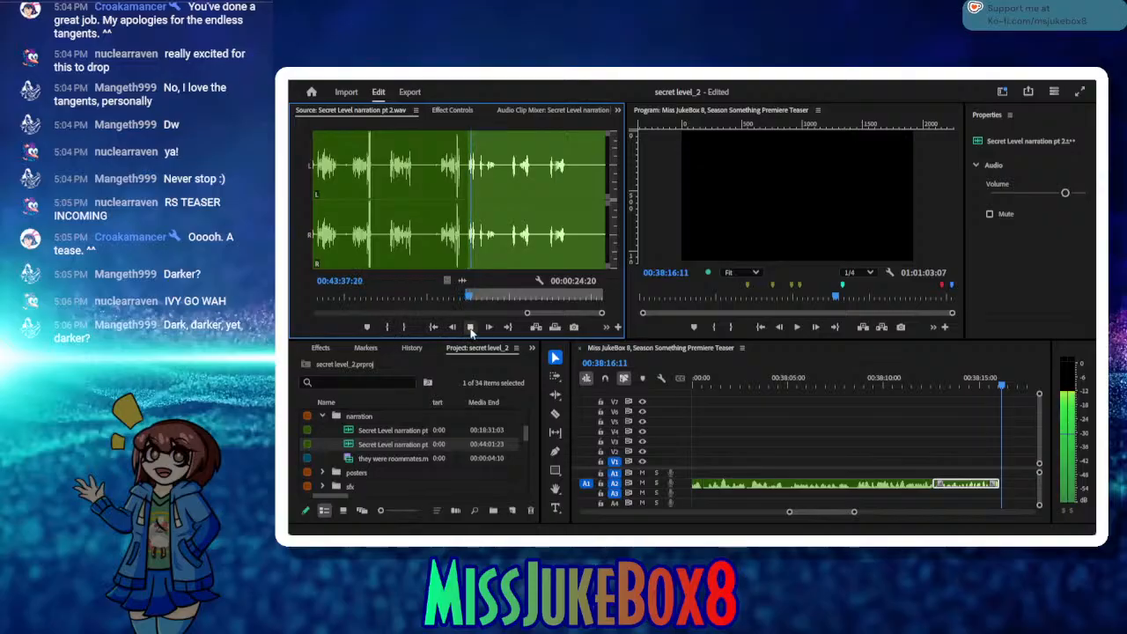
click(405, 328)
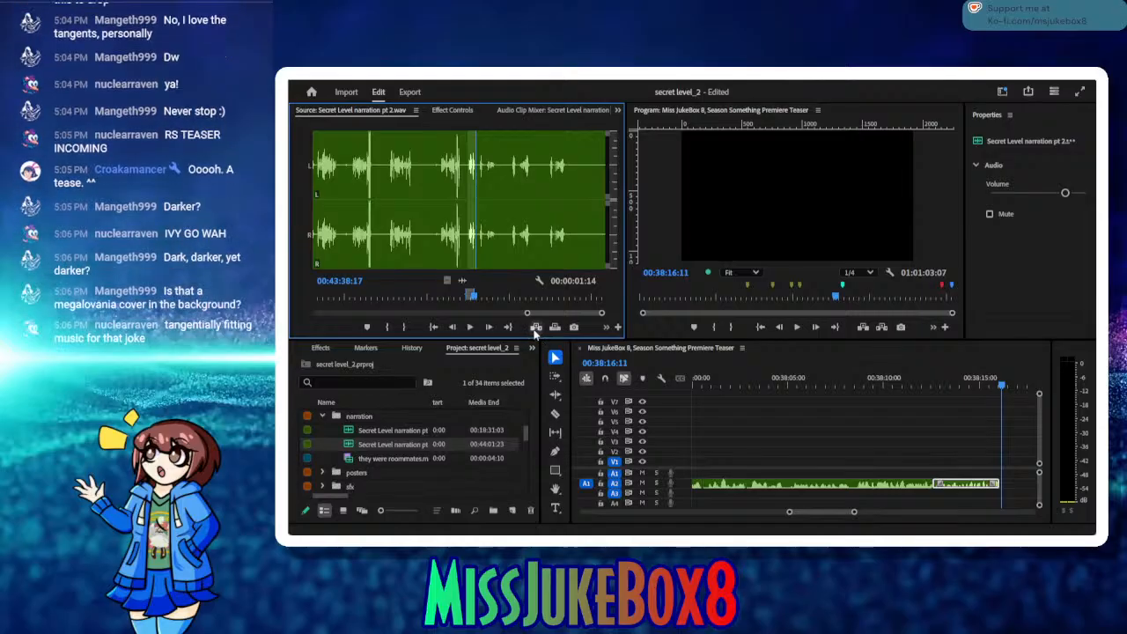
click(537, 328)
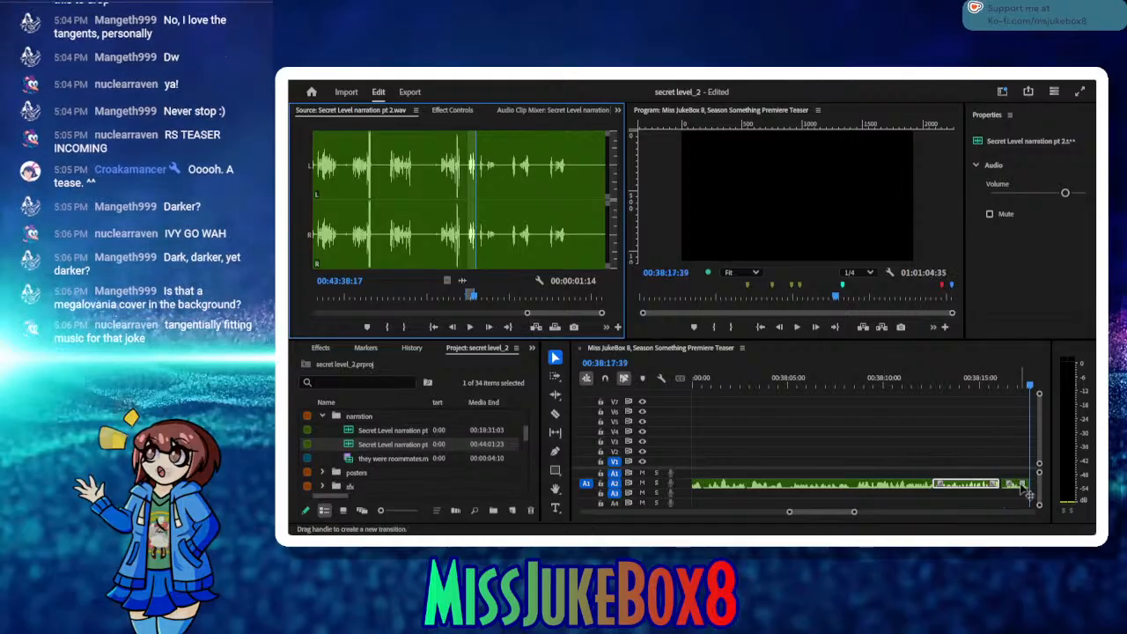
Step: Try to shift the newly inserted A2 clip slightly earlier against the preceding clip
drag(1017, 489, 1019, 491)
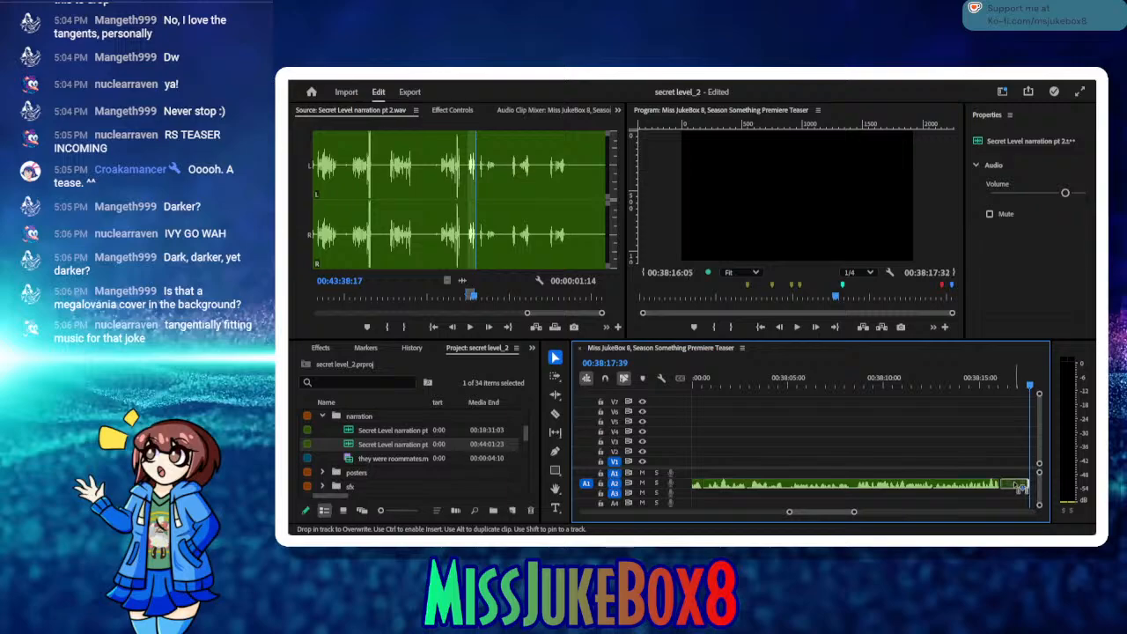
drag(1019, 485, 1019, 485)
click(991, 443)
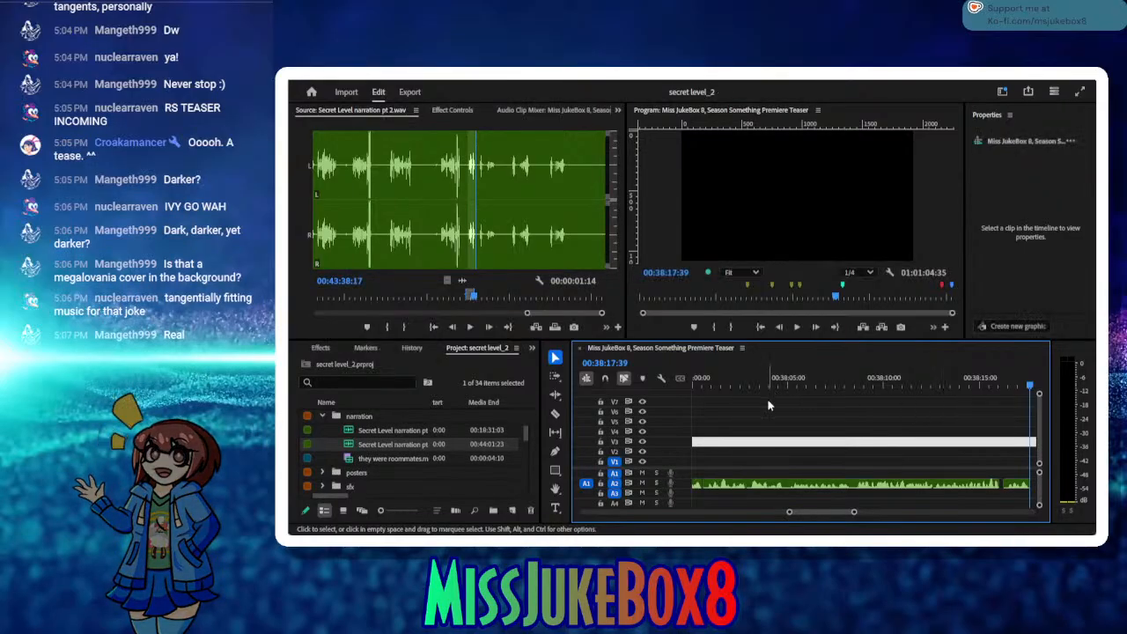
Step: Audition the remaining narration up to 00:43:54:12 and mark the next take from 00:43:39:04 to 00:43:42:12
click(464, 331)
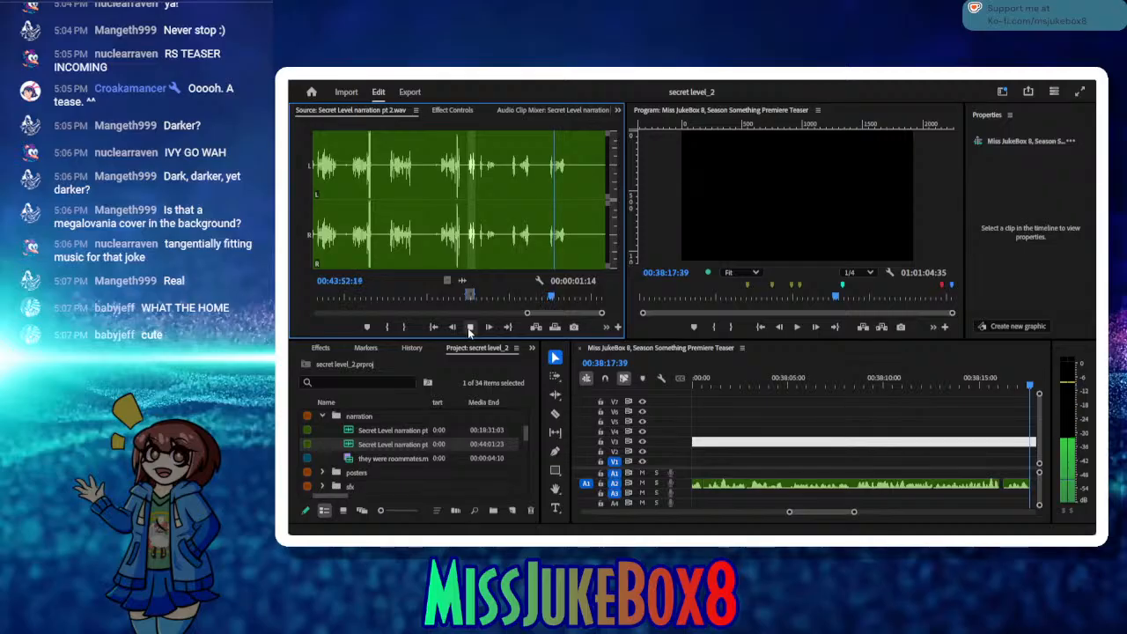
click(470, 327)
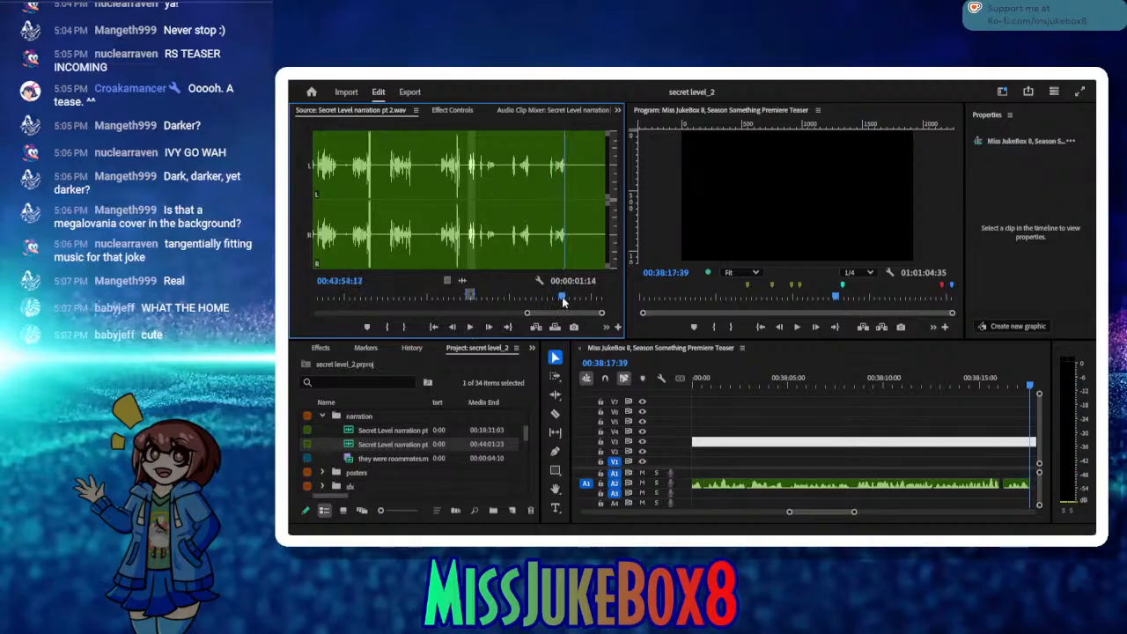
drag(565, 298, 481, 297)
click(452, 327)
click(453, 327)
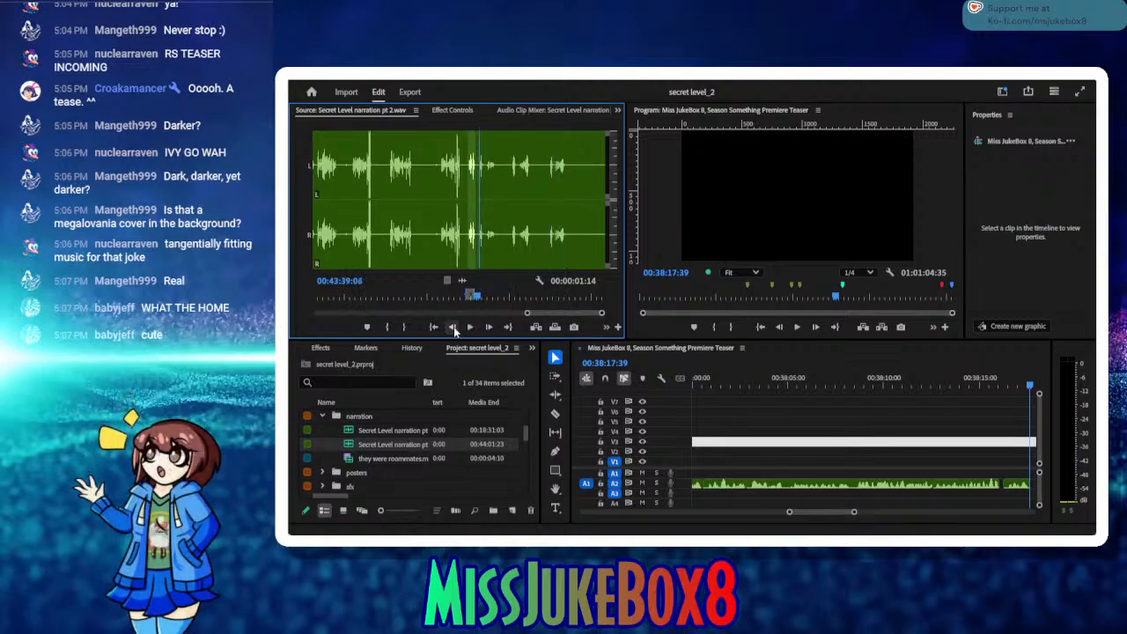
click(390, 328)
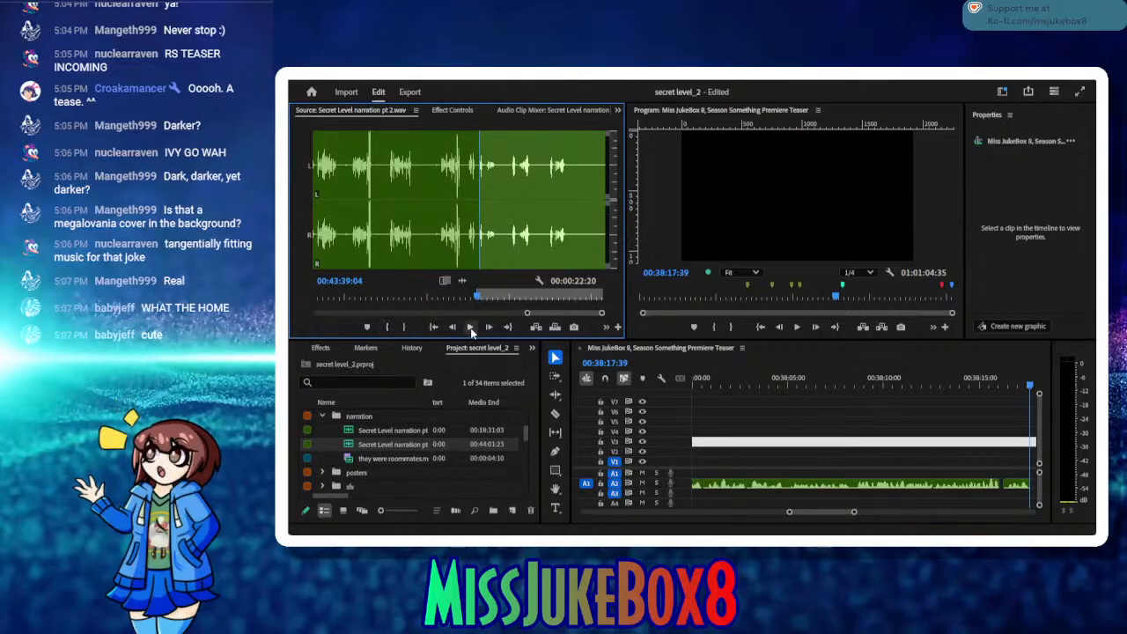
click(471, 327)
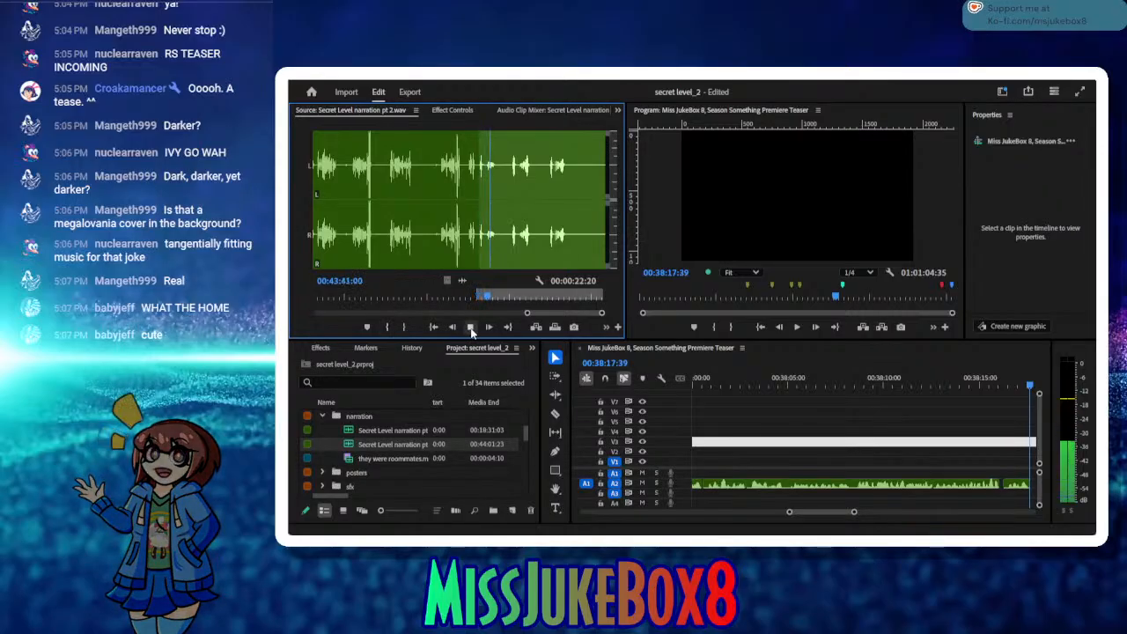
click(471, 328)
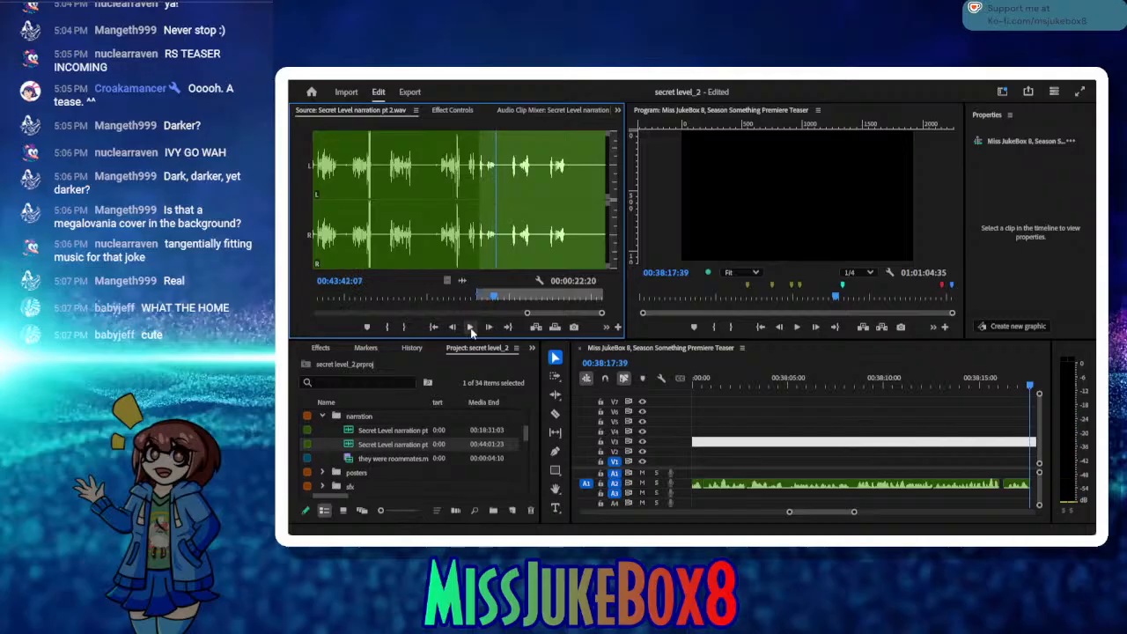
click(471, 327)
click(404, 327)
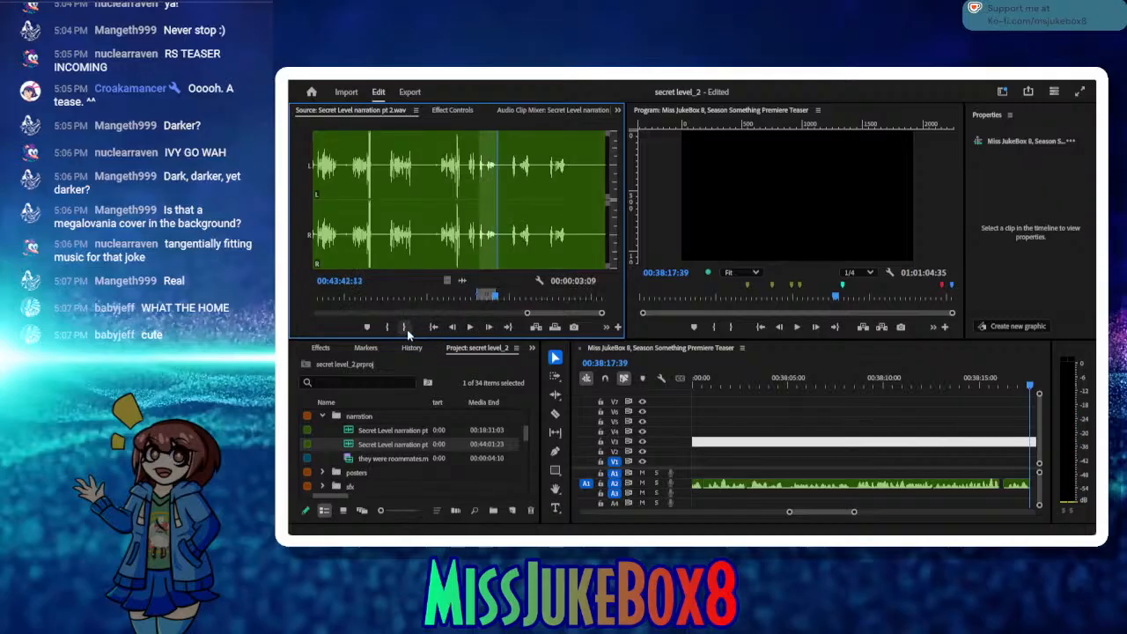
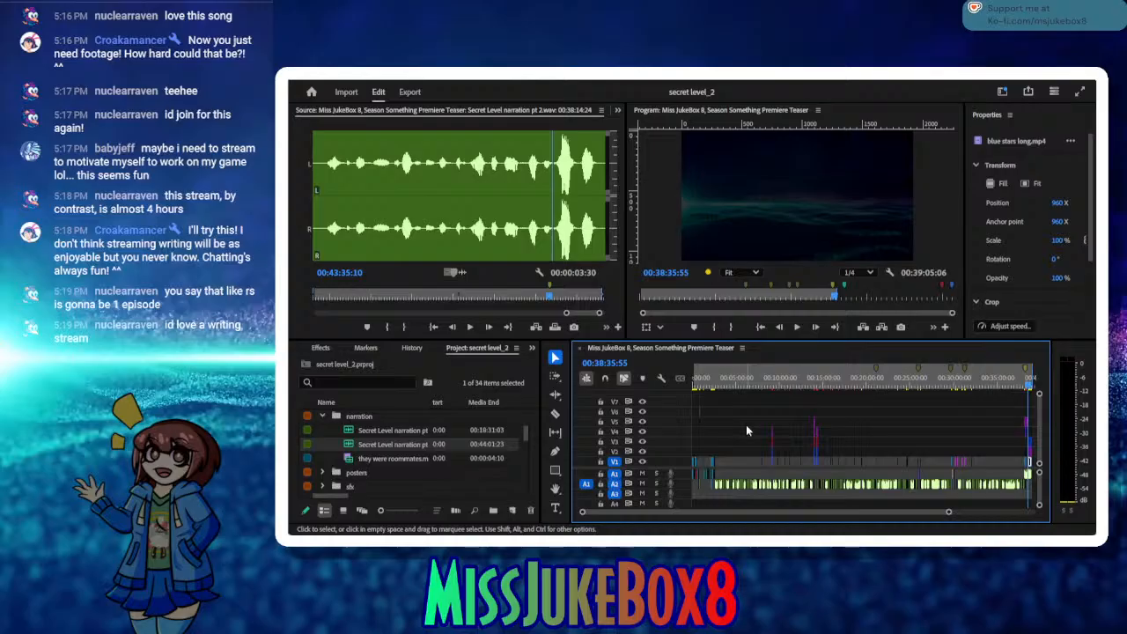
Step: Switch the focus from the sequence to the source clip Secret Level narration pt 2.wav
click(300, 330)
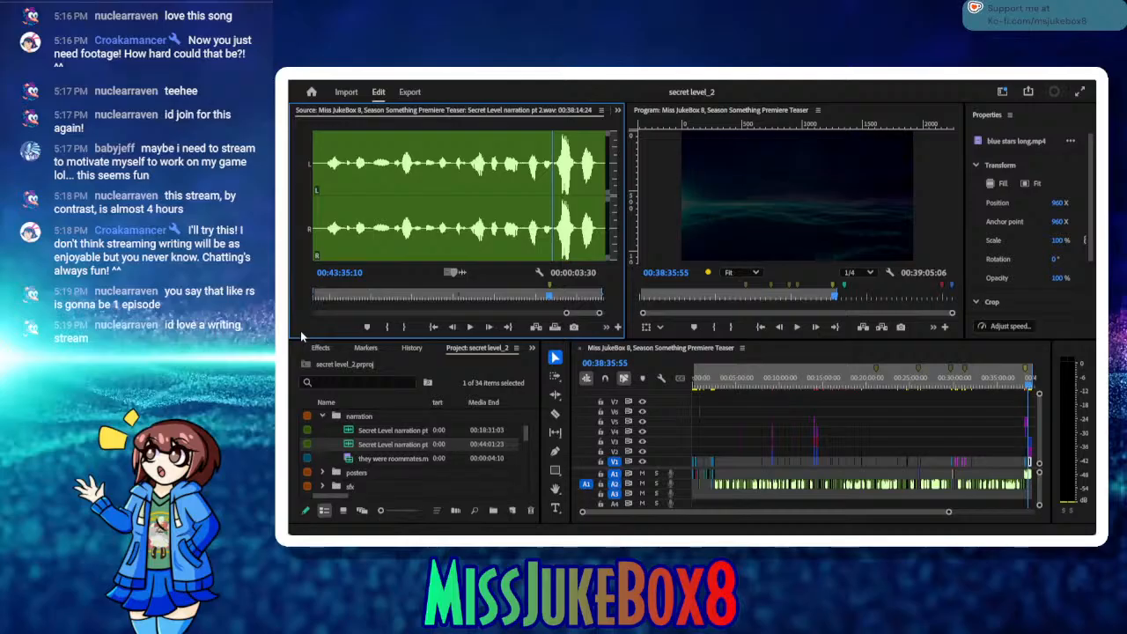